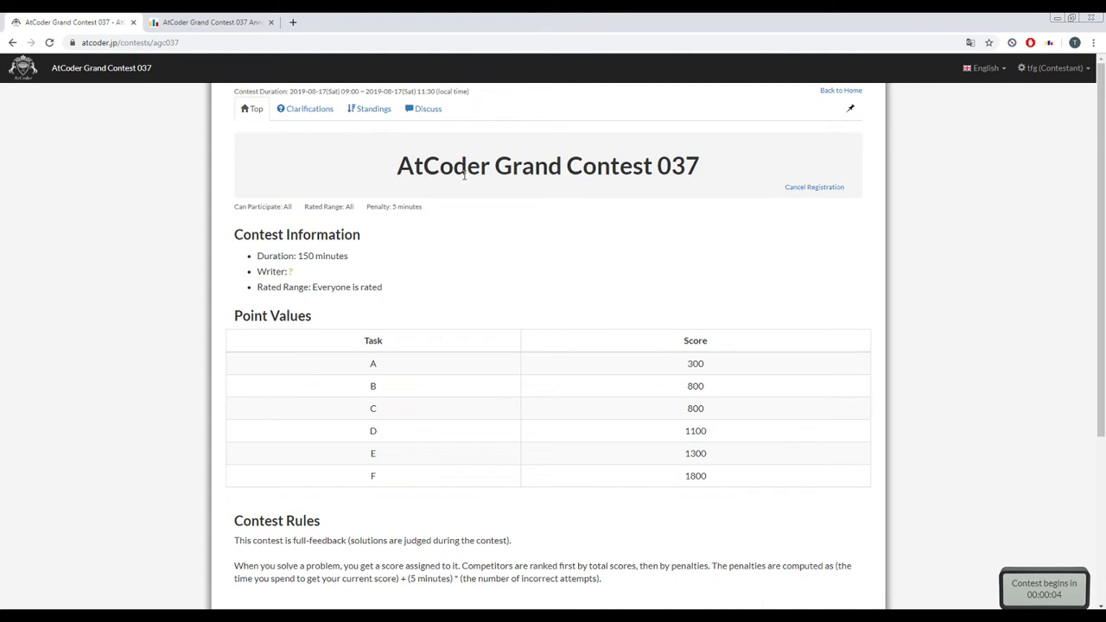
- Go to the contest's task list and open tasks B through F, each in its own new browser tab
triple_click(464, 175)
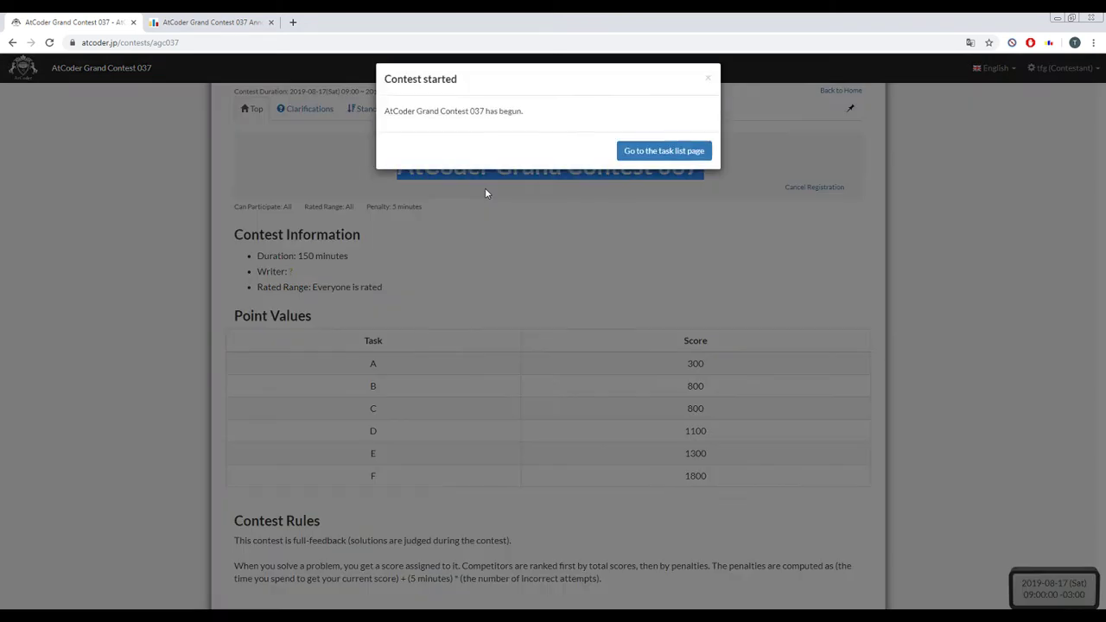
click(661, 162)
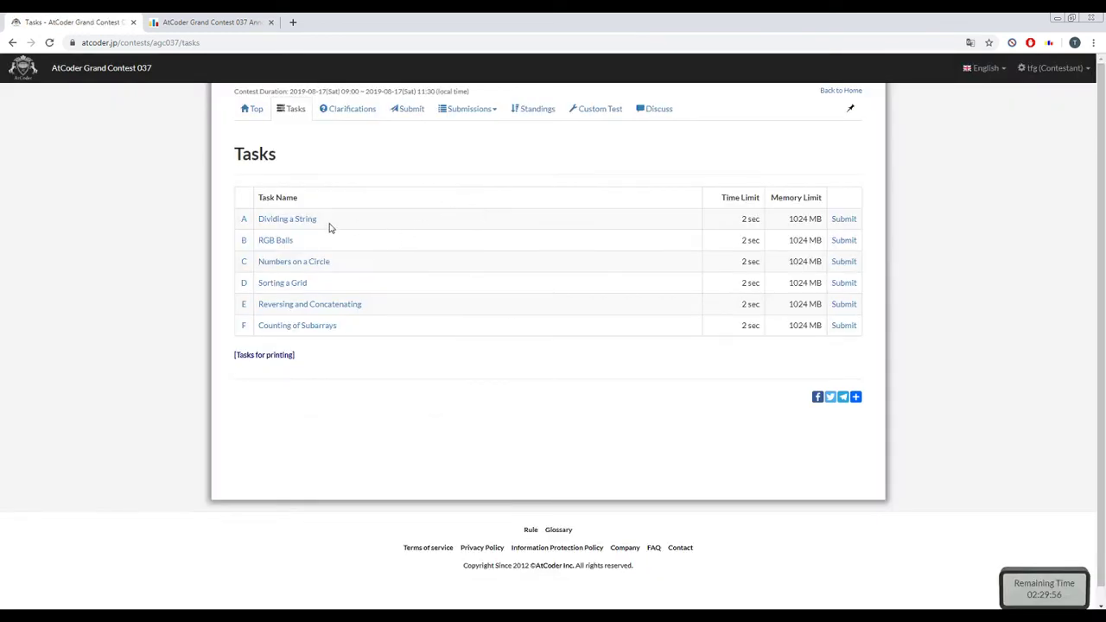
right_click(279, 240)
click(302, 247)
right_click(297, 269)
click(308, 275)
right_click(291, 285)
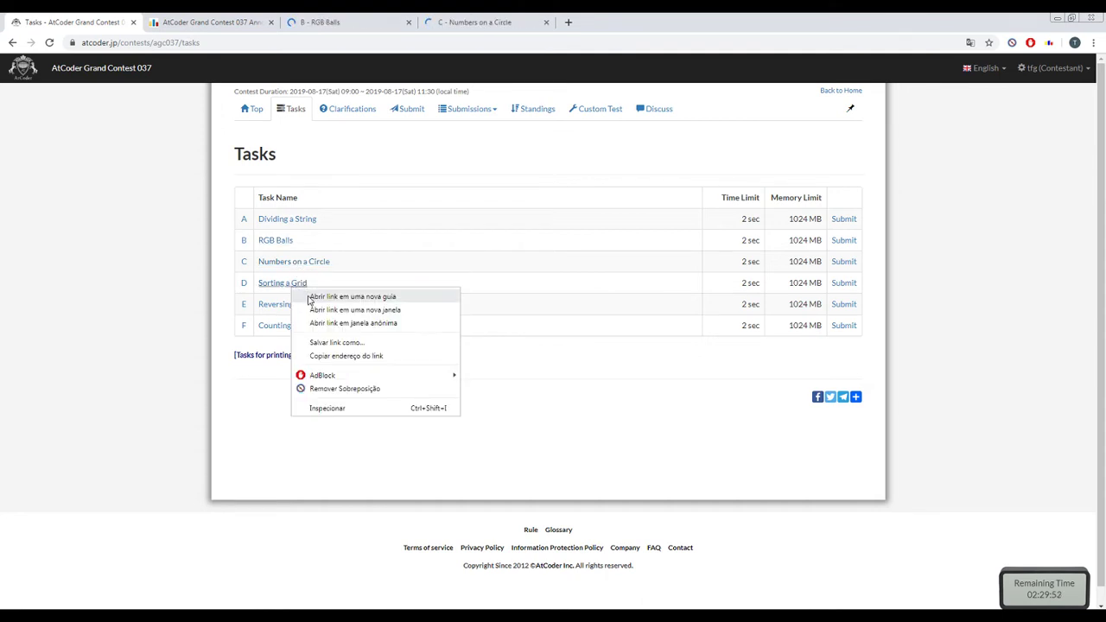
click(313, 295)
right_click(326, 309)
click(346, 316)
right_click(316, 327)
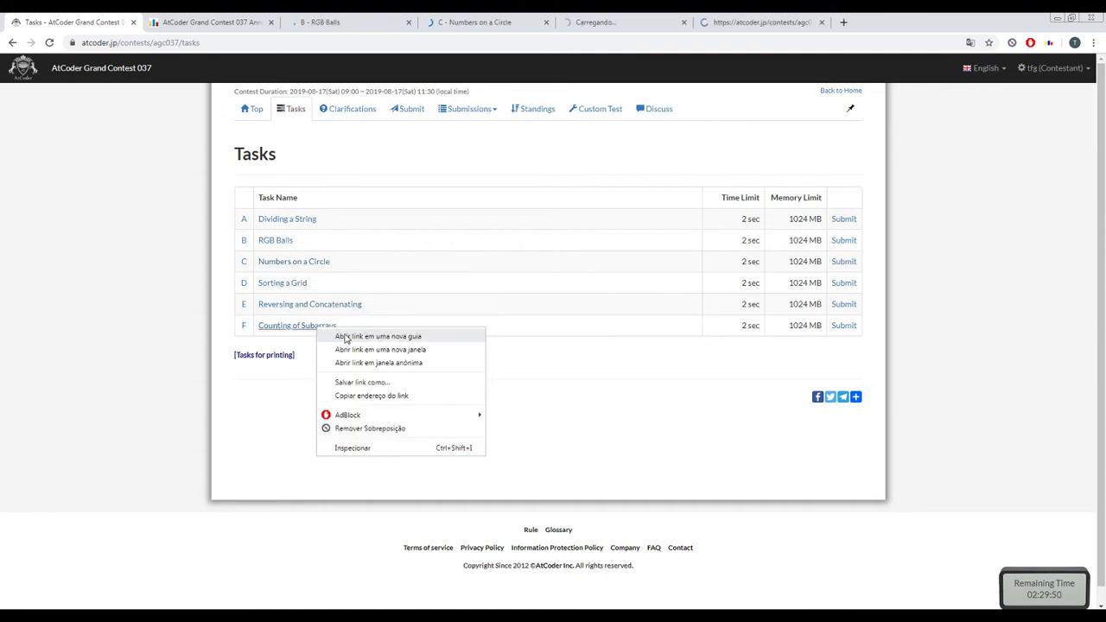
click(346, 337)
- Open task A, Dividing a String, in the current browser tab and move that tab directly before the RGB Balls tab
click(297, 222)
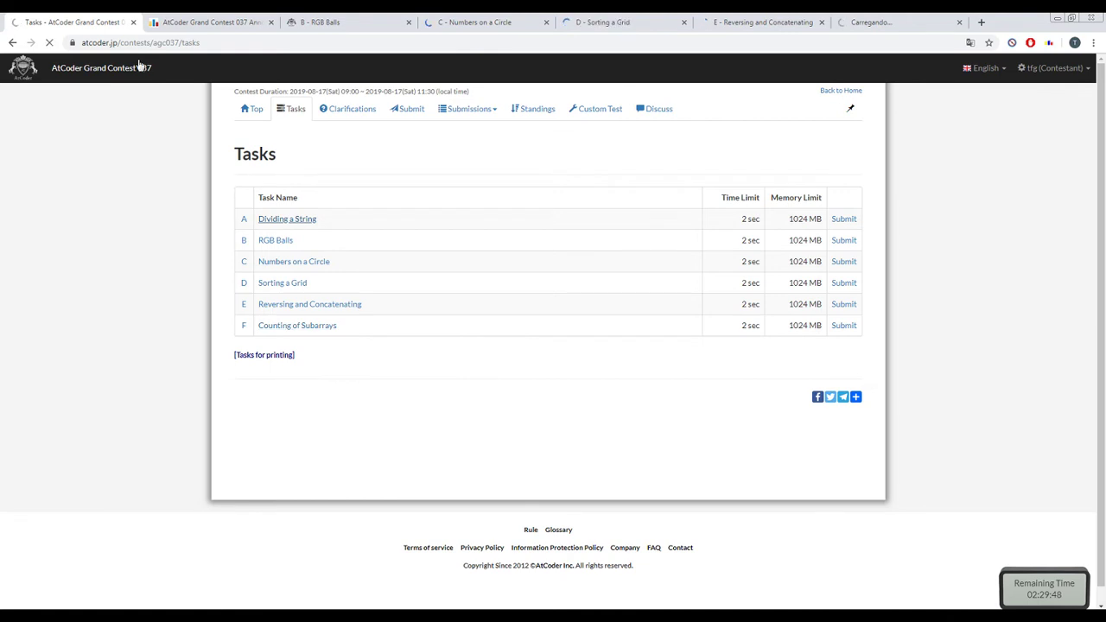
drag(52, 21, 192, 15)
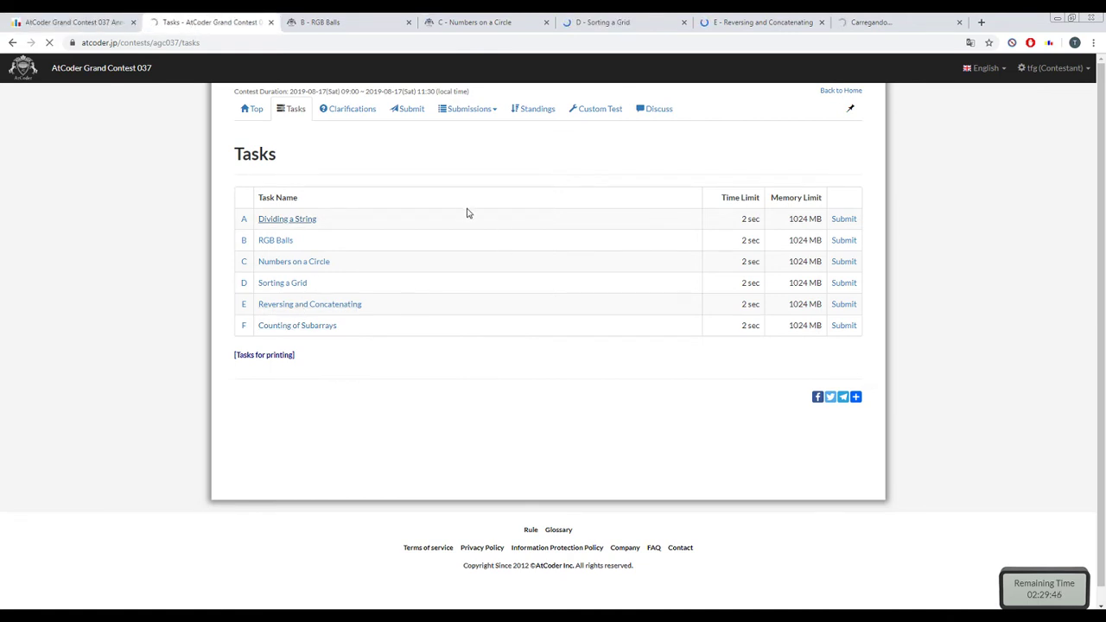
- Look briefly through the opened pages of tasks B, C and D and return to task A, Dividing a String
click(365, 27)
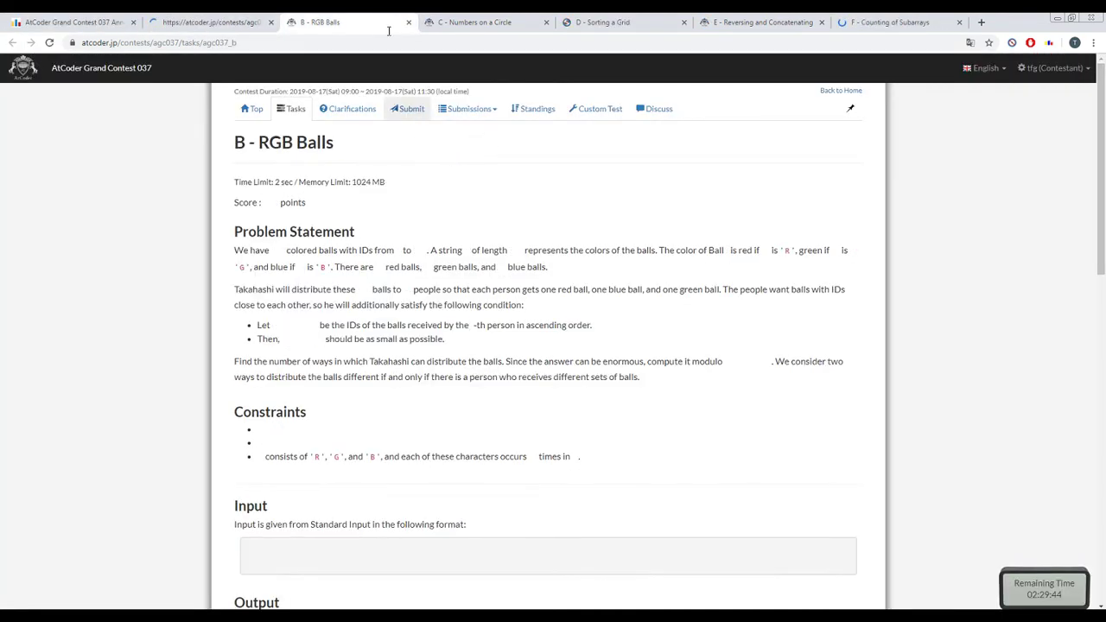
click(252, 18)
click(507, 20)
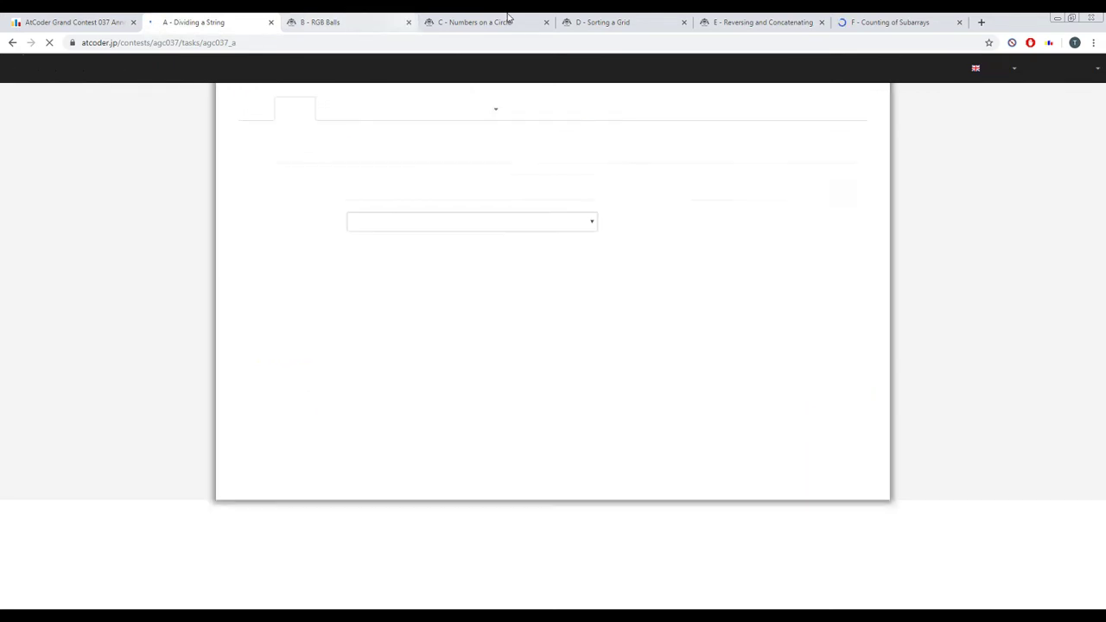
click(596, 21)
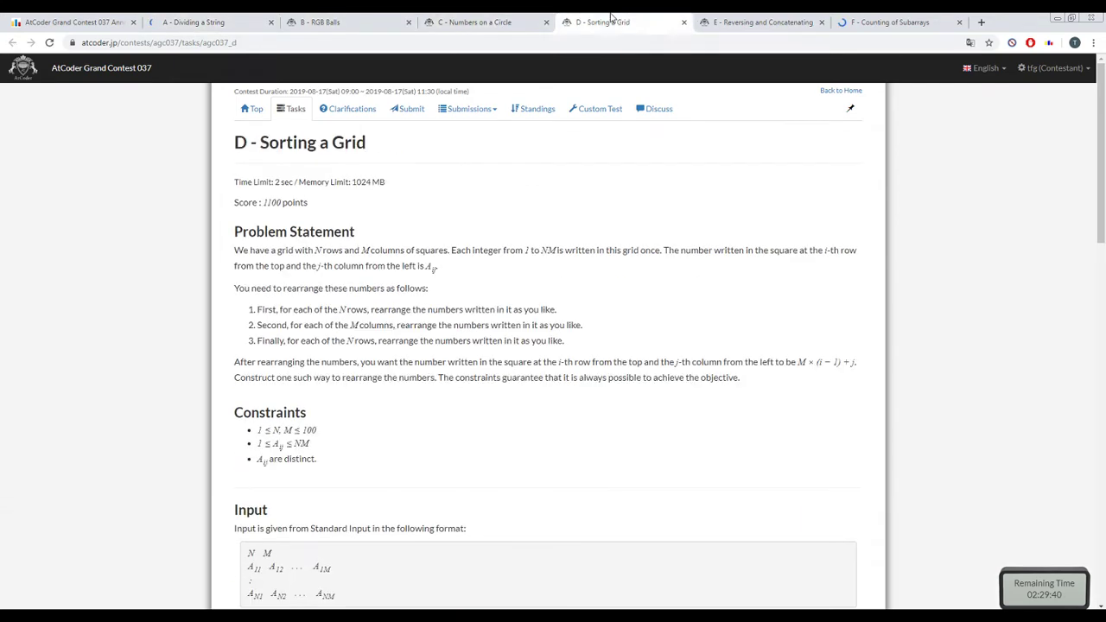
click(449, 19)
click(342, 19)
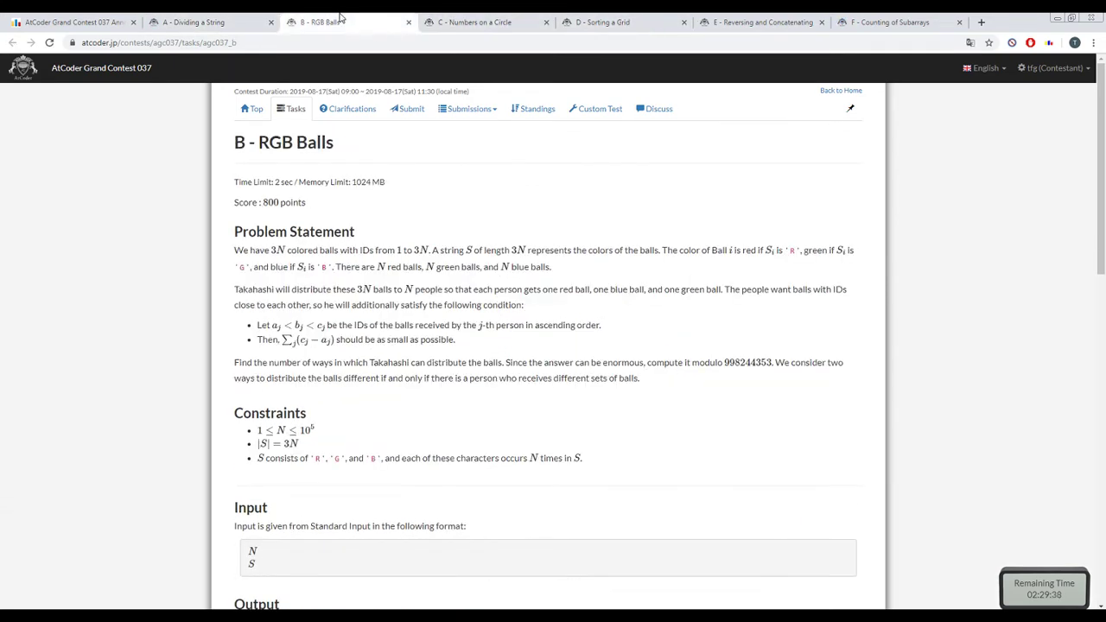
click(233, 19)
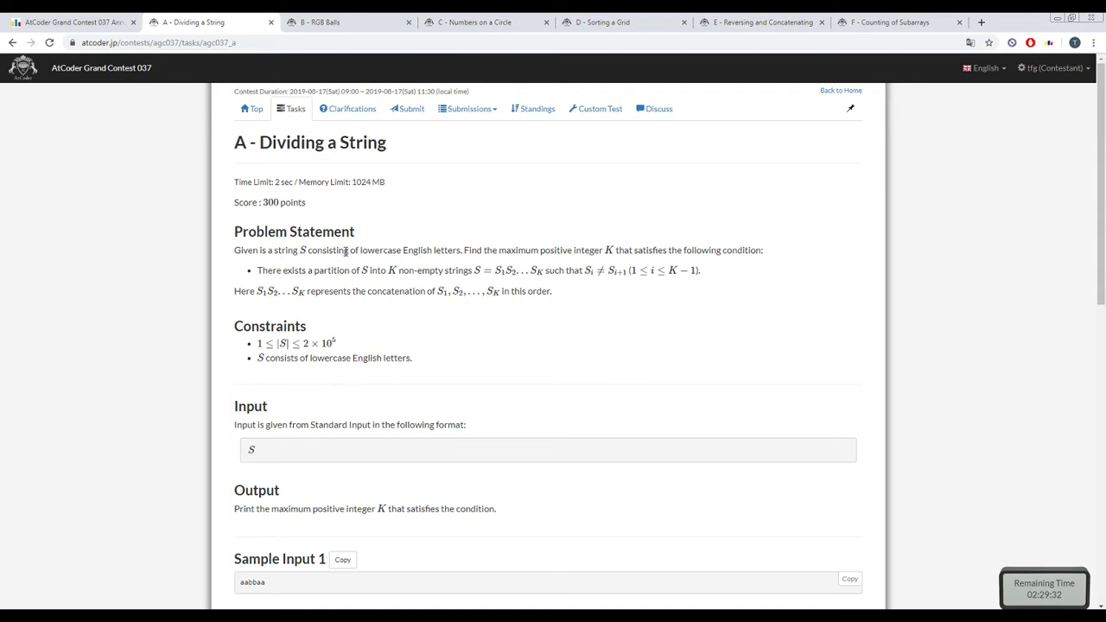
- Read the opening sentence of task A's problem statement about string S and the maximum positive integer K
drag(311, 232, 337, 288)
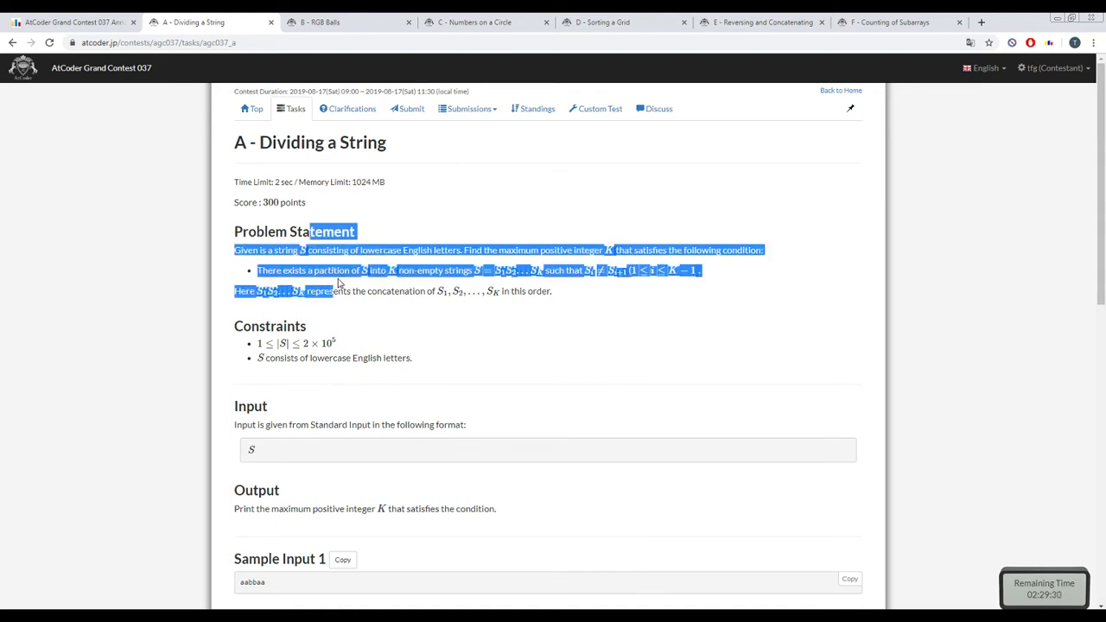
triple_click(339, 235)
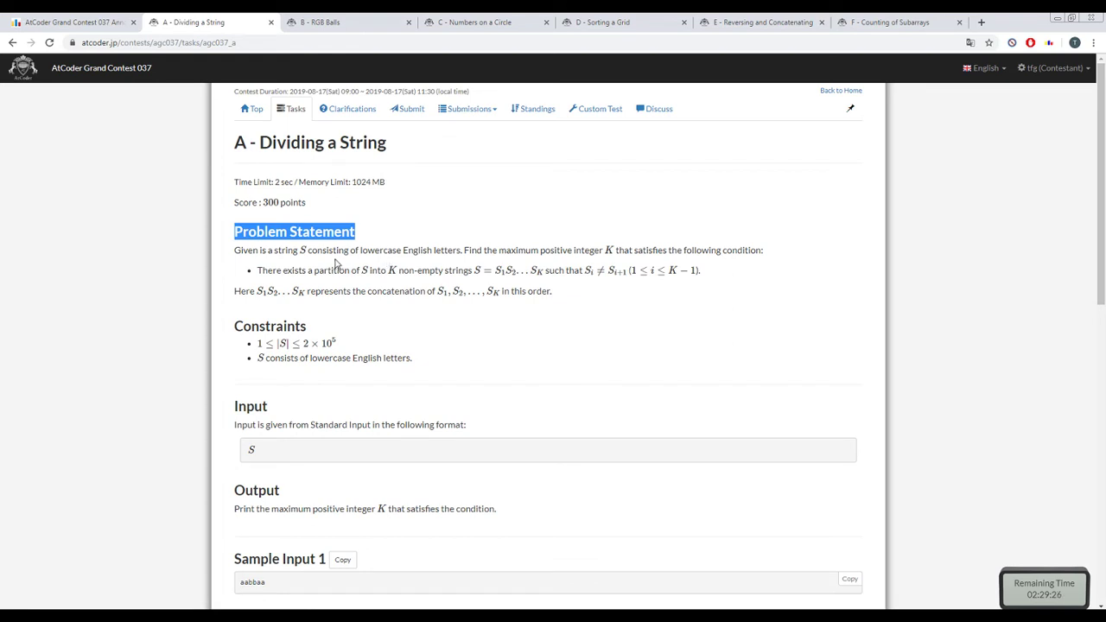
click(340, 260)
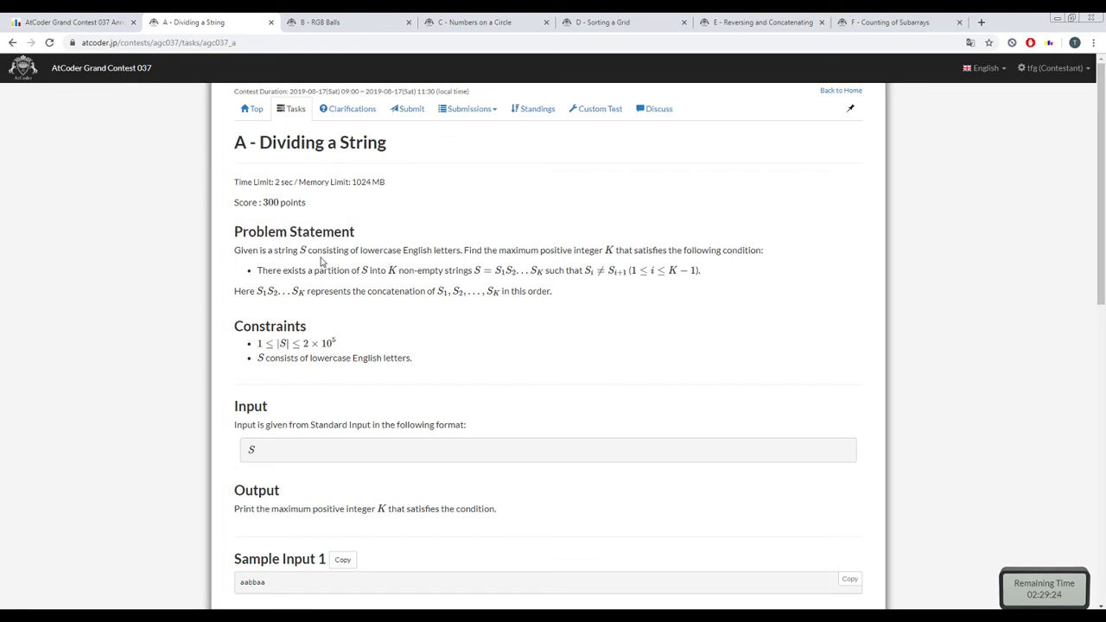
drag(322, 253, 603, 251)
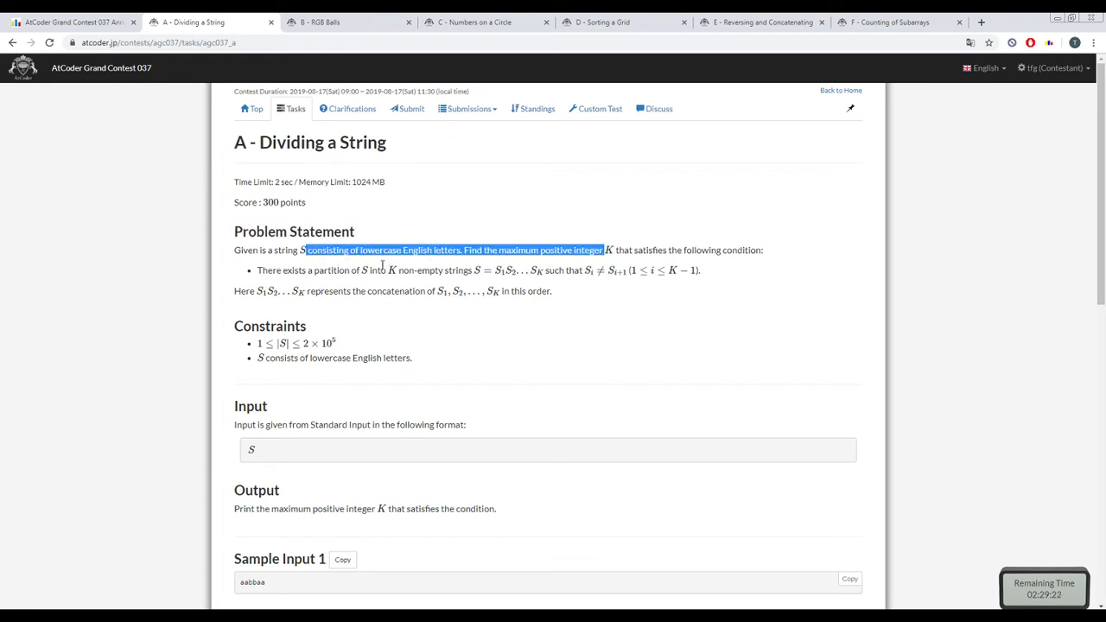
scroll(432, 265, down, 1)
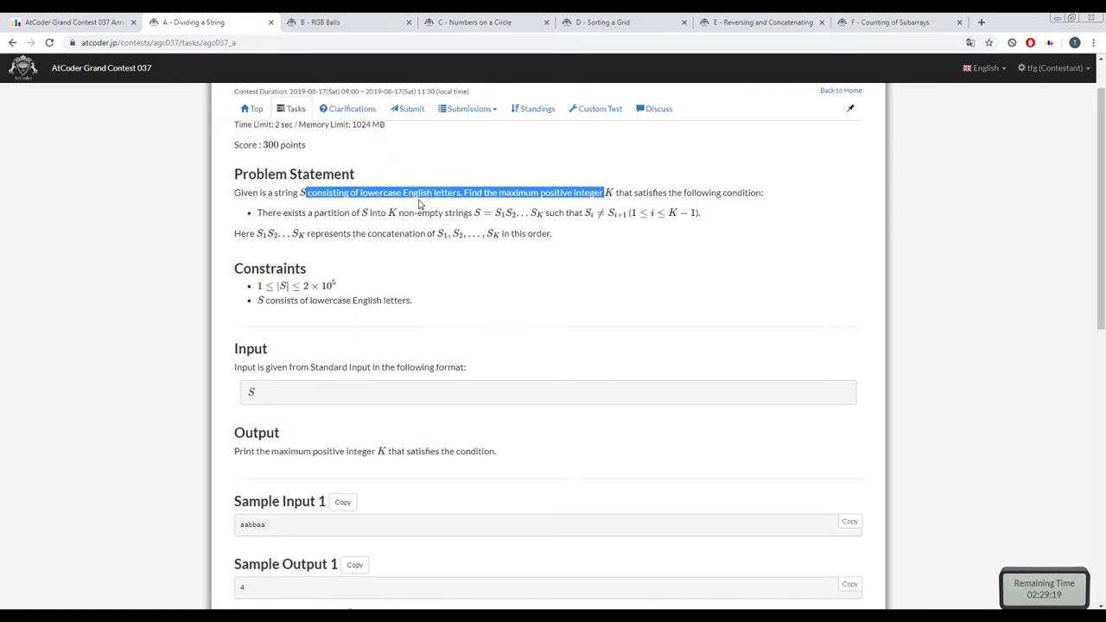
double_click(504, 192)
drag(308, 192, 603, 191)
double_click(591, 191)
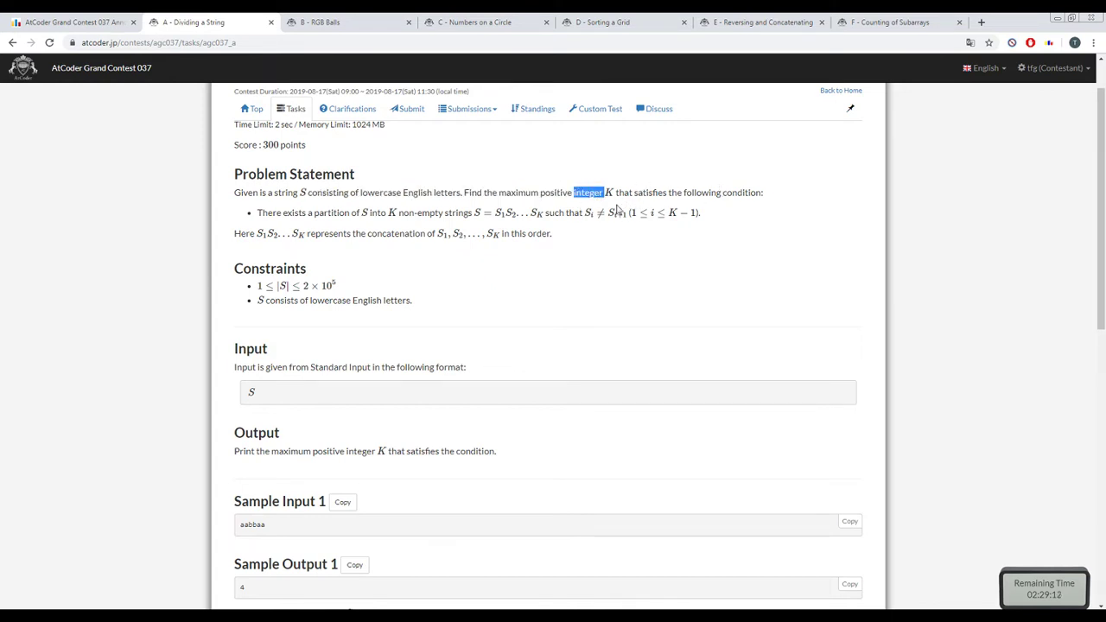
- Study the condition on partitioning S into K non-empty strings with adjacent parts being different
double_click(285, 214)
drag(286, 214, 361, 215)
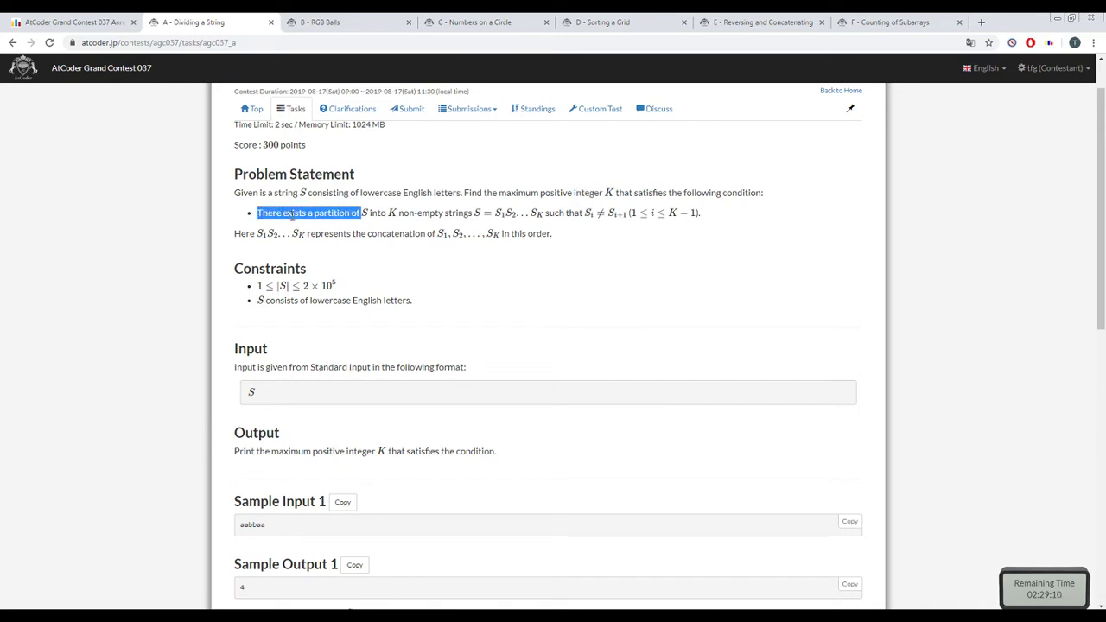
click(316, 213)
drag(258, 213, 361, 214)
double_click(332, 213)
click(332, 214)
double_click(446, 212)
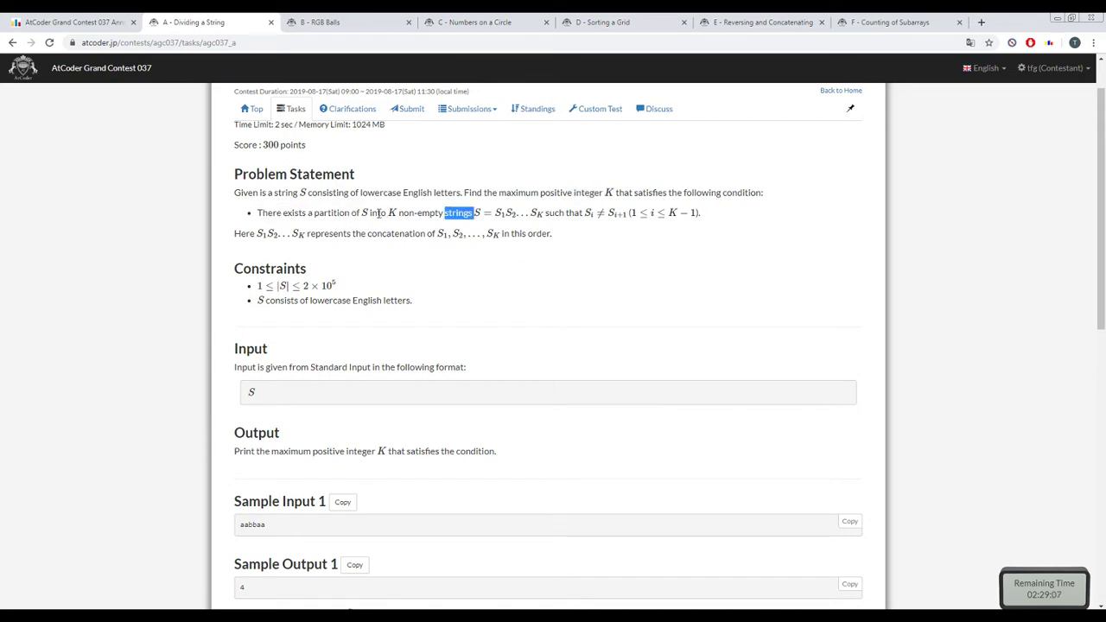
drag(474, 213, 398, 213)
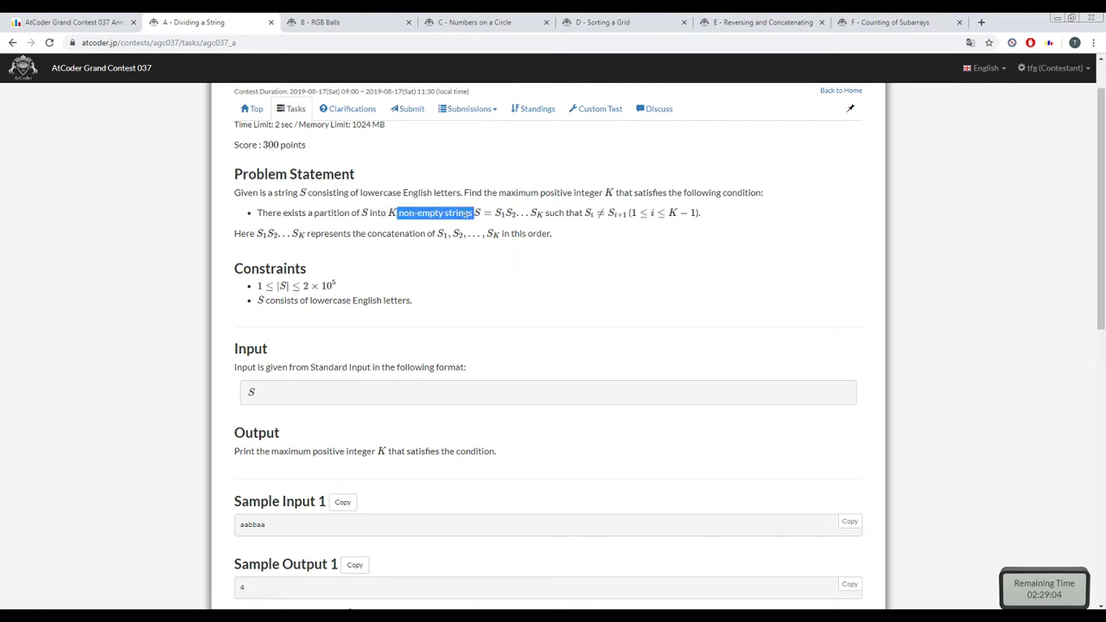
drag(556, 209, 526, 214)
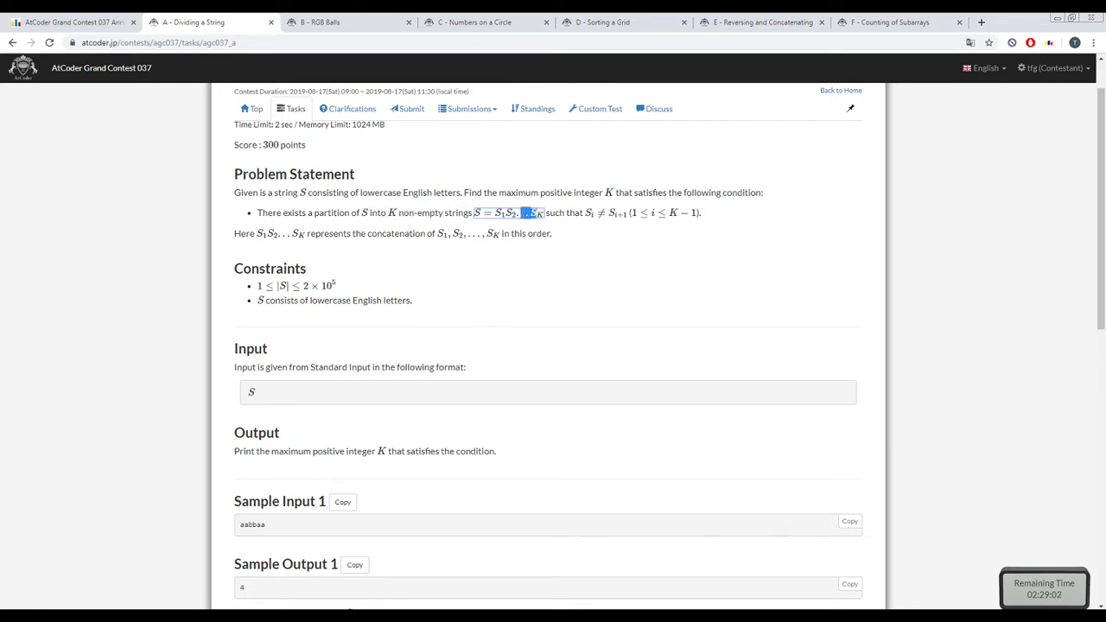
drag(593, 214, 639, 216)
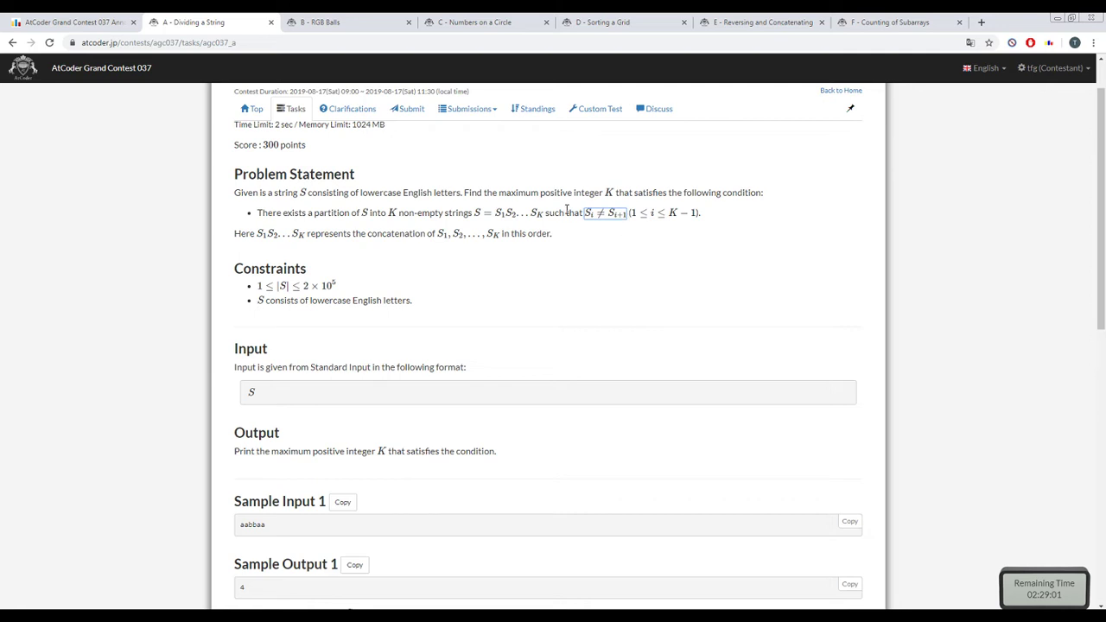
mouse_move(590, 216)
mouse_down()
mouse_move(617, 216)
mouse_move(576, 226)
mouse_move(591, 221)
mouse_up()
double_click(617, 214)
- Skim task A's constraints and sample sections, and reread what K stands for in the problem statement
scroll(550, 250, down, 4)
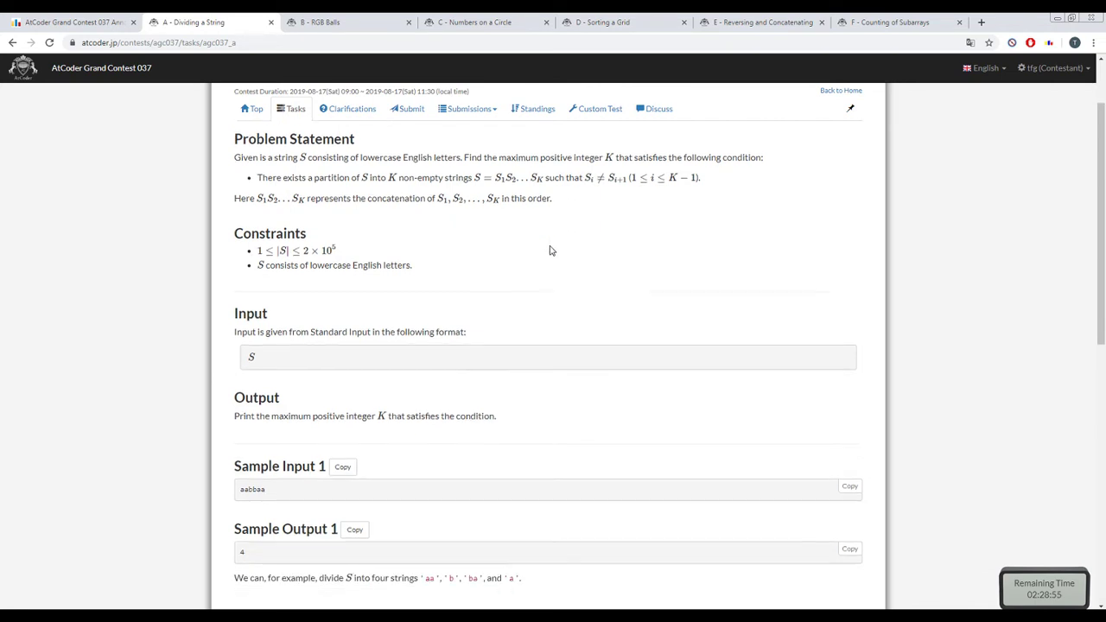
scroll(550, 250, up, 1)
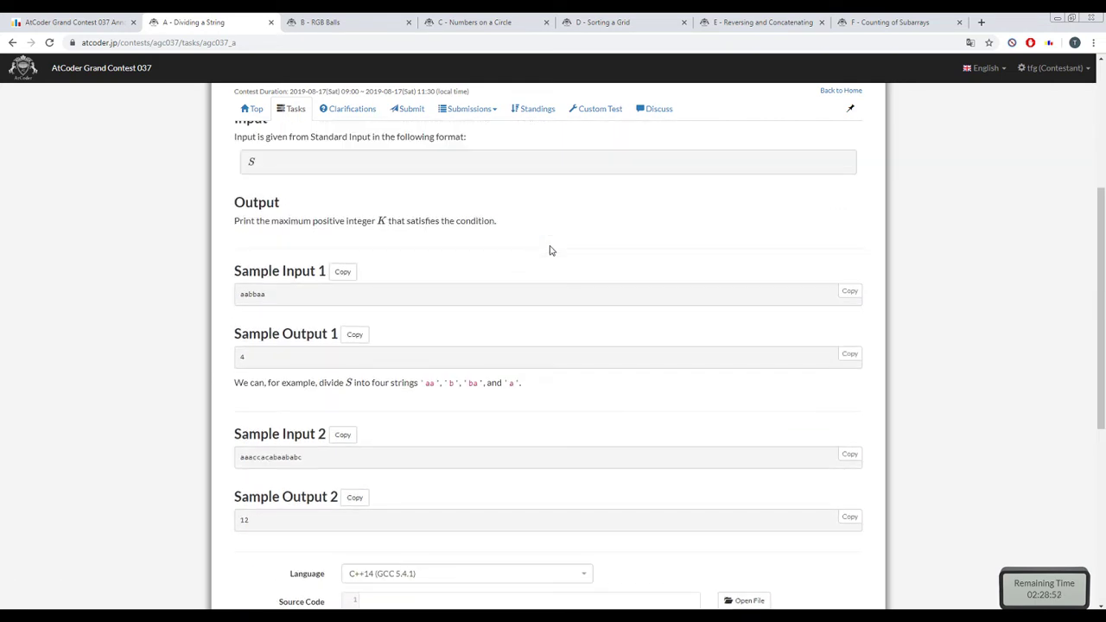
scroll(550, 250, up, 2)
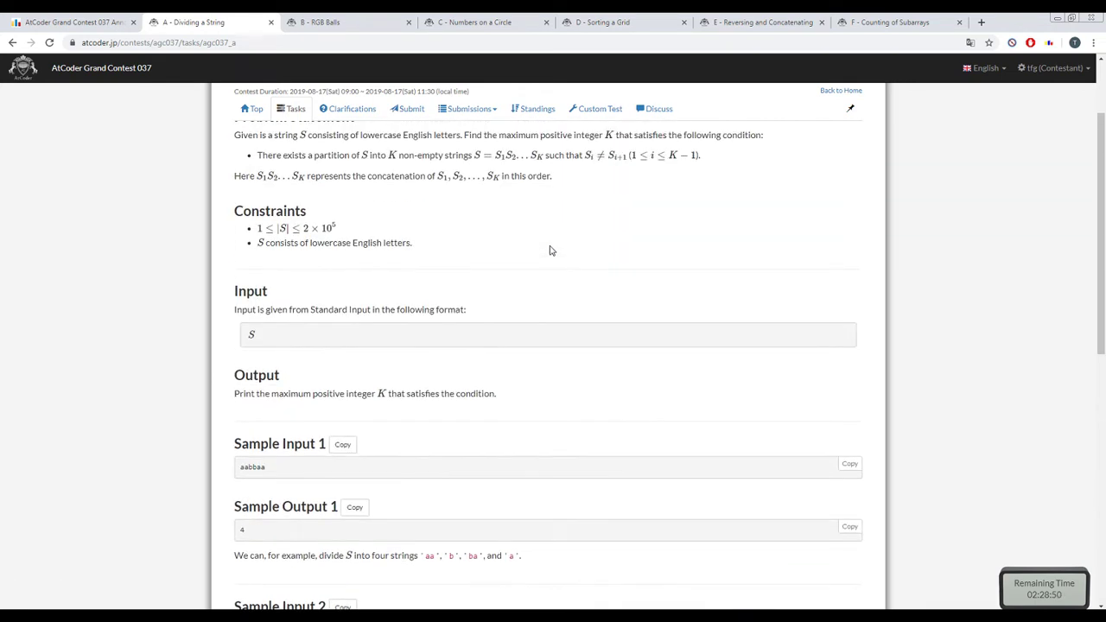
scroll(549, 250, up, 1)
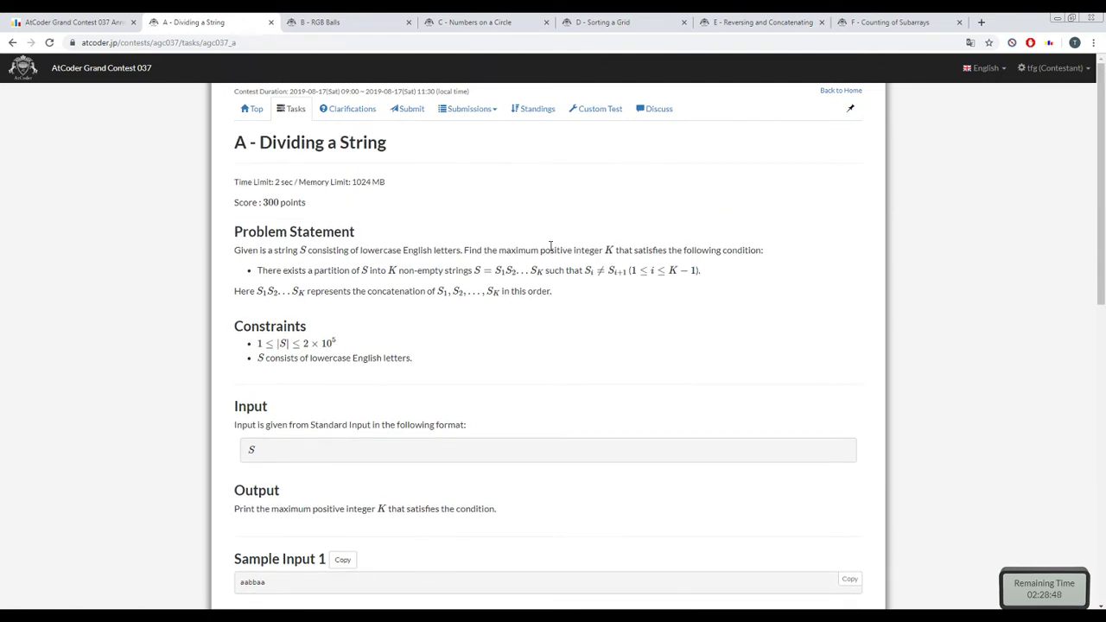
scroll(549, 248, down, 1)
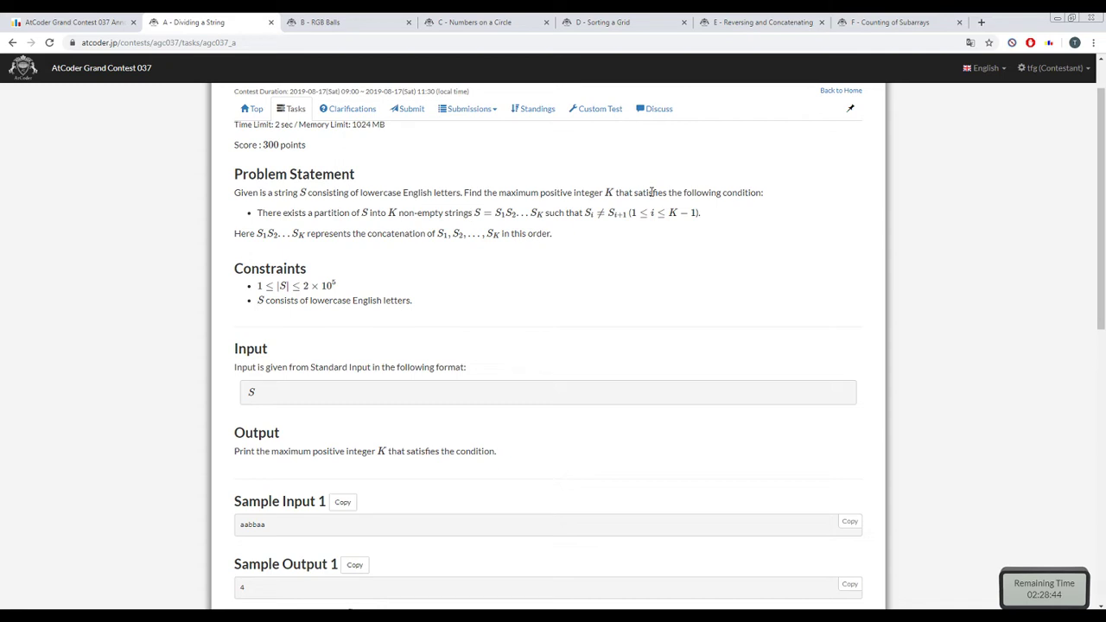
drag(615, 191, 599, 192)
double_click(610, 193)
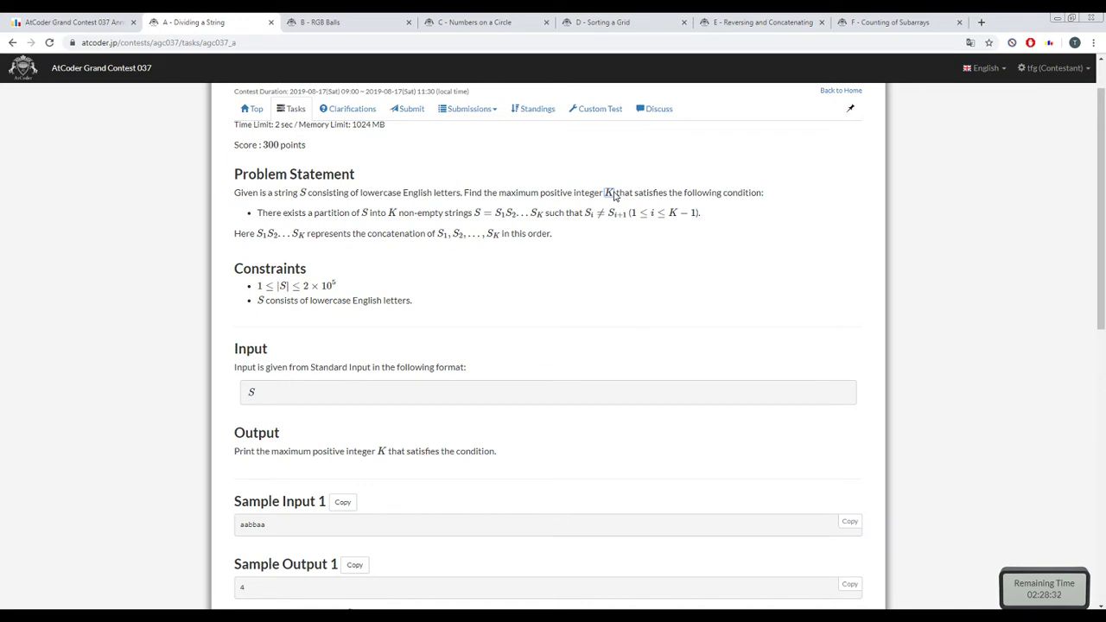
- Examine sample inputs and outputs 1 and 2 of task A and compare them with the statement and constraints
scroll(597, 233, down, 3)
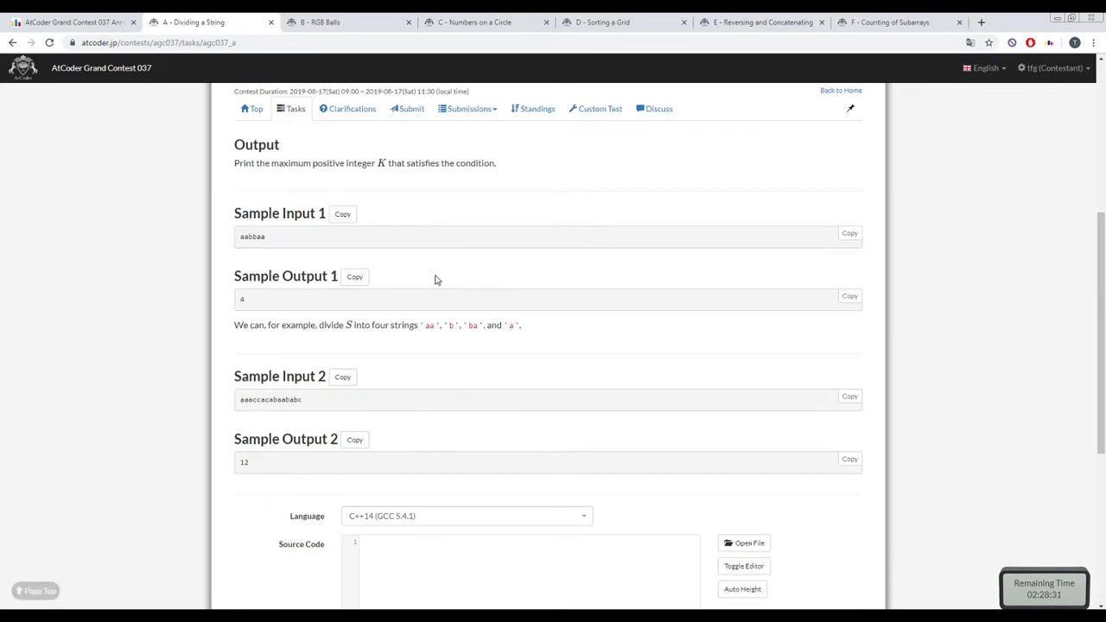
scroll(422, 321, down, 1)
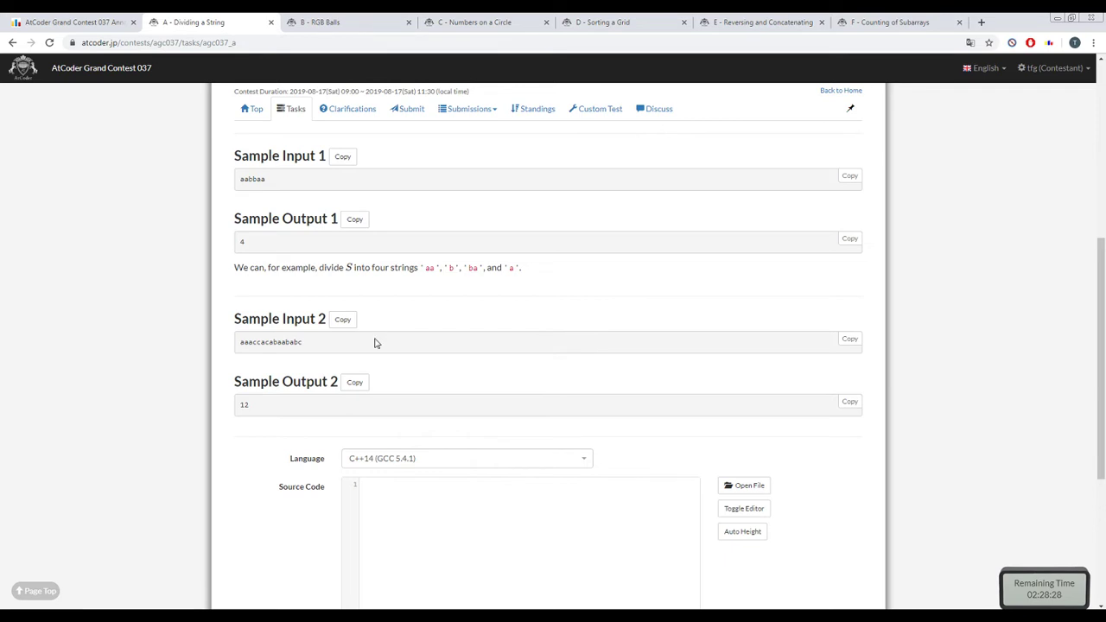
drag(240, 179, 286, 187)
click(288, 207)
scroll(275, 315, up, 5)
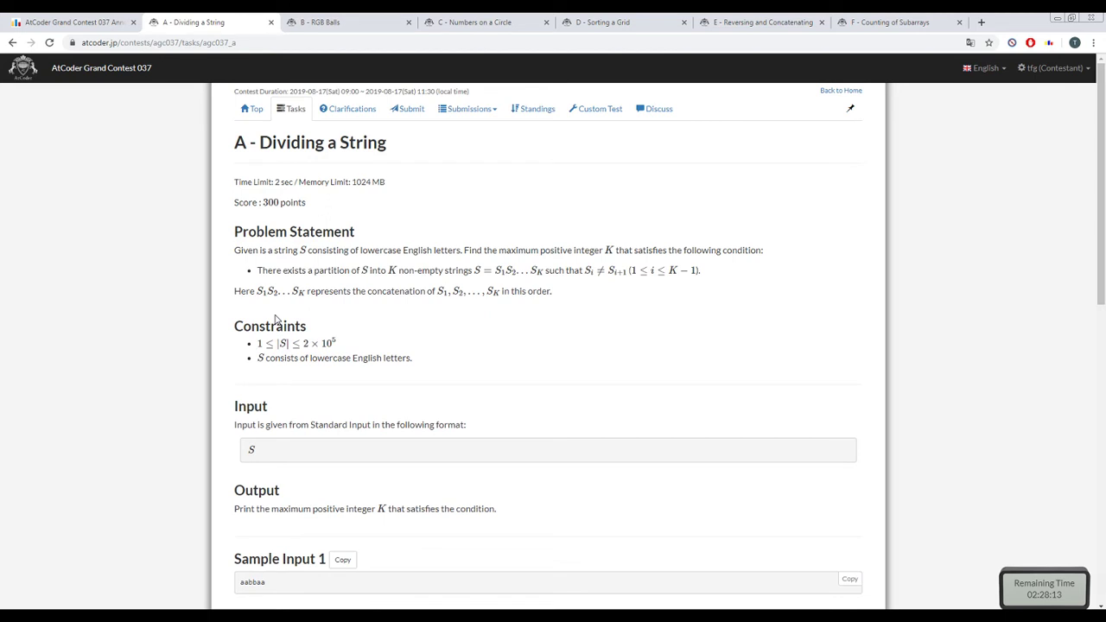
scroll(275, 319, down, 2)
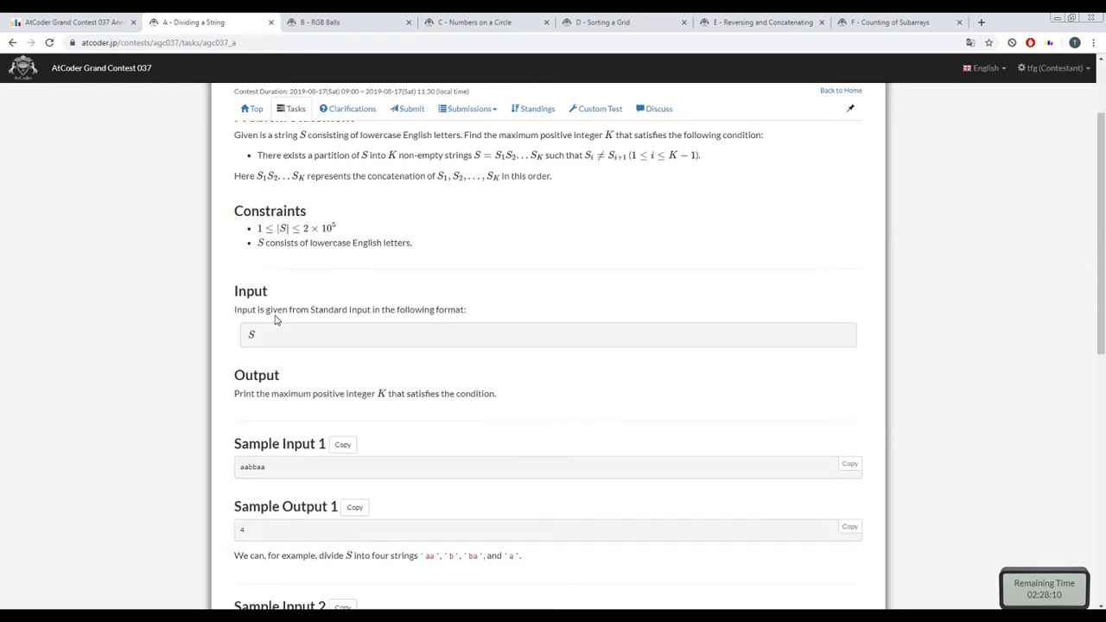
scroll(276, 320, down, 1)
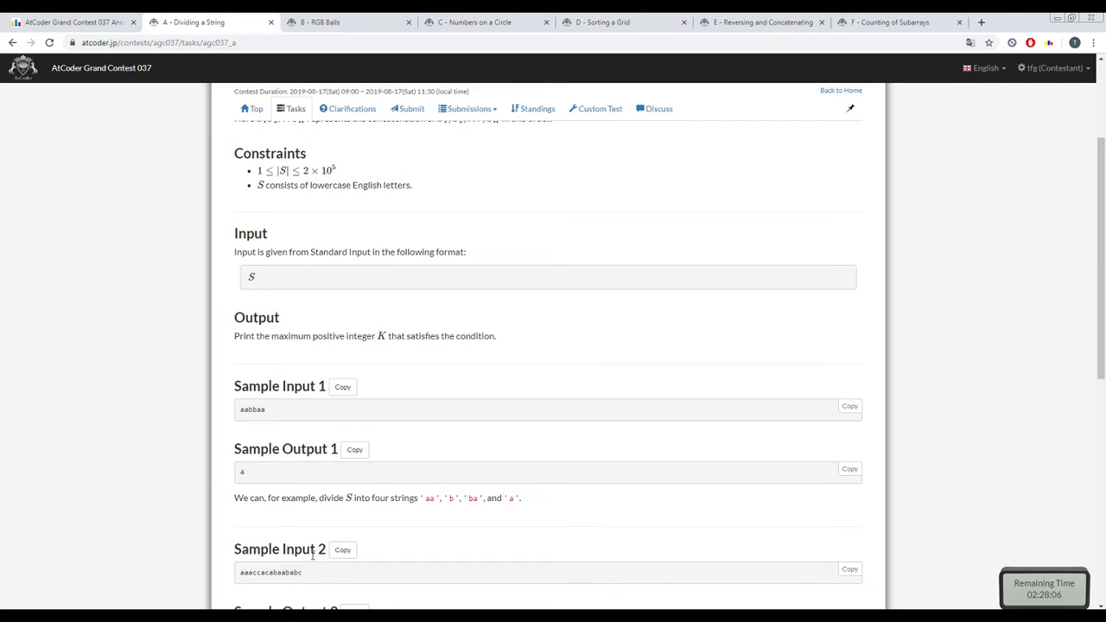
- Switch to Sublime Text, dock its window beside the task statement, and place the cursor at the end of line 9 in a.cpp
key(alt+Tab)
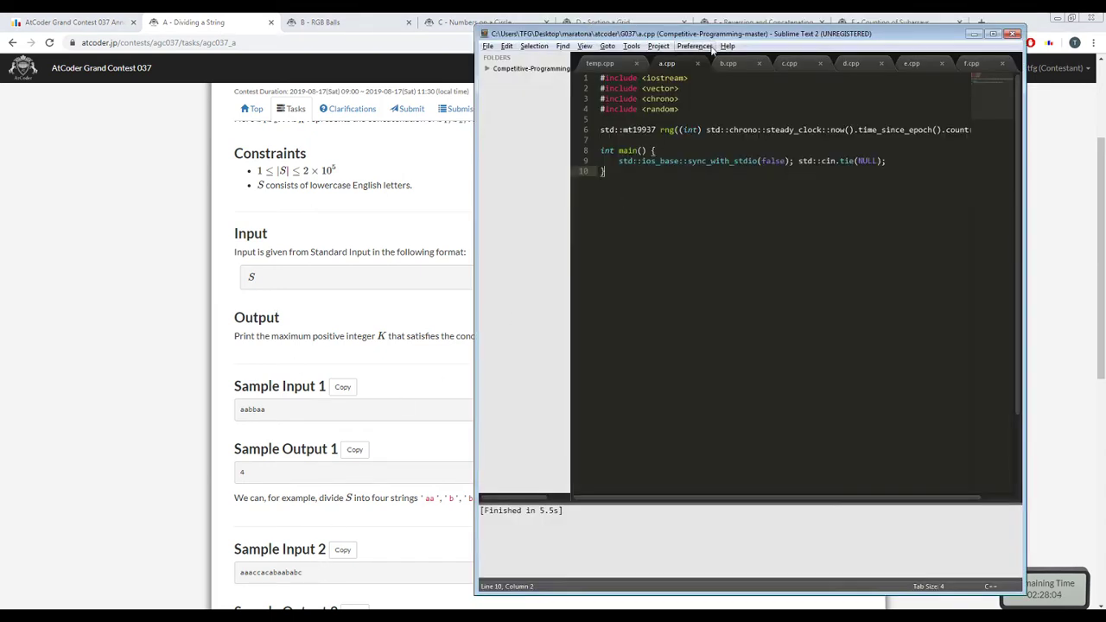
drag(700, 33, 1101, 130)
click(973, 151)
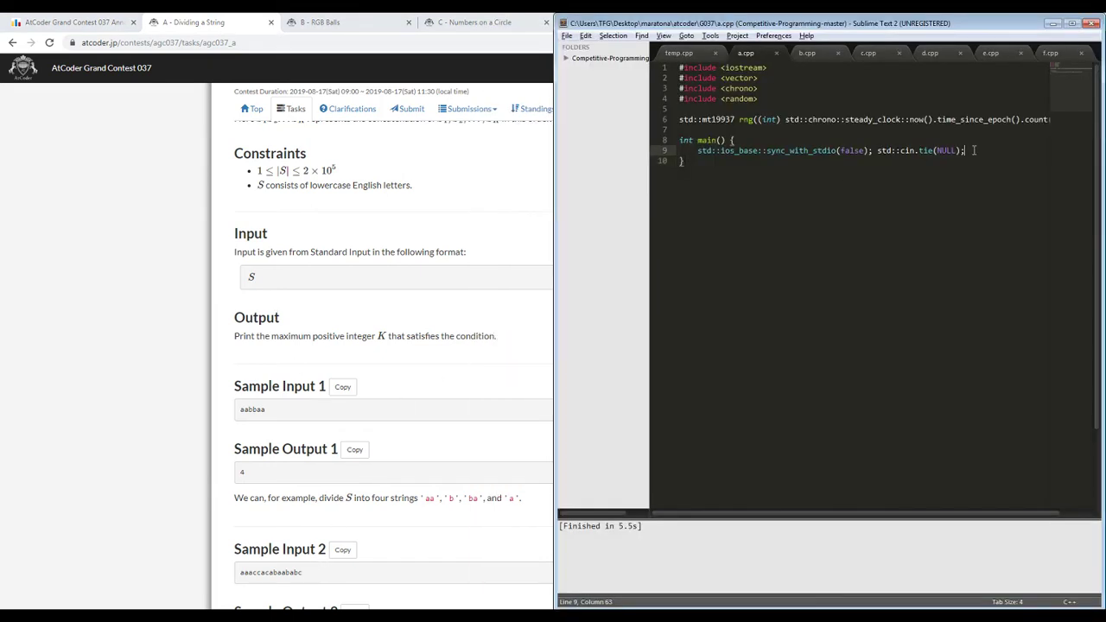
- Declare std::string str in main and read it with std::cin >> str
key(Return)
text(s)
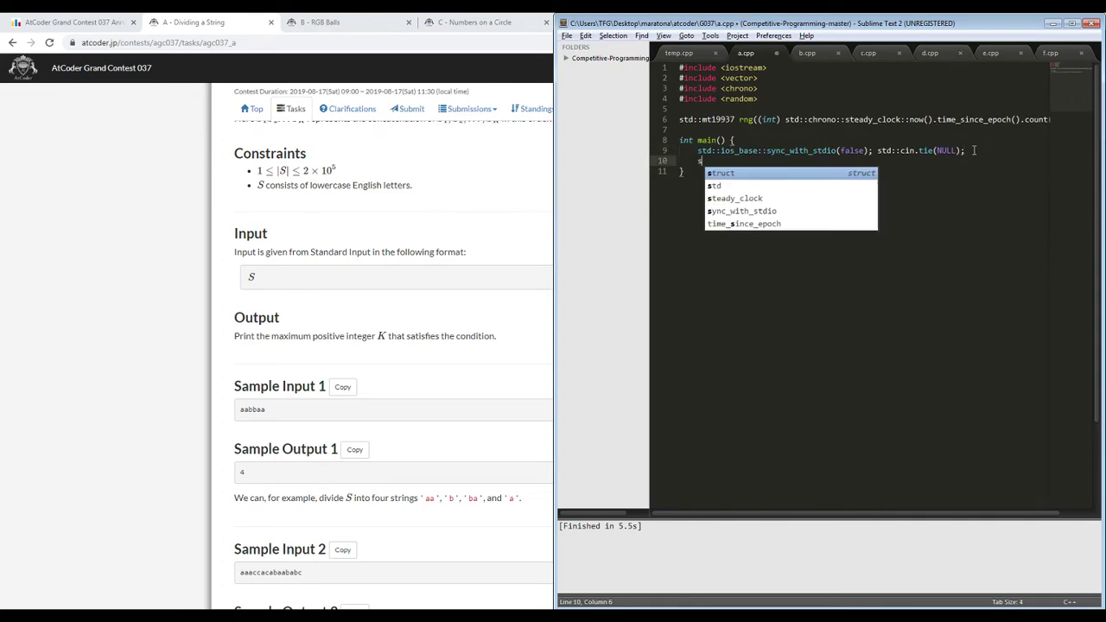
text(td::string str;)
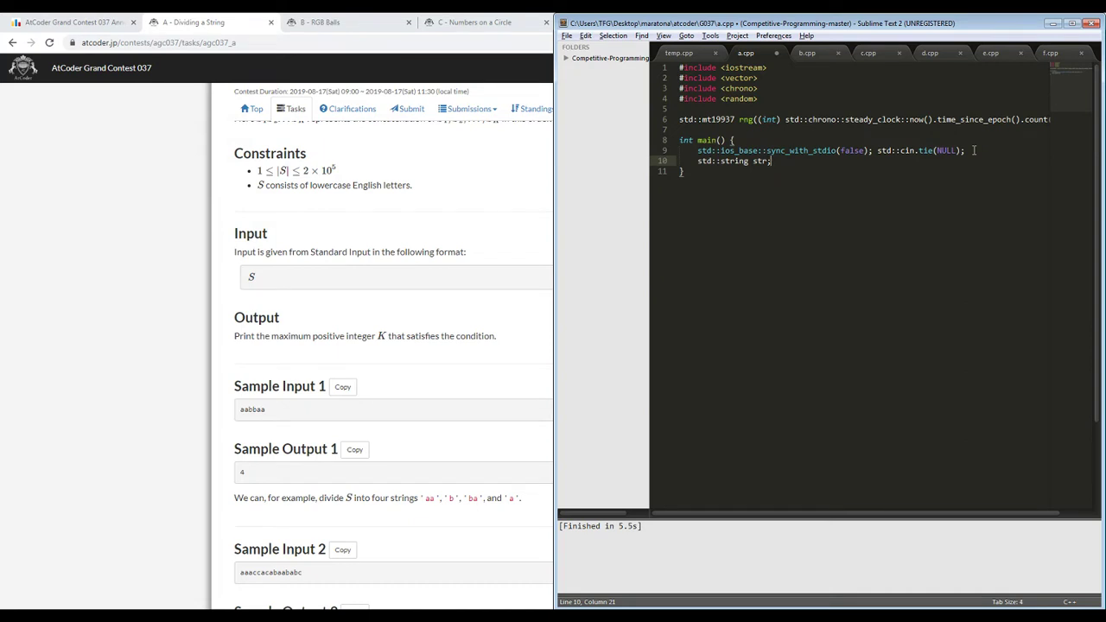
key(Return)
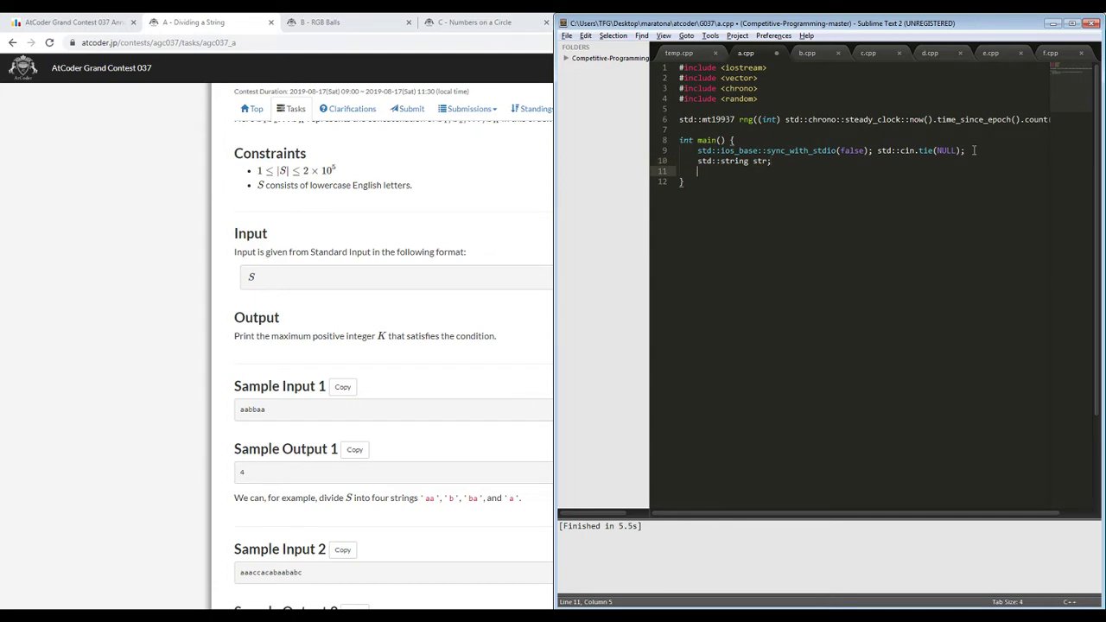
text(std::cin >> str)
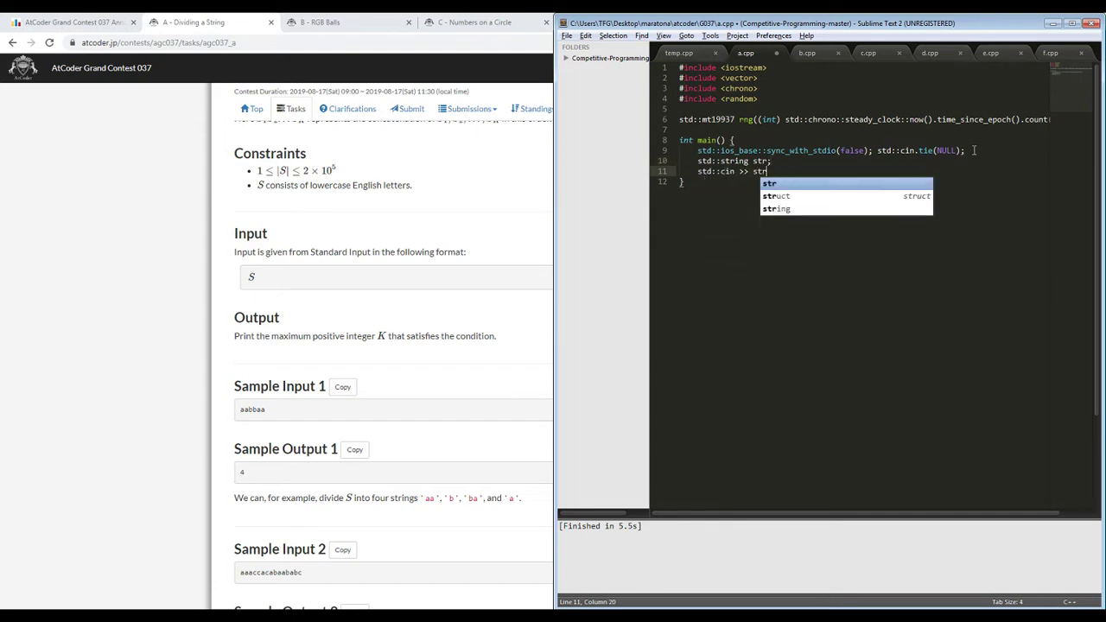
text(;)
key(Return)
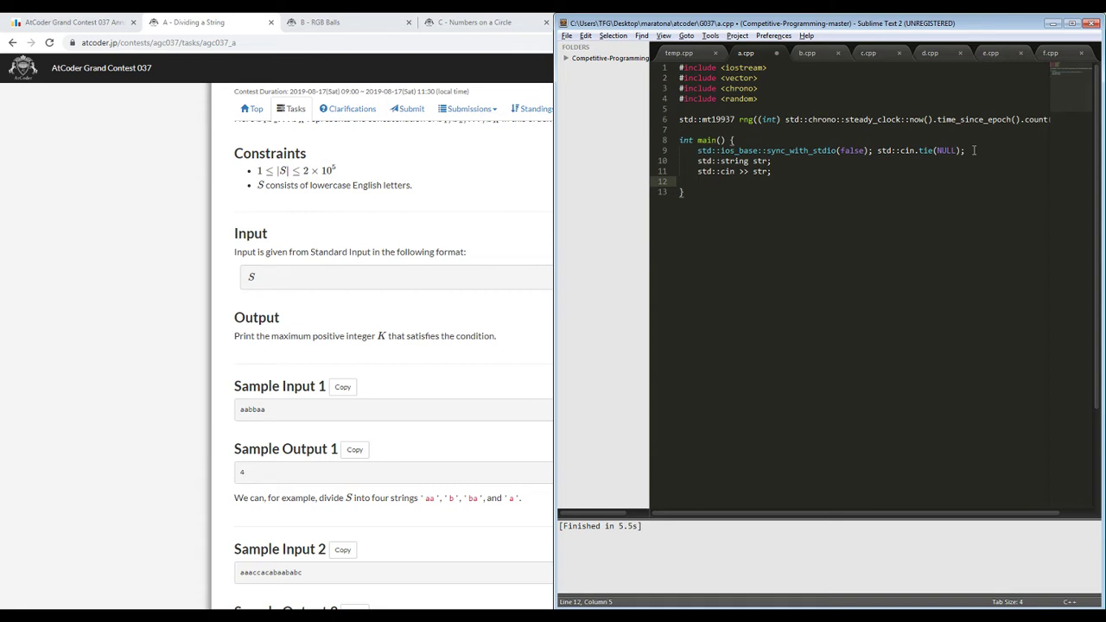
- Add a global array declaration int trie[ms]; above main
key(Up)
key(Up)
key(Up)
key(Up)
key(Up)
key(Return)
key(Return)
key(Up)
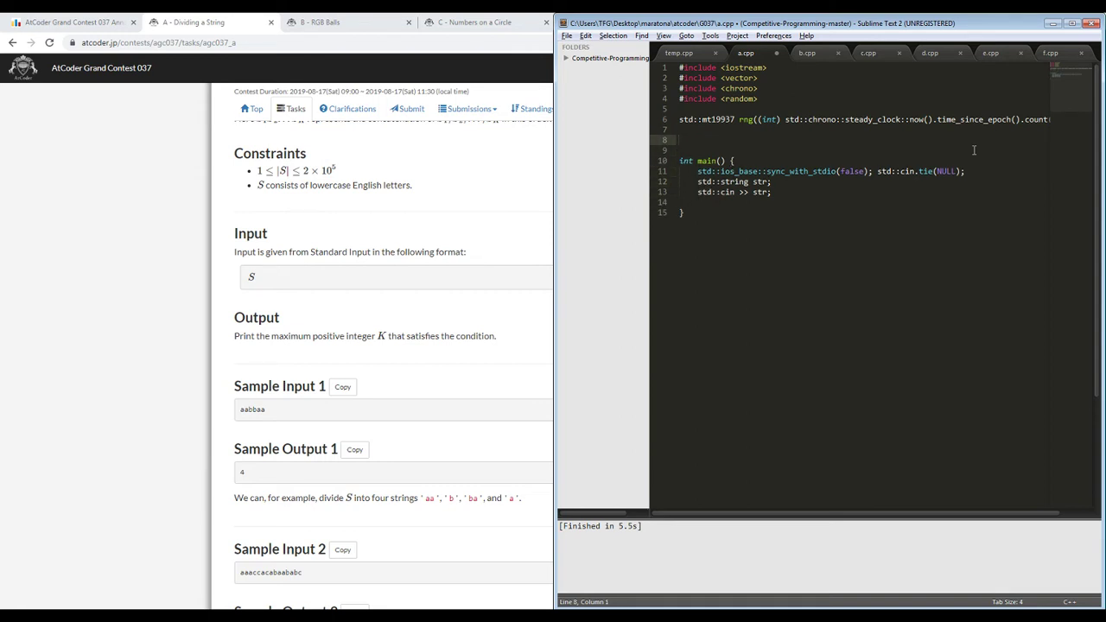
text(int trie[)
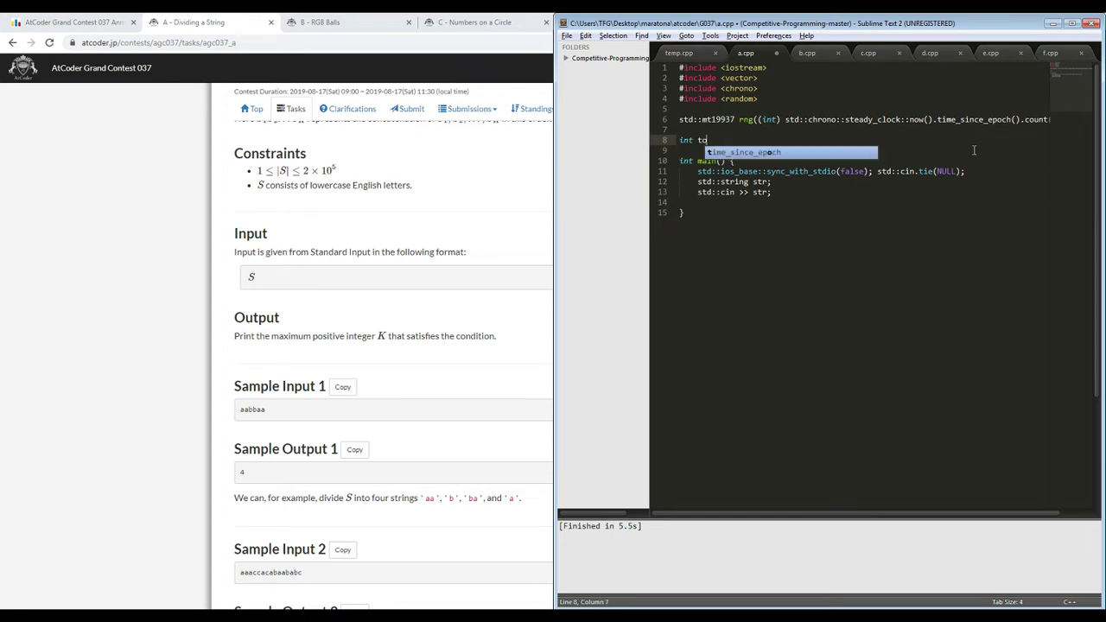
text(N][)
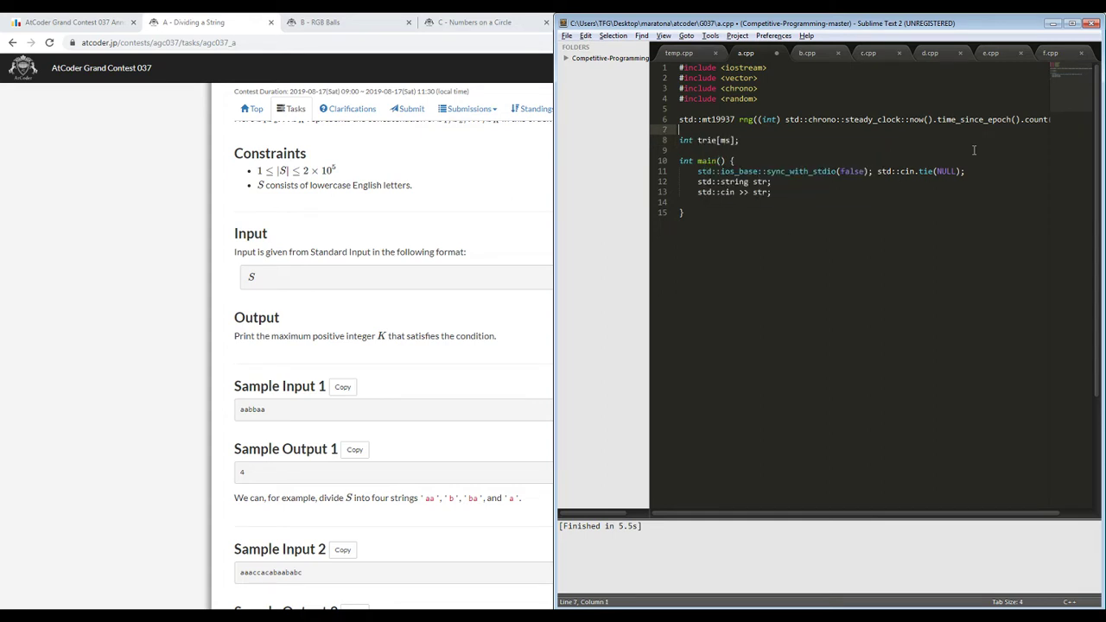
- Define const int ms = 200200; above the trie array
key(Up)
key(Return)
key(Return)
key(Up)
text(const int m)
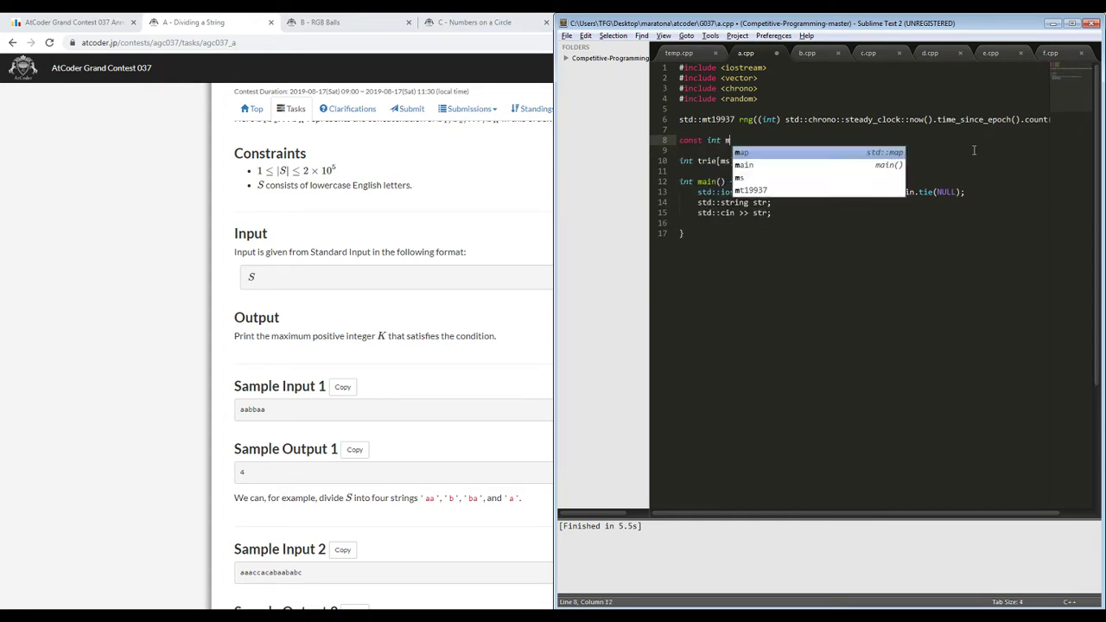
text(s = 200200;)
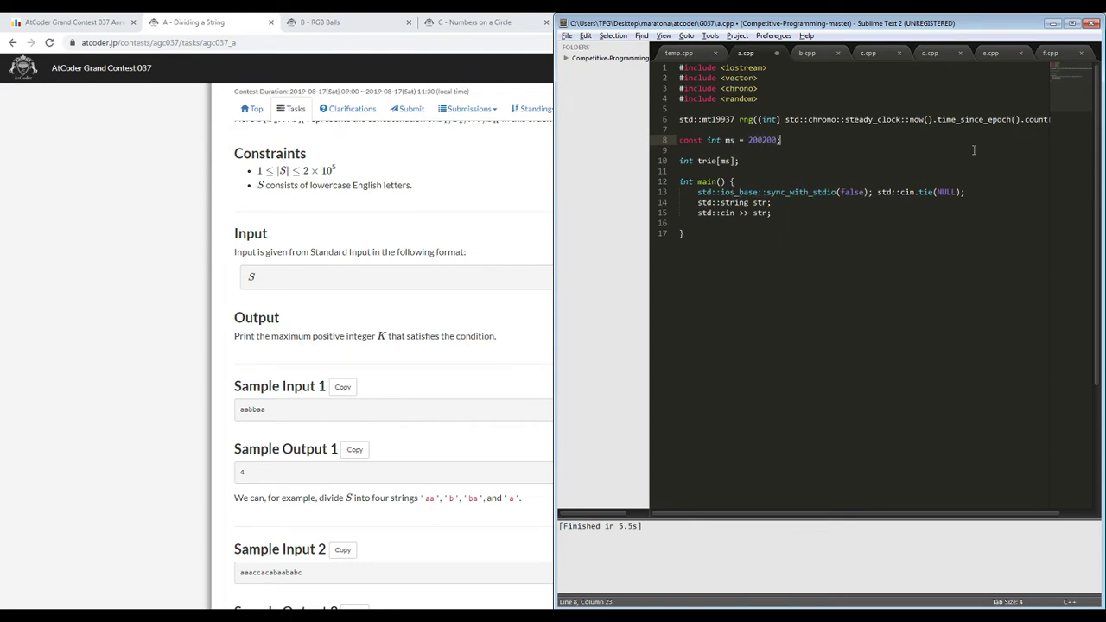
- Declare a global counter int c = 1; above the trie array and give trie a second dimension of [26]
key(Down)
key(Return)
text(int c = 0;)
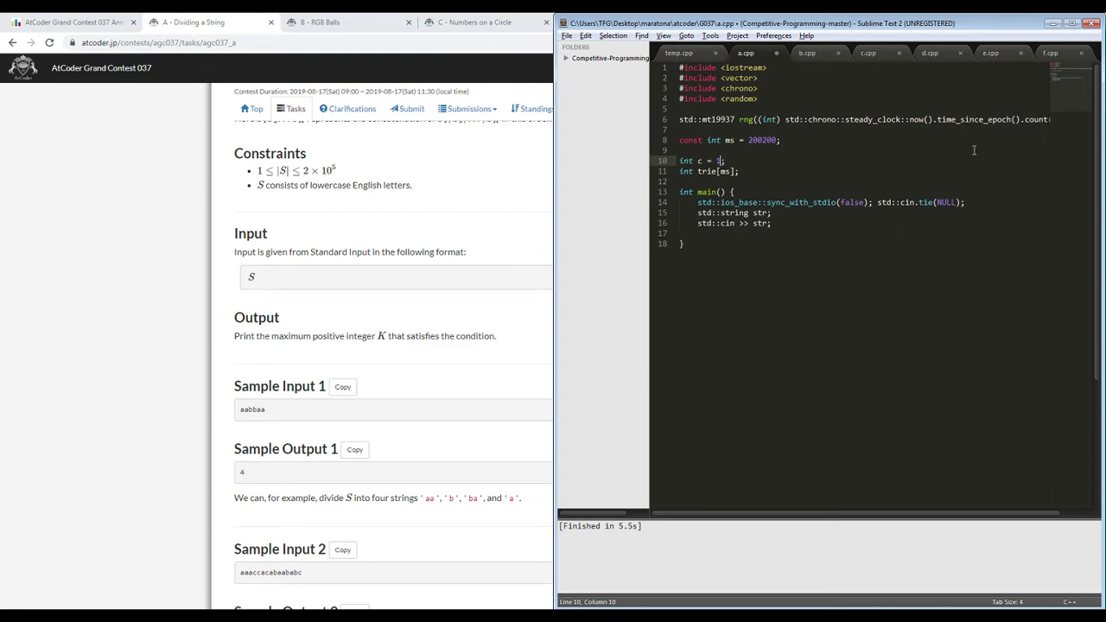
key(Right)
key(Down)
text([26])
- Declare int on = 0; below the input line in main and start a for loop under it
key(Down)
key(Down)
key(Down)
key(Down)
key(Down)
key(Down)
key(Down)
key(Up)
text(int on )
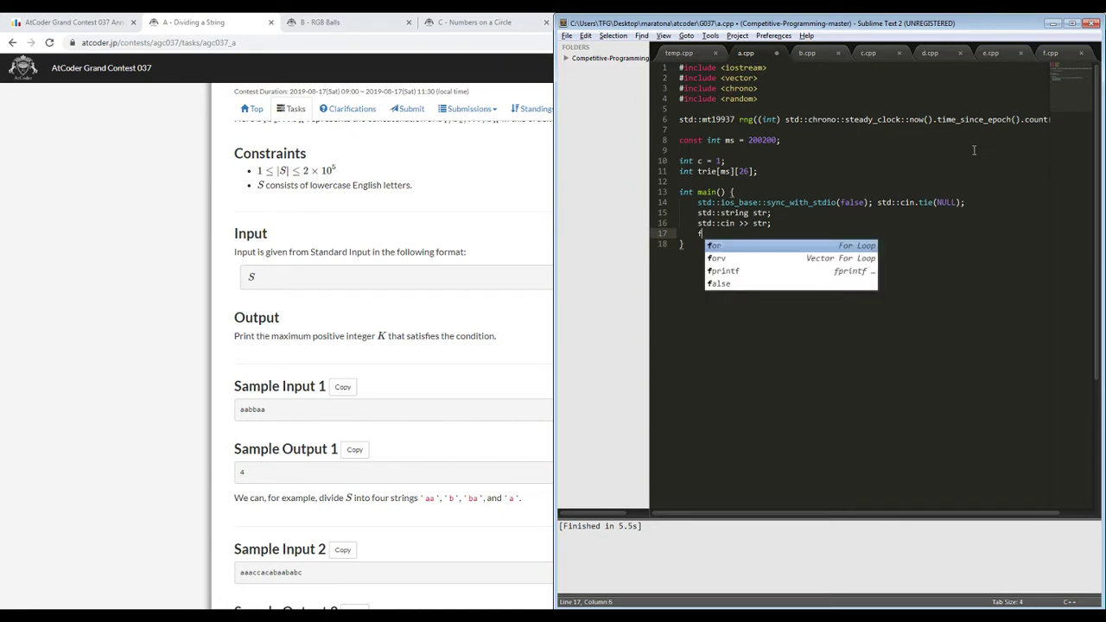
text(= 0)
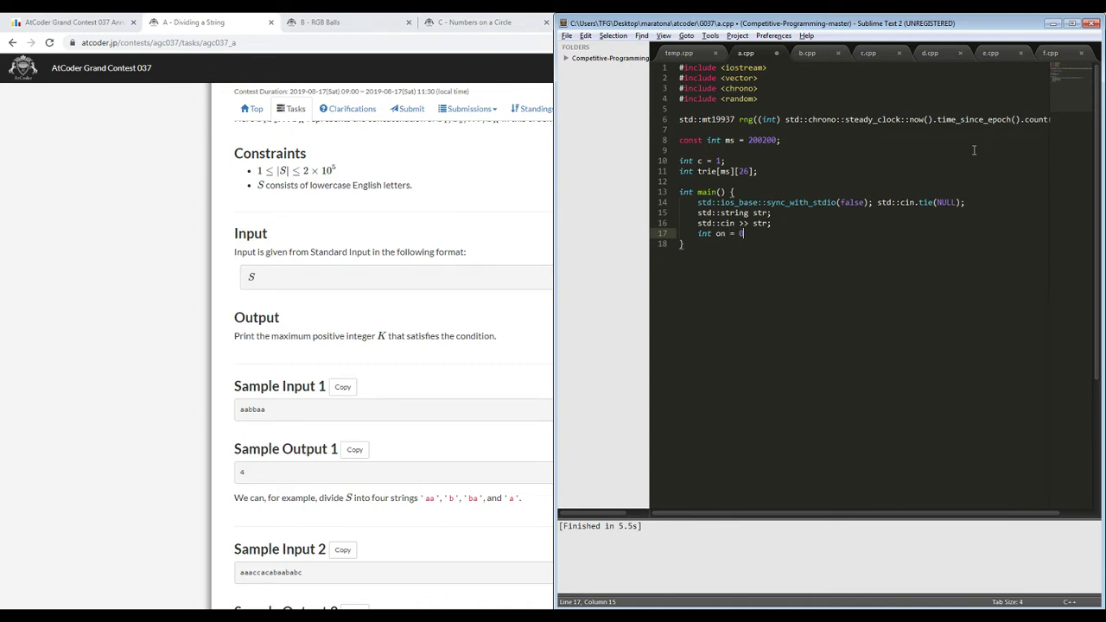
text(;)
key(Return)
text(for(int )
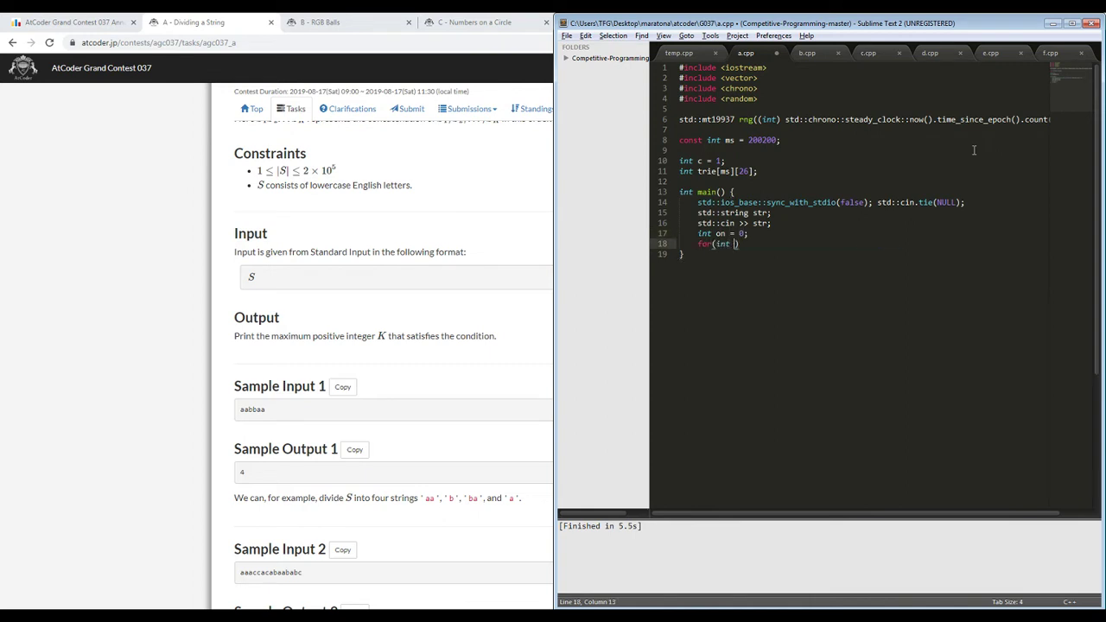
text(i = 0; i <)
key(BackSpace)
key(BackSpace)
key(BackSpace)
key(BackSpace)
key(BackSpace)
key(BackSpace)
key(BackSpace)
key(BackSpace)
key(BackSpace)
key(BackSpace)
key(BackSpace)
key(BackSpace)
key(BackSpace)
key(BackSpace)
key(BackSpace)
key(BackSpace)
- Write the loop as for(char c : str) and open its body
text((char c in)
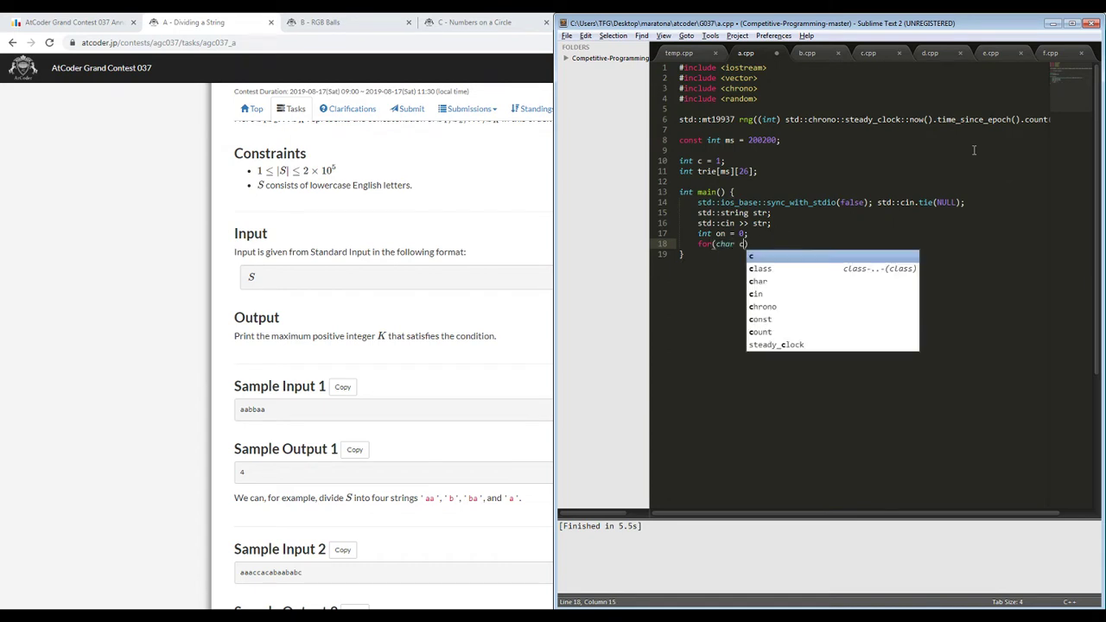
key(BackSpace)
key(BackSpace)
key(BackSpace)
key(Delete)
text(: str)
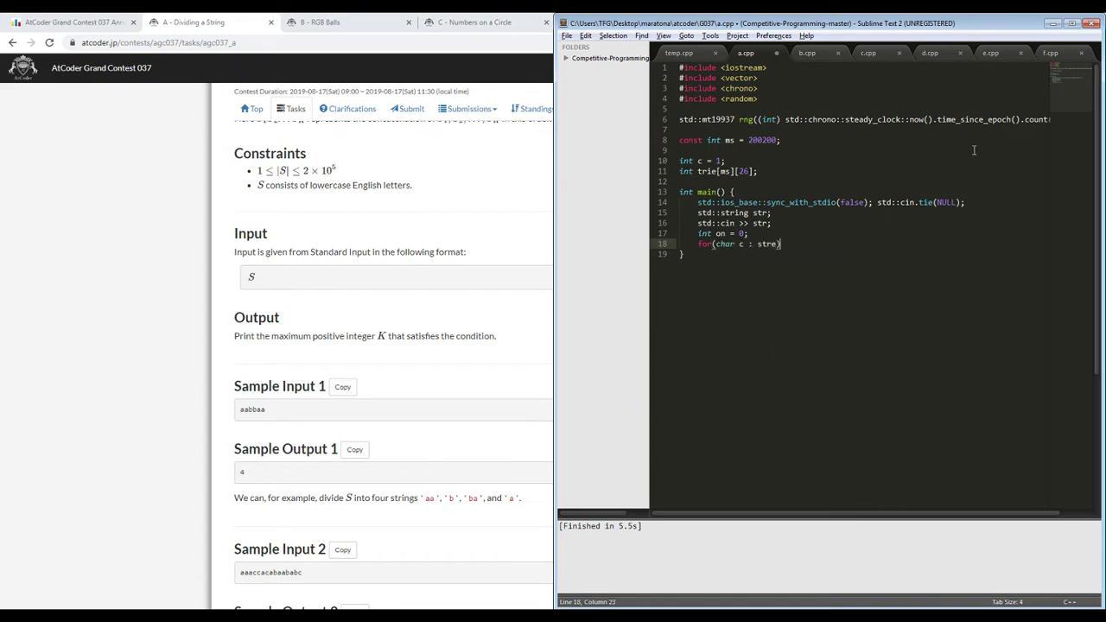
text() {)
key(Return)
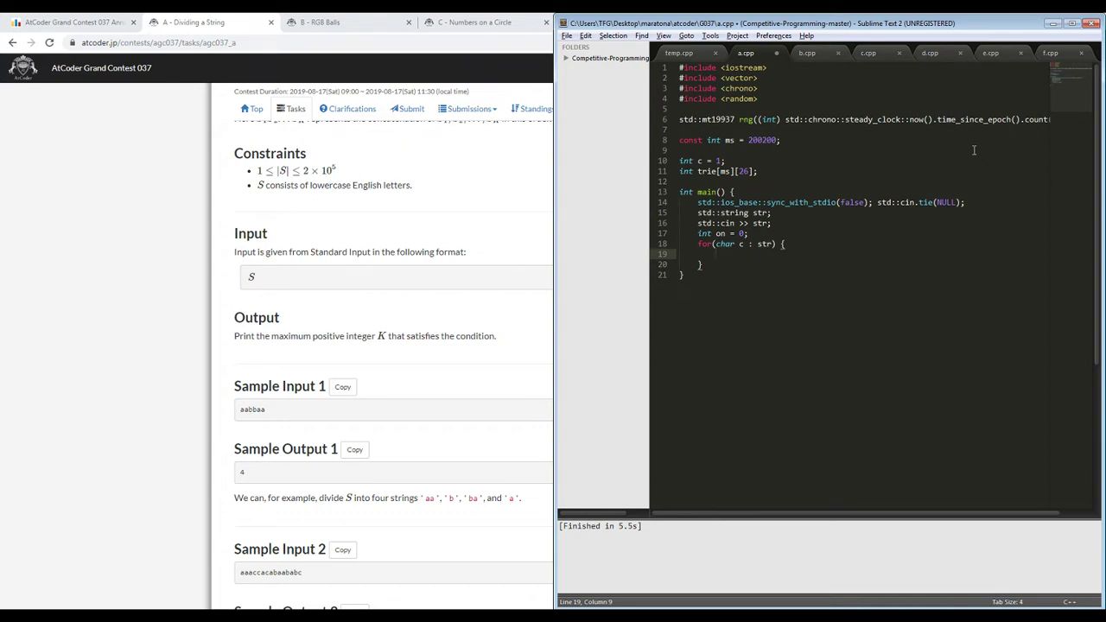
- Inside the loop, add if(trie[on][c-'a'] == 0) with the body trie[on][c-'a'] = c++;
text(if(trie[on][)
text(-'a']) == 90)
key(BackSpace)
key(BackSpace)
text(0) {)
key(Return)
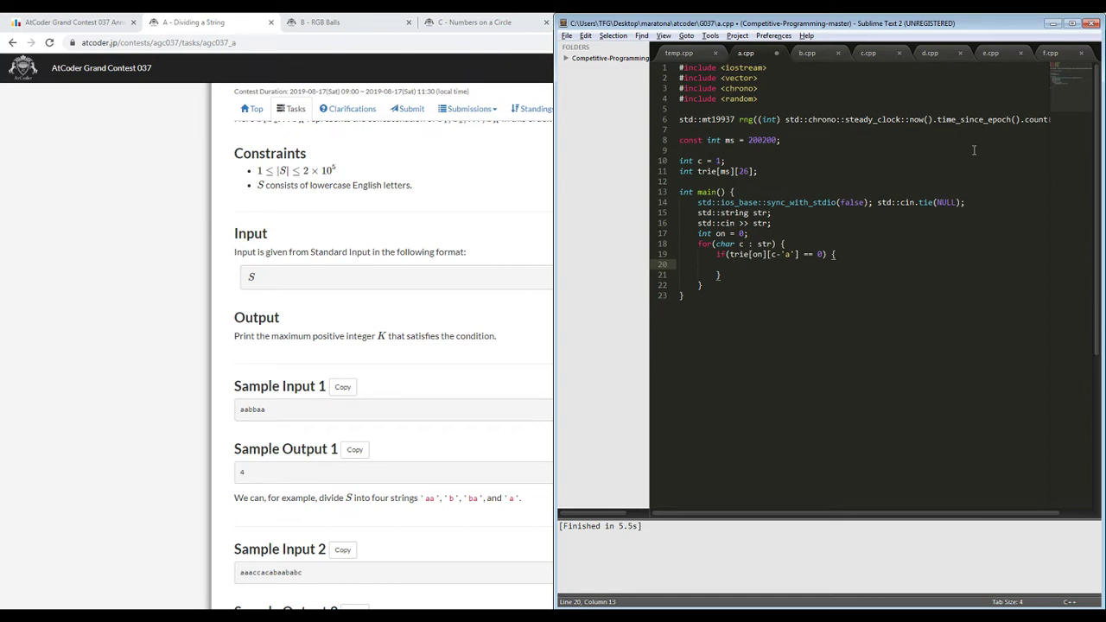
text(trie[on][c-'a'] = c++;)
- Rename the loop character to cc in the for header and in both trie index expressions
click(744, 243)
text(c)
click(781, 274)
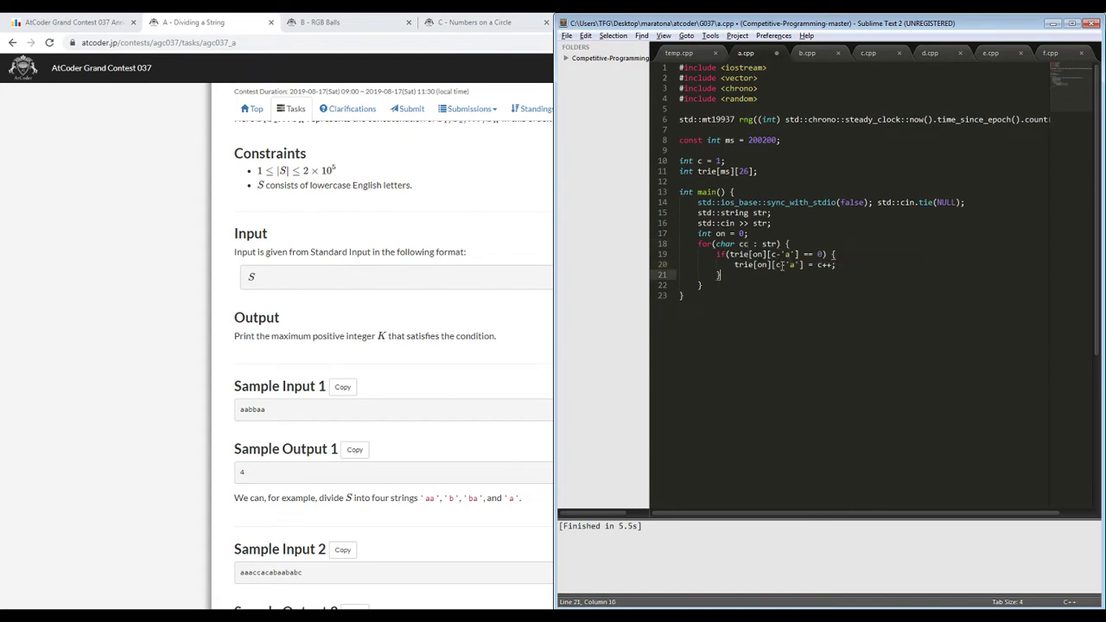
click(780, 265)
text(c)
click(777, 254)
text(c)
click(854, 271)
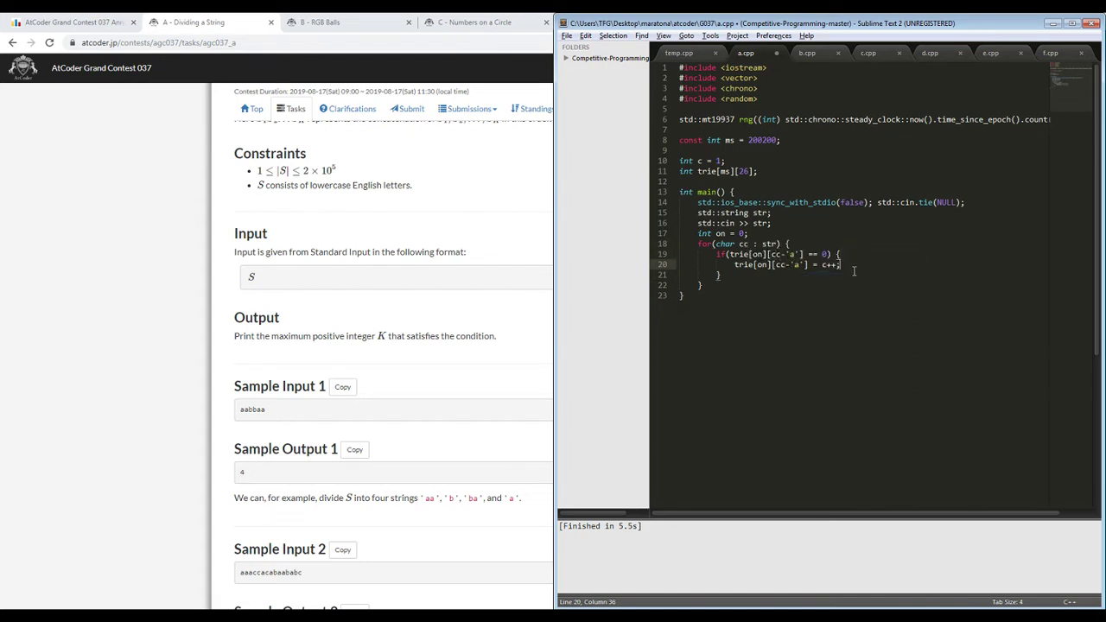
- Add an else branch to the if and start an on = assignment in both branches
click(845, 276)
text(else {)
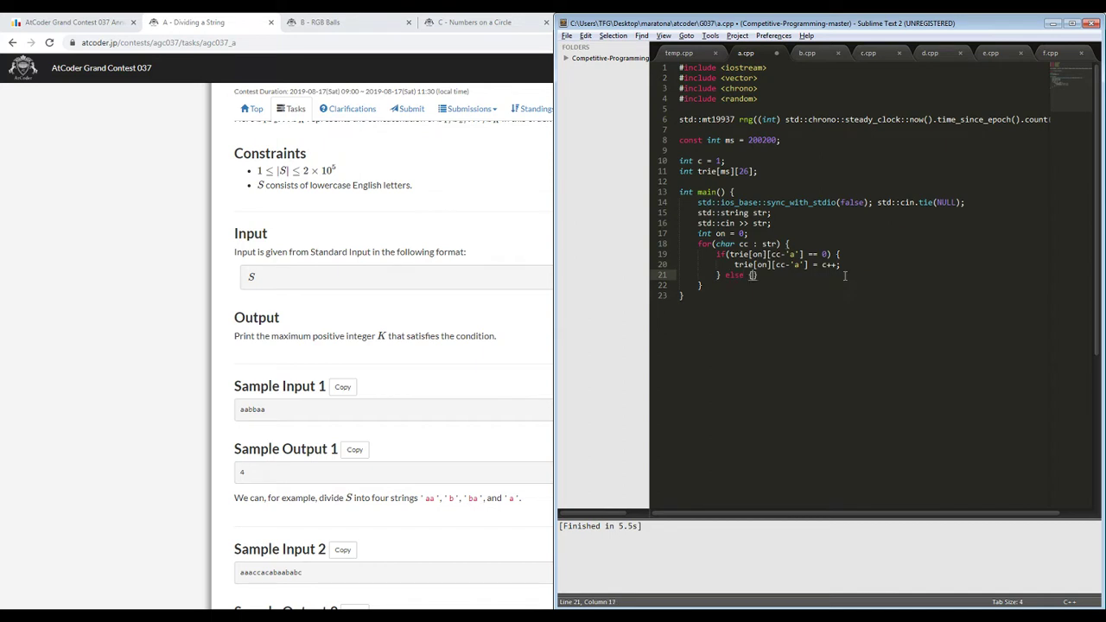
key(Return)
text(on =)
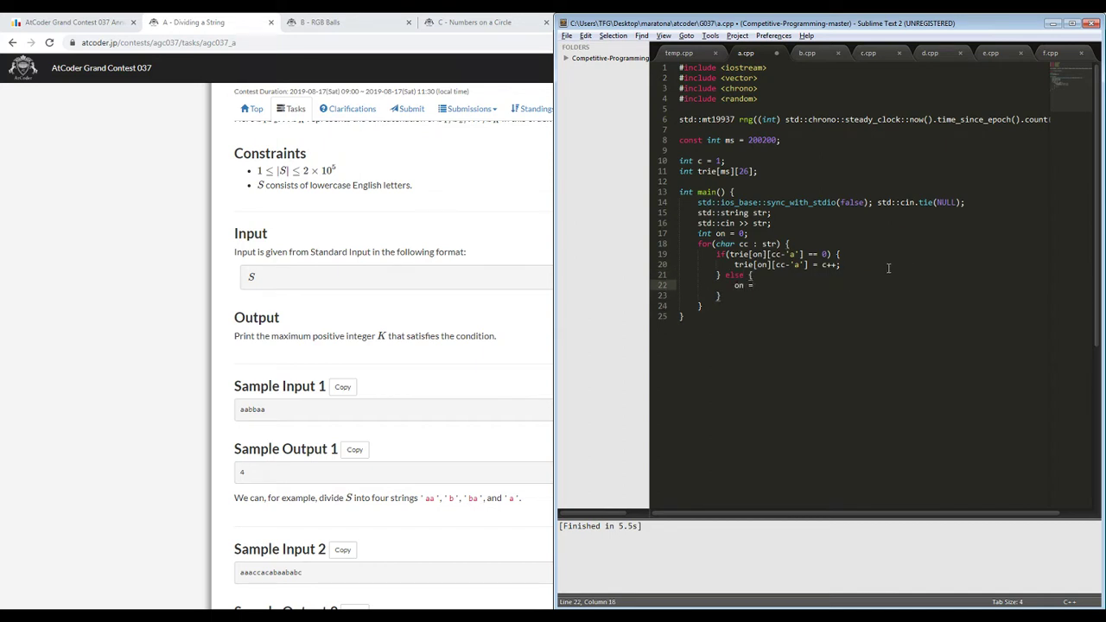
click(888, 269)
key(Return)
text(on =)
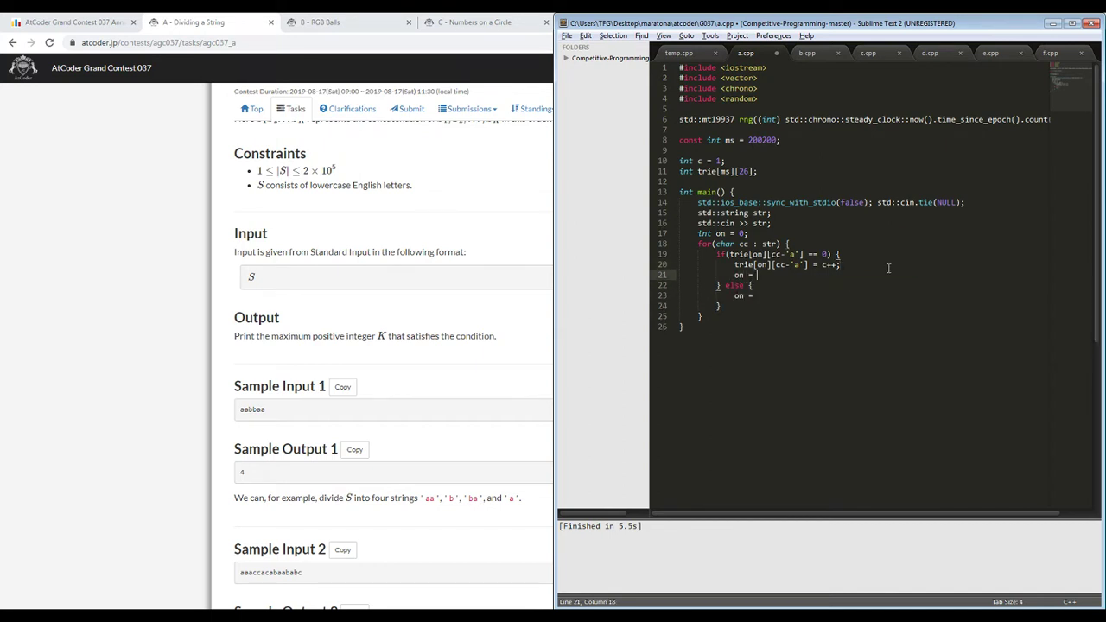
- Recheck the task statement, then complete the assignments: on = 0; in the if branch and on = trie[on][cc-'a']; in the else branch
click(435, 270)
scroll(438, 235, up, 2)
key(alt+Tab)
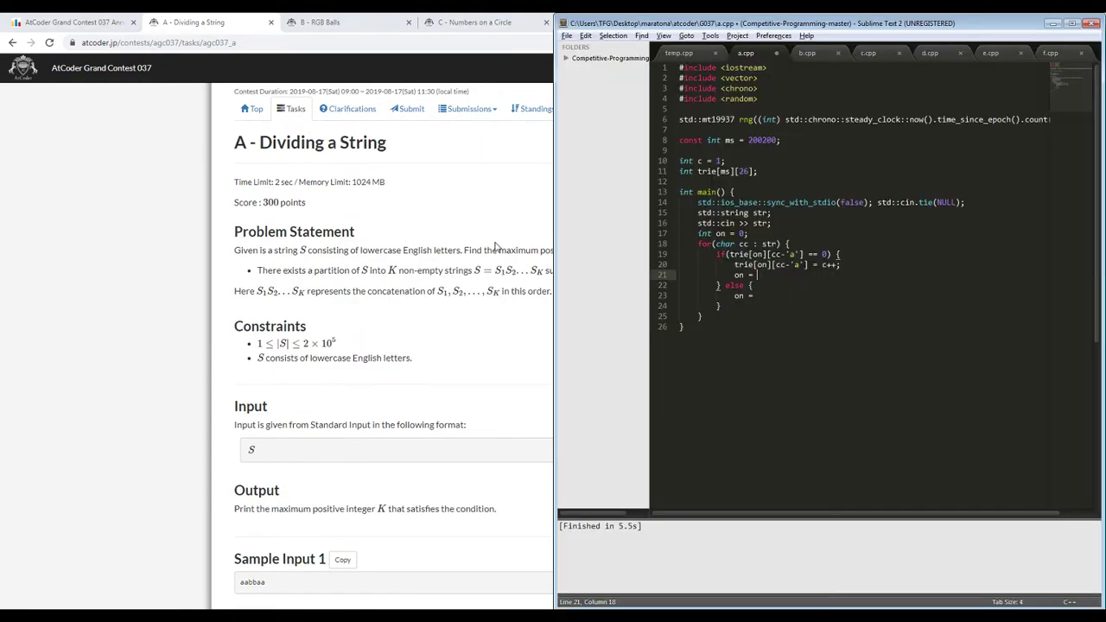
key(alt+Tab)
key(alt+Tab)
text(0;)
key(Down)
key(Down)
text(t)
key(BackSpace)
text(trie[on][cc)
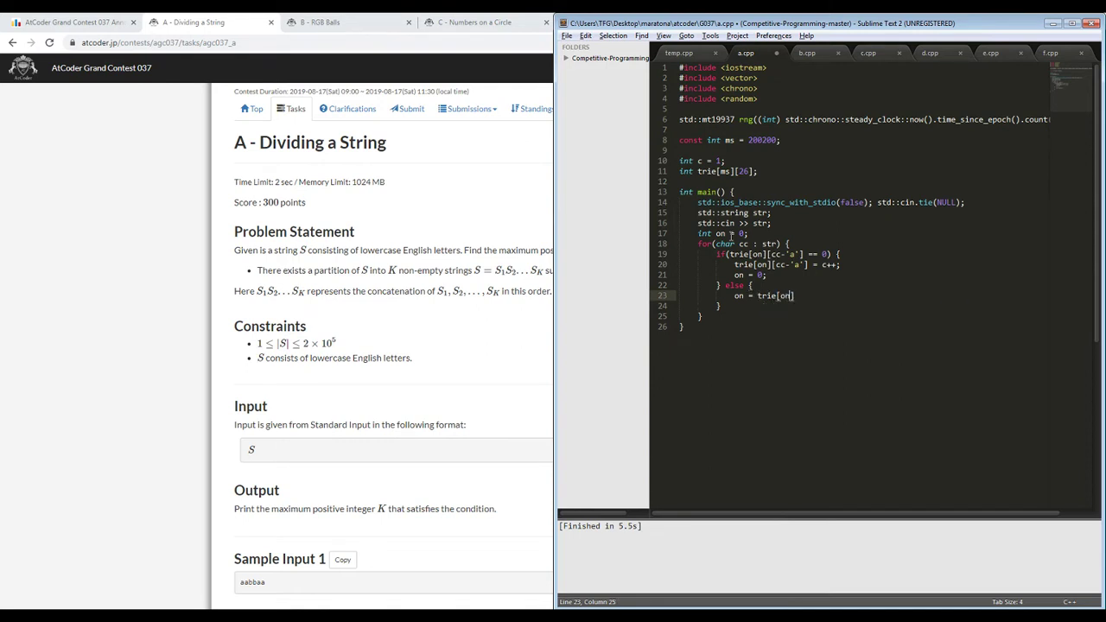
text(-'a'];)
- Print c - 1 followed by '\n' after the loop and build a.cpp
key(Down)
key(Down)
key(Return)
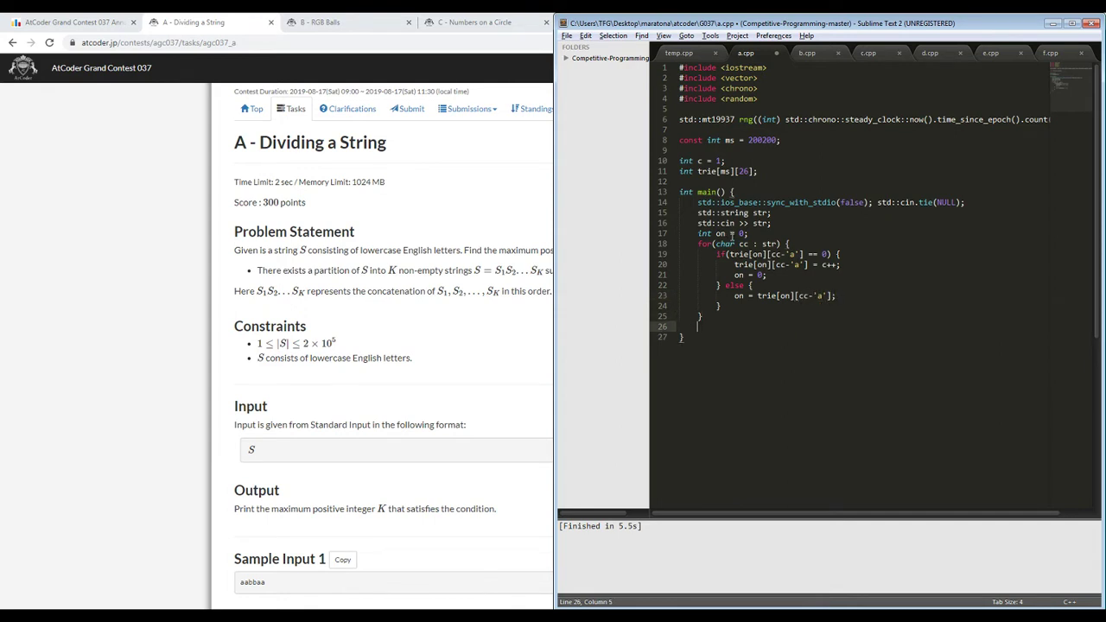
text(std::cout << c - 1 << ' ';)
key(ctrl+b)
- Switch to the Command Prompt, try running a.exe on sample input 2, aaaccacabaababc, and abort the run
click(422, 402)
scroll(507, 369, down, 4)
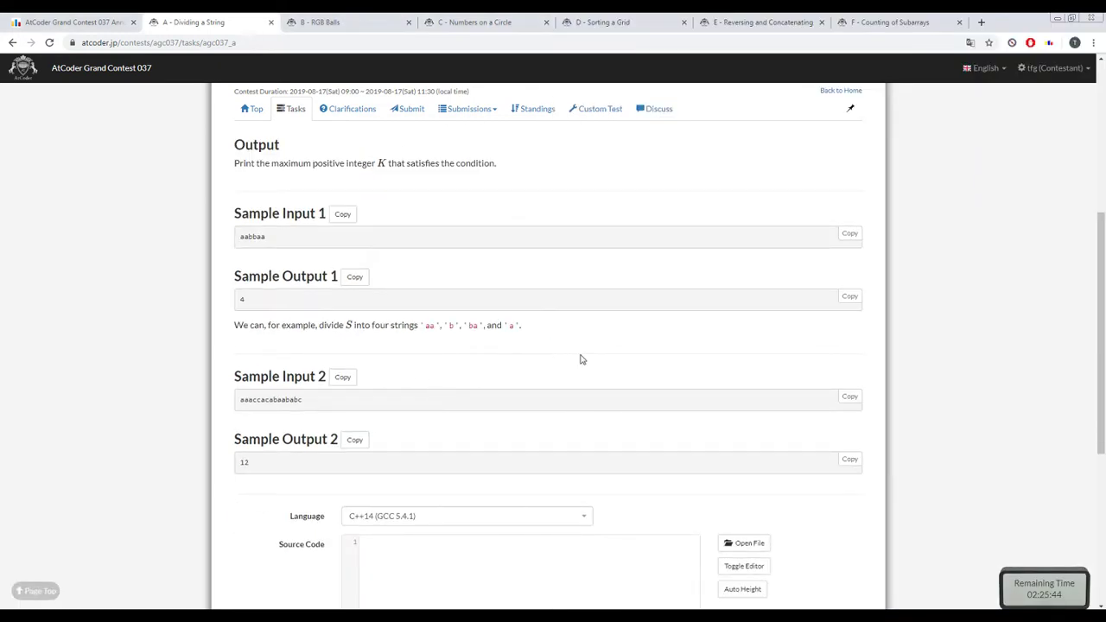
key(alt+Tab)
key(ctrl+b)
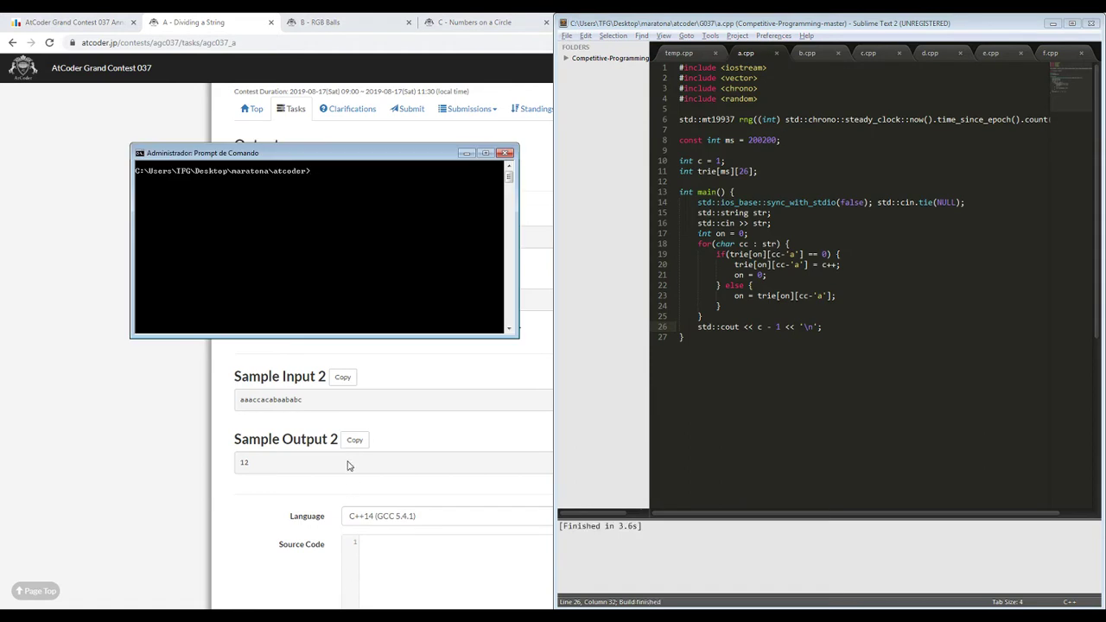
text(a.exe)
key(Return)
text(aaaccacabaababc)
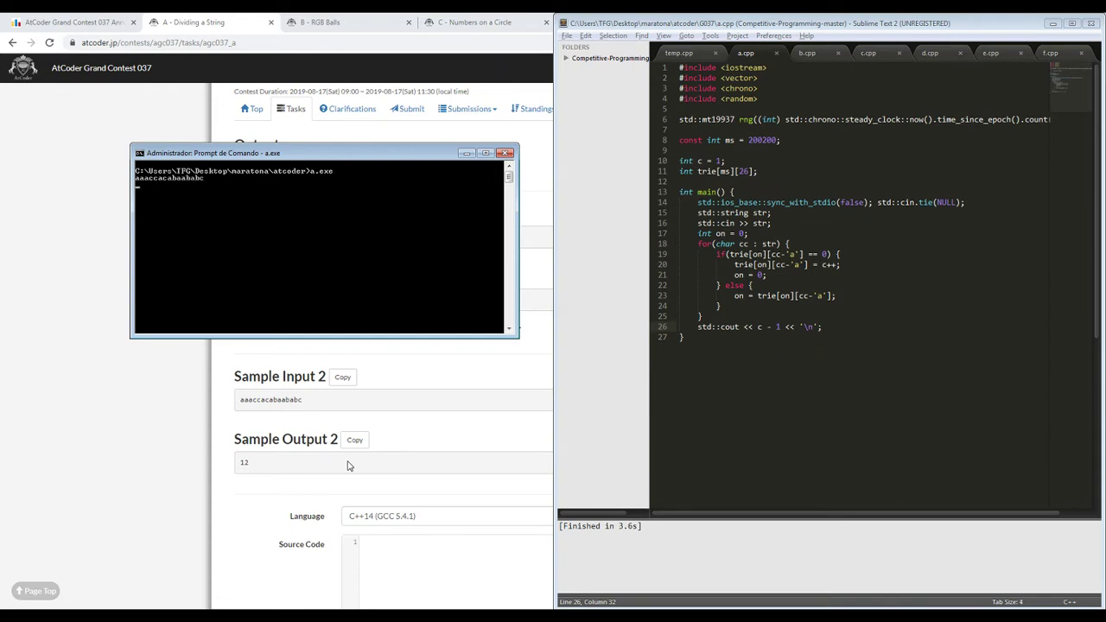
key(ctrl+c)
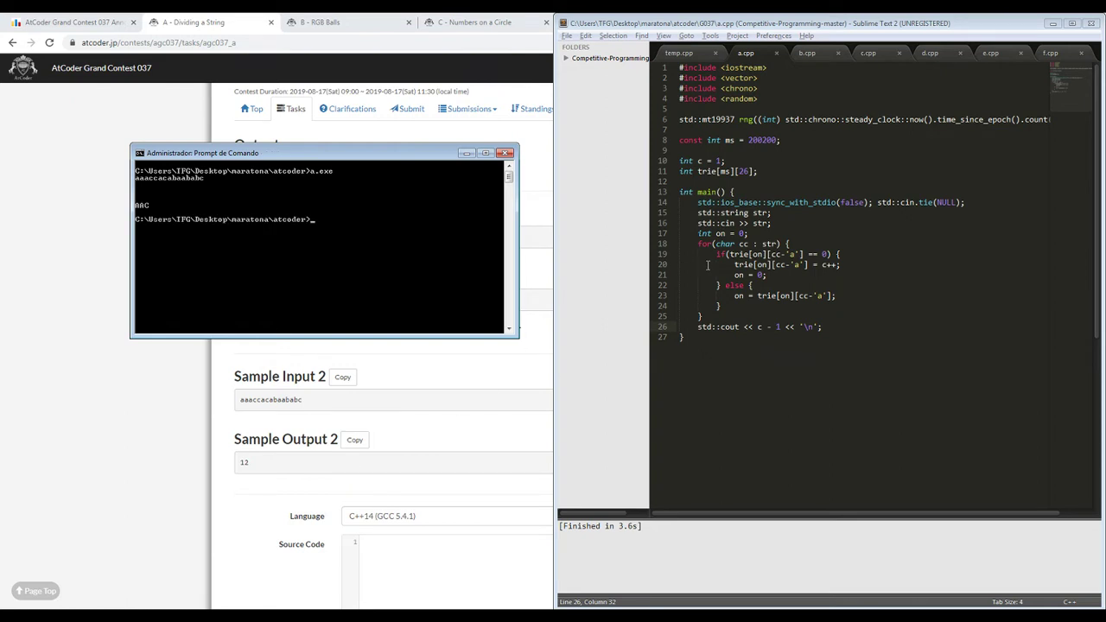
- Copy sample input 2 from the task A page in the browser
click(754, 285)
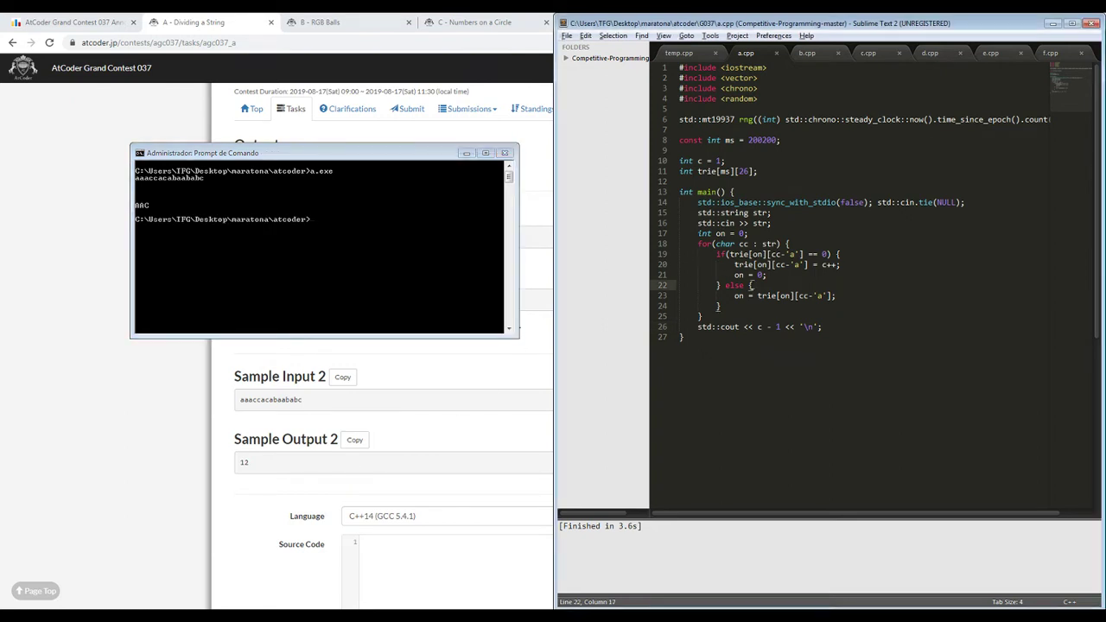
click(783, 254)
click(448, 395)
click(342, 377)
click(641, 255)
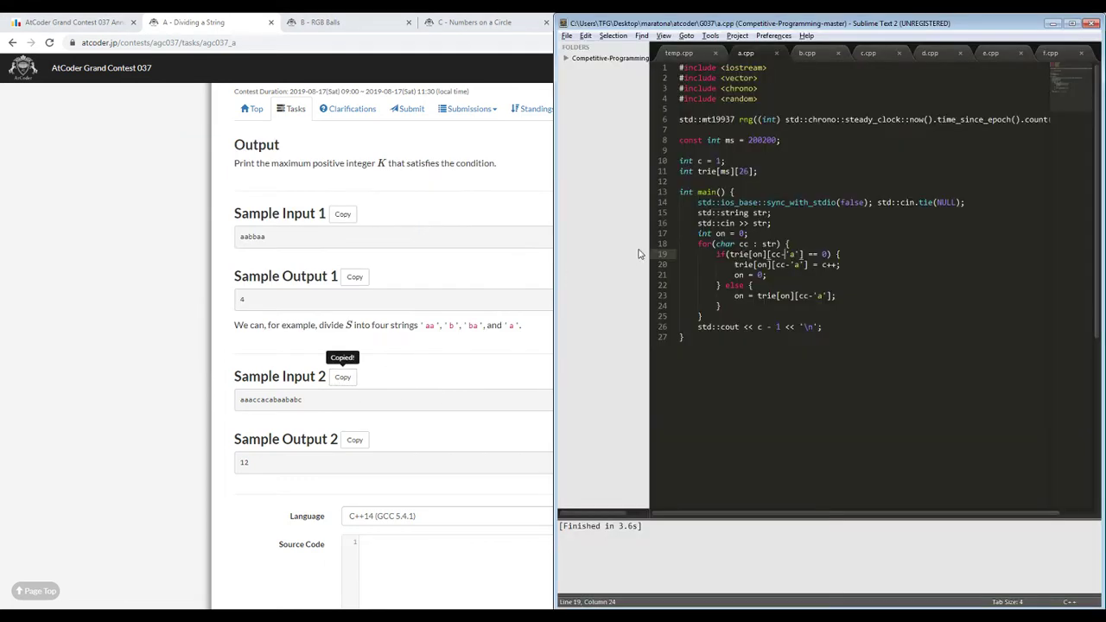
click(783, 188)
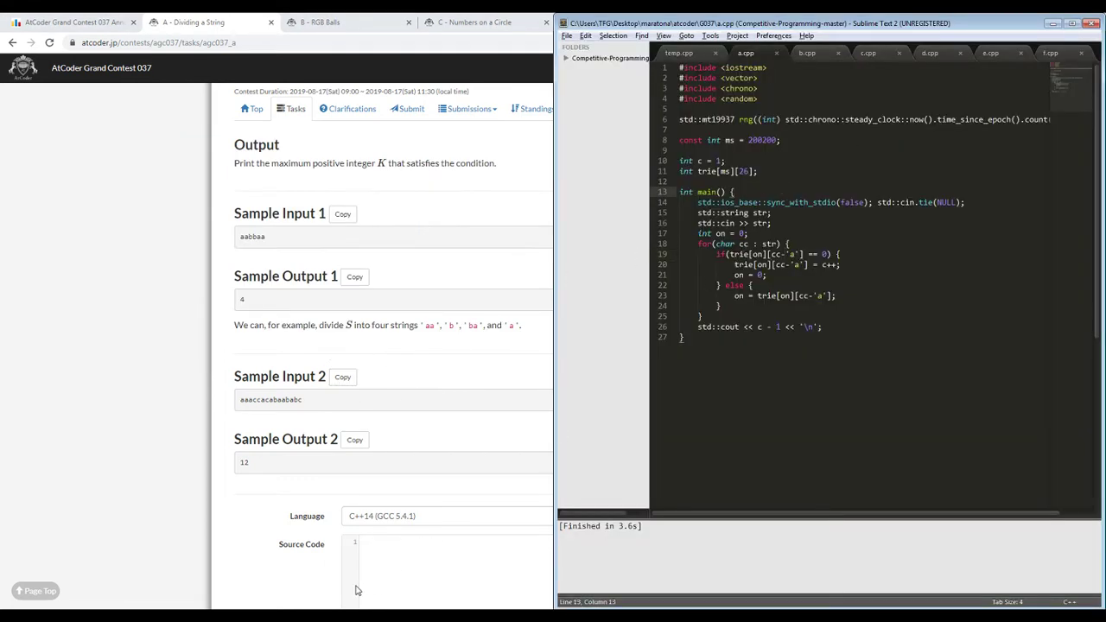
- Switch to the Command Prompt and change the working directory to G037
key(alt+Tab)
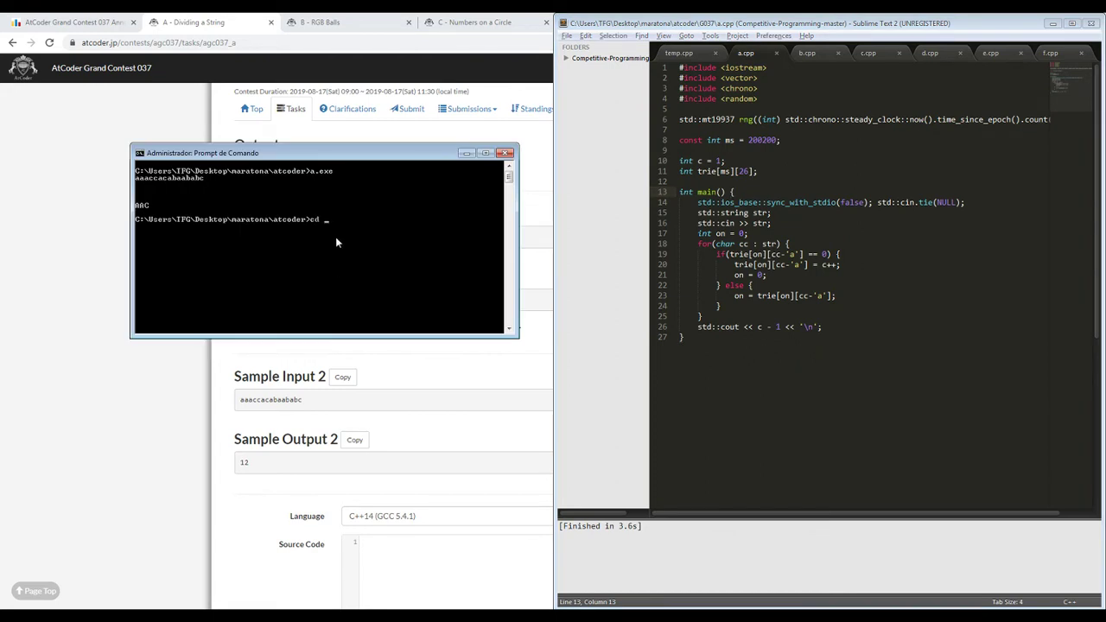
text(cd G037)
key(Return)
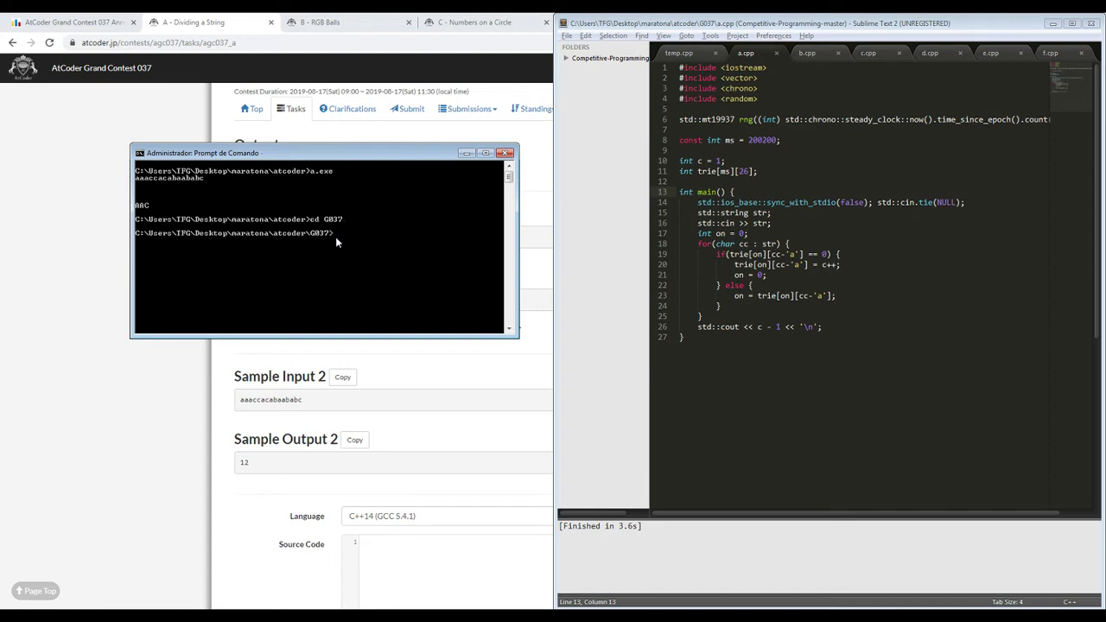
- Run a.exe from the G037 folder on sample input 2, aaaccacabaababc
text(a.exe)
key(Return)
right_click(348, 237)
click(333, 268)
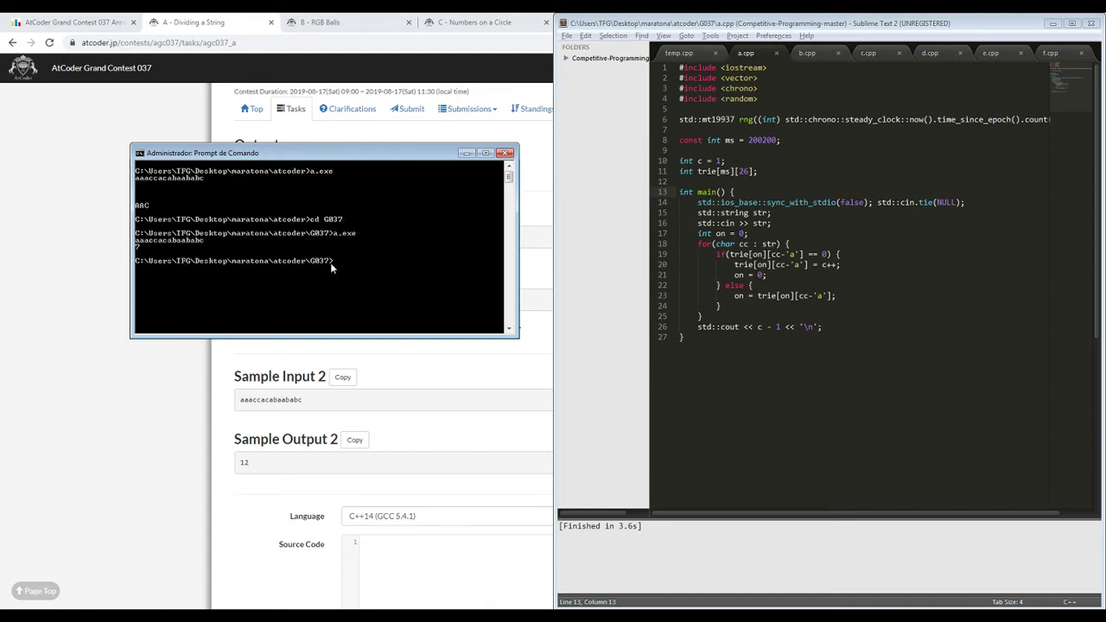
- Examine the task A statement and both samples in the browser, working out how sample input 2 divides into strings
click(432, 443)
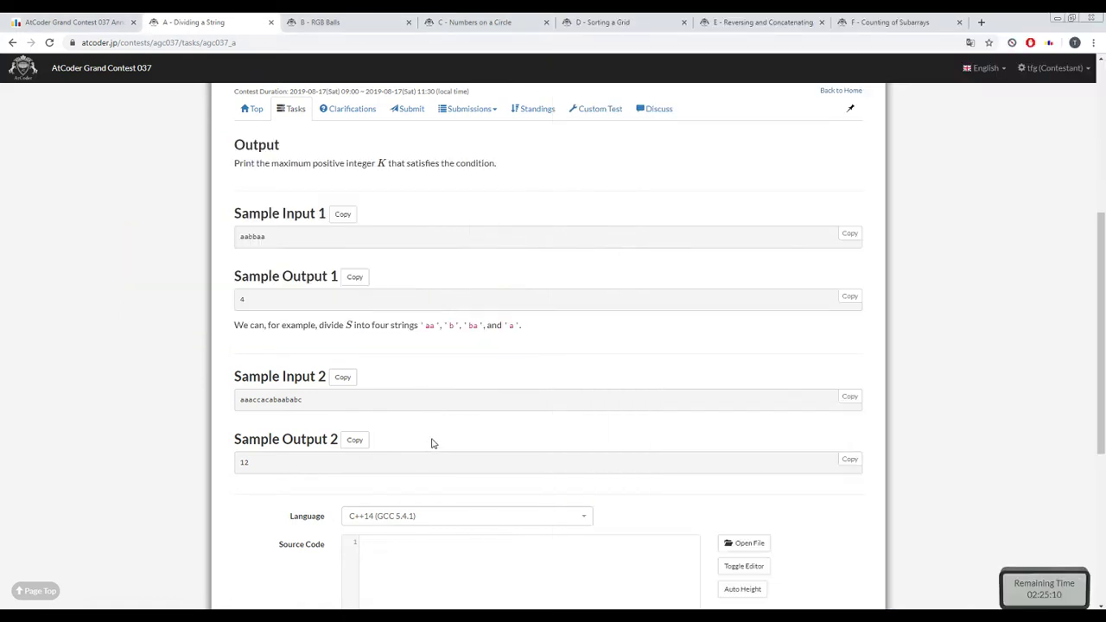
scroll(435, 442, down, 3)
scroll(249, 362, up, 3)
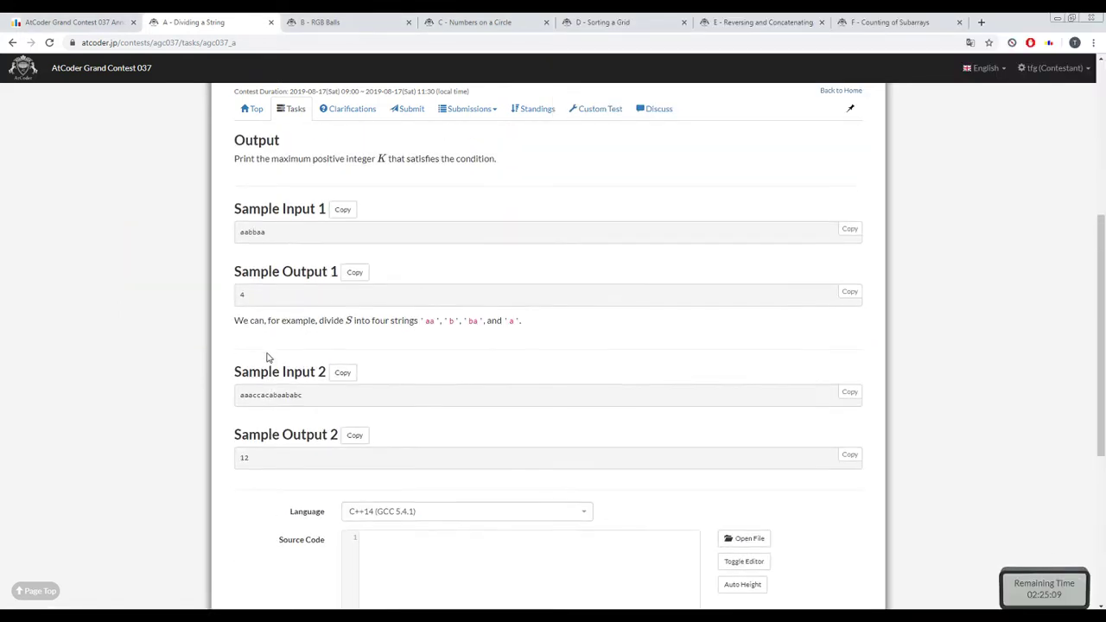
double_click(251, 400)
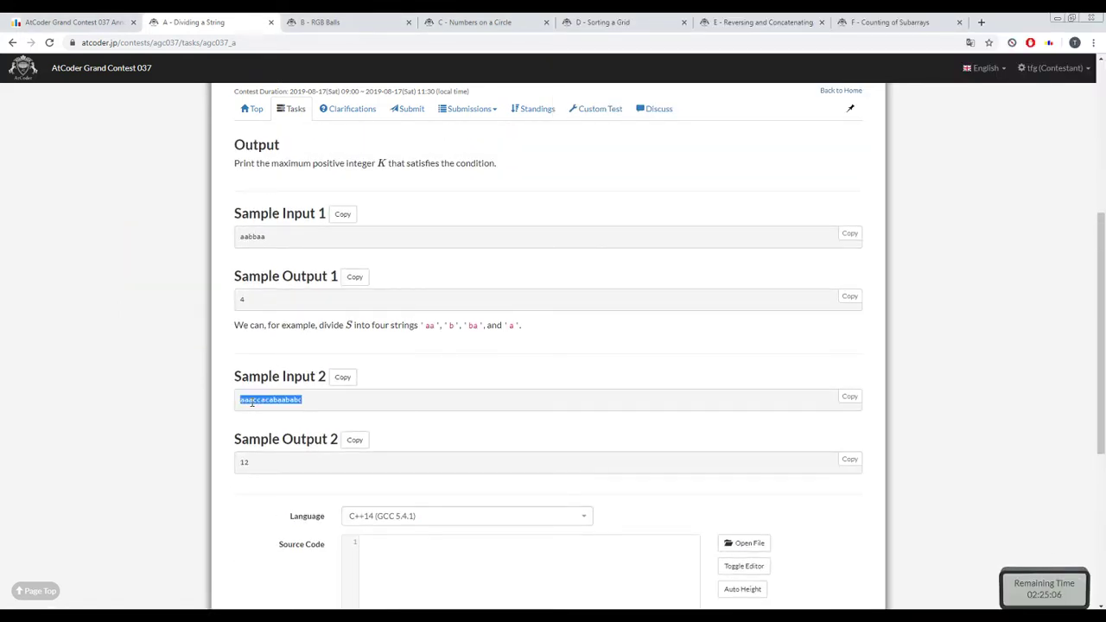
click(252, 401)
scroll(271, 440, up, 4)
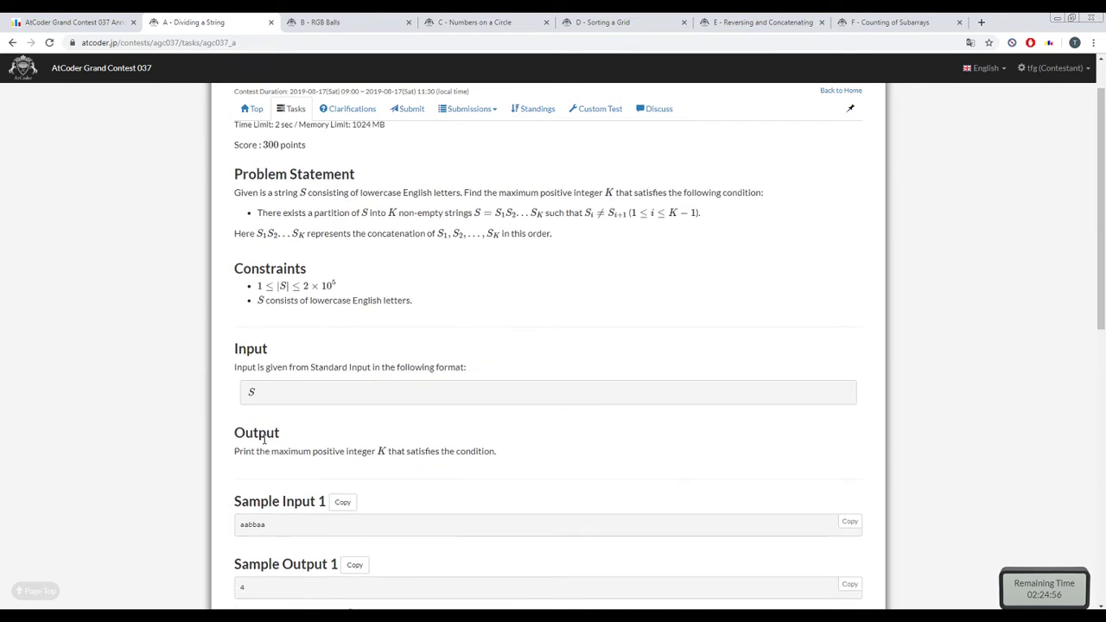
scroll(268, 445, down, 3)
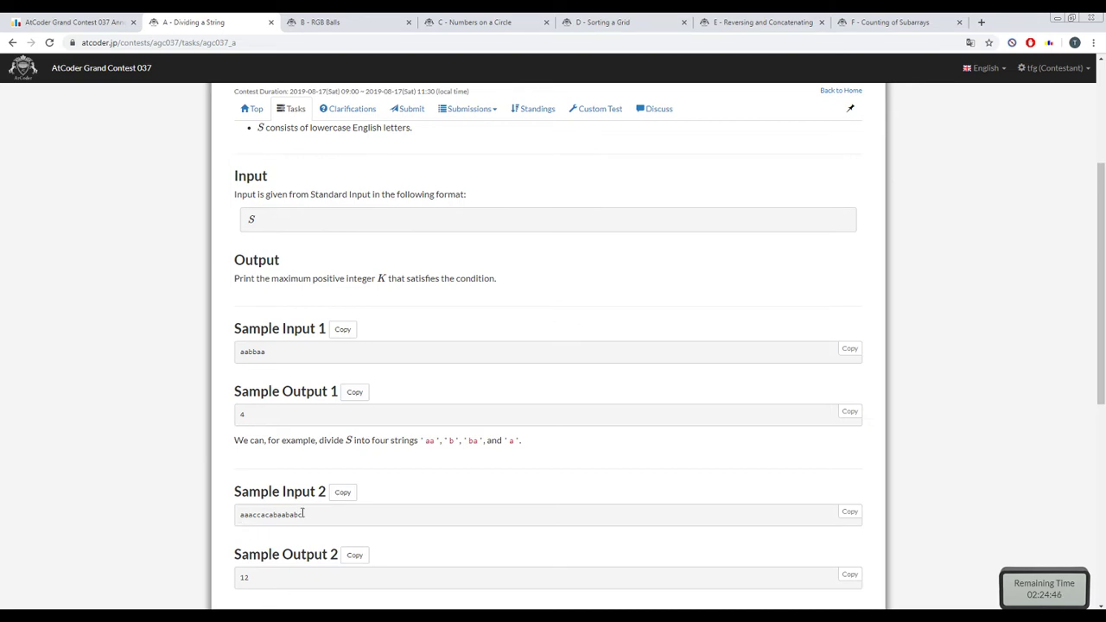
scroll(345, 511, up, 2)
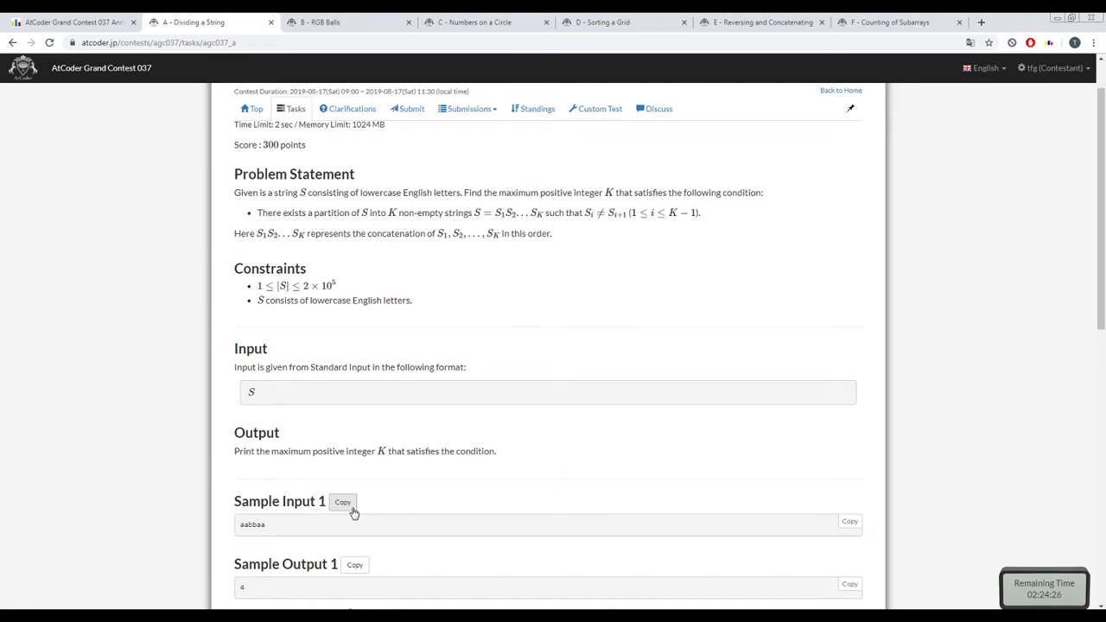
scroll(354, 512, down, 1)
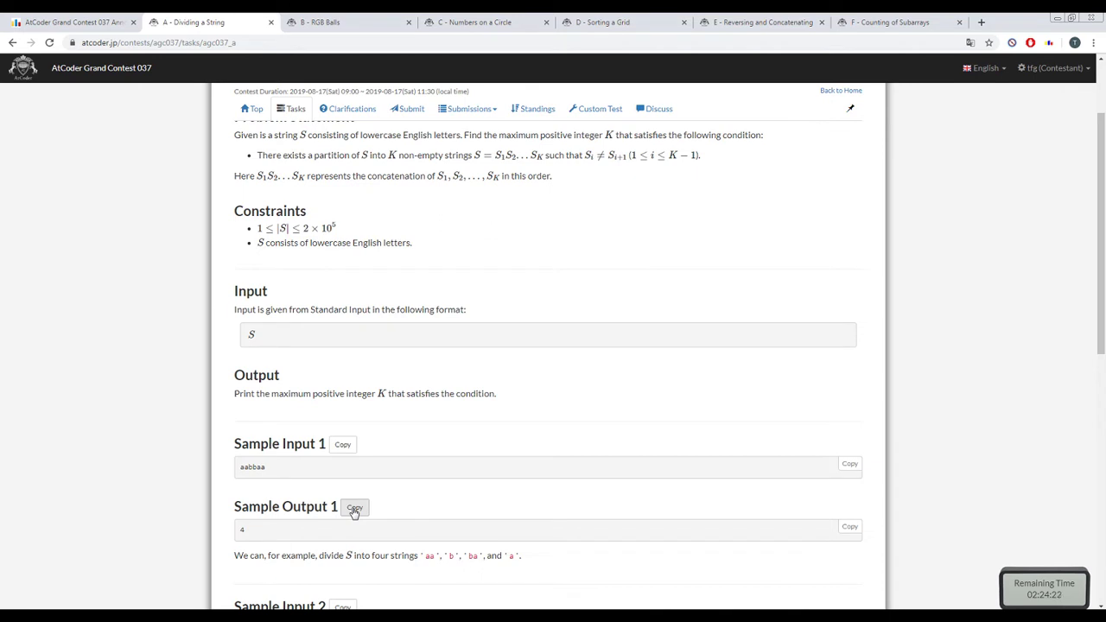
scroll(354, 512, down, 2)
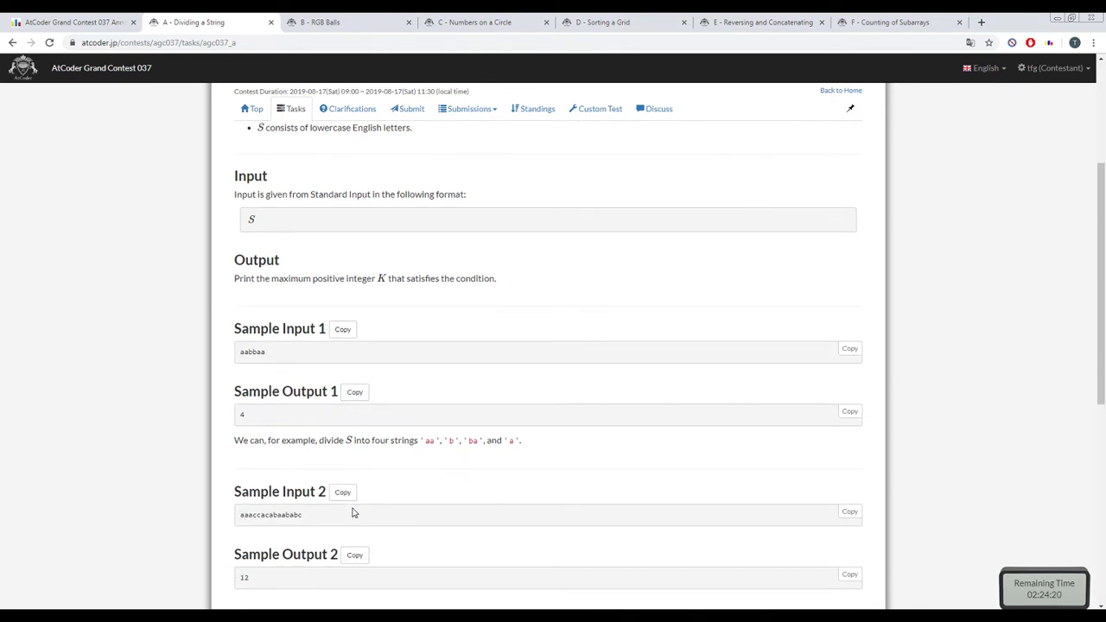
scroll(353, 513, down, 2)
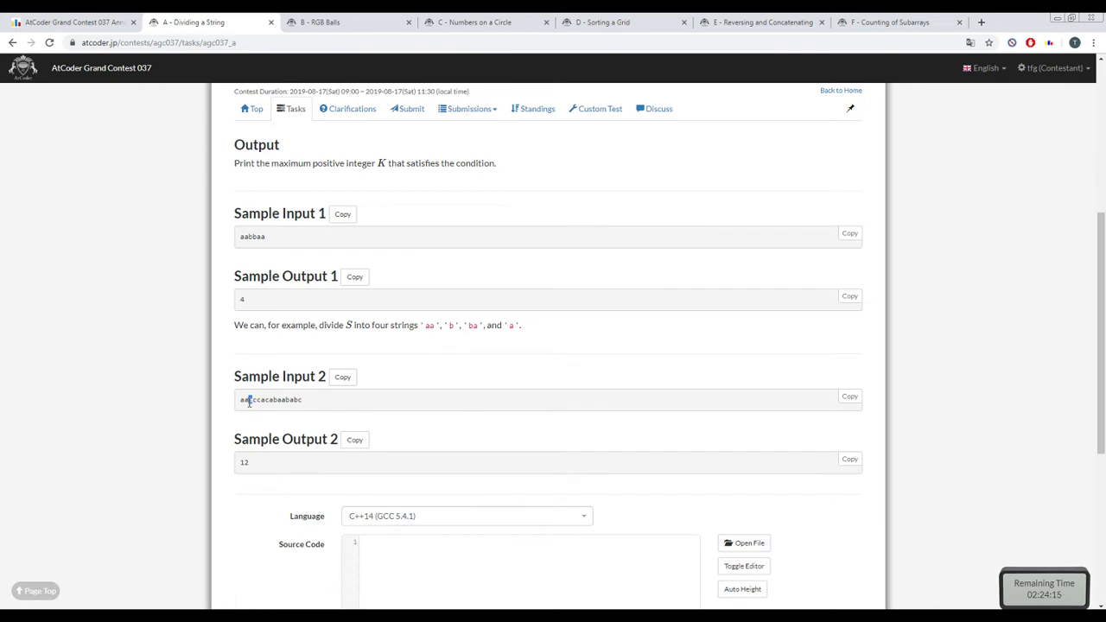
drag(245, 400, 241, 401)
drag(259, 400, 256, 400)
drag(258, 402, 270, 401)
click(256, 412)
drag(296, 400, 291, 401)
- Switch to Sublime Text, declare std::string wtf before the loop in a.cpp, and add wtf += cc; to the else branch
key(alt+Tab)
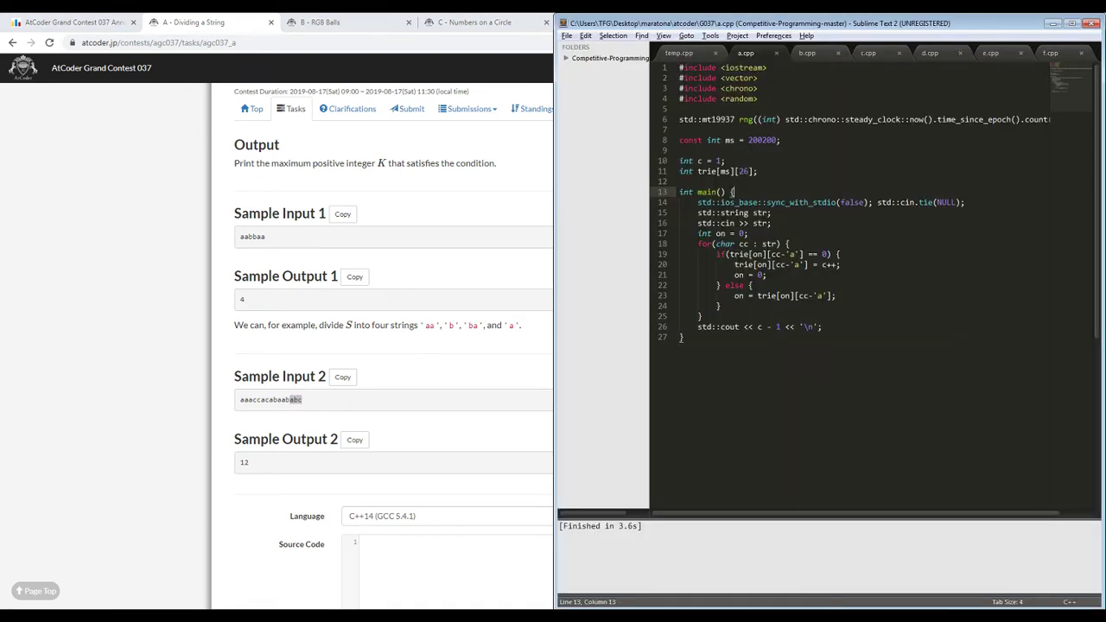
click(771, 235)
key(Return)
text(std::st)
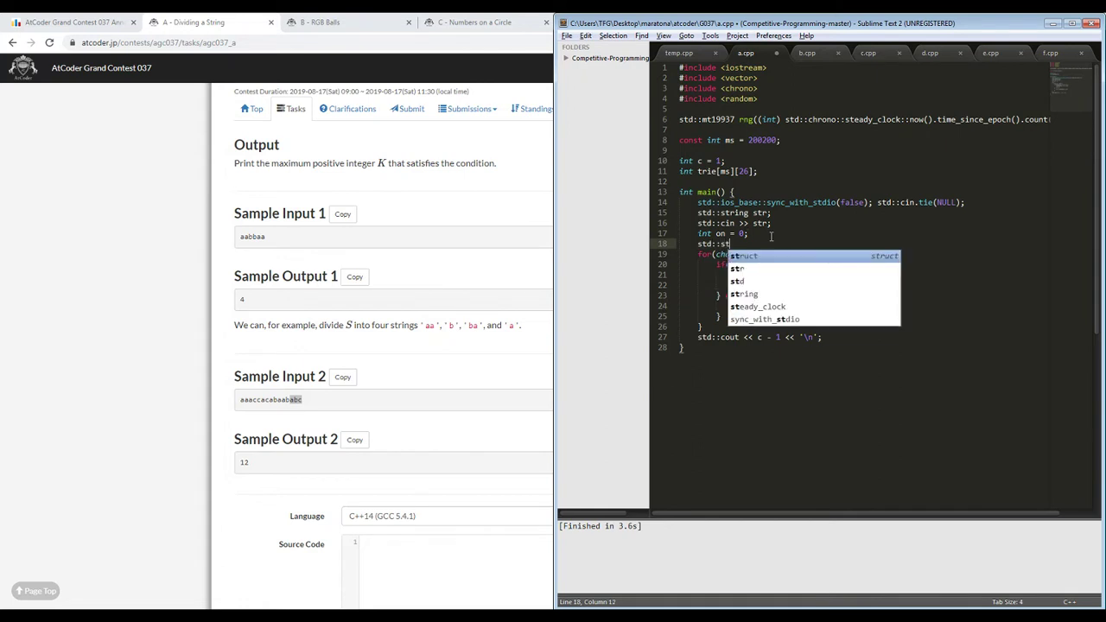
text(ring wtf;)
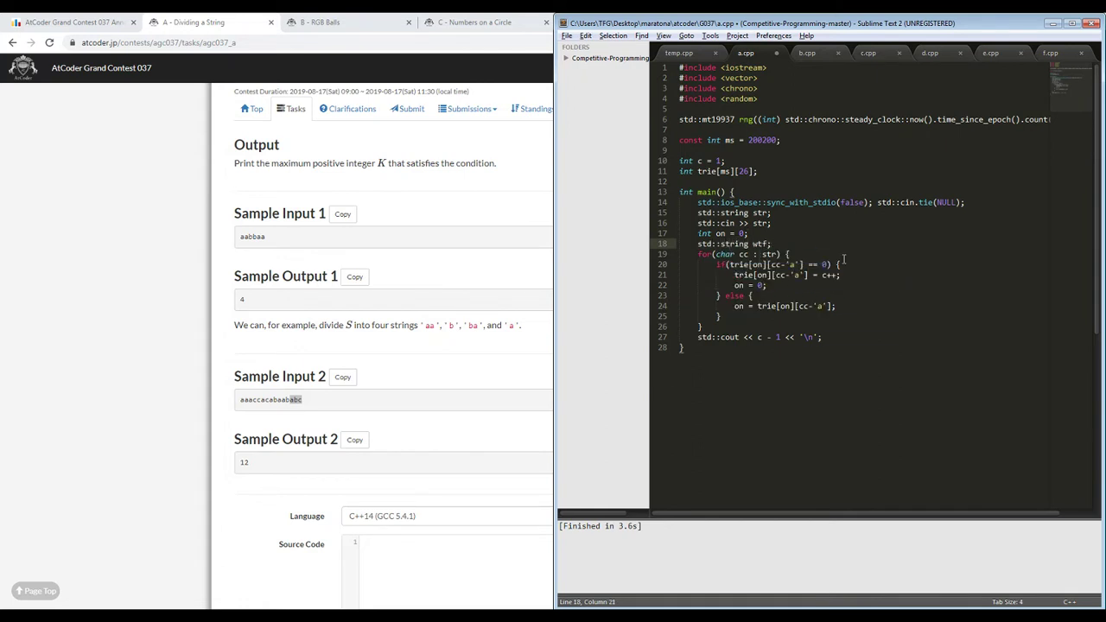
click(850, 304)
key(Return)
text(wtf += cc;)
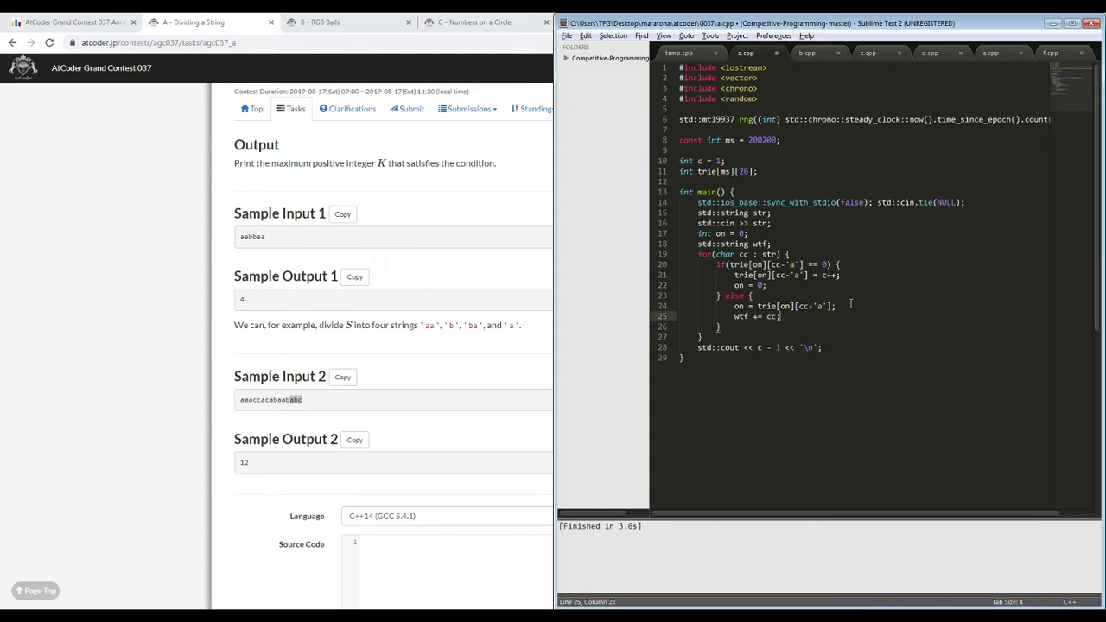
- Add a debug line printing "got " << wtf << '\n' after on = 0 in the if branch and build a.cpp
key(Up)
key(Up)
key(Up)
key(Return)
text(std::cout << ")
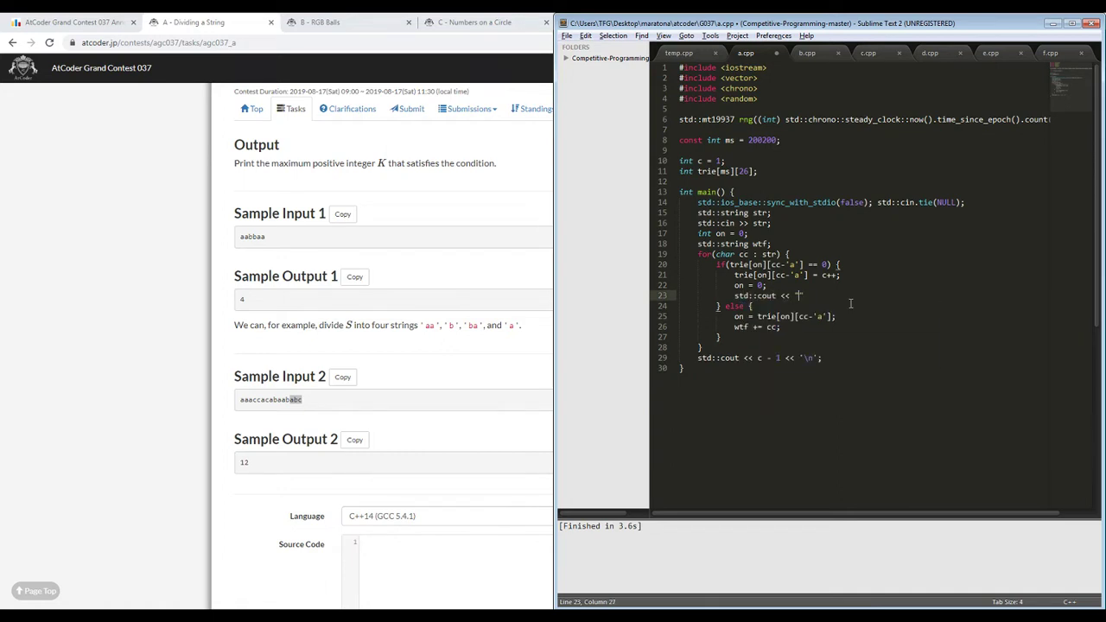
text(got " << )
text(wtf << ")
text(;)
key(ctrl+b)
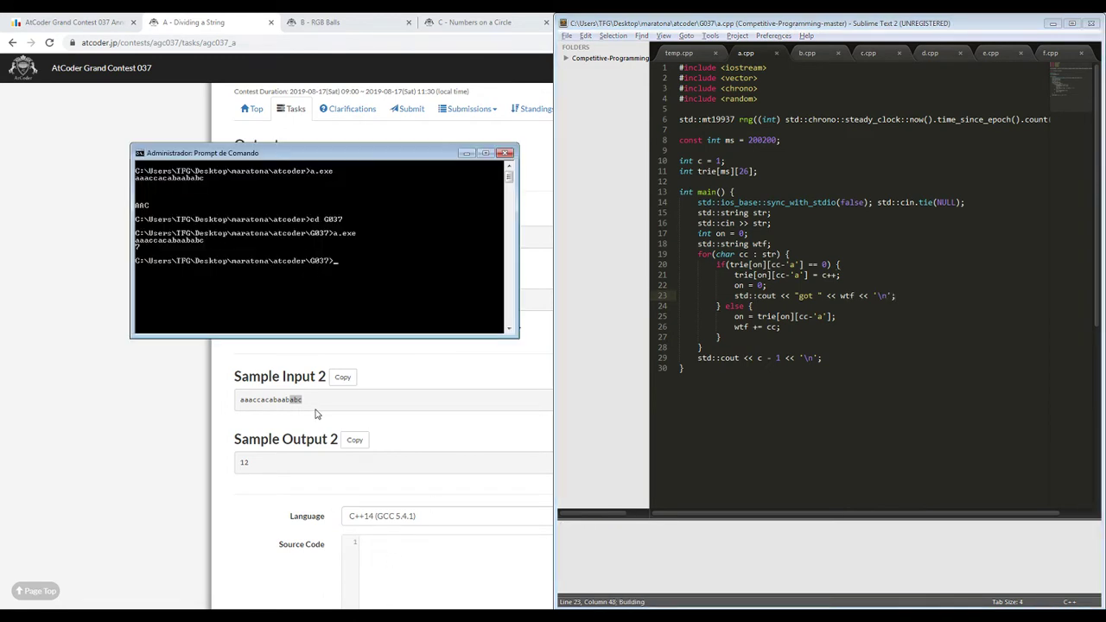
- Copy sample input 2 from the task page and run a.exe on it in the Command Prompt
click(337, 382)
key(alt+Tab)
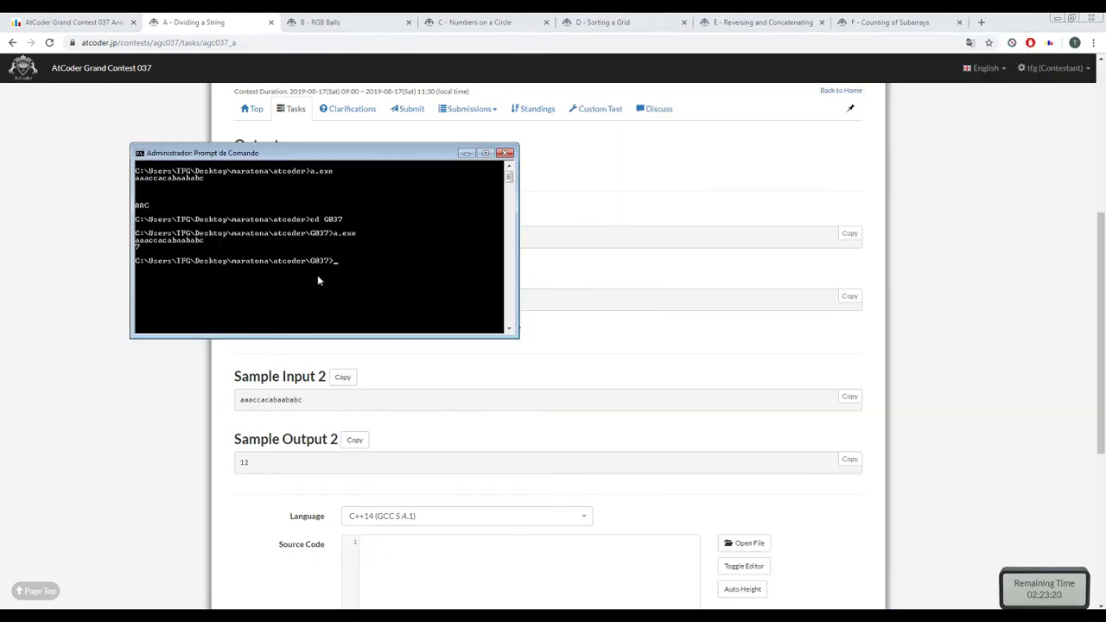
key(Up)
key(Return)
right_click(317, 274)
click(306, 309)
key(Return)
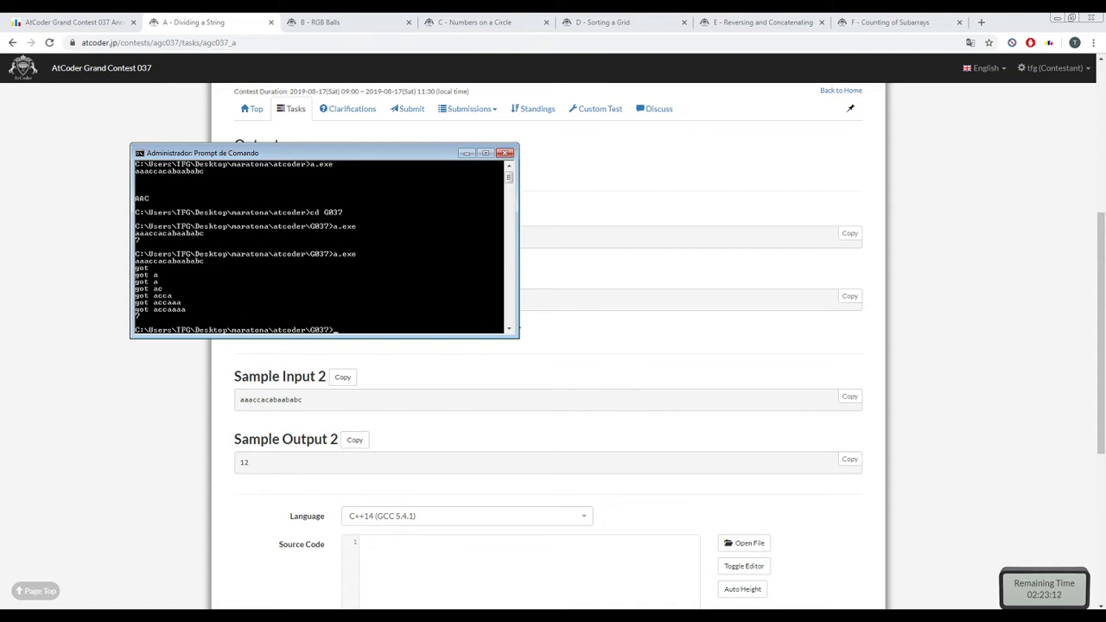
- Move wtf += cc; from the else branch to the start of the for loop body and rebuild a.cpp
key(alt+Tab)
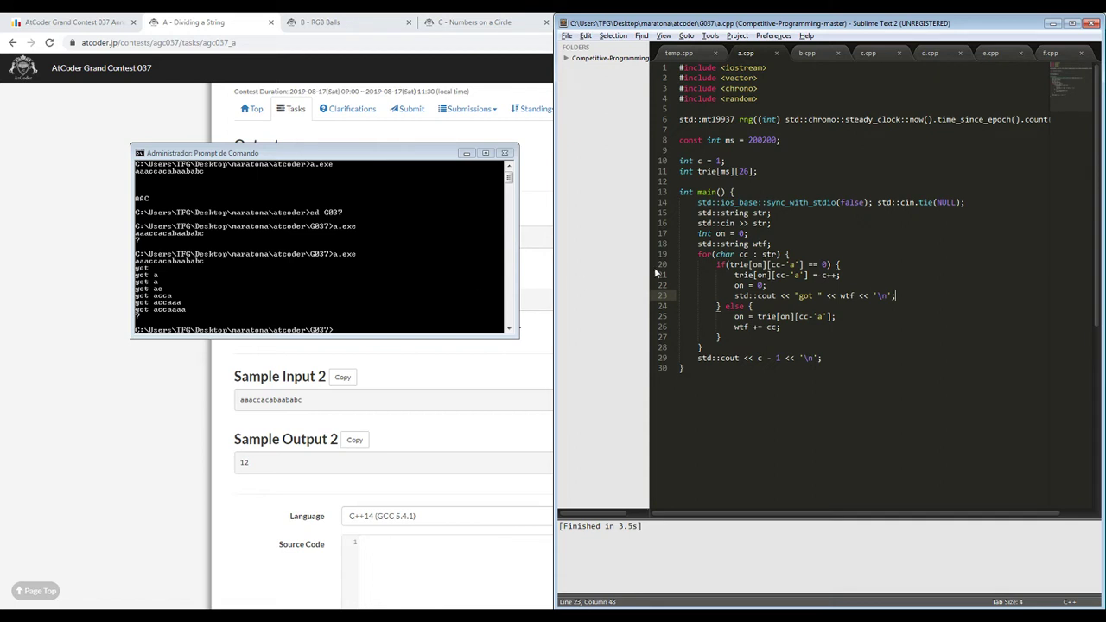
triple_click(832, 325)
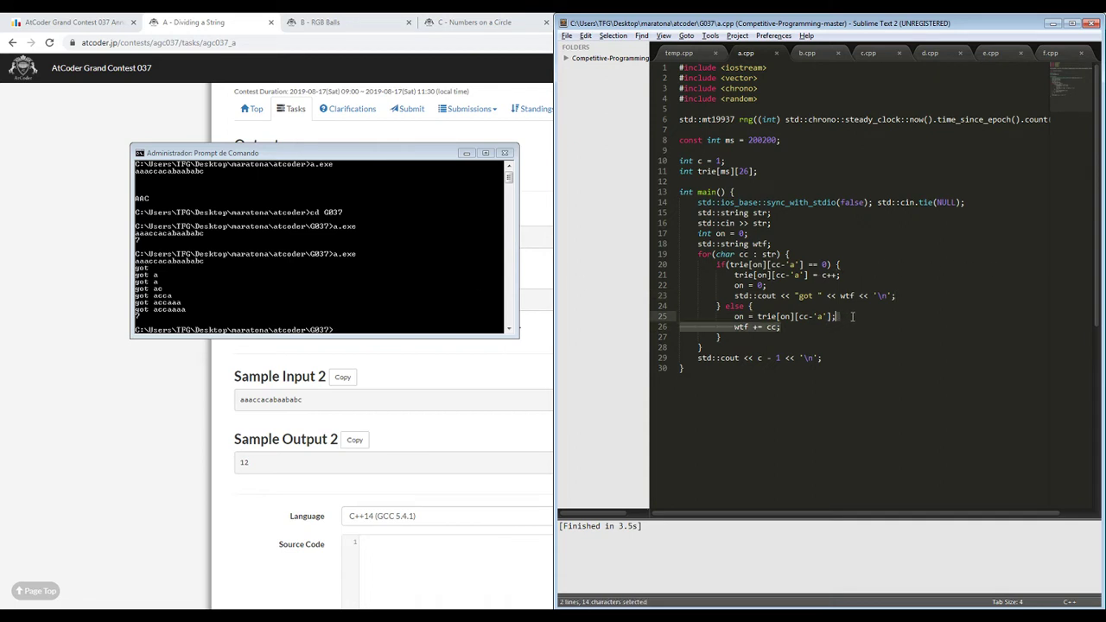
key(ctrl+x)
click(841, 253)
key(Return)
key(ctrl+v)
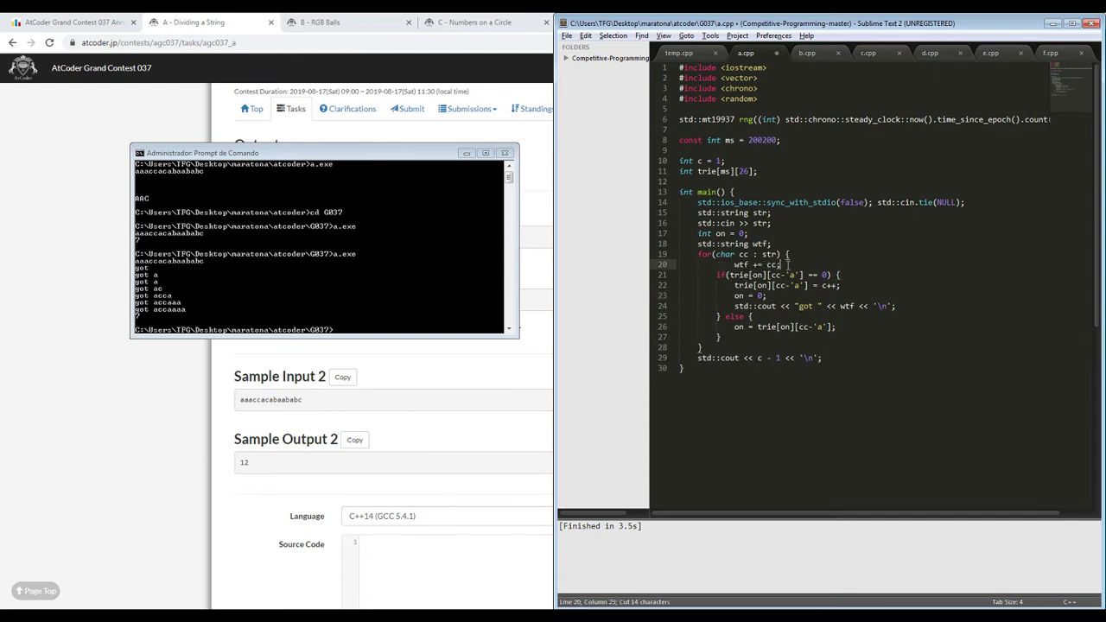
key(ctrl+b)
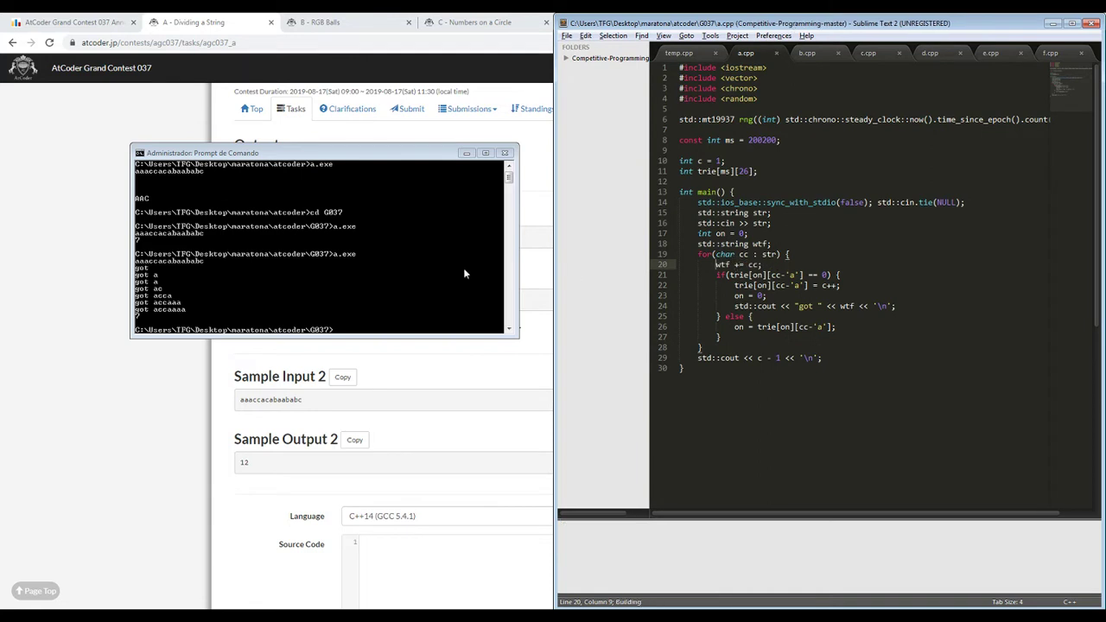
- Switch to the Command Prompt and start a.exe again
click(438, 274)
key(Up)
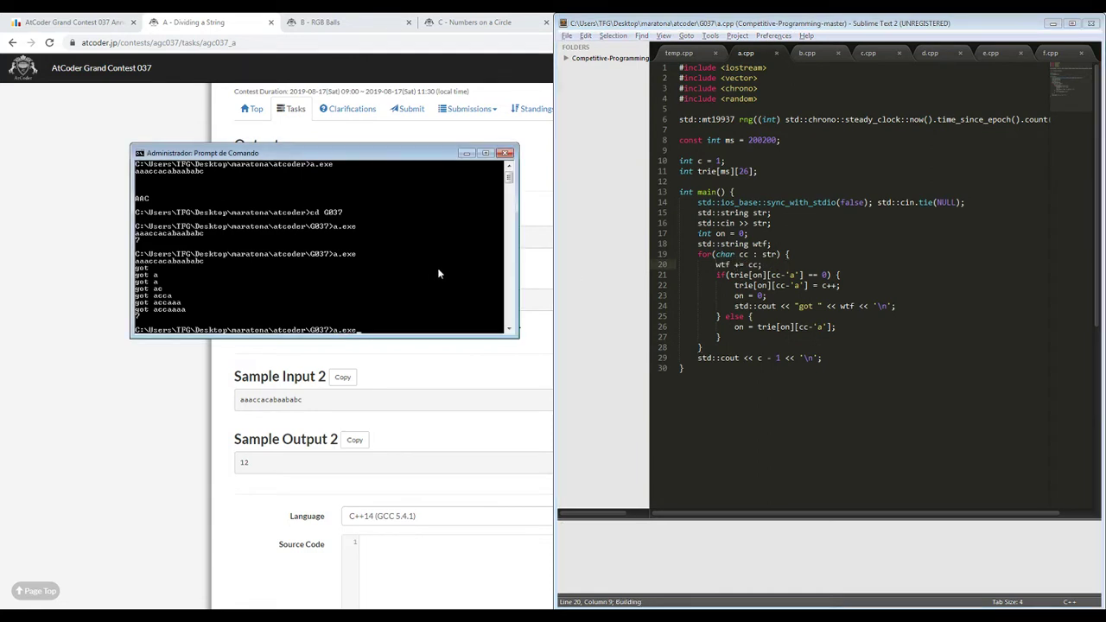
key(Return)
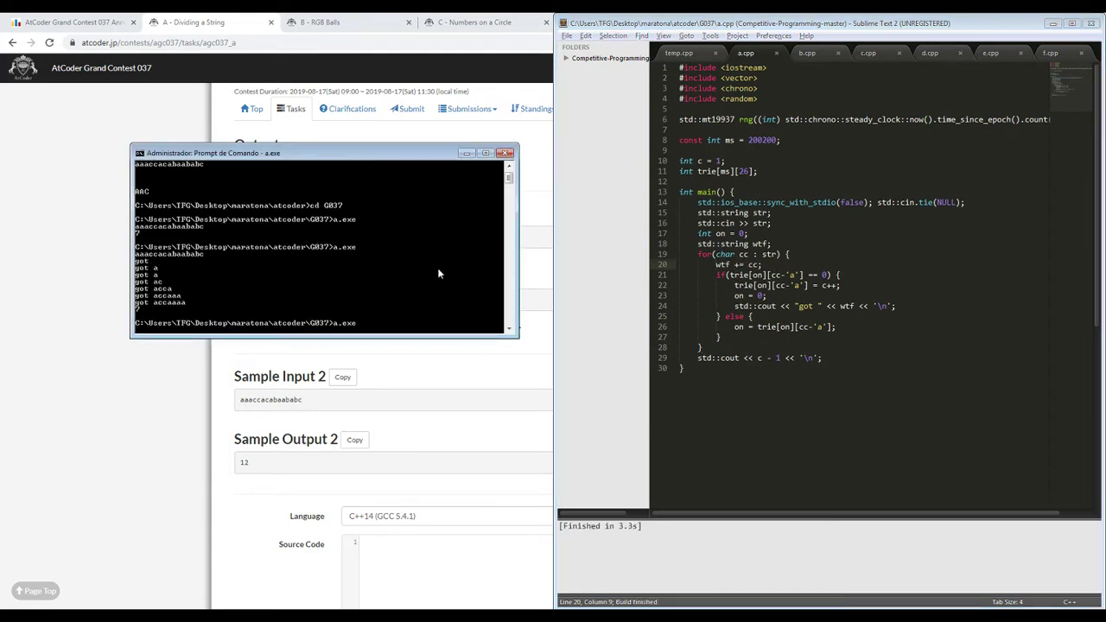
right_click(426, 273)
click(397, 302)
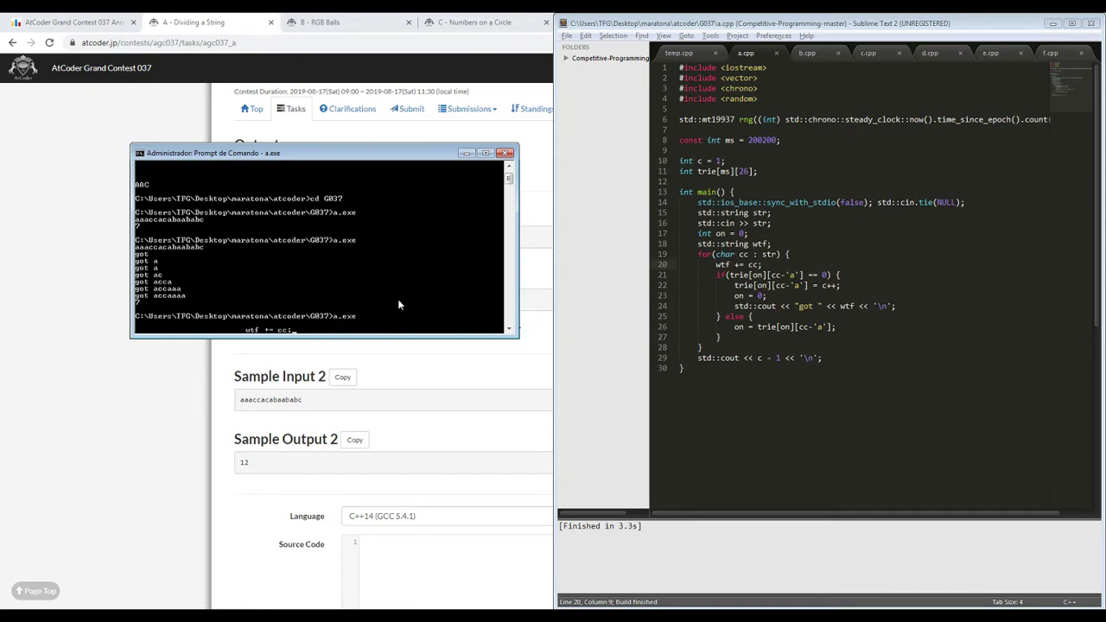
key(BackSpace)
key(BackSpace)
key(BackSpace)
key(BackSpace)
key(BackSpace)
key(BackSpace)
key(BackSpace)
key(BackSpace)
key(BackSpace)
key(BackSpace)
key(BackSpace)
key(BackSpace)
right_click(382, 309)
click(409, 275)
- Enter aaaccacabaababc as the input of the running a.exe
text(aaacc)
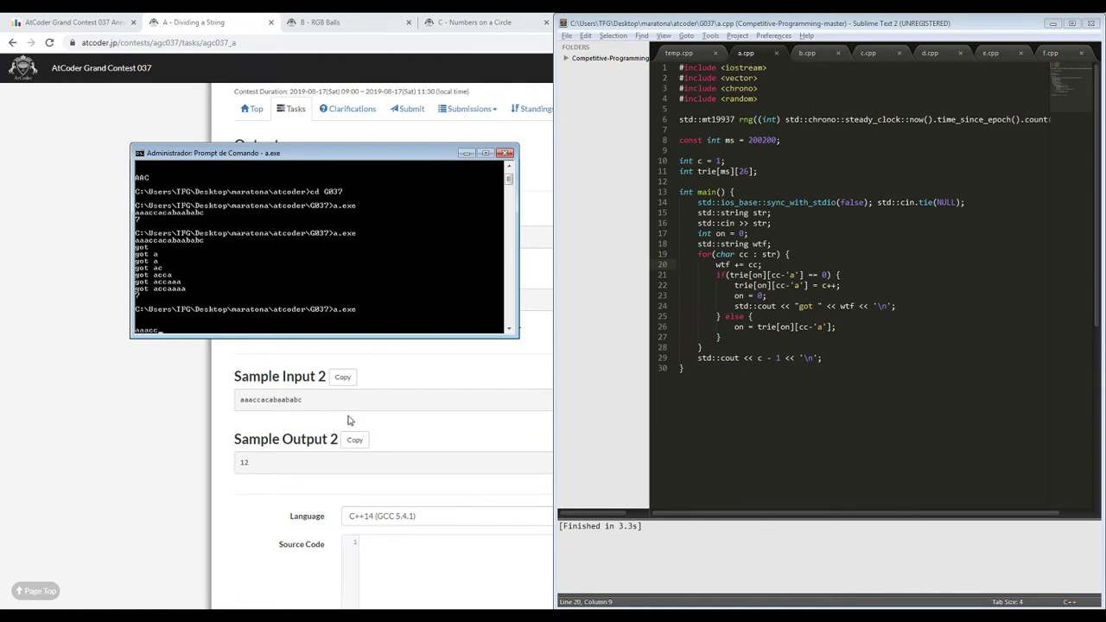
text(acabaababc)
key(Return)
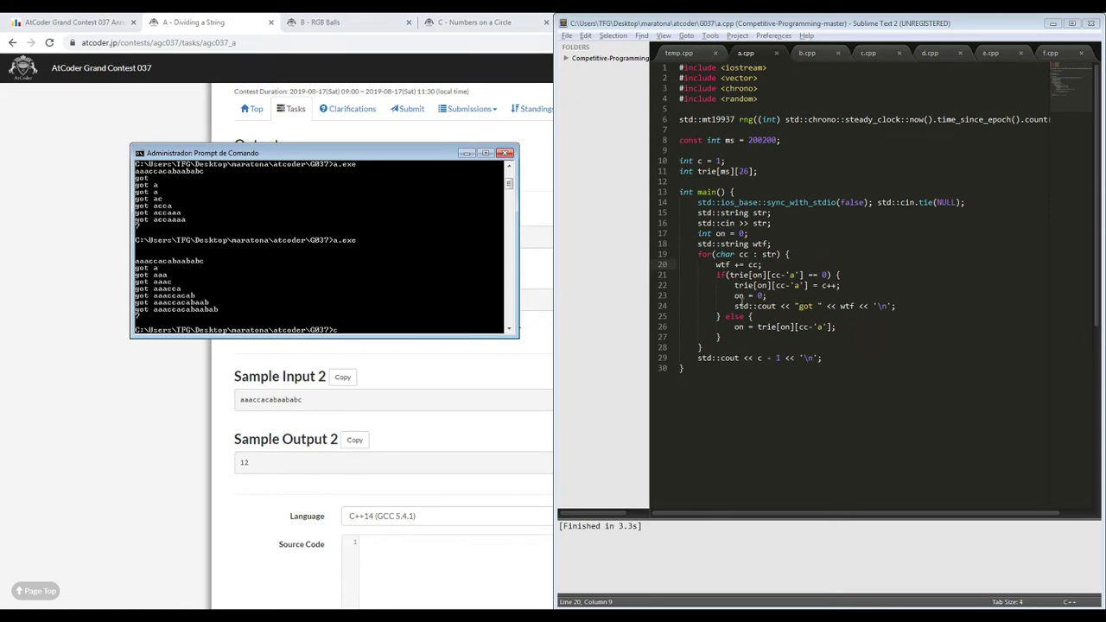
text(c)
- Add wtf.clear(); after the debug print in the if branch of a.cpp and rebuild
click(766, 327)
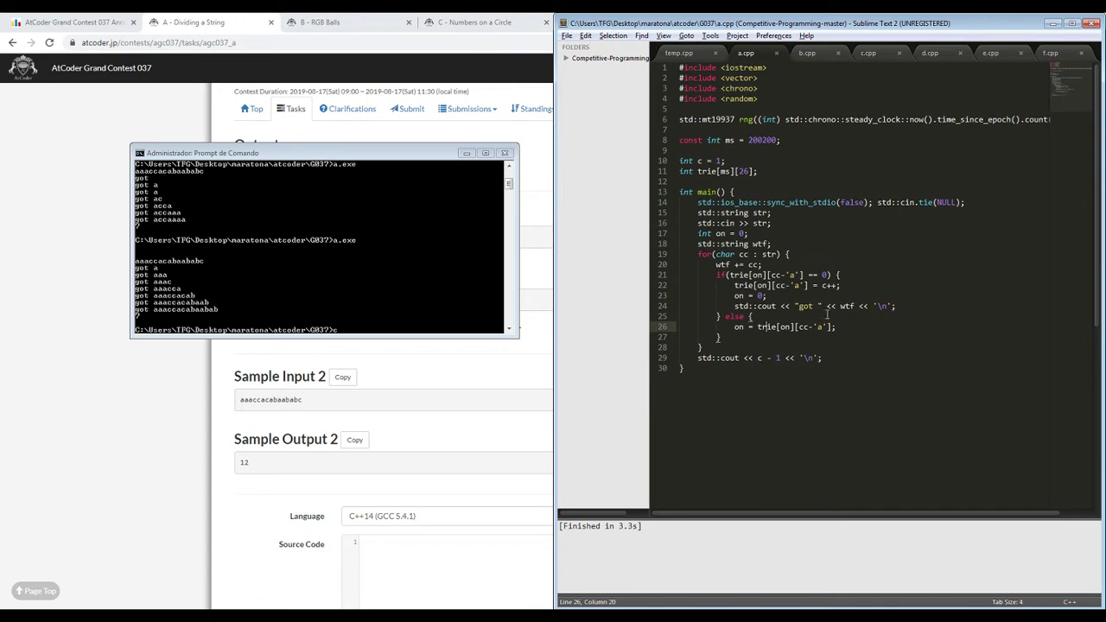
click(907, 308)
key(Delete)
text(s)
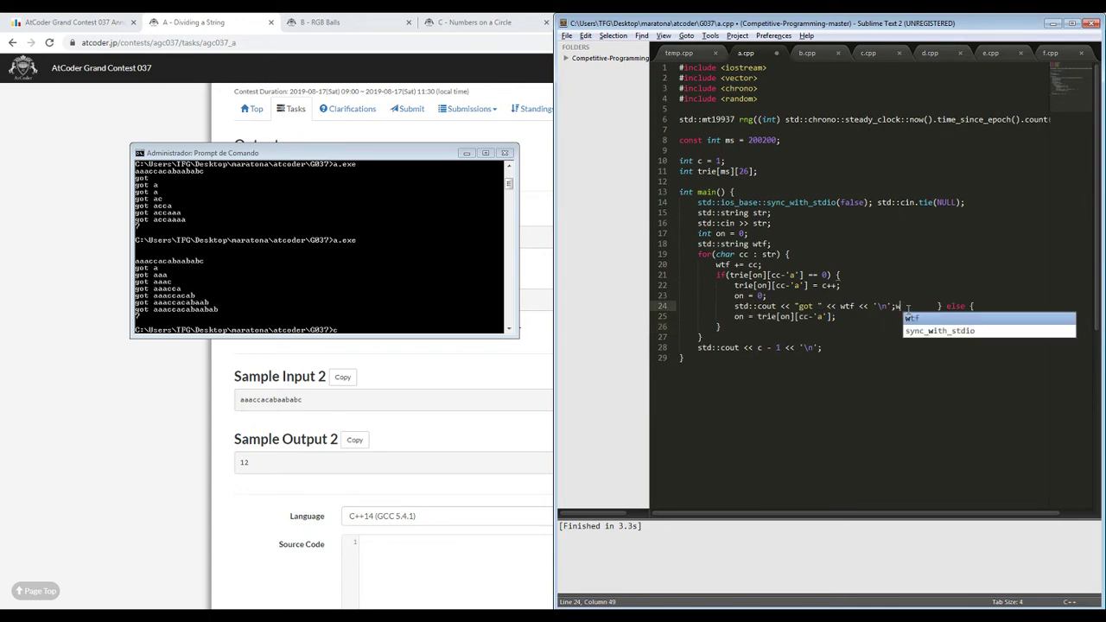
key(ctrl+z)
key(Return)
text(wtf.clear();)
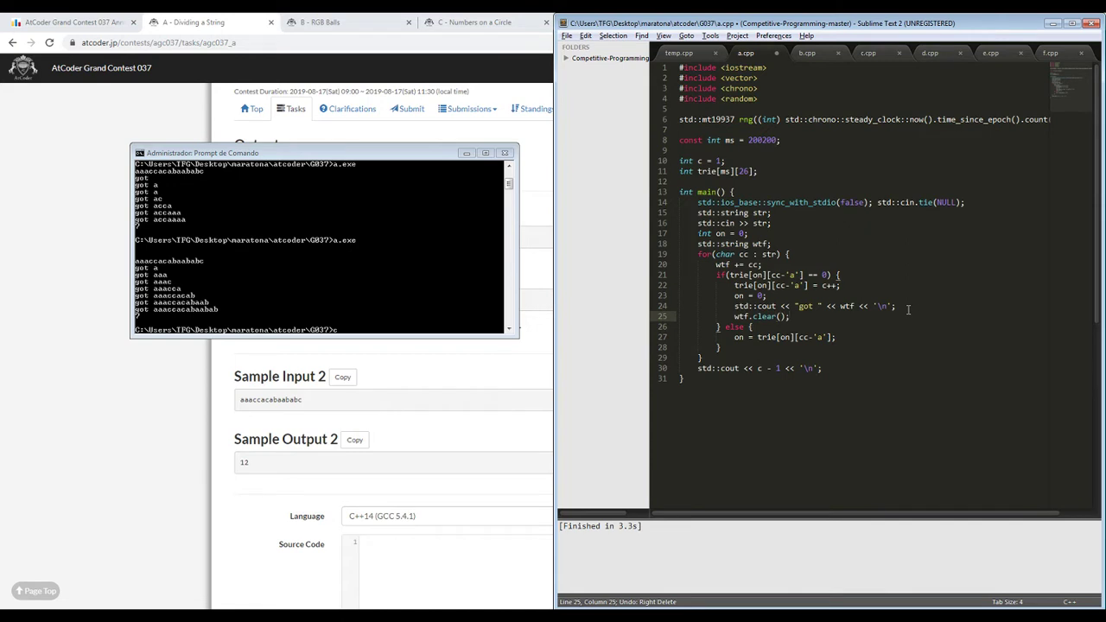
key(ctrl+b)
- Copy sample input 2 from the task page again and run the rebuilt a.exe on it in the Command Prompt
click(405, 298)
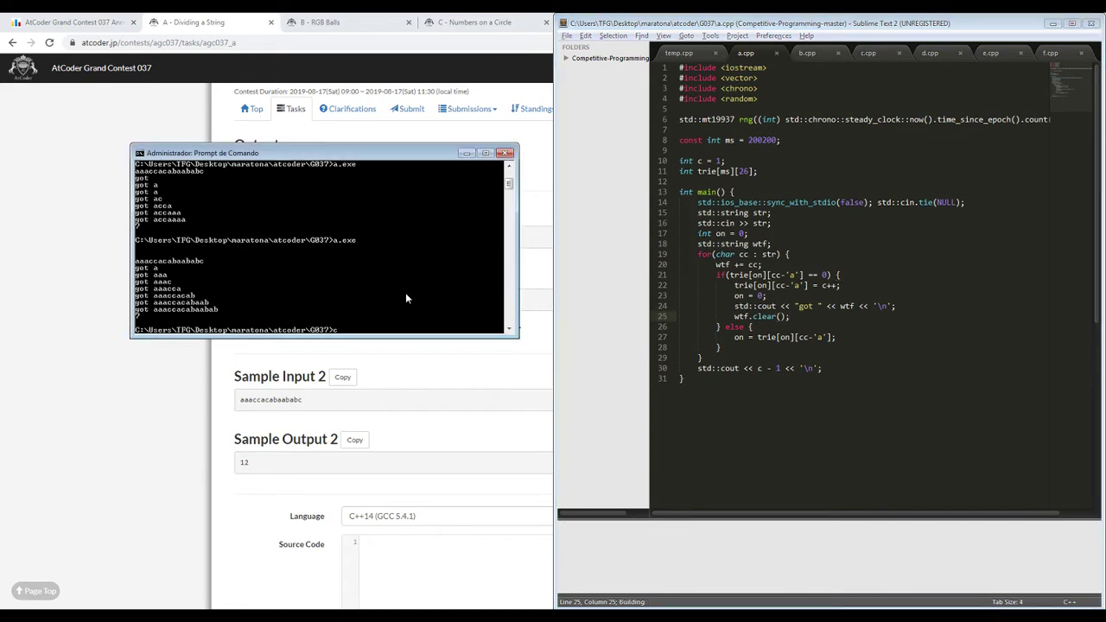
click(342, 377)
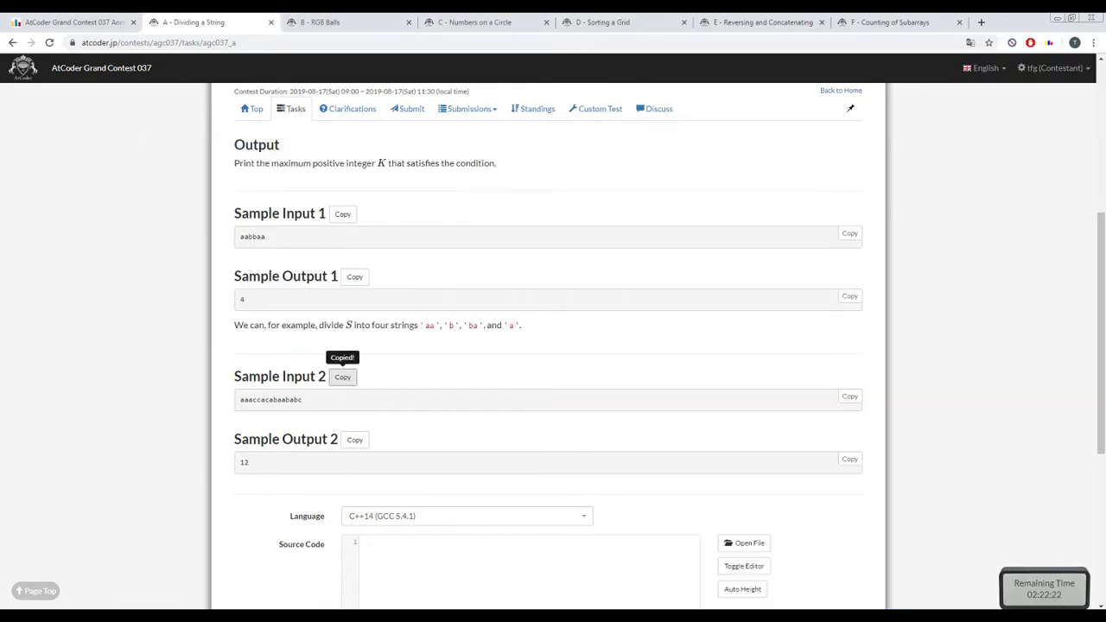
click(348, 257)
text(a.exe)
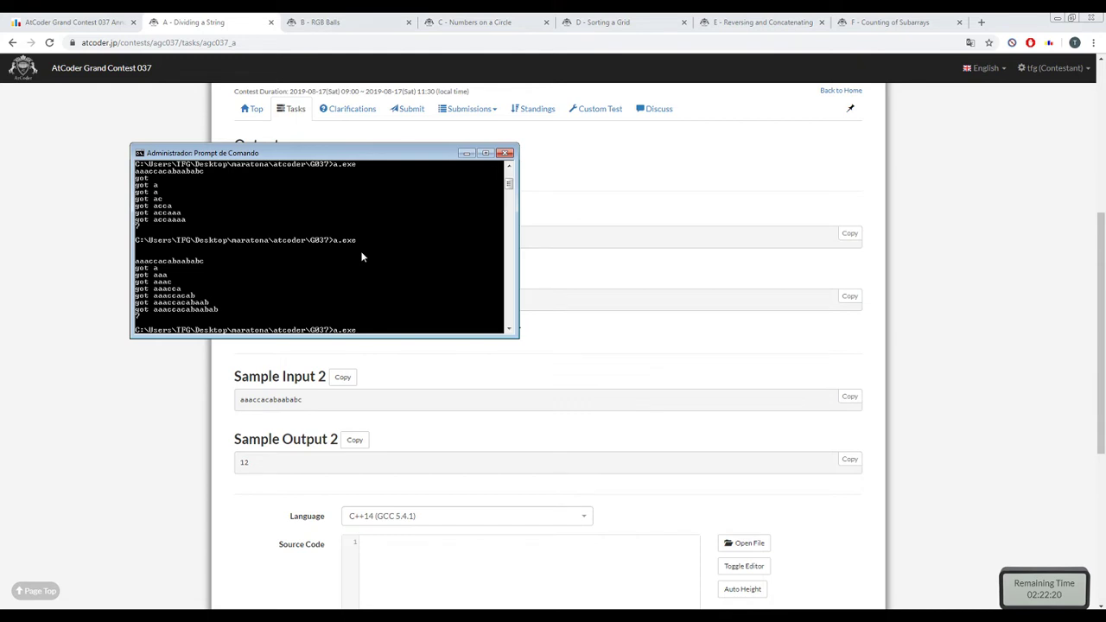
key(Return)
right_click(239, 251)
click(321, 286)
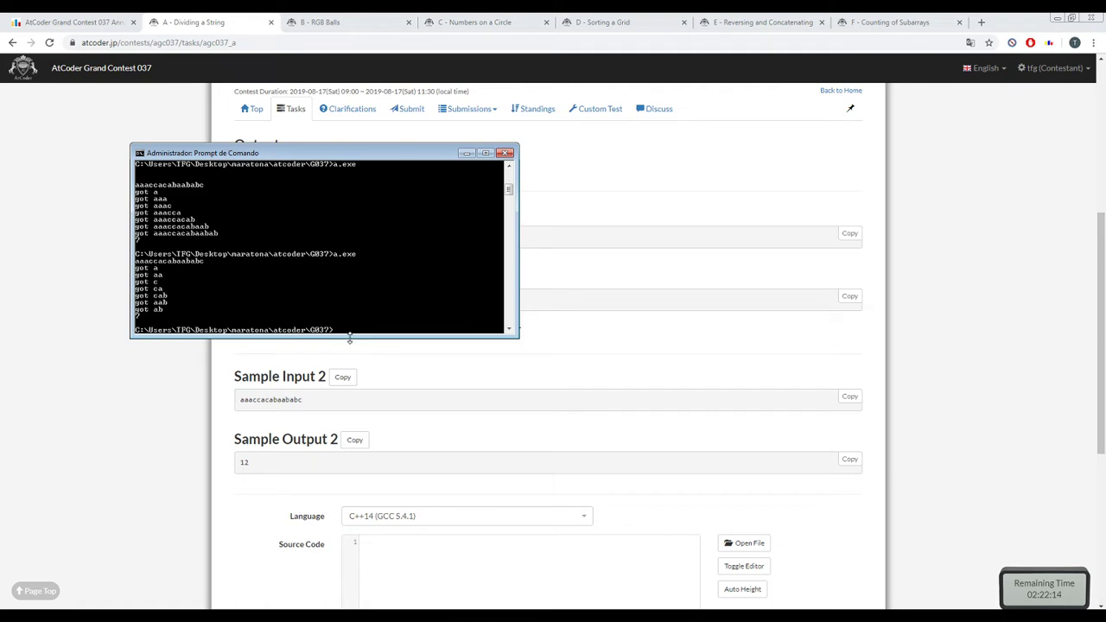
- Compare sample 2 on the task page with the a.exe debug output in the Command Prompt
click(416, 406)
scroll(415, 405, down, 3)
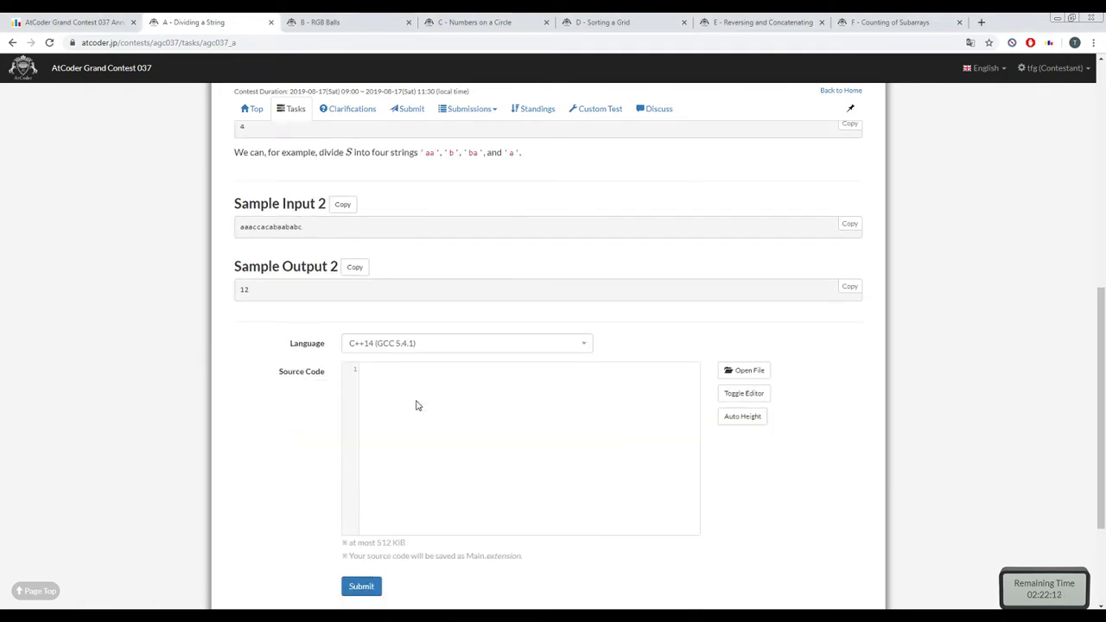
scroll(415, 402, up, 2)
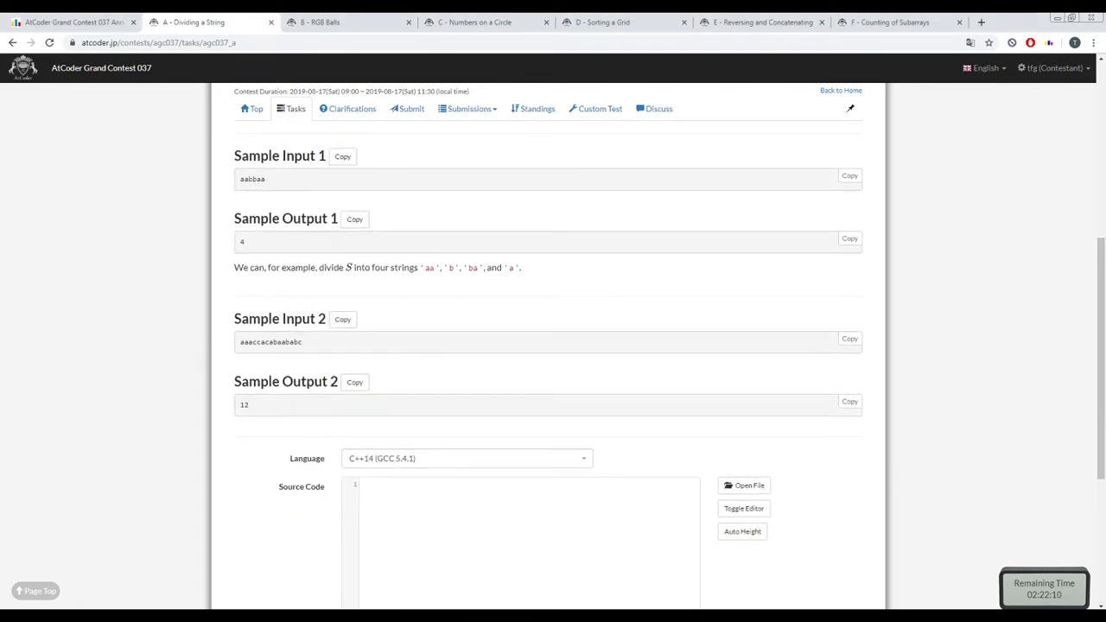
key(alt+Tab)
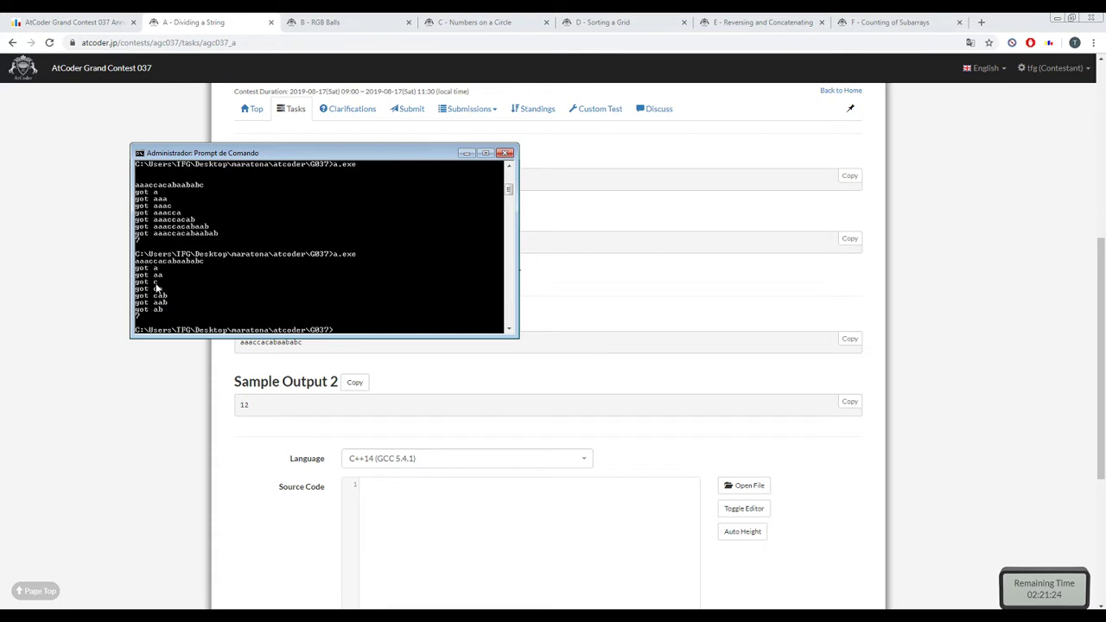
- Check the first page of the contest standings and return to the task A page
click(580, 362)
click(531, 111)
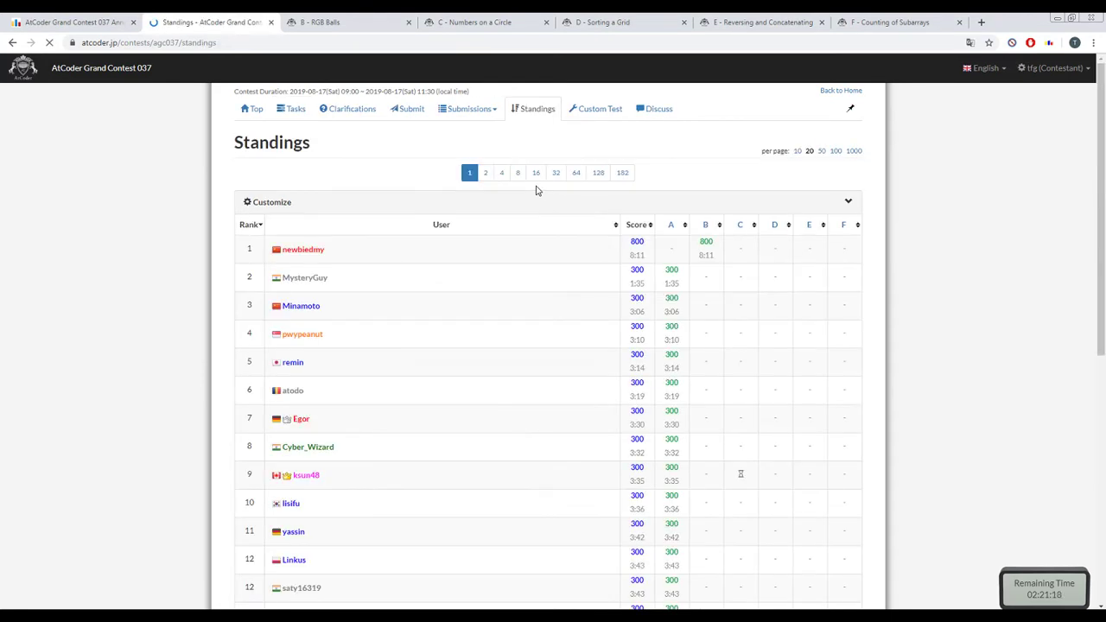
scroll(536, 190, down, 8)
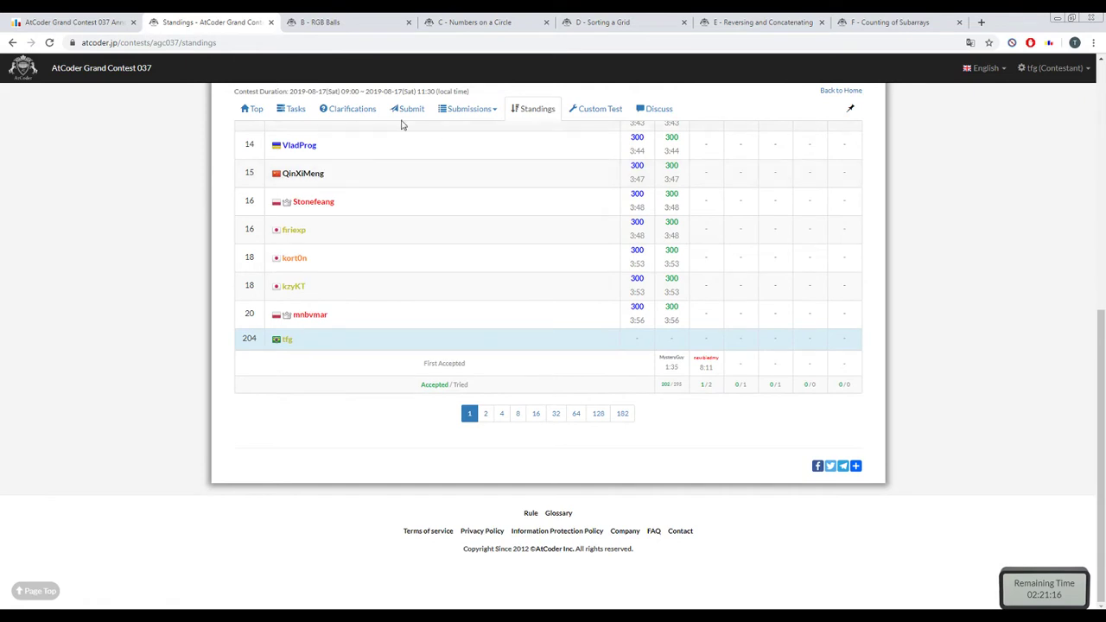
click(12, 43)
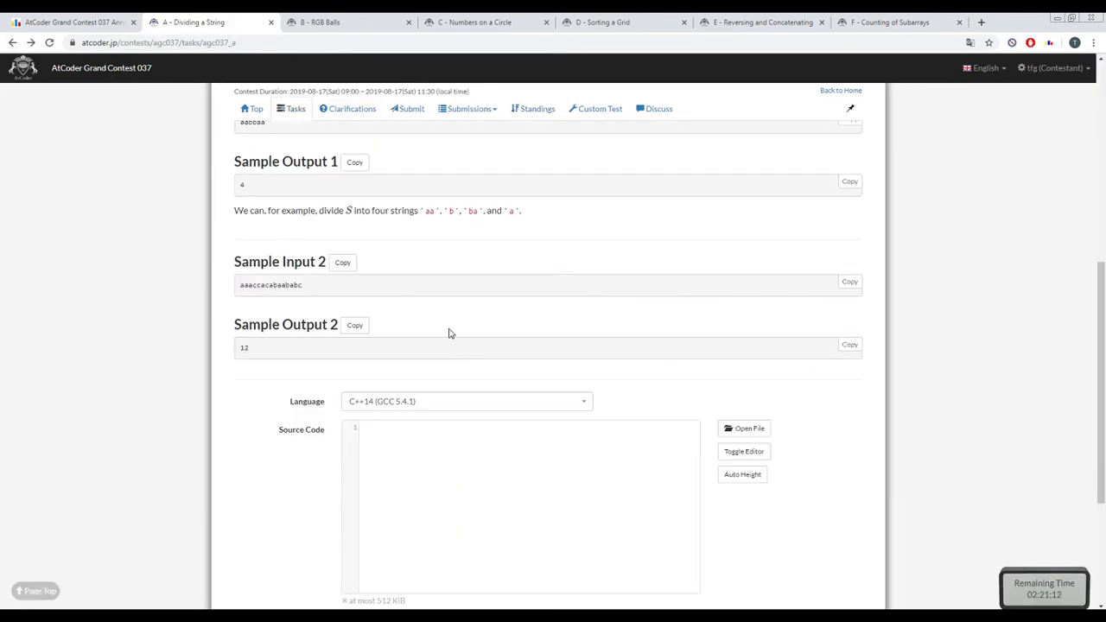
- Examine the debug output in the Command Prompt again and reopen the problem statement of Dividing a String
key(alt+Tab)
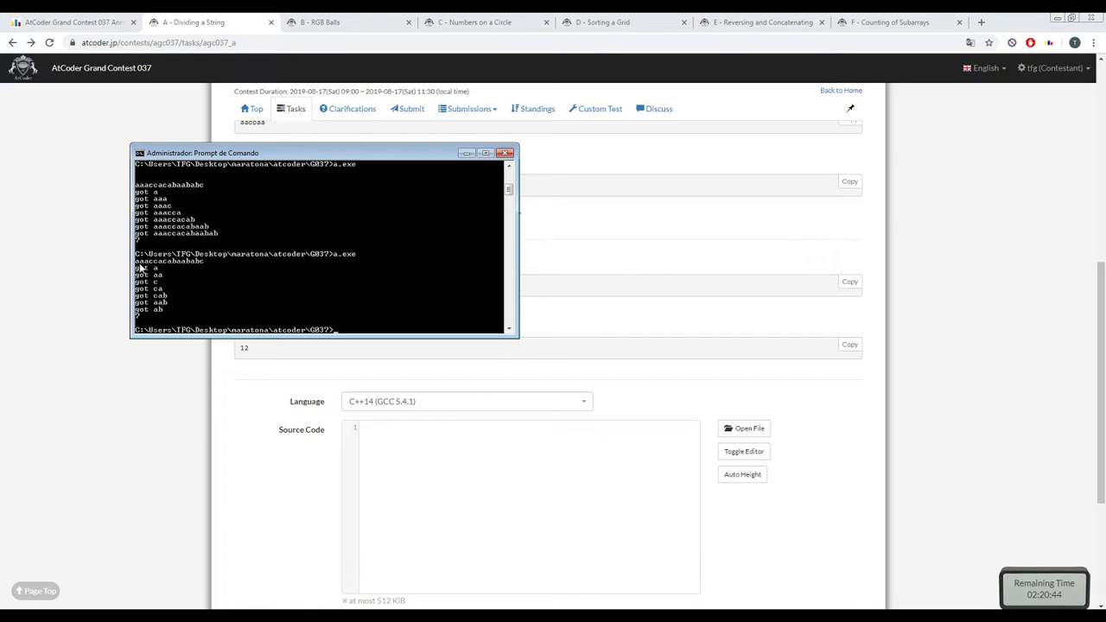
click(222, 375)
scroll(251, 389, up, 10)
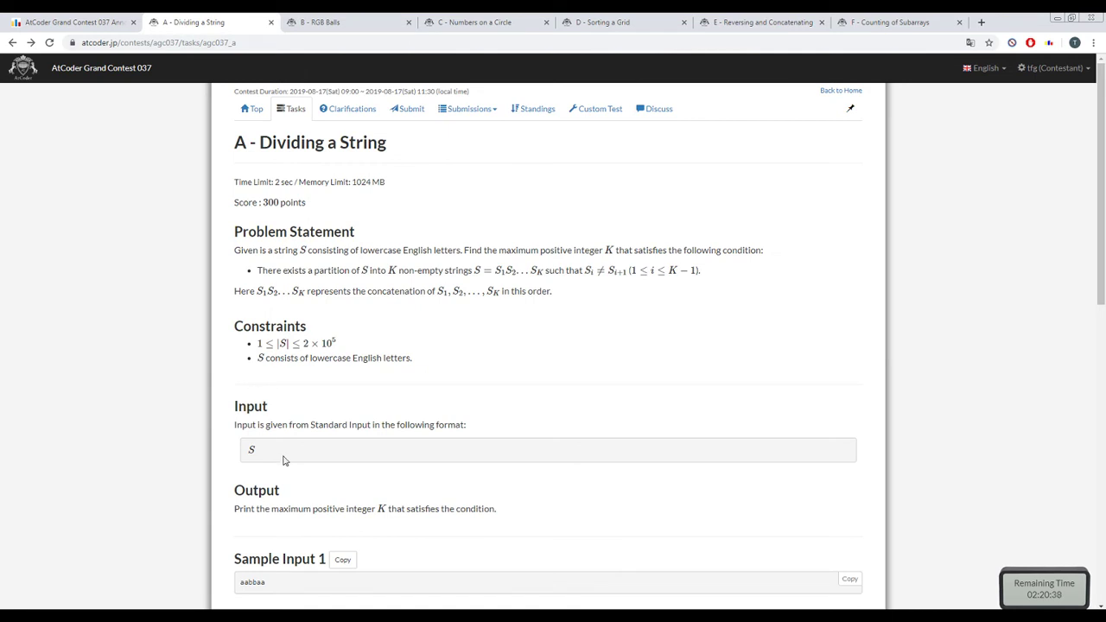
- Switch to Sublime Text and review the trie insertion code in the loop of a.cpp
key(alt+Tab)
click(440, 438)
drag(626, 273, 606, 275)
click(607, 275)
key(alt+Tab)
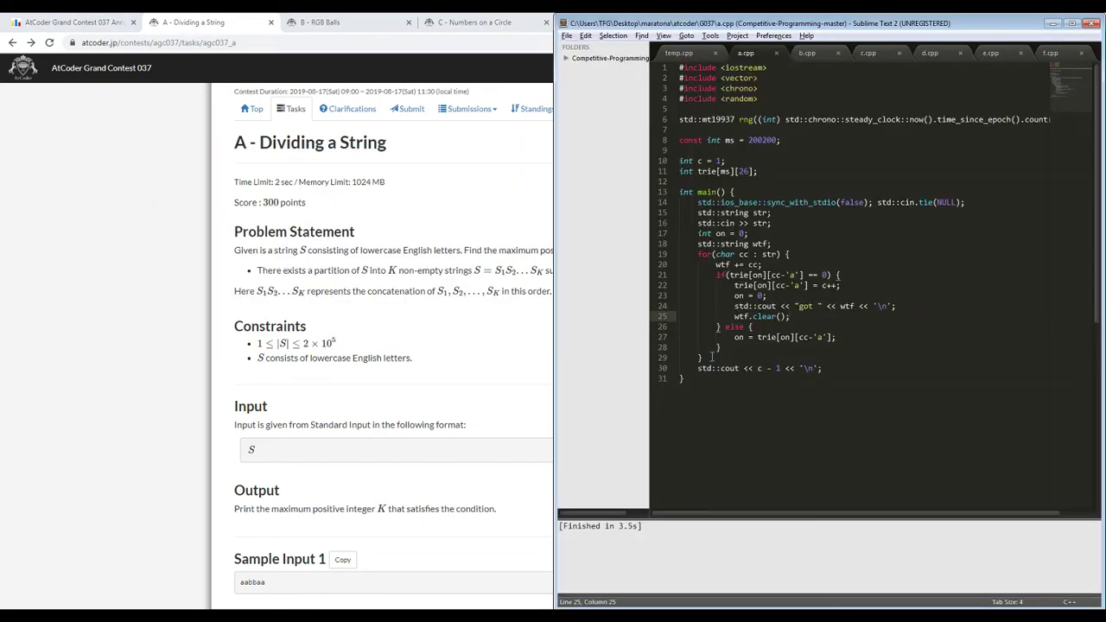
click(890, 285)
click(539, 361)
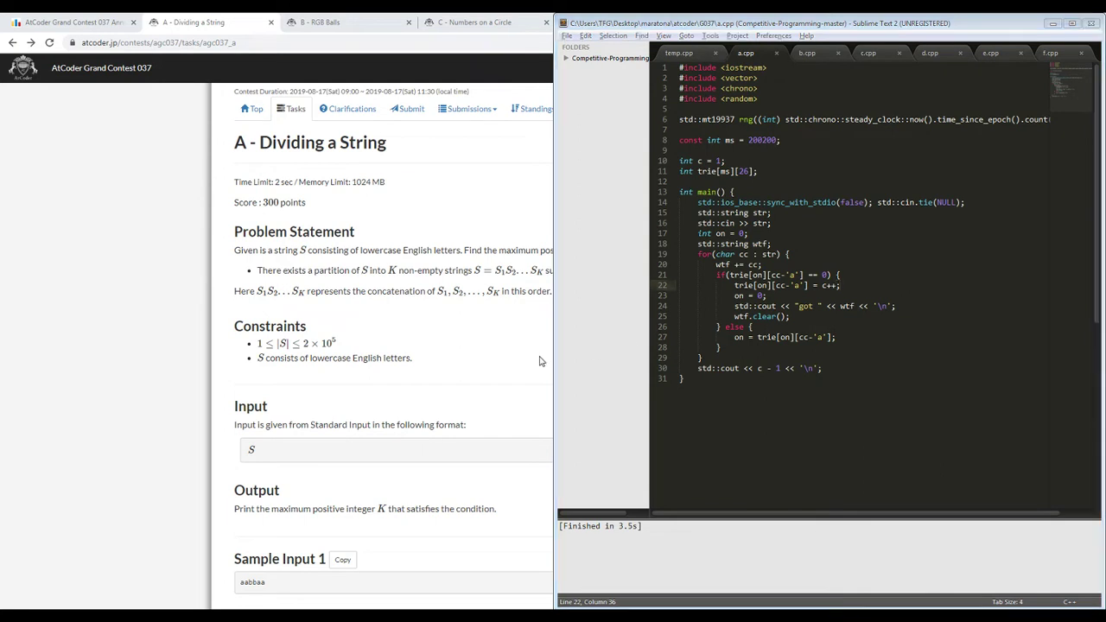
- Reread the samples and the partition condition of task A in the browser
right_click(539, 361)
click(407, 370)
scroll(411, 373, down, 4)
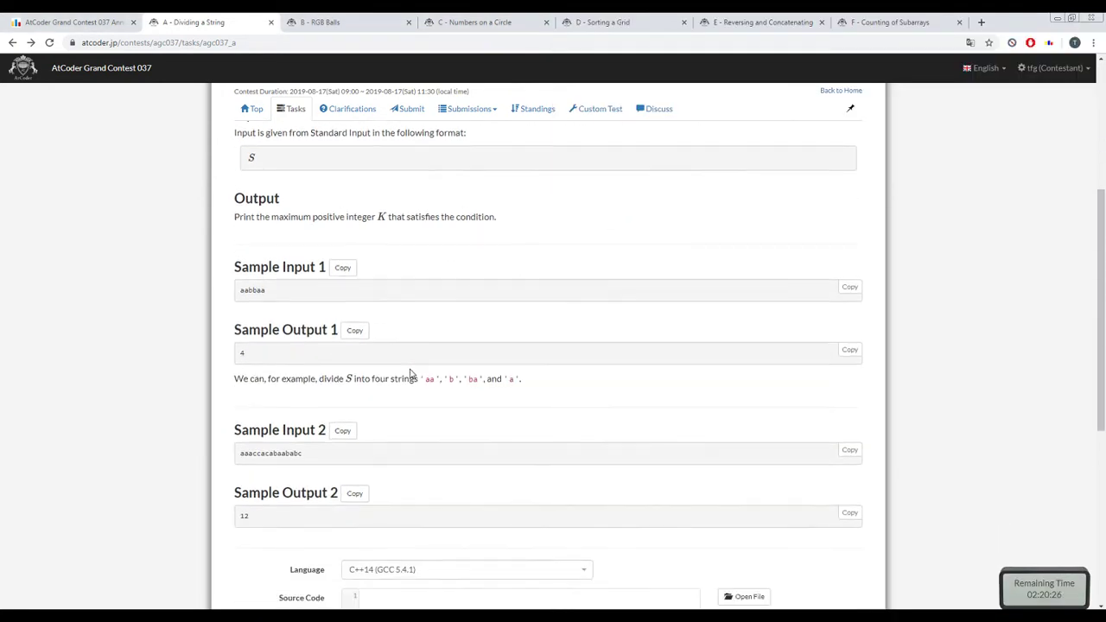
scroll(410, 373, down, 1)
scroll(410, 373, up, 1)
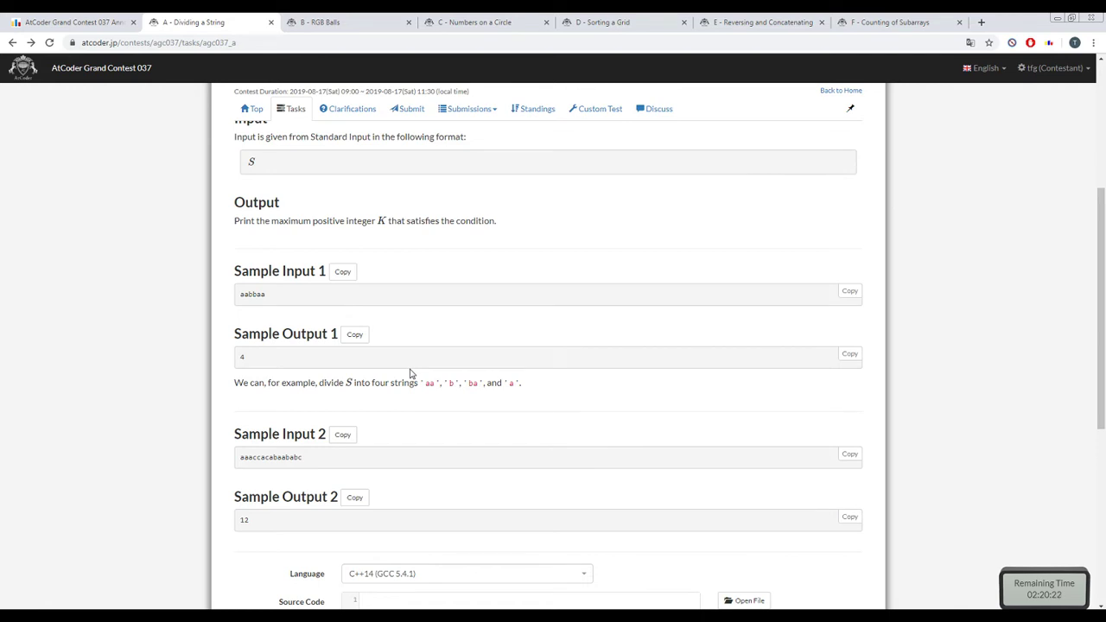
scroll(410, 373, up, 3)
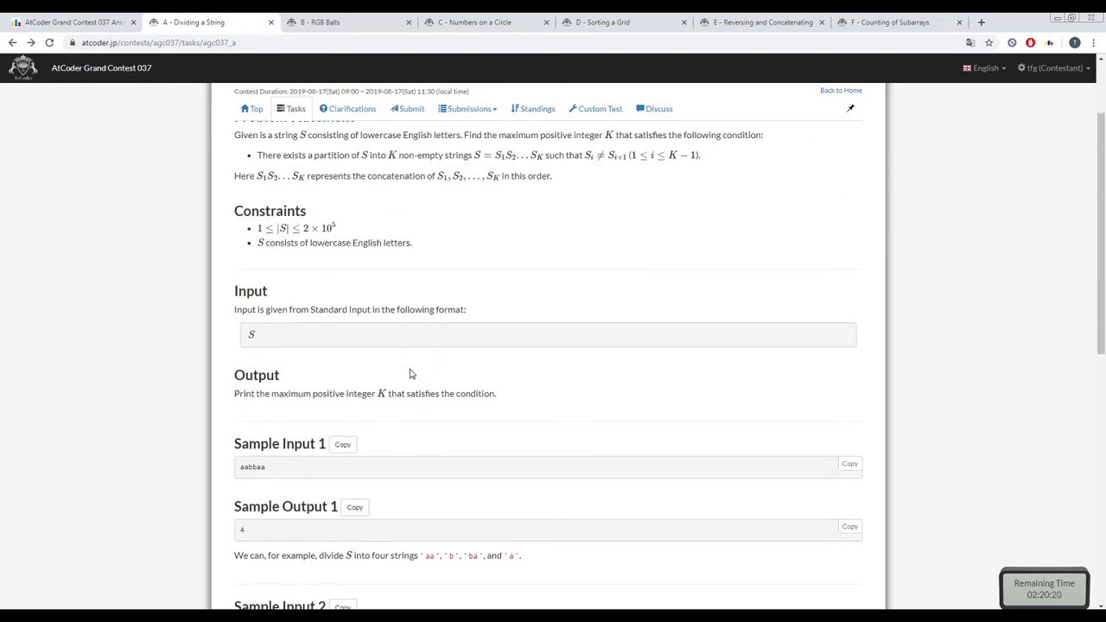
scroll(411, 373, up, 1)
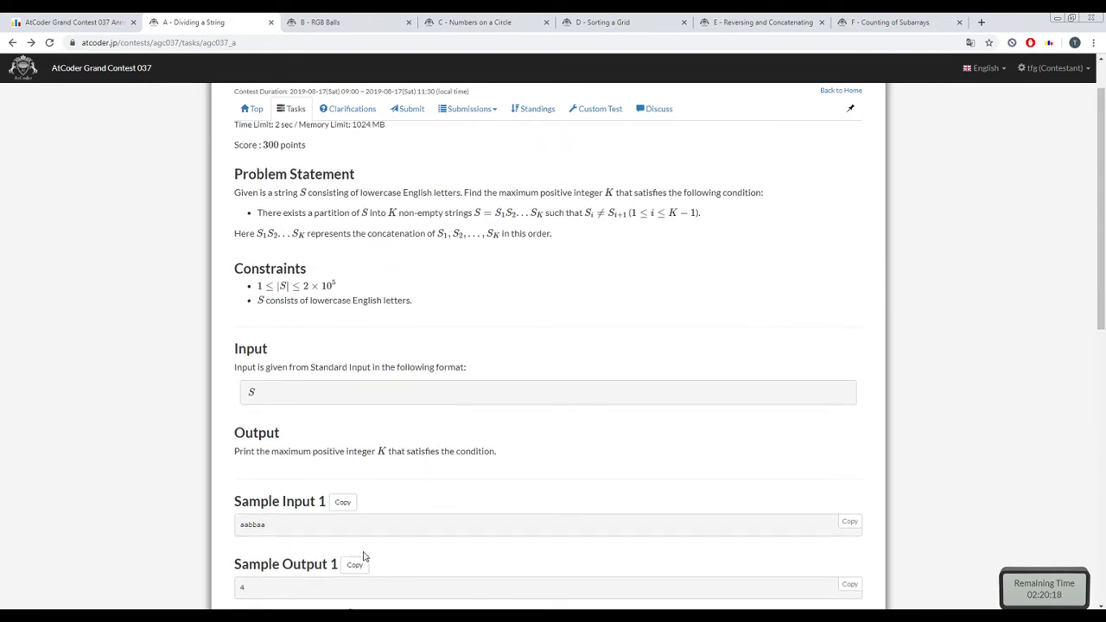
- Switch to a.cpp in Sublime Text and declare std::string cur; below the wtf string in main
key(alt+Tab)
key(alt+F4)
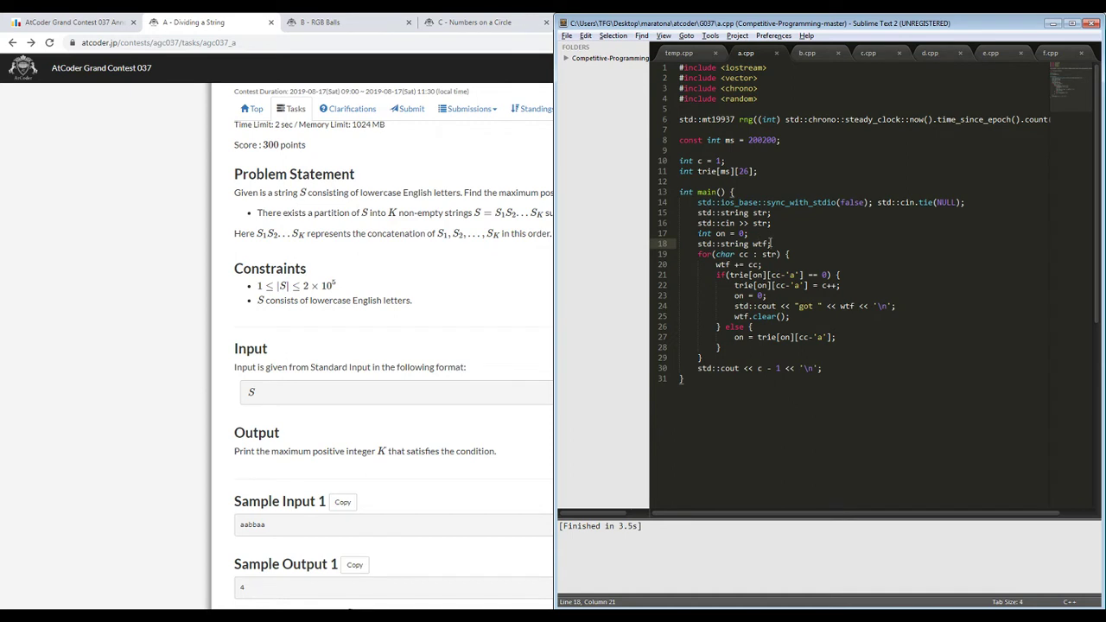
key(Return)
text(std::string )
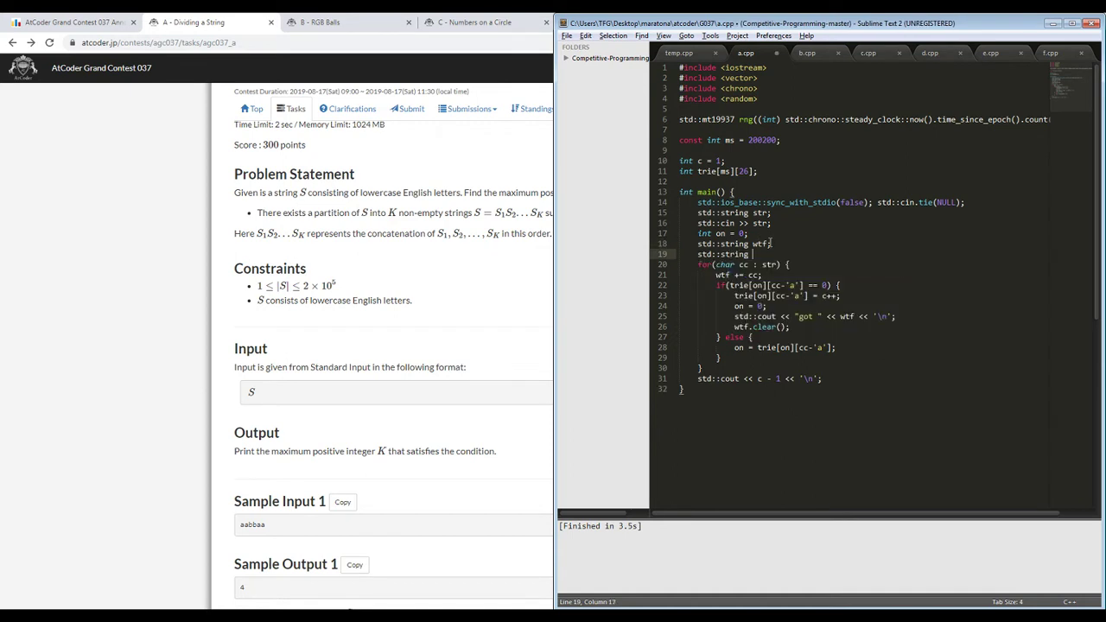
text(cur;)
- Remove the global counter c, the trie array and the ms constant from a.cpp
drag(773, 173, 797, 140)
key(ctrl+x)
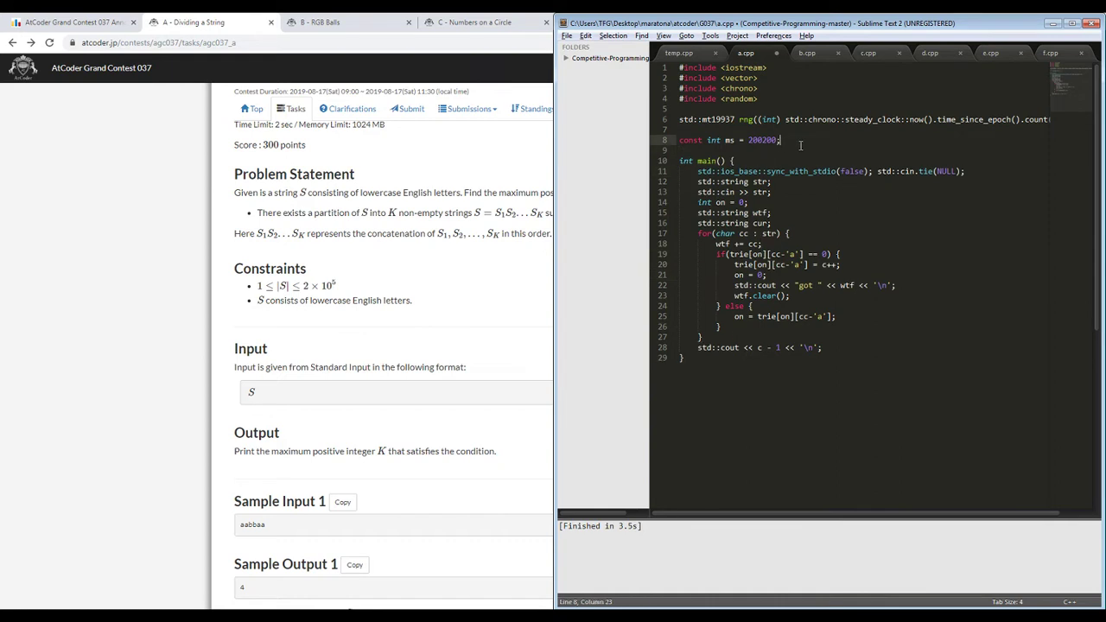
key(Delete)
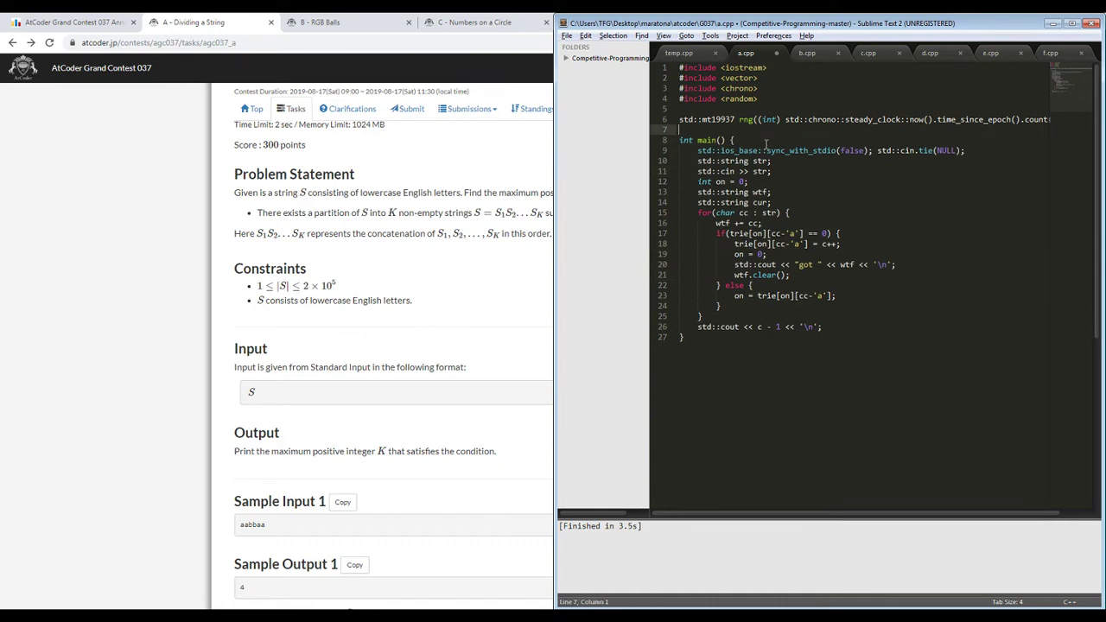
- Replace the first statement inside the character loop with cur += cc;
click(818, 213)
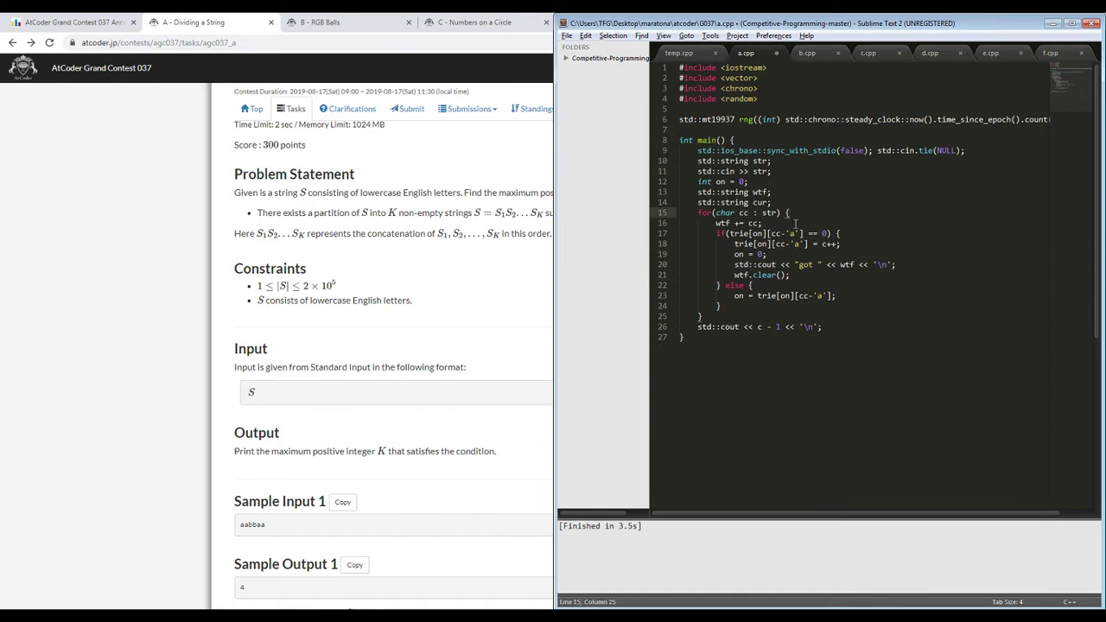
key(shift+Down)
key(BackSpace)
key(Return)
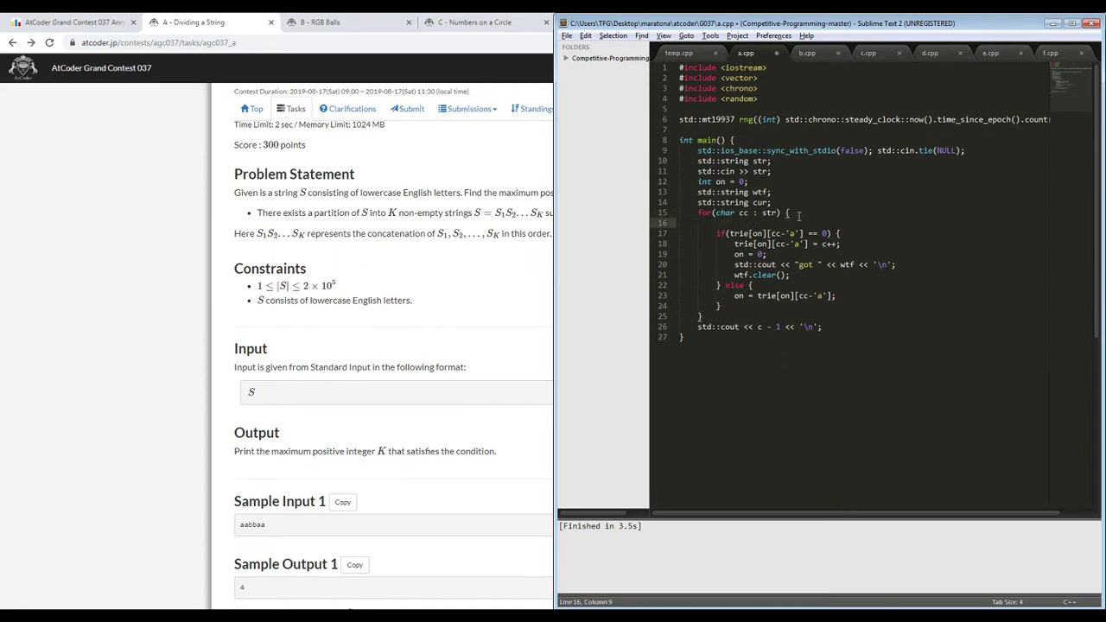
text(cur)
text(+= cc;)
- Delete the trie if/else block from the loop and rename the integer variable on to ans
drag(734, 304, 719, 235)
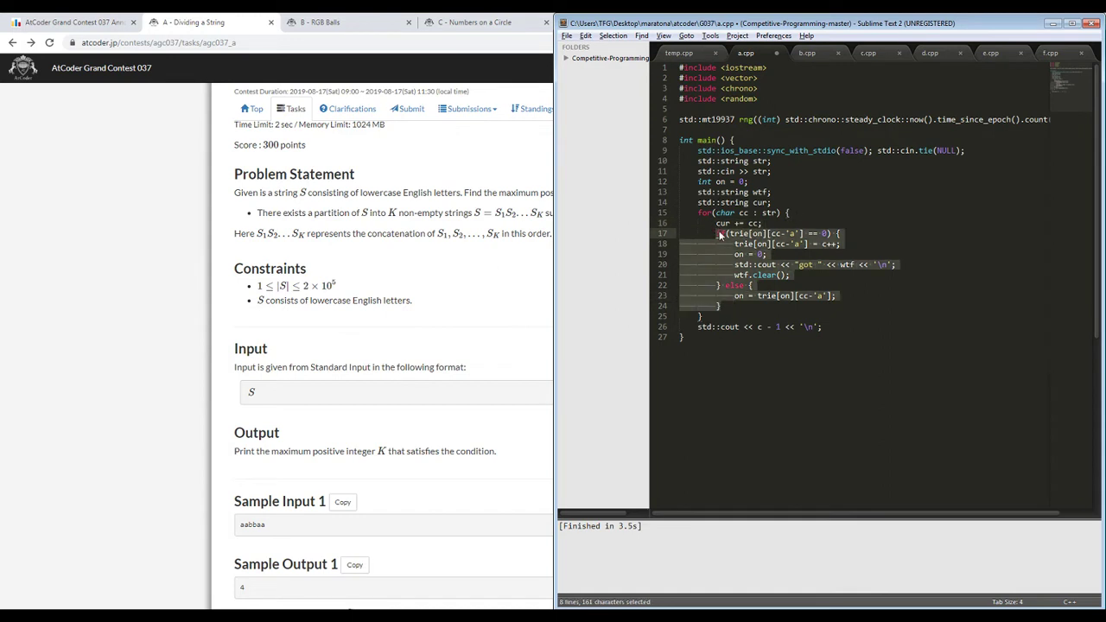
key(BackSpace)
drag(749, 183, 706, 183)
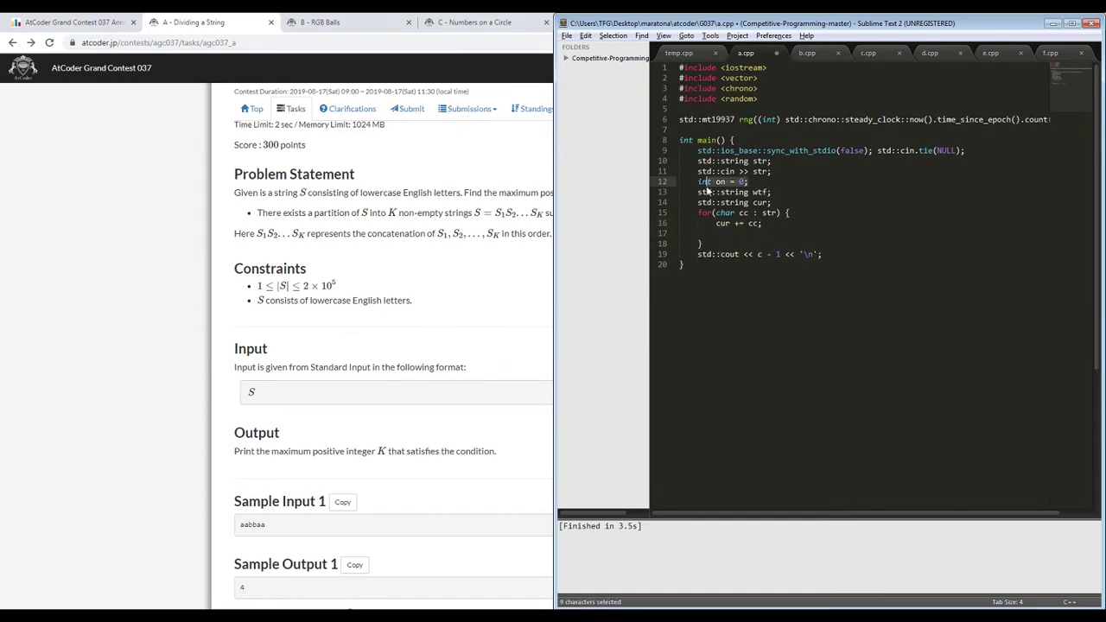
text(t ans)
- Add an if(cur != wtf) block after cur += cc; in the character loop
key(Down)
key(Down)
key(Down)
key(Down)
key(Down)
key(Down)
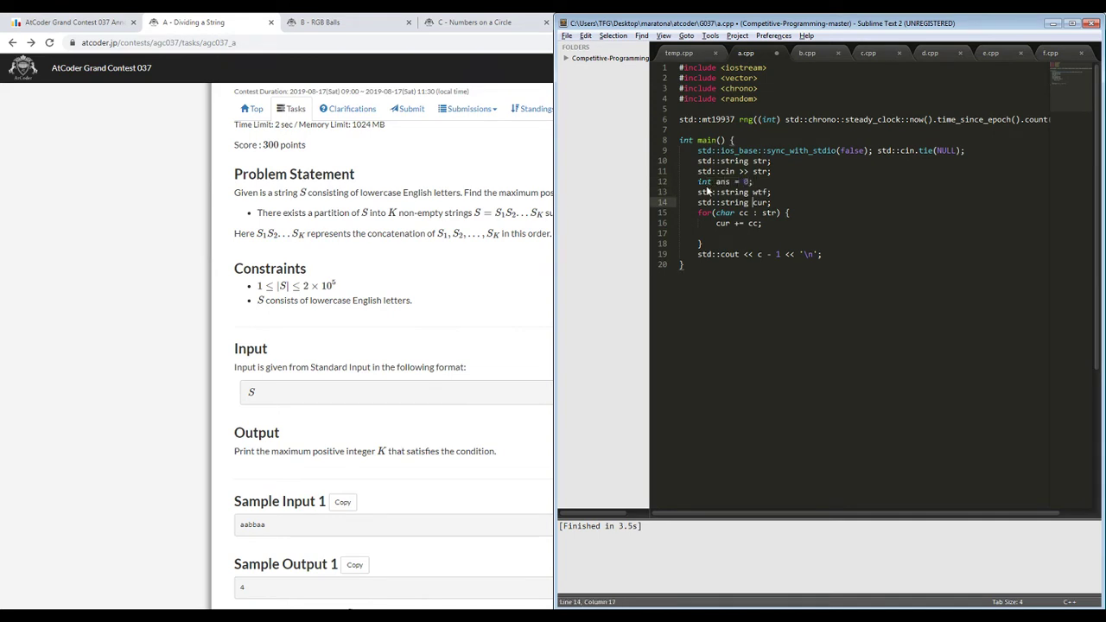
key(Up)
text(if(cur)
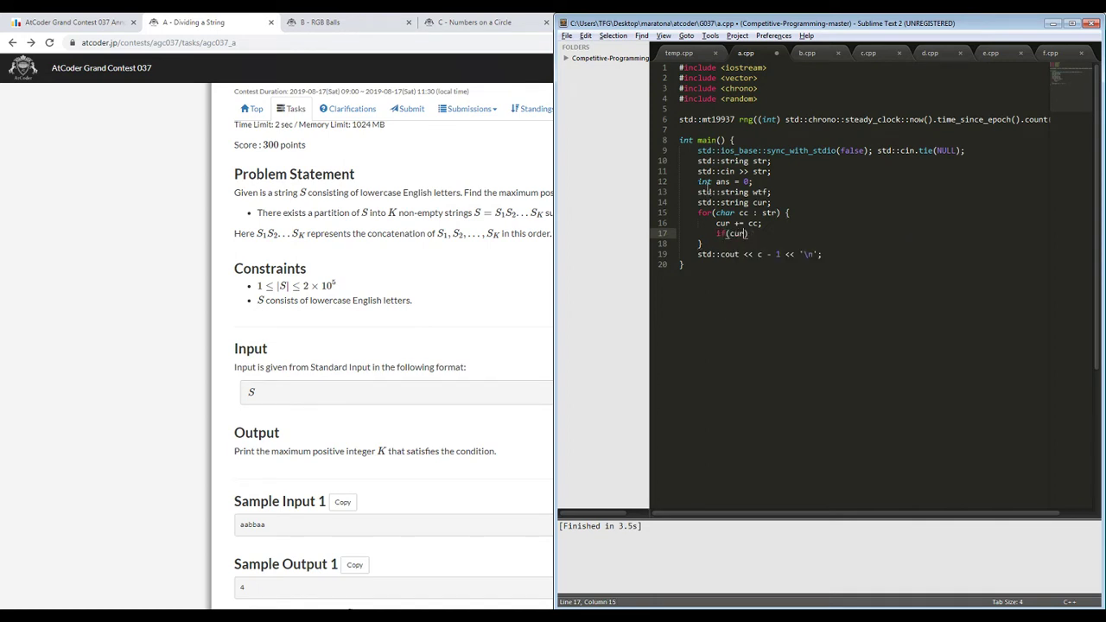
text( != wtf) {)
key(Return)
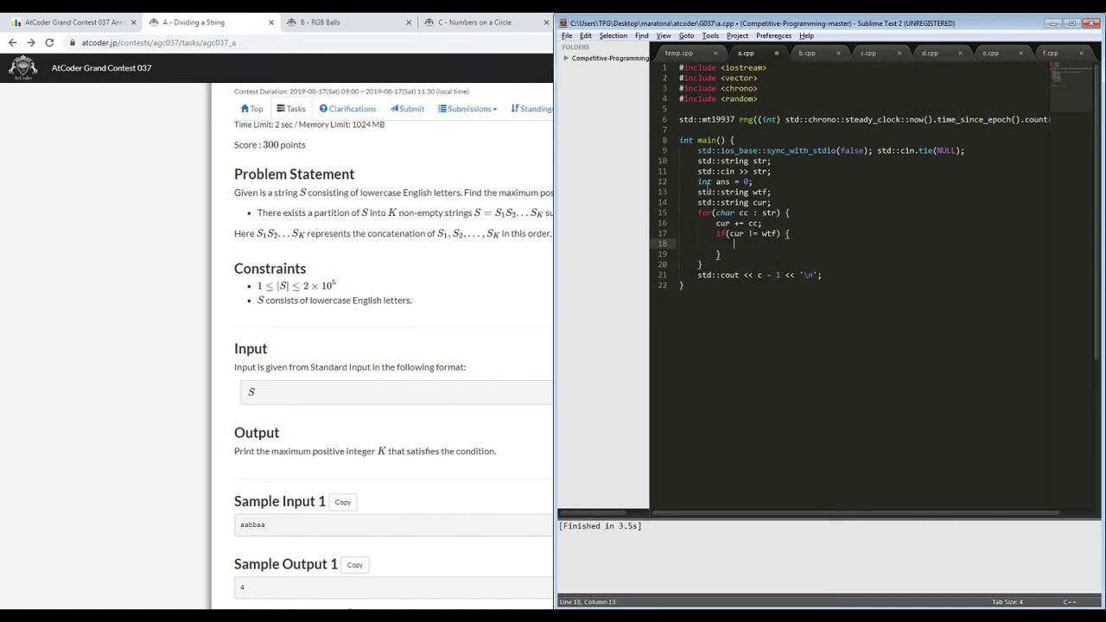
- Fill the if block with cur.swap(wtf);, cur.clear(); and ans++;
text(cu)
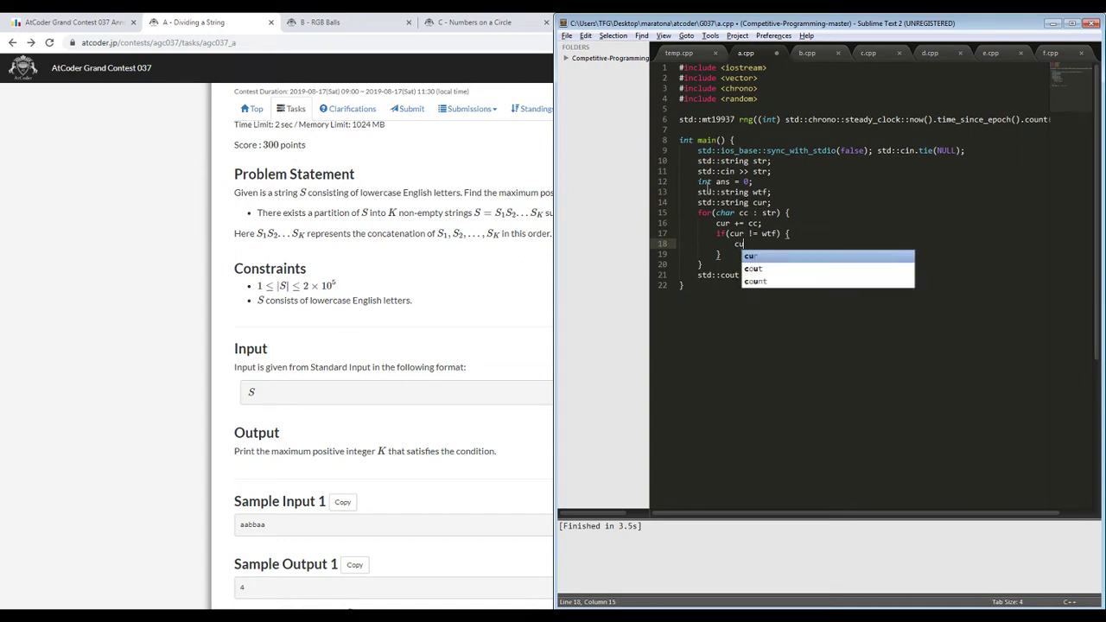
text(r/.swap(wtf);)
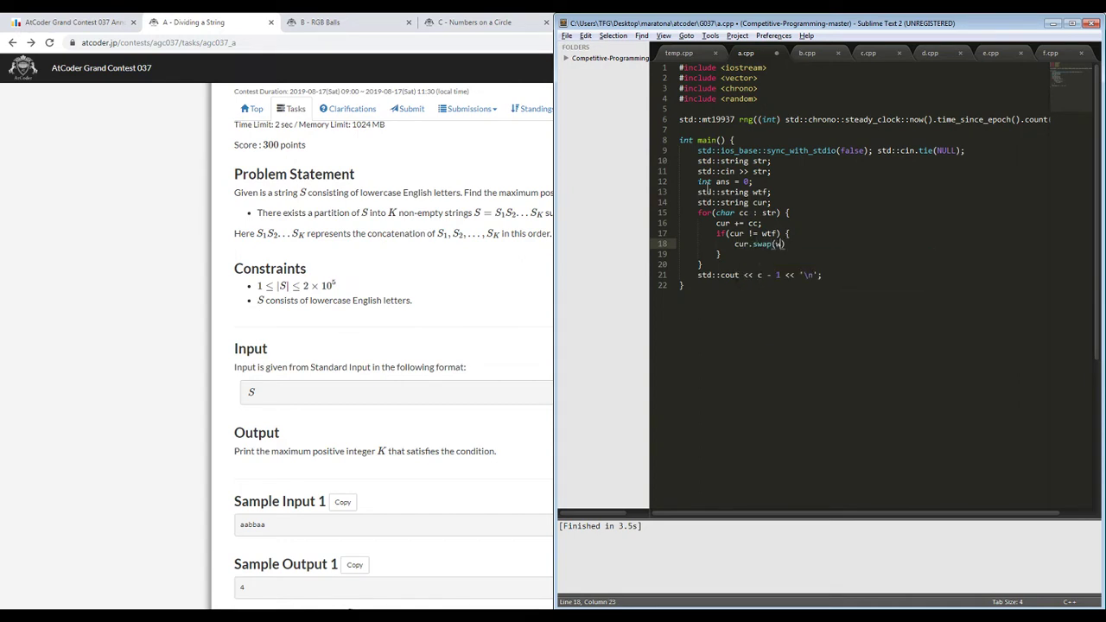
key(Return)
text(cur.clear())
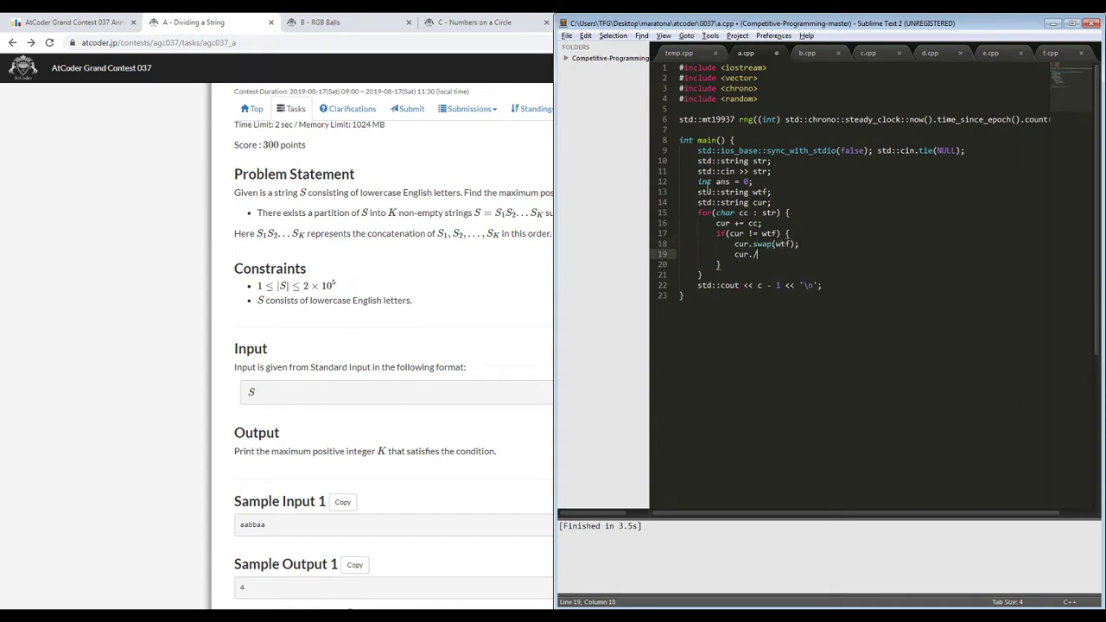
text(;)
key(Return)
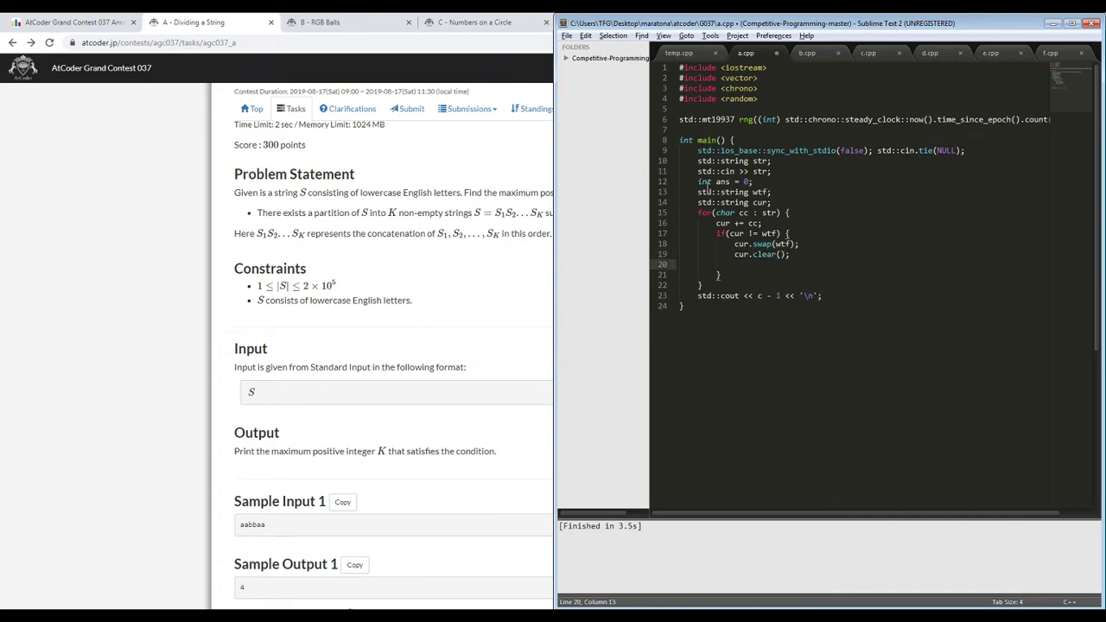
text(ans++;)
click(777, 277)
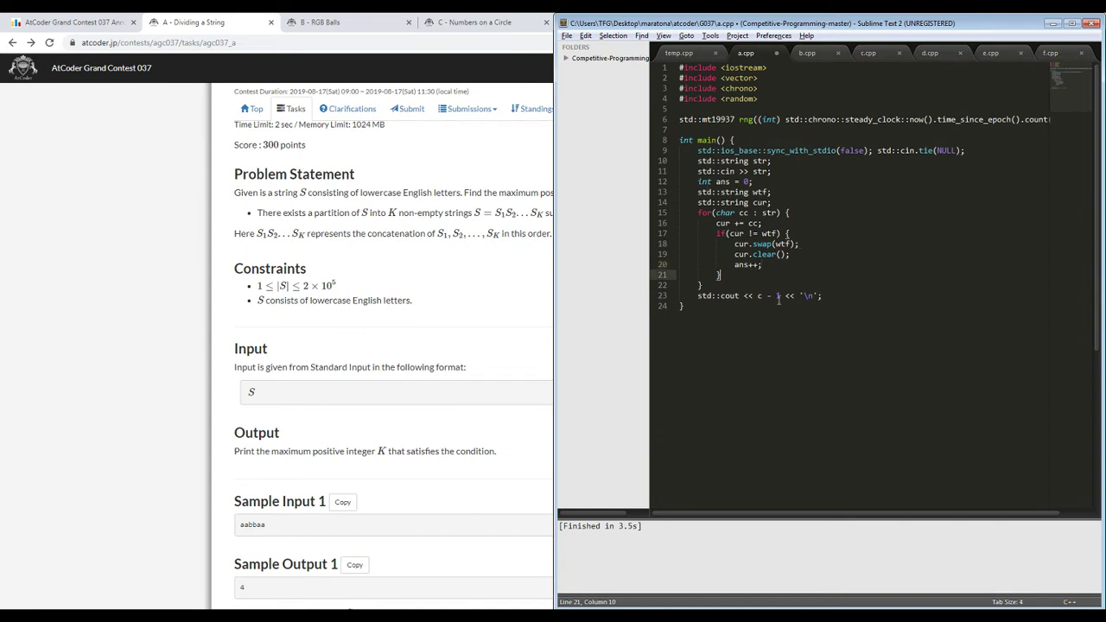
- Build a.cpp, make the final output line print ans, and rebuild
key(ctrl+b)
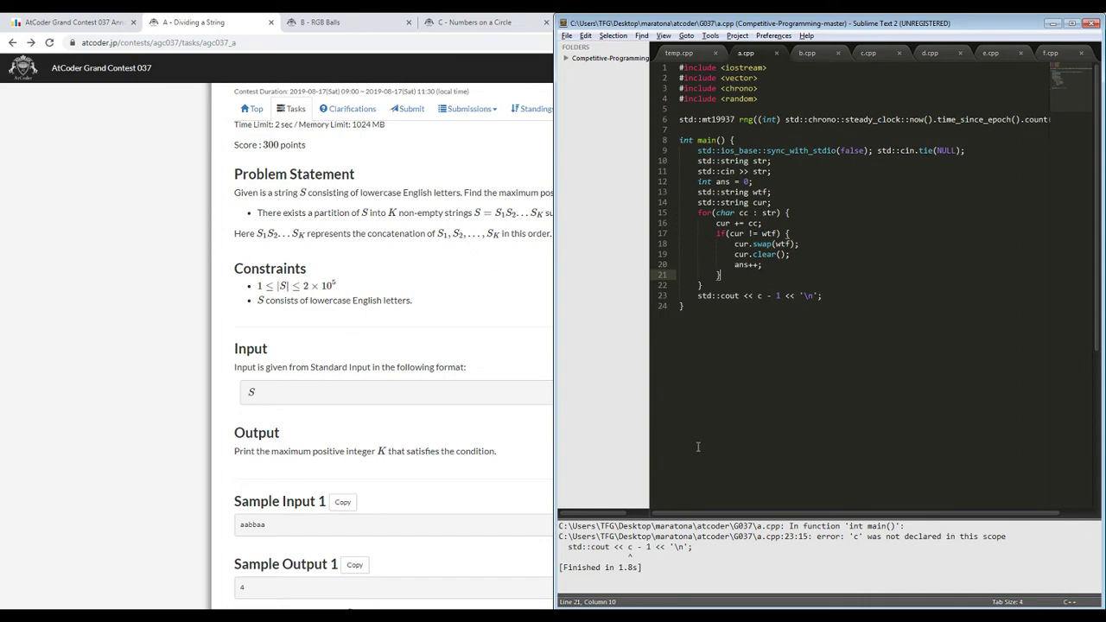
click(778, 296)
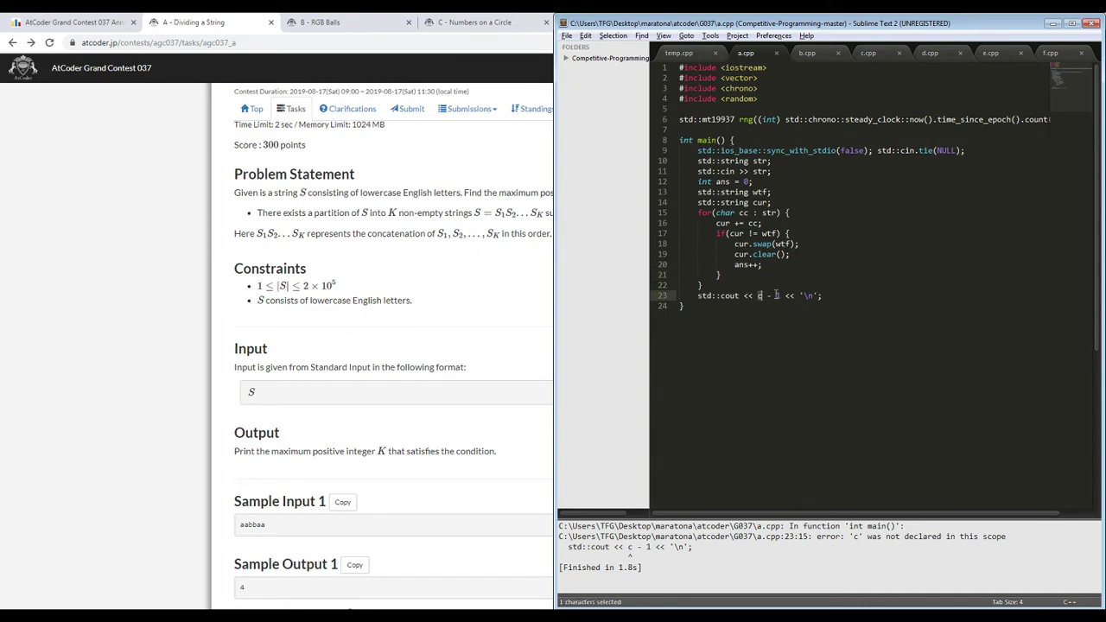
key(BackSpace)
key(BackSpace)
key(BackSpace)
key(BackSpace)
key(BackSpace)
text(ans)
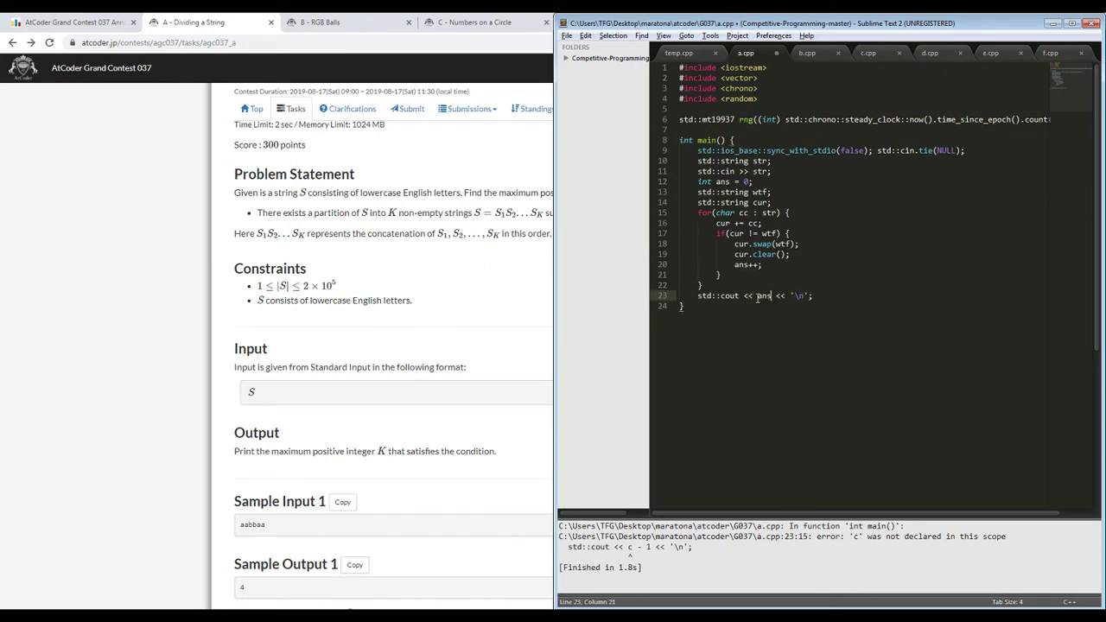
key(ctrl+b)
- Copy Sample Input 2 from the task A page and run a.exe on it in the Command Prompt
key(alt+Tab)
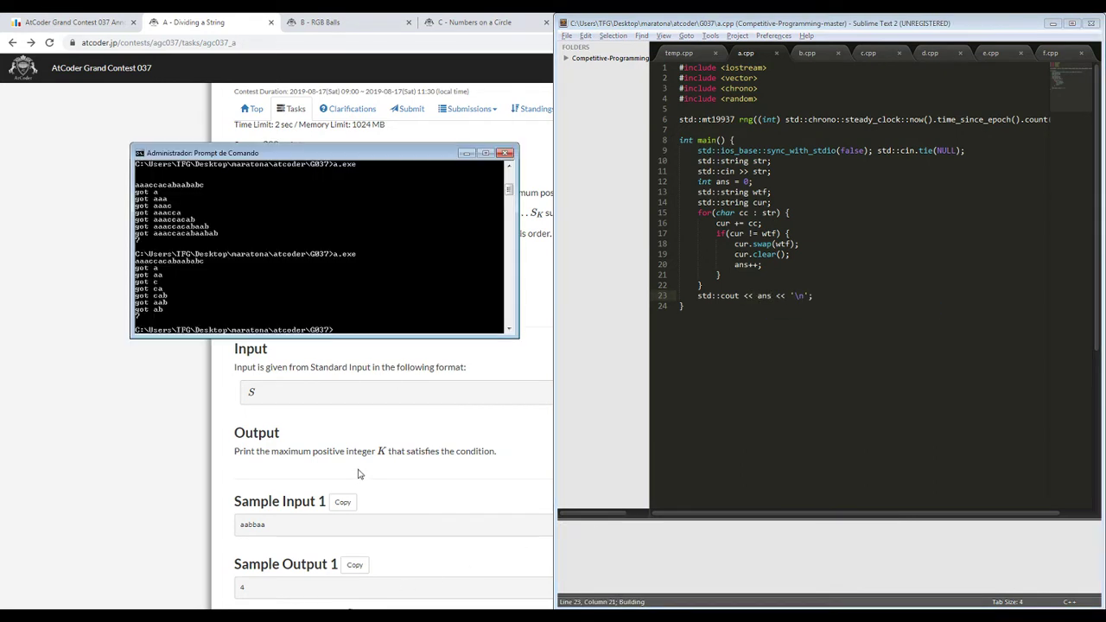
click(383, 486)
scroll(383, 487, down, 3)
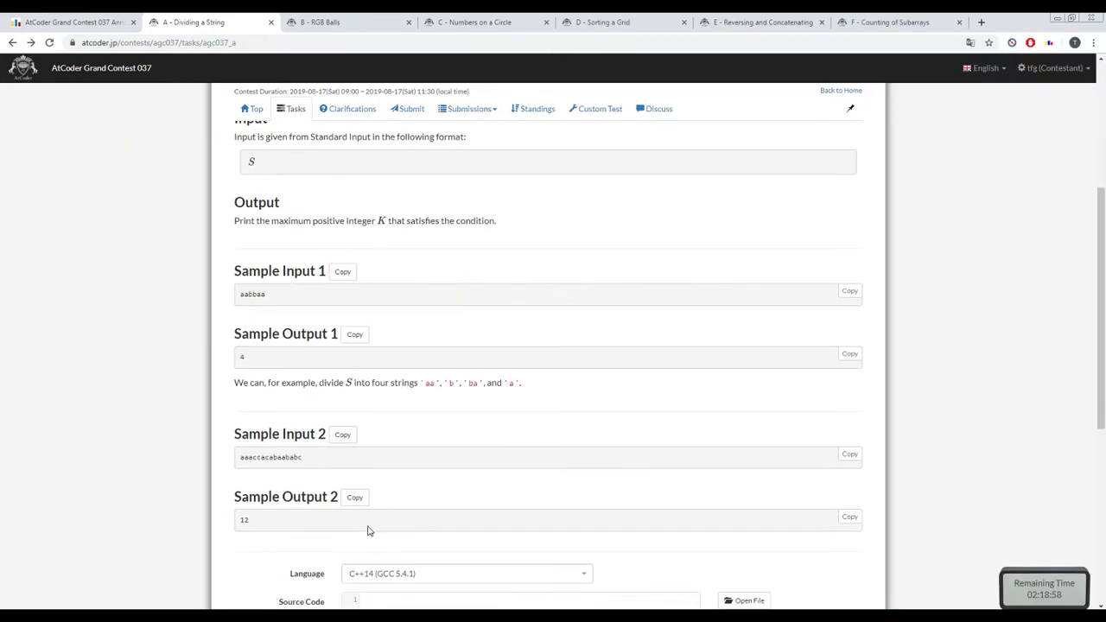
click(343, 434)
key(alt+Tab)
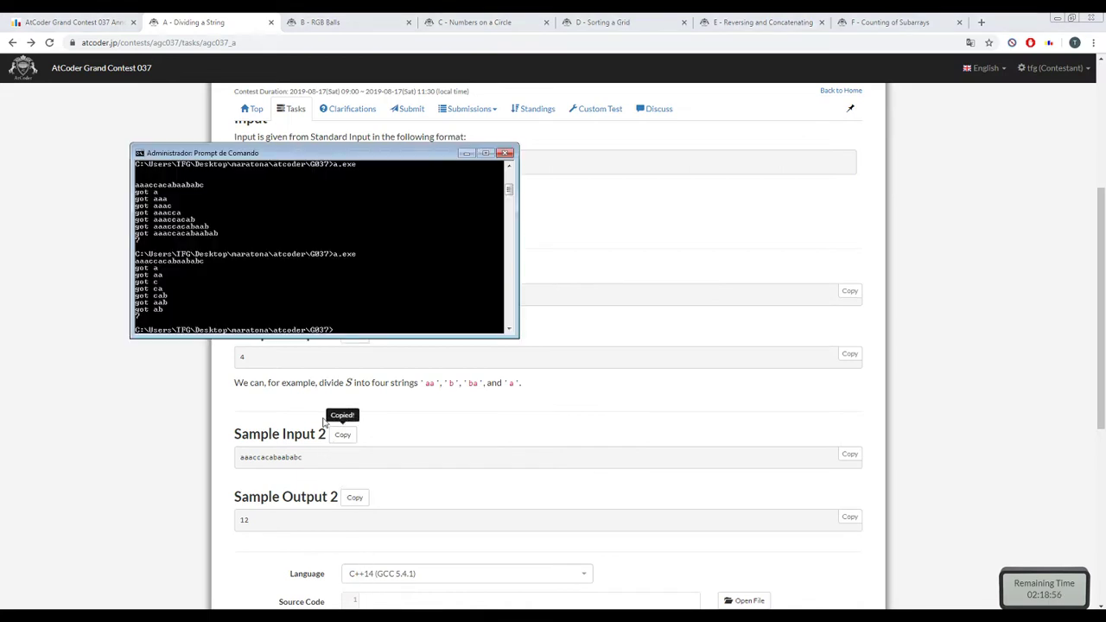
key(Up)
key(Return)
right_click(313, 273)
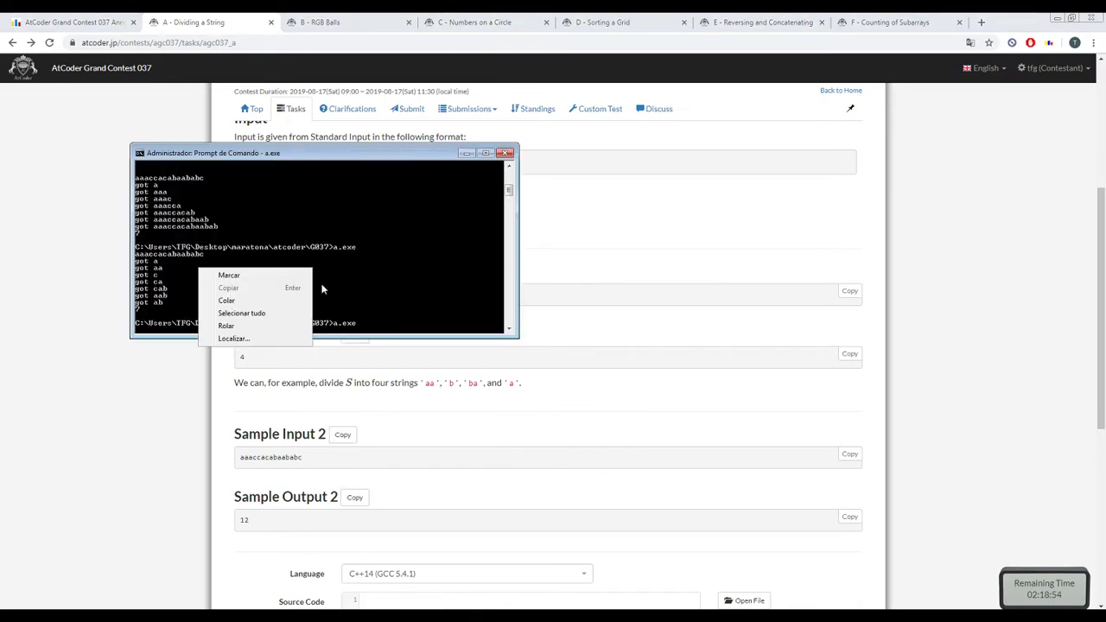
click(308, 300)
- Copy the whole a.cpp source into the task A source code field on AtCoder and submit it as C++14 (GCC 5.4.1)
key(alt+Tab)
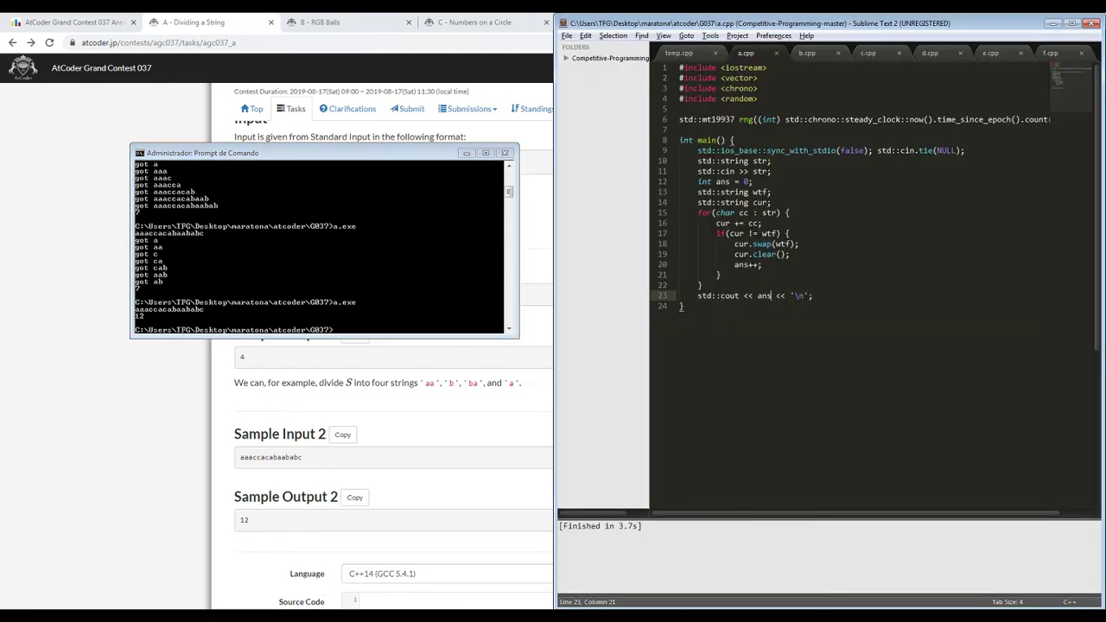
key(ctrl+a)
key(ctrl+c)
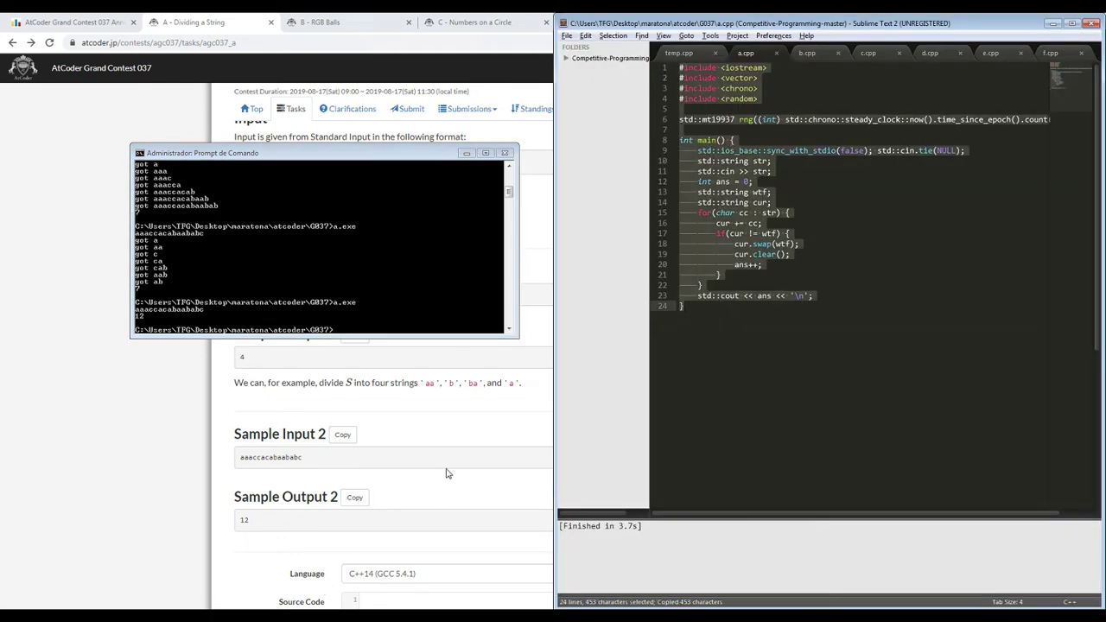
click(447, 472)
scroll(449, 471, down, 5)
click(452, 319)
key(ctrl+v)
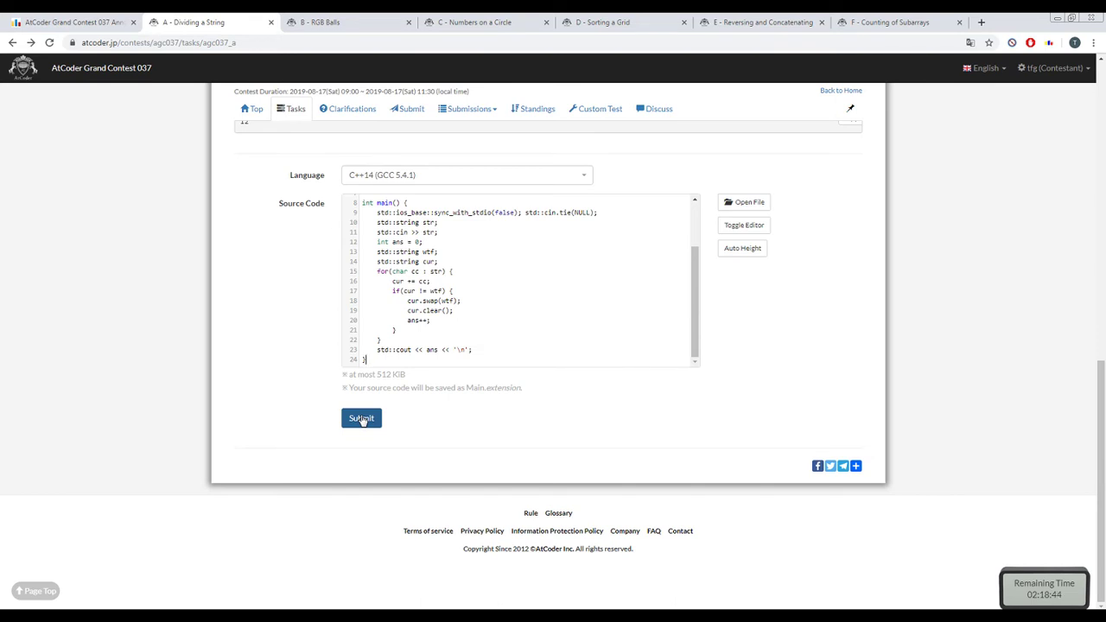
click(361, 419)
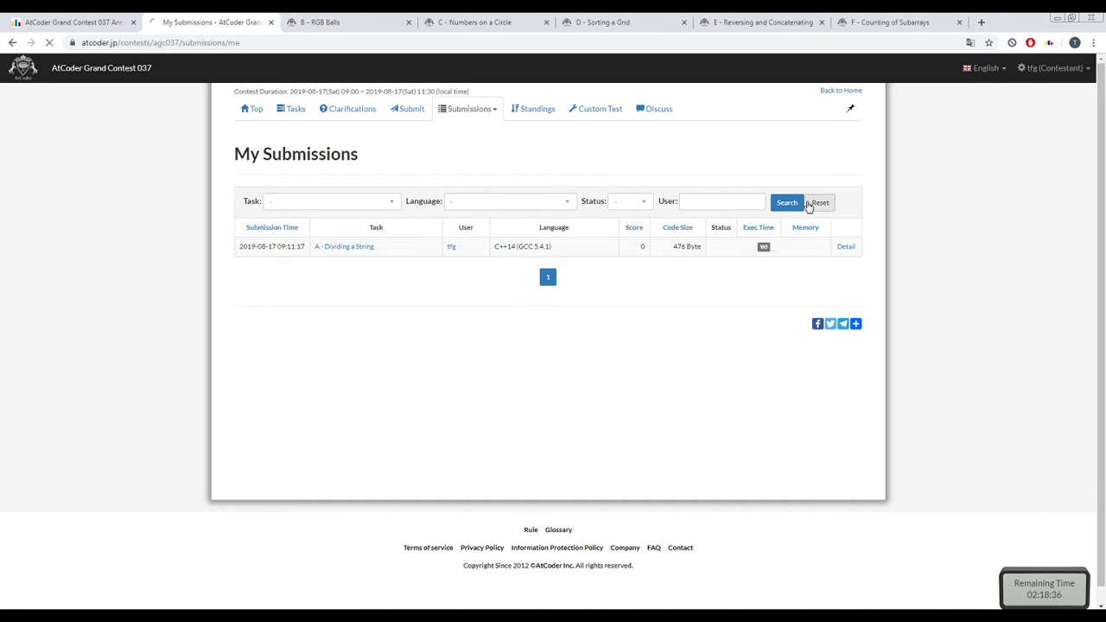
- Refresh My Submissions to follow the judging of the A - Dividing a String submission
key(F5)
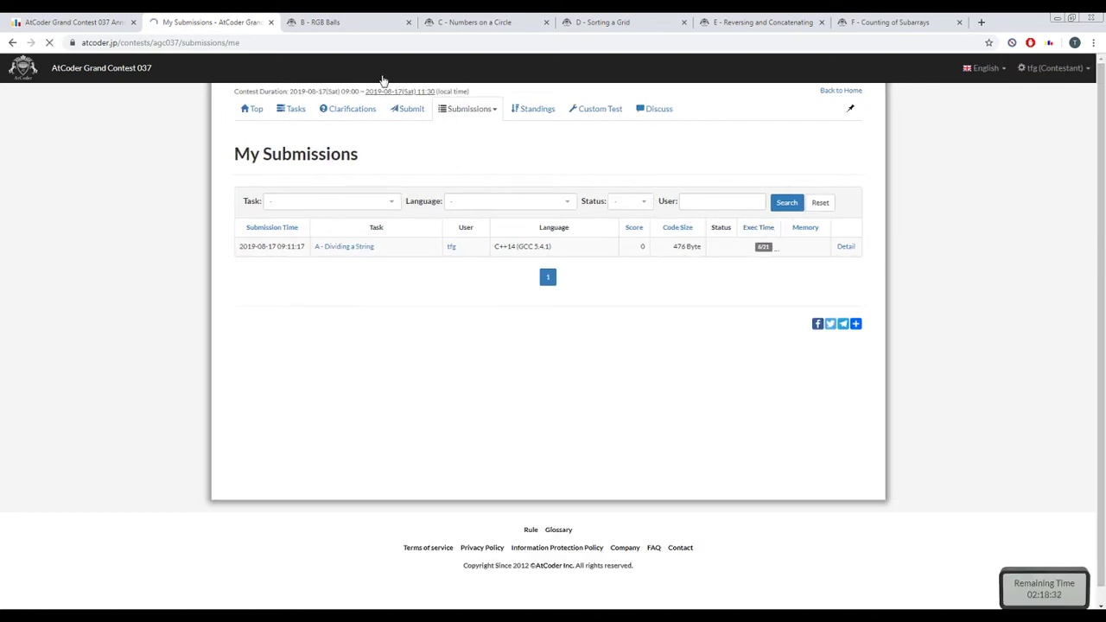
key(F5)
key(F5)
- Open the B - RGB Balls task and skim its statement, constraints and sample
click(322, 19)
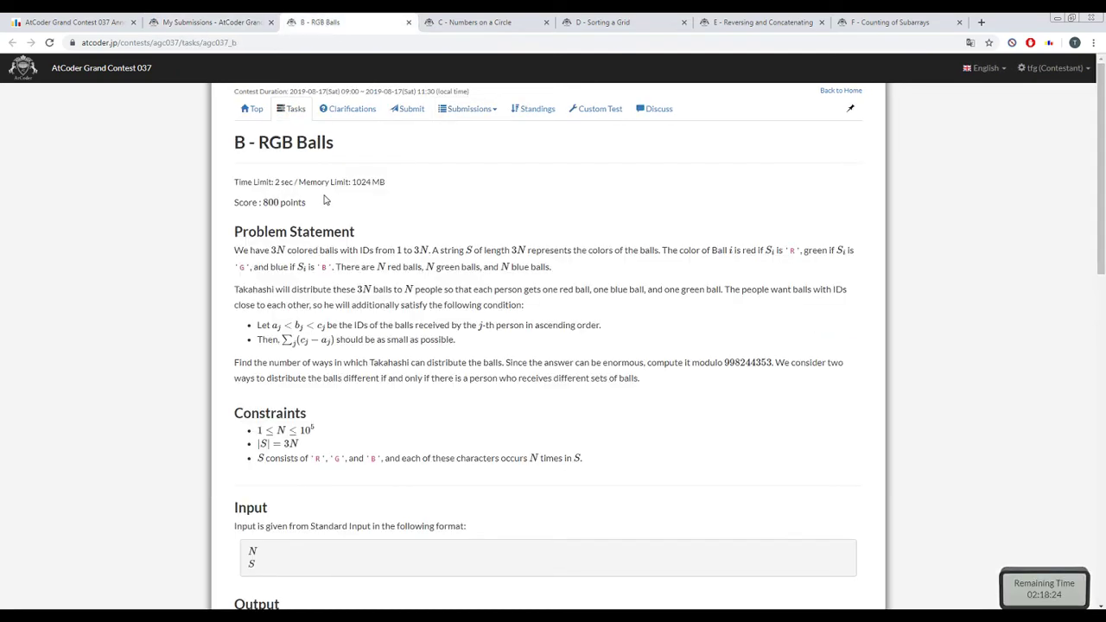
scroll(324, 203, down, 3)
scroll(324, 203, up, 3)
scroll(298, 260, down, 2)
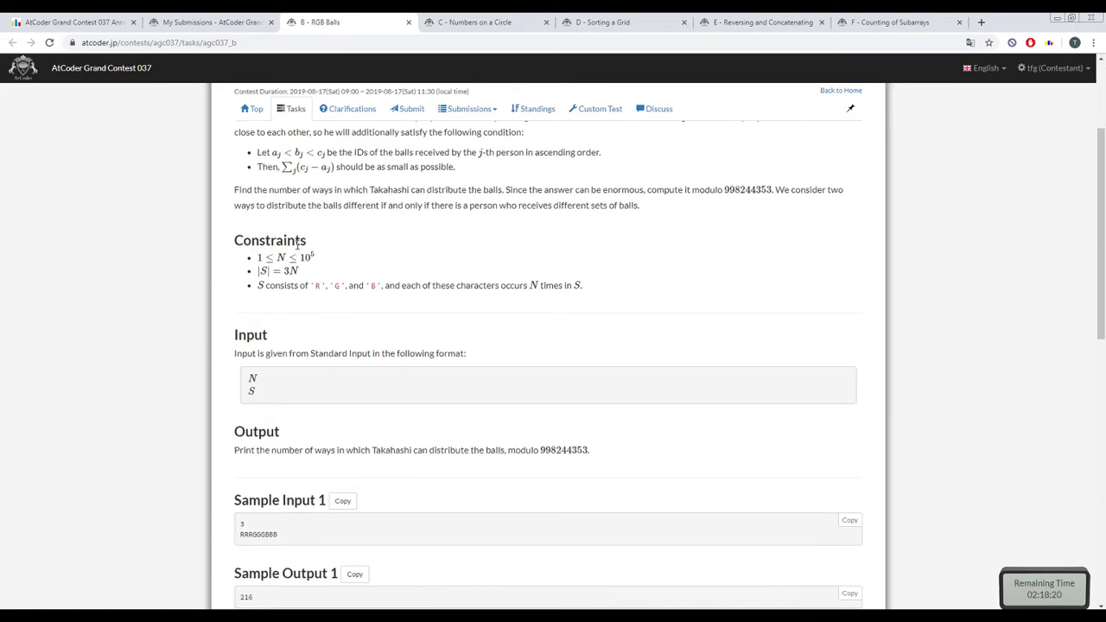
scroll(298, 255, up, 2)
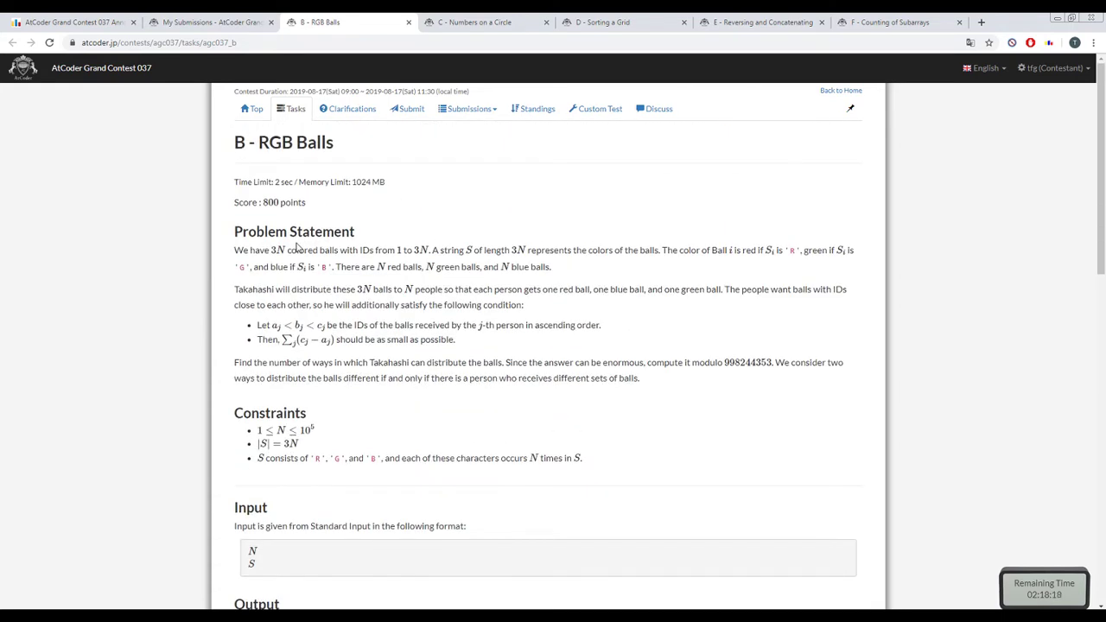
- Go back to My Submissions and check the verdict of the task A submission
click(170, 19)
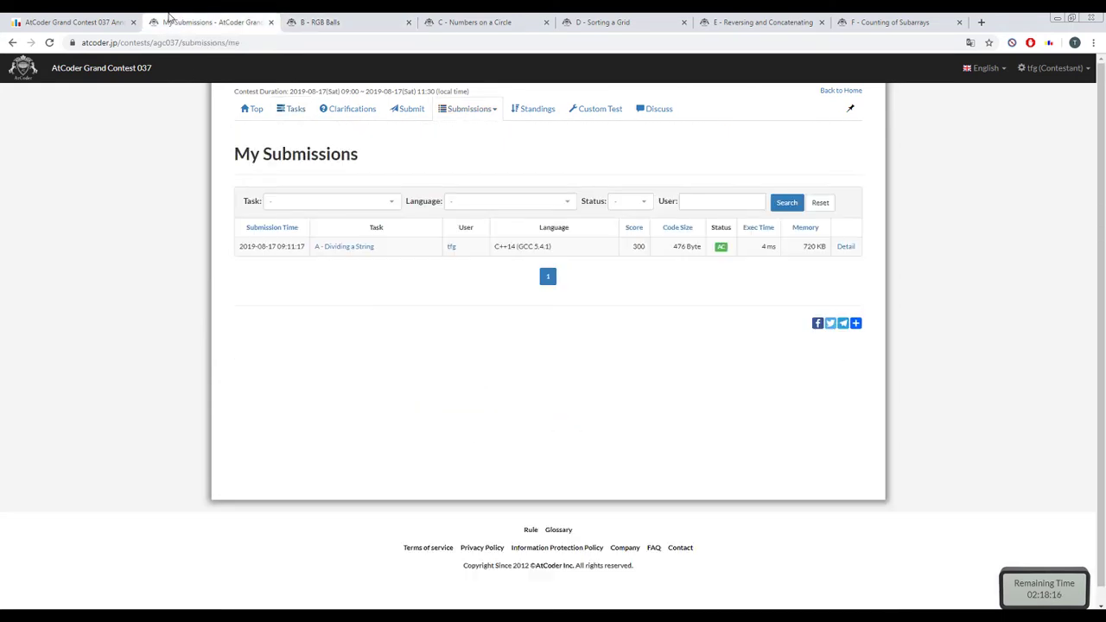
click(99, 19)
click(207, 19)
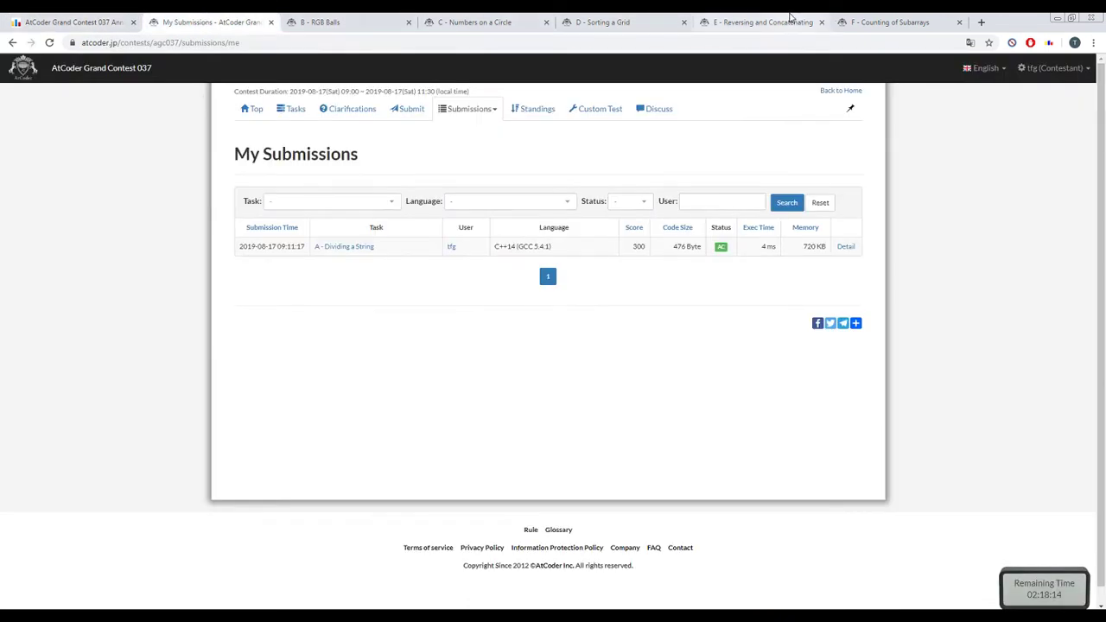
- Return to B - RGB Balls and read the opening paragraph on the 3N balls, their IDs and their colors
click(332, 19)
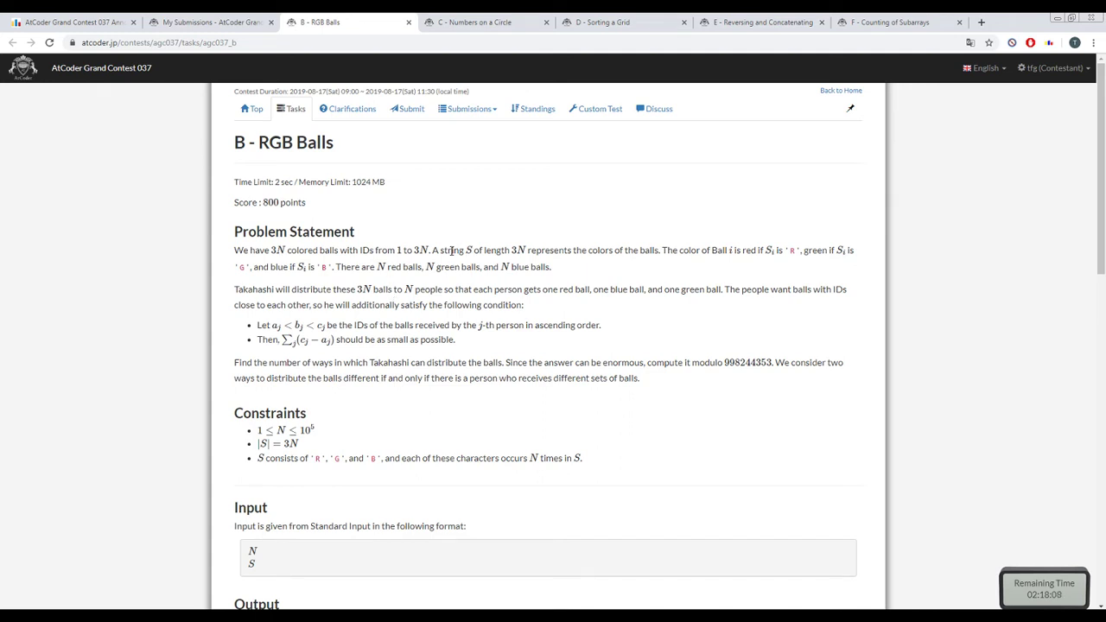
drag(286, 250, 398, 250)
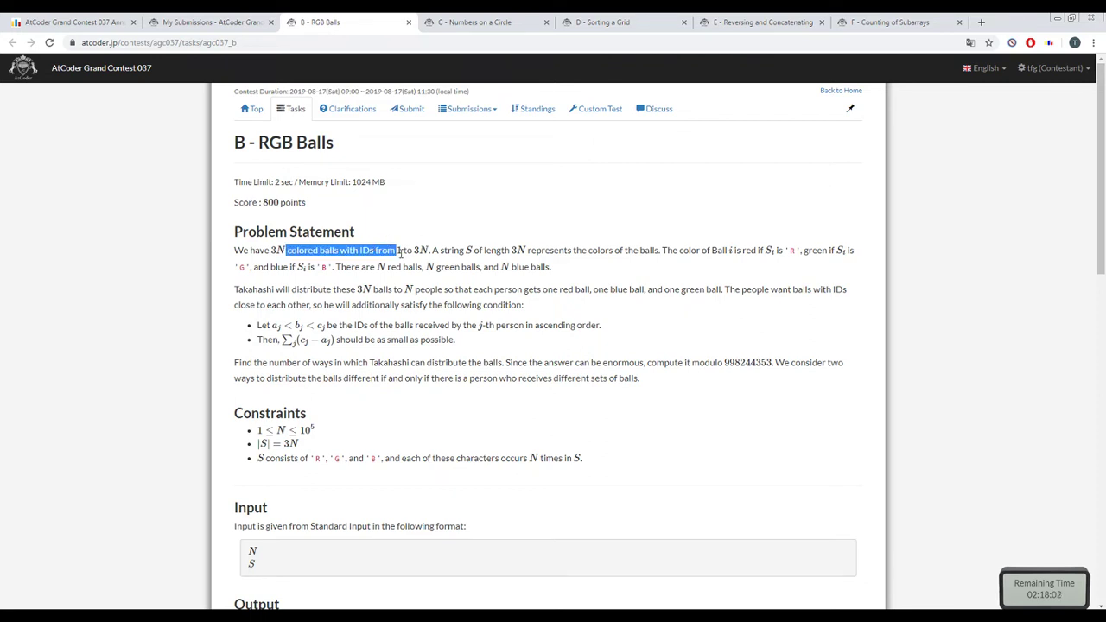
drag(405, 251, 400, 252)
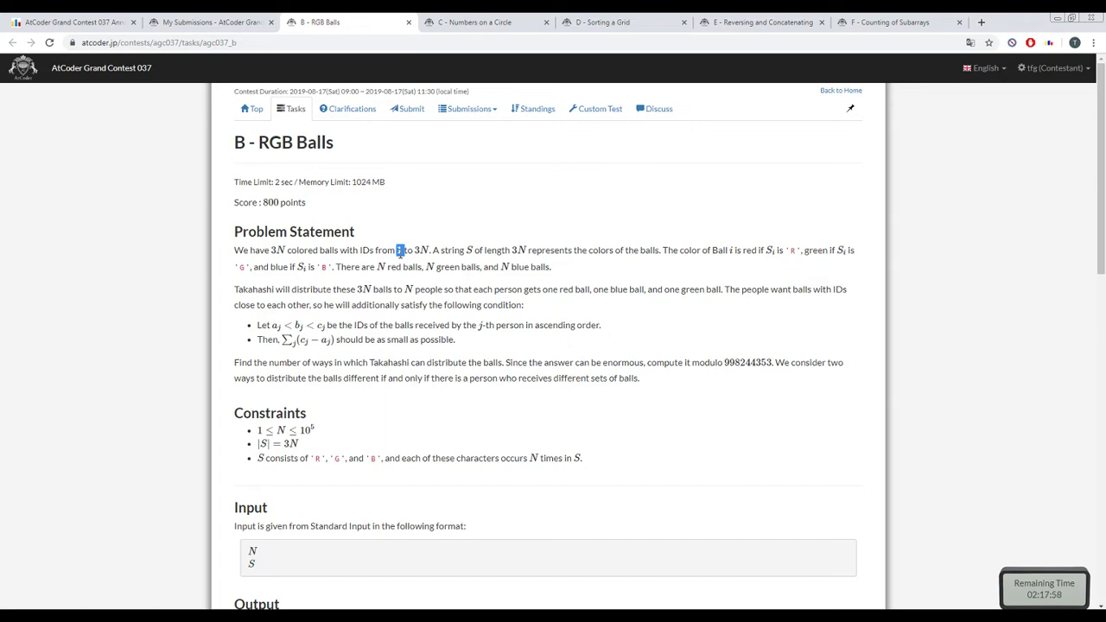
drag(528, 250, 730, 250)
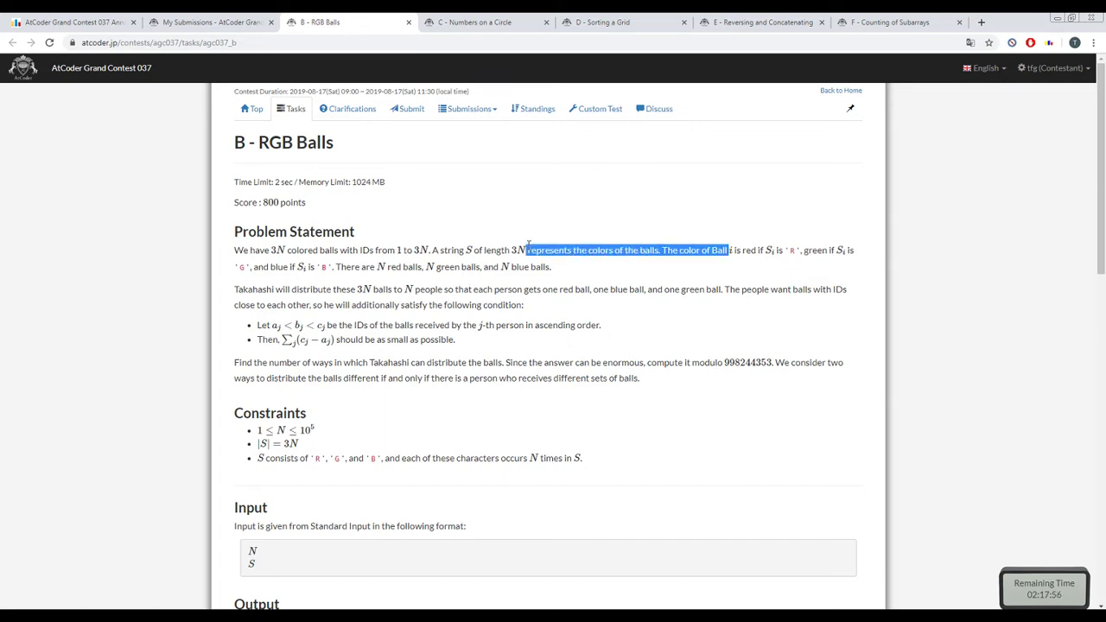
scroll(570, 253, down, 1)
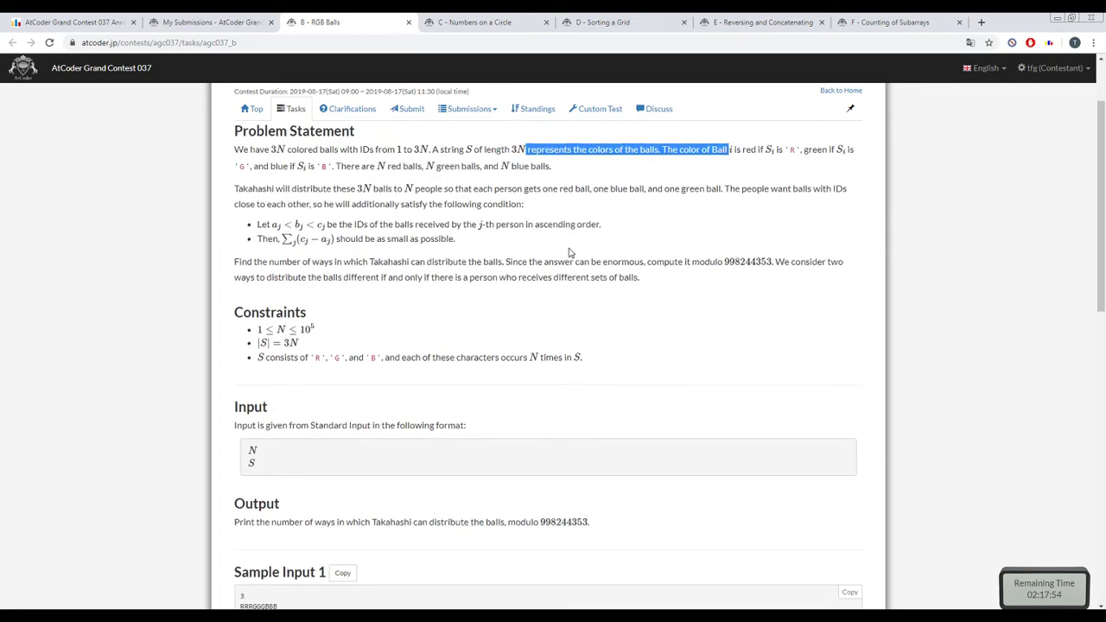
scroll(567, 238, up, 1)
click(570, 188)
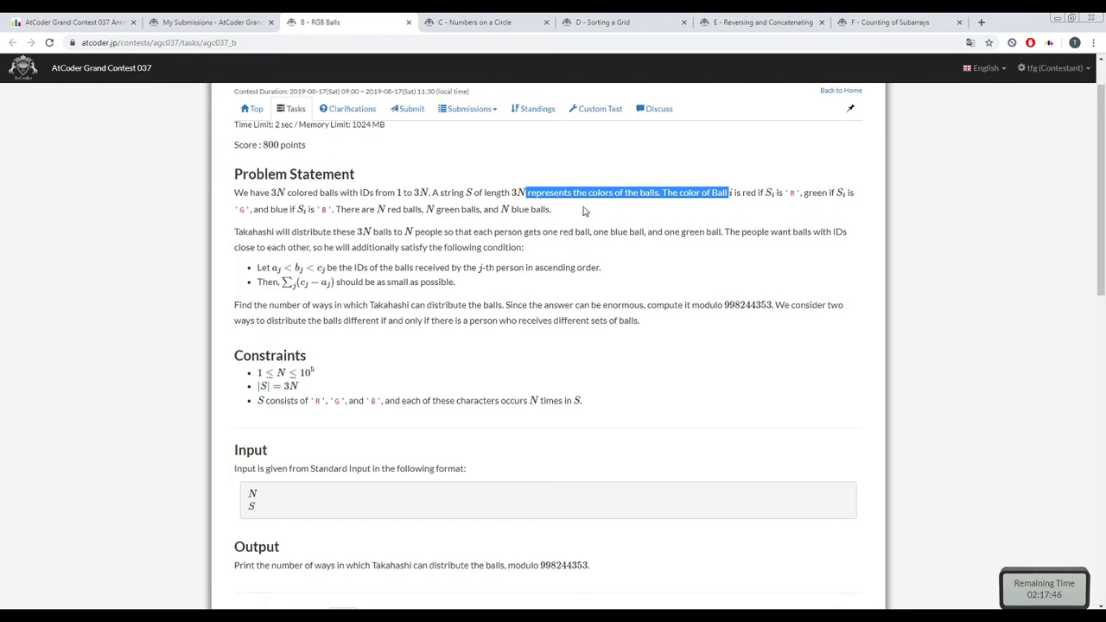
click(381, 210)
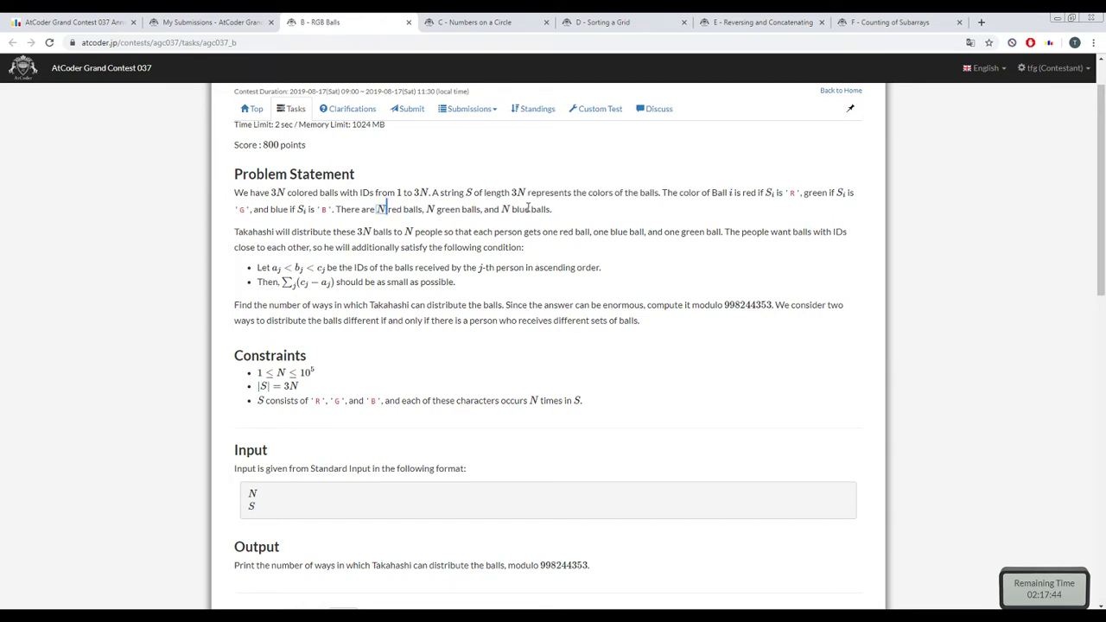
- Read the paragraph on distributing the 3N balls to N people, one ball of each color per person
click(409, 233)
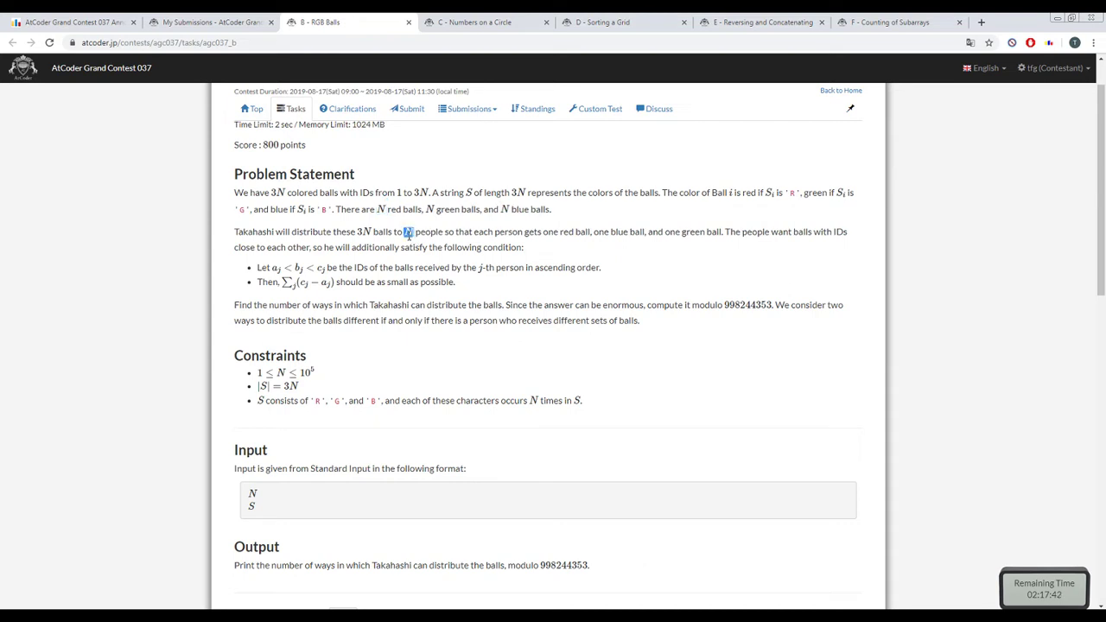
click(510, 245)
shift+click(512, 245)
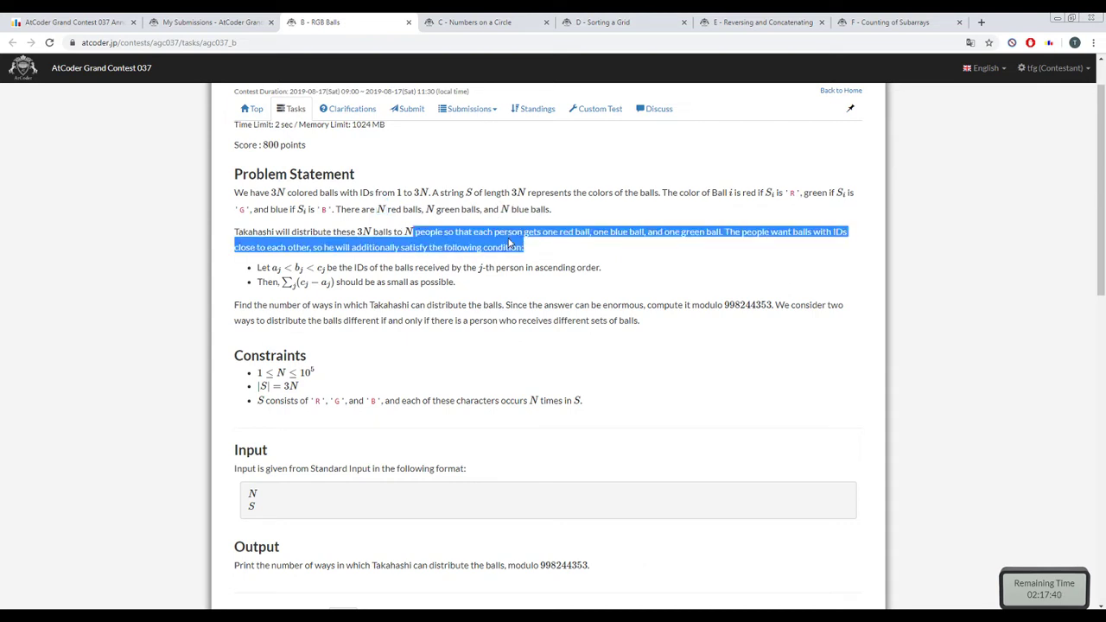
click(521, 233)
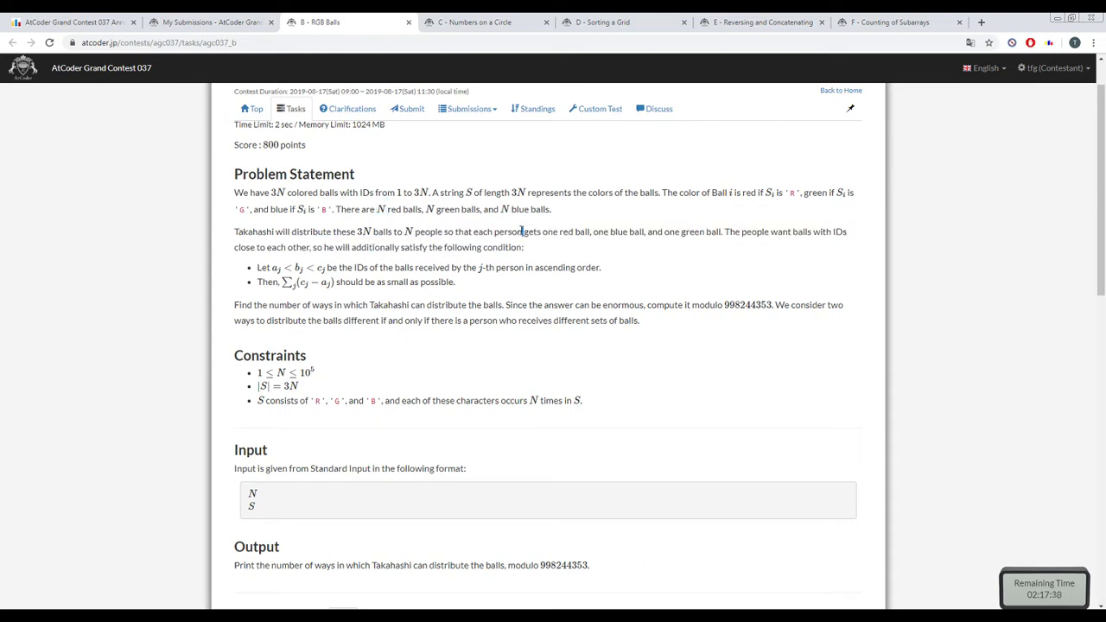
drag(543, 232, 783, 242)
click(550, 231)
triple_click(584, 232)
click(704, 233)
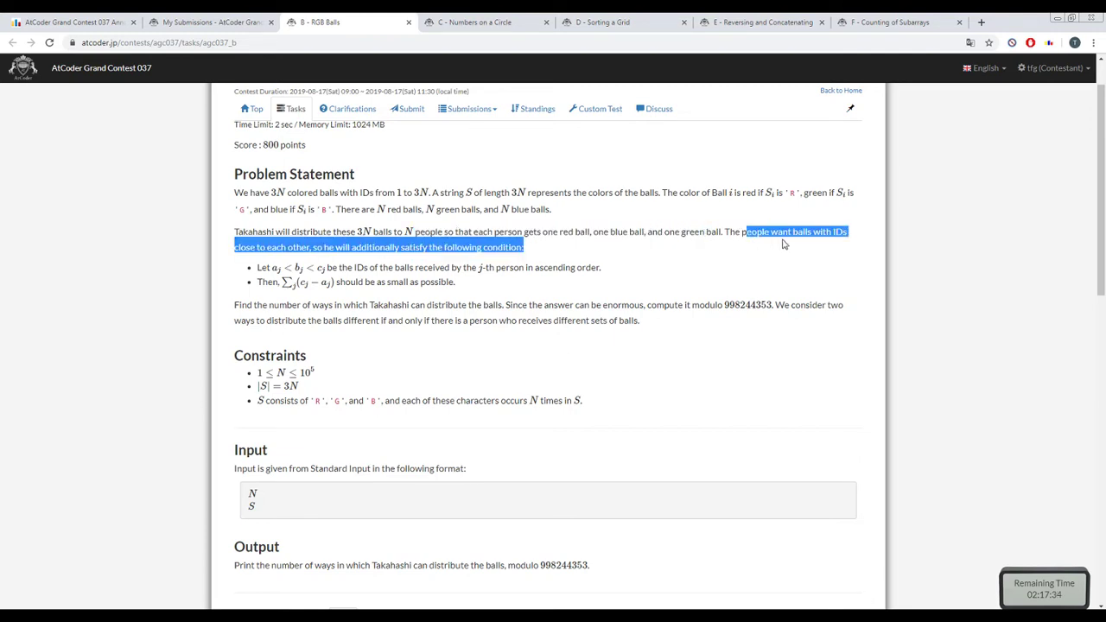
click(784, 242)
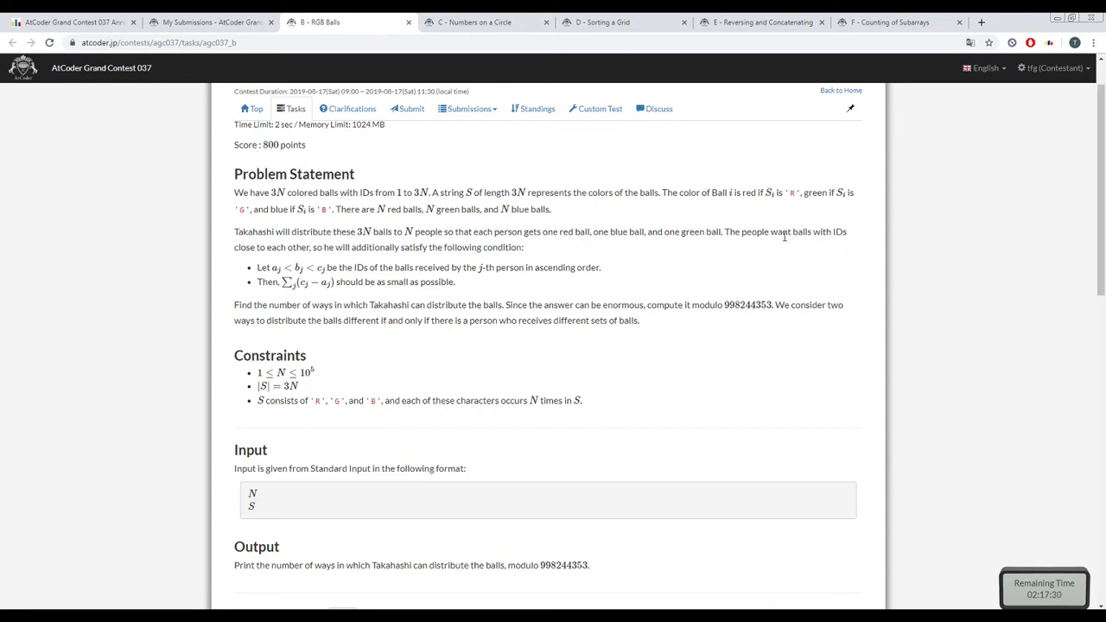
triple_click(785, 240)
triple_click(363, 250)
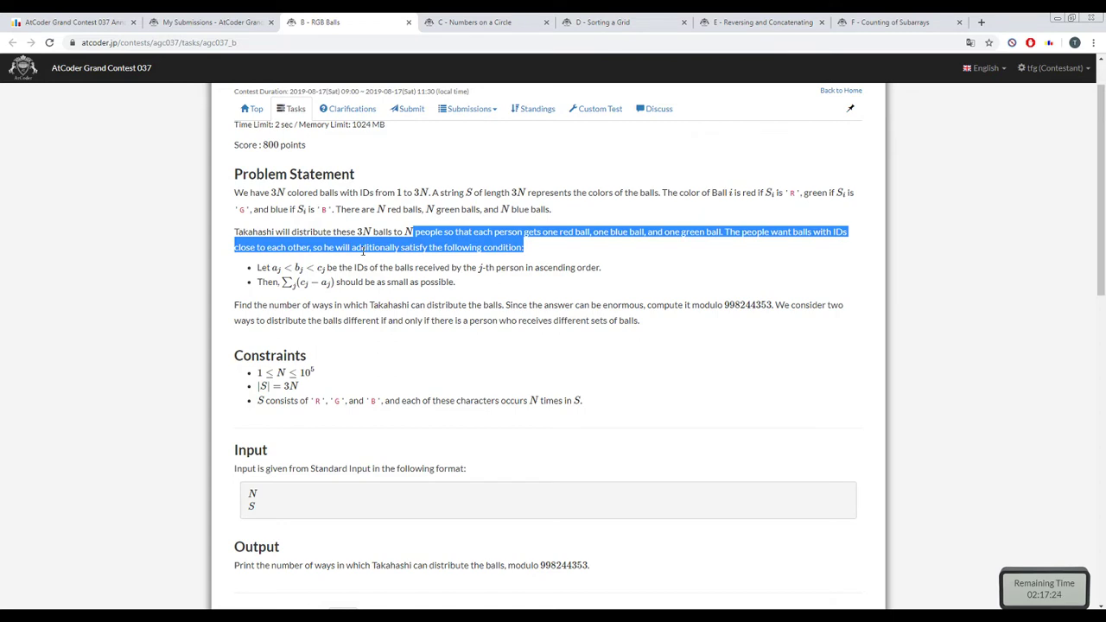
- Study the two bulleted conditions on the ordered ball IDs and the sum of c_j − a_j in the RGB Balls statement
click(384, 281)
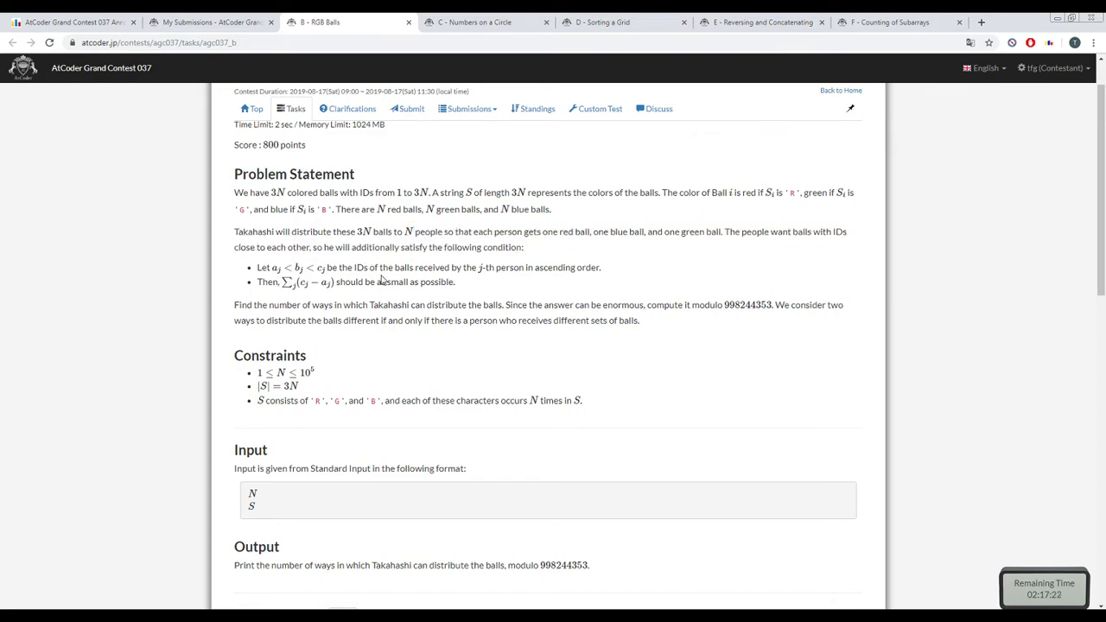
triple_click(385, 282)
double_click(374, 268)
drag(325, 268, 479, 269)
click(389, 292)
triple_click(386, 283)
click(386, 283)
triple_click(391, 268)
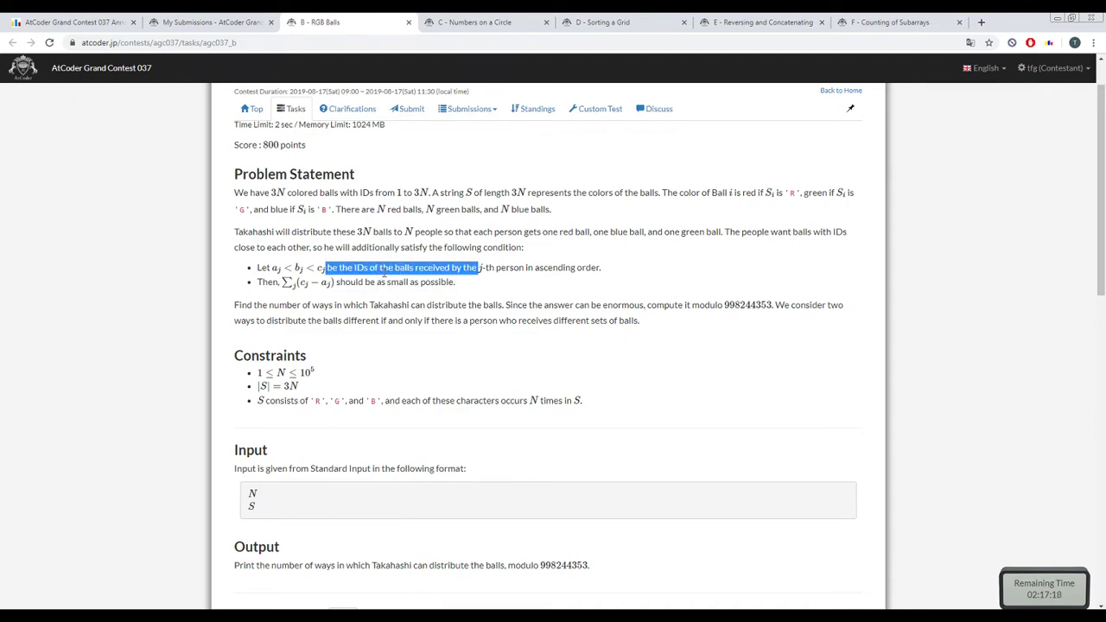
click(391, 285)
triple_click(388, 283)
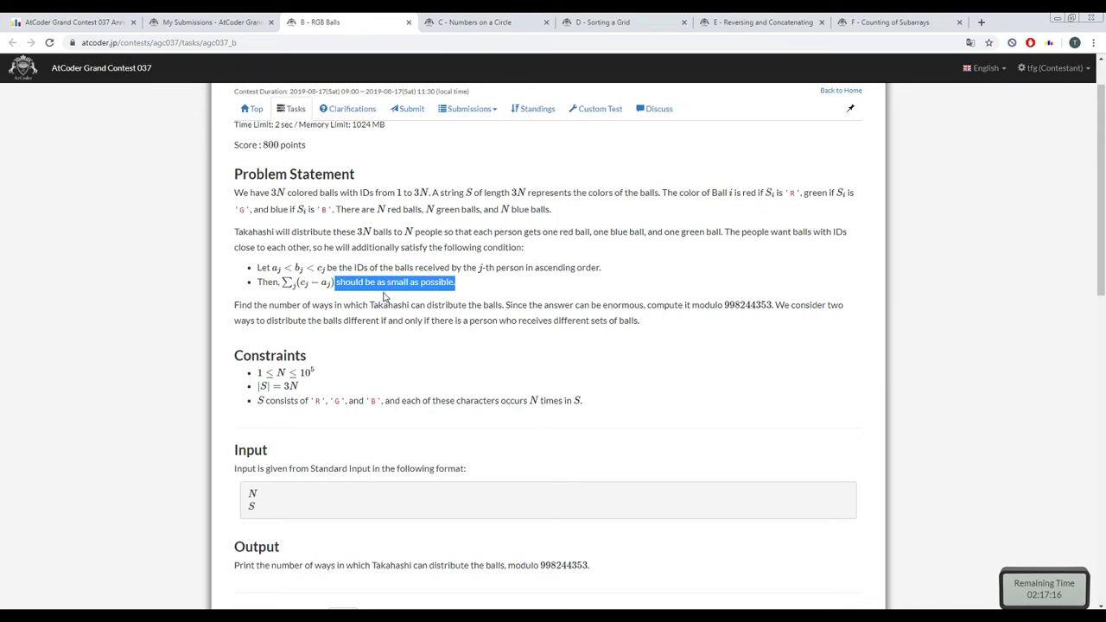
click(363, 305)
drag(257, 283, 463, 283)
click(462, 283)
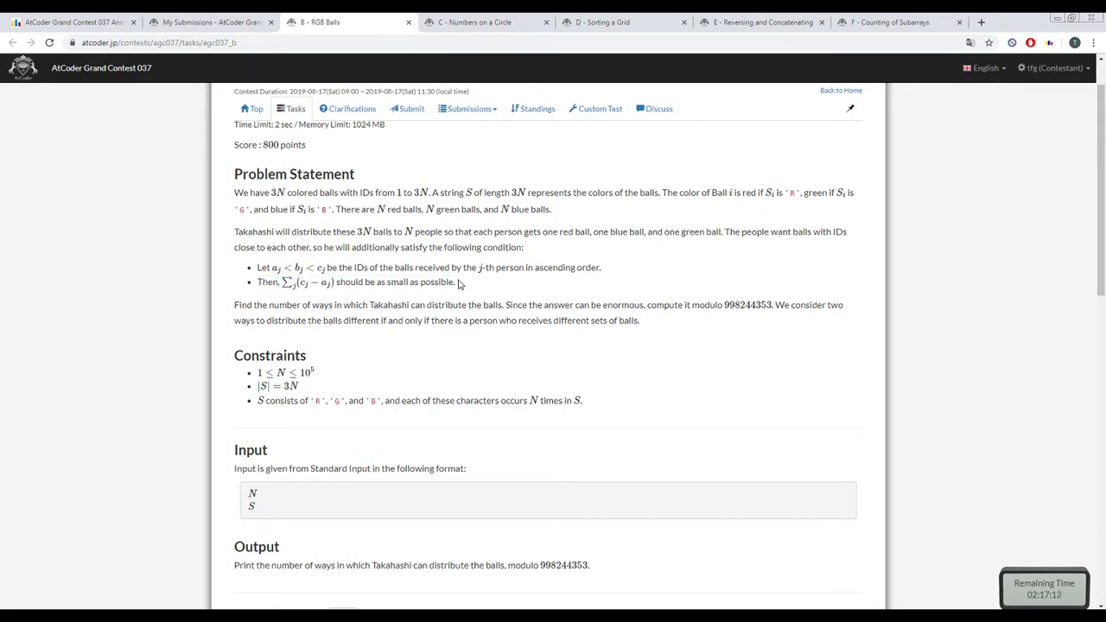
triple_click(415, 282)
- Read the paragraph on counting the distributions modulo 998244353 and when two distributions count as different
triple_click(430, 319)
triple_click(432, 318)
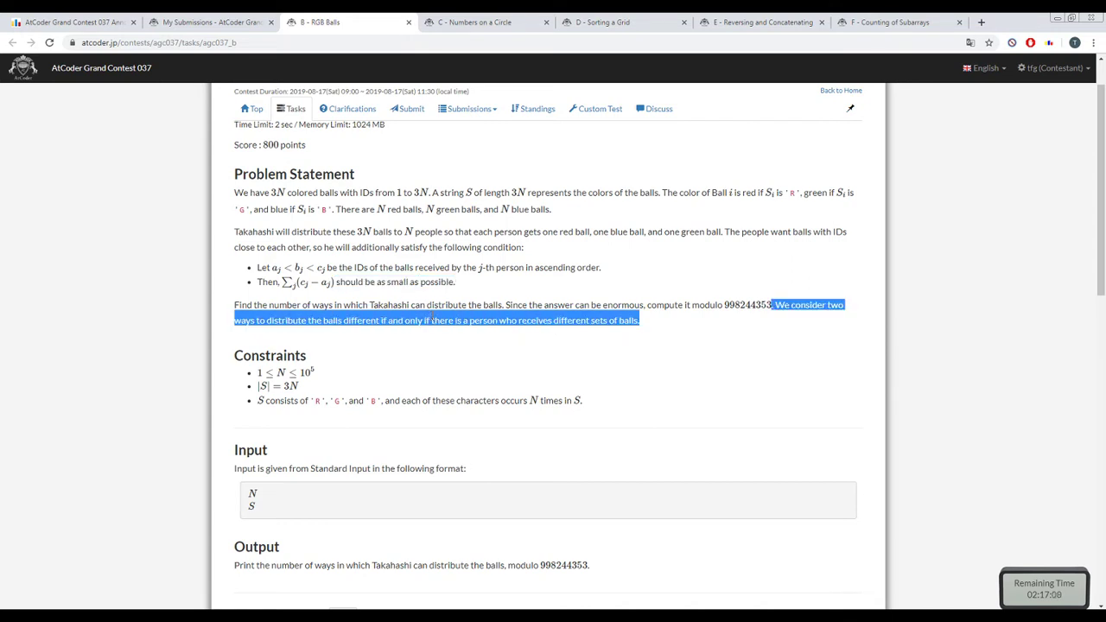
triple_click(431, 319)
triple_click(425, 304)
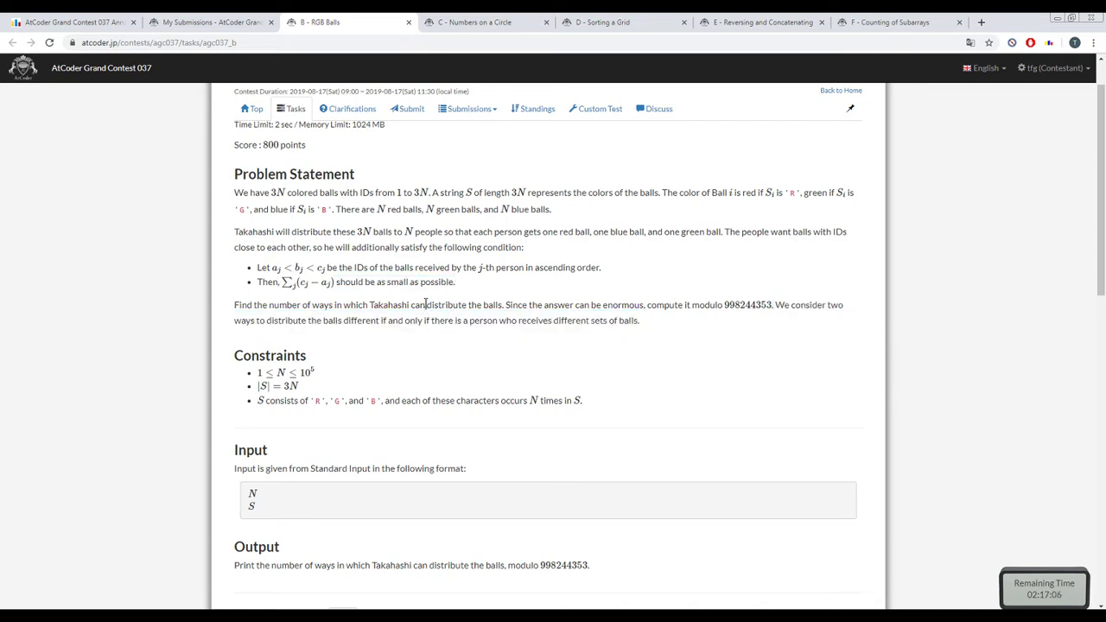
triple_click(426, 302)
triple_click(426, 303)
click(426, 302)
triple_click(401, 277)
triple_click(420, 304)
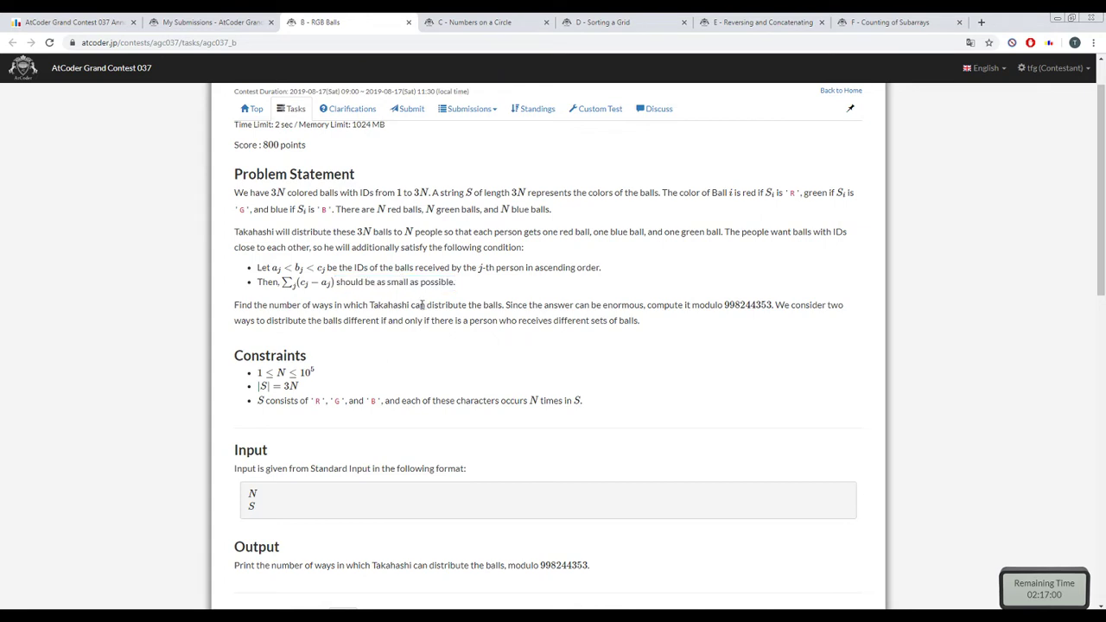
triple_click(424, 305)
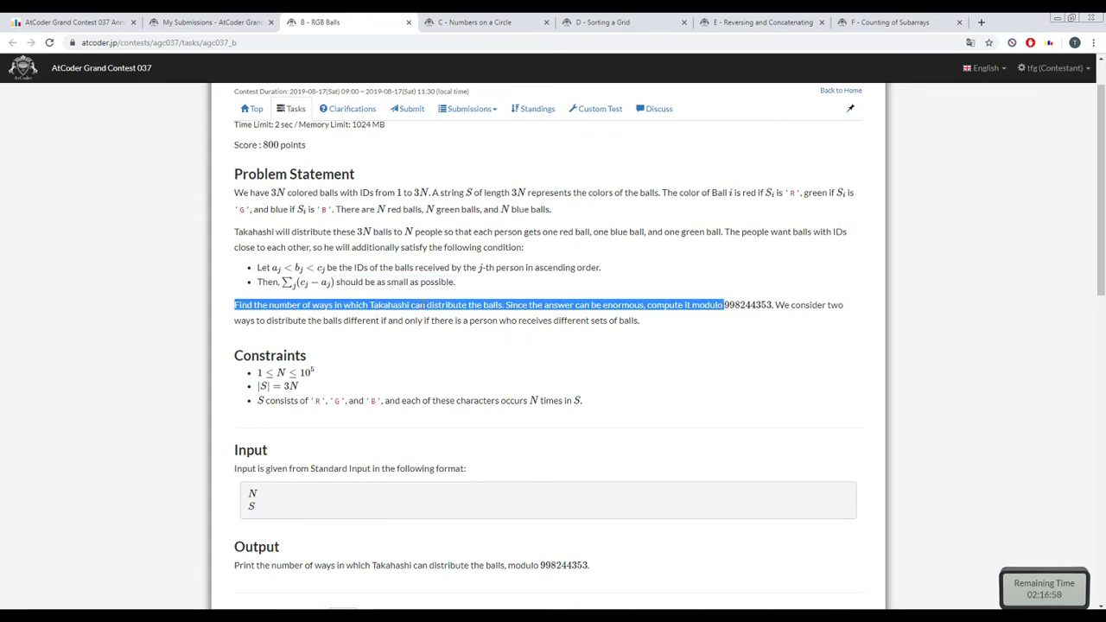
- Reread the sentence asking for the number of ways Takahashi can distribute the balls
triple_click(422, 305)
triple_click(415, 305)
triple_click(415, 305)
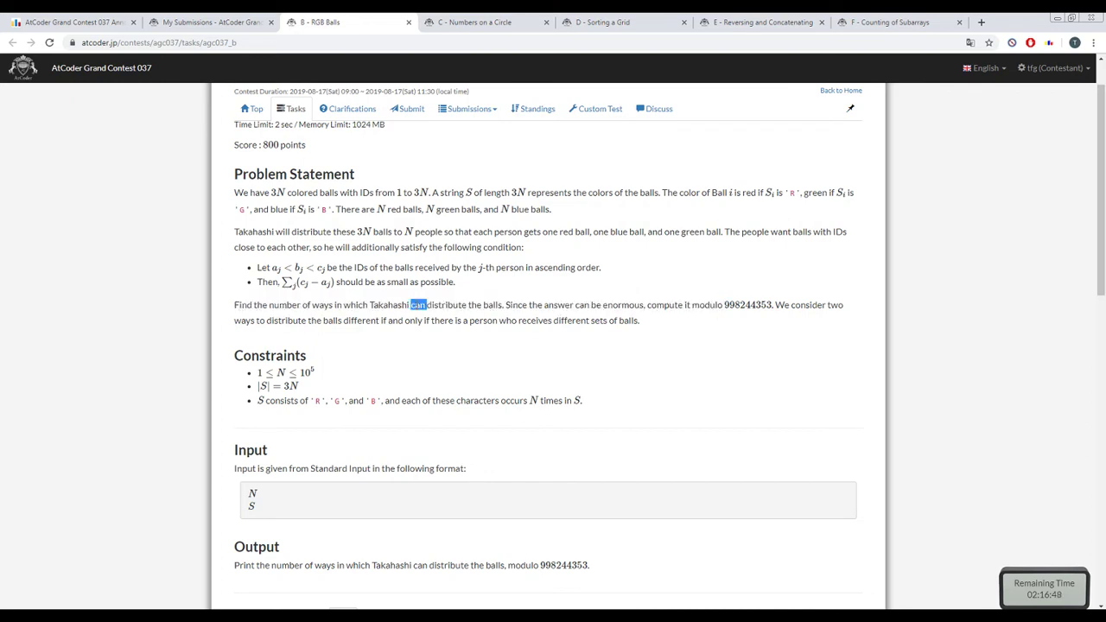
triple_click(415, 305)
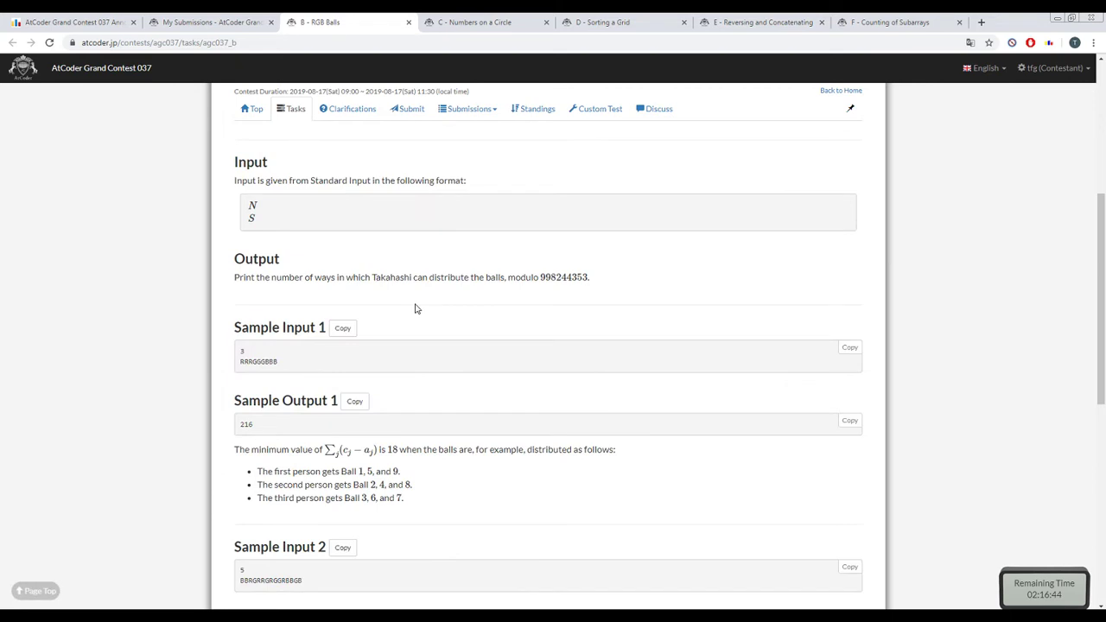
- Compare the Sample 1 explanation of the minimum sum with the Σ(c_j − a_j) condition in the problem statement
scroll(413, 308, down, 2)
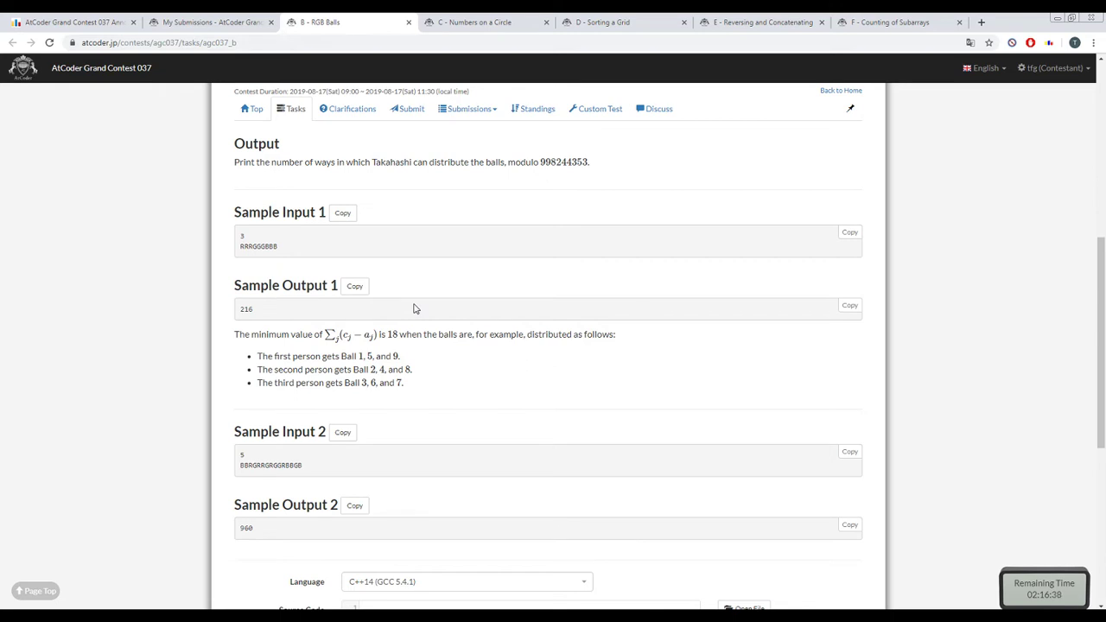
triple_click(406, 336)
scroll(405, 336, up, 4)
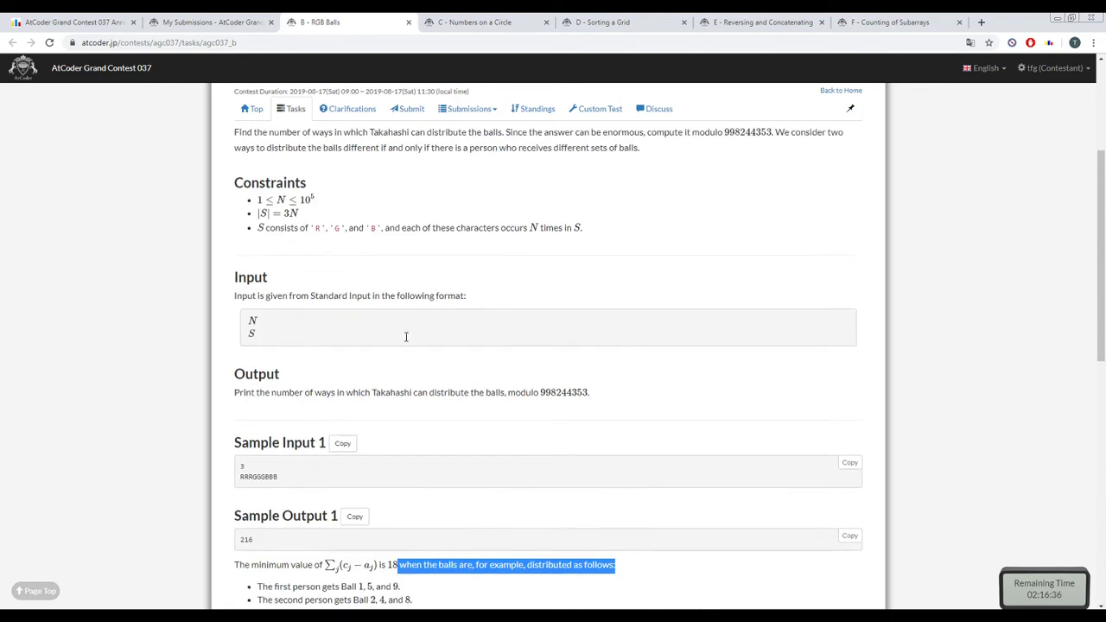
scroll(405, 336, up, 2)
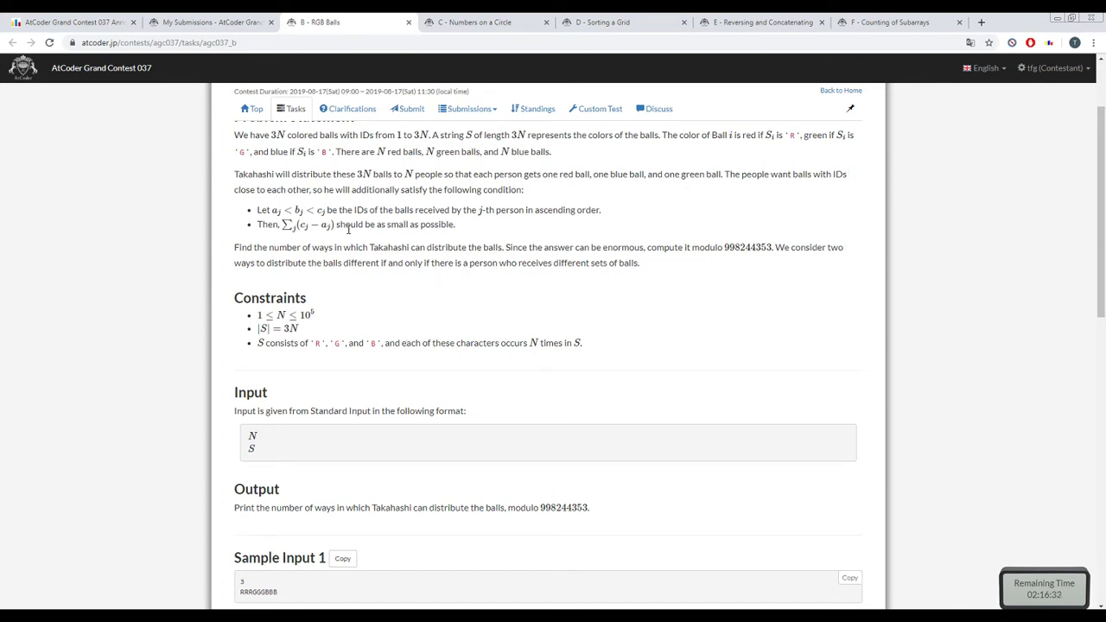
drag(282, 225, 347, 225)
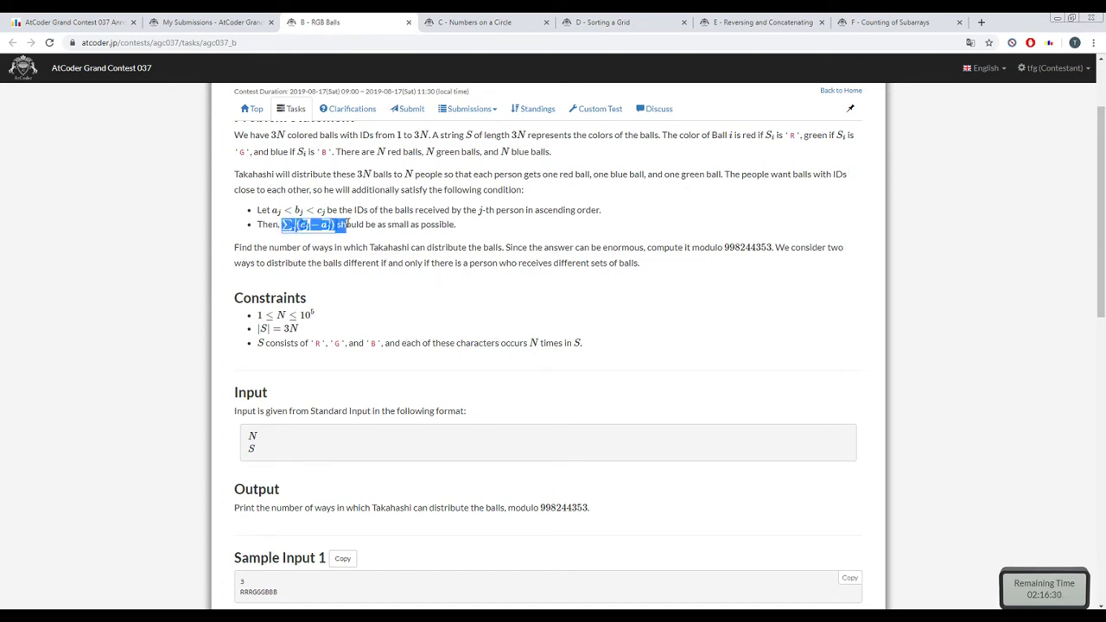
click(348, 227)
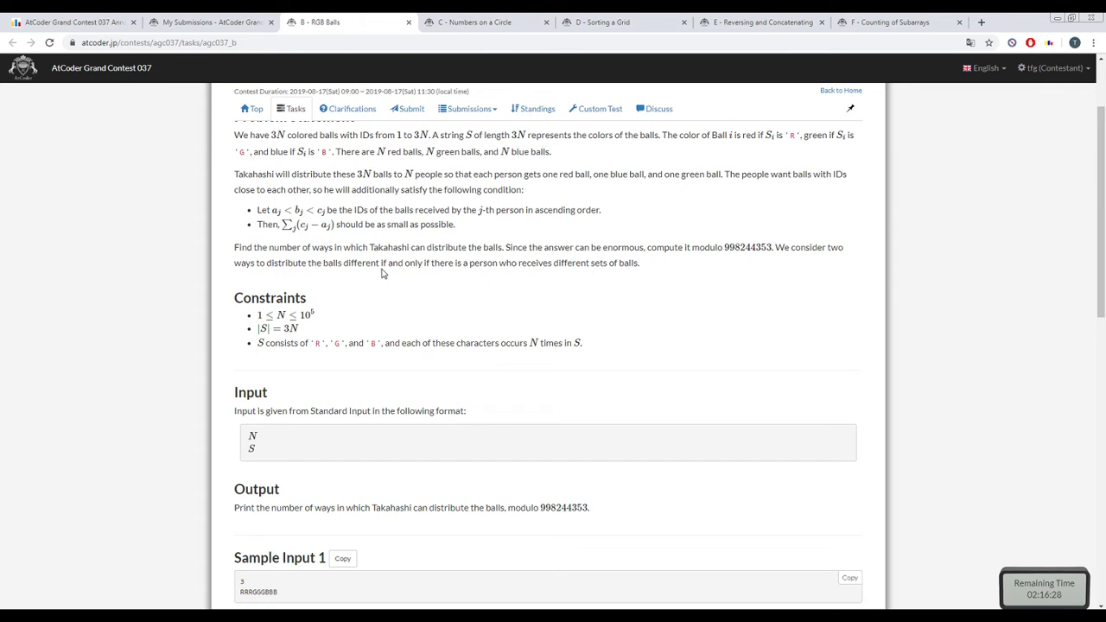
- Study Sample 1, relating the string RRRGGGBBB to the first person's balls and the sample output
scroll(383, 273, down, 2)
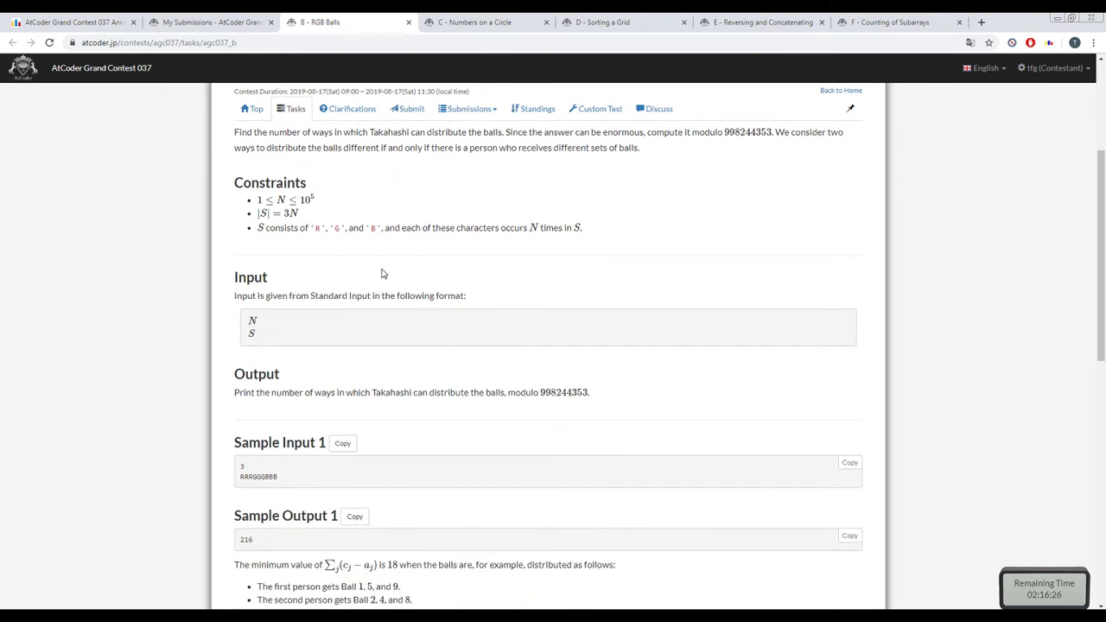
scroll(383, 273, down, 3)
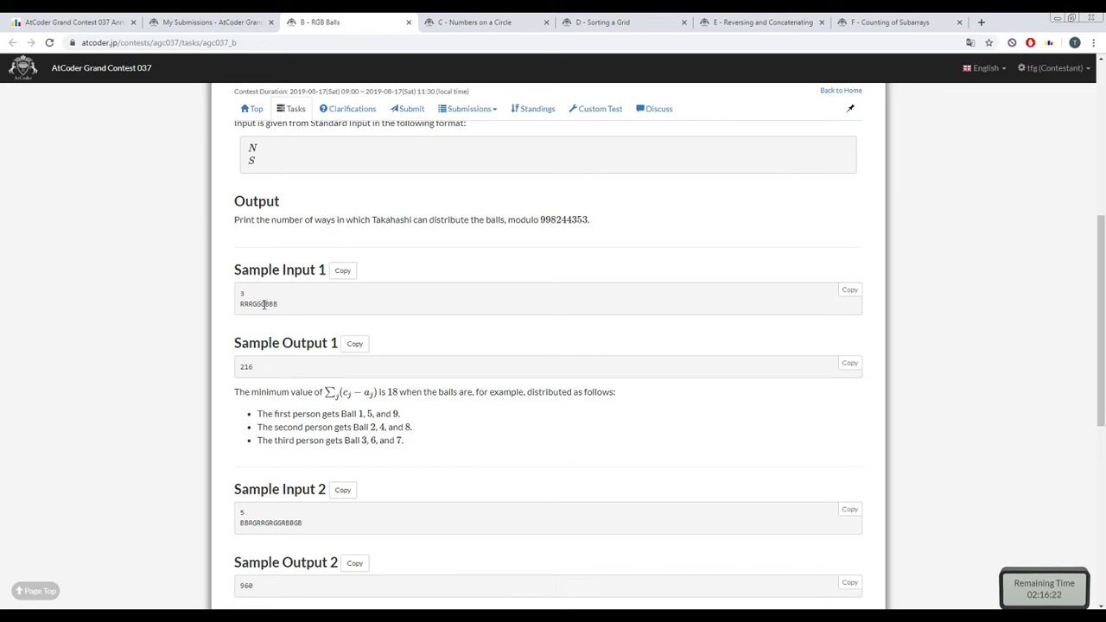
scroll(279, 311, down, 3)
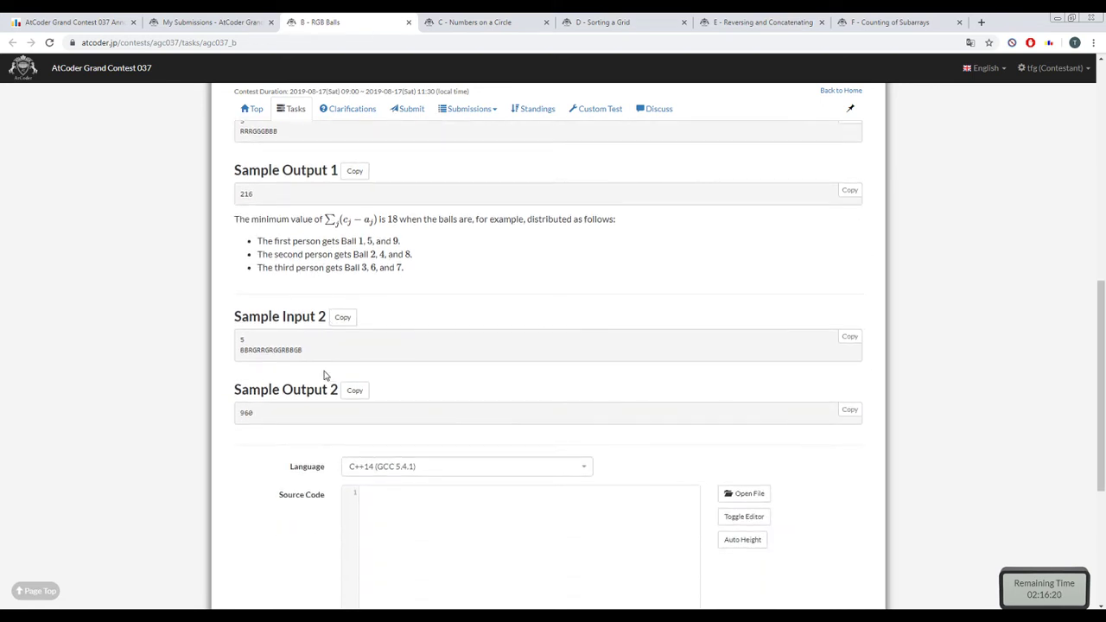
scroll(324, 370, up, 2)
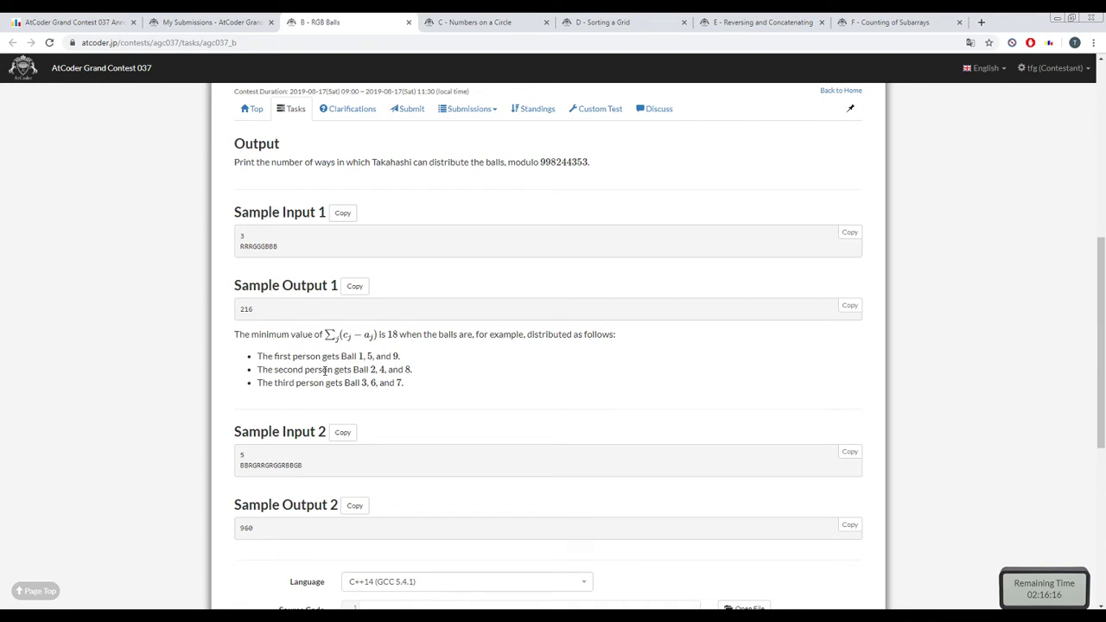
drag(358, 356, 257, 356)
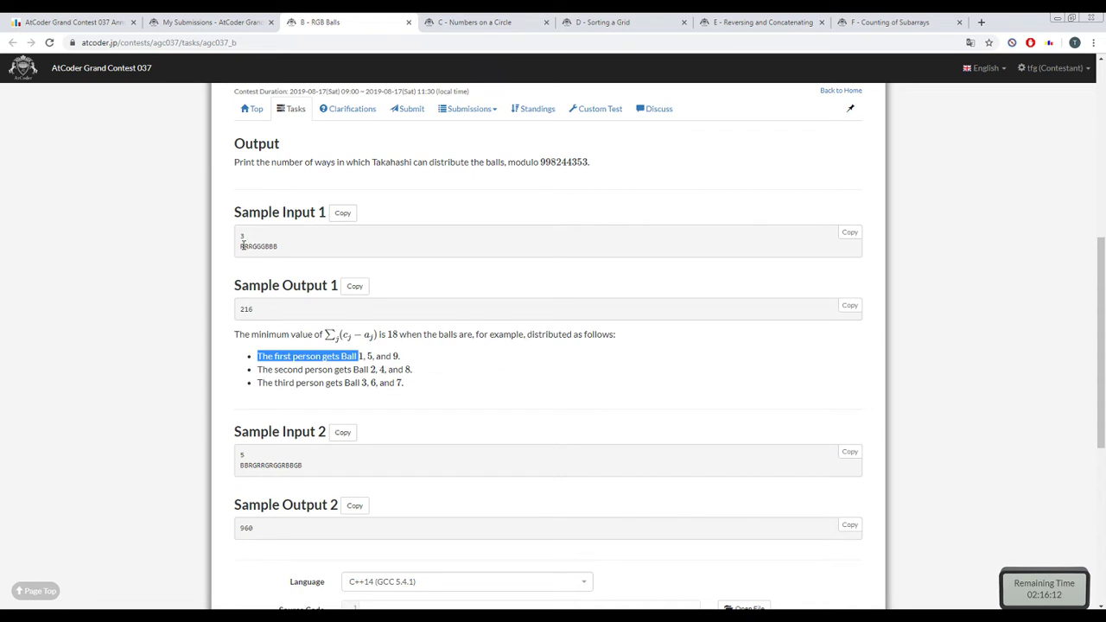
mouse_move(252, 248)
mouse_down()
mouse_move(241, 247)
mouse_move(271, 246)
mouse_move(264, 261)
mouse_up()
click(279, 258)
drag(268, 315, 241, 309)
click(242, 309)
double_click(256, 313)
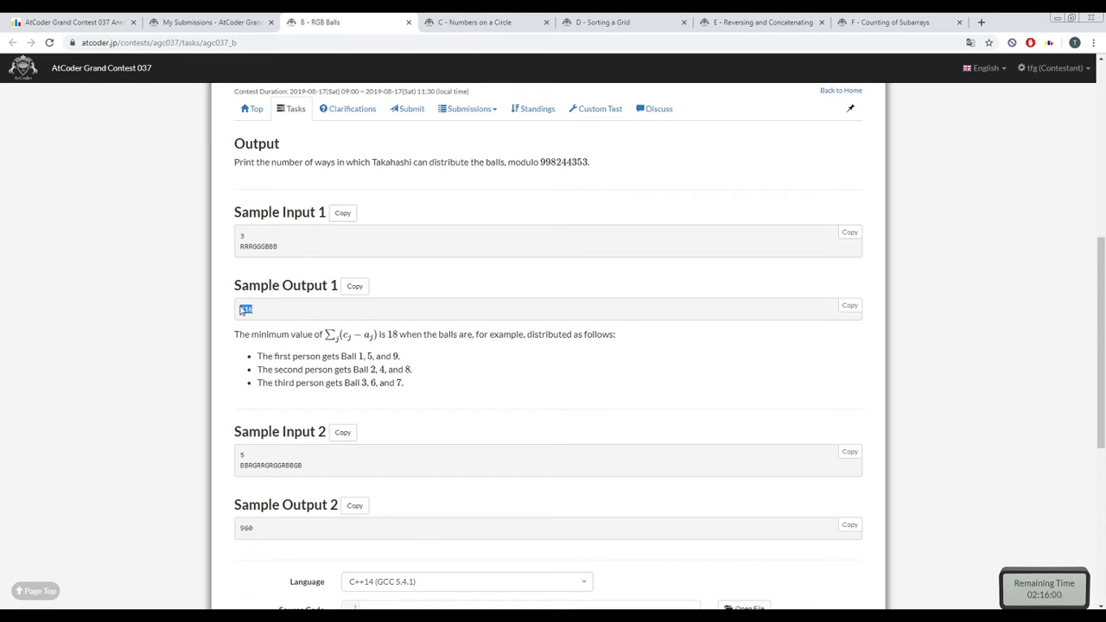
click(263, 321)
- Re-examine the ordering a_j < b_j < c_j and the individual terms of c_j − a_j in the two conditions
scroll(296, 349, up, 5)
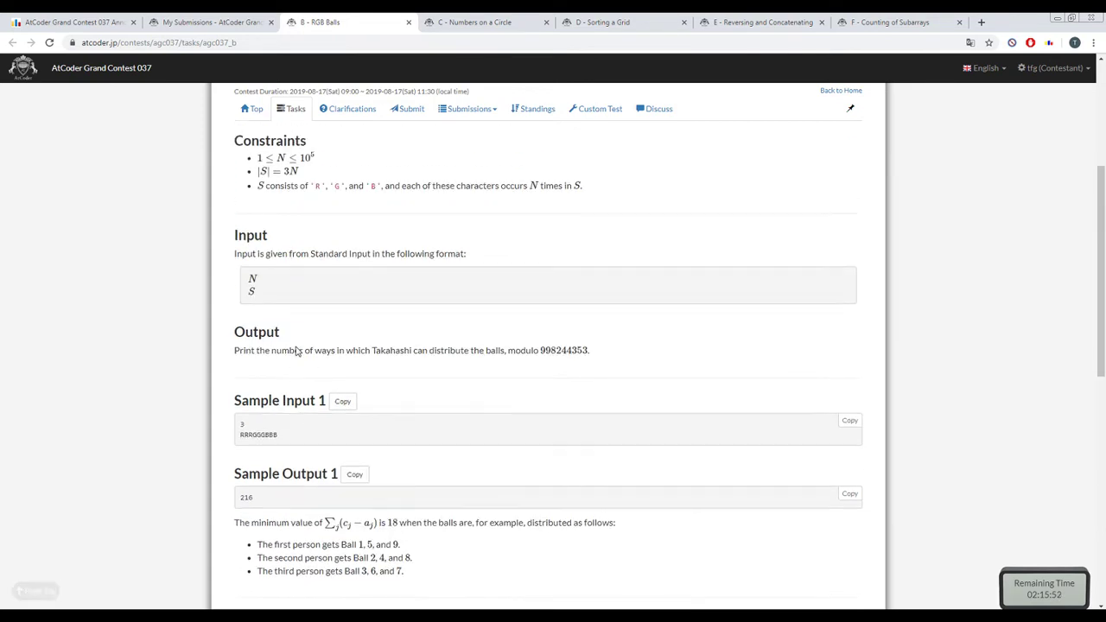
scroll(297, 345, down, 2)
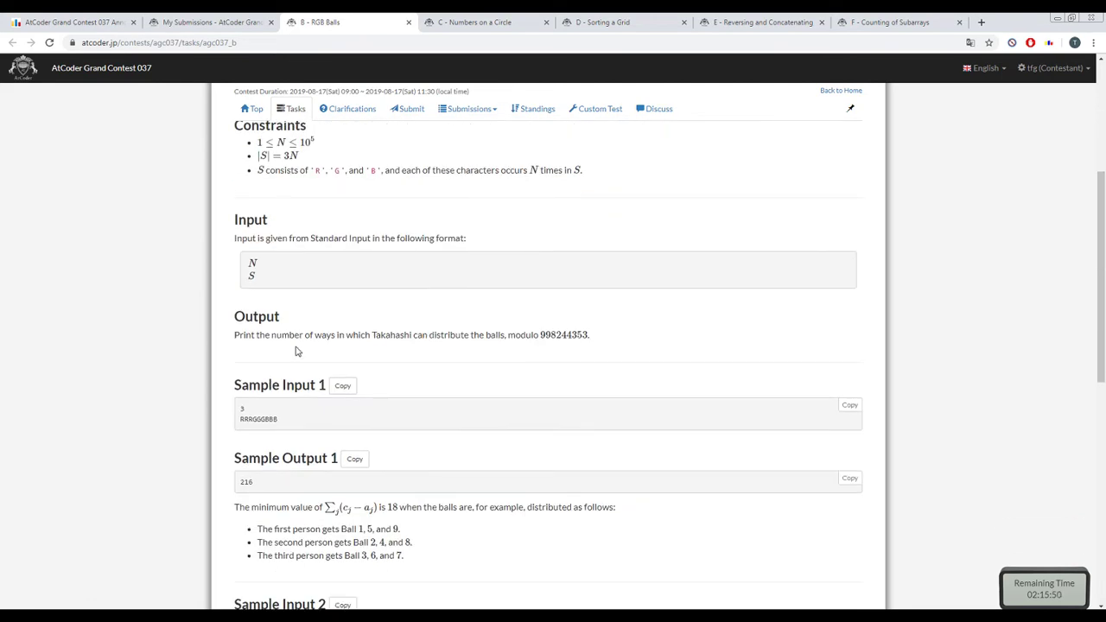
scroll(297, 351, up, 1)
scroll(296, 351, up, 2)
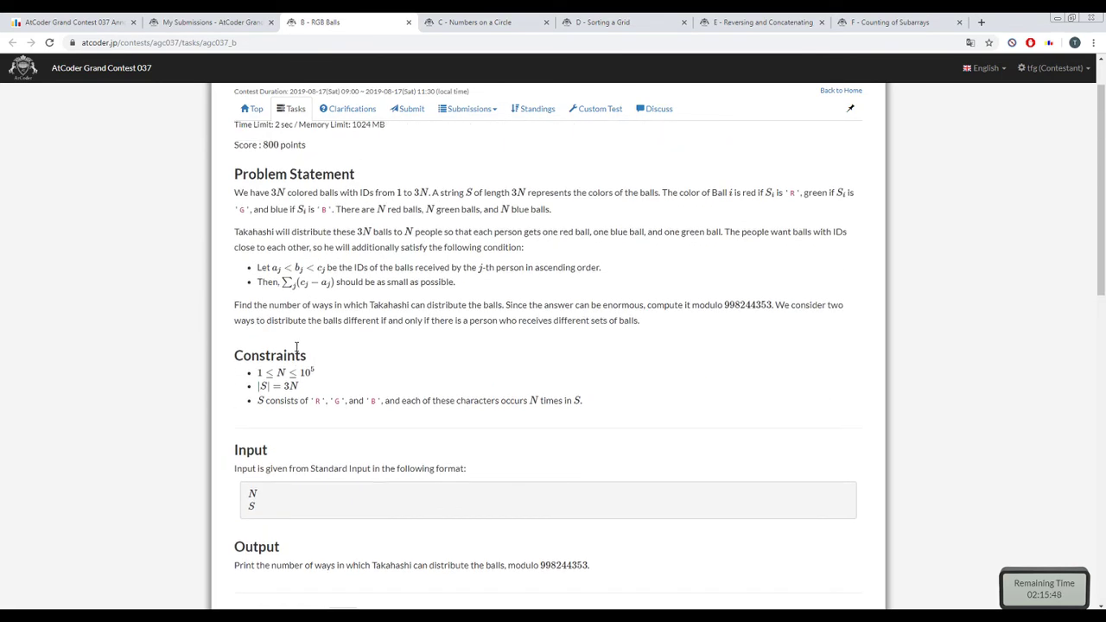
drag(325, 270, 275, 270)
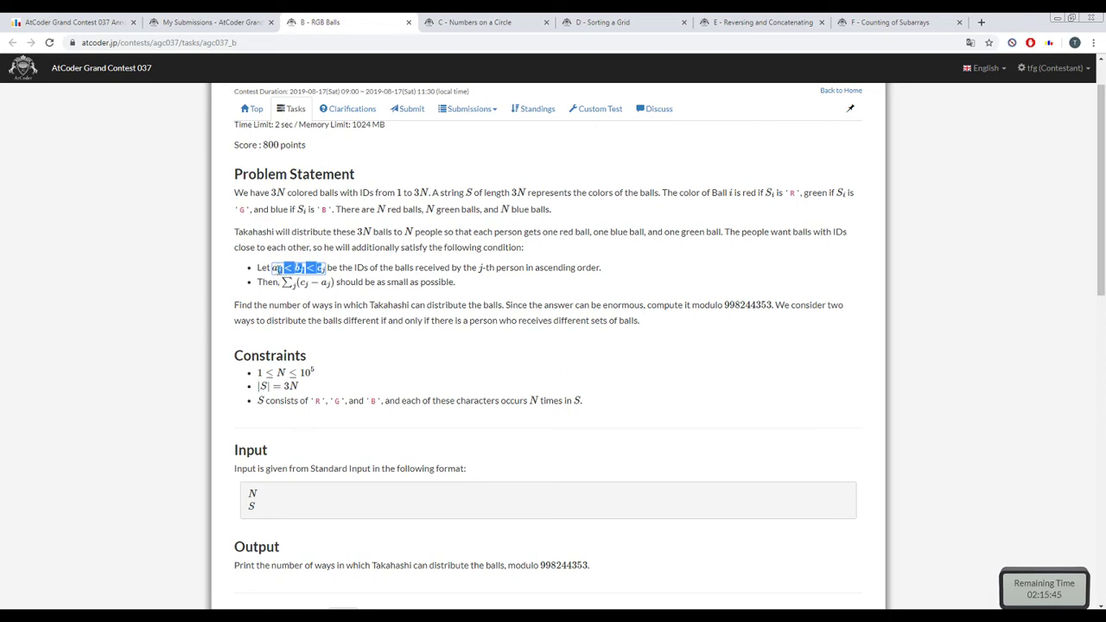
double_click(304, 282)
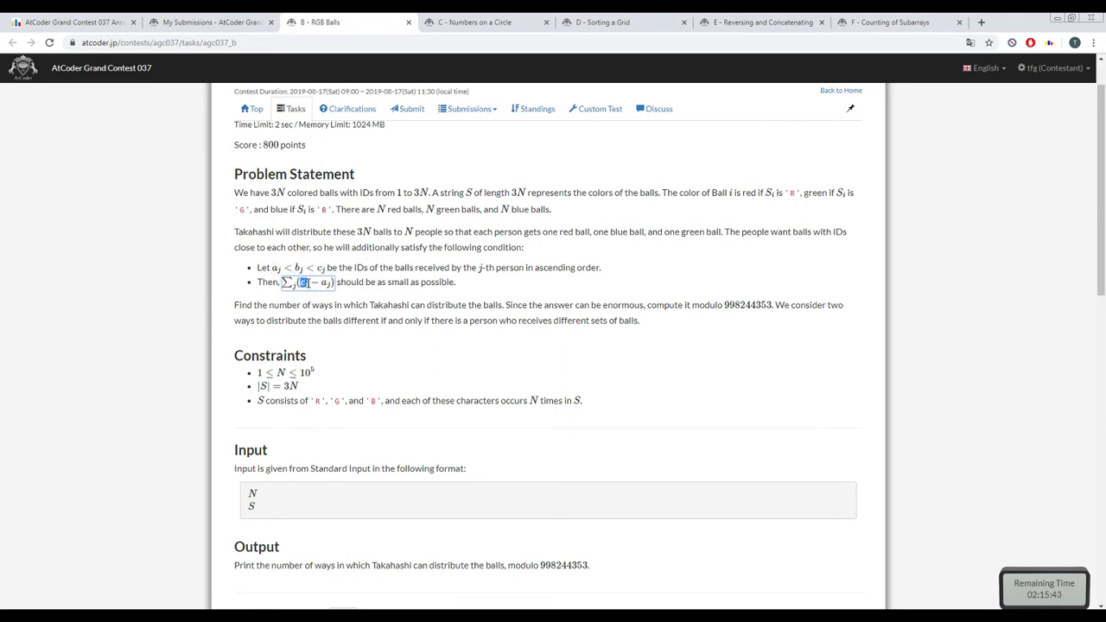
double_click(325, 283)
double_click(303, 283)
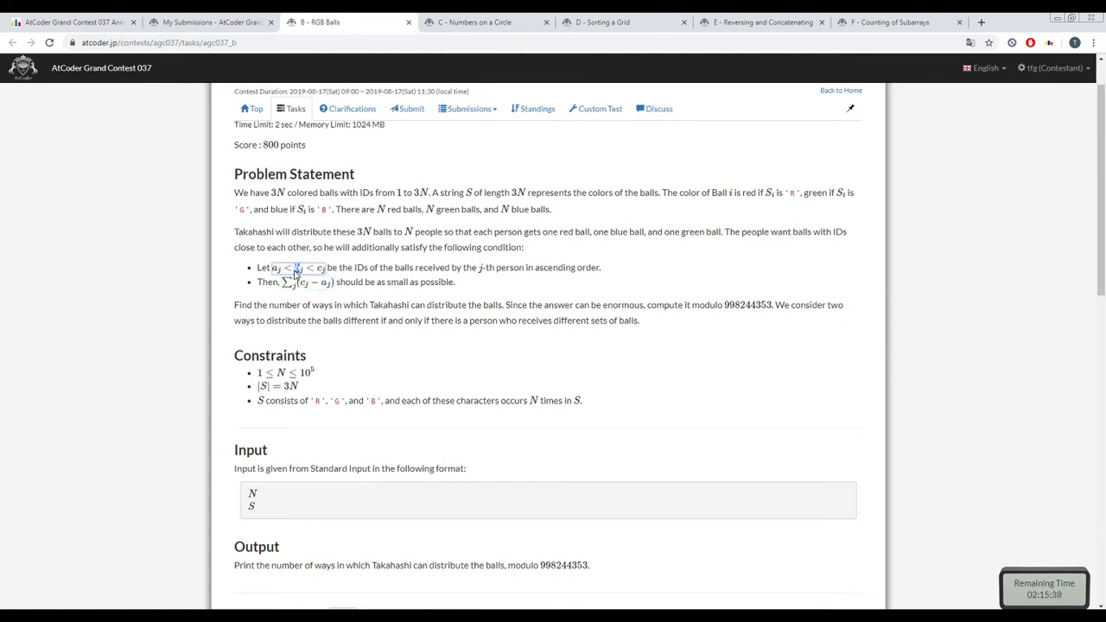
double_click(275, 270)
click(301, 282)
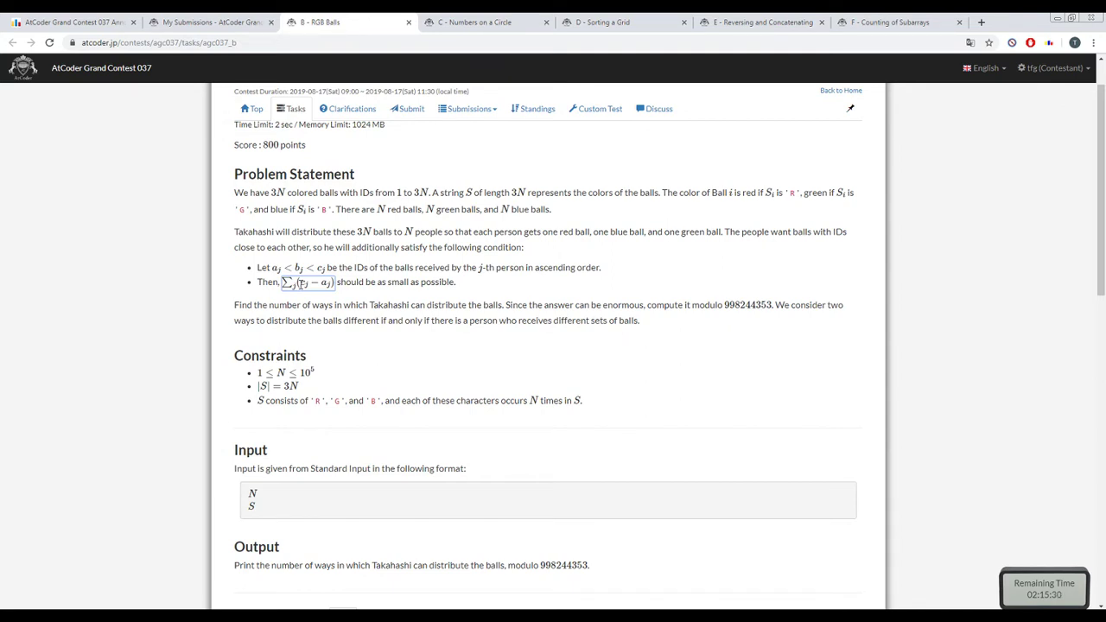
- Check the third person's balls in the Sample 1 explanation against its input string and look over Sample 2
scroll(301, 283, down, 4)
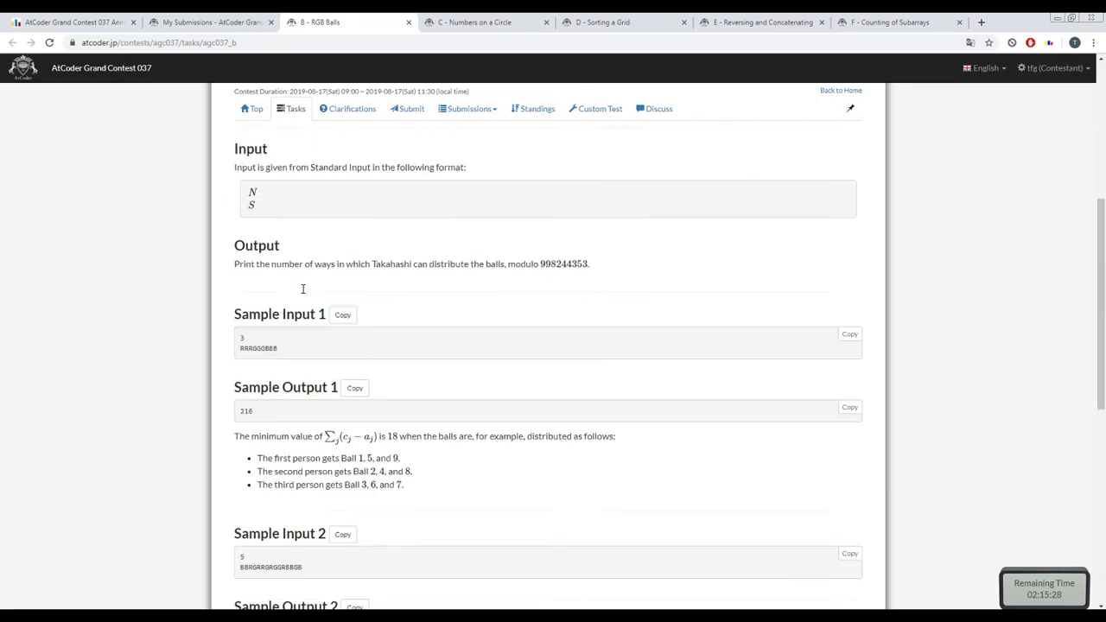
scroll(303, 293, down, 2)
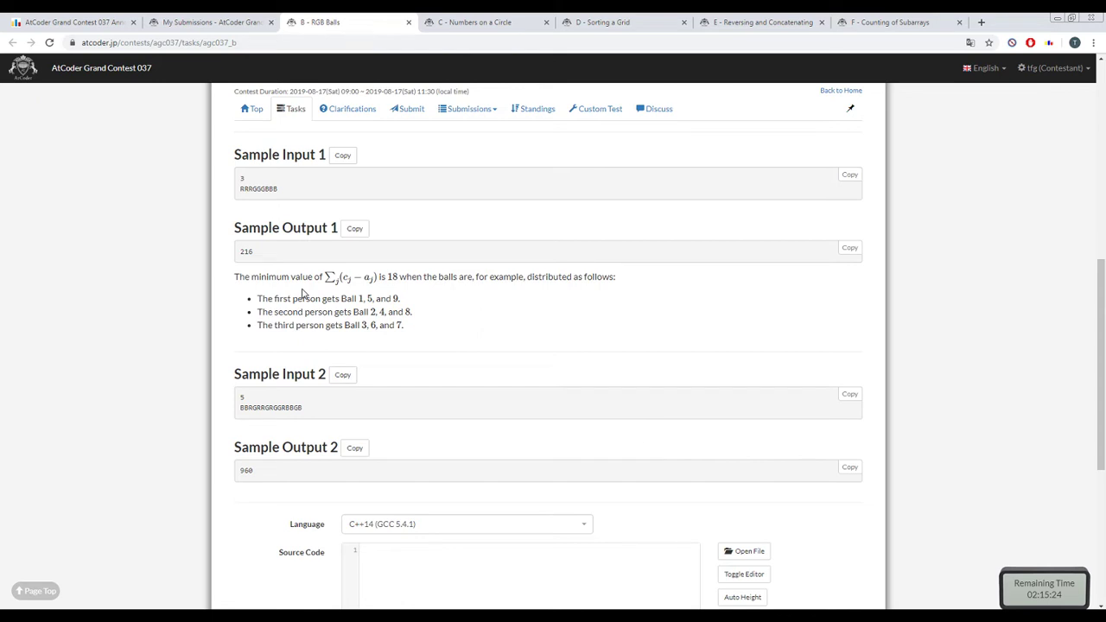
scroll(303, 294, up, 2)
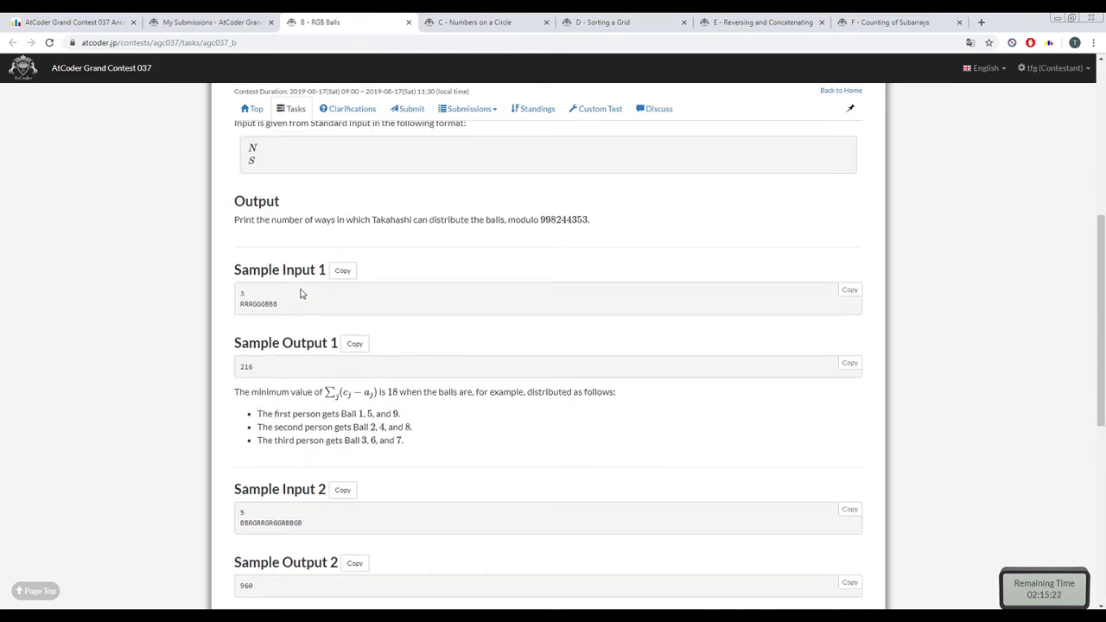
double_click(284, 296)
scroll(366, 403, down, 1)
double_click(364, 382)
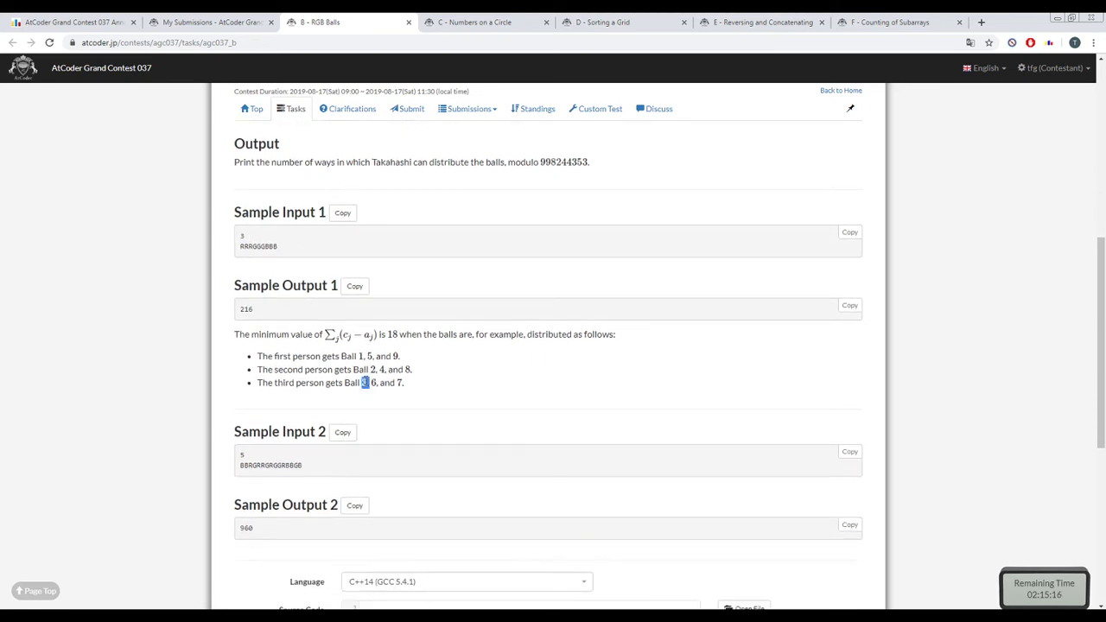
double_click(292, 247)
scroll(304, 341, down, 2)
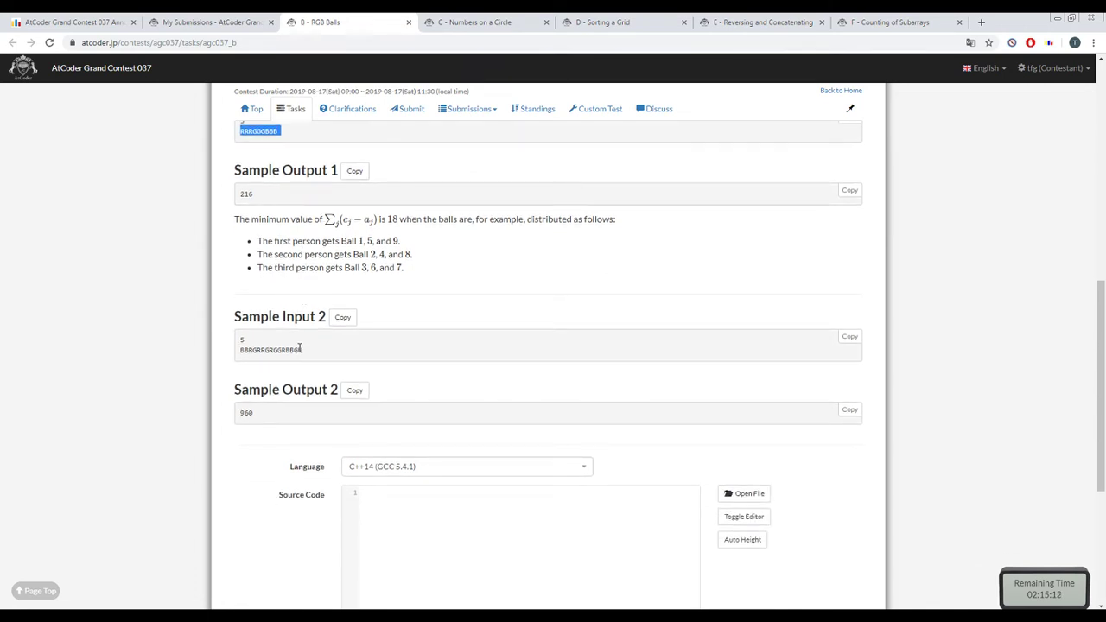
scroll(293, 349, up, 2)
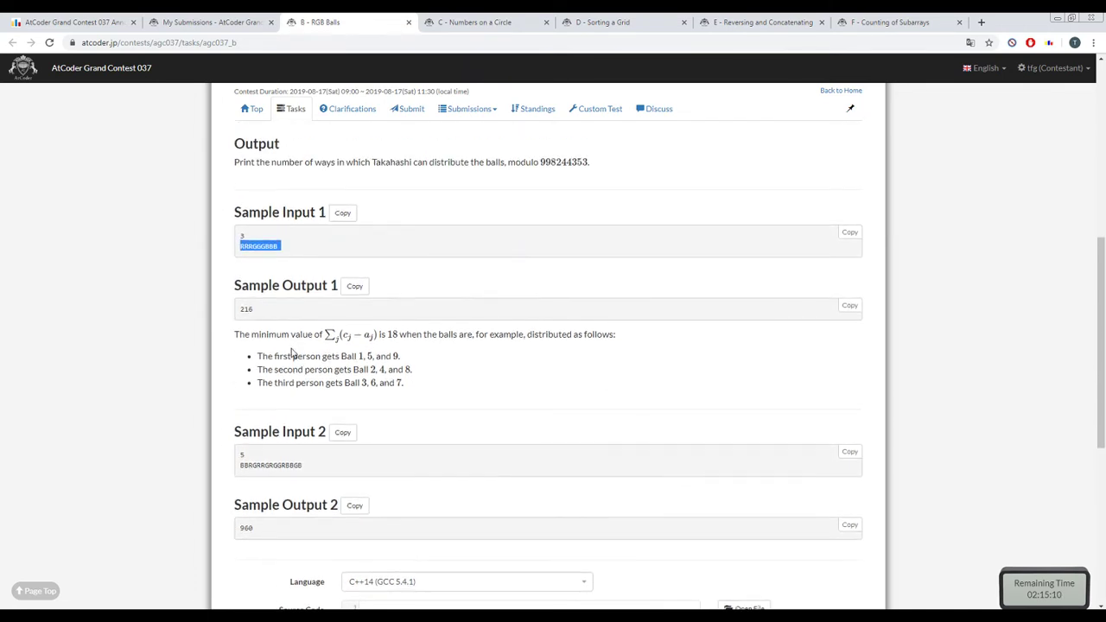
- Check the upper limit on N in the Constraints section of the RGB Balls statement
scroll(290, 350, up, 8)
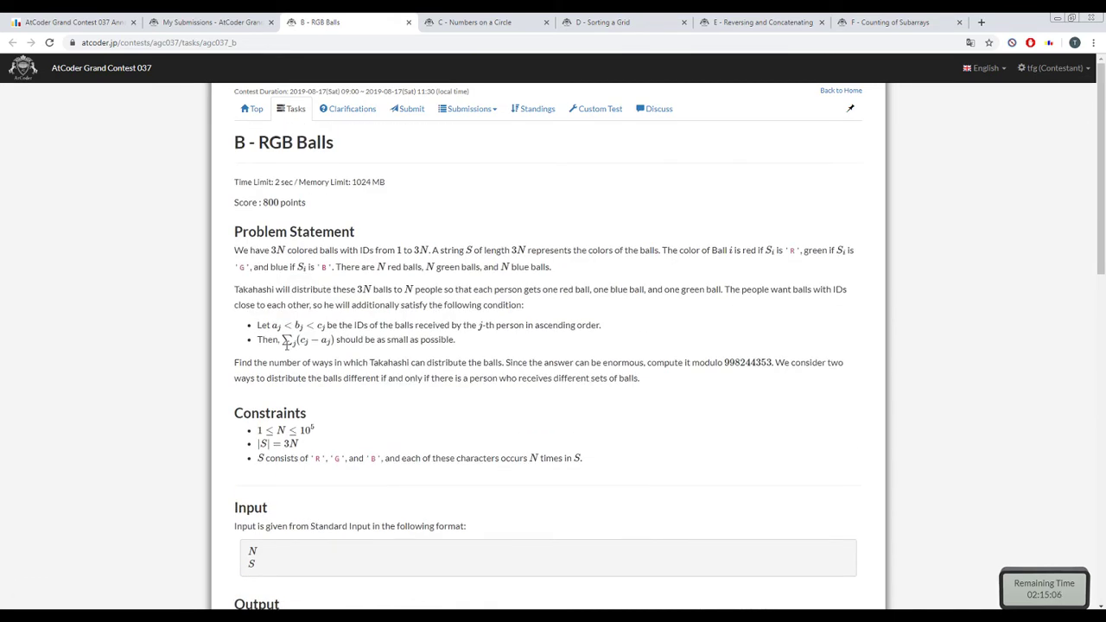
scroll(286, 344, down, 2)
double_click(304, 315)
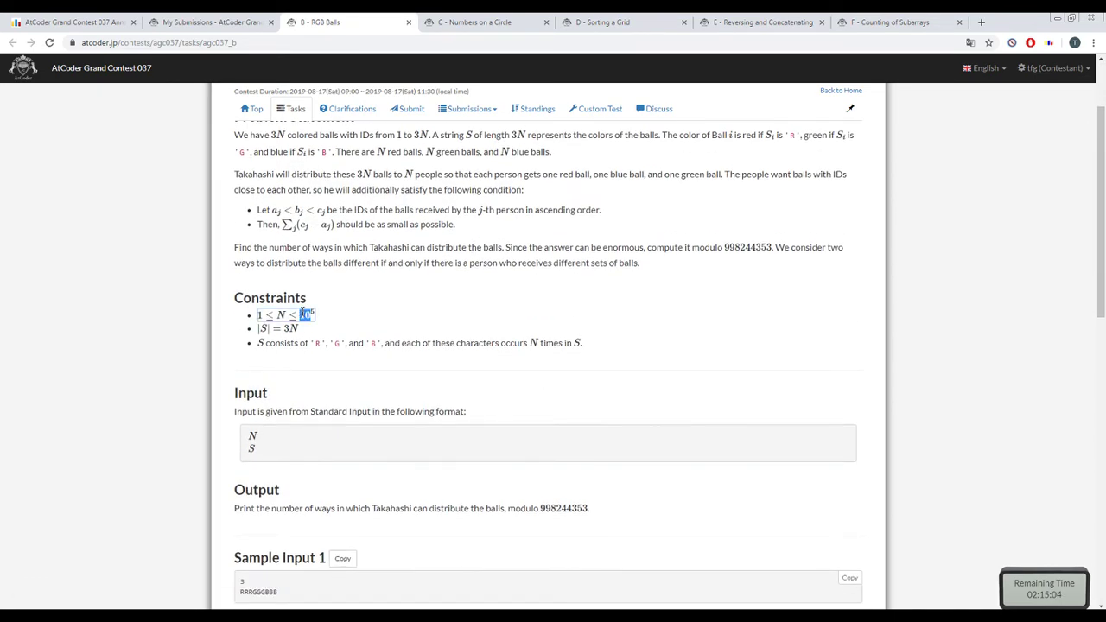
click(345, 357)
scroll(344, 357, down, 3)
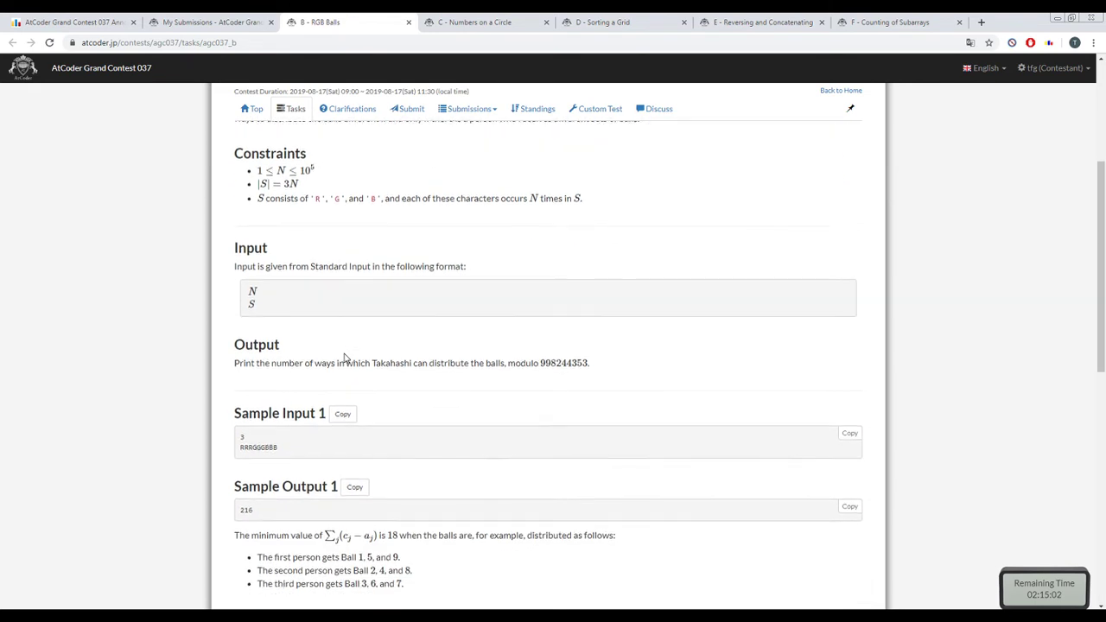
right_click(343, 358)
click(332, 347)
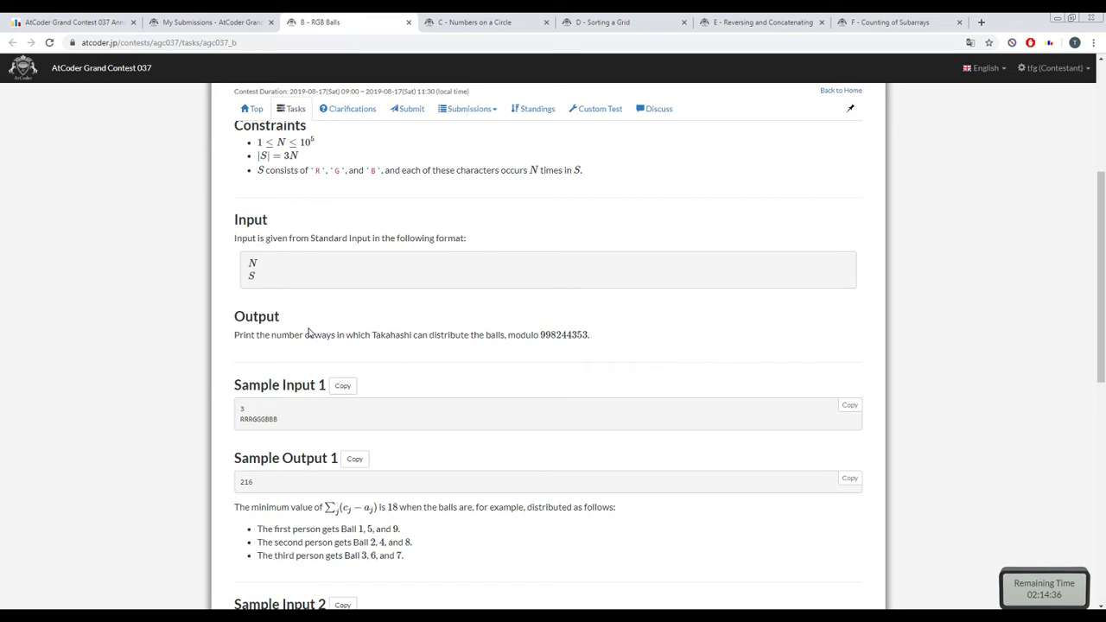
right_click(308, 332)
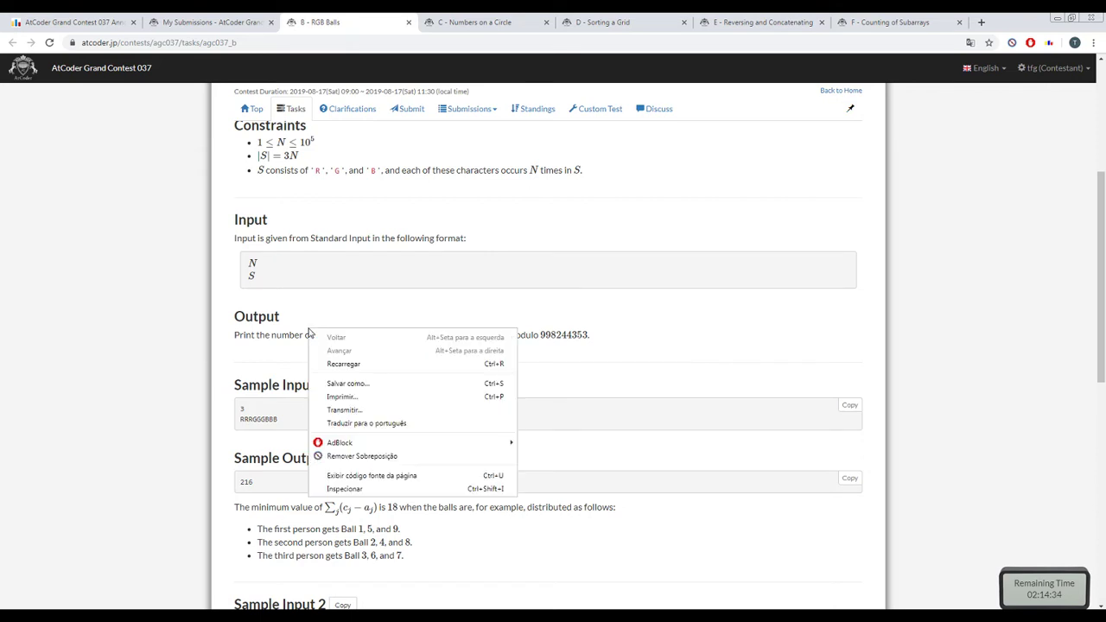
key(Escape)
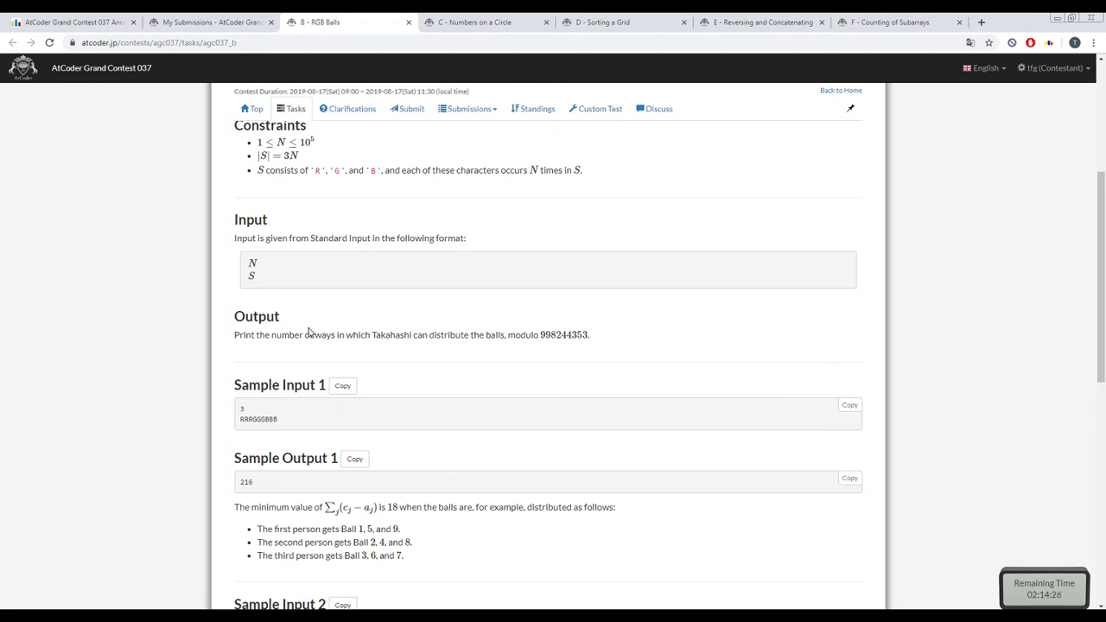
right_click(307, 333)
key(Escape)
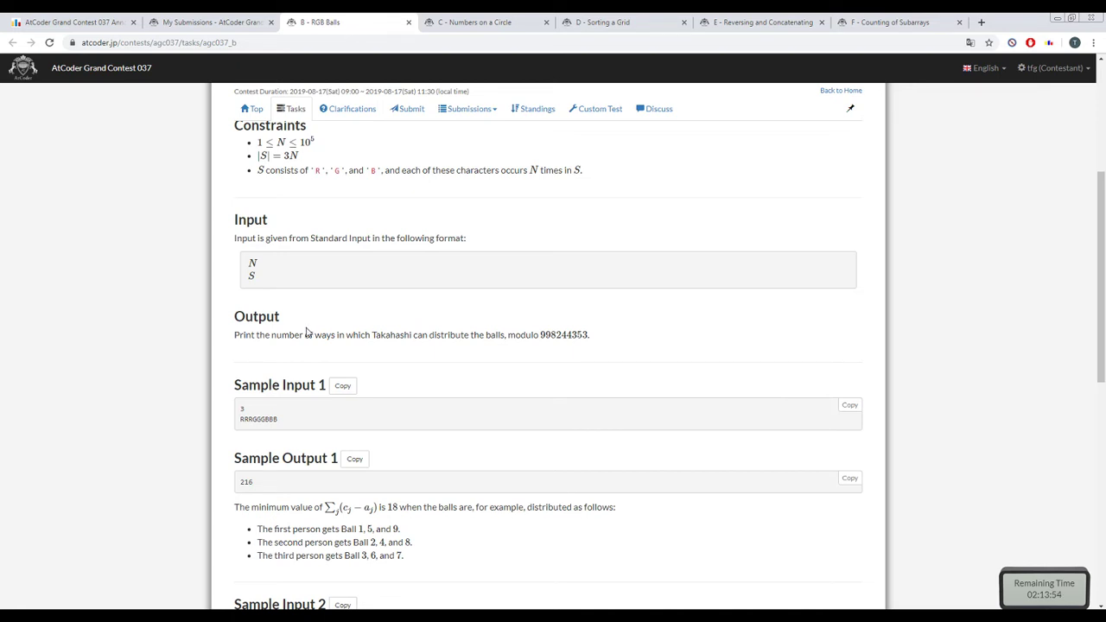
right_click(306, 332)
click(337, 532)
- Inspect the color groups in the Sample Input 1 string RRRGGGBBB
drag(264, 420, 247, 421)
click(270, 429)
double_click(278, 420)
click(271, 420)
- Reread the condition that the sum of c_j − a_j should be as small as possible
scroll(277, 417, up, 3)
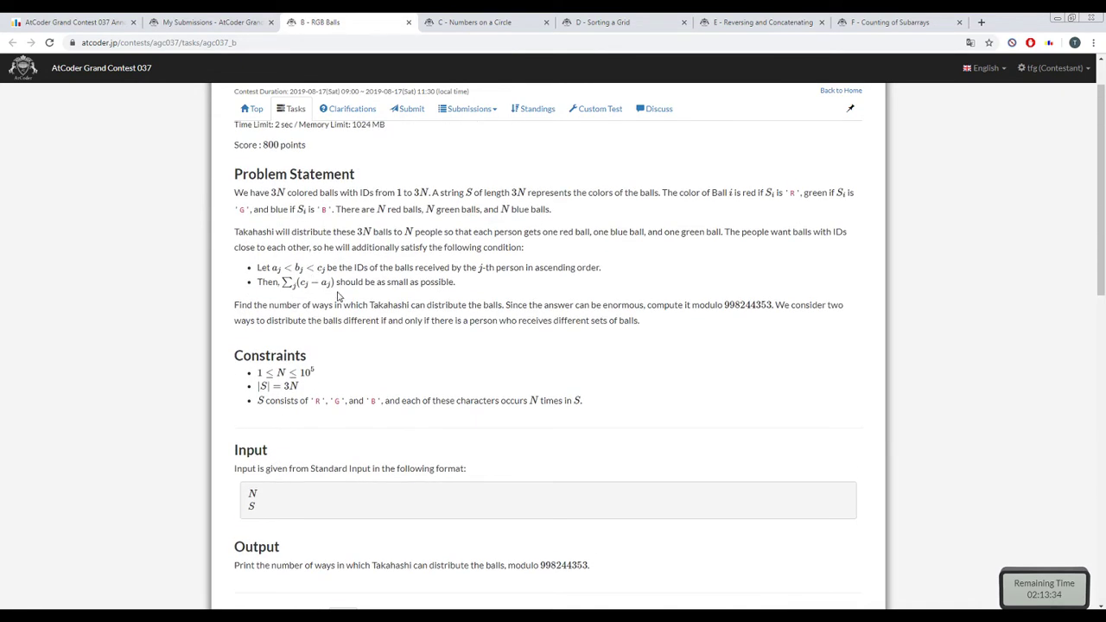
drag(336, 283, 455, 282)
scroll(372, 391, down, 1)
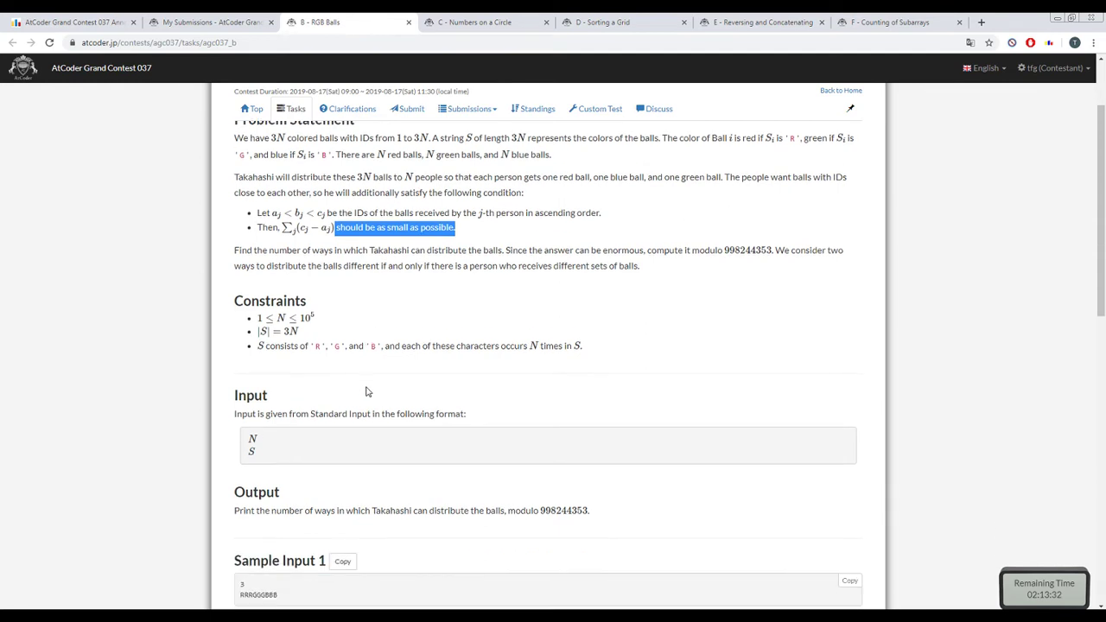
- Inspect the Sample Input 1 string RRRGGGBBB and compare it with Sample Output 1 and Sample 2
scroll(367, 391, down, 2)
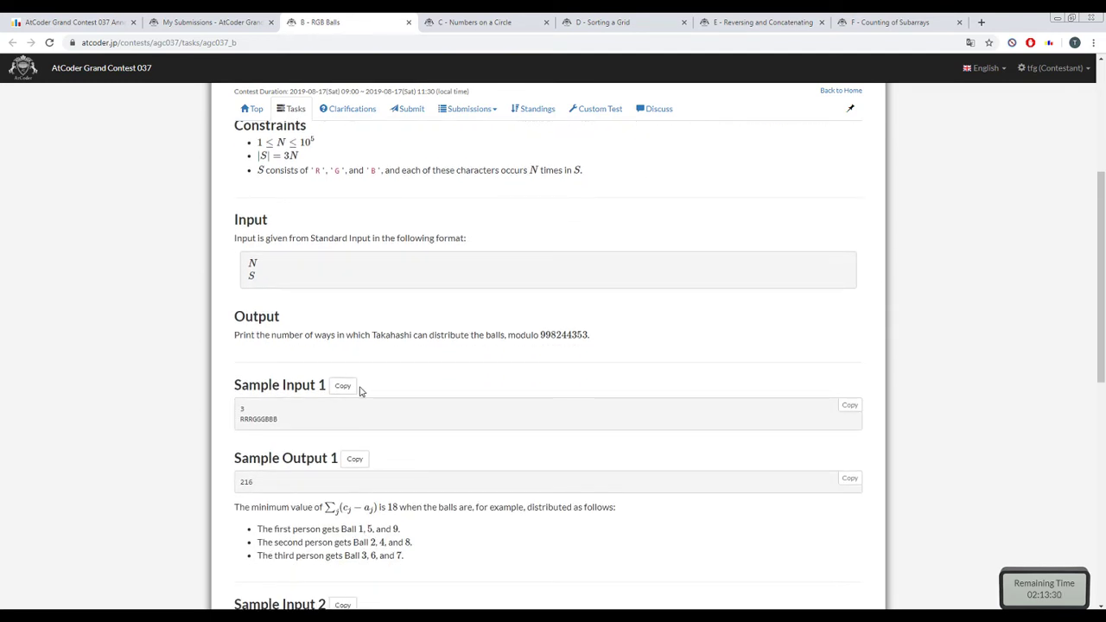
double_click(291, 420)
click(291, 421)
drag(290, 421, 290, 421)
double_click(290, 421)
click(289, 421)
double_click(287, 421)
double_click(282, 420)
double_click(282, 420)
scroll(281, 419, down, 3)
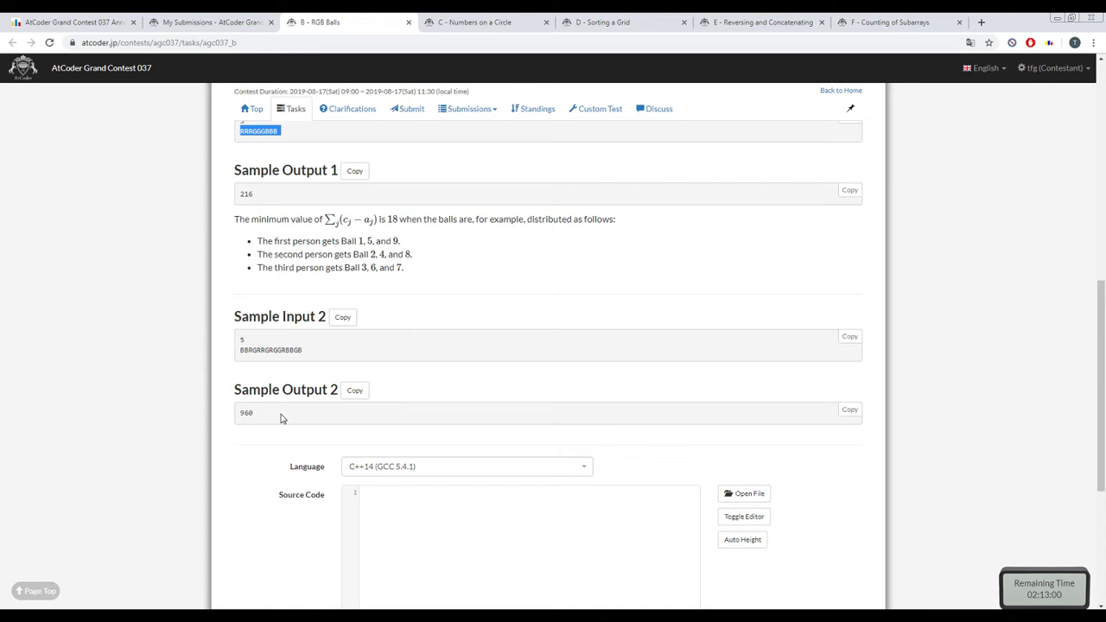
scroll(281, 419, up, 1)
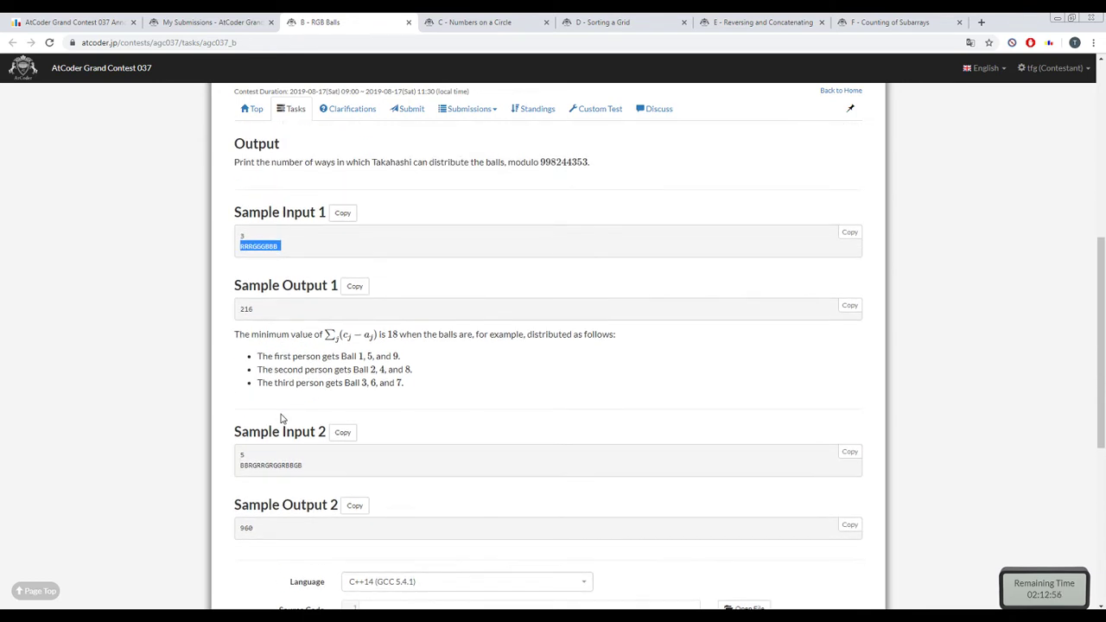
scroll(281, 419, up, 1)
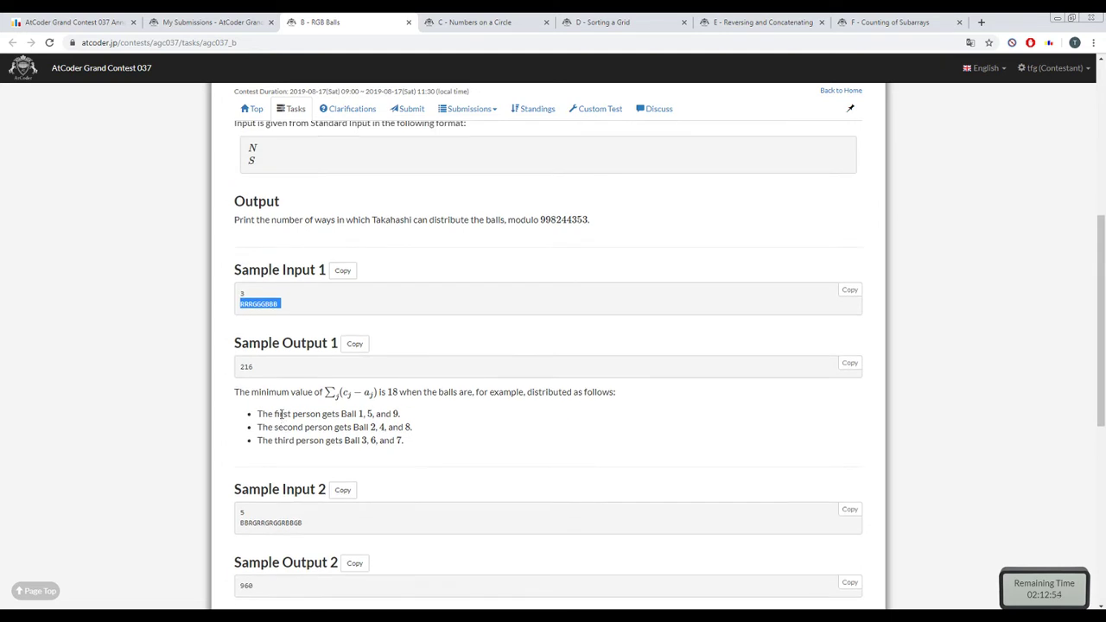
right_click(281, 415)
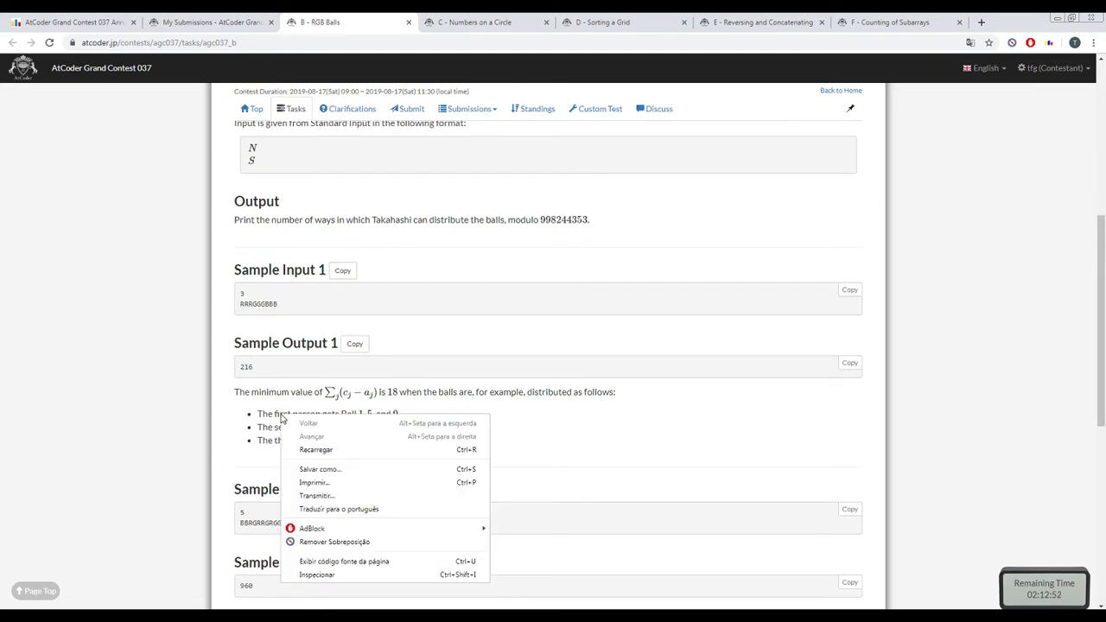
click(266, 410)
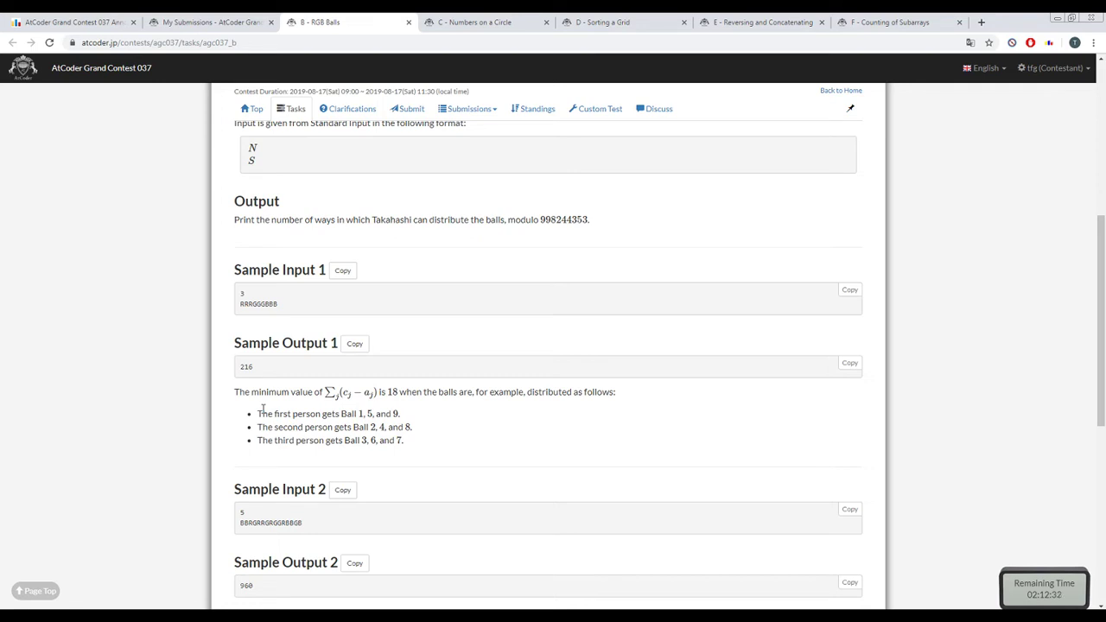
right_click(272, 493)
click(271, 494)
triple_click(269, 492)
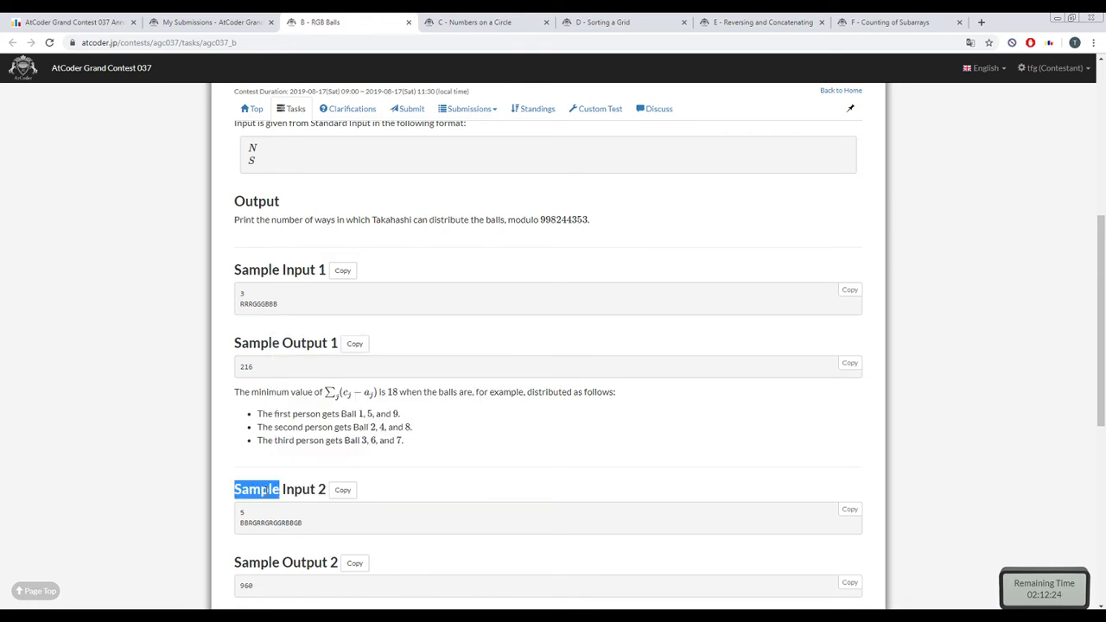
right_click(265, 490)
triple_click(265, 490)
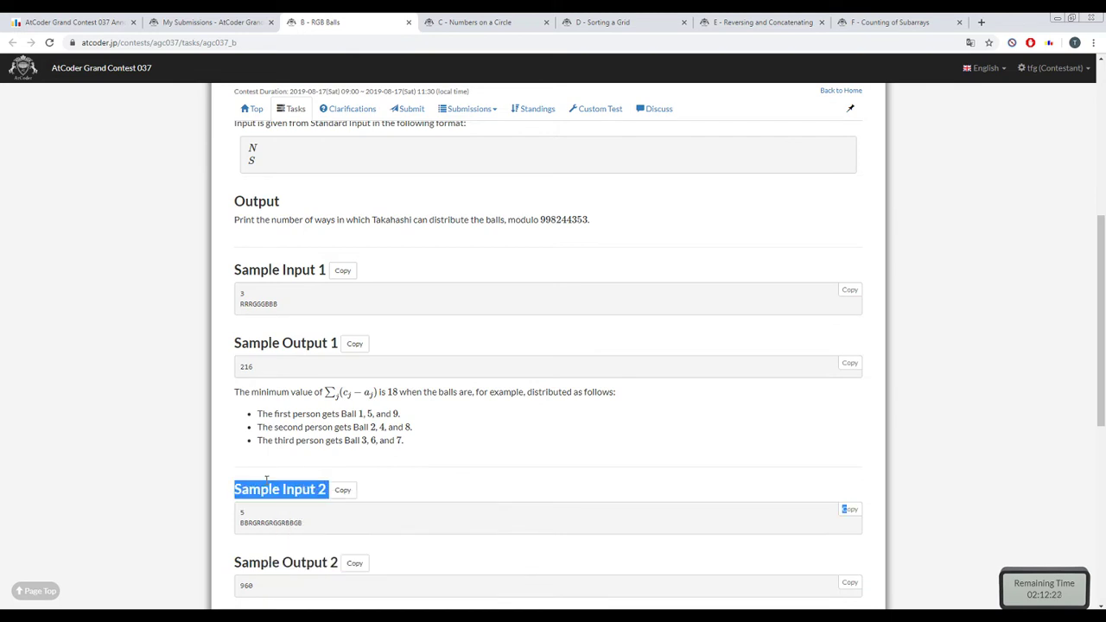
- Reread the line on the third person's balls in the Sample 1 explanation
click(271, 457)
drag(270, 438, 359, 440)
drag(259, 440, 360, 441)
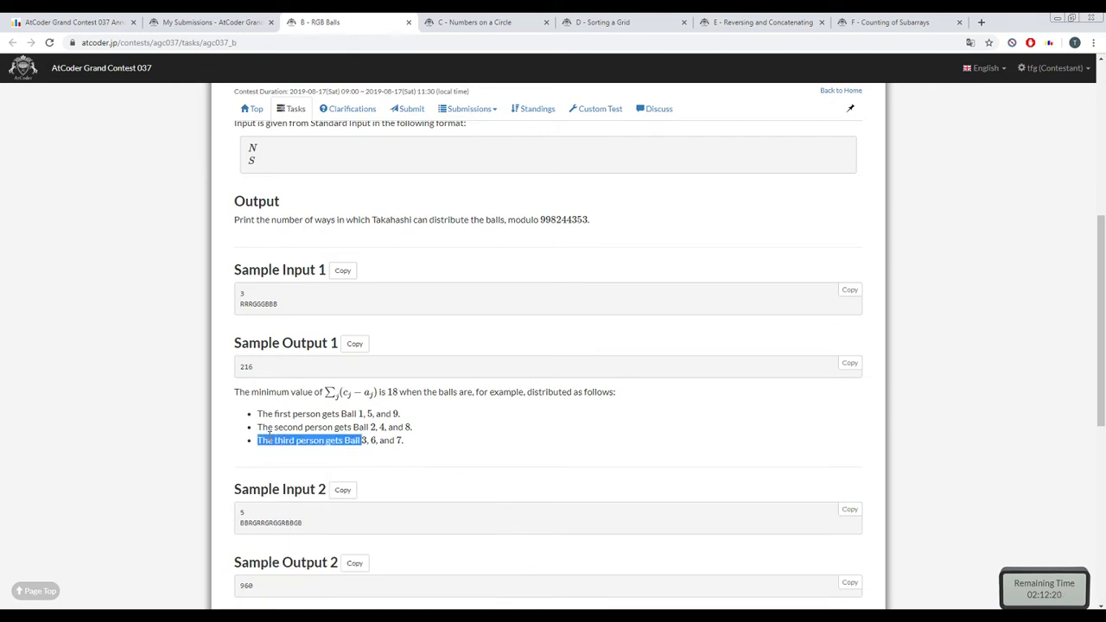
drag(260, 439, 359, 441)
drag(259, 440, 359, 441)
right_click(269, 430)
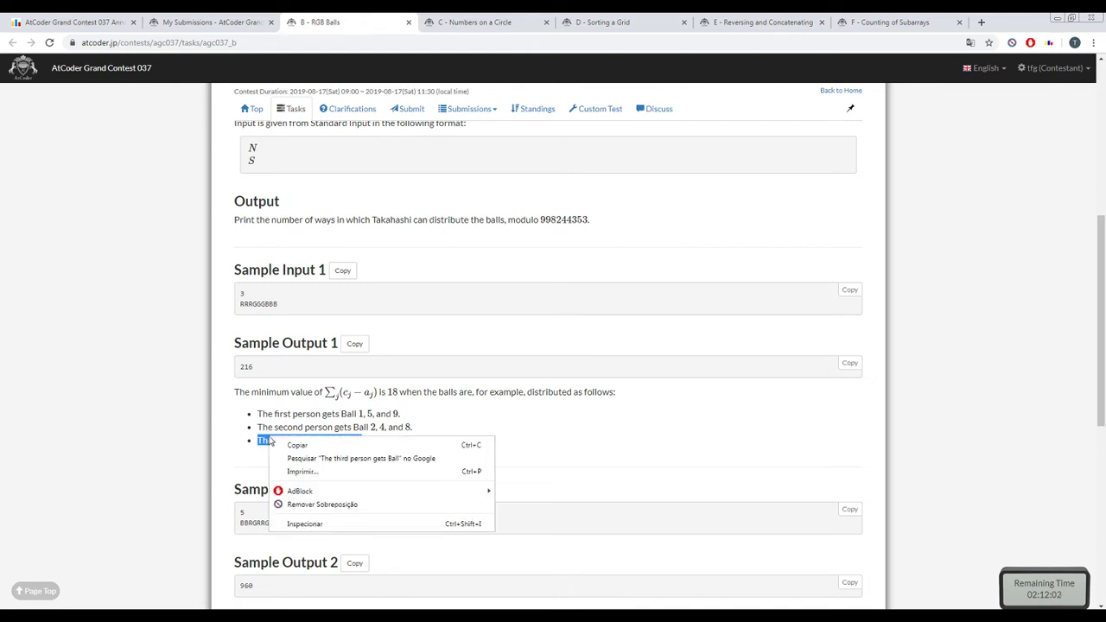
key(Escape)
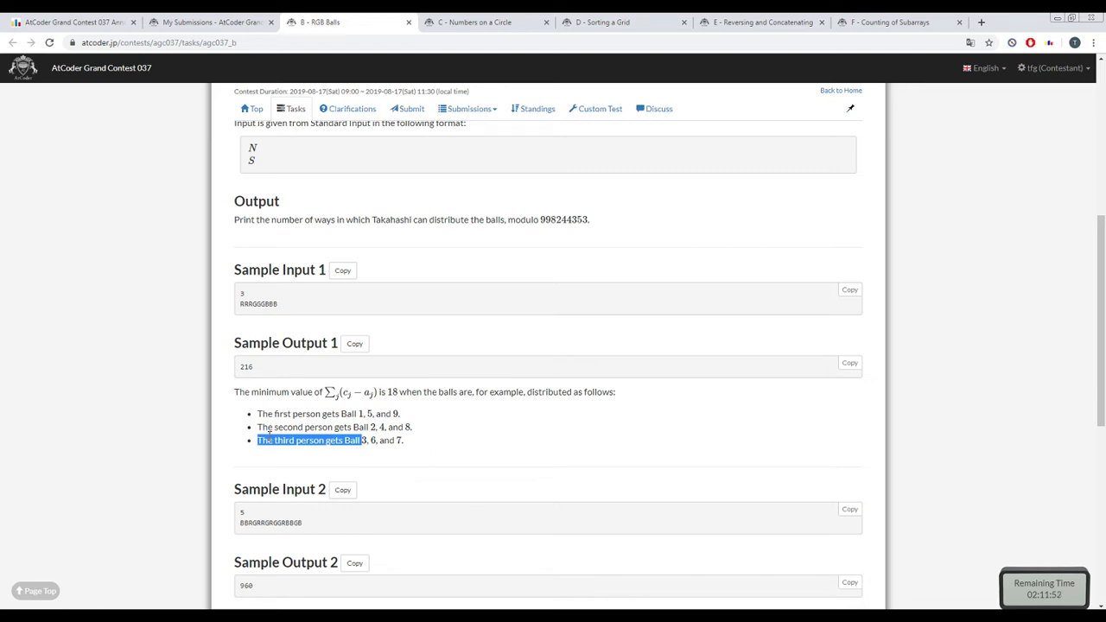
right_click(269, 435)
click(270, 436)
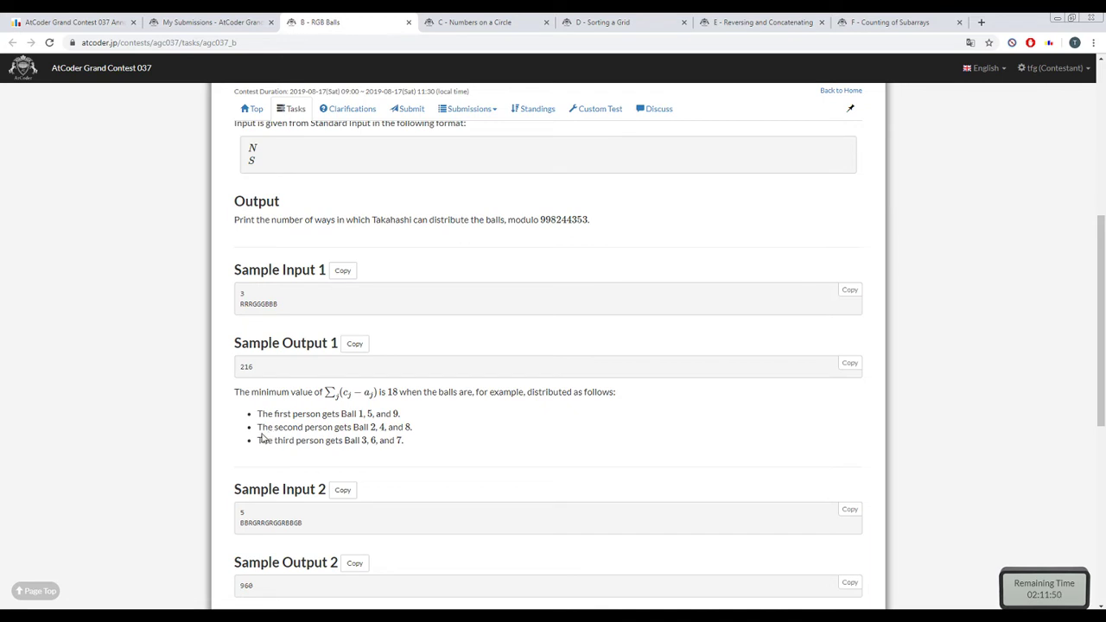
right_click(269, 436)
click(234, 409)
- Review the RGB Balls page from the problem statement down to the Sample 1 explanation
scroll(305, 517, up, 5)
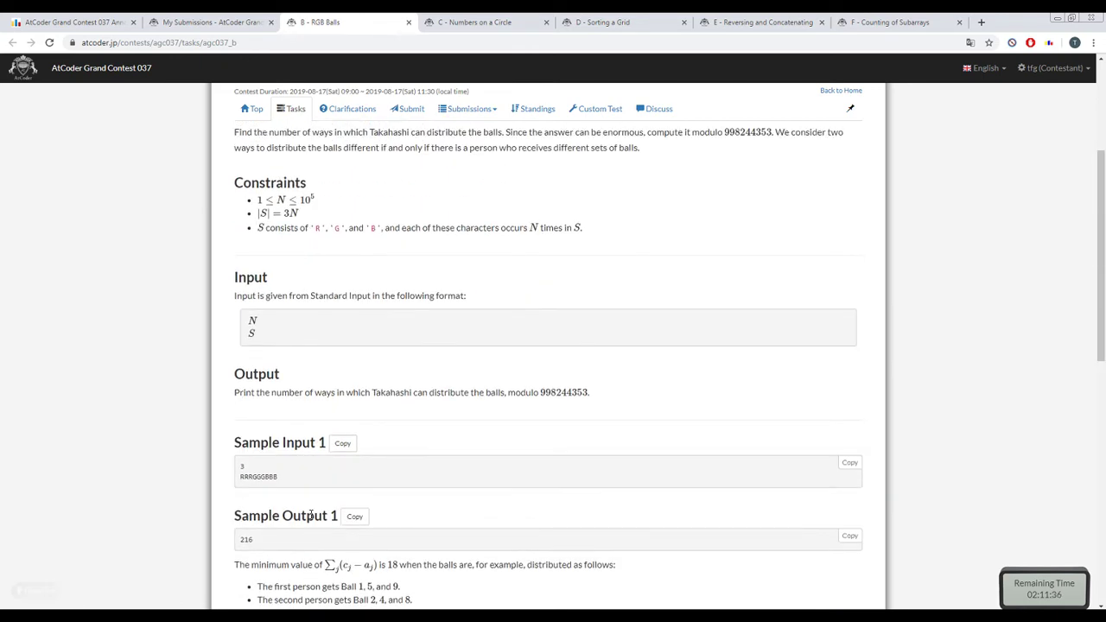
scroll(305, 517, down, 3)
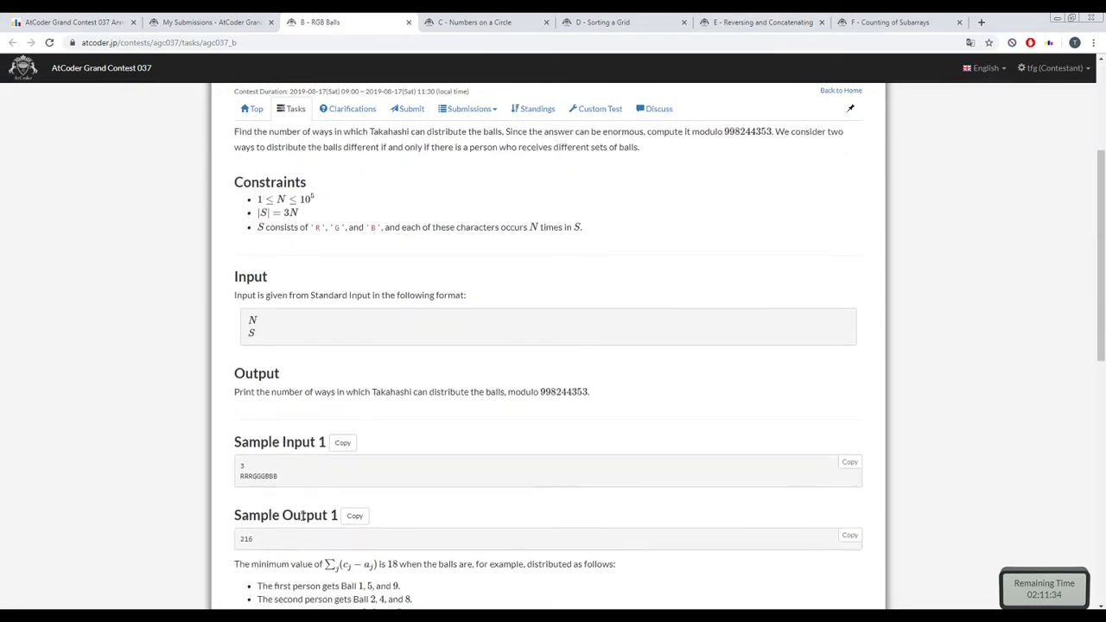
scroll(306, 517, down, 1)
right_click(299, 519)
click(274, 515)
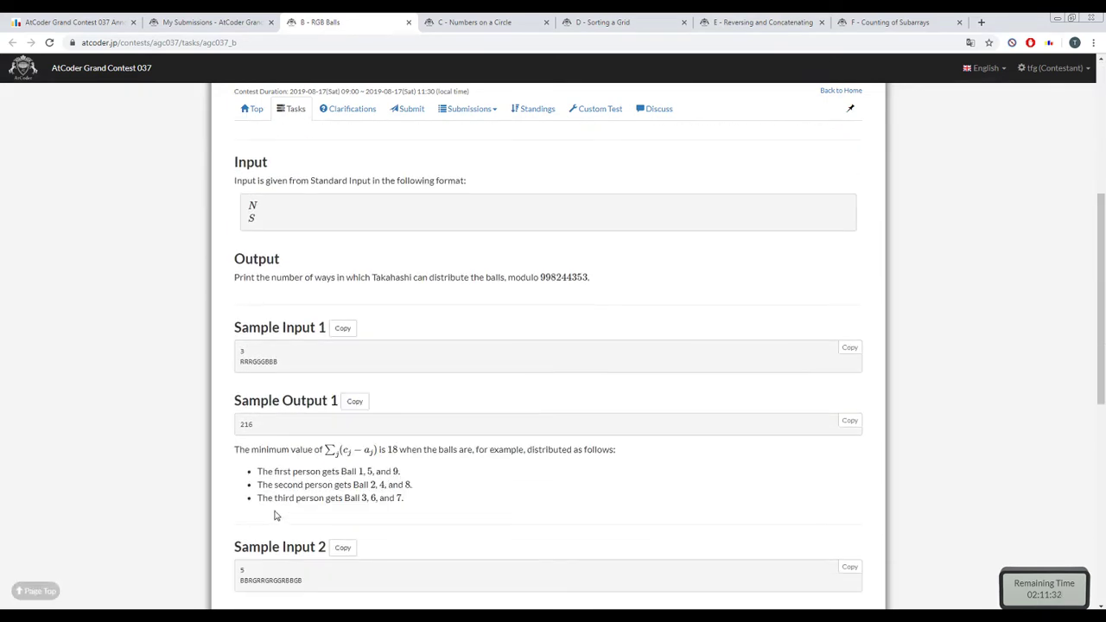
scroll(275, 516, up, 4)
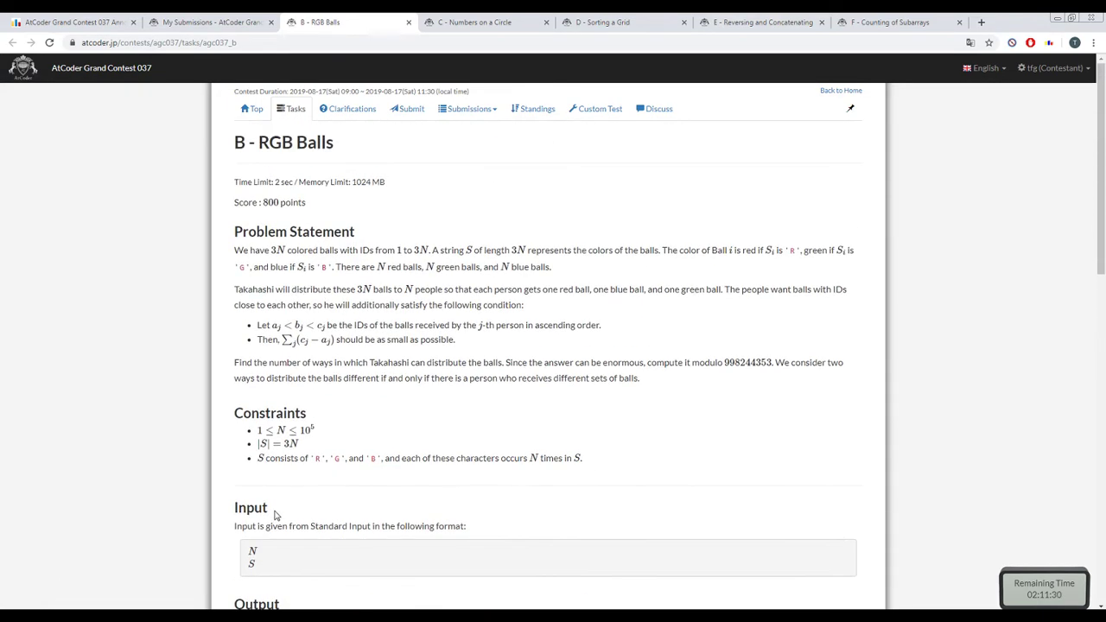
right_click(274, 516)
click(274, 513)
scroll(273, 513, down, 3)
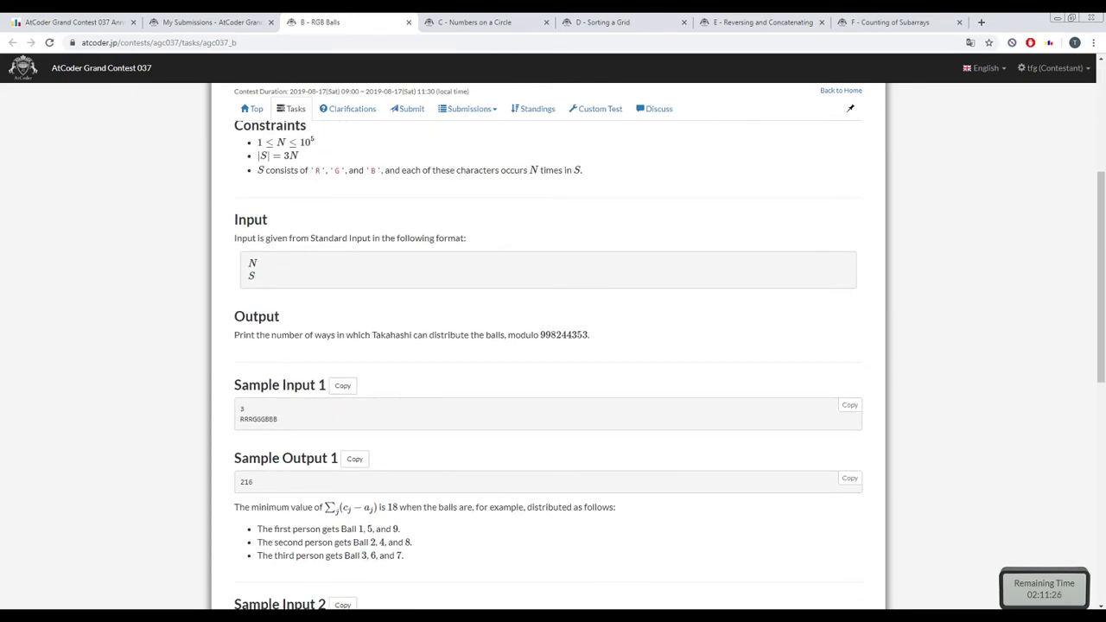
- Switch to Sublime Text, open b.cpp and add the comment // RRGGBB below the sync_with_stdio line in main
key(alt+Tab)
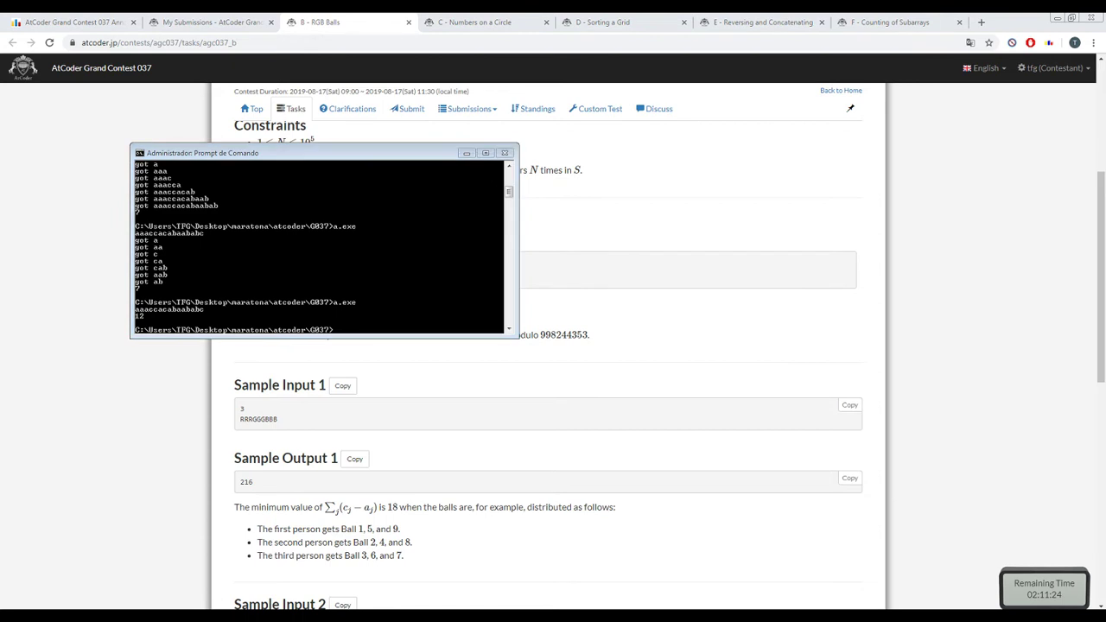
key(alt+Tab)
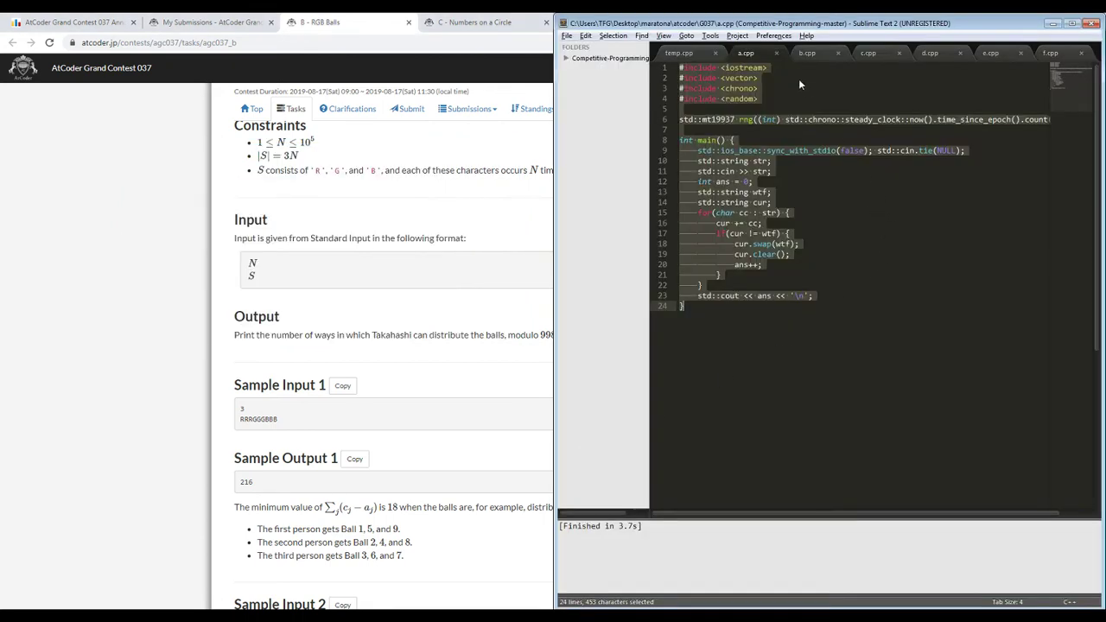
click(807, 53)
click(971, 150)
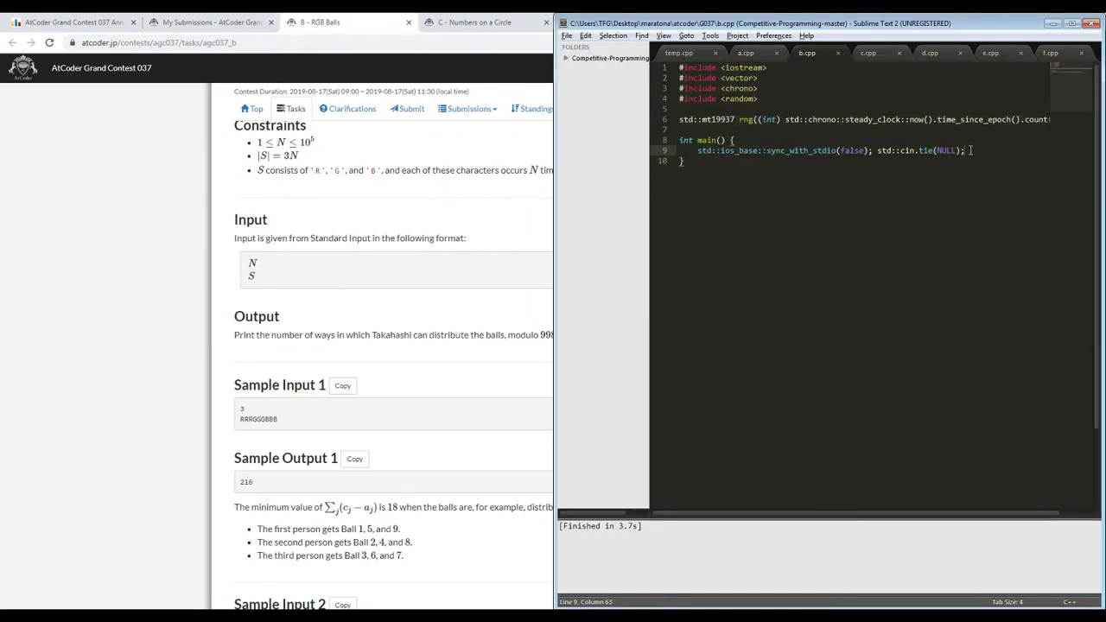
key(Return)
text(// )
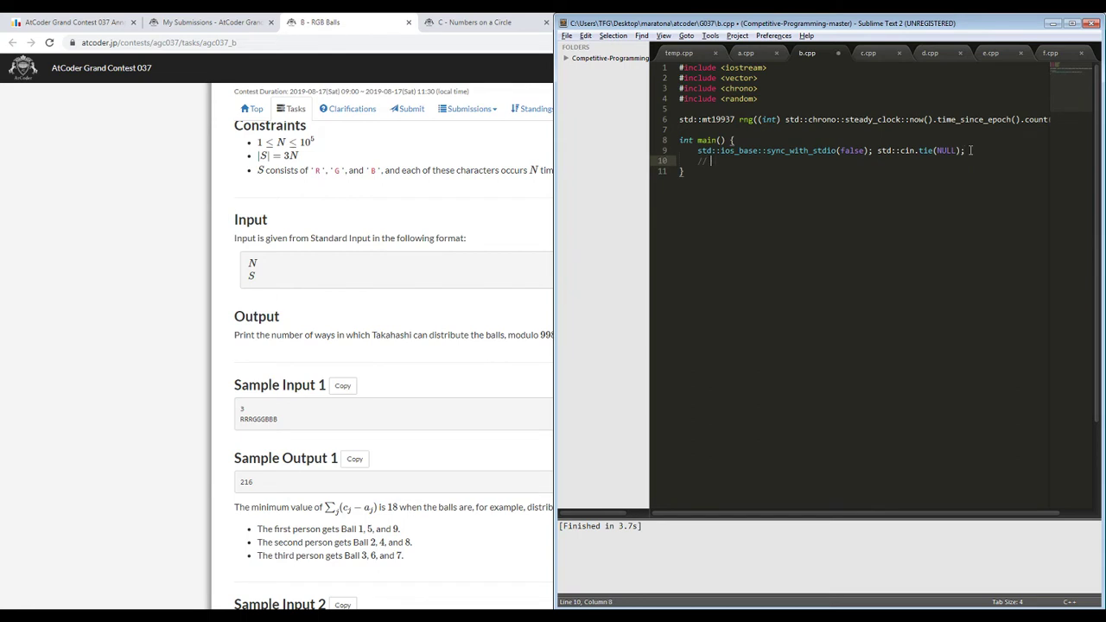
text(RRGGBB)
- Add a second comment line // RGRGBB below the RRGGBB pattern in b.cpp
key(Return)
text(/)
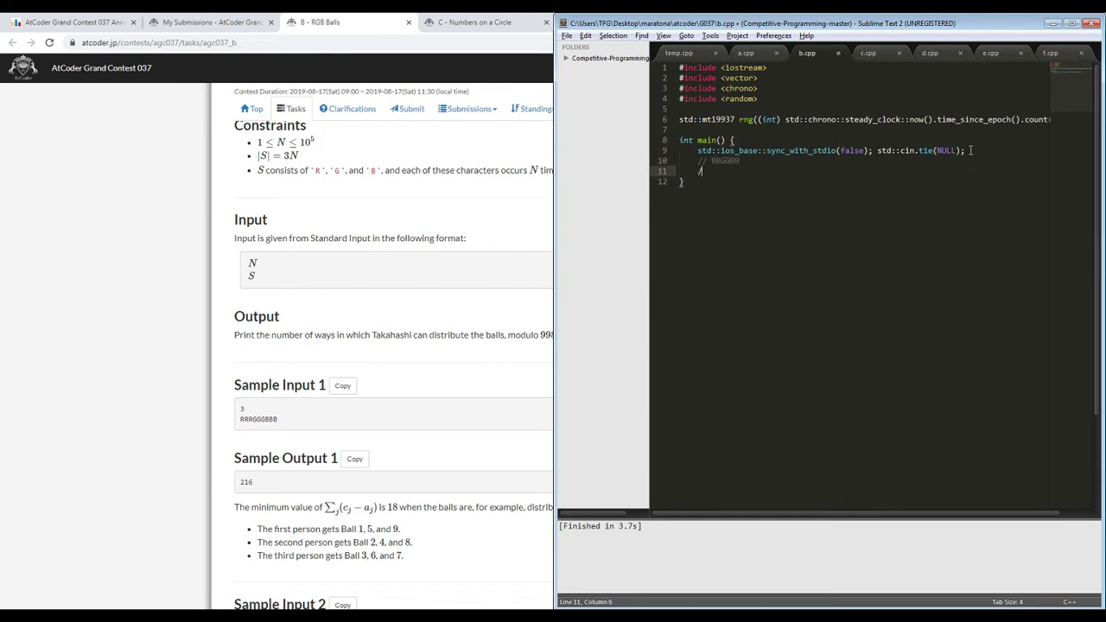
text(/ )
text(RGB)
text(GBB)
mouse_move(721, 171)
mouse_down()
mouse_move(712, 171)
mouse_move(721, 171)
mouse_up()
text(RG)
key(shift+Right)
text(B)
- Write a third pattern comment // RGGRBB on the following line and examine its letter groups
key(Return)
text(// )
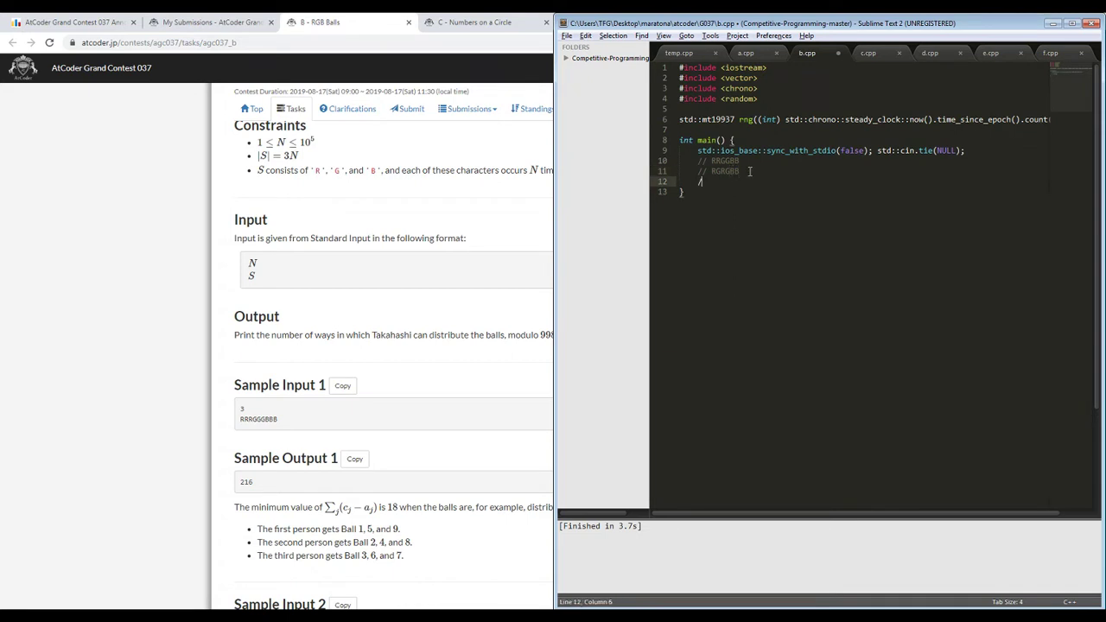
text(R)
text(GGB)
text(BB)
drag(711, 182, 722, 182)
click(741, 182)
drag(738, 182, 730, 182)
click(741, 181)
- Add a fourth pattern comment // RGBGBR below the RGGRBB line
key(Return)
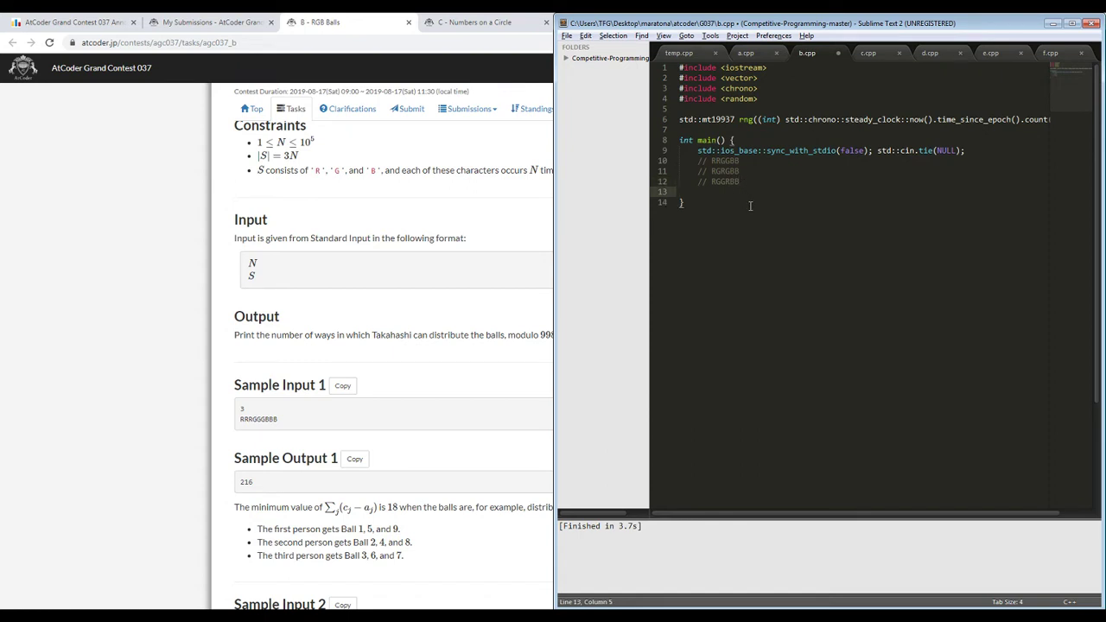
text(// RGGGBB)
mouse_move(725, 192)
mouse_down()
mouse_move(711, 192)
mouse_move(724, 192)
mouse_up()
click(725, 192)
click(761, 196)
- Add a fifth pattern comment // RGGBRB and examine its first letters
key(Return)
text(// R)
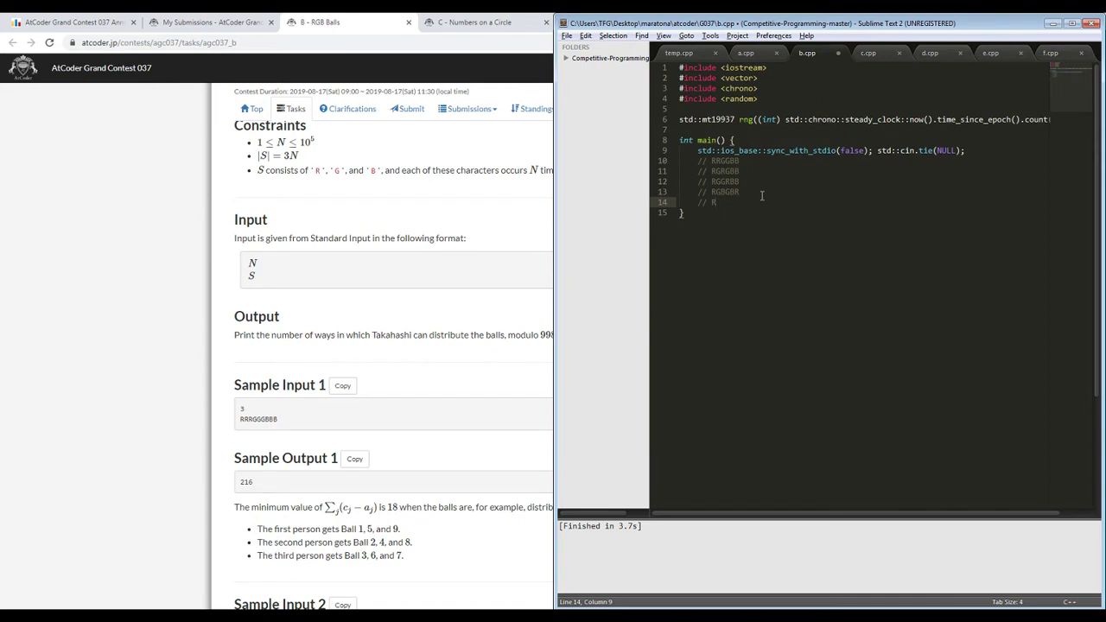
text(GGBRB)
drag(711, 203, 730, 202)
click(730, 204)
click(757, 204)
- Switch back to the browser, open the contest standings and look over which tasks have been solved
click(513, 183)
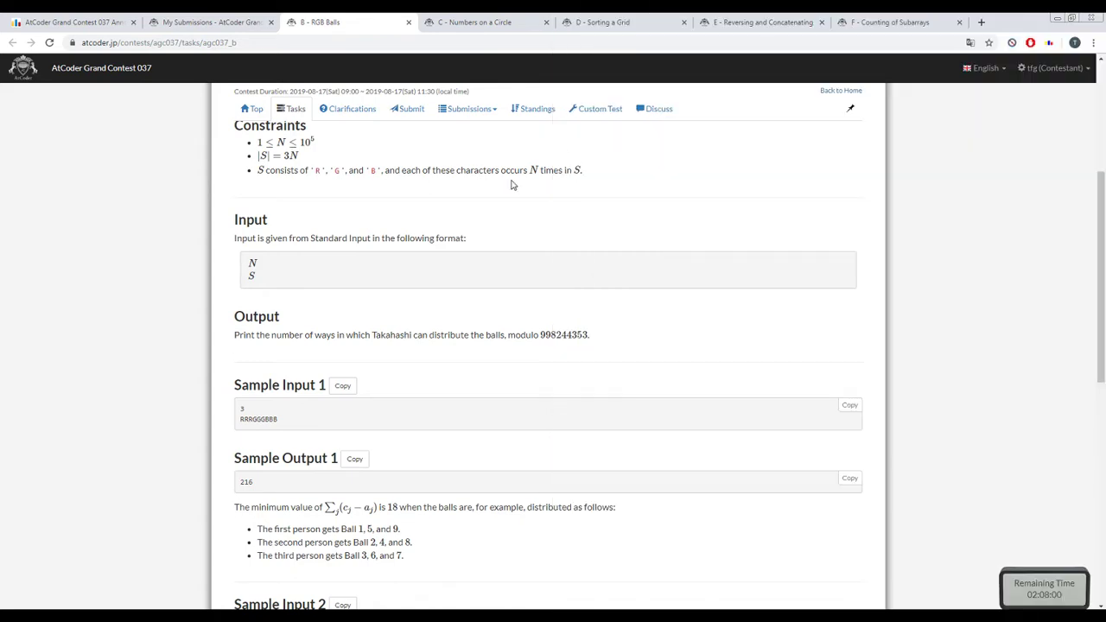
scroll(523, 192, up, 4)
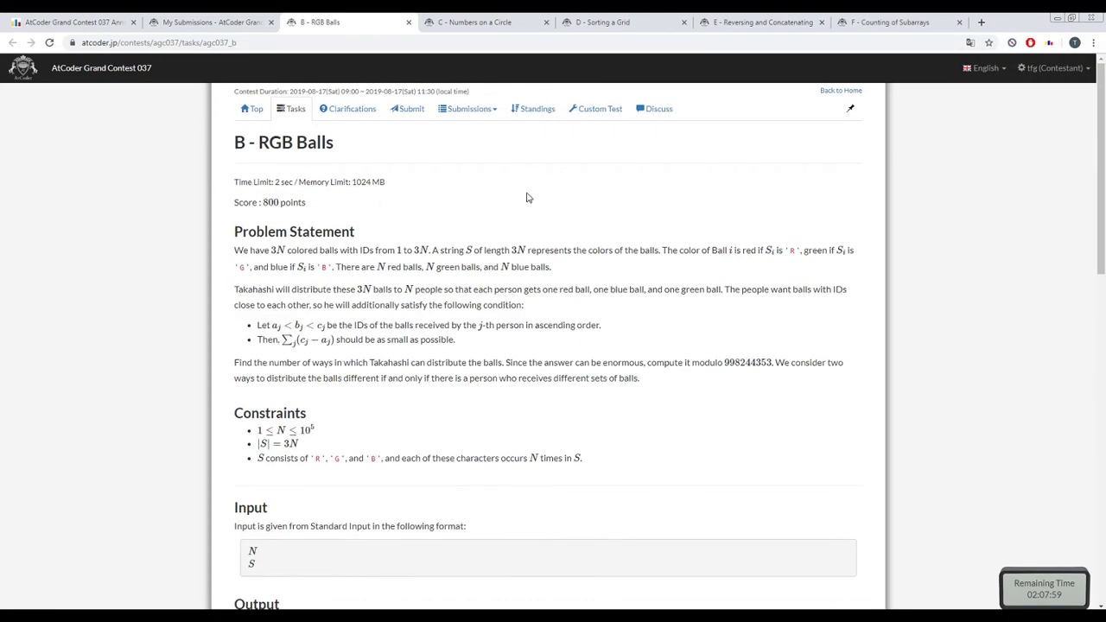
click(542, 114)
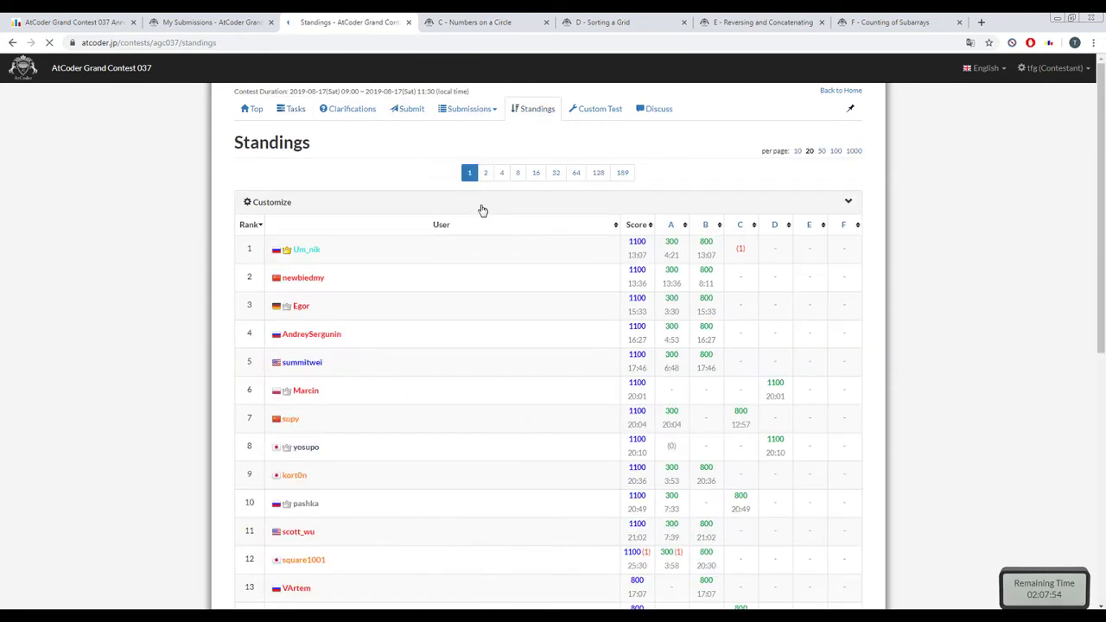
scroll(482, 210, down, 8)
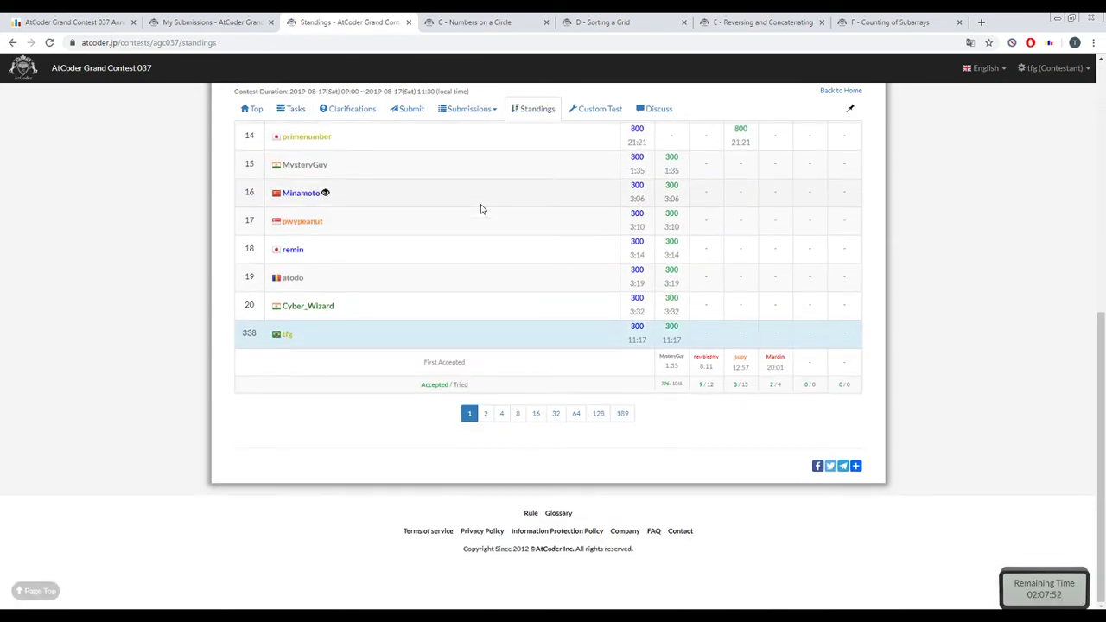
scroll(482, 210, up, 8)
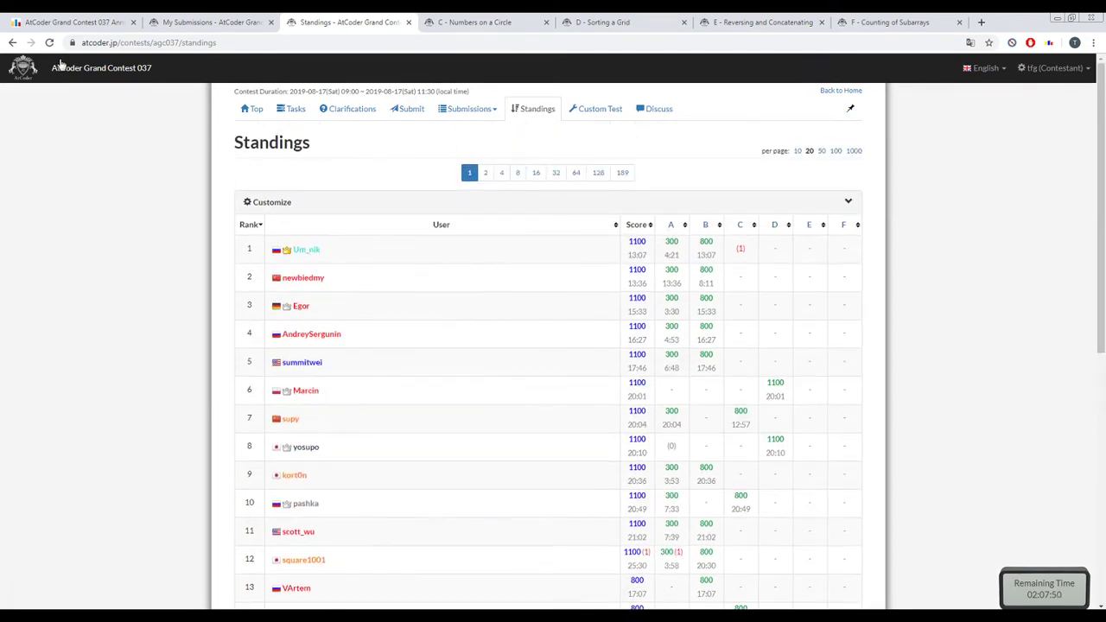
- Return to the RGB Balls task and reread its statement and the constraint on the characters of S
click(12, 43)
click(475, 21)
click(348, 19)
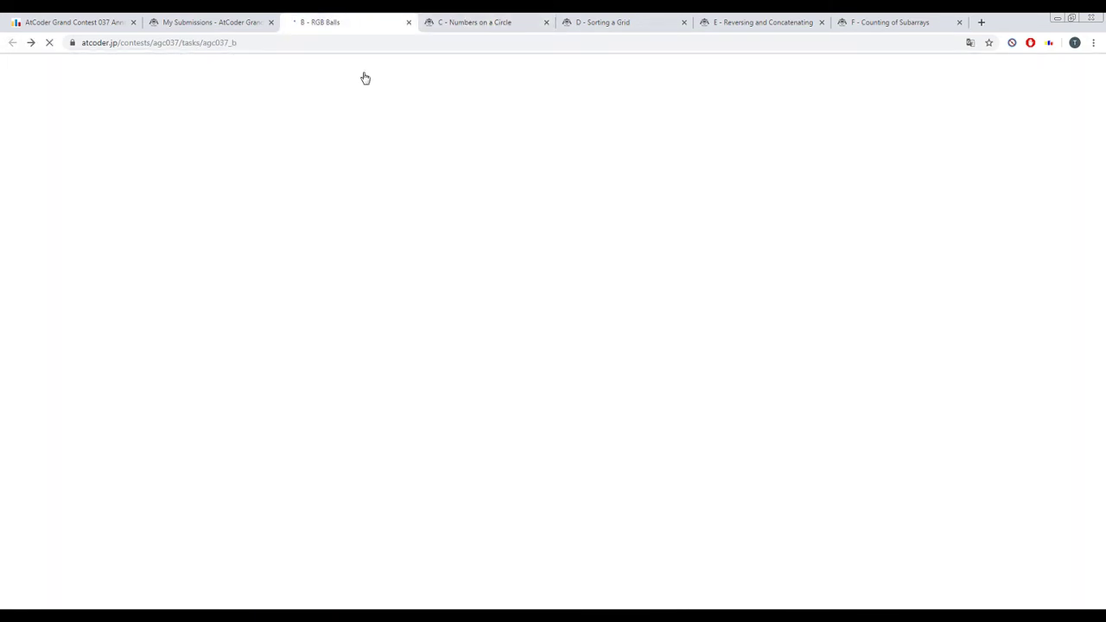
scroll(418, 319, down, 2)
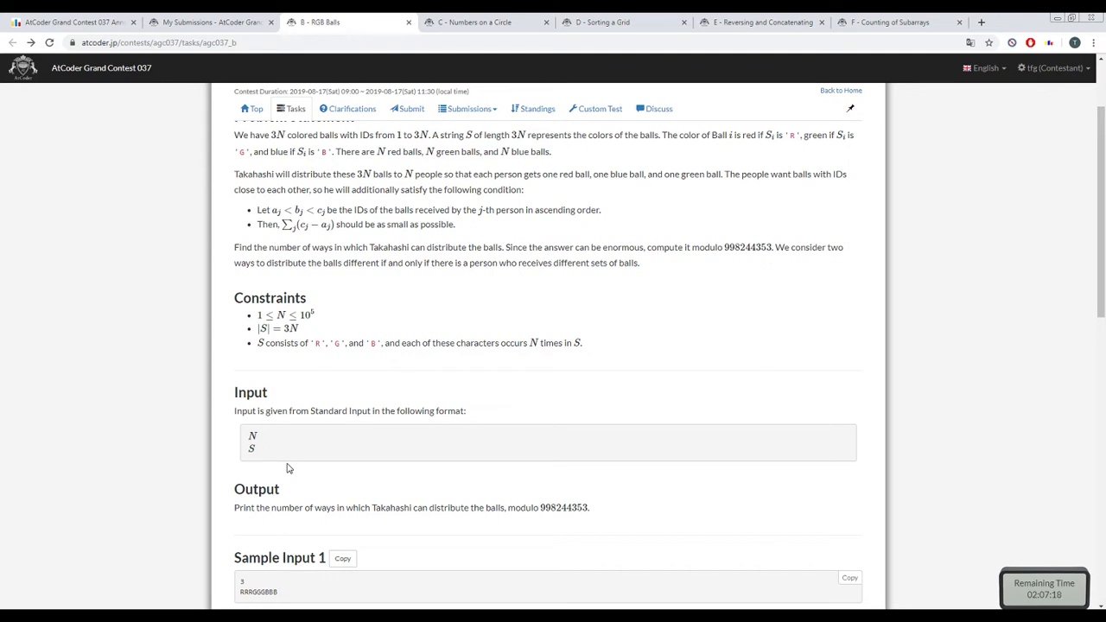
scroll(287, 468, up, 1)
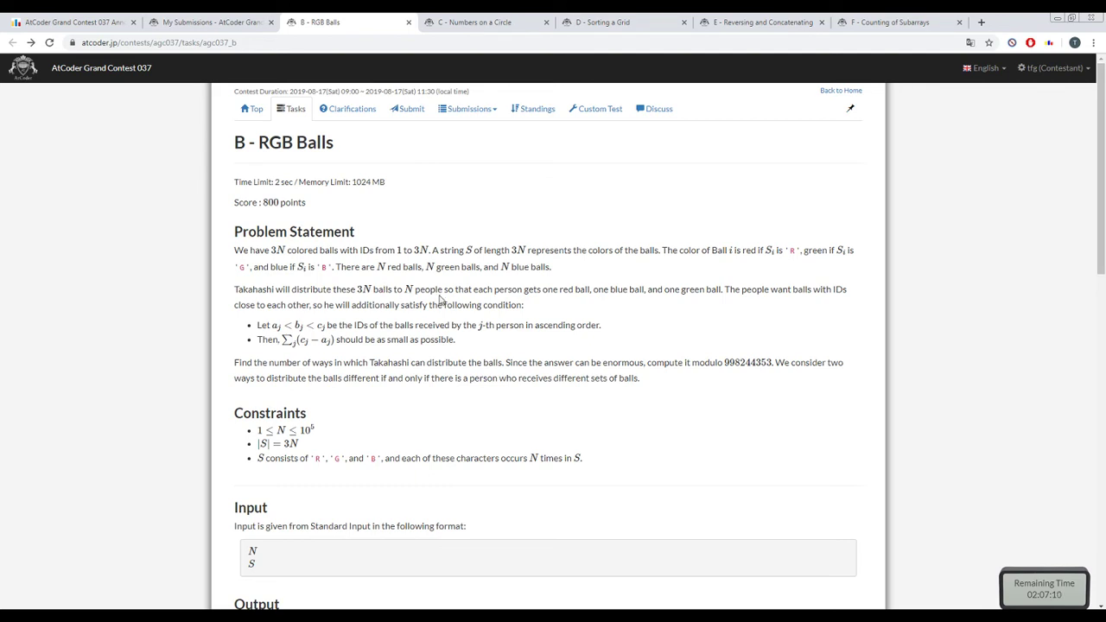
triple_click(423, 325)
scroll(423, 327, down, 2)
click(422, 328)
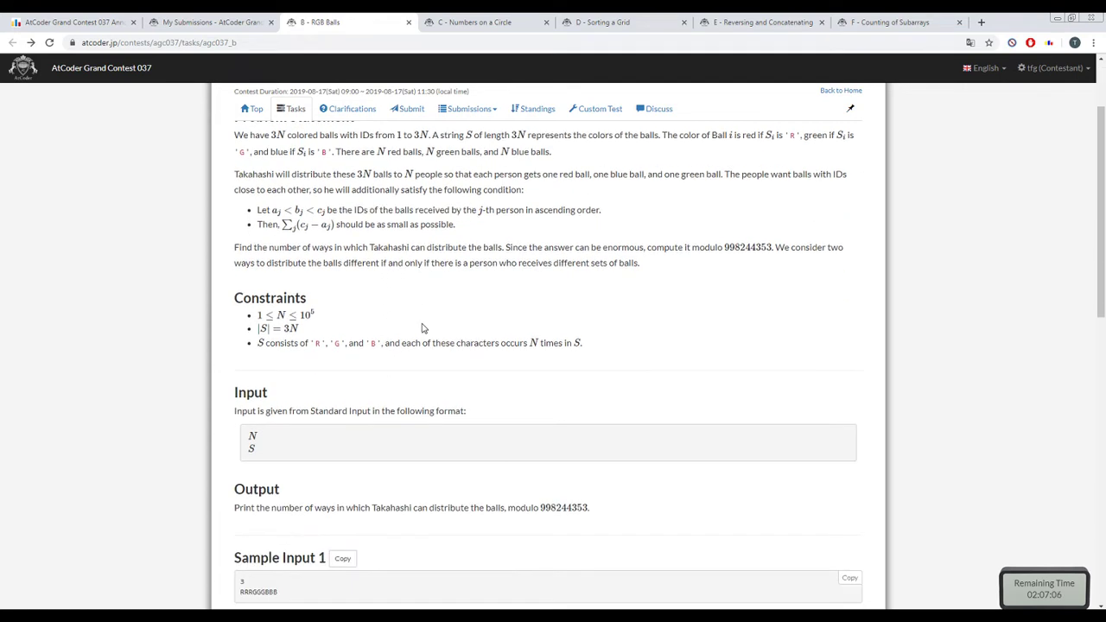
double_click(423, 328)
triple_click(417, 341)
scroll(411, 362, down, 2)
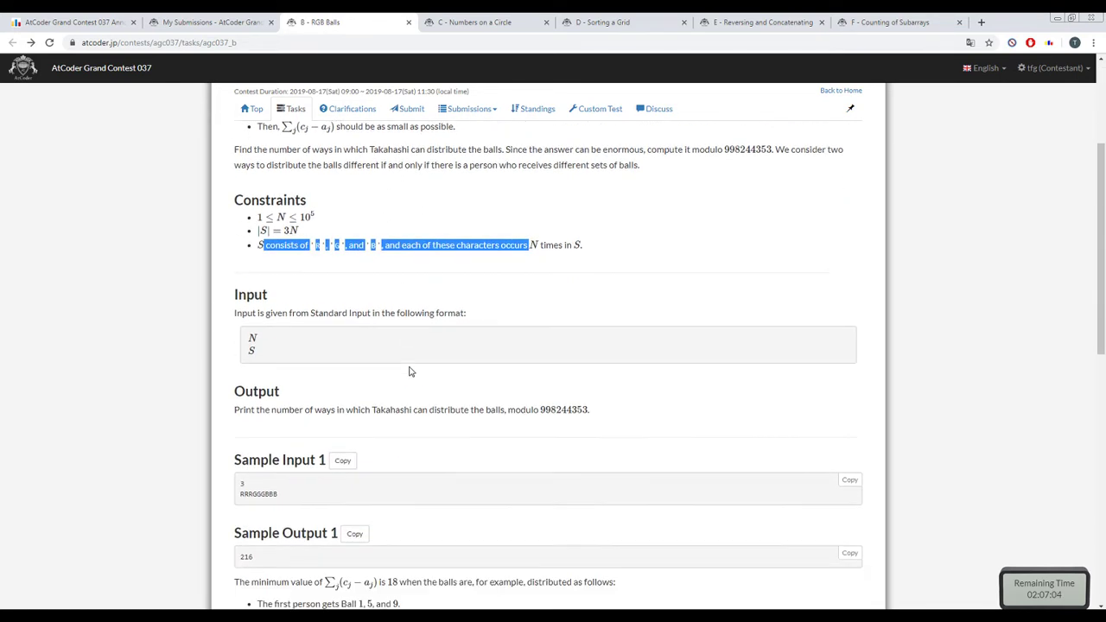
- Read the RGB Balls task's samples, examining the RRRGGGBBB input and both sample outputs
scroll(411, 371, down, 1)
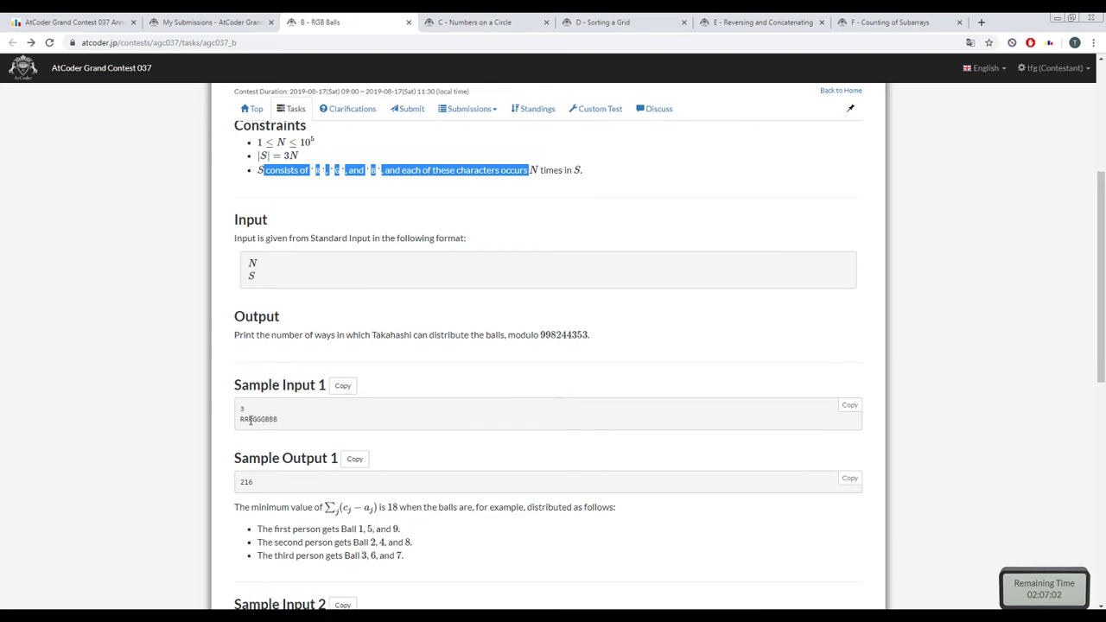
drag(250, 420, 253, 421)
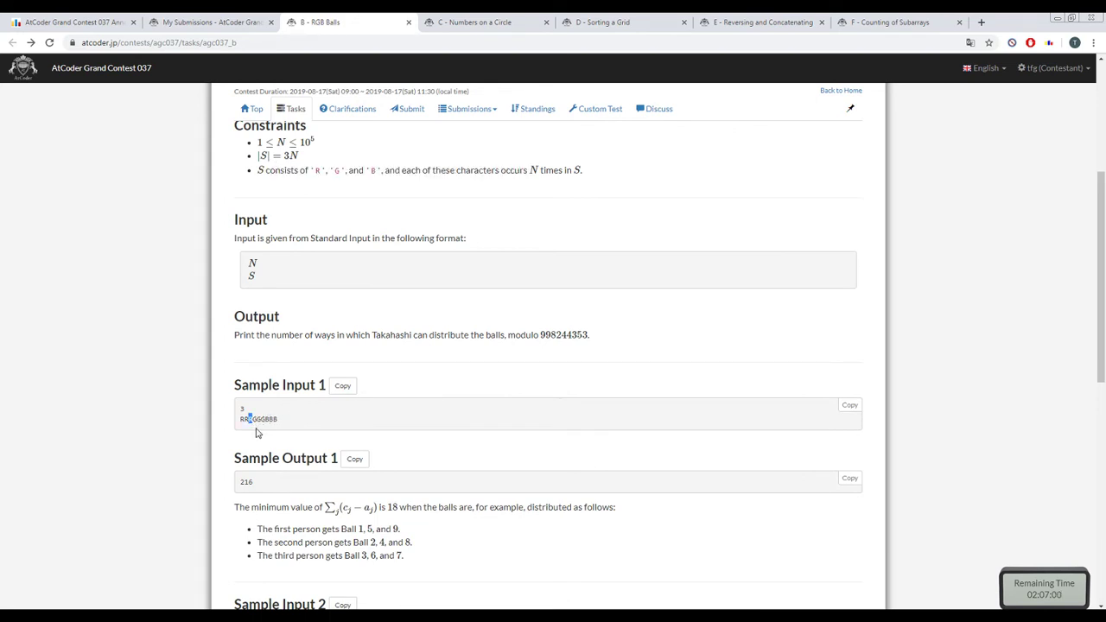
scroll(254, 436, down, 1)
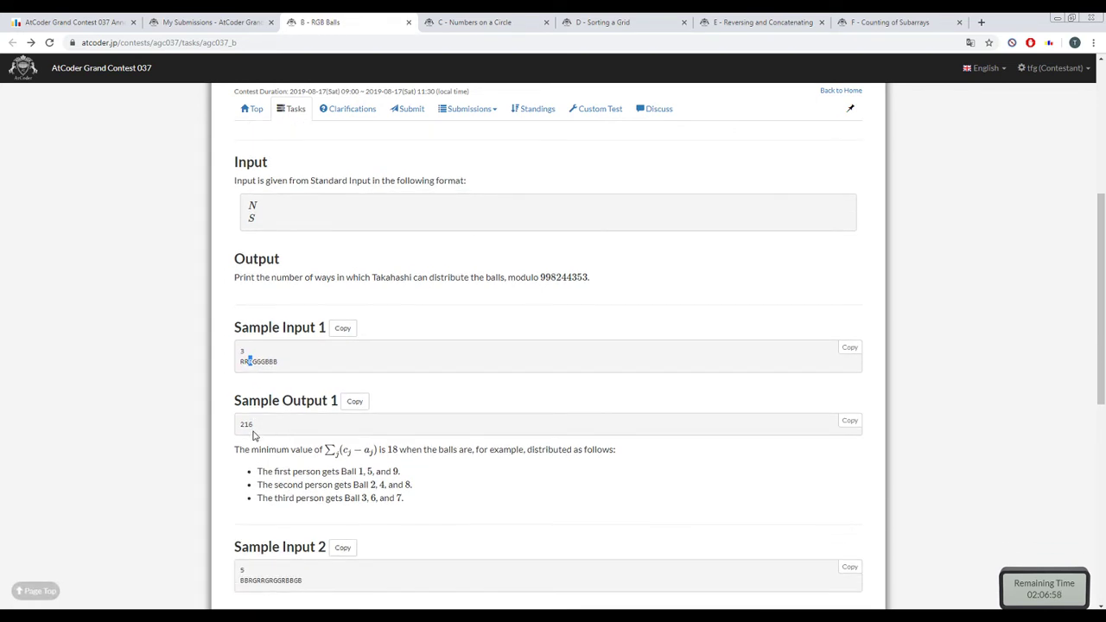
scroll(254, 436, down, 2)
scroll(252, 432, down, 1)
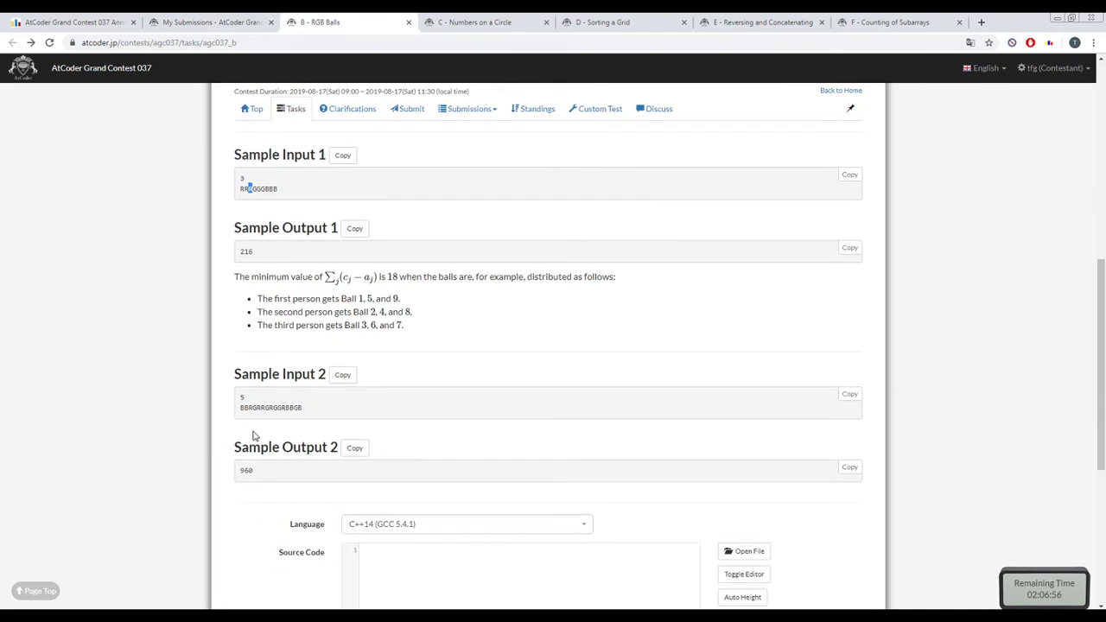
click(249, 449)
drag(249, 449, 843, 466)
scroll(844, 467, up, 2)
click(247, 454)
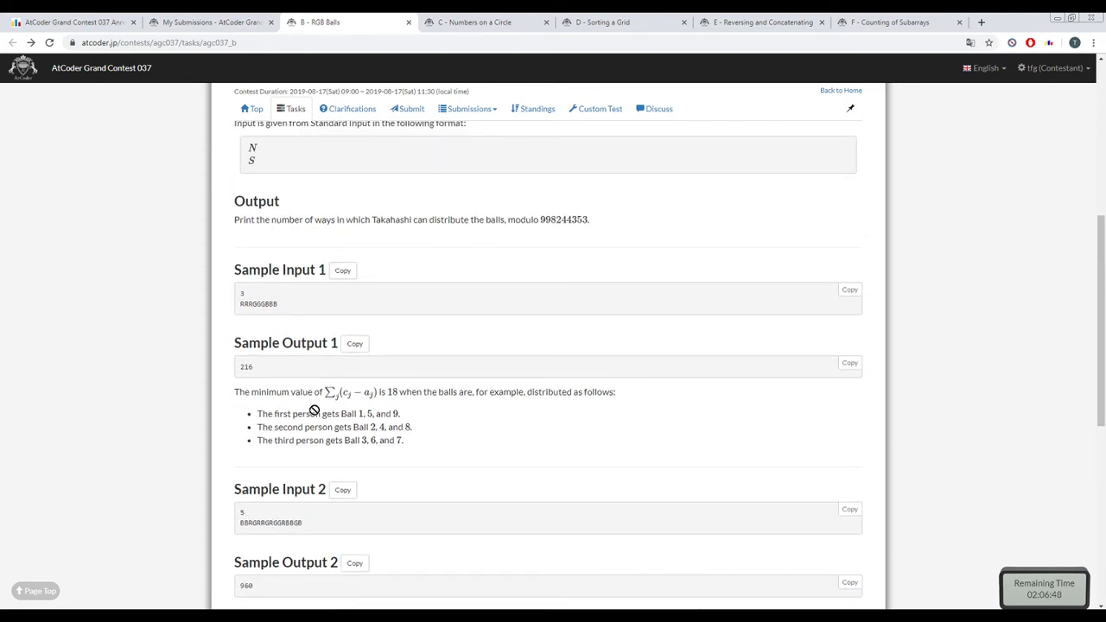
- Study the explanation of Sample 1's minimum distribution and compare it with the letters of its input string
drag(326, 440, 328, 440)
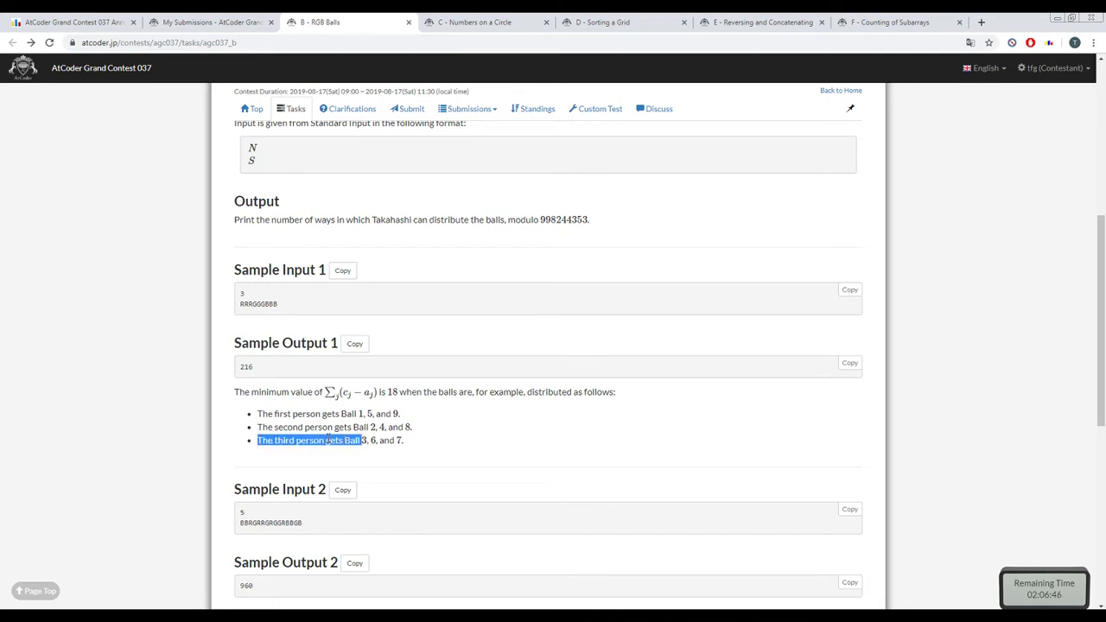
drag(324, 393, 234, 393)
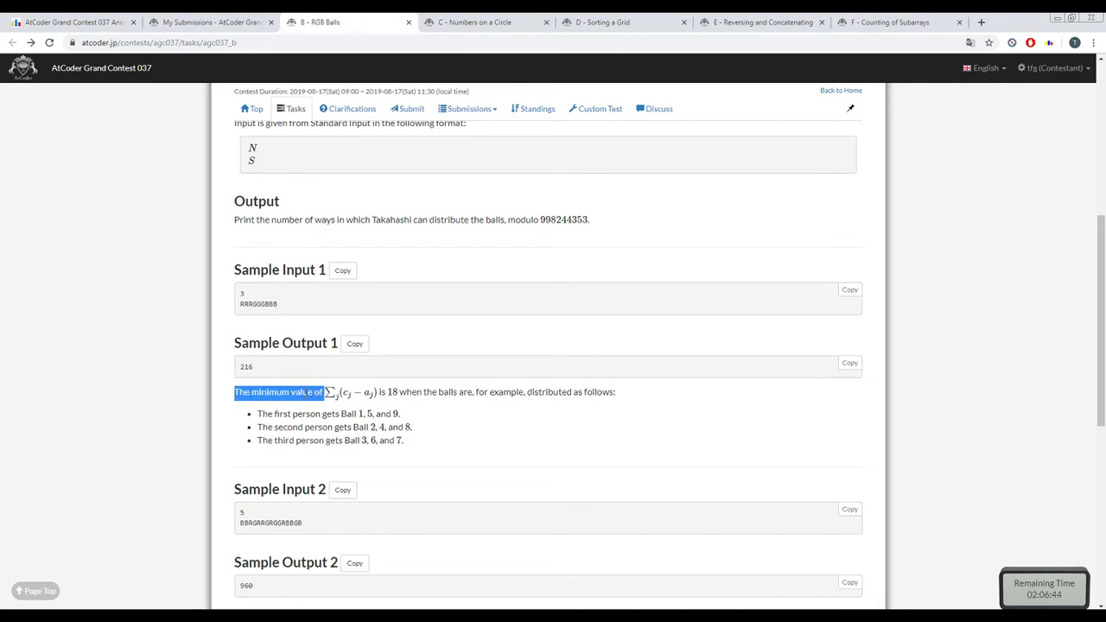
drag(234, 393, 324, 392)
click(324, 393)
scroll(333, 430, up, 2)
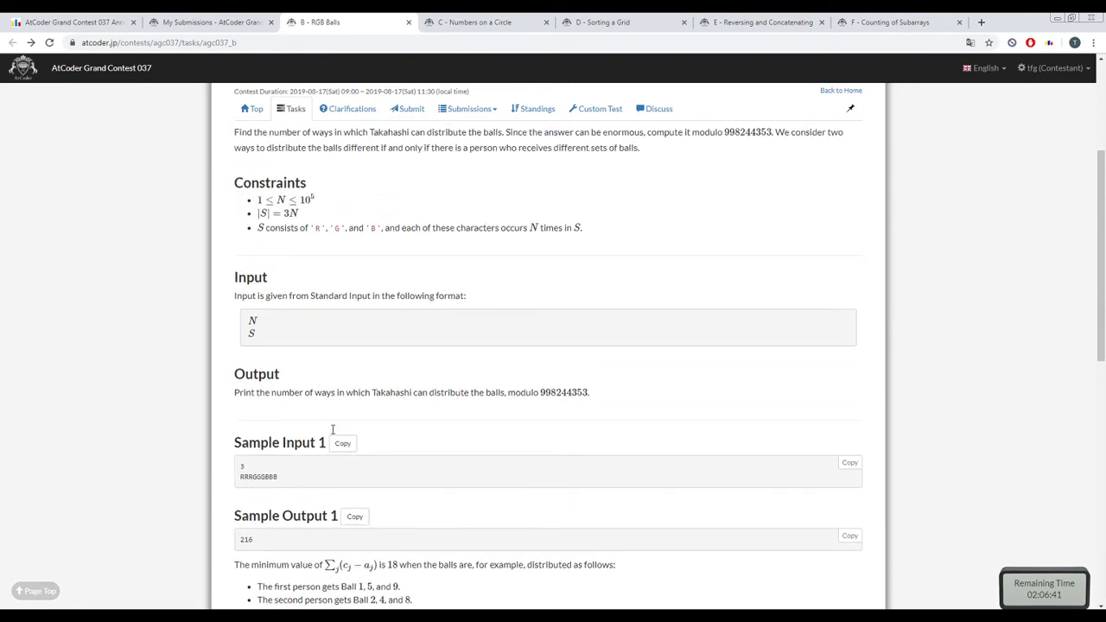
double_click(272, 476)
click(269, 476)
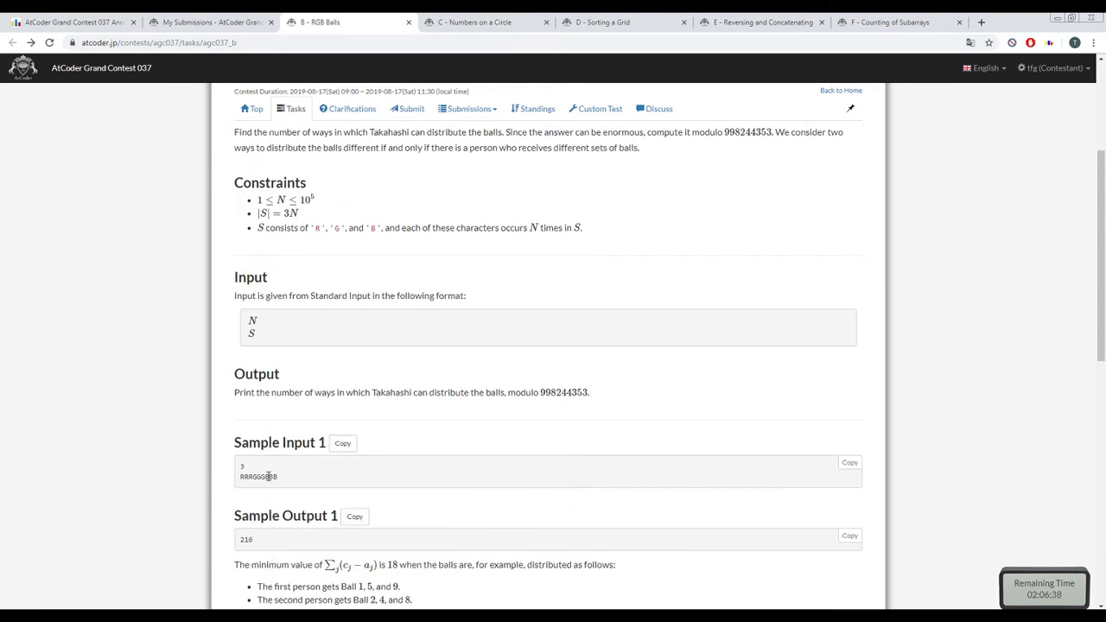
double_click(269, 476)
click(267, 470)
- Switch to Sublime Text and add a sixth pattern comment // RGBRGB below the RGGBRB line
key(alt+Tab)
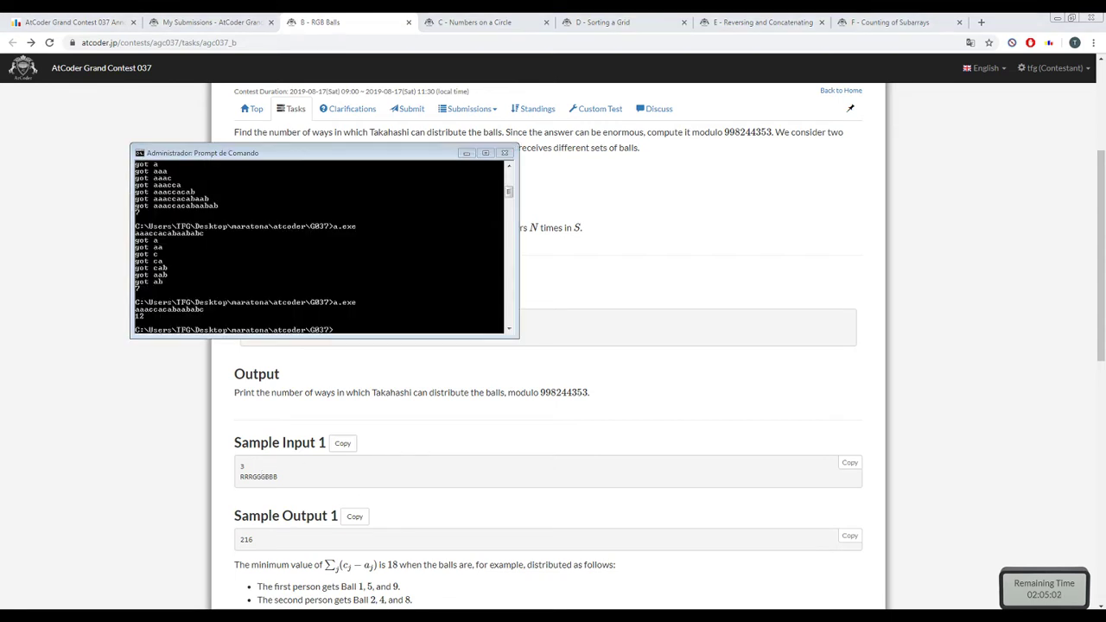
key(alt+Tab)
key(alt+Tab)
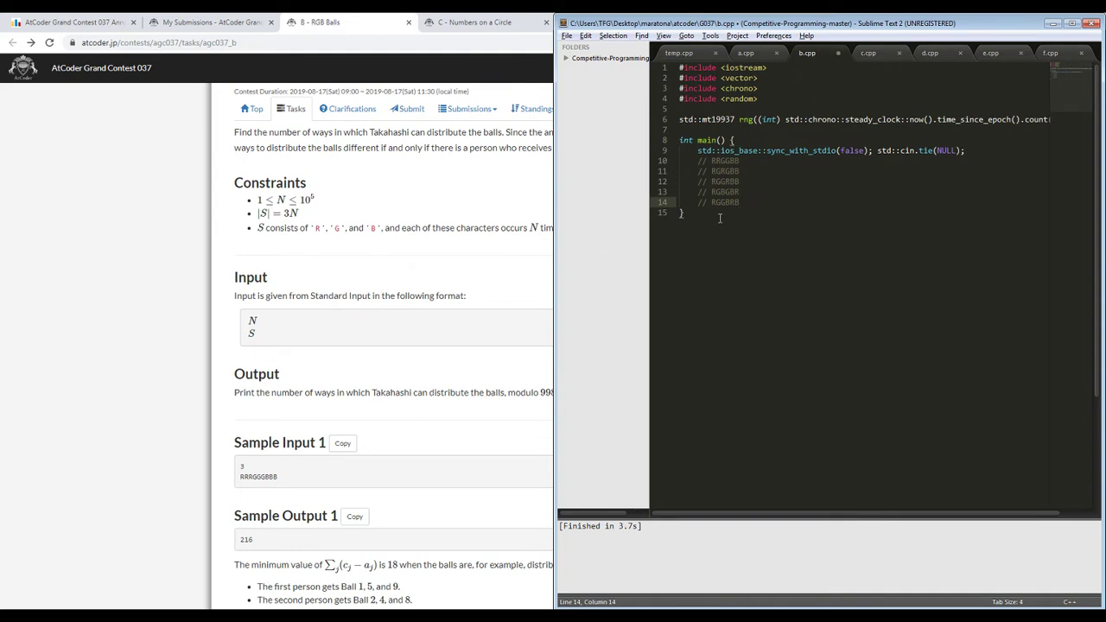
key(Return)
text(// RGBRGB)
- Delete all the color pattern comments from main, leave one empty line in their place and save b.cpp
click(822, 207)
drag(823, 207, 985, 151)
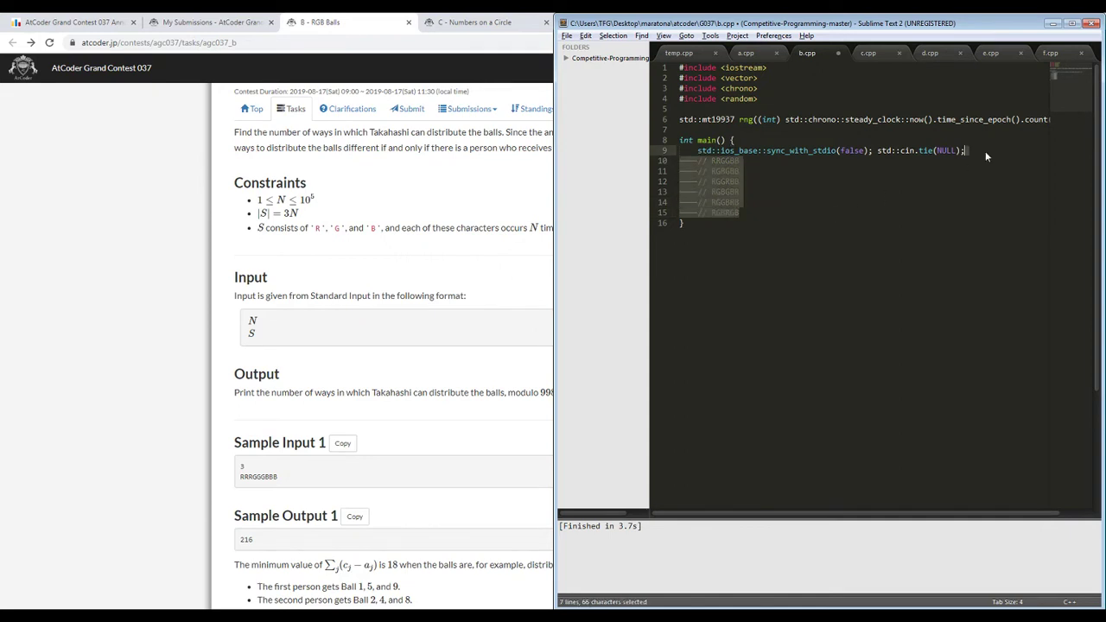
key(BackSpace)
key(Return)
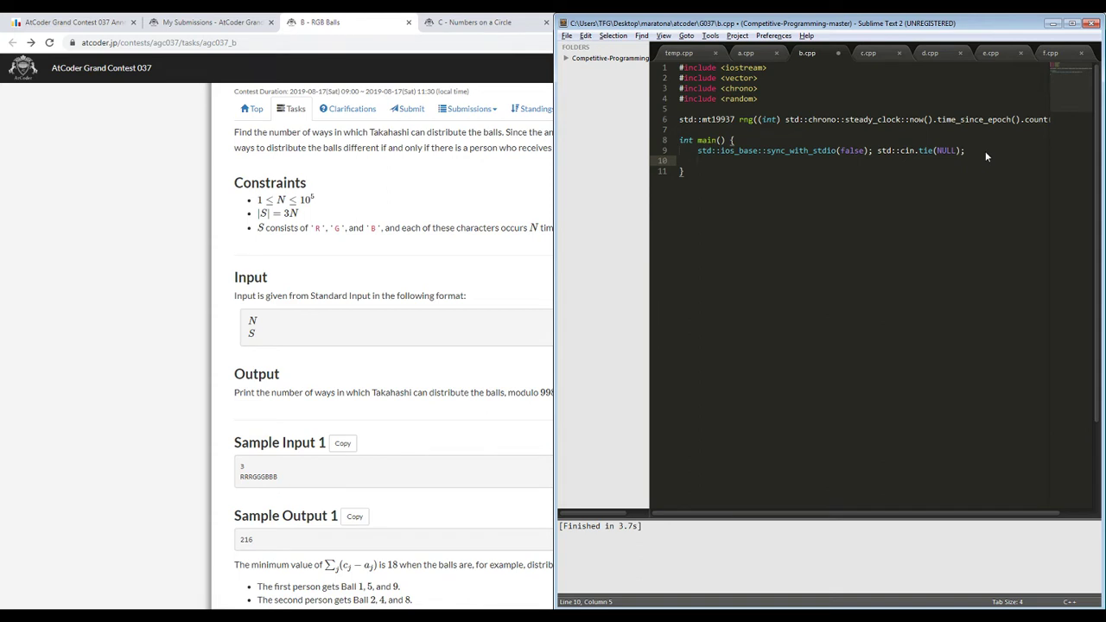
key(ctrl+s)
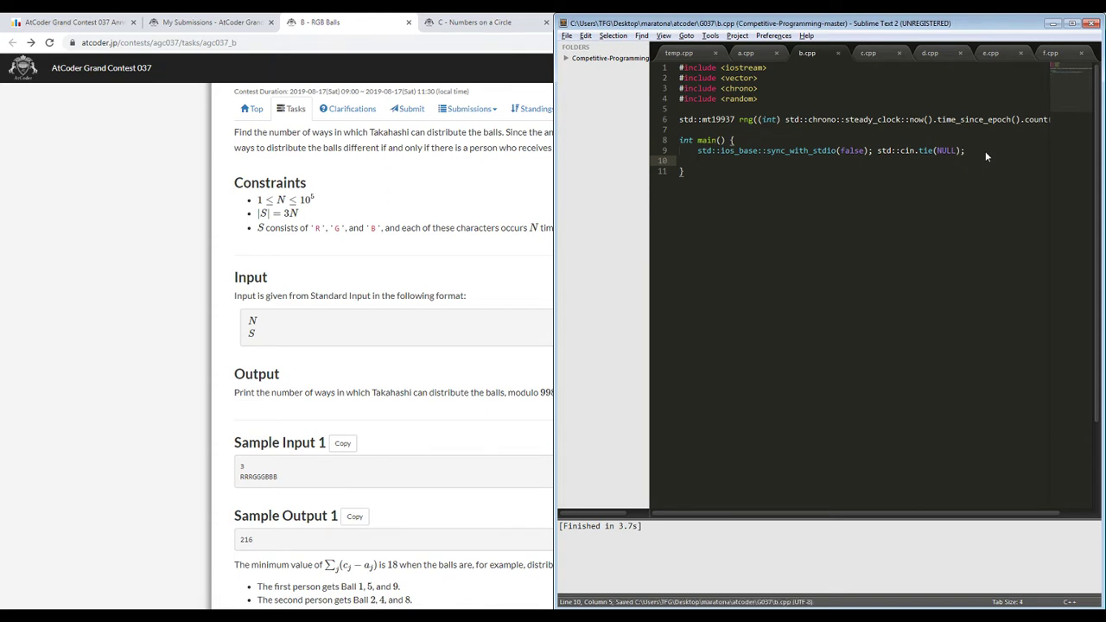
- Check the task's samples in the browser, and in b.cpp declare int n and read it with std::cin
click(476, 417)
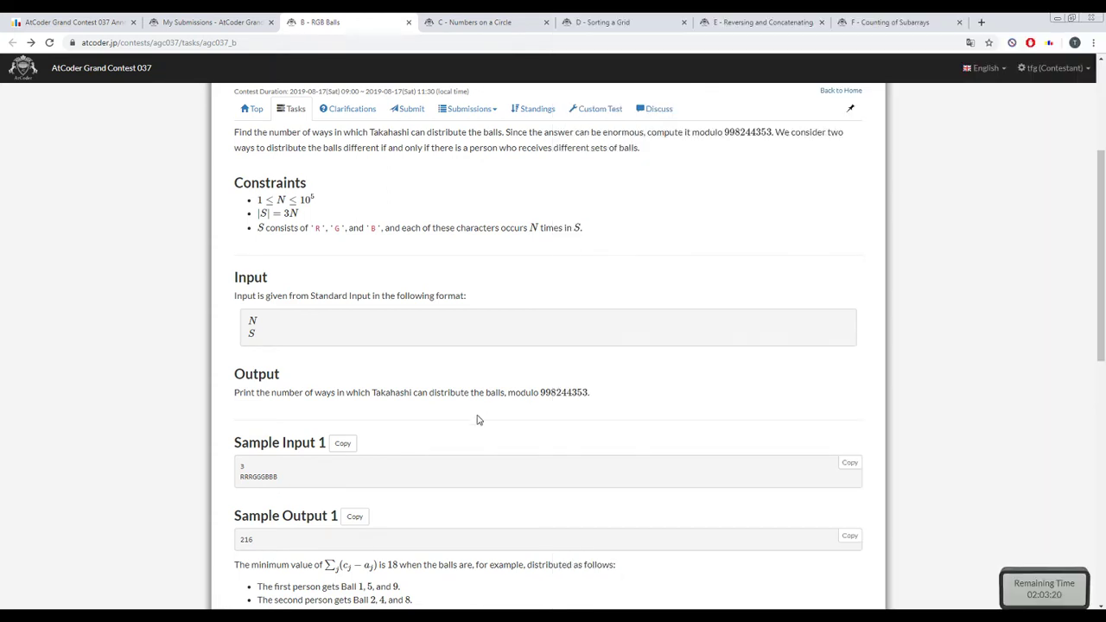
scroll(488, 410, down, 4)
key(alt+Tab)
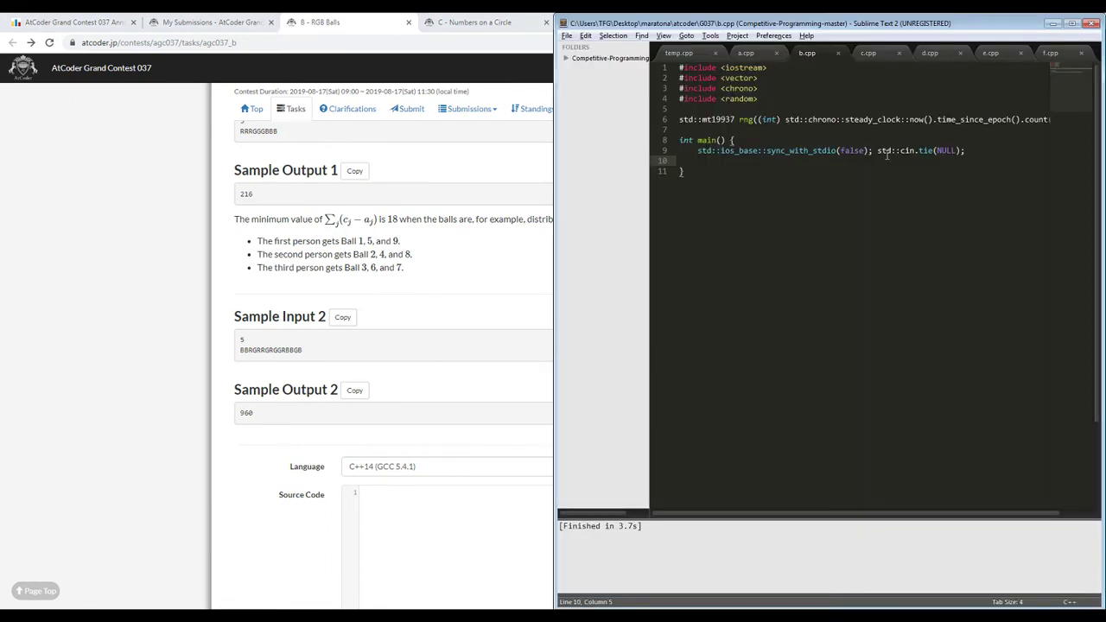
text(int n;)
key(Return)
text(std::cni)
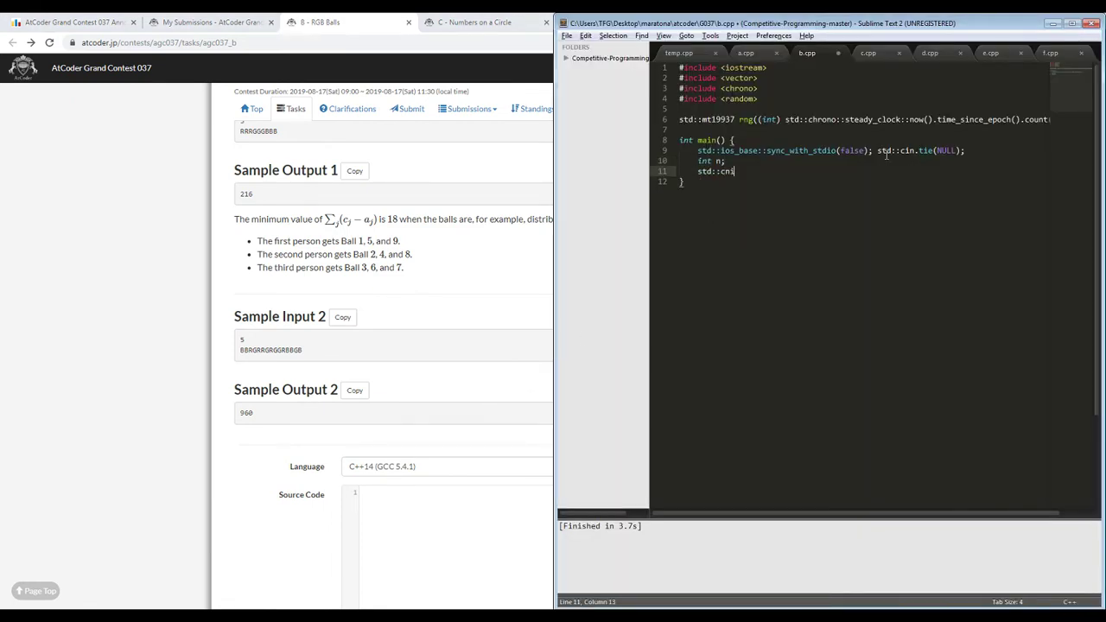
key(BackSpace)
key(BackSpace)
text(in >> n;)
key(Return)
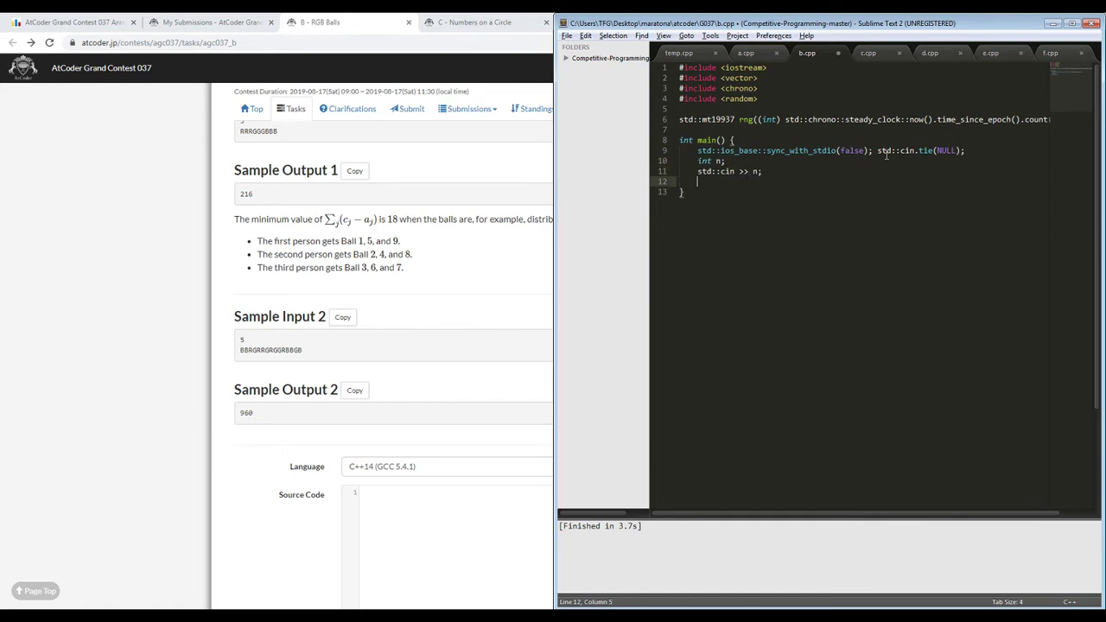
- Declare std::string str, read it with std::cin and build b.cpp
text(std::string str;)
key(Return)
text(std::cin )
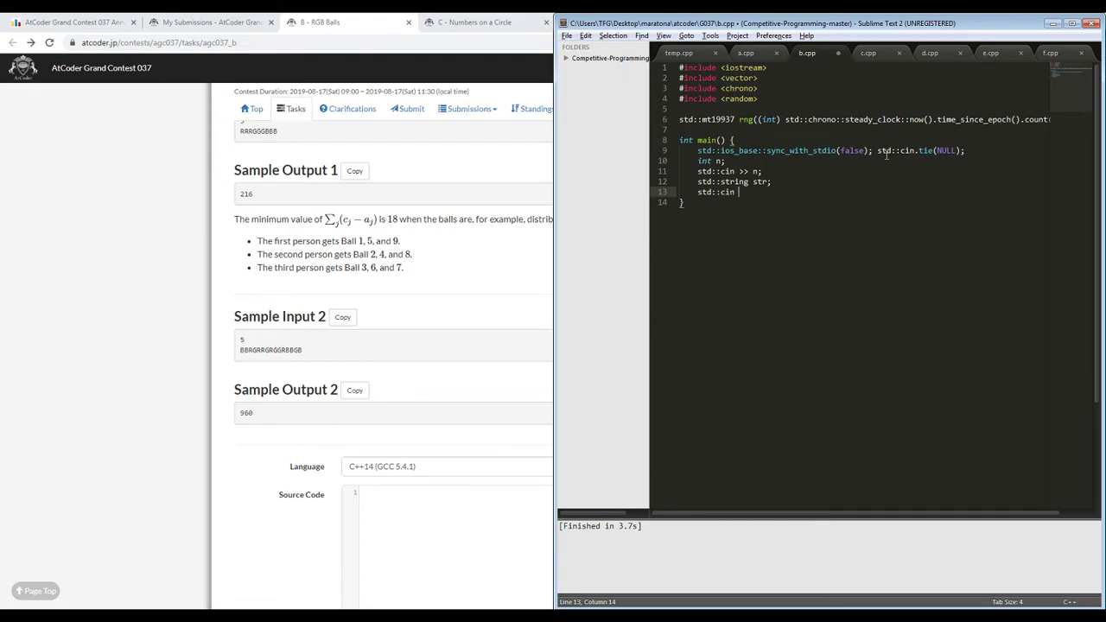
text(>> str;)
key(Return)
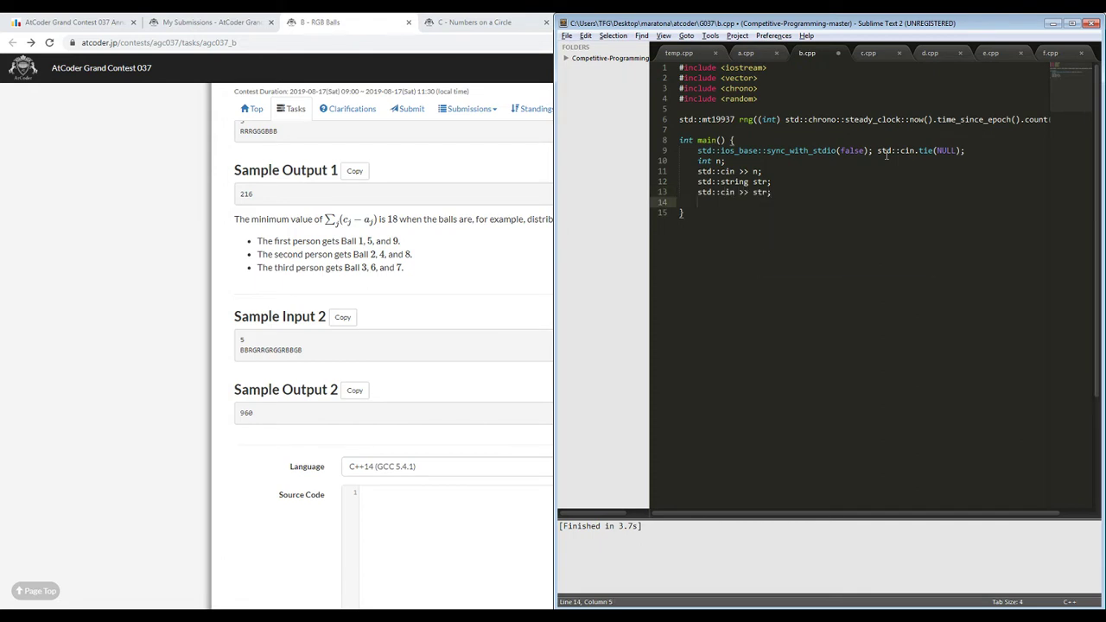
key(ctrl+b)
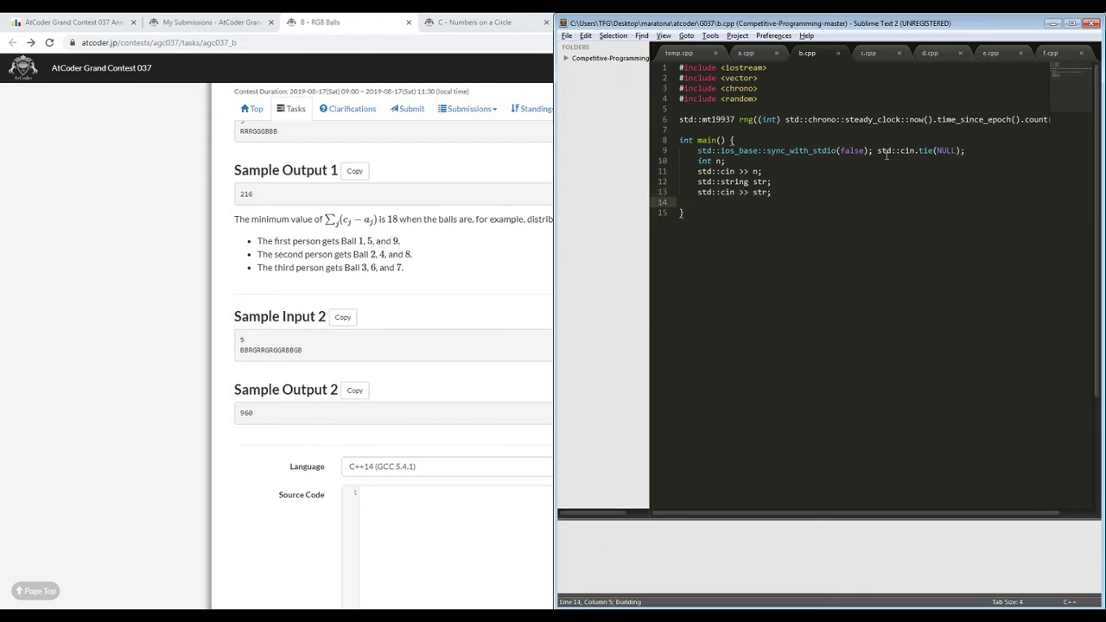
- Look up the modulus in the task statement and declare const int MOD = 998244353; below the line that reads str
text(s)
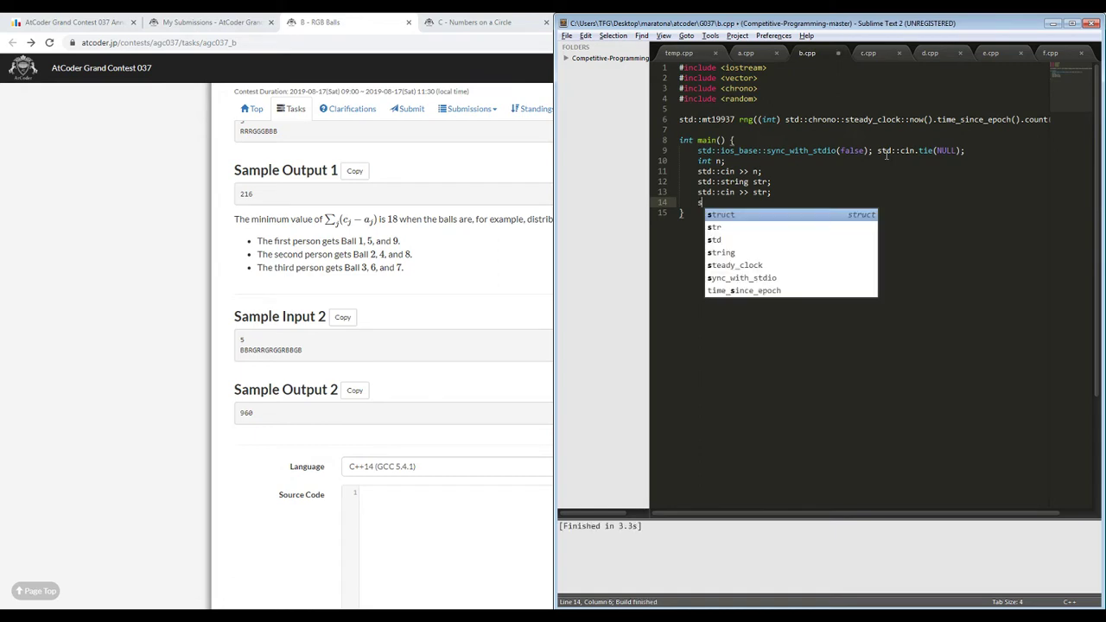
text(td:)
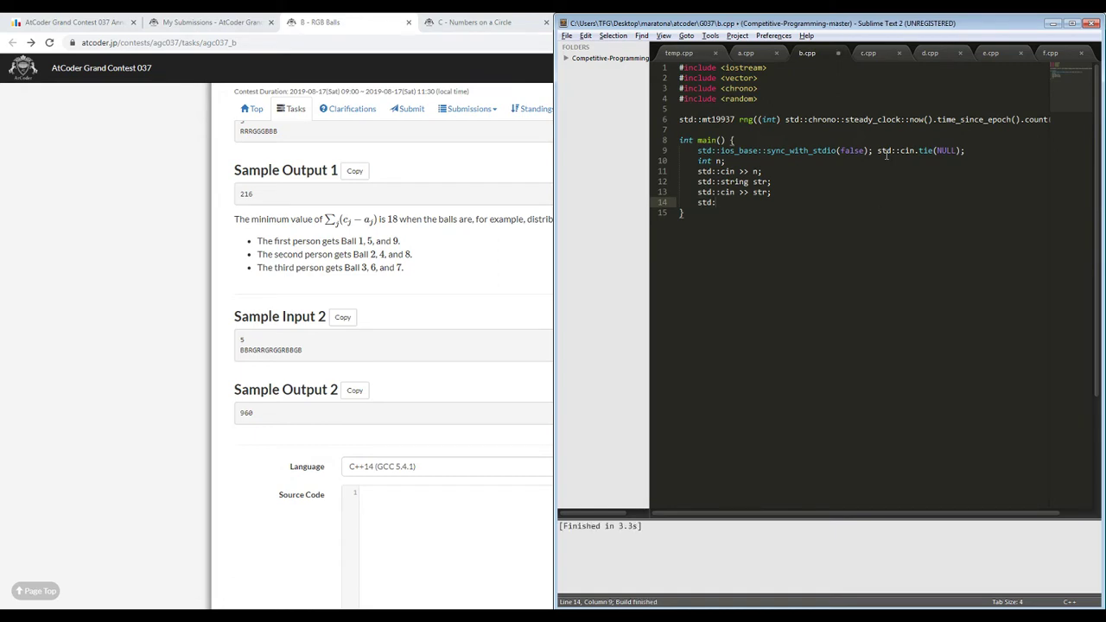
click(491, 360)
scroll(625, 407, up, 6)
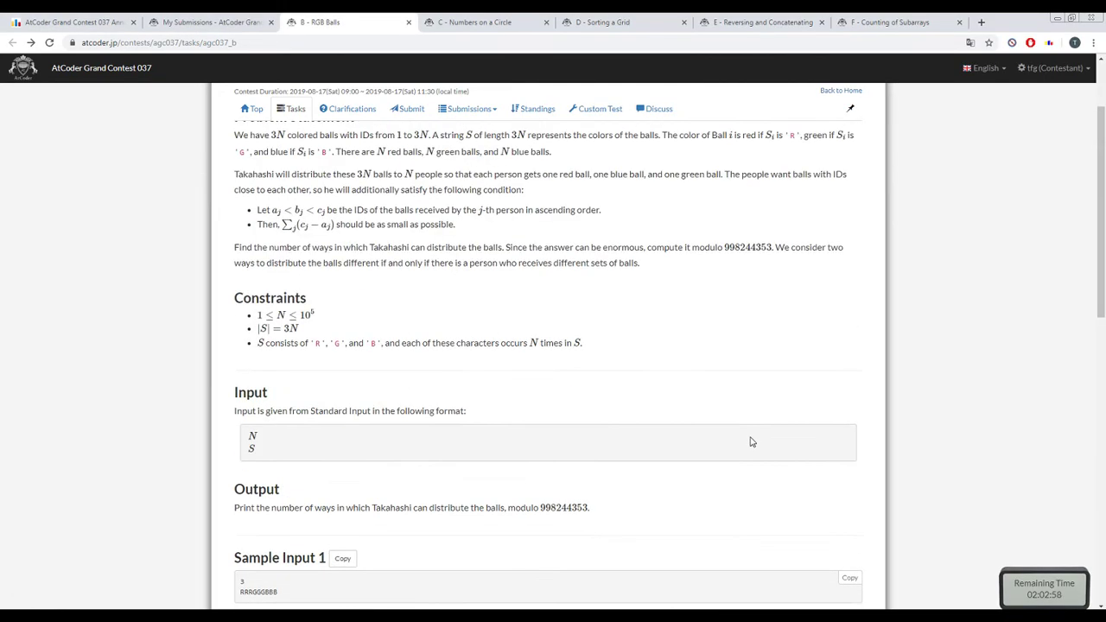
drag(773, 363, 722, 366)
key(alt+Tab)
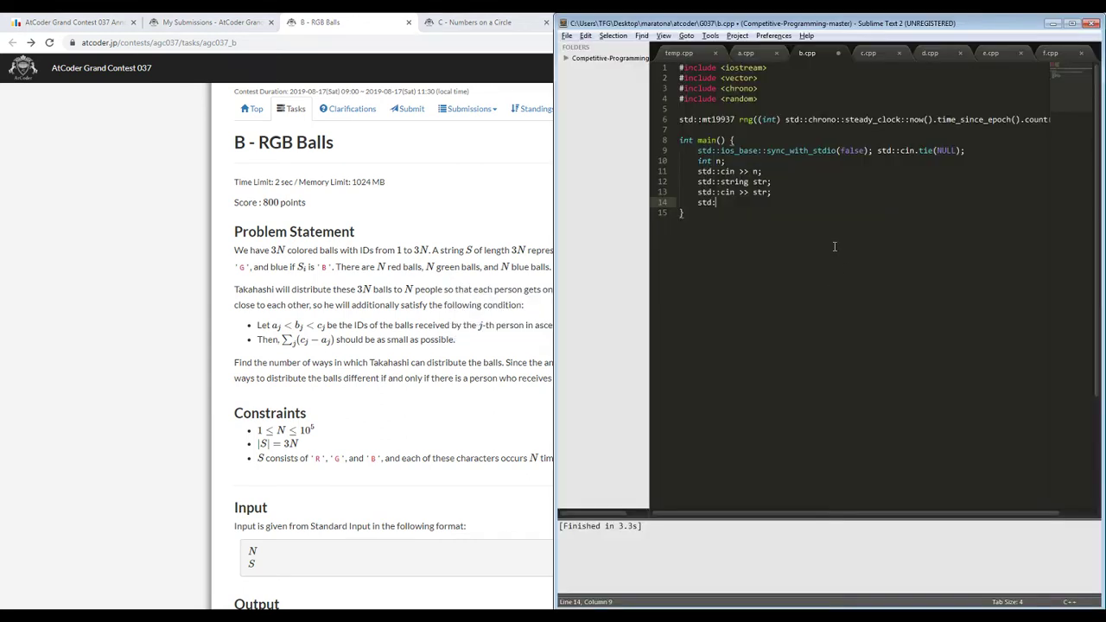
click(798, 191)
key(Return)
text(const int MOD = 1)
text(98244353;)
key(Down)
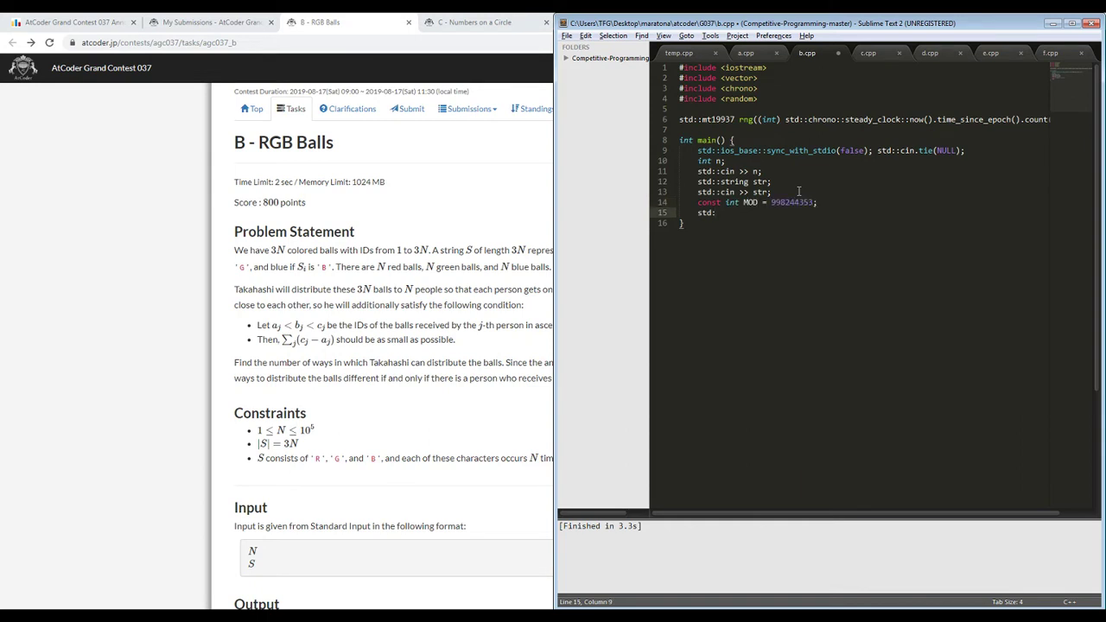
- Declare std::vector<int> groups(8, 0); below the MOD constant and add the line groups[0] = n;
text(:vector<int> )
text(groups()
text(3)
text(, 0);)
key(Return)
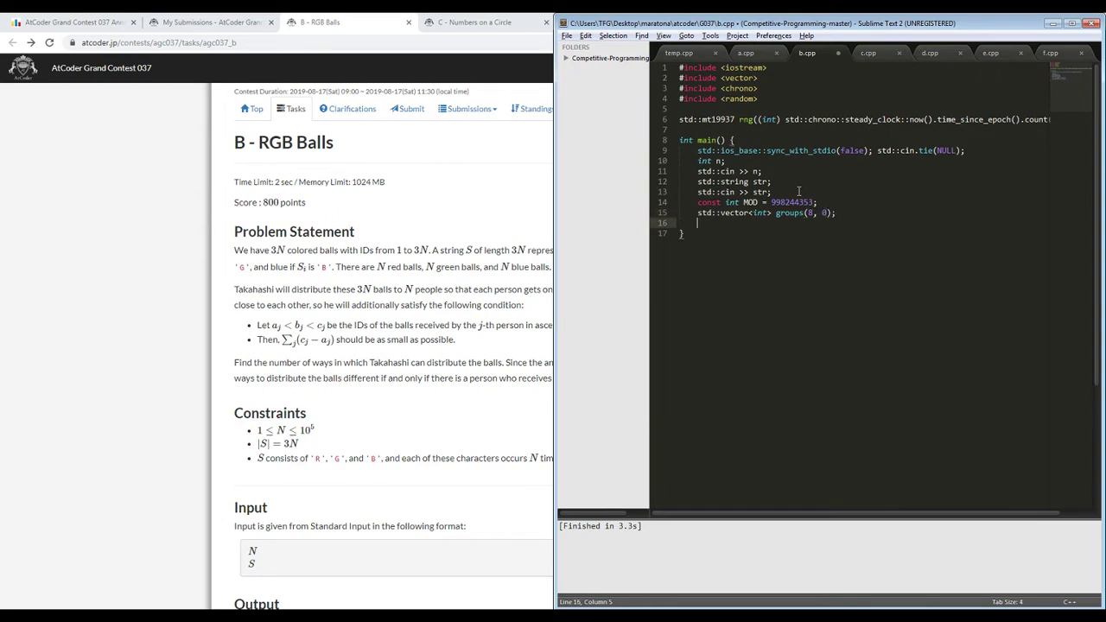
text(groups[)
text(0] =)
text(n;)
key(Return)
- Add an empty loop for(auto c : str) after the groups initialization and build b.cpp
text(for)
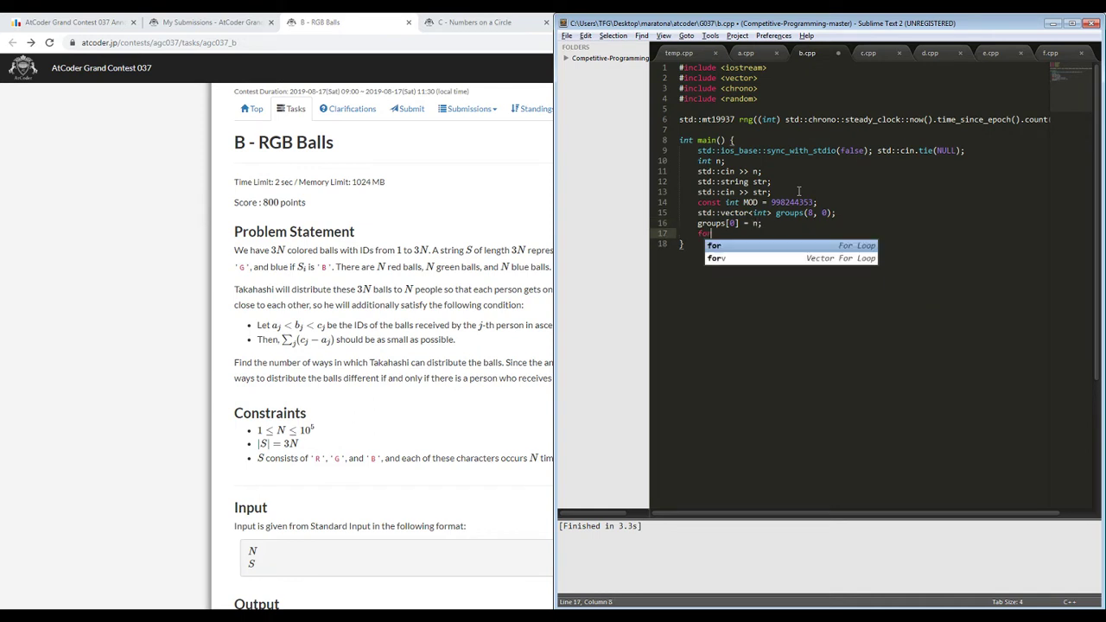
text((auto c : str) {)
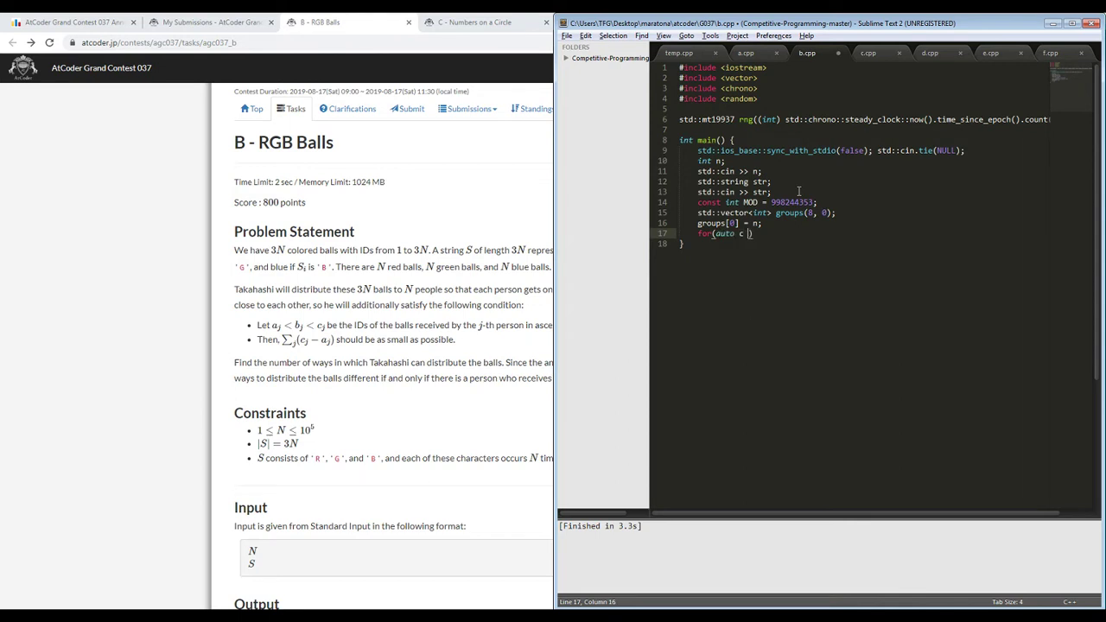
key(Return)
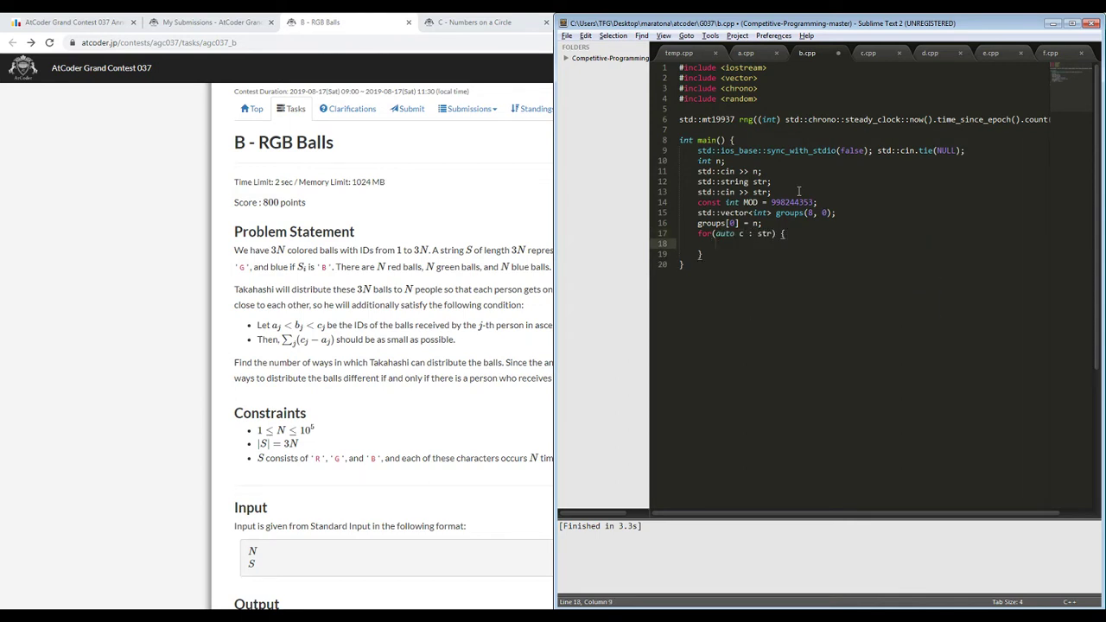
key(ctrl+b)
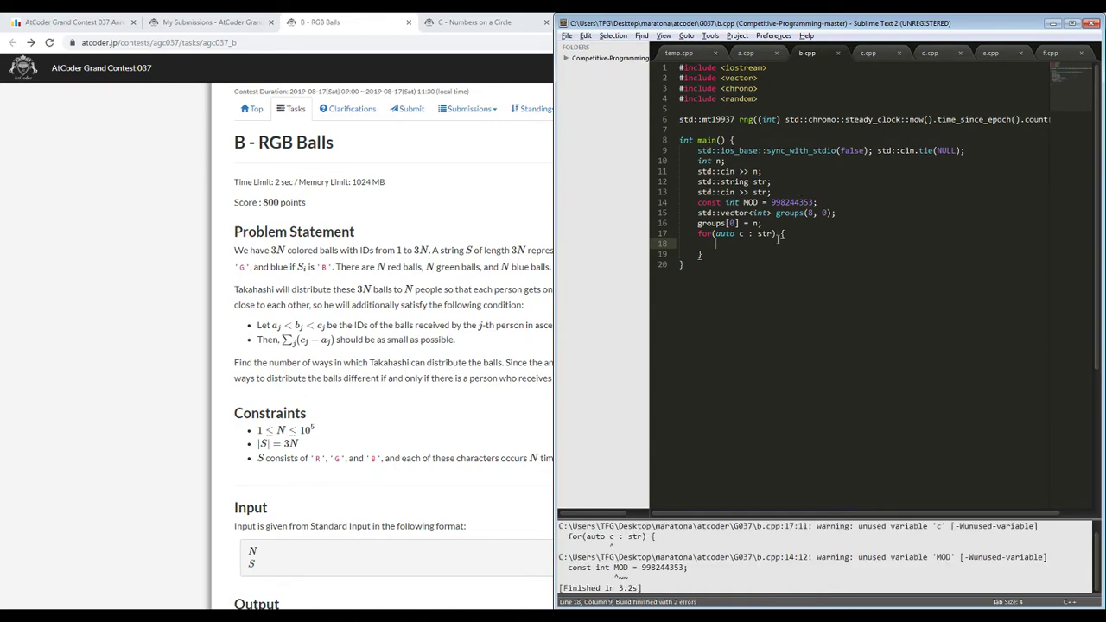
- Inside the loop, write int bit = (c == 'R' ? c == 'G' : 1 : 2 : 4);
text(int bit = )
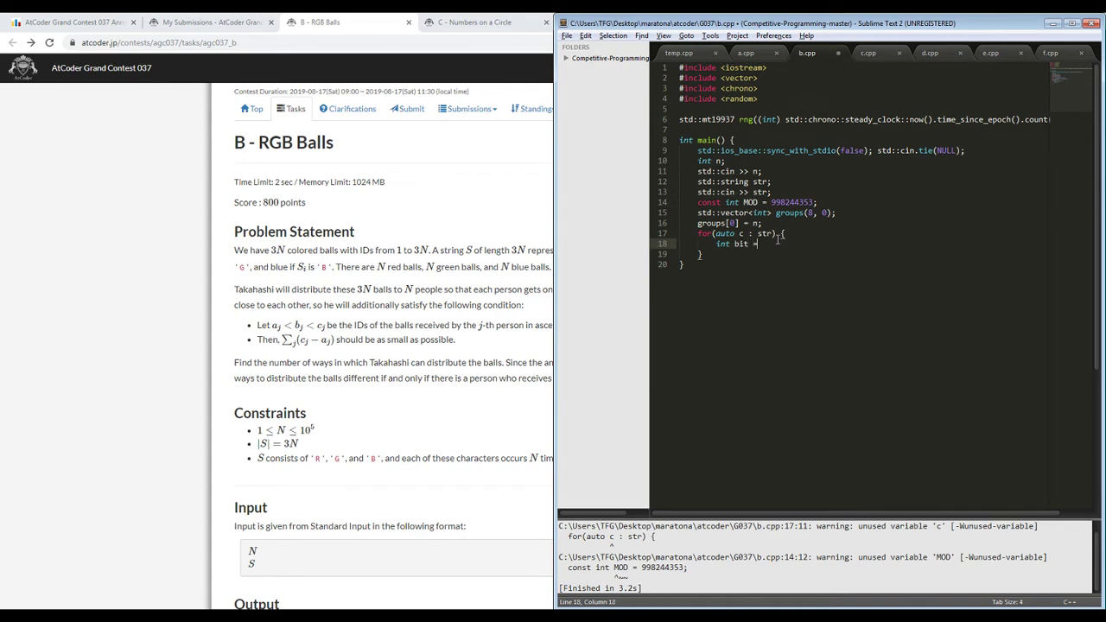
text((c)
text( == )
text('R' ? )
text(c == )
text('G' )
text(: )
text(0)
key(BackSpace)
key(BackSpace)
text(1 : 2 : 3)
key(BackSpace)
text(4);)
- Save and build b.cpp, and review the compiler messages about the bit line
key(ctrl+s)
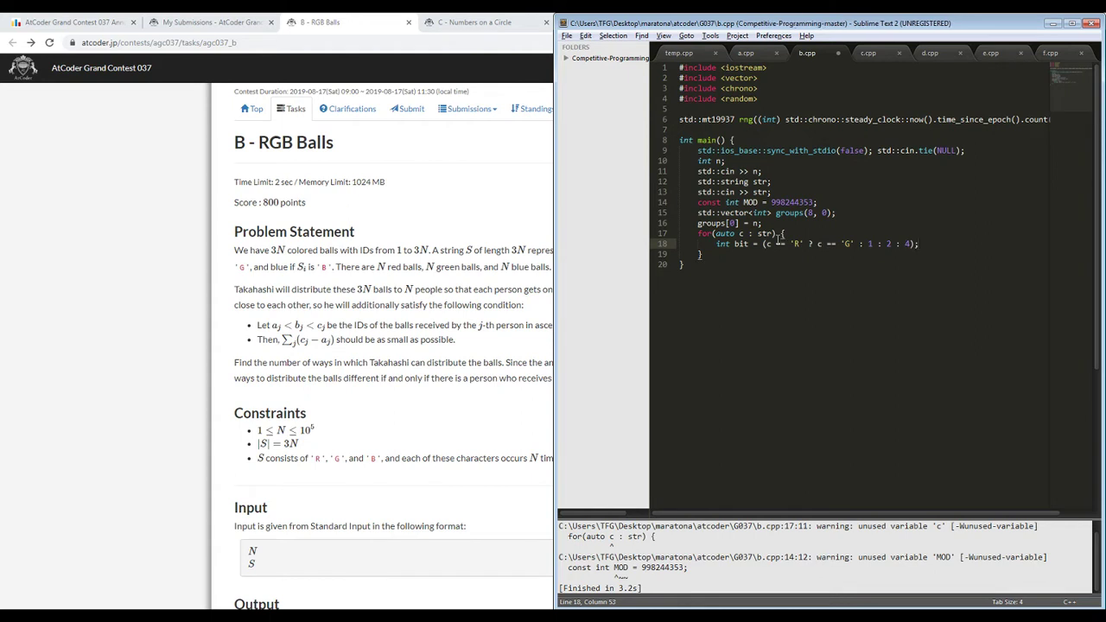
key(ctrl+b)
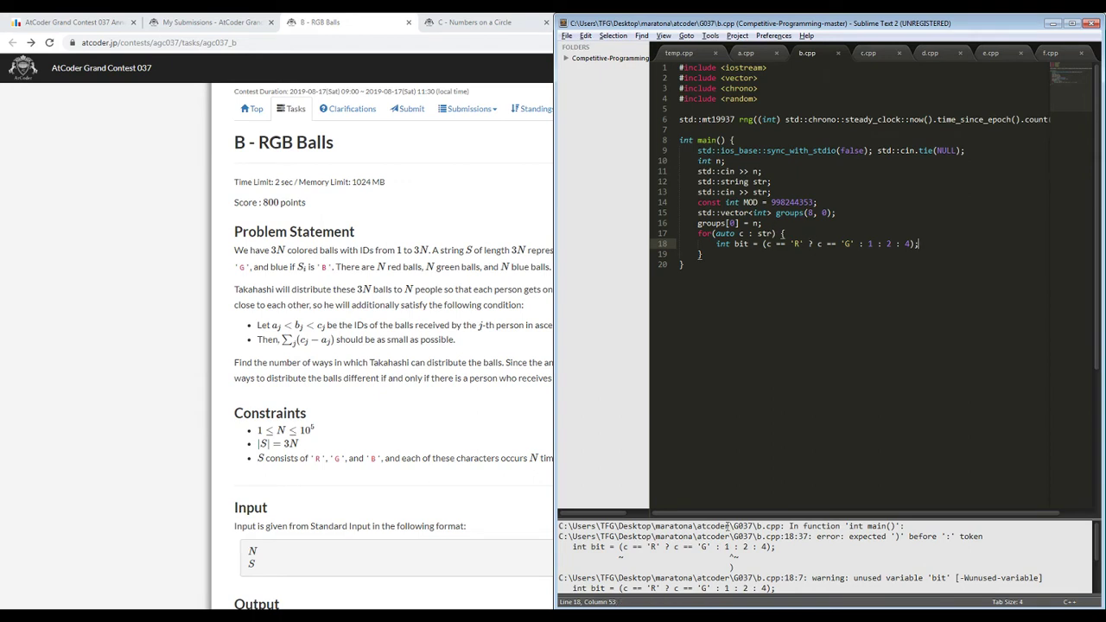
scroll(728, 526, down, 2)
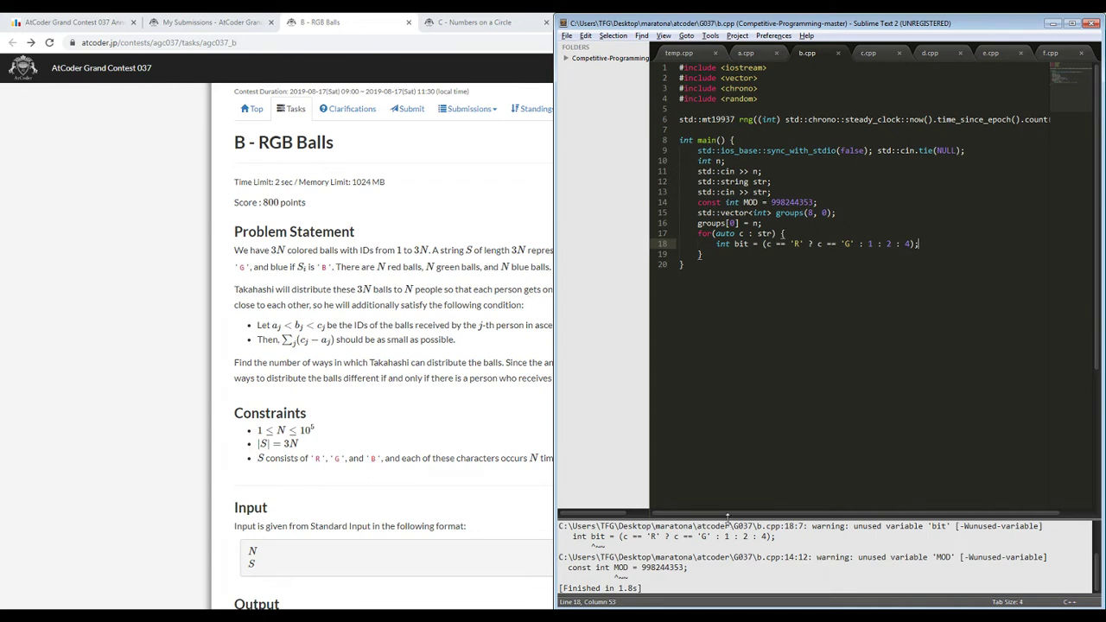
click(862, 244)
click(826, 223)
key(Return)
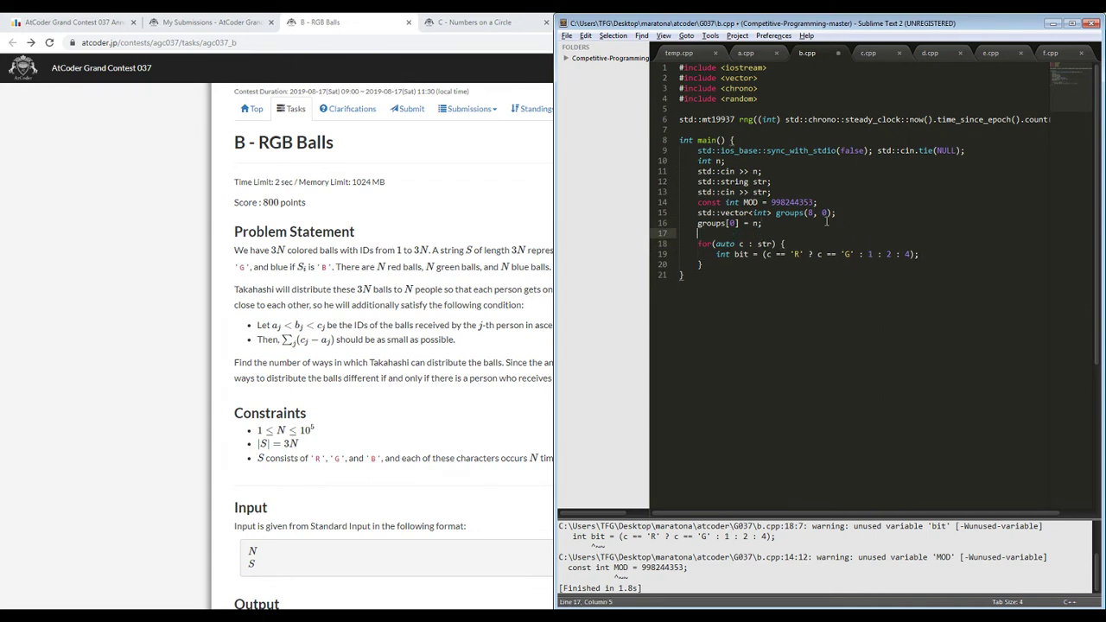
text(a ? b : c)
shift+click(791, 220)
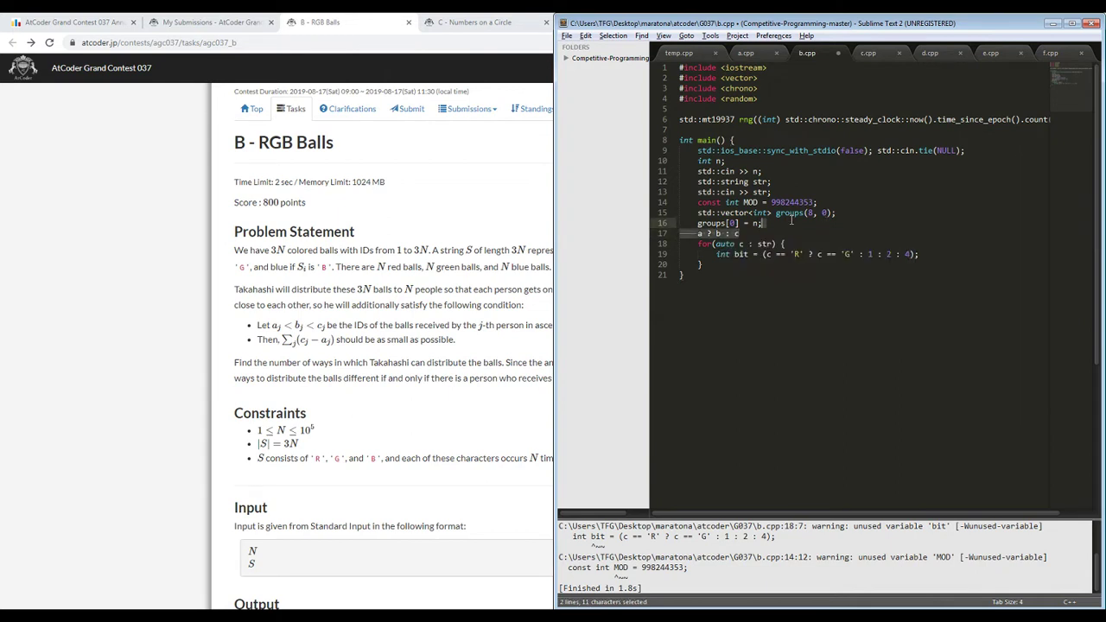
key(BackSpace)
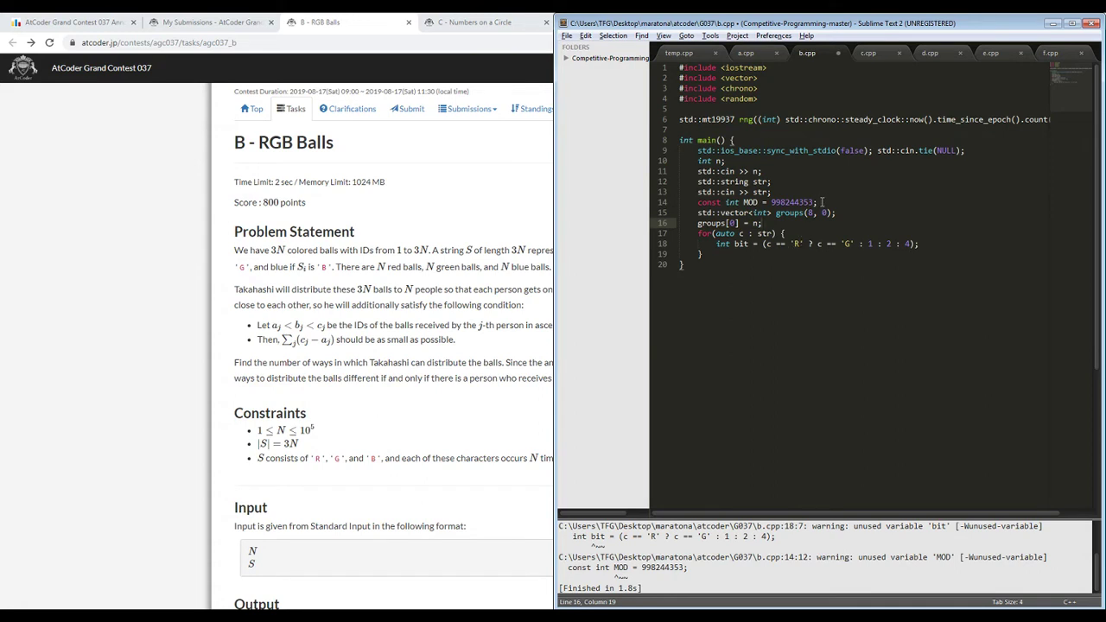
- Save and rebuild b.cpp, and check the compiler error against the parentheses of the bit line
key(ctrl+b)
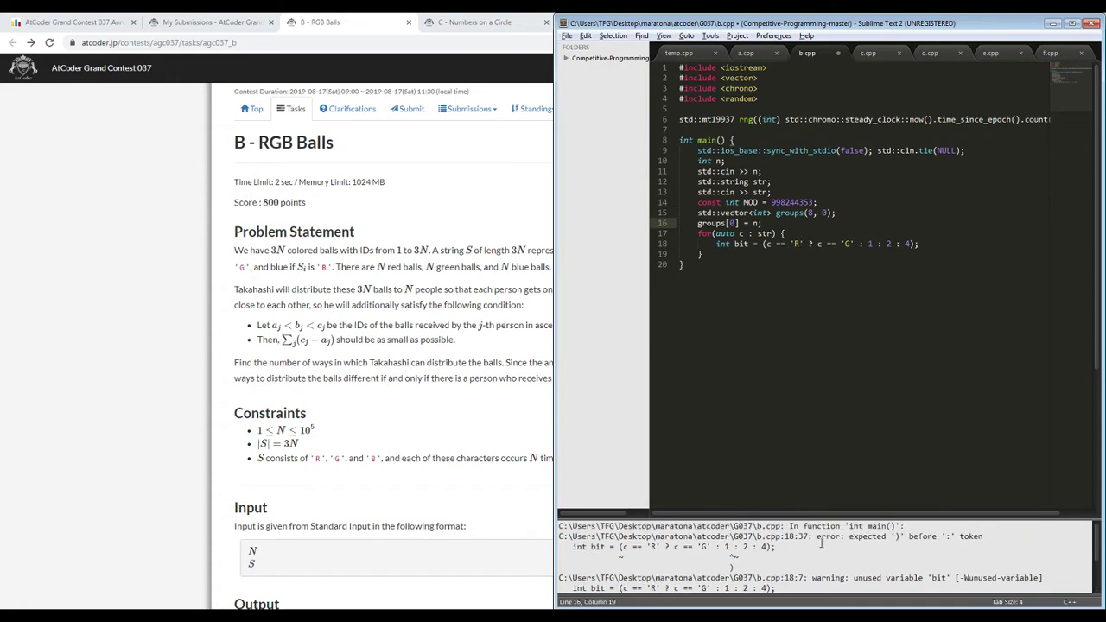
click(921, 246)
click(913, 244)
key(ctrl+b)
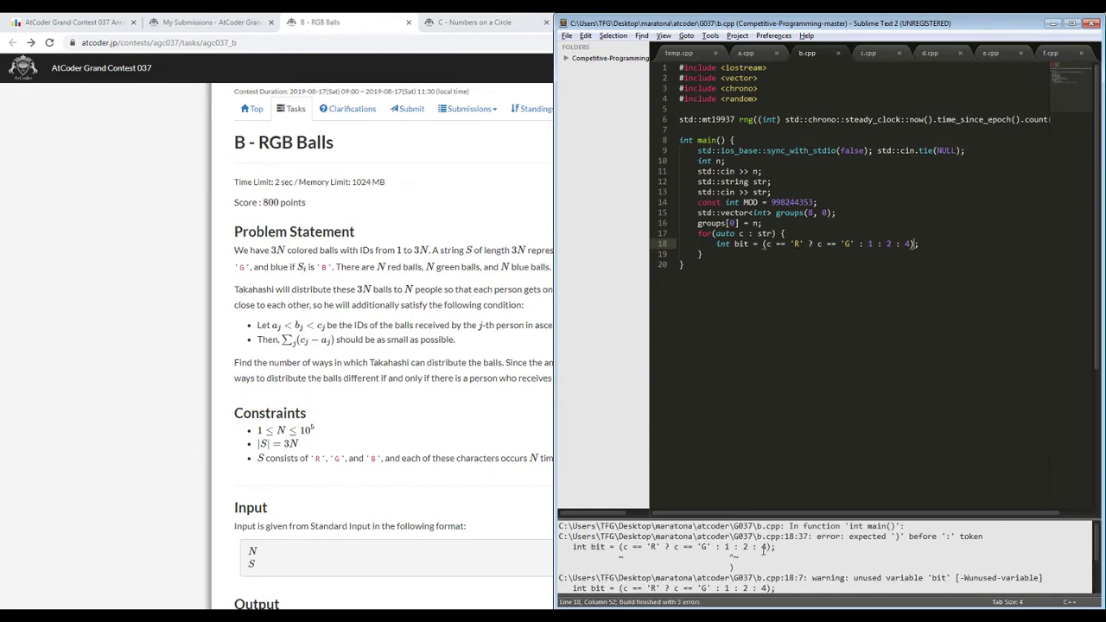
- Try building b.cpp with the bit line commented out, restore the line and rebuild
click(714, 243)
key(ctrl+slash)
key(ctrl+b)
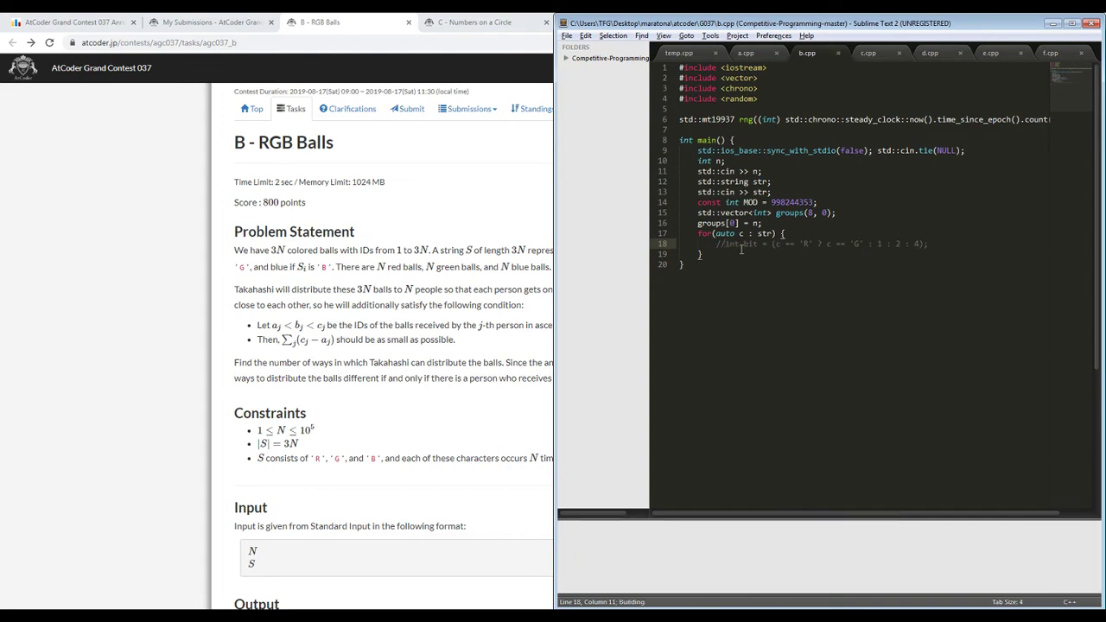
key(ctrl+z)
key(ctrl+b)
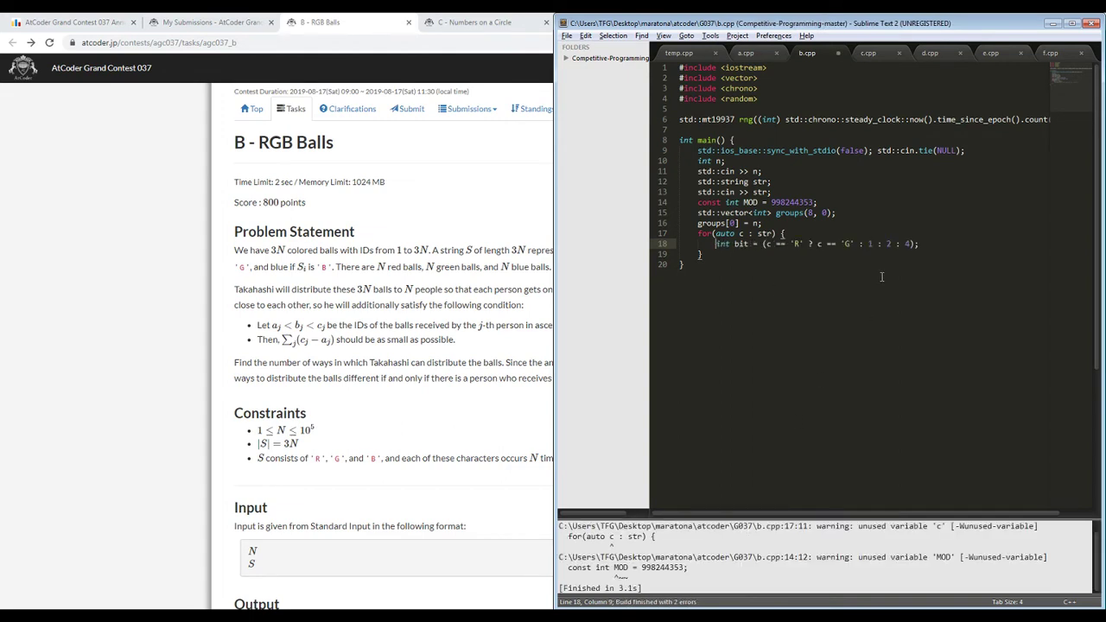
- Remove the ternary initializer from the bit line so that it reads int bit;
click(915, 244)
drag(915, 244, 751, 244)
key(BackSpace)
click(782, 246)
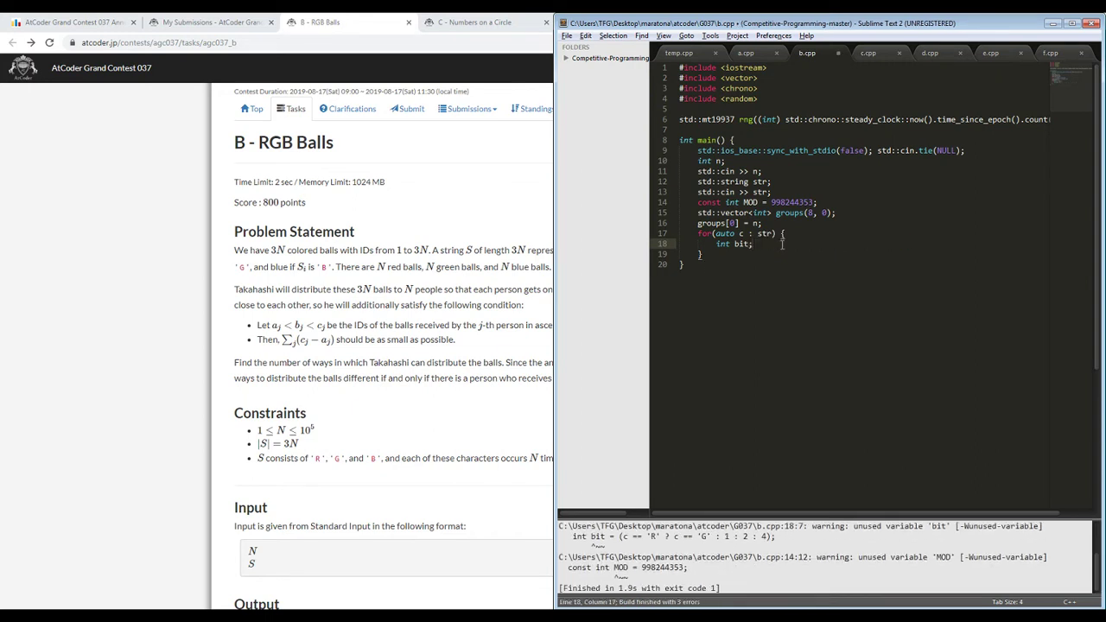
- Below int bit;, add an if(c == 'R') block that sets bit = 1;
key(Return)
text(if(c == )
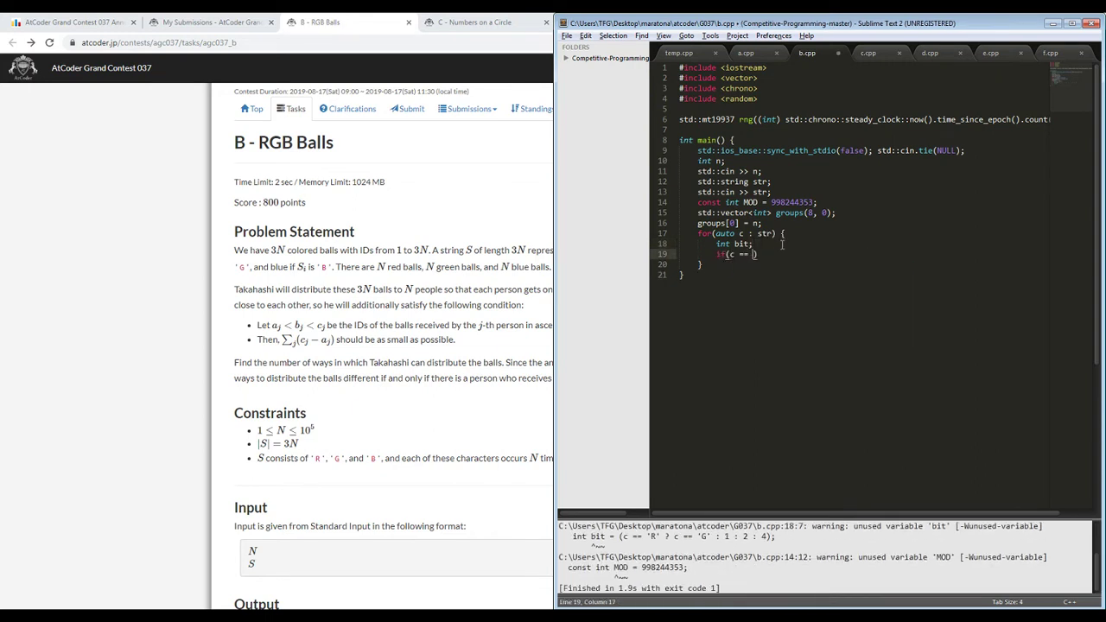
text('R') {)
key(Return)
text(bit =)
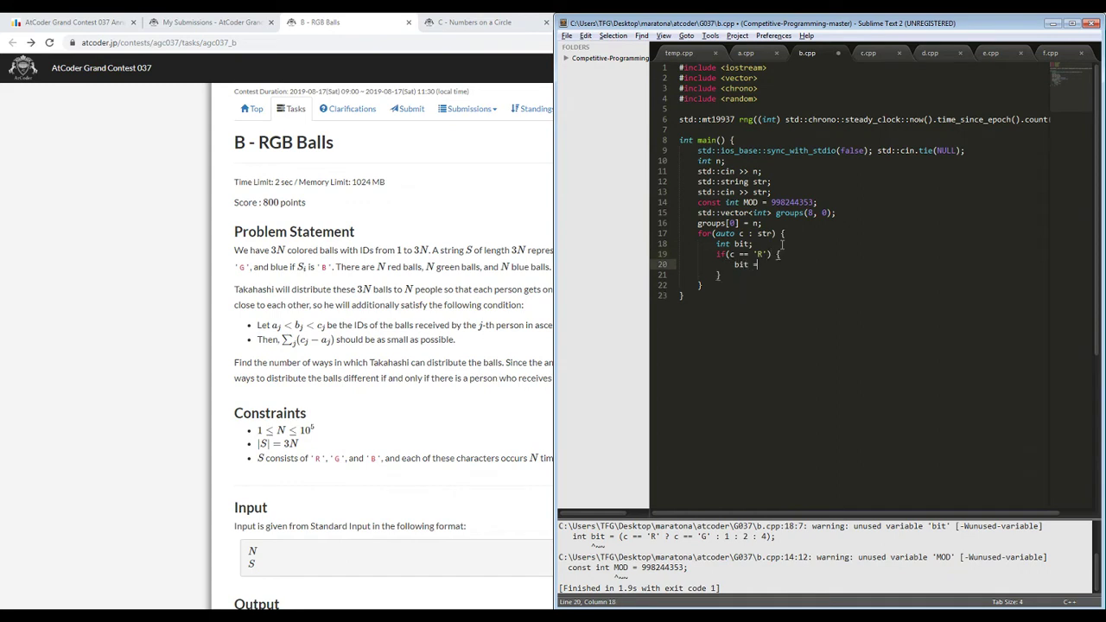
text( 0;)
key(BackSpace)
key(BackSpace)
text(1;)
key(Down)
- Add an else if(c == 'G') branch setting bit = 2; and an else branch setting bit = 4;
text(else if()
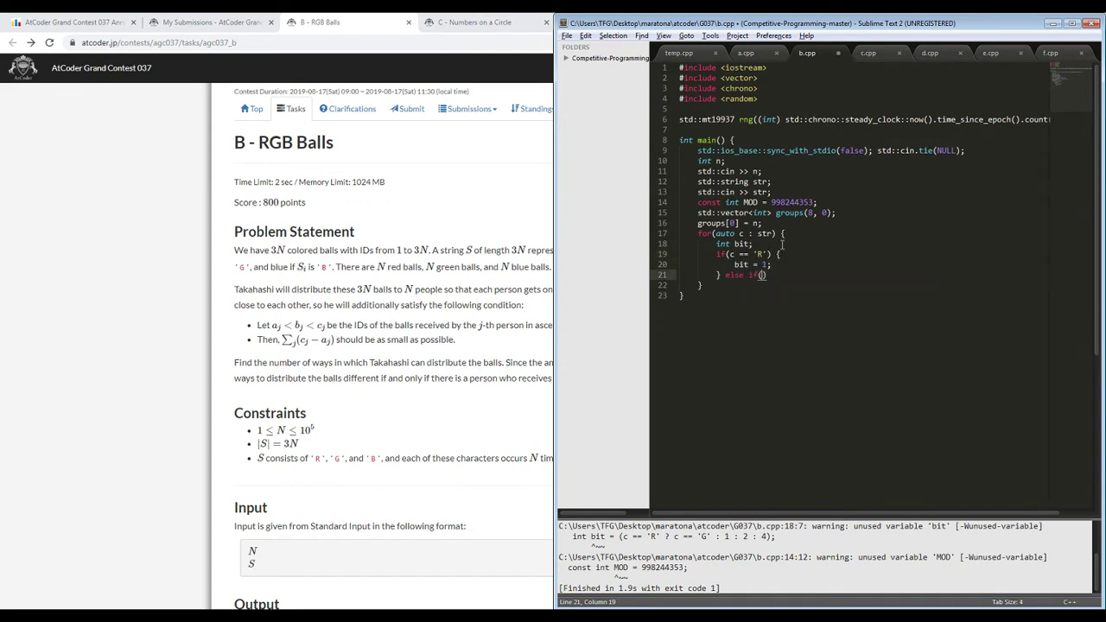
text(c == 'G') {)
key(Return)
text(bit = 2;)
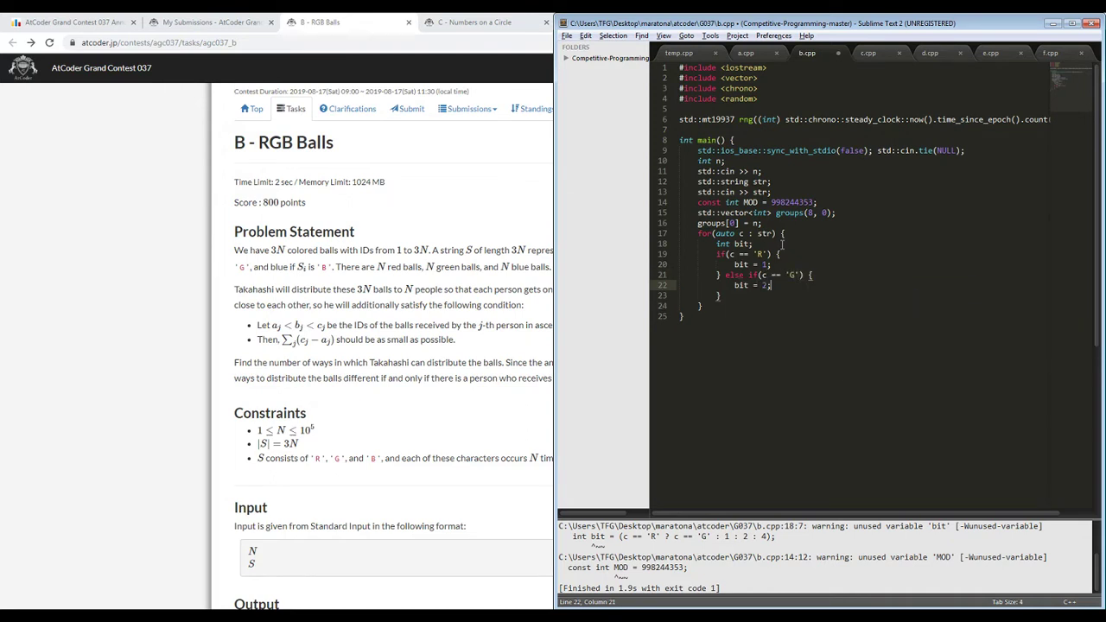
key(Down)
text(else {)
key(Return)
text(bit )
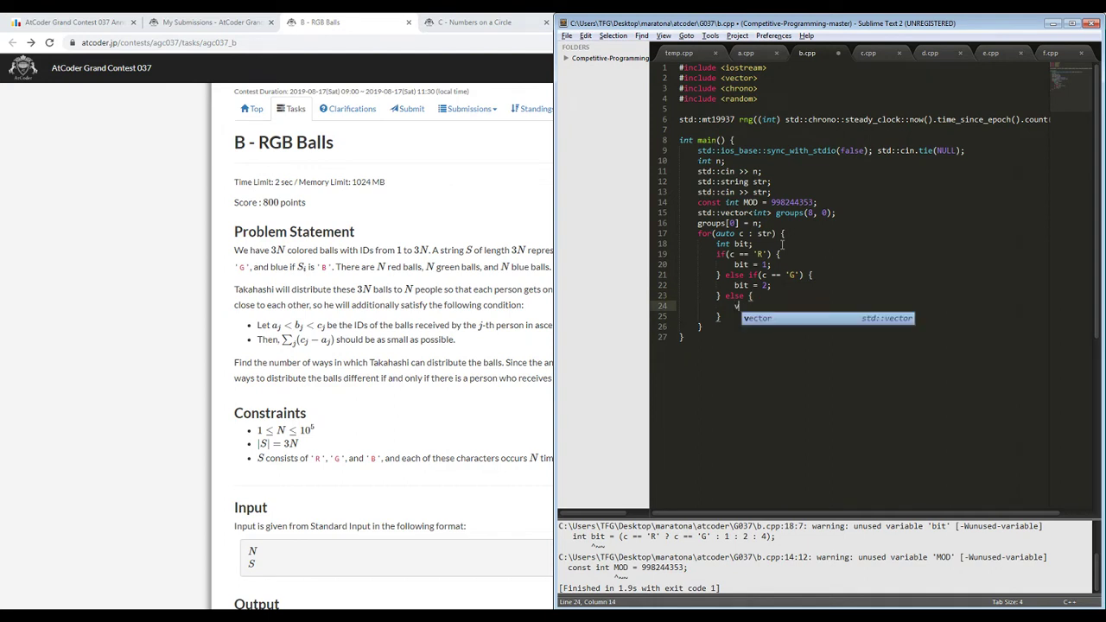
text(= 4;)
key(Down)
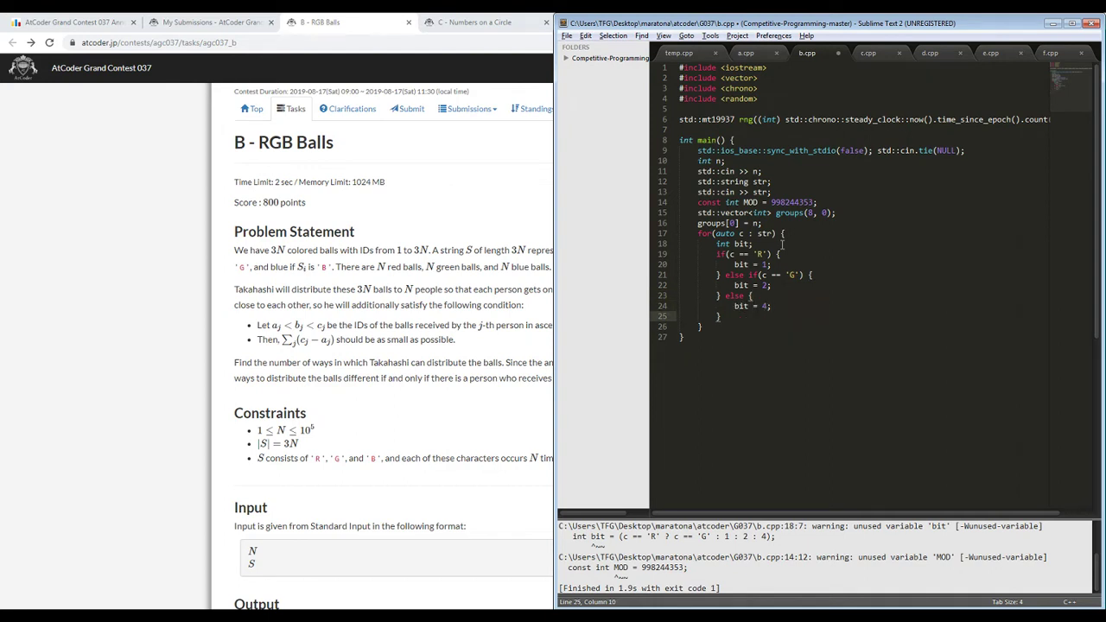
- Add an empty line after the branches, save and build b.cpp, and review the compiler messages
key(Return)
key(ctrl+b)
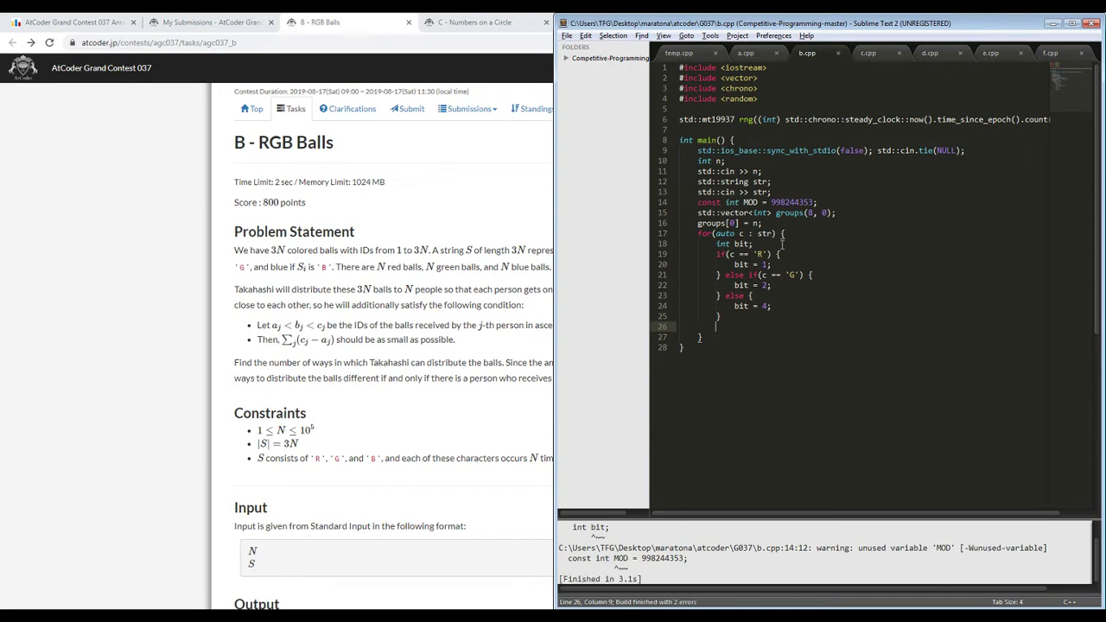
scroll(720, 562, up, 1)
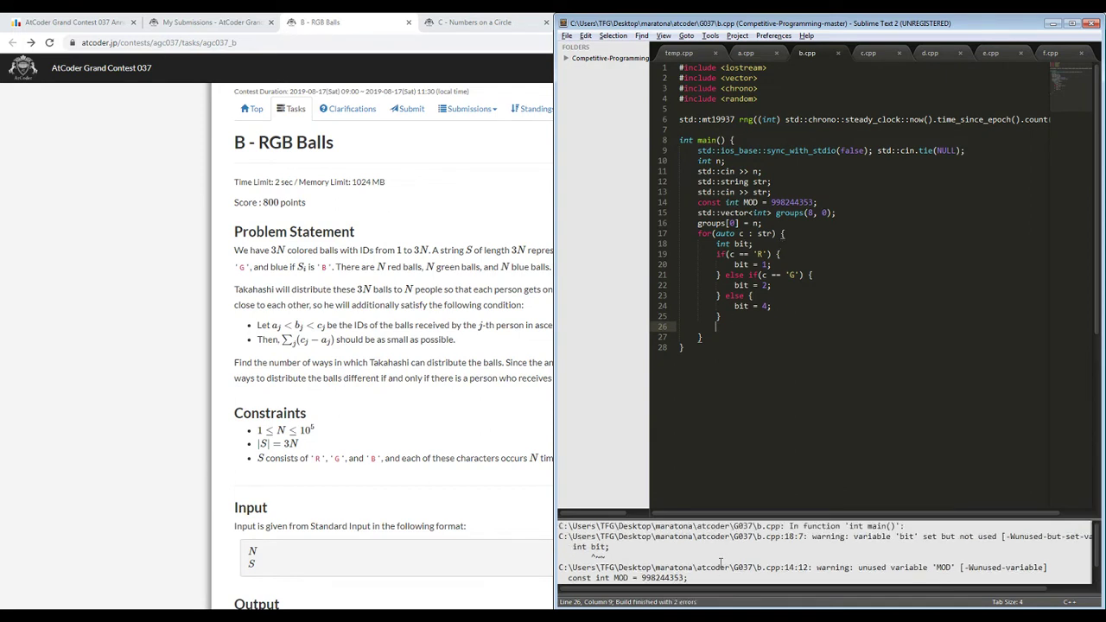
scroll(721, 562, down, 2)
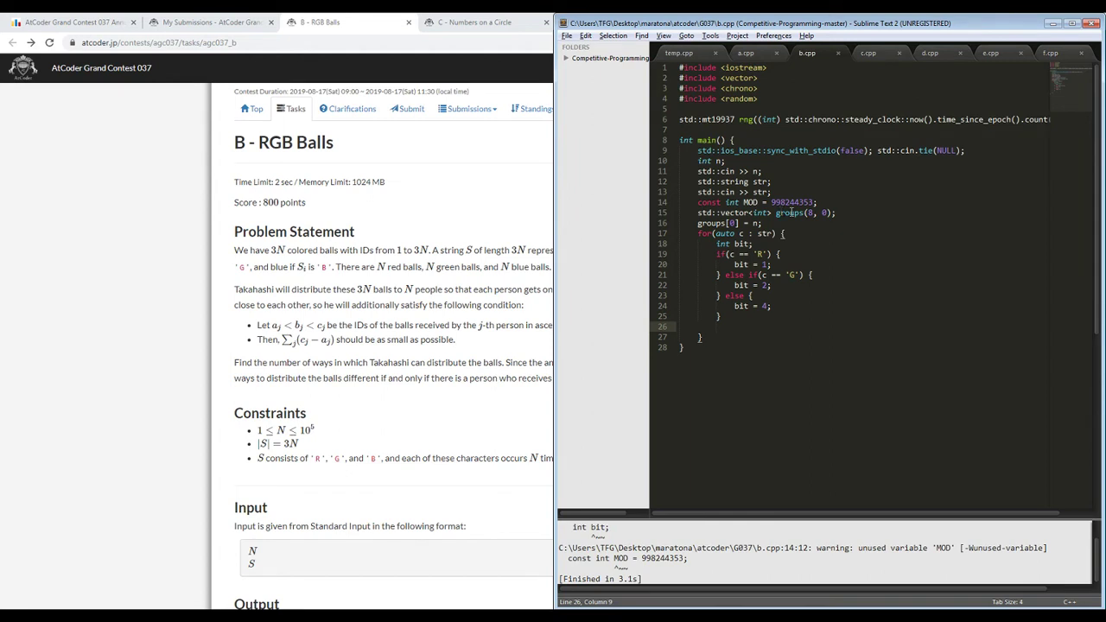
- Declare int ans = 1; directly below groups[0] = n;
click(797, 222)
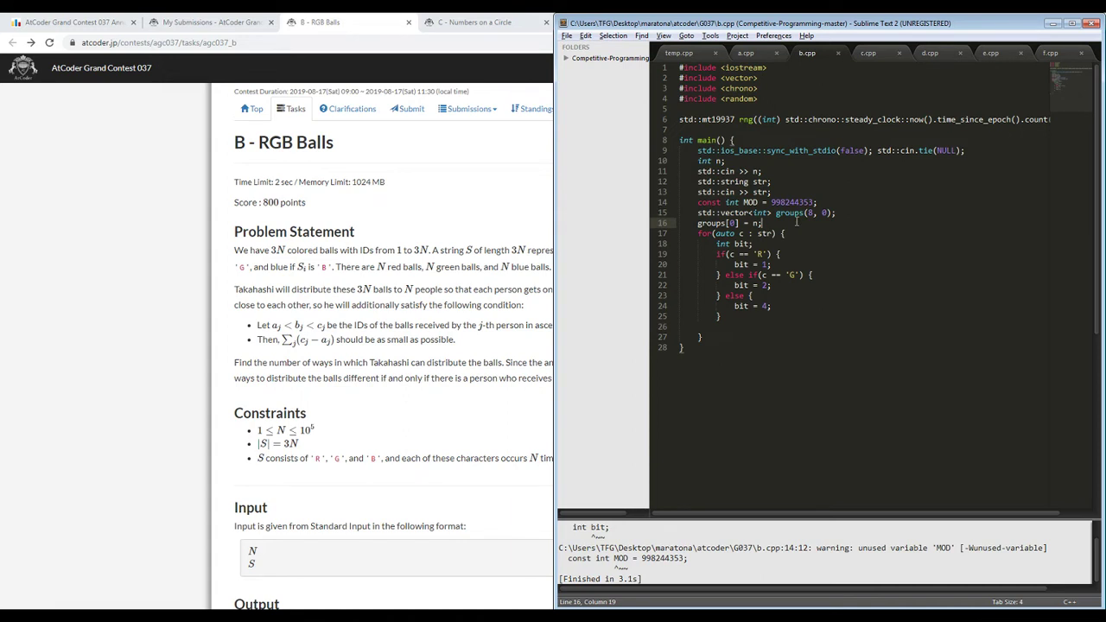
key(Return)
text(int ans = 1;)
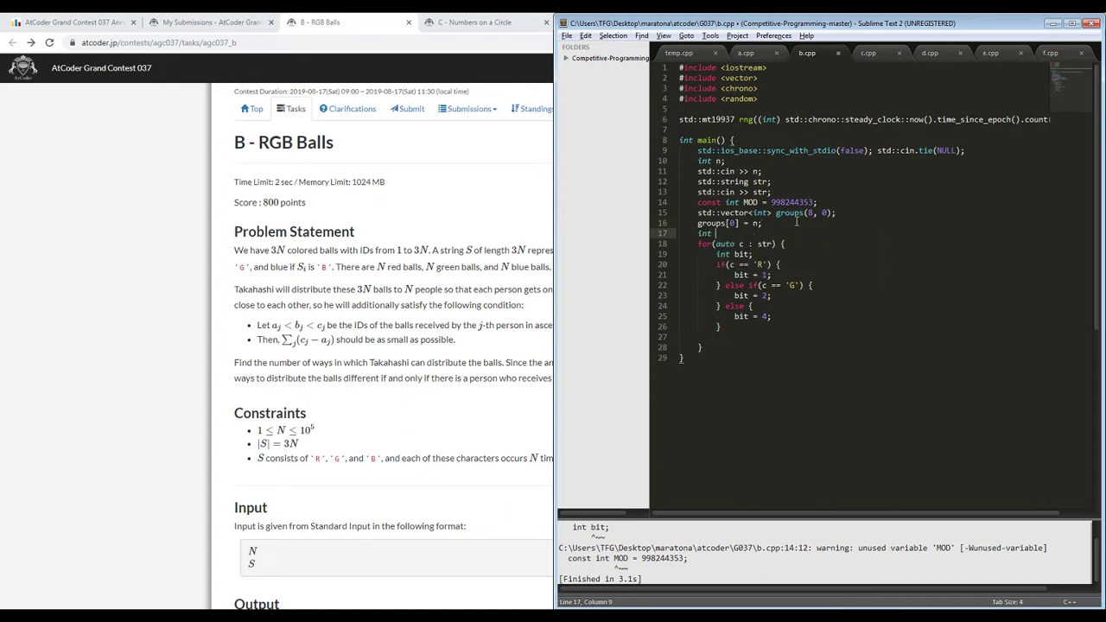
- After the color branches, add an inner loop for(int i = 7; i >= 0; i--)
key(Down)
key(Down)
key(Down)
key(Down)
key(Down)
key(Down)
key(Down)
key(Down)
key(Down)
key(Down)
text(for()
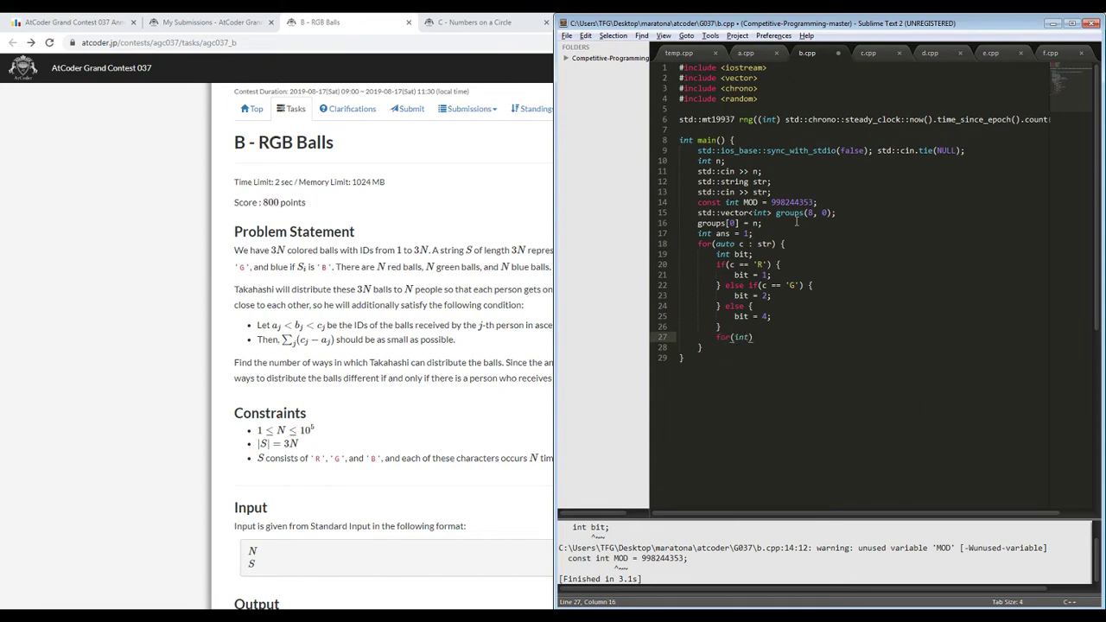
text(i =)
text(7; i >= )
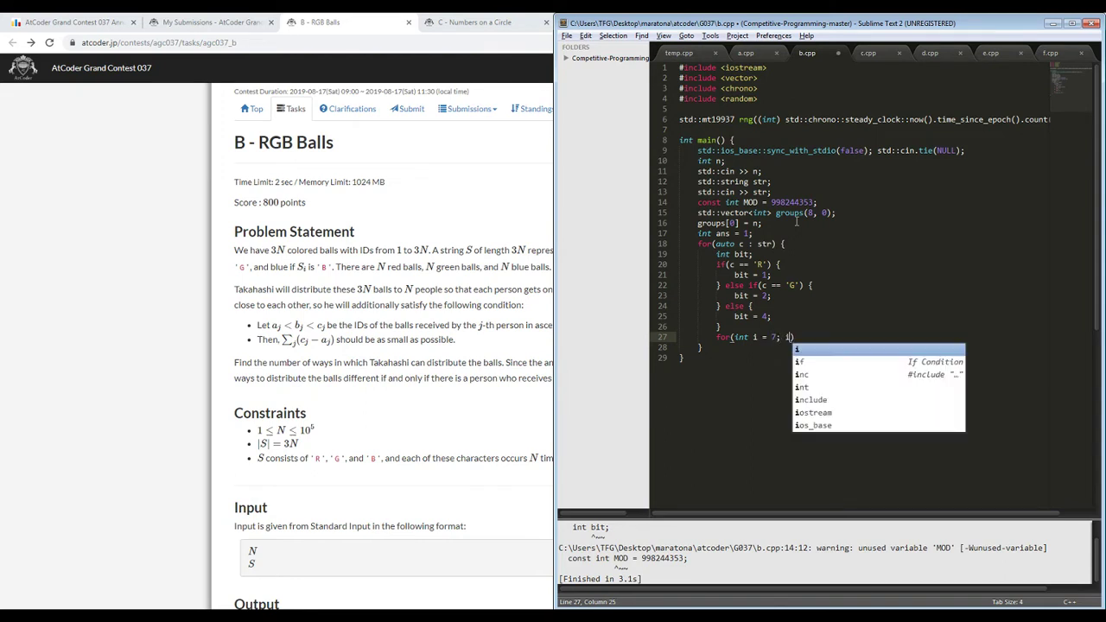
text(0; i--) {)
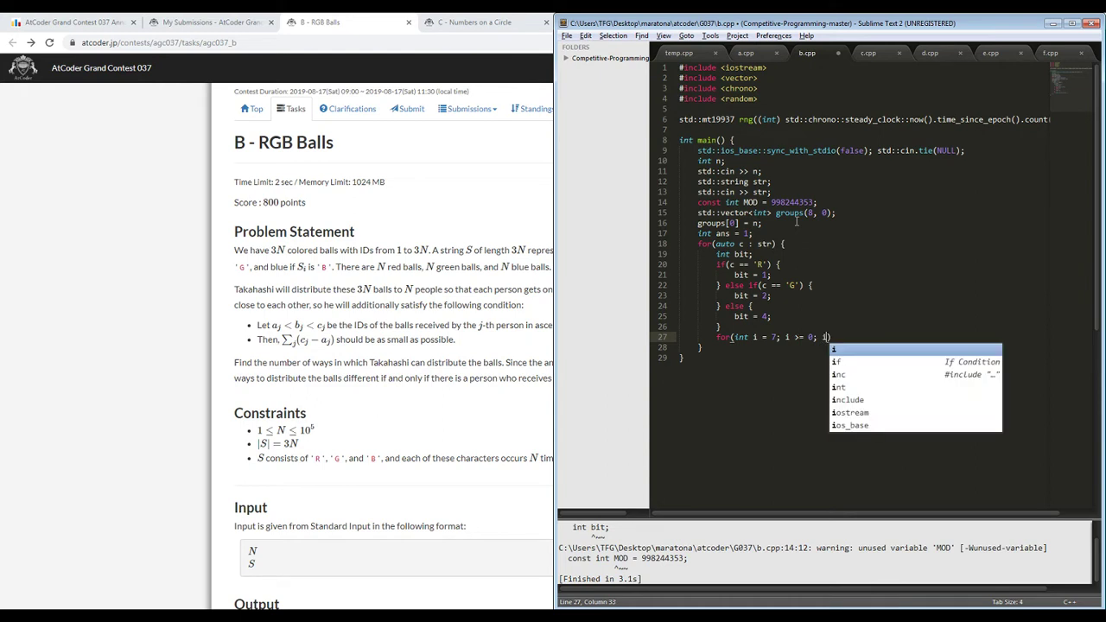
- Inside the inner loop, add the skip condition if(bit & i) continue;
key(Return)
text(if()
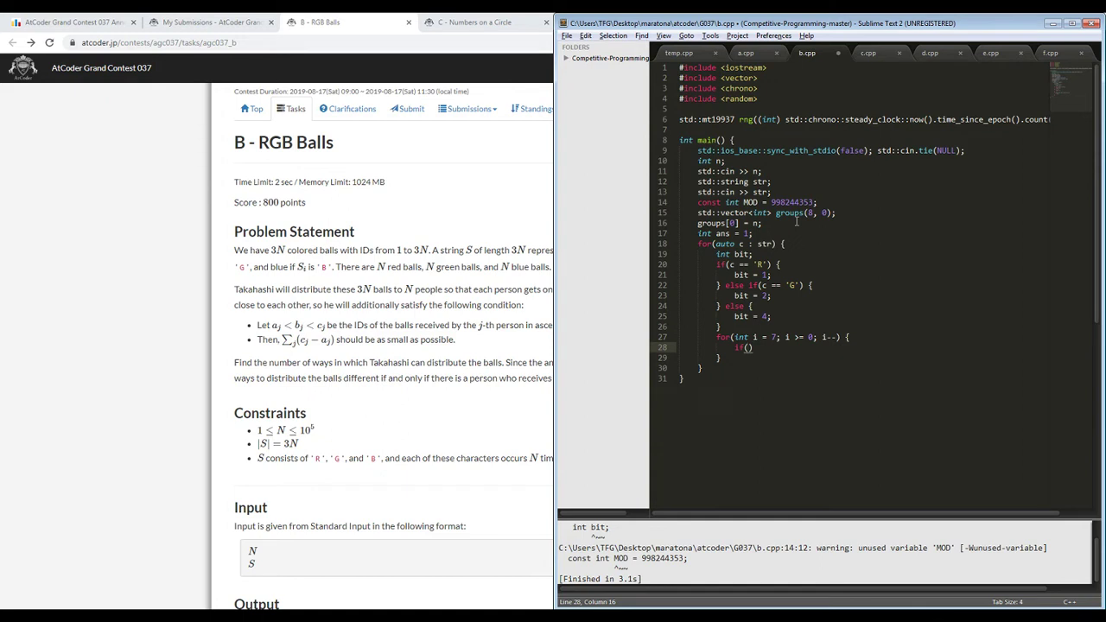
text(bit & i)
key(BackSpace)
text() continue;)
key(Return)
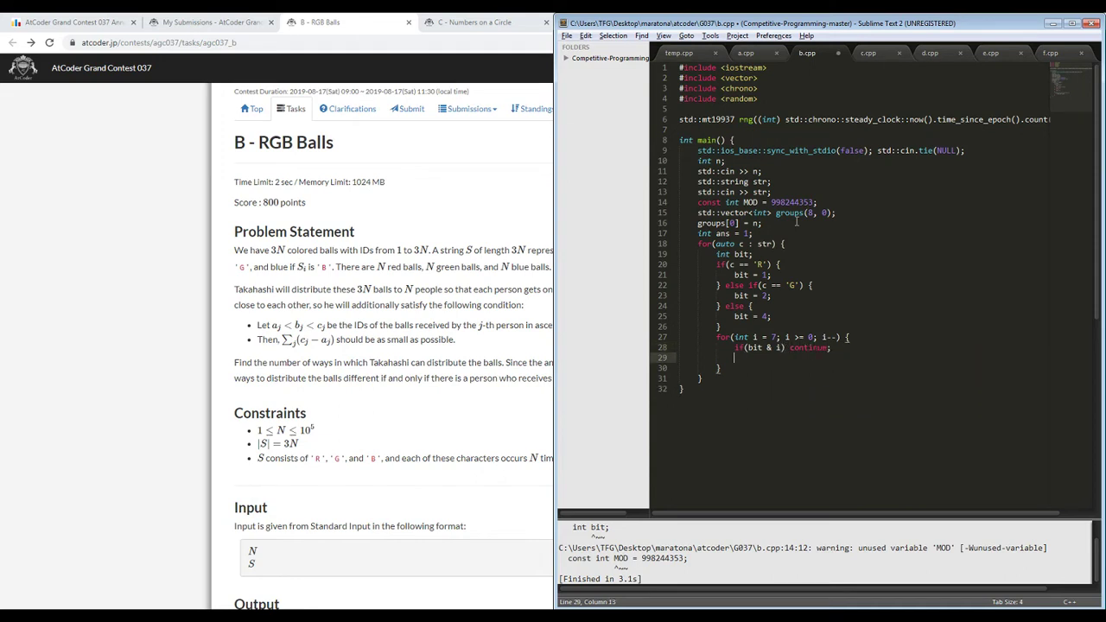
- Add an if(groups[i]) block containing ans = (long long) ans * groups[i] % MOD;
text(if()
text(groups[i])
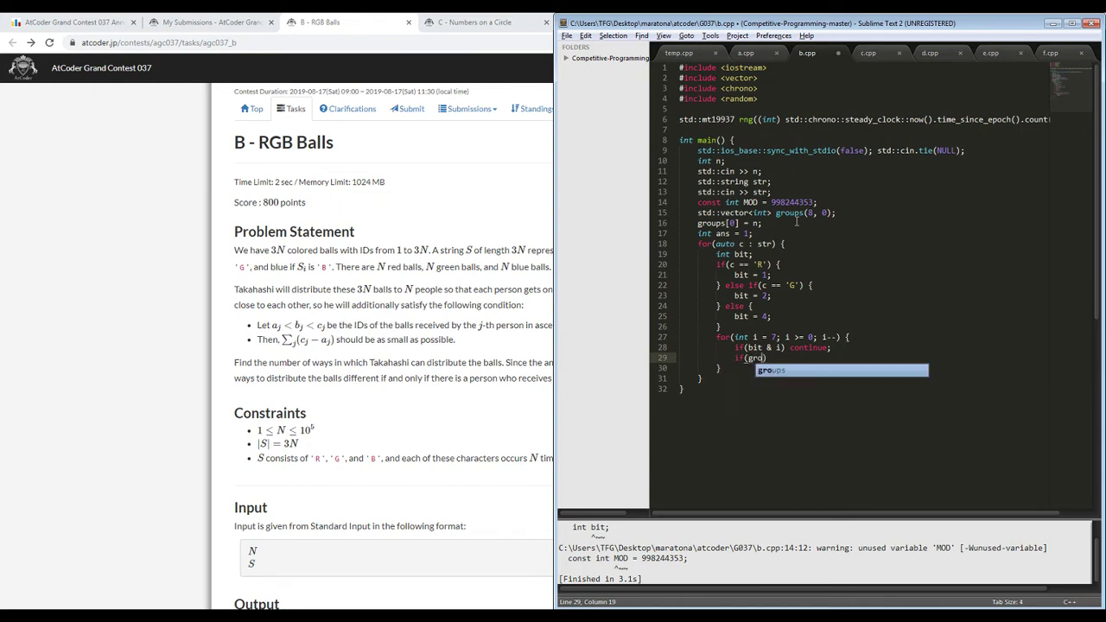
text() {)
key(Return)
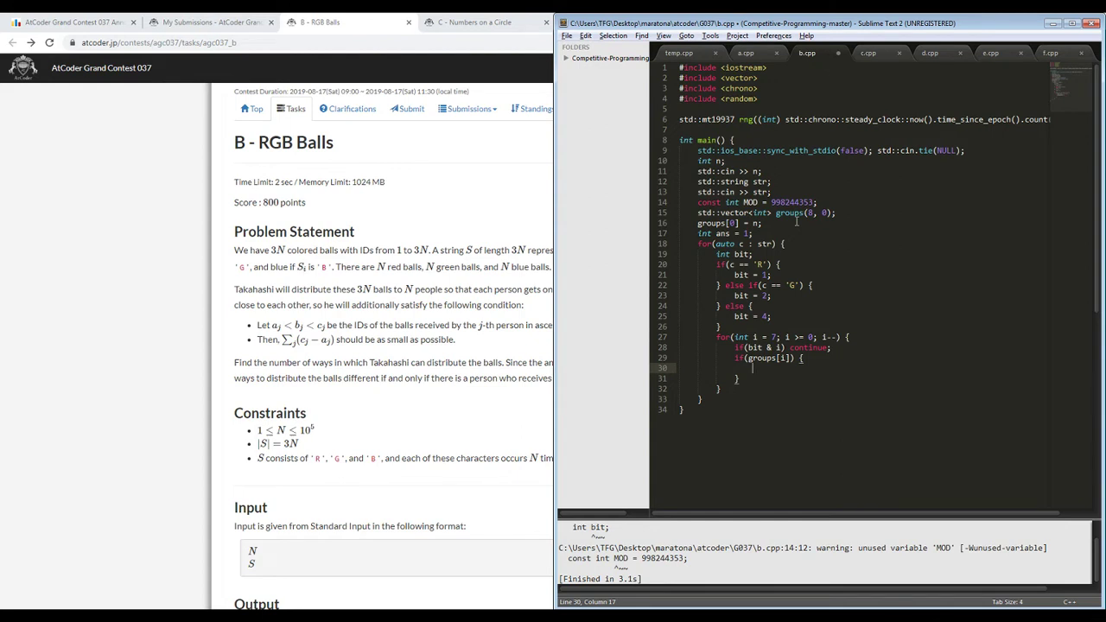
text(ans = (long long) ans * groups[i];)
key(Left)
text(% MOD)
key(Right)
key(Return)
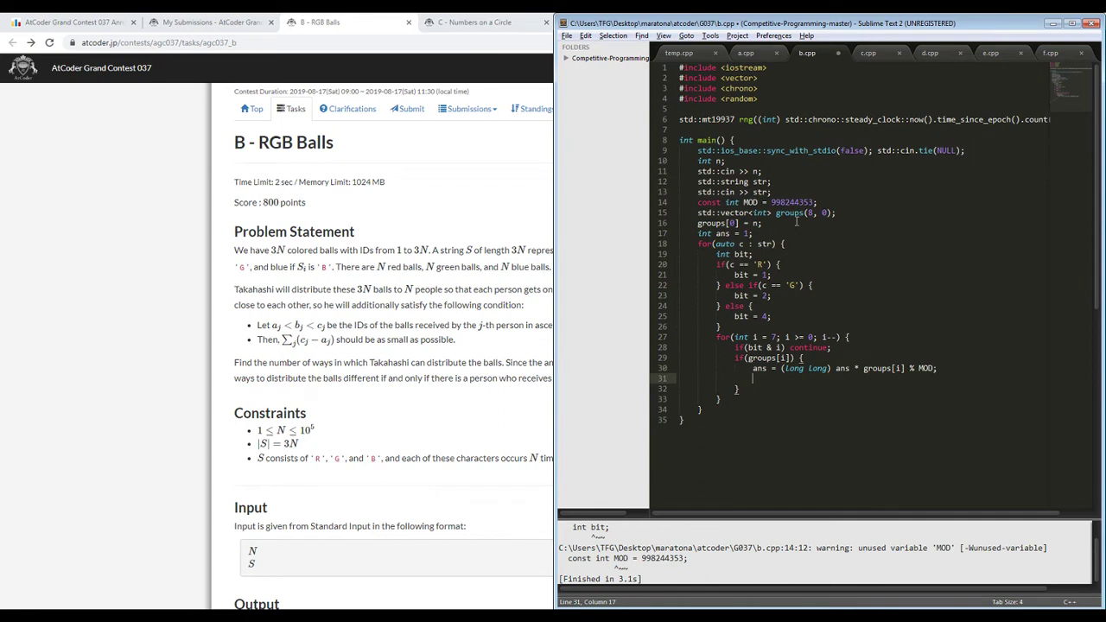
- Below the ans update, add the lines groups[i]--; and groups[i|bit]++;
text(groups[i]--;)
key(Return)
text(groups)
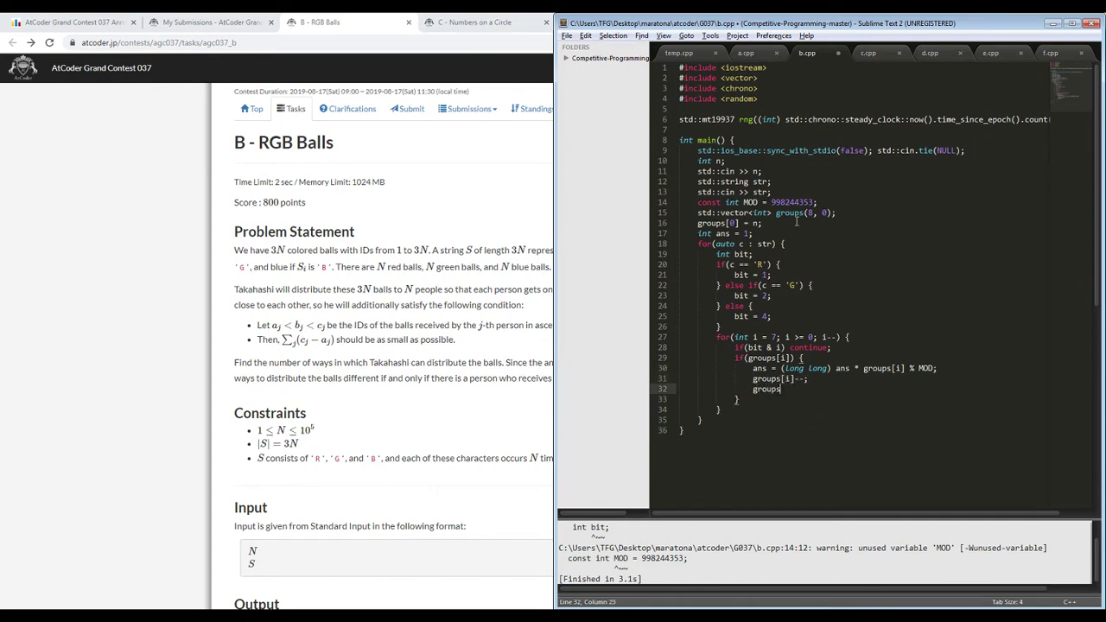
text([i|bit]++;)
- After the outer loop, add std::cout << ans << '\n'; and save and build b.cpp
key(Down)
key(Down)
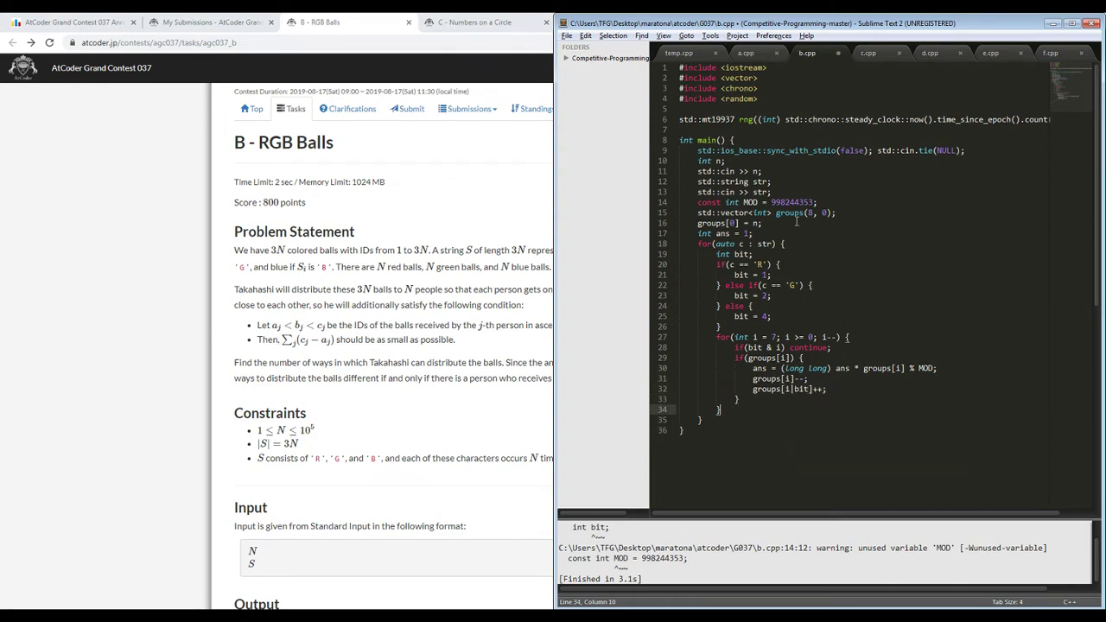
key(Down)
key(Return)
text(std::cout << ans << ' ';)
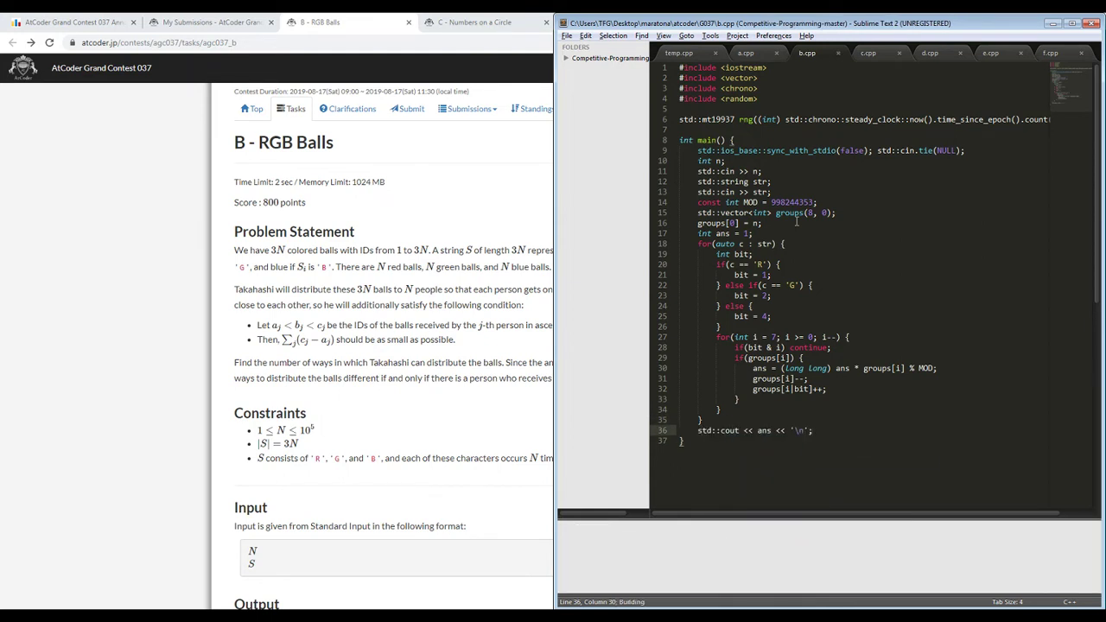
- Find the samples on the RGB Balls task page and run b.exe in Command Prompt with sample 1: 3 and RRRGGGBBB
key(alt+Tab)
scroll(376, 596, down, 3)
key(alt+Tab)
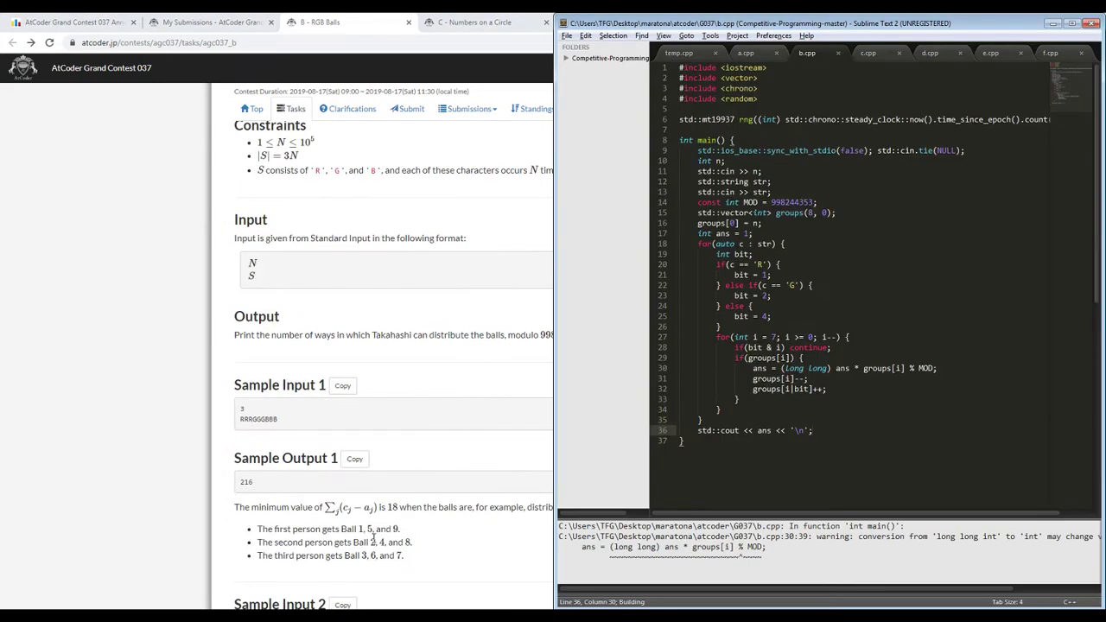
key(alt+Tab)
scroll(333, 563, down, 1)
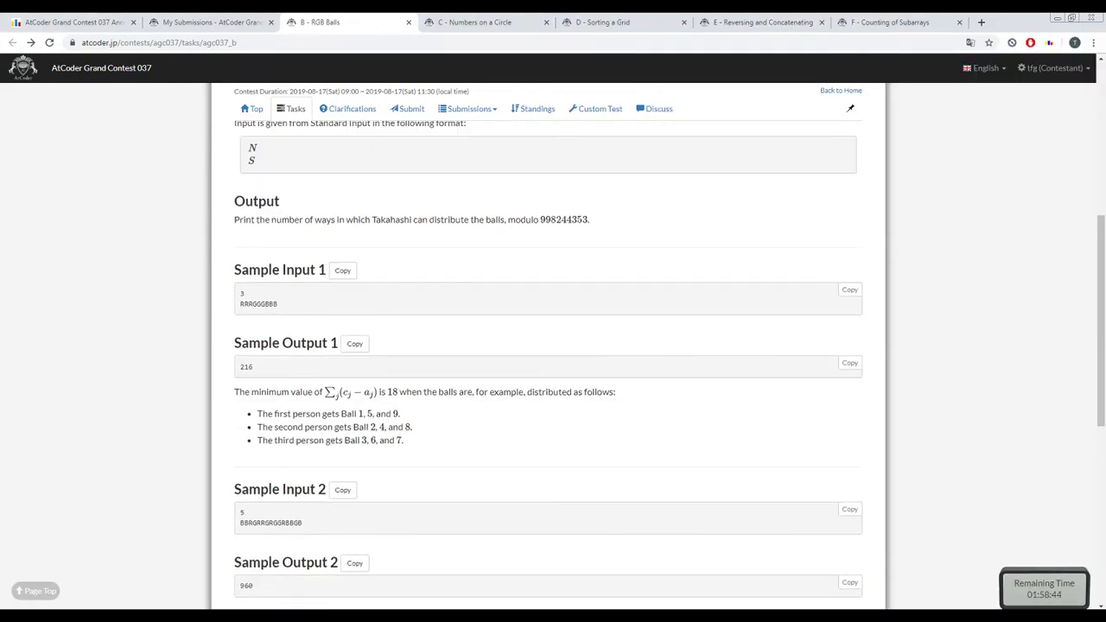
key(alt+Tab)
text(b.ex)
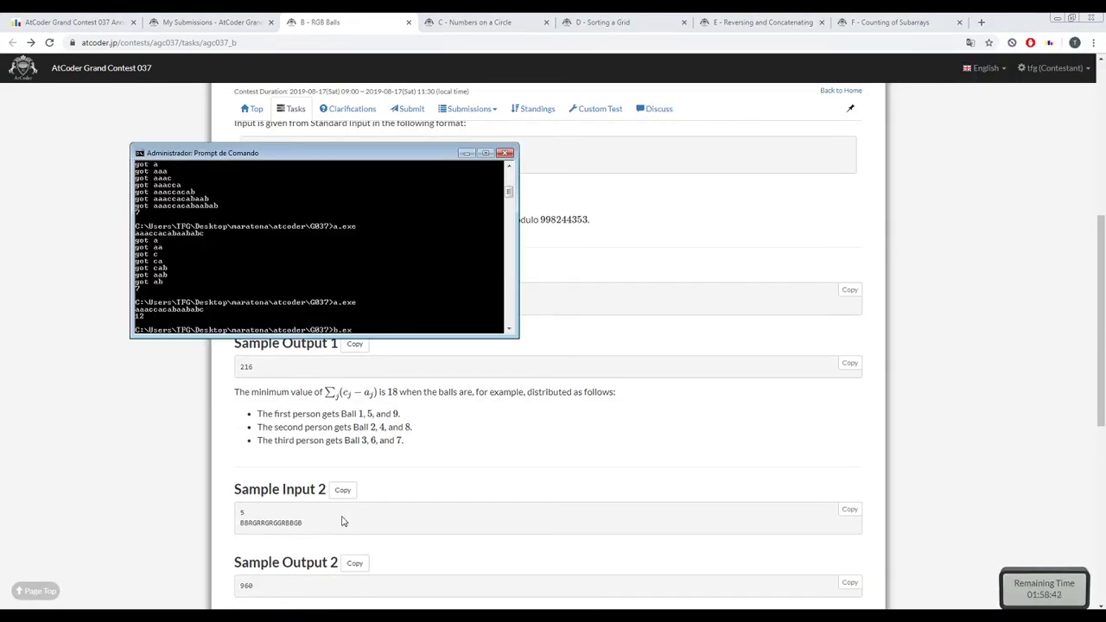
text(e)
key(Return)
text(3)
key(Return)
text(RR)
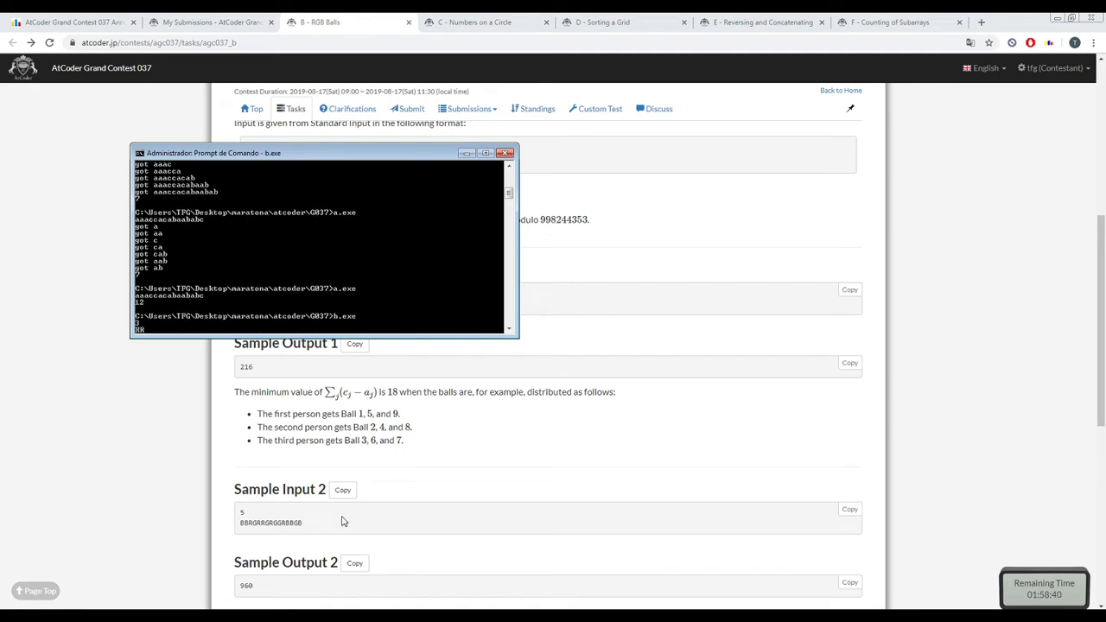
text(RGGGBBB)
key(Return)
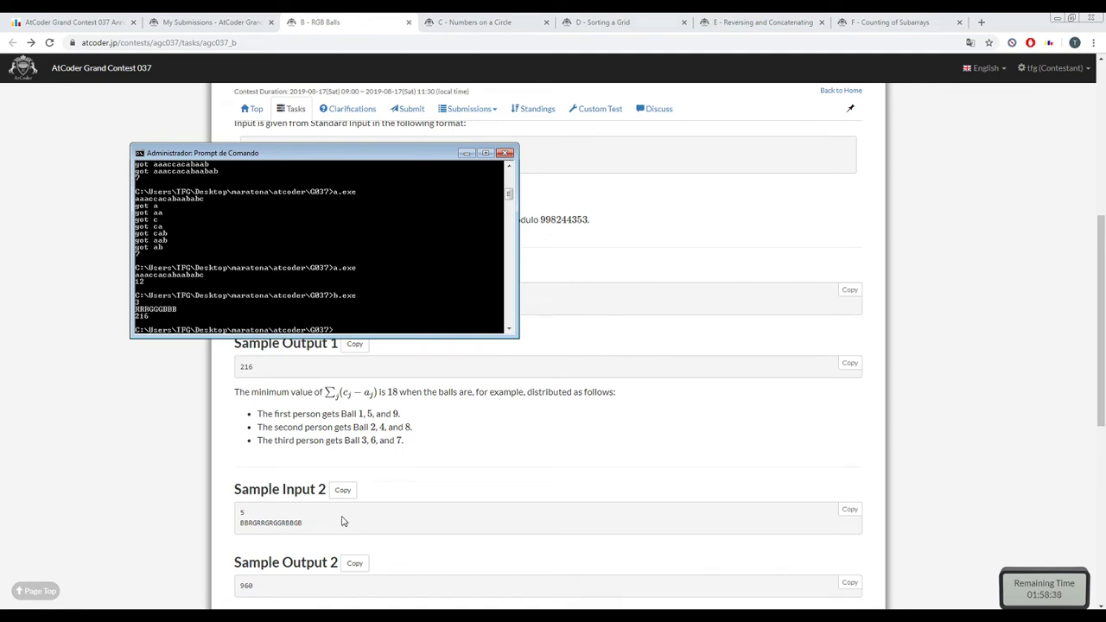
- Run b.exe with sample 2, entering 5 and BBRGRRGRGGRBBGB, and compare the result with Sample Output 2 on the task page
key(Up)
key(Return)
text(5)
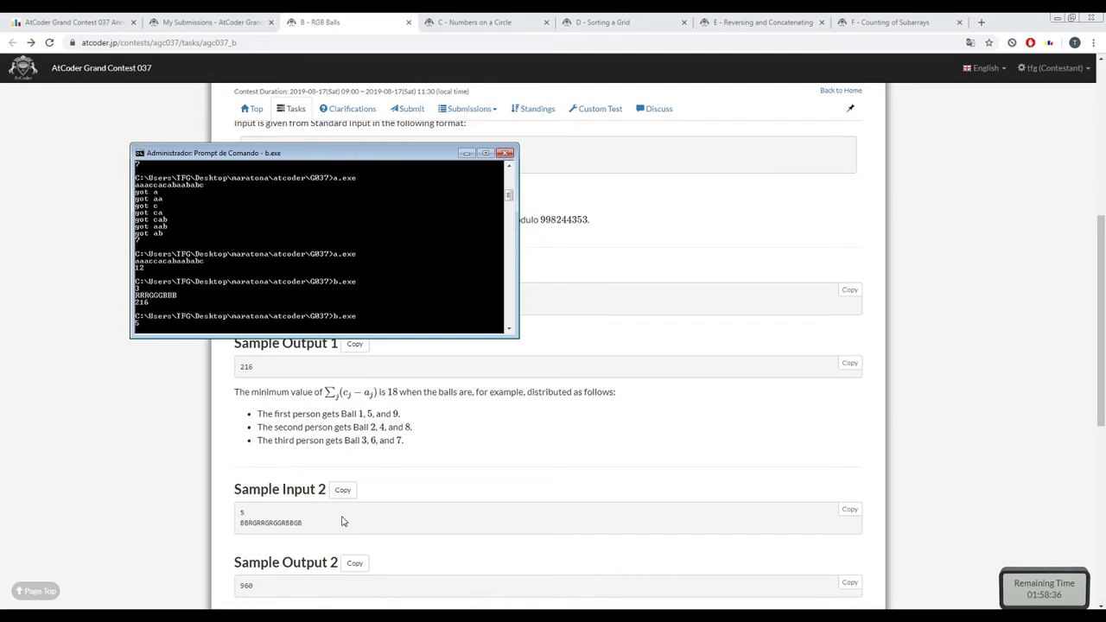
drag(328, 533, 240, 523)
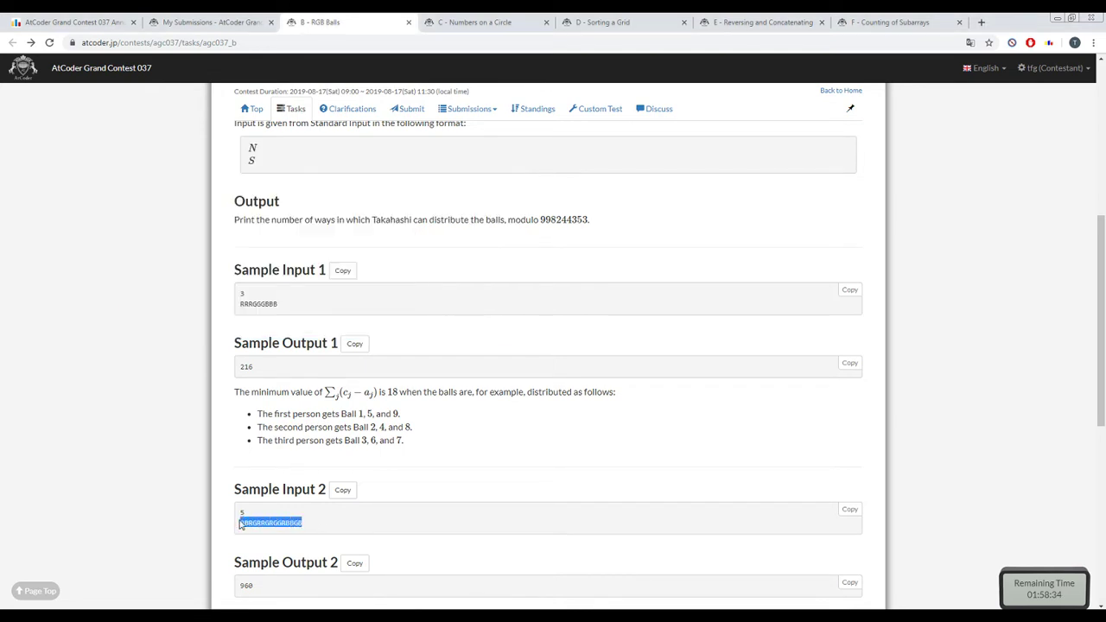
key(ctrl+c)
key(alt+Tab)
right_click(266, 318)
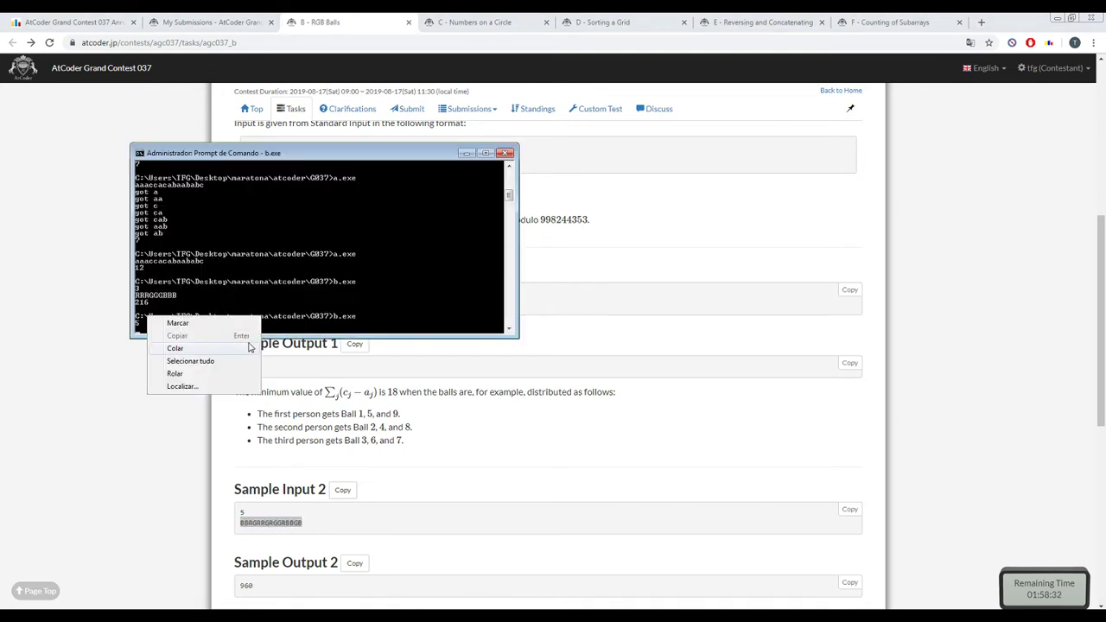
click(248, 346)
key(Return)
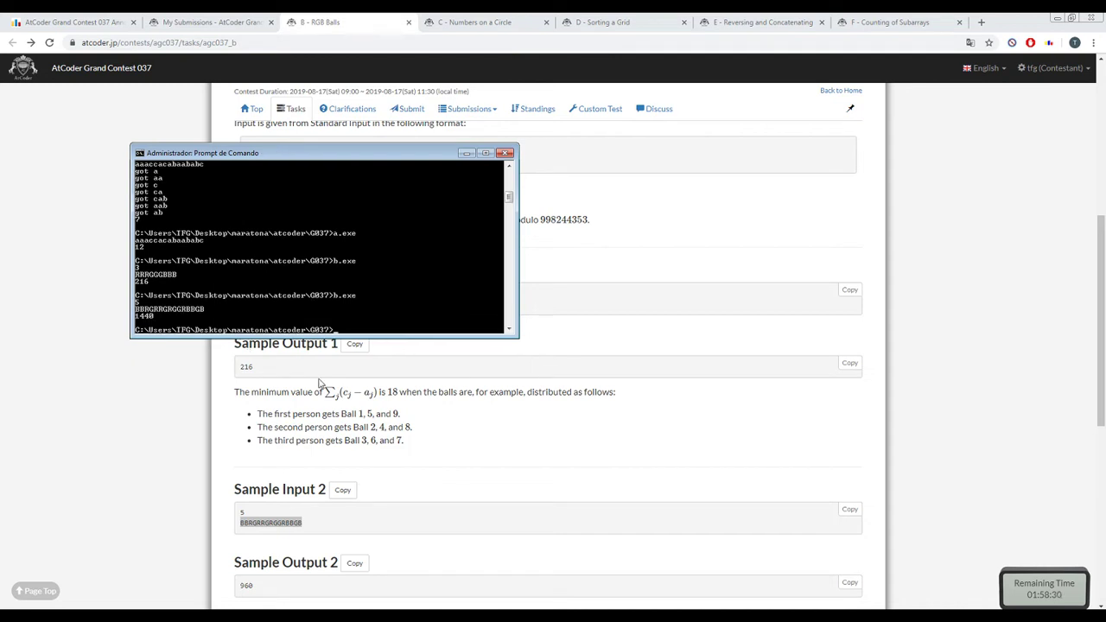
click(394, 552)
scroll(393, 551, down, 2)
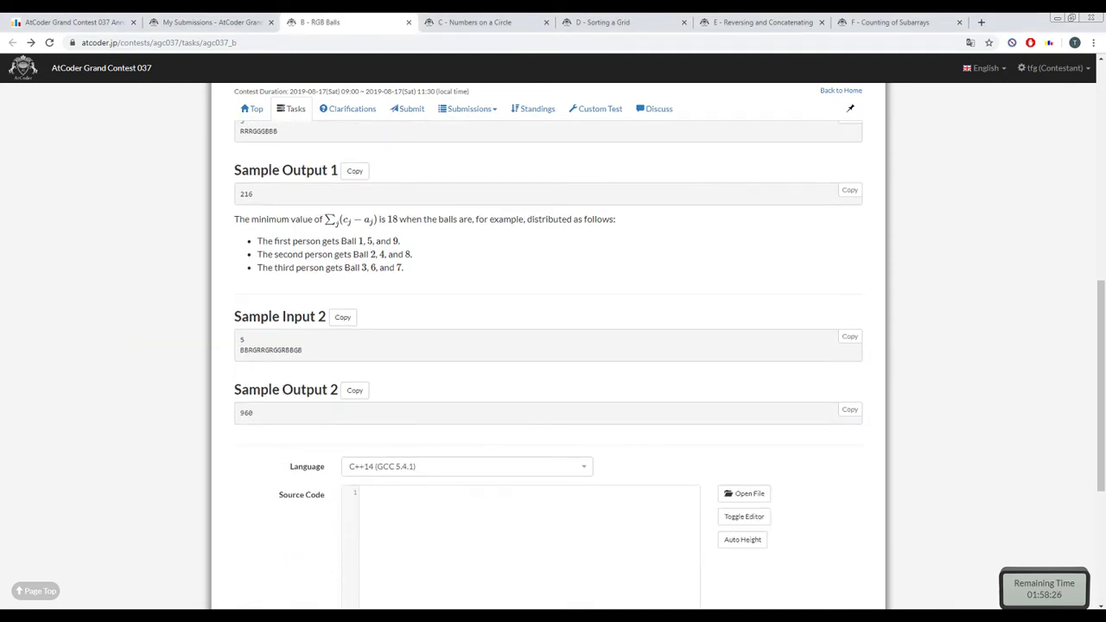
- In b.cpp, add break; after groups[i|bit]++; inside the if(groups[i]) block and build the file
key(alt+Tab)
key(alt+Tab)
key(alt+Tab)
key(alt+Tab)
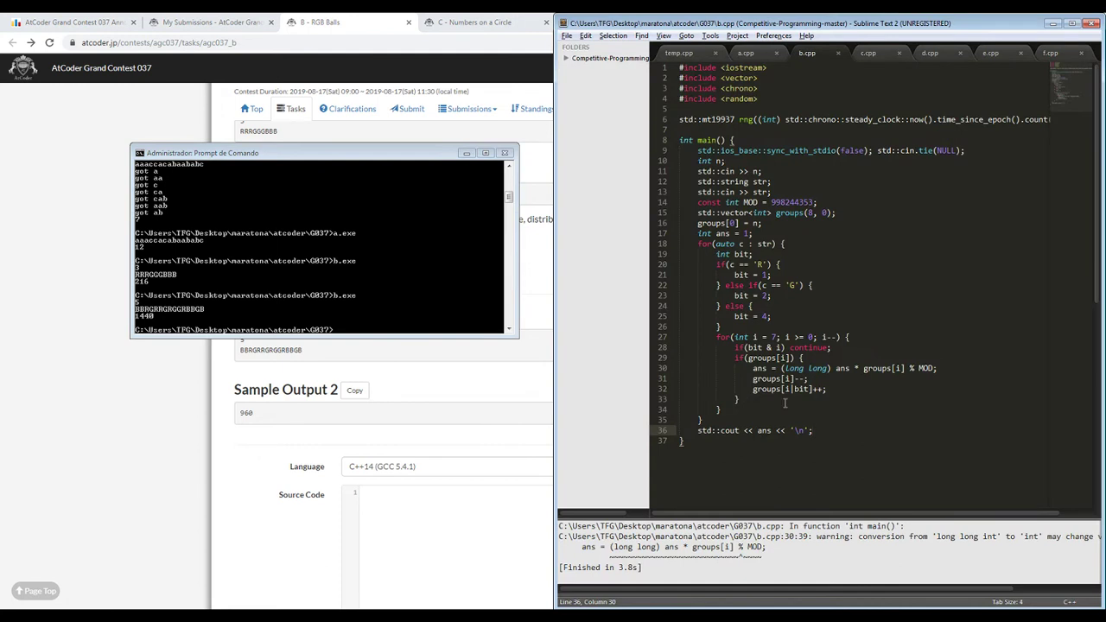
click(795, 397)
click(837, 390)
key(Return)
text(break;)
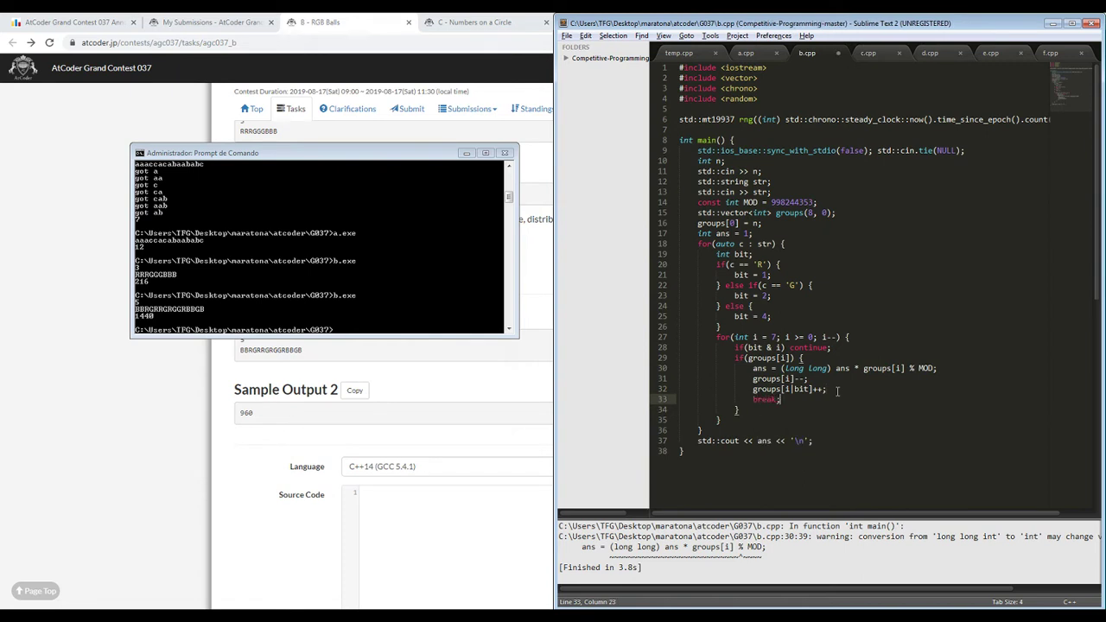
key(ctrl+b)
- Rerun the rebuilt b.exe in Command Prompt on sample 2: 5 and BBRGRRGRGGRBBGB
click(360, 299)
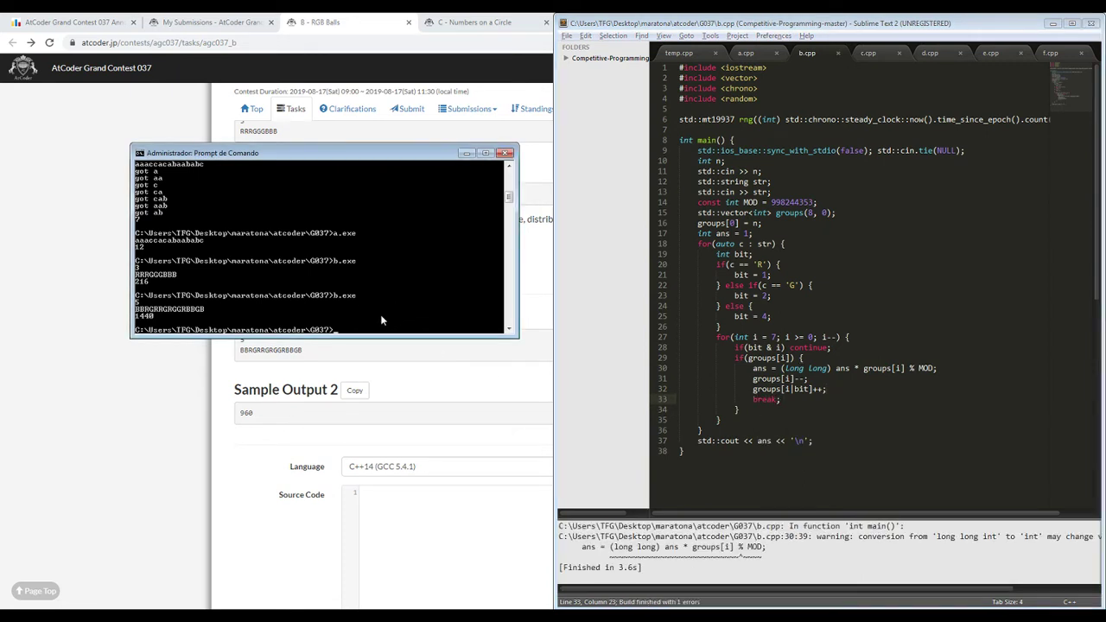
key(Up)
key(Return)
text(5)
key(Return)
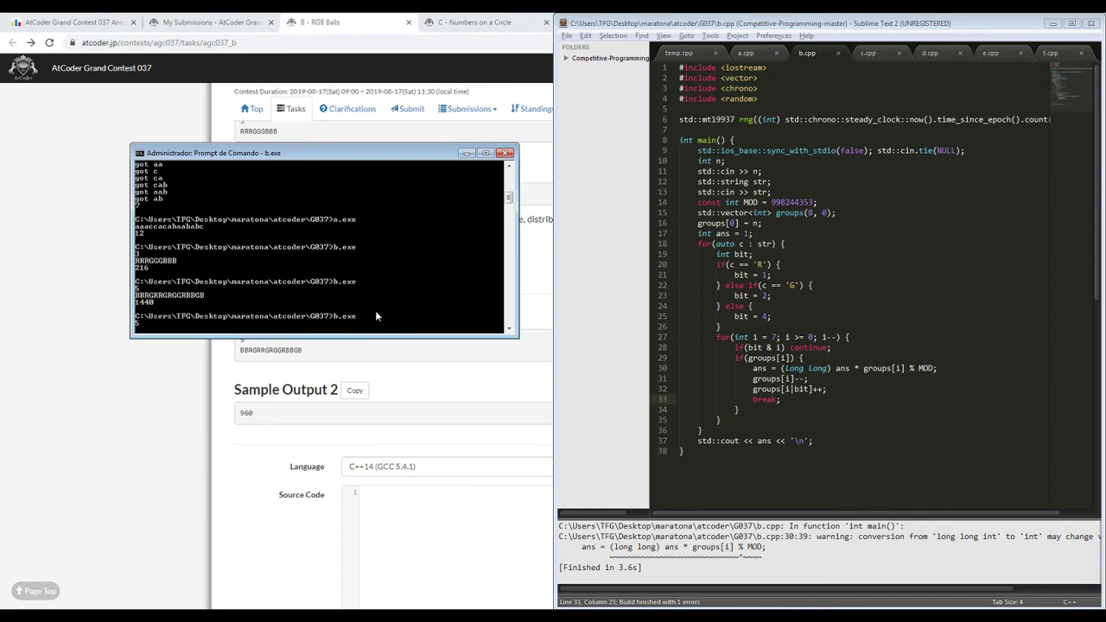
right_click(375, 315)
click(354, 342)
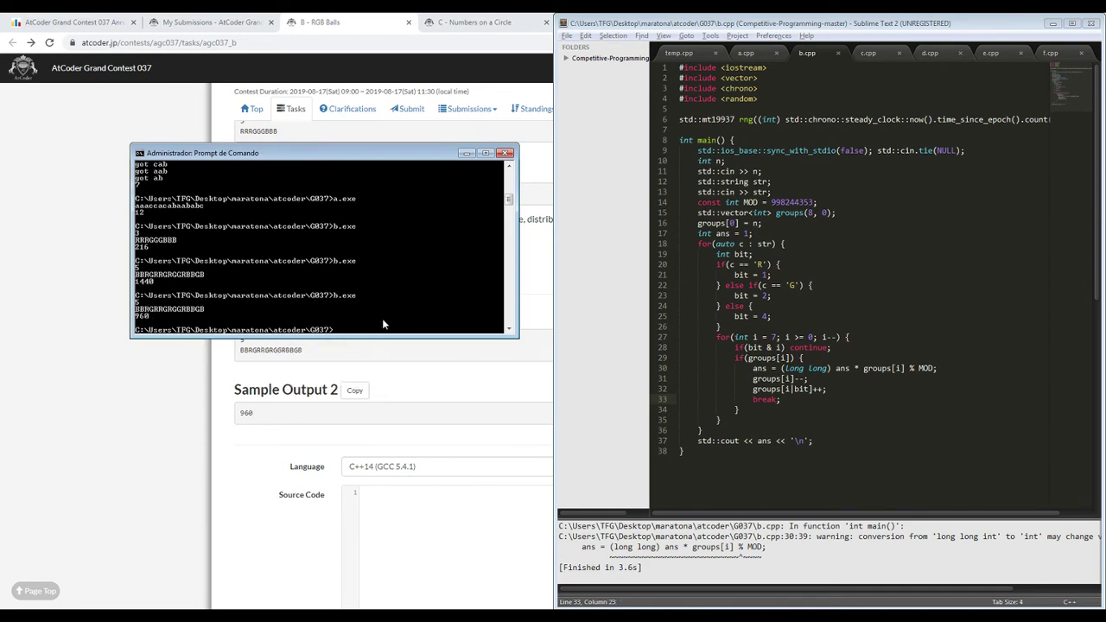
- Copy the whole b.cpp source into the RGB Balls submission form and submit it as C++14 (GCC 5.4.1)
click(725, 326)
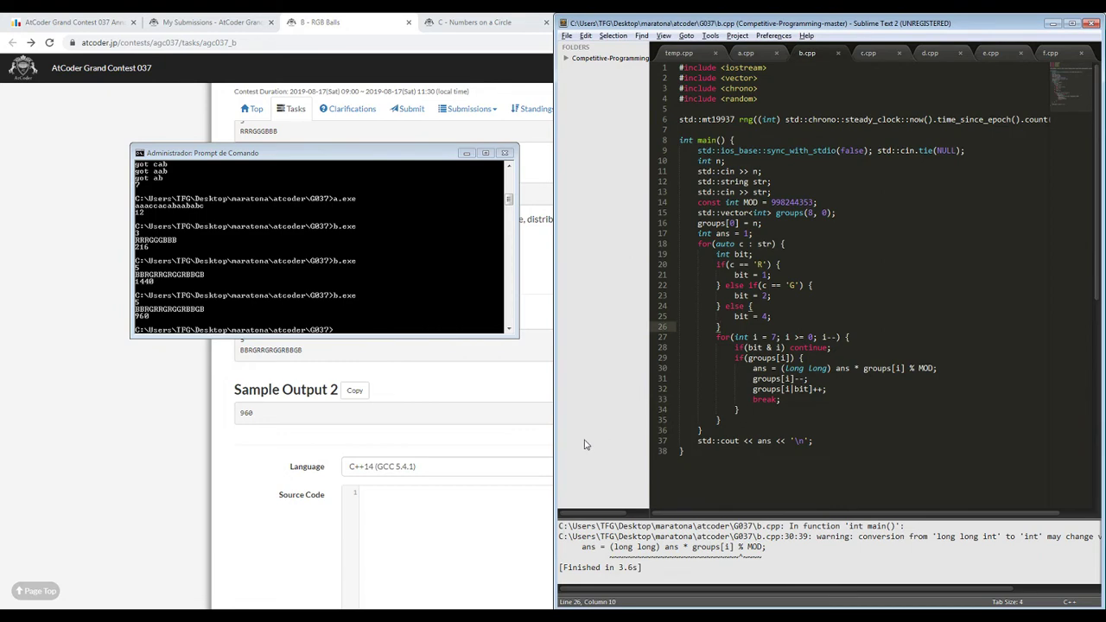
key(ctrl+a)
key(ctrl+c)
key(alt+Tab)
key(ctrl+v)
scroll(252, 516, down, 5)
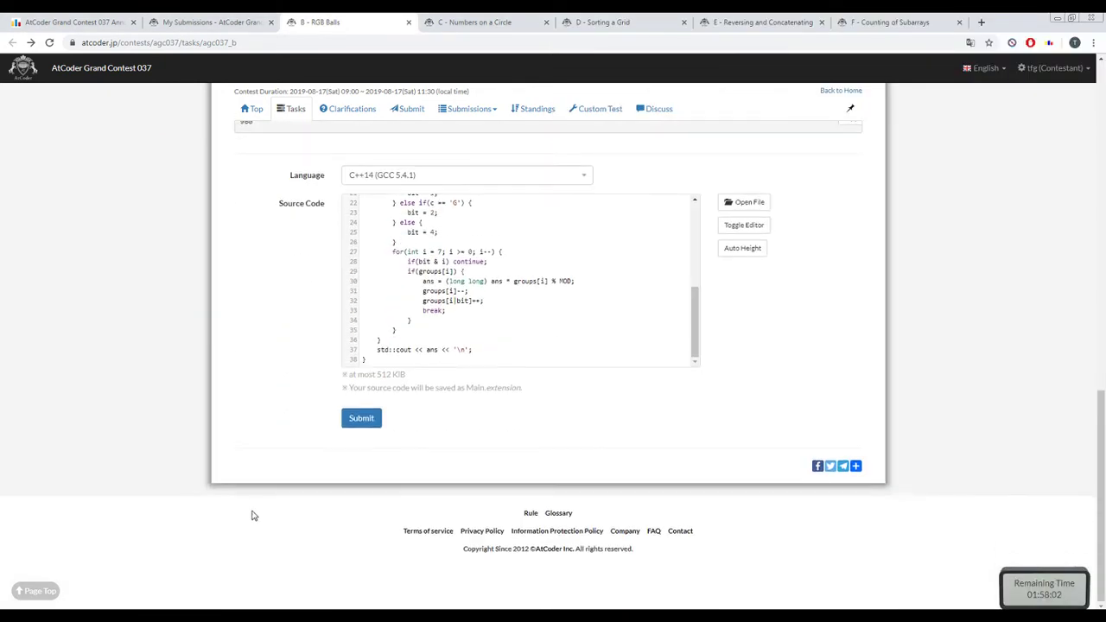
click(361, 418)
scroll(370, 499, up, 2)
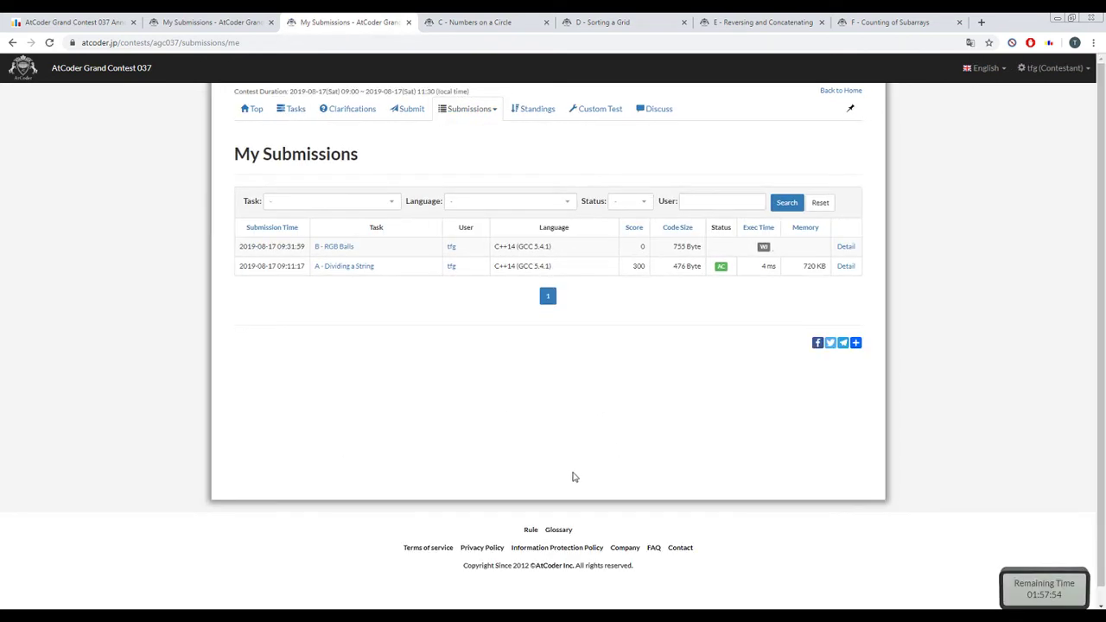
- Check the judging status of the RGB Balls submission on the My Submissions page
click(457, 24)
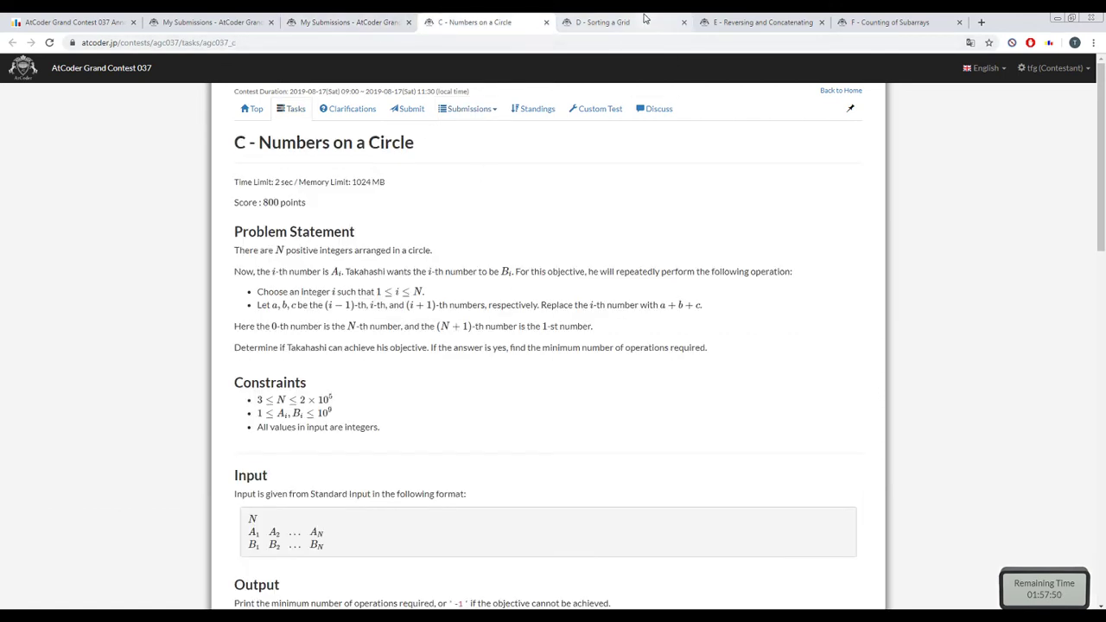
click(648, 19)
click(329, 19)
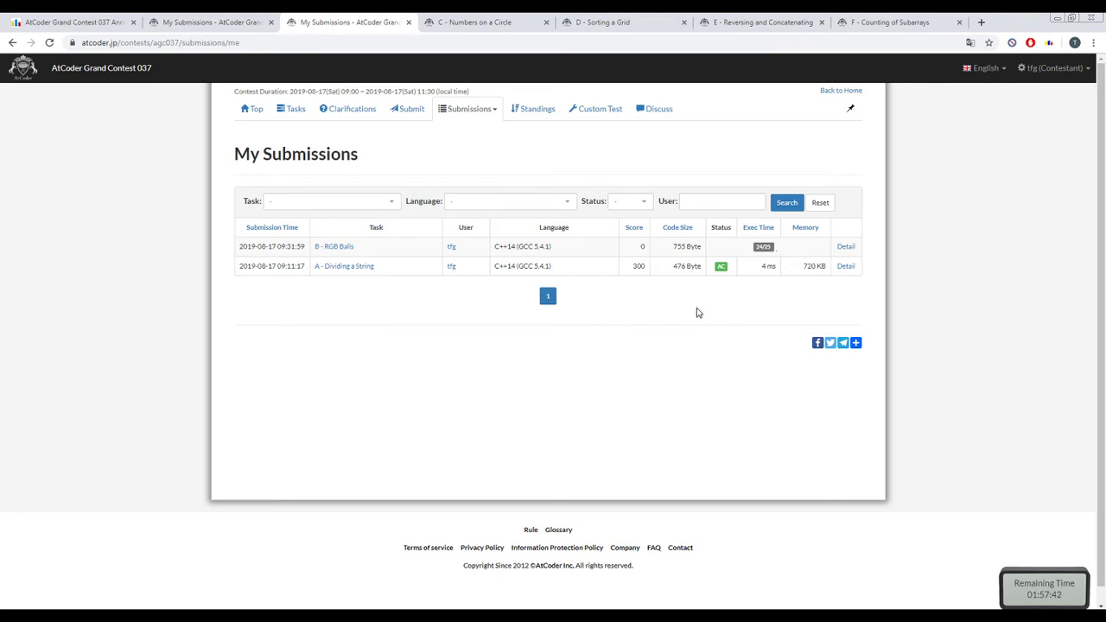
click(476, 19)
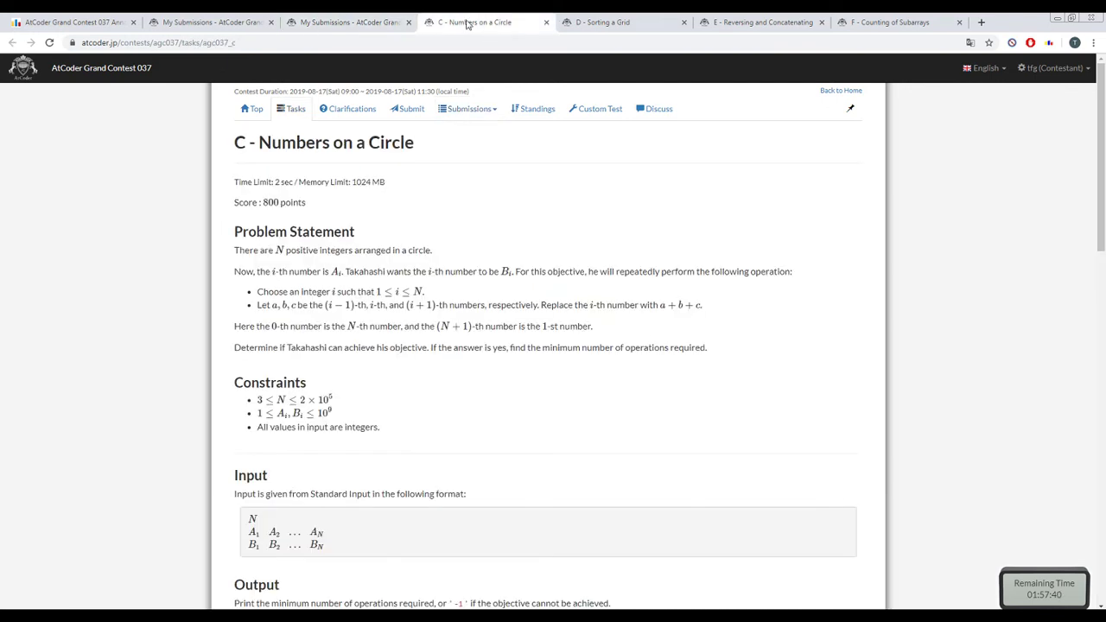
click(328, 20)
click(247, 19)
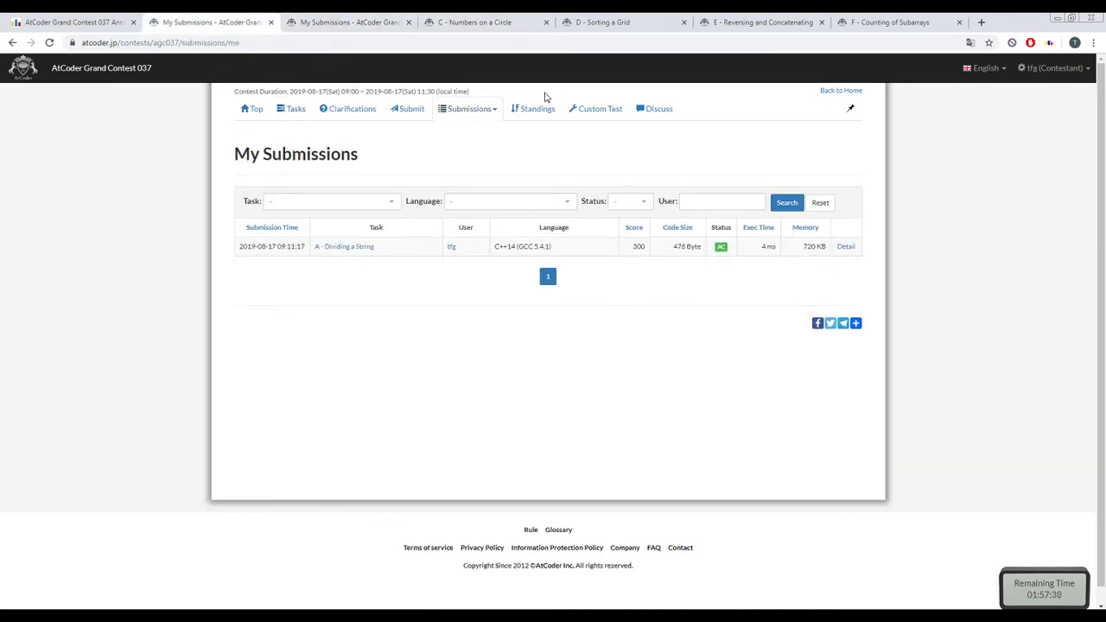
- Open the contest standings and look through the first page down to the contestant's own row
click(333, 20)
click(531, 117)
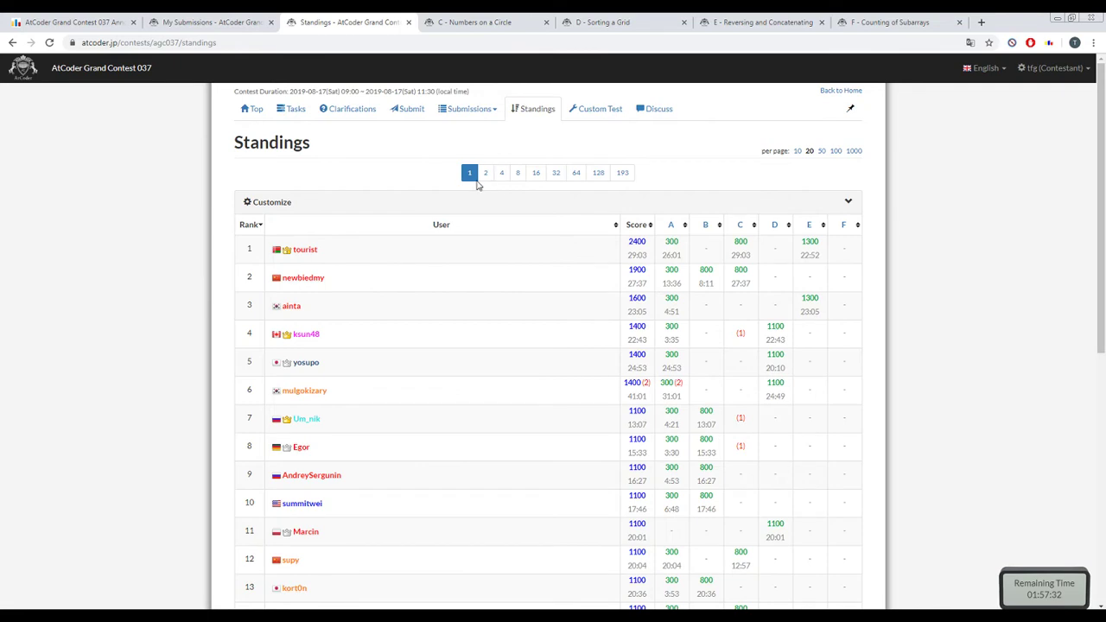
scroll(495, 211, down, 6)
scroll(489, 223, up, 1)
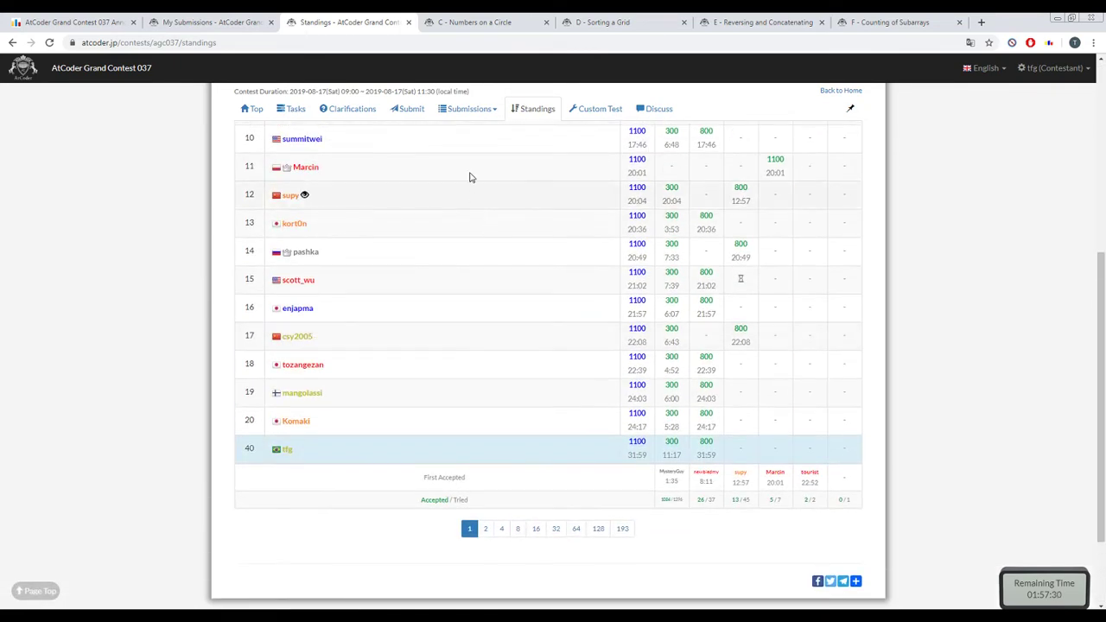
- Open task C, Numbers on a Circle, and read its problem statement, constraints, input and output formats and first sample
click(473, 21)
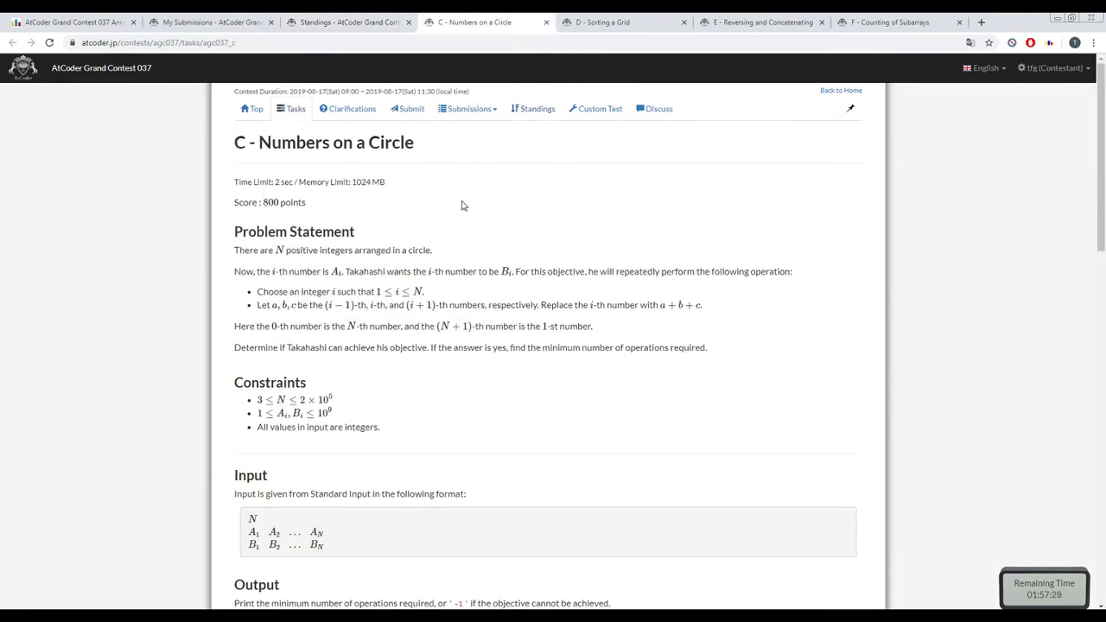
scroll(452, 214, down, 3)
scroll(432, 253, up, 3)
triple_click(299, 233)
drag(299, 234, 349, 358)
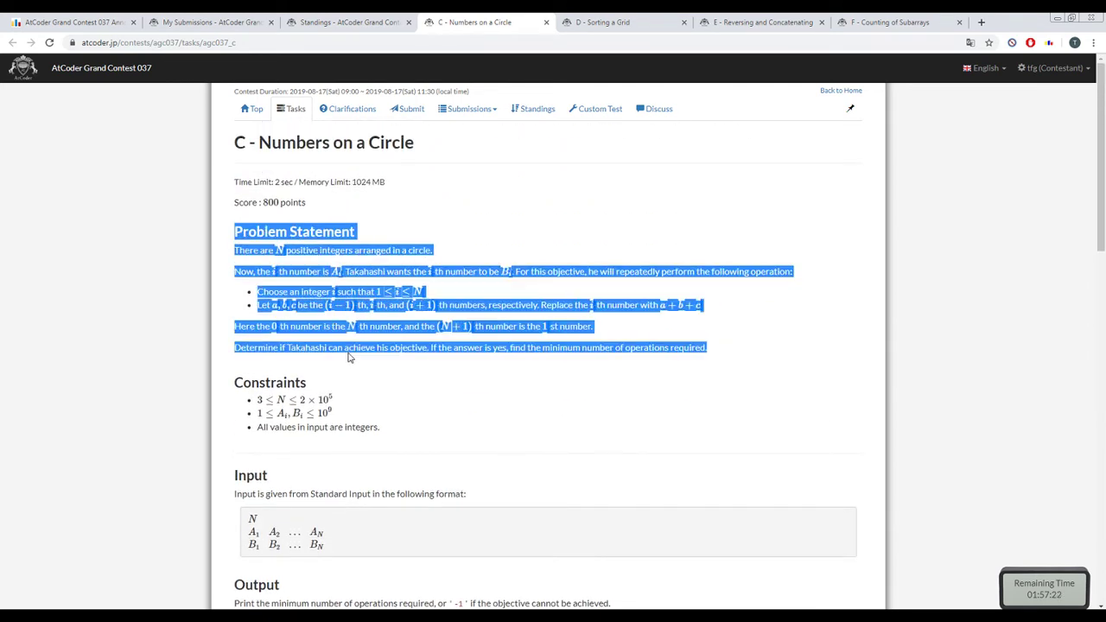
click(349, 357)
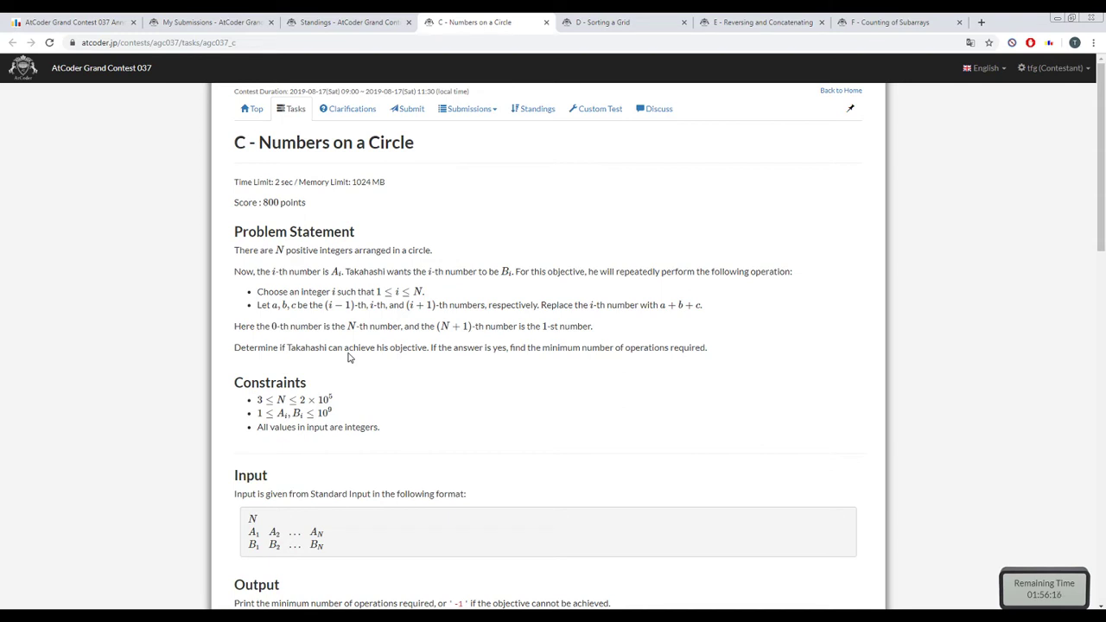
scroll(353, 363, down, 2)
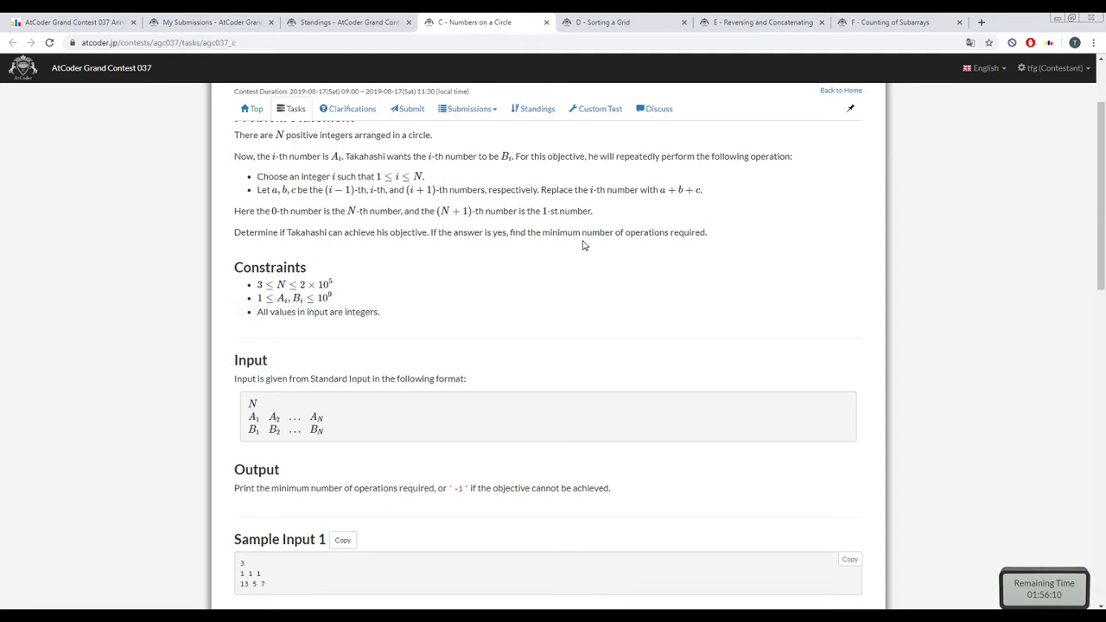
scroll(568, 263, down, 3)
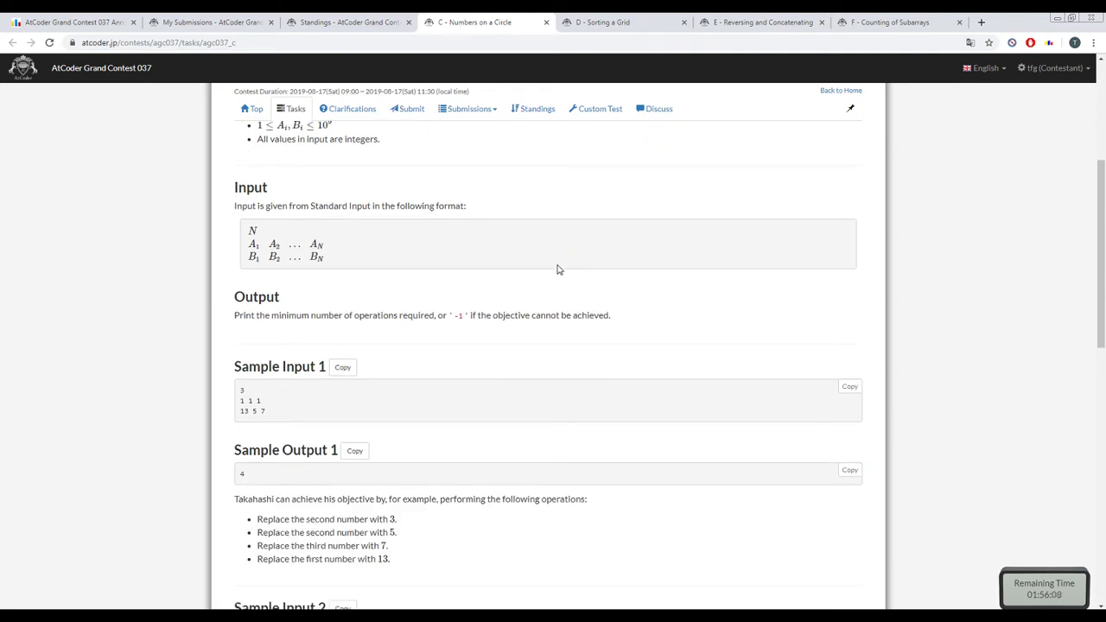
scroll(553, 275, down, 1)
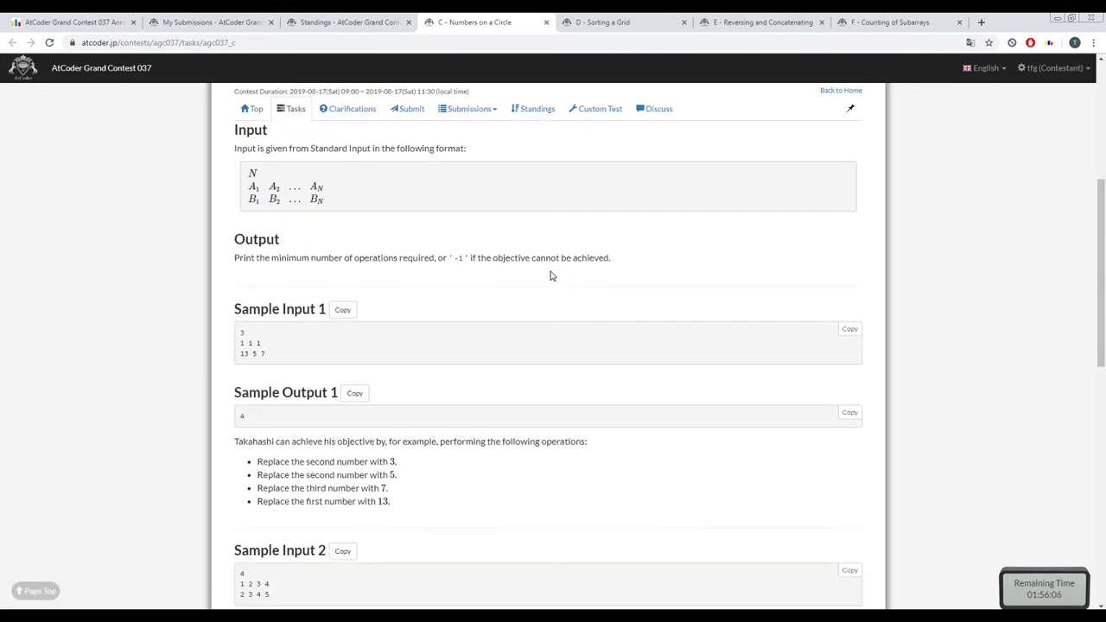
scroll(515, 300, up, 6)
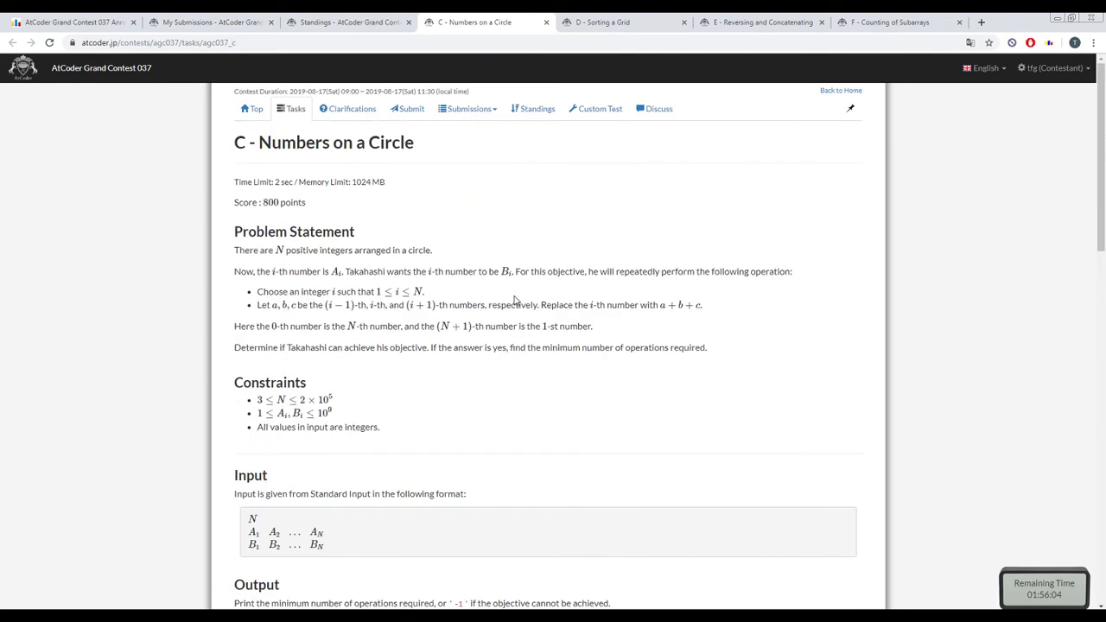
- Examine the sample inputs and outputs 2 and 3 of Numbers on a Circle
click(330, 23)
click(490, 23)
scroll(449, 247, down, 10)
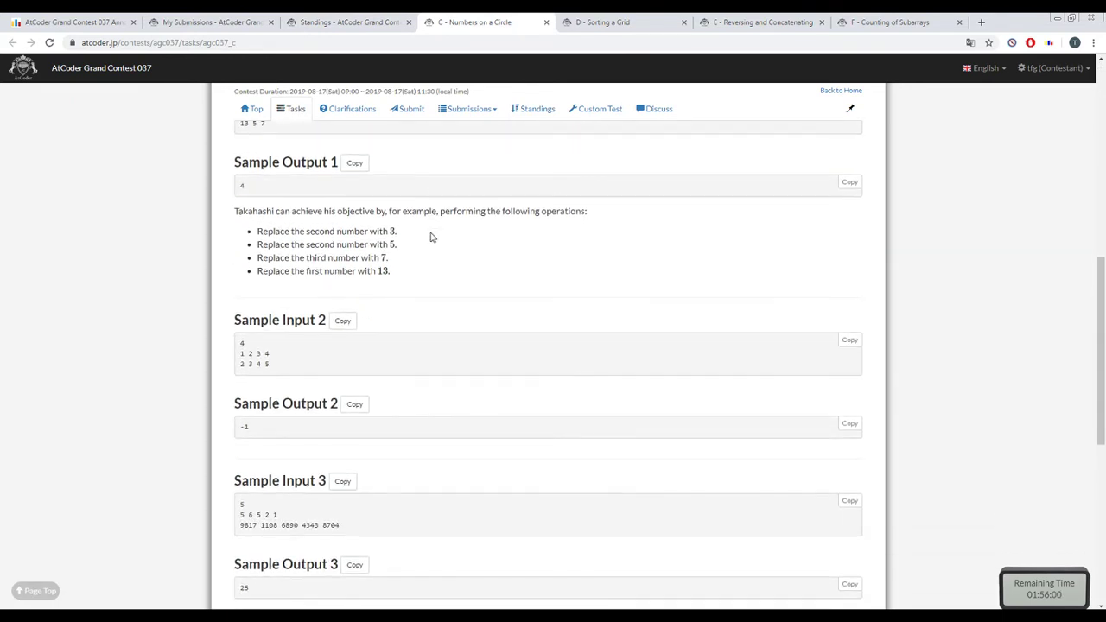
scroll(430, 237, down, 3)
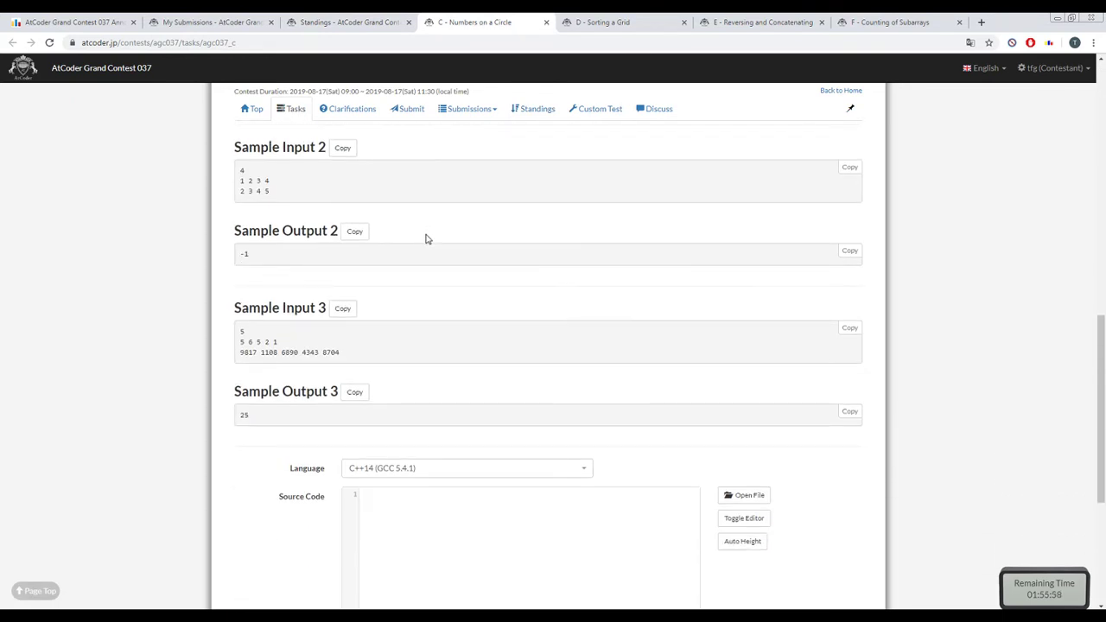
scroll(425, 239, up, 1)
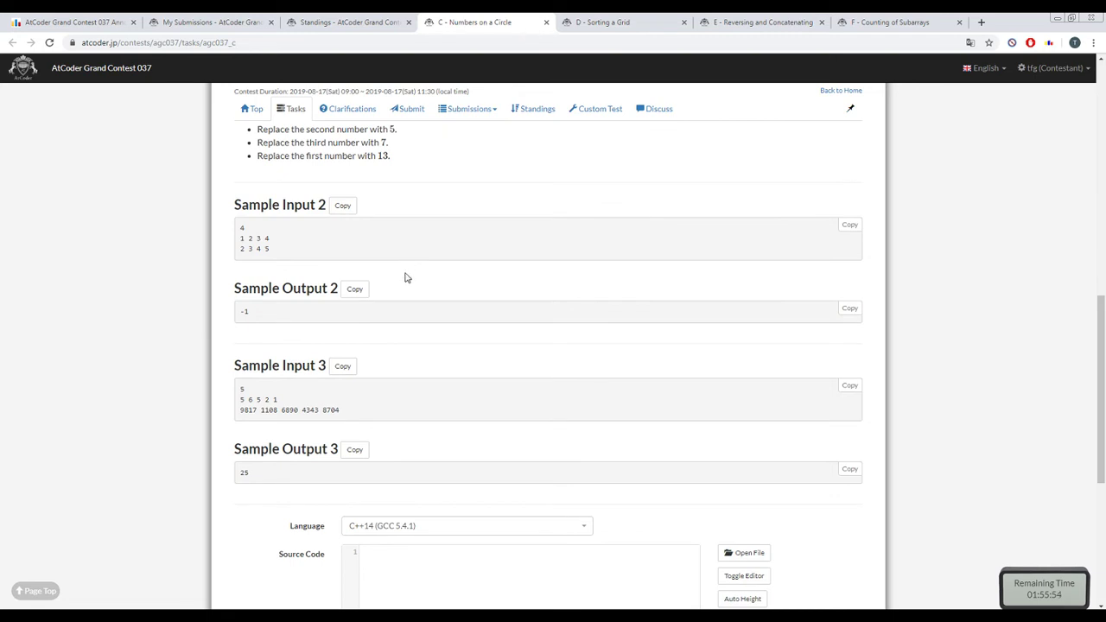
- Study the statement, constraints and three samples of problem C, Numbers on a Circle
double_click(299, 479)
triple_click(270, 410)
click(268, 425)
scroll(230, 434, up, 5)
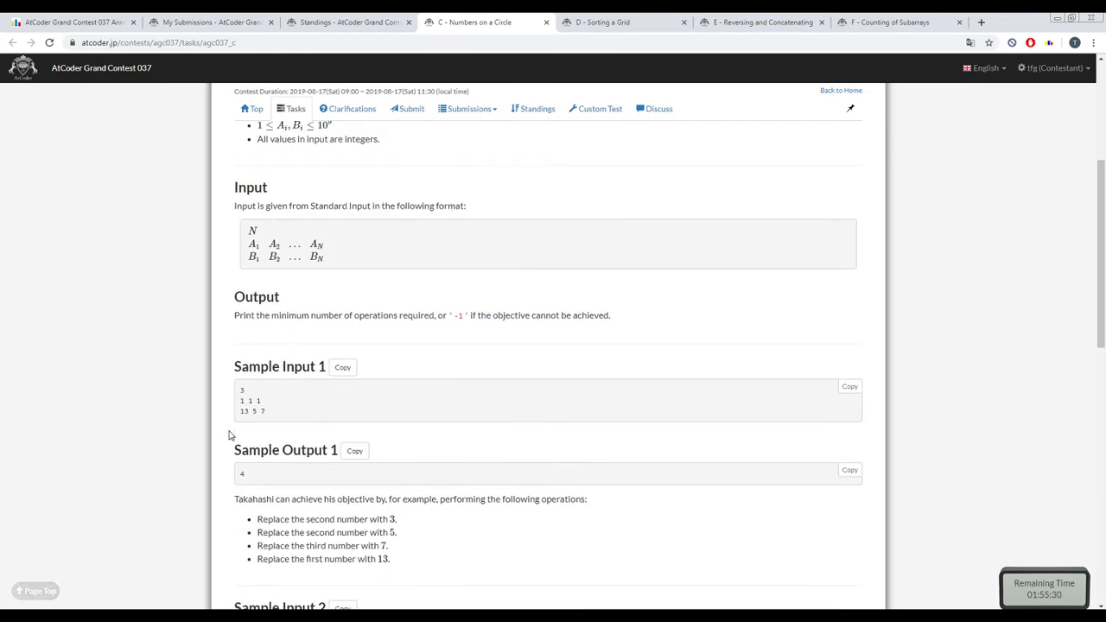
scroll(230, 434, up, 3)
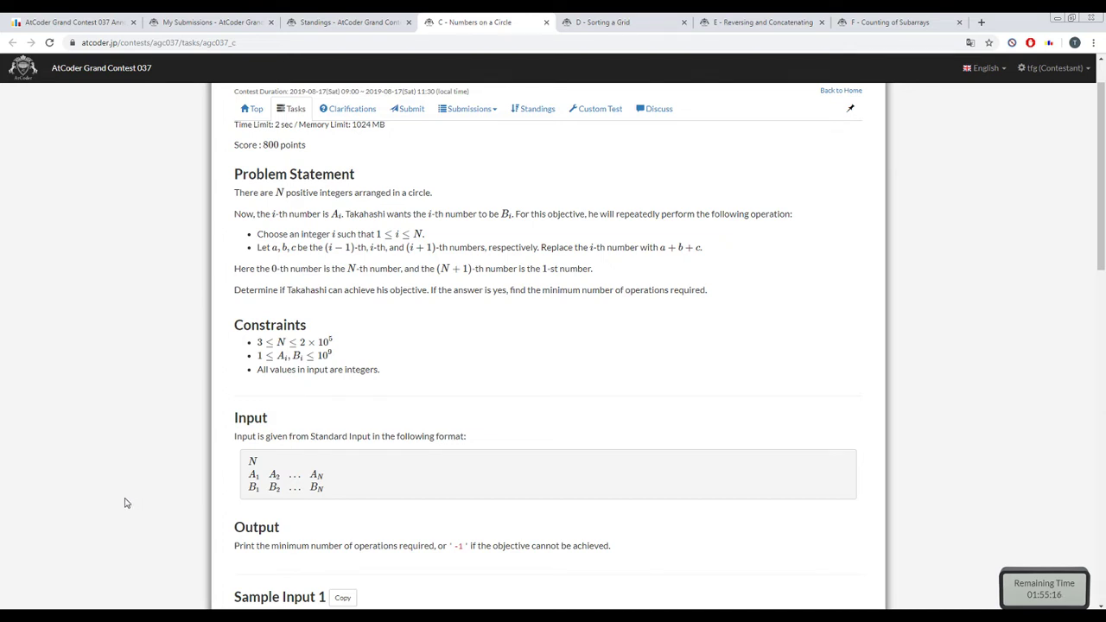
scroll(124, 503, down, 7)
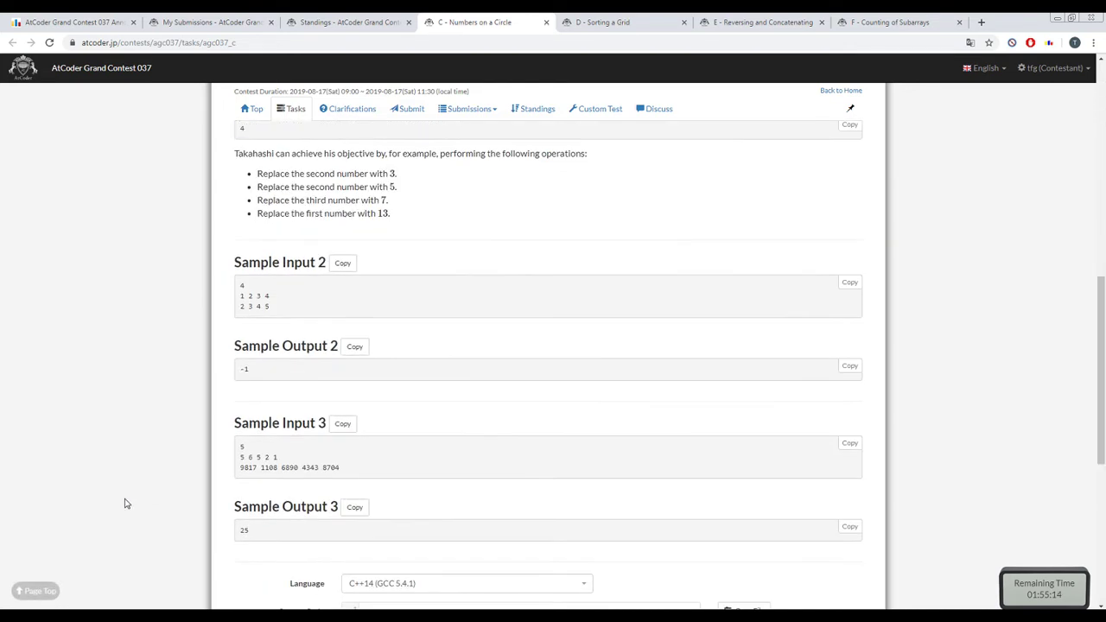
scroll(123, 503, up, 2)
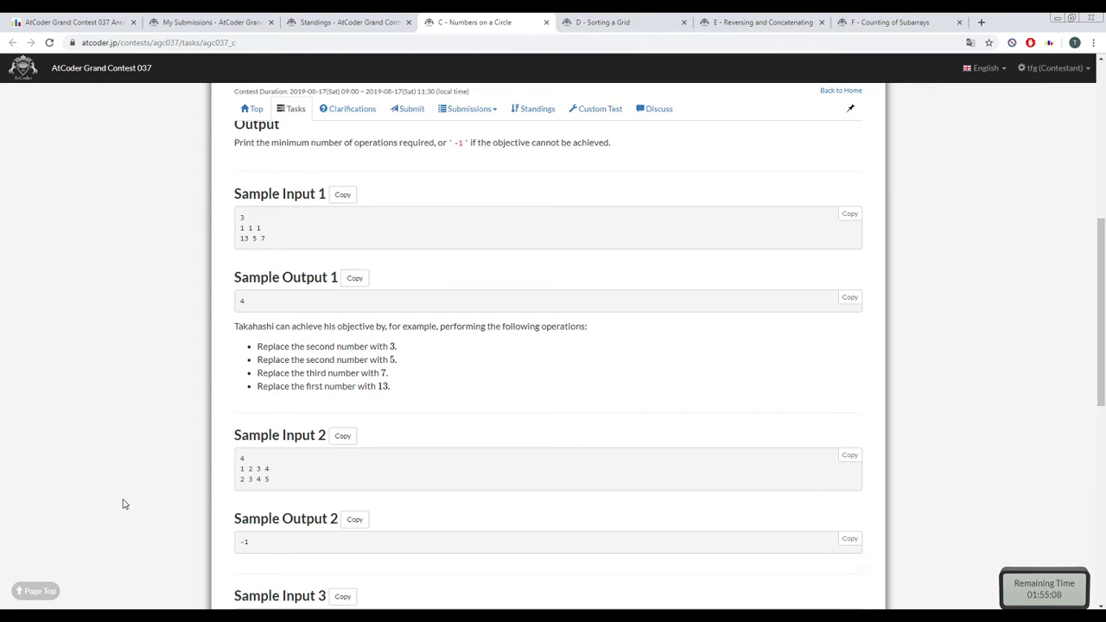
scroll(122, 504, down, 2)
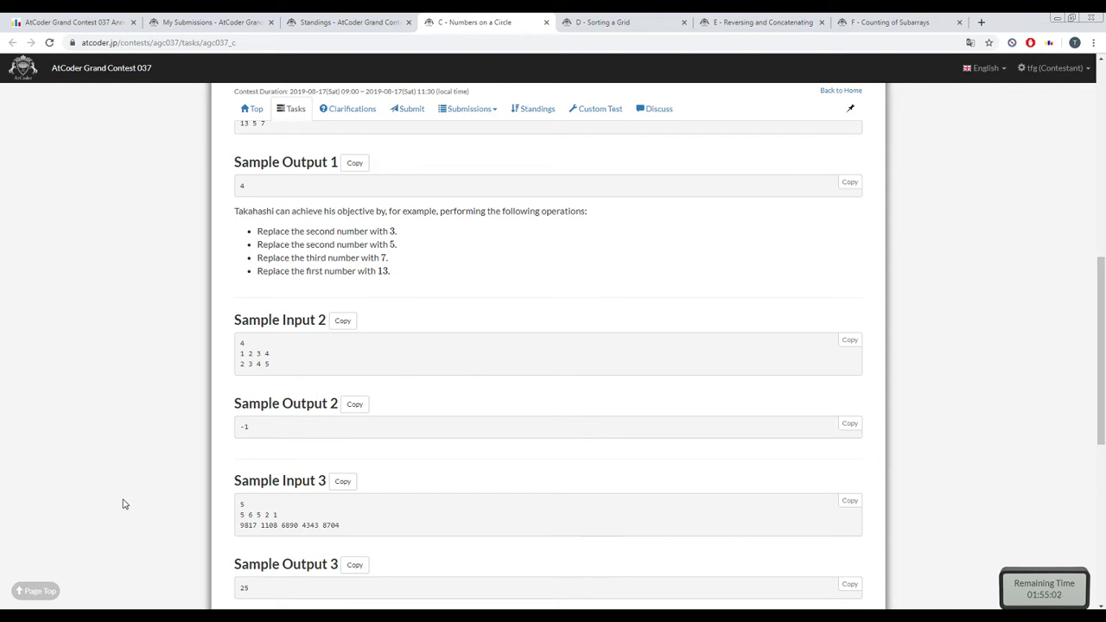
right_click(118, 501)
click(63, 277)
scroll(198, 406, down, 3)
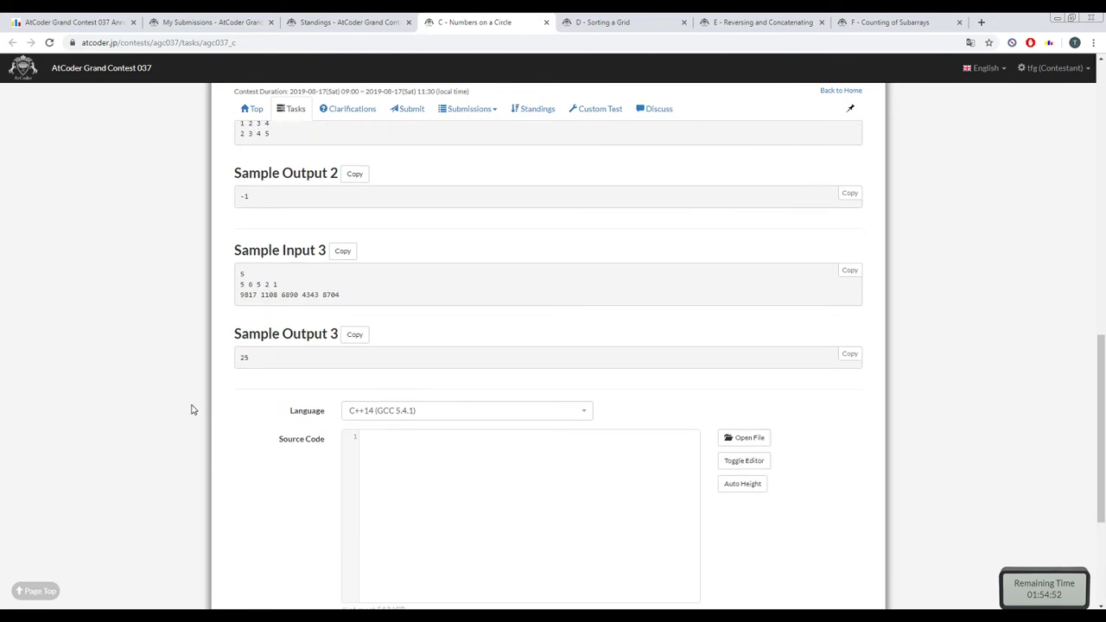
scroll(190, 411, up, 4)
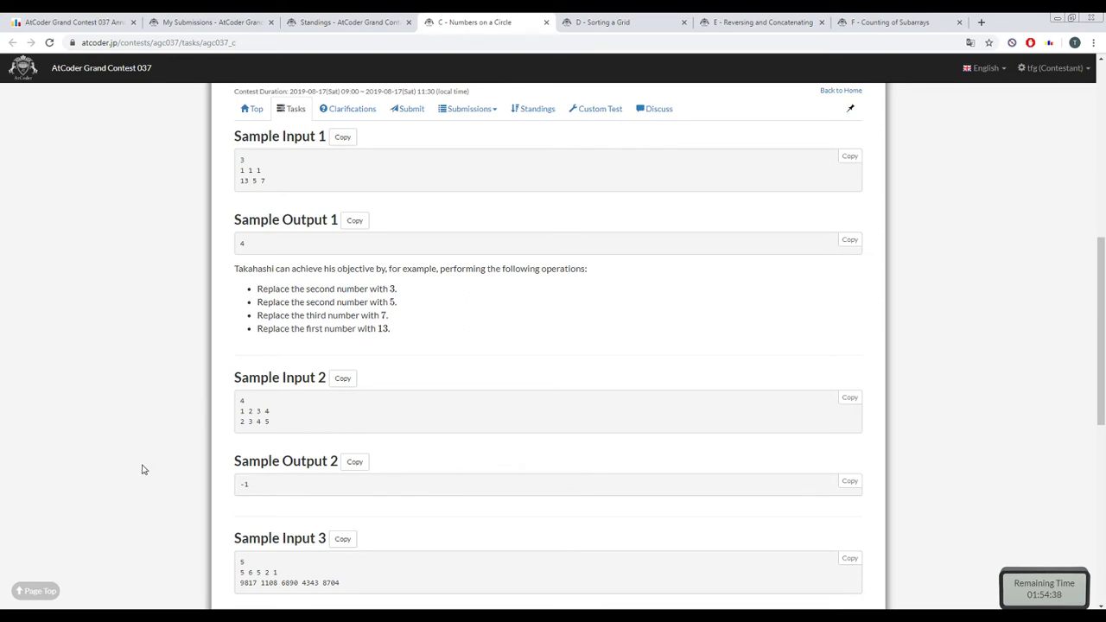
scroll(144, 469, up, 5)
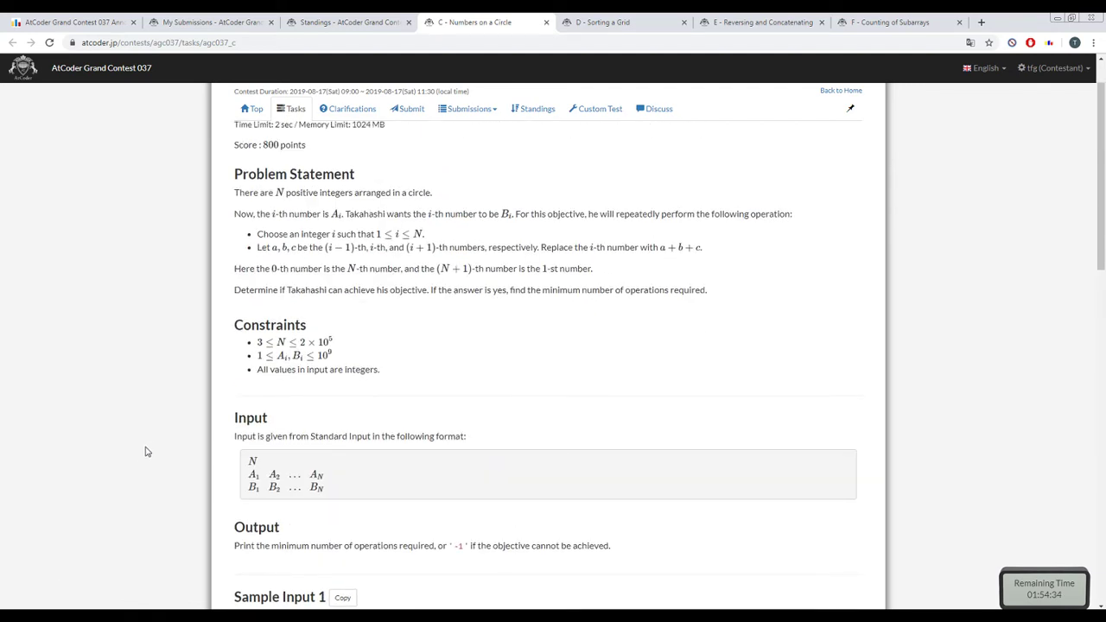
scroll(145, 451, down, 1)
scroll(143, 452, up, 1)
scroll(135, 454, down, 2)
scroll(135, 455, up, 3)
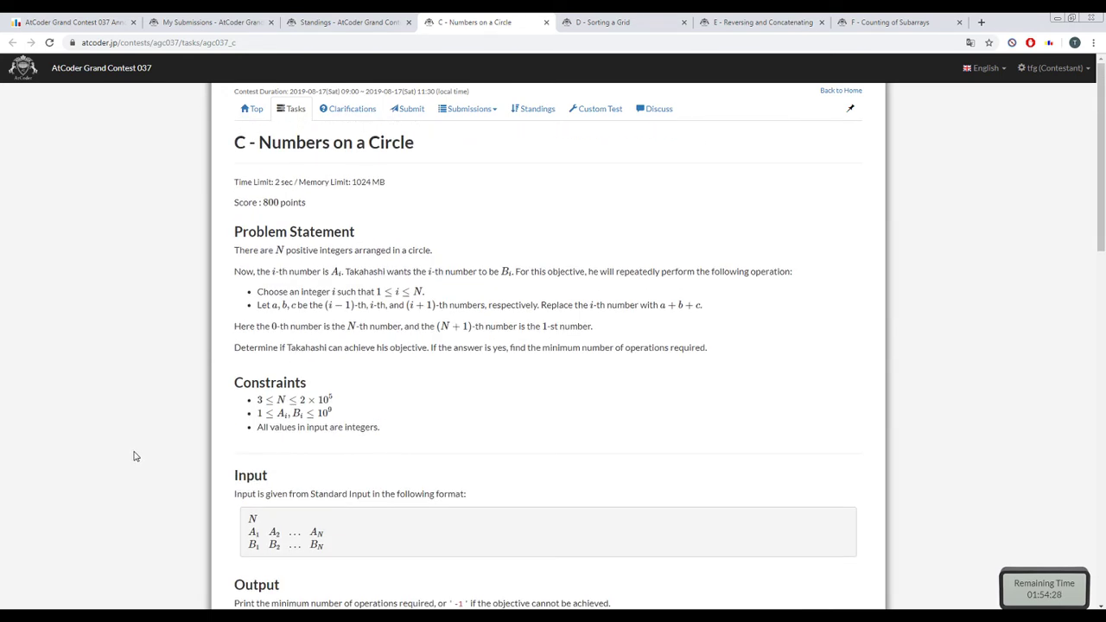
right_click(33, 457)
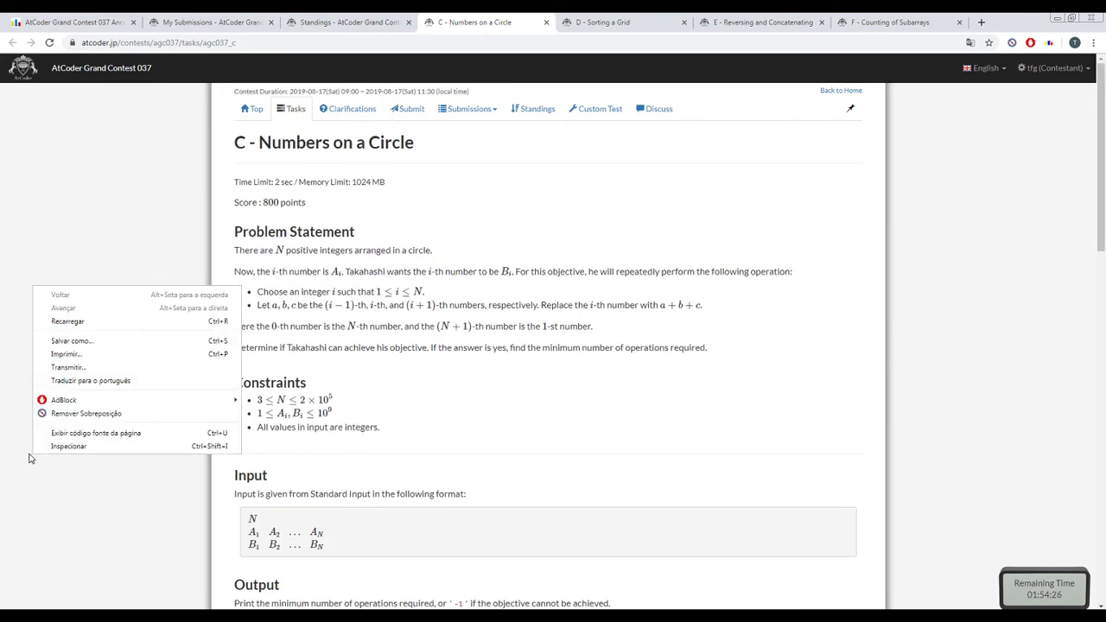
click(39, 490)
right_click(180, 449)
click(216, 516)
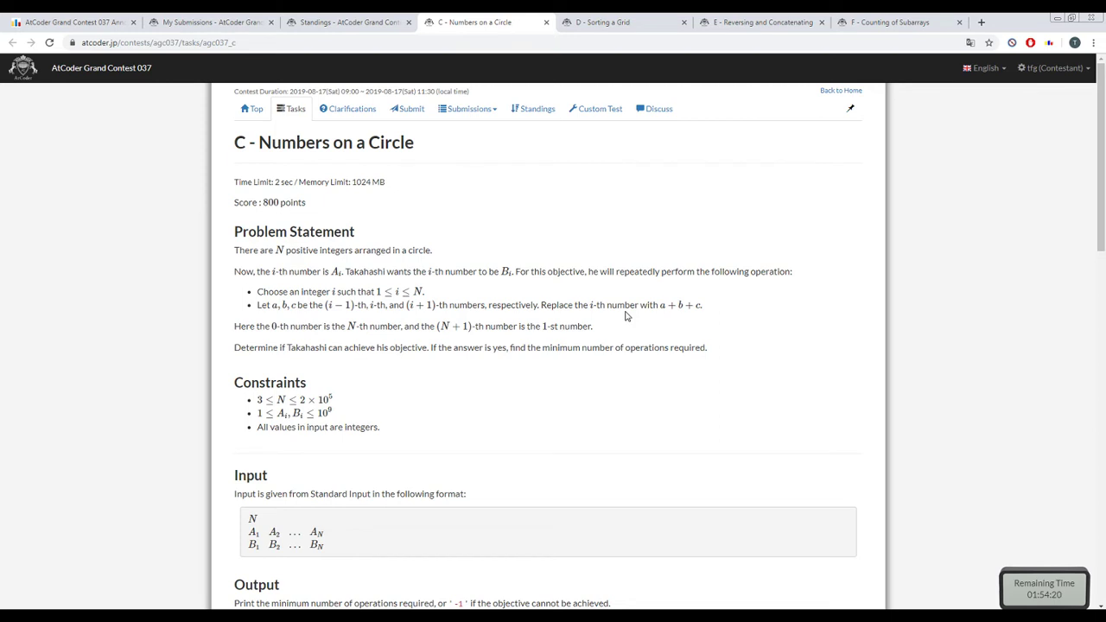
- Switch to Sublime Text and add the comments "// A = oldA + B + C" and "// oldA = A - B - C" at the start of main in c.cpp
drag(661, 305, 575, 305)
key(alt+Tab)
key(alt+Tab)
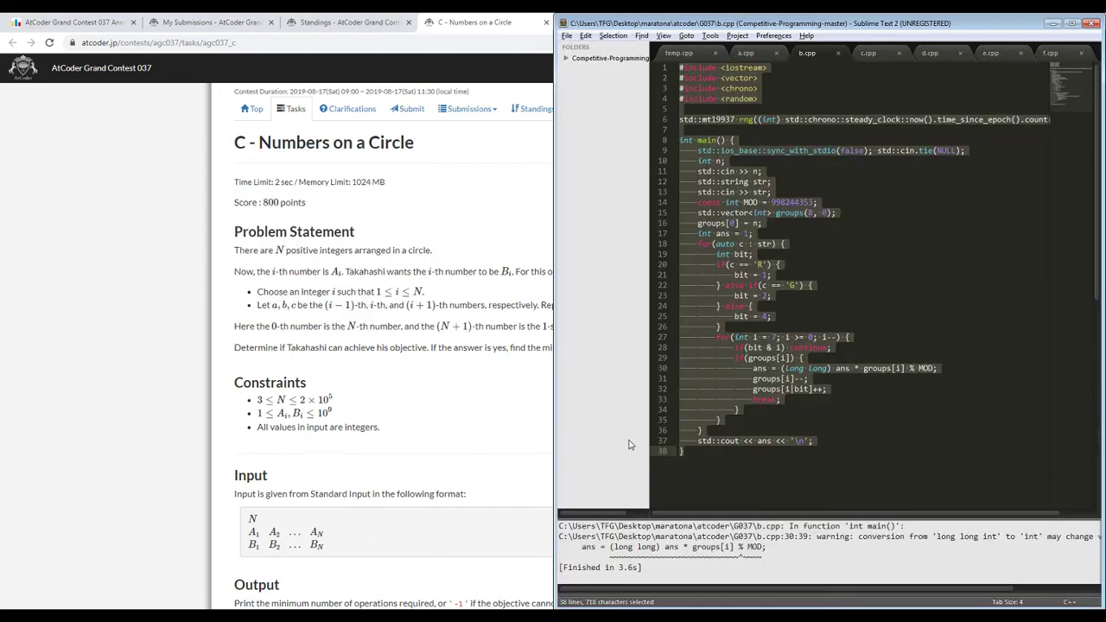
click(784, 370)
click(874, 50)
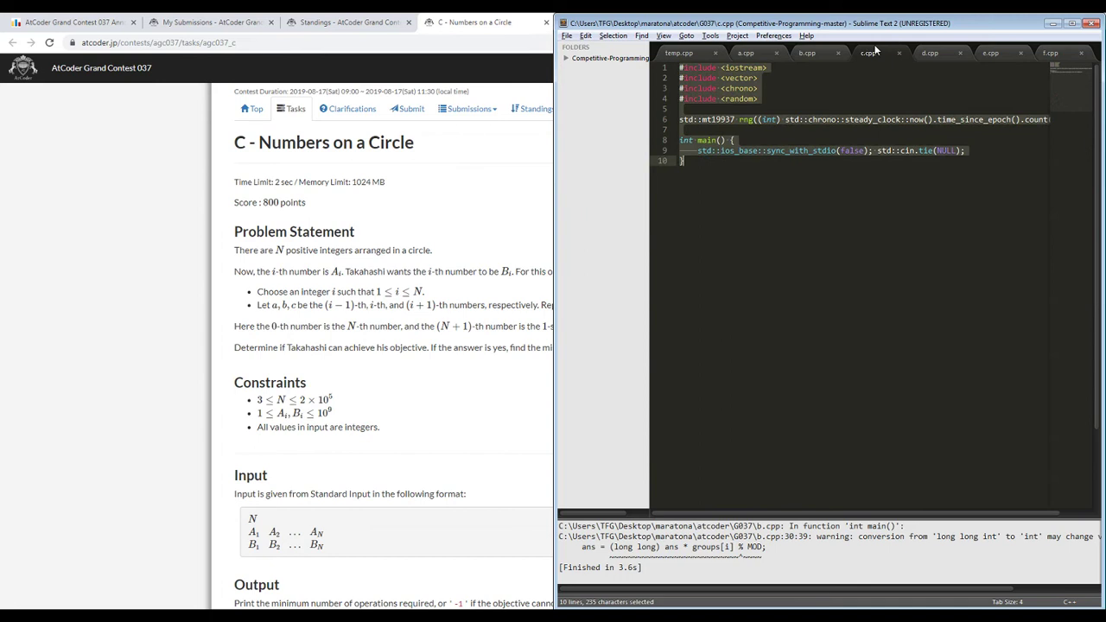
click(953, 136)
key(Return)
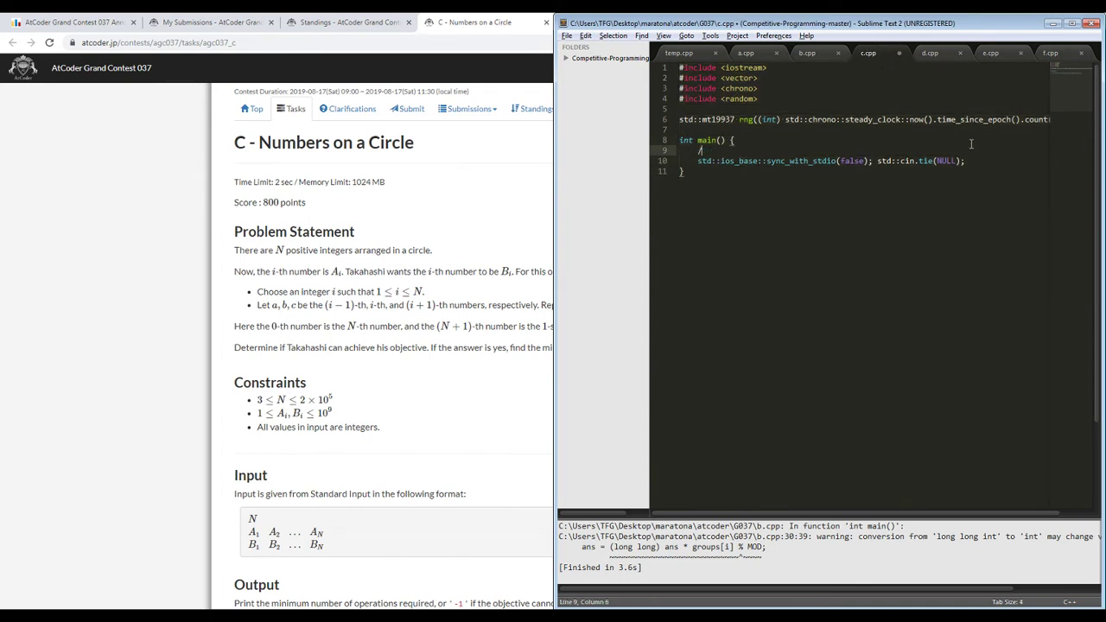
text(// old A A = =)
key(End)
text(+ B + C)
key(Return)
text(// oldA )
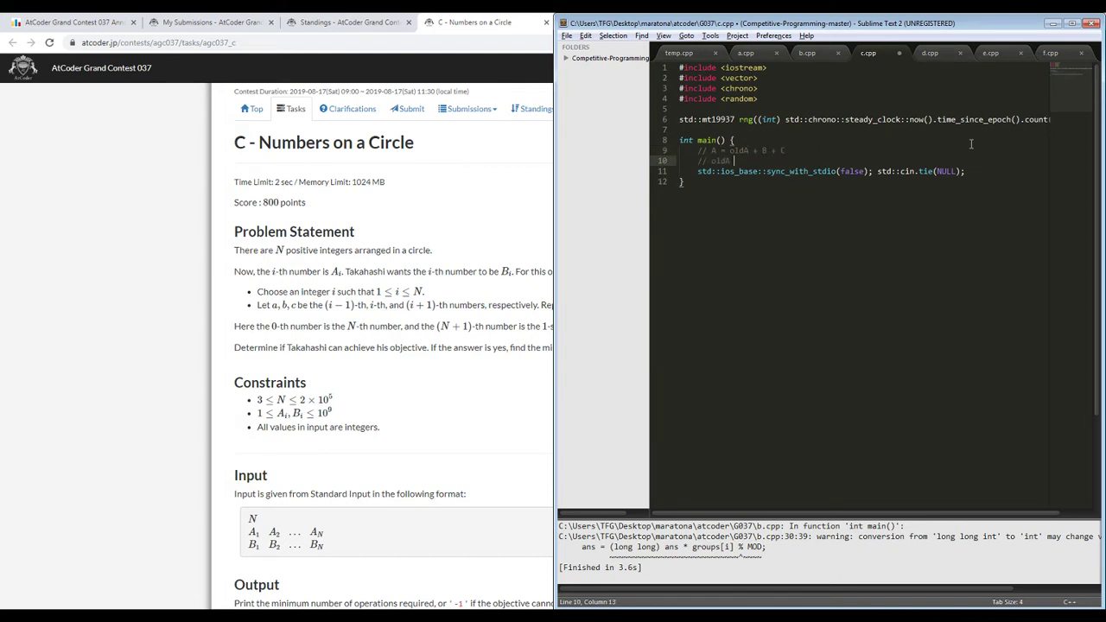
text(= A - B - C)
- Return to the browser and examine problem C's input format and the target numbers of sample 1
click(444, 329)
scroll(444, 329, down, 3)
scroll(427, 365, up, 1)
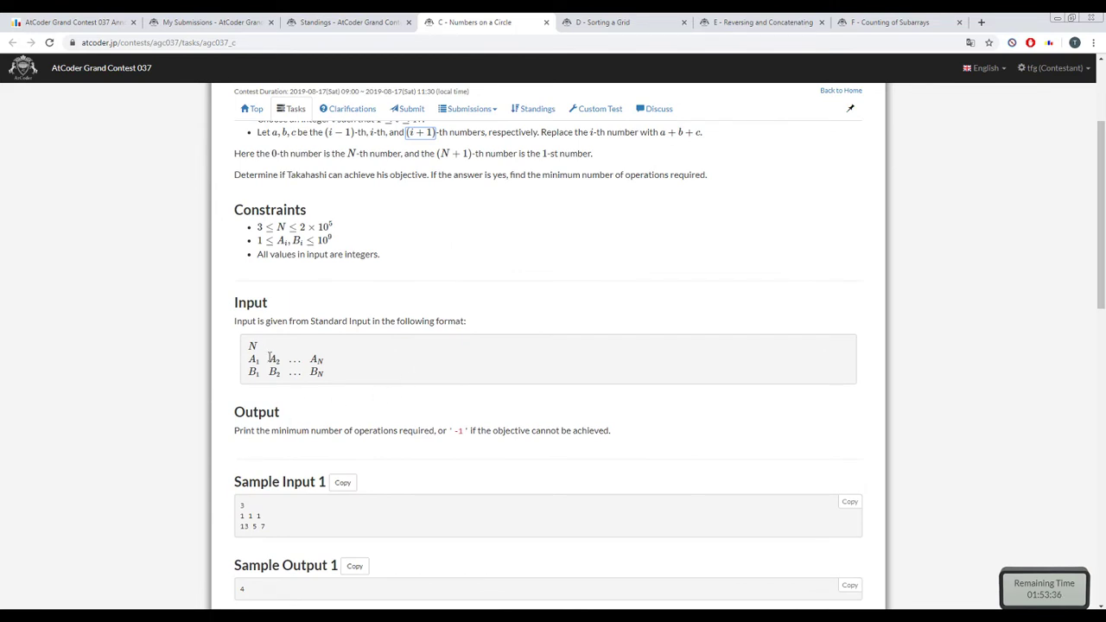
drag(268, 357, 304, 359)
click(316, 360)
click(317, 371)
drag(240, 526, 245, 526)
click(243, 526)
double_click(254, 525)
scroll(286, 530, down, 1)
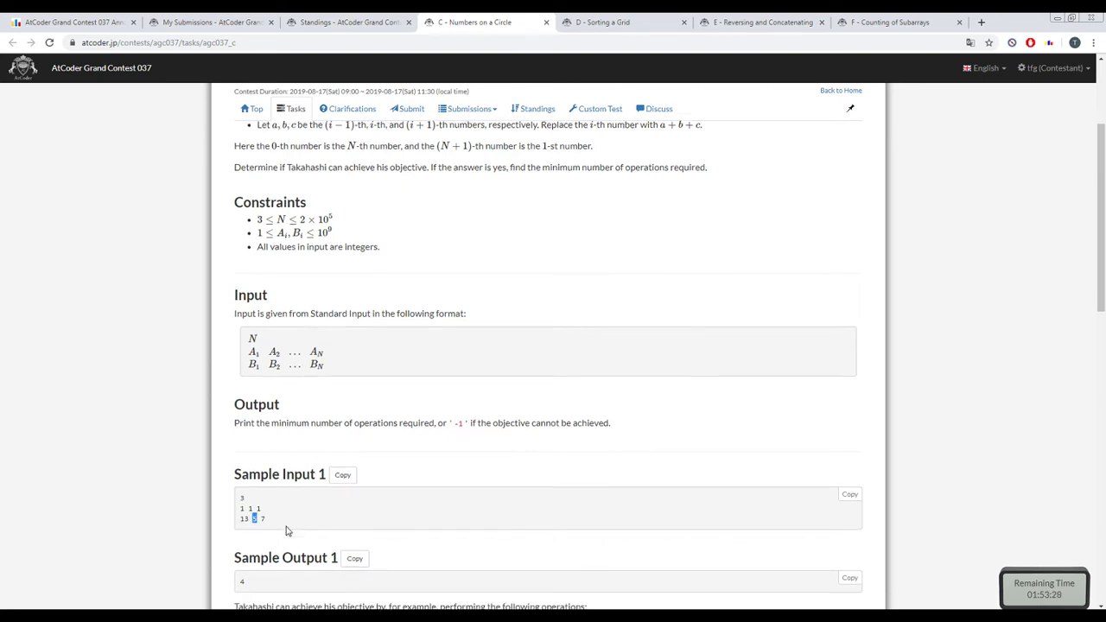
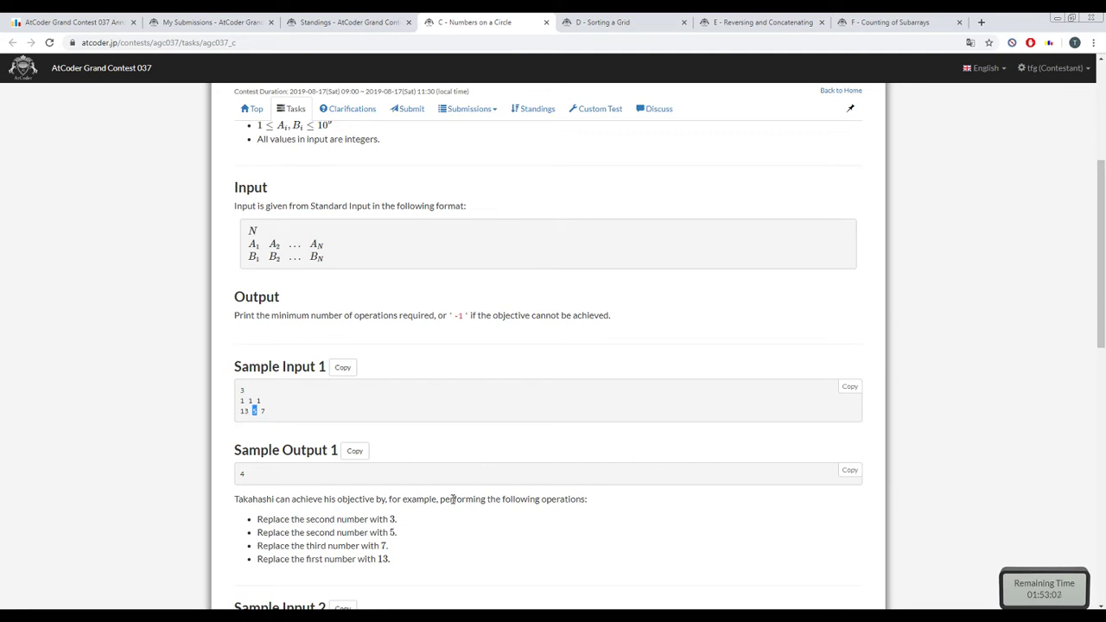
scroll(447, 502, down, 2)
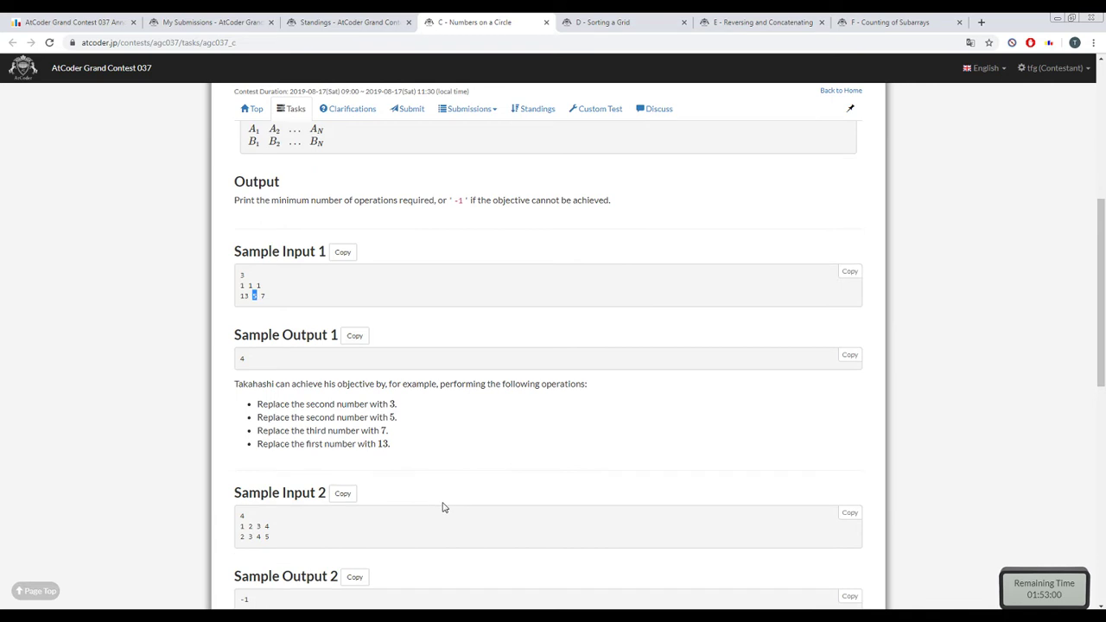
click(443, 508)
scroll(428, 524, up, 5)
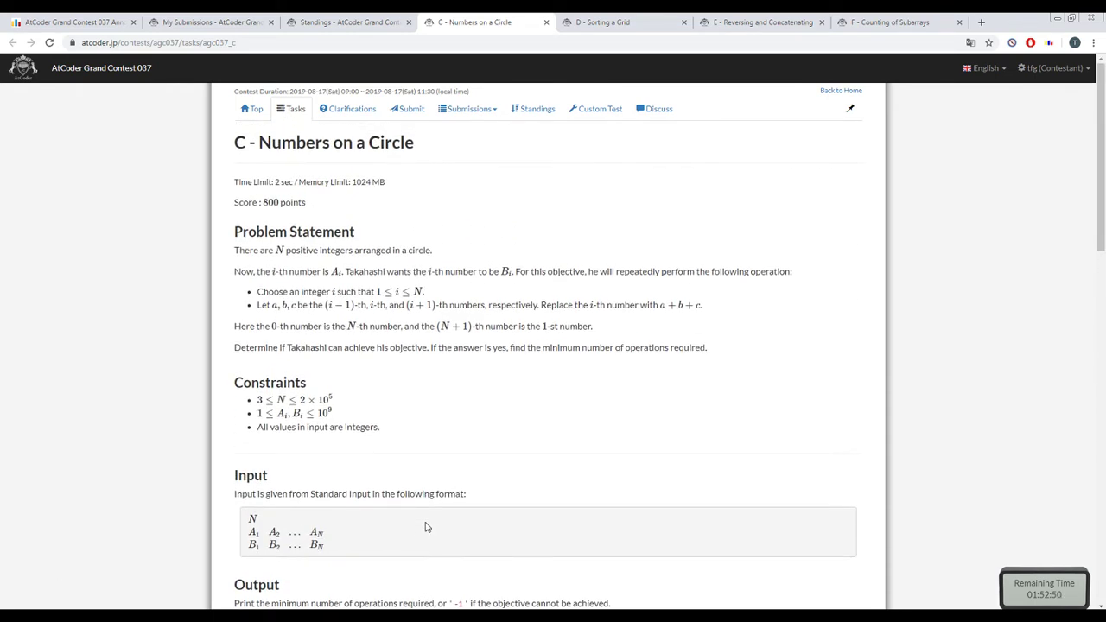
- Check the contest standings for who has solved which problems, and return to problem C
click(345, 21)
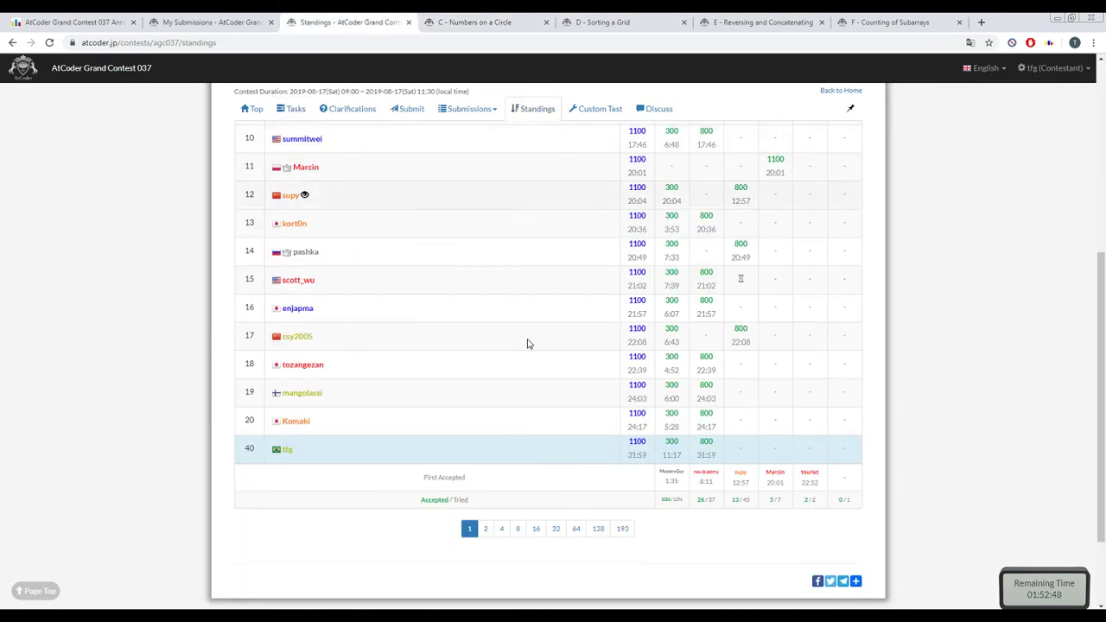
scroll(527, 343, up, 5)
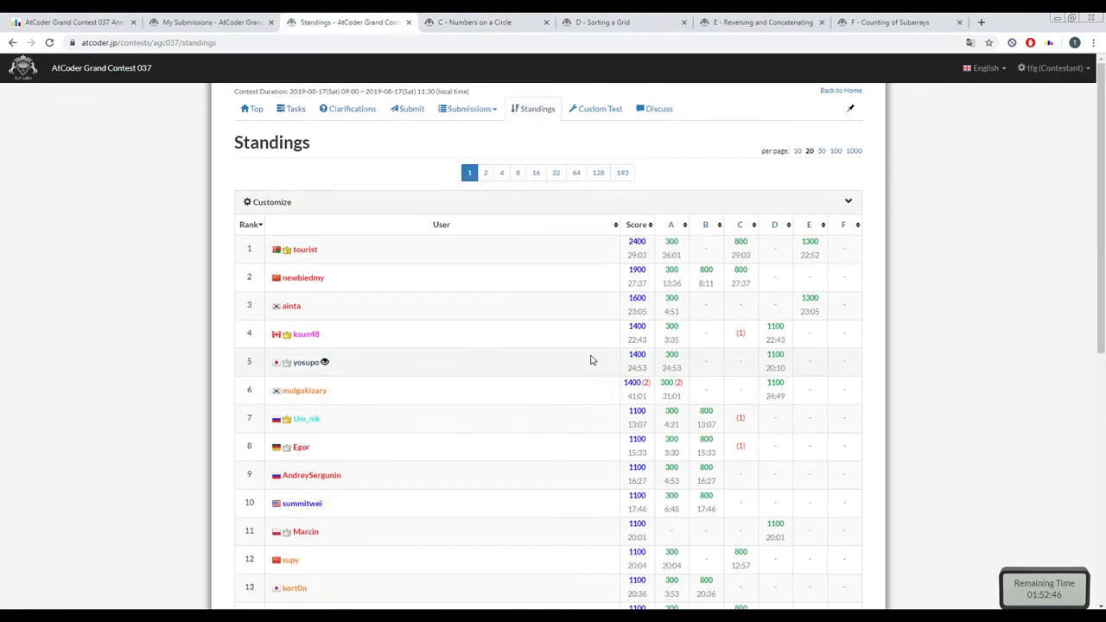
click(502, 22)
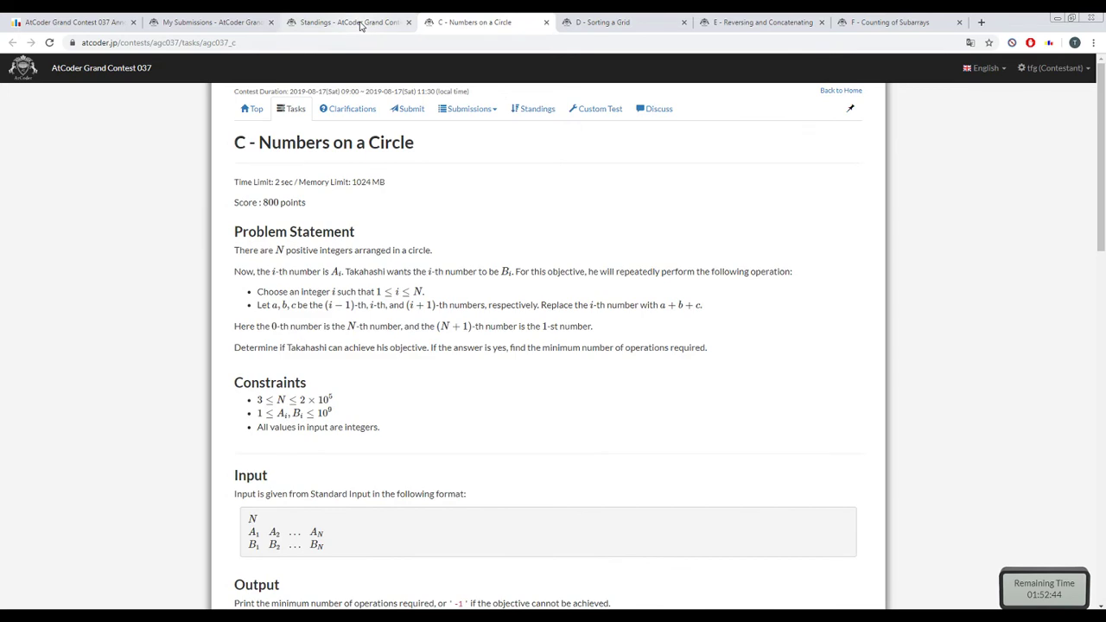
- Skim problems D, E and F, check the standings again, and return to problem E, Reversing and Concatenating
click(594, 20)
click(726, 19)
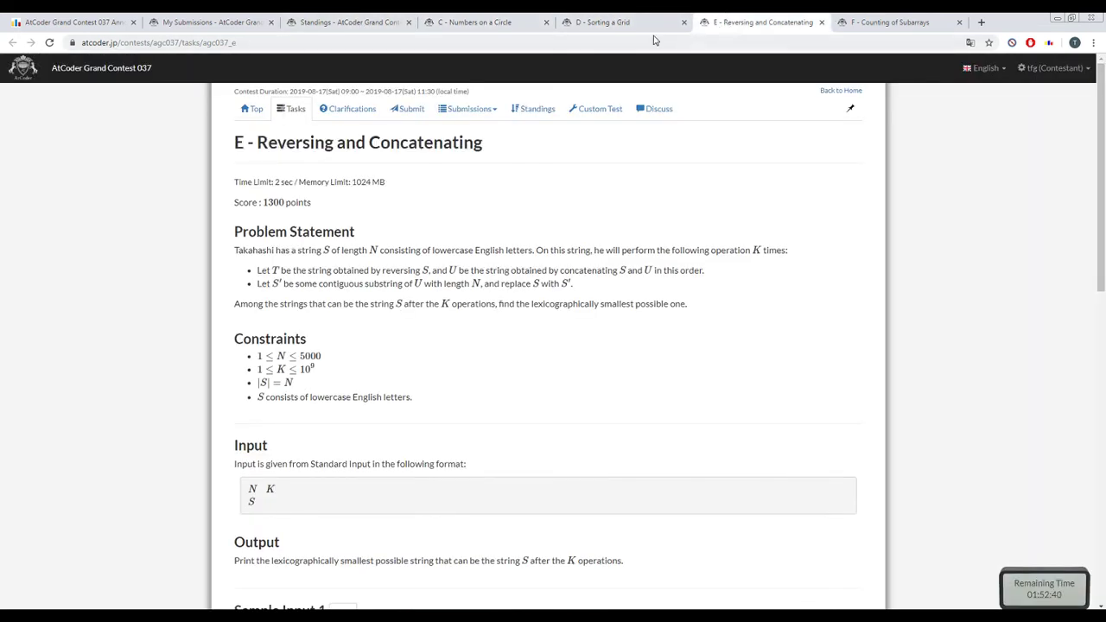
scroll(625, 297, down, 5)
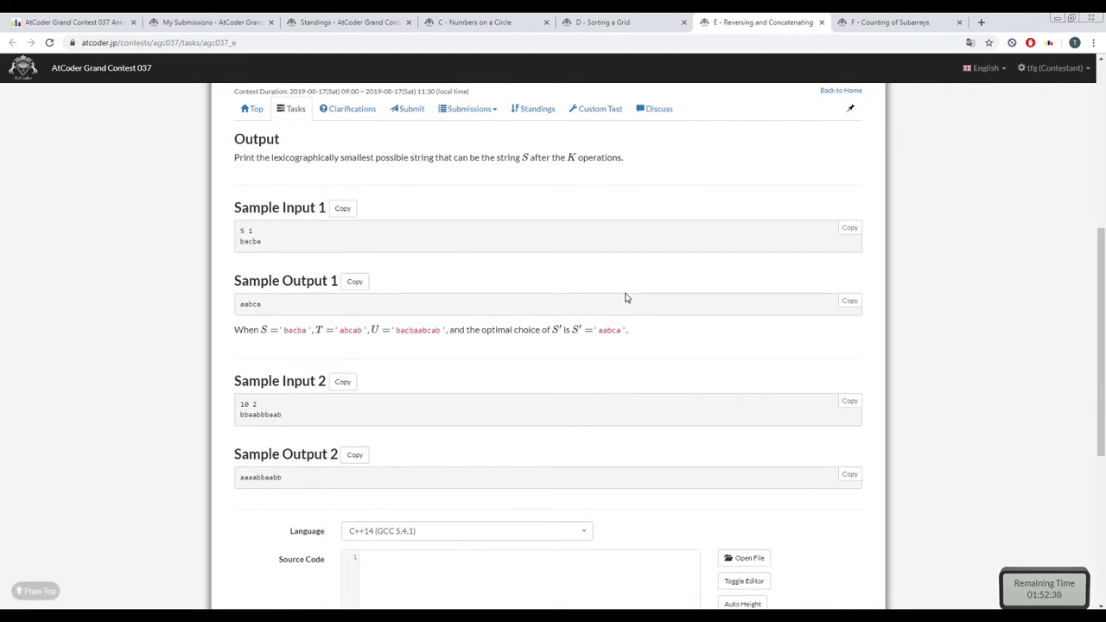
scroll(625, 297, up, 5)
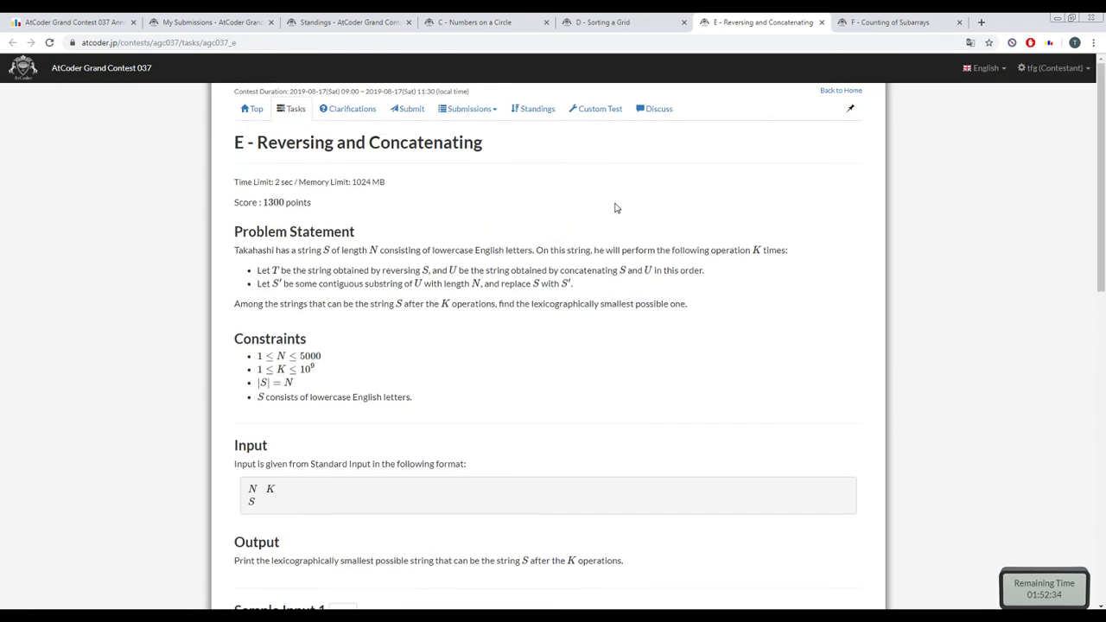
click(921, 21)
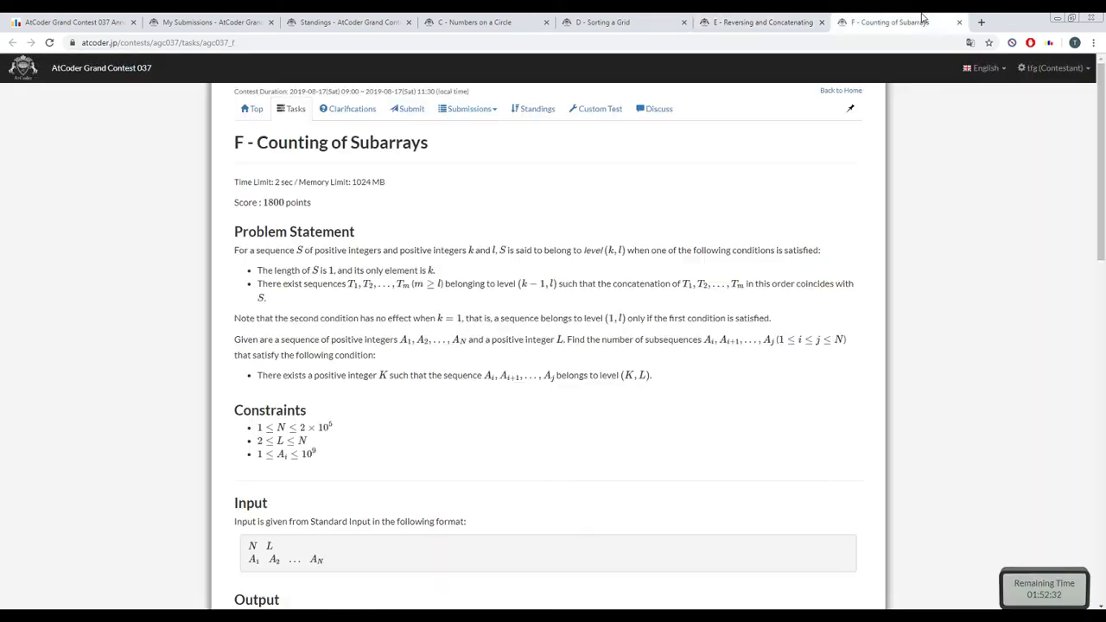
click(752, 17)
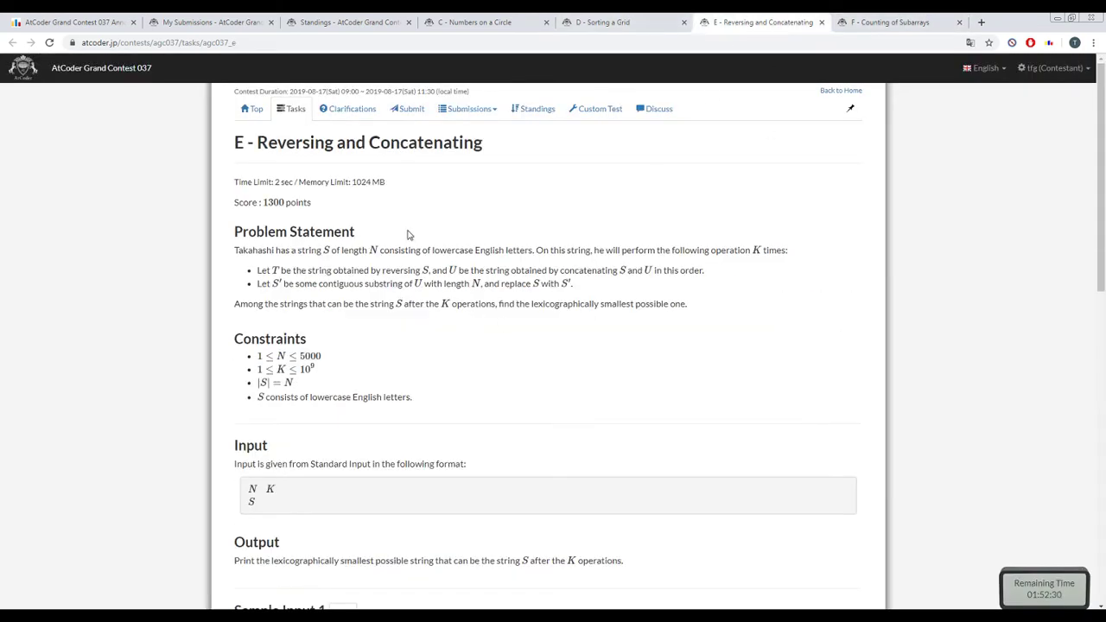
click(602, 21)
click(734, 21)
drag(370, 251, 330, 252)
click(348, 20)
click(760, 22)
- Examine the opening sentence of problem E's statement, covering the string S of length N and the operation performed K times
triple_click(456, 251)
triple_click(452, 251)
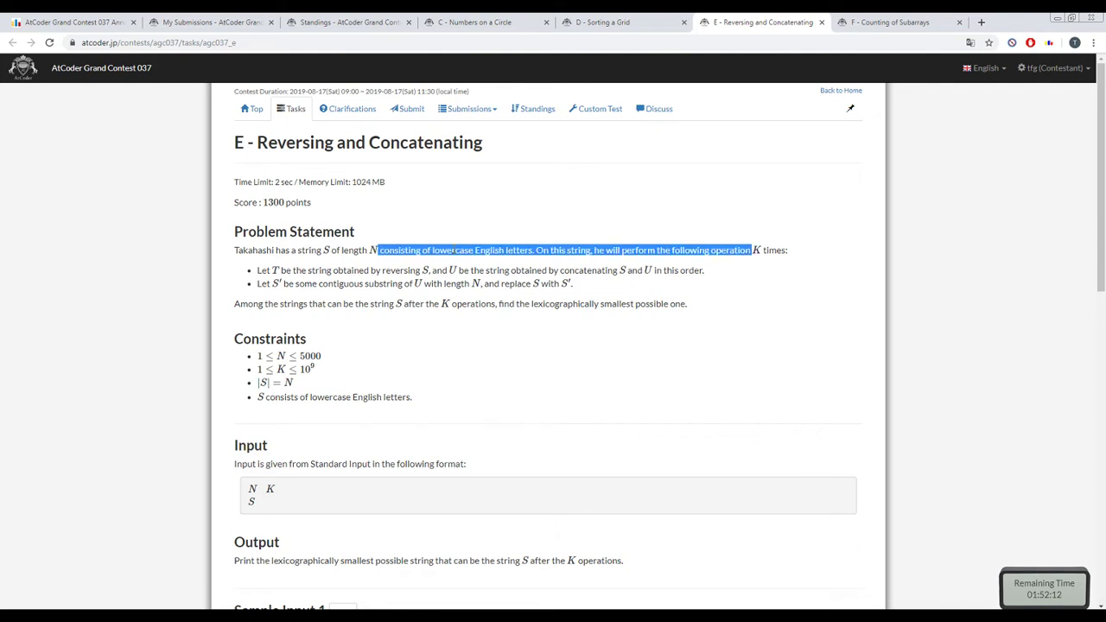
triple_click(450, 251)
click(458, 249)
triple_click(458, 249)
triple_click(307, 251)
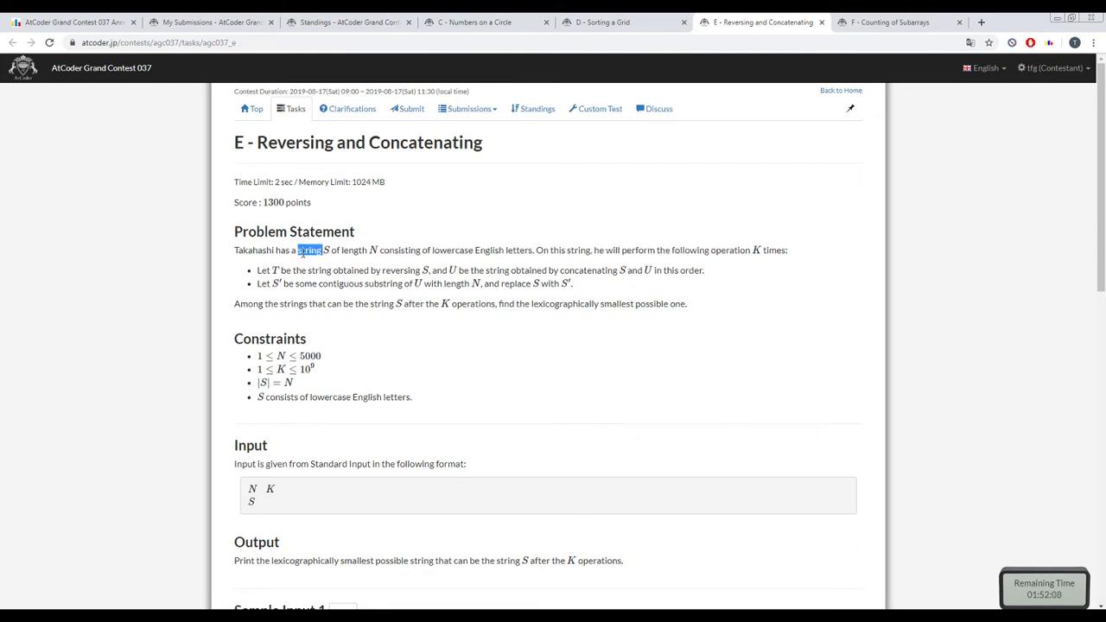
triple_click(430, 250)
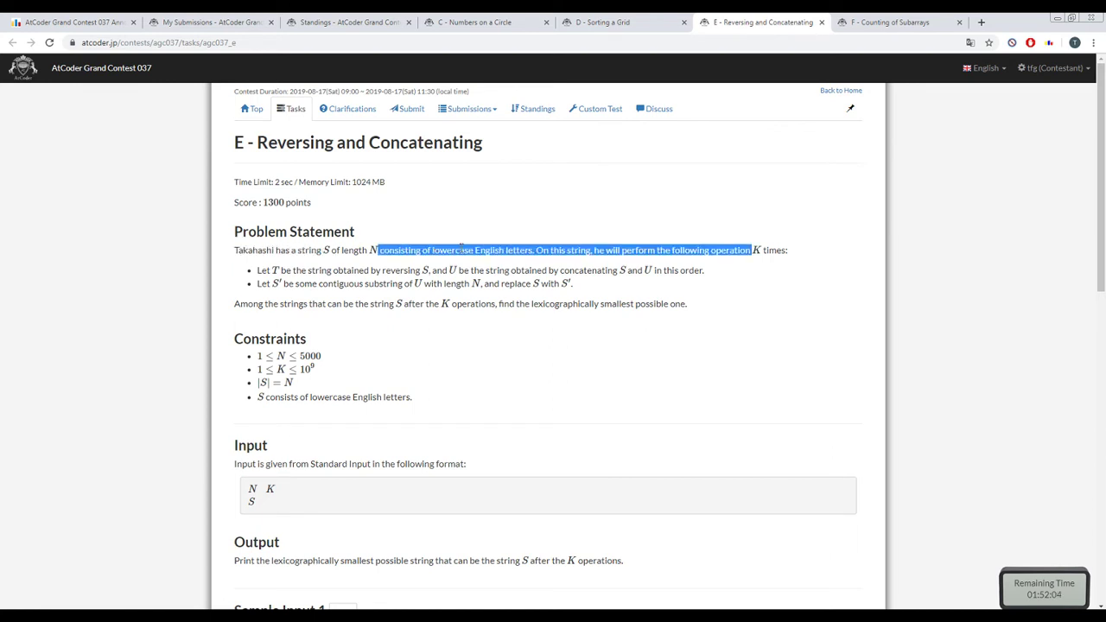
triple_click(299, 349)
click(472, 249)
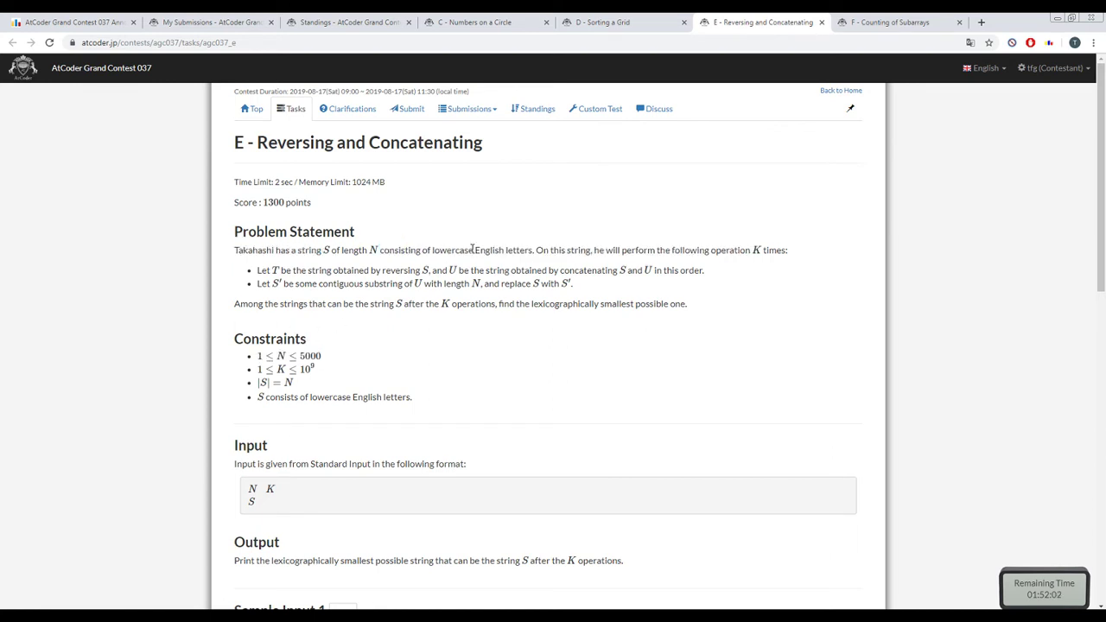
triple_click(523, 249)
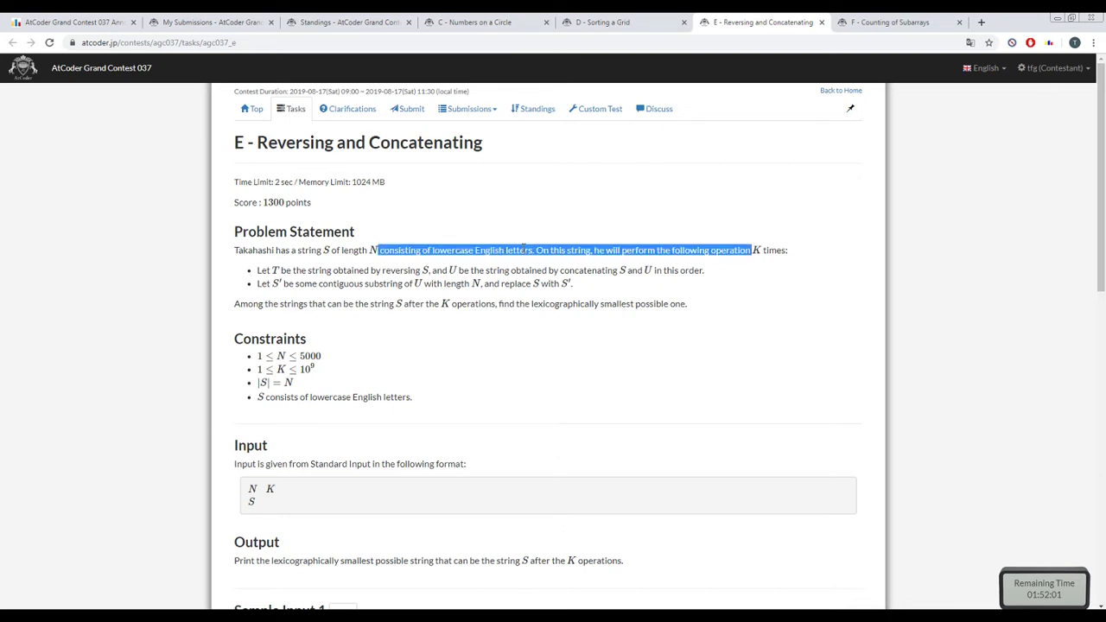
triple_click(522, 250)
click(510, 249)
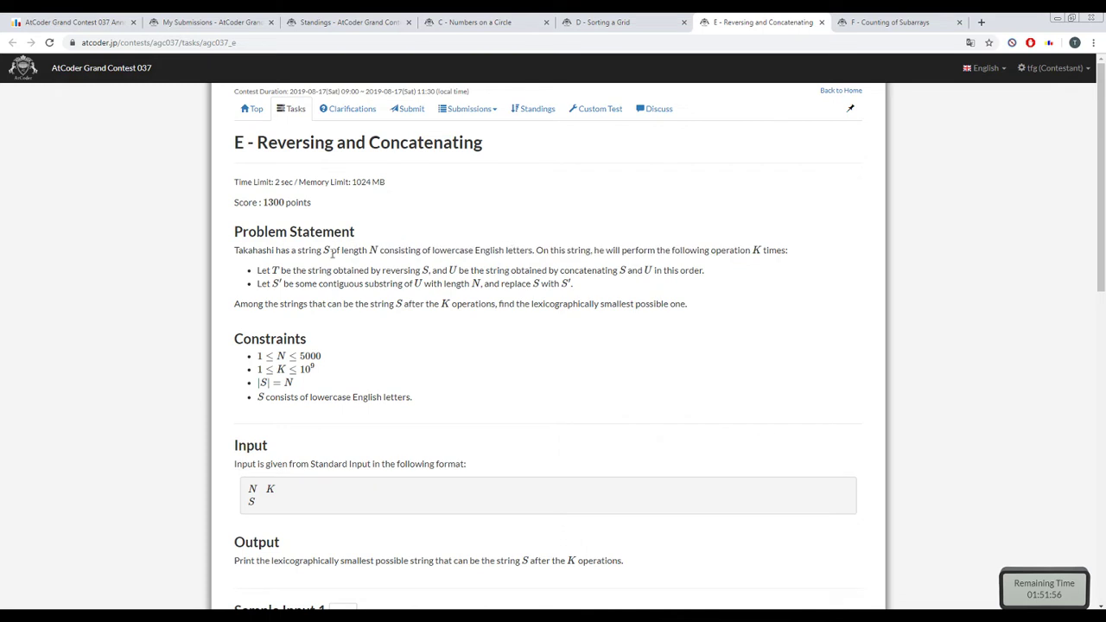
triple_click(293, 251)
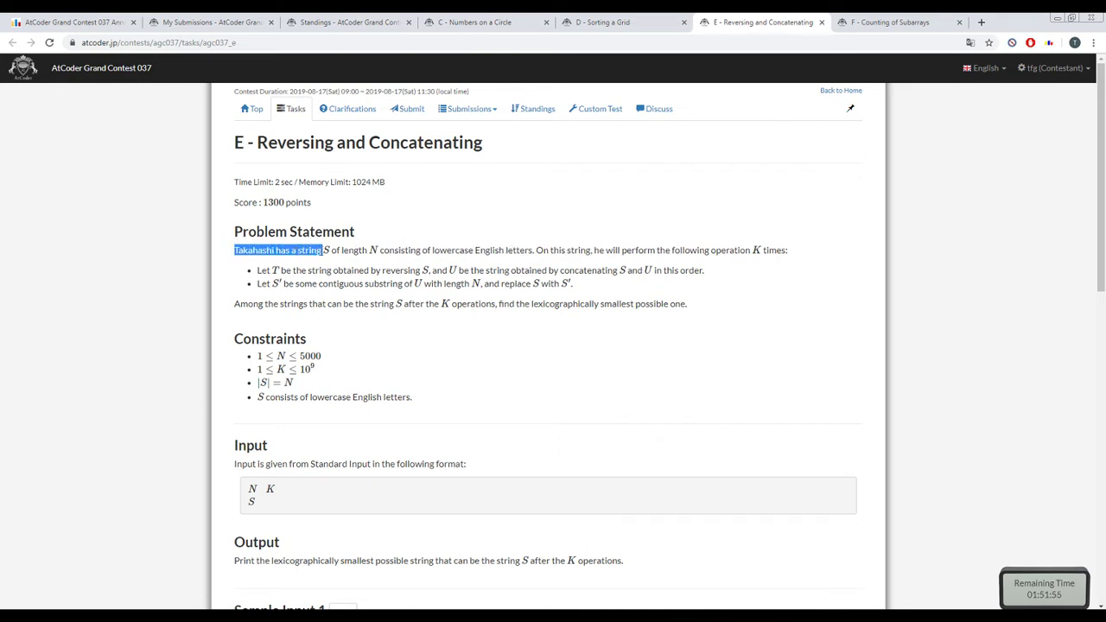
triple_click(461, 250)
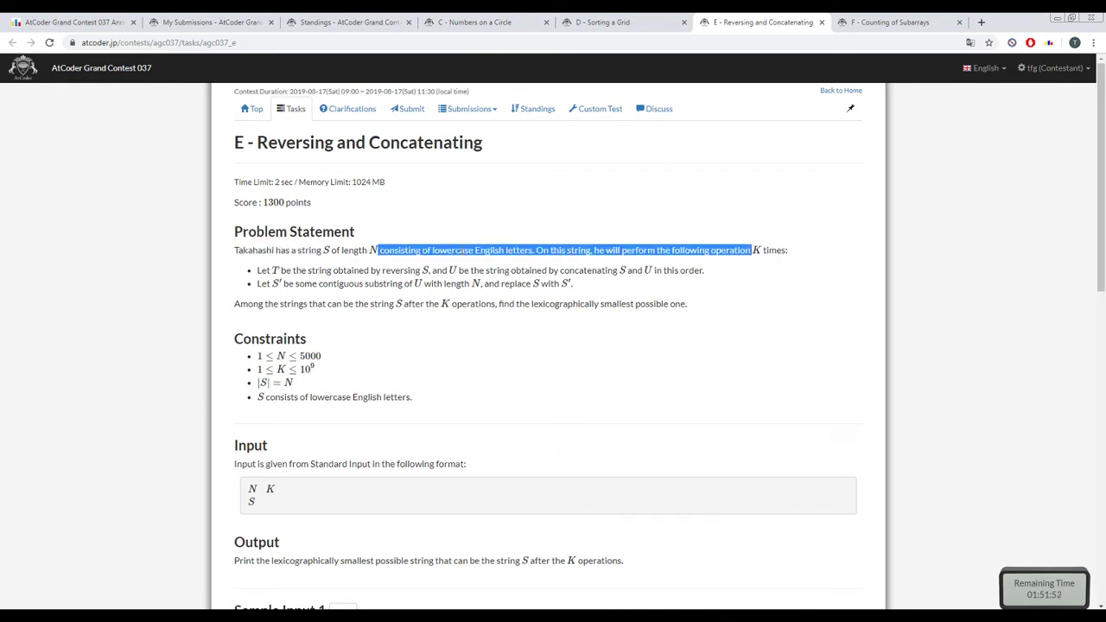
triple_click(453, 250)
triple_click(453, 249)
double_click(453, 250)
click(533, 248)
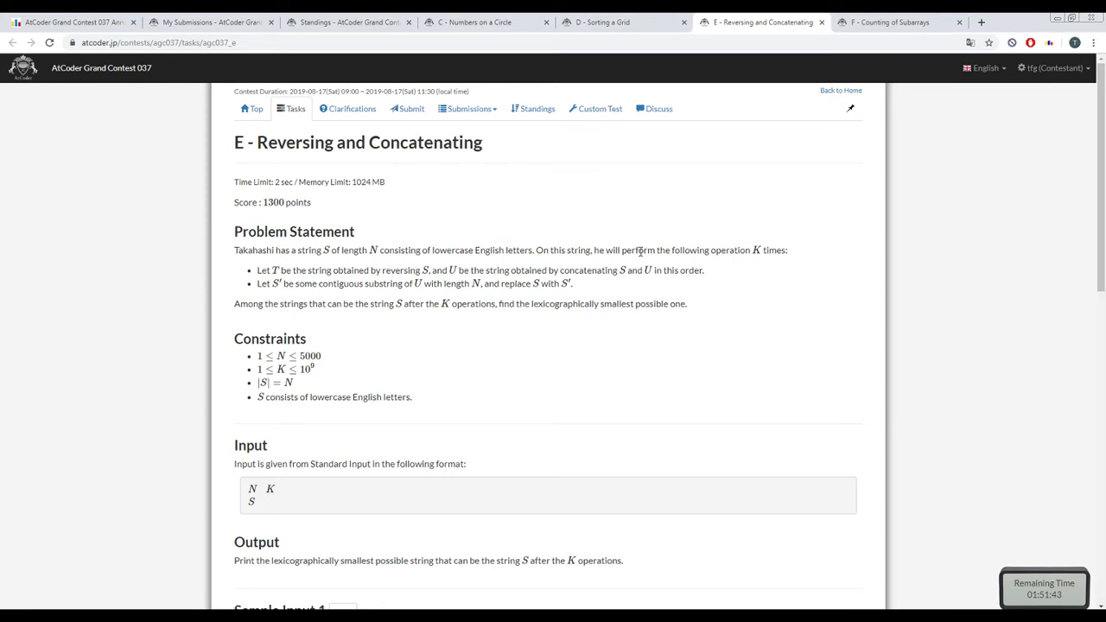
scroll(524, 247, down, 2)
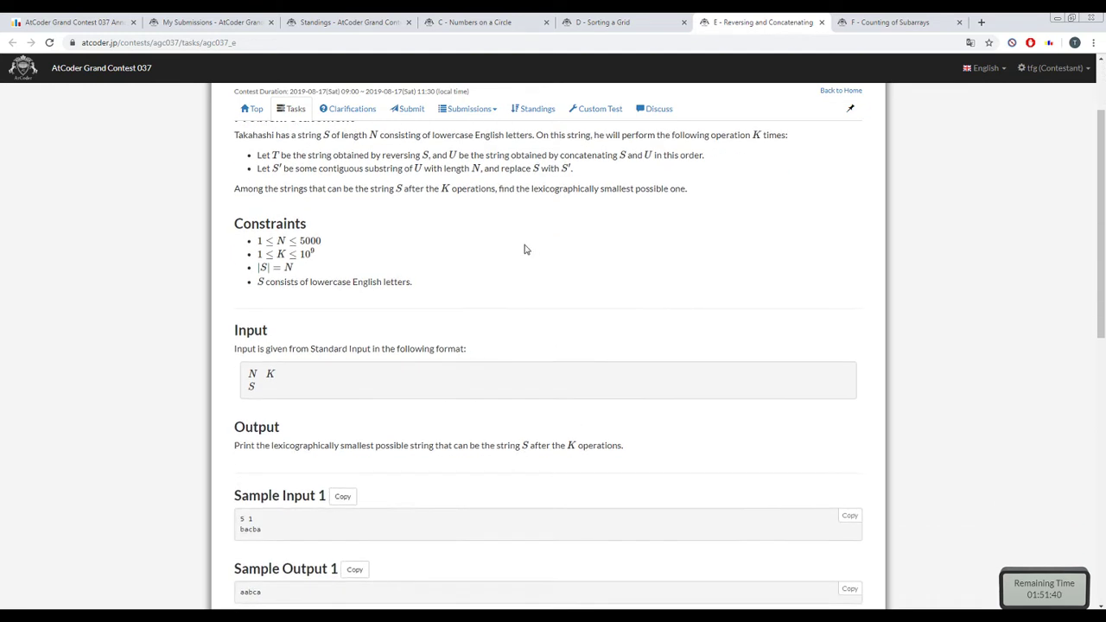
scroll(341, 247, up, 2)
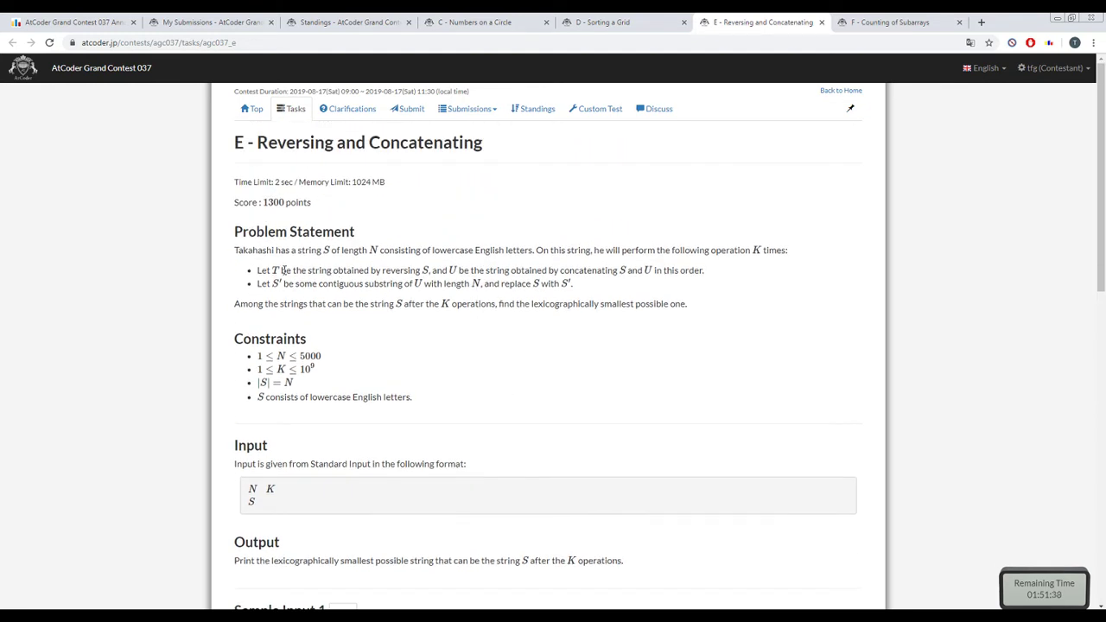
- Read how T and U are defined in problem E, and reload the problem page to recheck the statement
drag(270, 271, 356, 270)
click(376, 274)
click(341, 282)
click(425, 270)
click(451, 271)
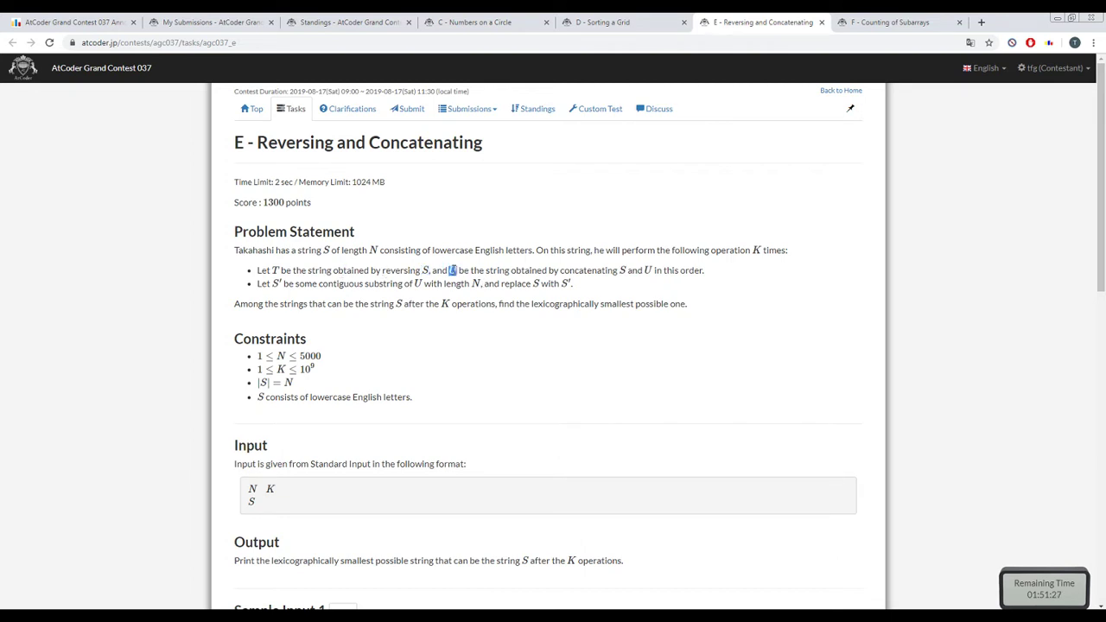
click(461, 270)
key(F5)
scroll(385, 342, down, 4)
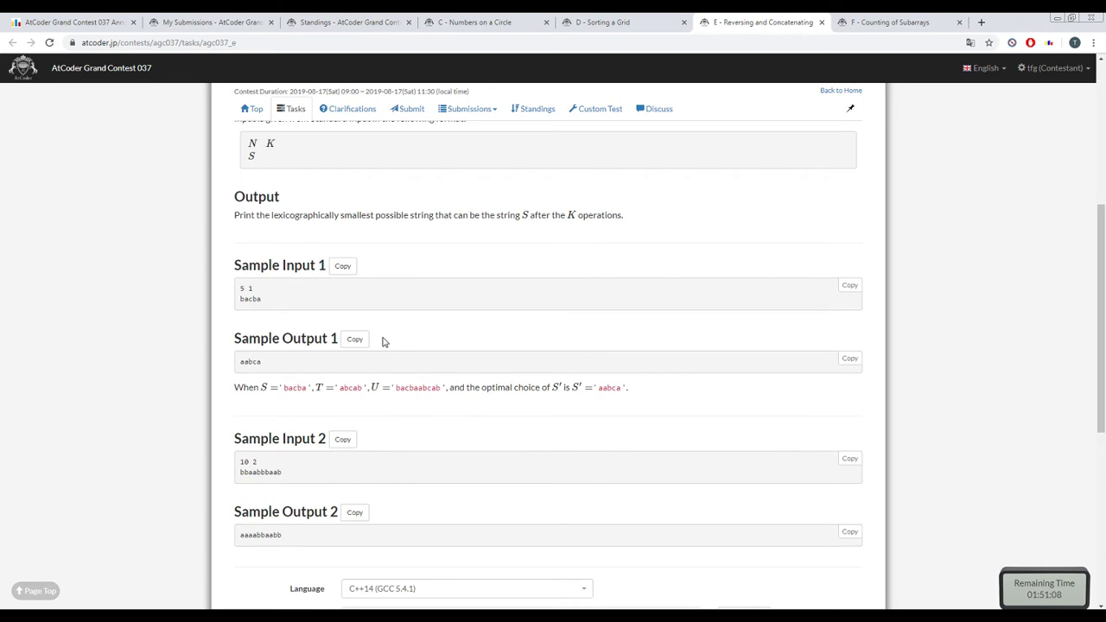
scroll(385, 343, up, 3)
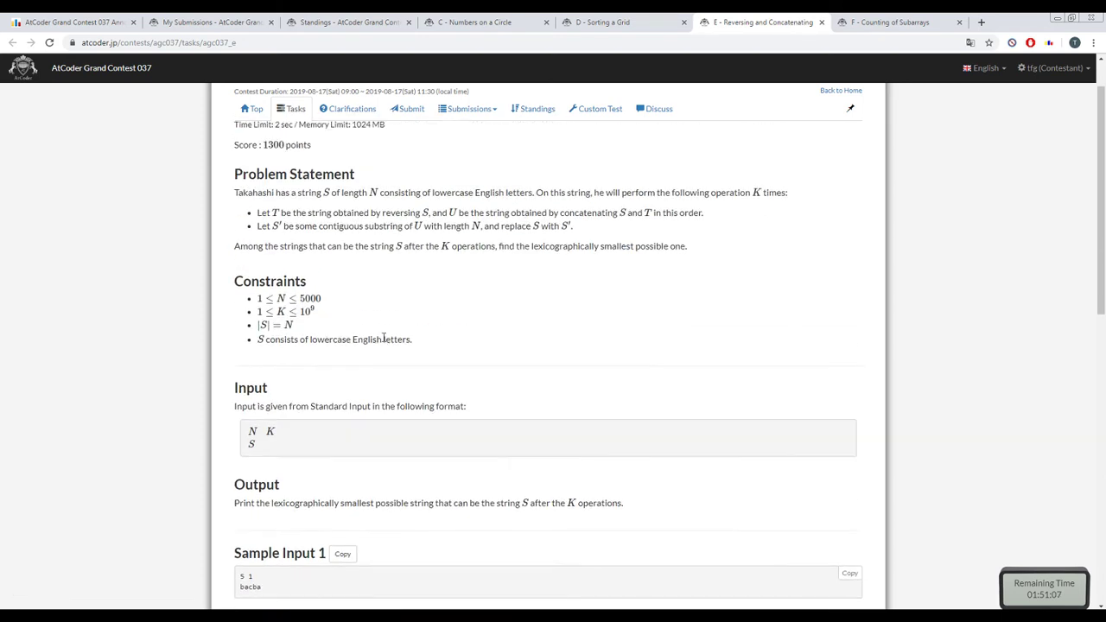
- Examine the concatenation of S and T, the replacement of S with S', and the explanation of sample 1
double_click(649, 212)
double_click(649, 212)
click(610, 228)
drag(272, 226, 401, 226)
click(322, 223)
mouse_move(482, 226)
mouse_down()
mouse_move(465, 227)
mouse_move(482, 227)
mouse_up()
mouse_move(543, 227)
mouse_down()
mouse_move(533, 226)
mouse_move(548, 226)
mouse_up()
click(276, 226)
scroll(345, 467, down, 3)
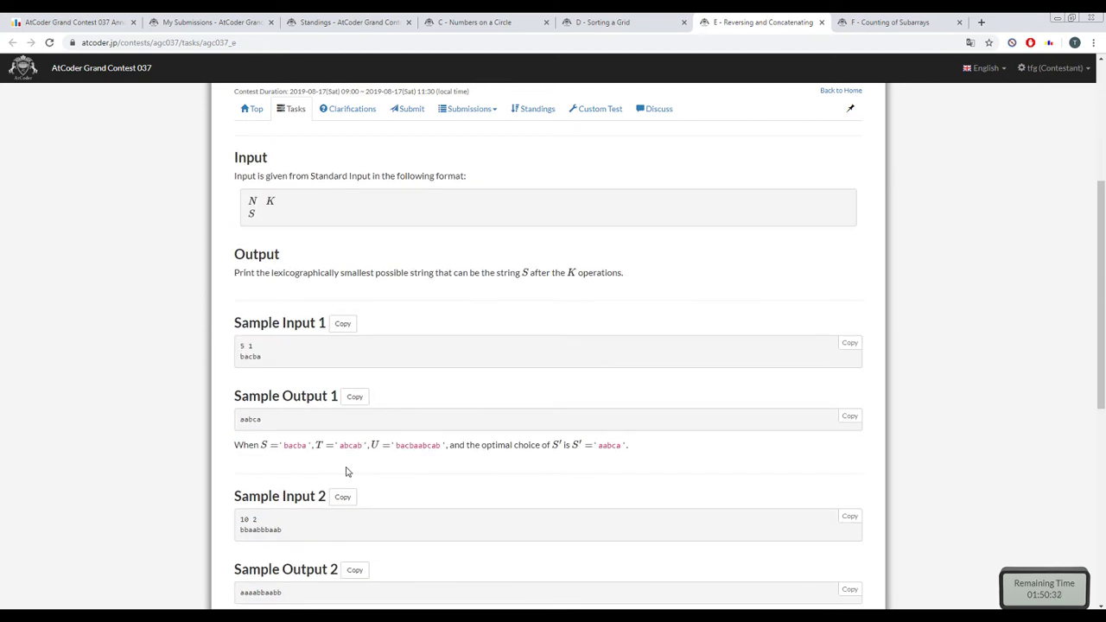
scroll(345, 472, up, 4)
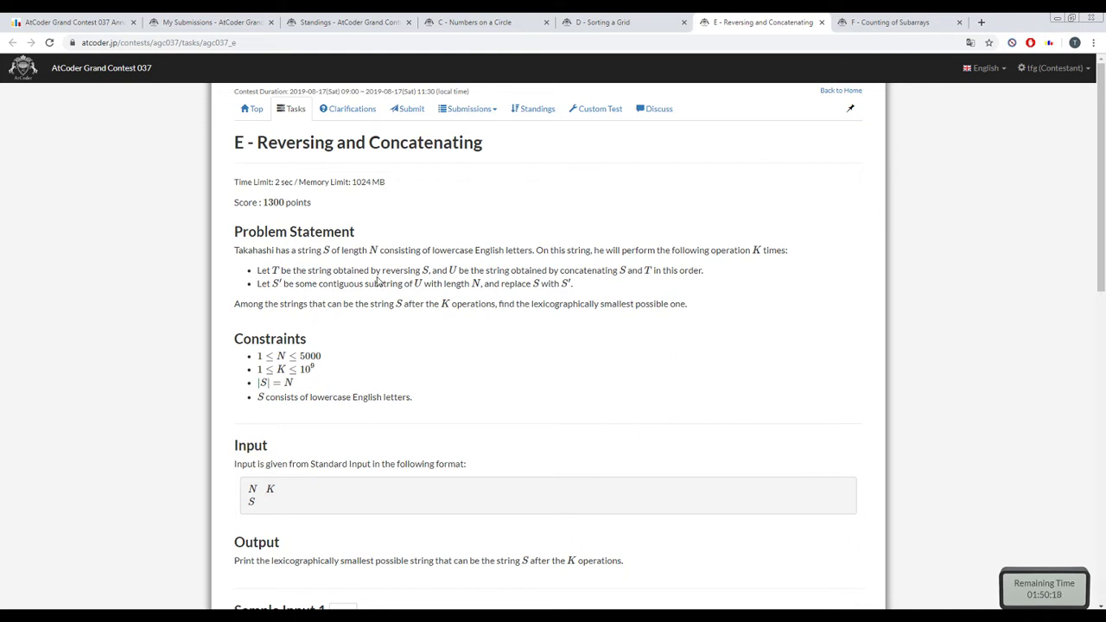
- Reread the rule about contiguous substrings of U and go through problem E's constraints
drag(390, 284, 337, 283)
click(336, 283)
scroll(307, 283, down, 1)
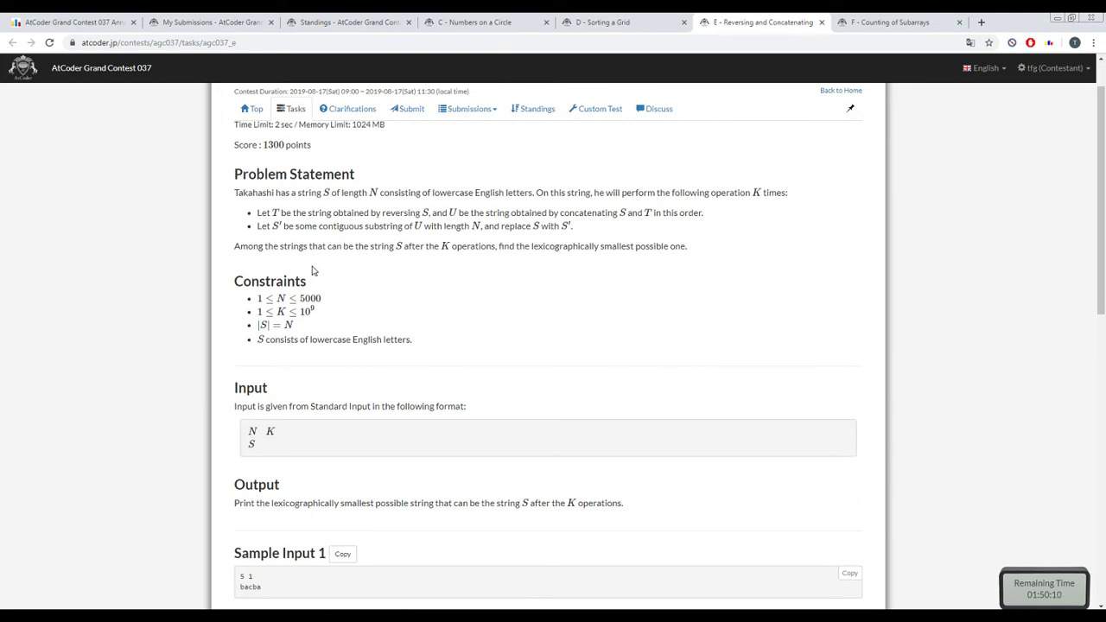
mouse_move(342, 227)
mouse_down()
mouse_move(366, 226)
mouse_move(320, 226)
mouse_up()
triple_click(329, 250)
double_click(306, 327)
triple_click(304, 341)
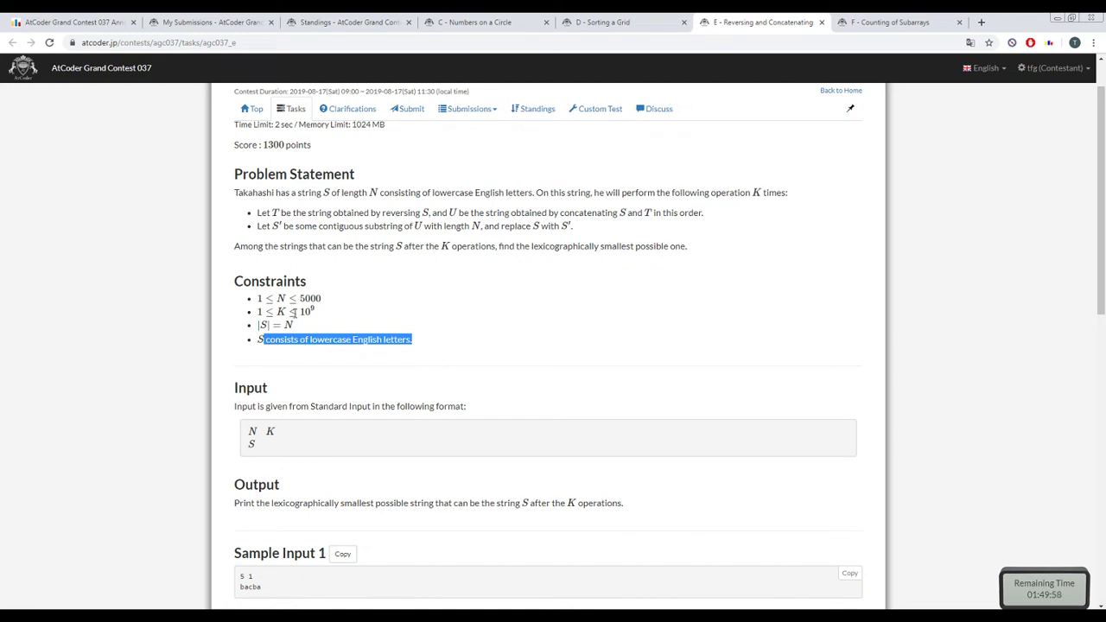
click(294, 313)
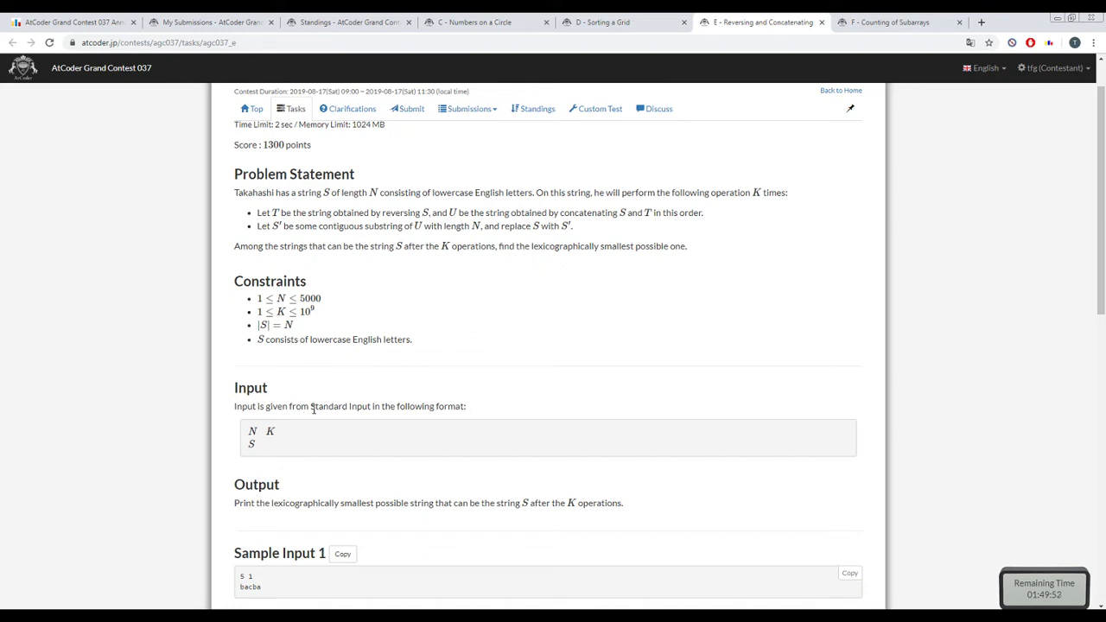
- Study the trailing letters of "bacba" in sample input 1 and the constraint on which letters S consists of
scroll(313, 409, down, 2)
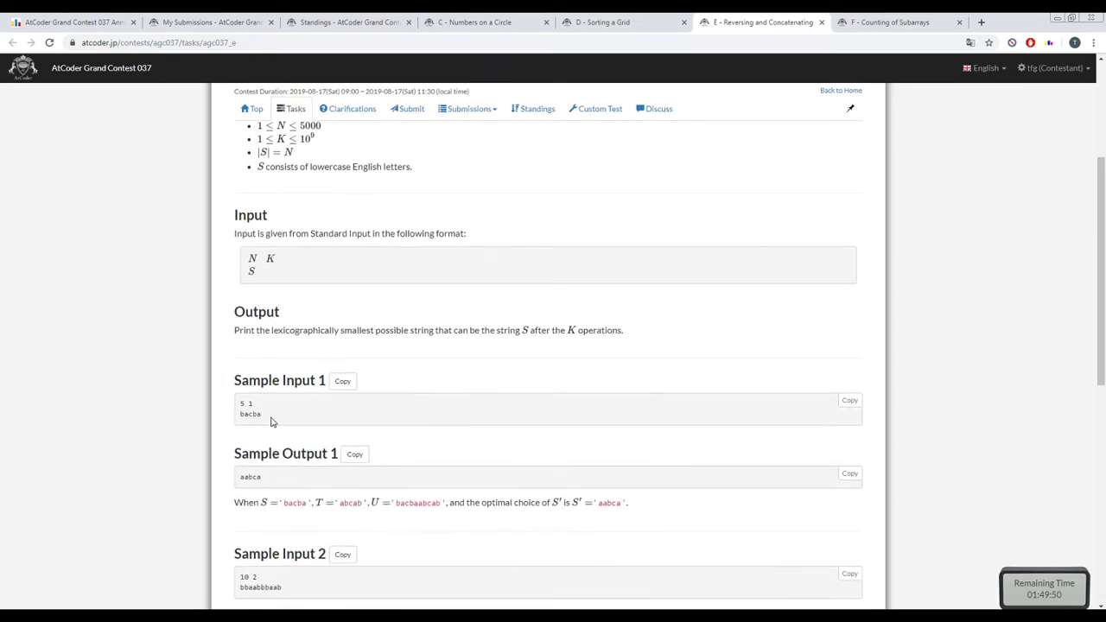
drag(270, 422, 249, 415)
click(263, 419)
mouse_move(259, 416)
mouse_down()
mouse_move(241, 416)
mouse_move(262, 416)
mouse_move(252, 417)
mouse_up()
click(249, 416)
click(251, 415)
click(262, 416)
scroll(255, 432, down, 2)
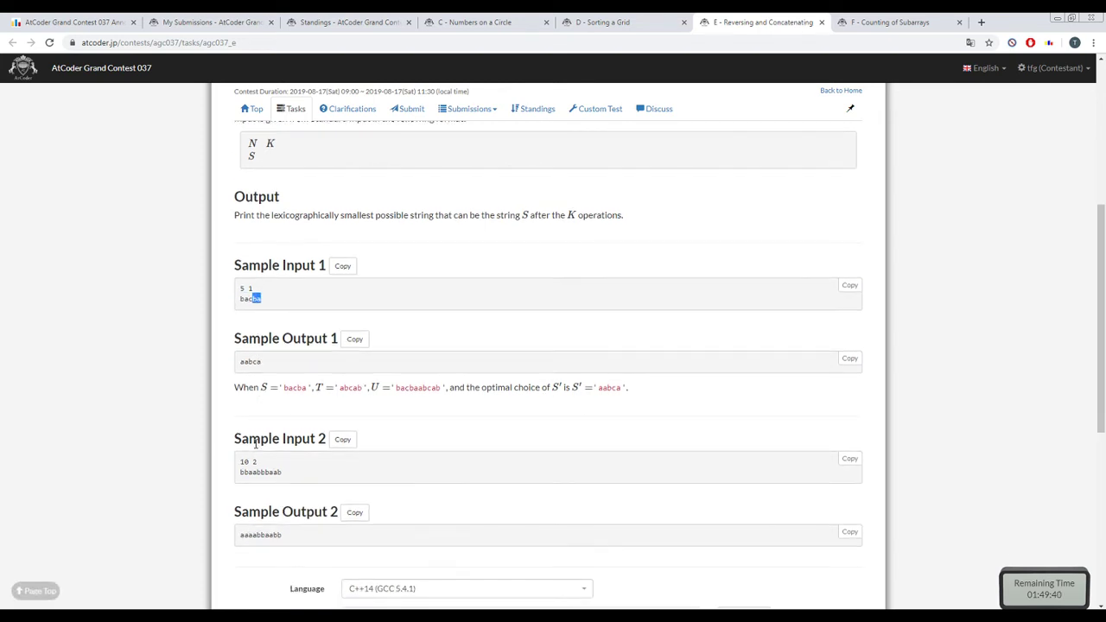
scroll(256, 443, up, 2)
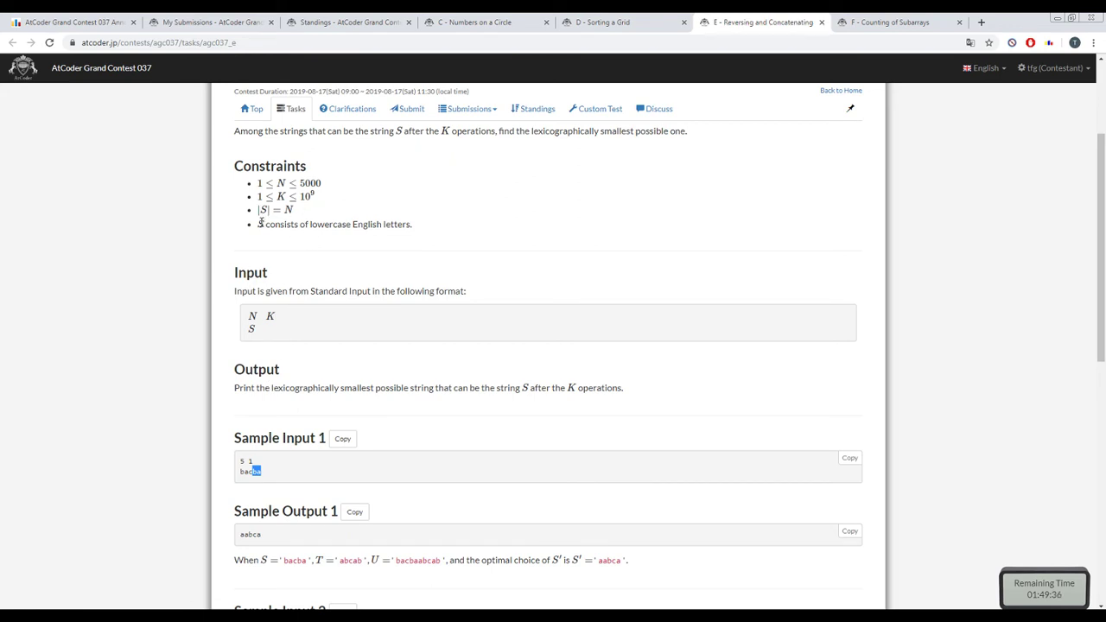
drag(260, 222, 405, 223)
click(394, 219)
triple_click(259, 233)
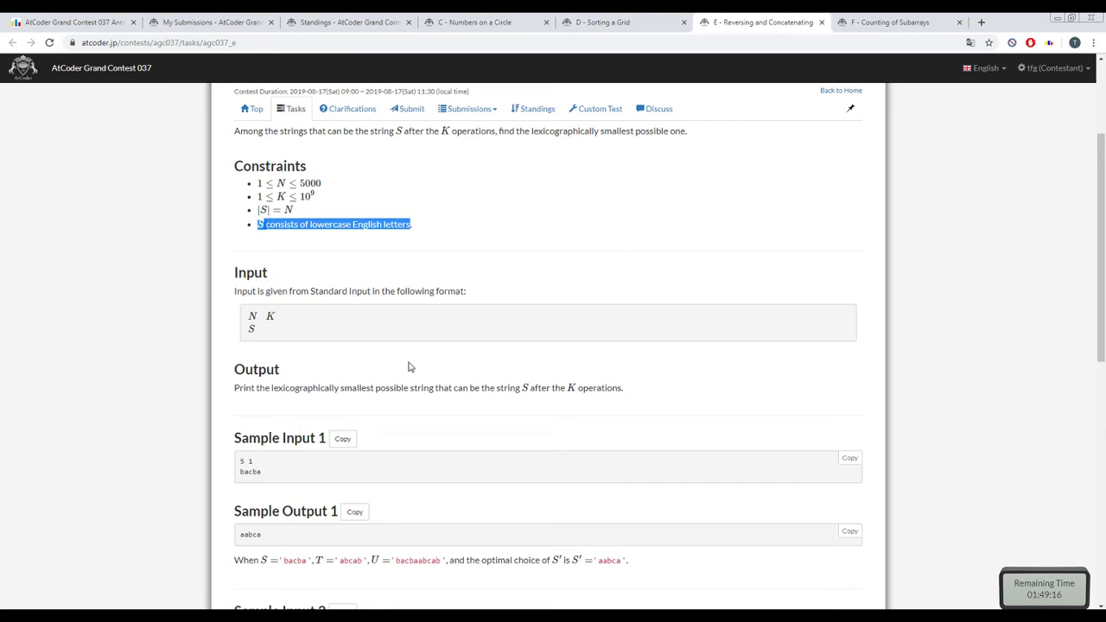
click(273, 486)
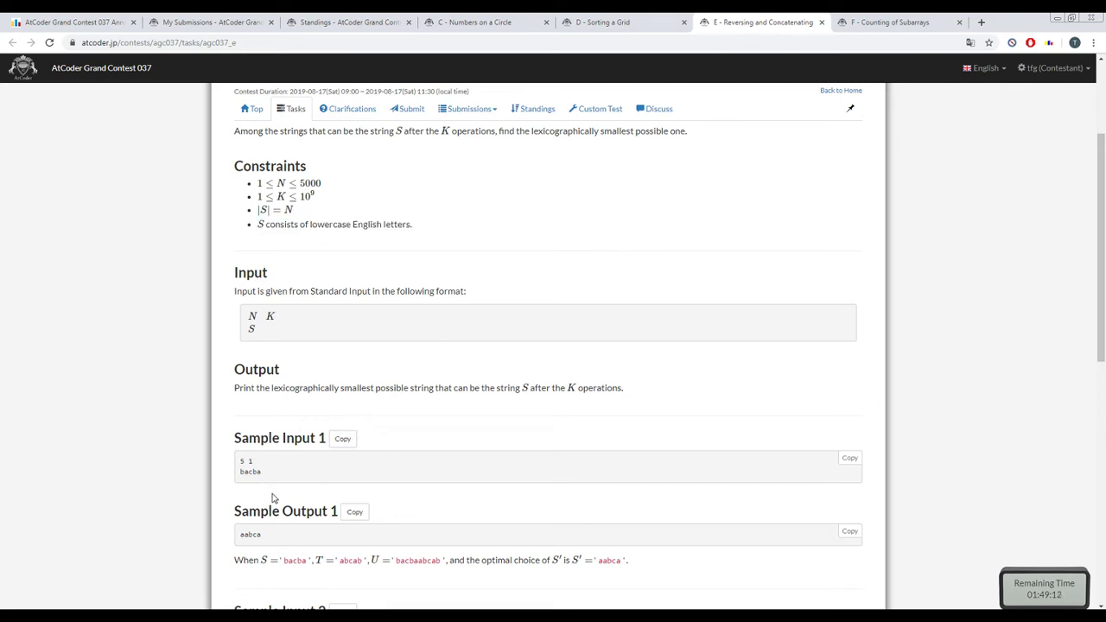
- Compare the leading letters of sample output 1 with the last letter of sample input 1, and look over sample 2
scroll(273, 493, down, 1)
drag(250, 477, 243, 478)
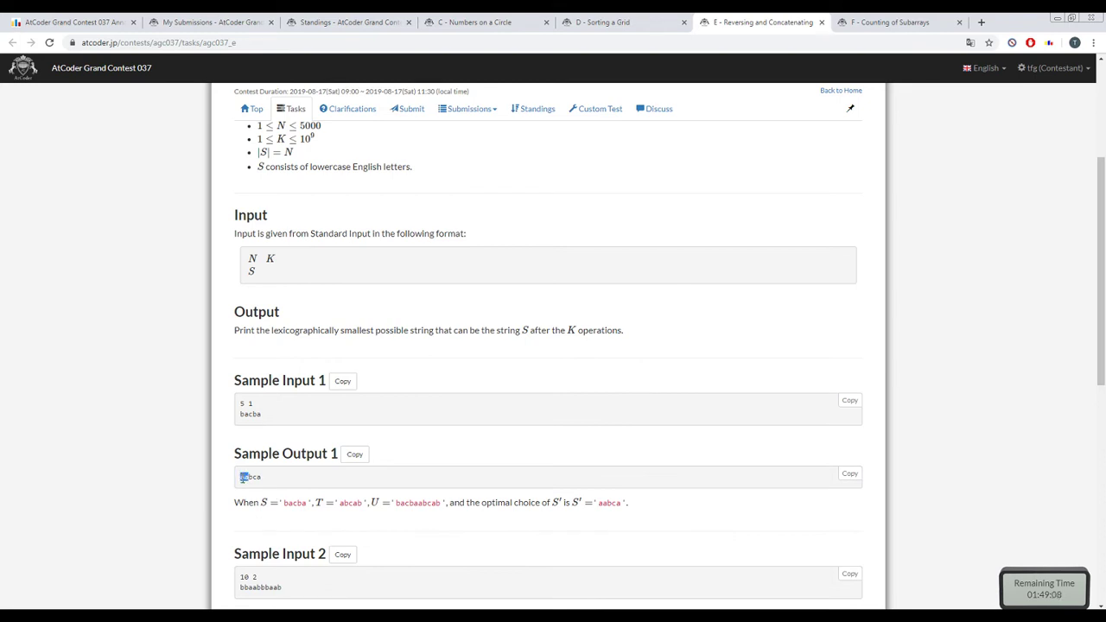
click(245, 487)
drag(243, 486, 240, 477)
click(241, 477)
drag(249, 477, 240, 477)
drag(266, 415, 258, 414)
scroll(271, 467, down, 3)
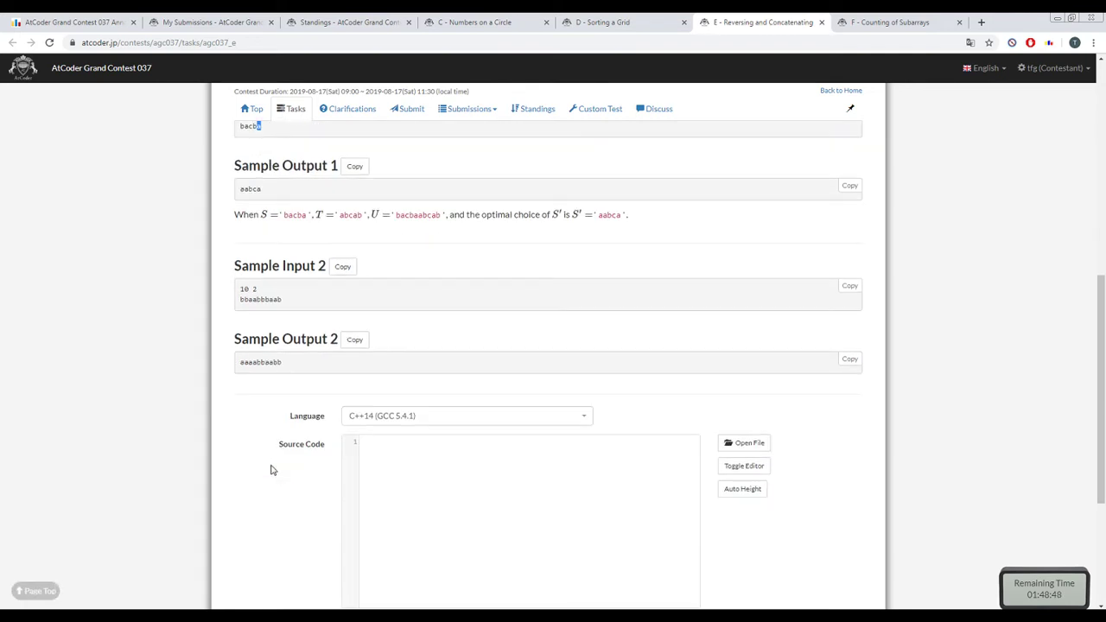
scroll(271, 469, up, 1)
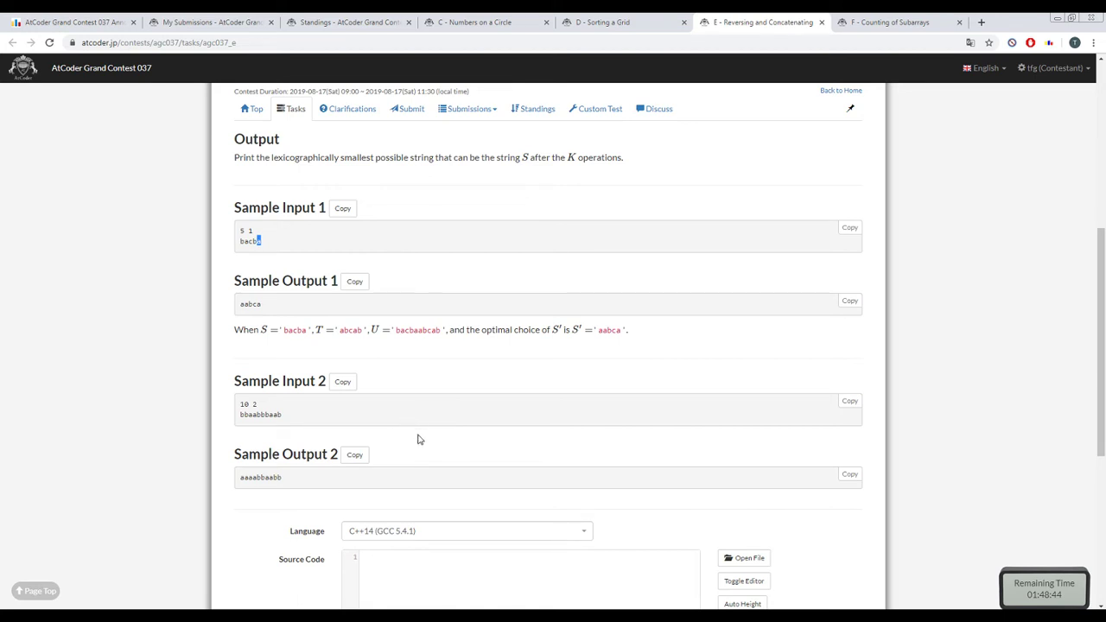
scroll(370, 447, up, 2)
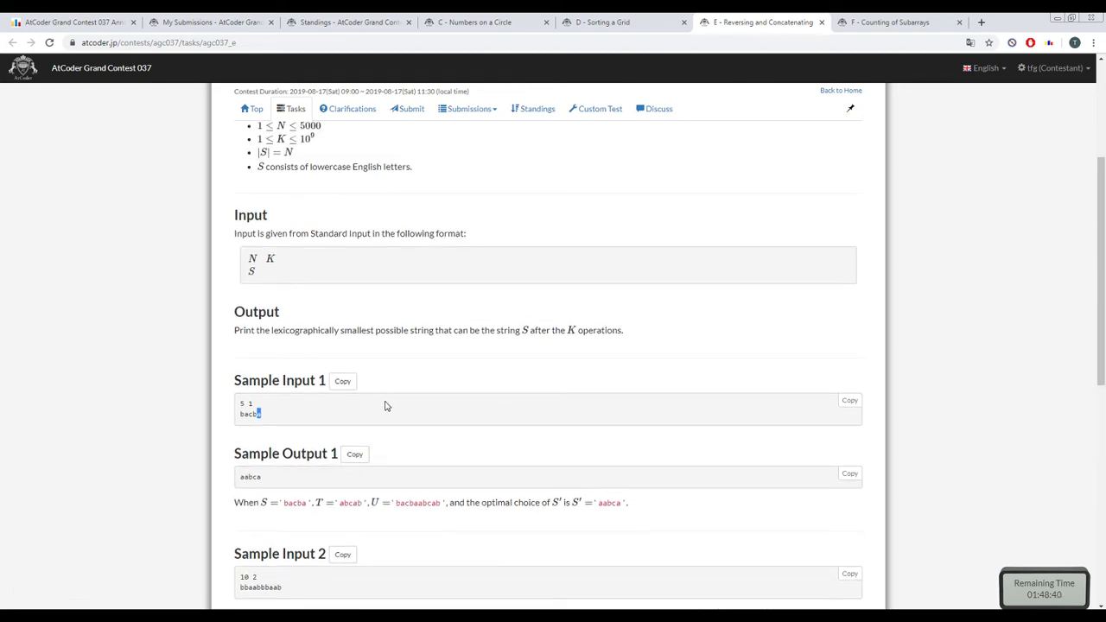
- Check the upper limit on N in the constraints against the last letter of sample input 1
scroll(406, 358, up, 2)
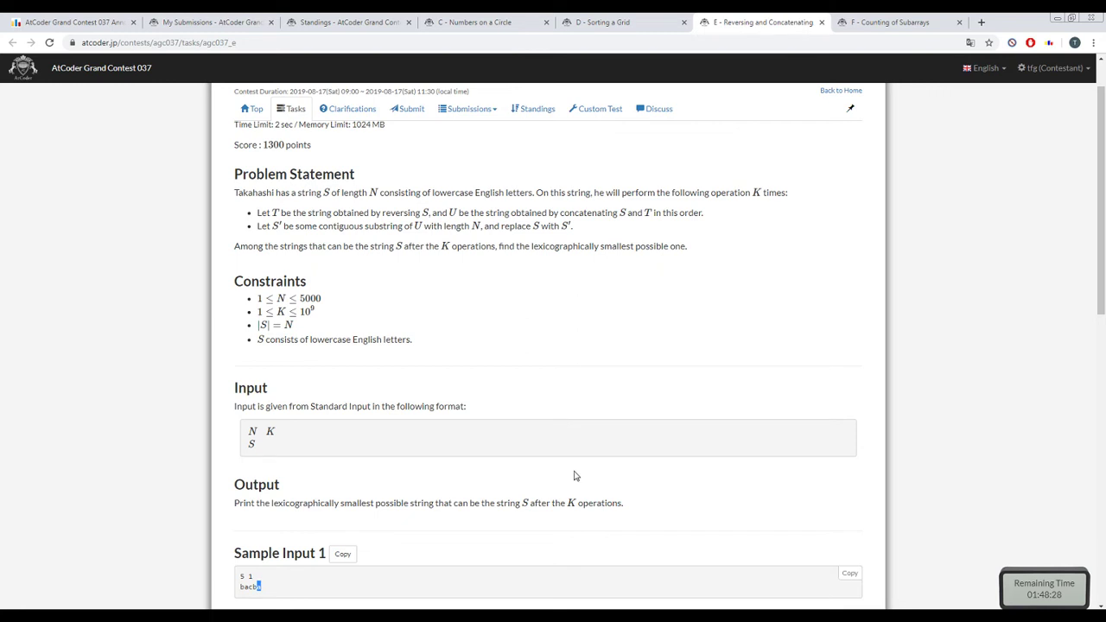
scroll(530, 519, down, 2)
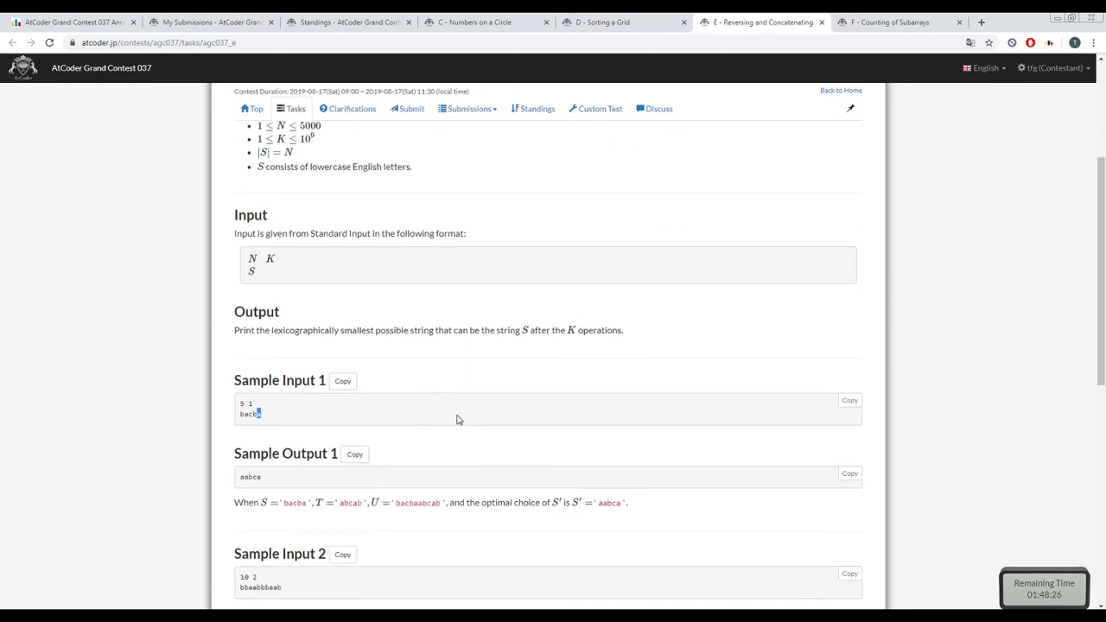
scroll(457, 420, up, 2)
drag(331, 299, 299, 298)
click(322, 308)
click(327, 302)
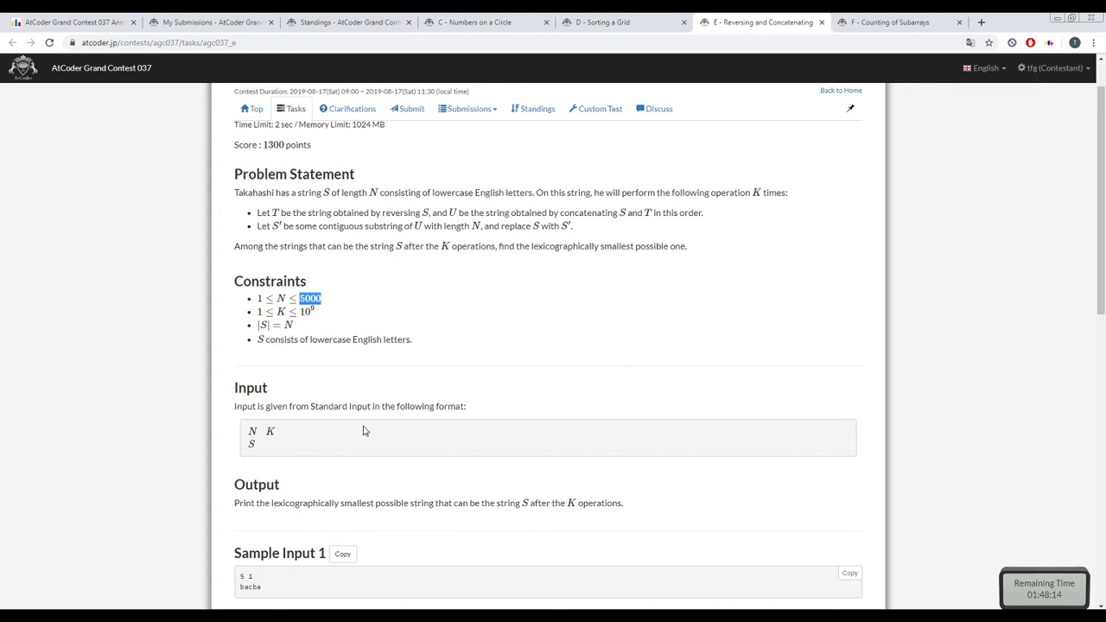
scroll(316, 417, down, 2)
drag(263, 414, 258, 414)
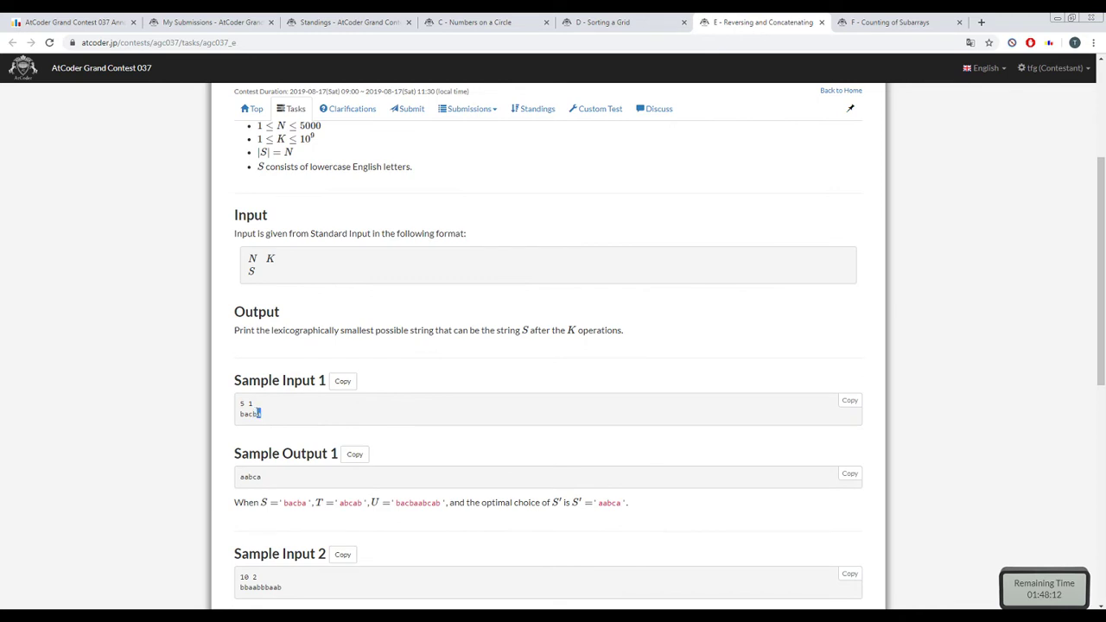
click(267, 422)
scroll(267, 423, up, 3)
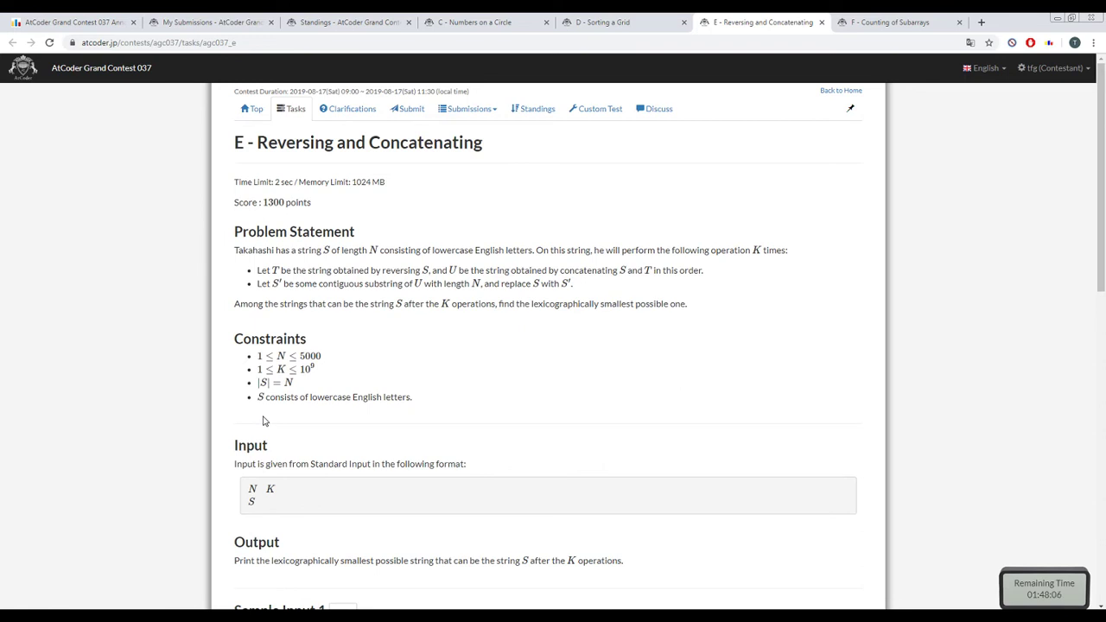
- Leave problem E's statement and open the contest standings
scroll(265, 420, down, 1)
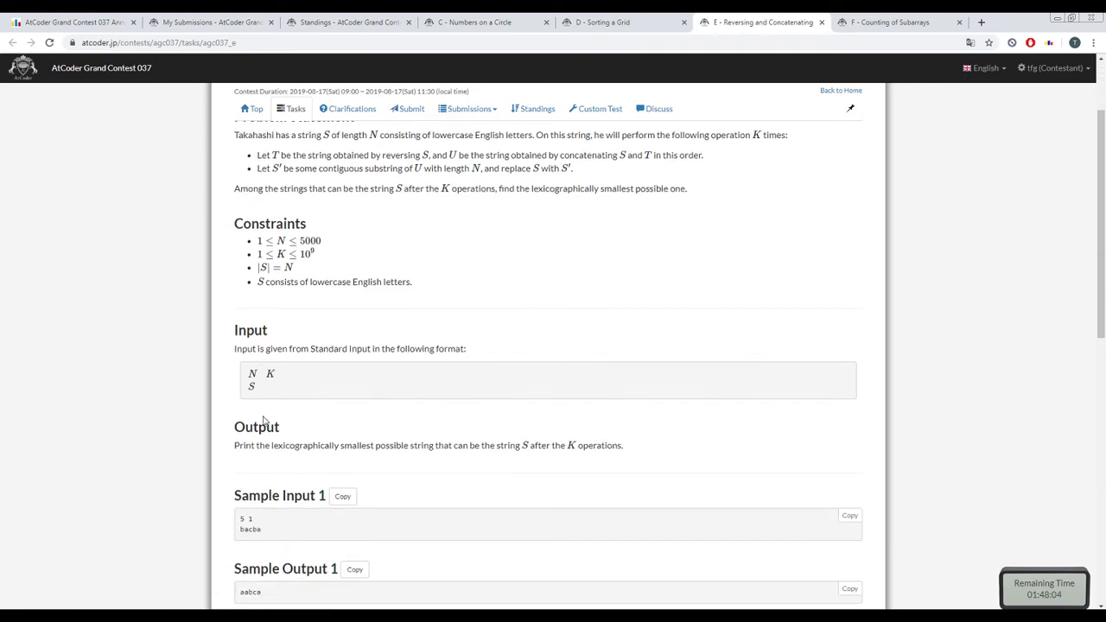
scroll(265, 420, up, 1)
scroll(265, 421, down, 1)
click(215, 17)
click(328, 15)
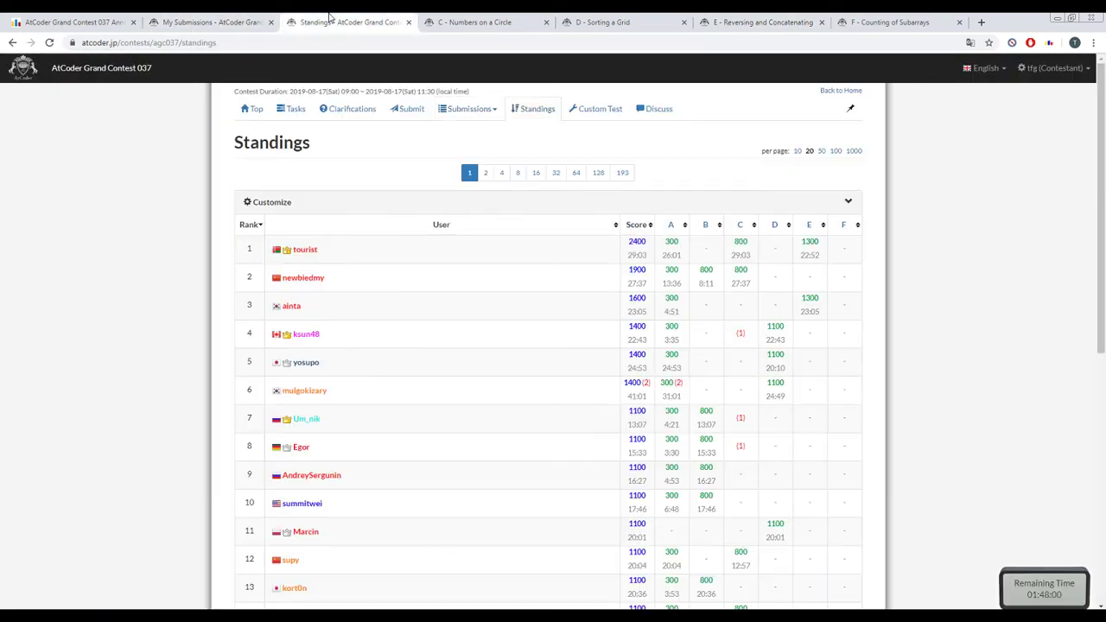
- Look over the contest standings, reload them, and check the updated ranking and solved problems
scroll(437, 311, down, 3)
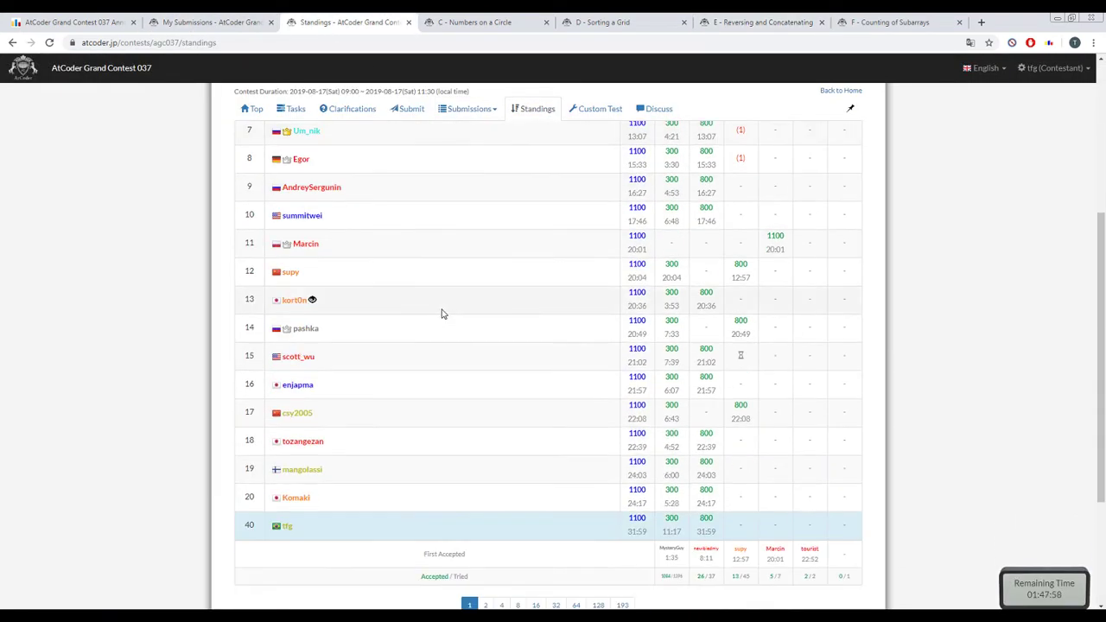
scroll(484, 268, up, 1)
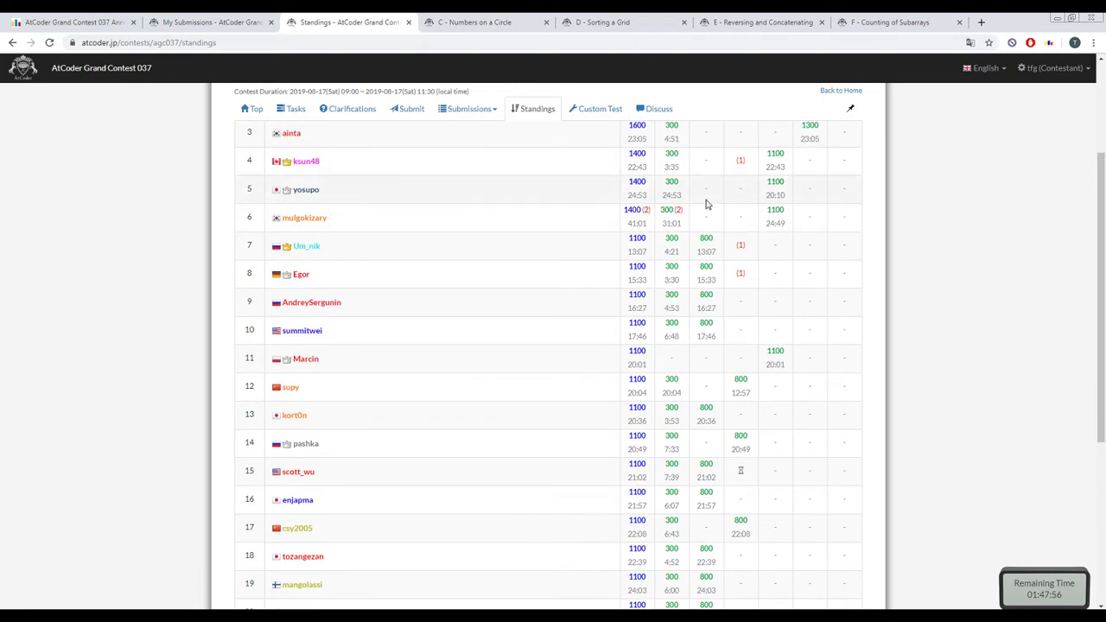
scroll(706, 204, down, 3)
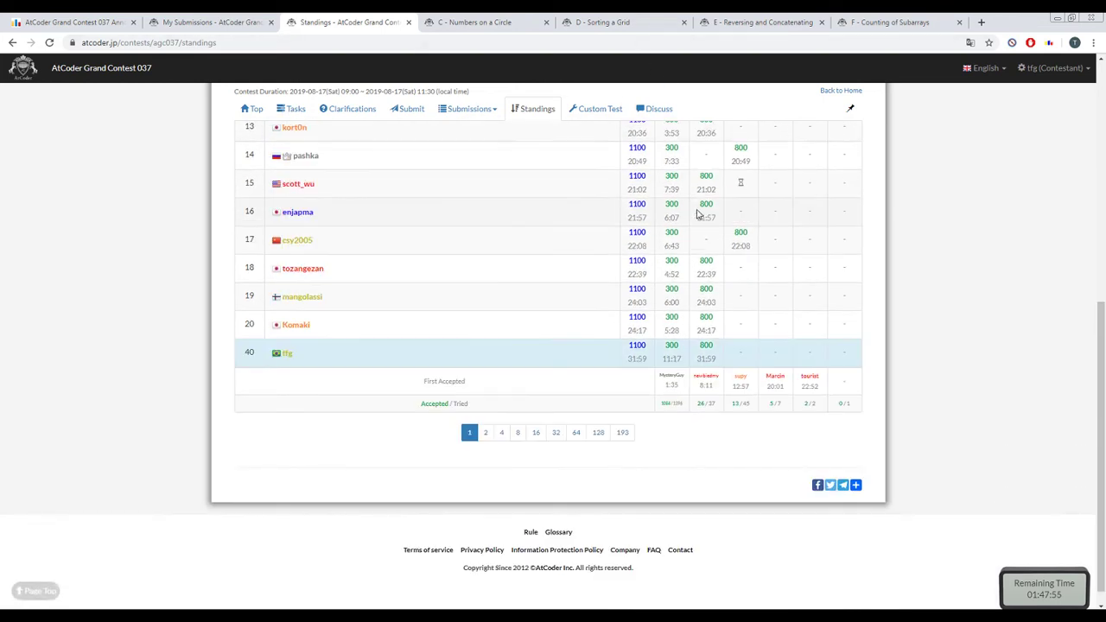
click(50, 43)
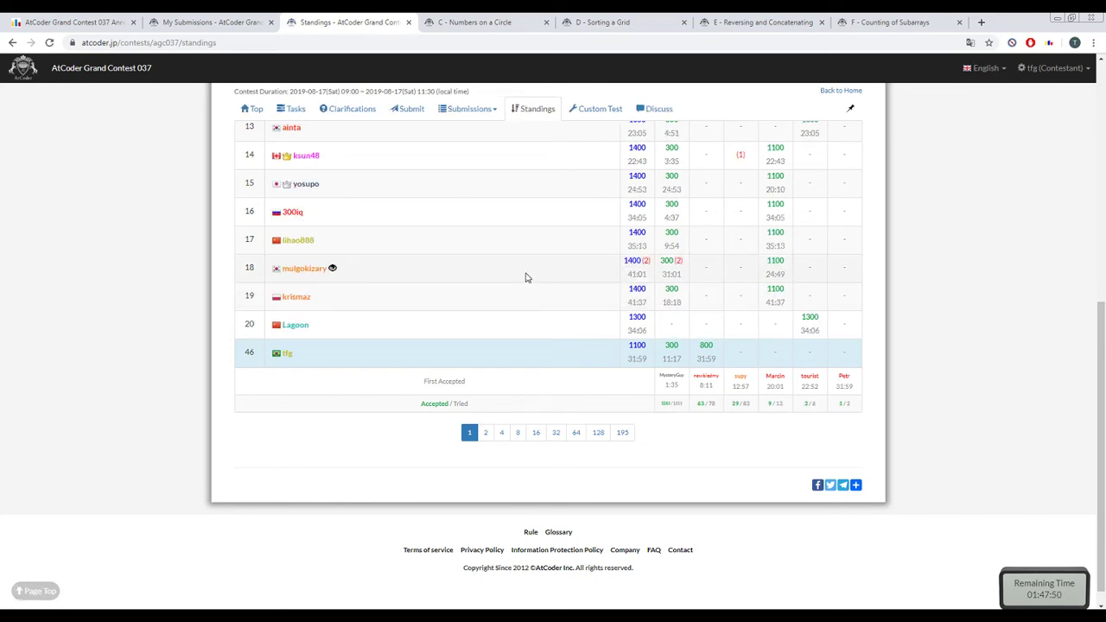
scroll(520, 275, up, 5)
scroll(512, 267, down, 2)
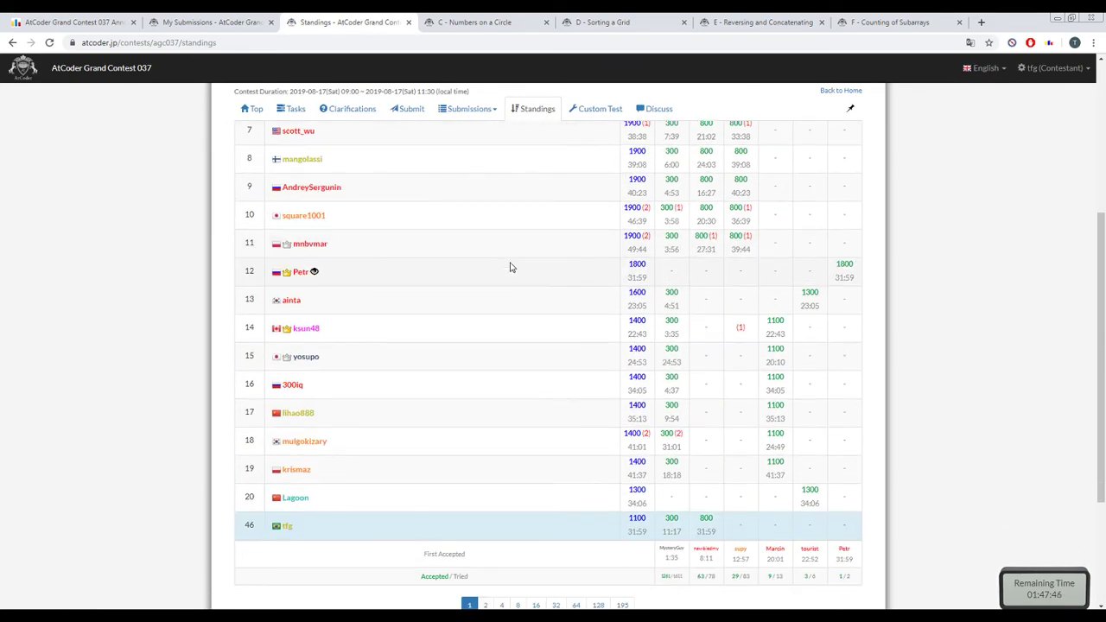
- Return to problem E, glance at problem D, and skim problem E from its statement to the samples
click(749, 22)
right_click(545, 215)
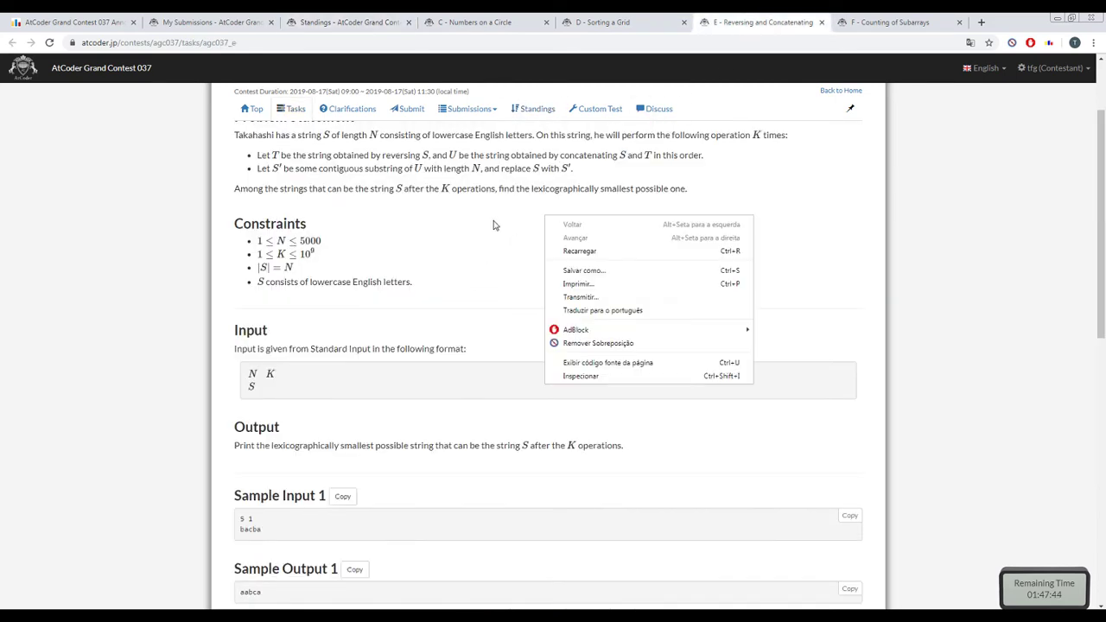
click(603, 19)
click(780, 20)
scroll(808, 384, up, 1)
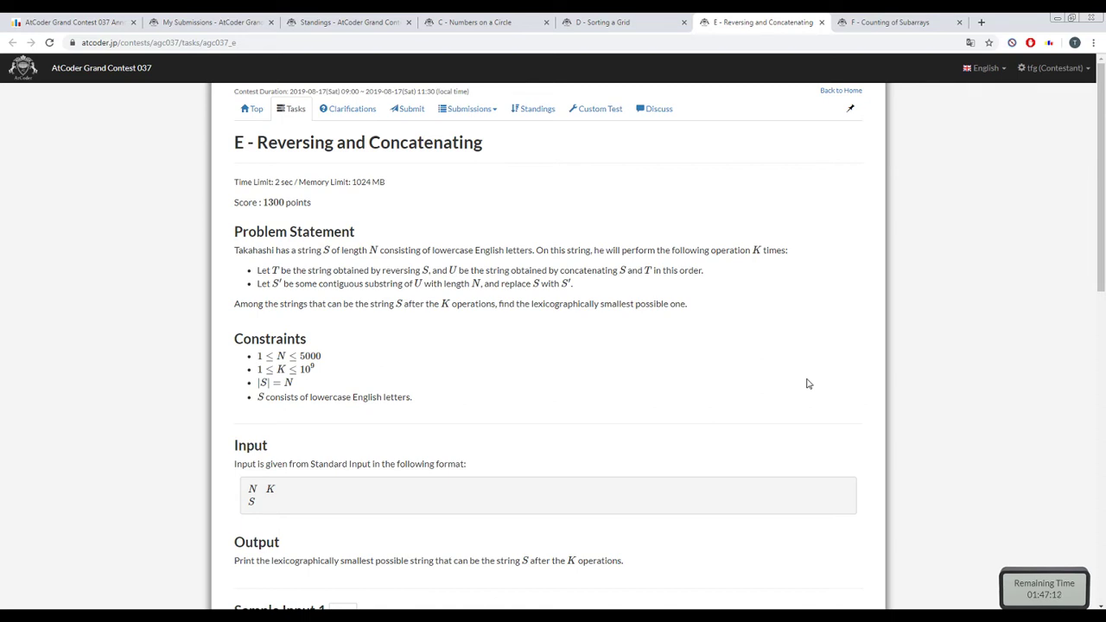
scroll(765, 345, down, 3)
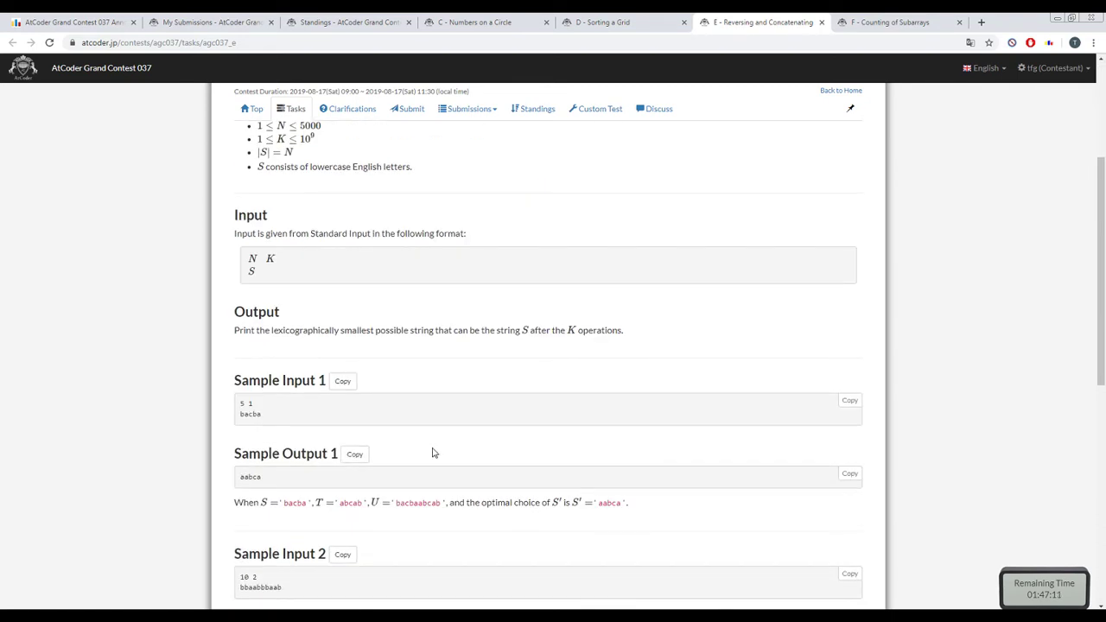
- Study the individual letters of the string "bacba" in sample input 1
mouse_move(261, 415)
mouse_down()
mouse_move(240, 415)
mouse_move(253, 418)
mouse_up()
click(249, 417)
click(254, 418)
drag(243, 415, 259, 417)
click(255, 414)
click(258, 418)
- Reread problem E's statement, constraints and sample 1
scroll(450, 455, up, 1)
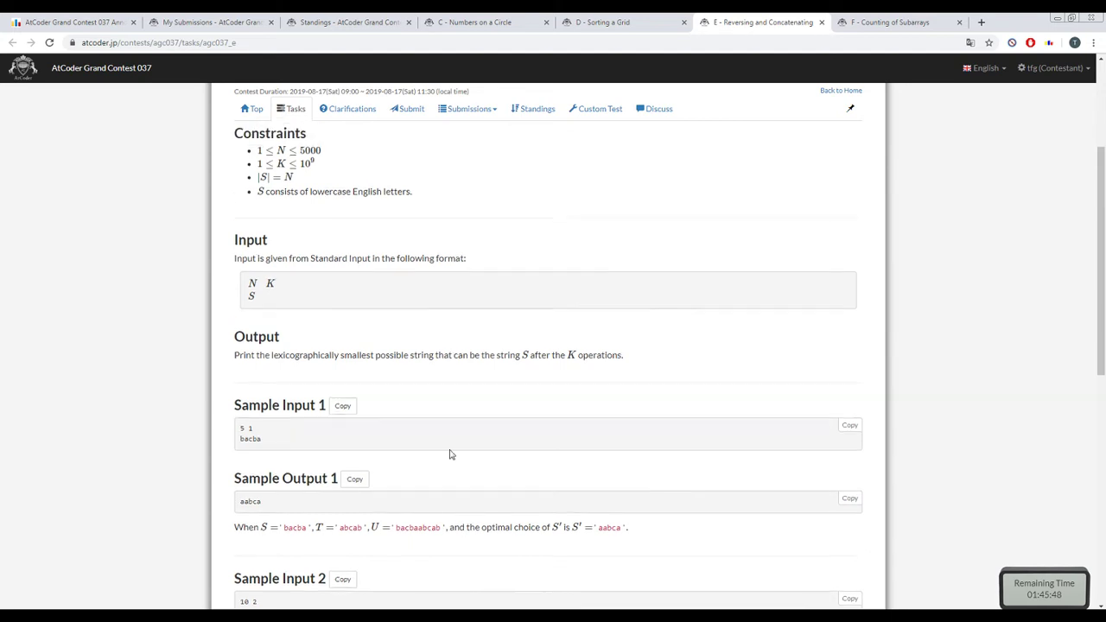
scroll(449, 455, up, 1)
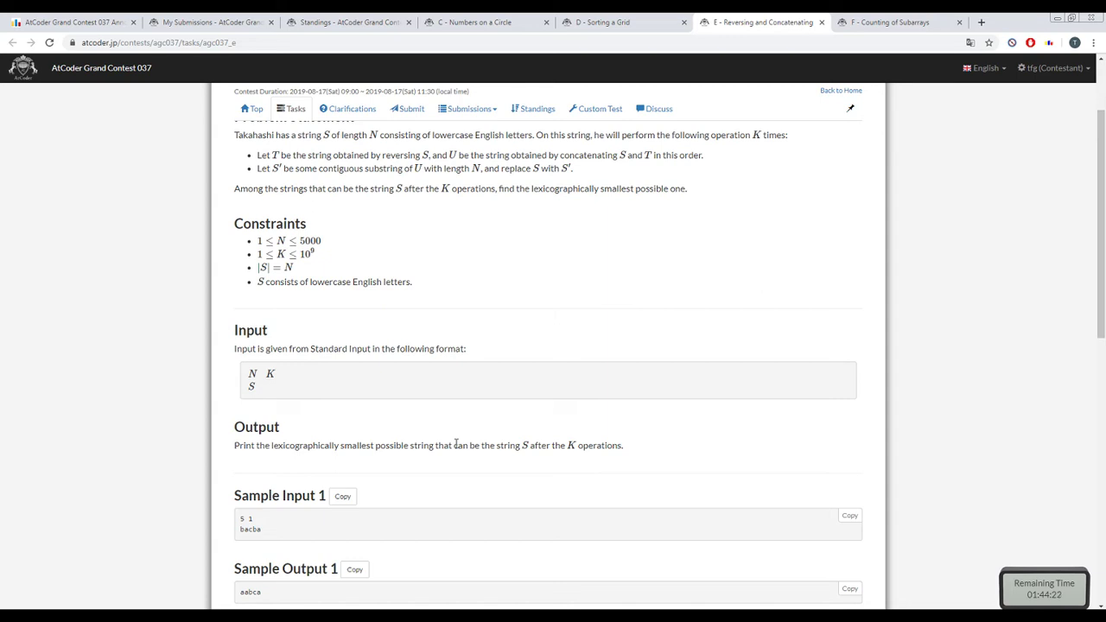
scroll(439, 420, up, 2)
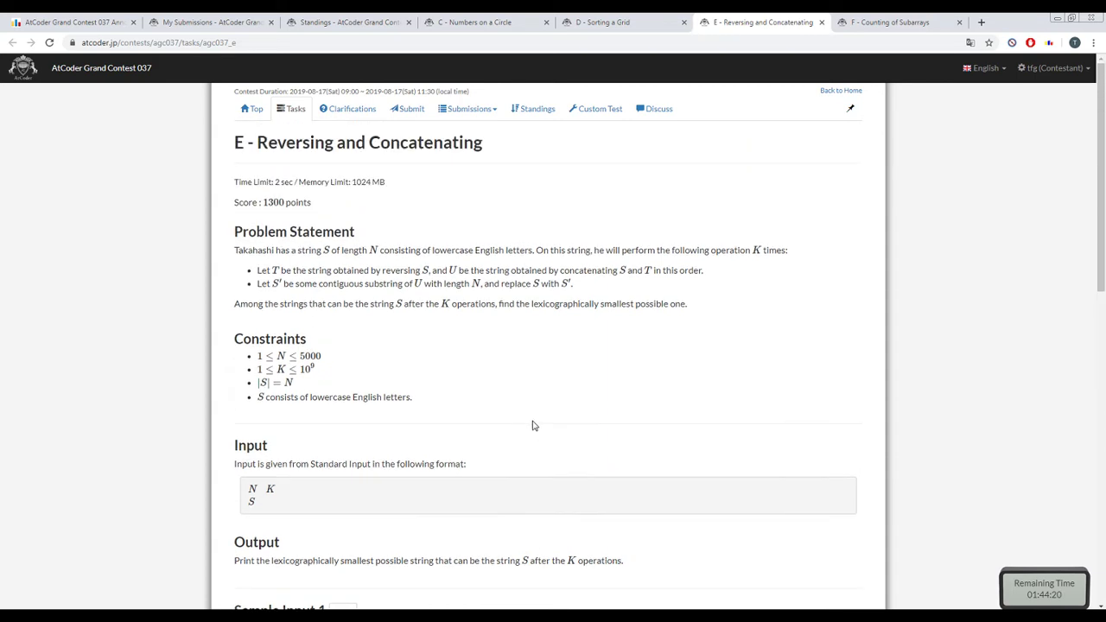
scroll(514, 440, down, 3)
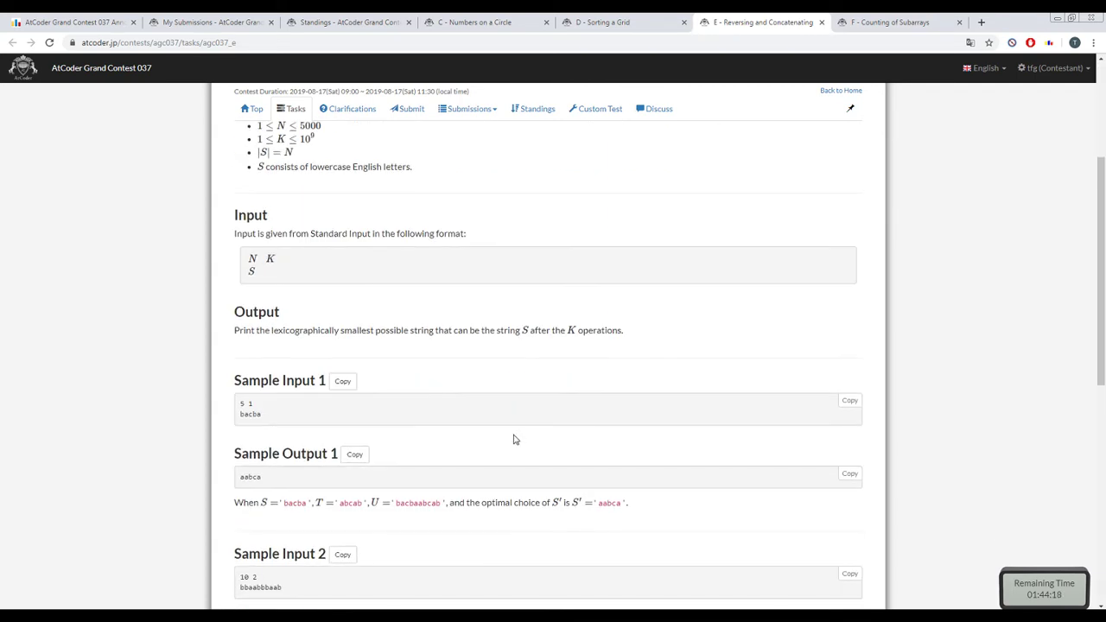
scroll(508, 445, up, 2)
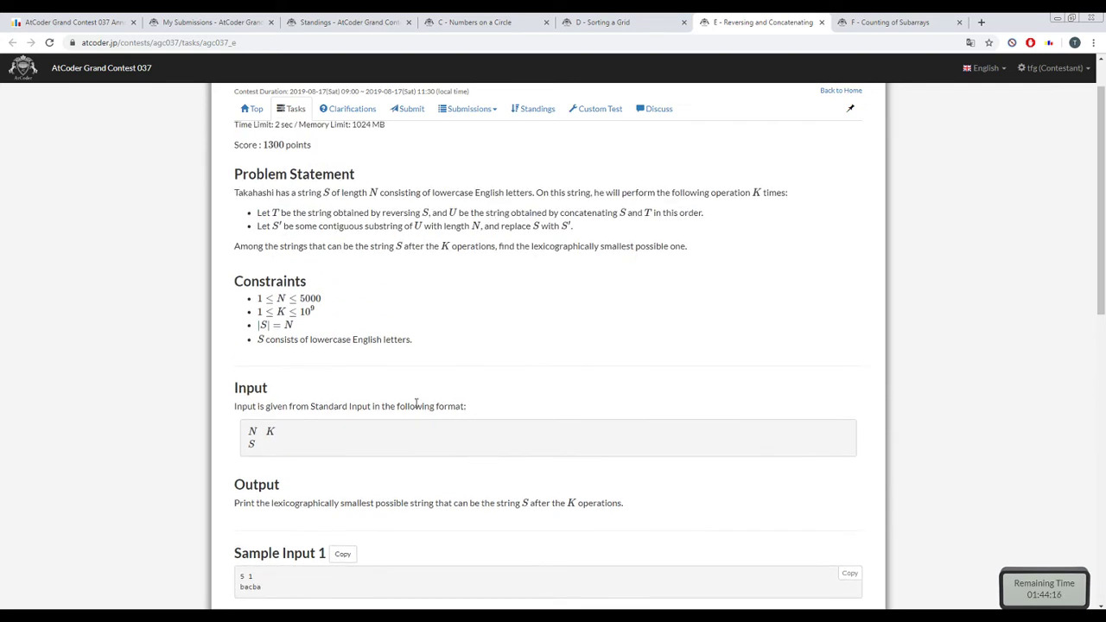
- Examine the constraint on N, focusing on its upper limit
double_click(310, 297)
double_click(310, 297)
click(335, 466)
drag(257, 298, 302, 299)
click(337, 342)
drag(338, 342, 299, 298)
double_click(302, 298)
click(300, 298)
drag(299, 299, 322, 298)
click(321, 299)
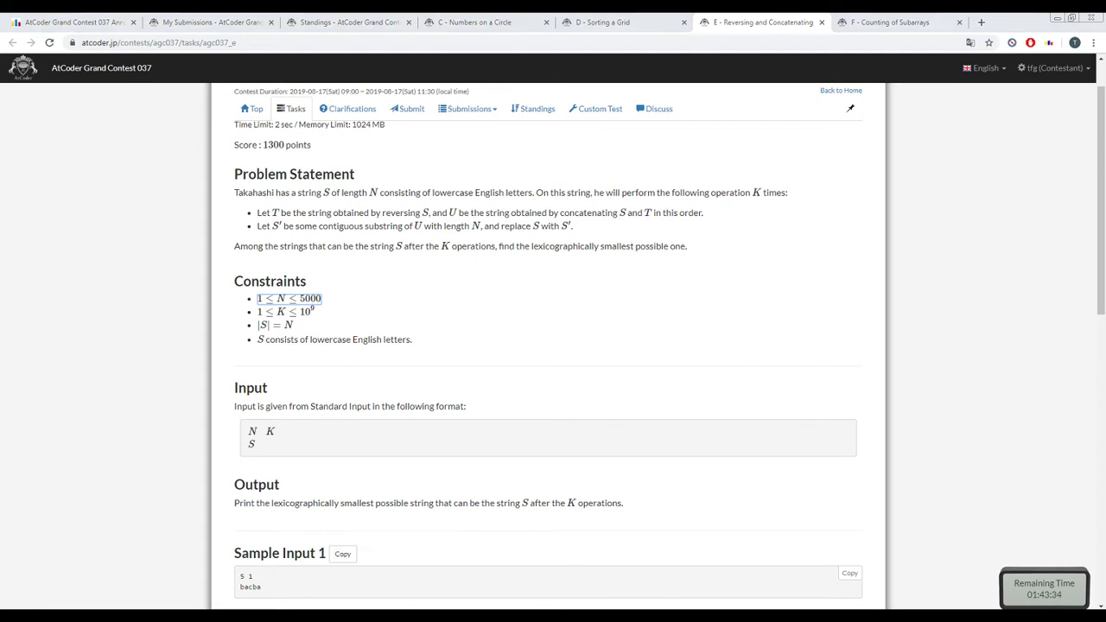
- Switch to Sublime Text, open e.cpp, and place the cursor after the sync_with_stdio line in main
key(alt+Tab)
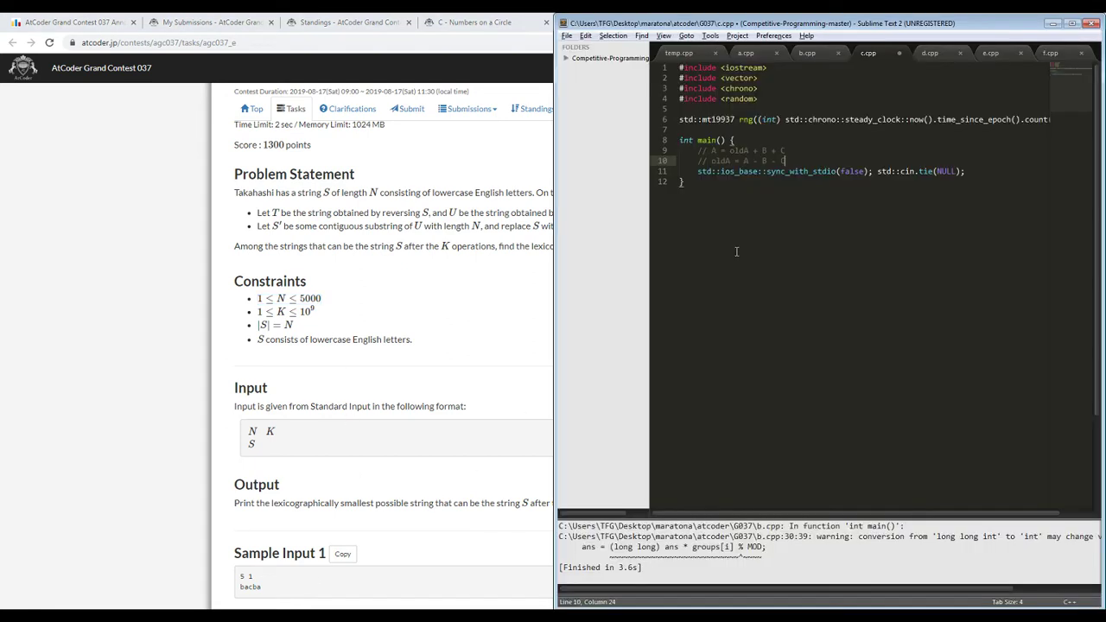
click(998, 51)
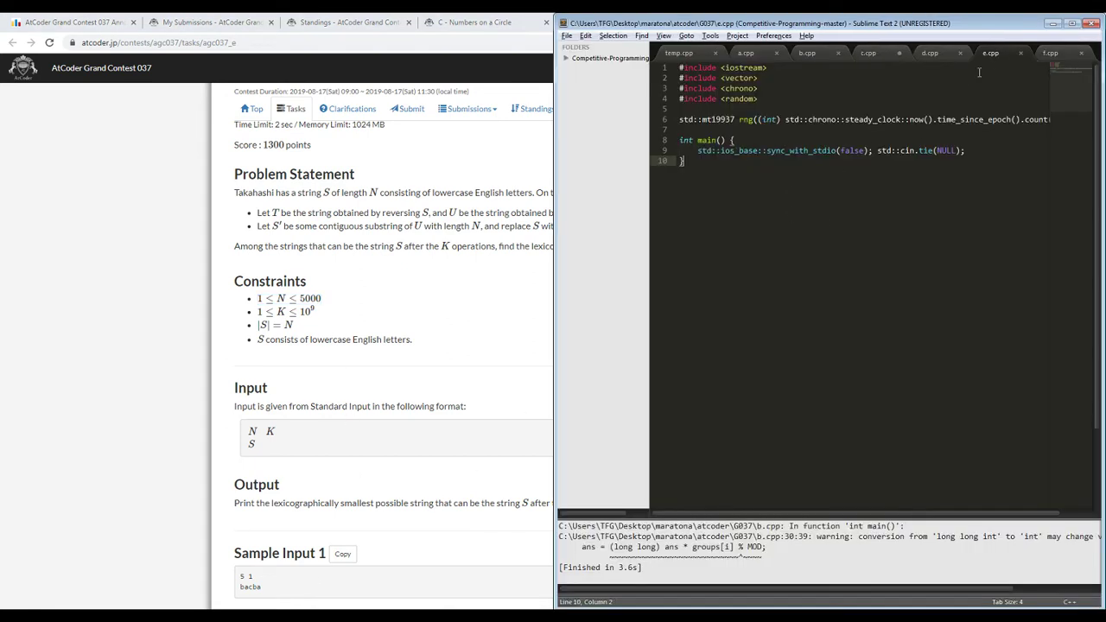
click(473, 299)
key(alt+Tab)
click(966, 150)
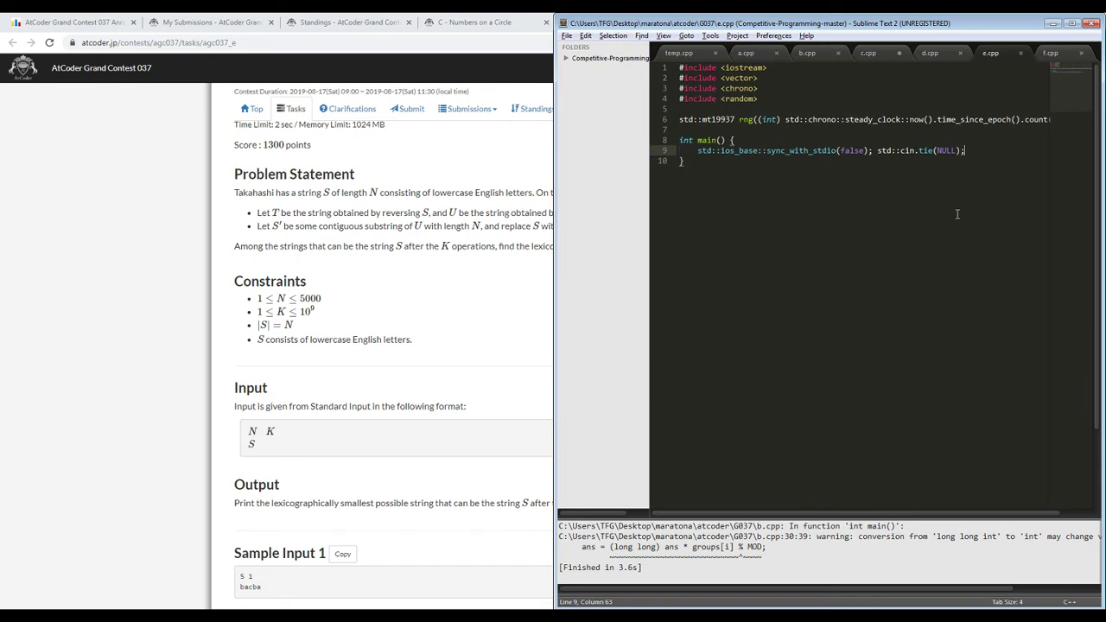
- Go back to problem E in the browser and review its samples and statement
click(510, 370)
scroll(462, 380, down, 4)
scroll(461, 380, up, 3)
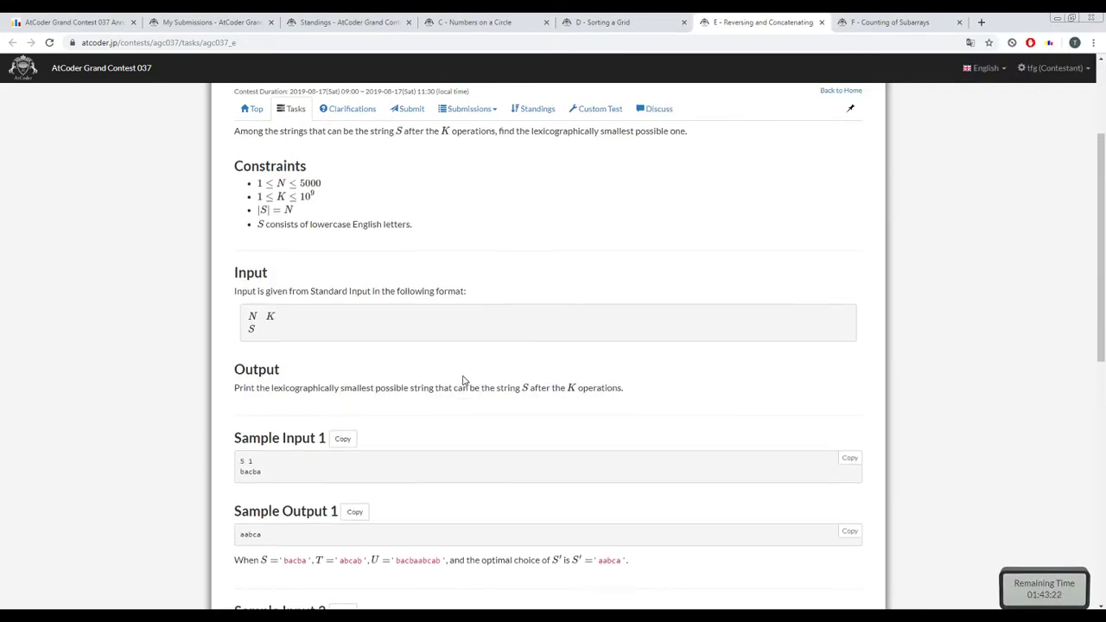
scroll(461, 380, up, 3)
- Switch to Sublime Text and start a std::string declaration on a new line above main in e.cpp
key(alt+Tab)
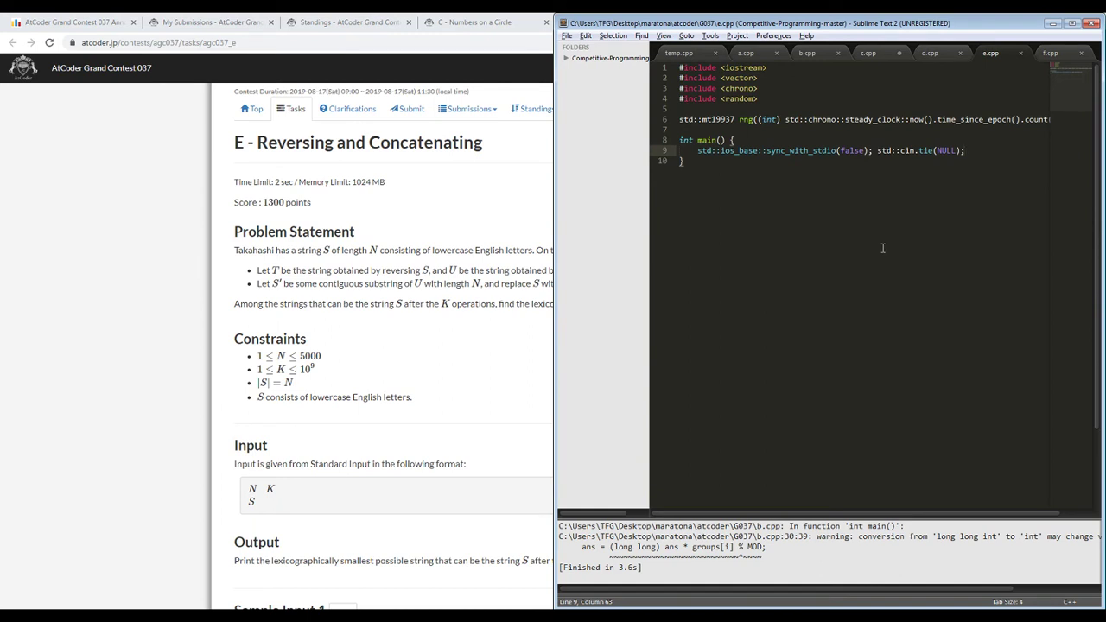
click(836, 128)
key(Return)
key(Return)
key(Up)
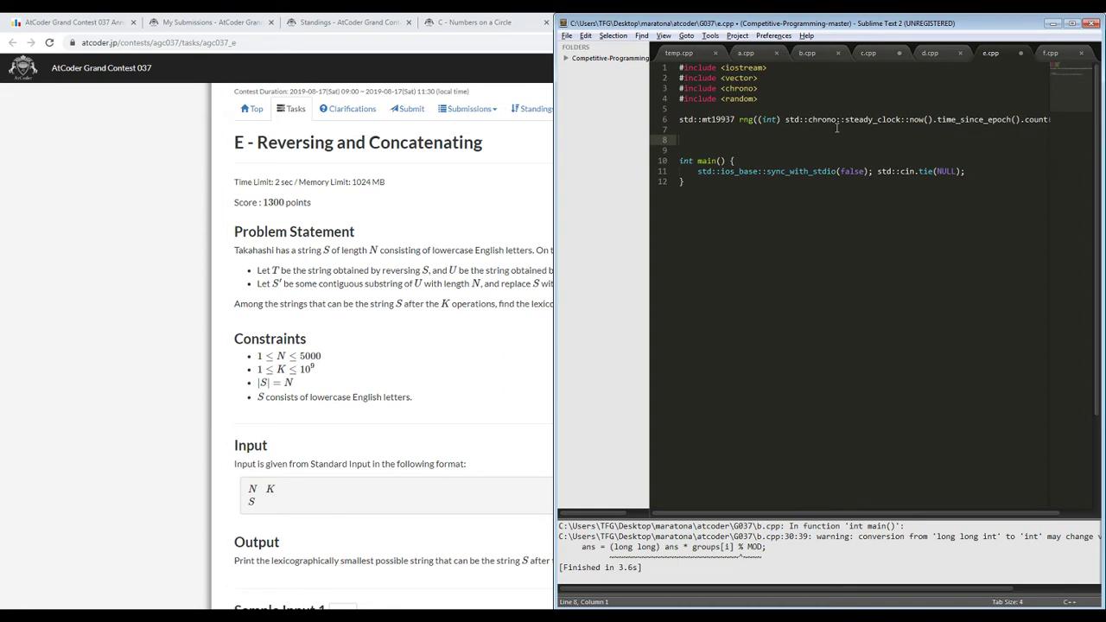
text(std::string)
text(str;)
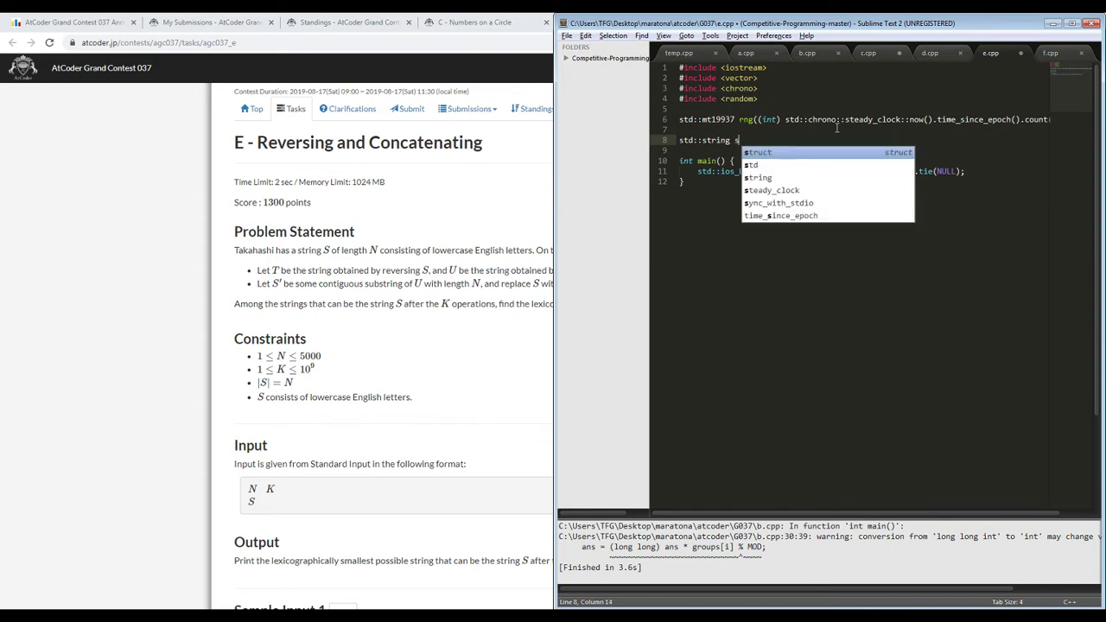
key(BackSpace)
key(BackSpace)
key(BackSpace)
key(BackSpace)
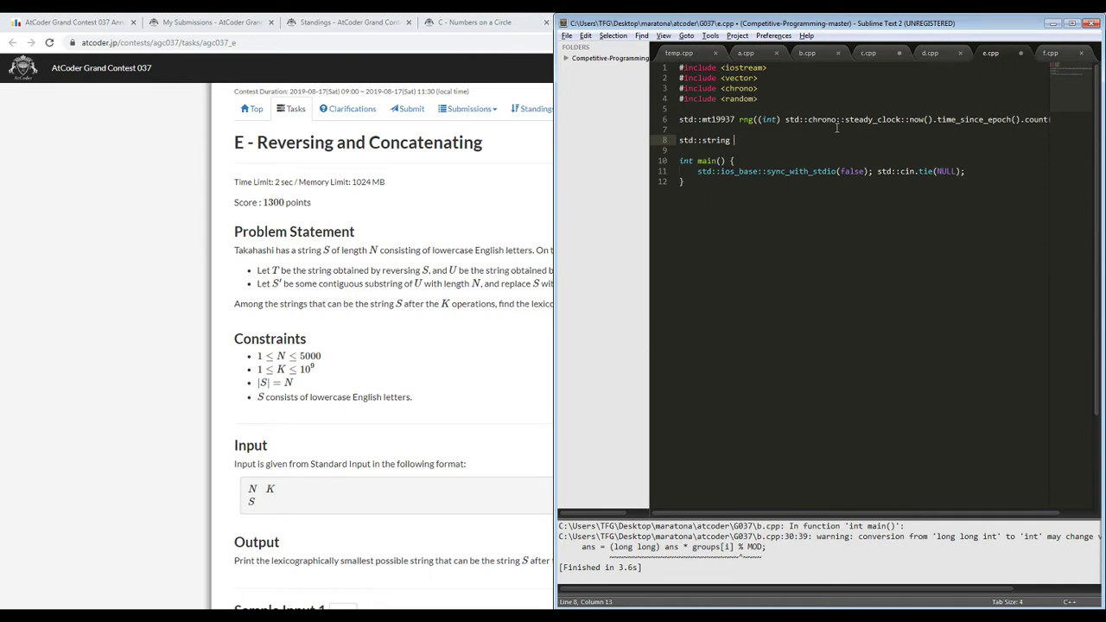
- Complete the declaration as the function op(const std::string &str, int n) and open its body
text(ope)
text(()
text(std)
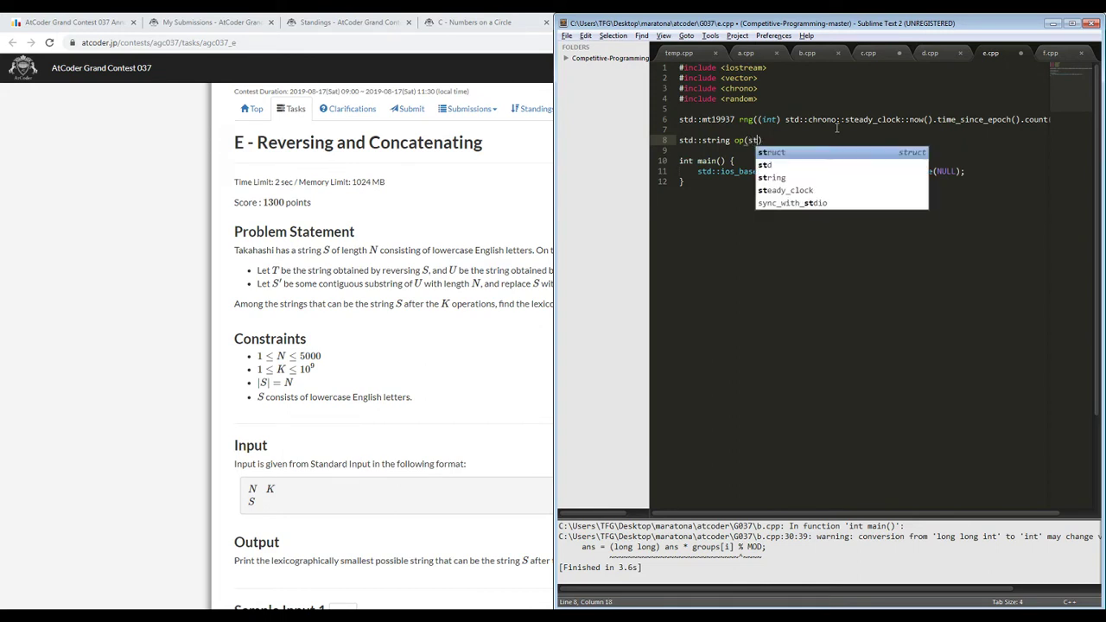
key(BackSpace)
key(BackSpace)
key(BackSpace)
text(const std:)
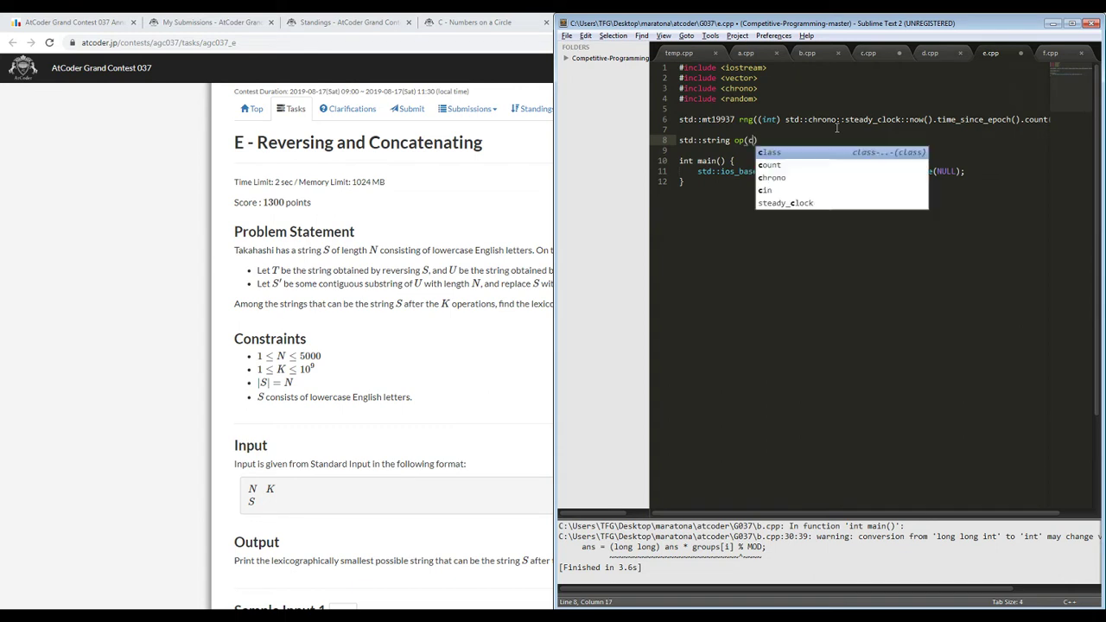
text(:string str)
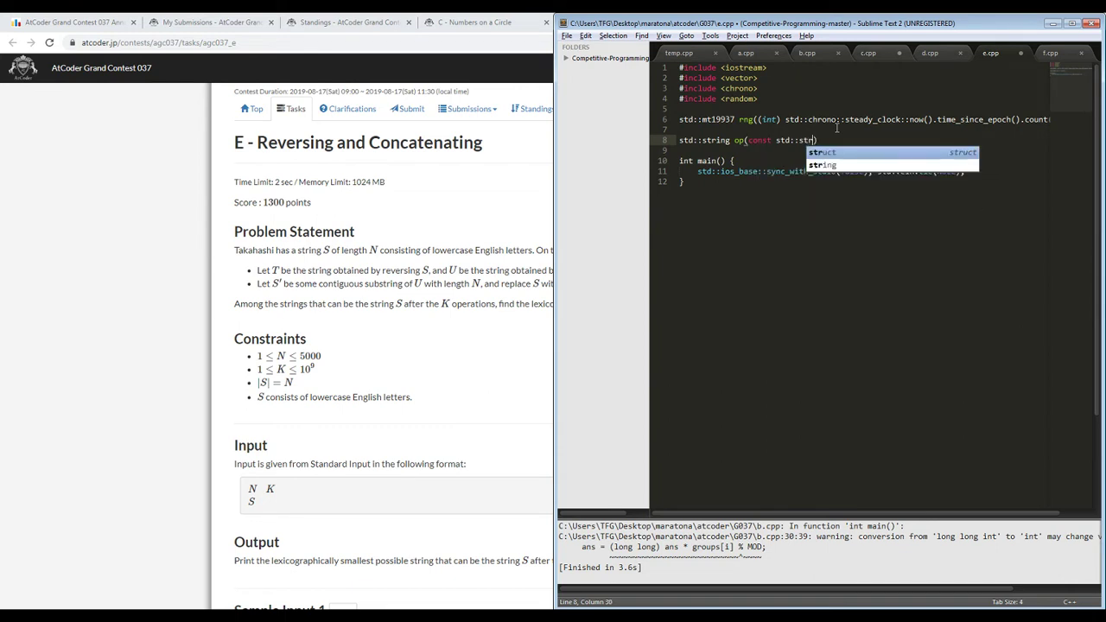
key(BackSpace)
key(BackSpace)
key(BackSpace)
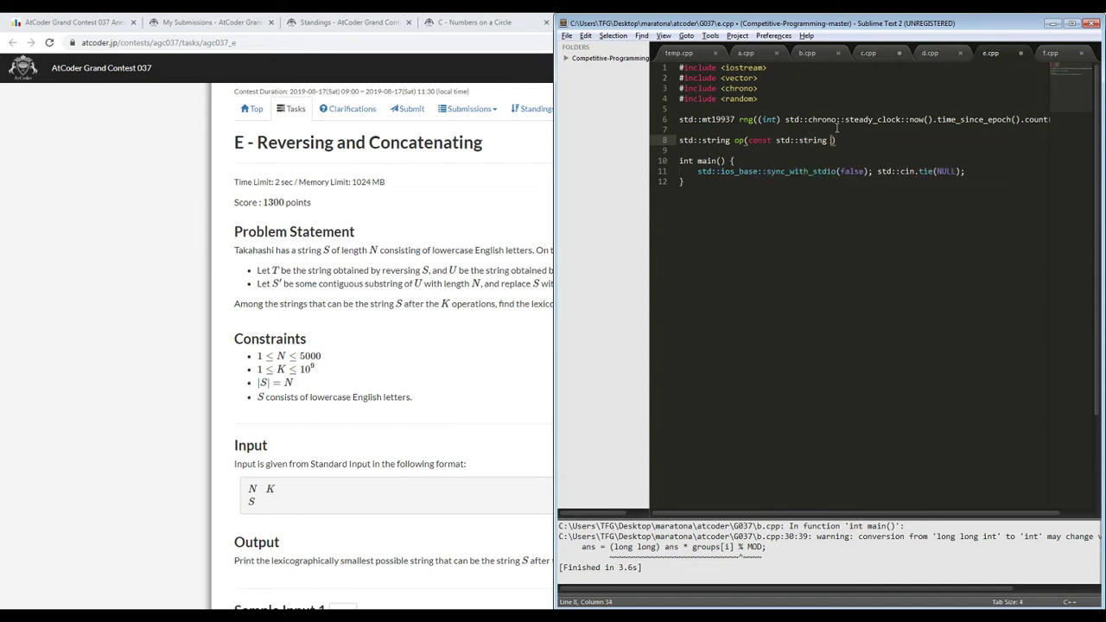
text(&str, int n) {)
key(Return)
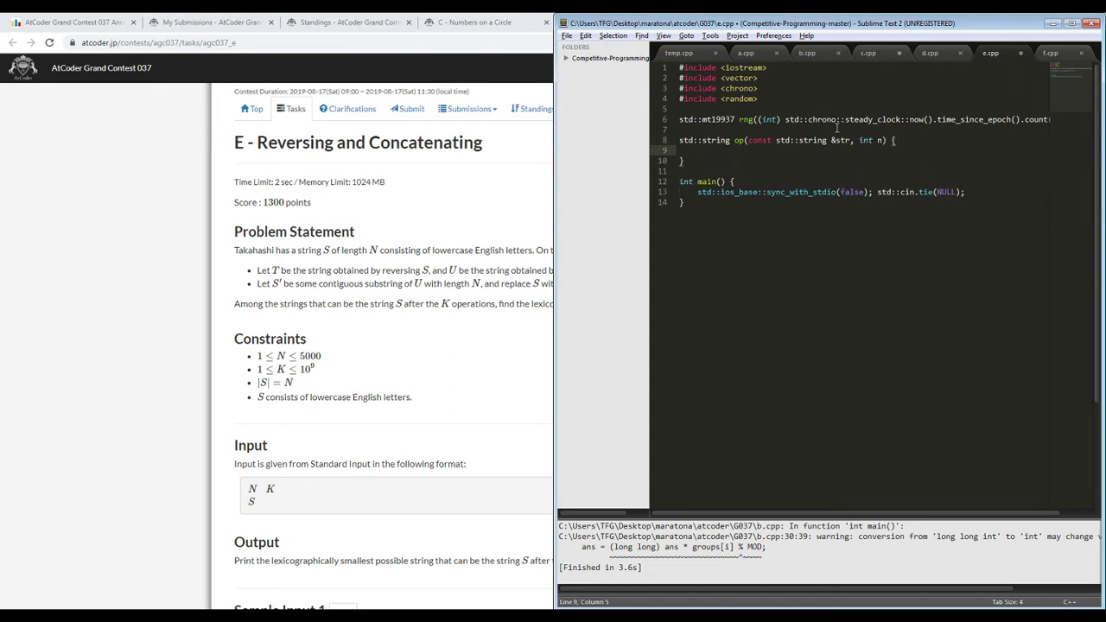
text(sdtd::st)
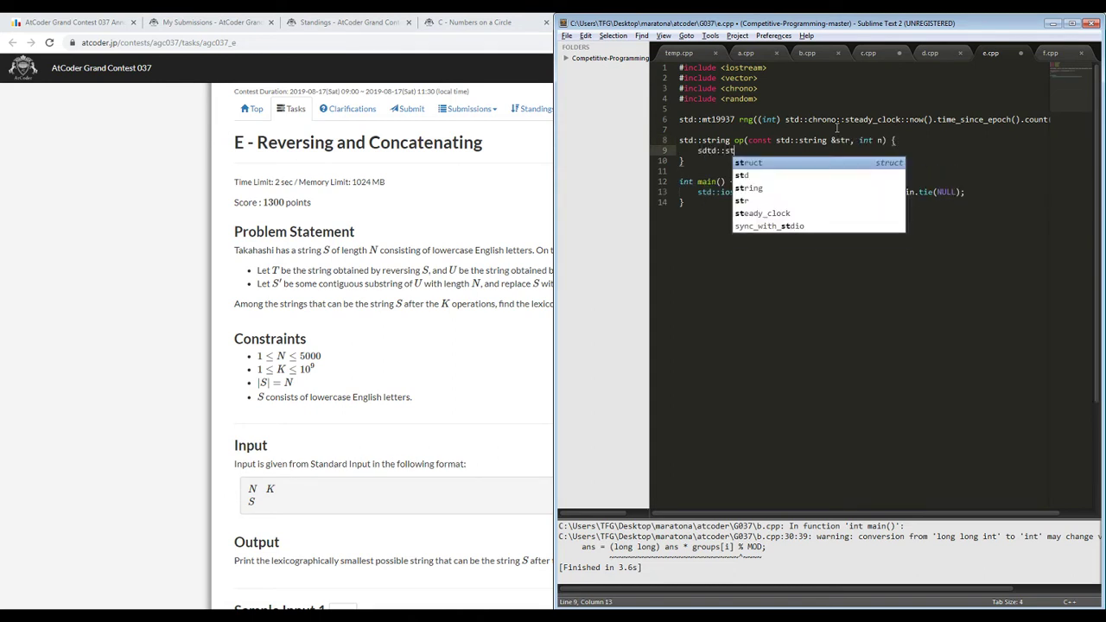
key(BackSpace)
key(BackSpace)
key(BackSpace)
key(BackSpace)
key(BackSpace)
key(BackSpace)
key(BackSpace)
key(BackSpace)
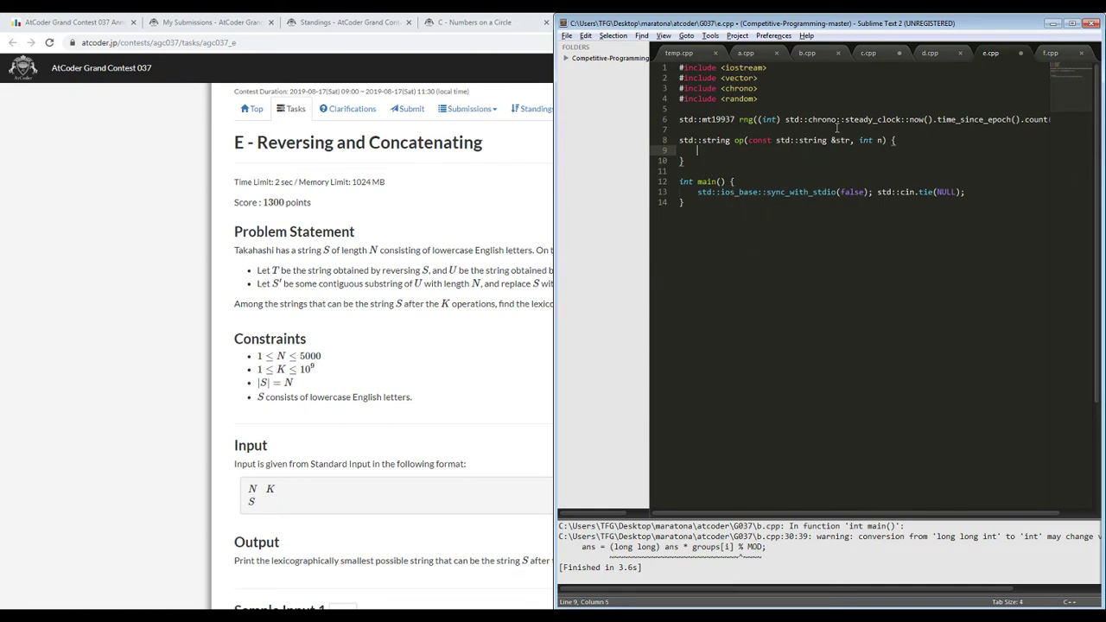
- Initialise the result in op with std::string ans = str.substr(0, n);
text(std::string ans = str.sub)
key(Return)
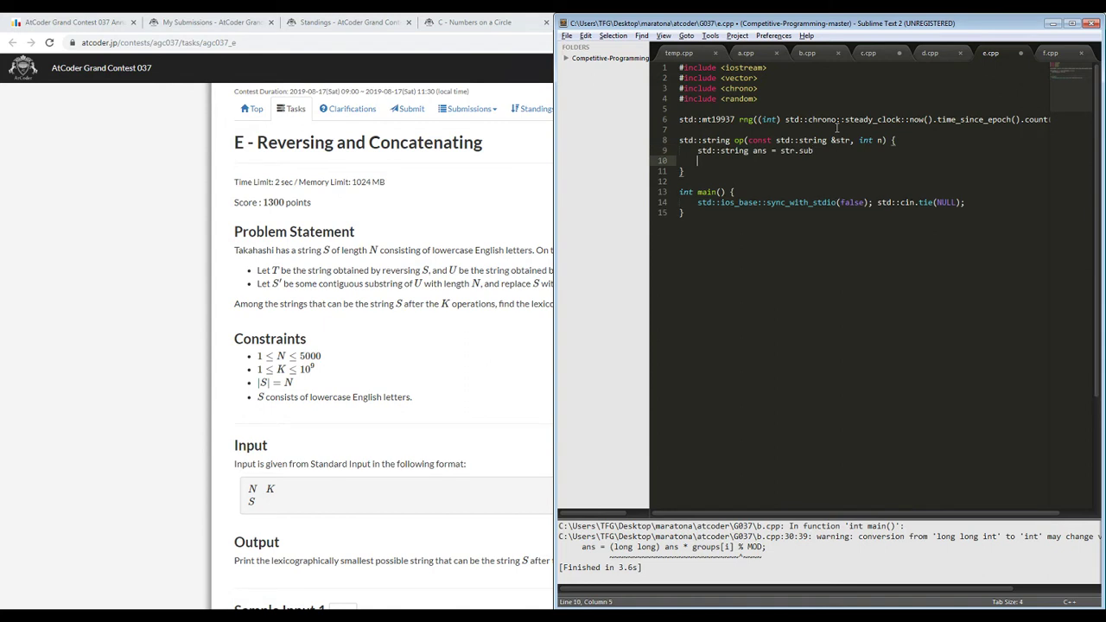
key(BackSpace)
key(BackSpace)
text(str(0,)
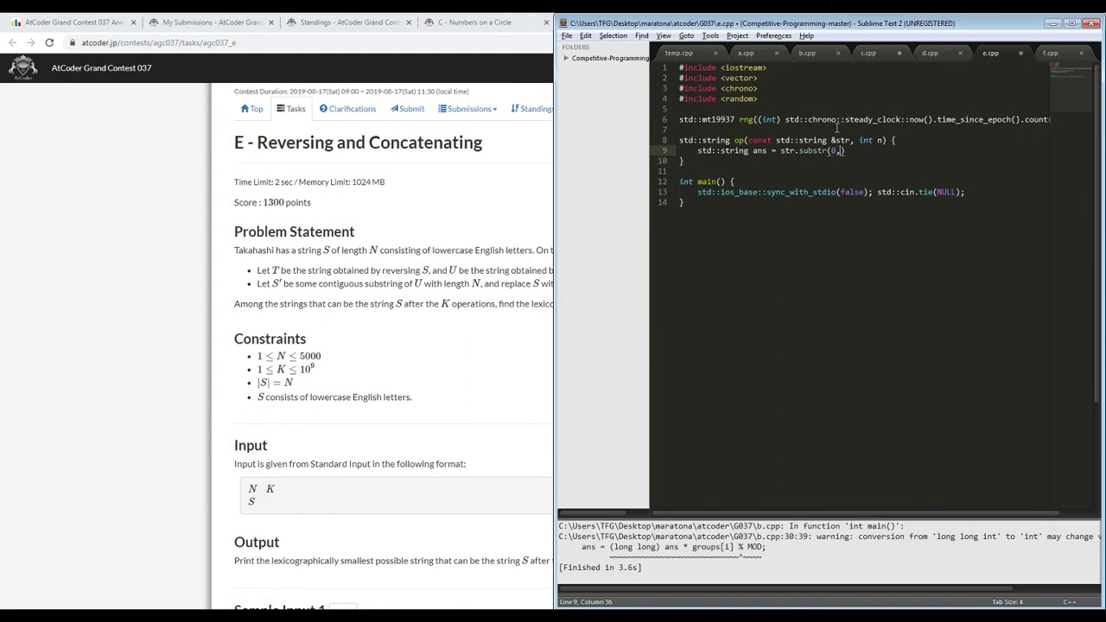
text( n);)
key(Return)
- Add a loop for(int i = 1; i < n; i++) with an open body below the ans line
text(for(int i = 1)
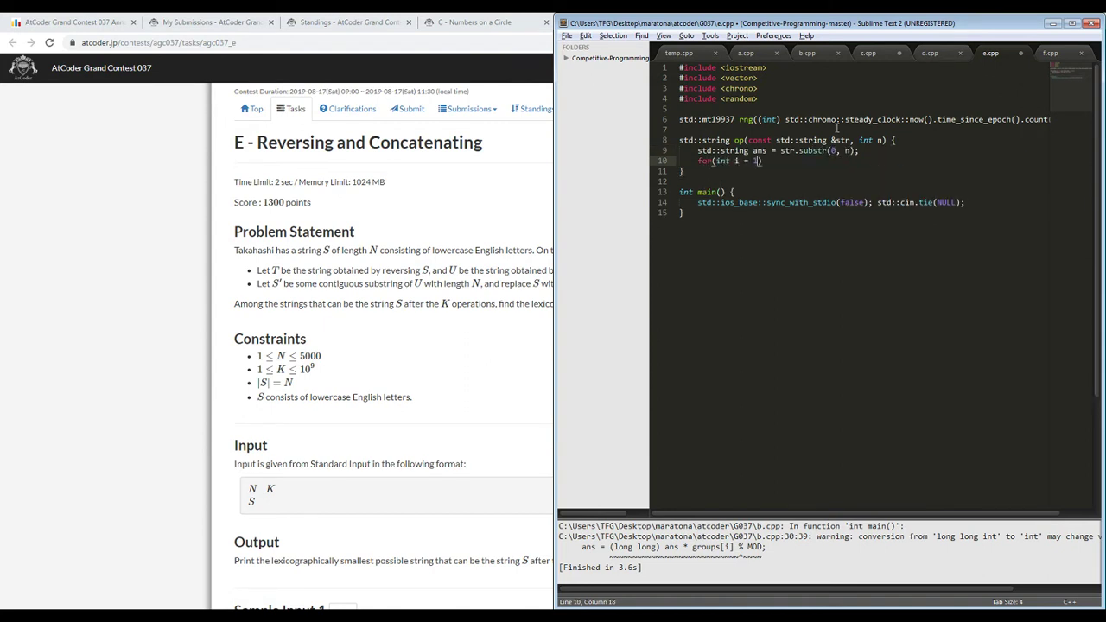
text(; i < n; i++) {)
key(Return)
text(ans)
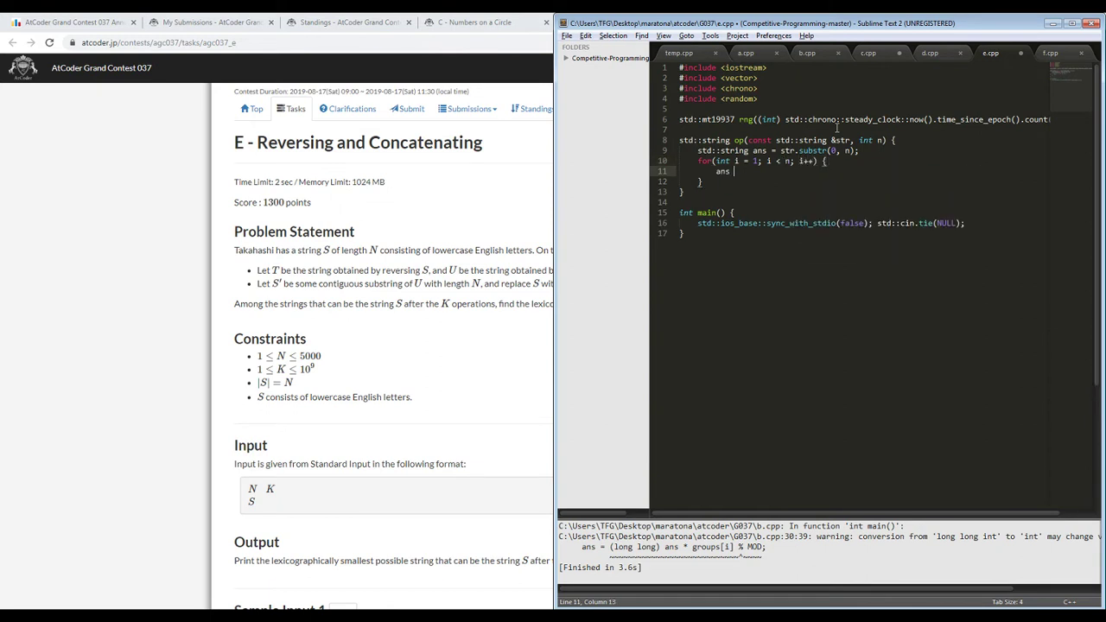
key(BackSpace)
key(BackSpace)
key(BackSpace)
key(BackSpace)
text(if()
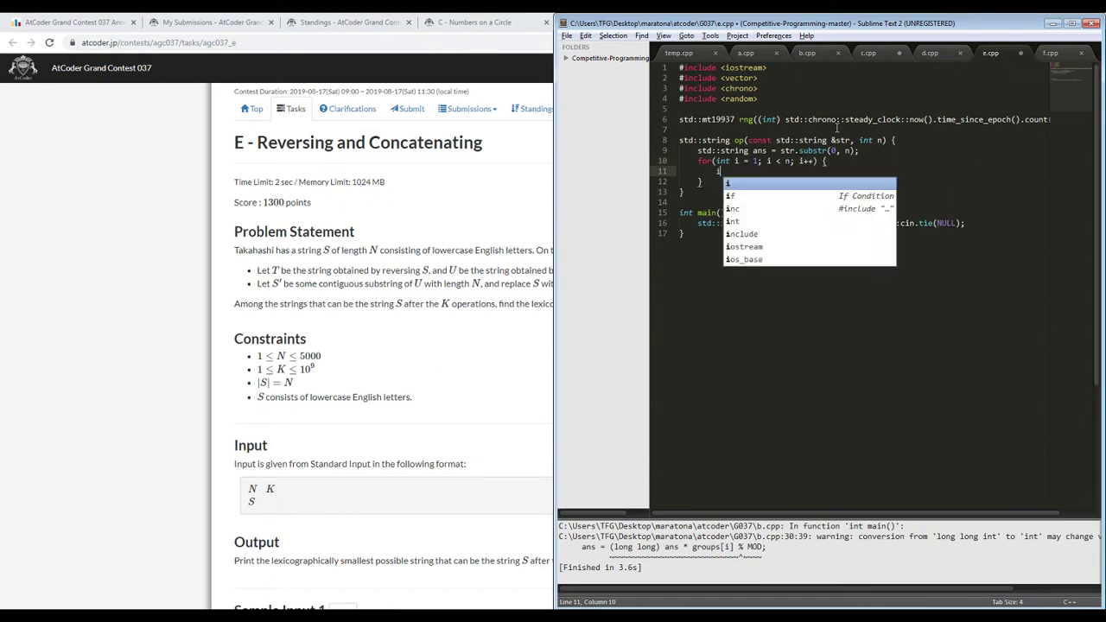
key(BackSpace)
key(BackSpace)
key(BackSpace)
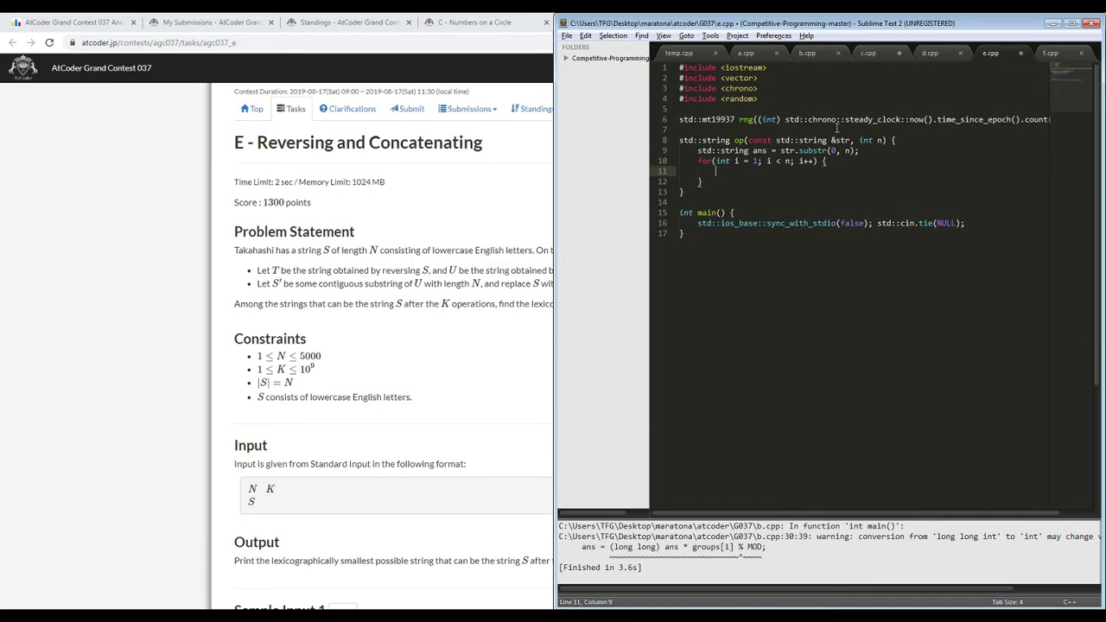
- Fill the loop in op with ans = std::min(ans, str.substr(1, n)); and change its condition to i + n < str.size()
text(ans = std::min(ans, str.substr(1, n));)
key(Up)
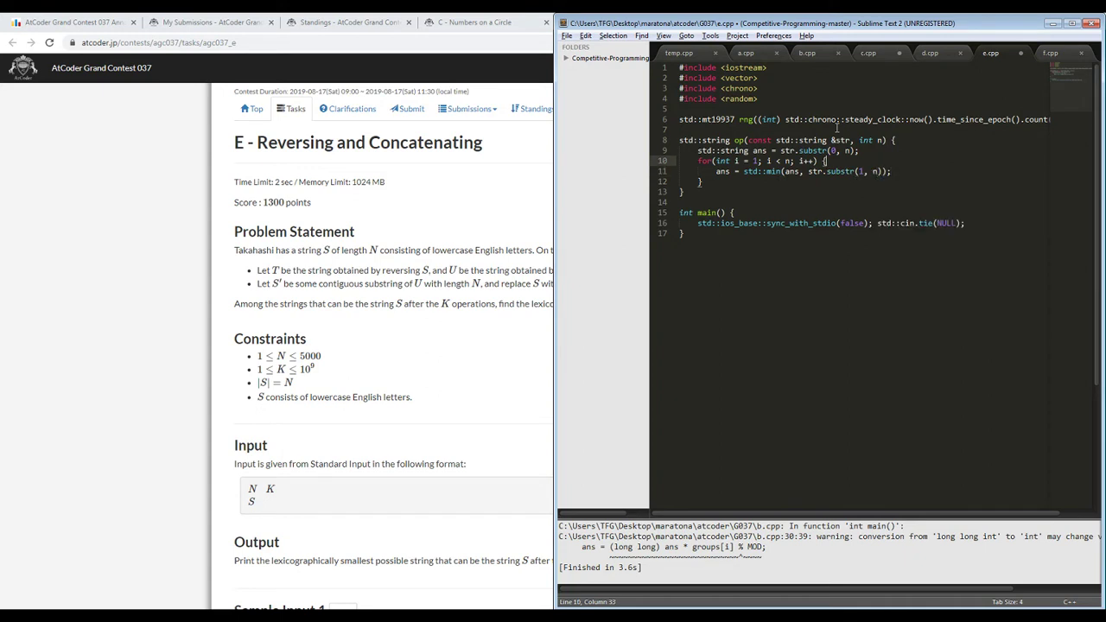
key(Left)
key(Left)
text(+ n)
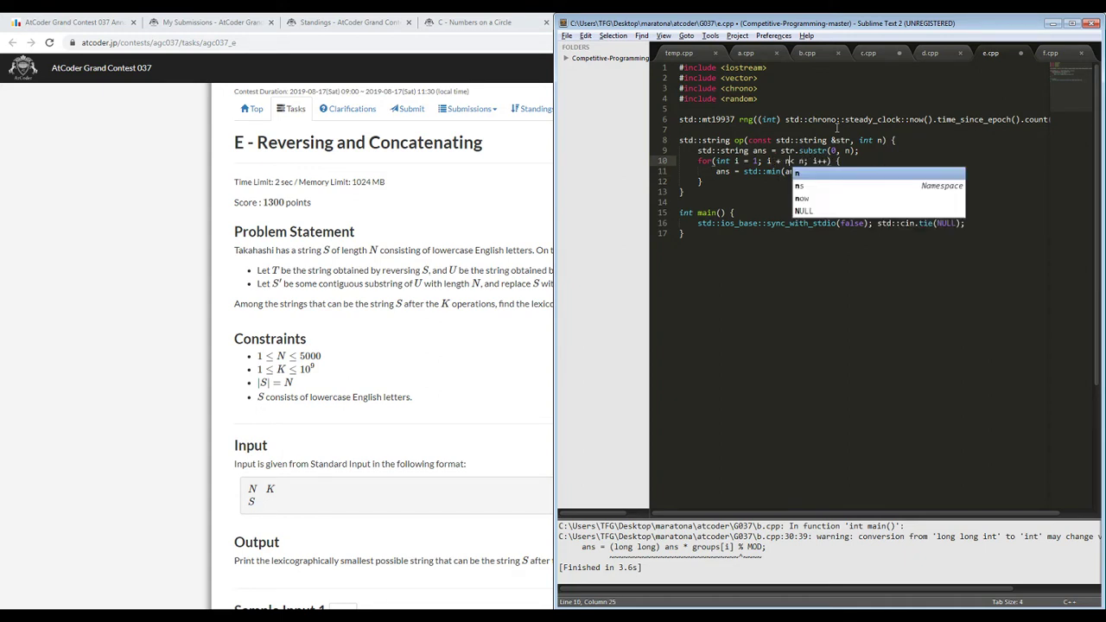
key(Right)
key(Right)
key(Right)
key(BackSpace)
text((int) str.)
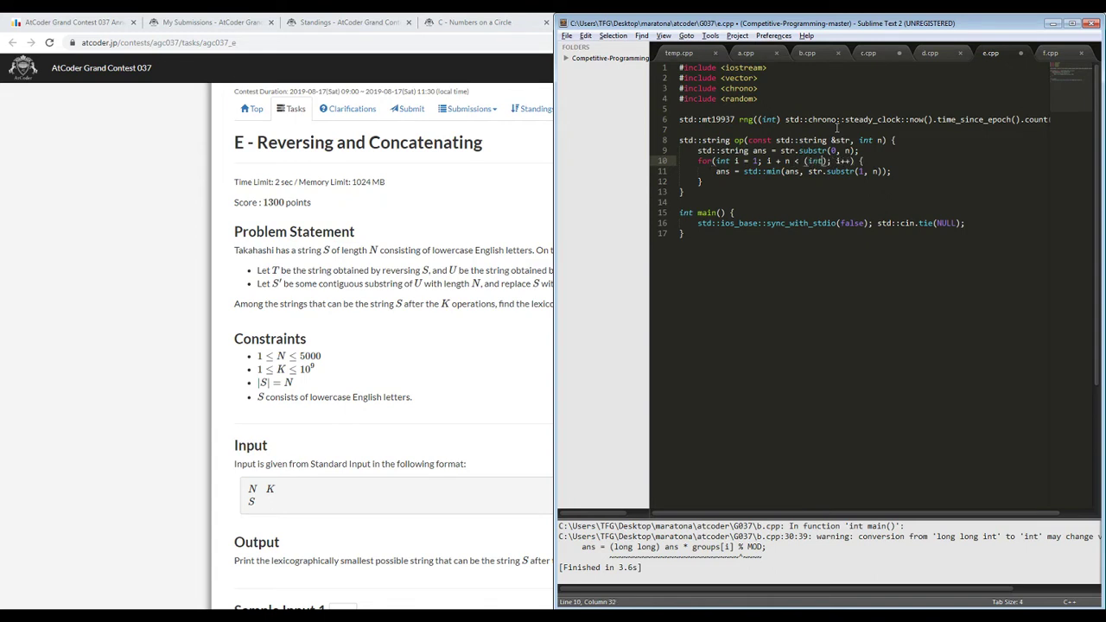
text(size()
drag(830, 162, 798, 161)
key(BackSpace)
- Add return ans; below the loop at the end of op
click(896, 174)
click(882, 178)
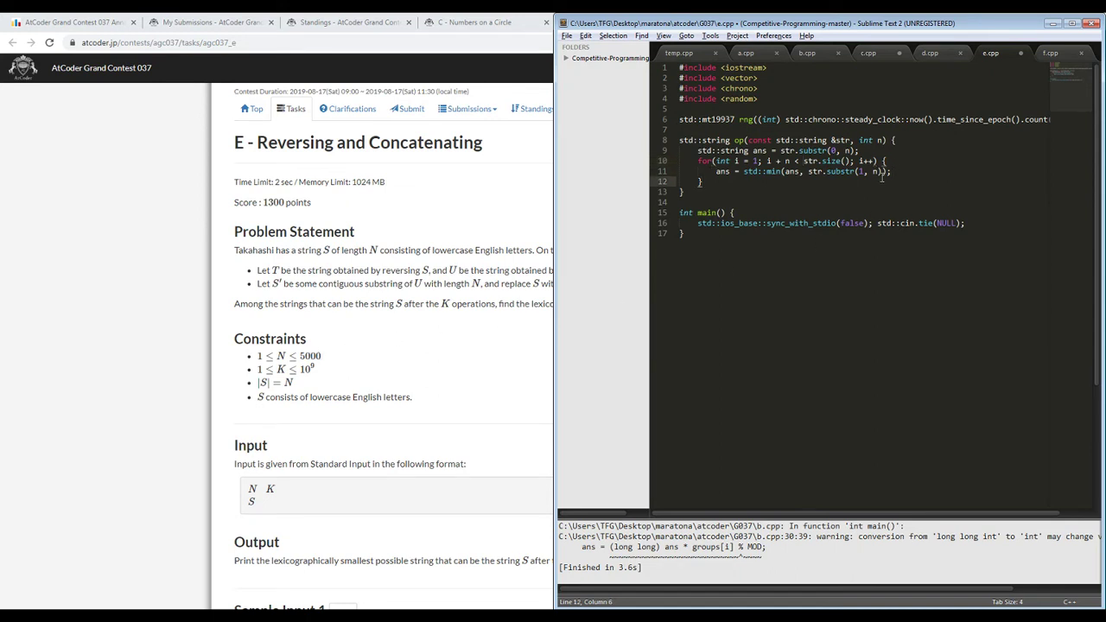
key(Return)
text(return ans;)
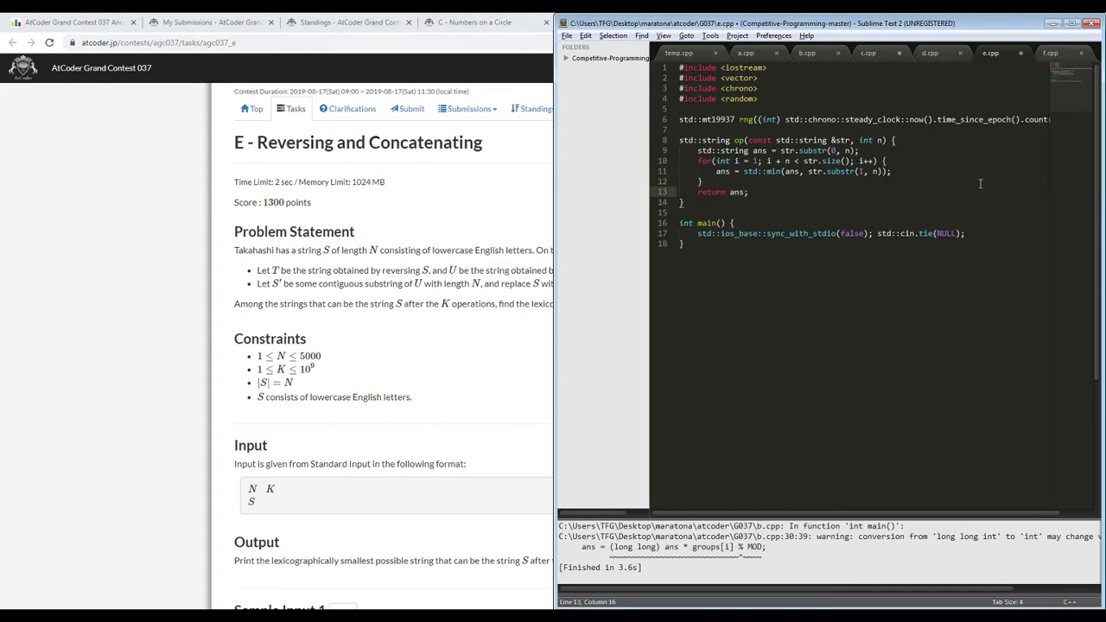
- Switch to the browser to examine problem E's sample inputs and outputs, then return to main in e.cpp
click(1001, 233)
key(alt+Tab)
scroll(553, 345, down, 5)
drag(334, 470, 279, 458)
key(alt+Tab)
click(1004, 232)
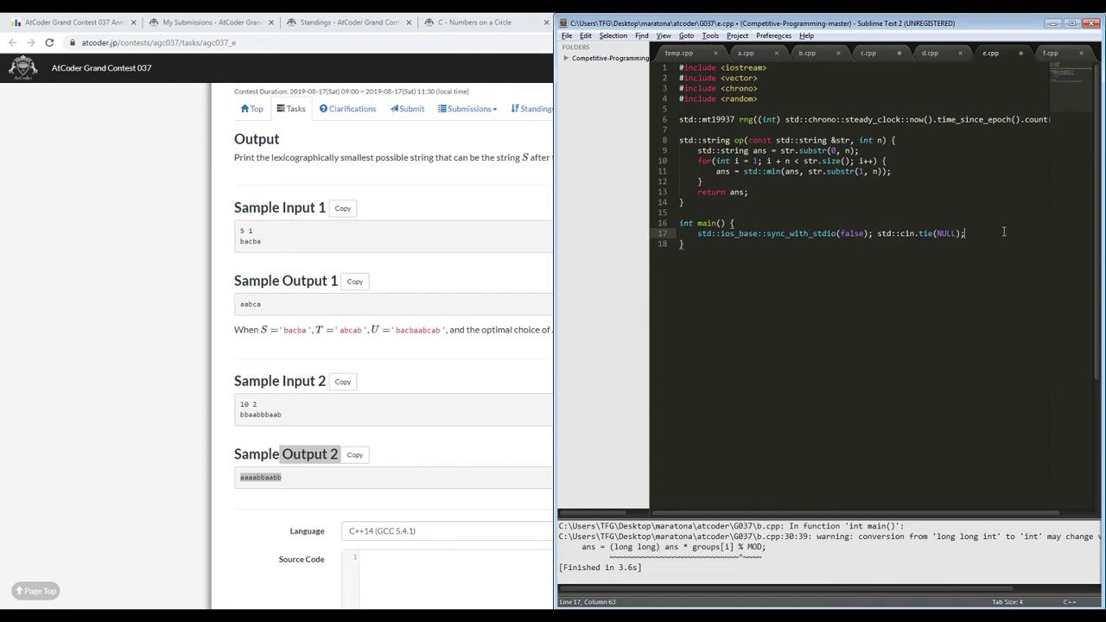
- Correct the loop in op to use str.substr(i, n) and the condition i + n <= str.size()
click(864, 172)
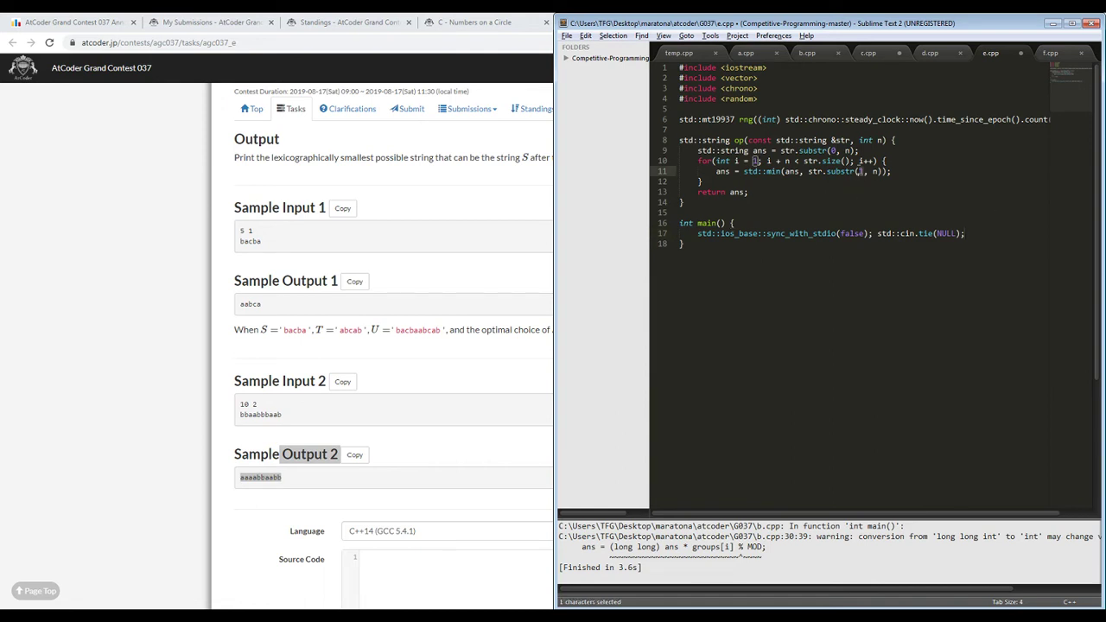
key(BackSpace)
text(i)
key(End)
click(981, 233)
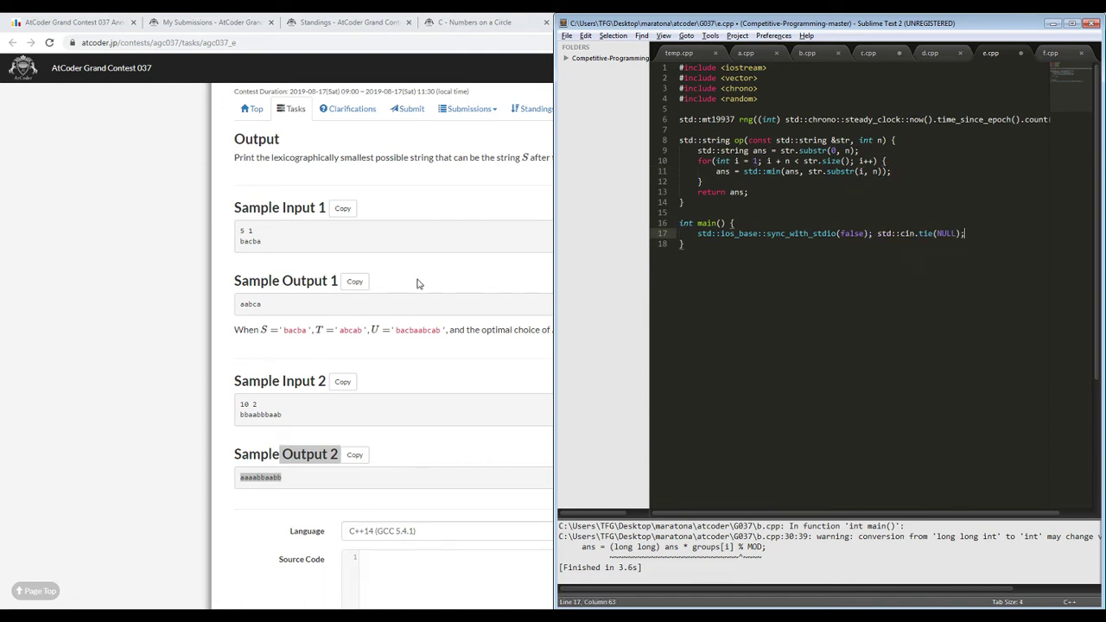
click(804, 162)
text(=)
- Declare int n, k; and std::string str; in main below the sync_with_stdio line
click(977, 233)
key(Return)
text(std::)
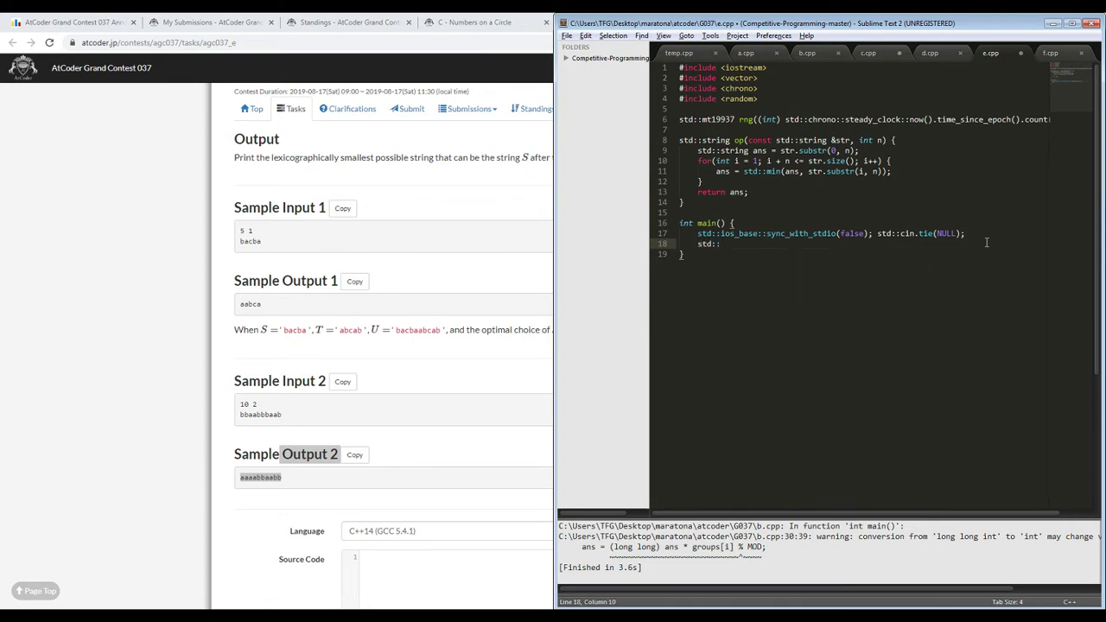
key(BackSpace)
key(BackSpace)
key(BackSpace)
key(BackSpace)
key(BackSpace)
text(int n, k;)
key(Return)
text(std:)
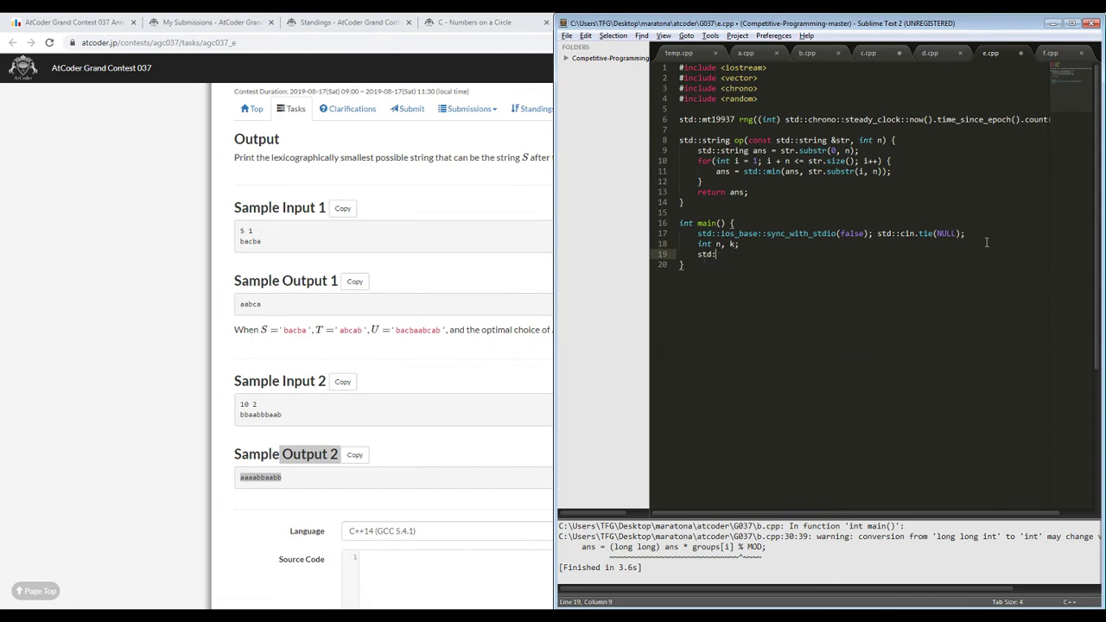
text(:string str;)
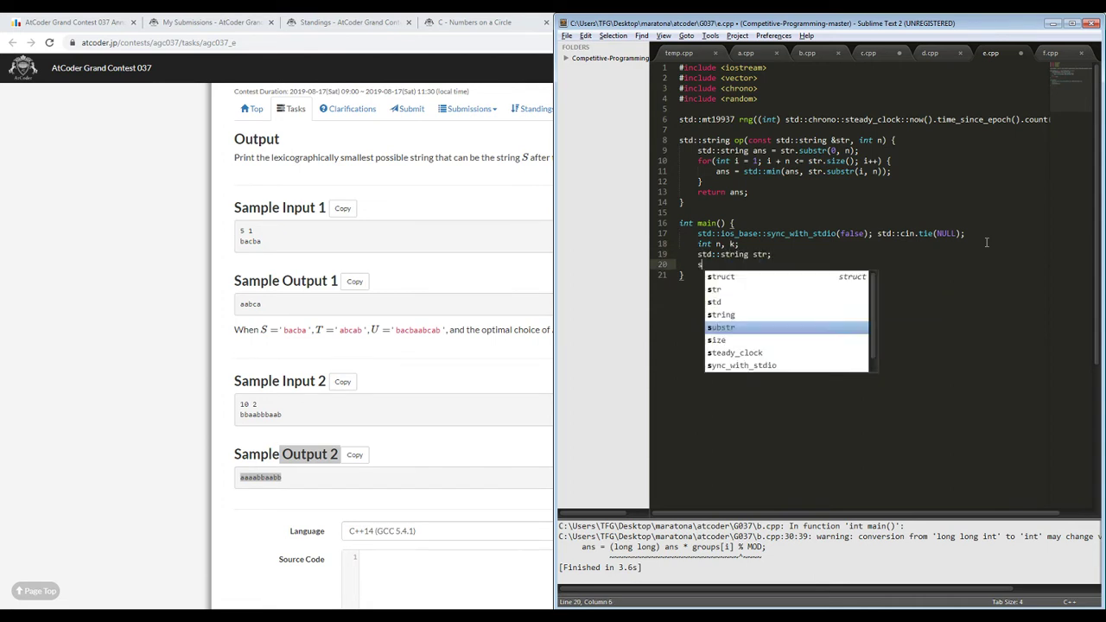
- Read the input with std::cin >> n >> k >> str; and decrement k with k--; on the following line
key(Return)
text(std::cin >> n >> k >> str;)
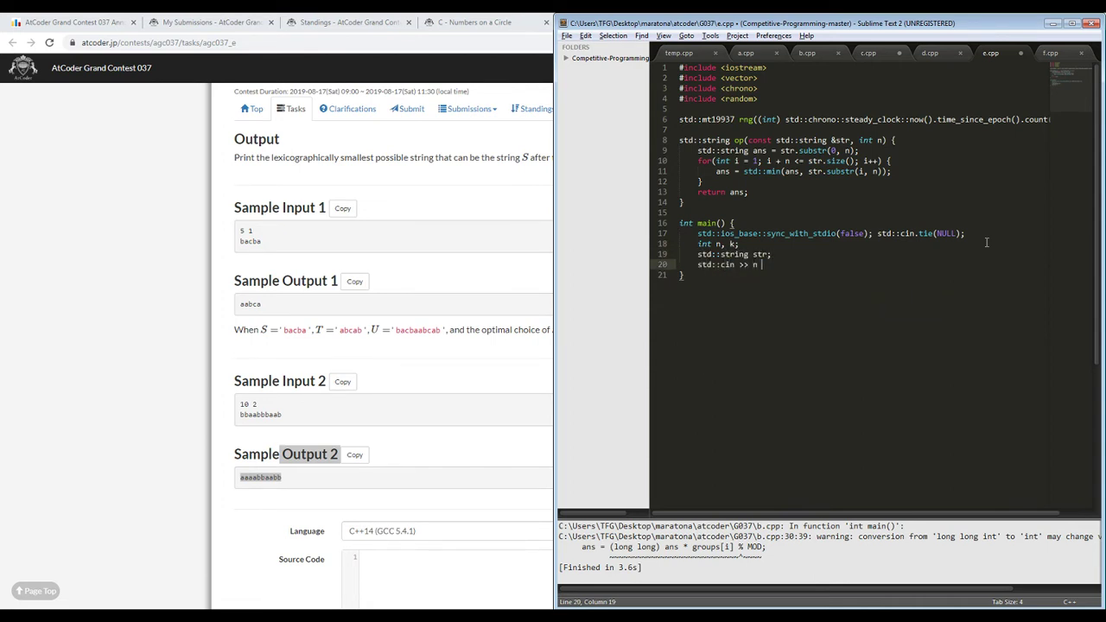
key(Return)
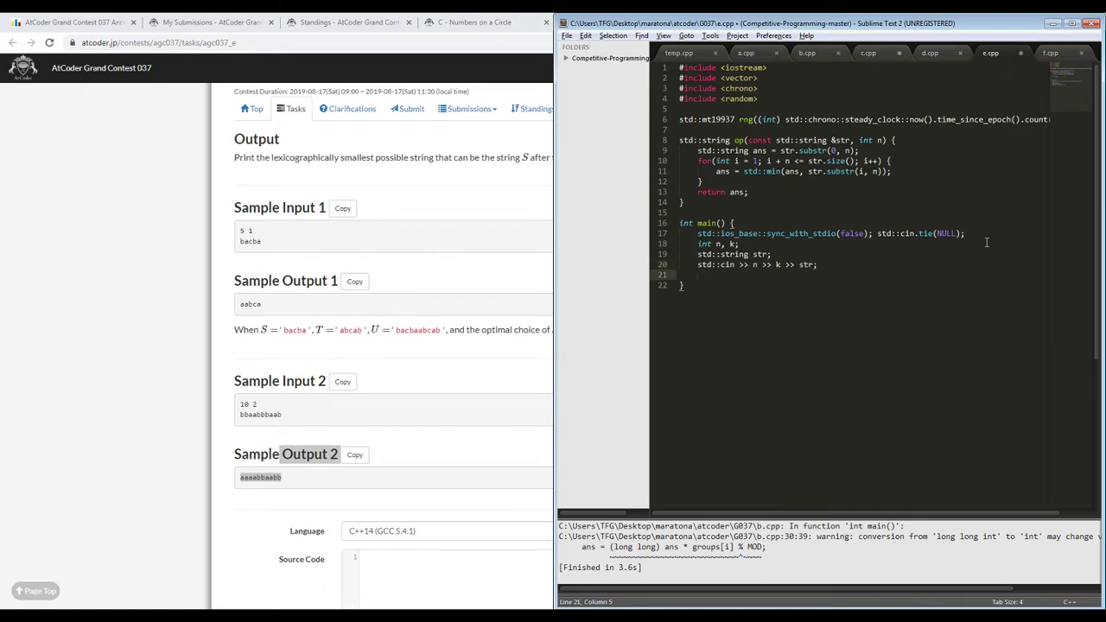
text(k--;)
key(Return)
text(str =)
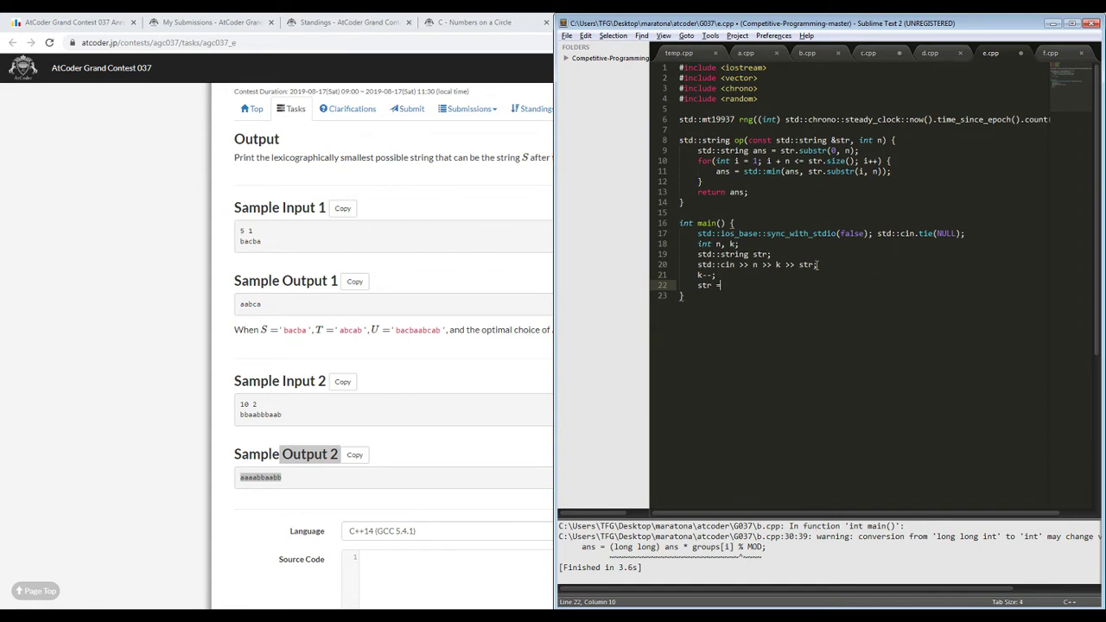
key(BackSpace)
key(BackSpace)
key(BackSpace)
key(BackSpace)
key(BackSpace)
key(BackSpace)
key(BackSpace)
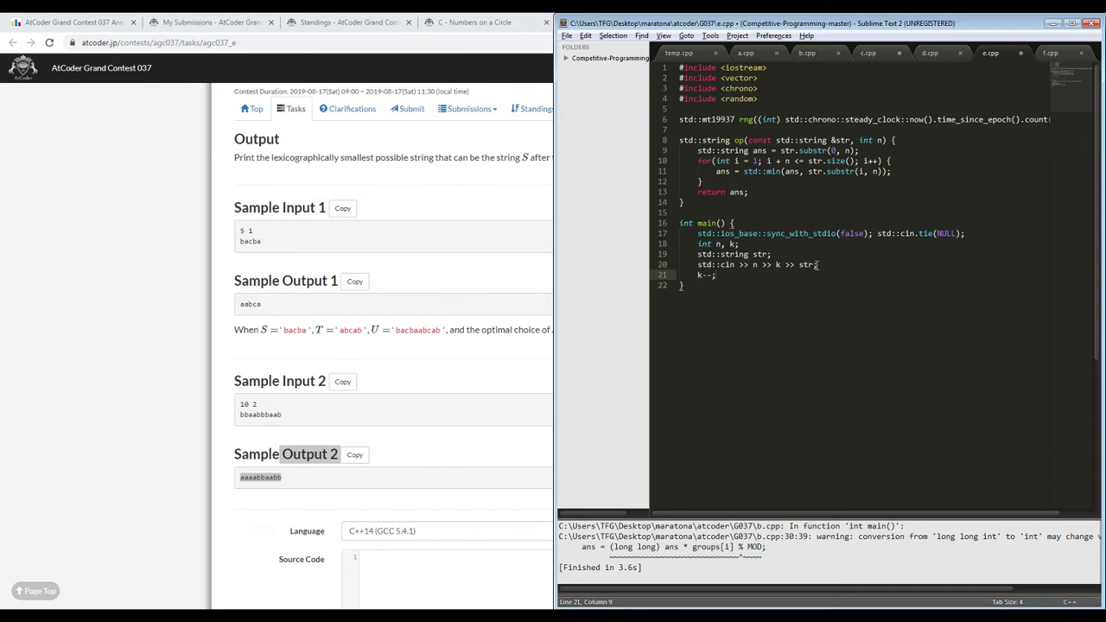
- Above k--; declare std::string rev = str; and reverse it with std::reverse(rev.begin(), rev.end());
click(817, 264)
key(Return)
text(st)
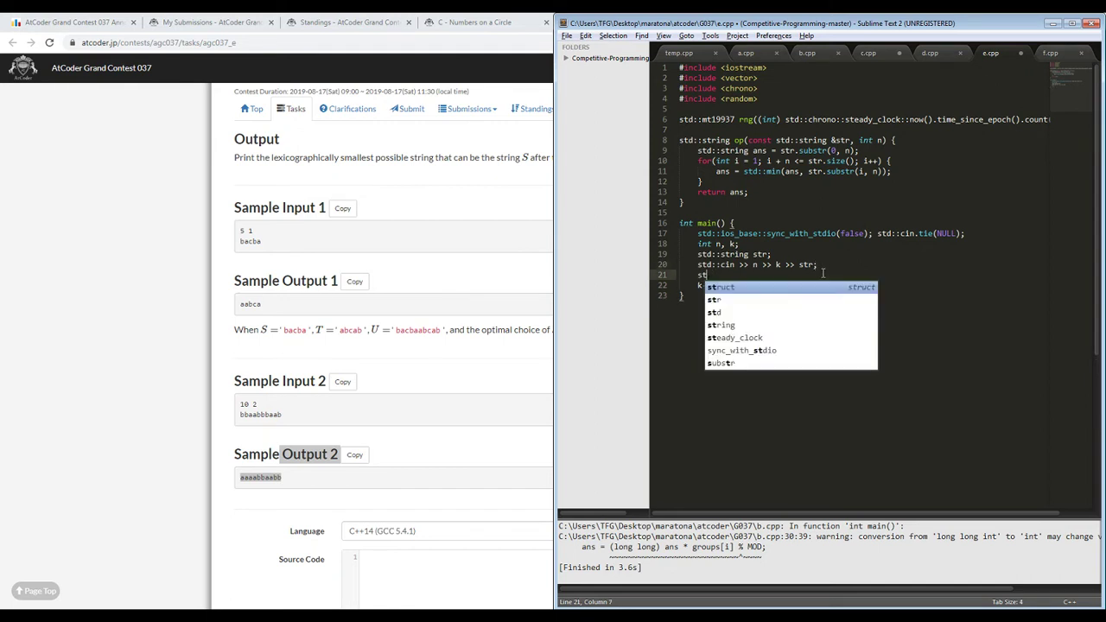
text(d::string rev = str;)
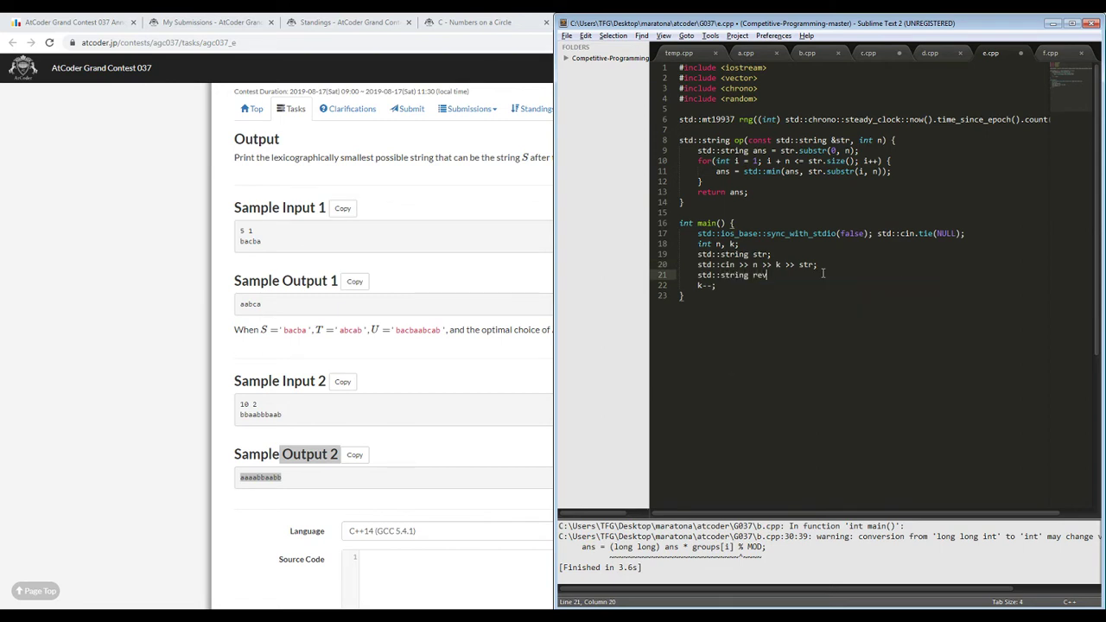
key(Return)
text(std::r)
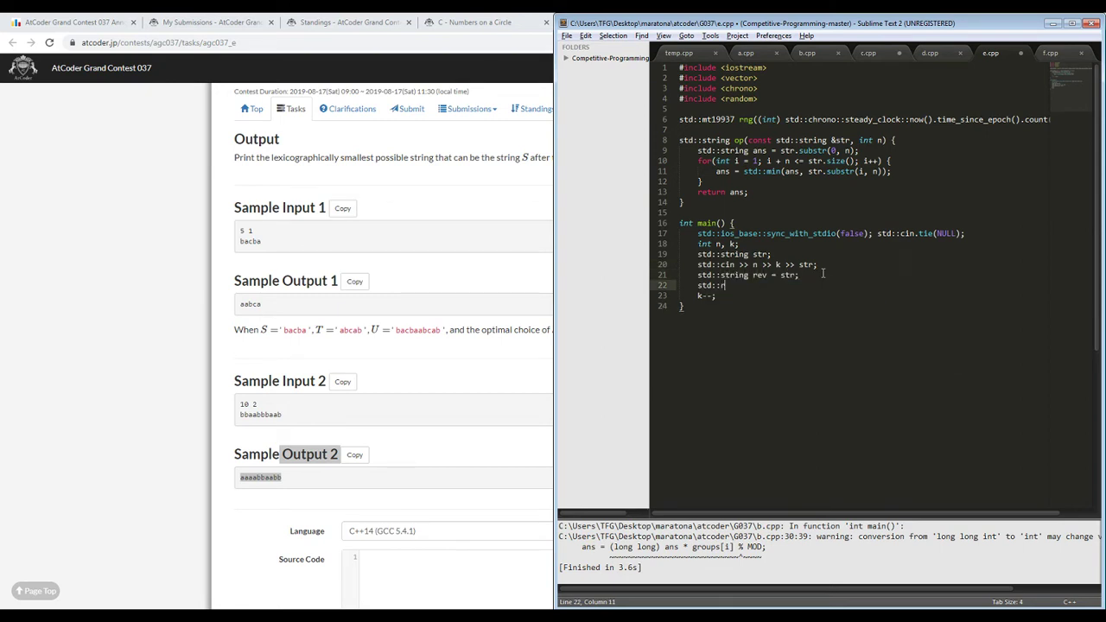
text(everse(rev.begin())
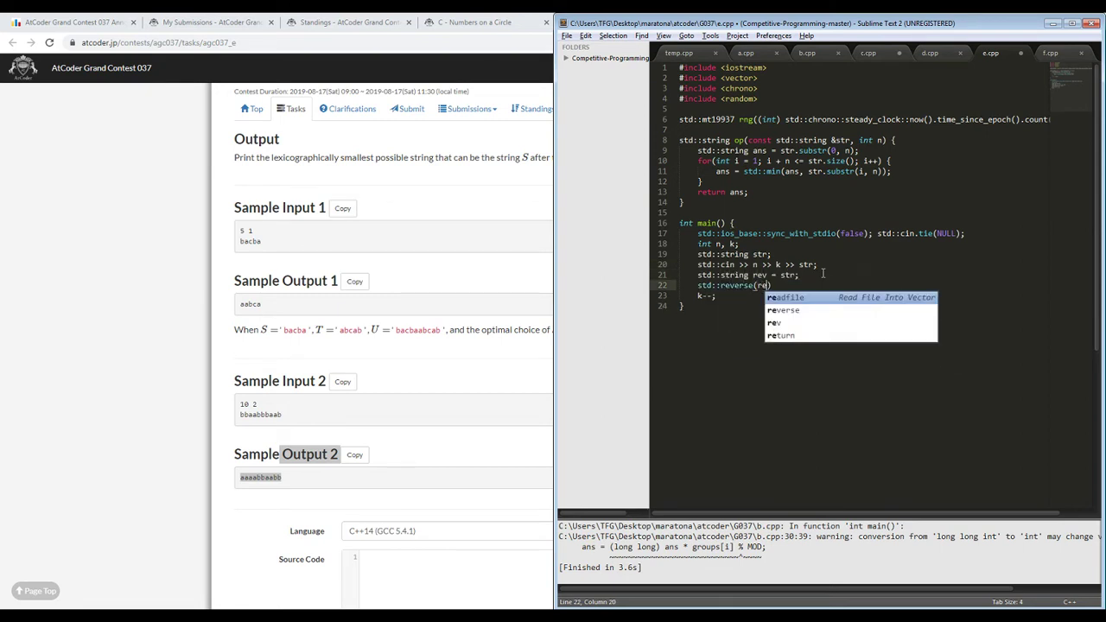
text(, rev.)
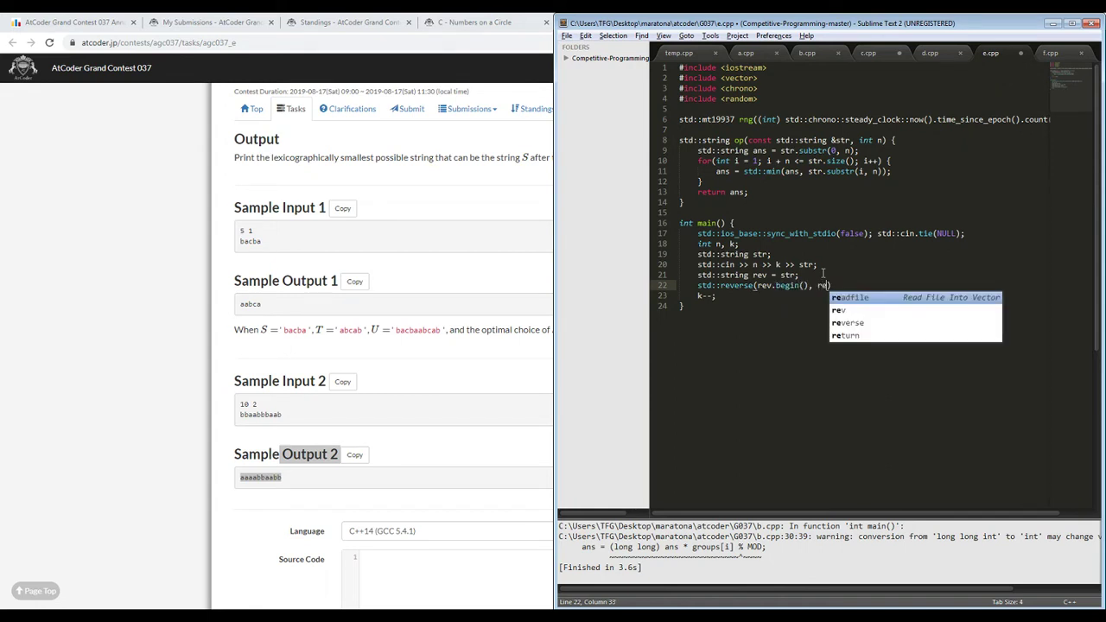
text(end());)
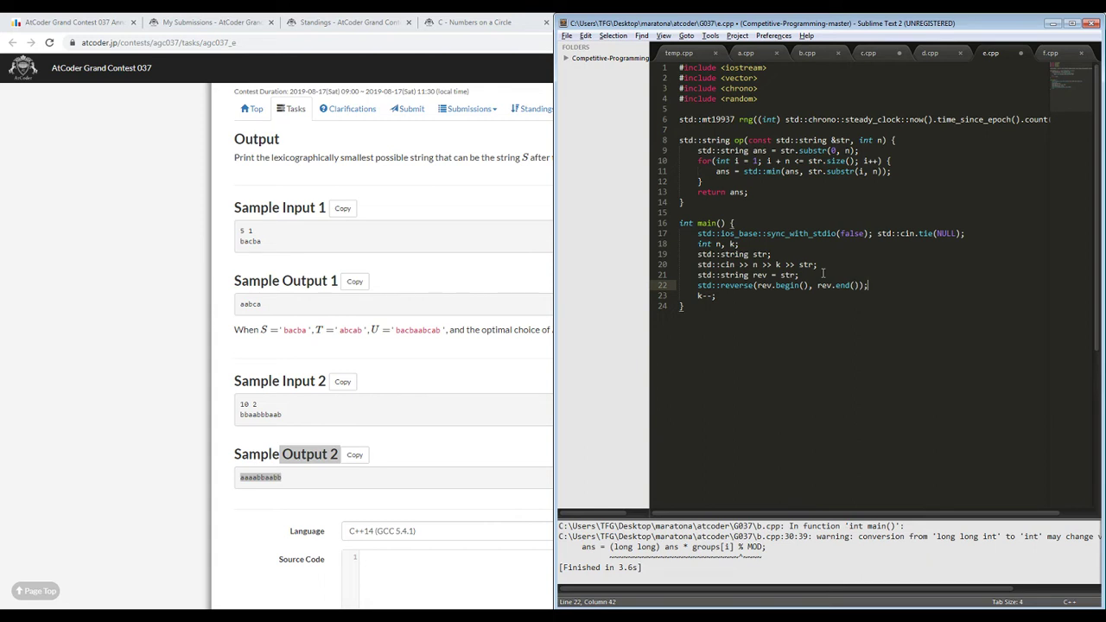
- Add rev = str + rev; above k--; and str = op(rev, n); below it
key(Return)
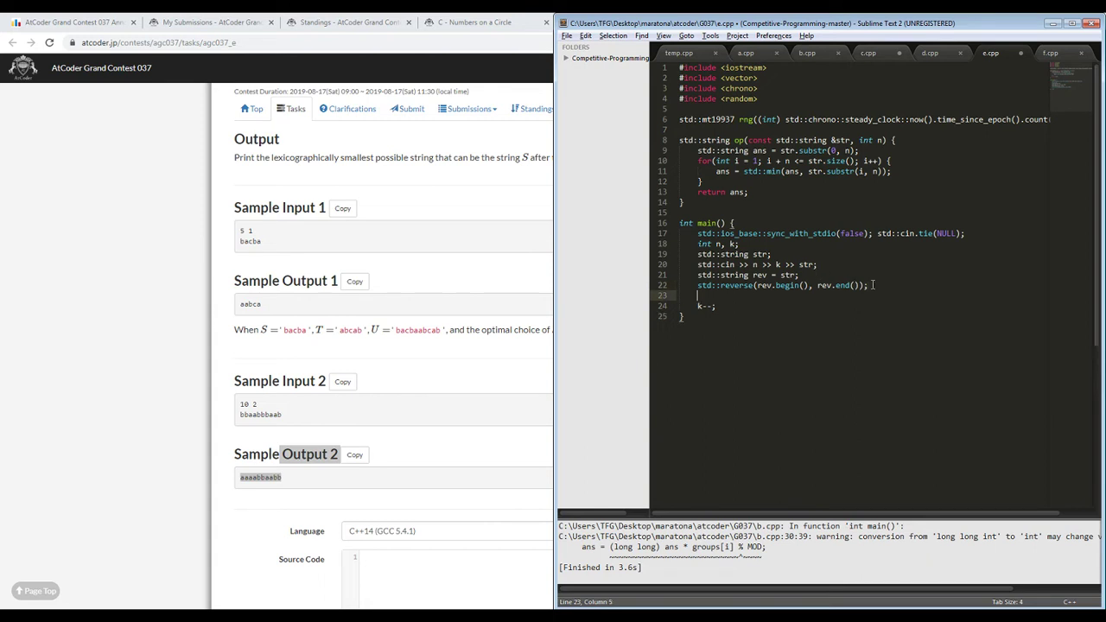
text(rev = str + rev;)
key(Down)
key(Return)
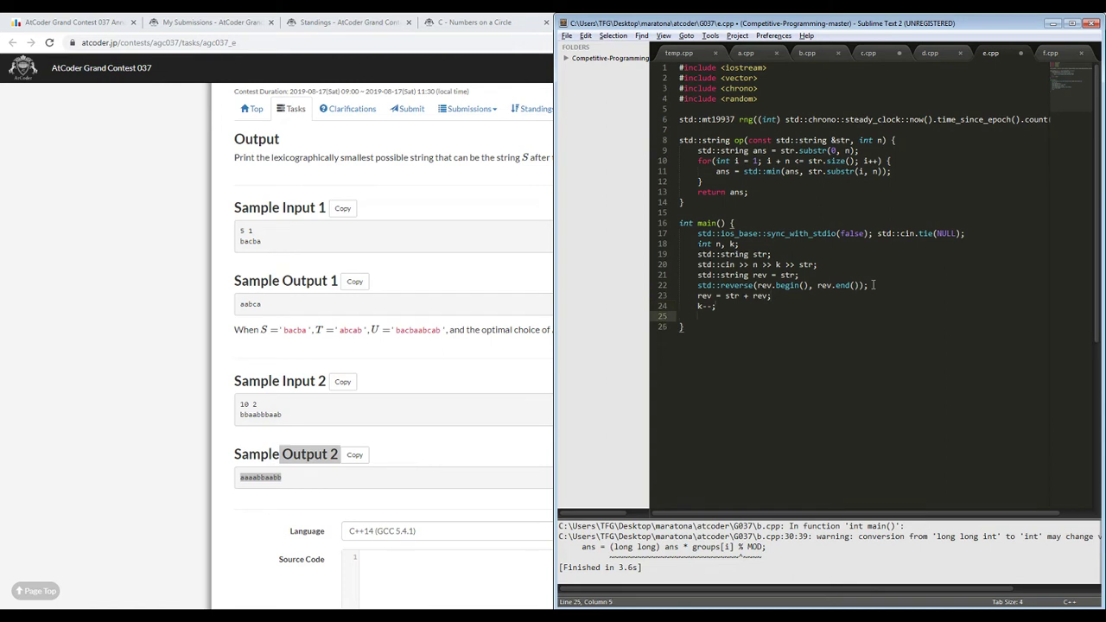
text(str = op(rev, n);)
- Change the first argument of the op call in main to str + rev
double_click(834, 140)
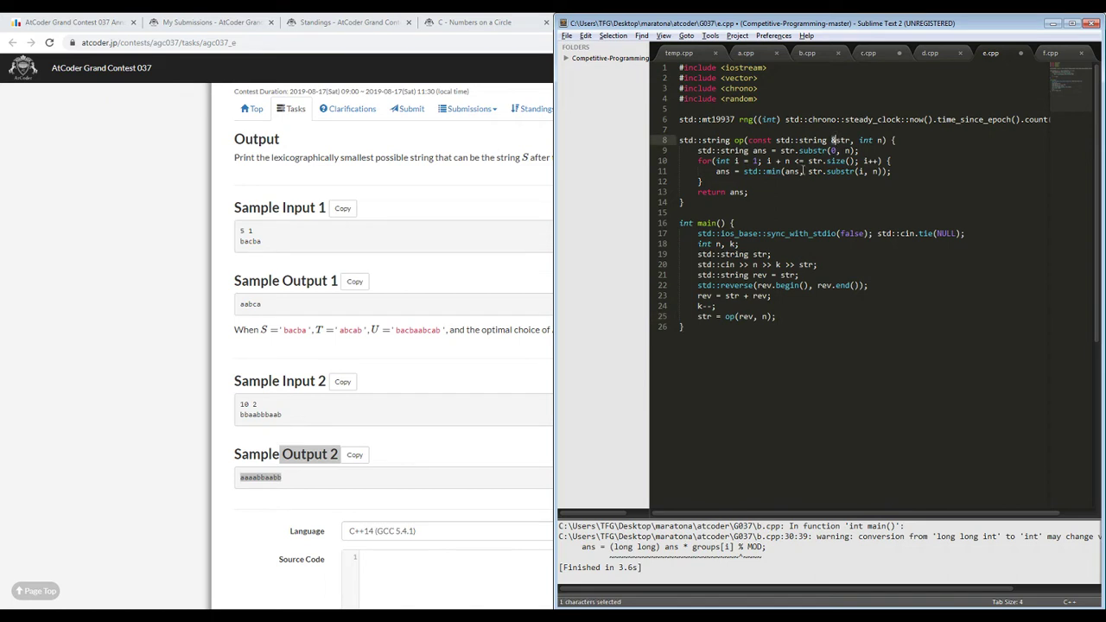
click(764, 307)
double_click(748, 317)
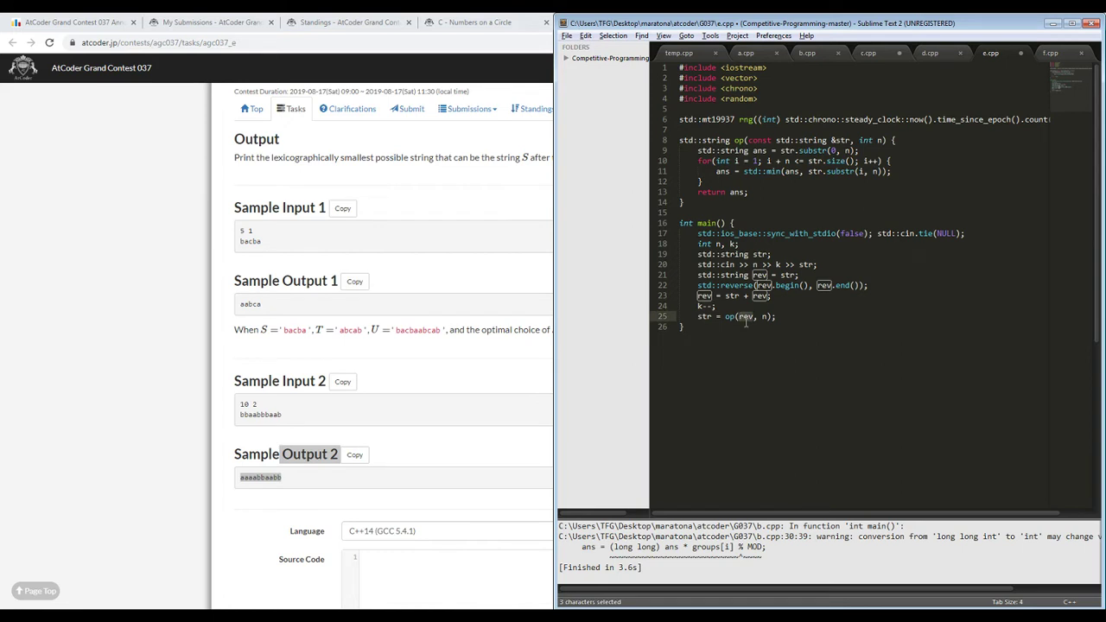
text(str + rev)
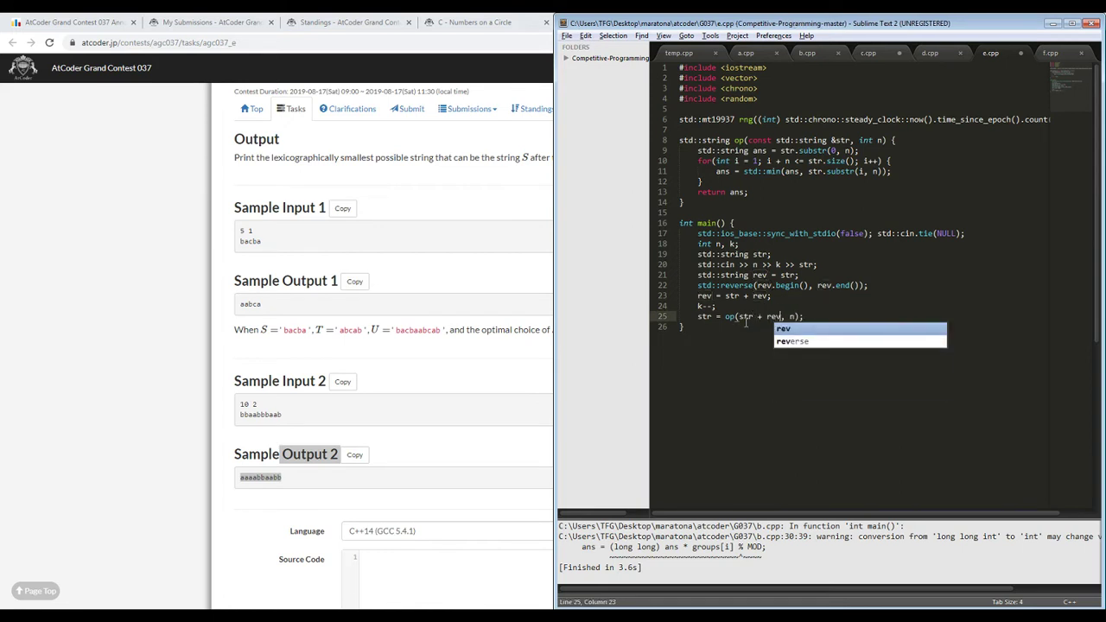
- Build e.cpp and review the compiler output
key(ctrl+b)
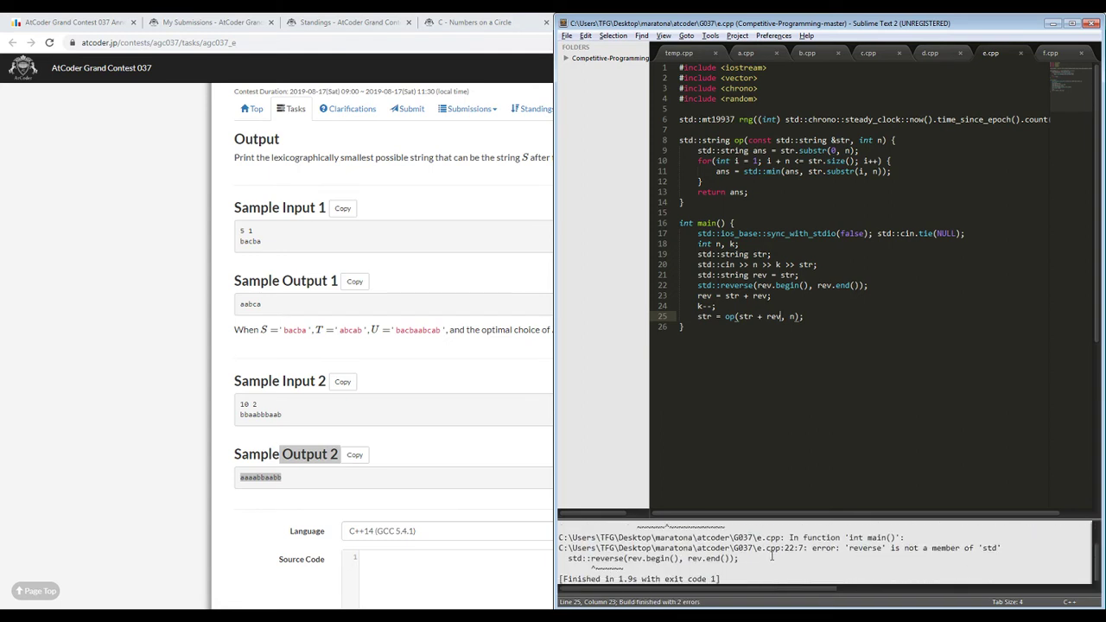
scroll(772, 554, down, 2)
scroll(760, 536, up, 2)
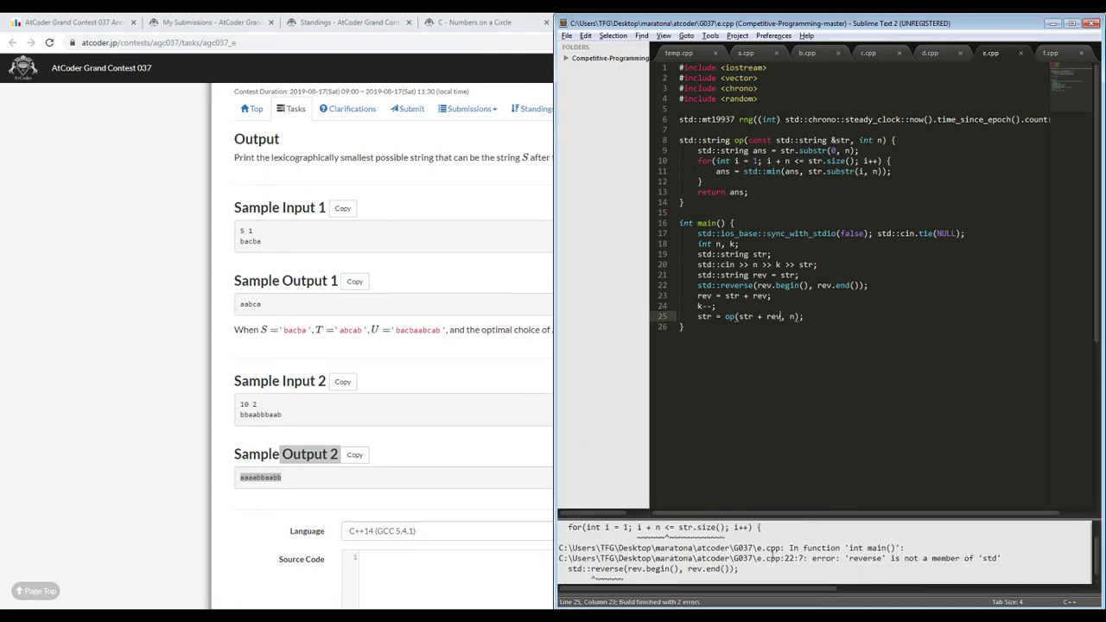
scroll(757, 529, down, 2)
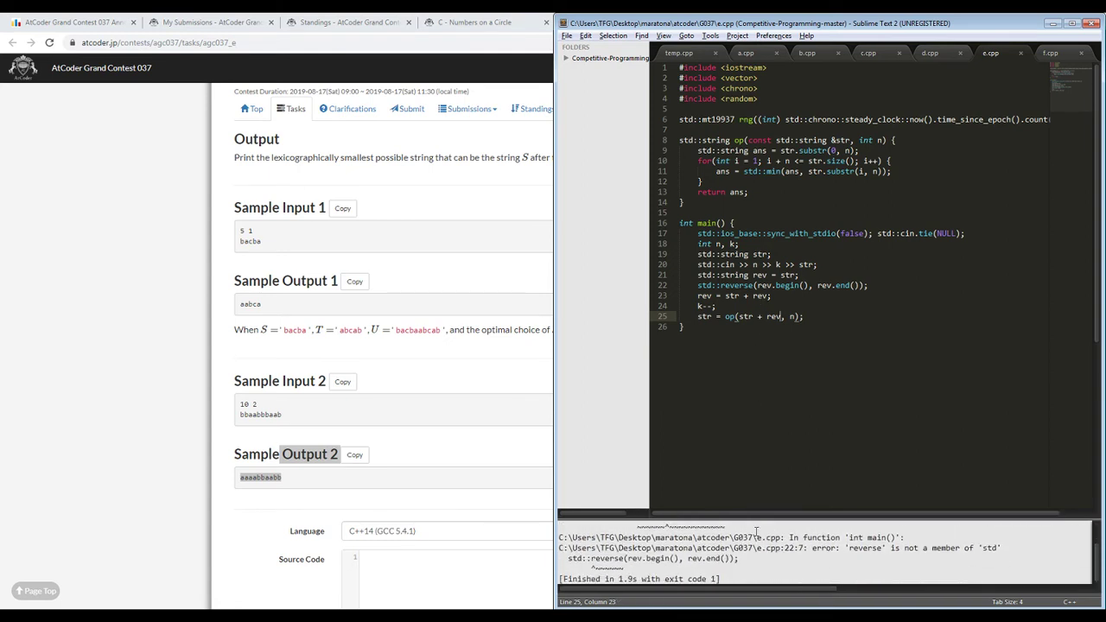
- Add #include <algorithm> below the <random> include and rebuild e.cpp
click(765, 97)
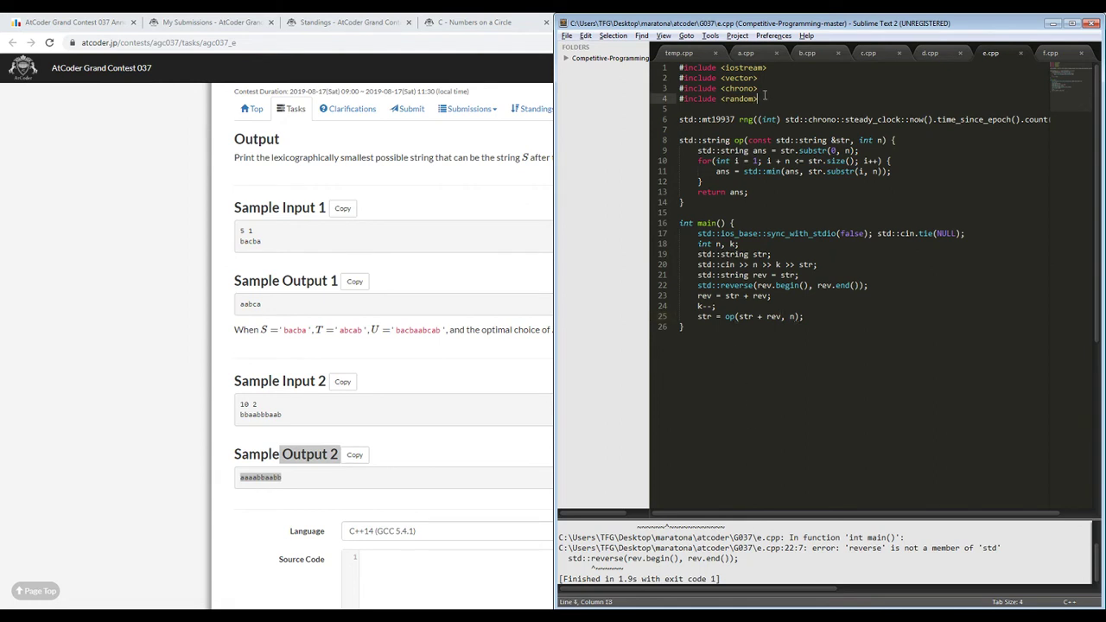
key(Return)
text(#inclu)
text(de <algorithm>)
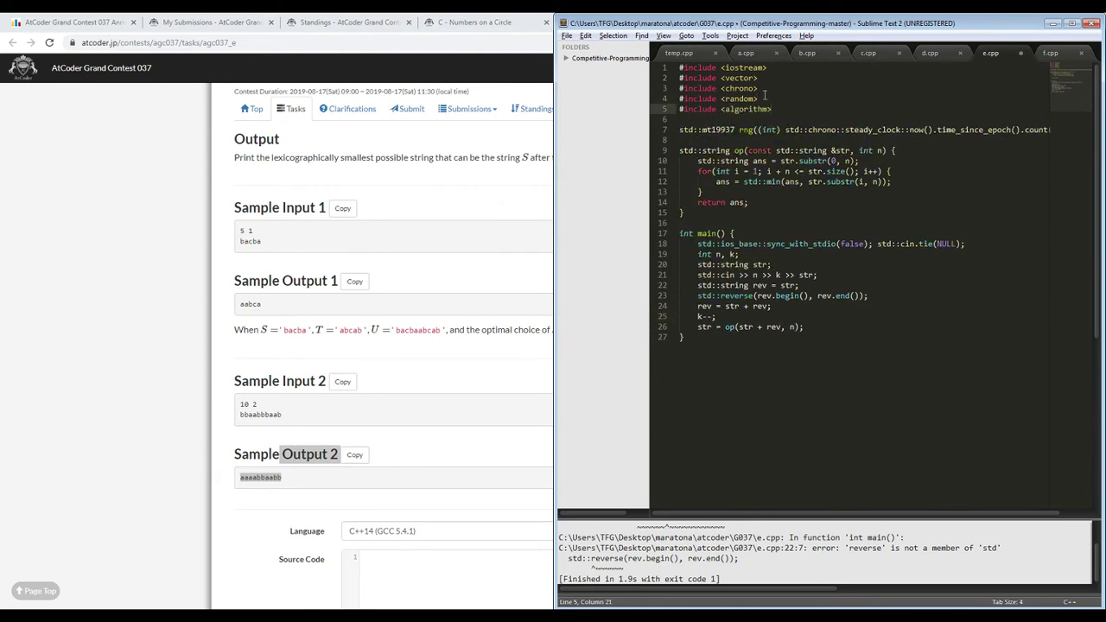
key(ctrl+b)
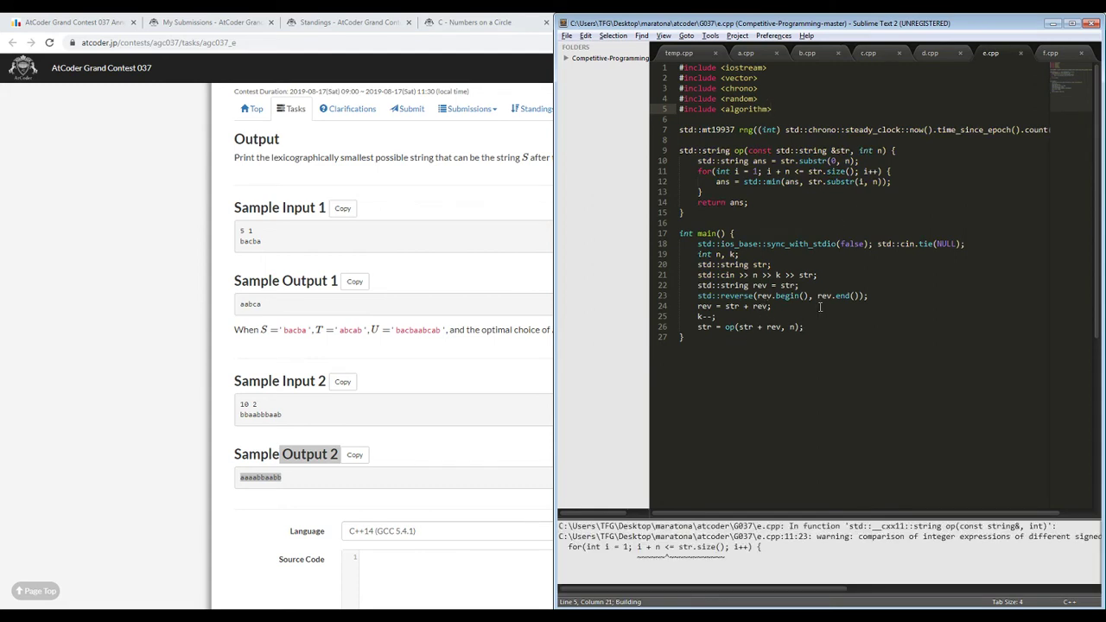
- Delete the line rev = str + rev; from main and rebuild e.cpp
drag(820, 306, 928, 297)
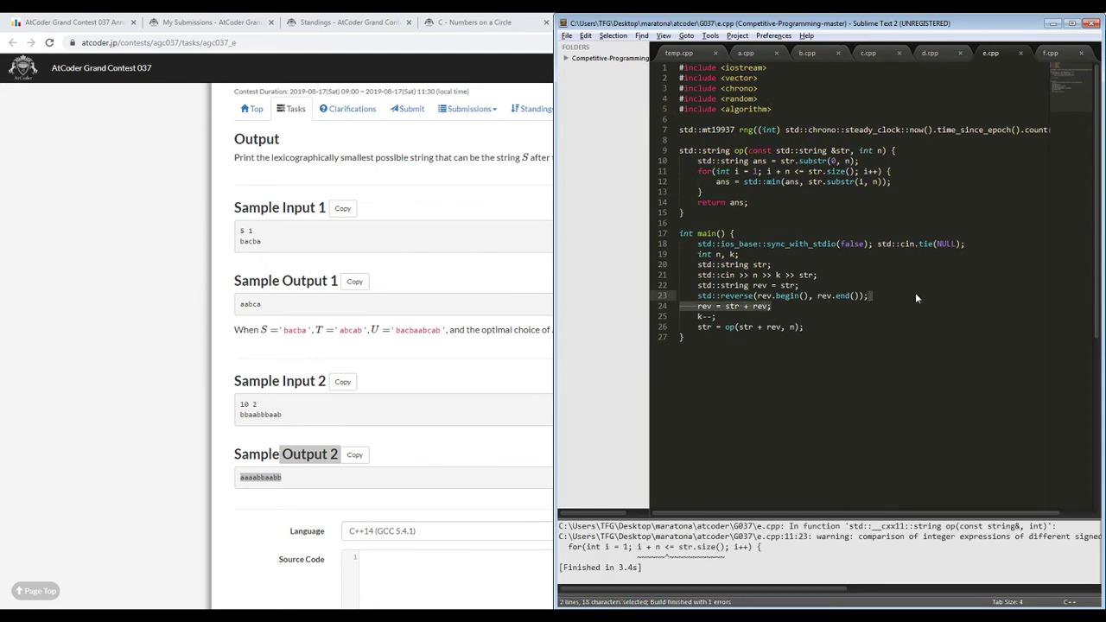
key(BackSpace)
key(ctrl+b)
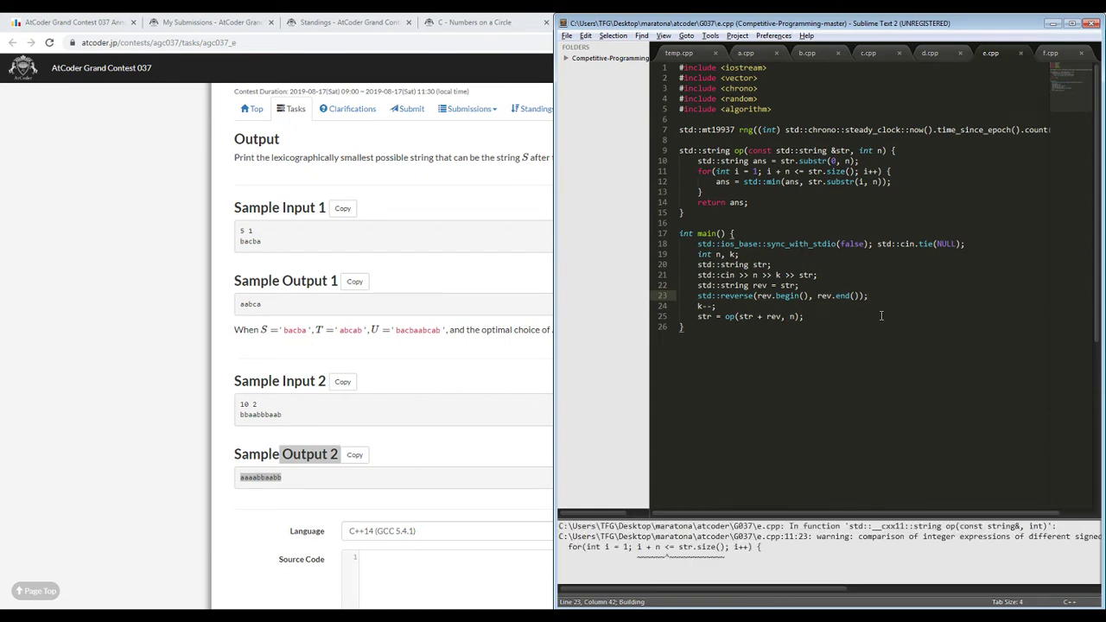
click(851, 318)
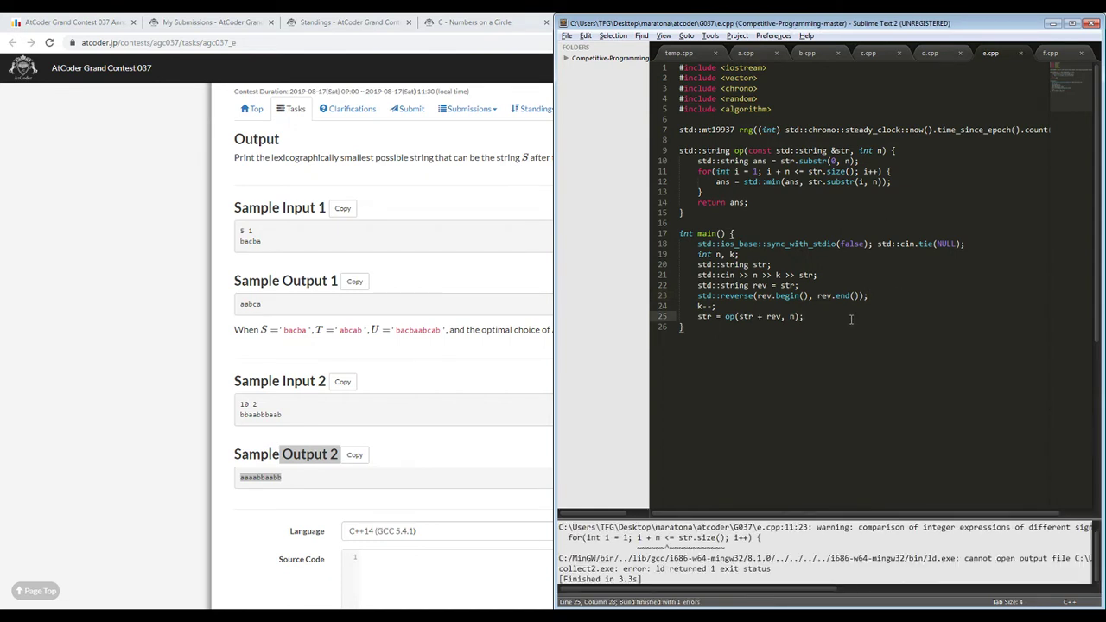
- Review the compiler output for e.cpp and build the file again
scroll(789, 547, up, 1)
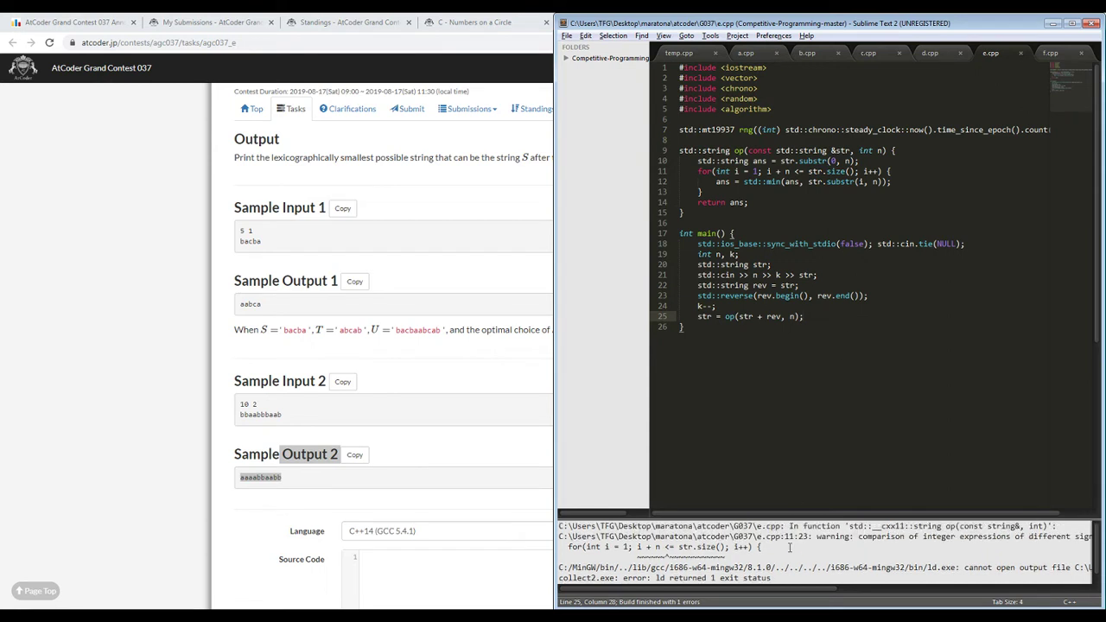
click(807, 171)
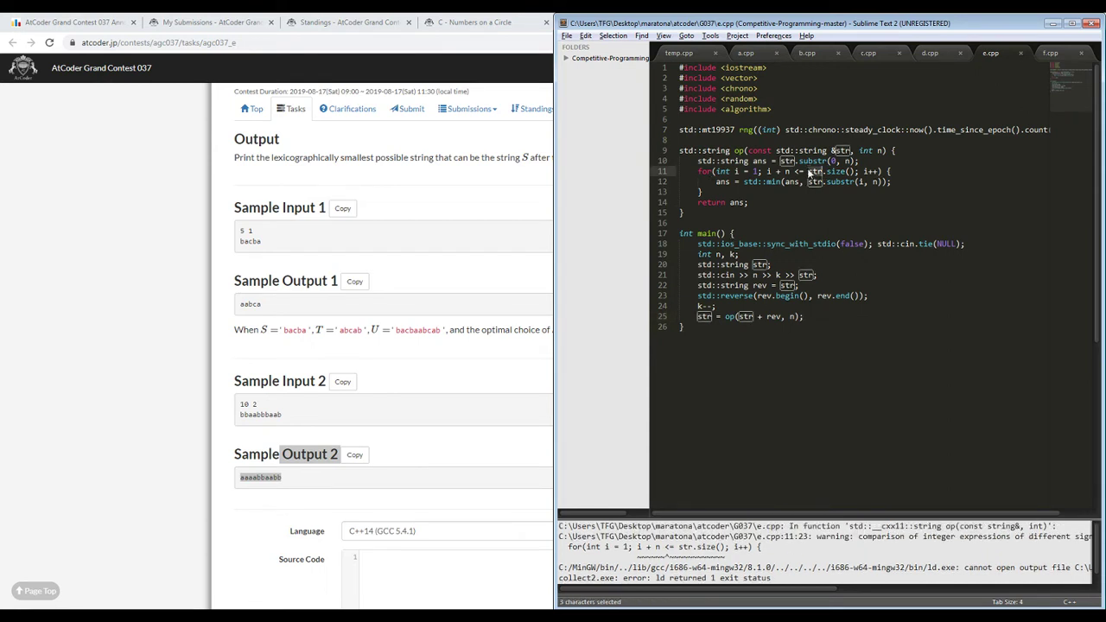
scroll(829, 562, down, 1)
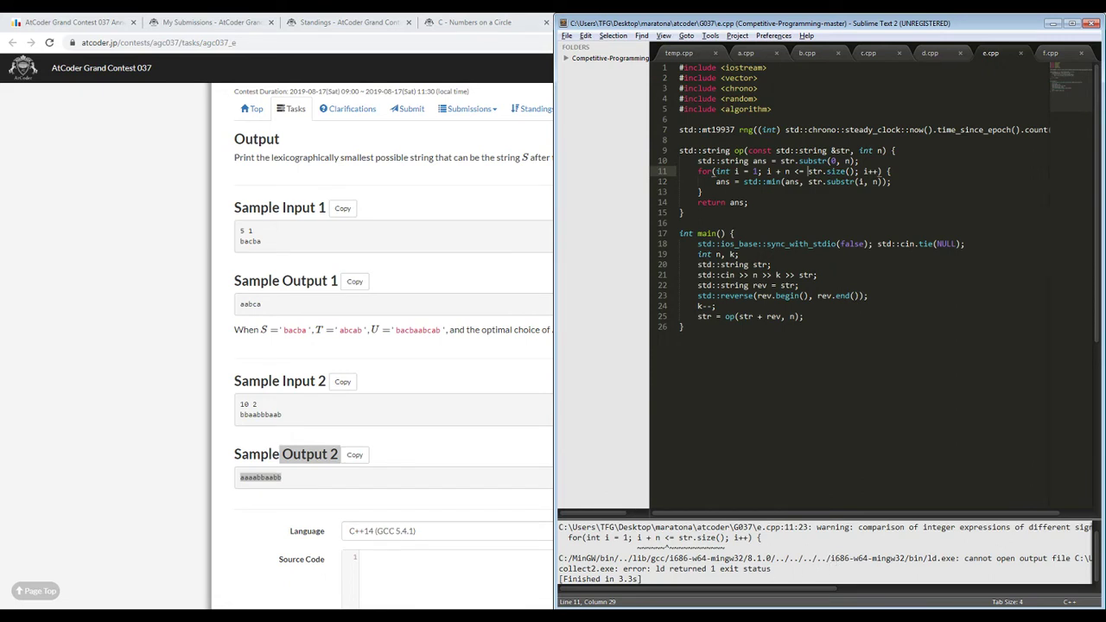
key(alt+Tab)
click(764, 161)
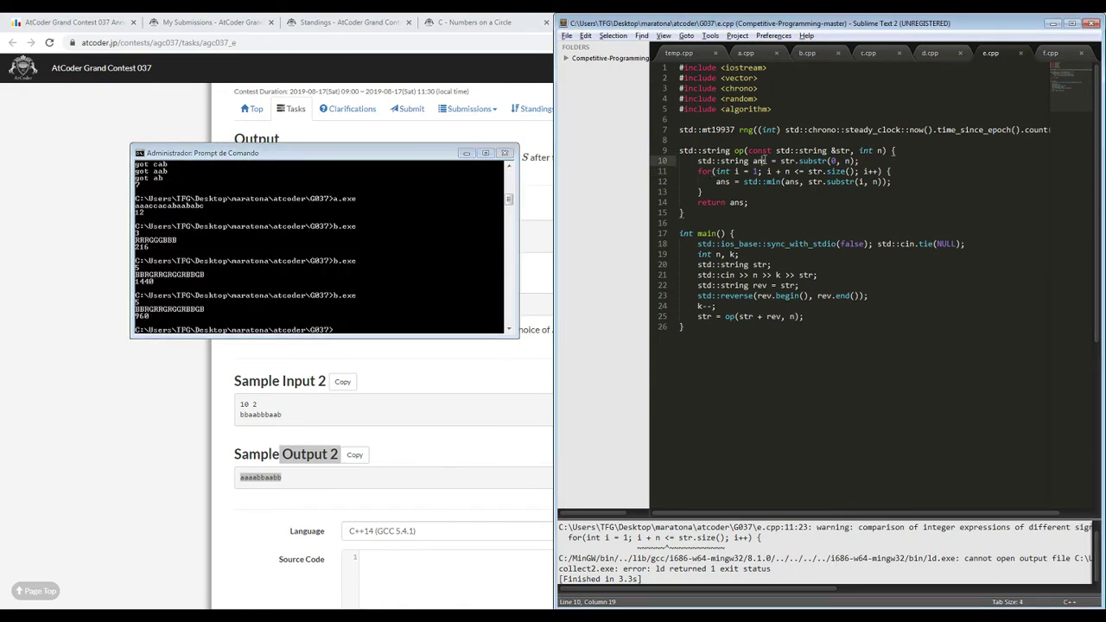
key(ctrl+b)
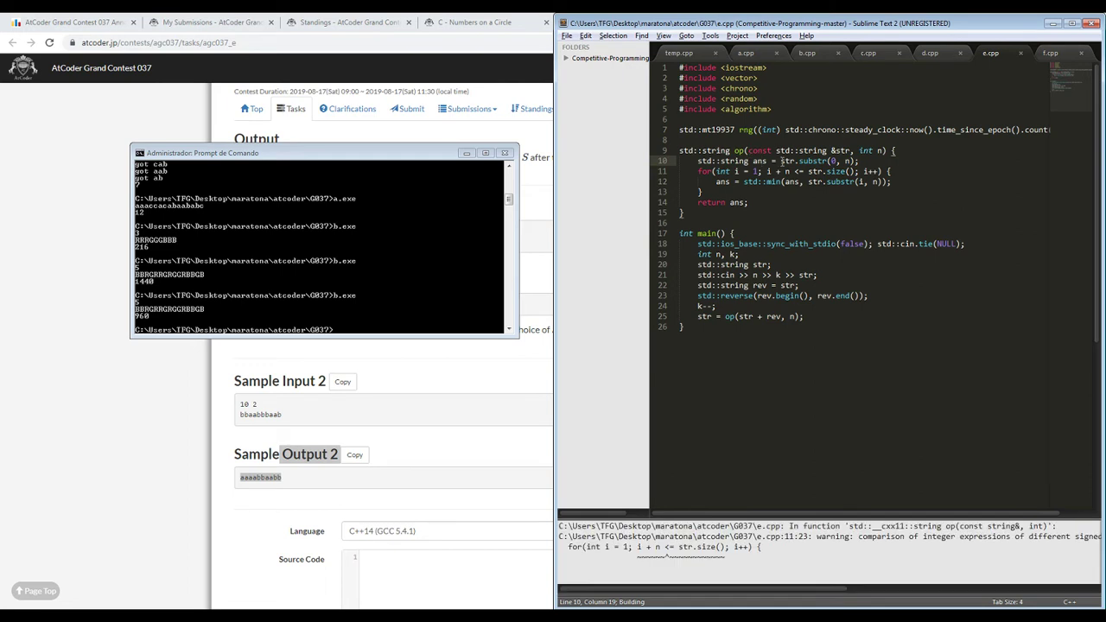
- Cast str.size() to (int) in the for loop condition of op, rebuild e.cpp and inspect the compiler output
click(809, 171)
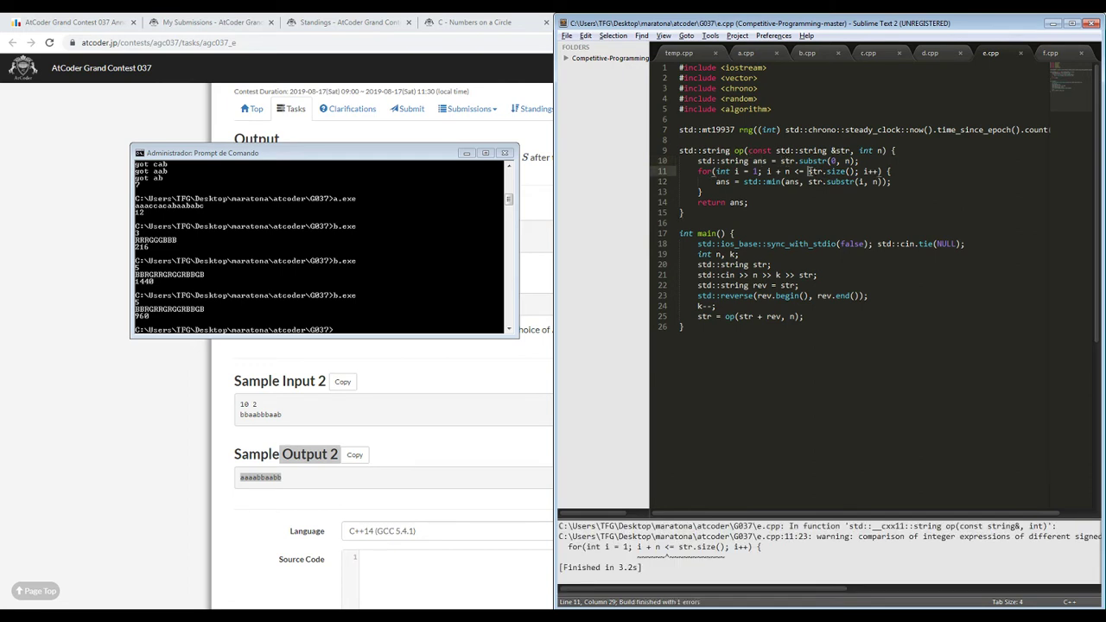
text((int))
key(ctrl+b)
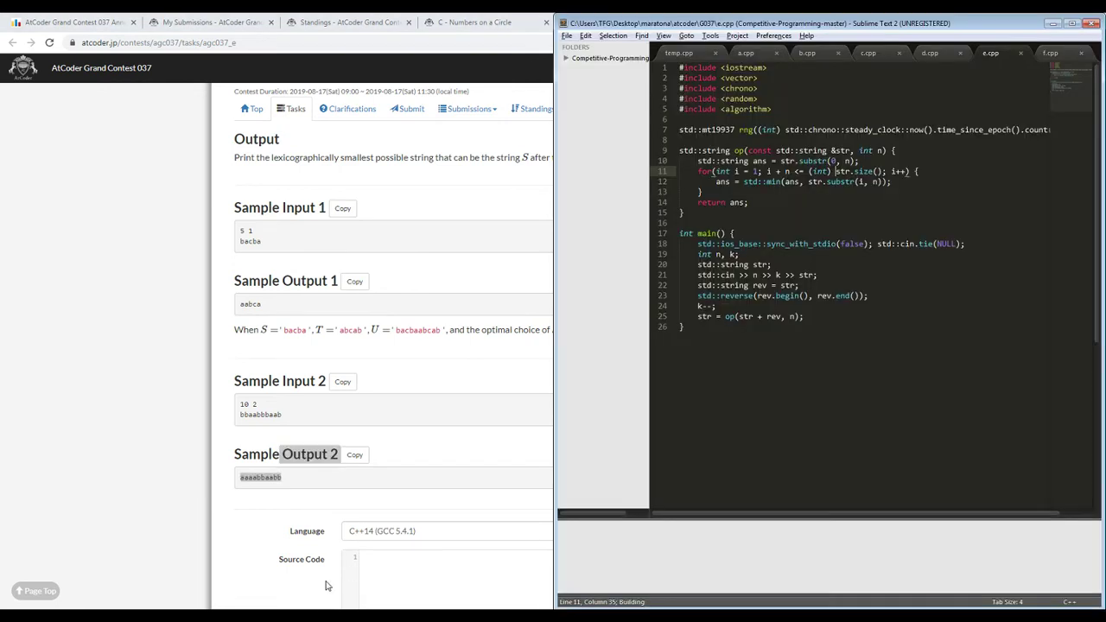
click(812, 295)
click(831, 327)
click(831, 318)
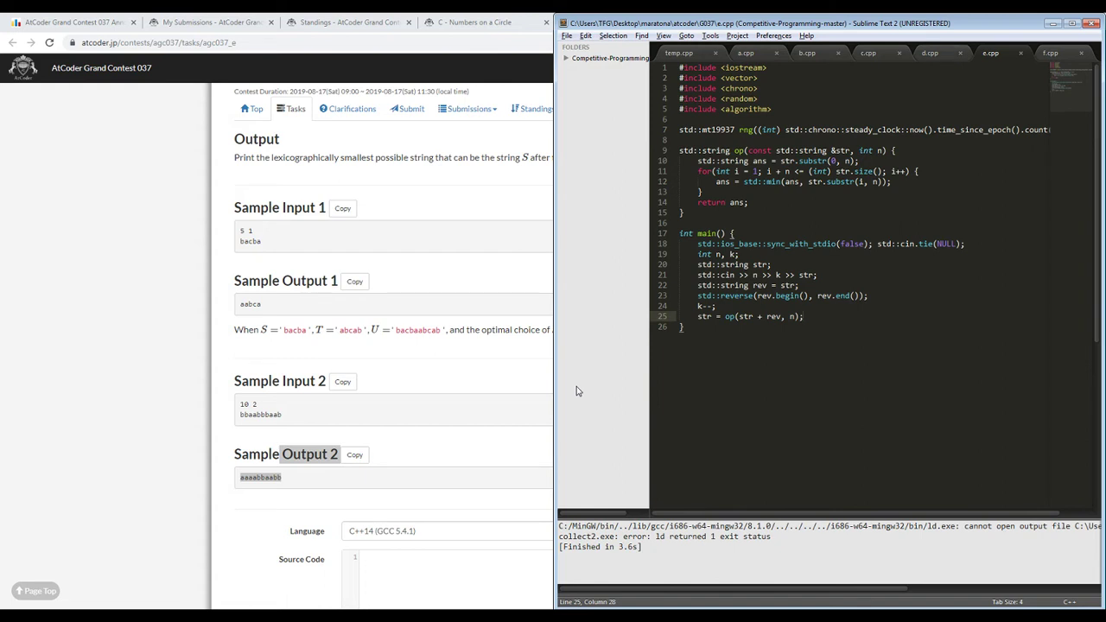
drag(792, 590, 737, 582)
- Build c.cpp as a check of the compiler, and return to e.cpp to rebuild it
click(868, 54)
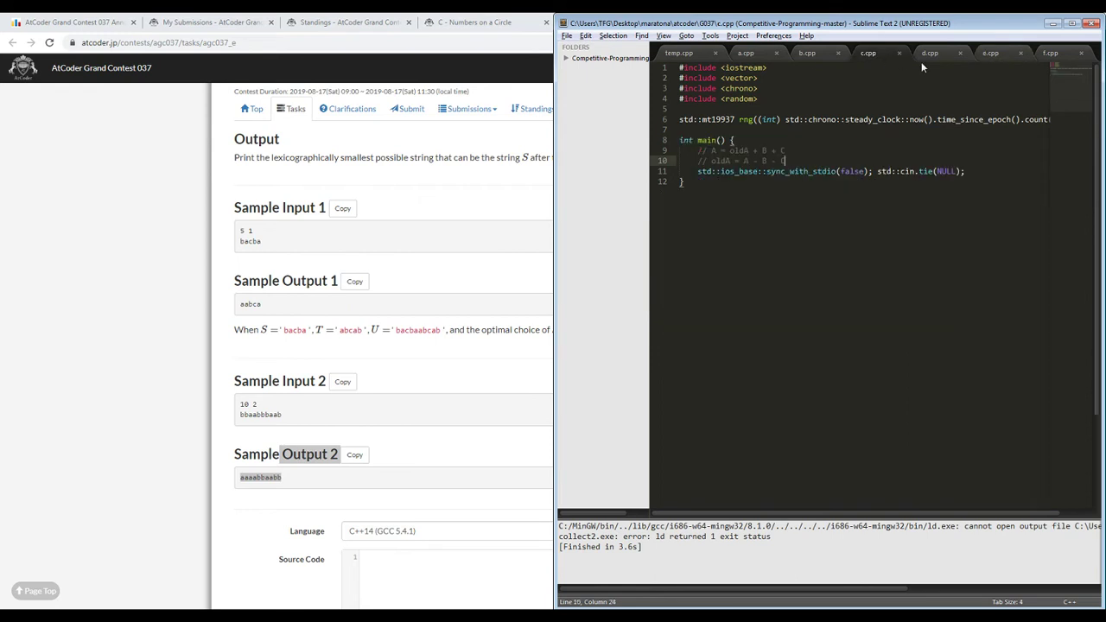
key(ctrl+b)
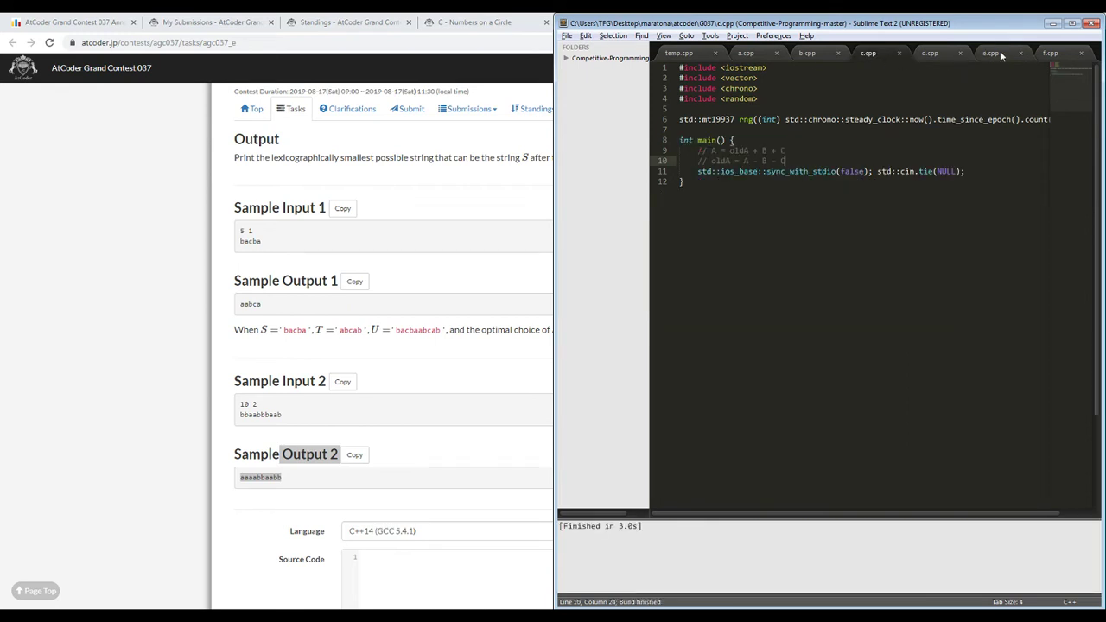
click(991, 53)
key(ctrl+b)
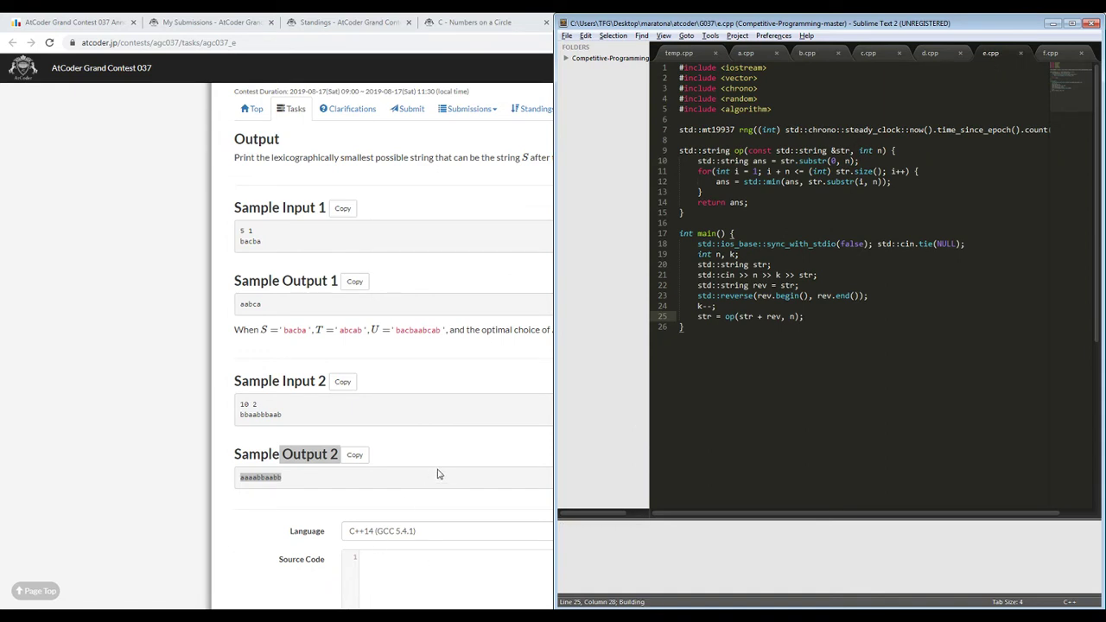
- Add a while(k--) loop below the str = op(str + rev, n); line in main
click(779, 306)
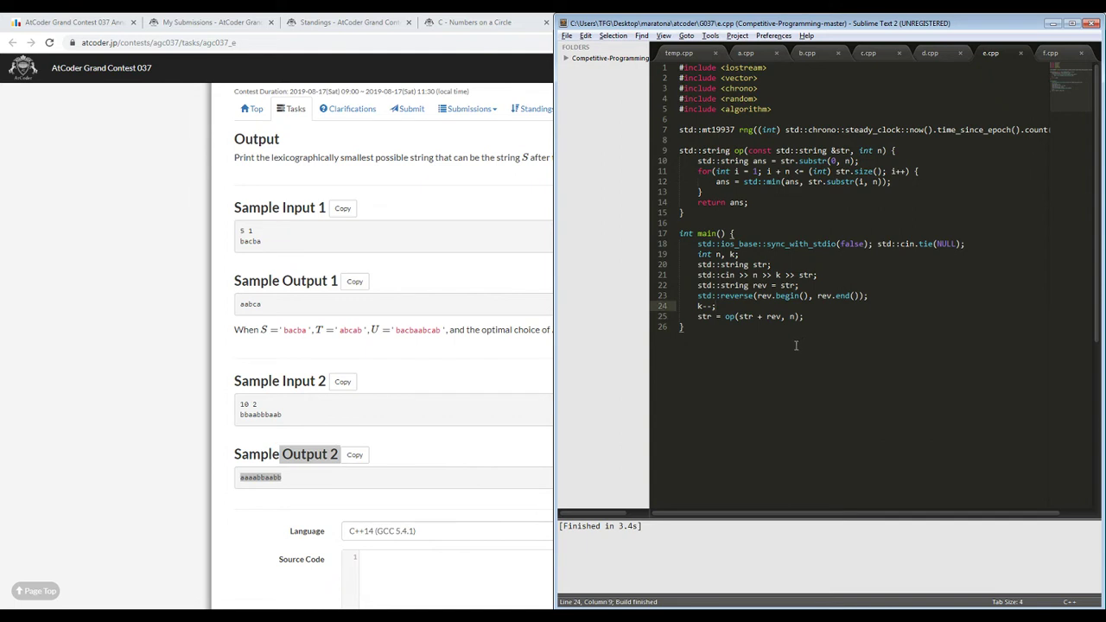
click(815, 314)
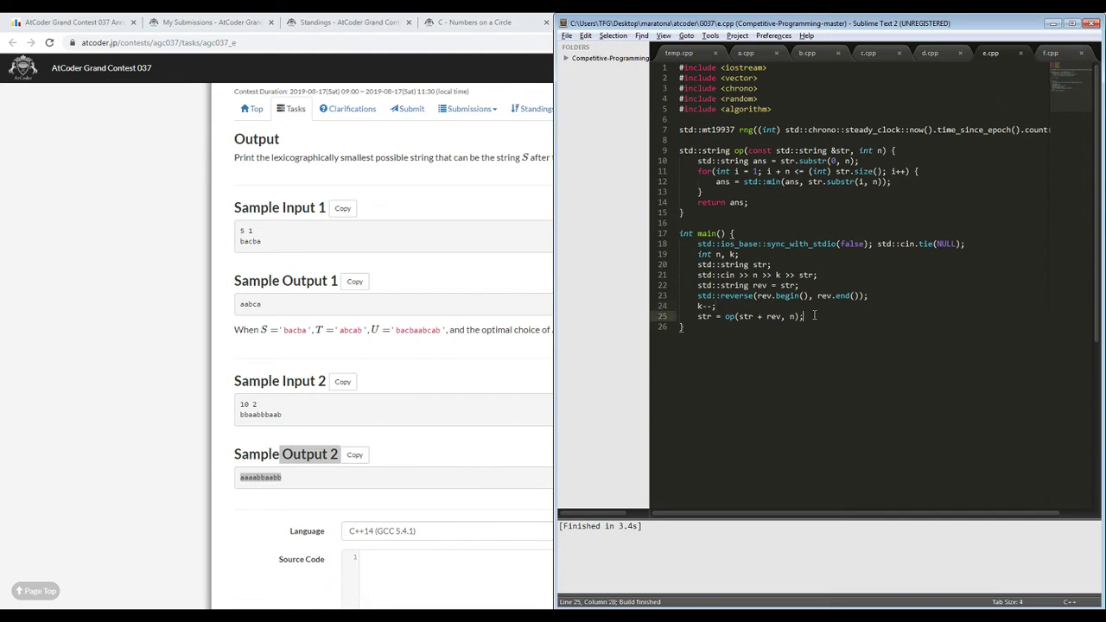
key(Return)
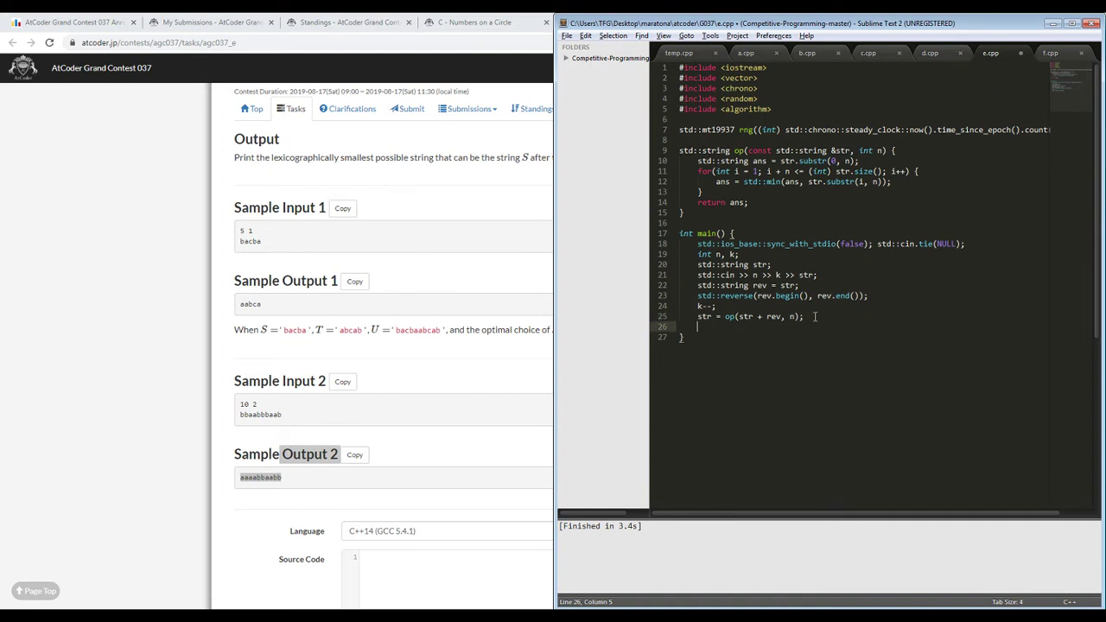
text(whi)
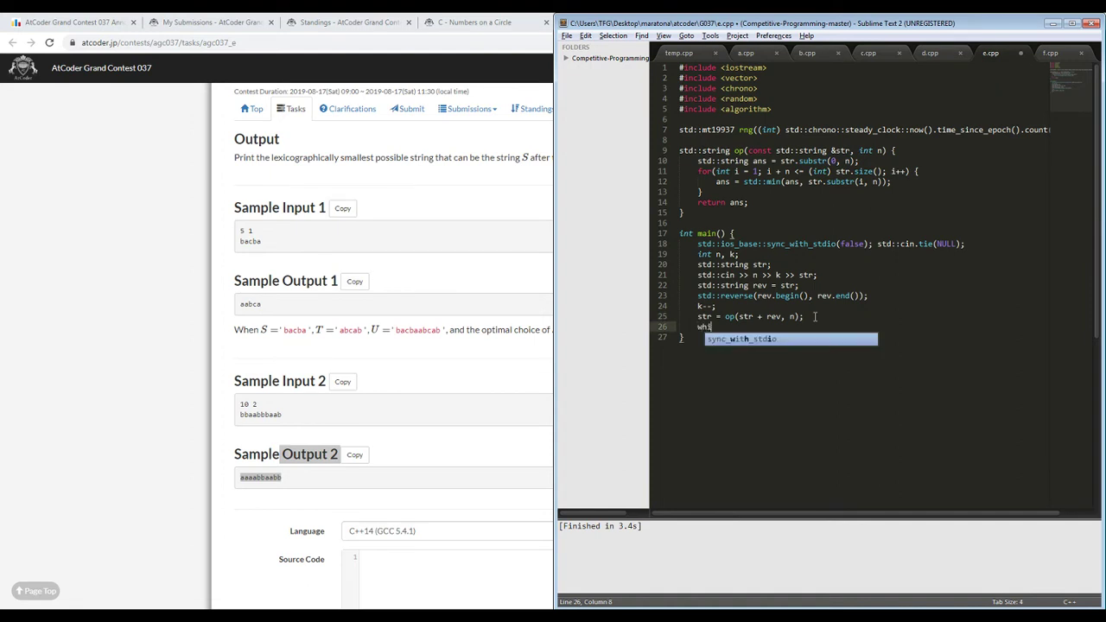
text(le(k--) {)
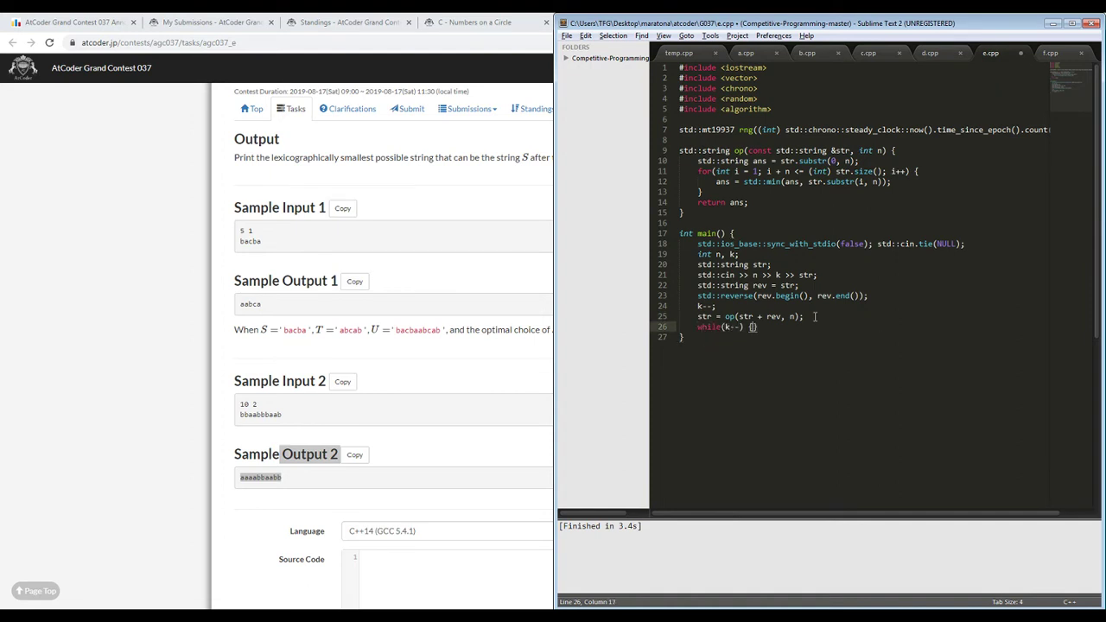
key(Return)
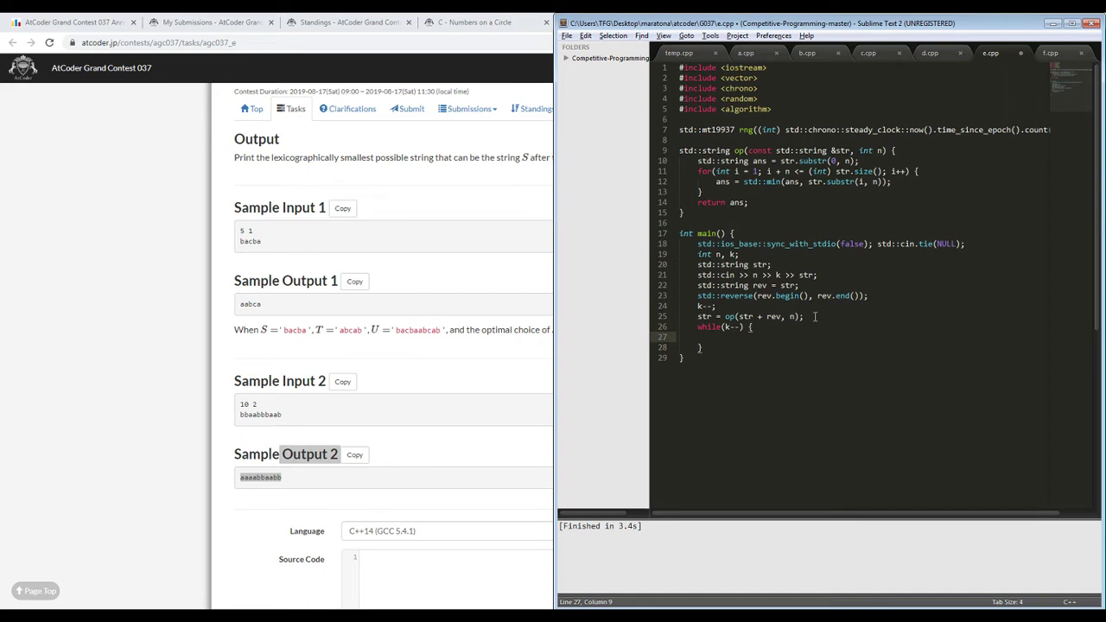
- In the while loop body, assign str to rev and reverse it with std::reverse(rev.begin(), rev.end());
text(rev = str;)
key(Return)
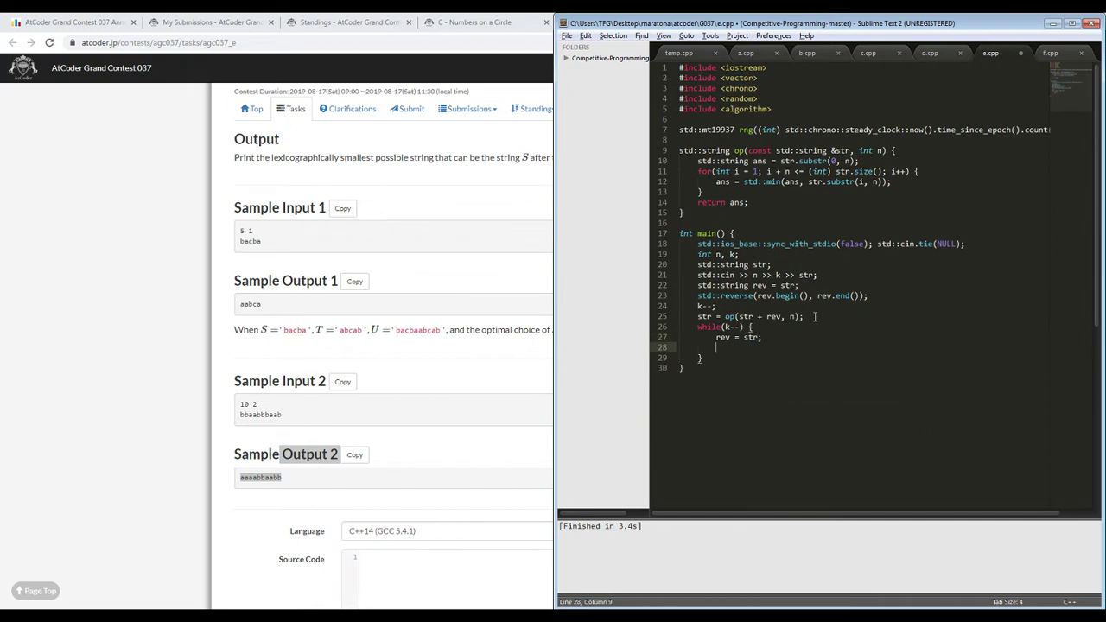
text(std::reve)
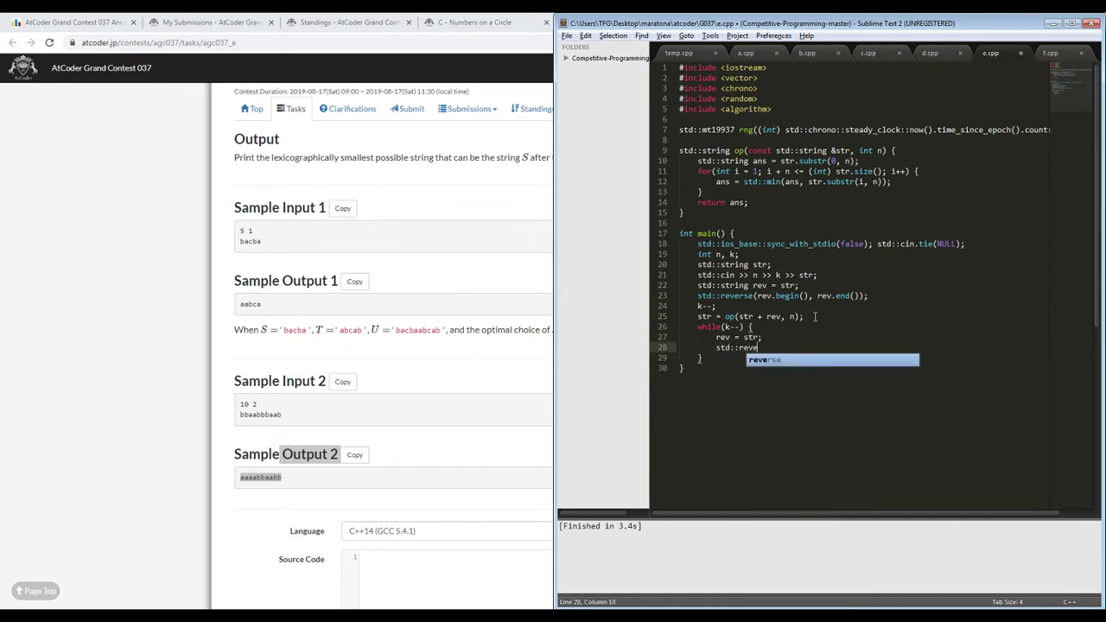
text(rse(rev.begin(), )
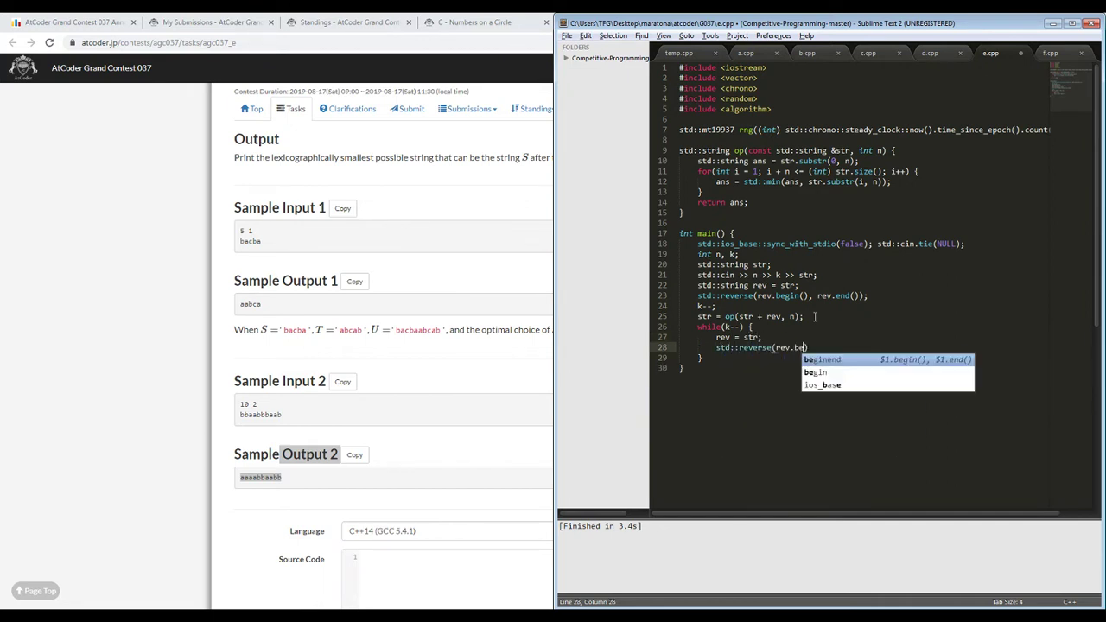
text(rev.end());)
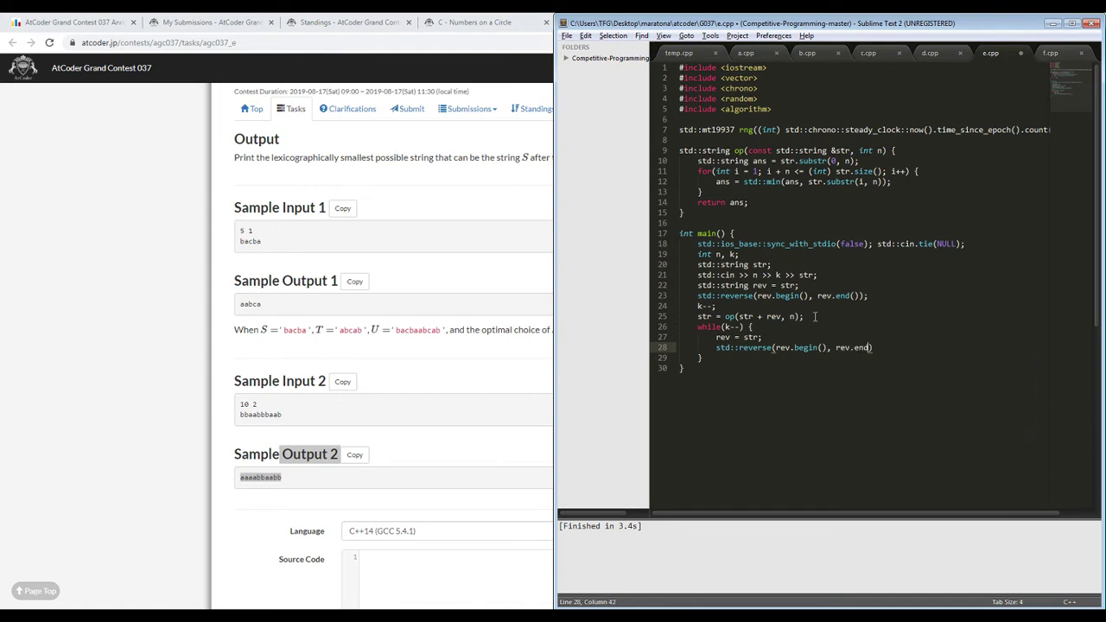
- Add str = op(rev + str, n); as the last statement of the while loop
key(Return)
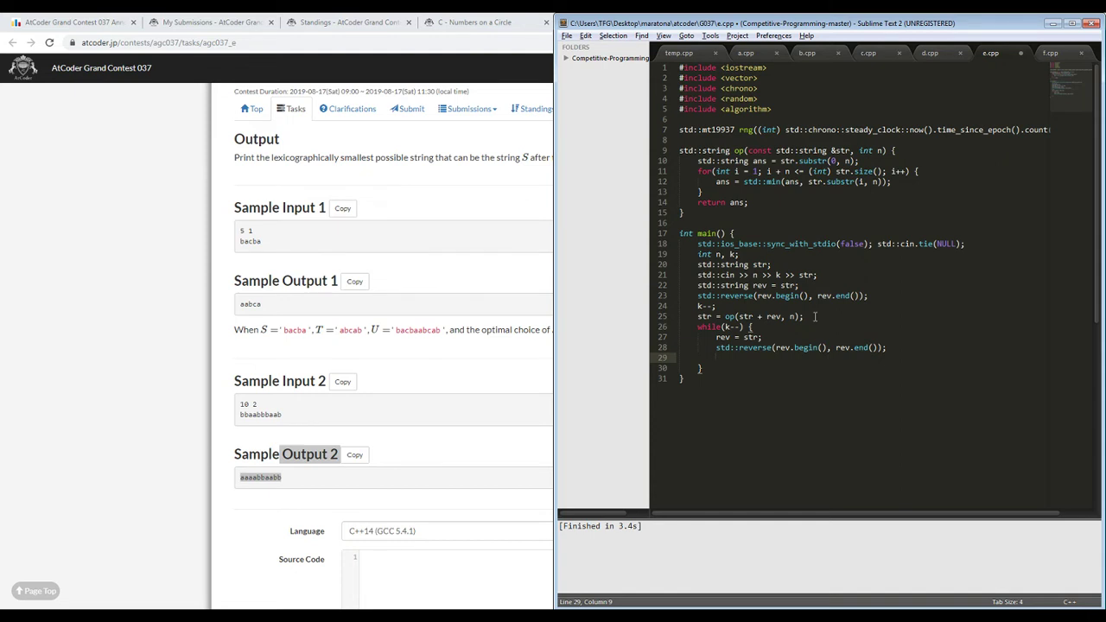
text(st)
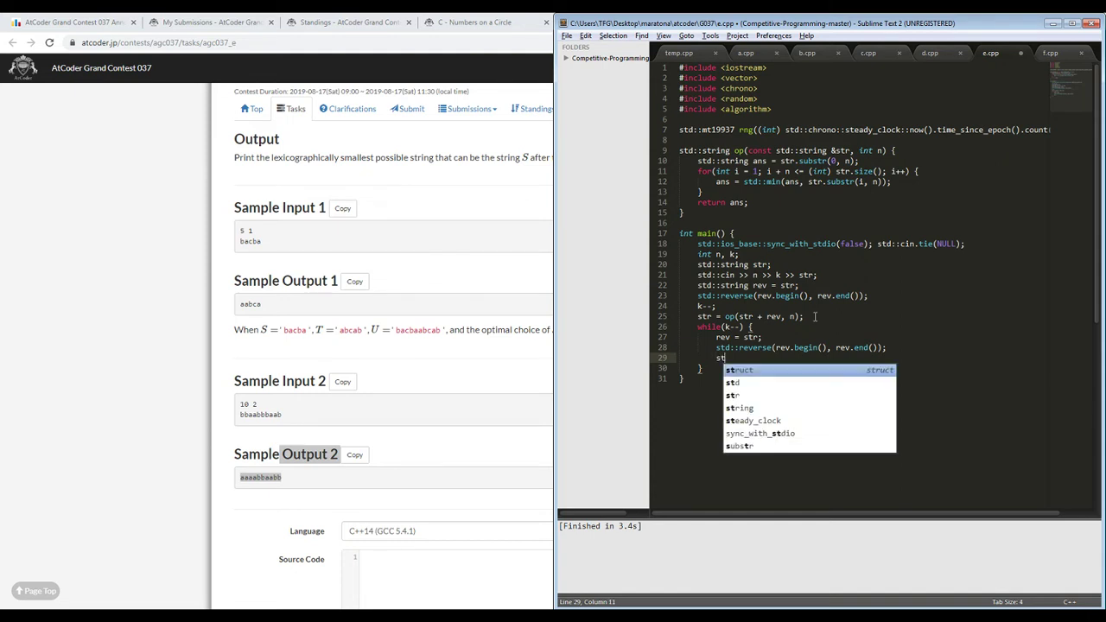
text(r = op()
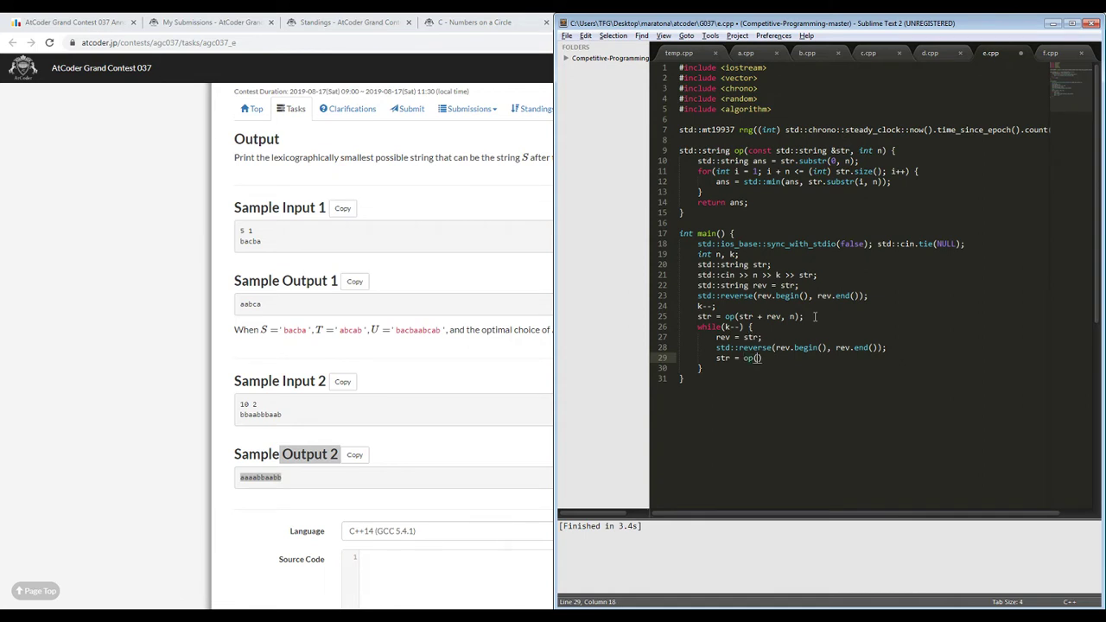
text(rev + str, n);)
key(Down)
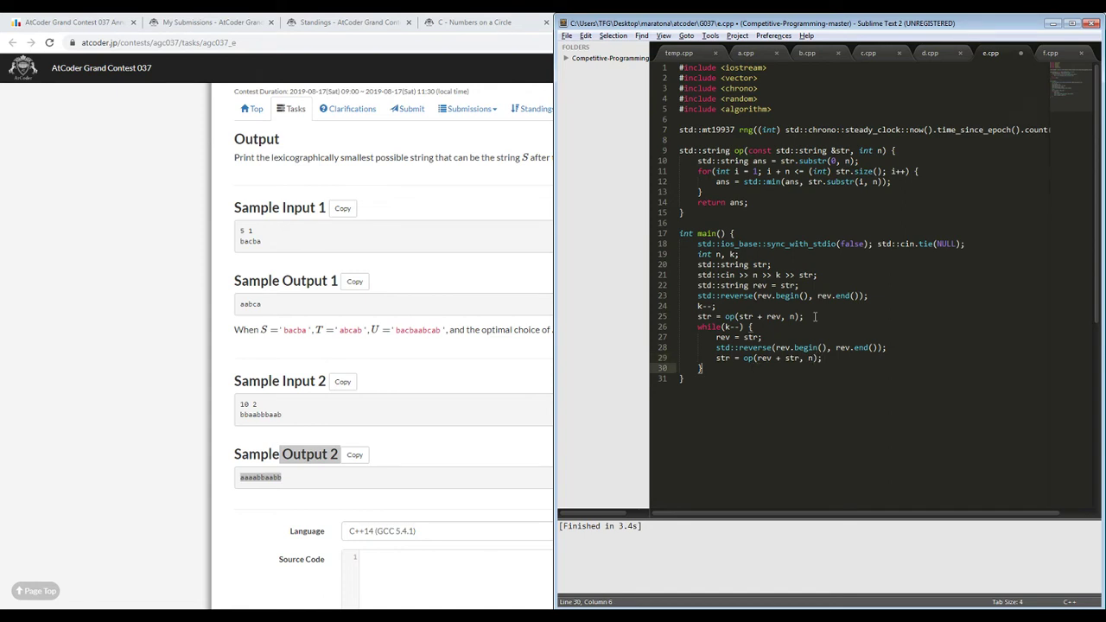
- Print the answer after the loop with std::cout << str << '\n'; and build e.cpp
key(Return)
text(std::cout << )
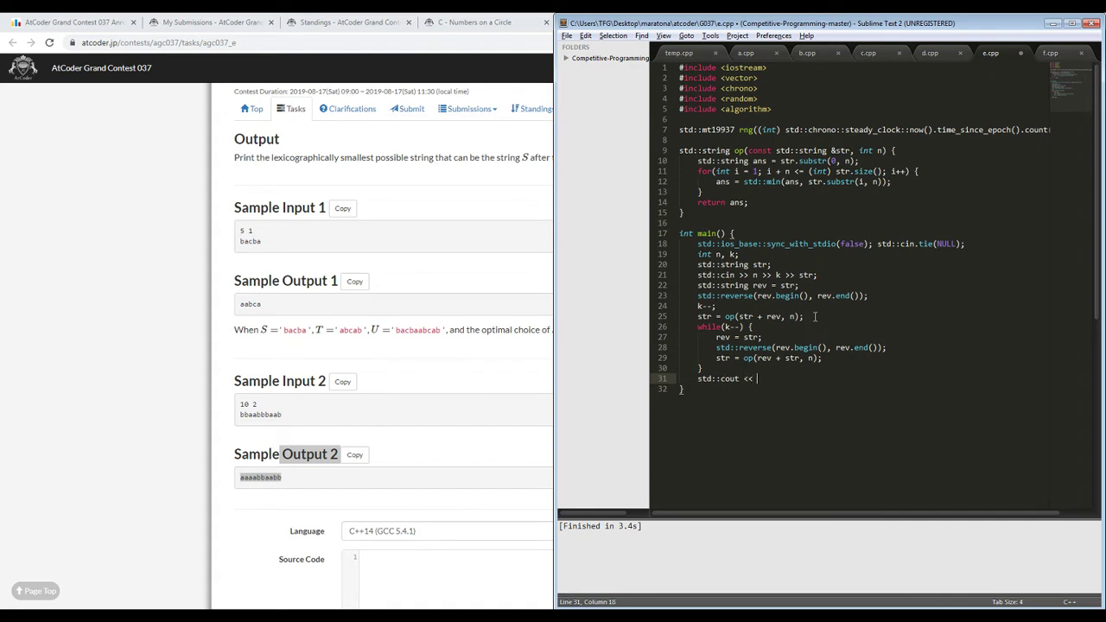
text(str << ' ';)
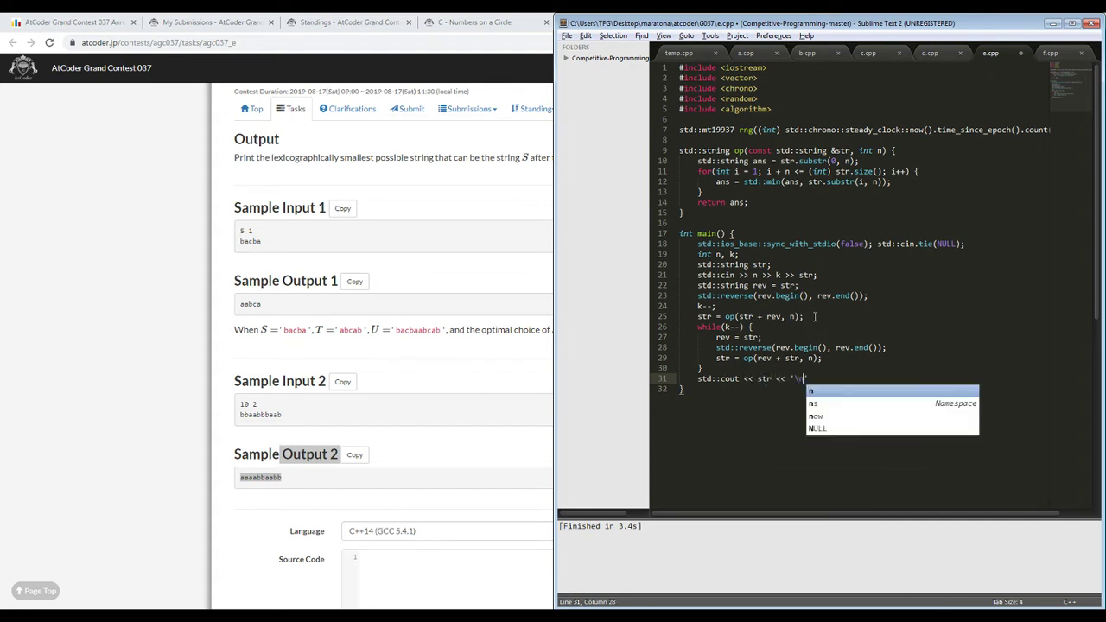
key(ctrl+b)
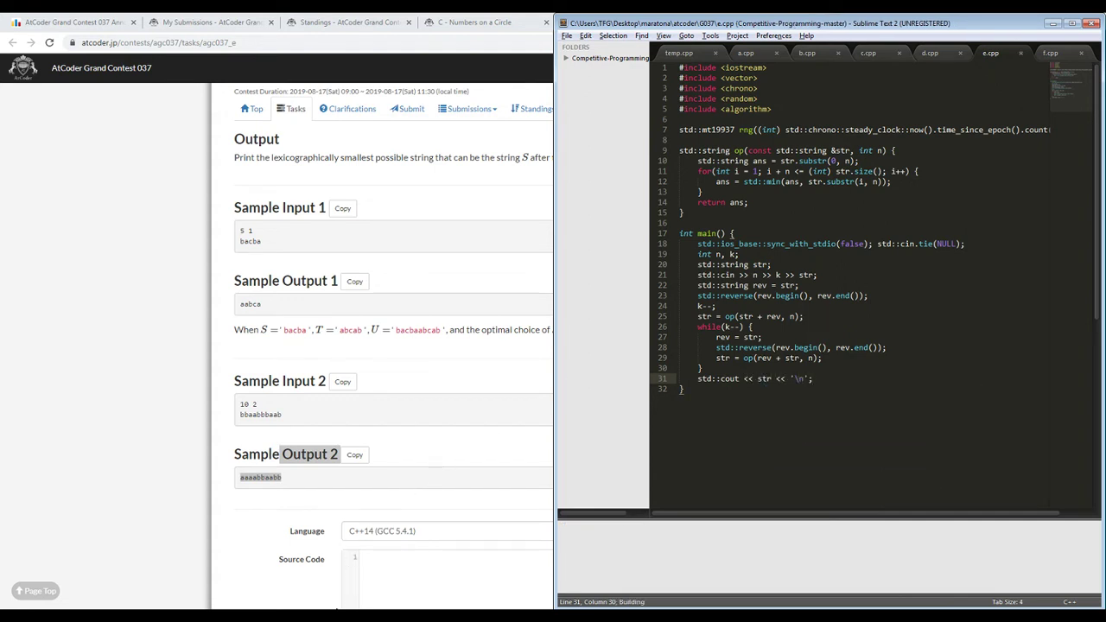
- Copy Sample Input 2 from the problem page and run e.exe in the command prompt with it as input
click(343, 382)
key(alt+Tab)
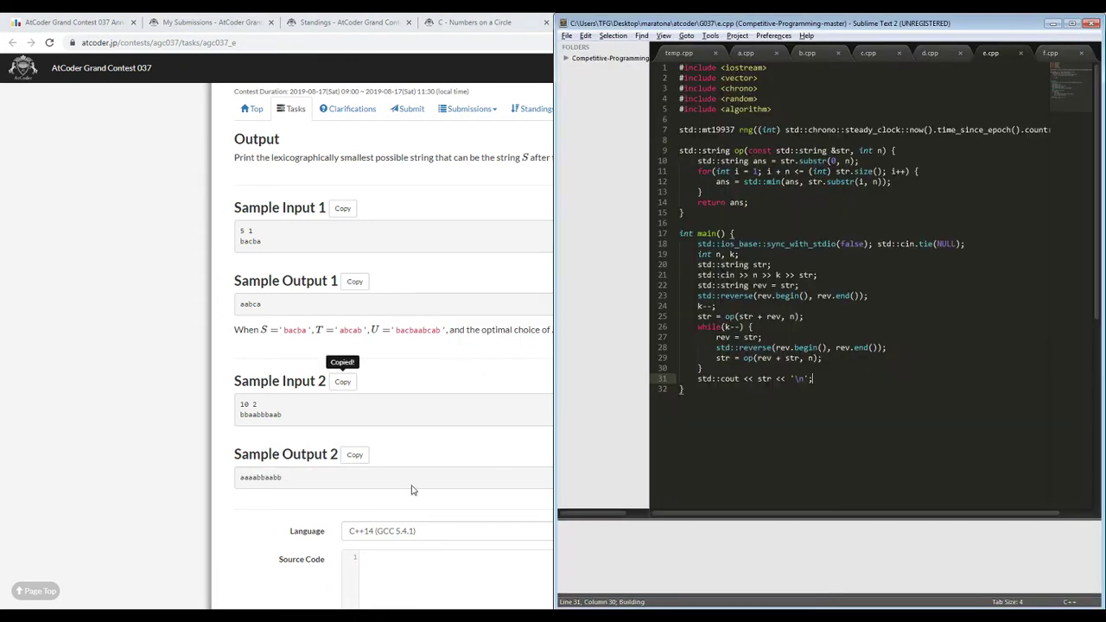
key(alt+Tab)
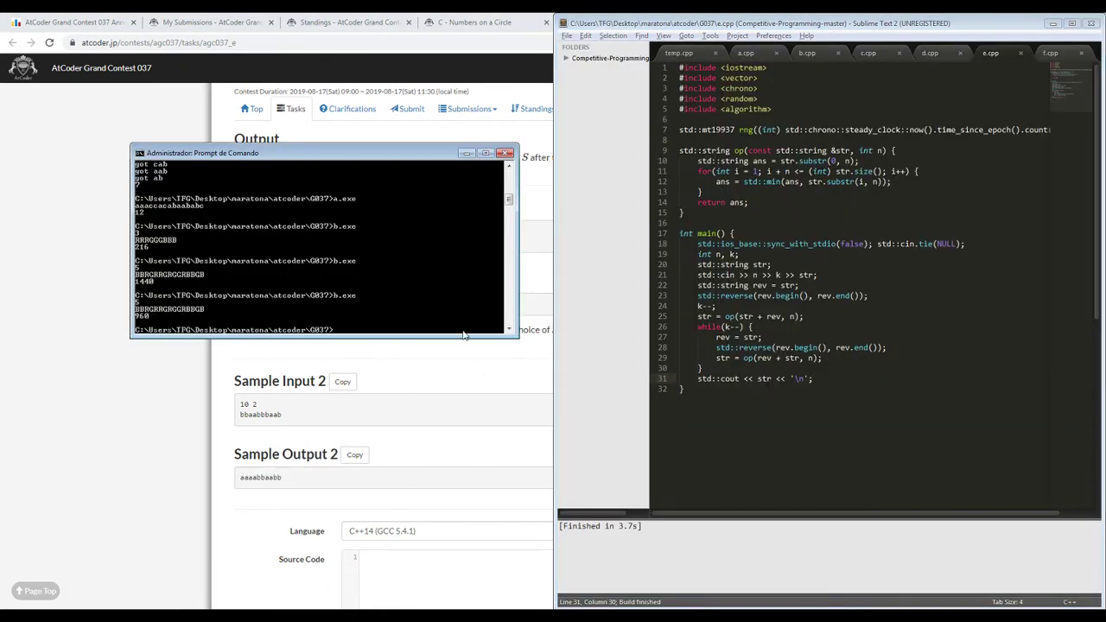
text(e.exe)
key(Return)
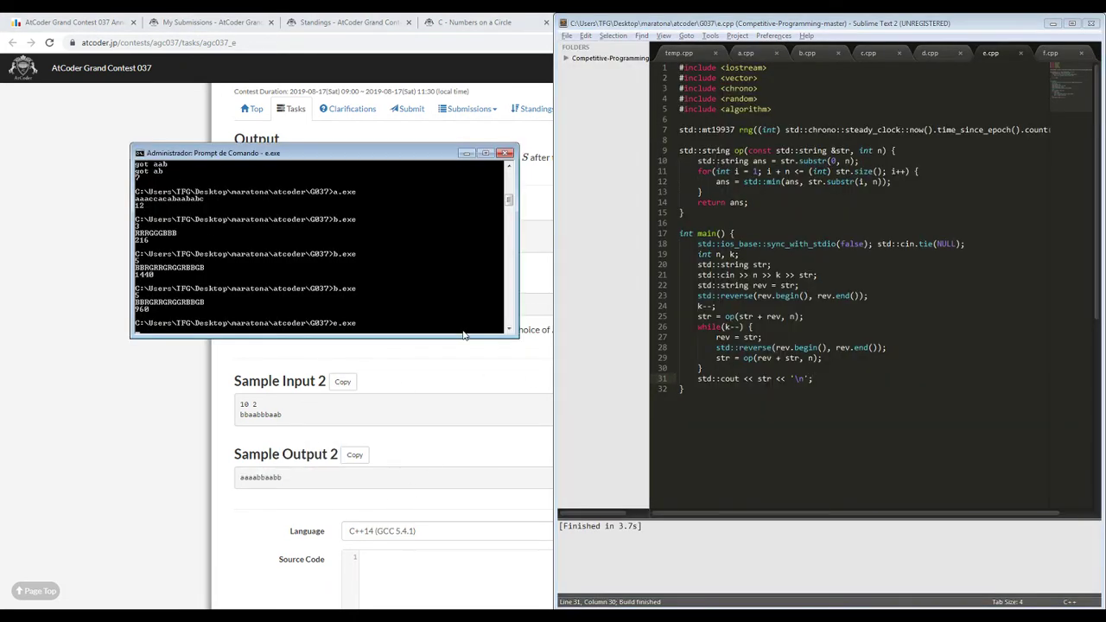
right_click(369, 270)
click(342, 303)
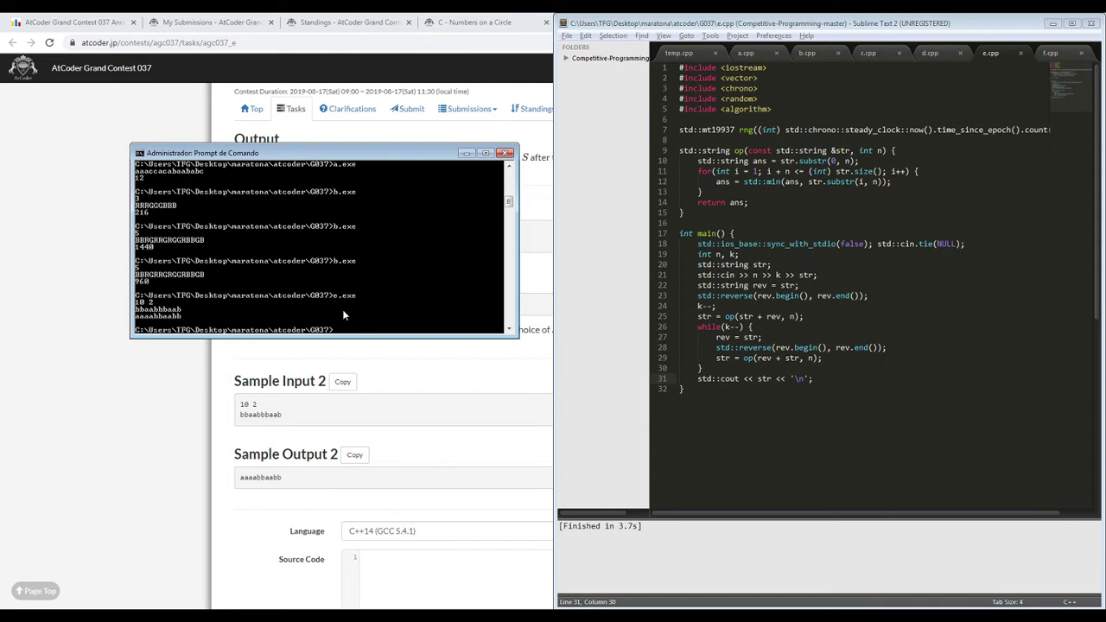
- Reread the statement and constraints of problem E in the browser, and return to the e.cpp code
click(783, 182)
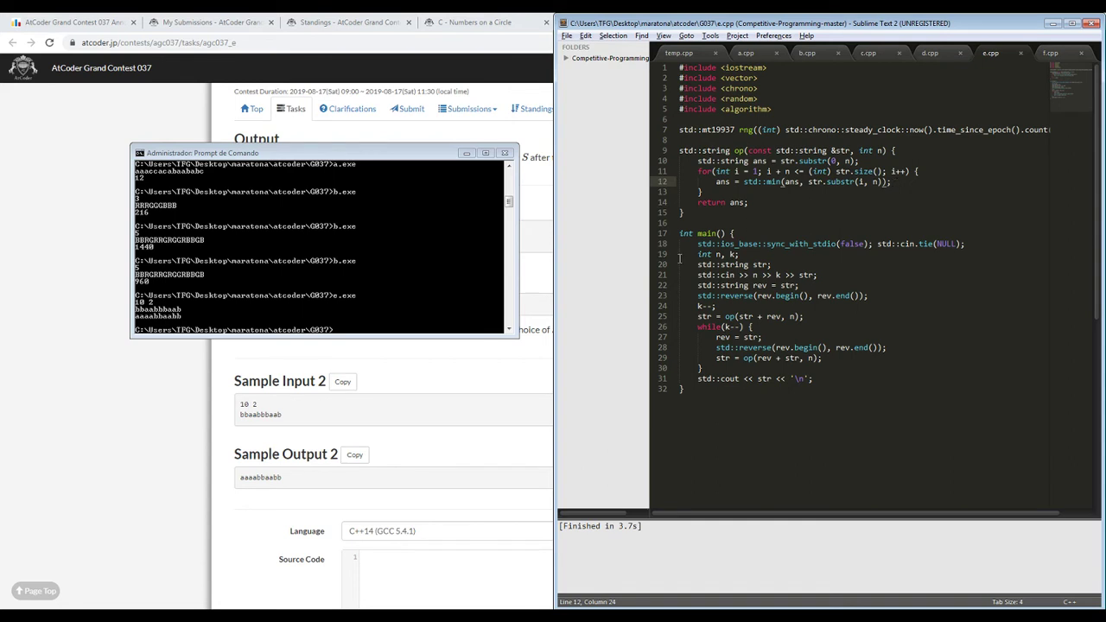
click(508, 400)
scroll(509, 403, up, 5)
scroll(509, 403, up, 1)
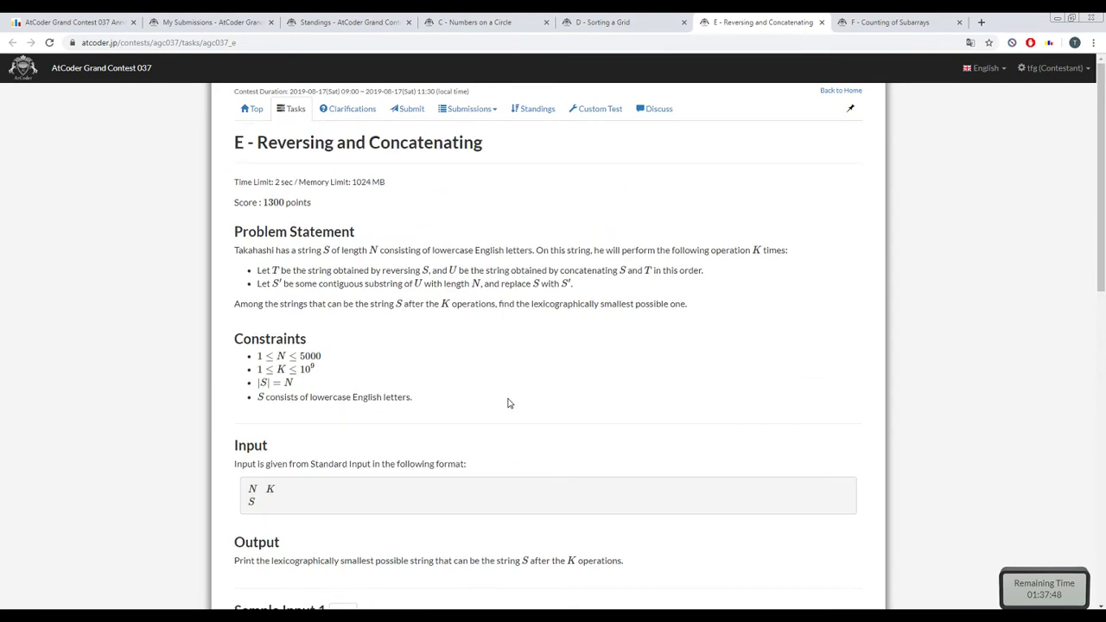
key(alt+Tab)
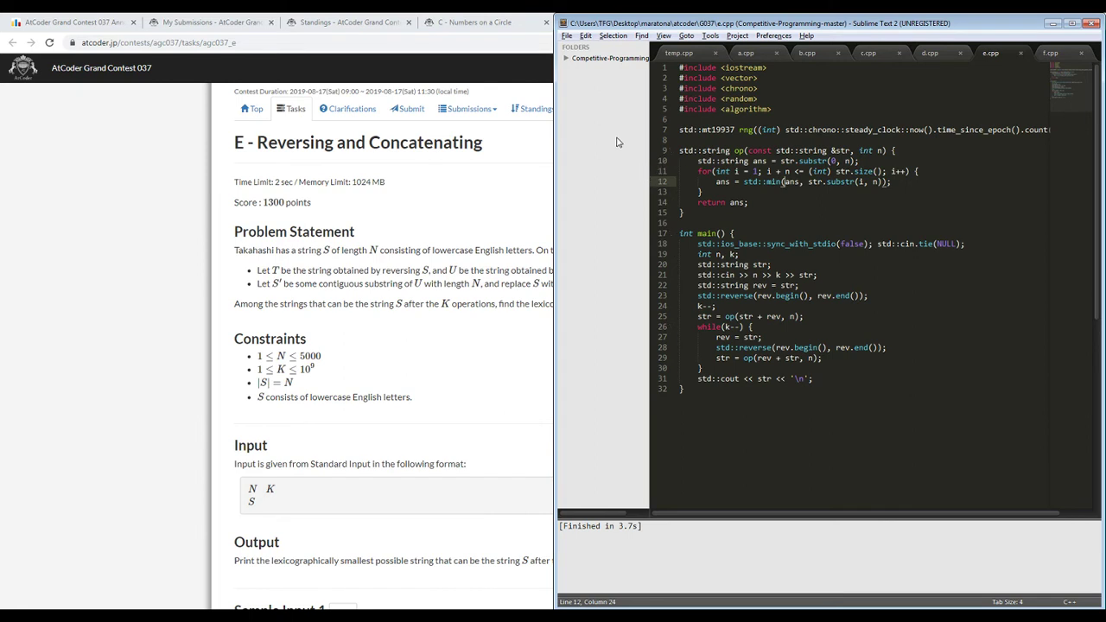
- Open SuffixArray.cpp from the Strings folder of the Biblioteca code library and copy its entire contents
click(571, 58)
click(579, 69)
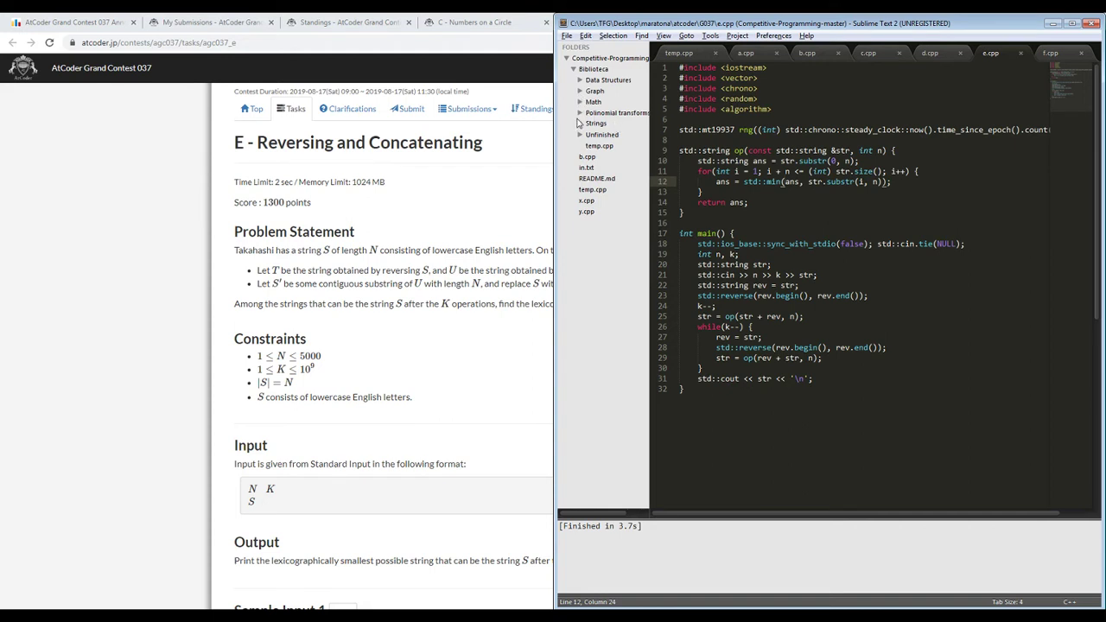
click(580, 124)
double_click(614, 157)
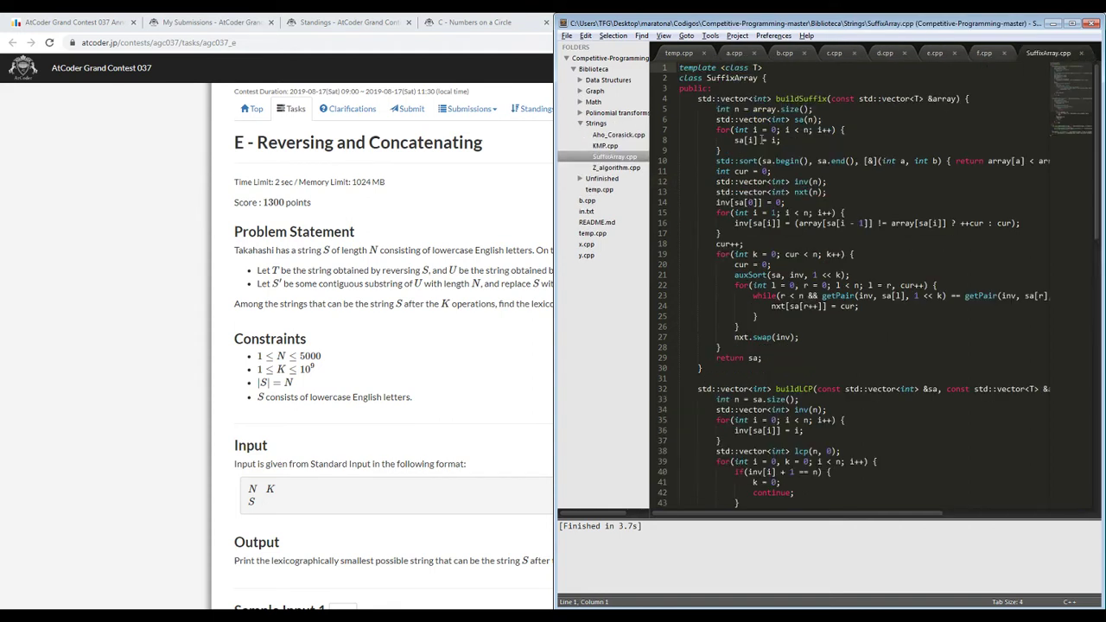
click(780, 139)
key(ctrl+a)
key(ctrl+c)
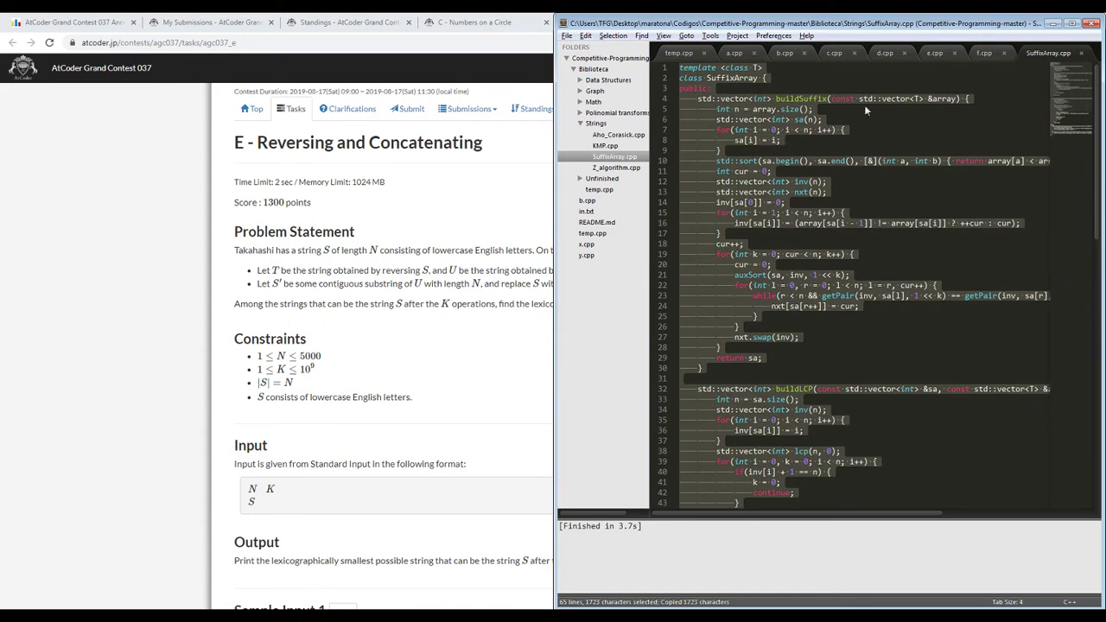
click(573, 69)
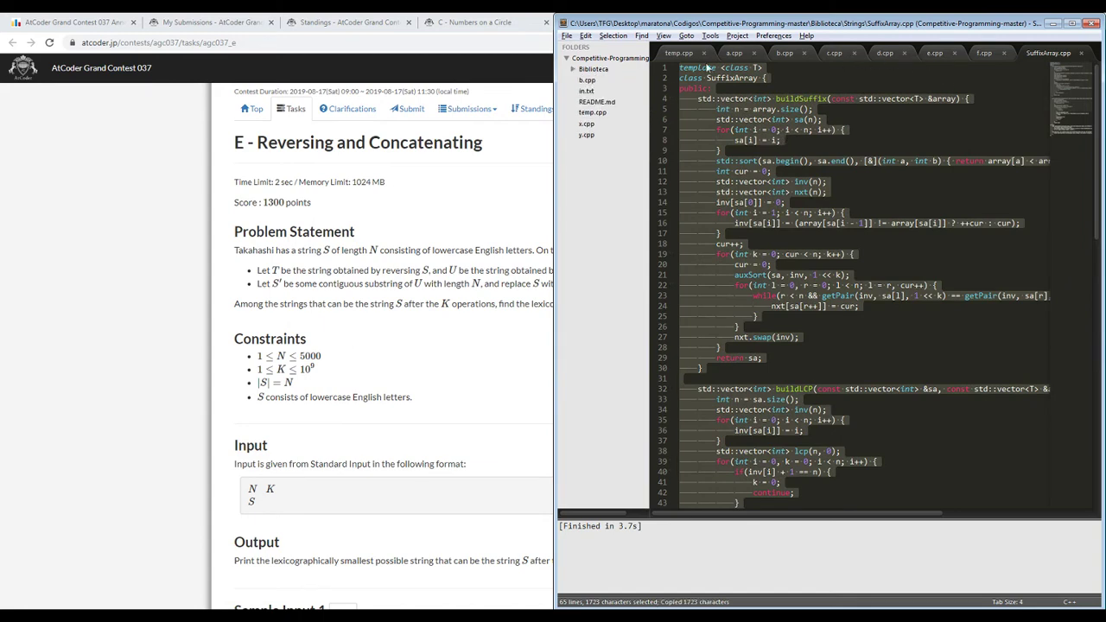
- Paste the SuffixArray class into e.cpp between the rng declaration and the op function
click(935, 53)
click(736, 129)
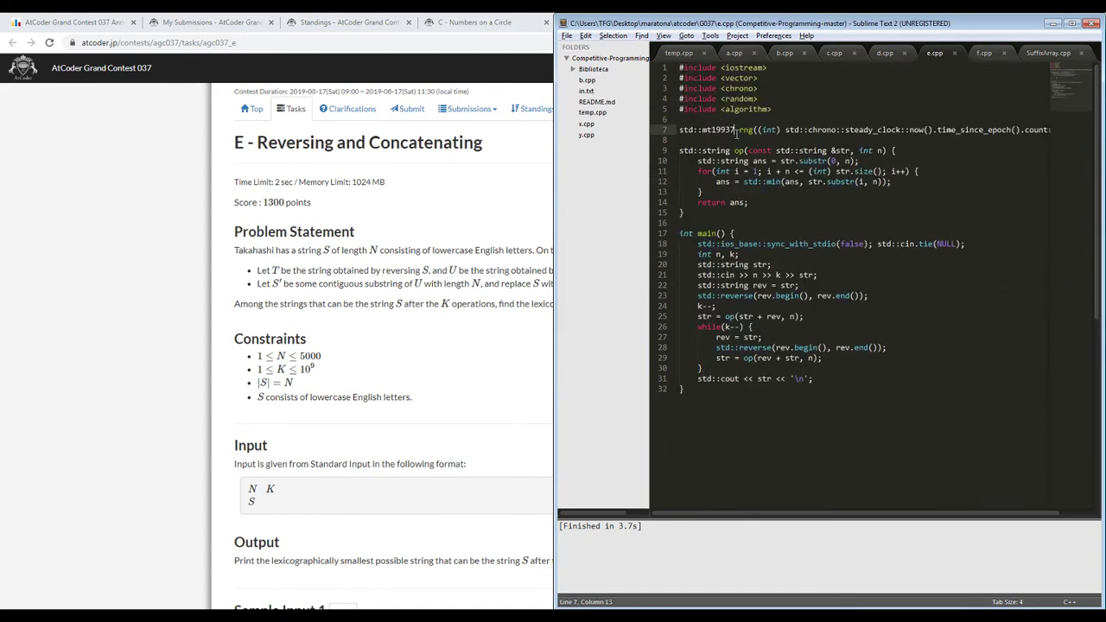
click(735, 140)
key(Return)
key(Return)
key(ctrl+v)
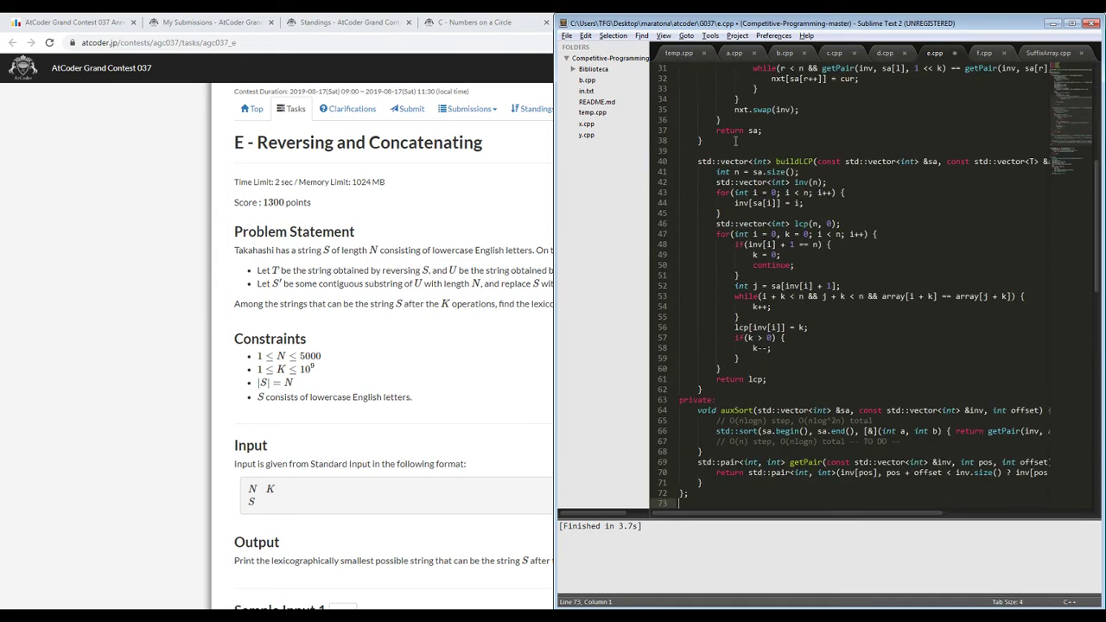
- Delete the buildLCP method from the pasted SuffixArray class, keeping buildSuffix and the private helpers
scroll(808, 244, up, 3)
scroll(768, 423, down, 5)
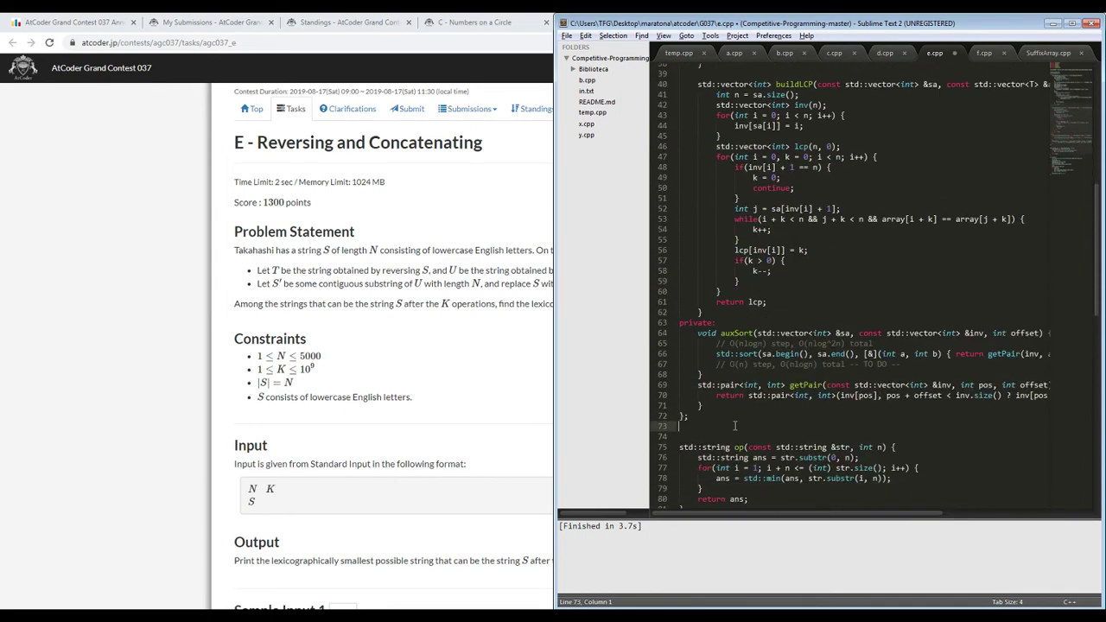
scroll(773, 378, up, 2)
drag(780, 387, 766, 143)
key(BackSpace)
scroll(766, 143, up, 10)
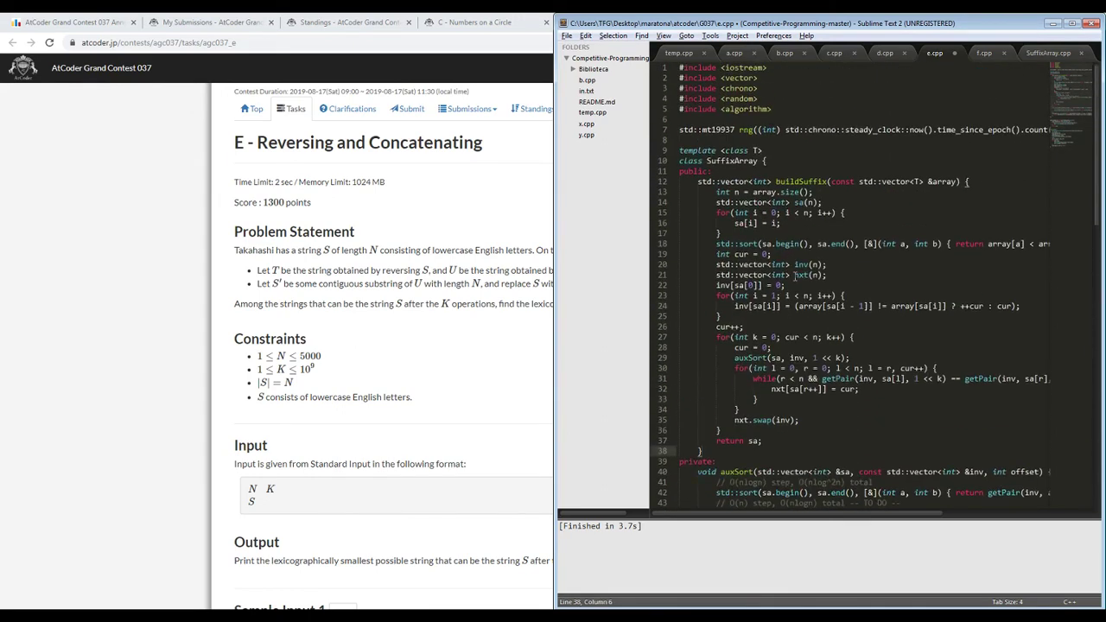
scroll(795, 275, down, 2)
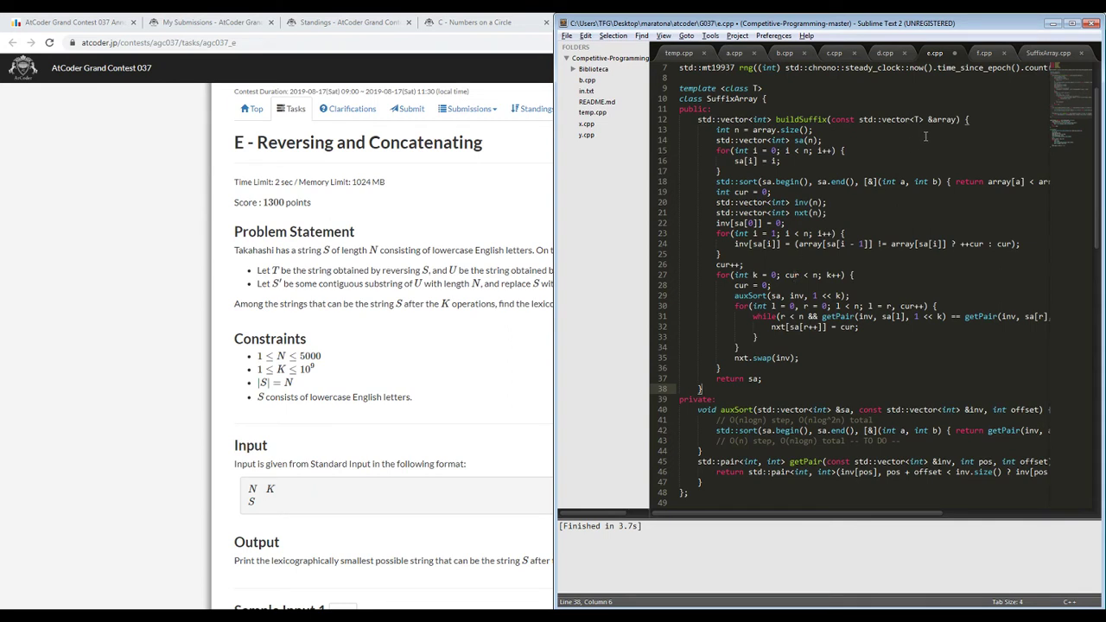
- Comment out the whole existing body of the op function with /* */ and open a new line below it
scroll(924, 147, down, 7)
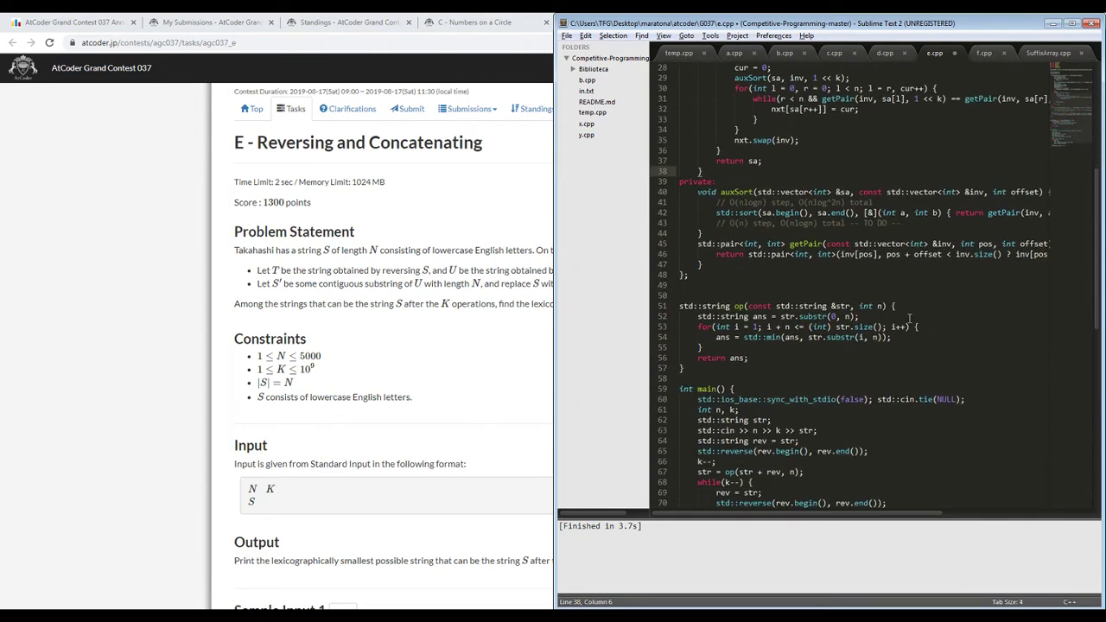
click(908, 317)
click(697, 316)
text(/*)
click(767, 357)
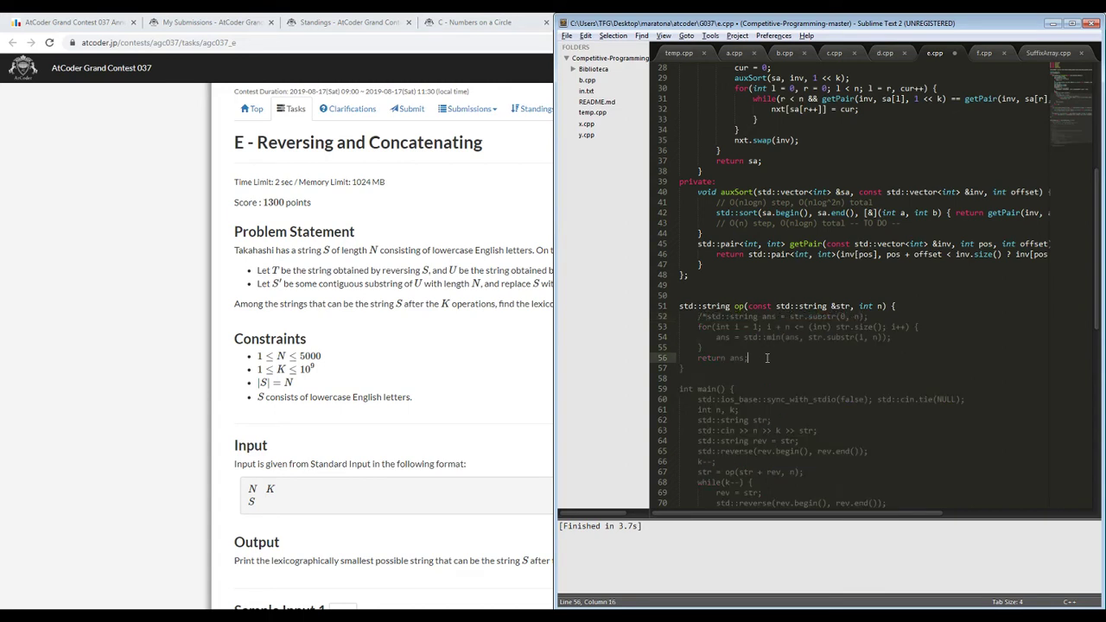
text(*/)
key(Return)
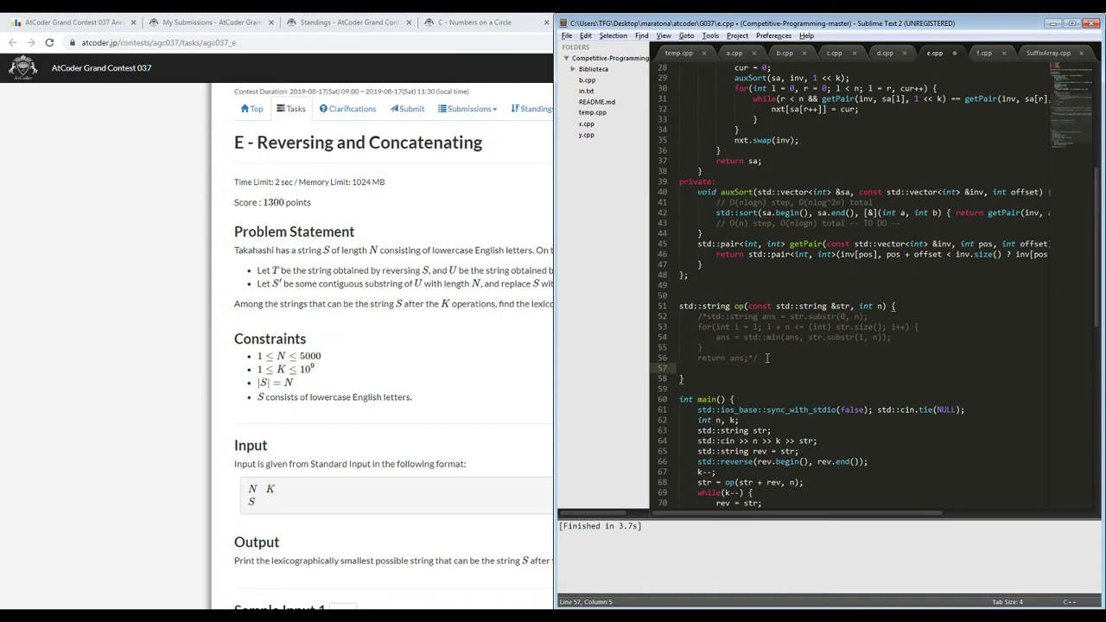
- Declare std::vector<char> arr(str.begin(), str.end()); in op below the commented-out code
text(std::ve)
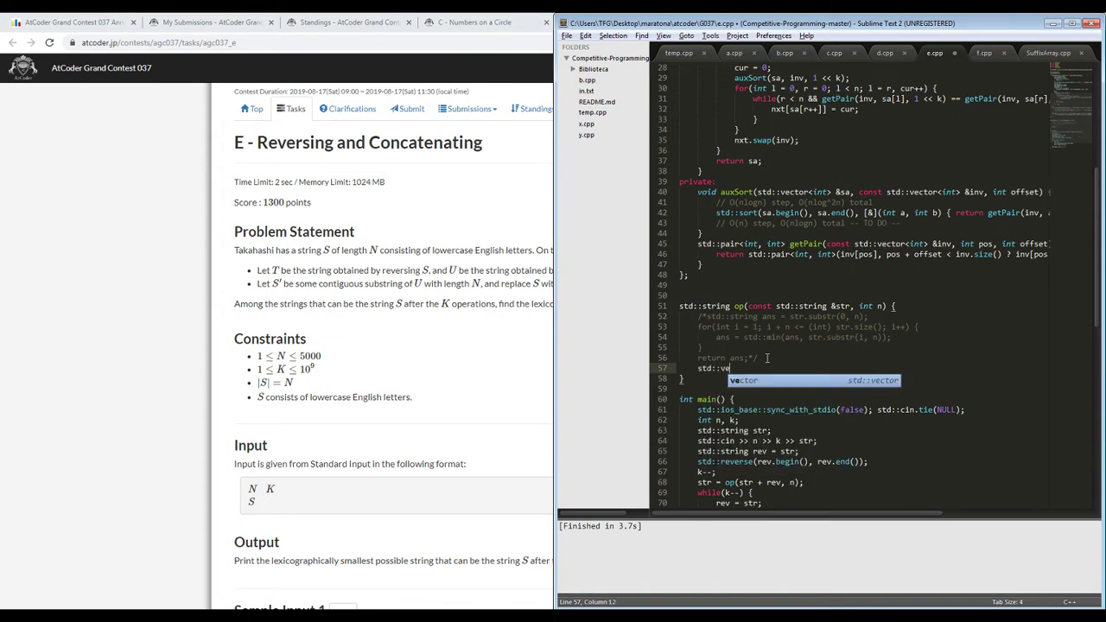
text(ctor<char> )
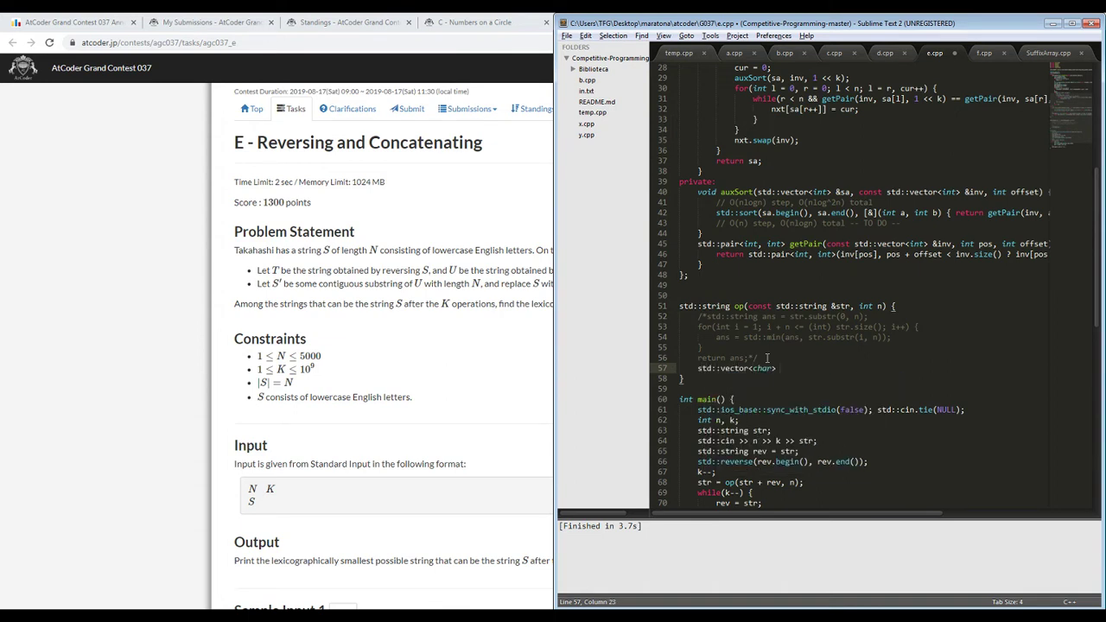
text(arr(str)
key(BackSpace)
text(e)
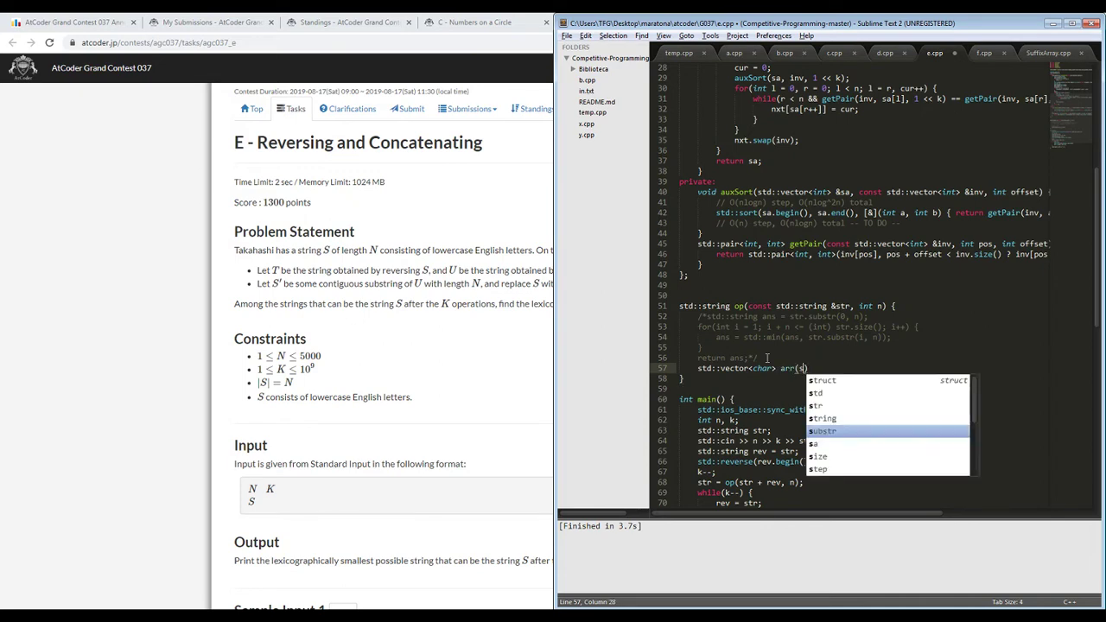
key(BackSpace)
text(r.begin(), stre)
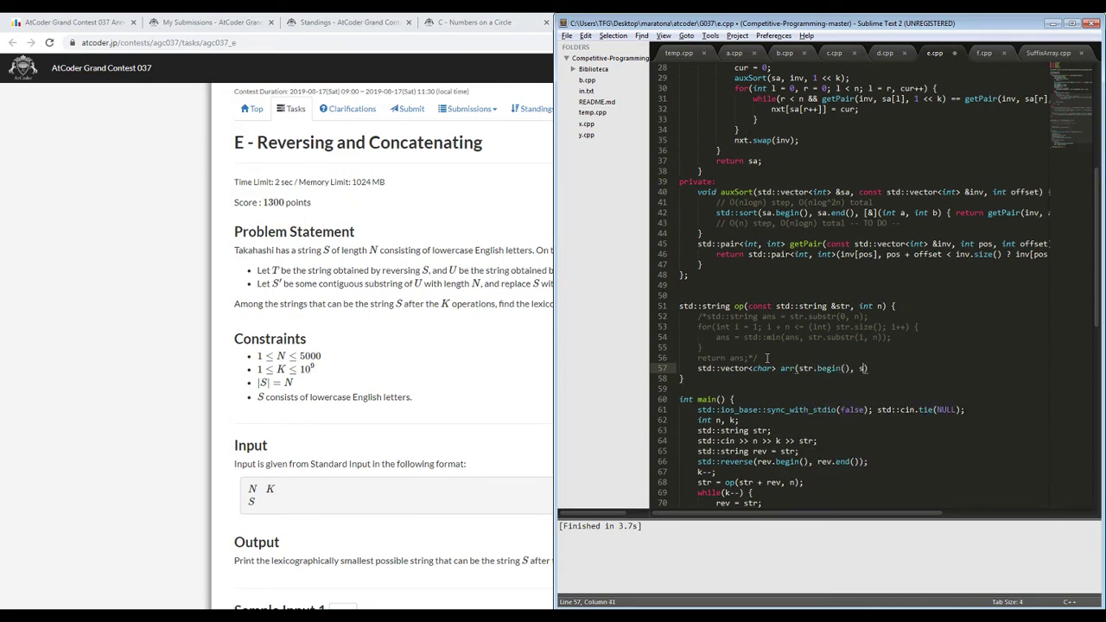
key(BackSpace)
text(.end());)
key(Return)
- Declare the global object SuffixArray<char> builder; between the SuffixArray class and the op function
key(Up)
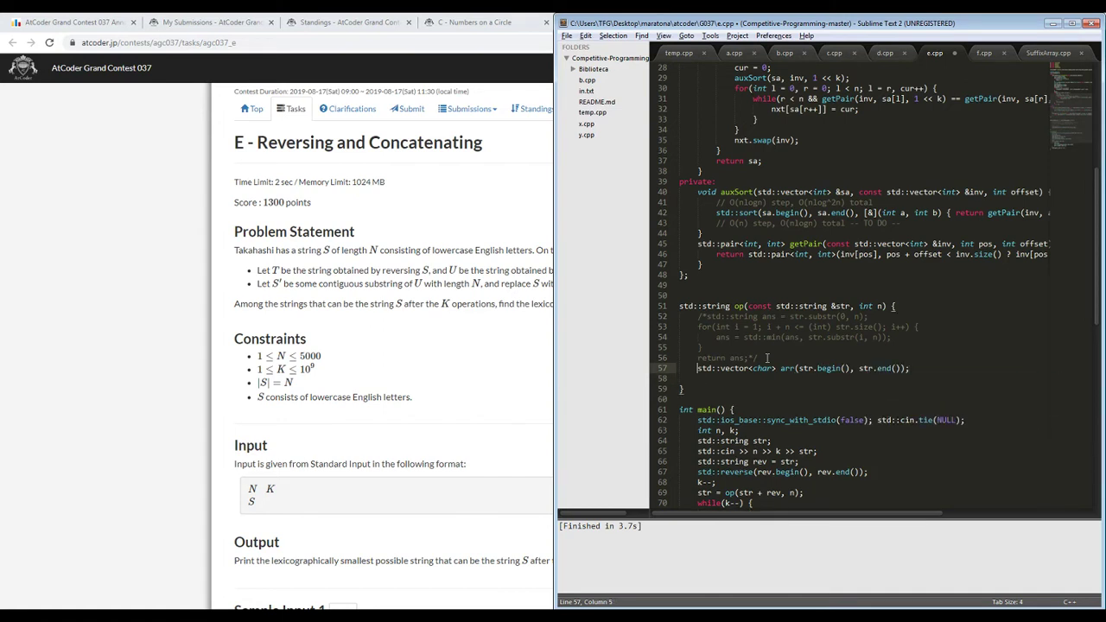
key(shift+Up)
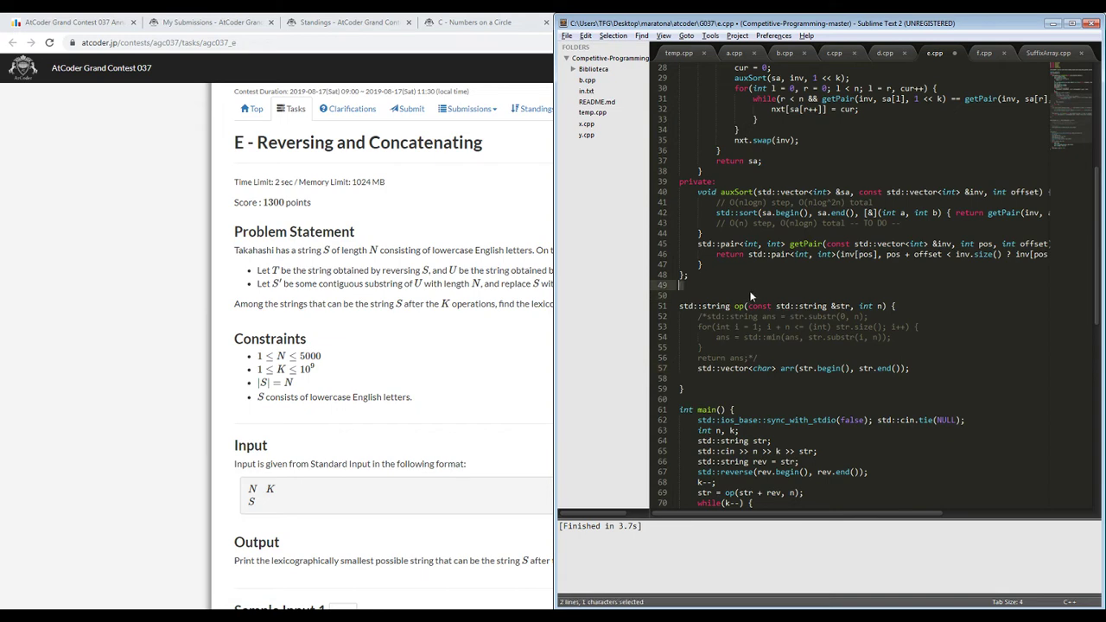
key(Left)
key(Return)
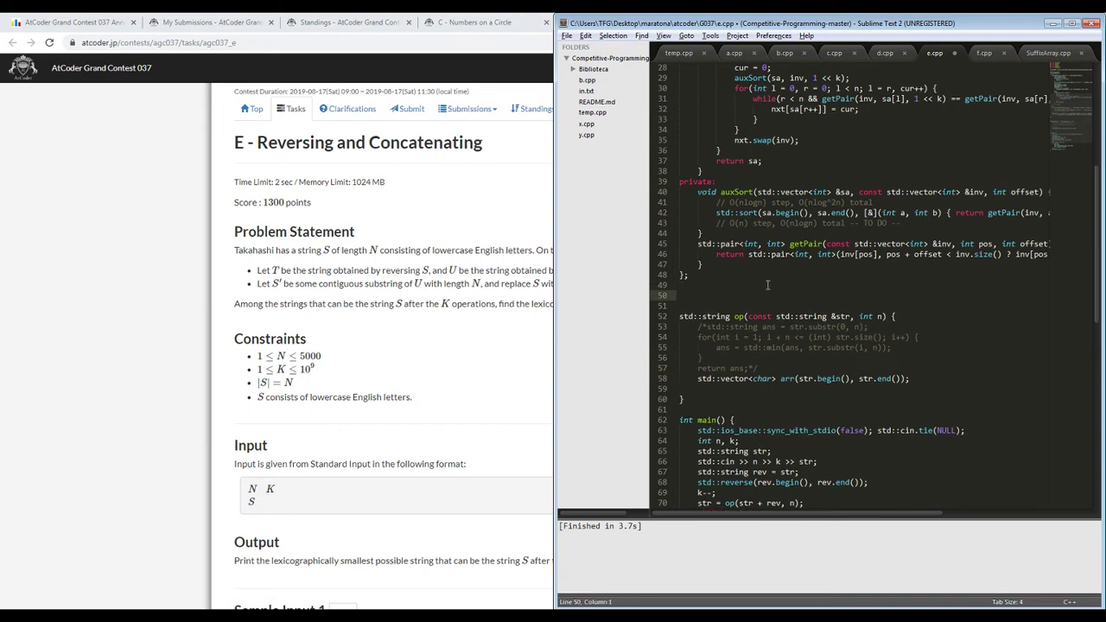
scroll(767, 285, up, 8)
text(Su)
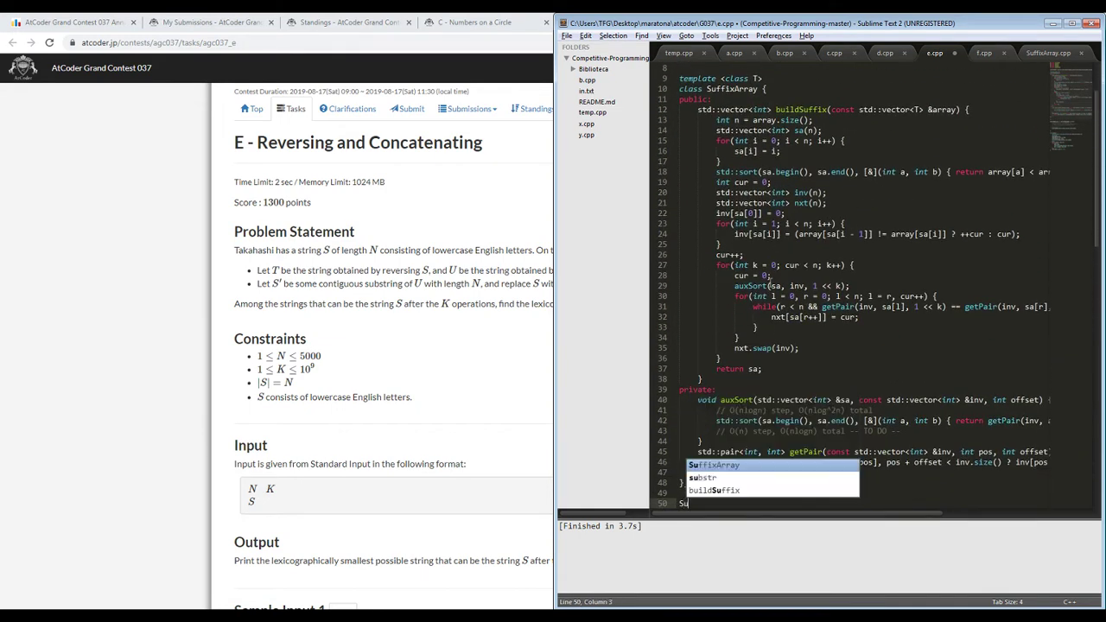
text(ffixArray<cha)
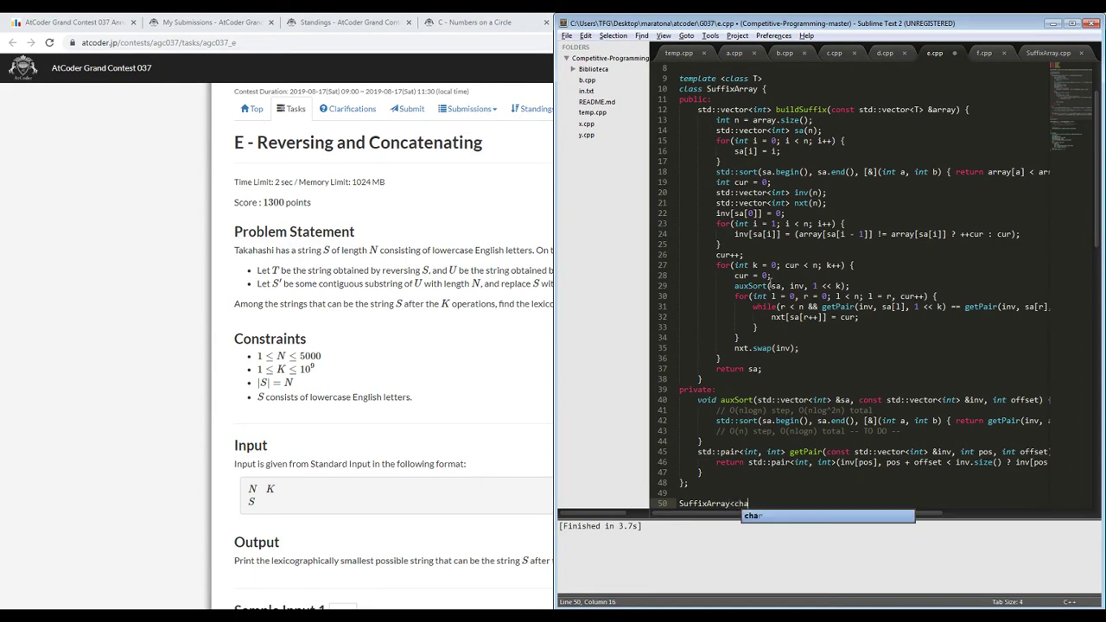
text(r> builder)
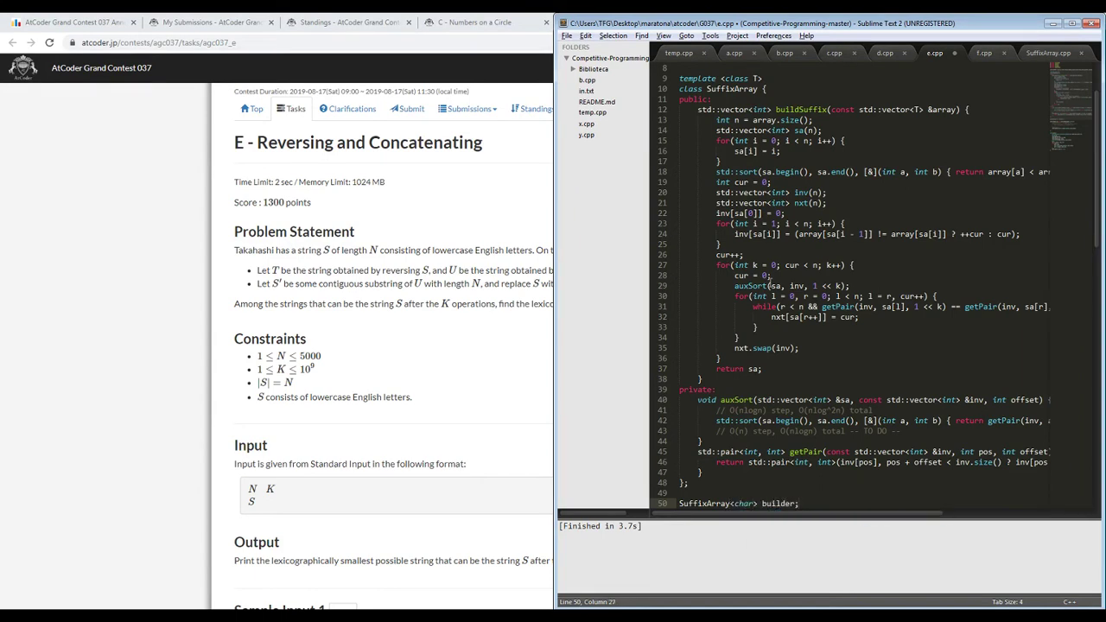
text(;)
- Add auto sa = builder.buildSuffix(arr); below the arr declaration in op
scroll(773, 363, down, 5)
click(778, 440)
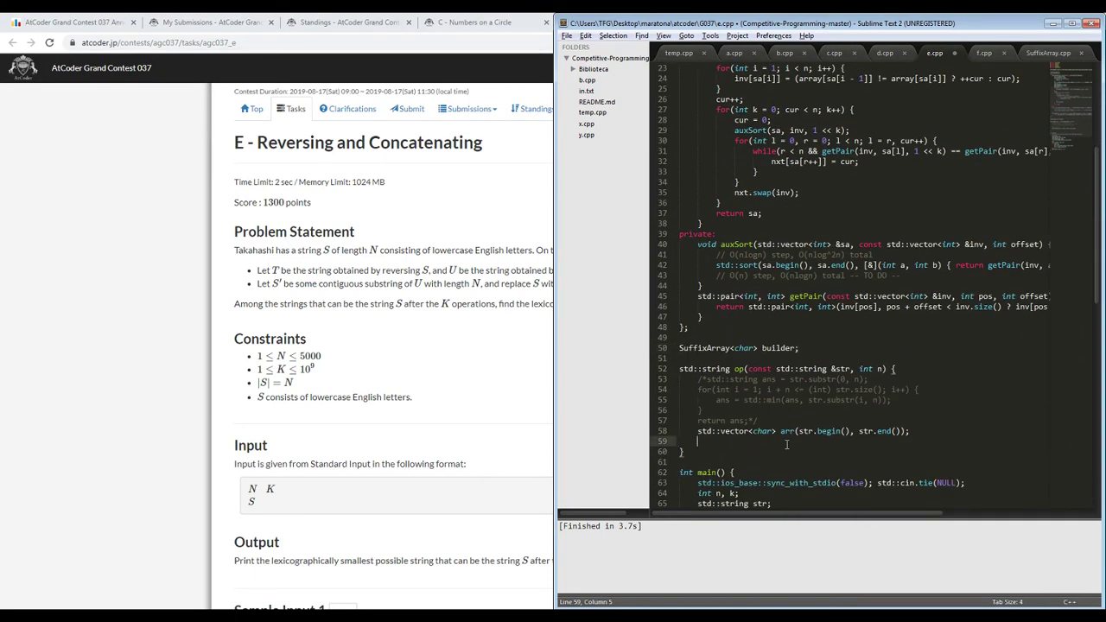
text(builder.buildSuffix(arr);)
key(Home)
key(Home)
text(auto sa =)
- Add a range-based loop for(auto i : sa) with an empty body below the sa line in op
key(Down)
key(Home)
key(Return)
key(Up)
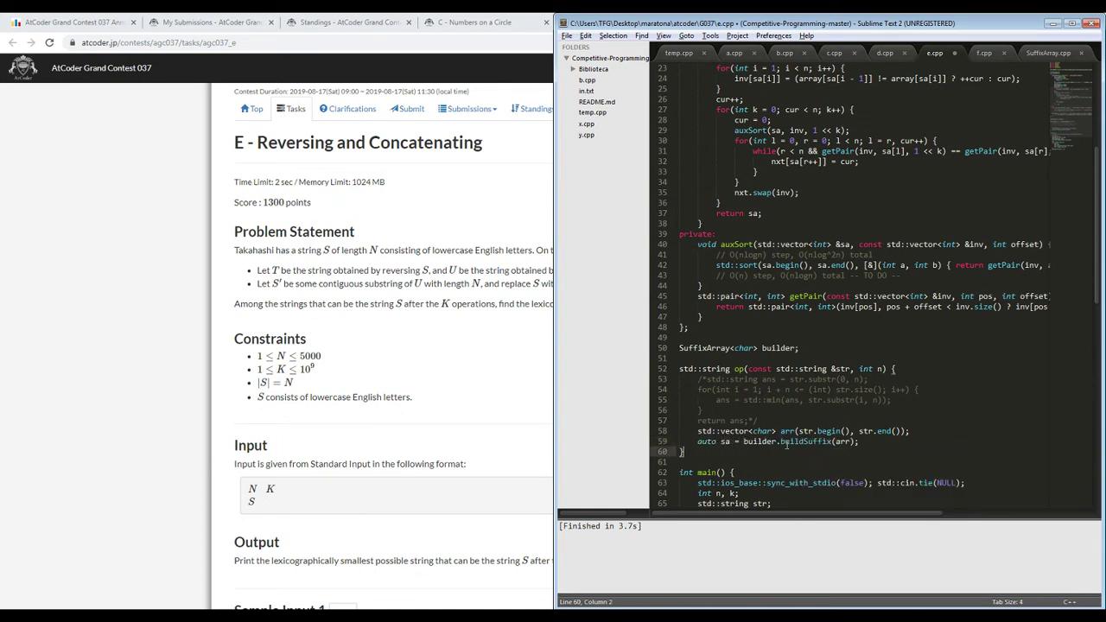
key(Tab)
text(for(int i =)
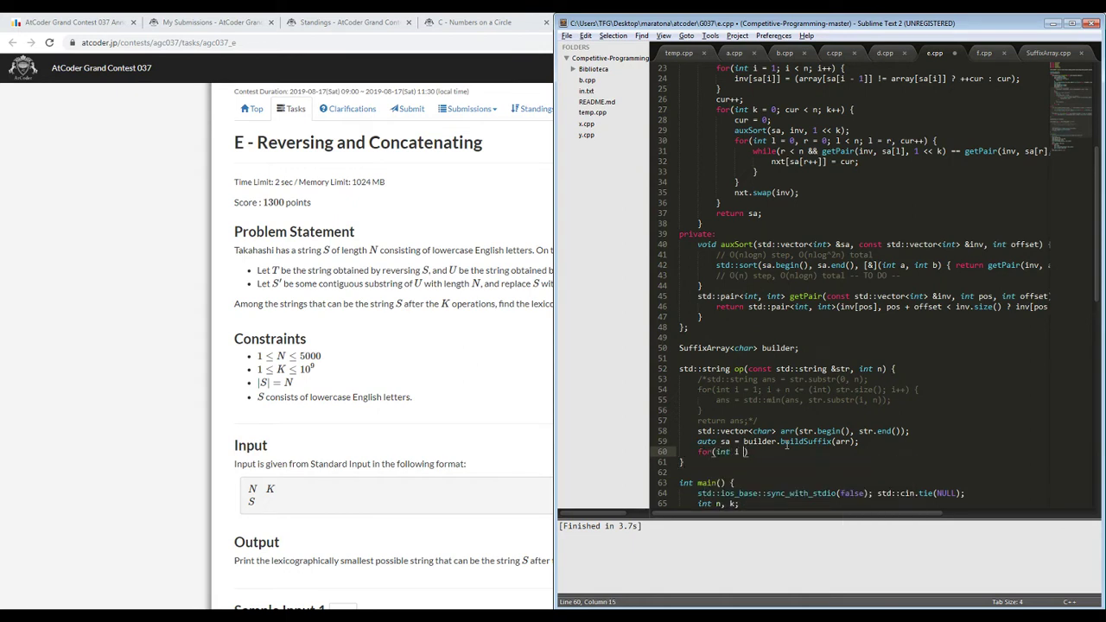
key(BackSpace)
key(BackSpace)
key(BackSpace)
key(BackSpace)
key(BackSpace)
key(BackSpace)
text(auto i : sa) {)
key(Return)
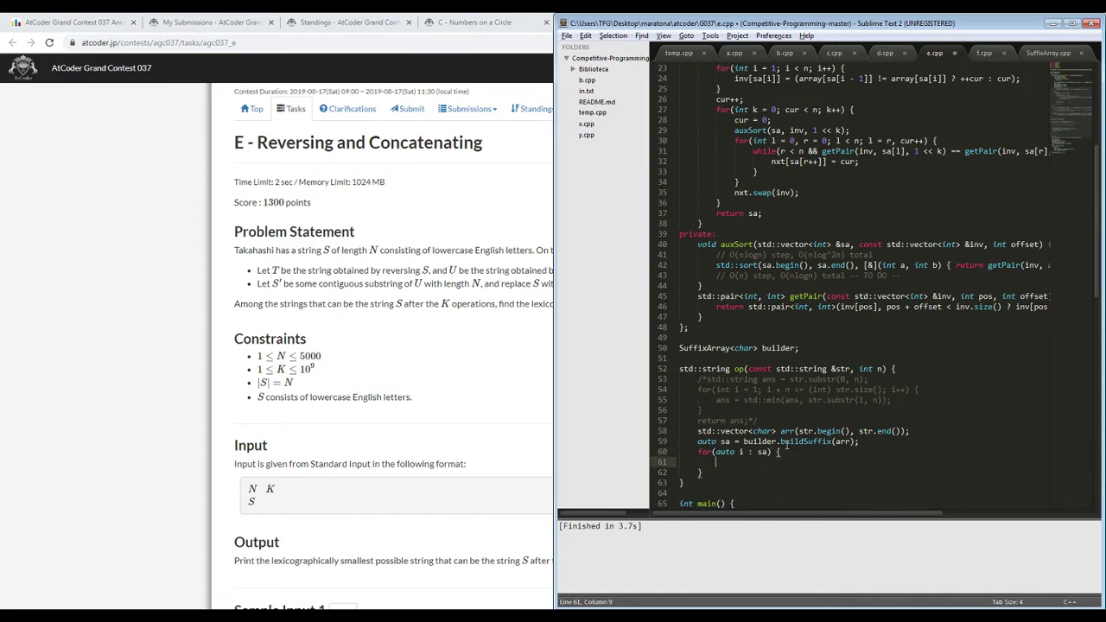
- Inside the loop, add the condition if(i + n <= str.size()) with an unfinished return str. statement in its block
text(if()
text(i + n )
text(<= str.size()))
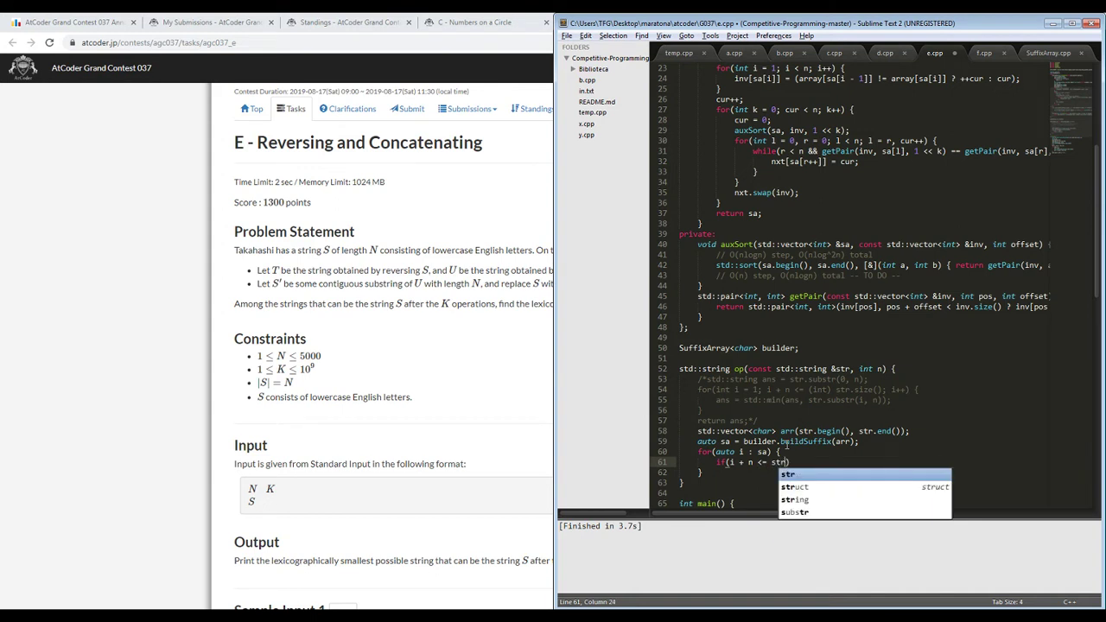
text( {)
key(Return)
text(return )
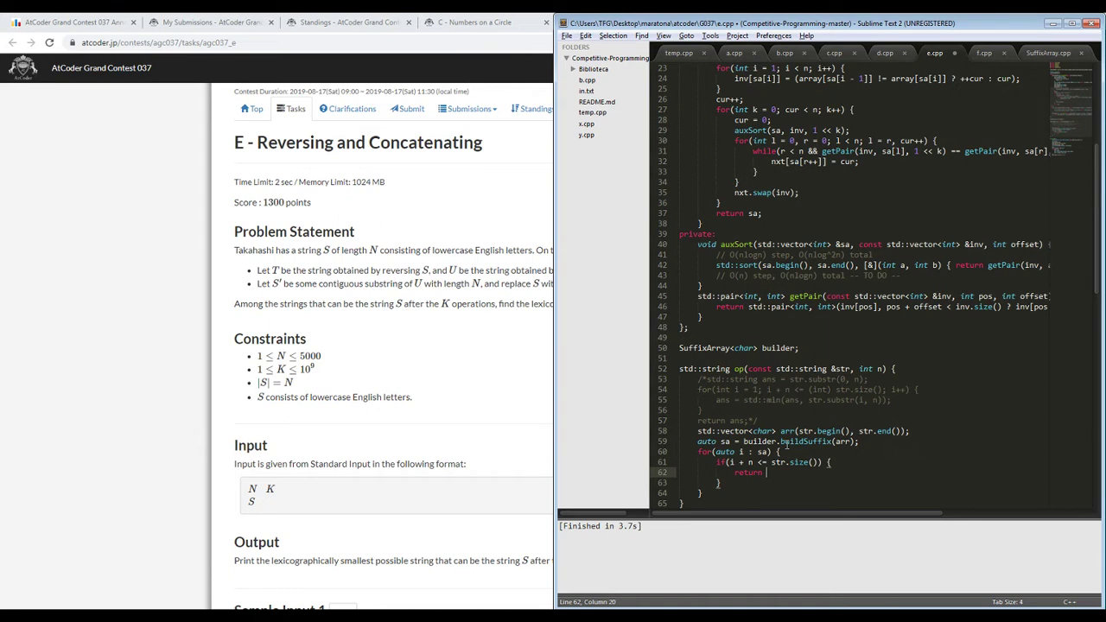
text(str.)
- Add return ""; after the loop as the fallback result of op
key(Down)
key(Down)
key(Return)
text(return)
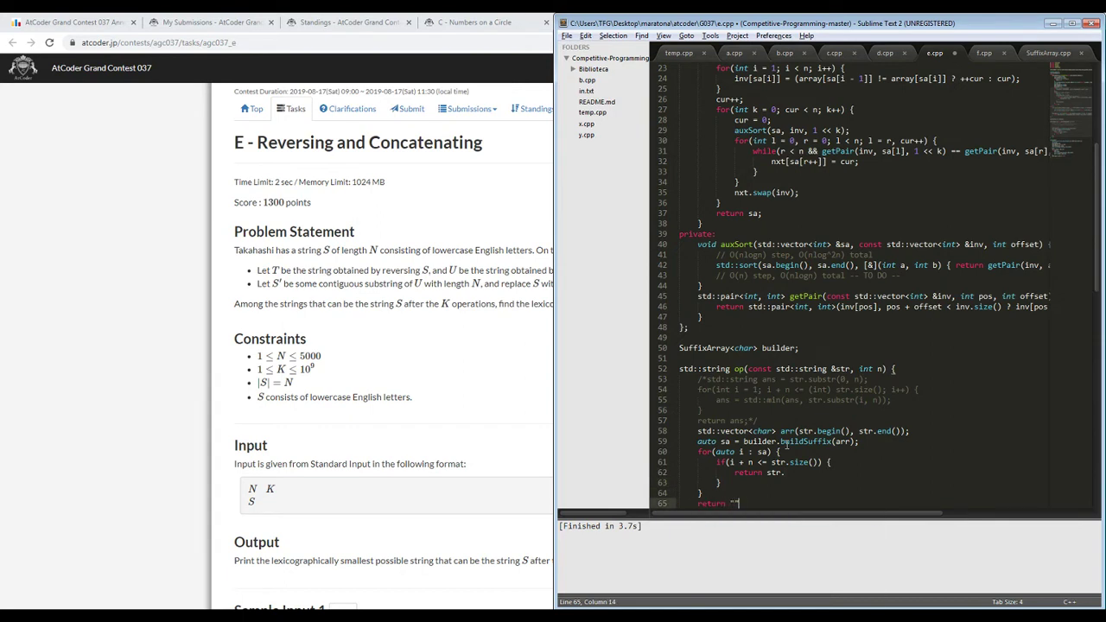
- Complete the return statement inside the if block as return str.substr(i, n);
key(Up)
key(Up)
key(Up)
key(Right)
text(substr()
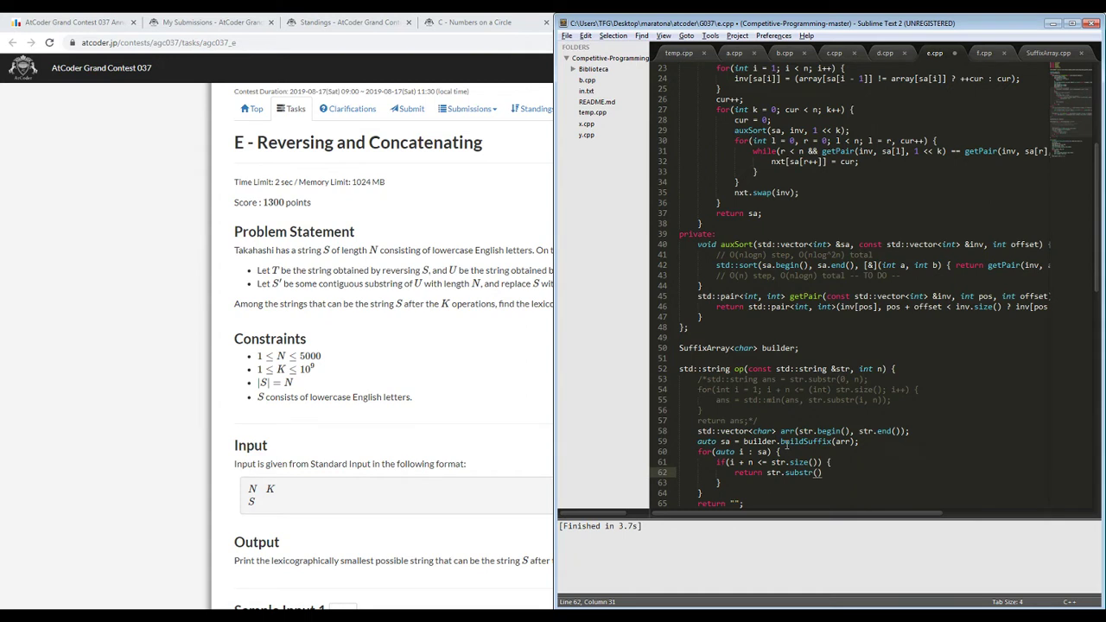
text(i, n);)
- Build e.cpp and read through the compiler output
scroll(778, 450, down, 8)
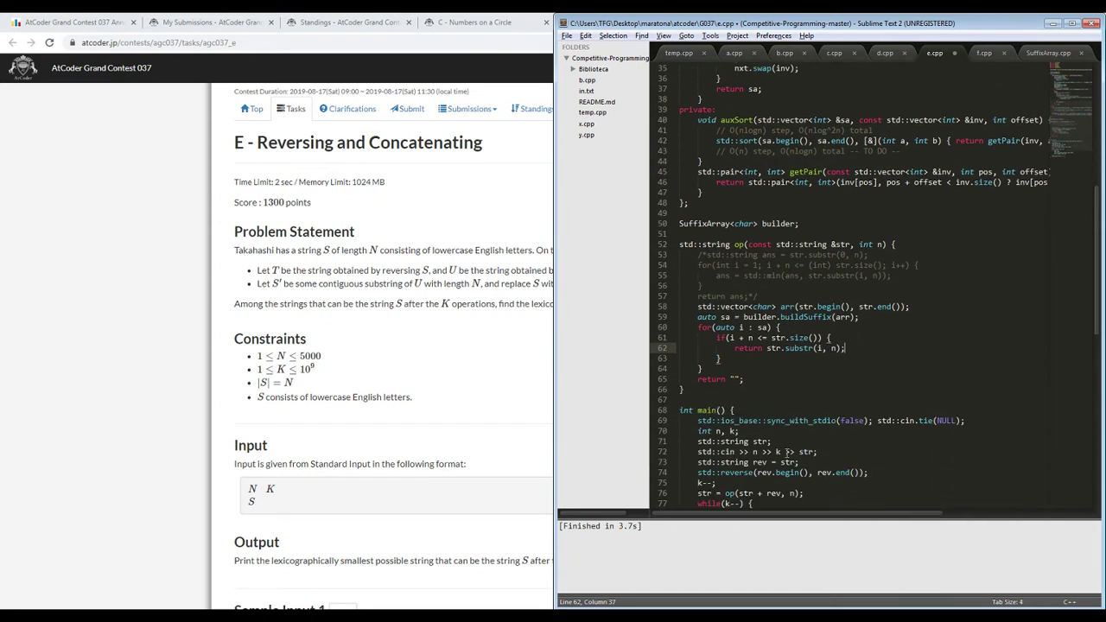
key(ctrl+b)
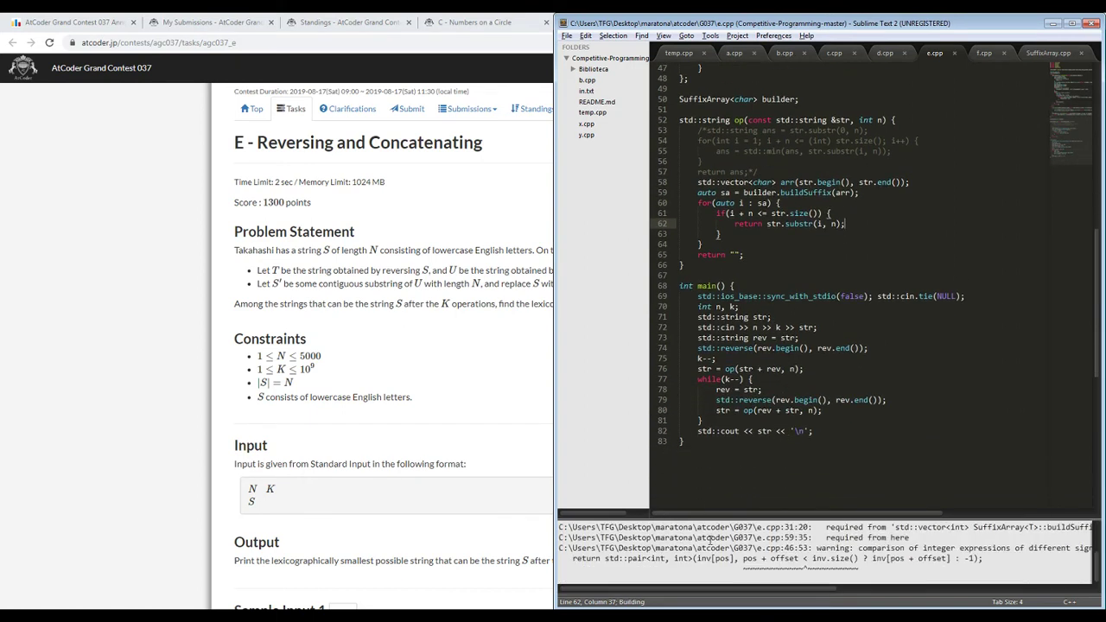
scroll(711, 540, up, 2)
scroll(782, 275, up, 2)
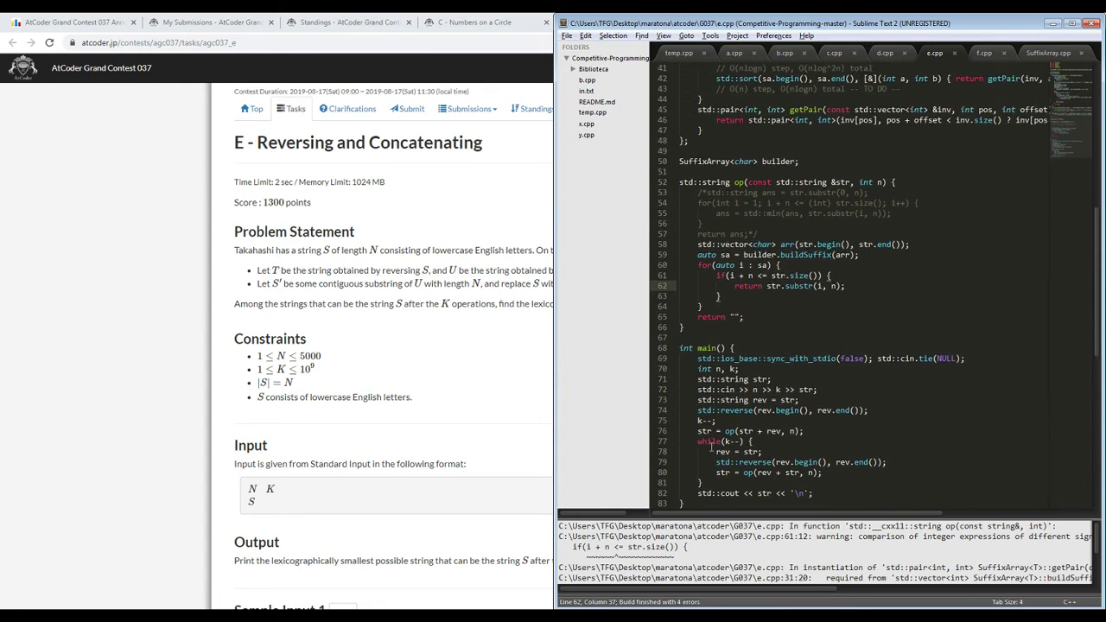
- Cap k at 20 with k = std::min(k, 20); after the input reading in main, and build e.cpp
click(894, 408)
click(870, 390)
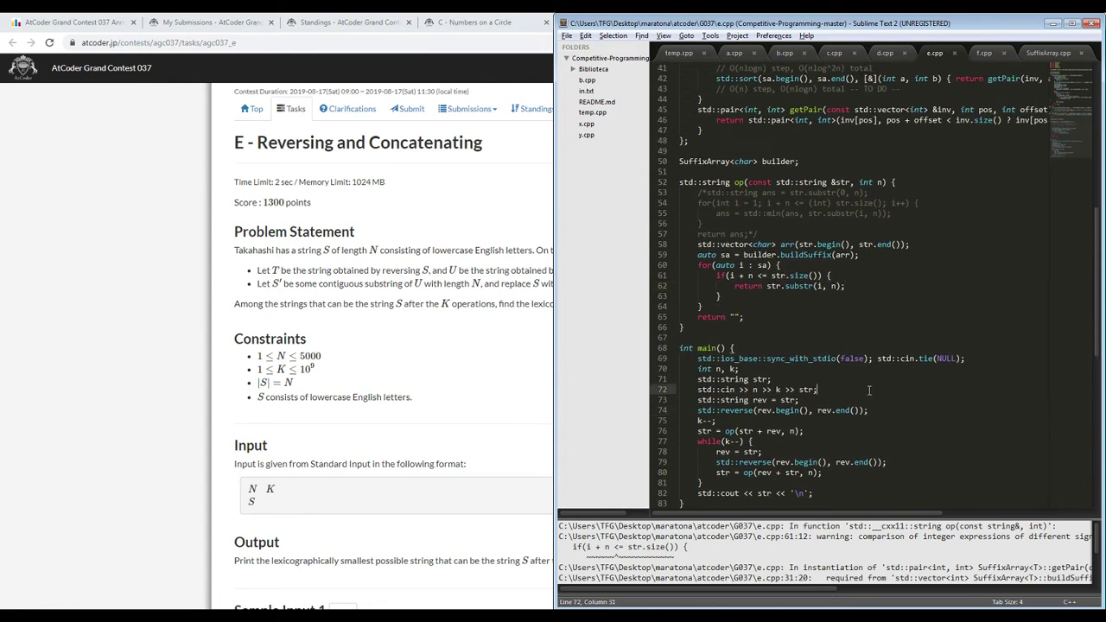
key(Return)
text(k = std::min()
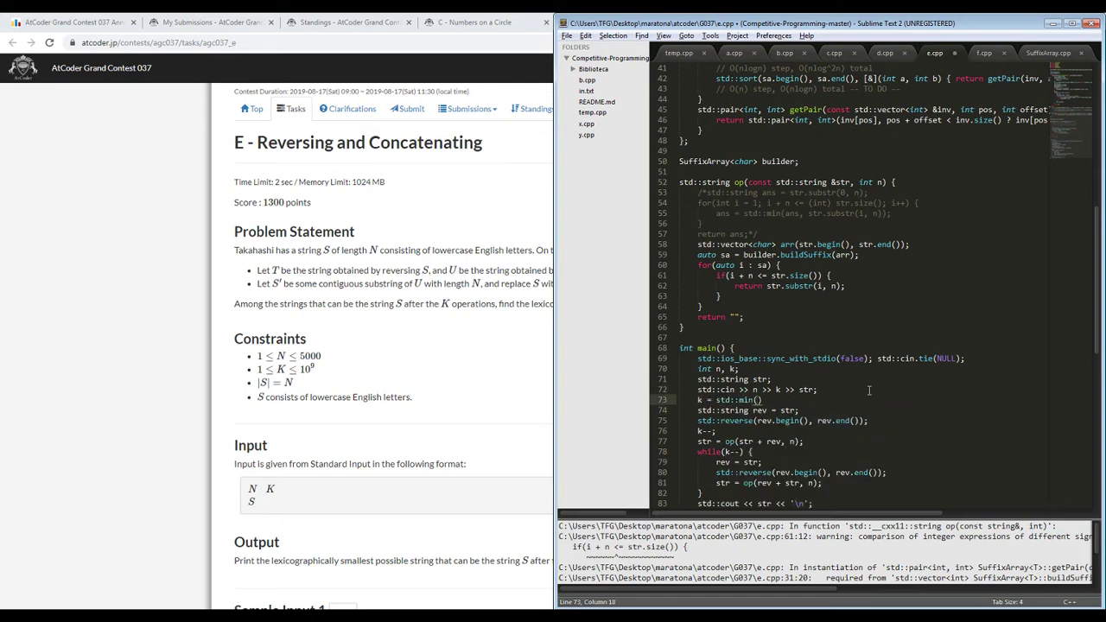
text(k, 20);)
key(ctrl+b)
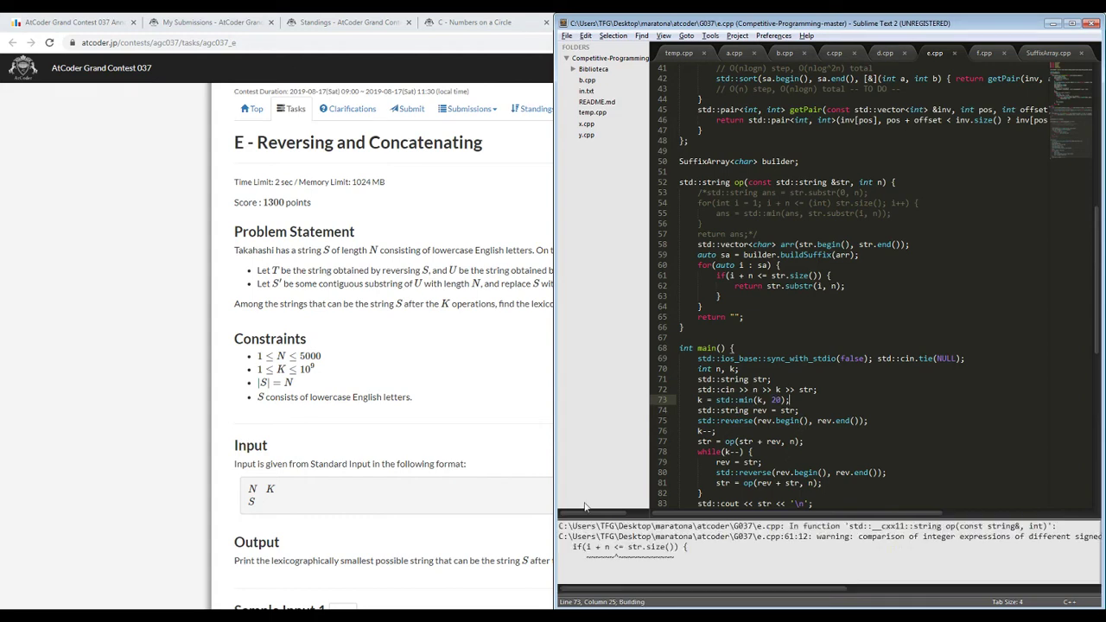
- Copy Sample Input 2 of problem E from the browser and run e.exe on it in the command prompt
click(438, 535)
scroll(433, 522, down, 5)
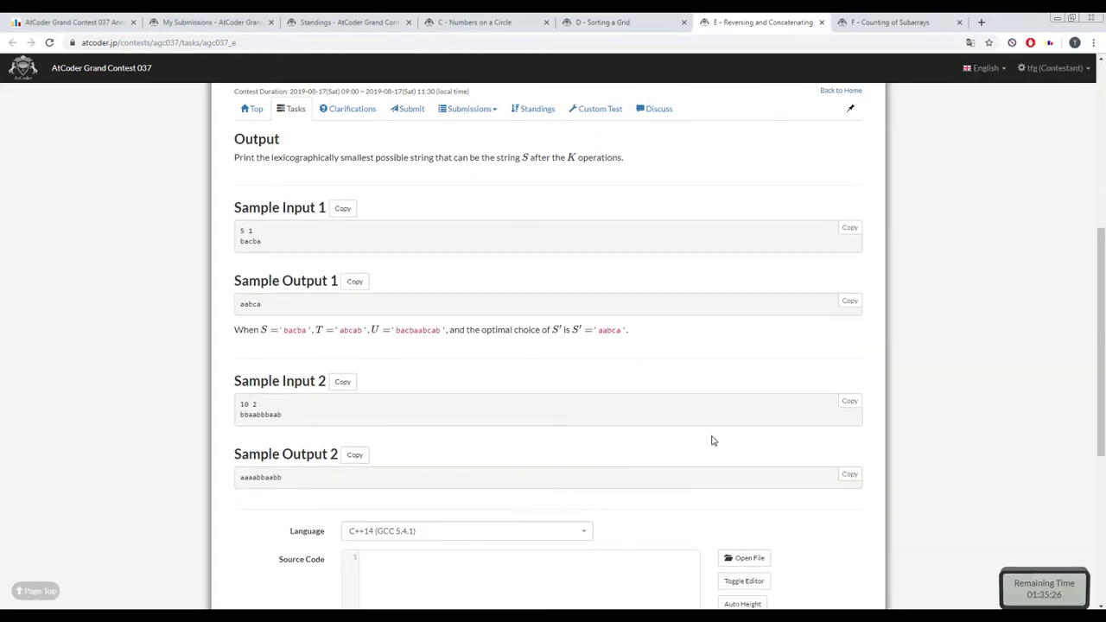
click(849, 400)
click(380, 615)
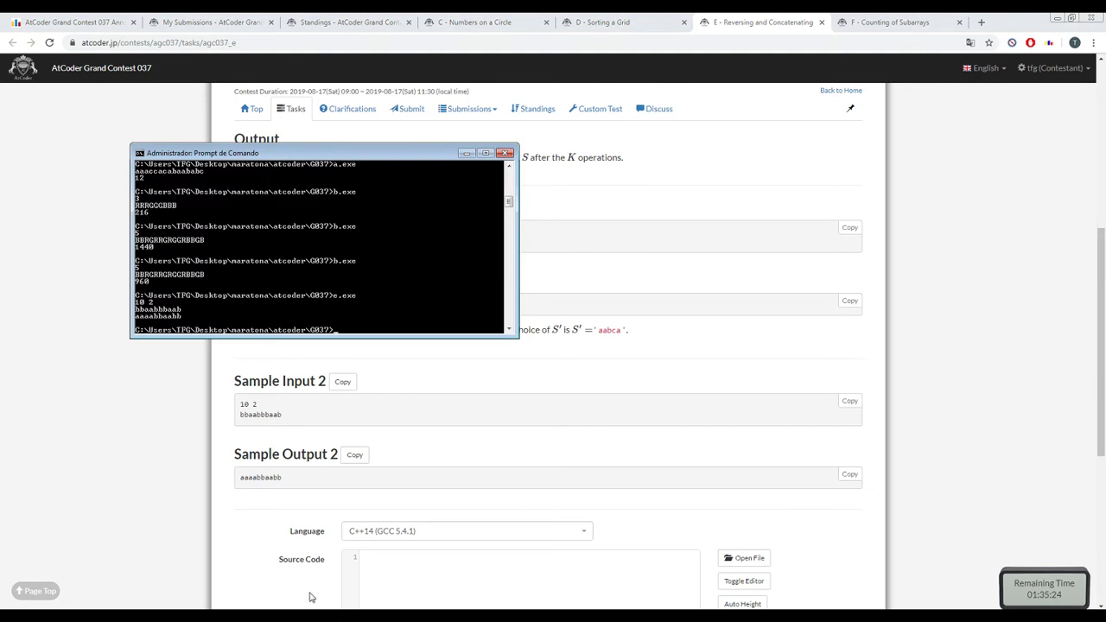
key(alt+Tab)
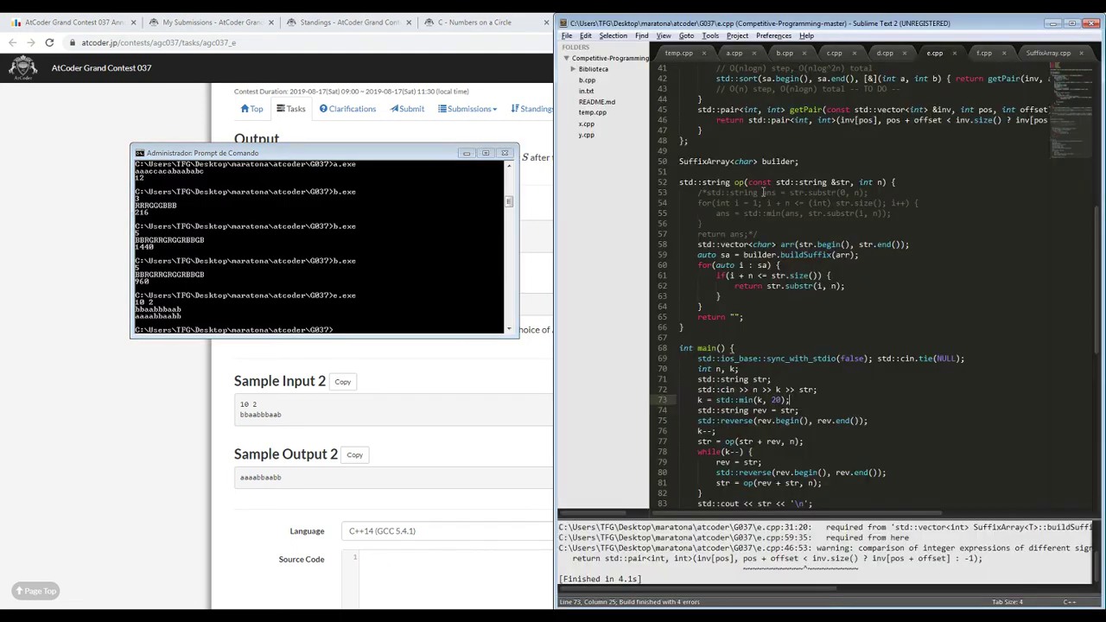
key(Up)
key(Return)
right_click(358, 268)
click(334, 296)
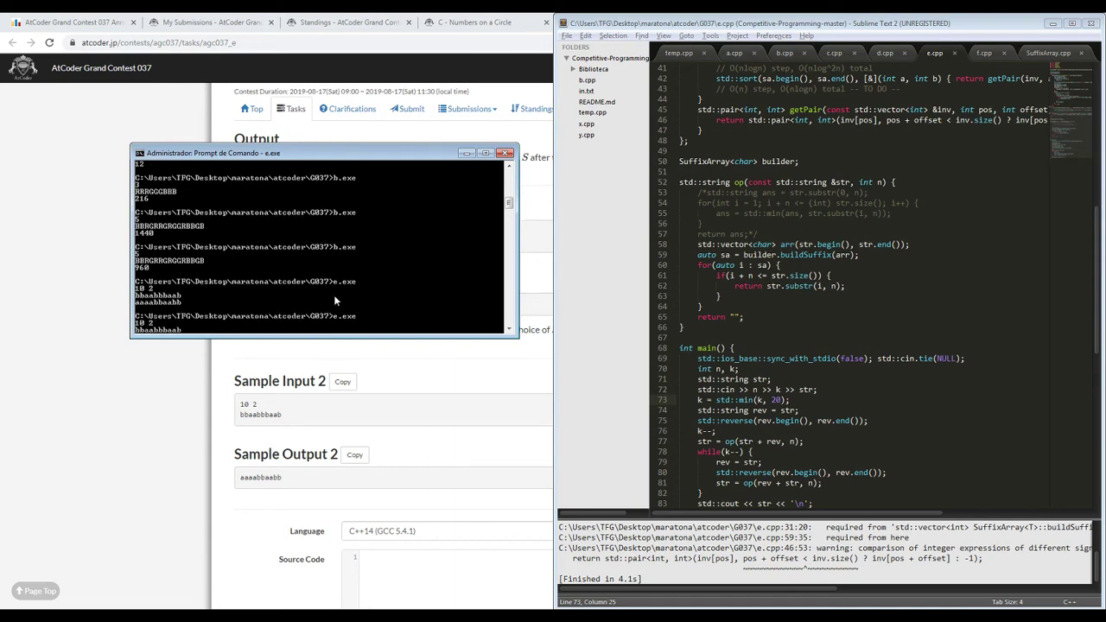
- Copy the entire e.cpp code and submit it as the C++14 (GCC 5.4.1) solution to problem E
click(791, 276)
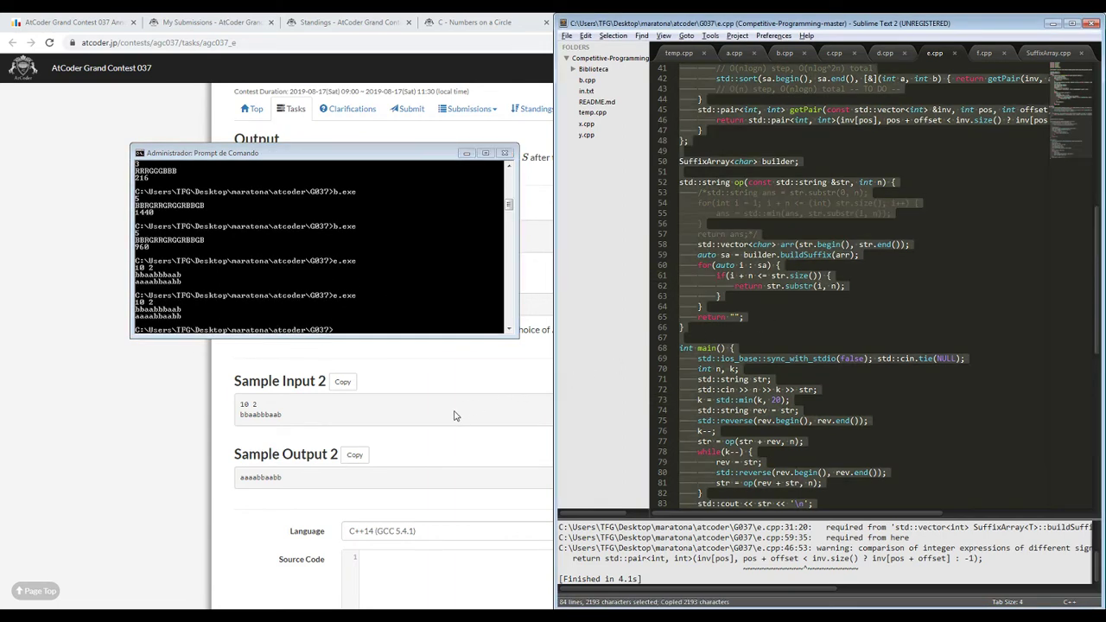
click(457, 417)
scroll(451, 415, down, 3)
click(435, 374)
key(ctrl+v)
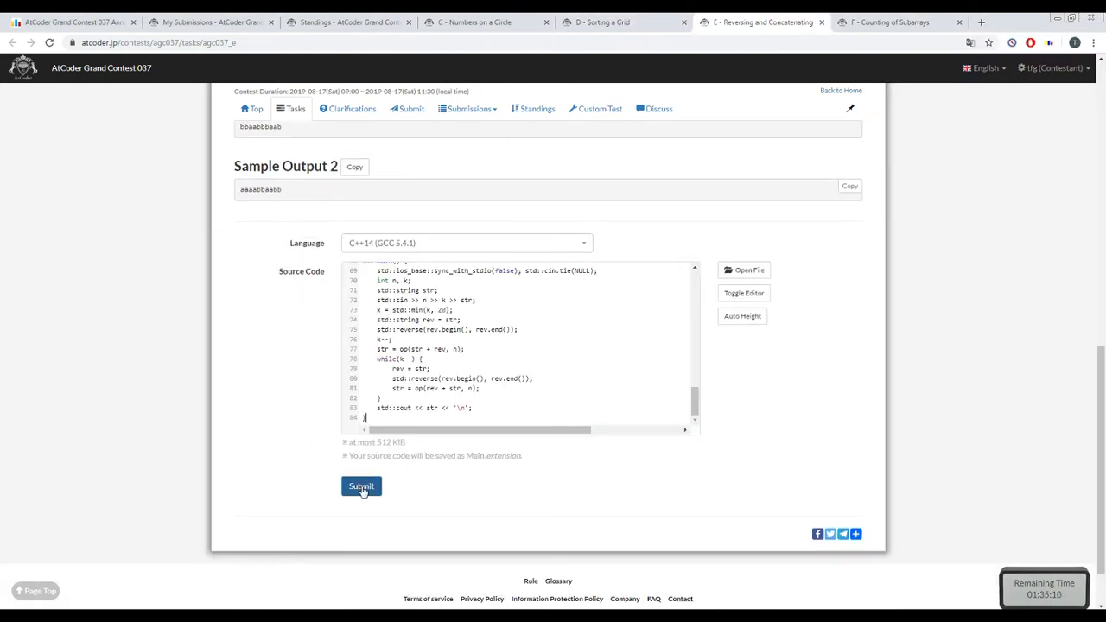
click(361, 487)
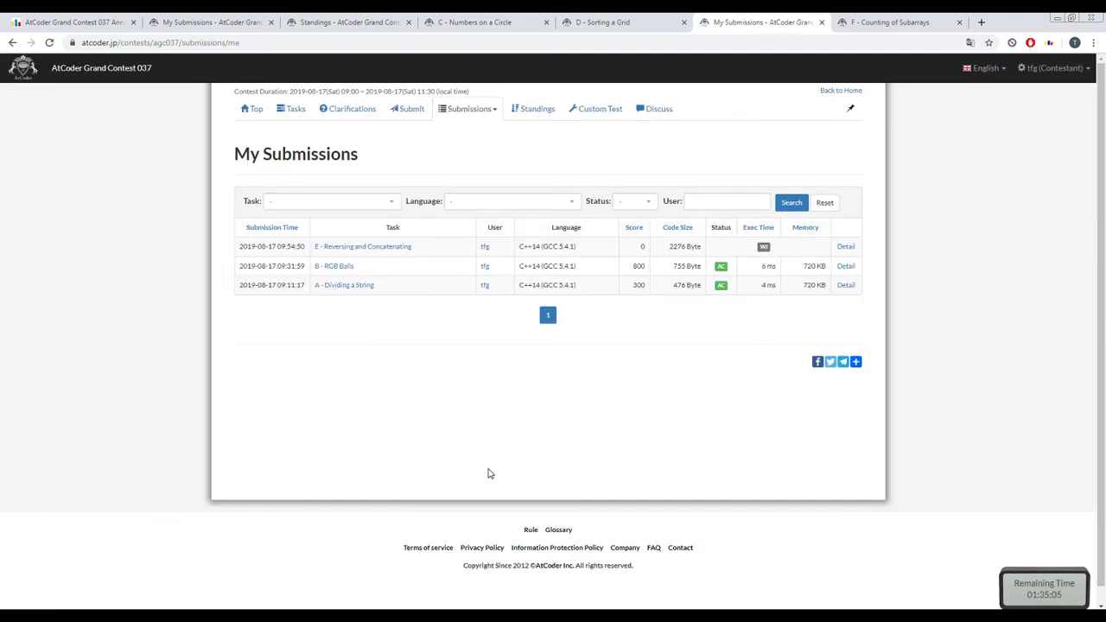
- Refresh My Submissions and check the judging status of the E - Reversing and Concatenating submission
key(F5)
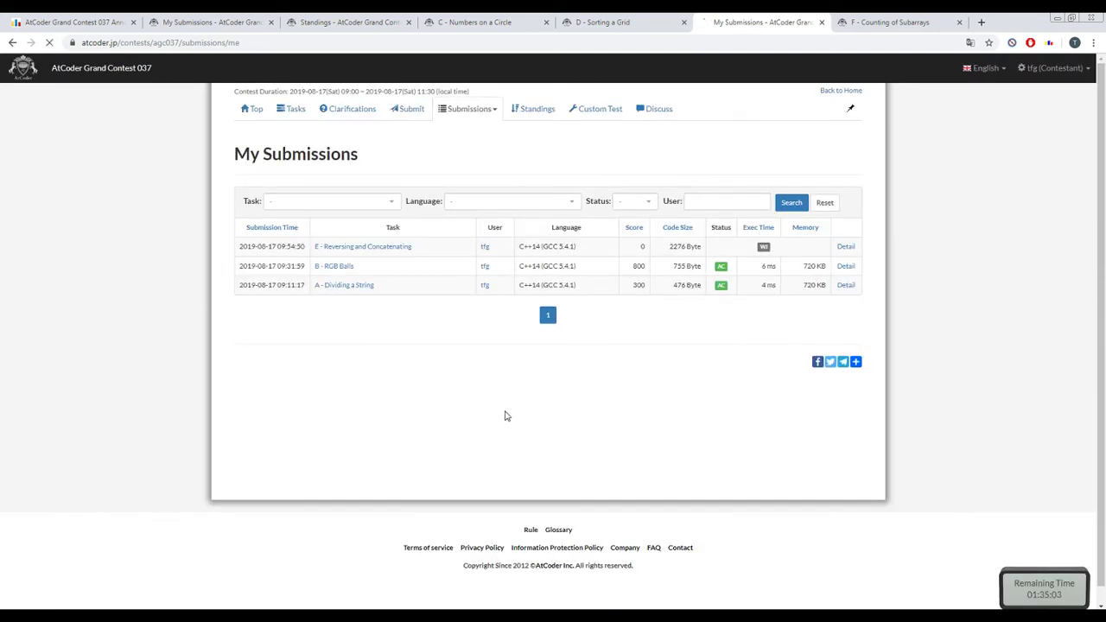
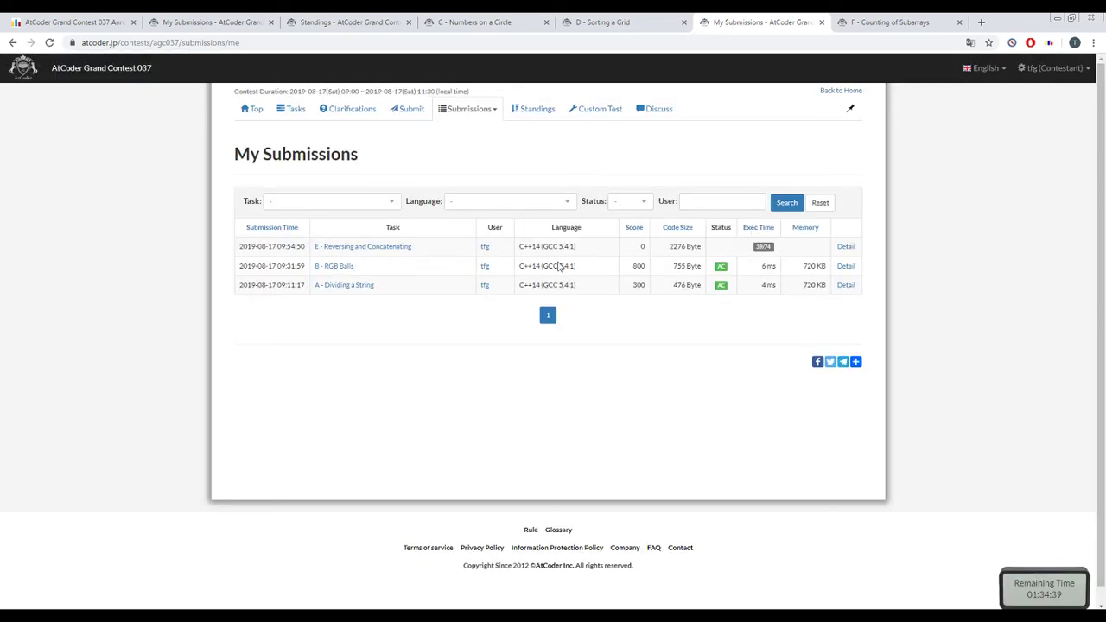
click(488, 19)
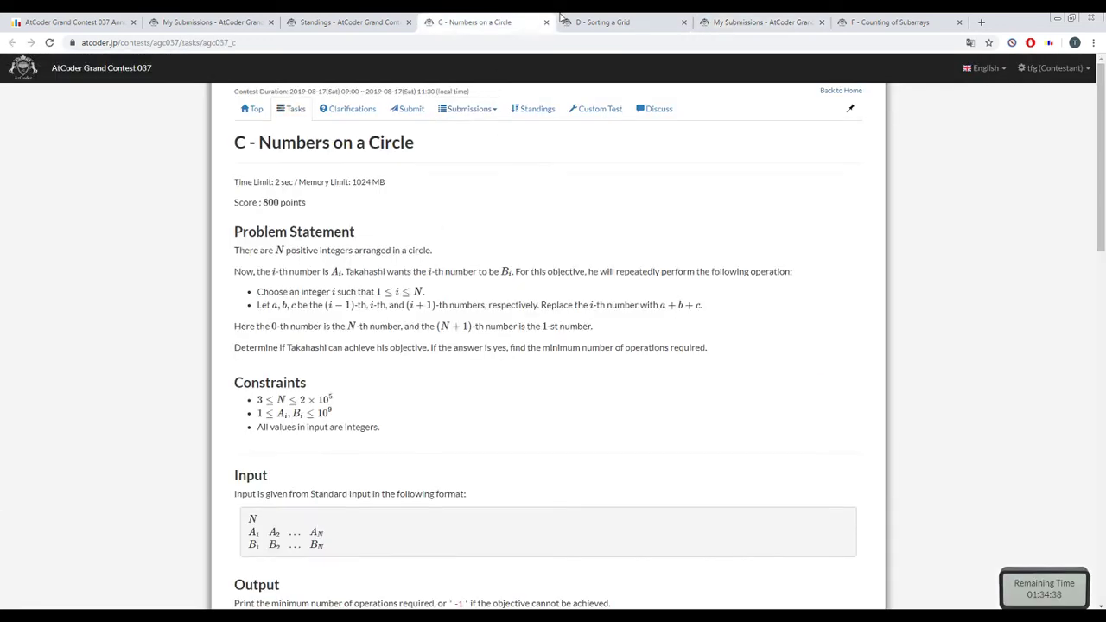
click(758, 21)
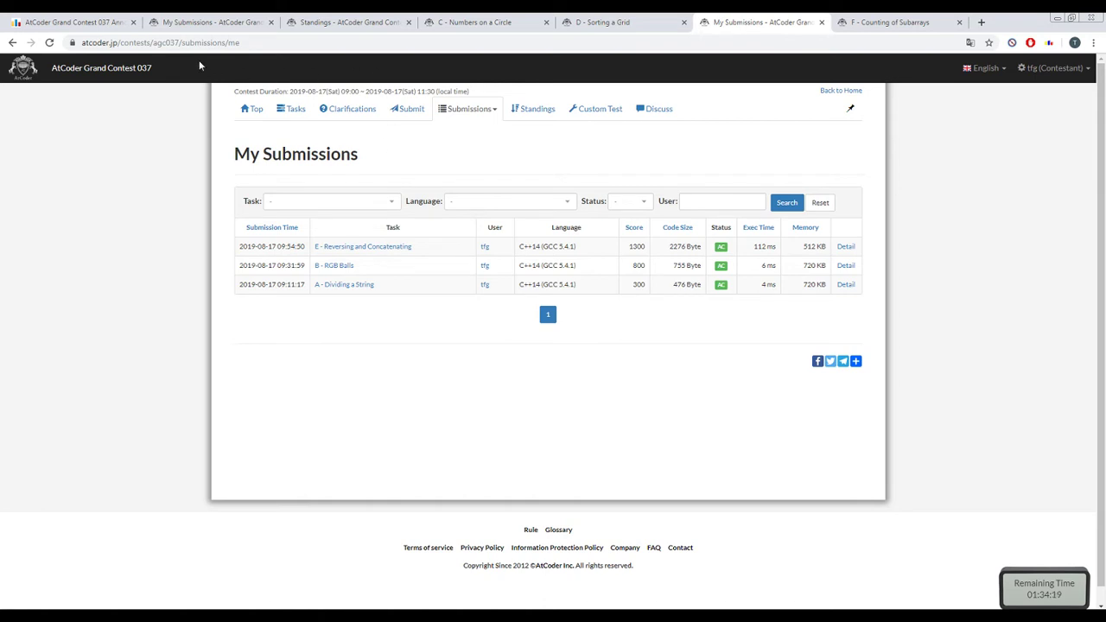
- Reload the contest standings and look through the first page of rankings and per-problem scores
click(350, 22)
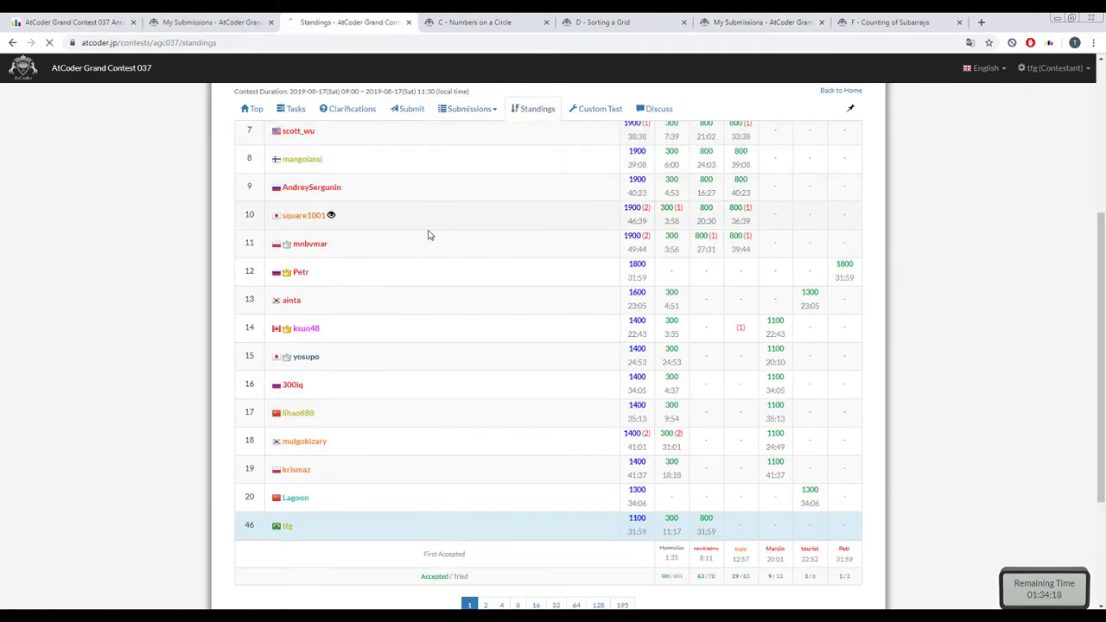
key(F5)
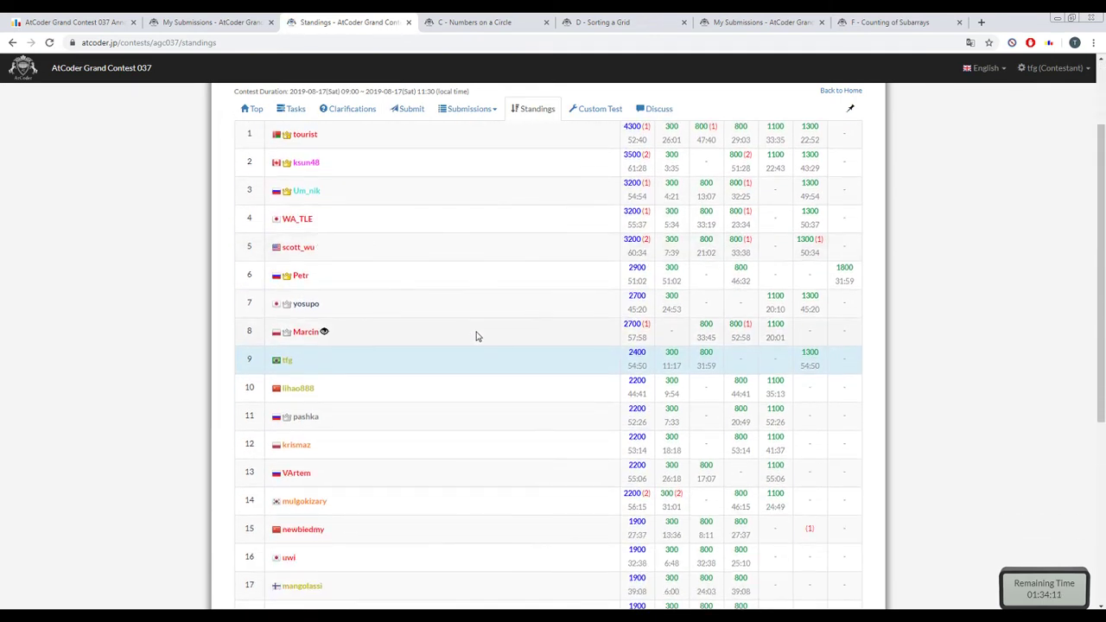
scroll(461, 354, down, 2)
scroll(461, 353, down, 2)
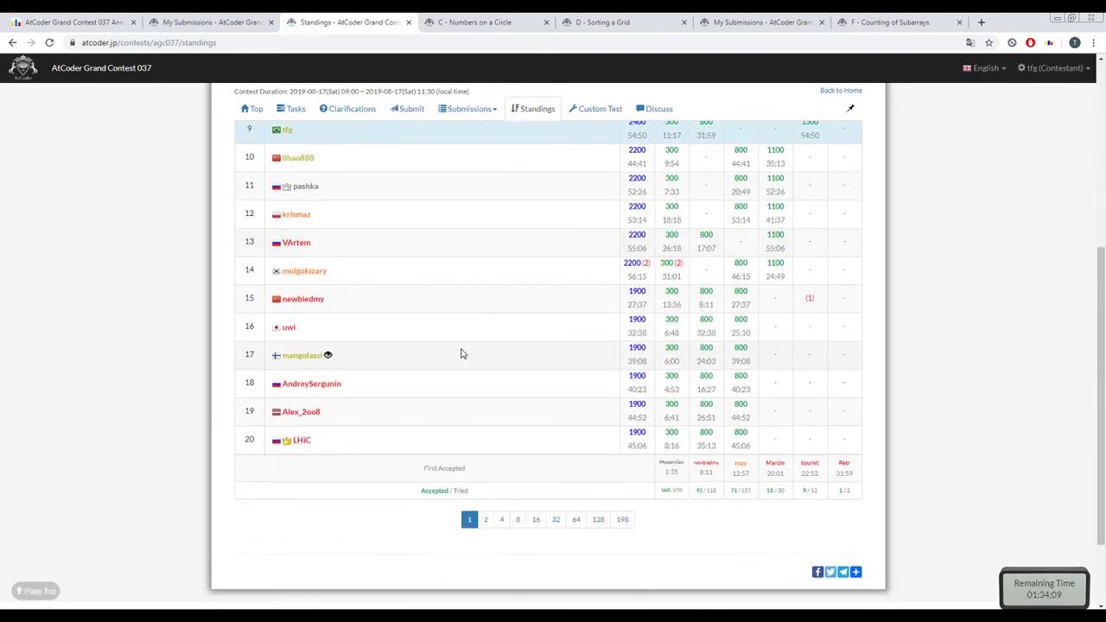
scroll(461, 353, up, 4)
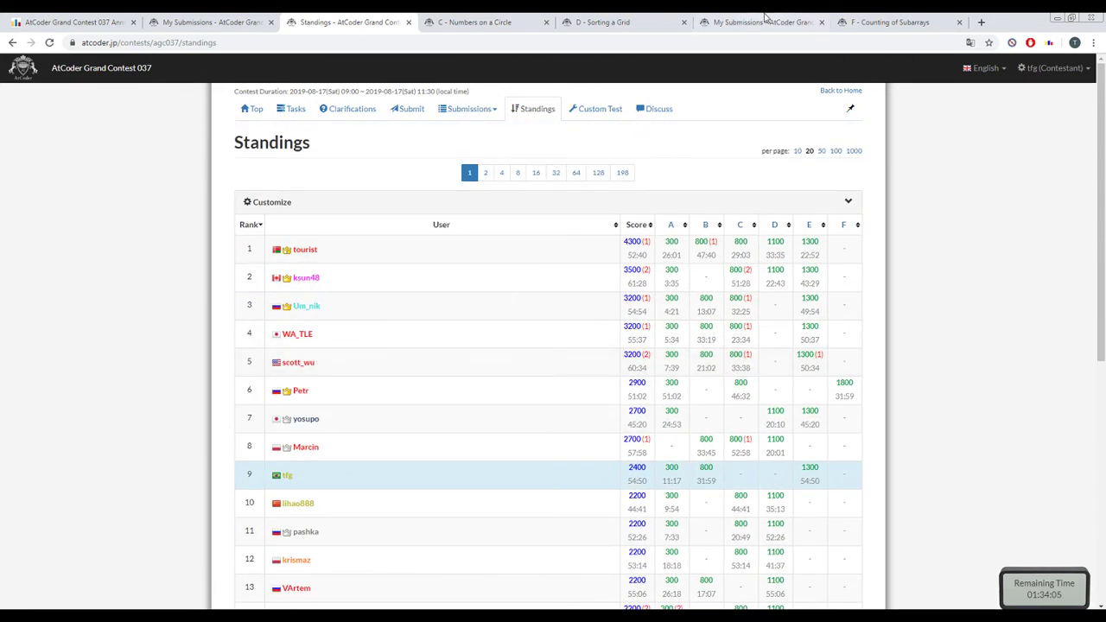
- Look over the F - Counting of Subarrays statement, constraints and samples, and return to My Submissions
click(862, 26)
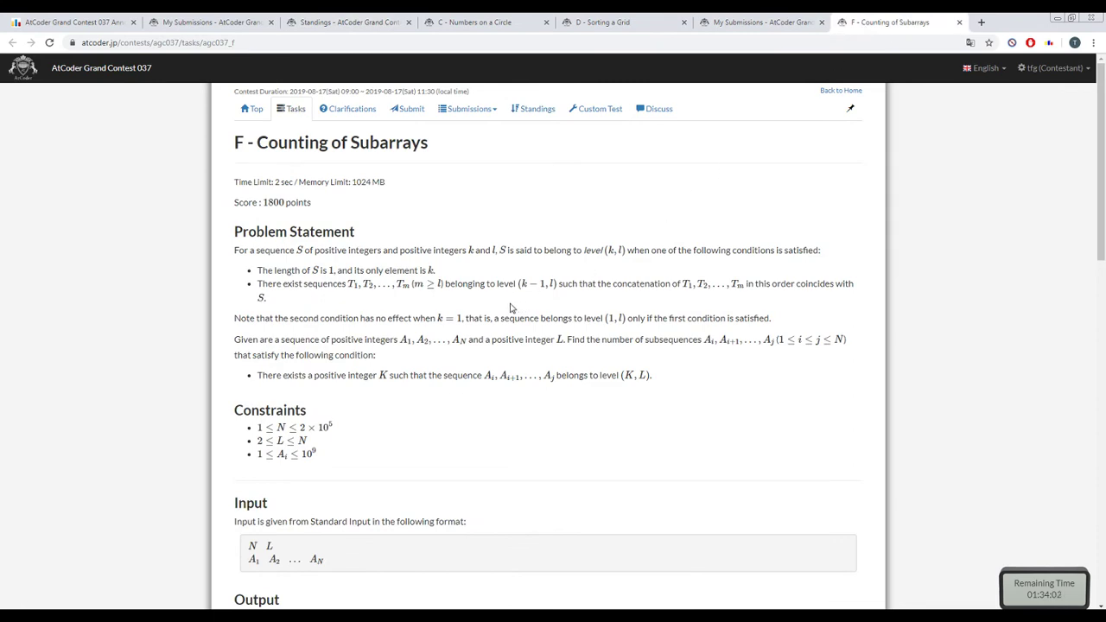
scroll(511, 307, down, 4)
scroll(508, 309, up, 2)
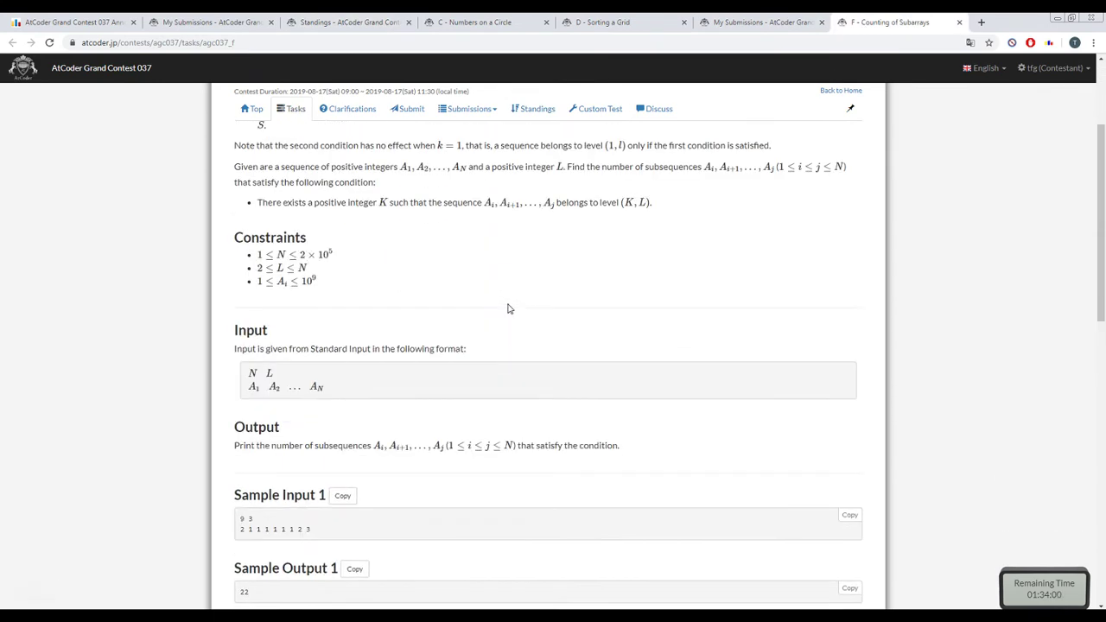
scroll(508, 309, up, 2)
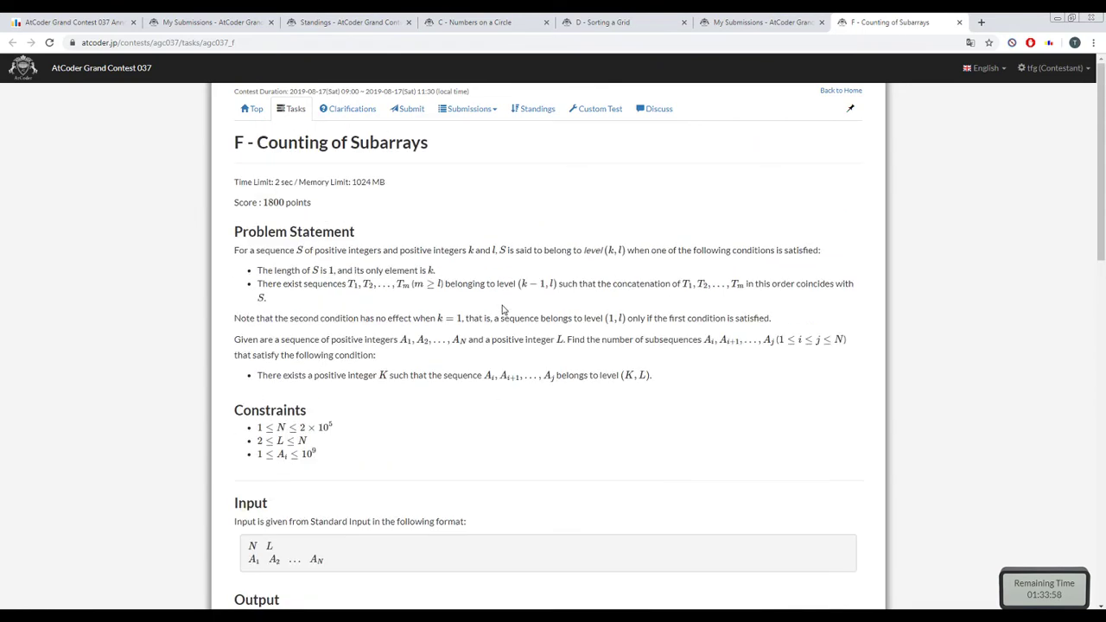
click(716, 19)
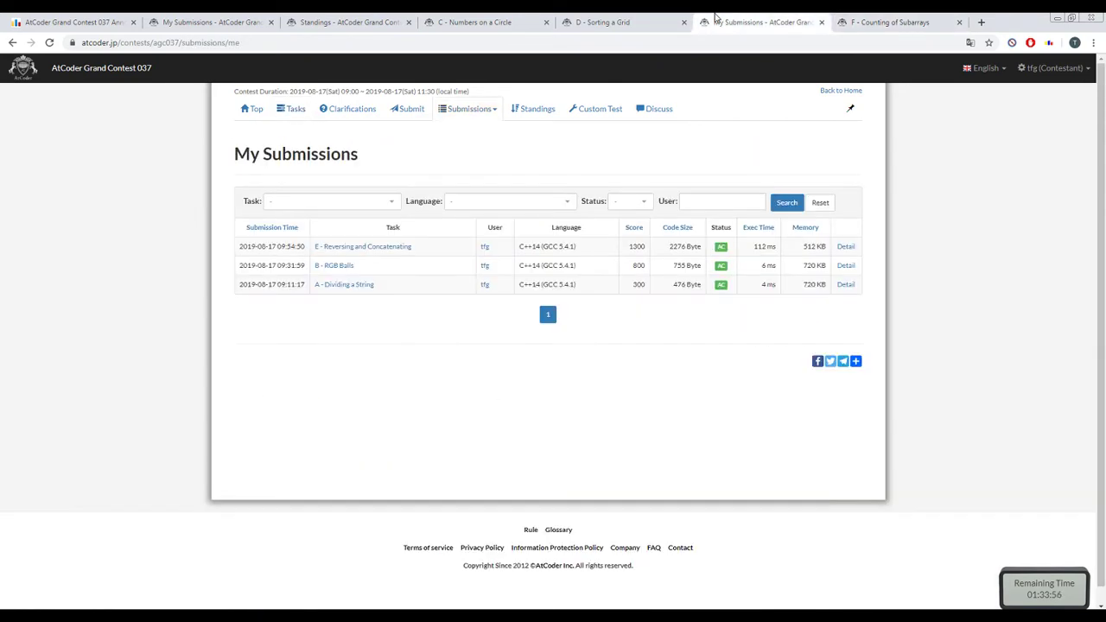
- Open the D - Sorting a Grid task and read its constraints, formats and description of the N by M grid
click(591, 18)
scroll(558, 298, down, 3)
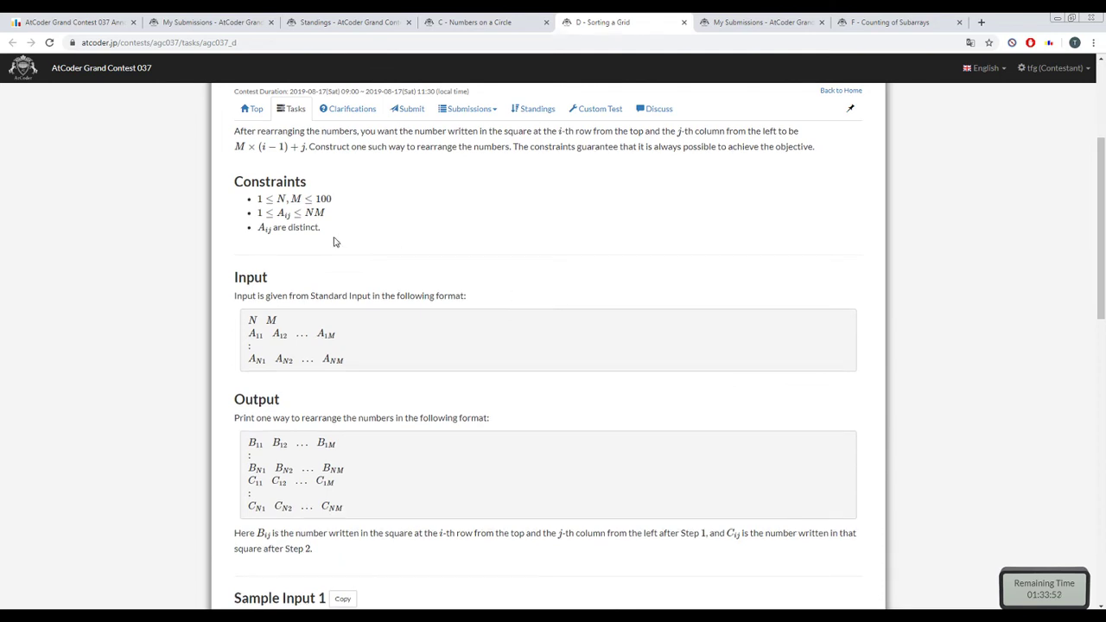
scroll(332, 277, up, 2)
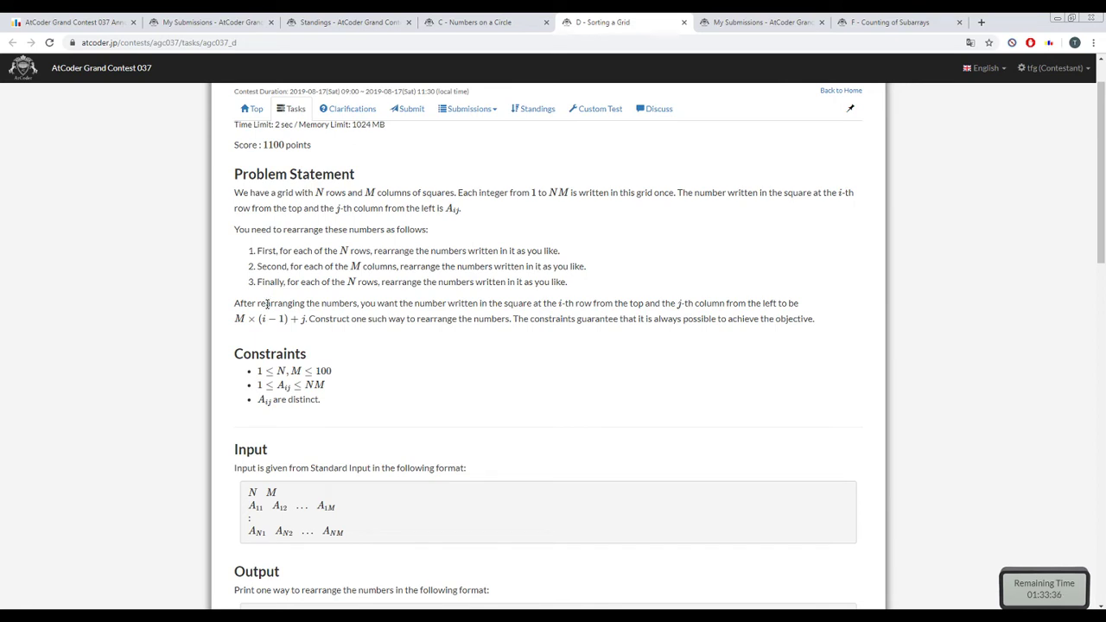
drag(286, 205, 445, 209)
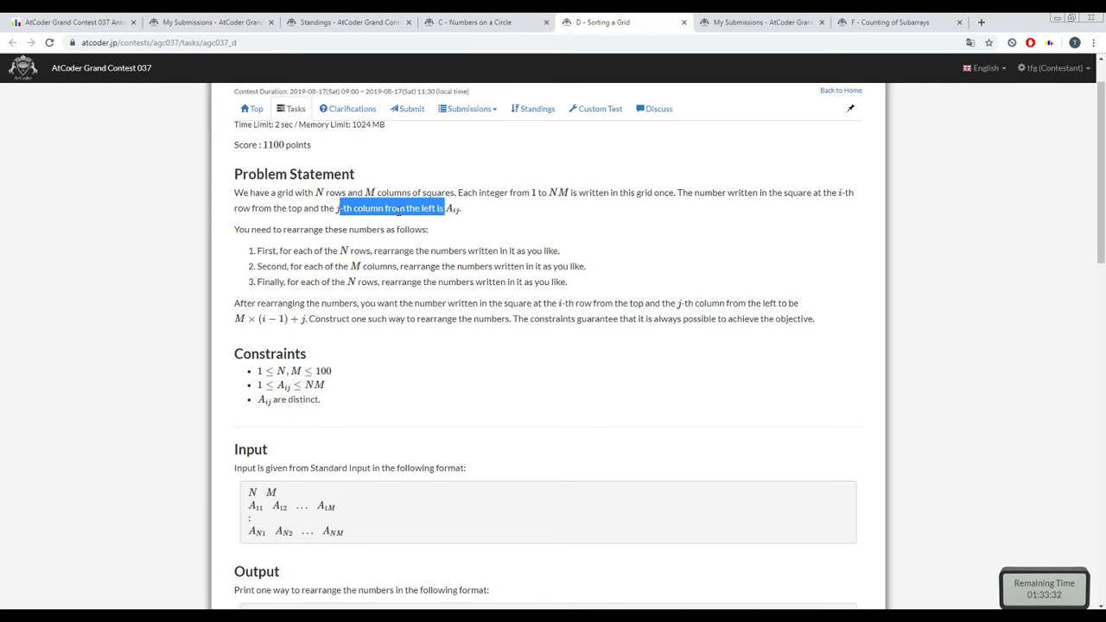
drag(375, 192, 533, 192)
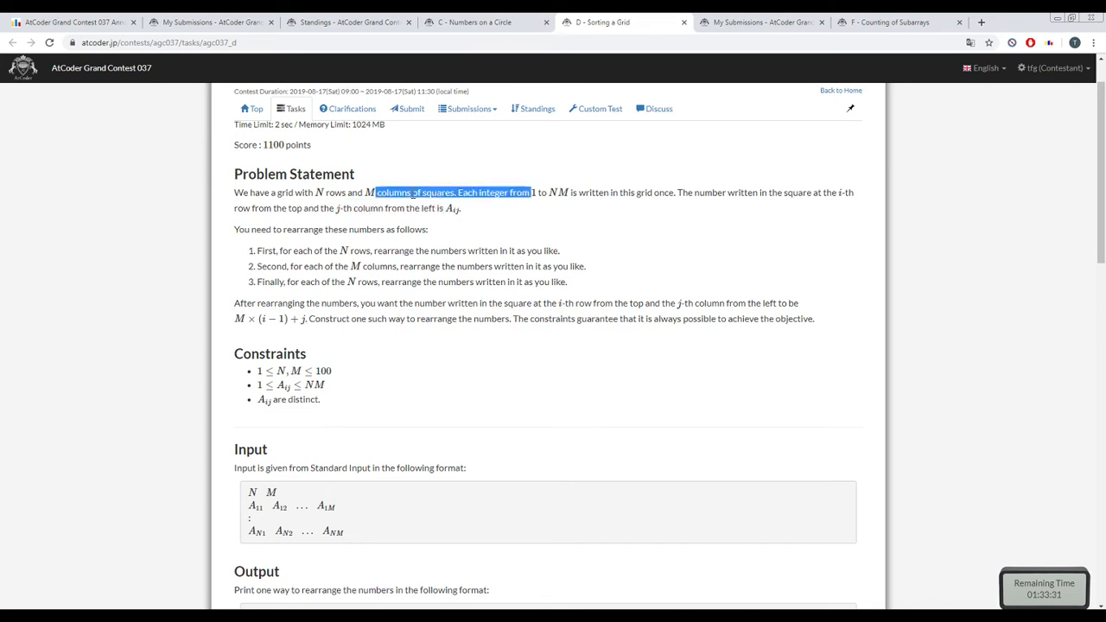
double_click(333, 194)
double_click(492, 193)
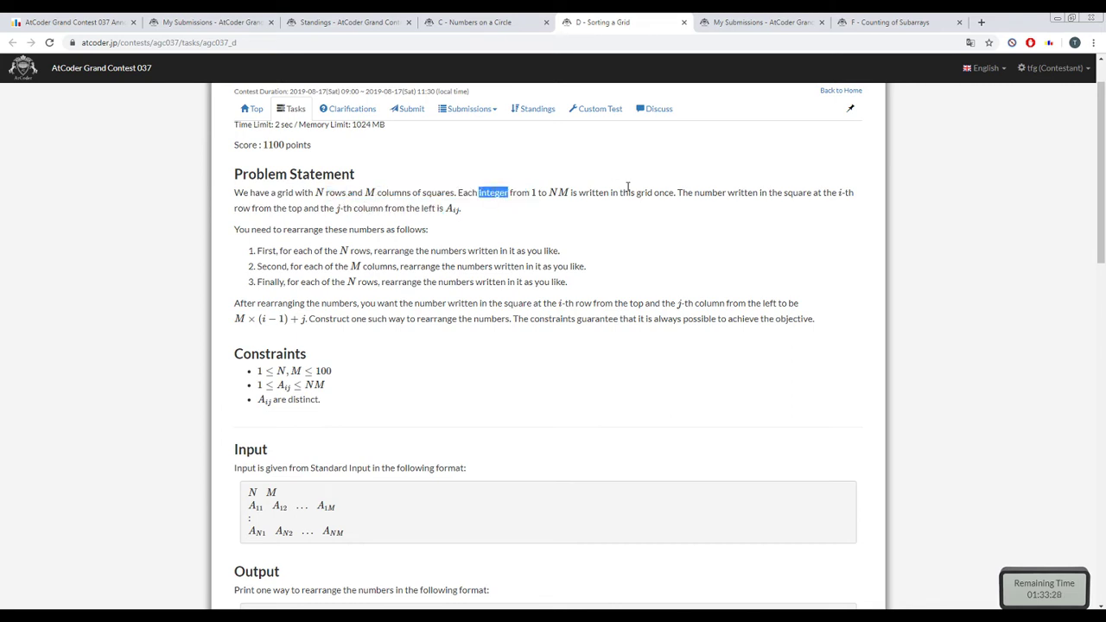
double_click(685, 193)
click(734, 205)
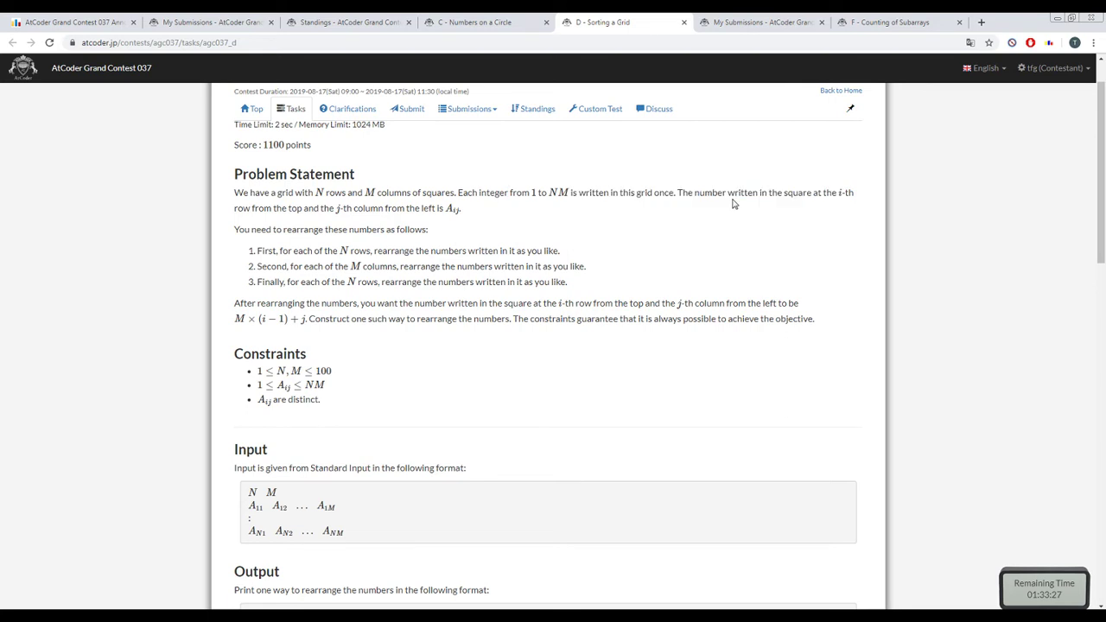
triple_click(627, 195)
click(627, 196)
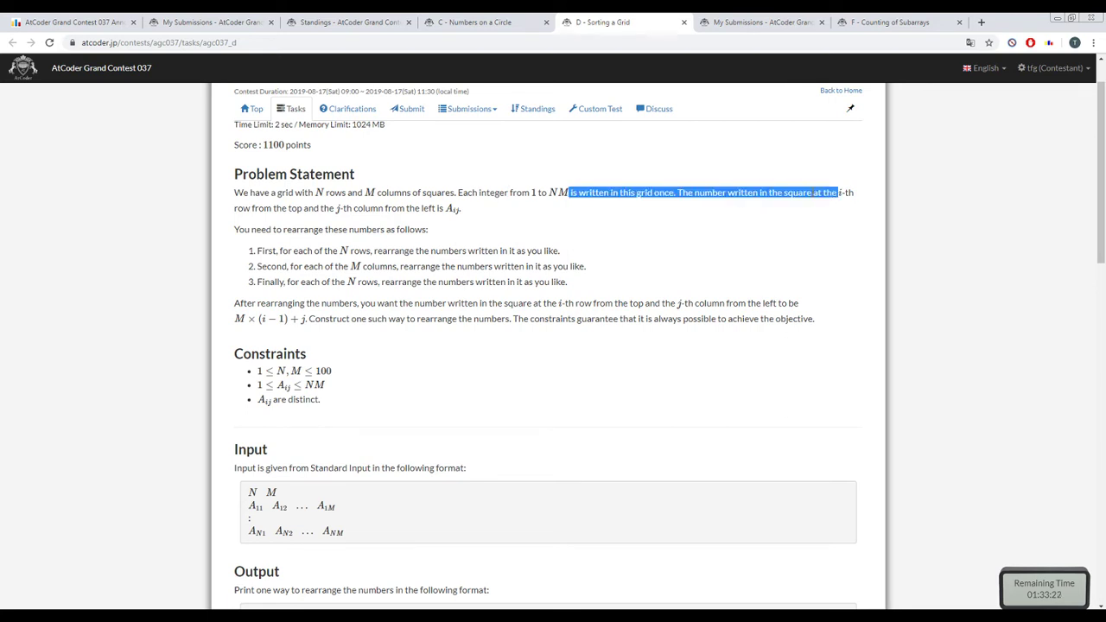
shift+click(791, 207)
click(802, 192)
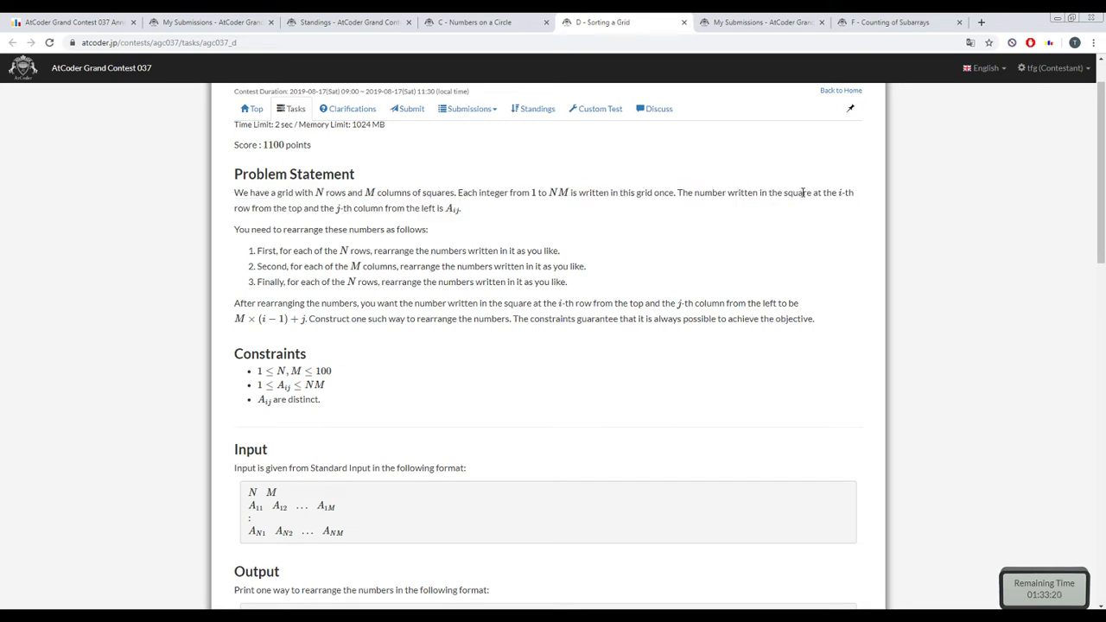
drag(838, 191, 568, 191)
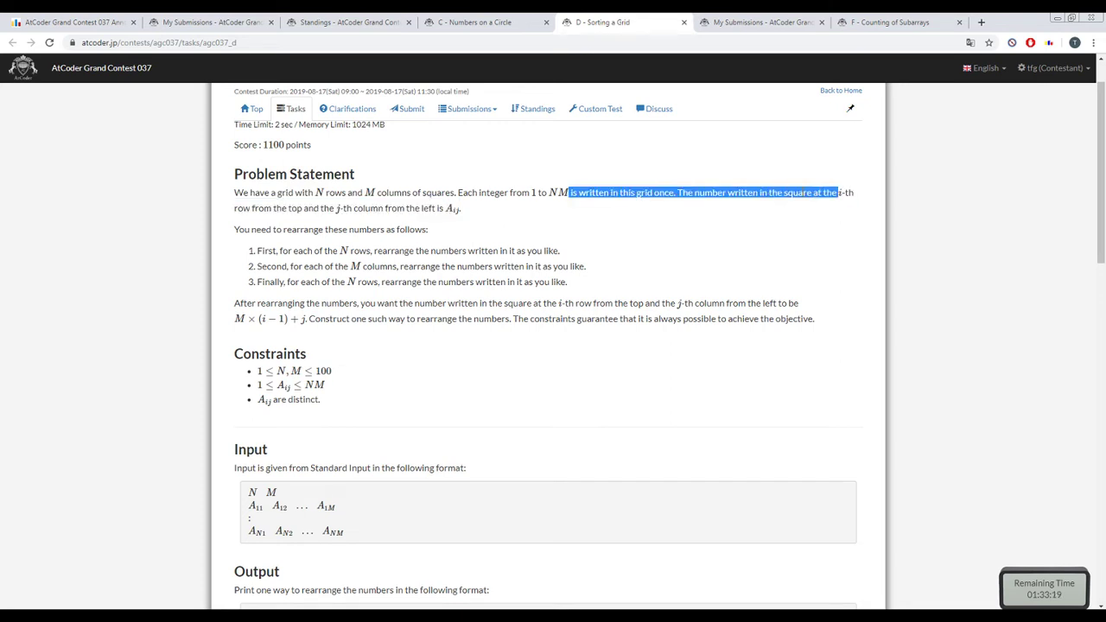
double_click(704, 194)
click(325, 210)
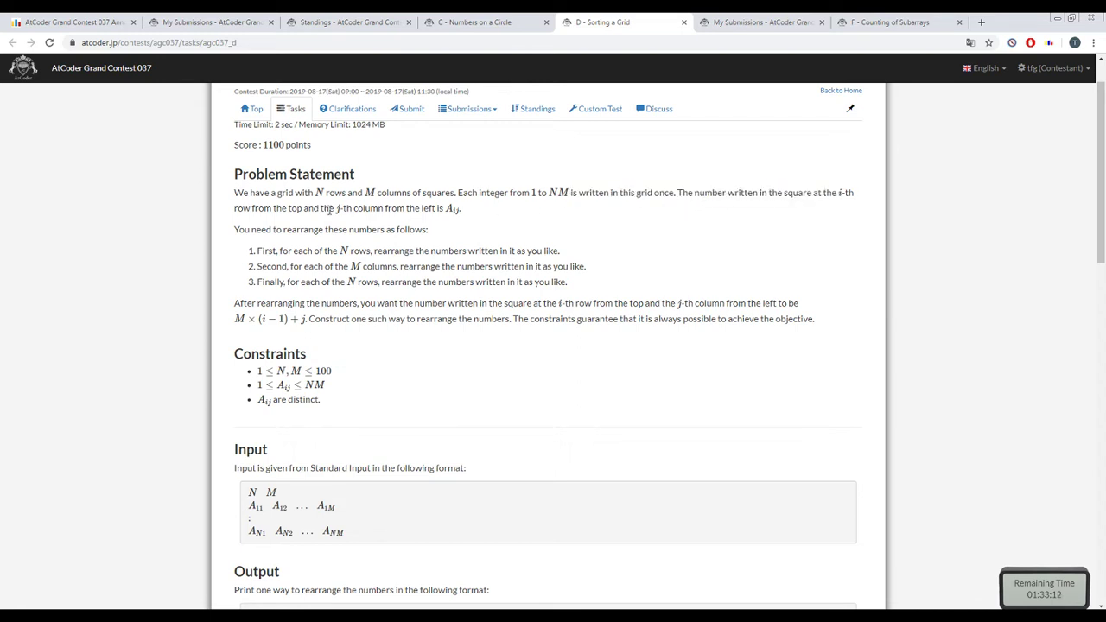
double_click(434, 208)
- Study the rearrangement rules of problem D, focusing on the first step for the N rows
double_click(345, 247)
drag(348, 247, 257, 250)
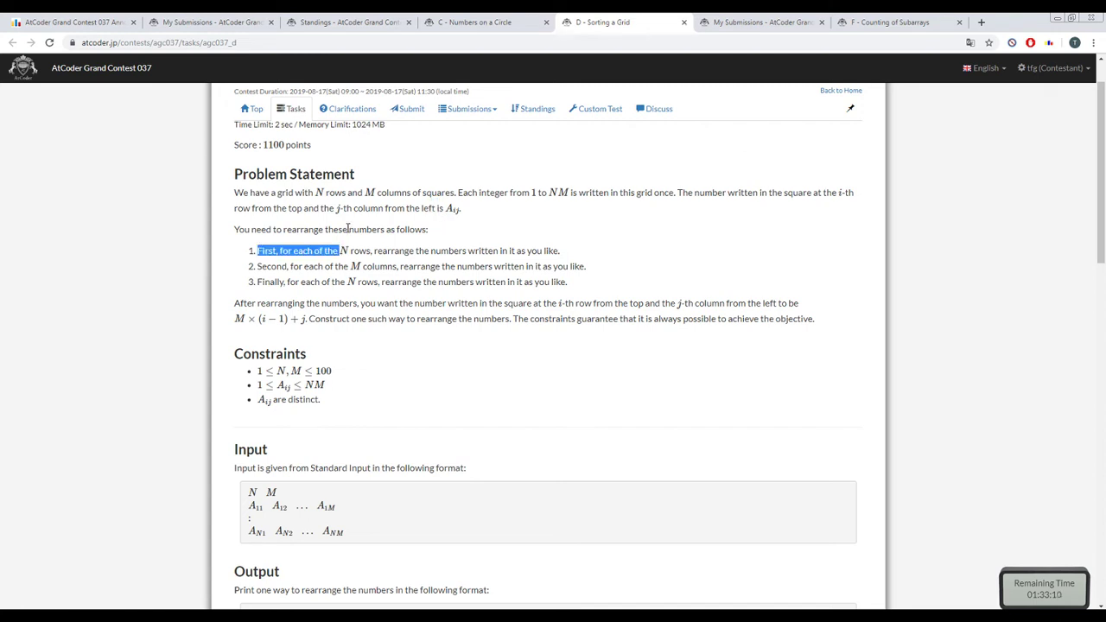
triple_click(345, 229)
double_click(382, 249)
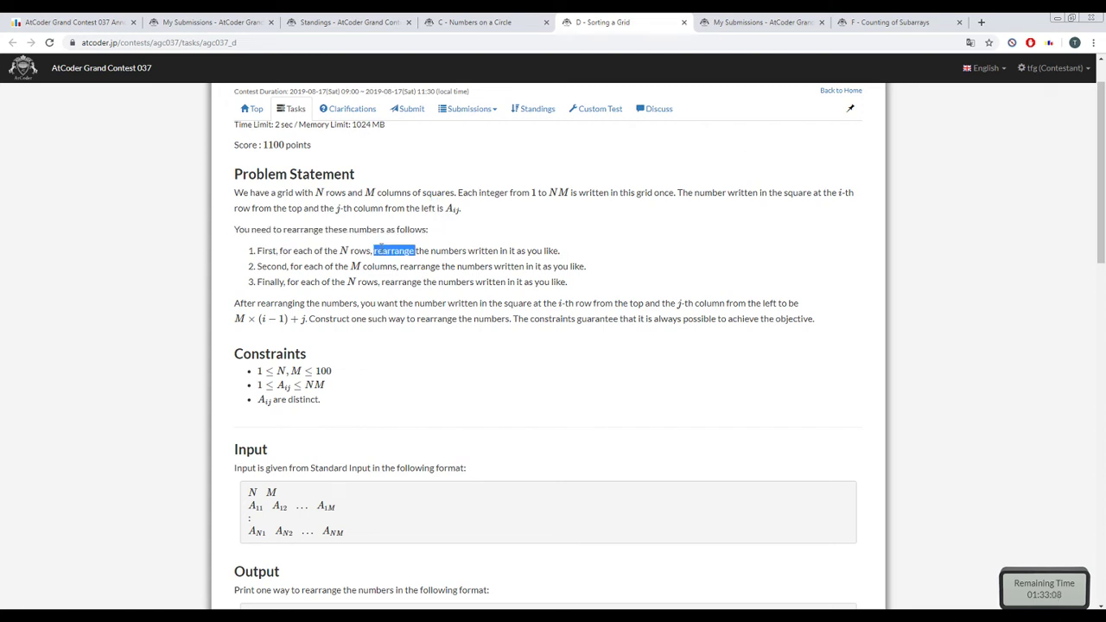
click(380, 246)
double_click(379, 247)
drag(347, 250, 586, 266)
click(349, 250)
drag(349, 251, 560, 251)
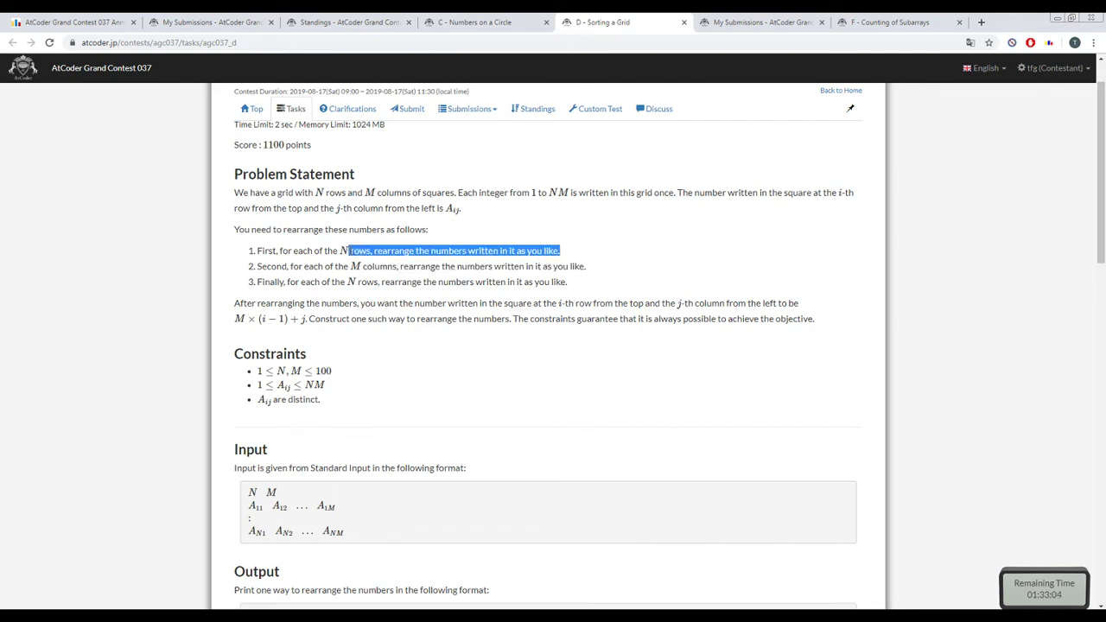
- Study the three rearrangement steps of problem D: rows first, columns second, rows again last
click(360, 251)
double_click(360, 250)
click(423, 264)
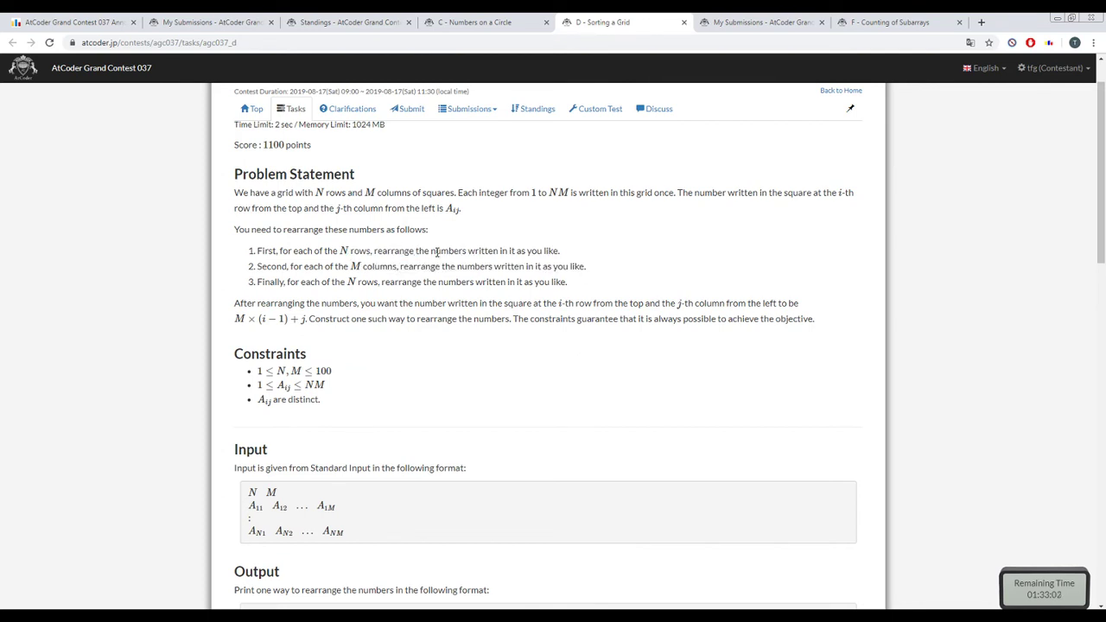
triple_click(464, 250)
click(464, 250)
triple_click(464, 251)
double_click(459, 266)
triple_click(459, 268)
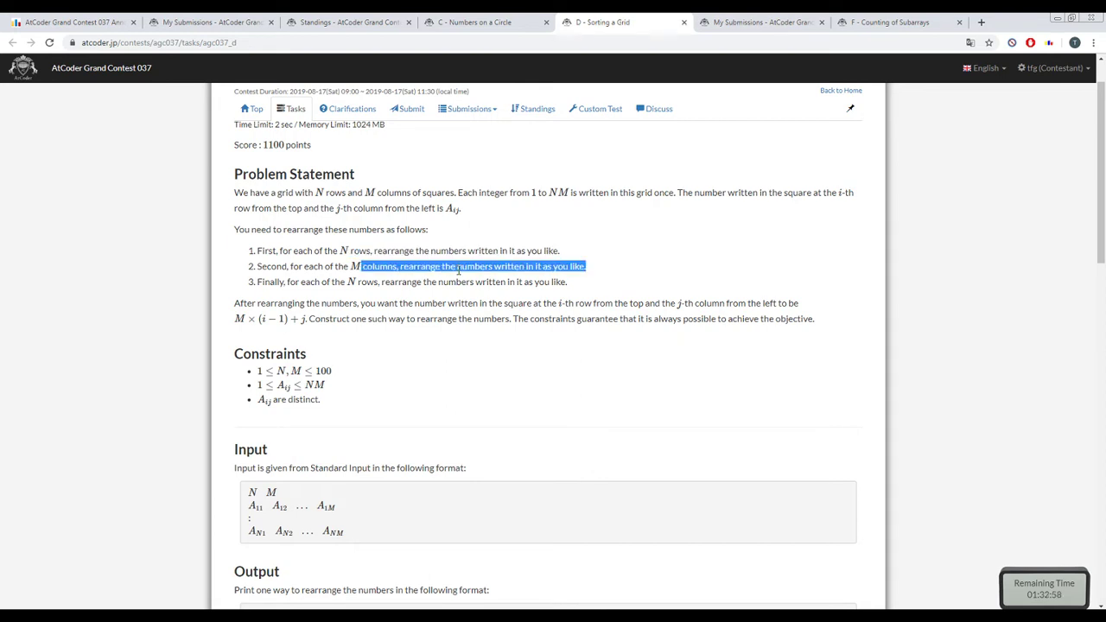
click(441, 282)
triple_click(440, 282)
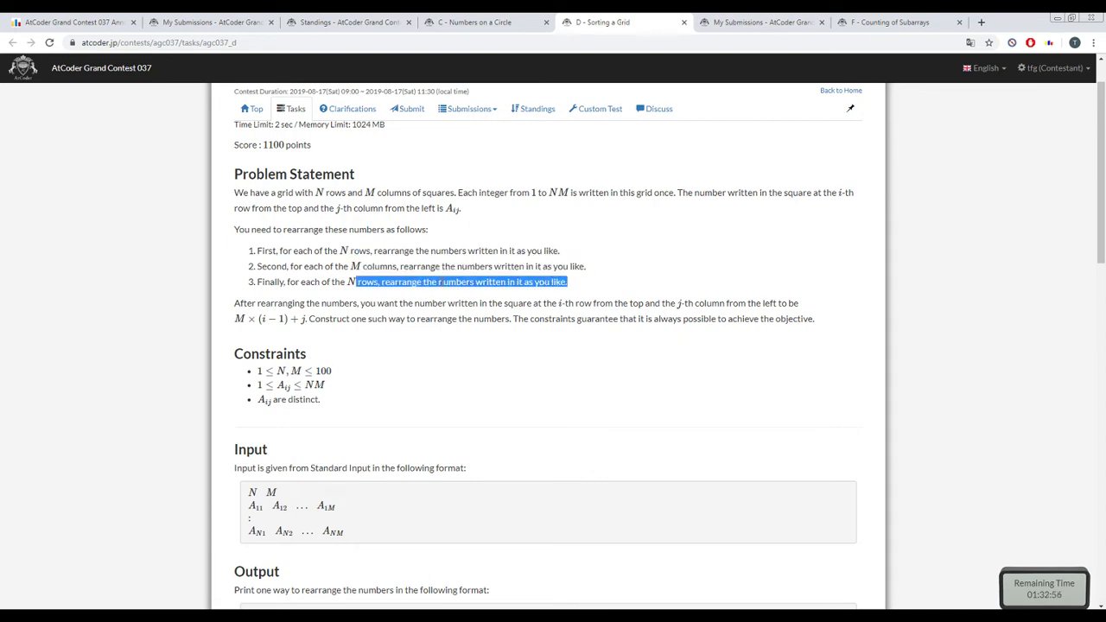
- Read the required final value M × (i − 1) + j for each square and the guarantee that follows it
triple_click(435, 297)
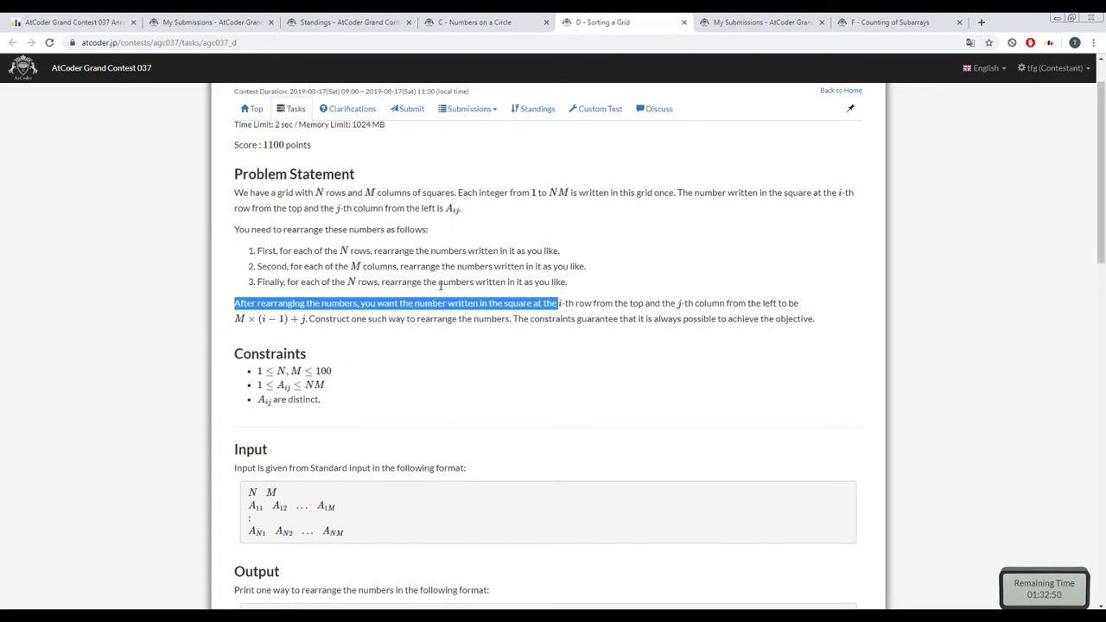
triple_click(432, 299)
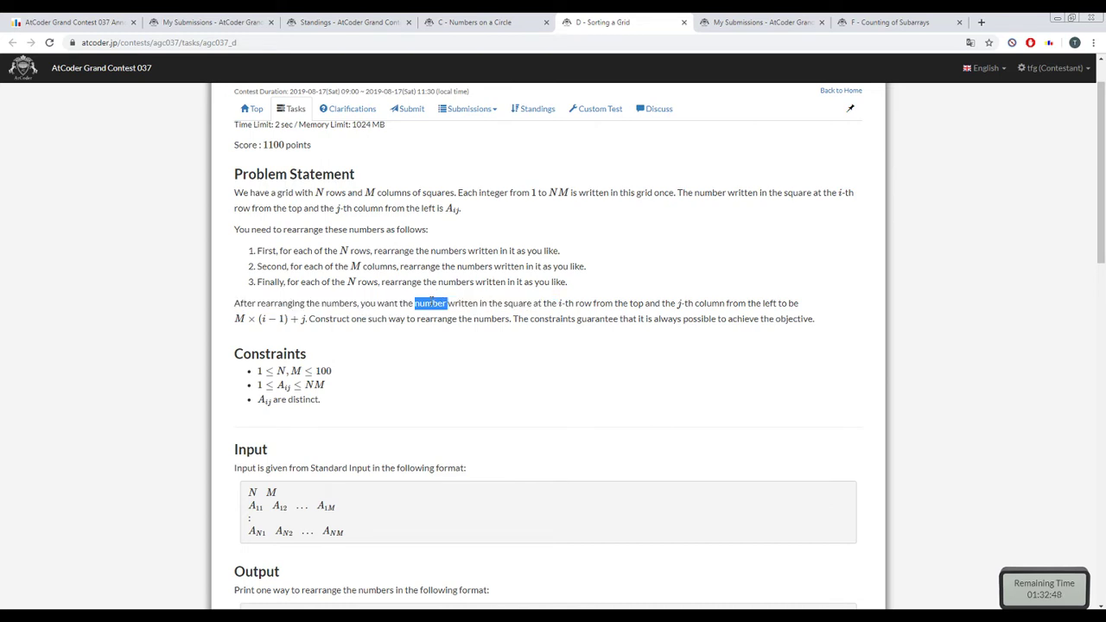
triple_click(431, 302)
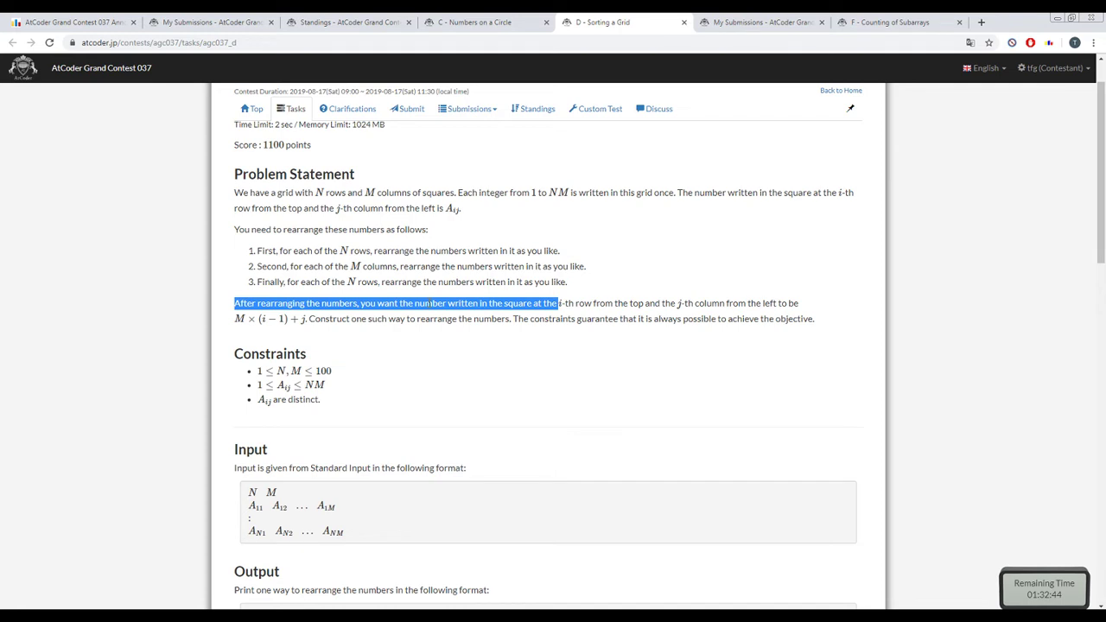
triple_click(429, 302)
click(421, 324)
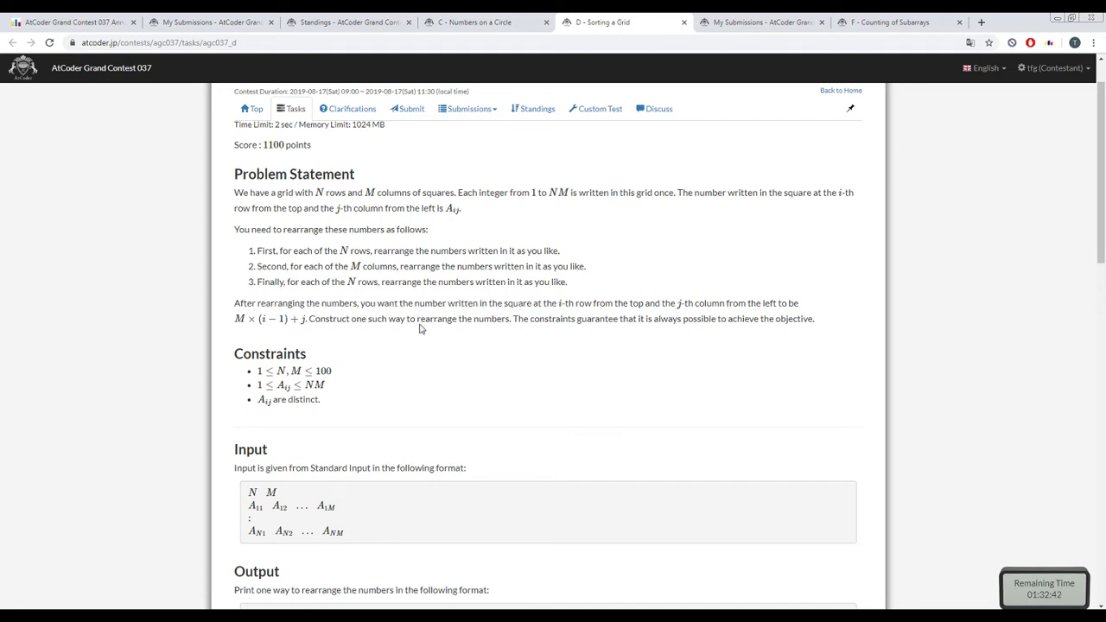
triple_click(422, 324)
double_click(422, 309)
click(421, 309)
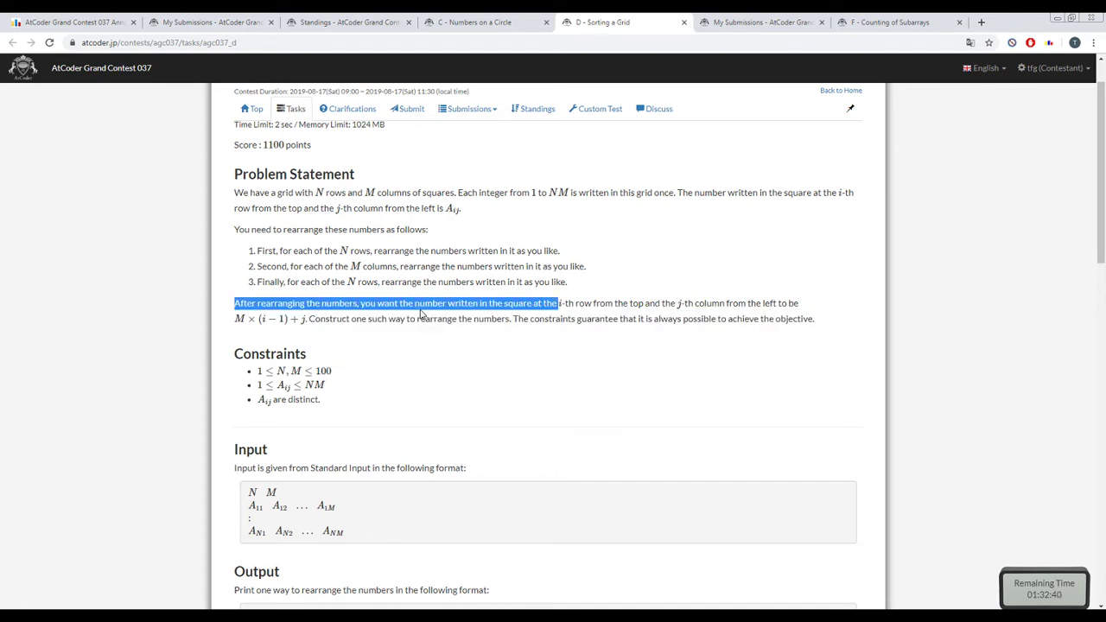
click(419, 317)
triple_click(415, 316)
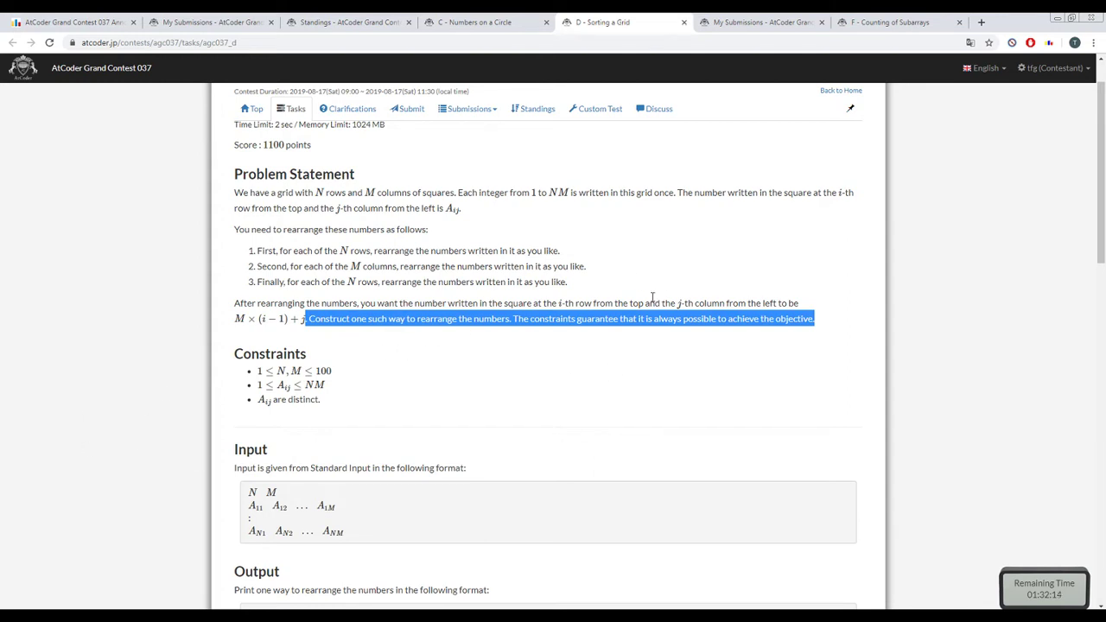
triple_click(593, 323)
triple_click(593, 323)
triple_click(593, 323)
- Examine problem D's input and output formats, the definitions of B and C, and the first samples against the statement
scroll(592, 328, down, 1)
scroll(593, 328, down, 3)
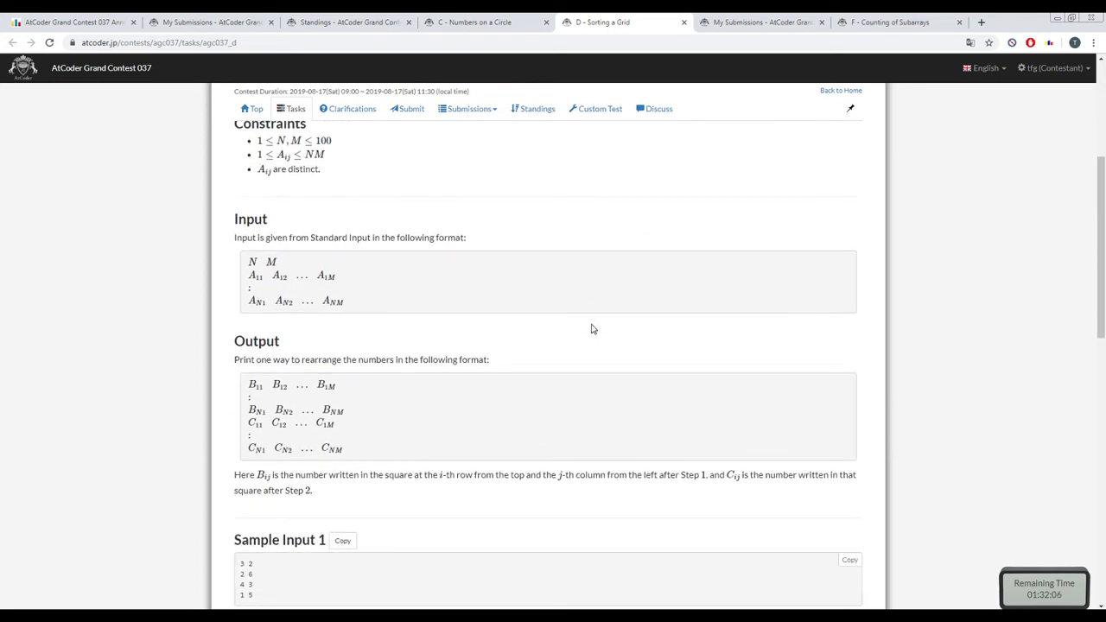
scroll(592, 328, down, 2)
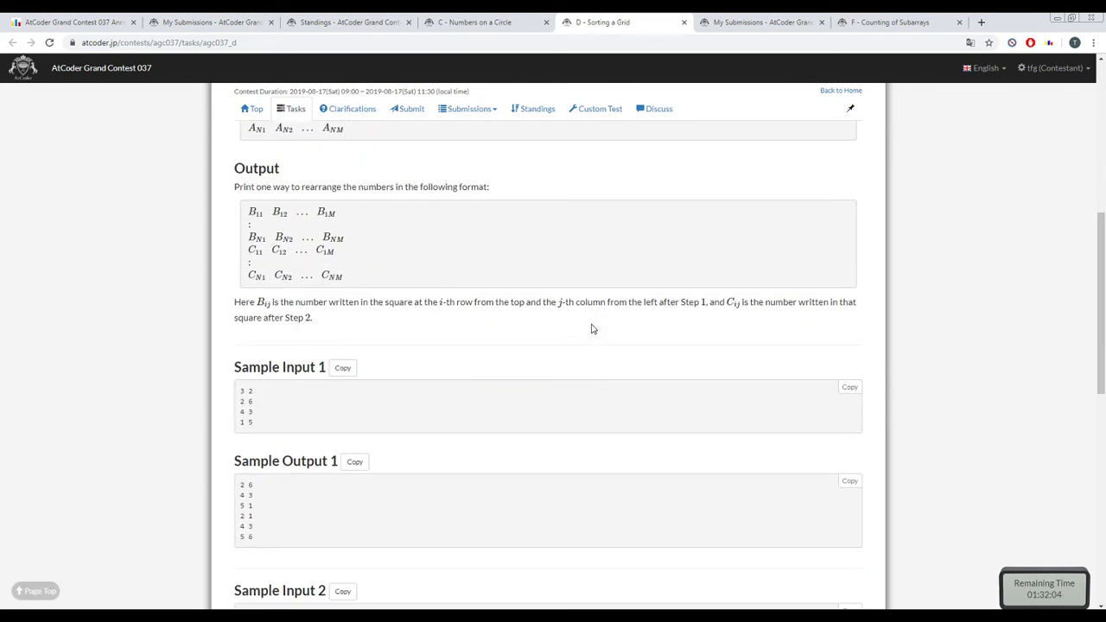
scroll(593, 329, up, 2)
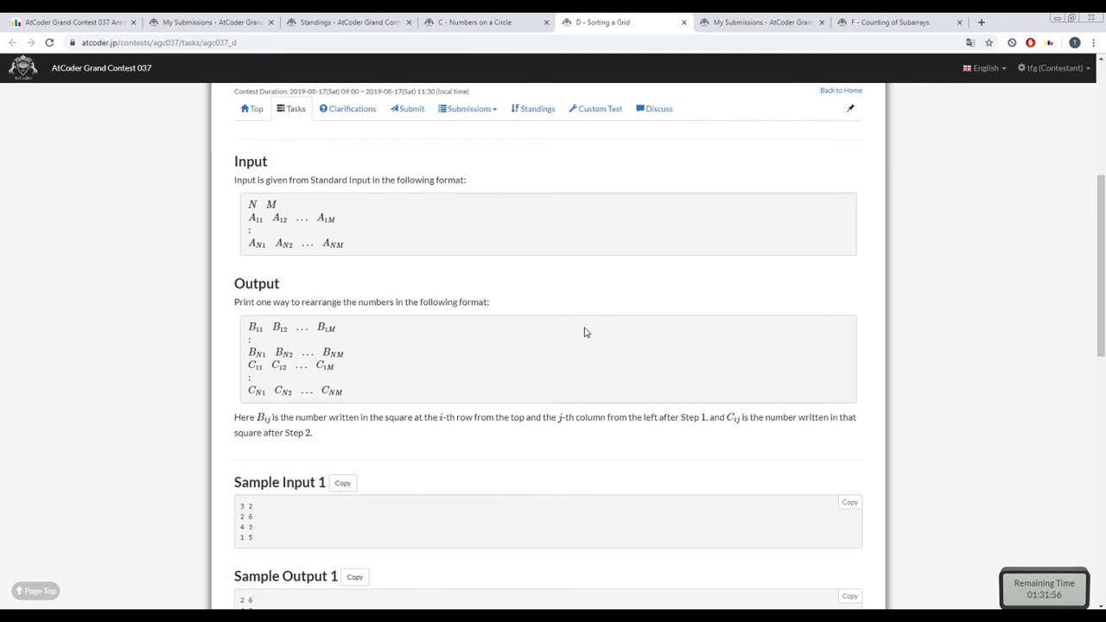
scroll(584, 332, up, 4)
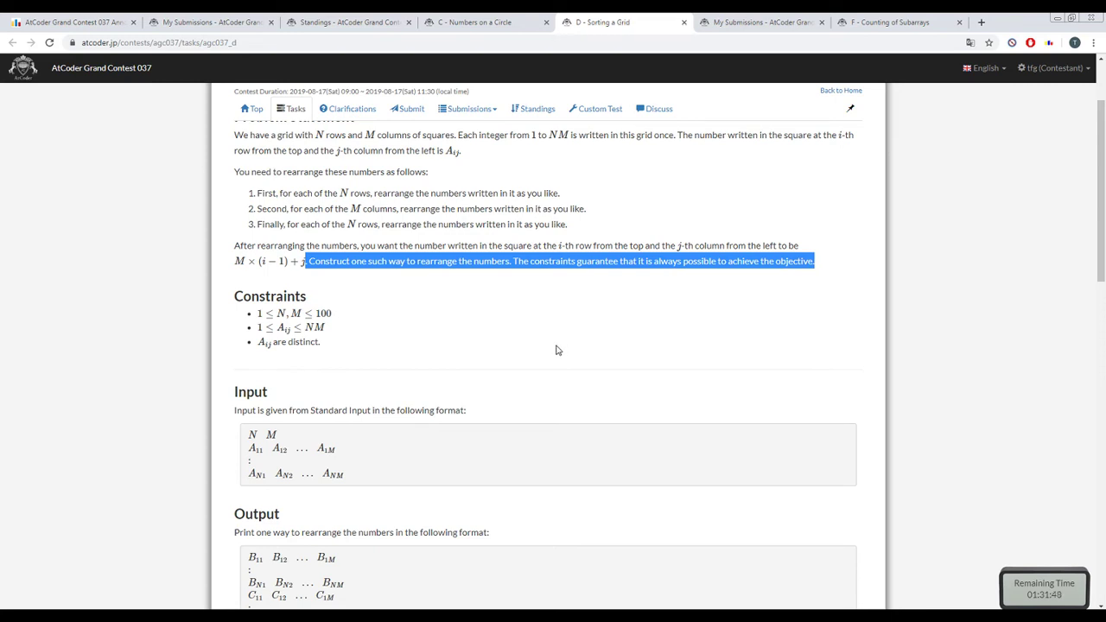
scroll(557, 350, down, 5)
scroll(556, 350, down, 3)
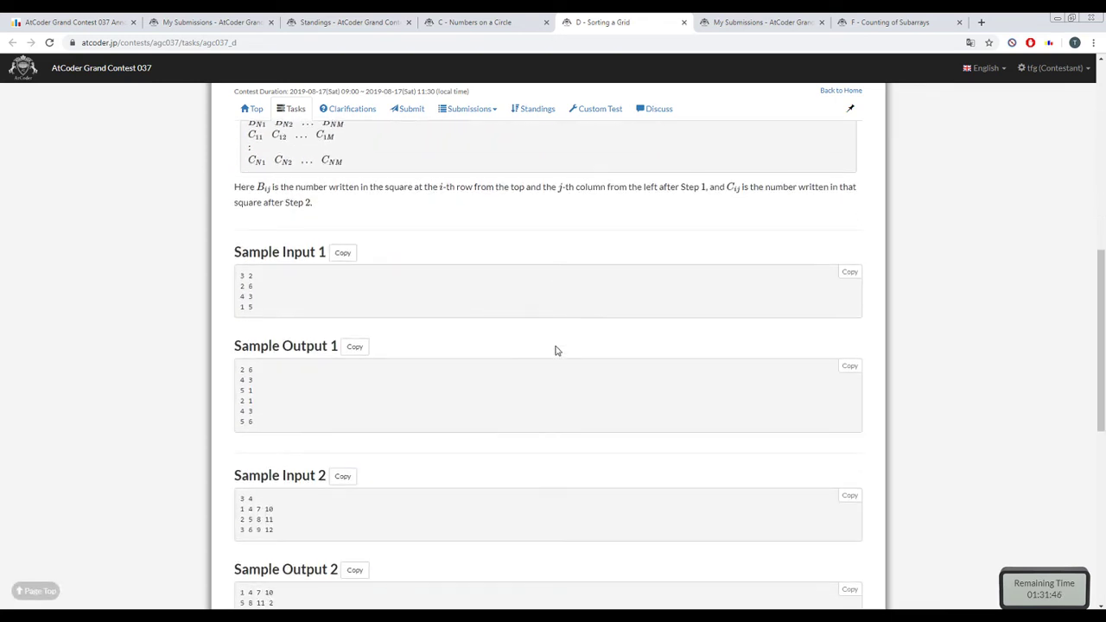
scroll(556, 350, up, 3)
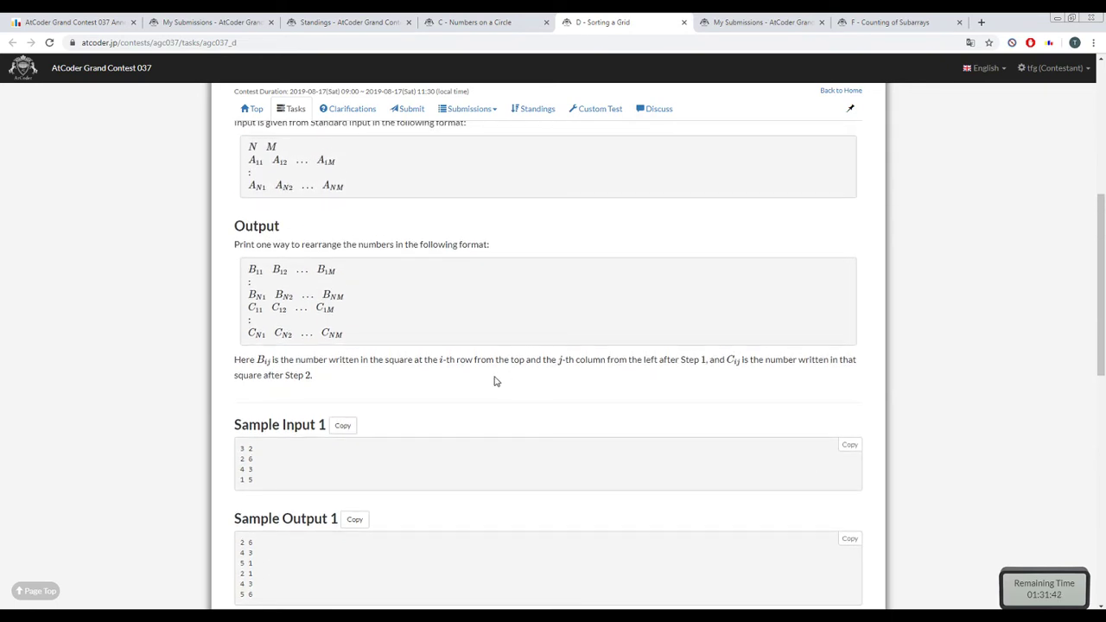
scroll(495, 382, up, 3)
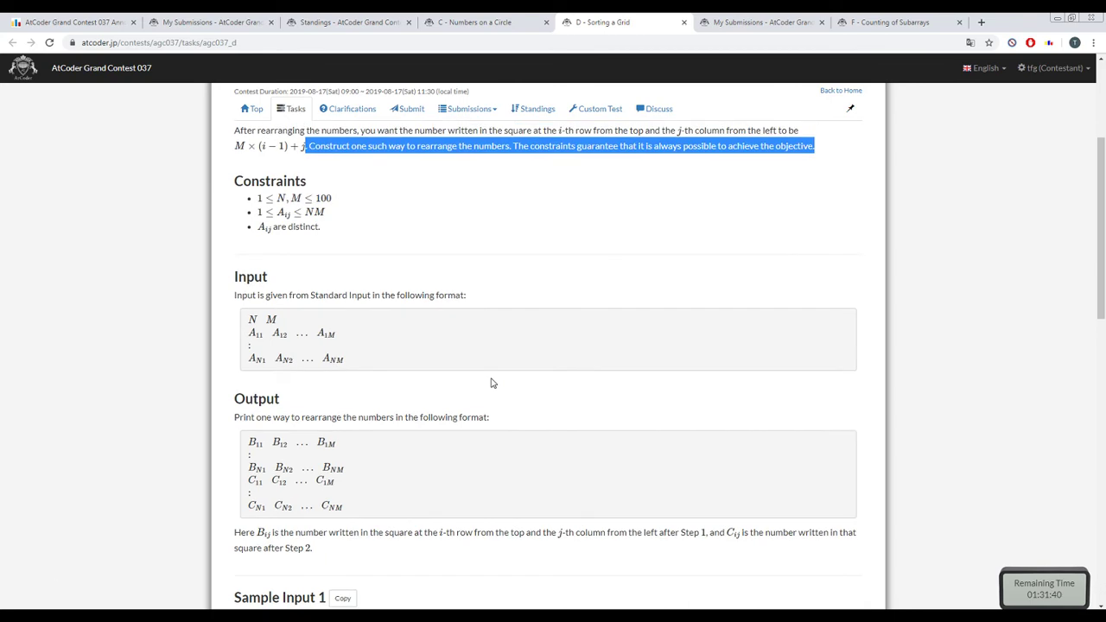
scroll(486, 387, down, 4)
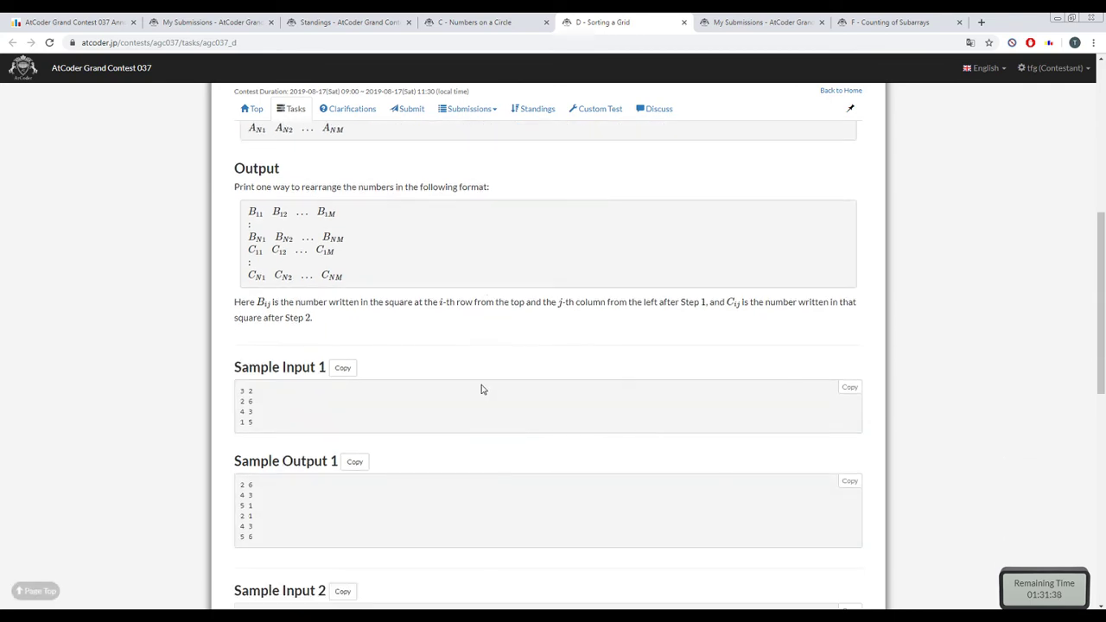
scroll(480, 390, up, 8)
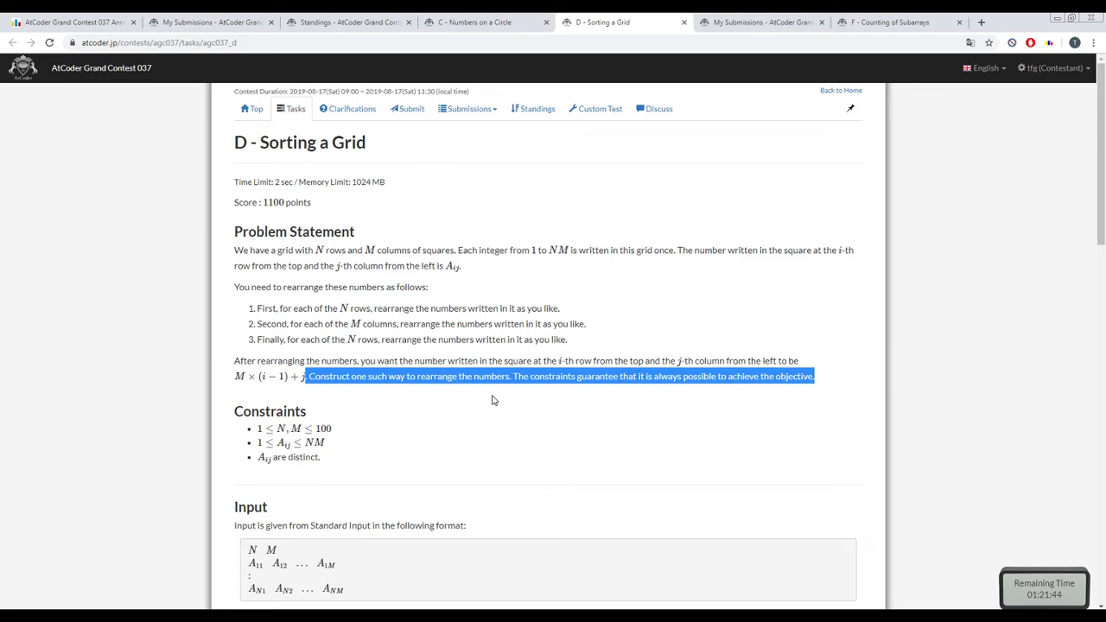
- Trace the row arrangements in Sample Output 1 against Sample Input 1, and return to the constraints
scroll(494, 400, down, 5)
scroll(333, 366, down, 1)
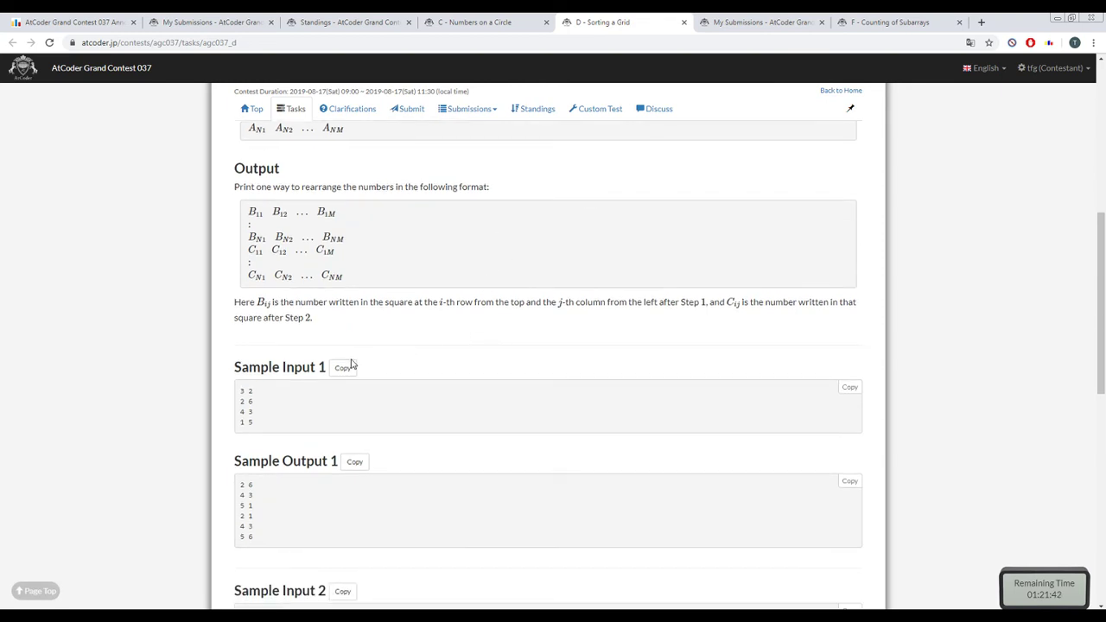
scroll(259, 492, down, 1)
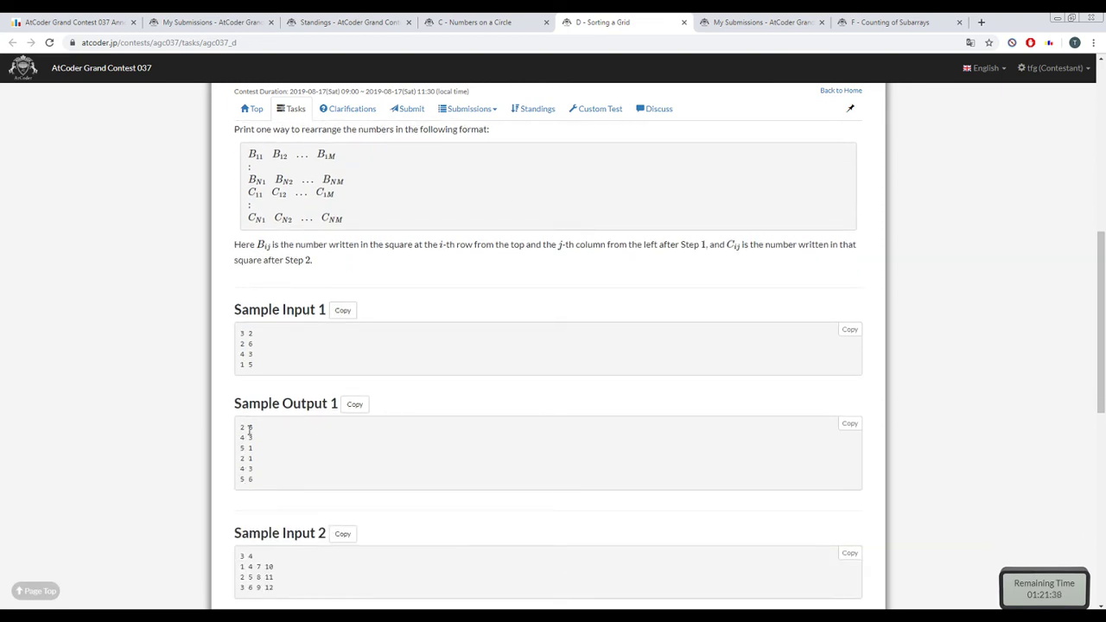
scroll(251, 431, up, 3)
scroll(250, 432, down, 3)
double_click(242, 447)
double_click(242, 427)
click(245, 438)
double_click(242, 438)
click(249, 441)
scroll(291, 449, up, 3)
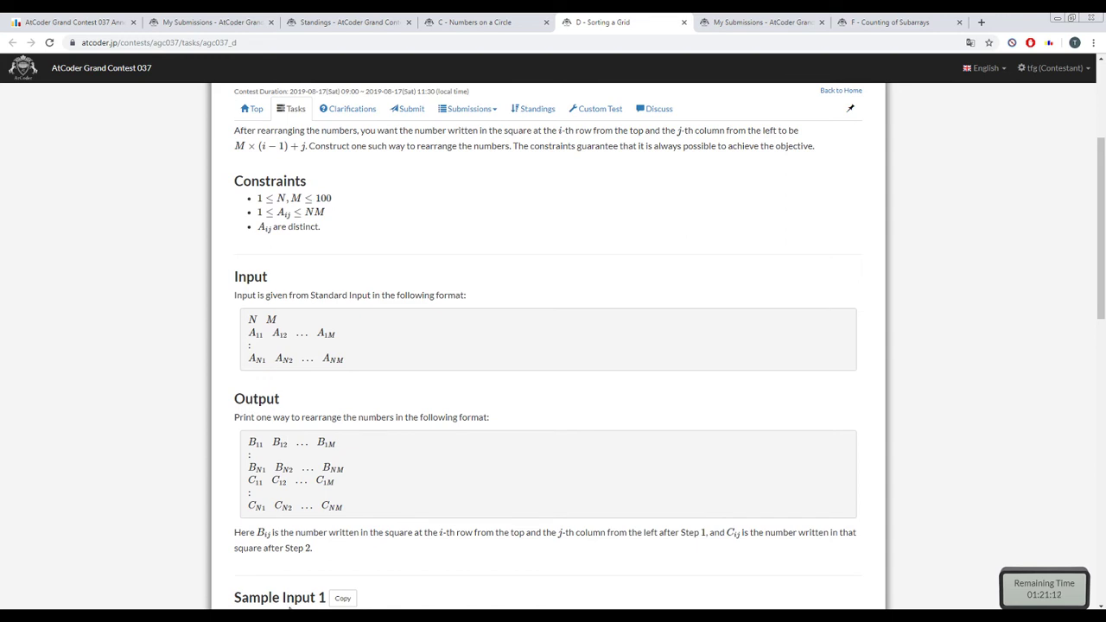
- Review the samples and the input and output formats of problem D again, ending at the start of the statement
key(alt+Tab)
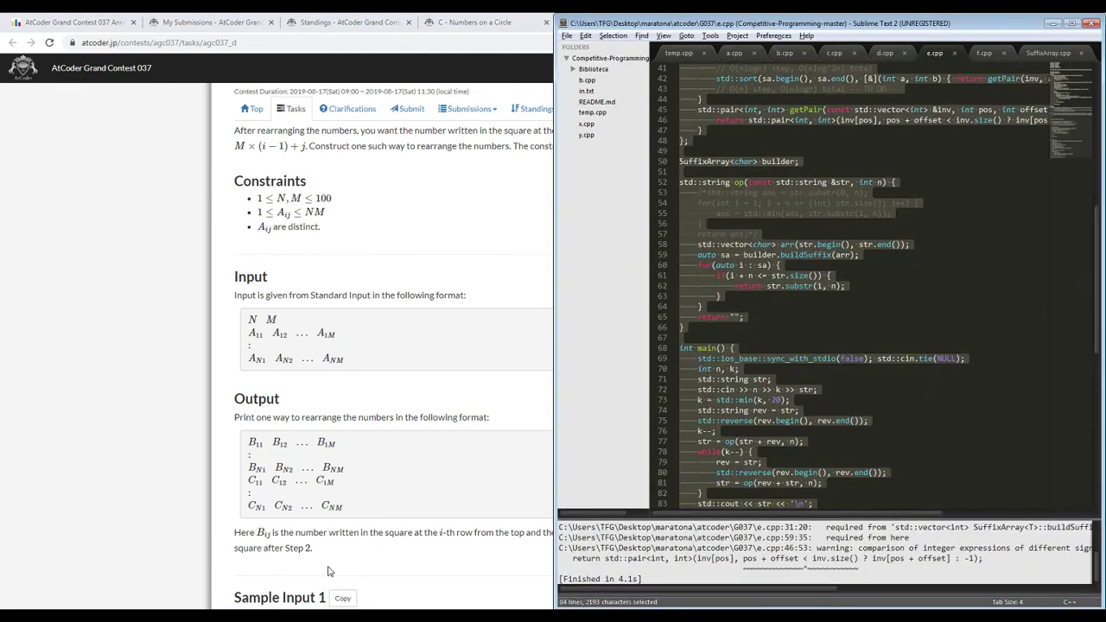
click(372, 528)
key(alt+Tab)
click(407, 509)
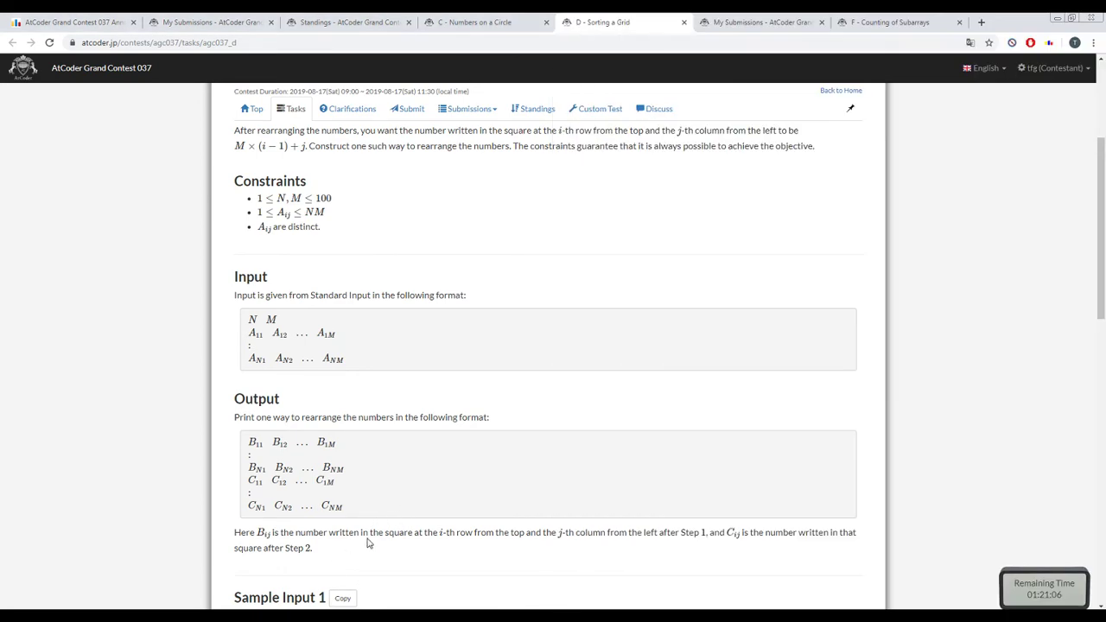
scroll(368, 543, down, 2)
scroll(362, 546, down, 1)
scroll(343, 567, down, 1)
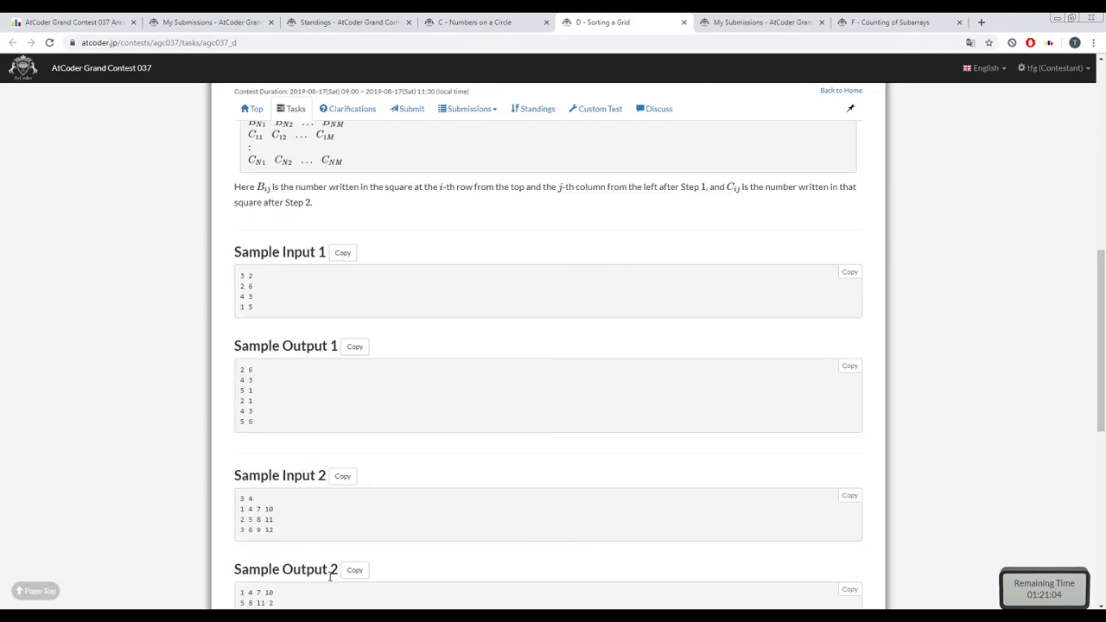
key(alt+Tab)
click(402, 534)
scroll(408, 529, up, 2)
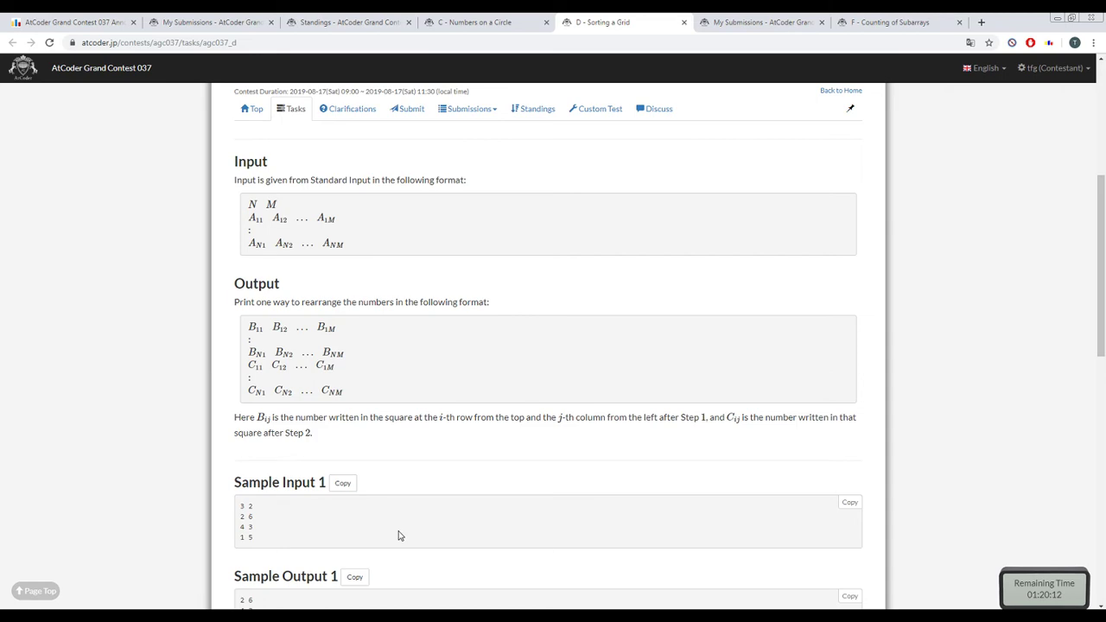
scroll(560, 519, up, 4)
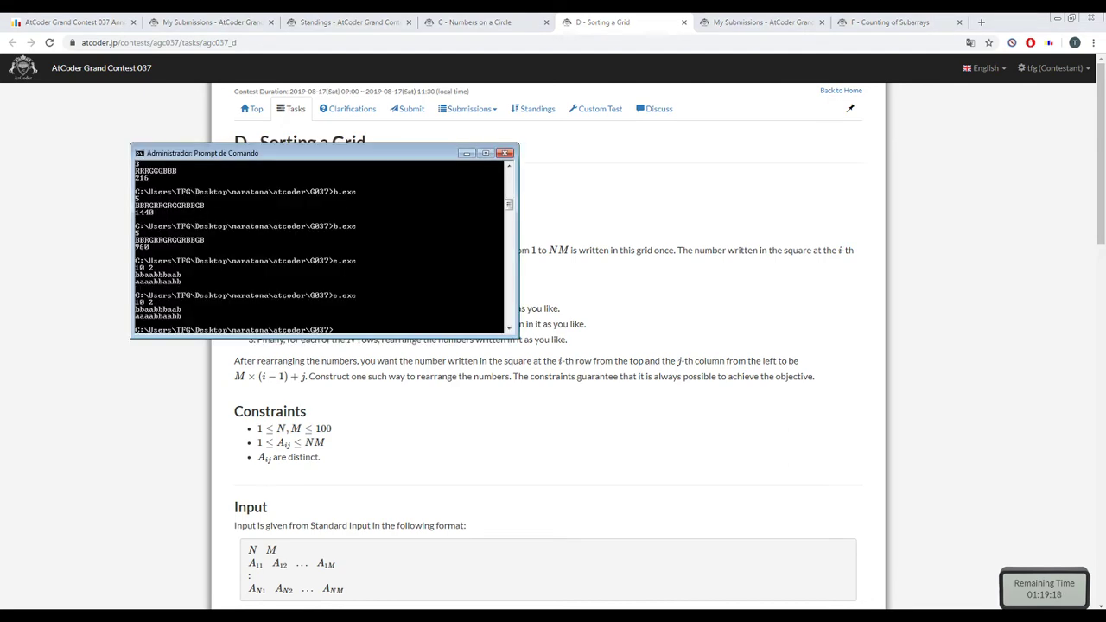
- Bring up d.cpp in Sublime Text, recheck problem D's output format and samples in the browser, and return to the code
key(Right)
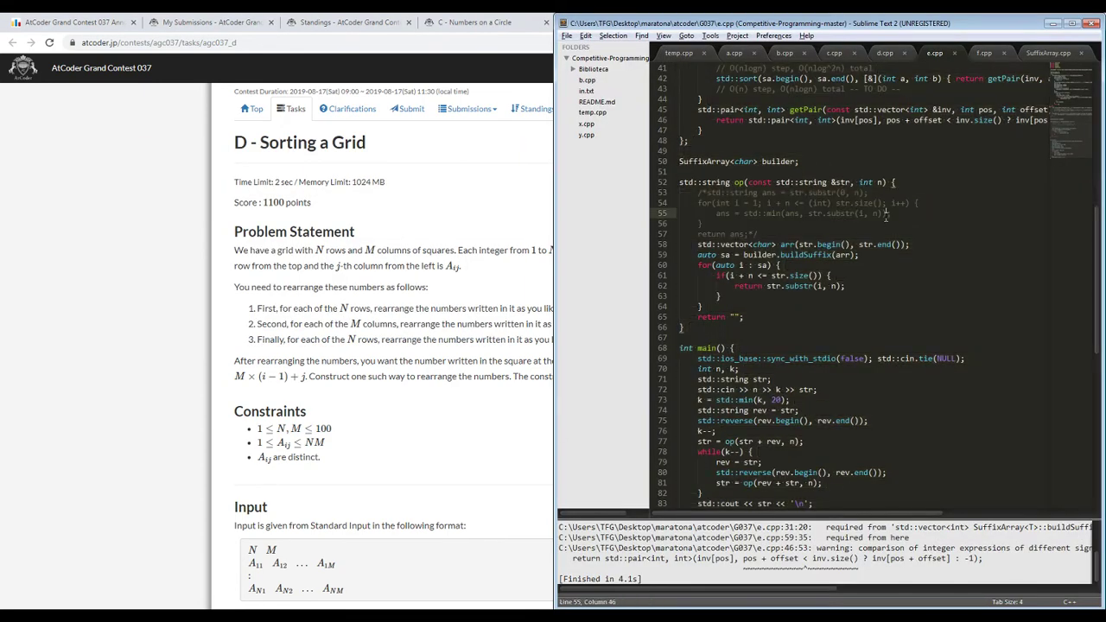
key(ctrl+Page_Up)
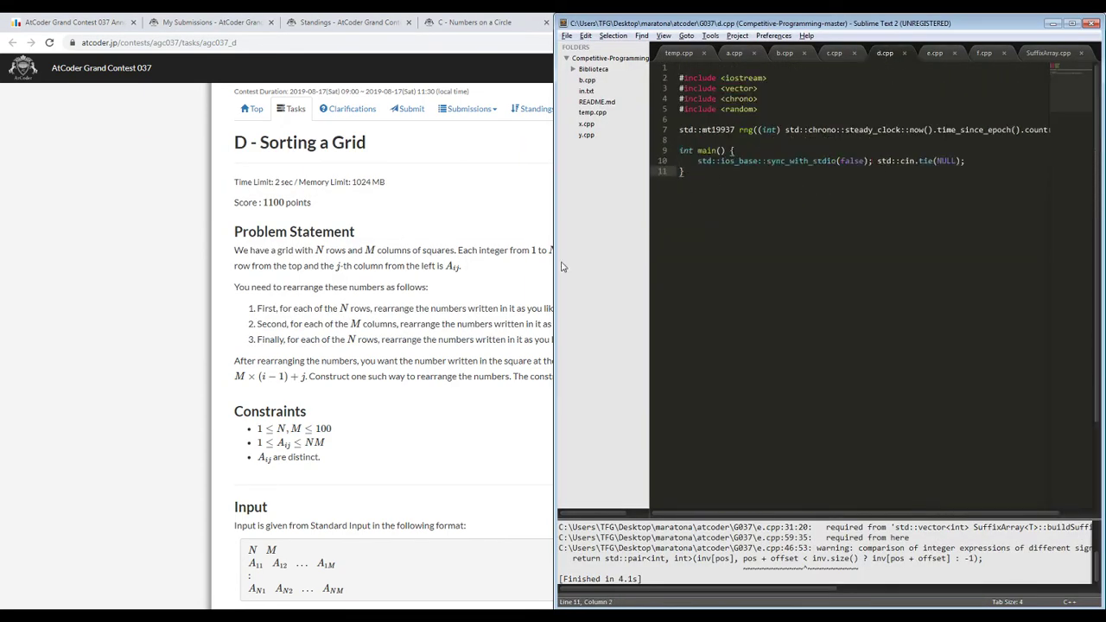
click(412, 351)
scroll(412, 352, down, 5)
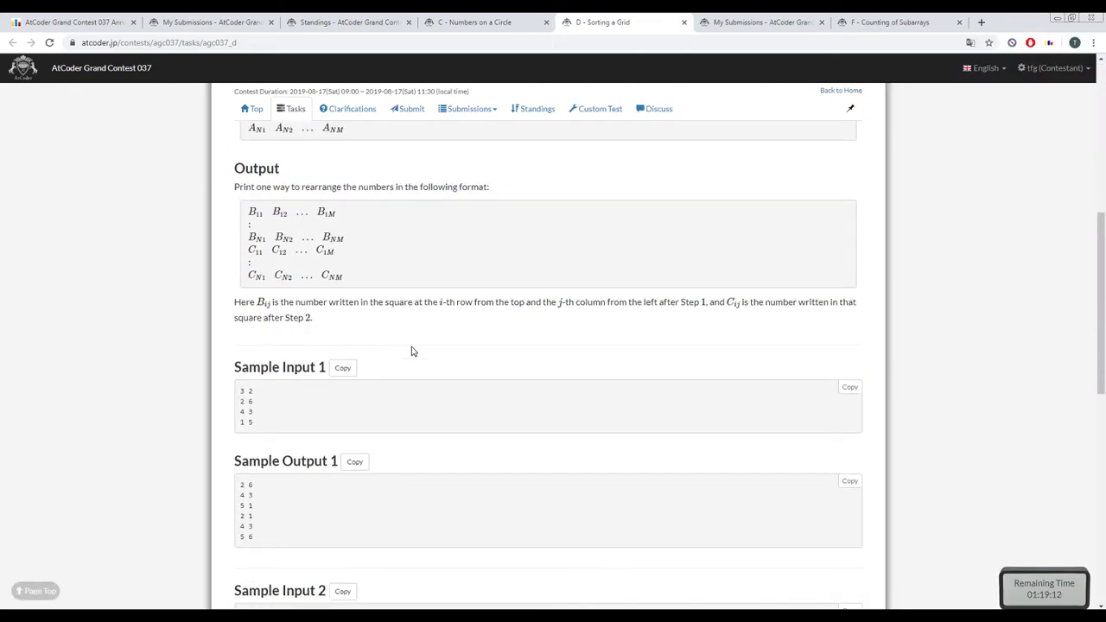
scroll(412, 351, up, 5)
key(alt+Tab)
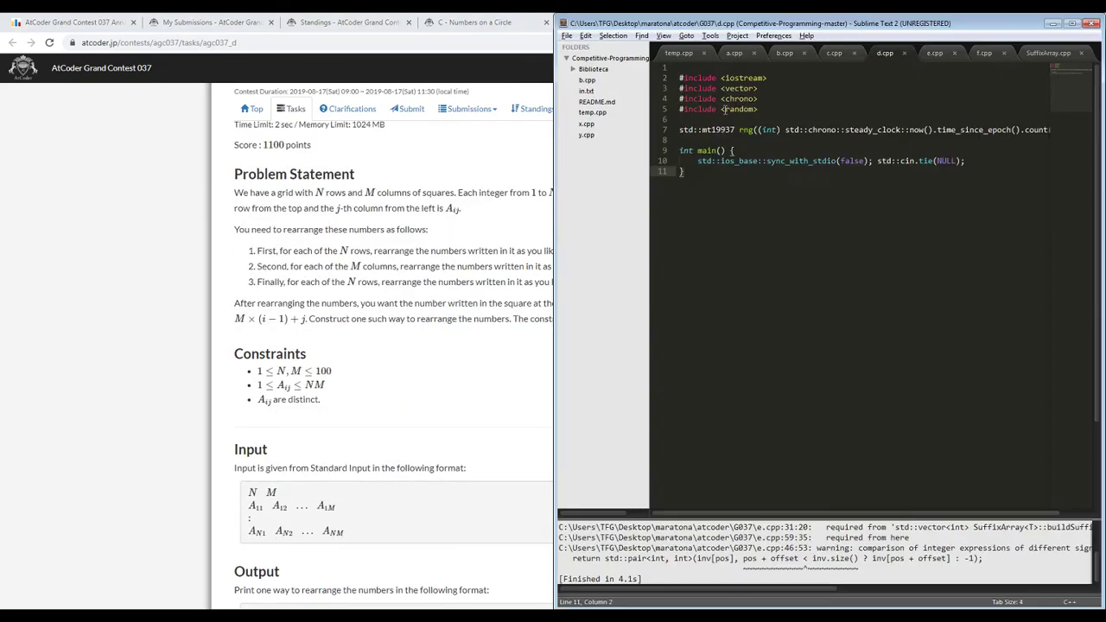
- Open MaxFlow.cpp from the Graph folder of the Biblioteca library and copy the whole Dinic template
click(572, 68)
click(580, 91)
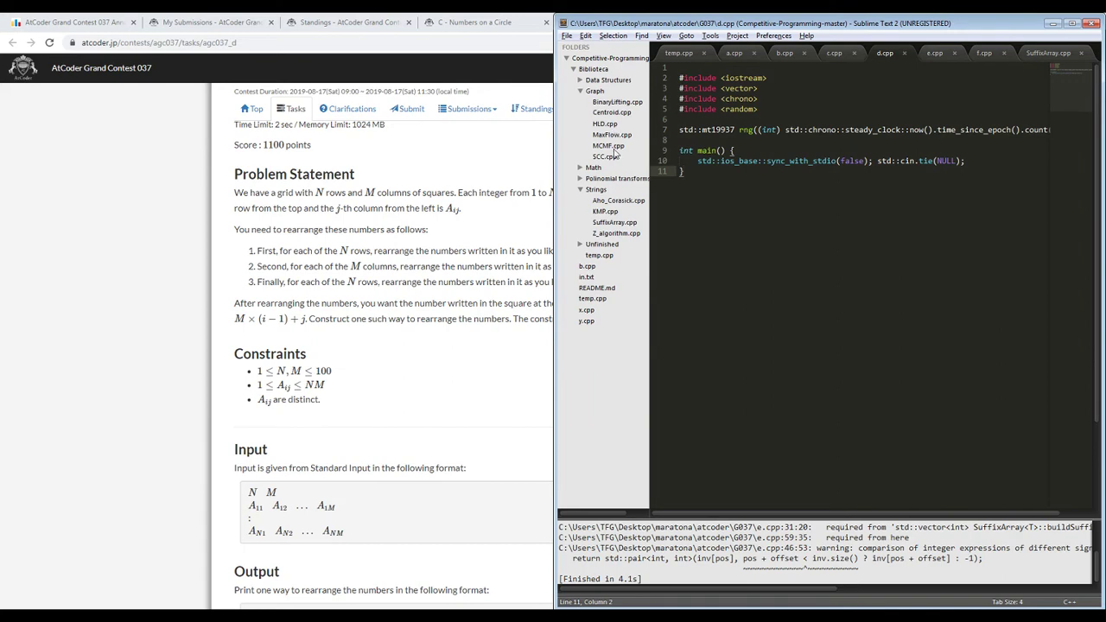
click(613, 136)
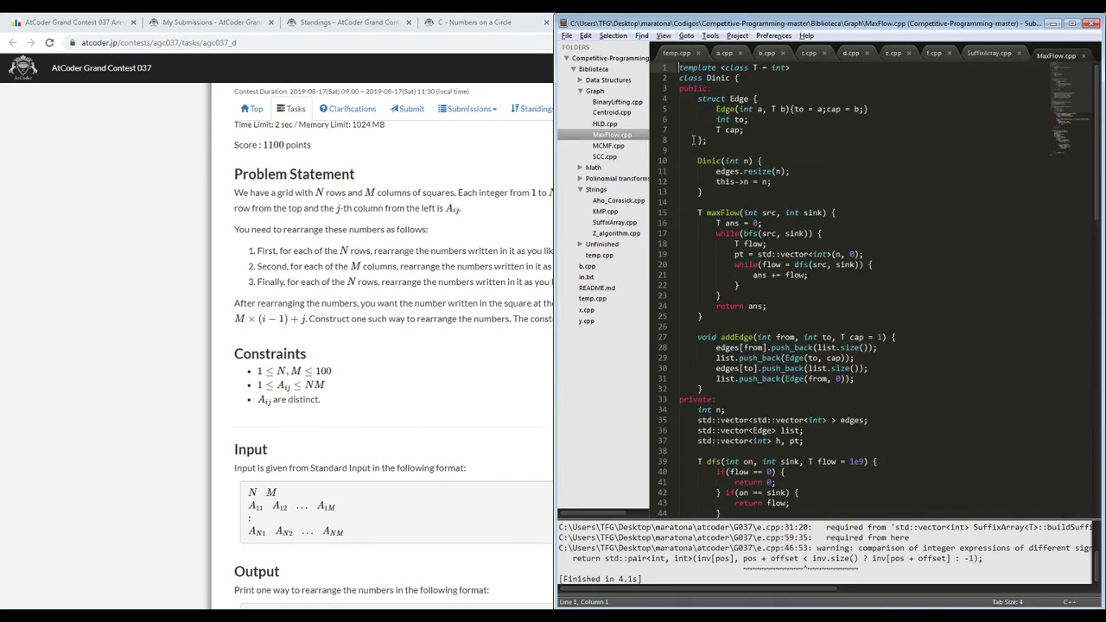
key(ctrl+a)
key(ctrl+c)
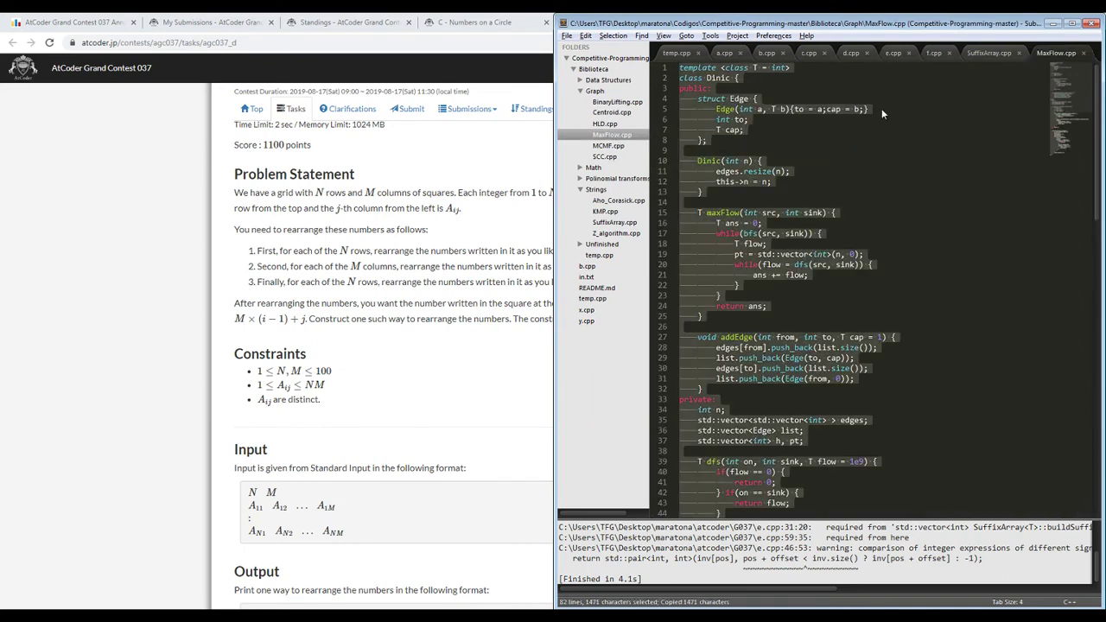
- Close the MaxFlow.cpp and SuffixArray.cpp files and collapse the project folder tree
click(1084, 53)
click(1084, 53)
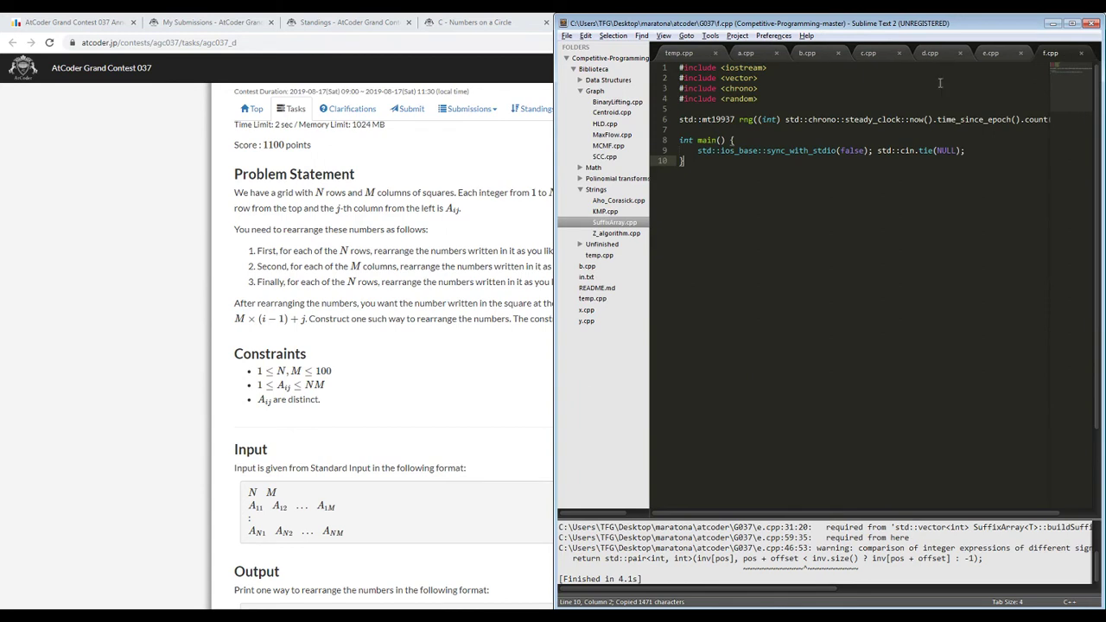
click(573, 68)
click(567, 58)
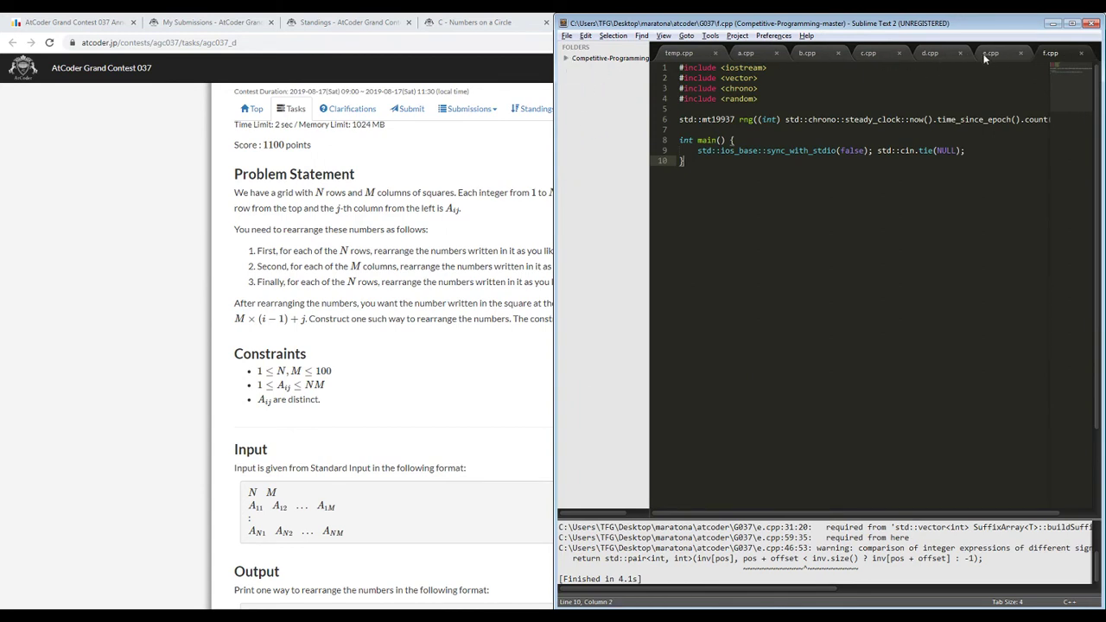
- Insert the copied Dinic template into d.cpp between the rng line and main
click(921, 54)
click(865, 138)
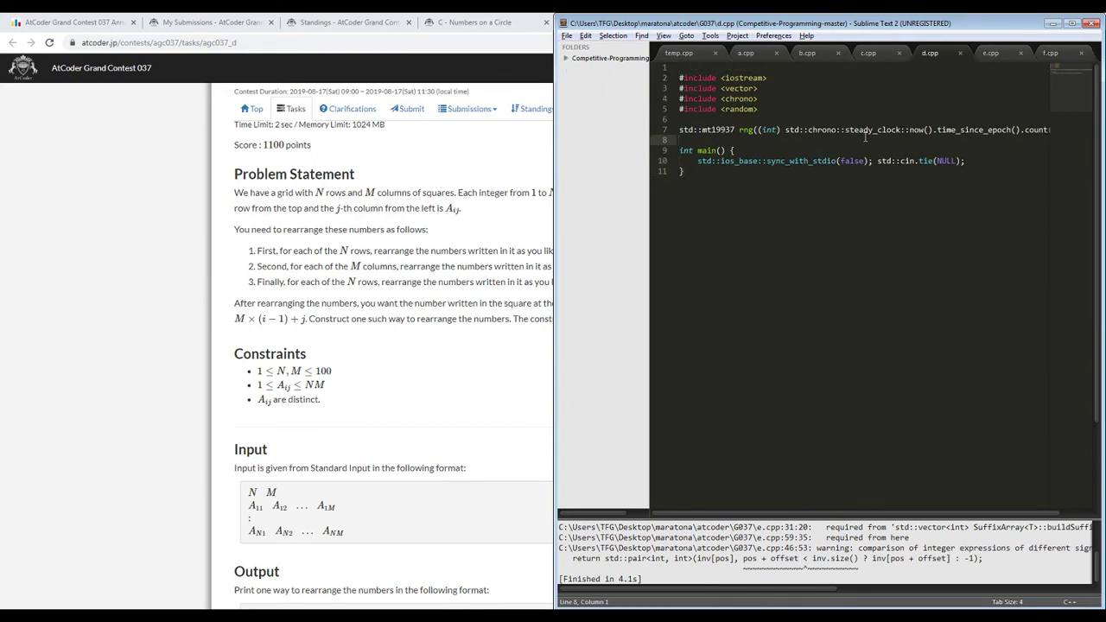
key(Return)
key(Return)
key(ctrl+v)
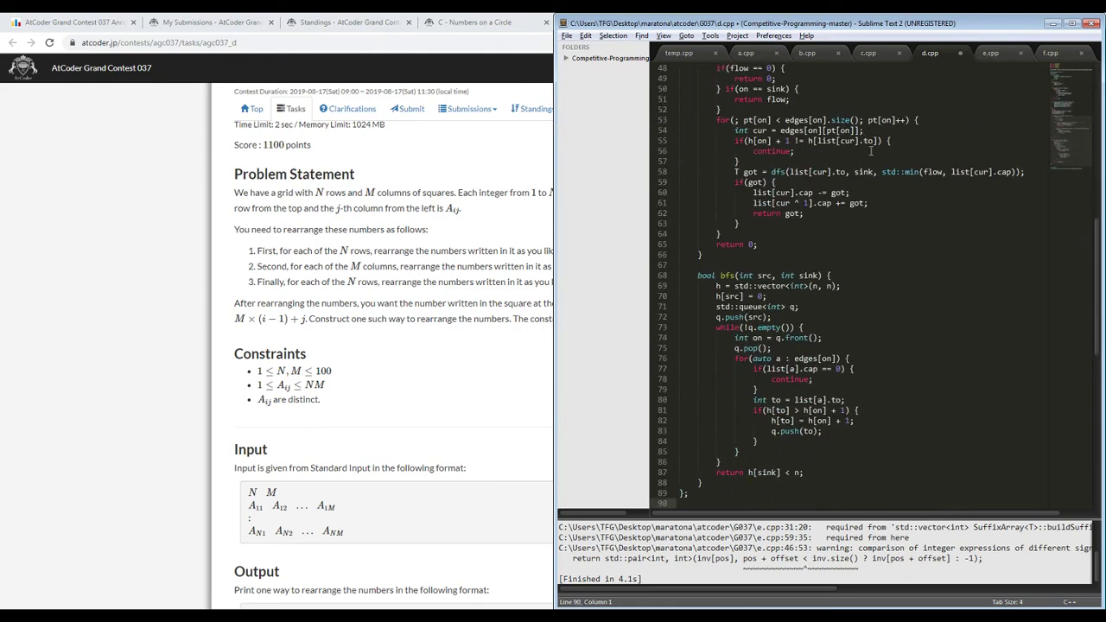
- Remove the blank first line of d.cpp and build the file
key(ctrl+Tab)
key(ctrl+Tab)
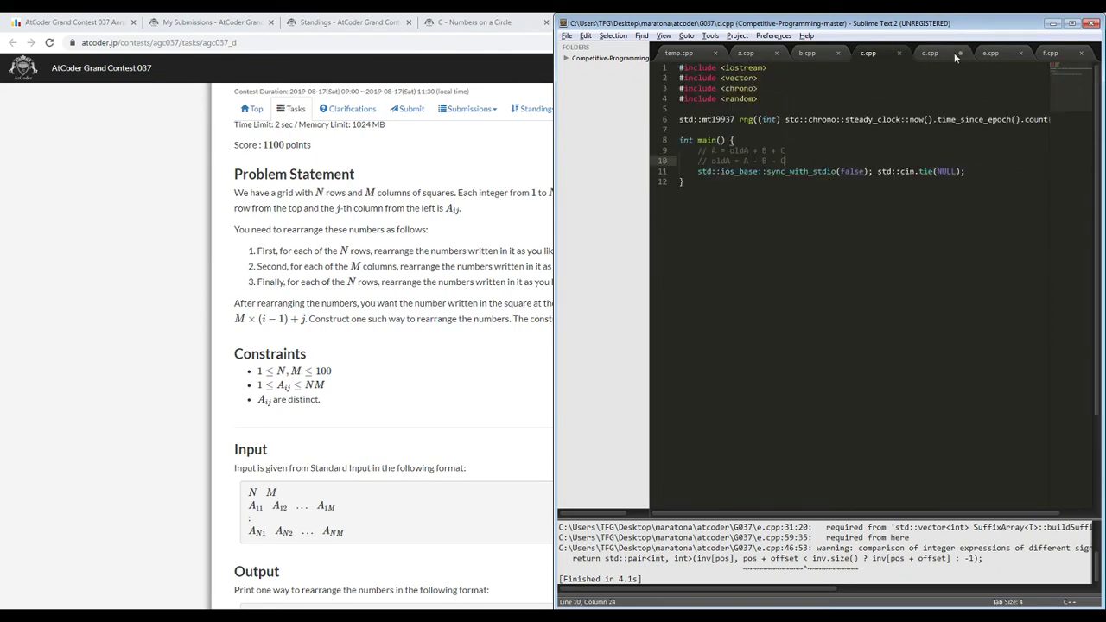
click(948, 54)
click(685, 71)
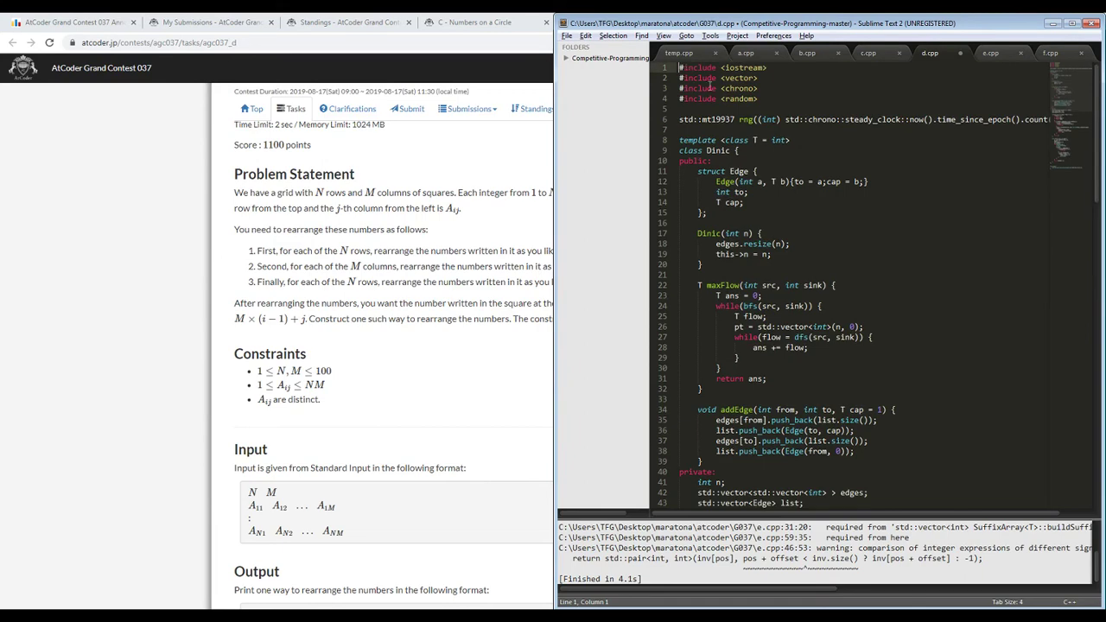
scroll(784, 149, down, 20)
key(ctrl+b)
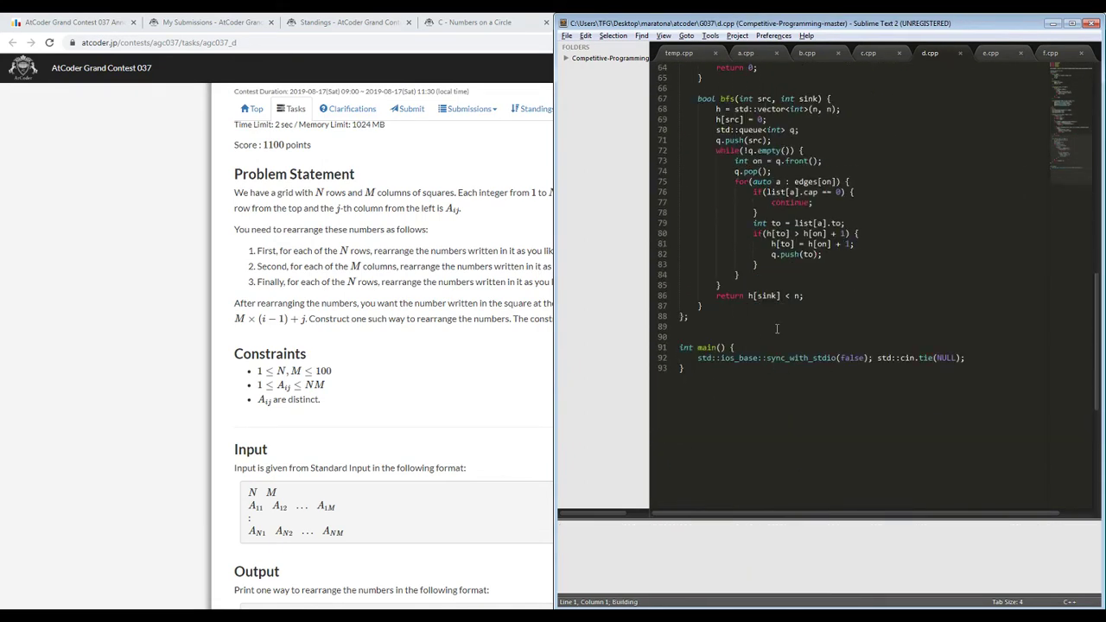
- Add #include <queue> and #include <limits> below the existing includes and rebuild d.cpp
click(743, 337)
scroll(805, 119, up, 20)
click(795, 100)
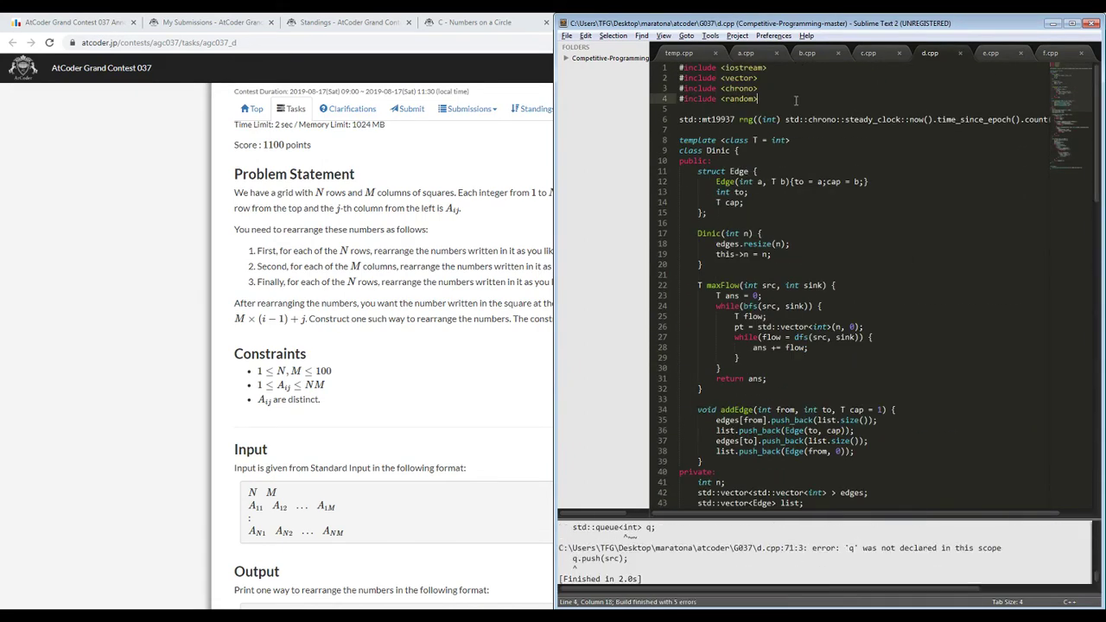
key(Return)
text(#include <)
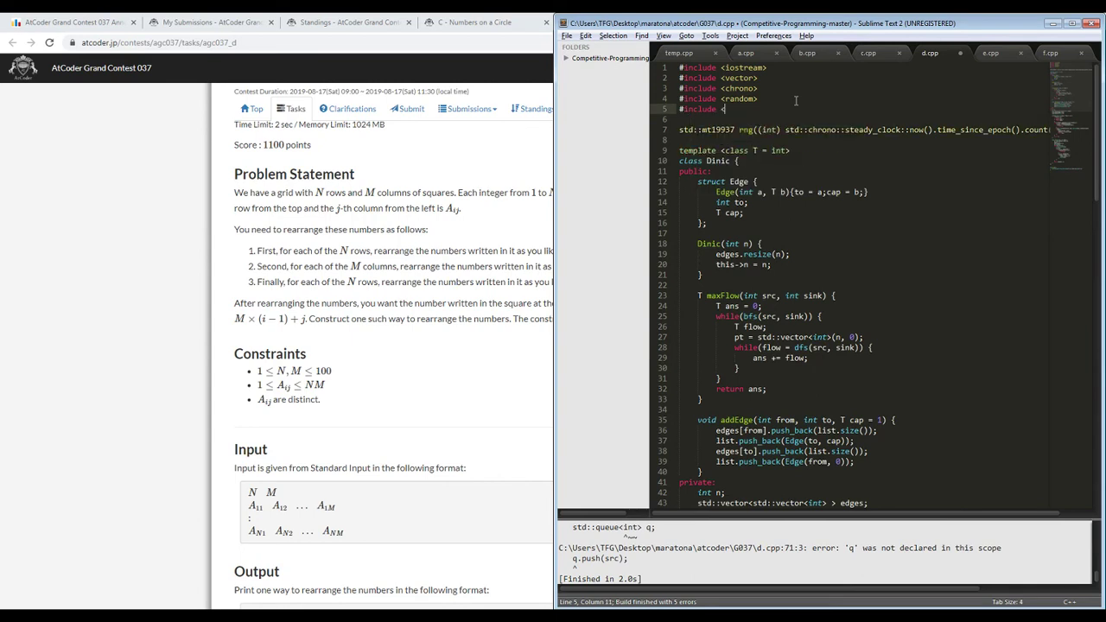
text(queue>)
key(Return)
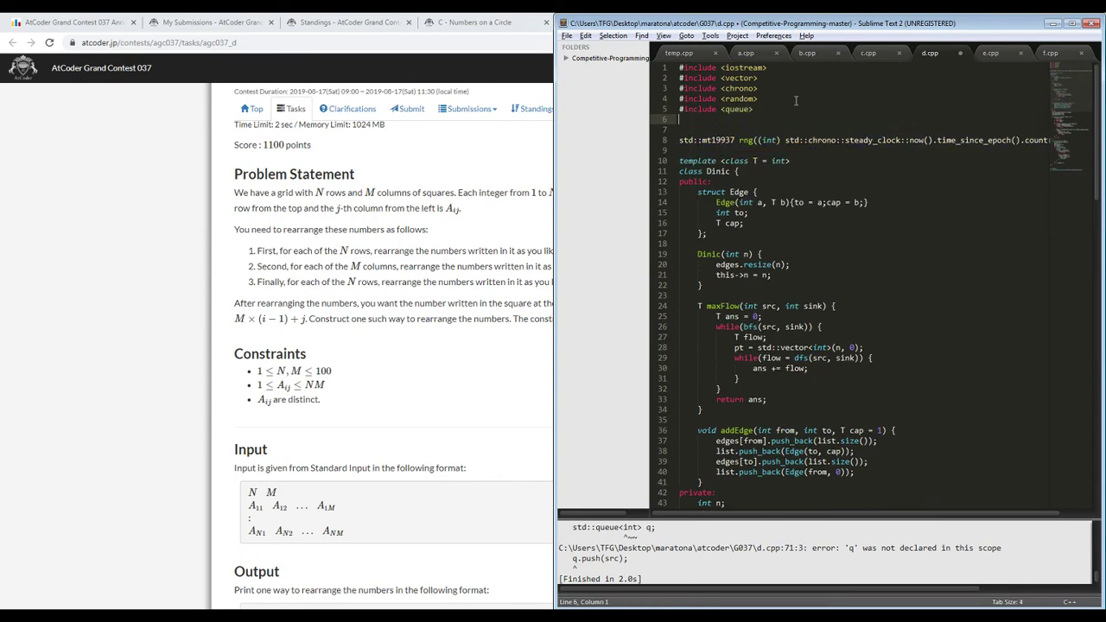
text(#include <limits>)
key(ctrl+b)
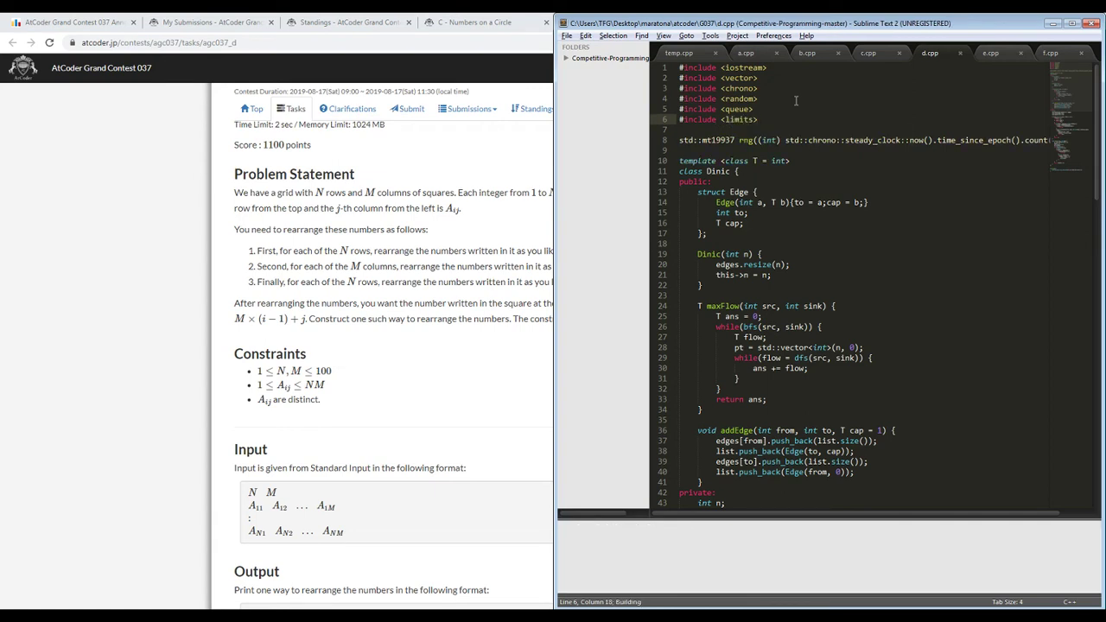
- Check the build warnings, rename the Dinic constructor's parameter to nn in its signature and body, and rebuild
scroll(726, 570, up, 2)
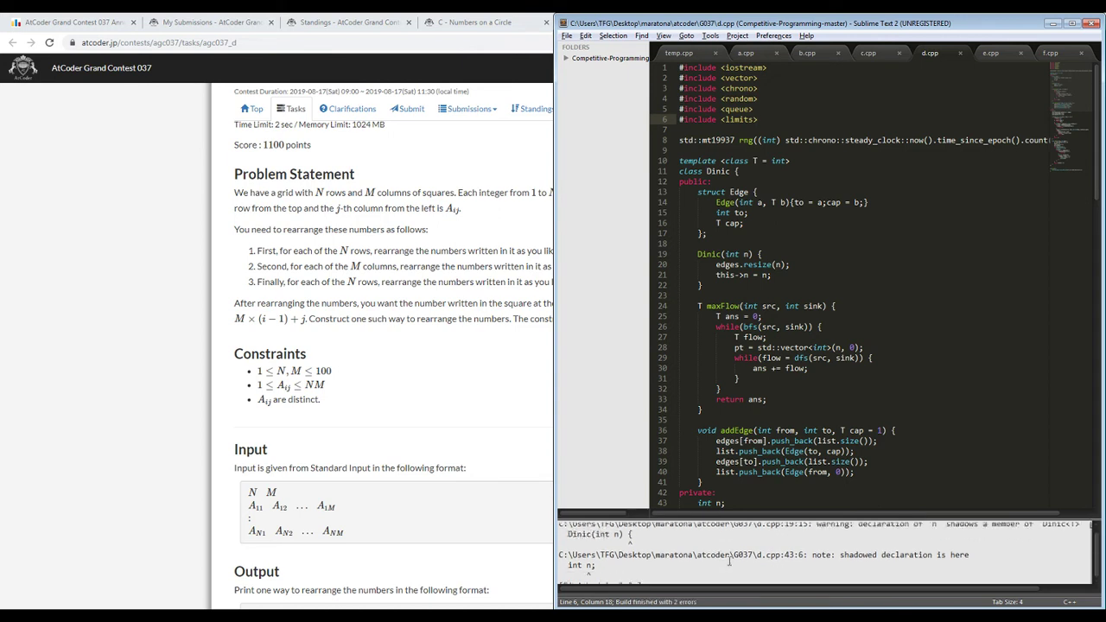
scroll(730, 561, down, 1)
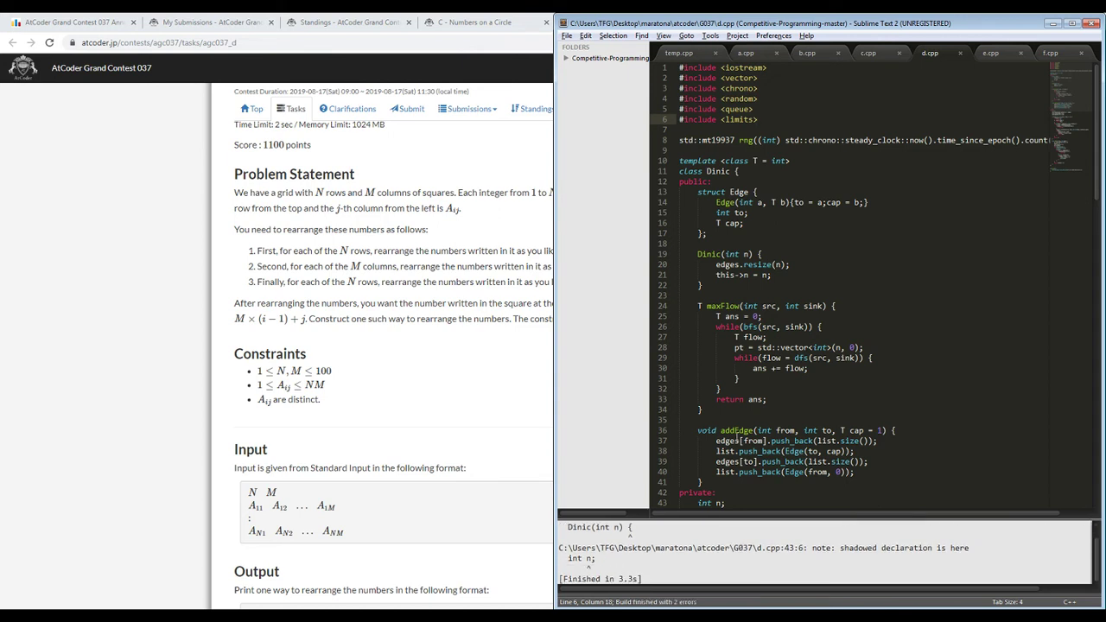
click(748, 254)
text(n)
click(780, 265)
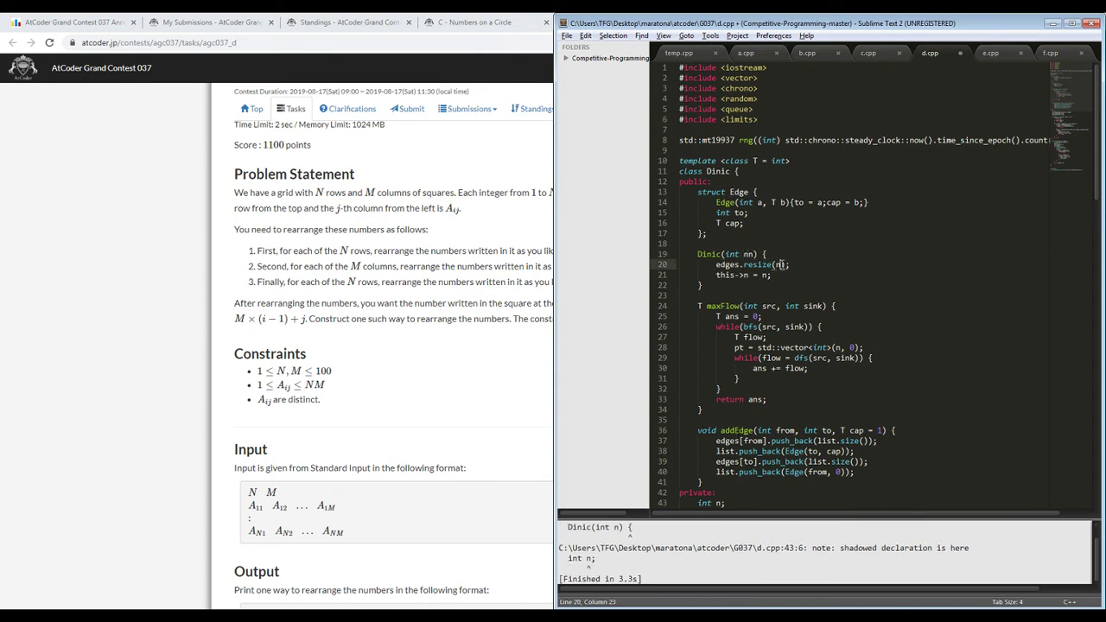
text(n)
click(770, 275)
text(n)
key(ctrl+b)
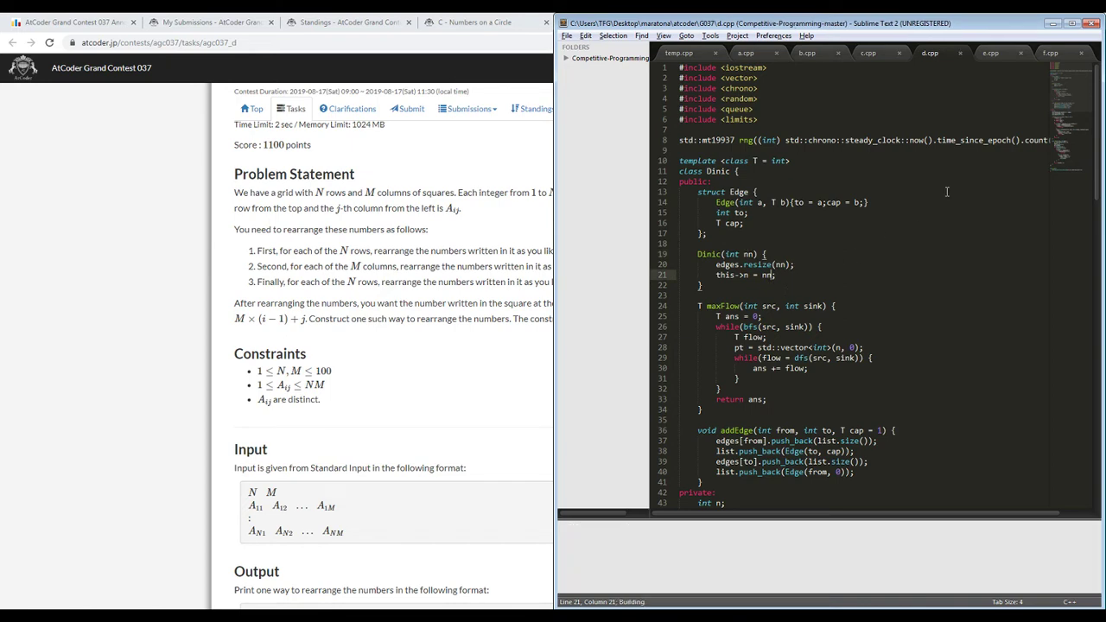
- Remove the extra blank line between the Dinic class and main, and rebuild d.cpp
drag(1078, 91, 1078, 183)
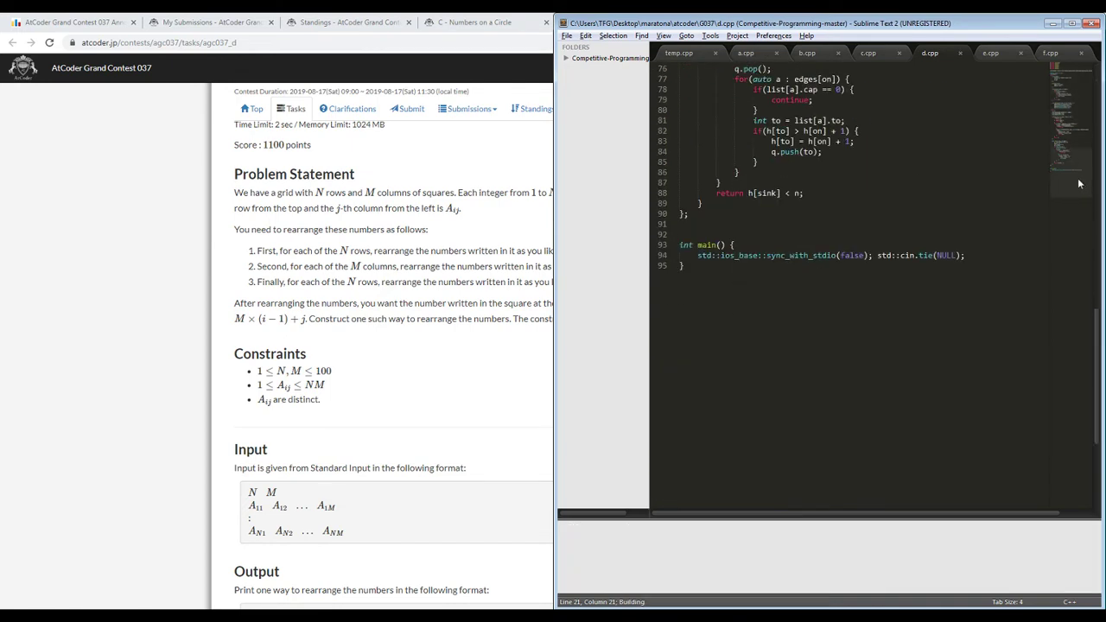
click(841, 226)
key(BackSpace)
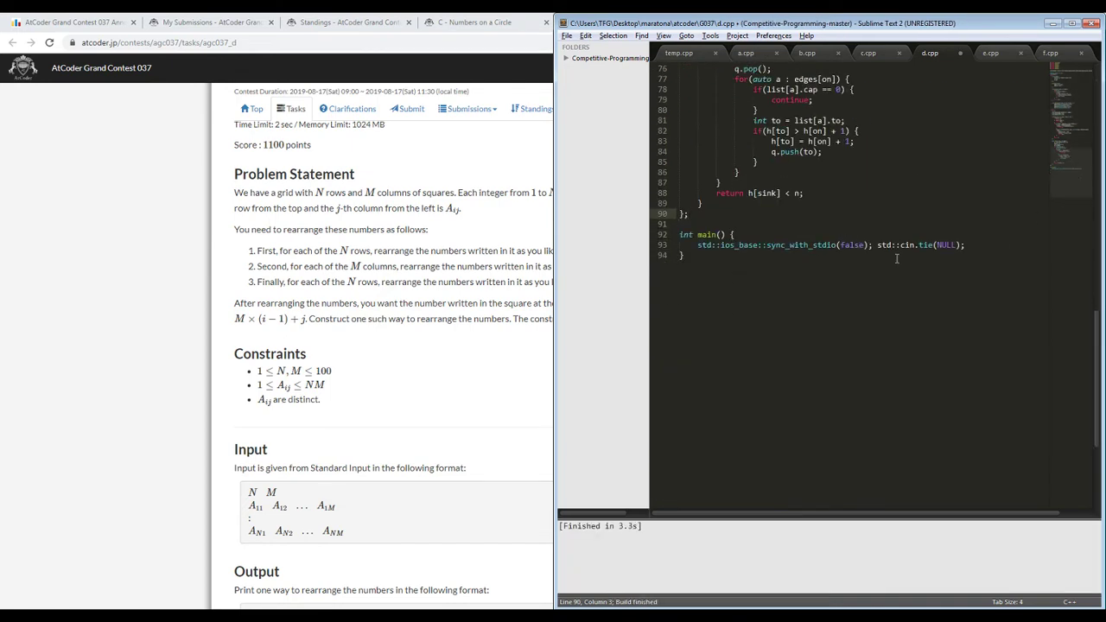
key(ctrl+b)
- In main, declare the integers n and m and read both from std::cin
click(980, 245)
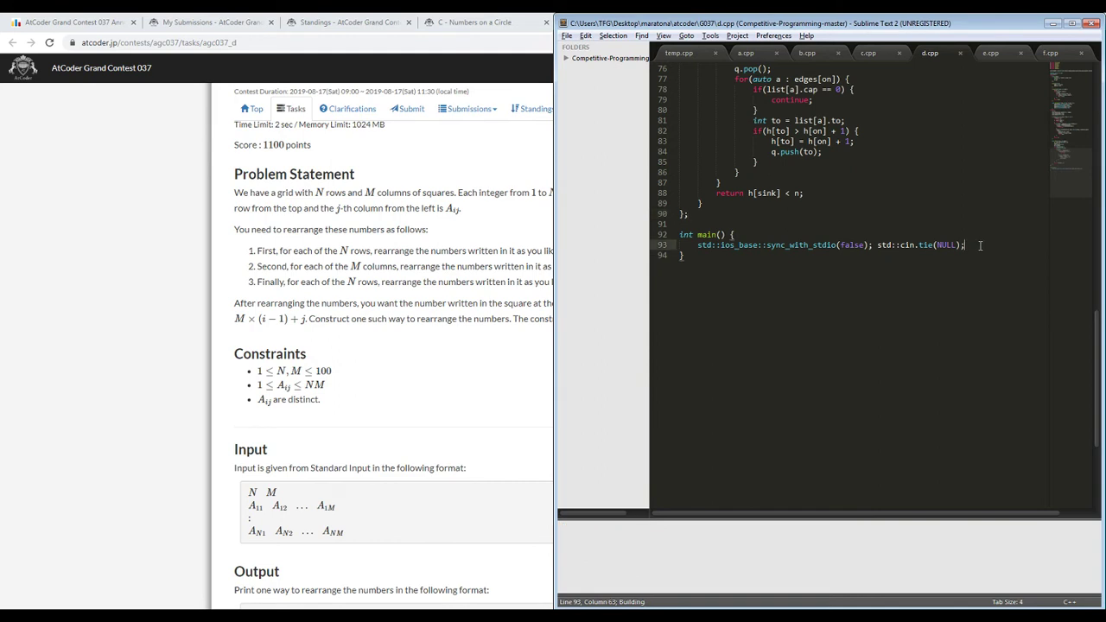
key(Return)
text(int n, m;)
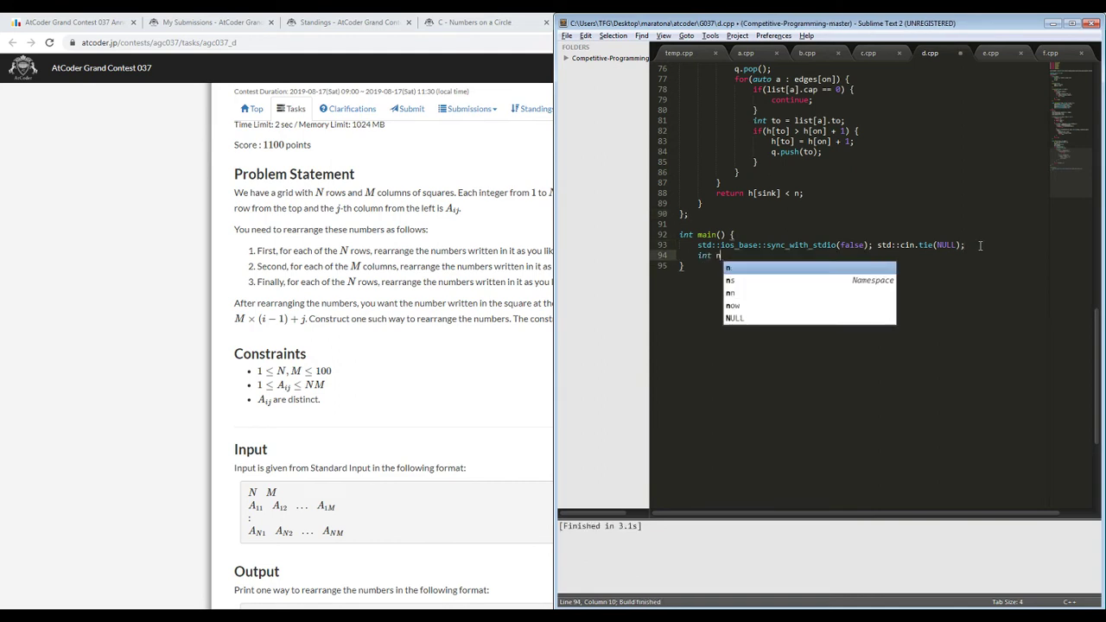
key(Return)
text(std::cin >)
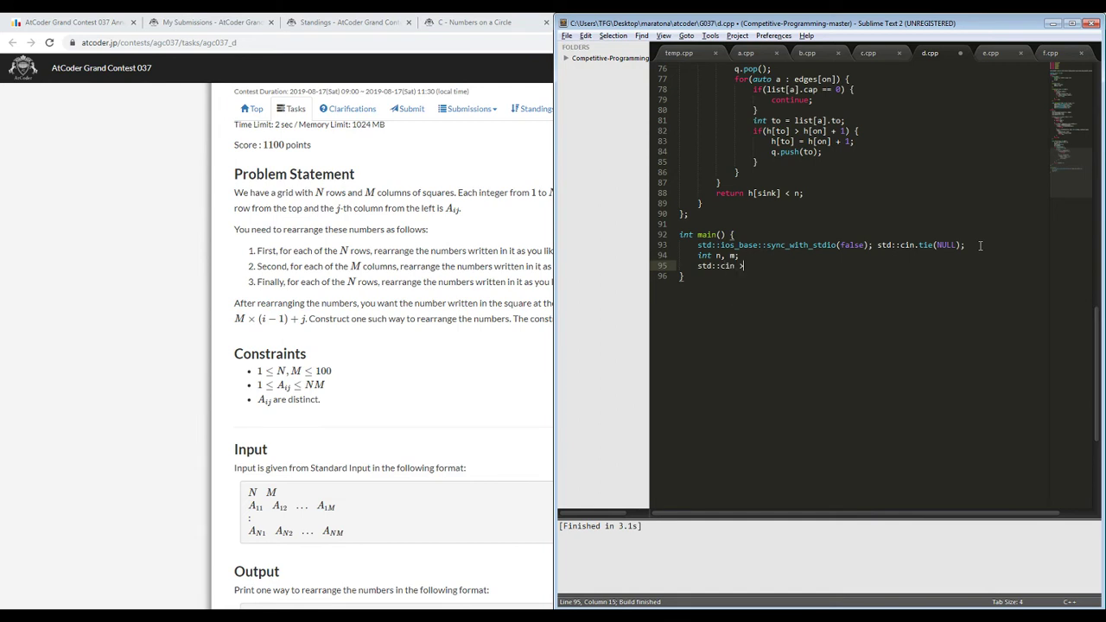
text(> n >> m;)
key(Return)
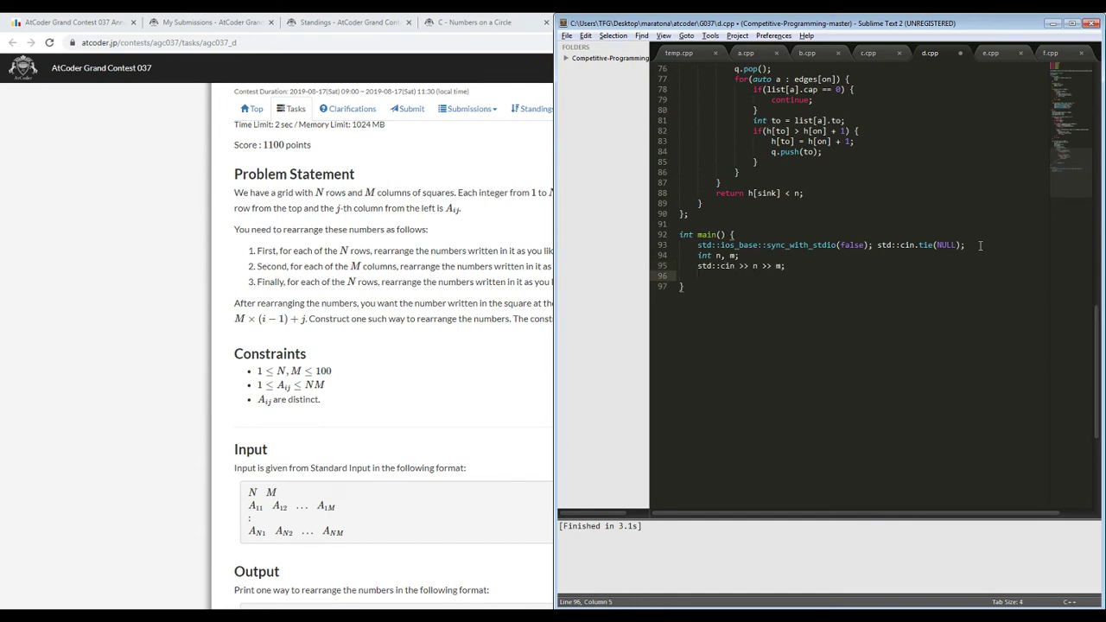
- Declare a as a two-dimensional std::vector of int with n rows below the input line
text(std::vector<std::vector<)
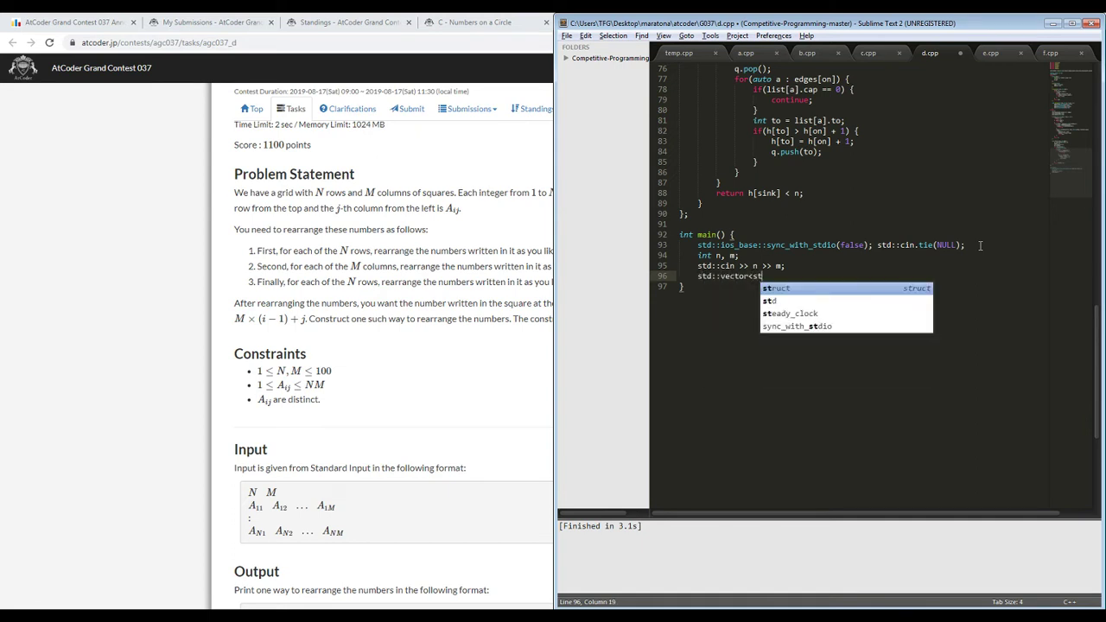
text(int)
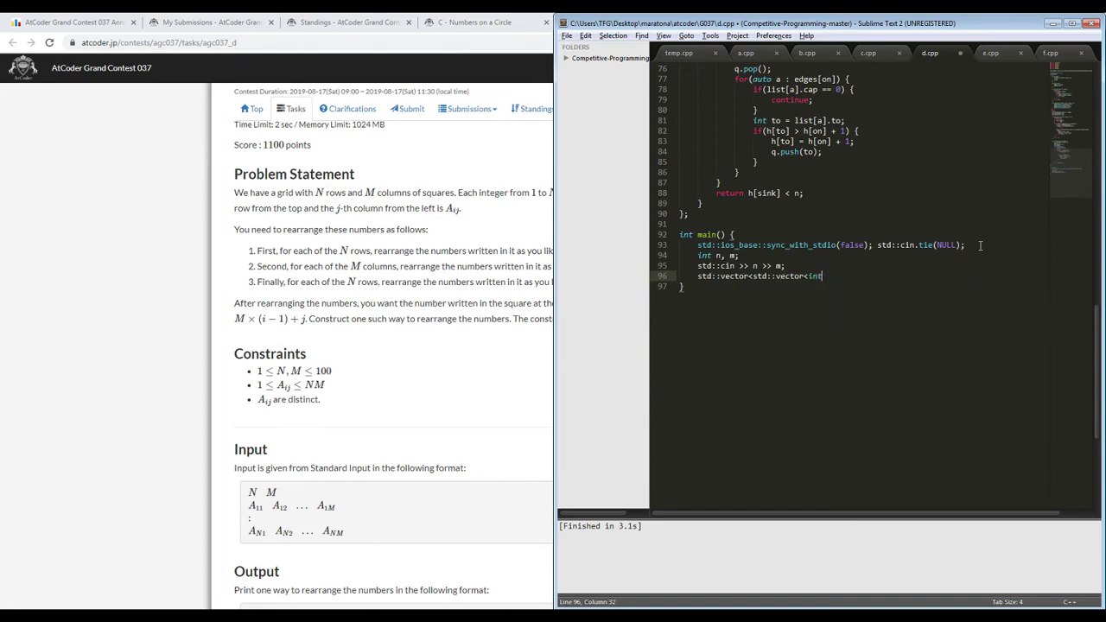
text(> >)
key(Left)
key(End)
text(a(n);)
key(Return)
- Write nested loops with i up to n and j up to m that read each a[i][j] from std::cin
text(for)
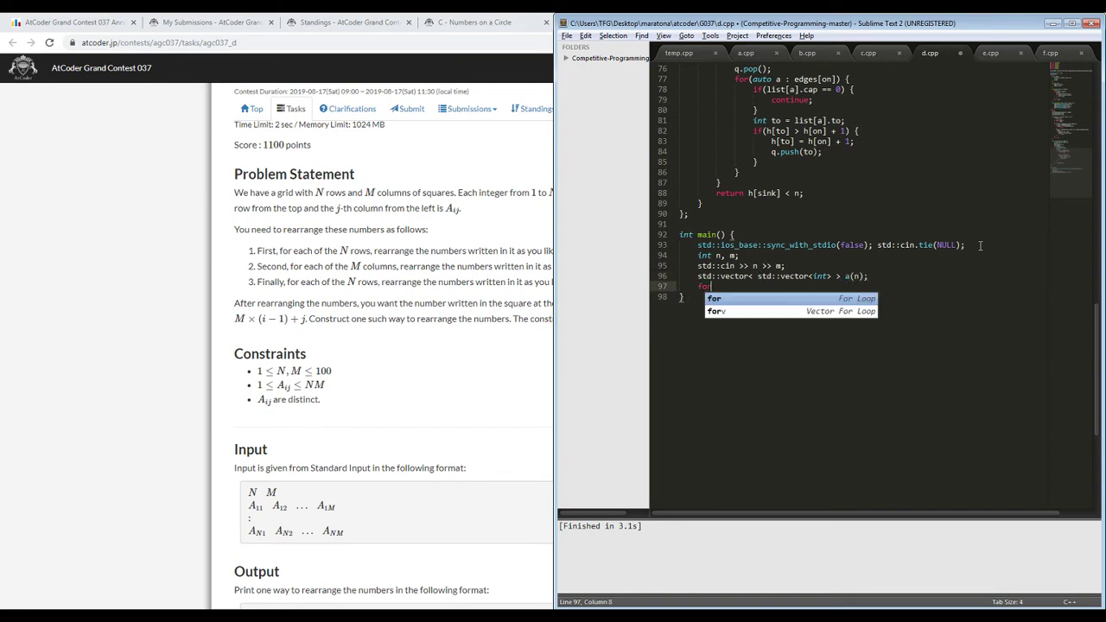
text((int i = 0; i < n;)
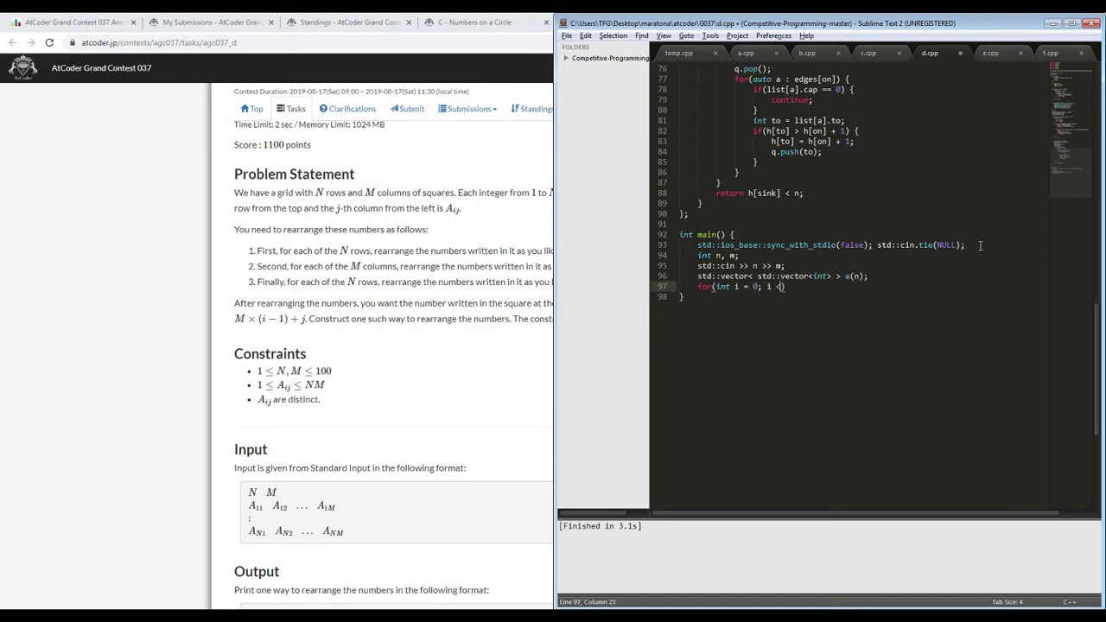
text( i++) {)
key(Return)
text(f)
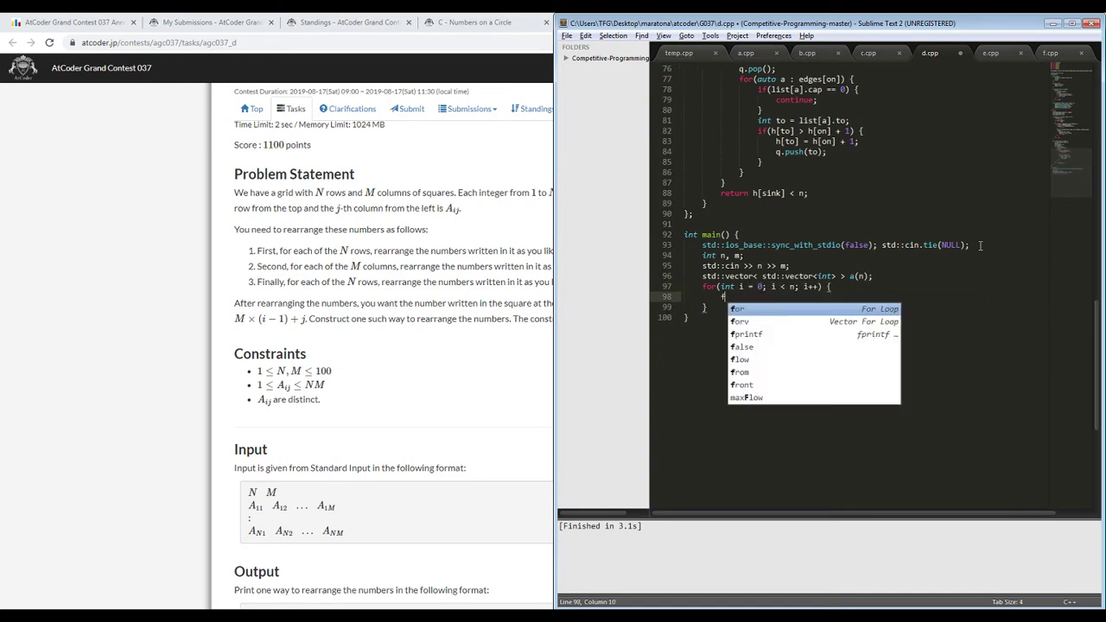
text(or(int j = 0)
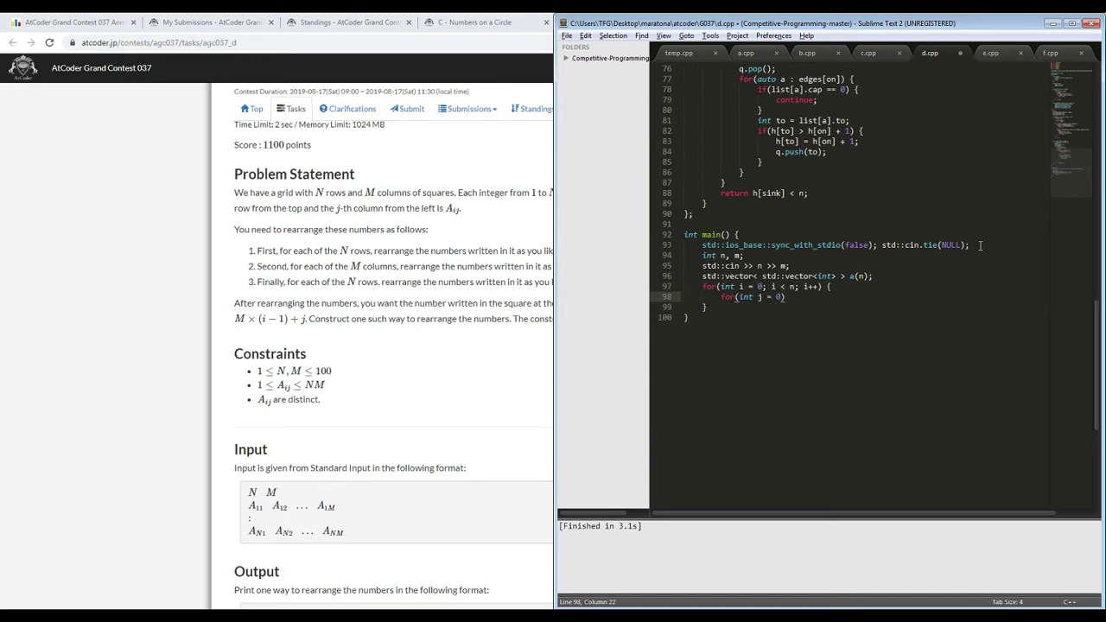
text(; j < m; j++) {)
key(Return)
text(std::cin >> )
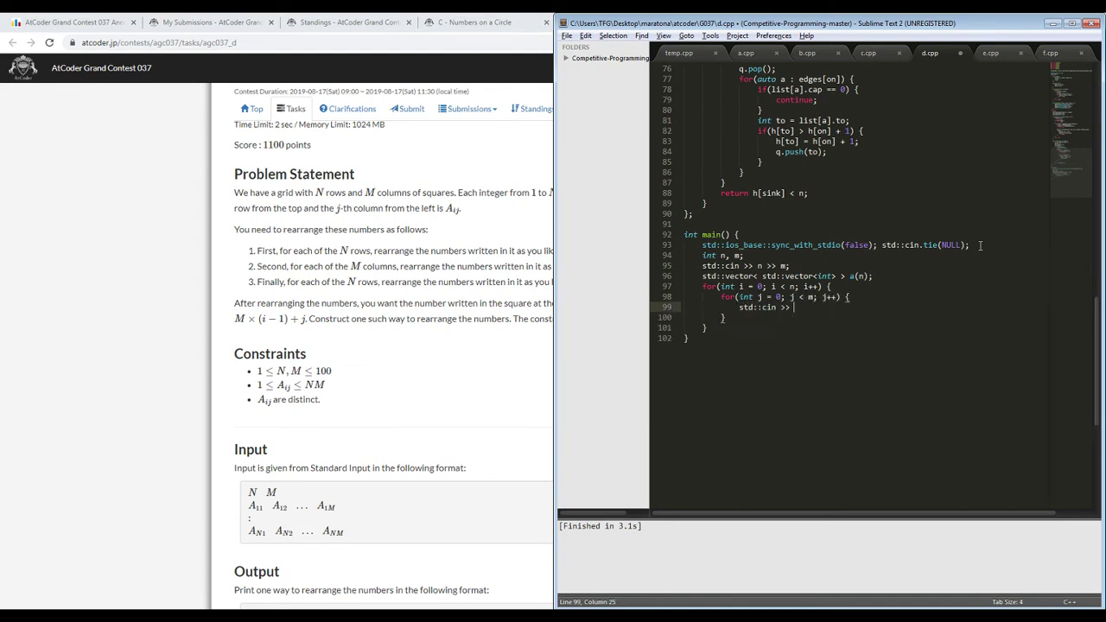
text(a[i][j];)
- Add a[i].resize(m); inside the outer loop, before the inner j loop
key(Up)
key(Up)
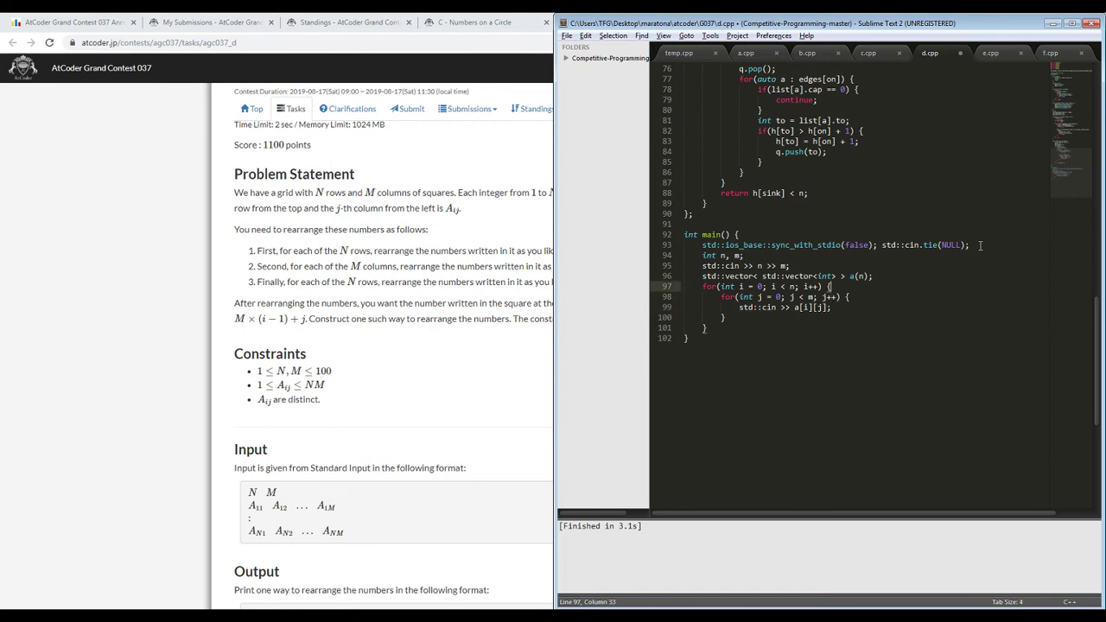
key(Return)
text(a[i].)
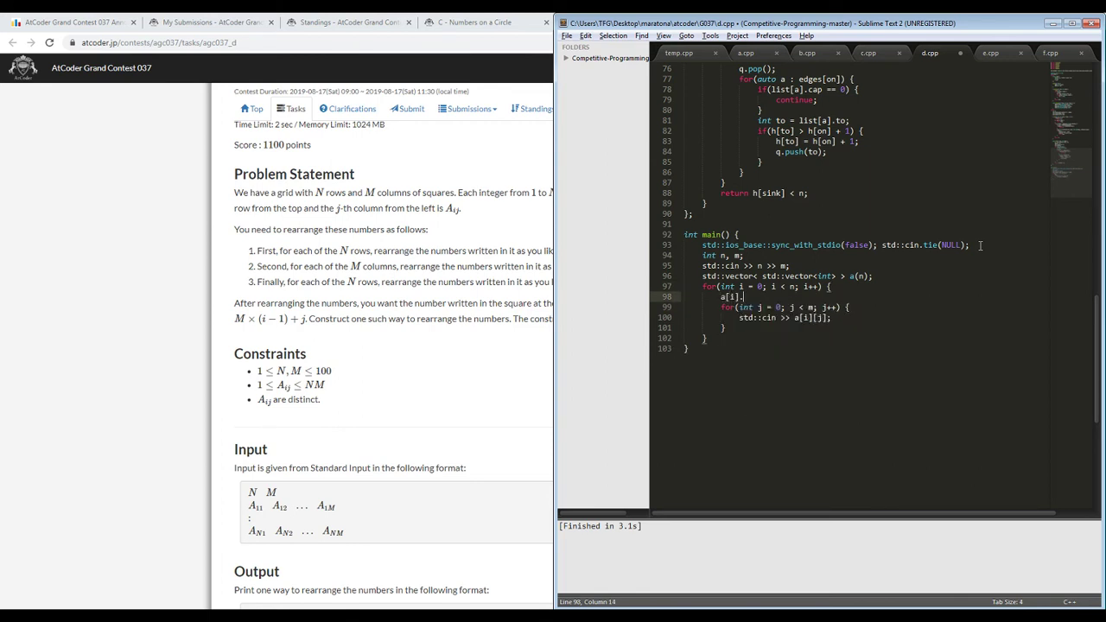
text(res)
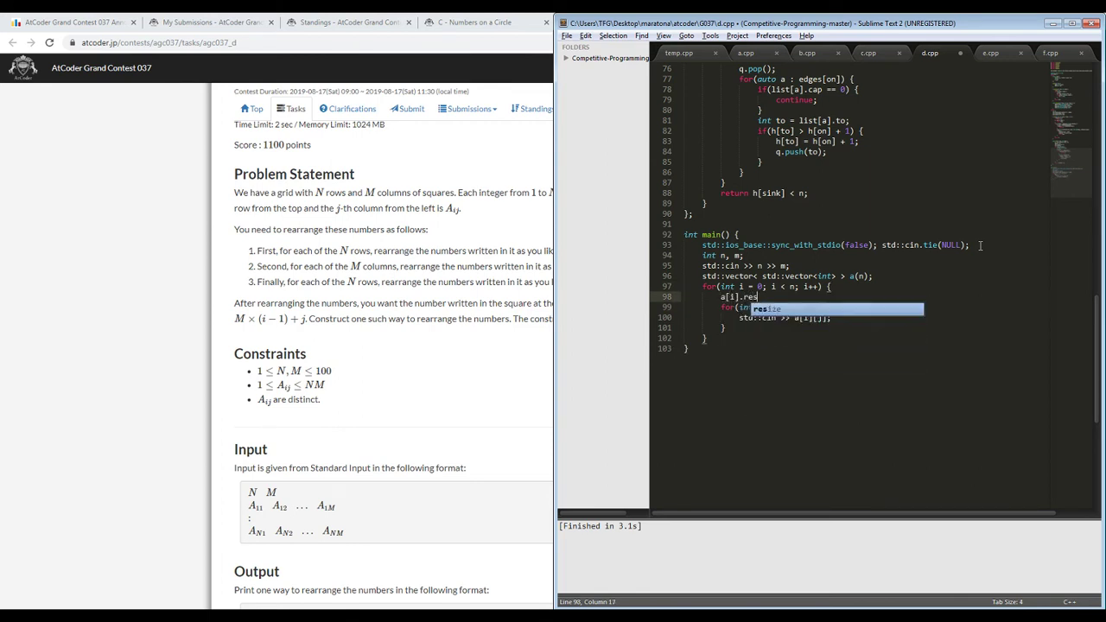
text(ize(m);)
- Add the comment "// find M perfect matches" after the input loops in main
key(Down)
key(Down)
key(Down)
key(Down)
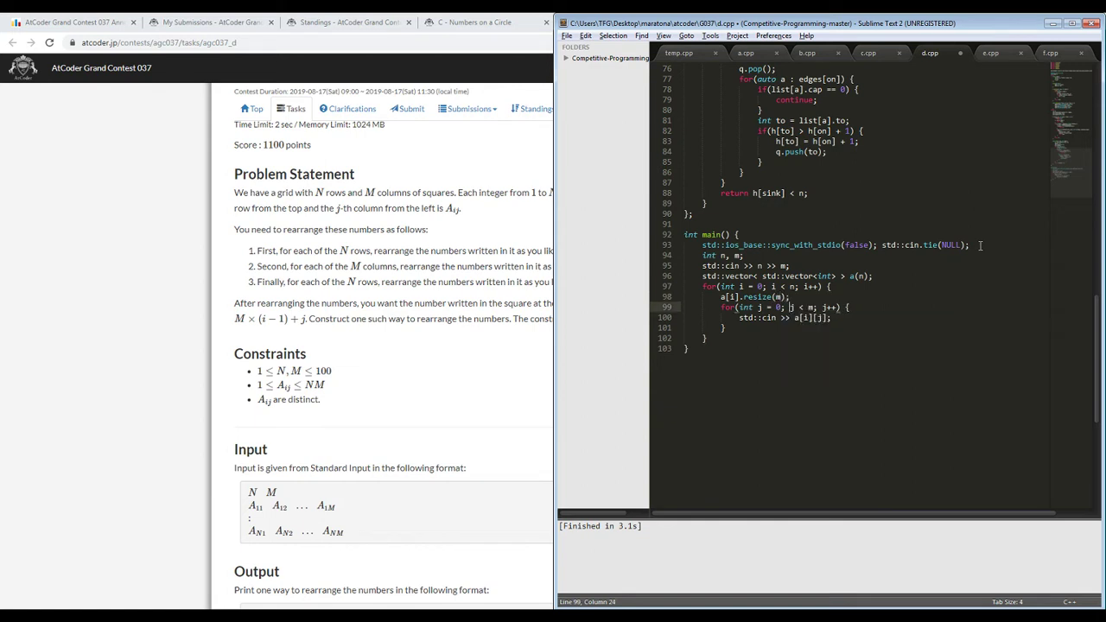
key(Return)
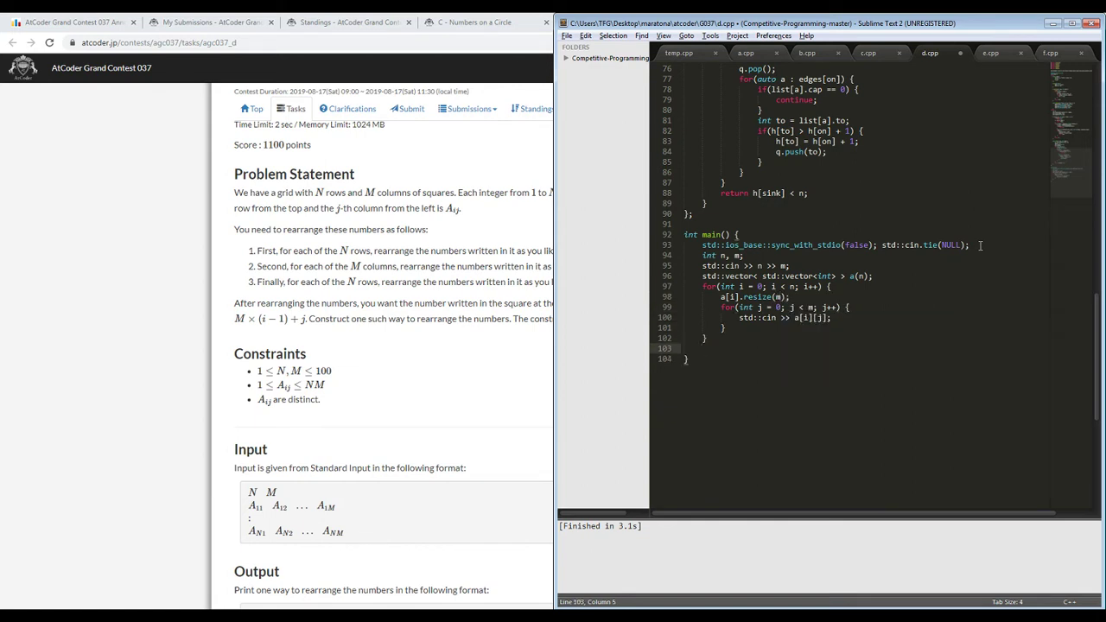
text(// Fing )
text(h)
text(per)
key(BackSpace)
key(BackSpace)
key(BackSpace)
key(BackSpace)
key(BackSpace)
text(M perfect matches)
key(Return)
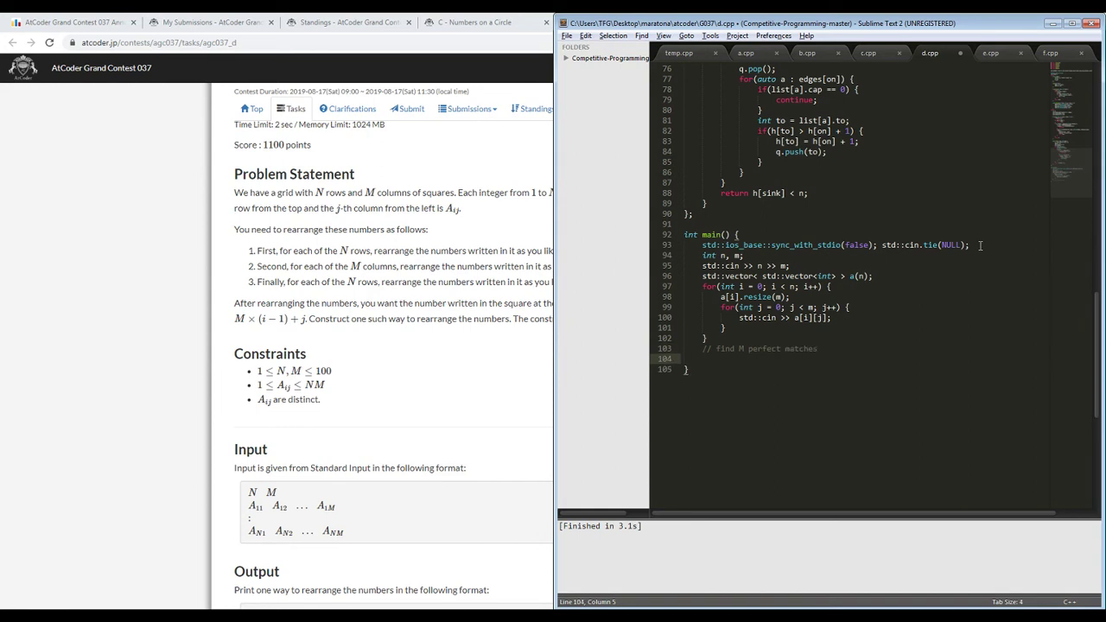
- Write an empty for loop with rep running from 0 to m below the perfect matches comment
text(for(int rep = 0)
text(; rep < m; re)
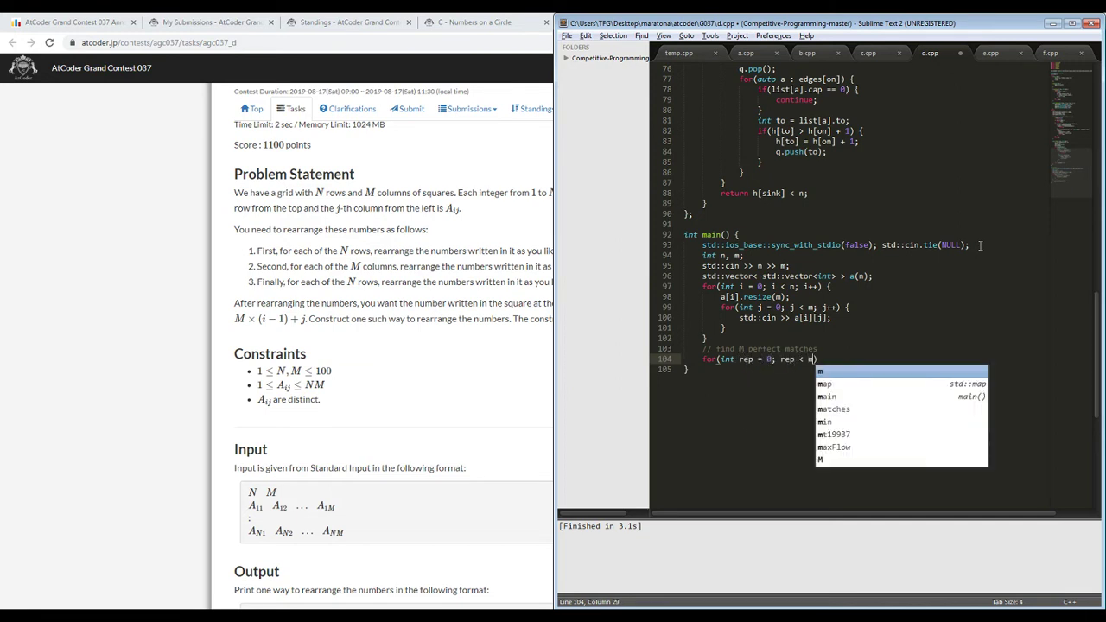
text(p++) {)
key(Return)
key(Down)
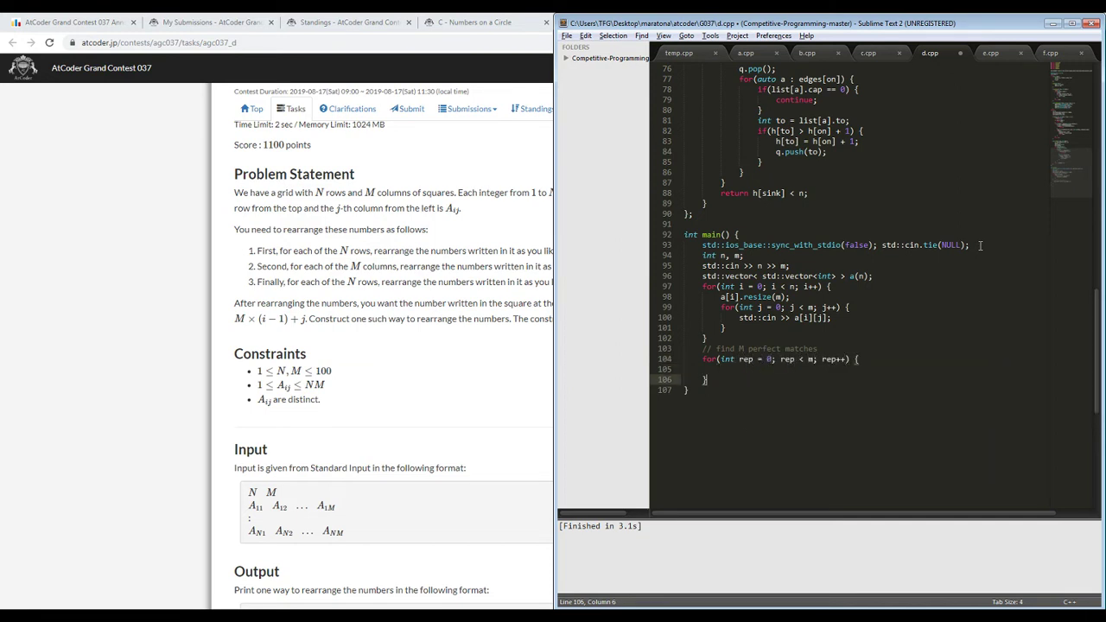
- Add the comment "// print" after the rep loop, followed by a for loop with i up to n
key(Return)
text(// print)
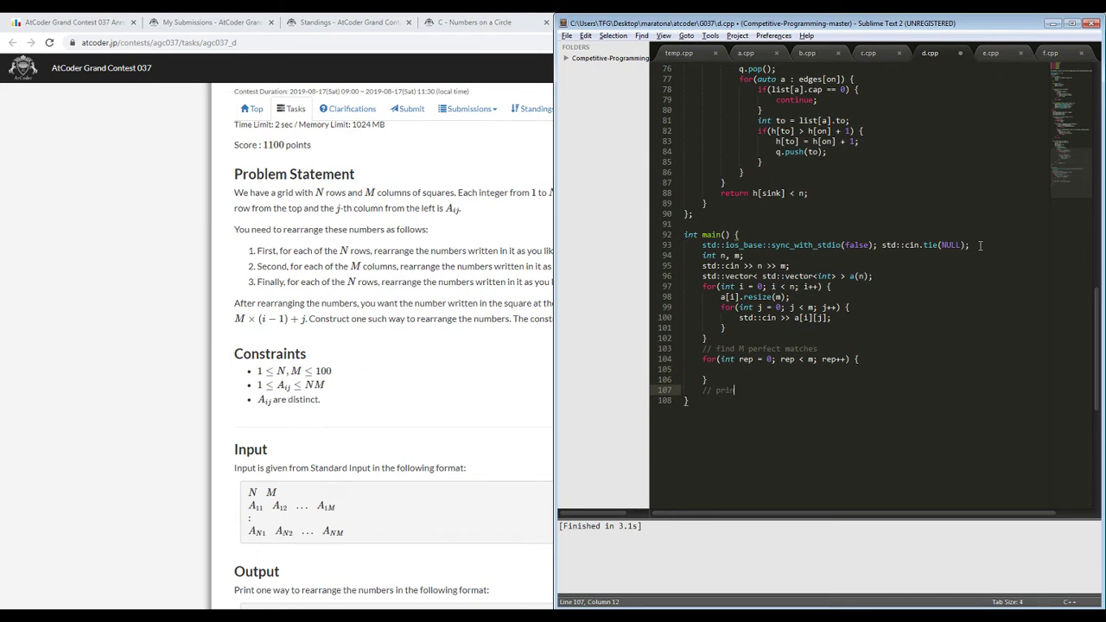
key(Return)
text(for)
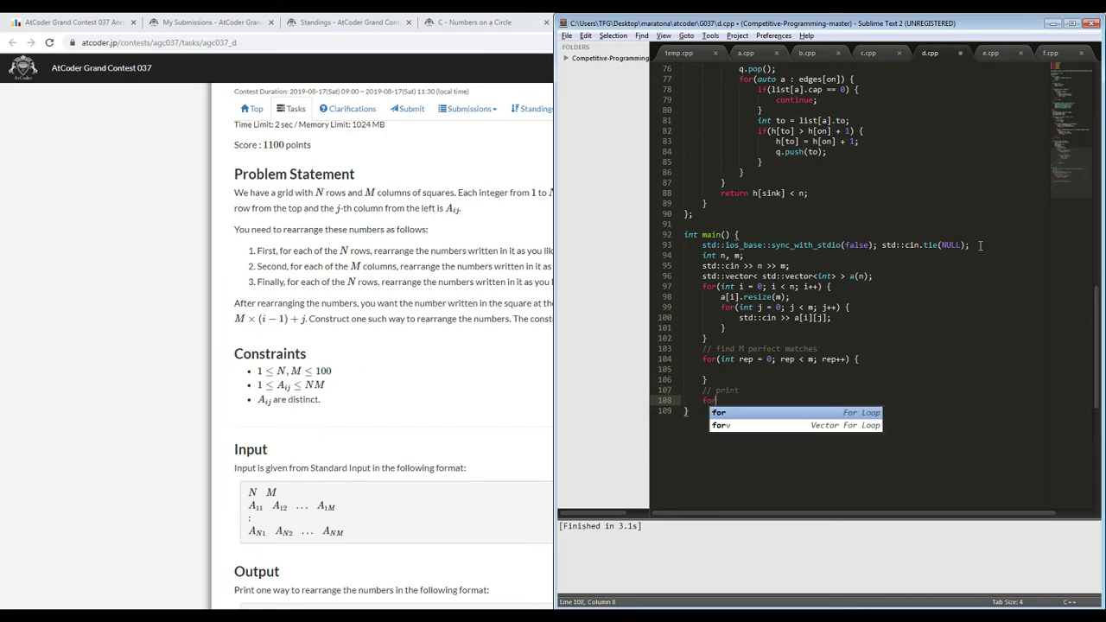
text((int i = 0; i < n; i++)
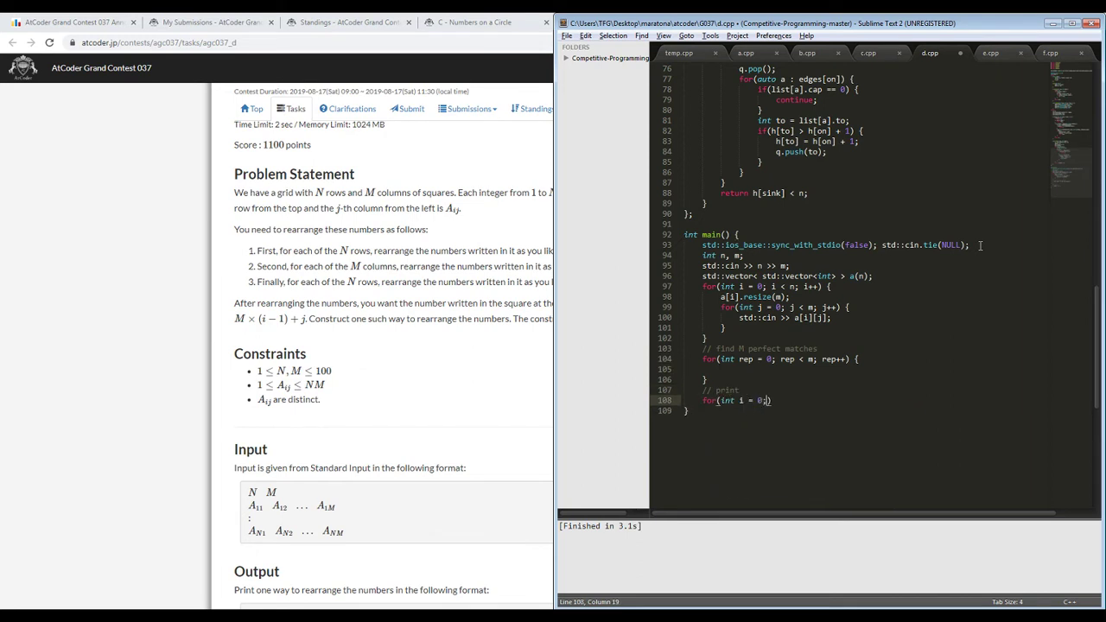
text() {)
key(Return)
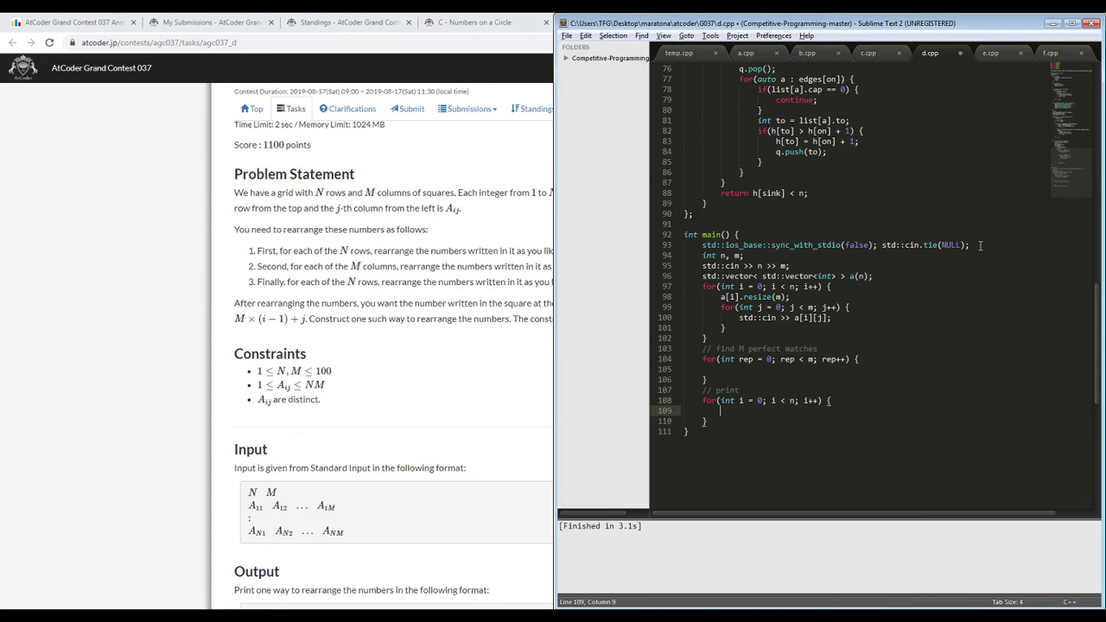
- Inside the print loop, add an inner loop with j up to n that begins std::cout << a[i][j] << (j + 1)
text(for(int j = 0; j < n; j++) {)
key(Return)
text(std::cout << a)
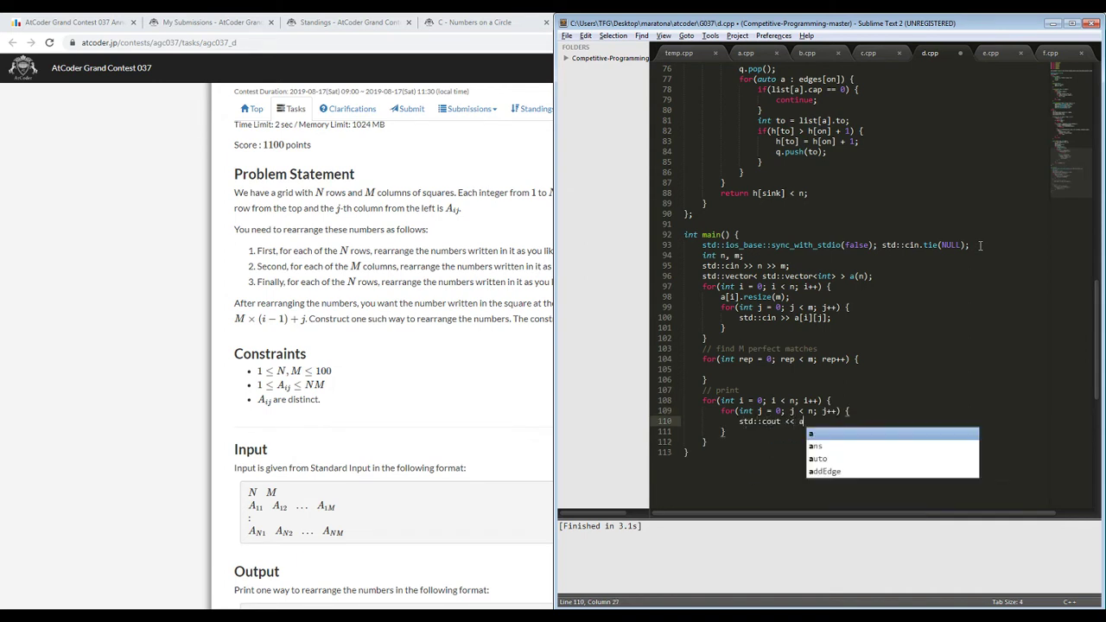
text([i][j] << (j + 1)
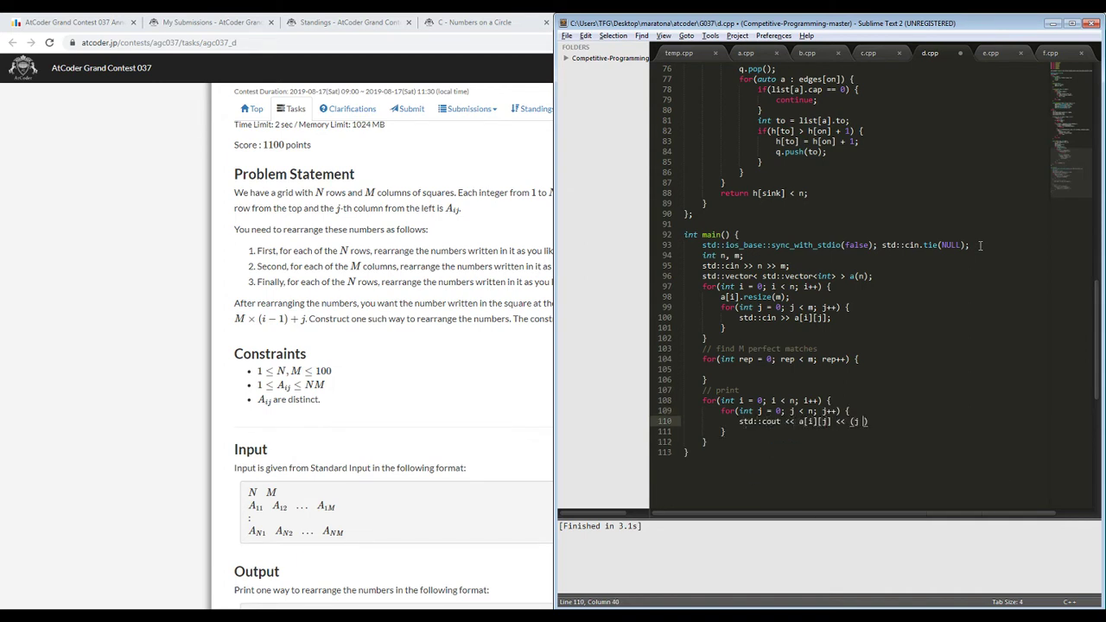
- Change the upper bound of the inner print loop to m
key(Up)
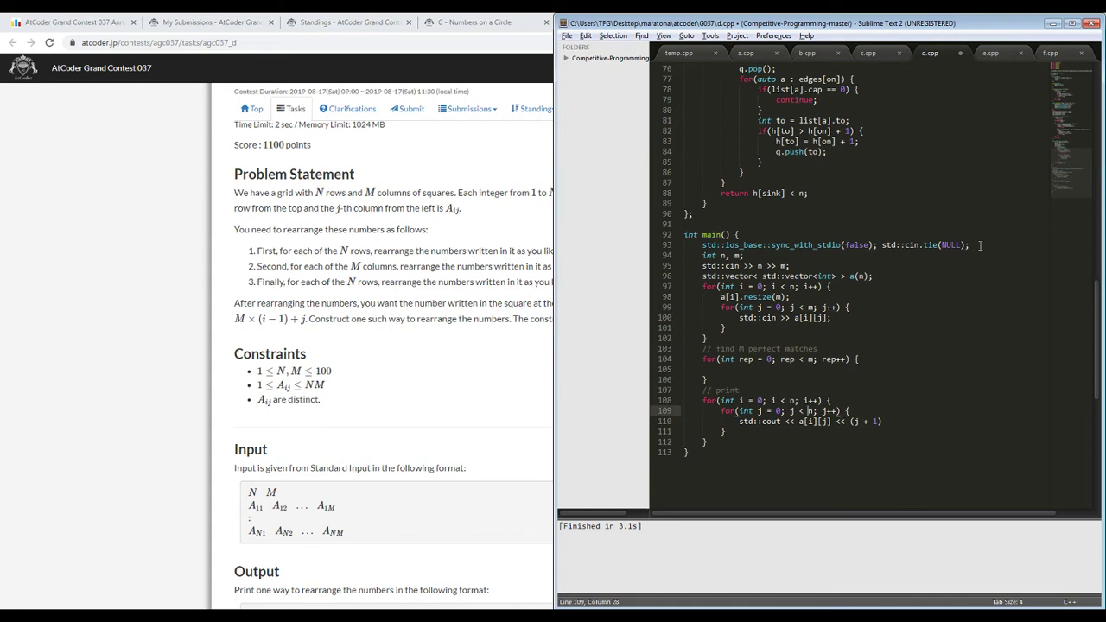
key(Left)
key(Left)
key(Left)
key(Left)
key(Left)
key(Left)
key(Left)
key(Left)
key(BackSpace)
text(m)
- Complete the output statement's parenthesised separator as (j + 1 == m ? '\n' : ' ') and end it with a semicolon
key(Down)
key(End)
key(Left)
key(Left)
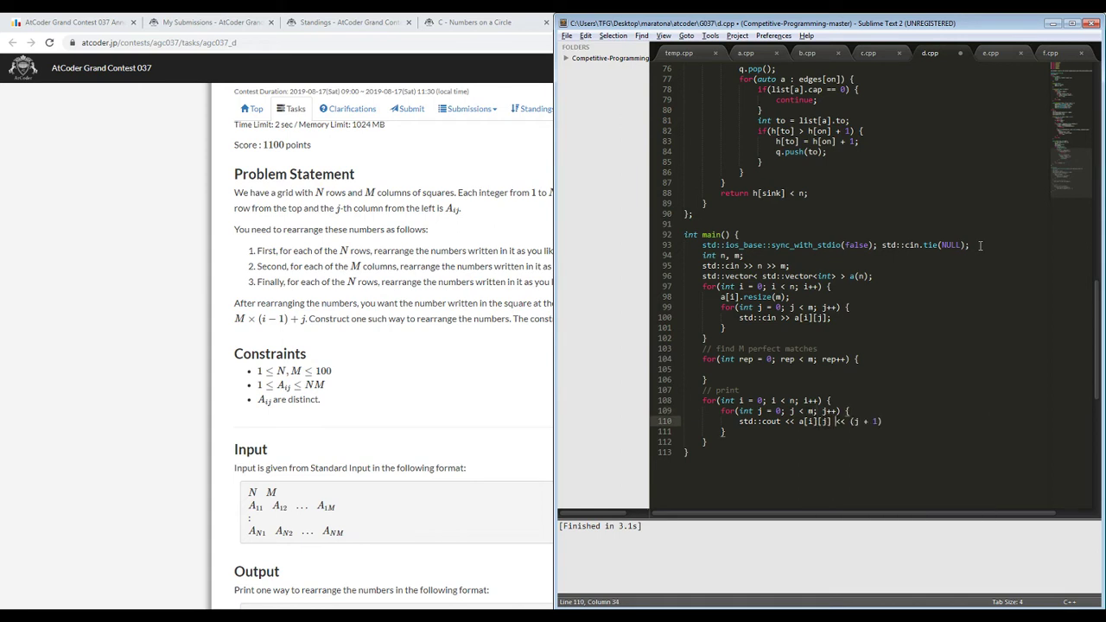
text(== )
text(m ? '\)
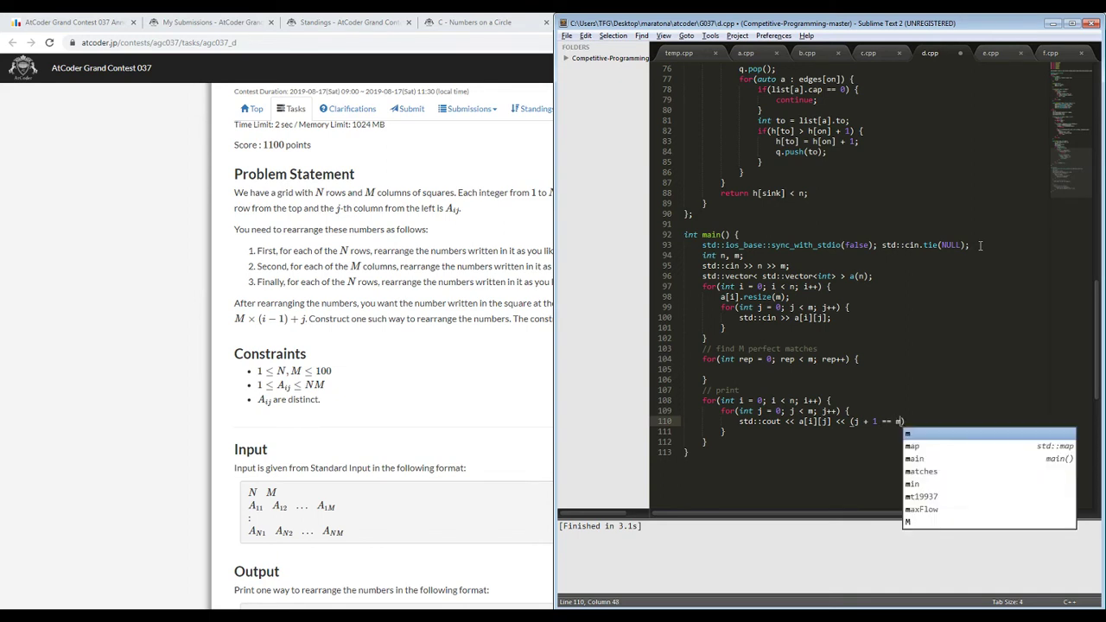
text(n' : ')
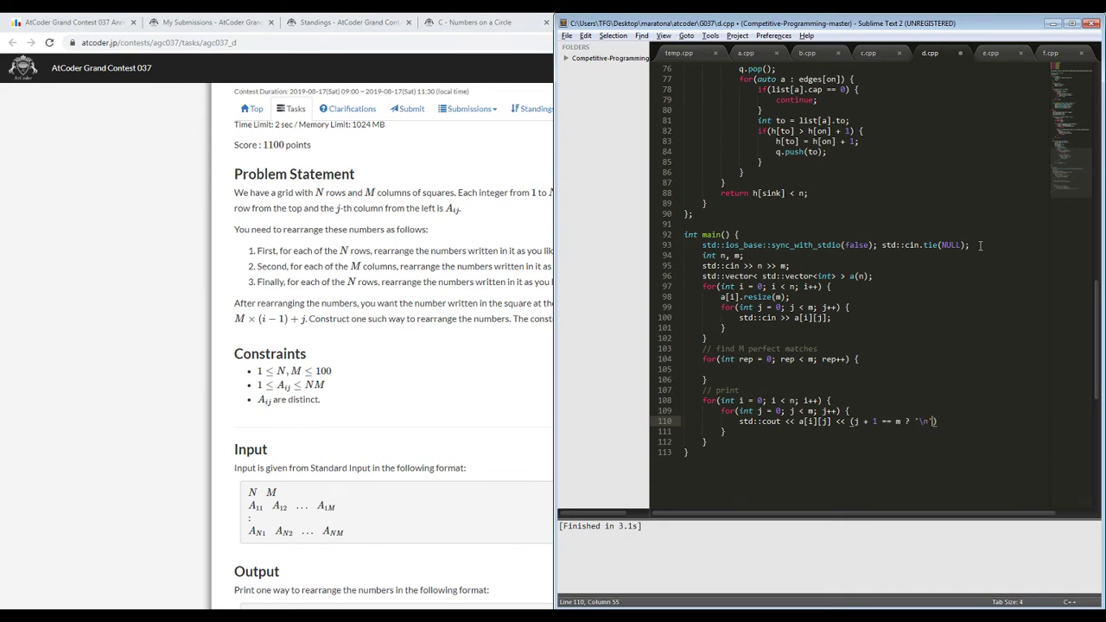
text();)
- Add the comment "// sort columns" after the print loops and begin for(int i = 0; i < n) below it
key(Down)
key(Down)
key(Return)
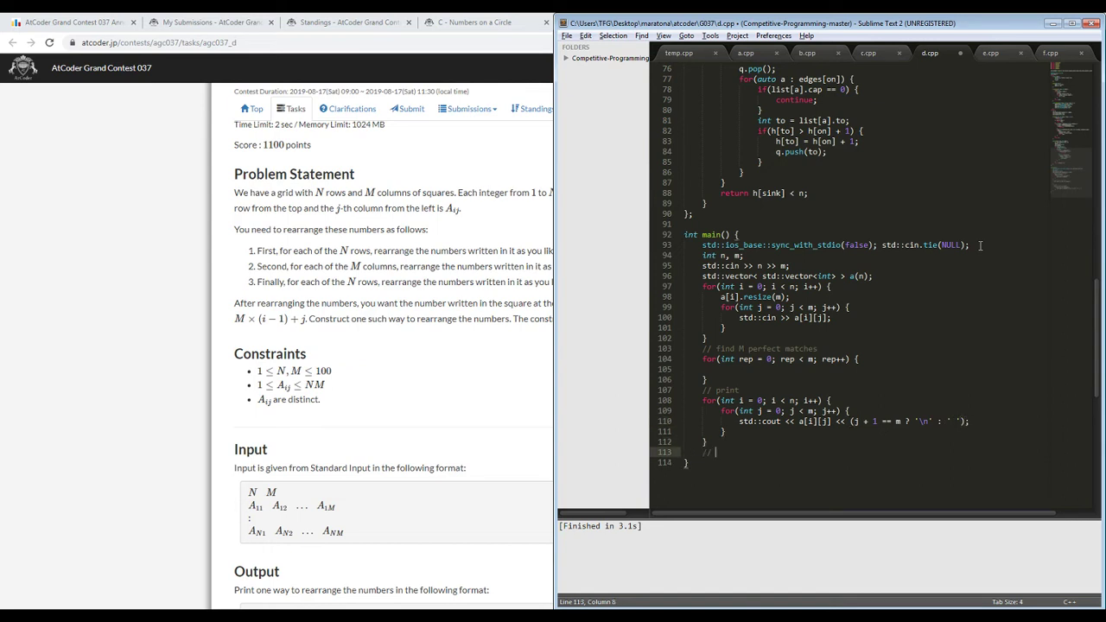
text(// sort columns)
key(Return)
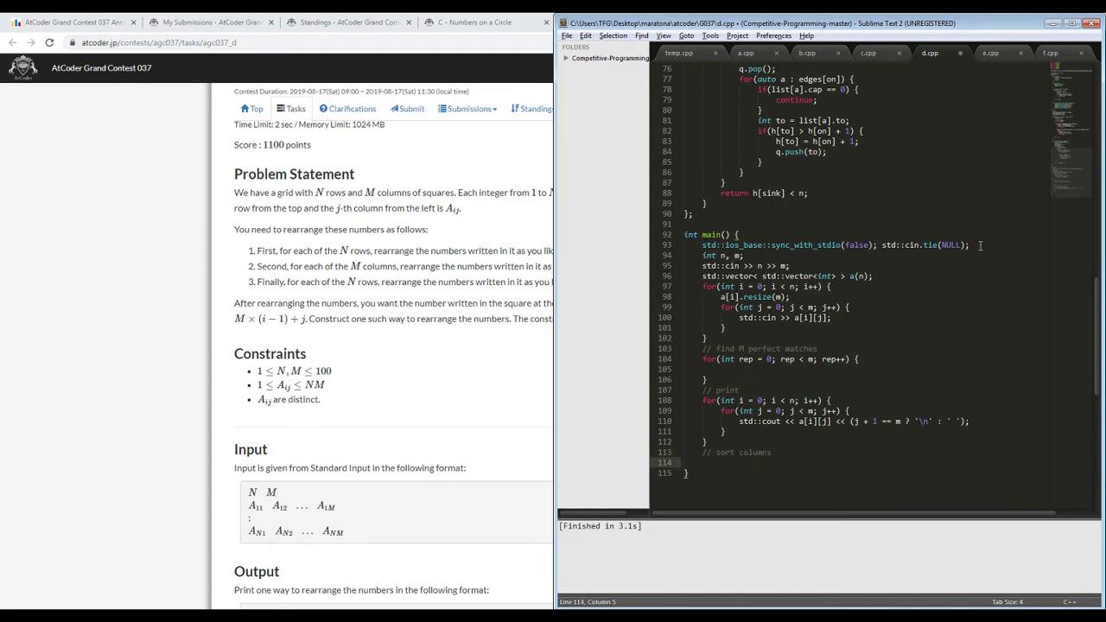
text(for(int i = 0; i < n)
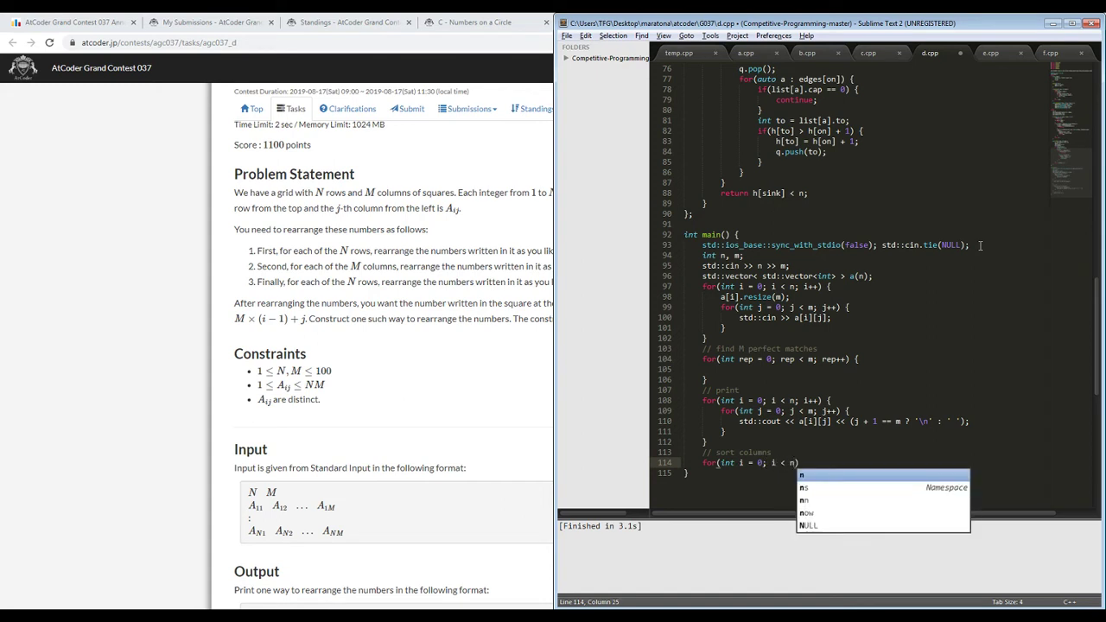
- Make the print statement output a[i][j]+1 and add a[i][j]--; after the std::cin line in the input loop
click(830, 421)
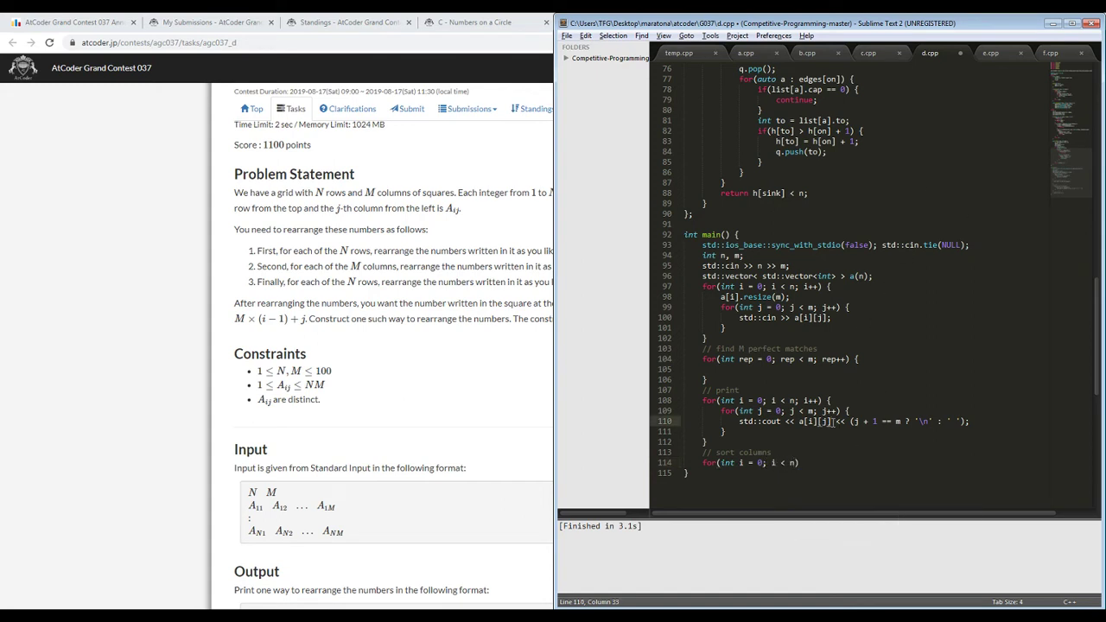
text(+1)
click(853, 317)
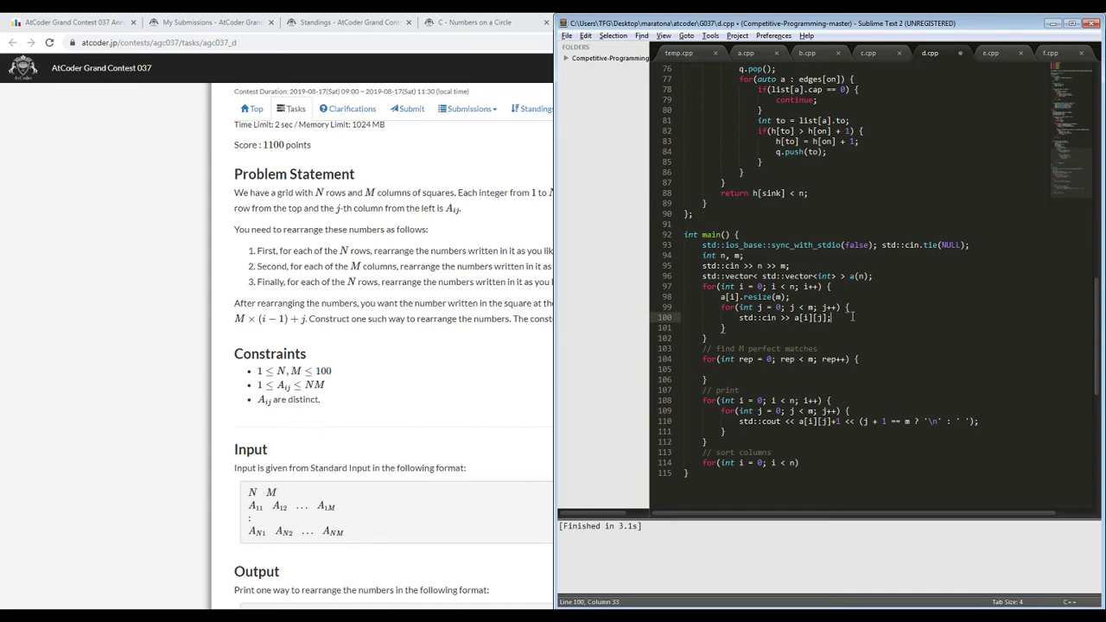
key(Return)
text(a[i][j]--;)
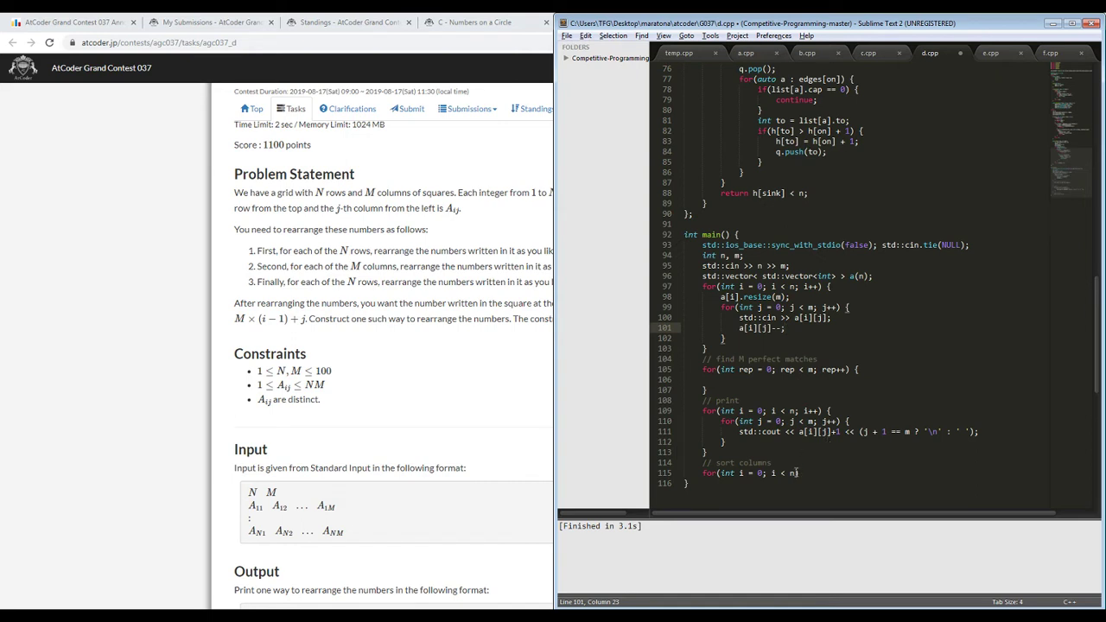
click(796, 473)
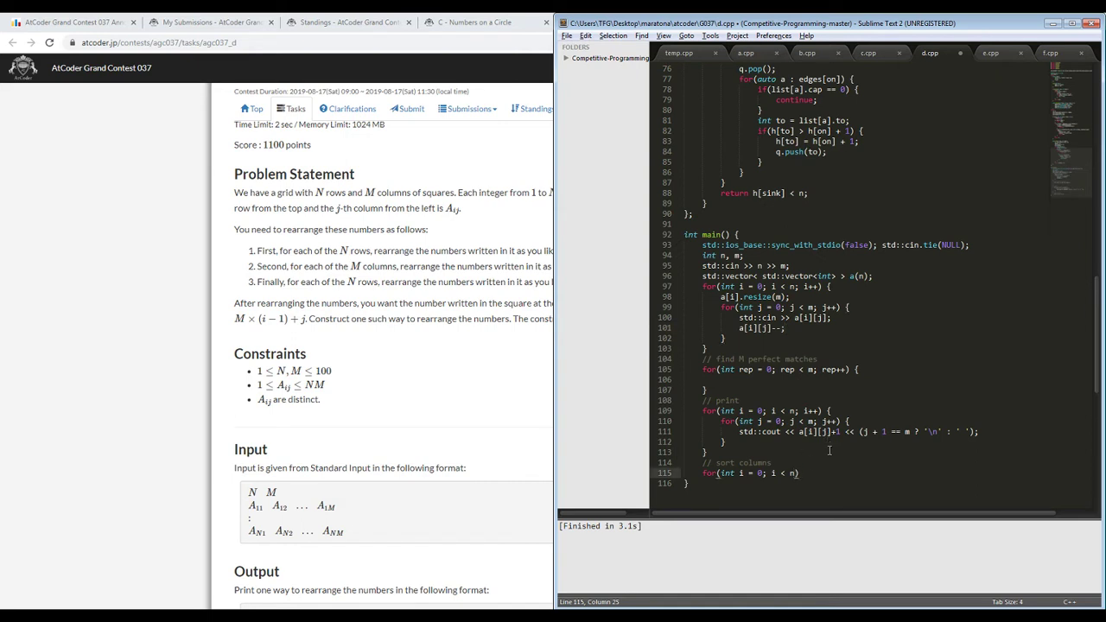
text(; i++) {)
key(Return)
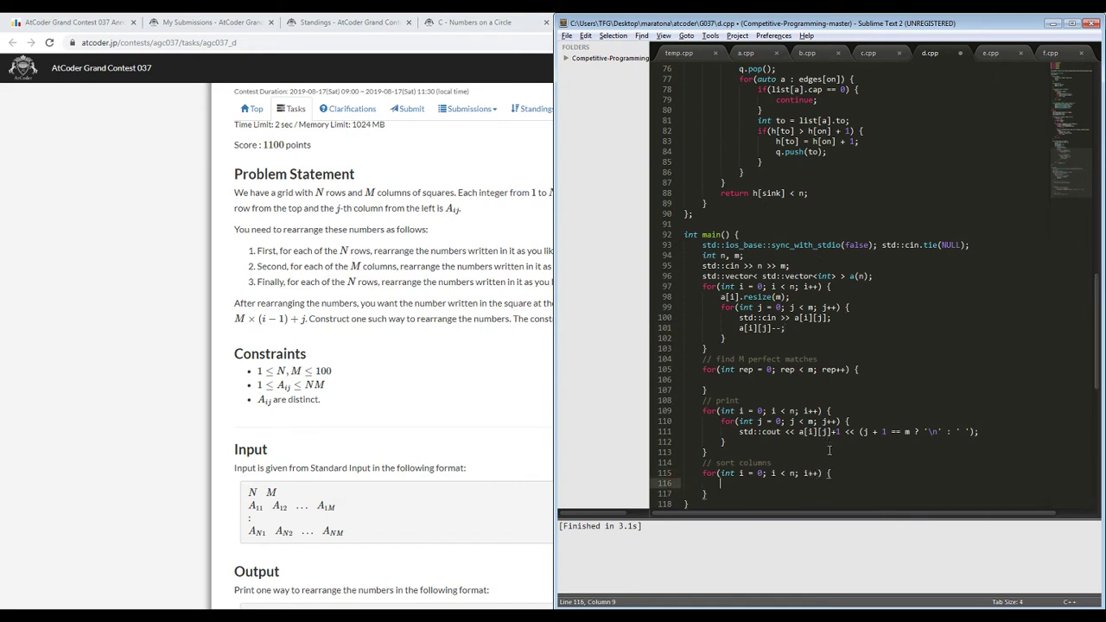
text(std::vector)
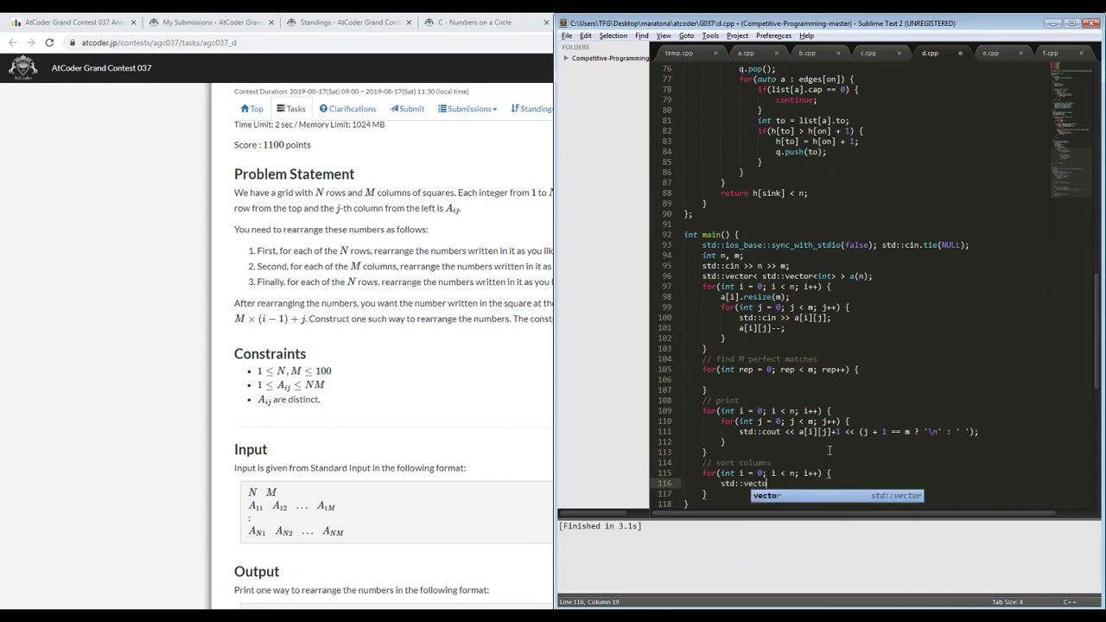
key(BackSpace)
key(BackSpace)
key(BackSpace)
key(BackSpace)
key(BackSpace)
key(BackSpace)
key(BackSpace)
key(BackSpace)
key(BackSpace)
key(BackSpace)
key(BackSpace)
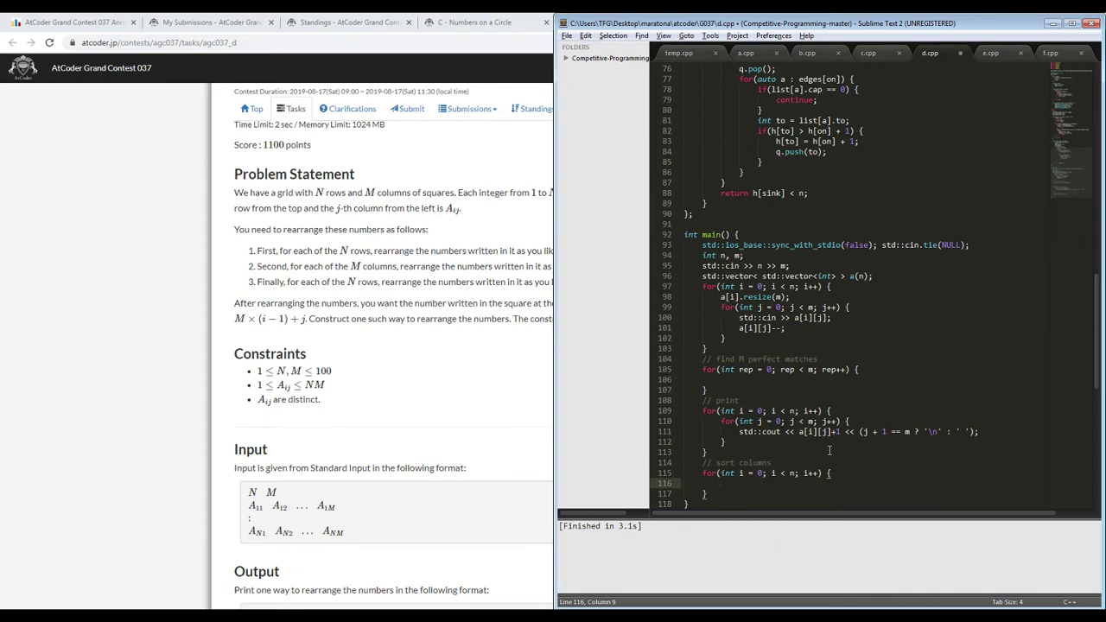
- Replace the i loop under the sort columns comment with a j loop up to m that declares std::vector<int> ha(n);
drag(708, 494, 699, 476)
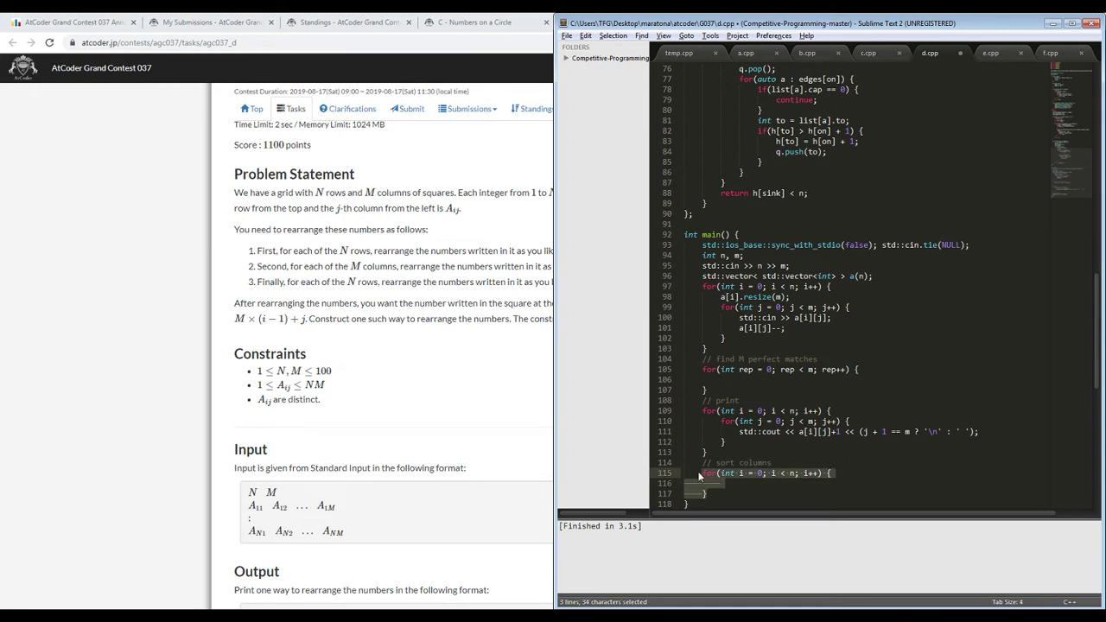
key(BackSpace)
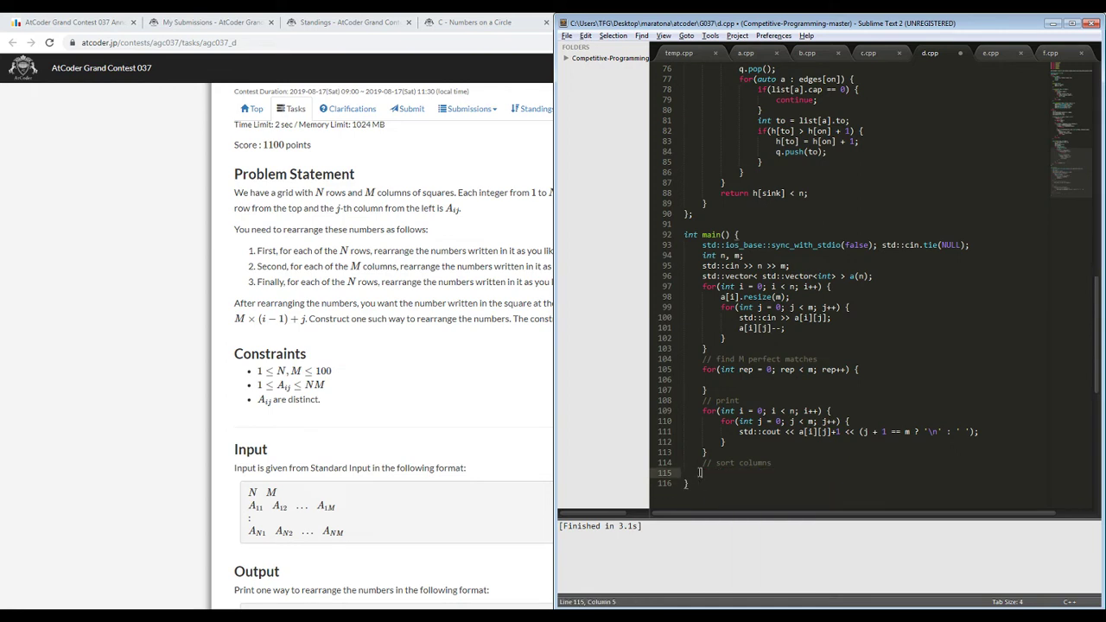
text(for(int j = 0; j < m; j++) {)
key(Return)
text(std::ve)
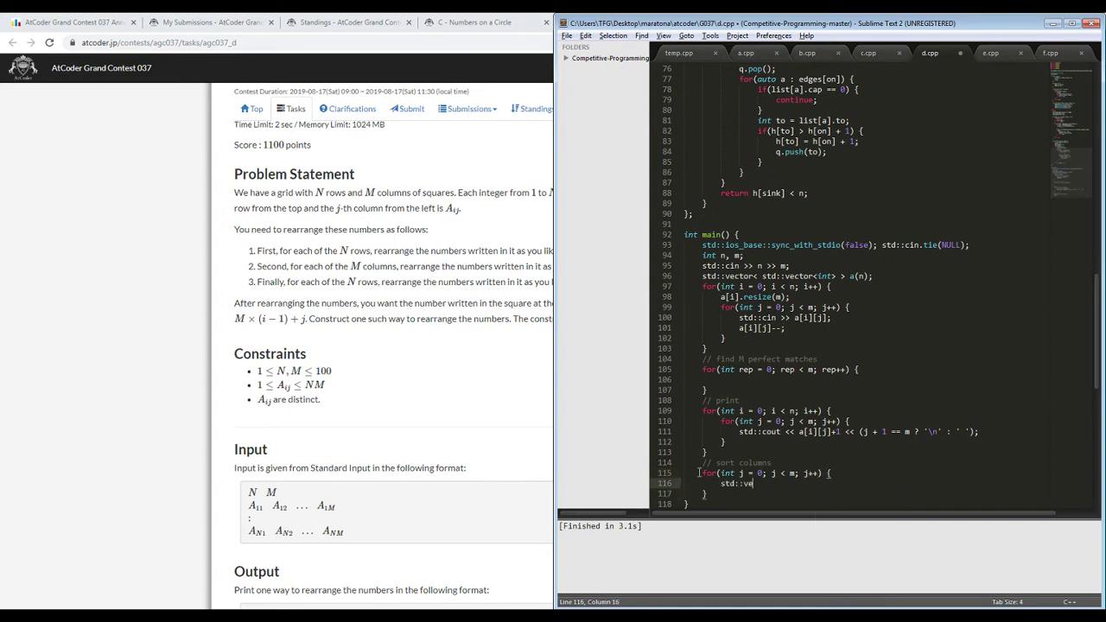
text(ctor<int> ha(n)
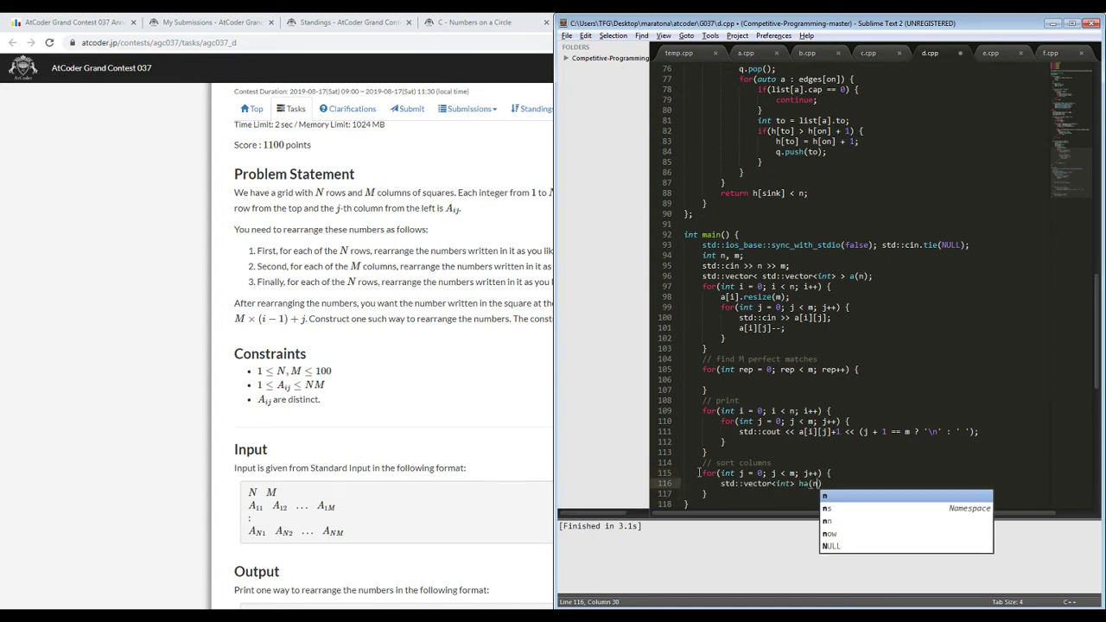
text();)
- Below the ha declaration, add a loop with i up to n that assigns ha[i] = a[i][j];
key(Return)
text(for(int i = 0;)
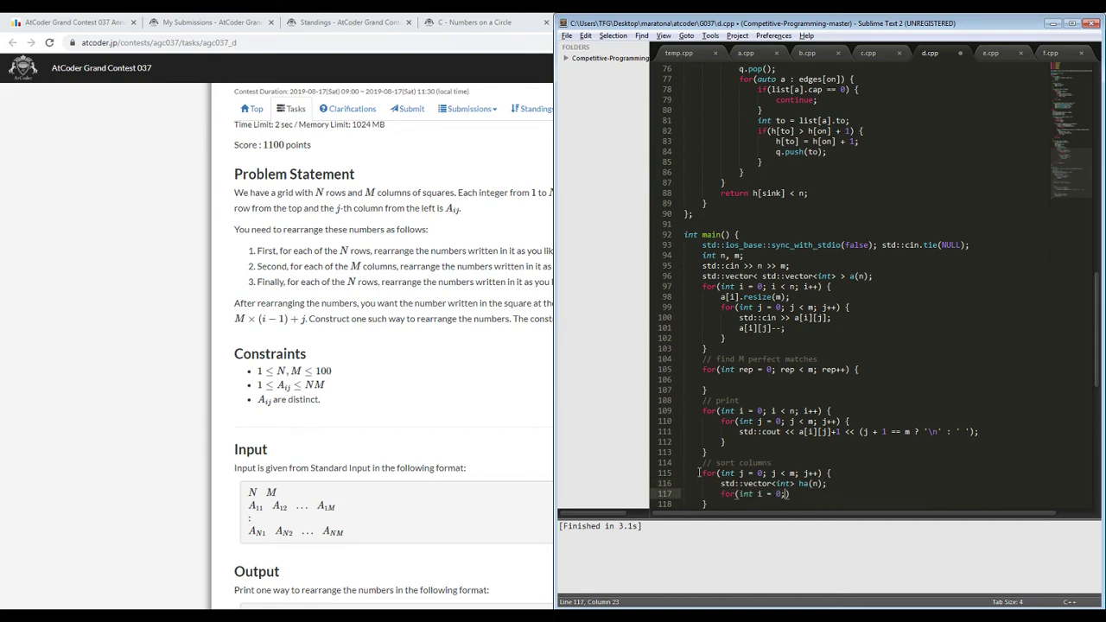
text( i < n; i)
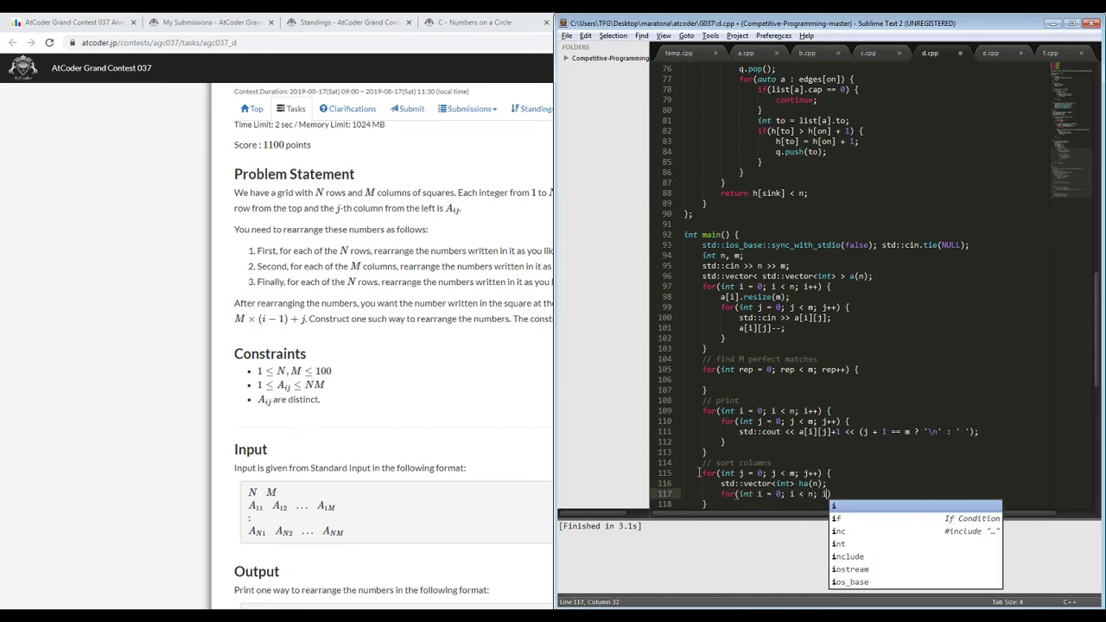
text(++) {)
key(Return)
text(ha[i])
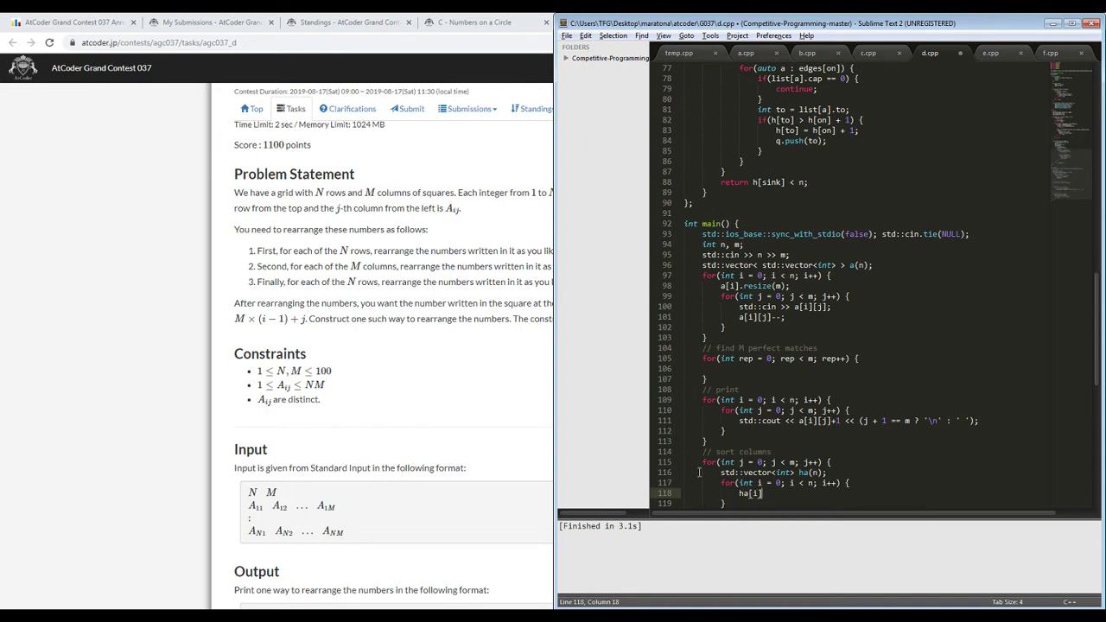
text( = a[i][j];)
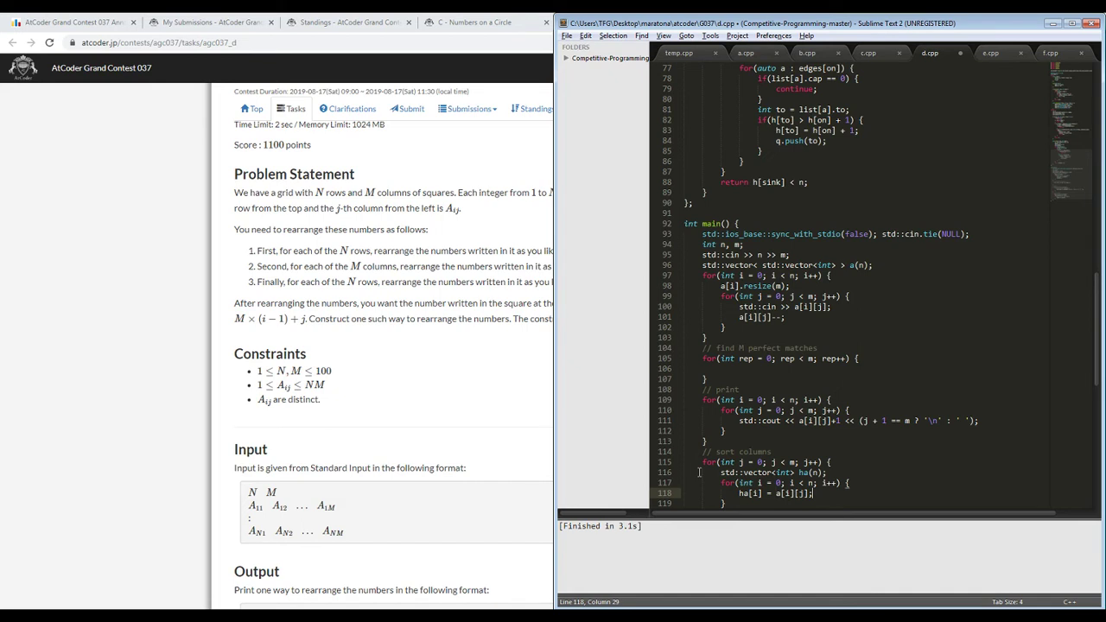
- Add std::sort(ha.begin(), ha.end()); after the loop that fills ha
key(Down)
key(Return)
text(std::sort()
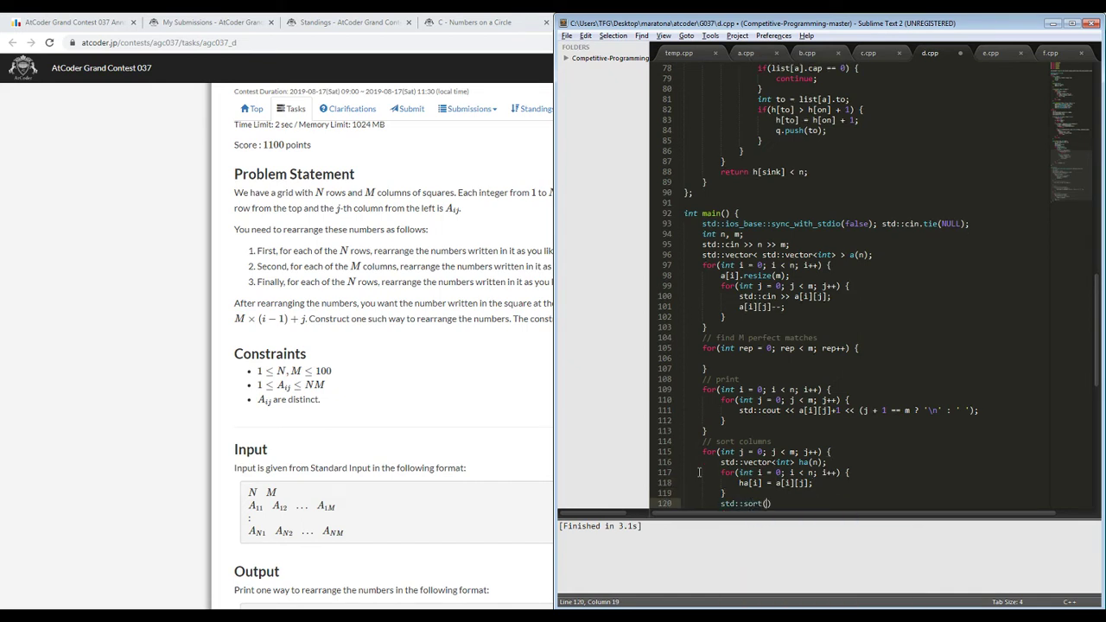
text(ha.begin(), a)
key(BackSpace)
text(ha.end())
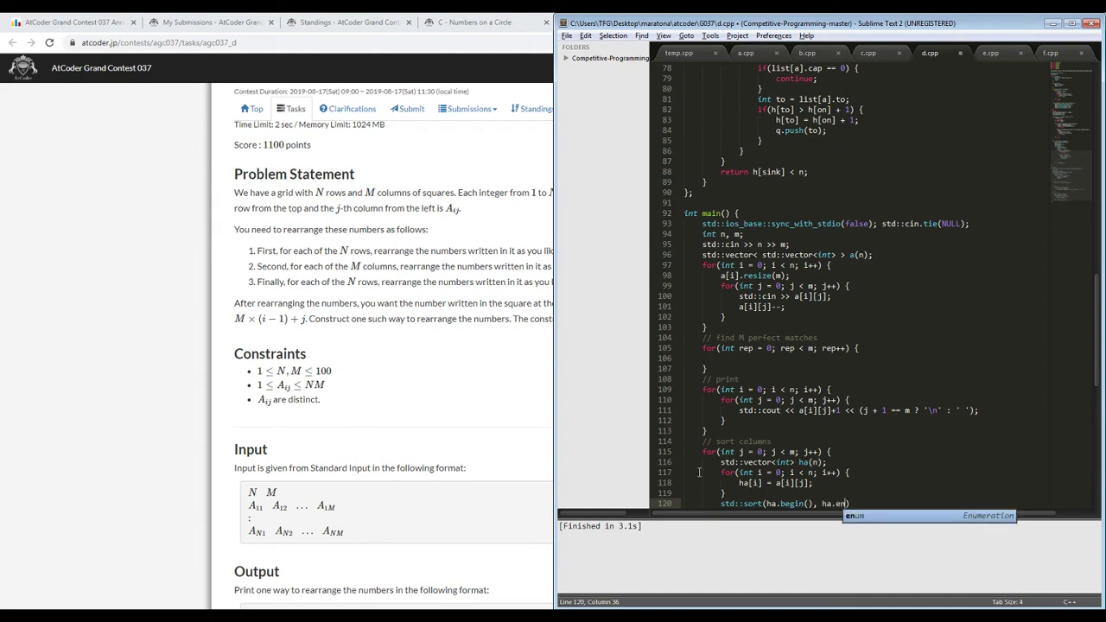
text();)
- After the sort call, add a loop with i up to n that assigns a[i][j] = ha[i];
key(Return)
text(for(int i )
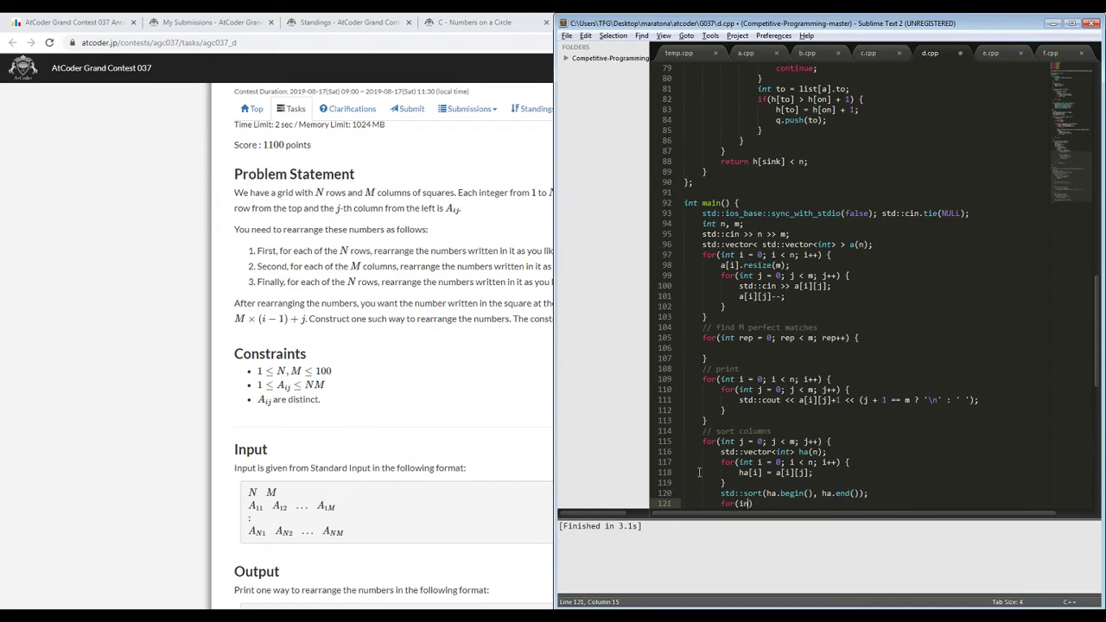
text(= 0; i < n; i++) {)
key(Return)
text(h)
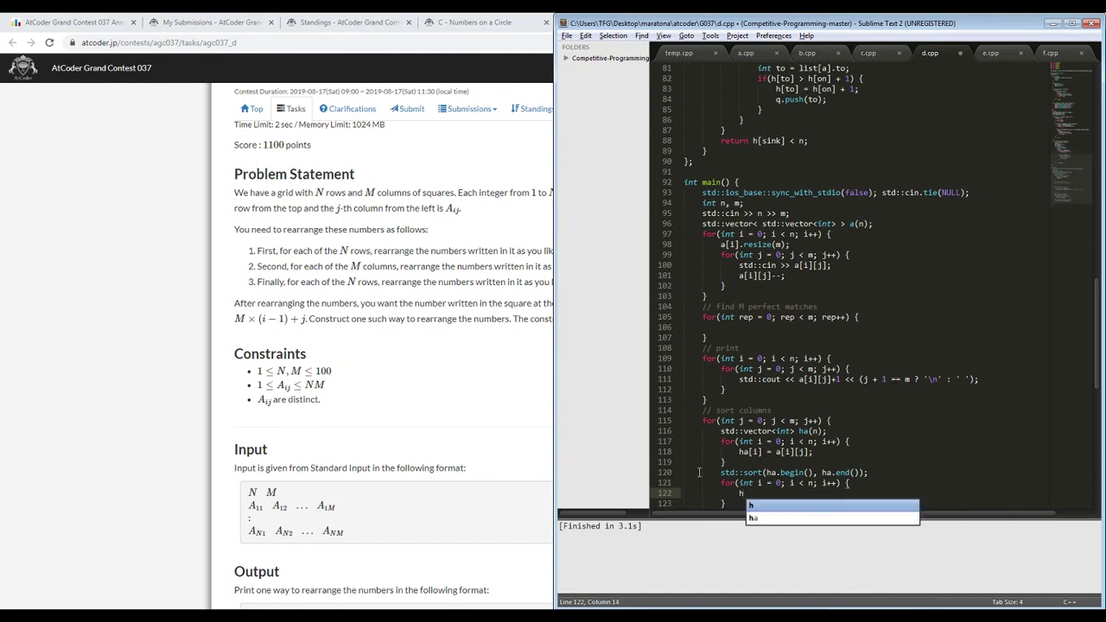
key(BackSpace)
text(a[i][j] = ha[)
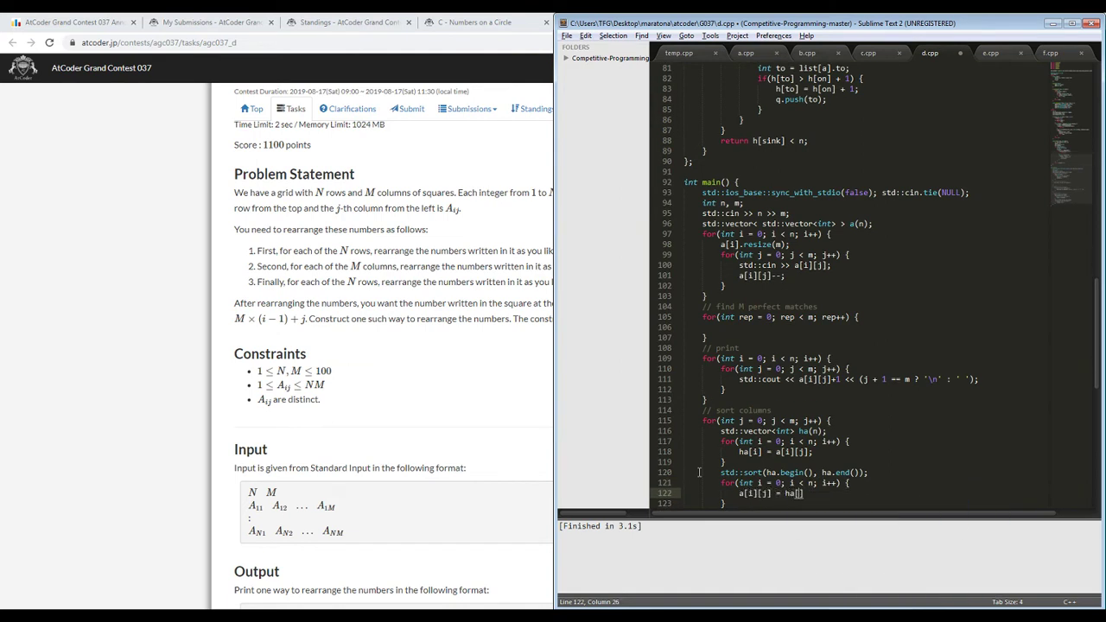
text(i];)
- Copy the "// print" comment with its nested output loops to the end of main, after the column sorting loop
key(Down)
key(Down)
key(Return)
text(//)
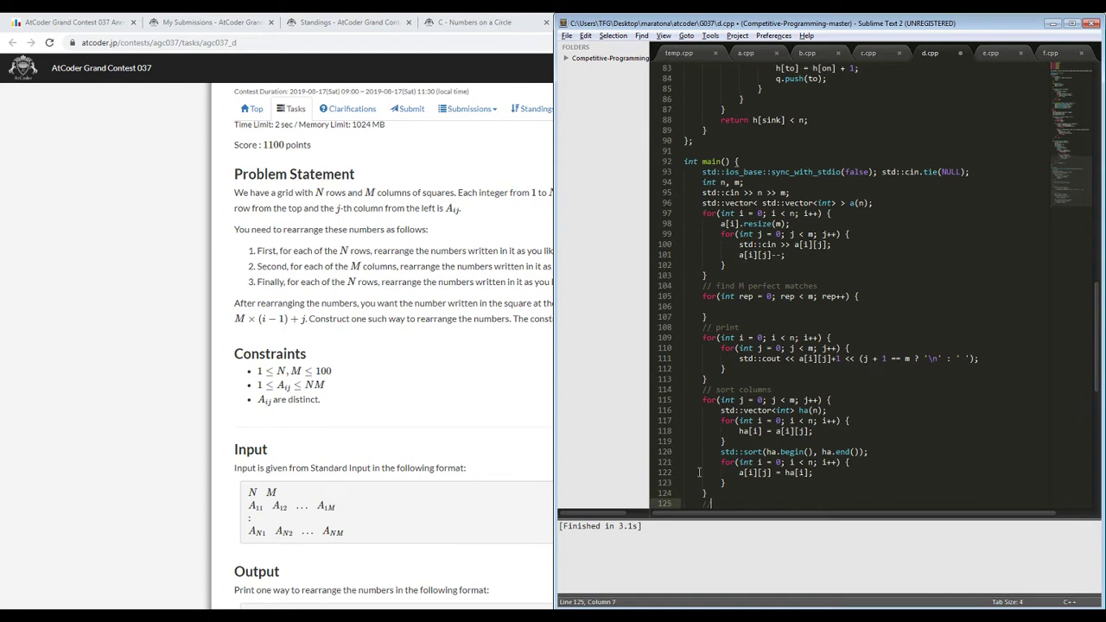
drag(727, 378, 701, 328)
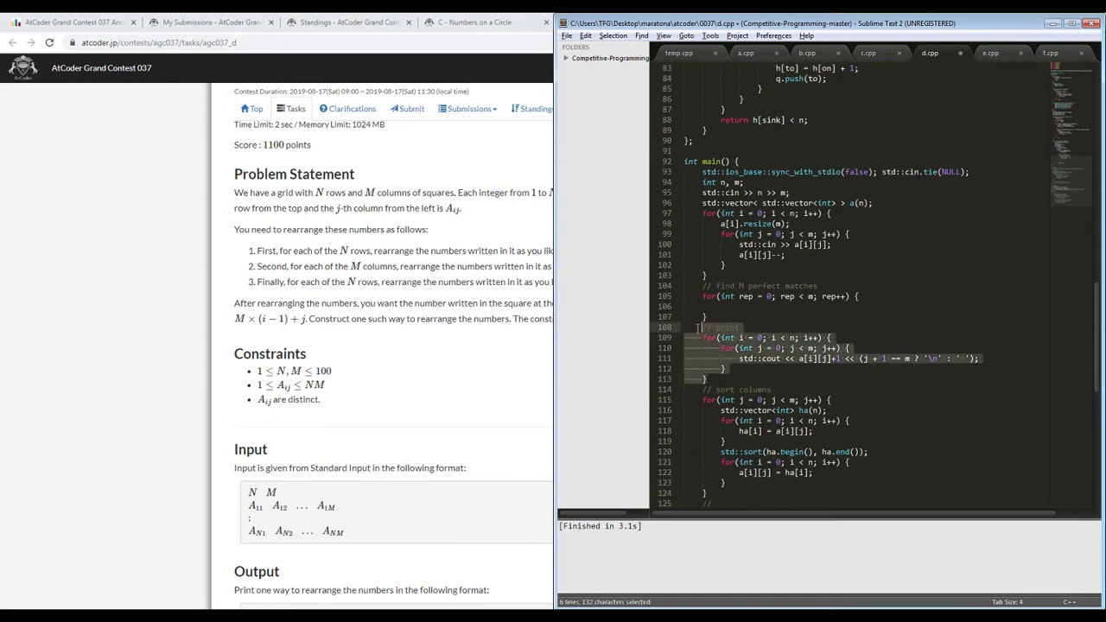
key(ctrl+c)
click(732, 443)
key(ctrl+v)
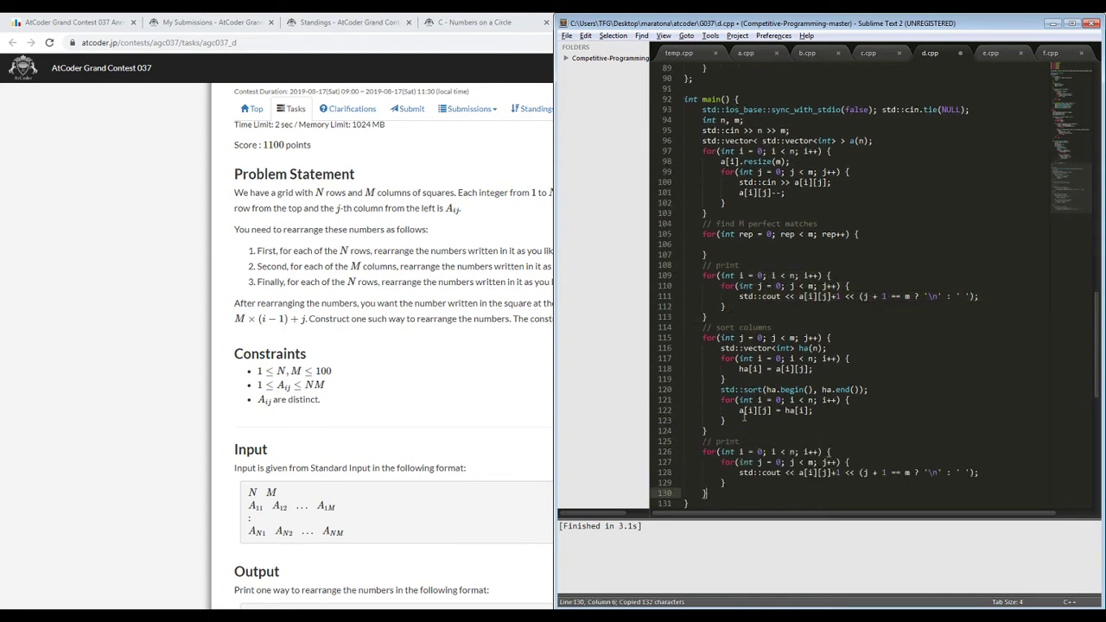
- Inside the rep loop, add nested loops with i from 0 to n and j from rep to m
click(850, 242)
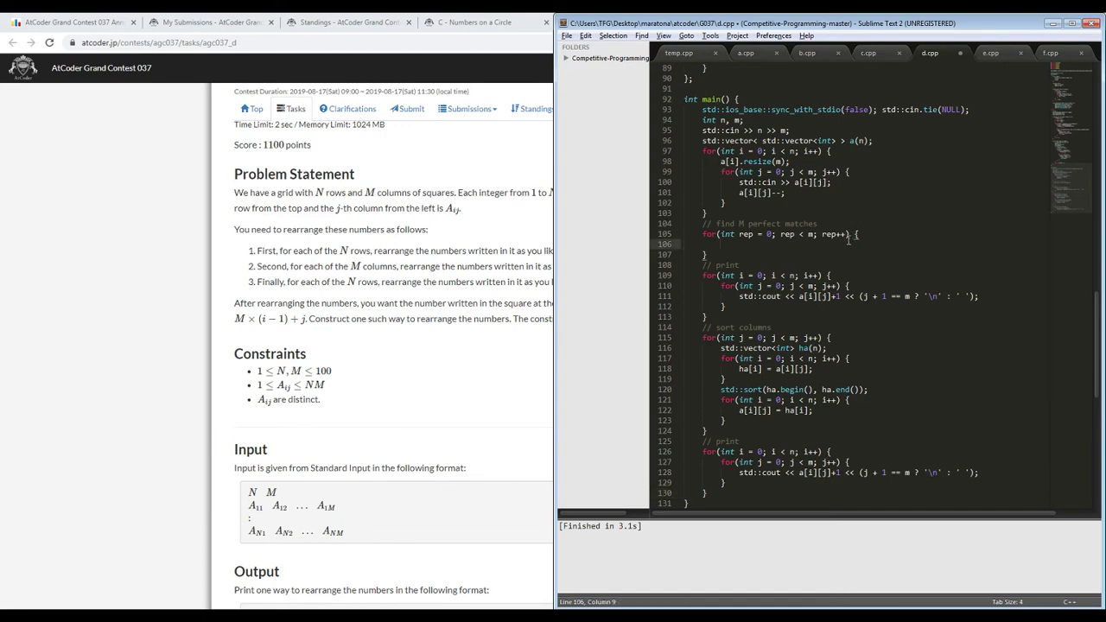
text(for(int i = 0; i < n; i)
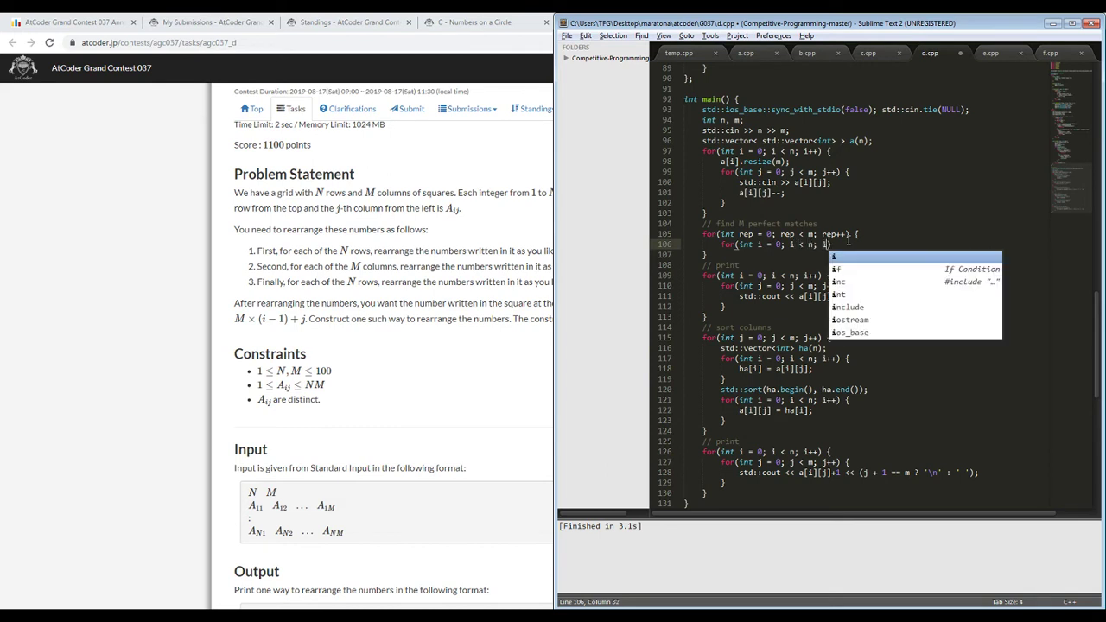
text(++) {)
key(Return)
text(for(int)
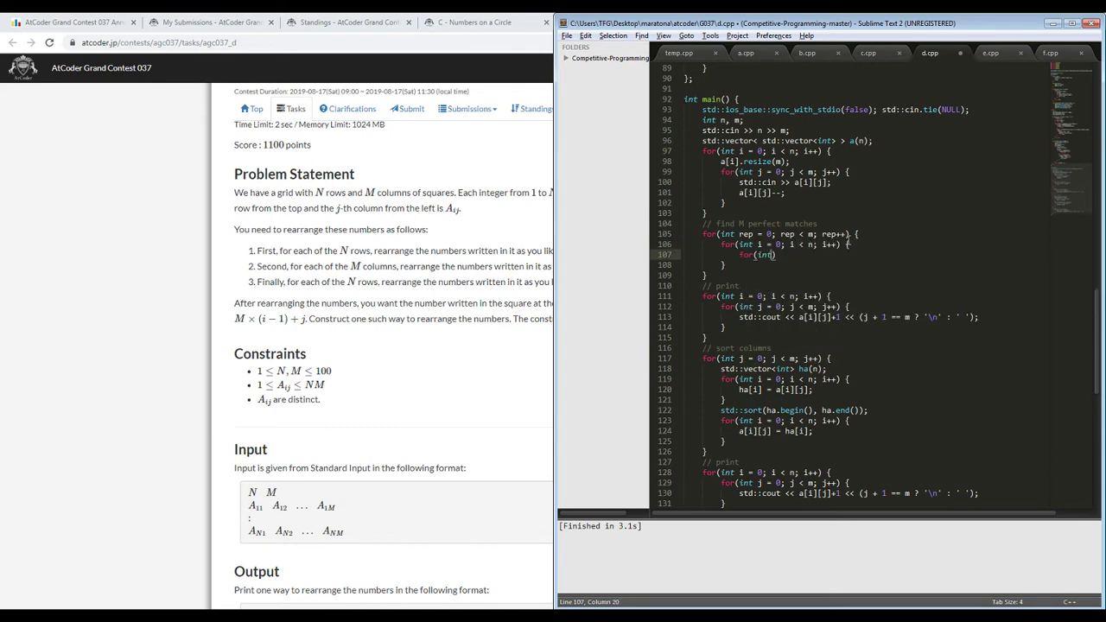
text( j = rep; j < m; j++) {)
key(Return)
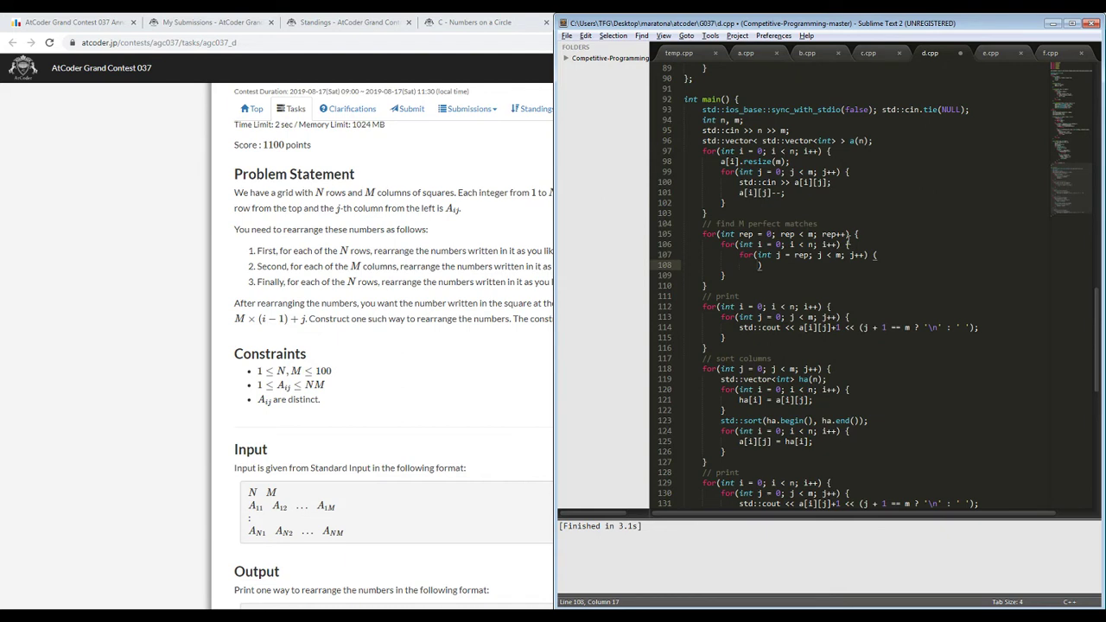
key(ctrl+z)
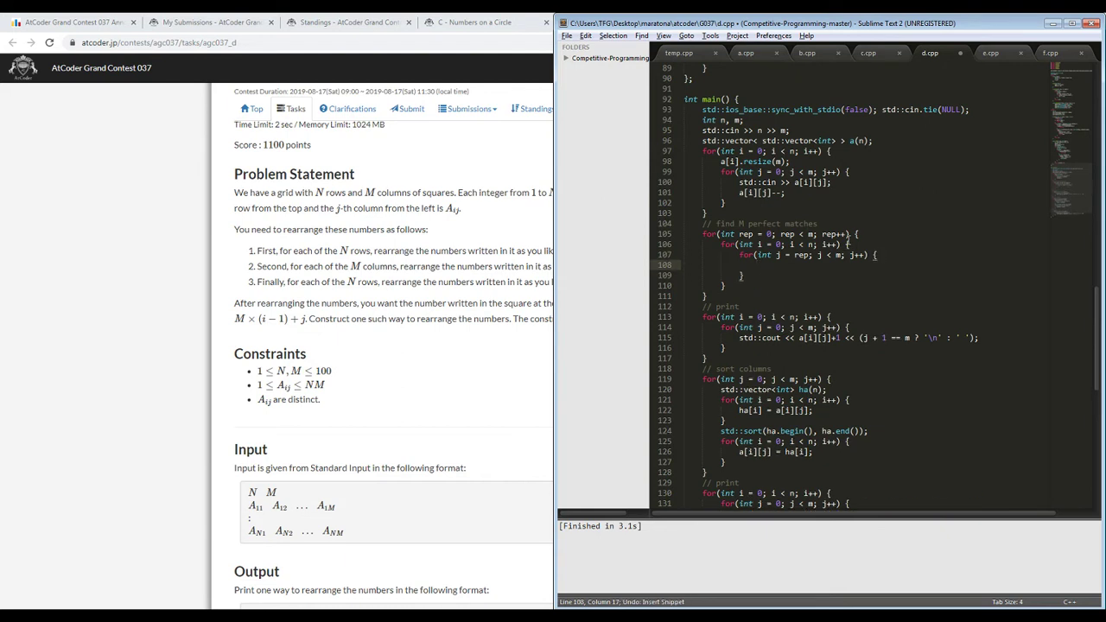
- At the start of the rep loop, declare Dinic<int> graph and initialise it with graph.init(n + m + 2)
click(863, 231)
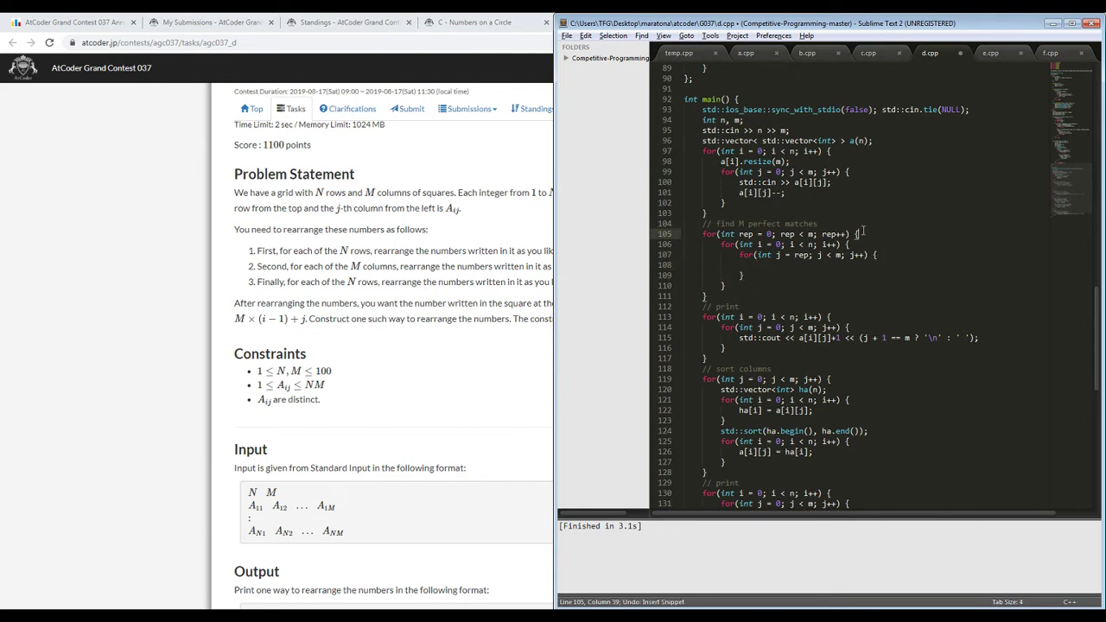
key(Return)
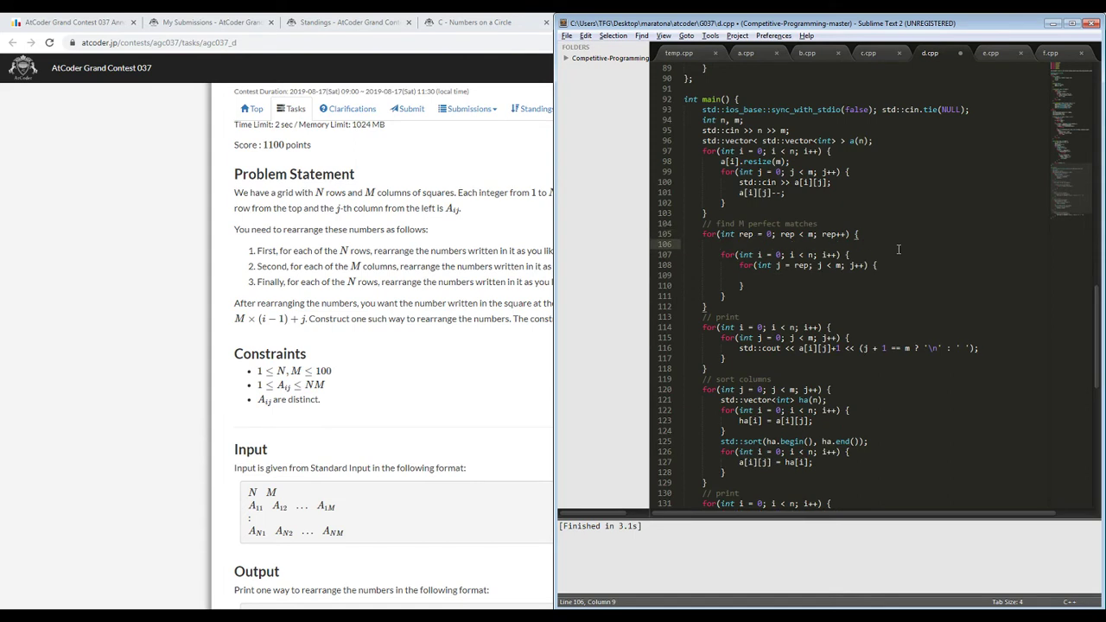
text(Dinic<int> graph;)
key(Return)
text(graph.init()
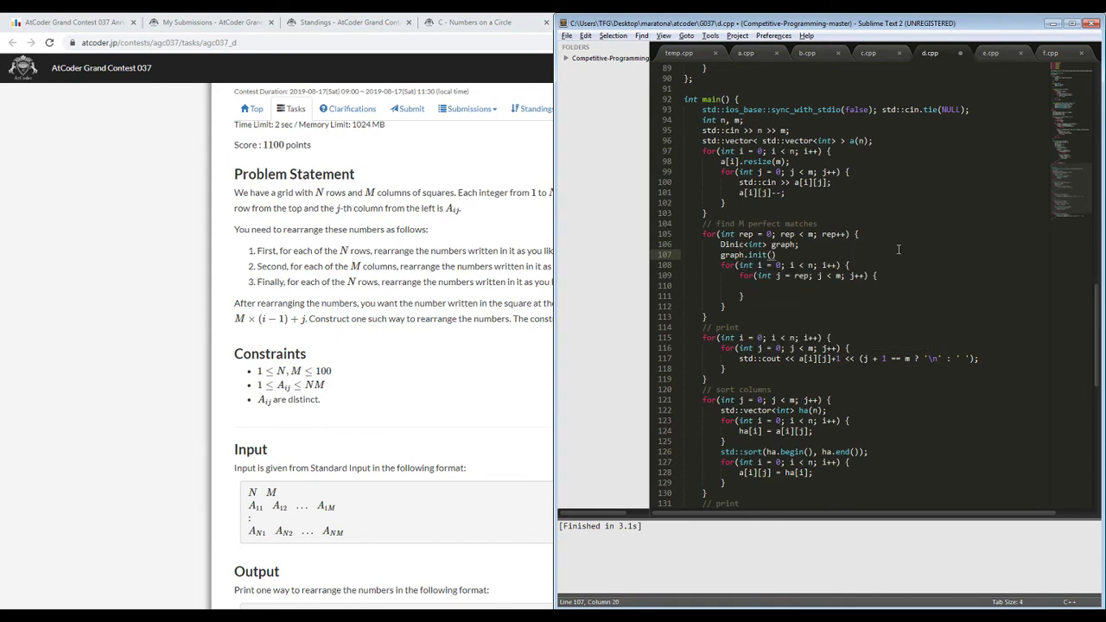
text(n + m + 2);)
key(Return)
- Below the graph initialisation, declare int src = n+m and int sink = src+1
text(int )
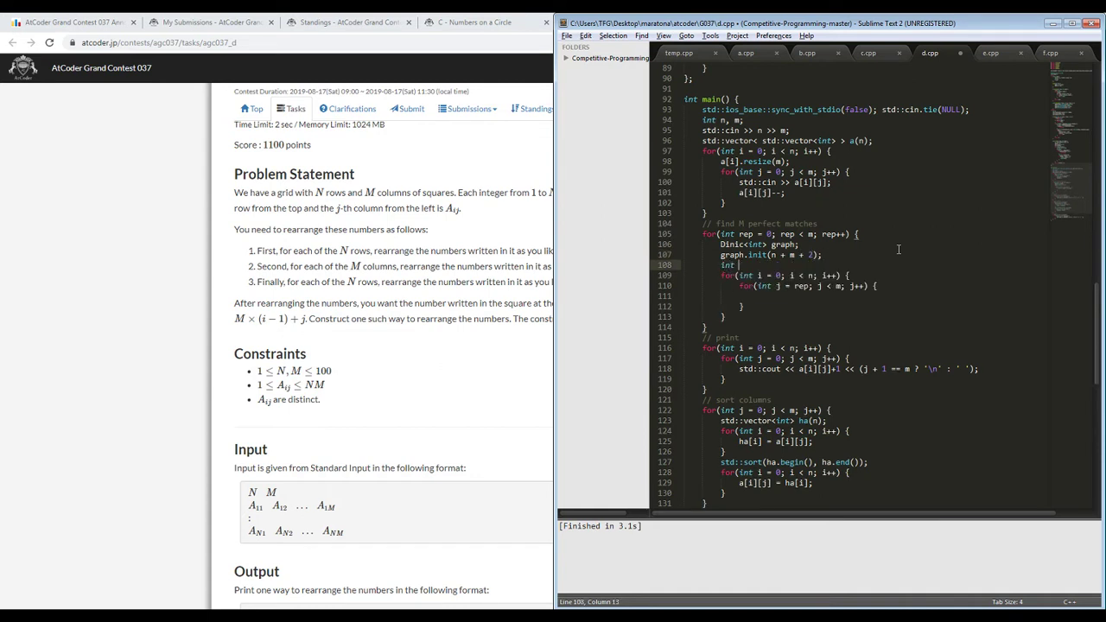
text(src = n+m;)
key(Return)
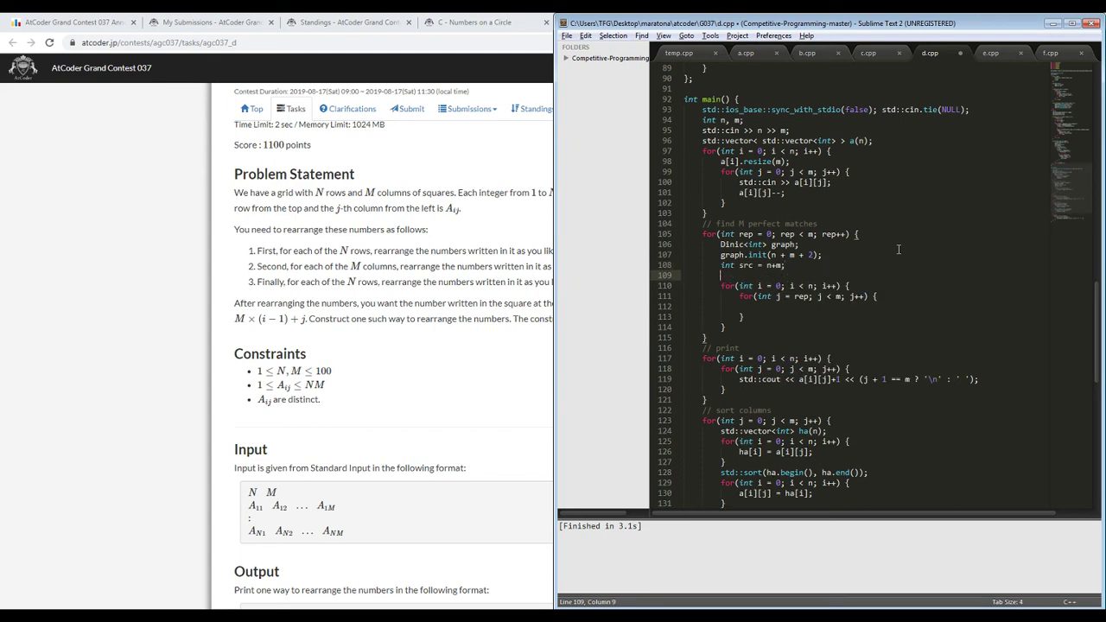
text(int sink = src+1;)
- In the inner j loop, begin a graph.addEdge call from i to n+(), leaving the inner parentheses empty
click(854, 307)
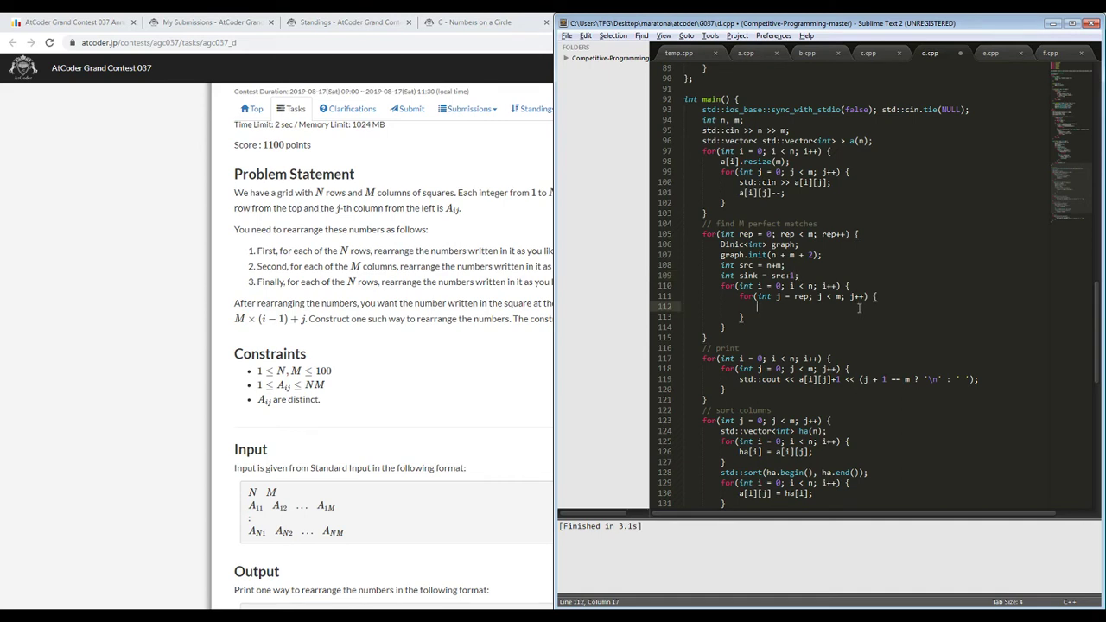
text(graph.add)
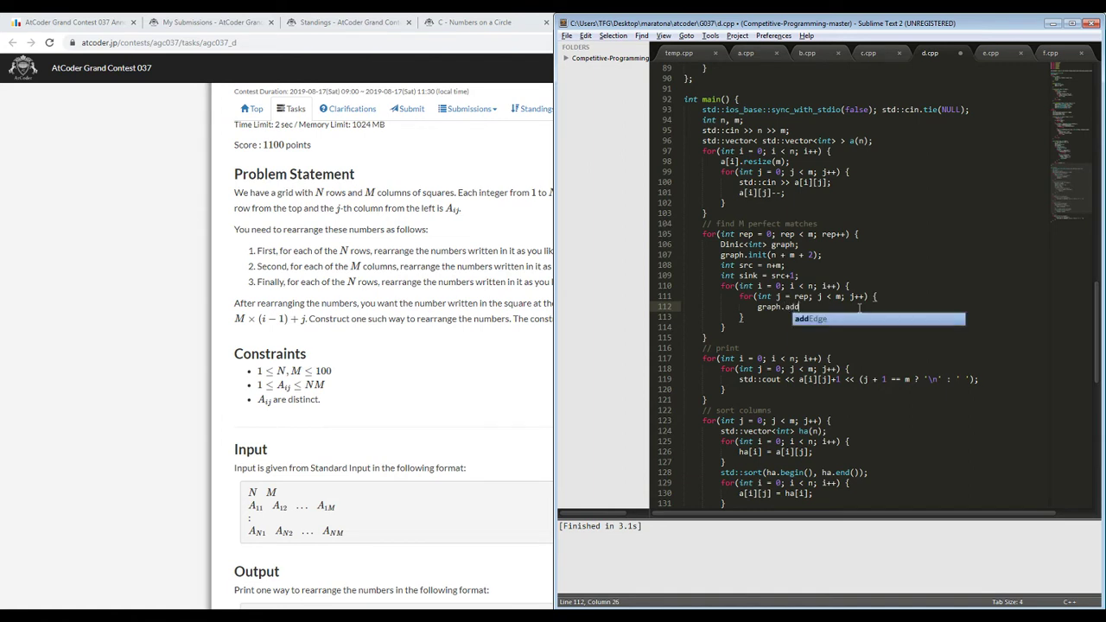
key(Return)
text(()
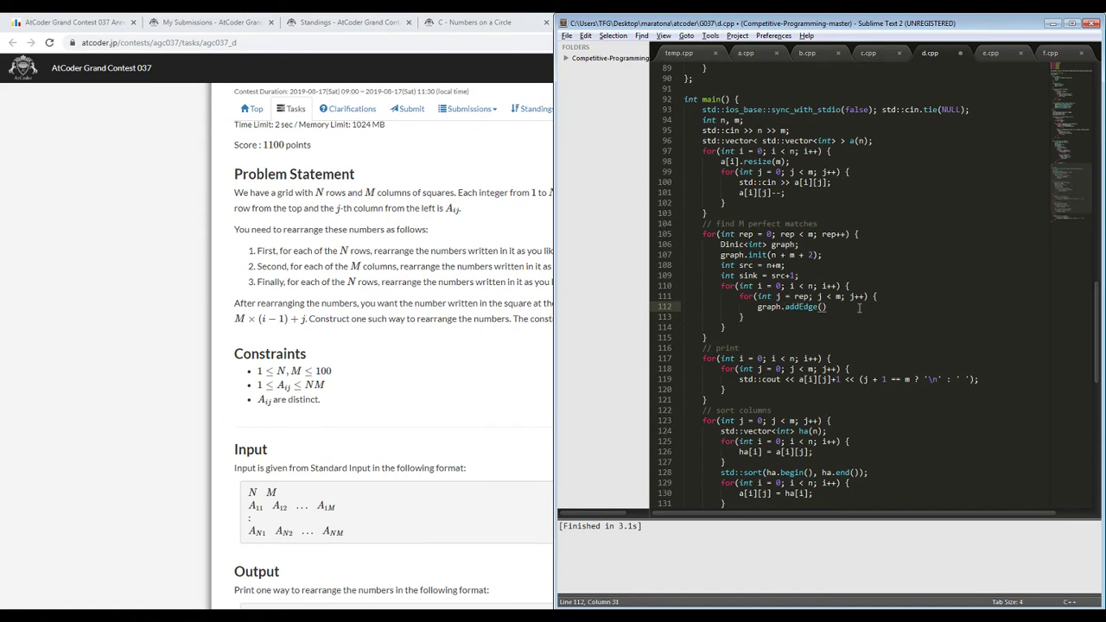
text(i, n+j)
key(BackSpace)
text(()
- Replace m with n in the graph size and the source index, making them n + n + 2 and n+n
double_click(792, 255)
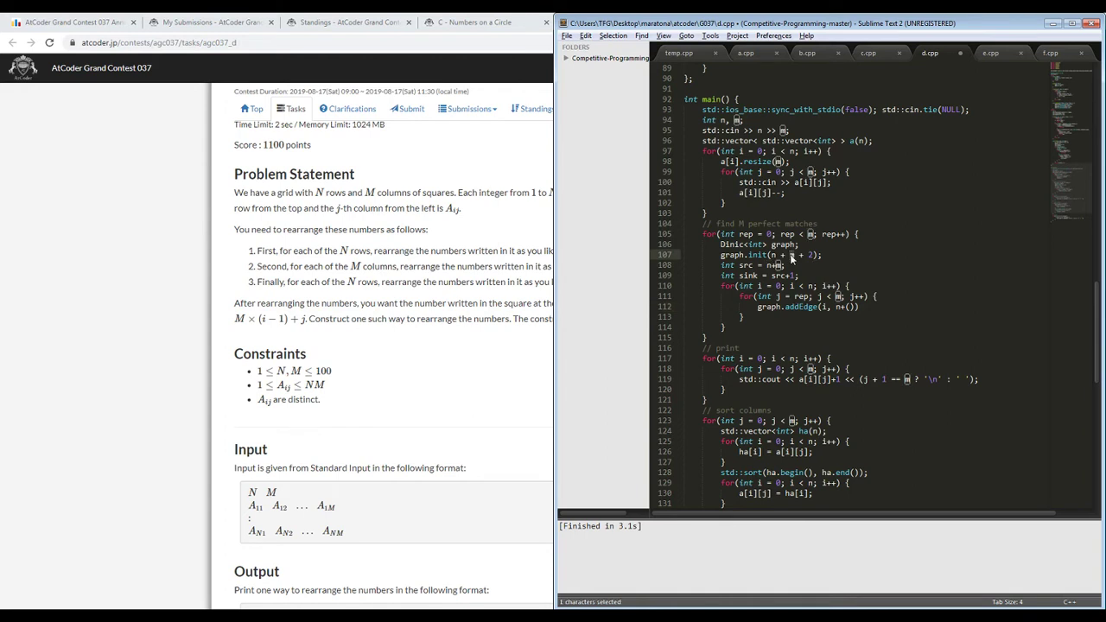
text(n)
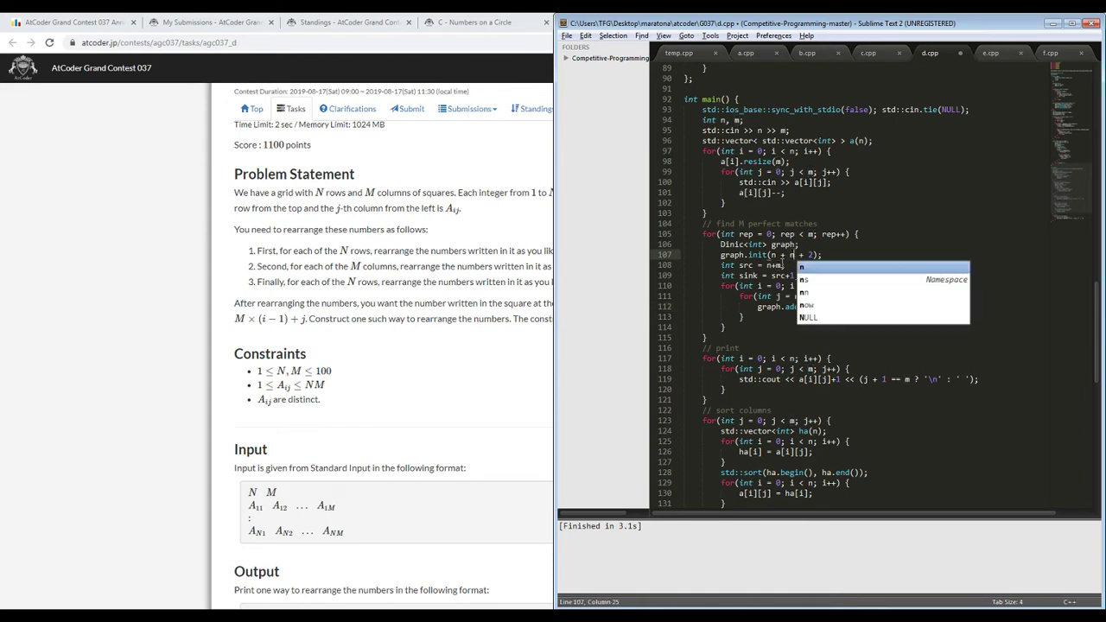
double_click(781, 265)
text(n)
click(746, 297)
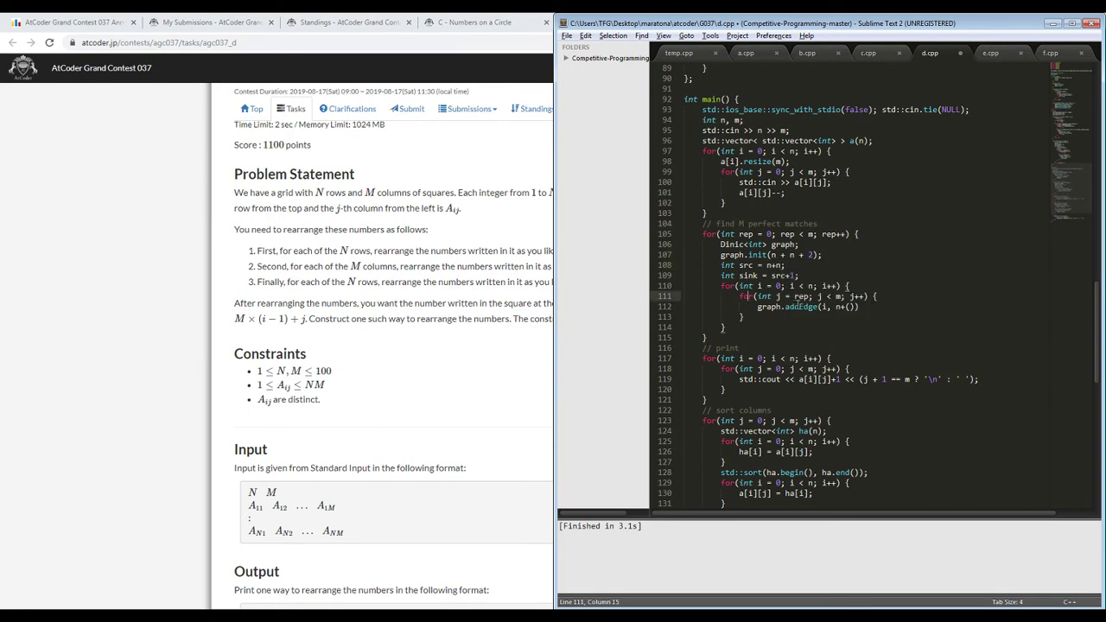
- Check the samples in the problem statement and complete the edge call as graph.addEdge(i, n+(a[i][j]/n), 1);
click(482, 354)
scroll(483, 354, down, 12)
scroll(481, 354, up, 1)
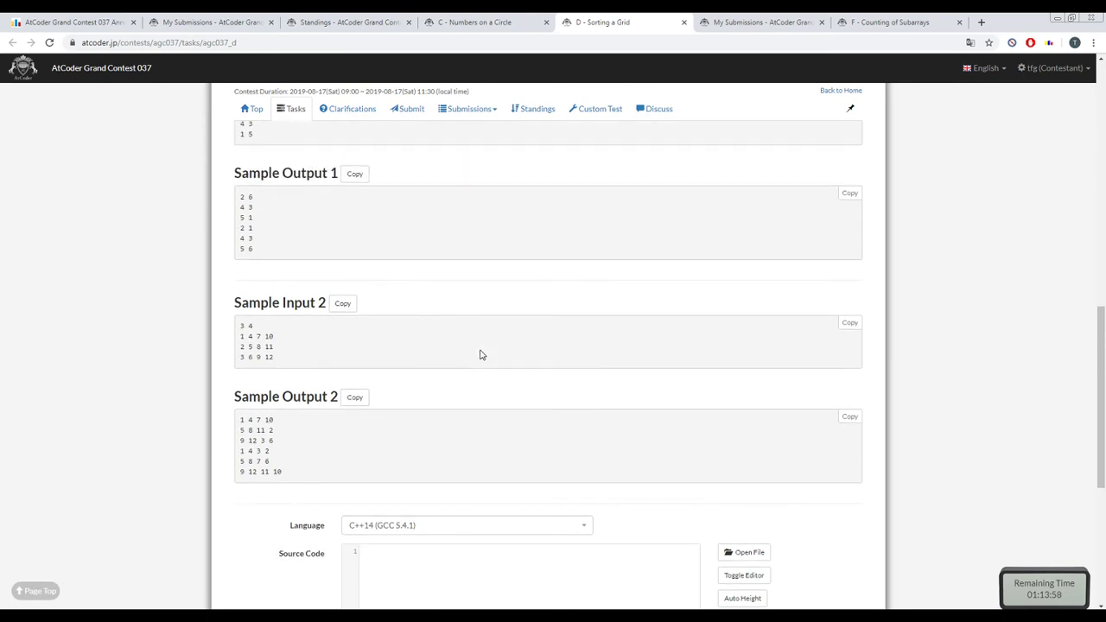
scroll(482, 355, up, 10)
key(alt+Tab)
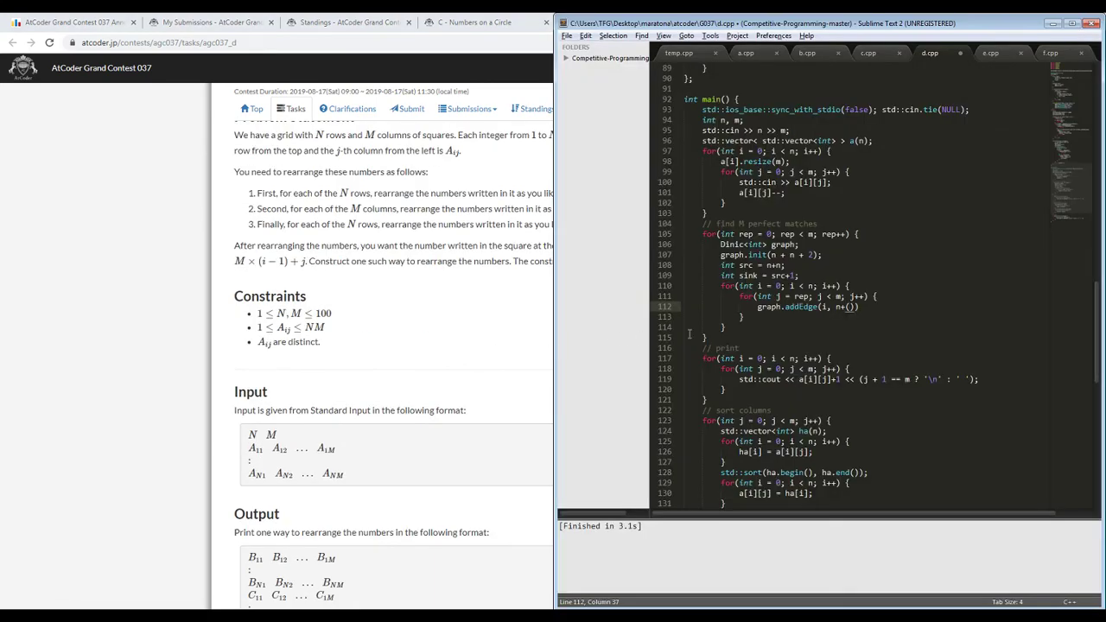
text(a[i][j])
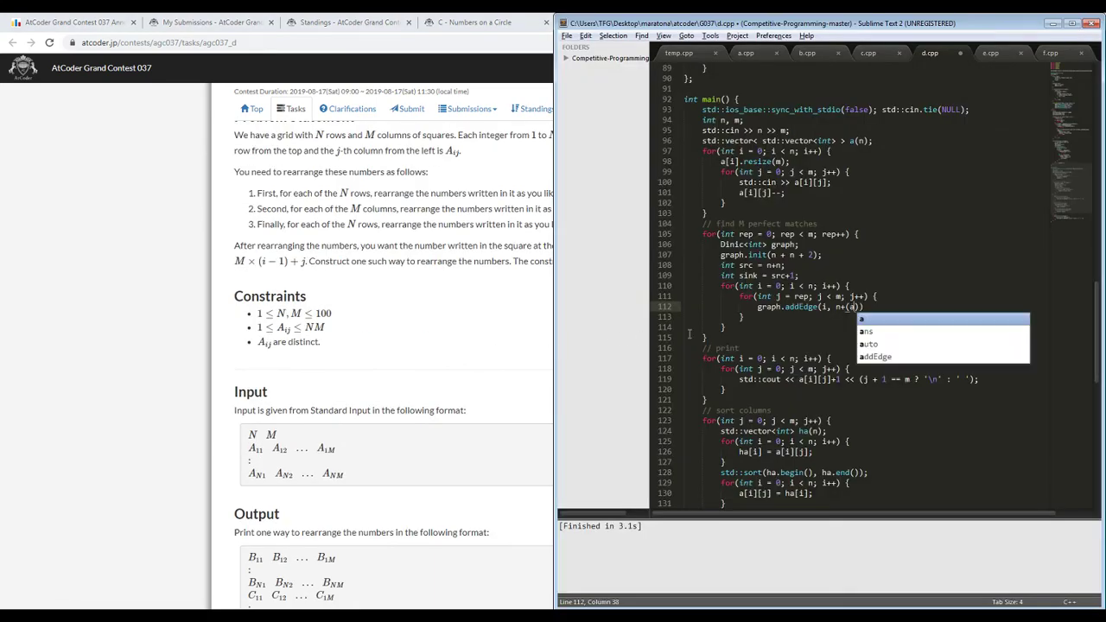
text(/)
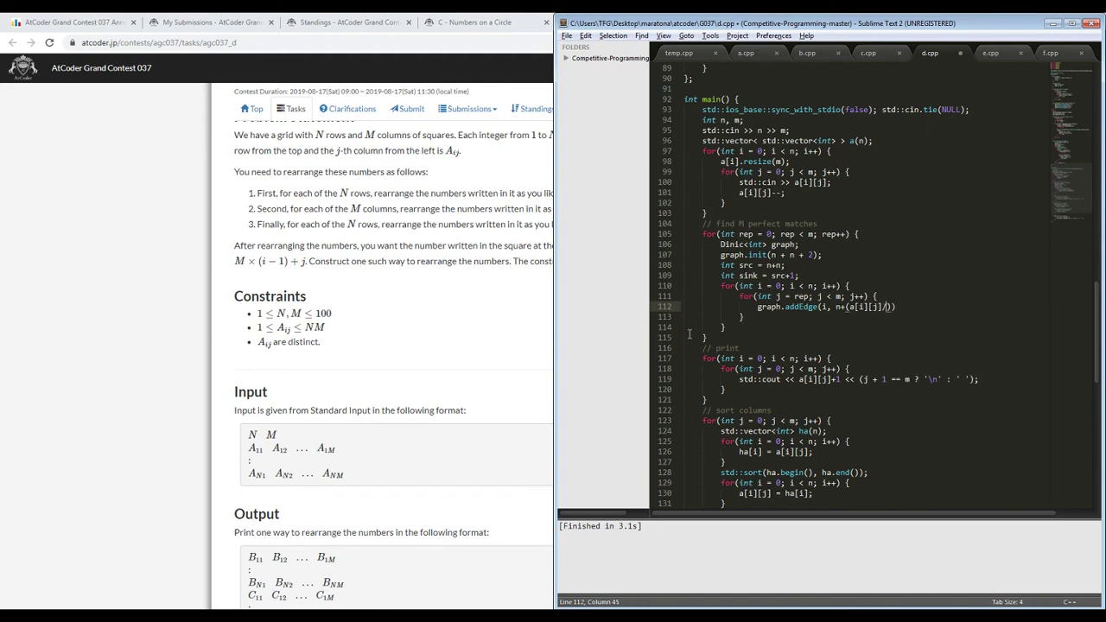
text(n), 1);)
- Start another for loop with int i = 0 after the nested edge-building loops
key(Down)
key(Down)
key(Return)
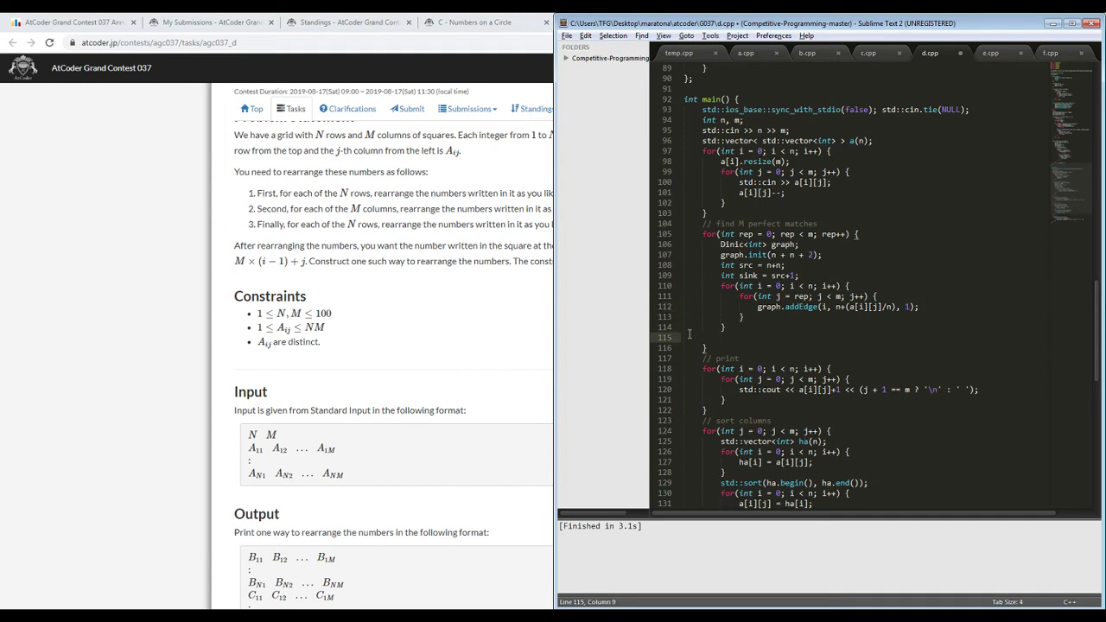
text(for(int i = 0;)
- Comment out the private: label in the Dinic class
scroll(727, 214, up, 14)
scroll(727, 213, up, 5)
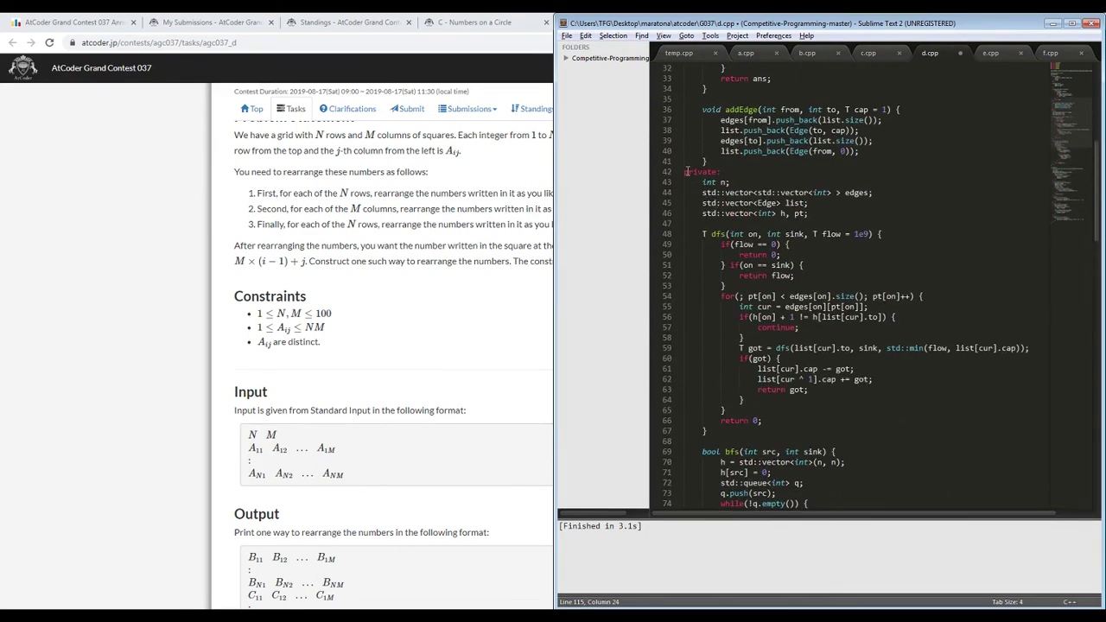
click(689, 172)
scroll(791, 214, down, 9)
scroll(790, 213, down, 11)
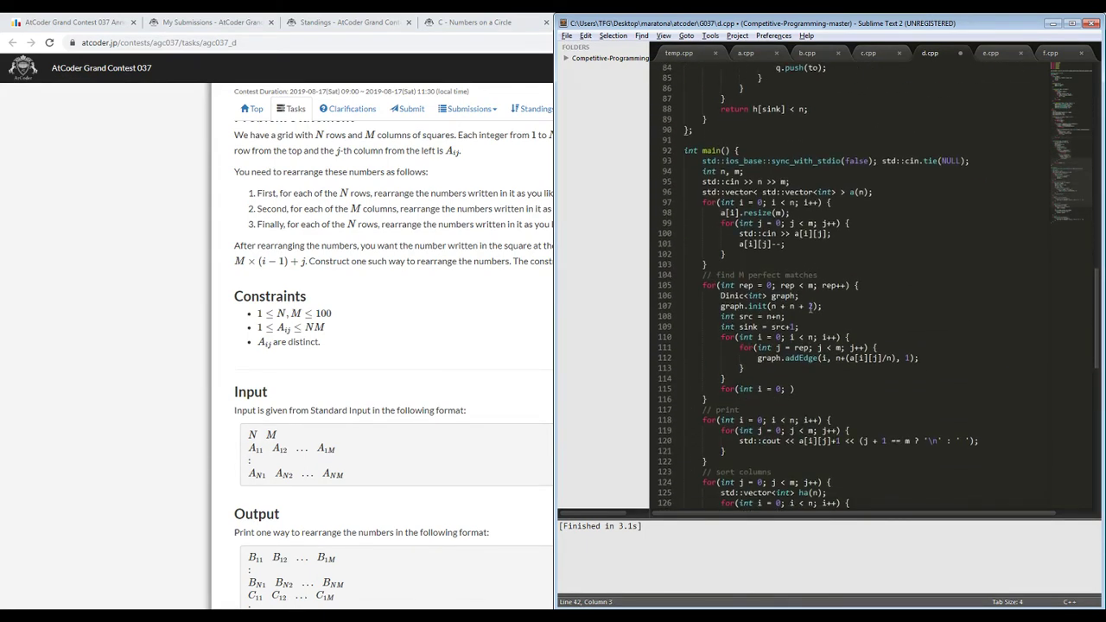
- Complete the new loop header with i < n; i++ and add graph.addEdge(src, i); in its body
click(790, 295)
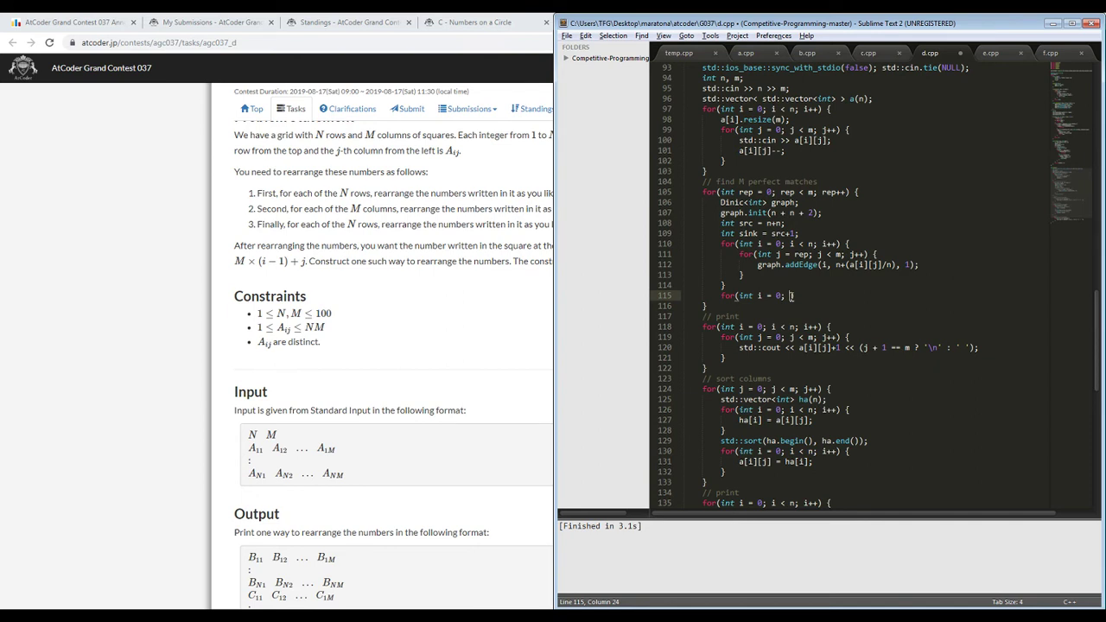
text(i < n; i++) {)
key(Return)
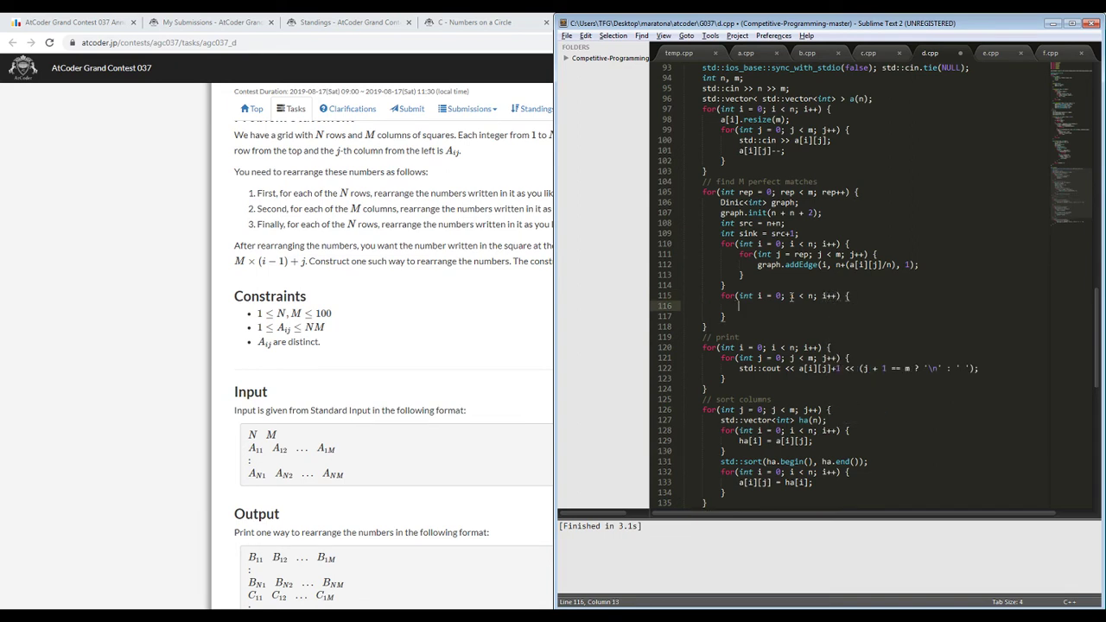
text(gr)
text(aph.add)
key(Tab)
text((src, i);)
- Add graph.addEdge(n+i, sink); below the source edge in the same loop
key(Return)
text(graph.add)
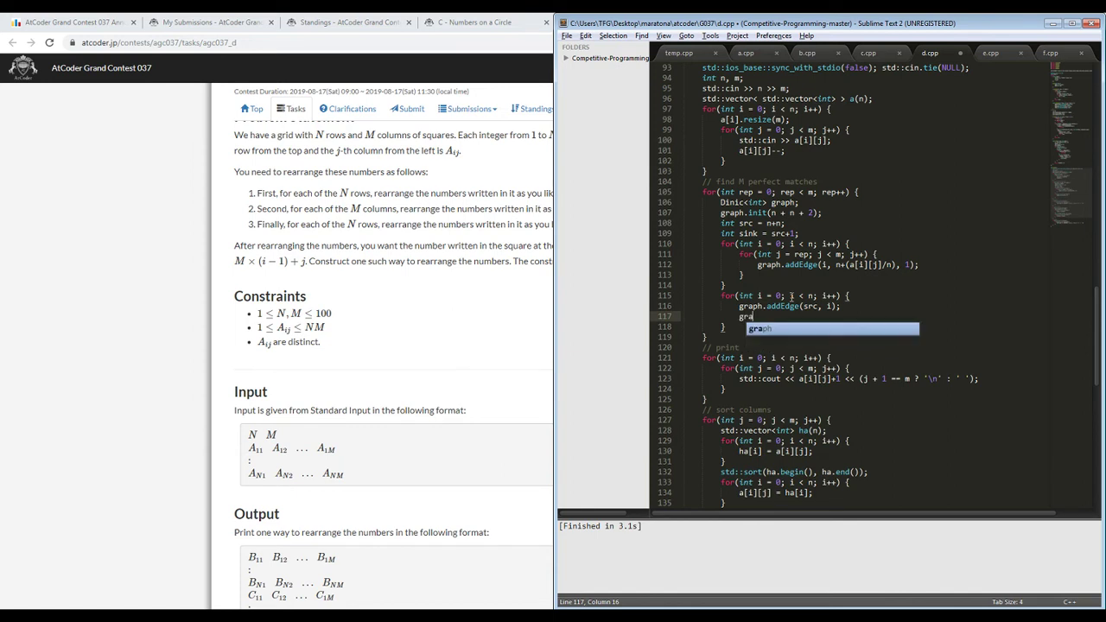
key(Tab)
text(()
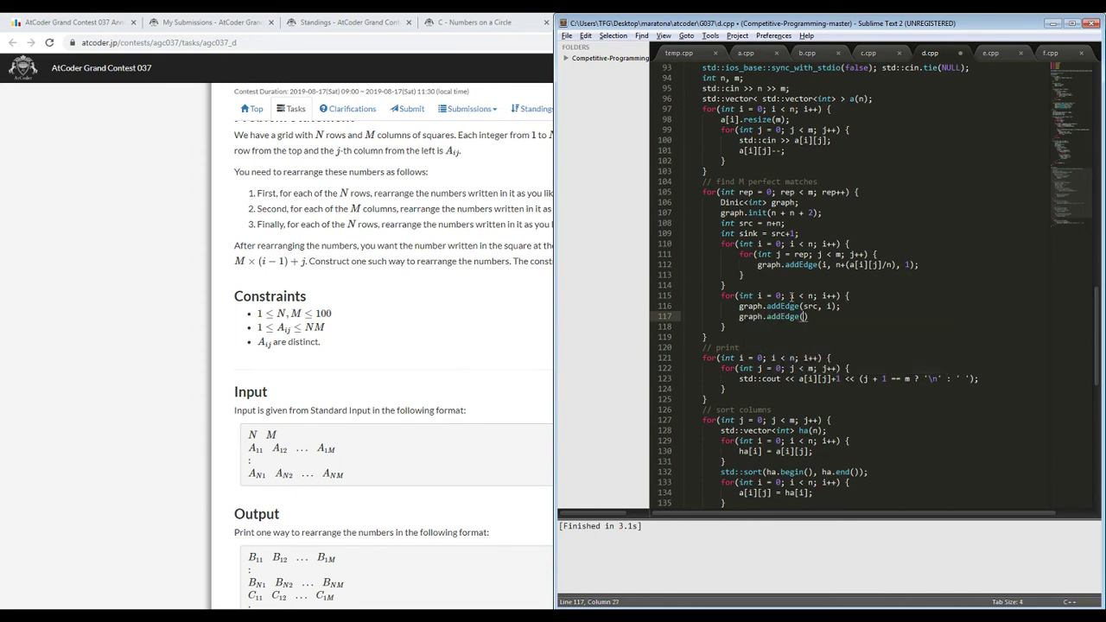
text(n+i, sink);)
- After the source and sink edge loop, add assert(graph.maxFlow() == n);
key(Down)
key(Return)
text(grap)
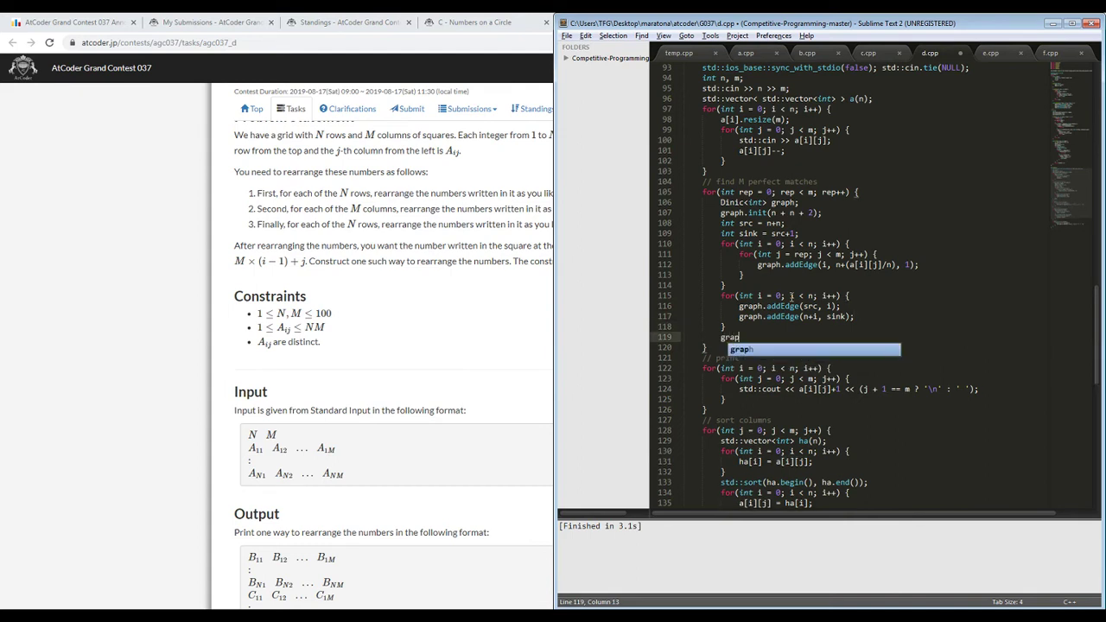
key(BackSpace)
key(BackSpace)
key(BackSpace)
text(assert(gr)
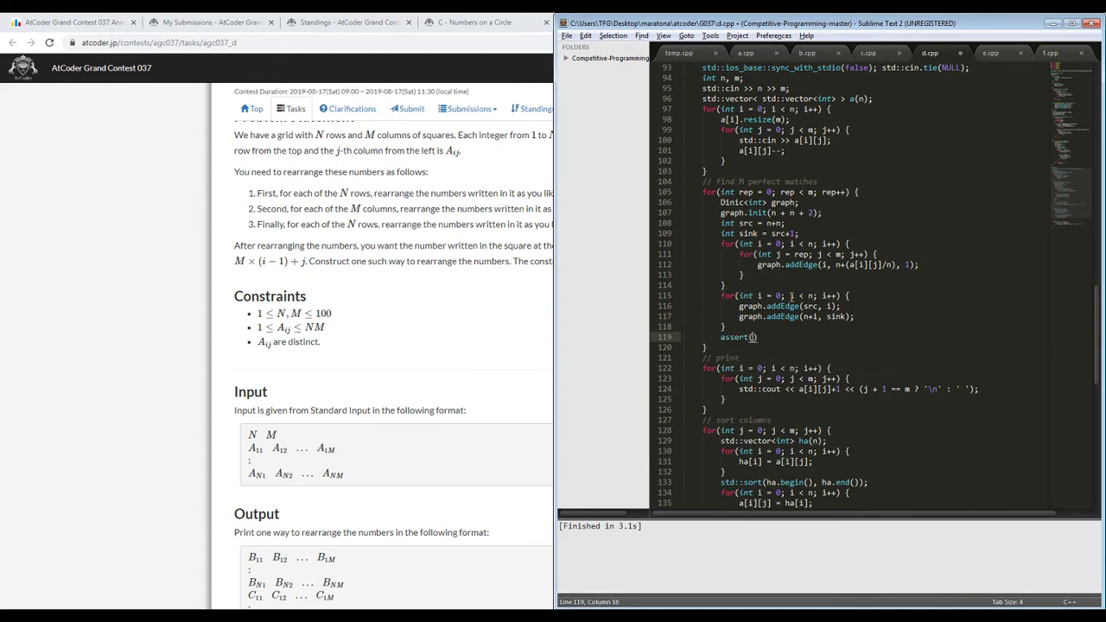
text(aph.maxFlow)
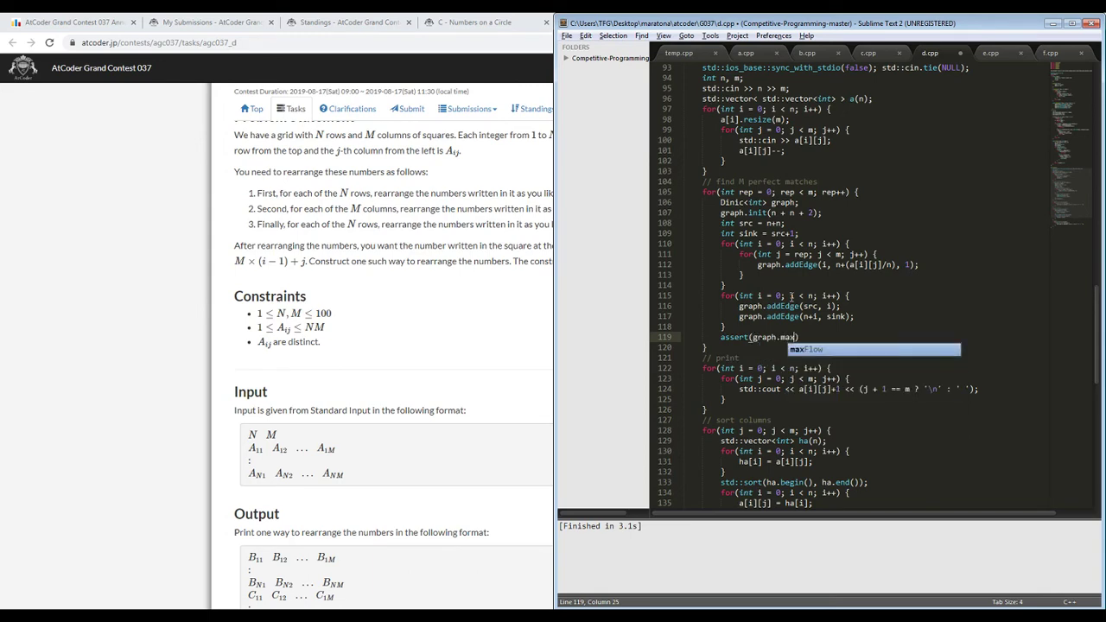
text(() == n);l)
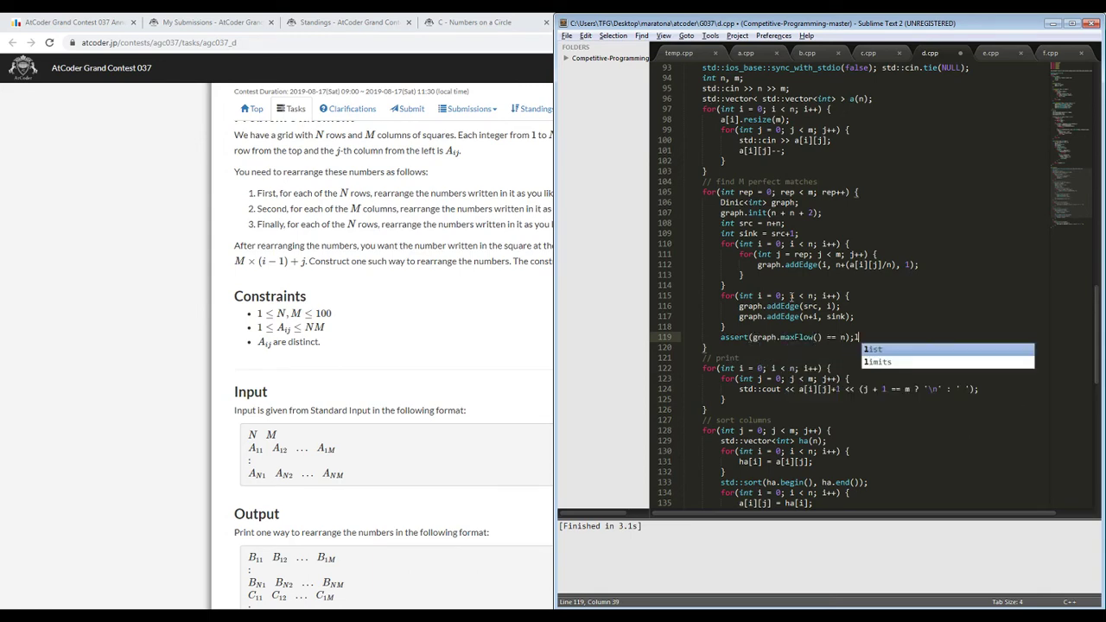
key(BackSpace)
- Add #include <cassert> after the limits include and return to the matching code in main
scroll(804, 260, up, 20)
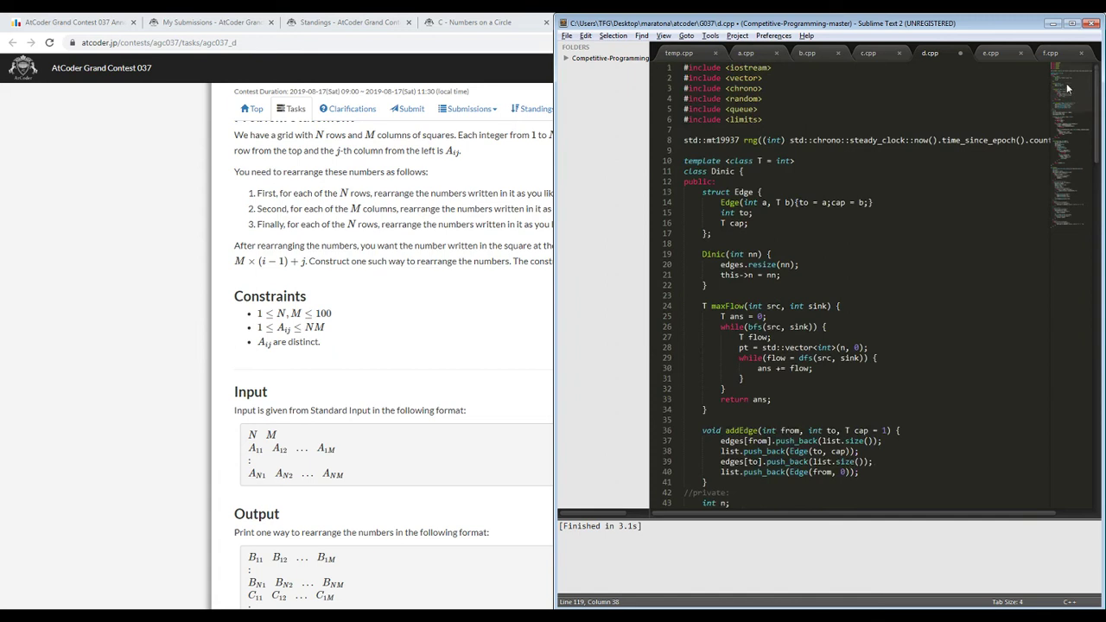
click(824, 159)
scroll(821, 254, down, 1)
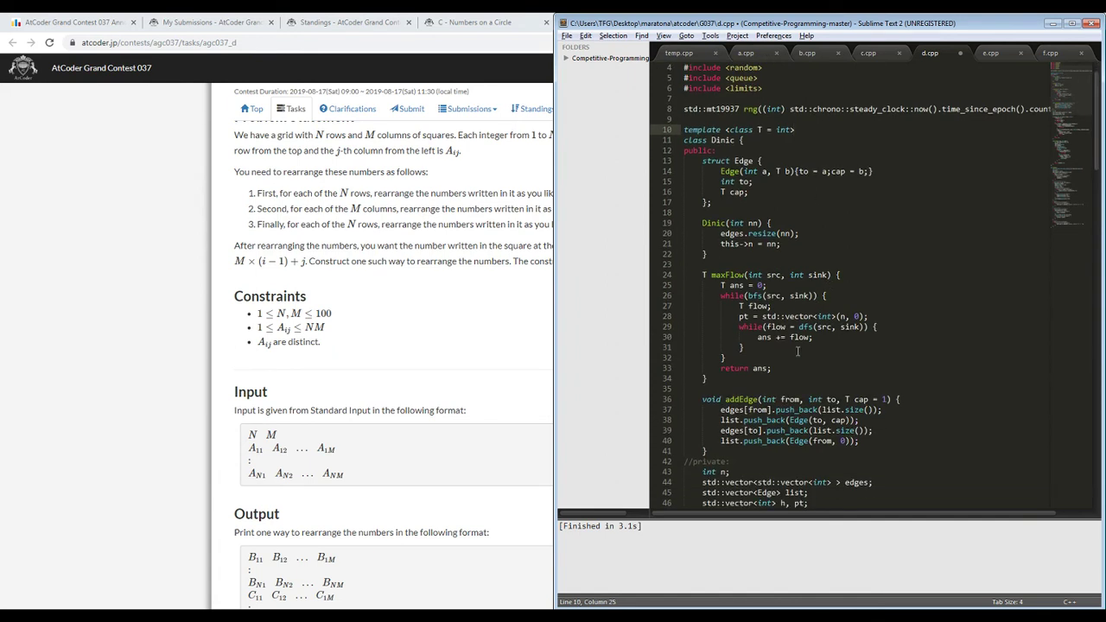
click(773, 88)
key(Return)
text(#include <cassert>)
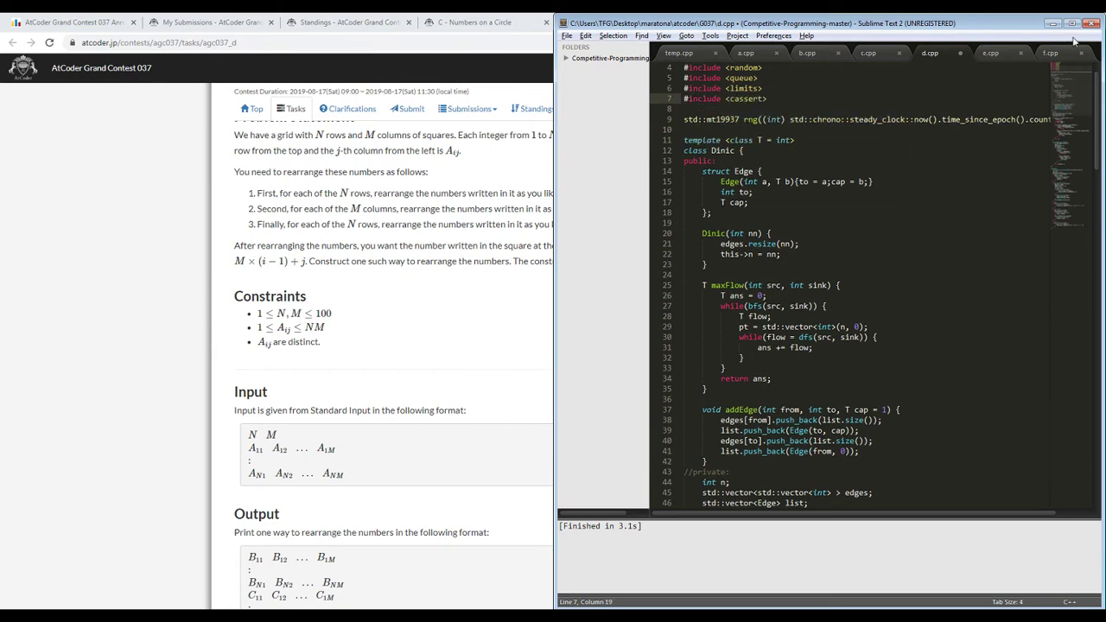
click(1069, 177)
scroll(1069, 177, down, 10)
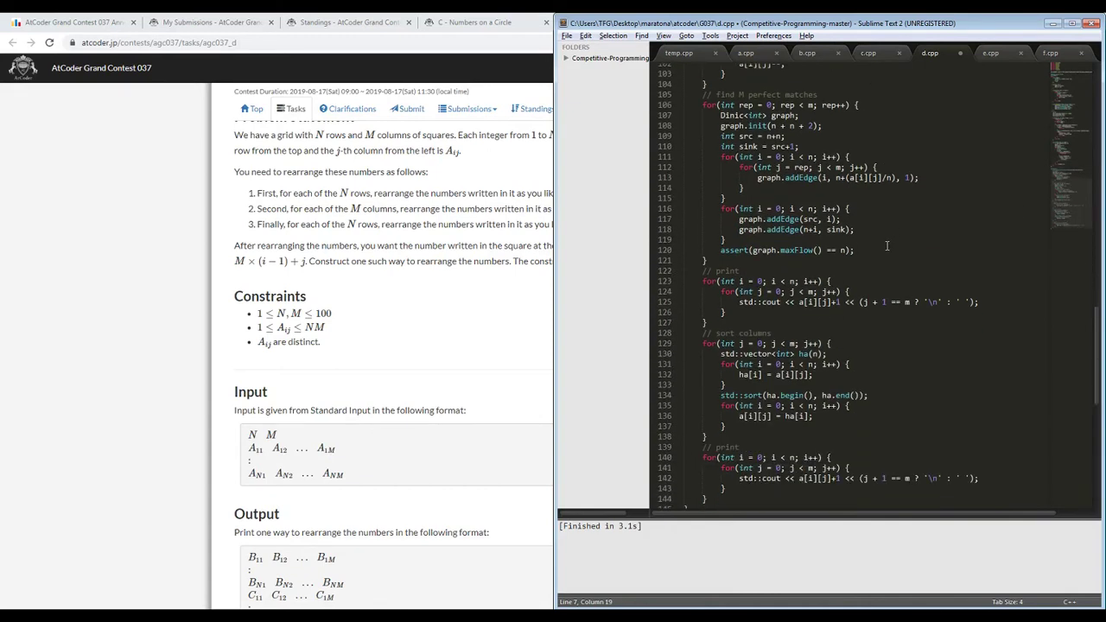
- After the maxFlow assert, add nested loops with i from 0 to n and j from rep to m
click(887, 246)
key(Return)
text(for(int)
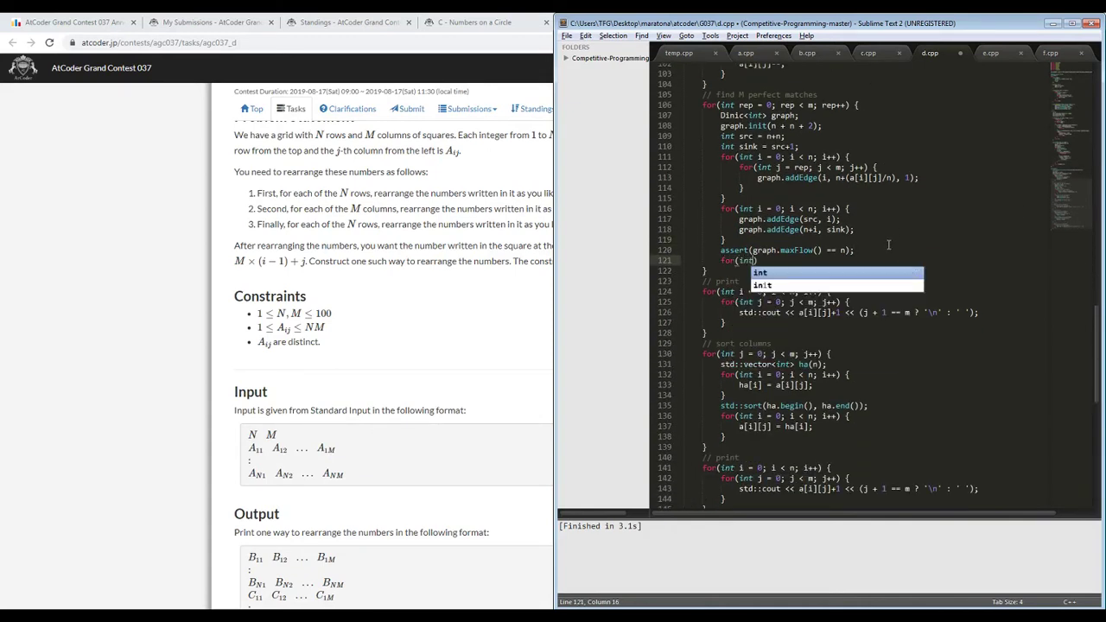
text( i = 0; i )
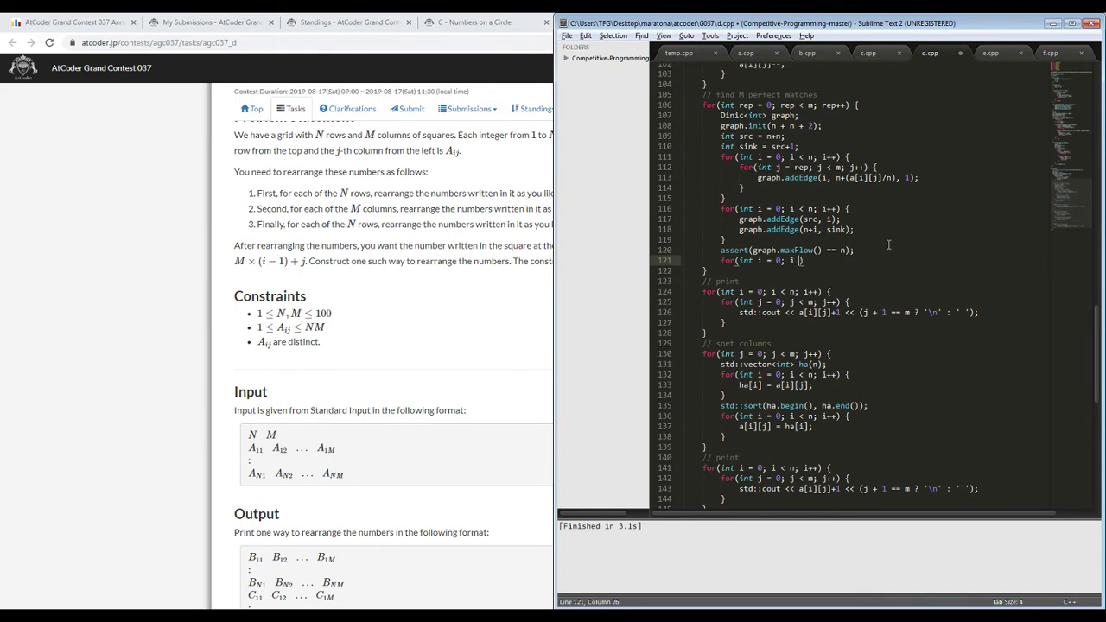
text(< n; i++) {)
key(Return)
text(for(int j )
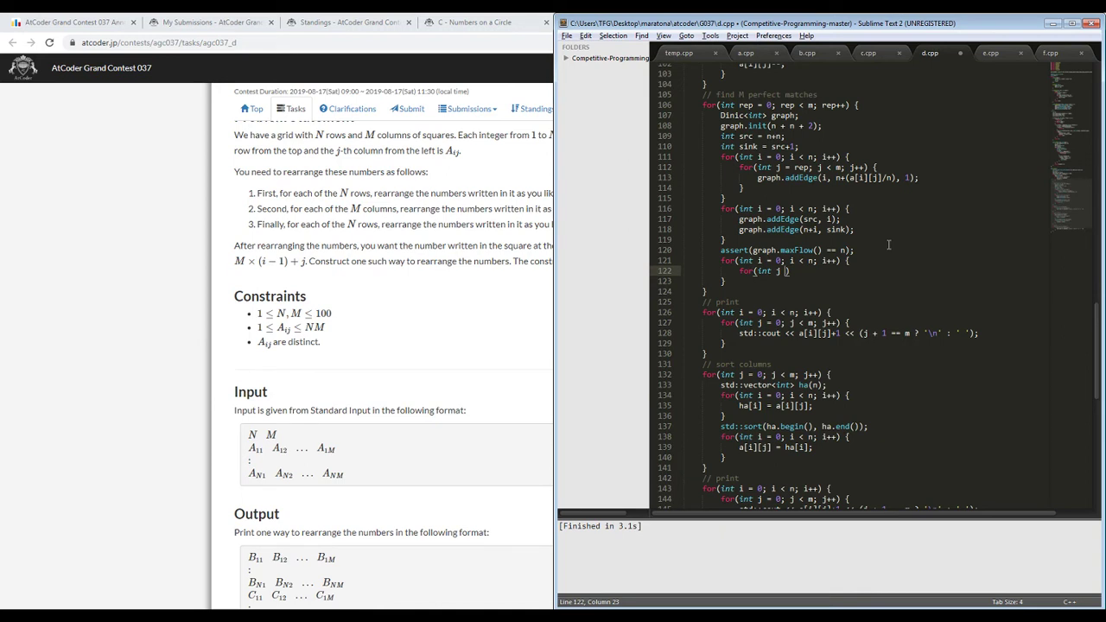
text(= rep; j < m; j++) {)
key(Return)
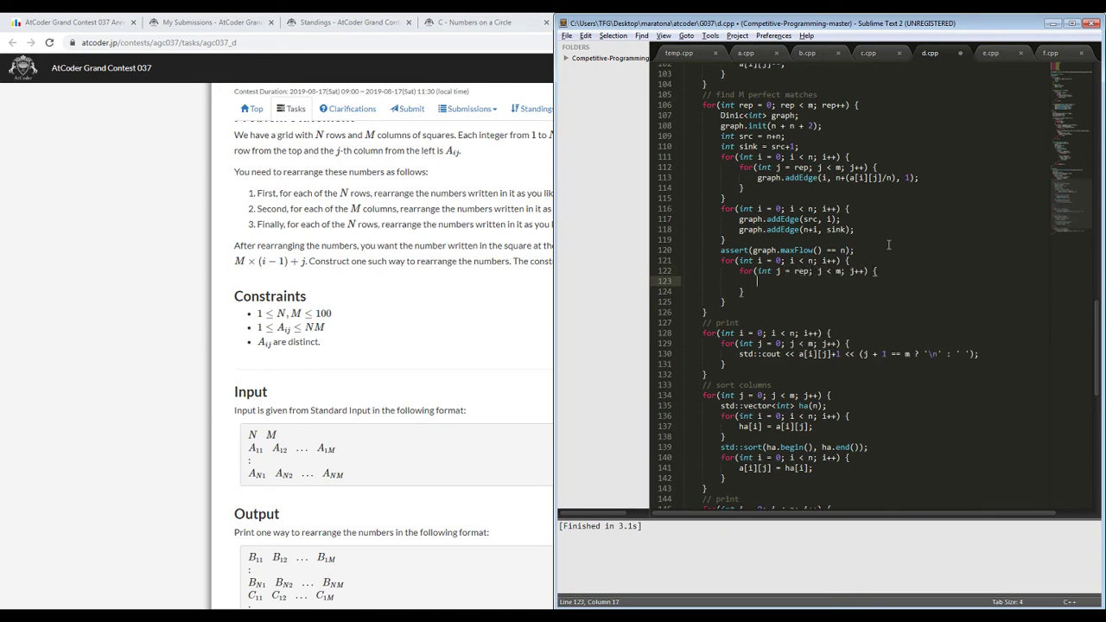
- Begin an if statement in the inner loop and declare int id = 0; above the nested loops
text(if()
drag(1081, 216, 1082, 121)
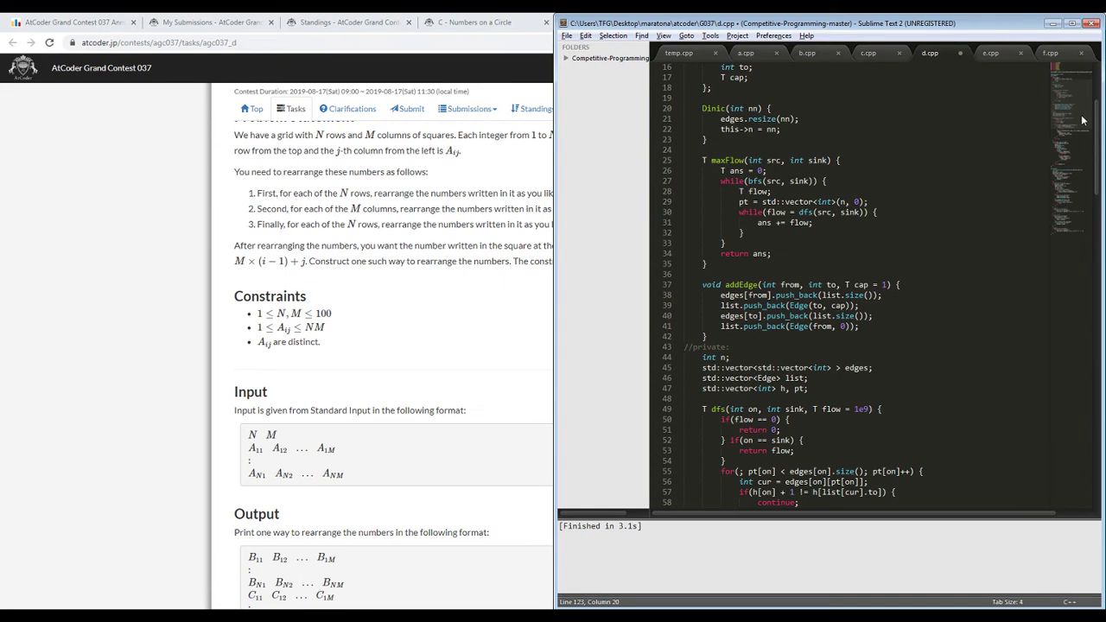
drag(1082, 121, 1095, 223)
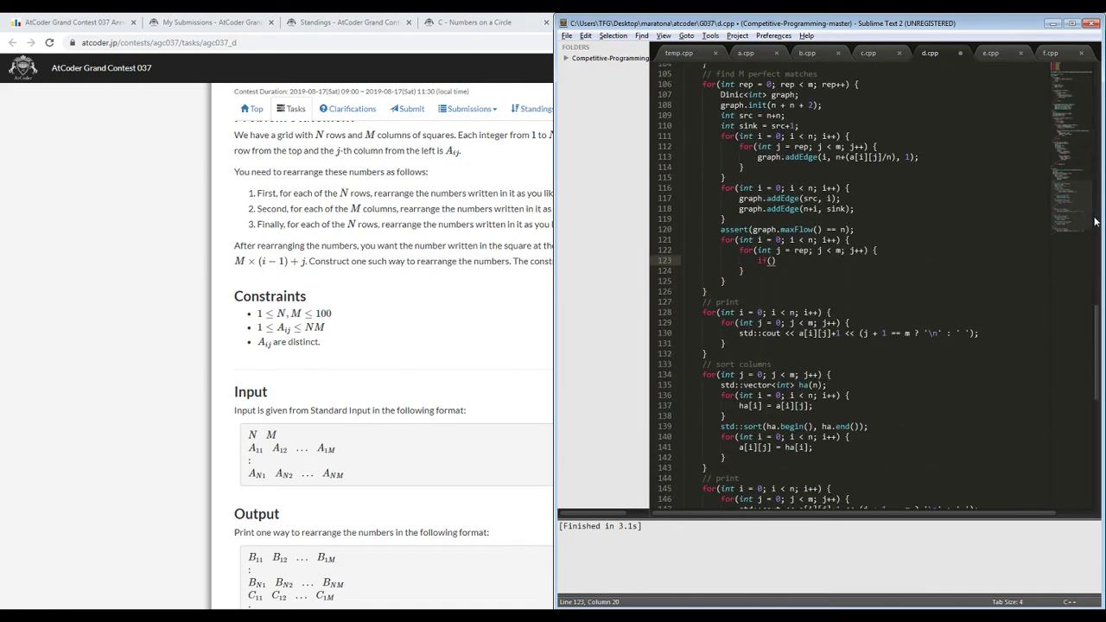
click(866, 228)
key(Return)
text(int id = 0;)
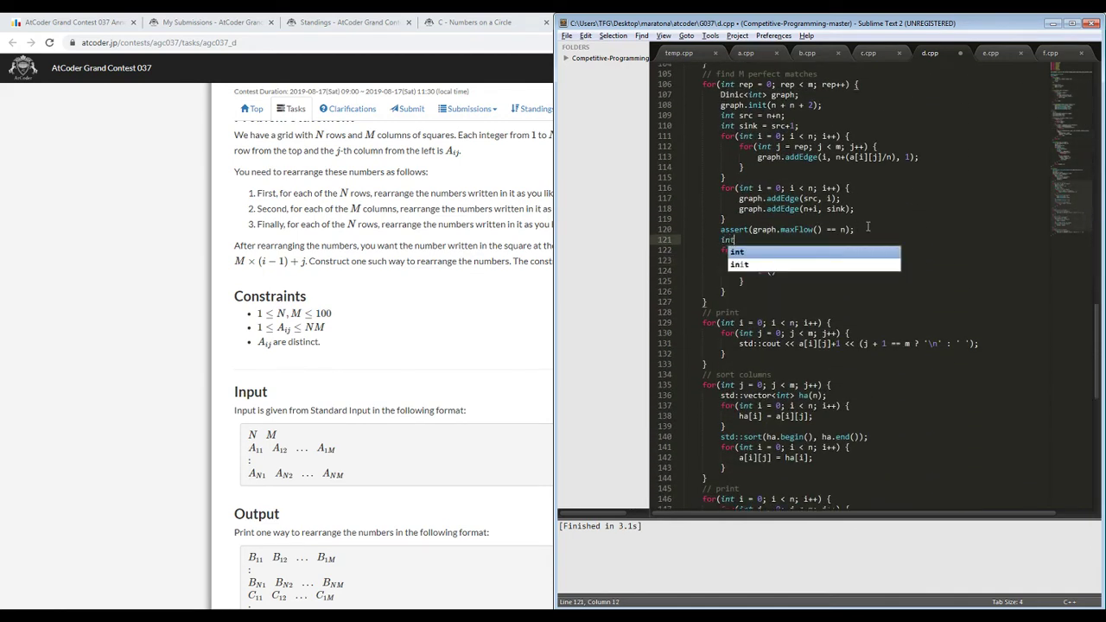
key(Down)
key(Down)
key(Down)
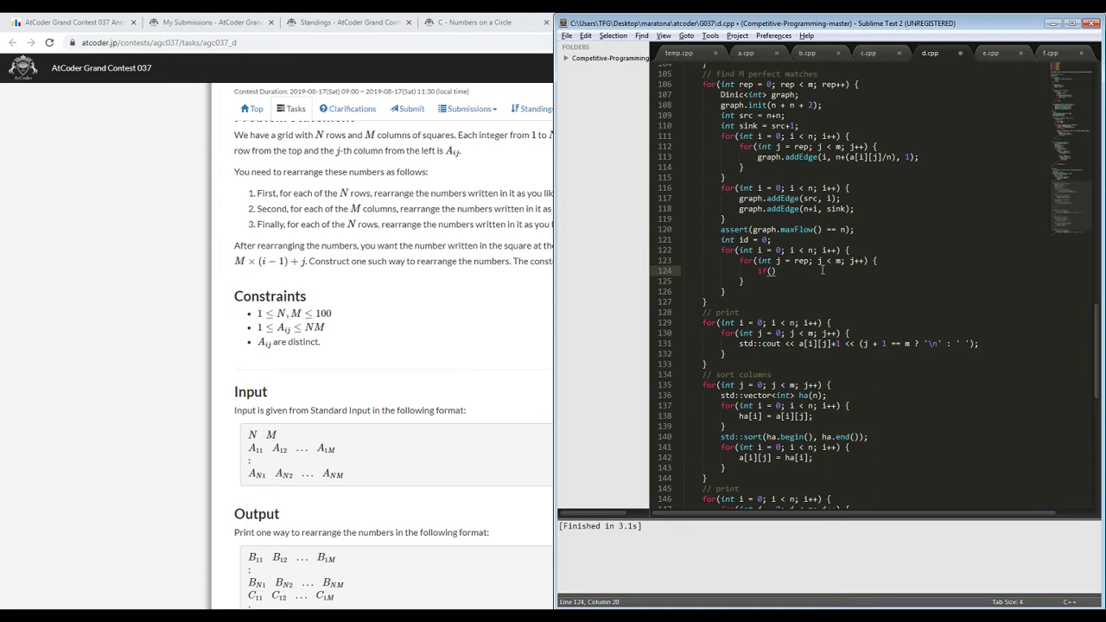
- Add an explicit capacity of 1 to the source and sink graph.addEdge calls
text(gra[j)
click(830, 197)
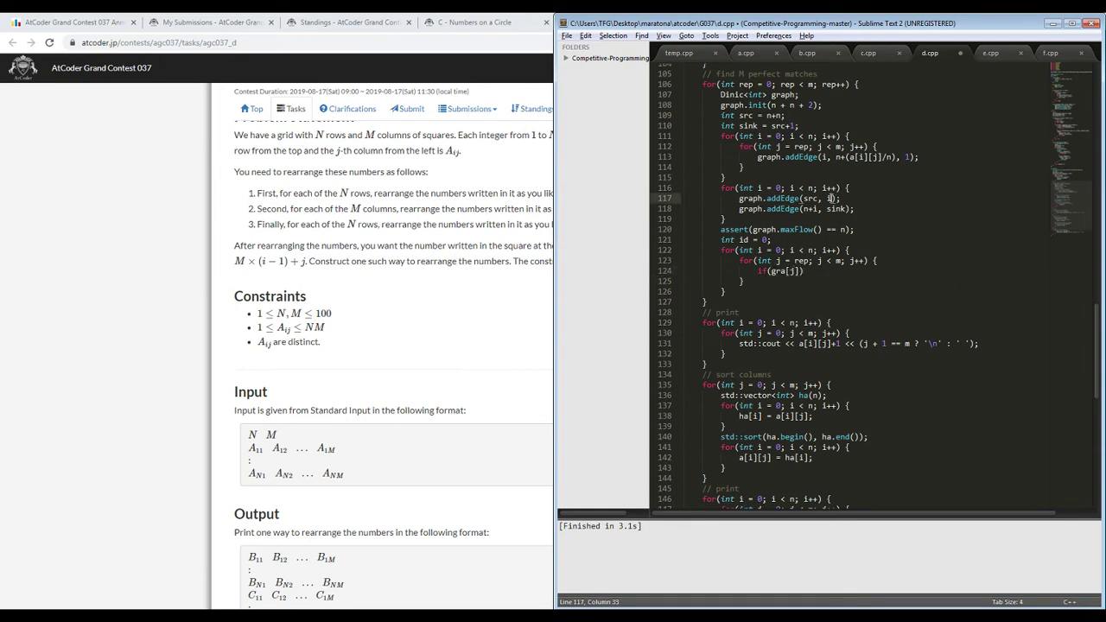
text(, 1)
key(Down)
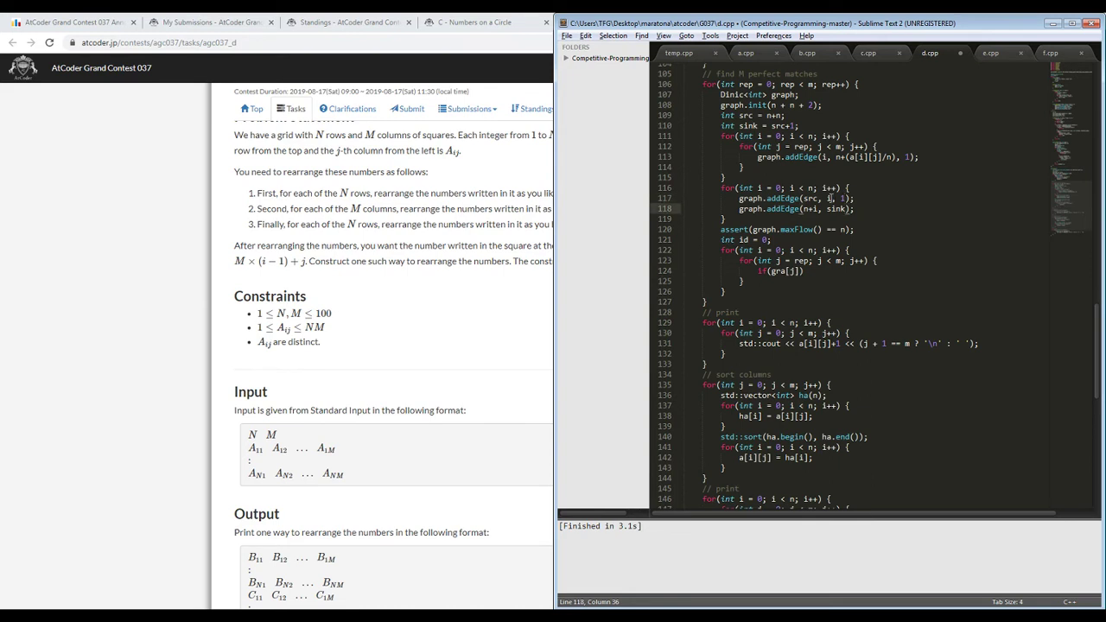
text(, 1)
- Complete the inner loop's condition as if(graph.list[id].cap == 0) { and open its body
click(796, 271)
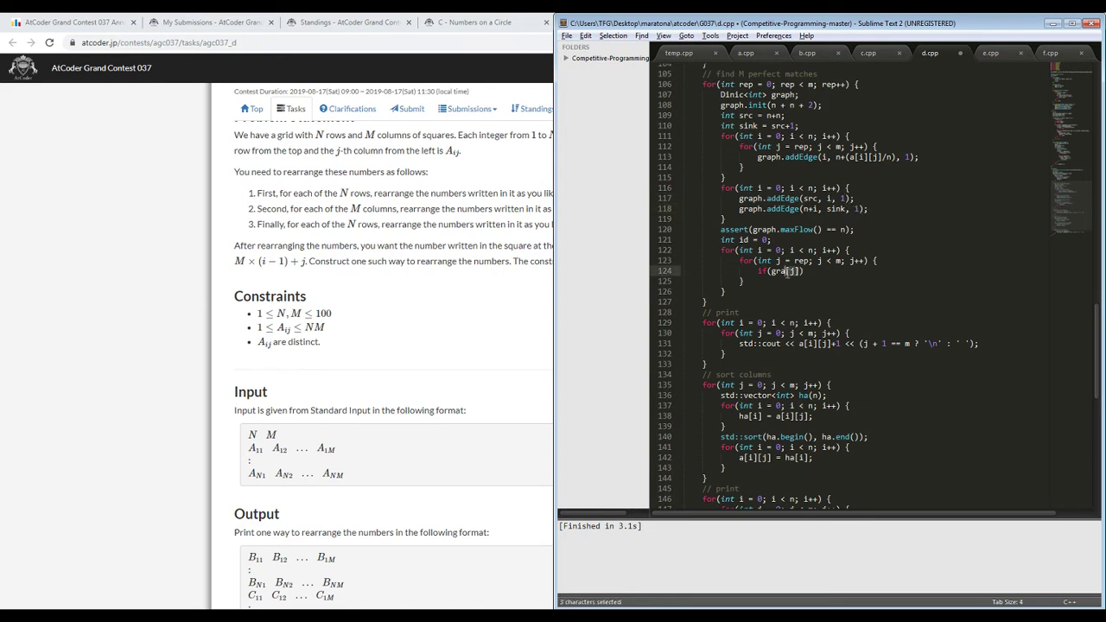
text(ph.edges)
scroll(1090, 138, up, 20)
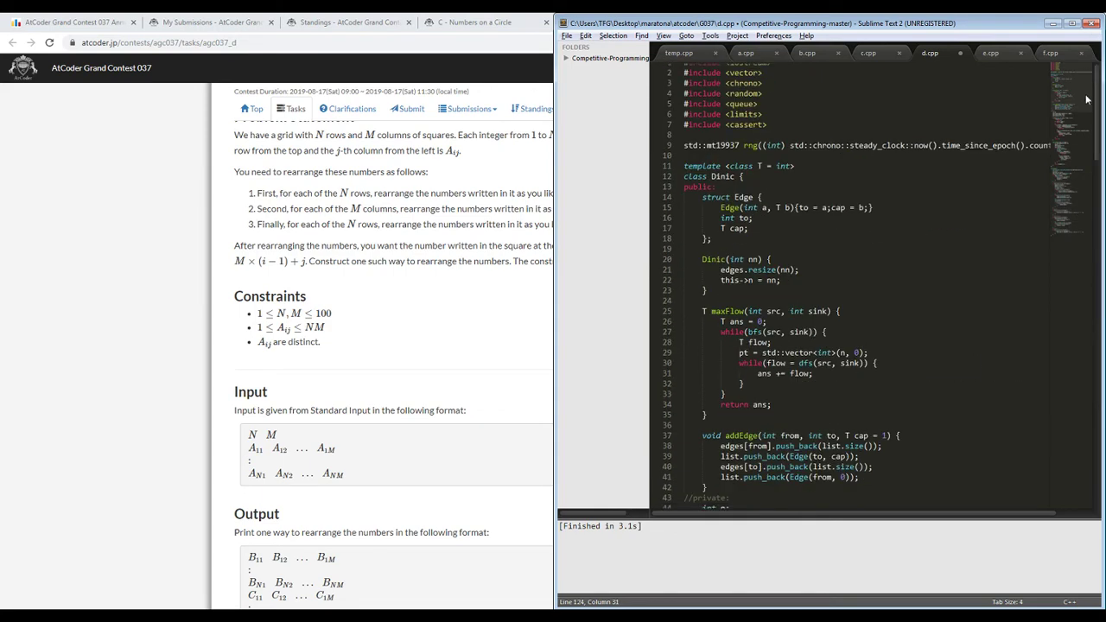
scroll(1090, 134, up, 3)
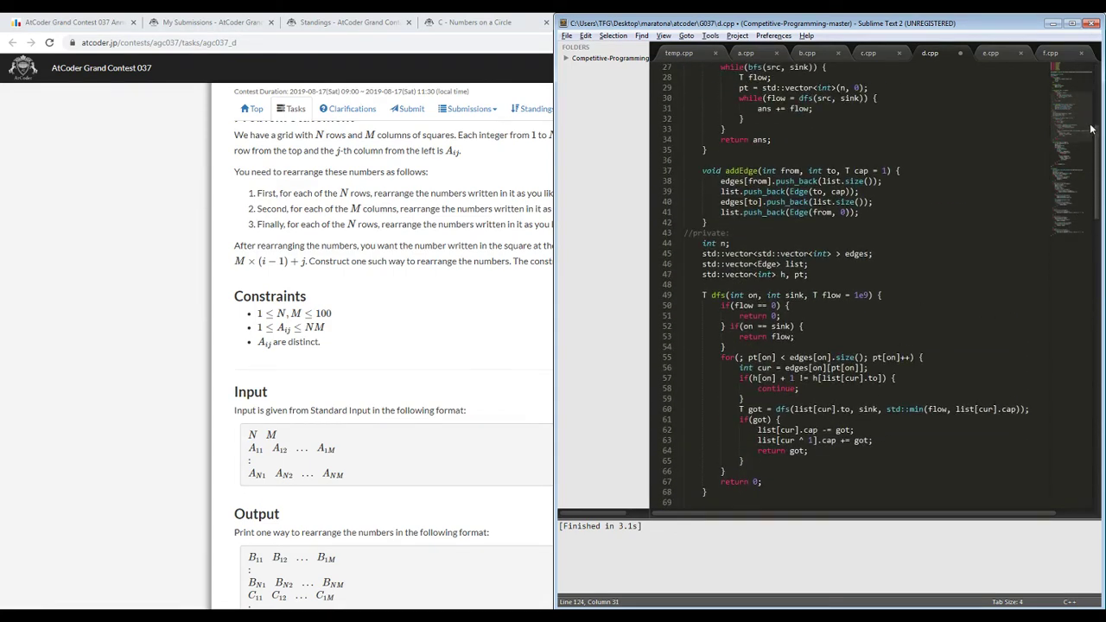
scroll(1090, 130, down, 20)
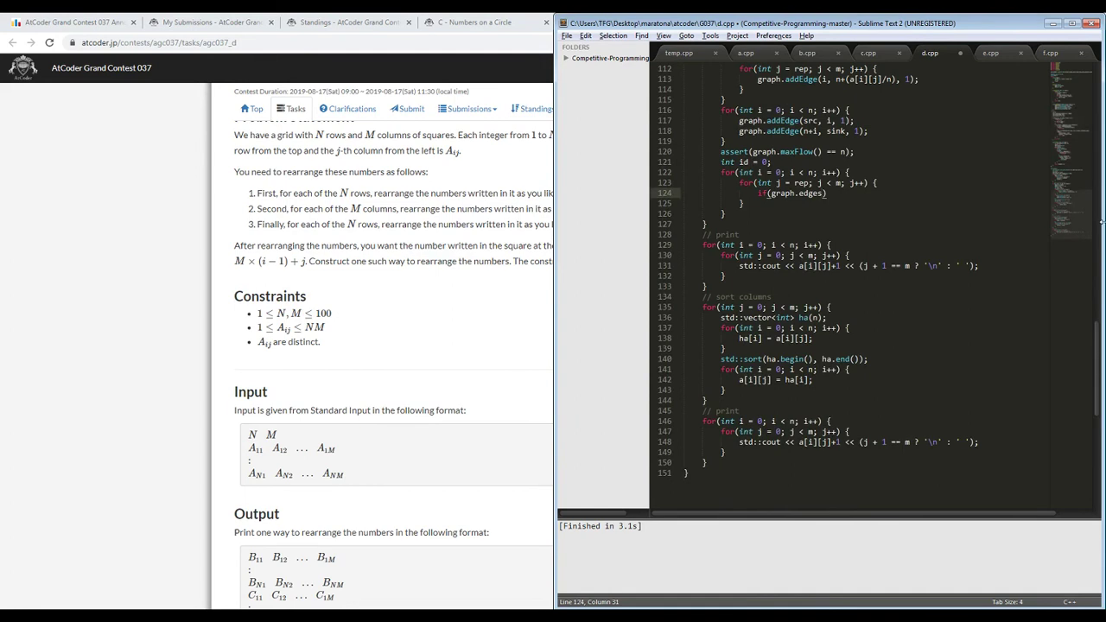
key(BackSpace)
key(BackSpace)
key(BackSpace)
key(BackSpace)
key(BackSpace)
text(list[id].cap == 0) {)
key(Return)
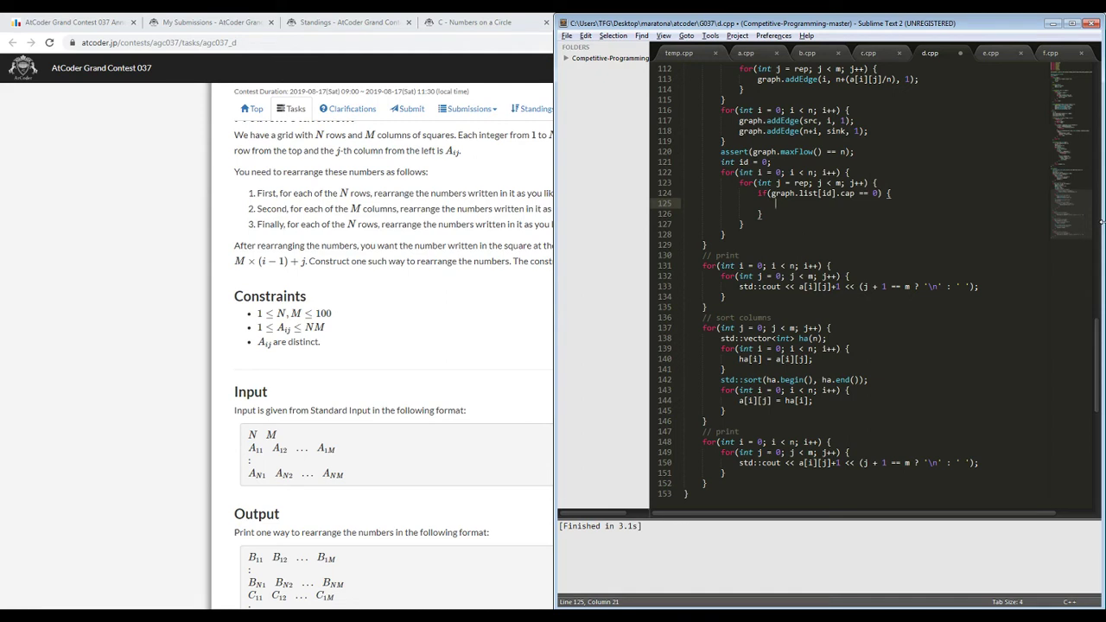
- Add std::swap(a[i][j], a[i][rep]); inside the if block and id += 2; after it
text(std::swap(a[i][j], a[i][rep]);)
key(Down)
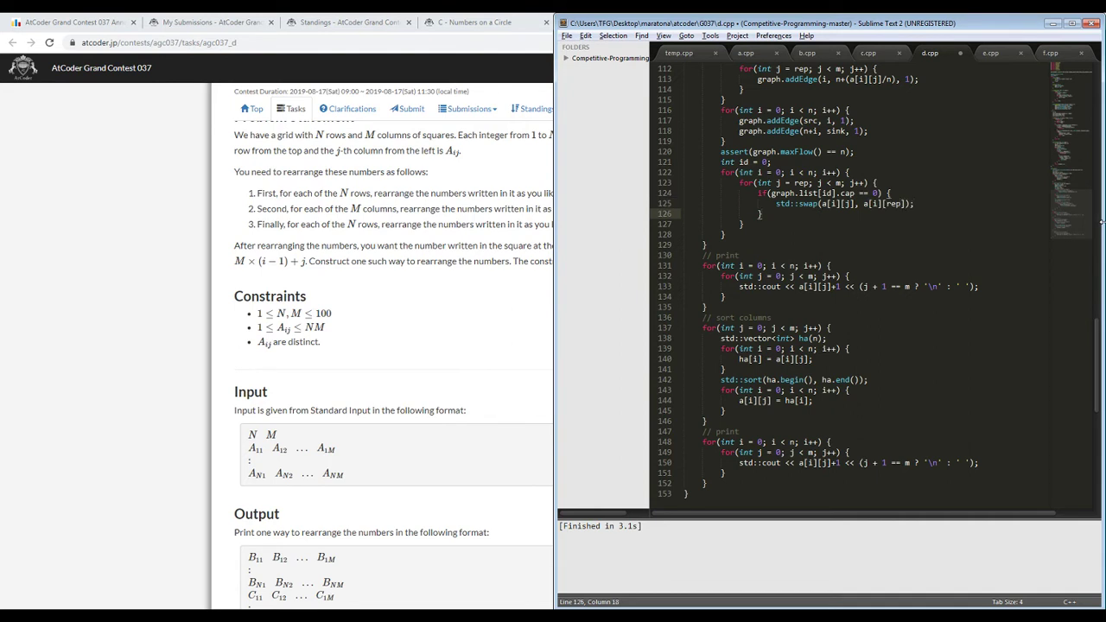
key(Return)
text(id += 2;)
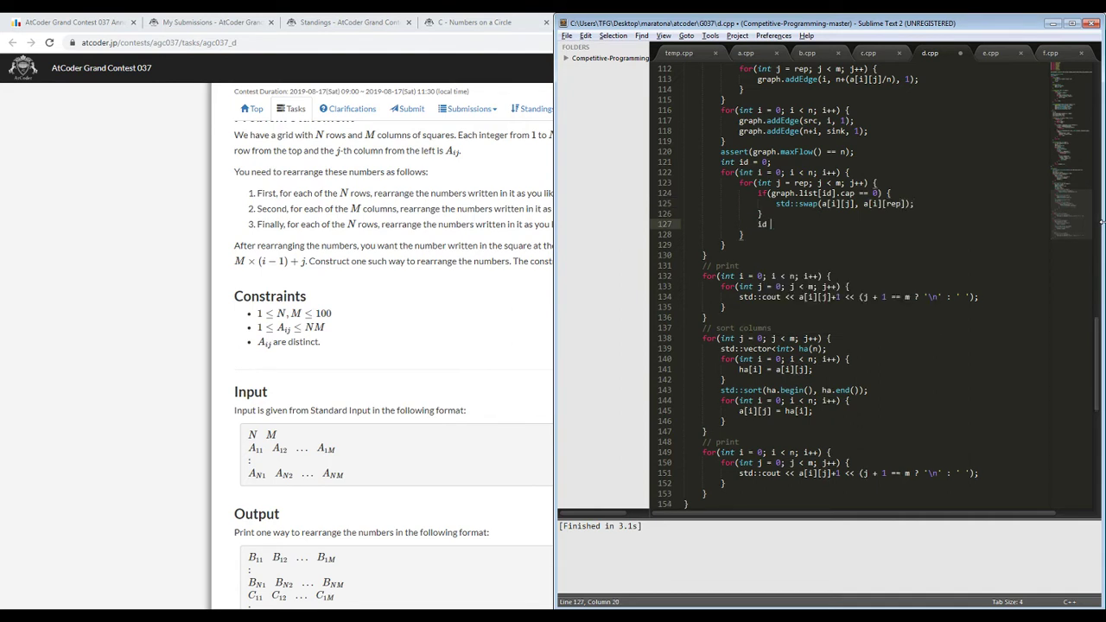
key(Down)
key(Down)
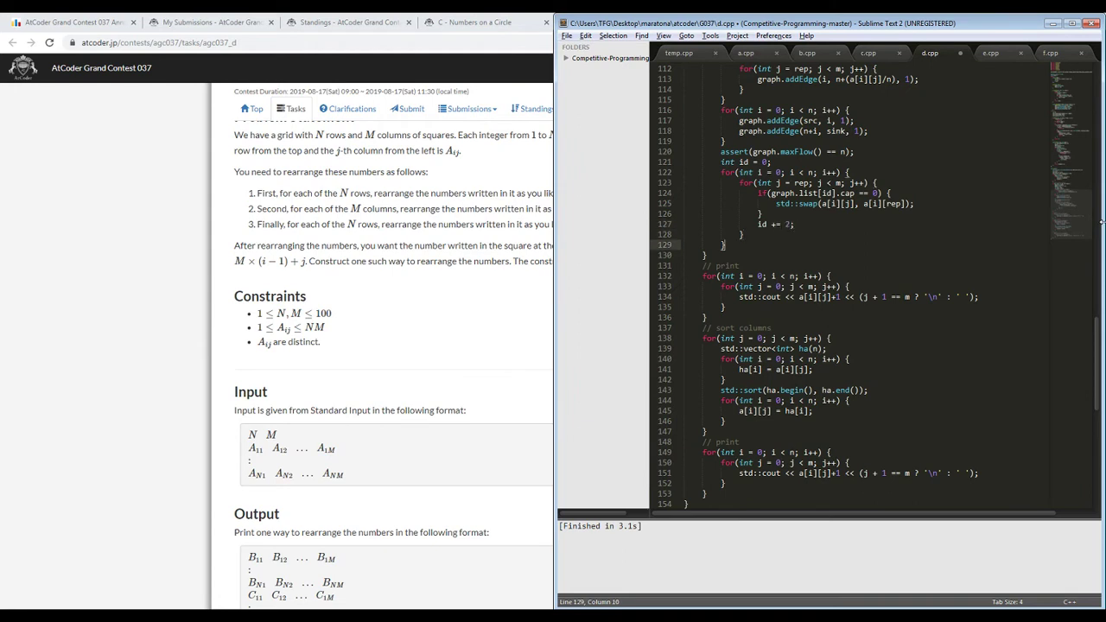
- Build d.cpp, add #include <algorithm> after the cassert include, and rebuild
key(ctrl+b)
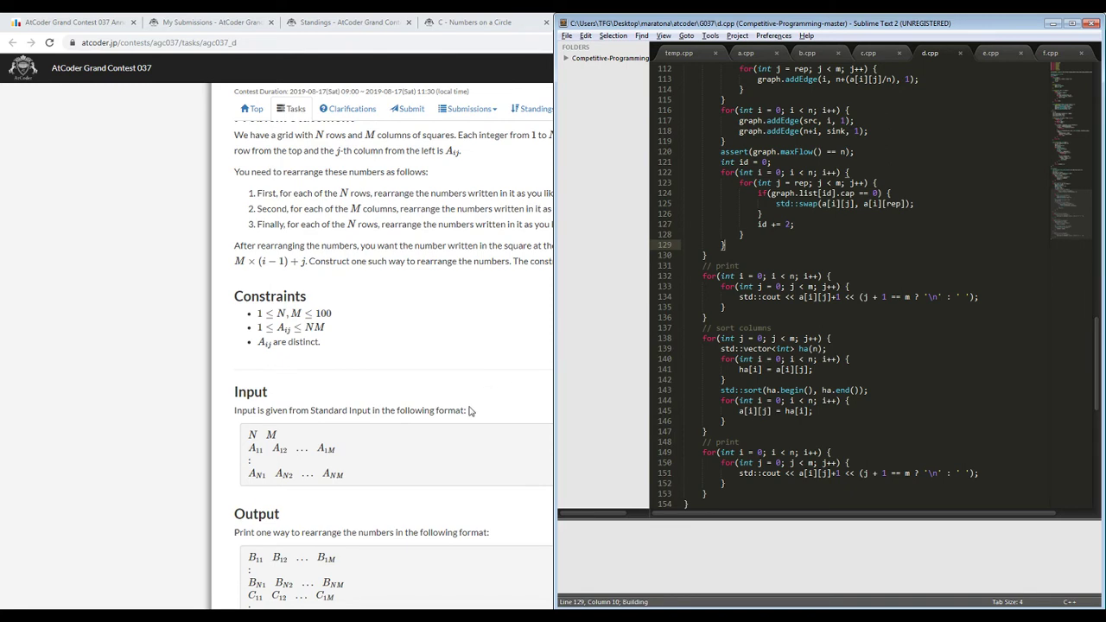
scroll(897, 183, up, 20)
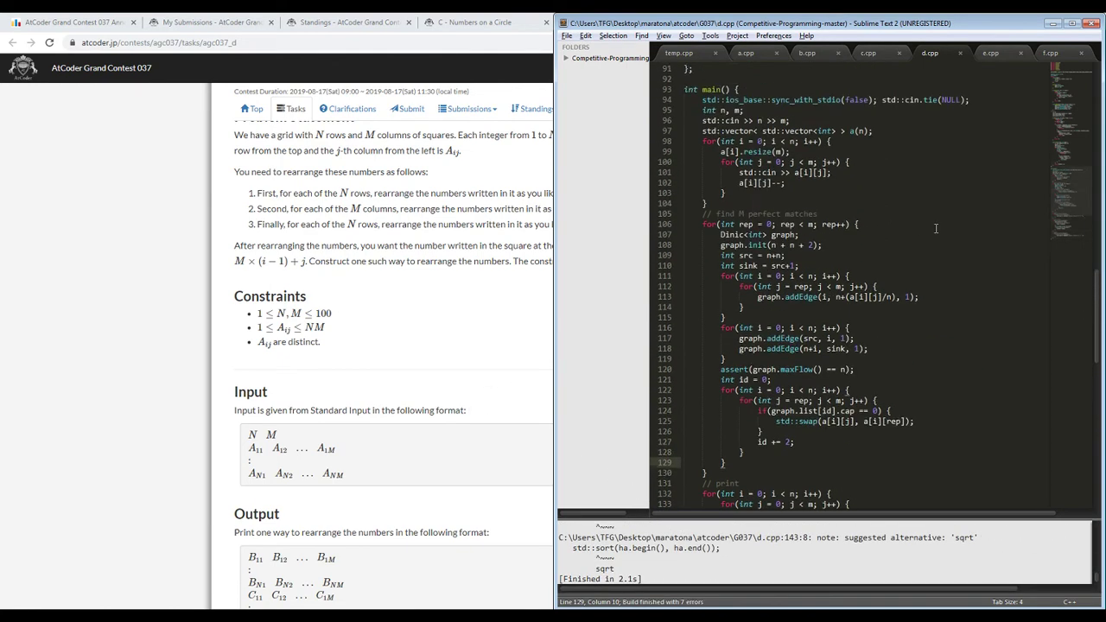
scroll(897, 184, up, 17)
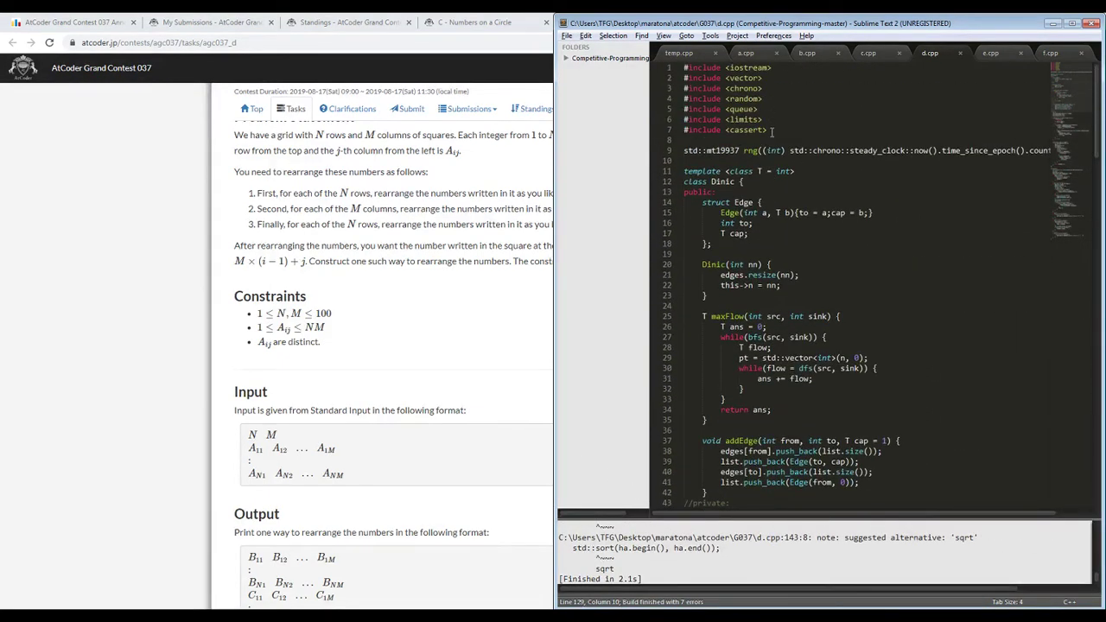
click(773, 131)
key(Return)
text(#include <agl)
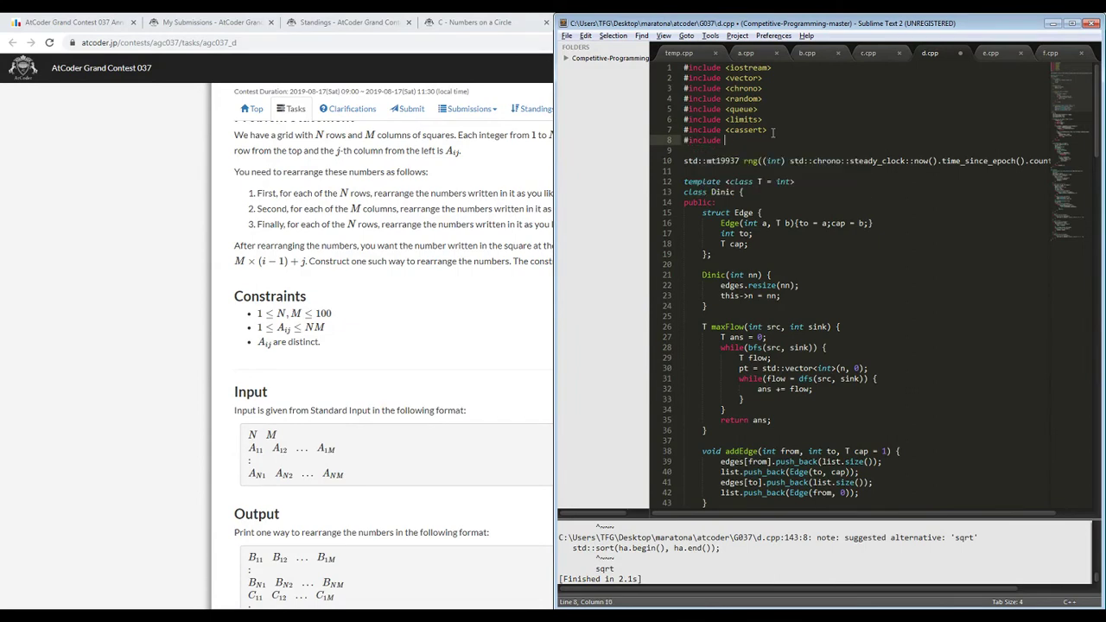
key(BackSpace)
key(BackSpace)
text(lgorithm>)
key(ctrl+b)
- Delete the graph.init line, declare the graph as Dinic<int> graph(n+n+2); and rebuild
scroll(890, 472, down, 20)
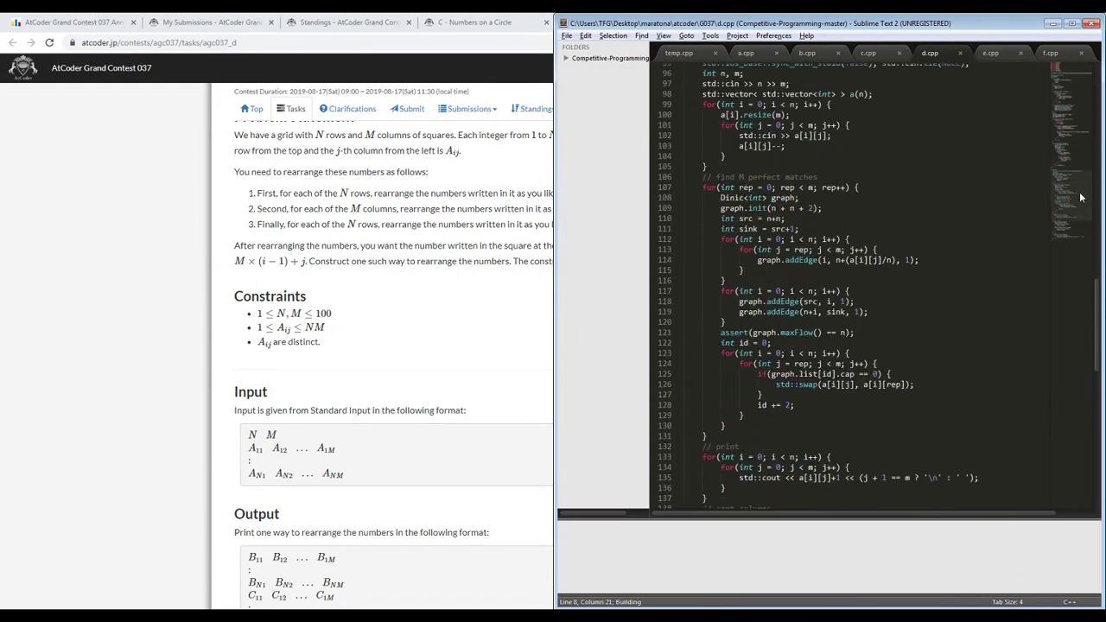
scroll(845, 540, up, 6)
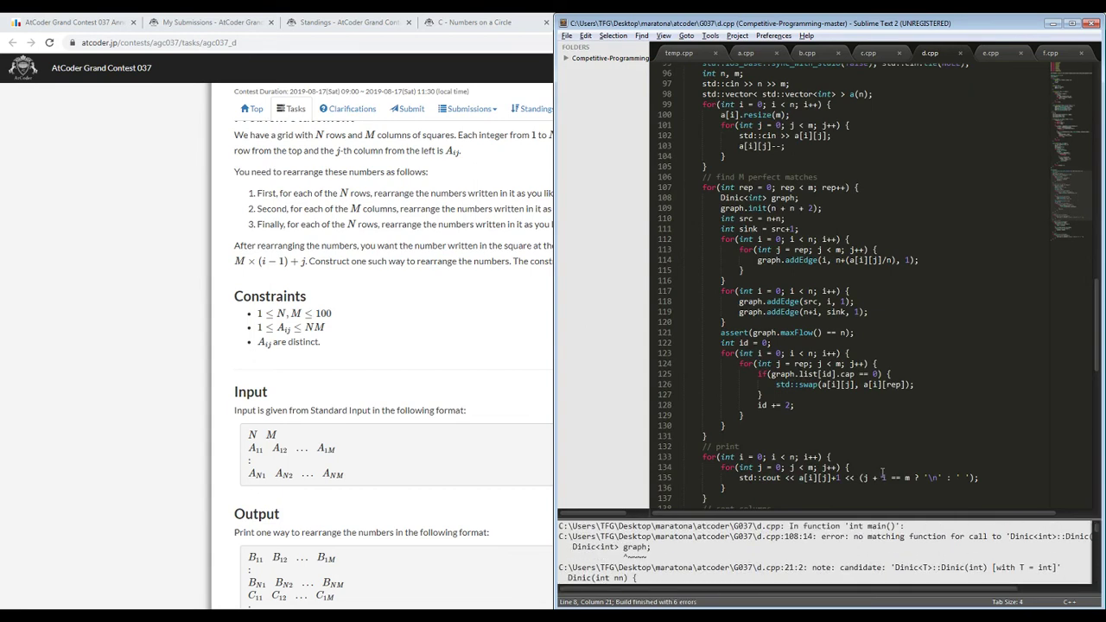
click(823, 208)
key(shift+Up)
key(BackSpace)
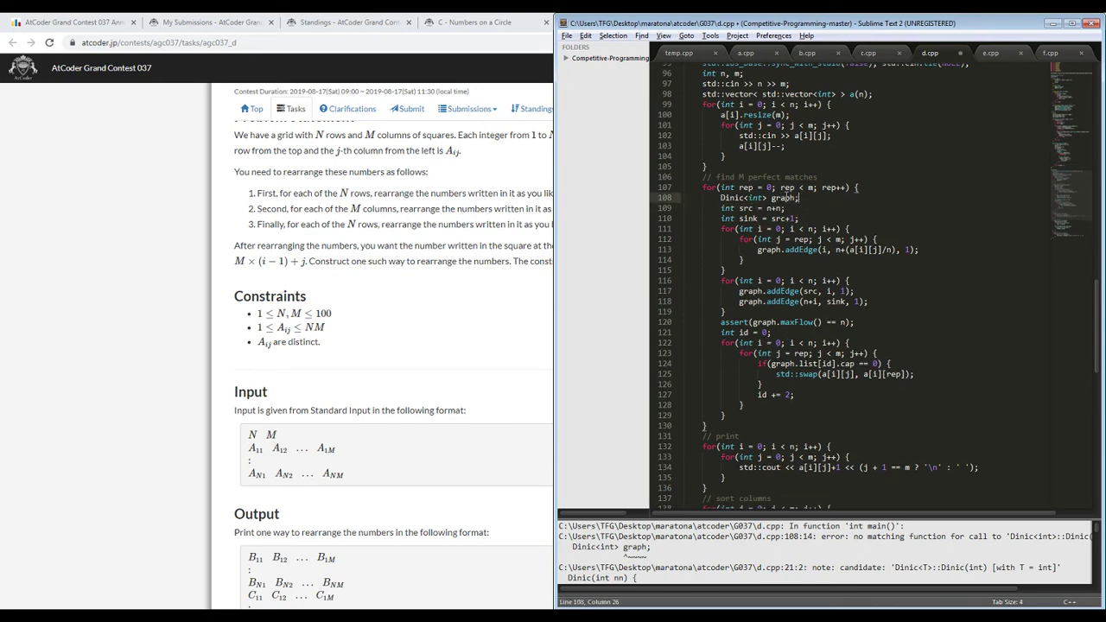
key(Left)
text((n)
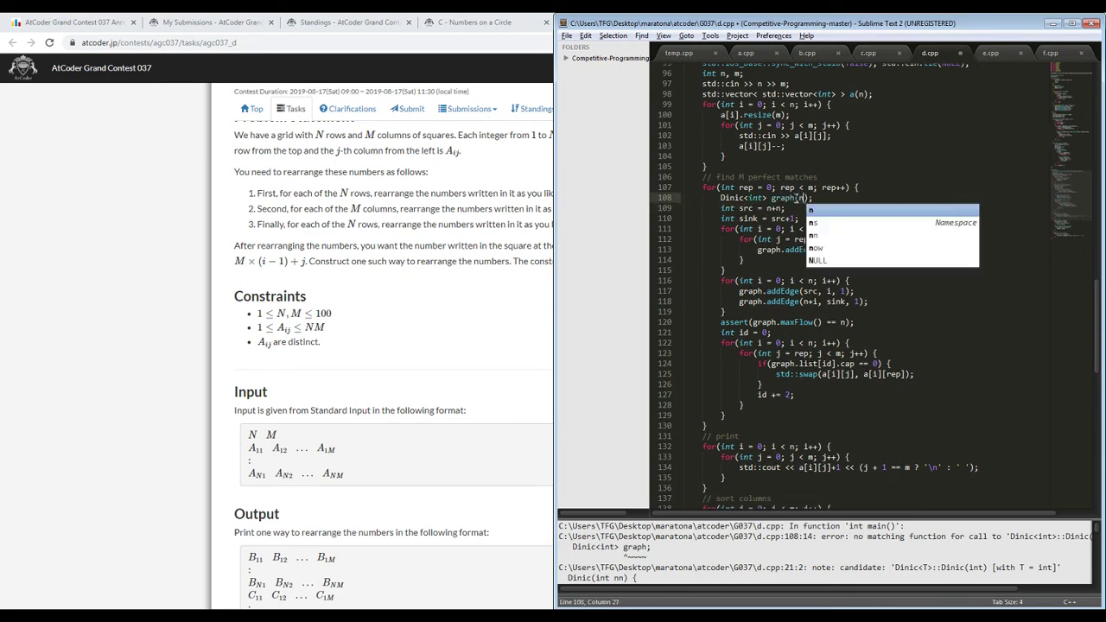
text(+n+2)
key(ctrl+b)
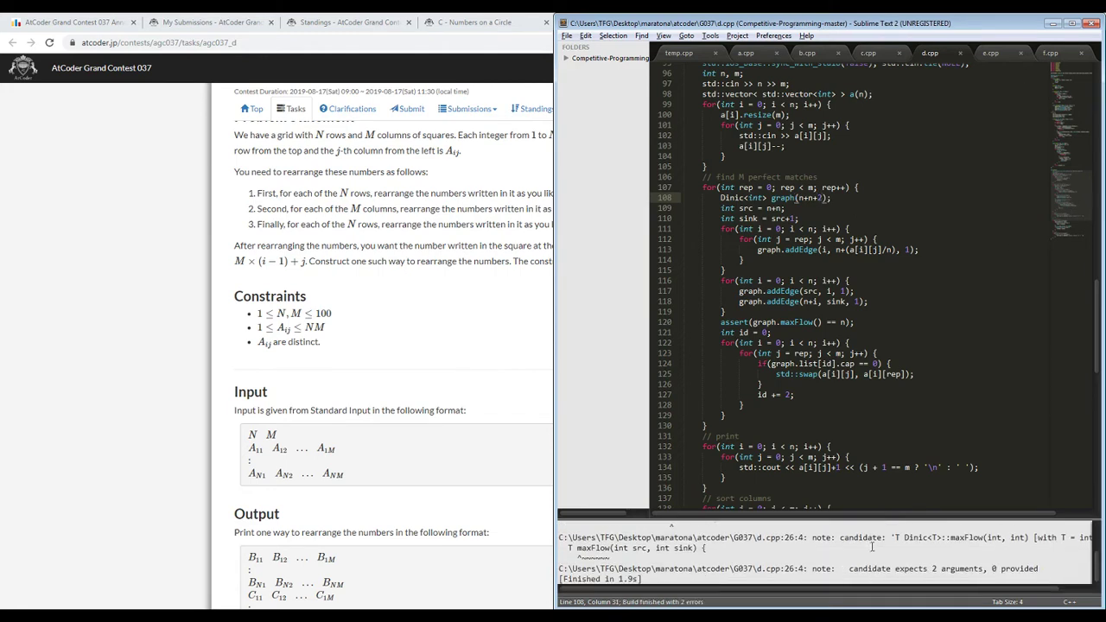
- Pass src and sink as arguments to graph.maxFlow in the assert and rebuild
scroll(874, 547, up, 5)
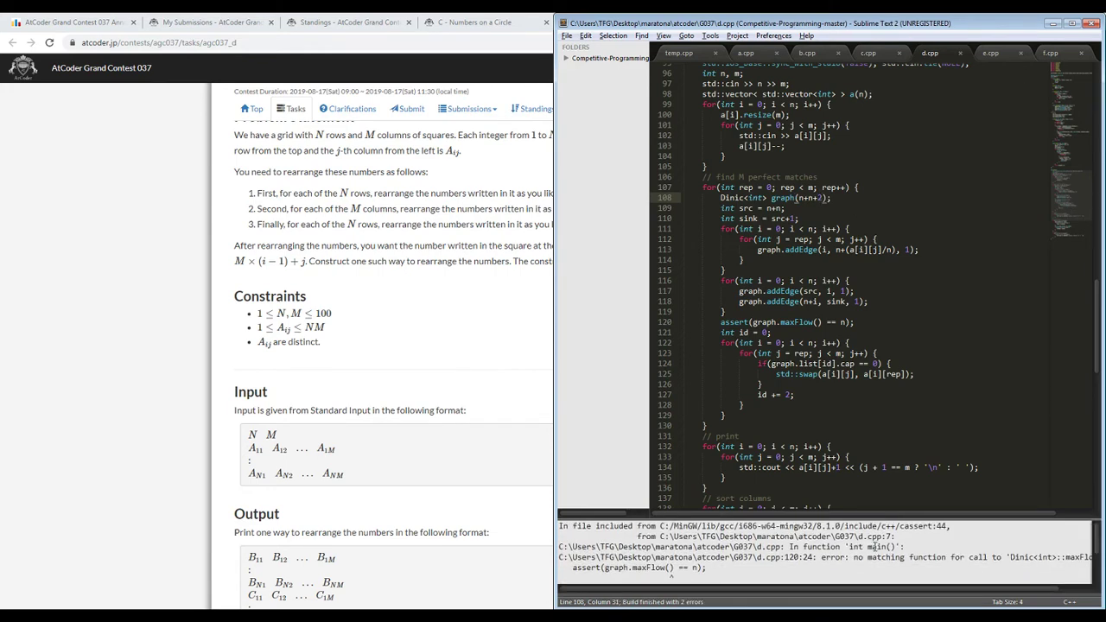
click(818, 322)
text(src, sin)
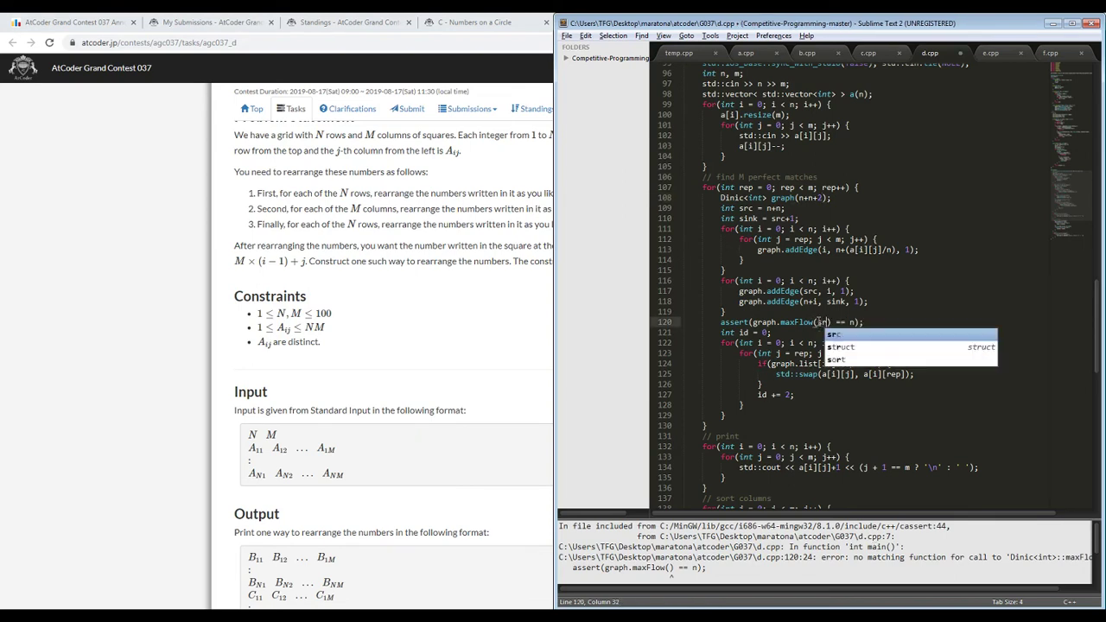
text(k)
key(ctrl+b)
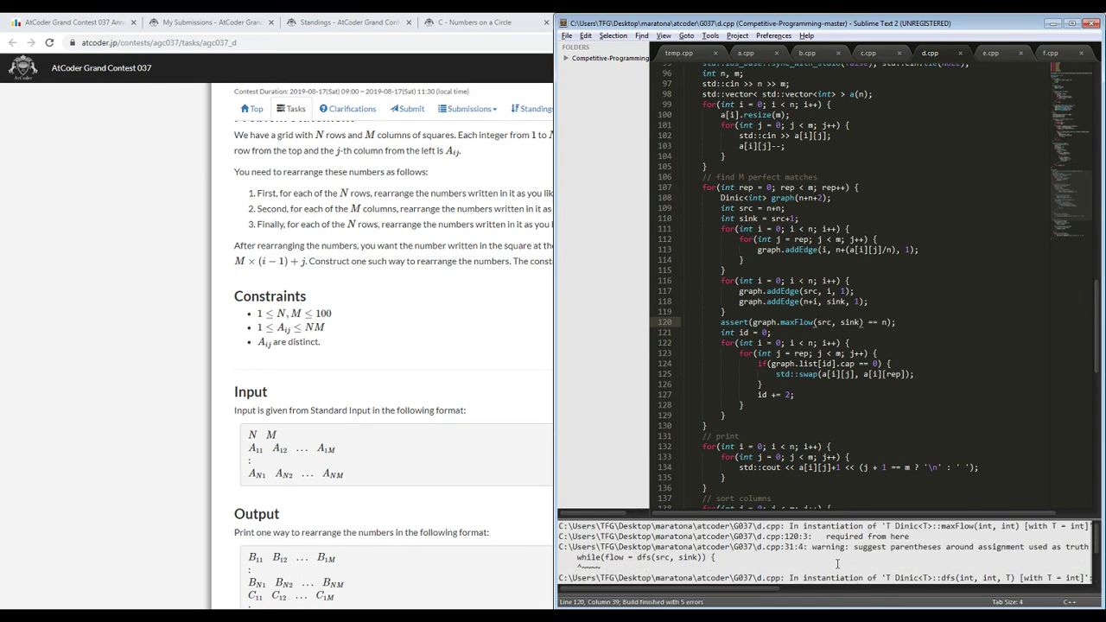
- Copy Sample Input 1 from the AtCoder task page in the browser and switch to the Command Prompt
click(363, 467)
scroll(520, 393, down, 4)
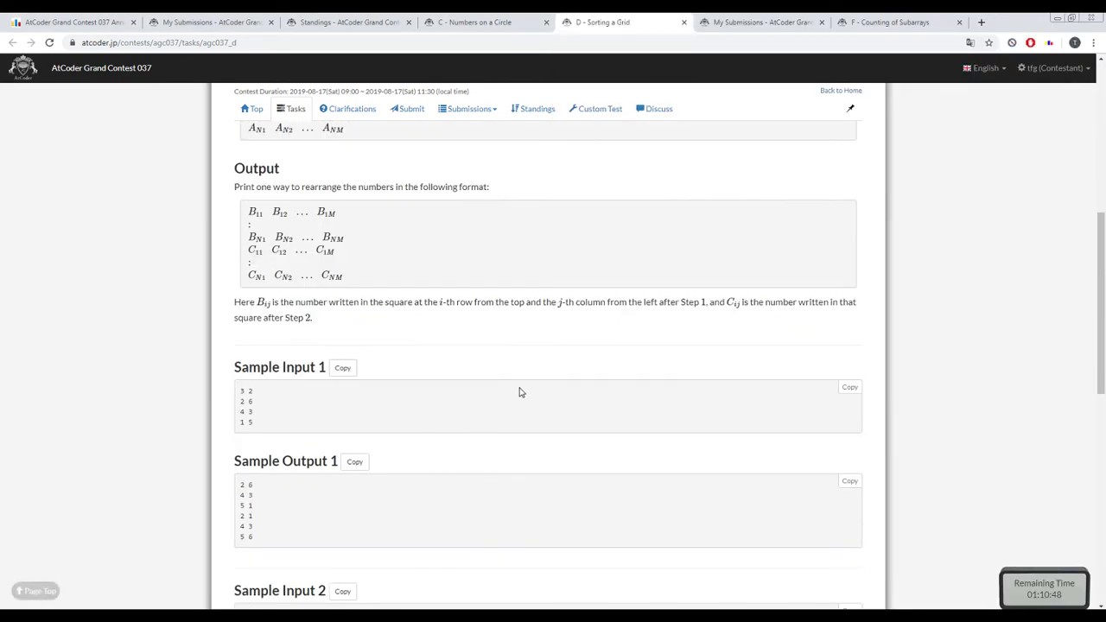
click(342, 371)
key(alt+Tab)
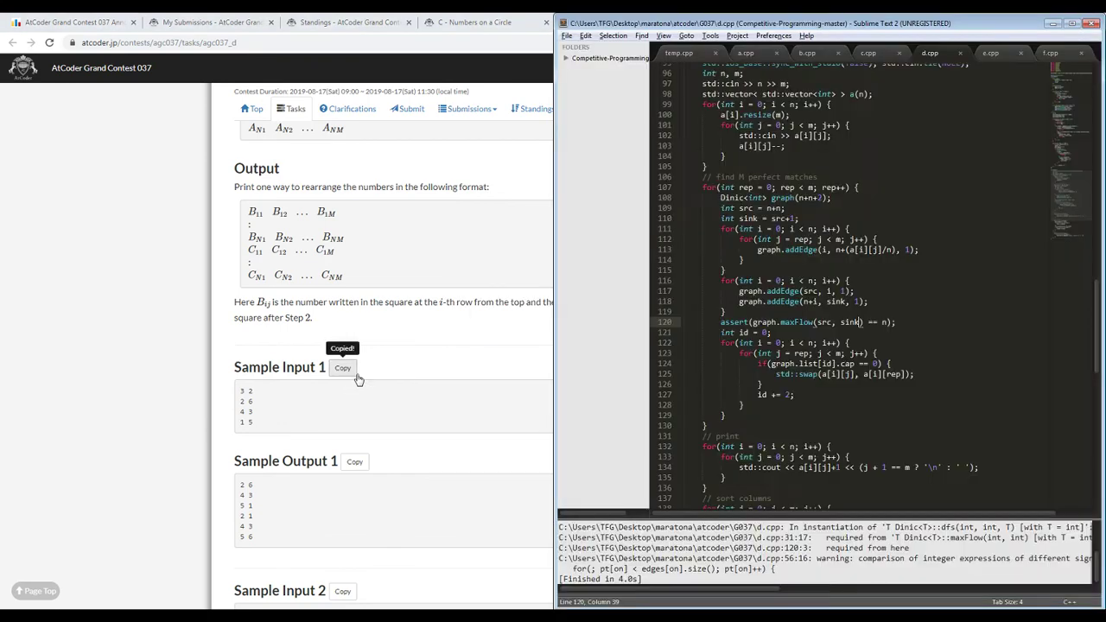
key(alt+Tab)
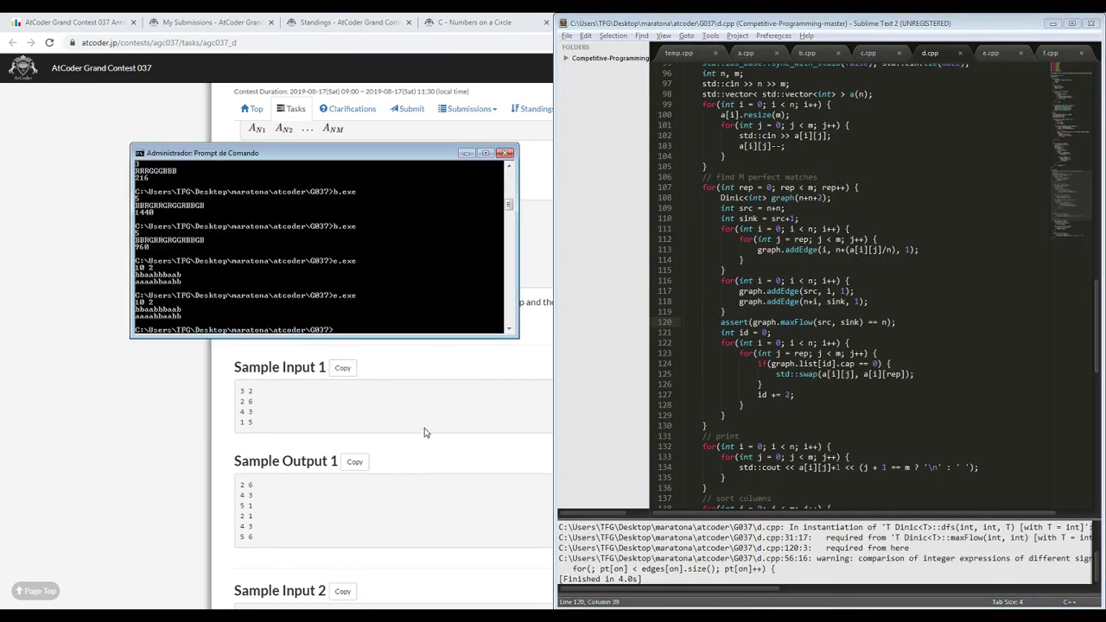
key(Down)
key(Down)
key(Down)
key(Down)
key(Down)
key(Down)
key(Down)
key(Down)
key(Down)
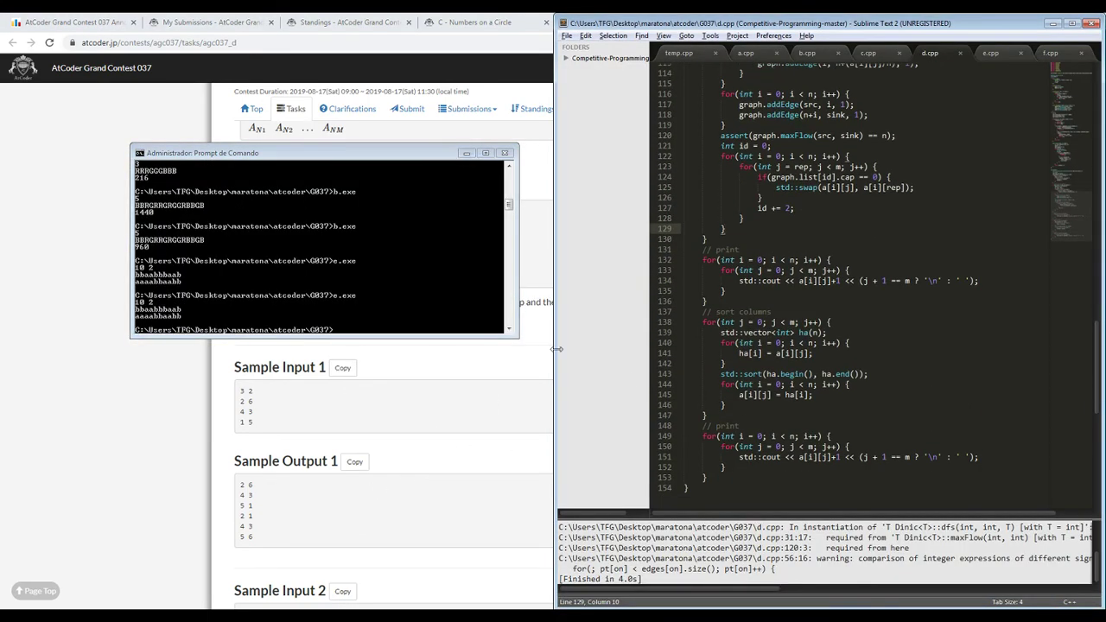
- Run d.exe with the pasted Sample Input 1 and dismiss the crash dialog
text(ex)
key(Return)
right_click(413, 285)
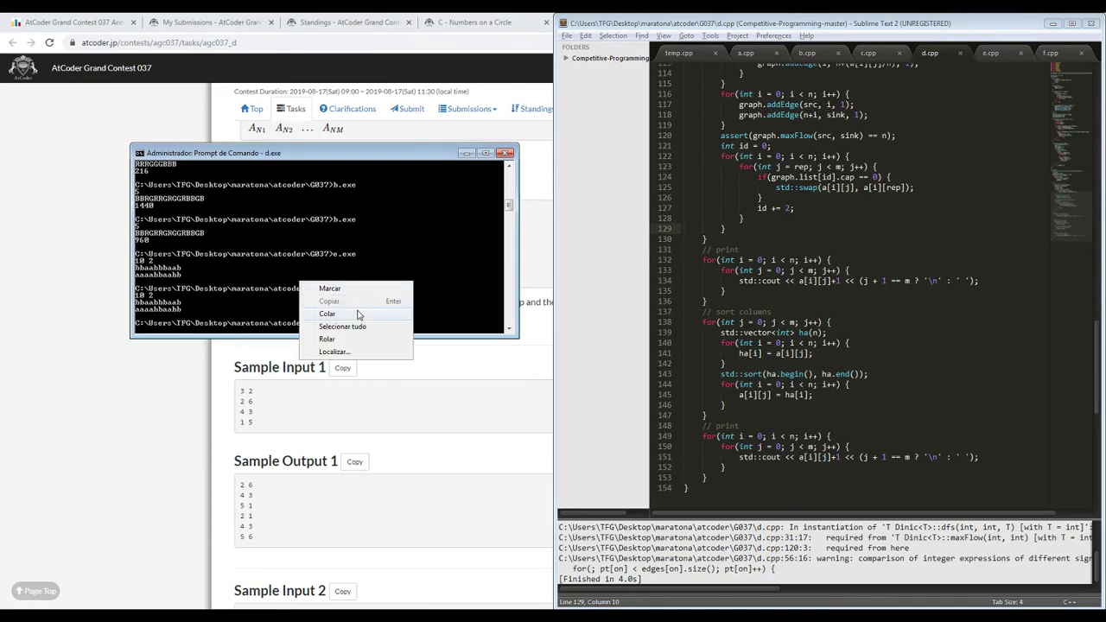
click(361, 313)
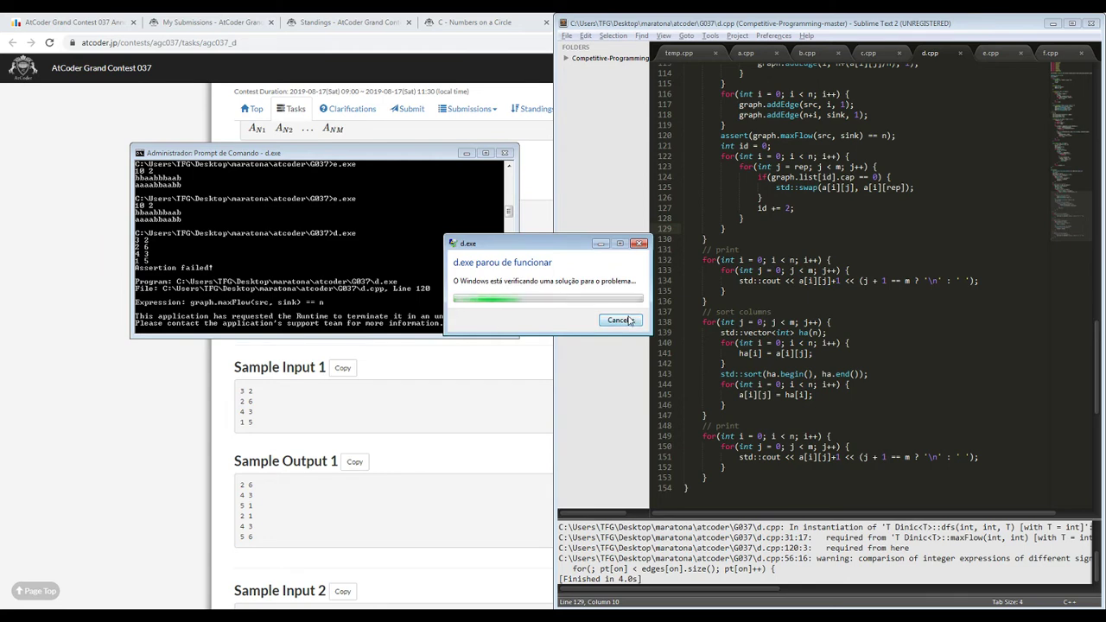
click(621, 319)
- Above the maxFlow assert in d.cpp, add std::cout << "got flow " << graph.maxFlow(src, sink) << "!\n"; as a debug print
click(801, 251)
scroll(801, 251, up, 4)
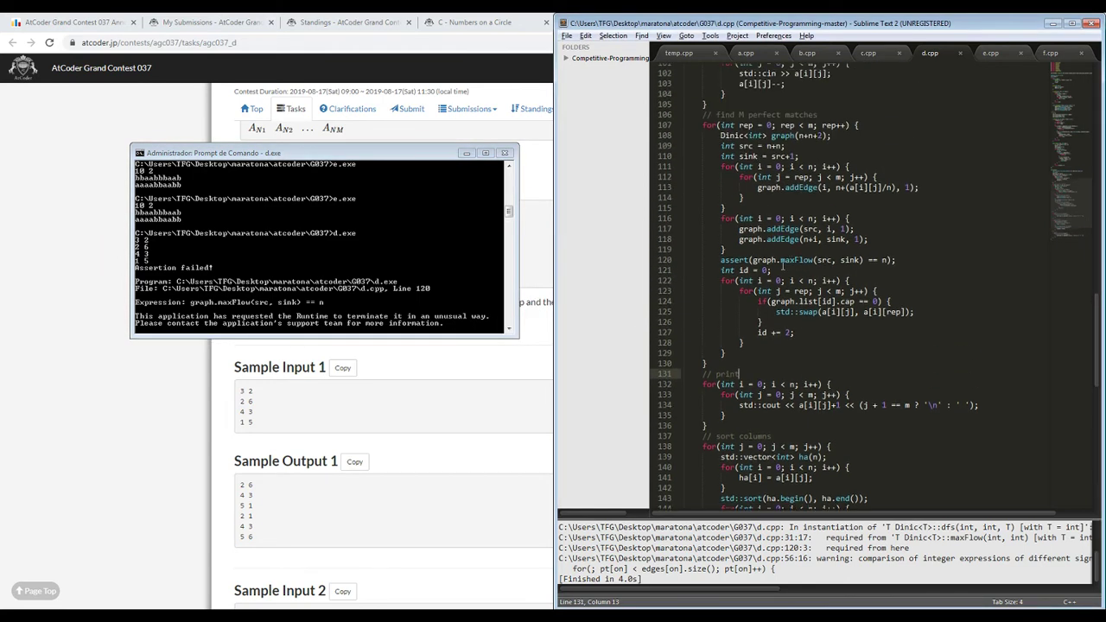
scroll(717, 276, up, 2)
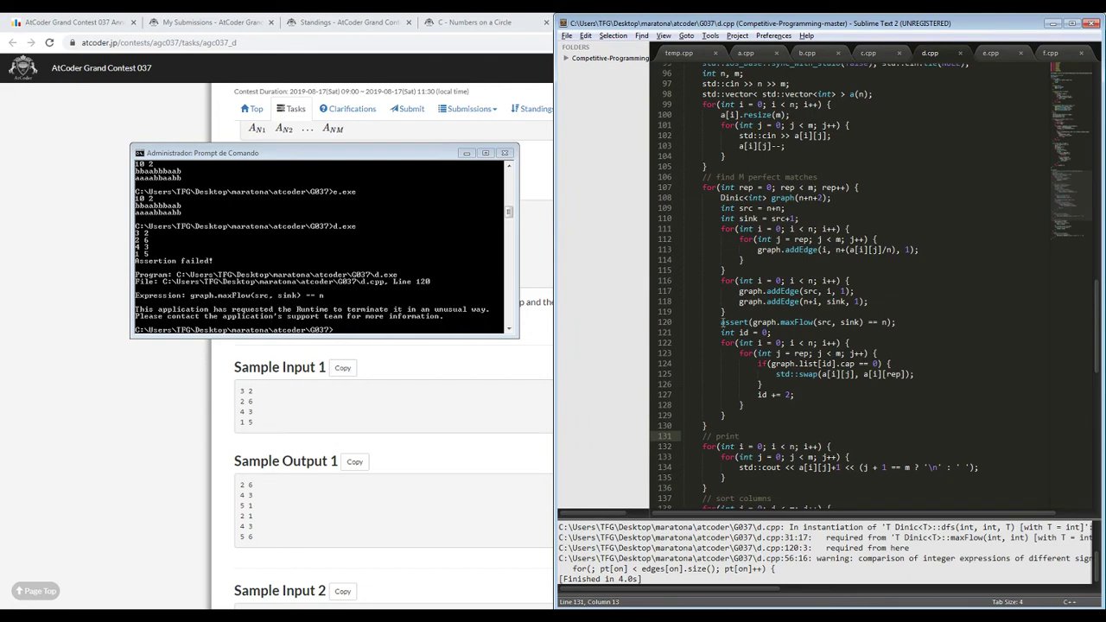
click(720, 322)
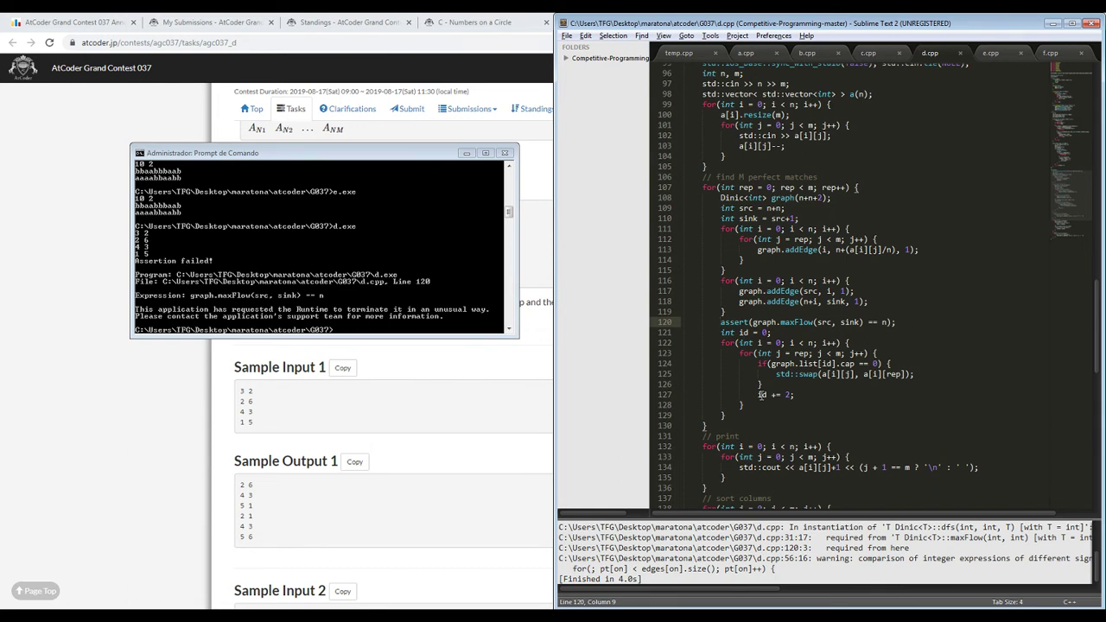
triple_click(902, 322)
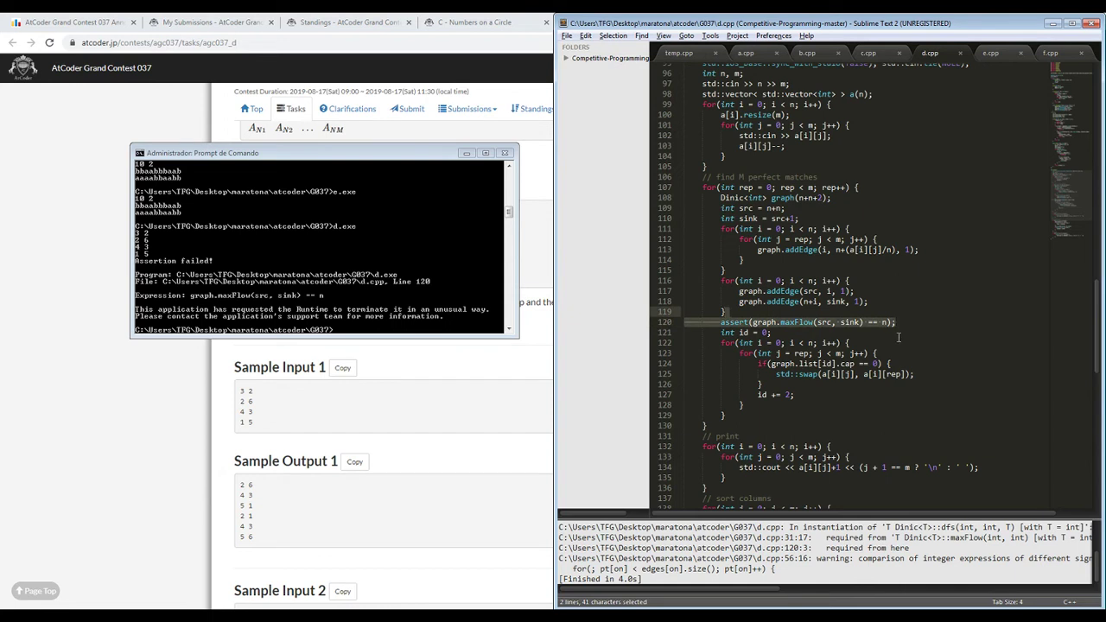
click(768, 311)
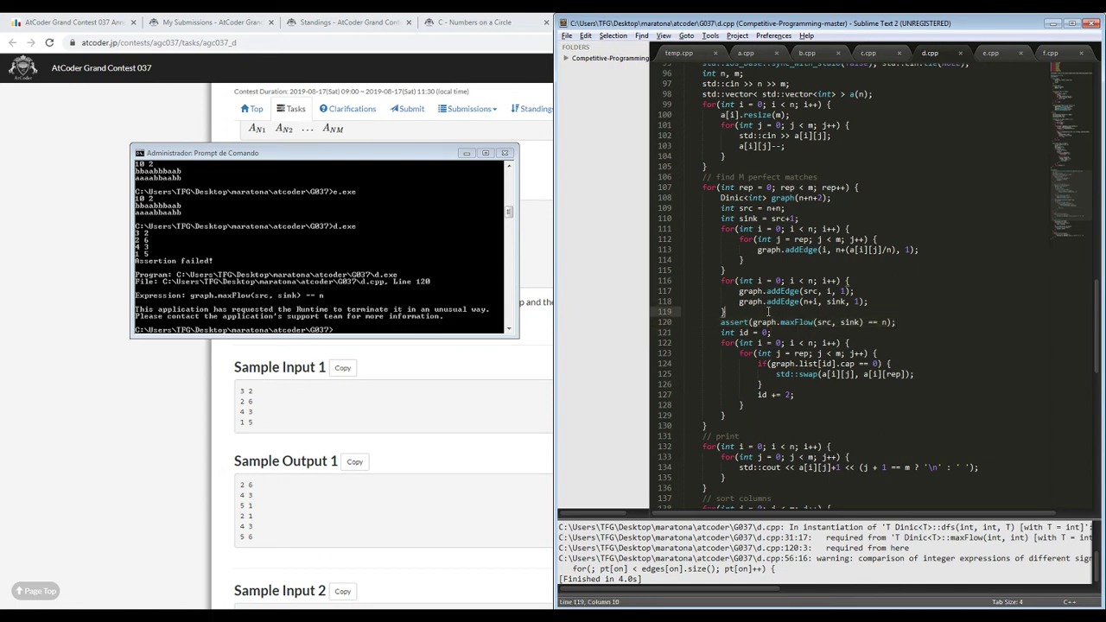
key(Return)
text(std::cout <<)
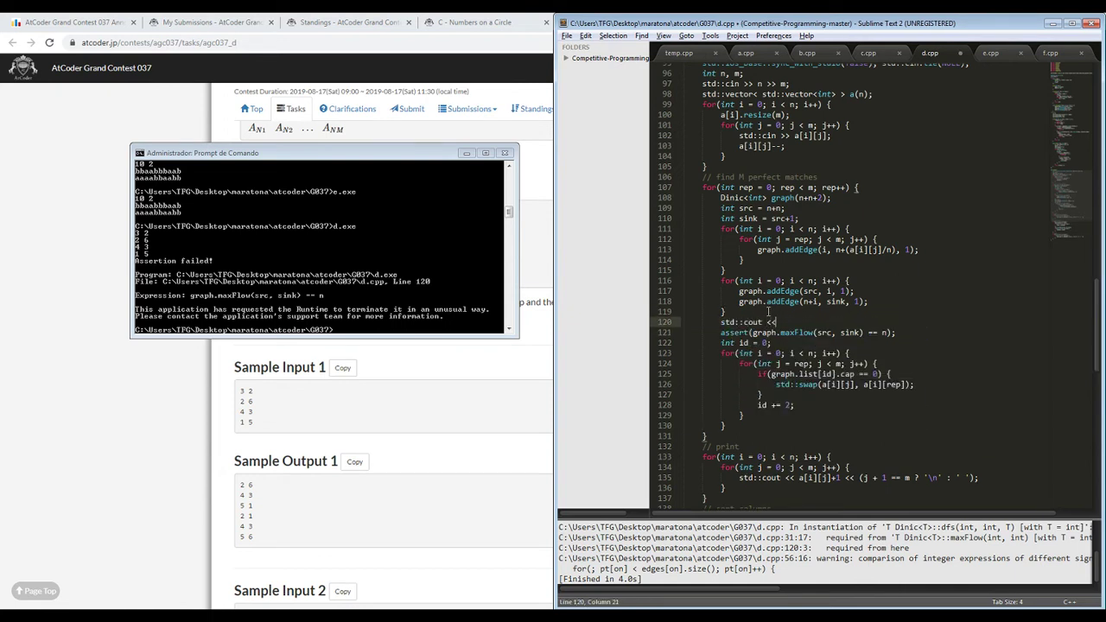
text( "got flow )
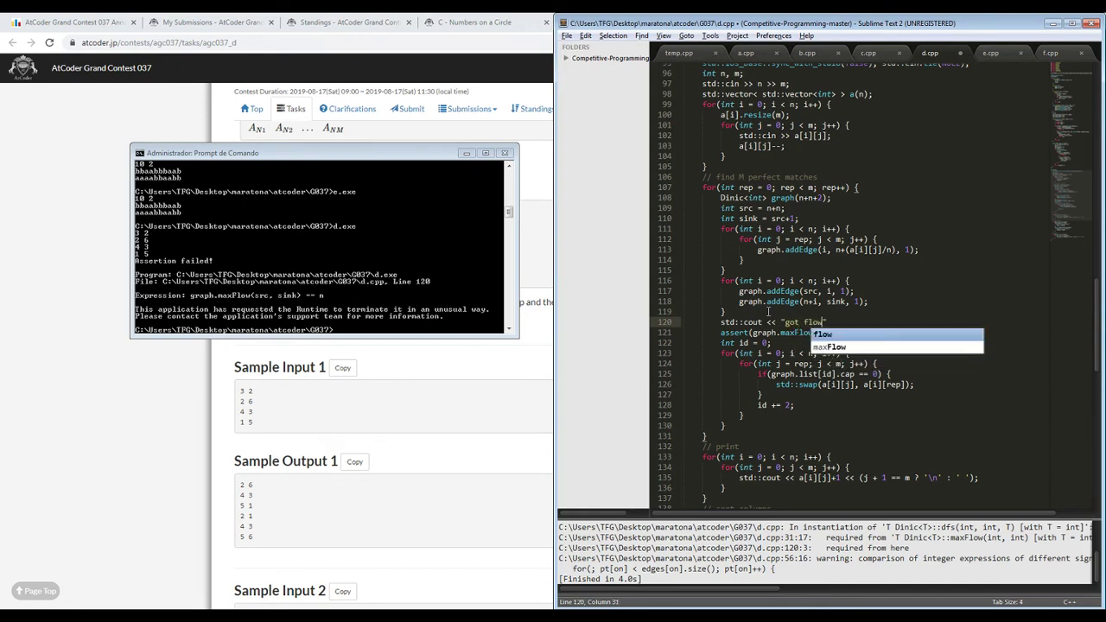
text(" << gra)
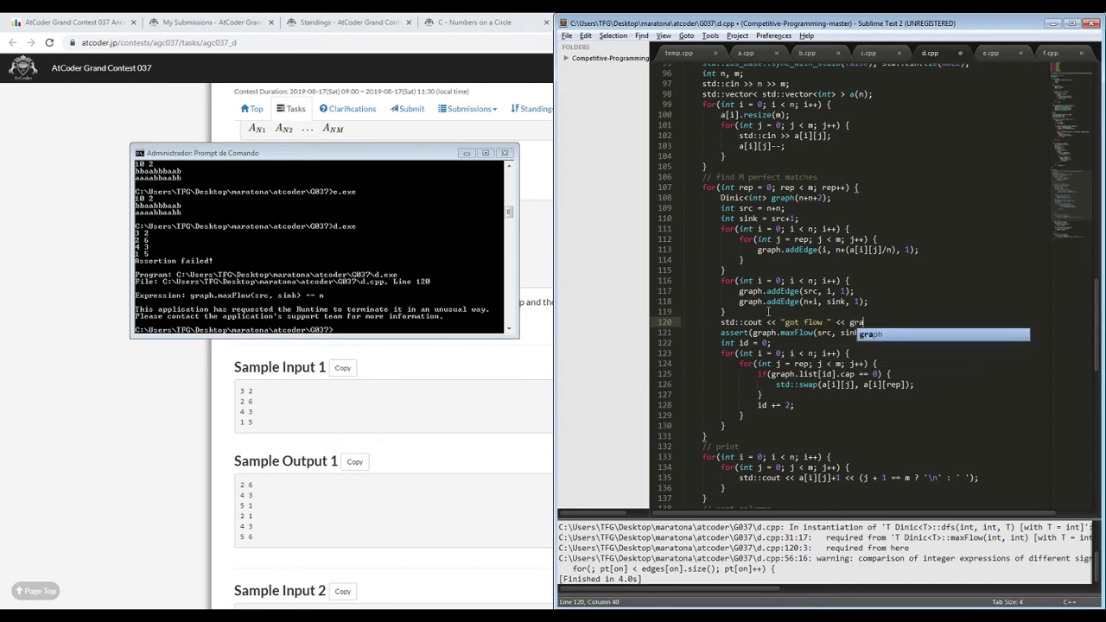
text(ph.maxFlow()
text(src, sink) << )
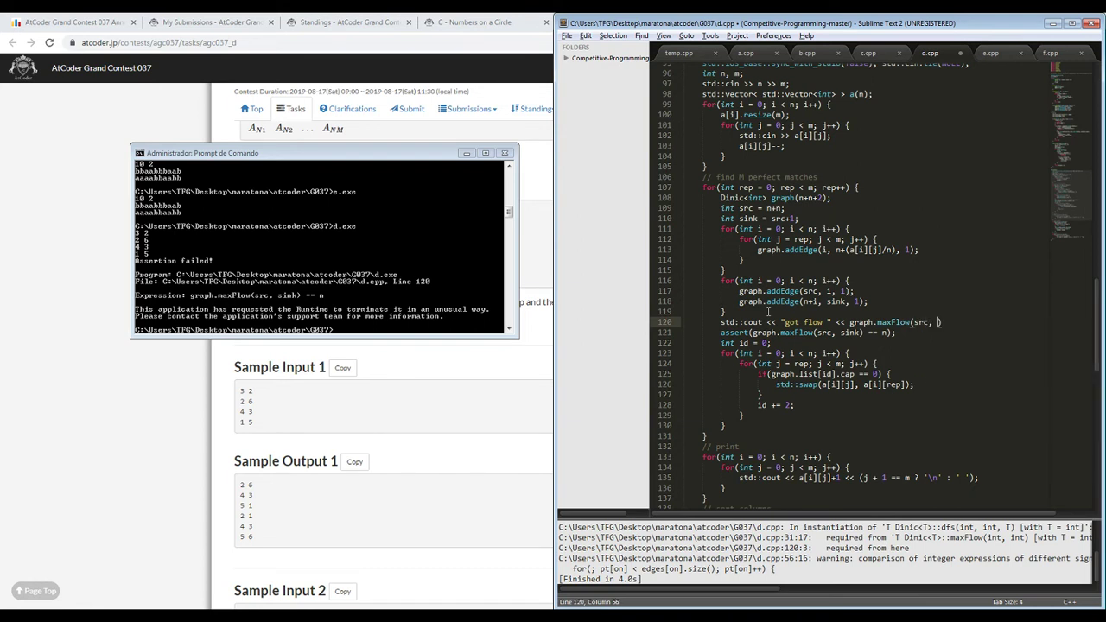
text("!\n";)
- Comment out the assert on graph.maxFlow and rebuild d.cpp
click(718, 332)
text(//)
key(ctrl+b)
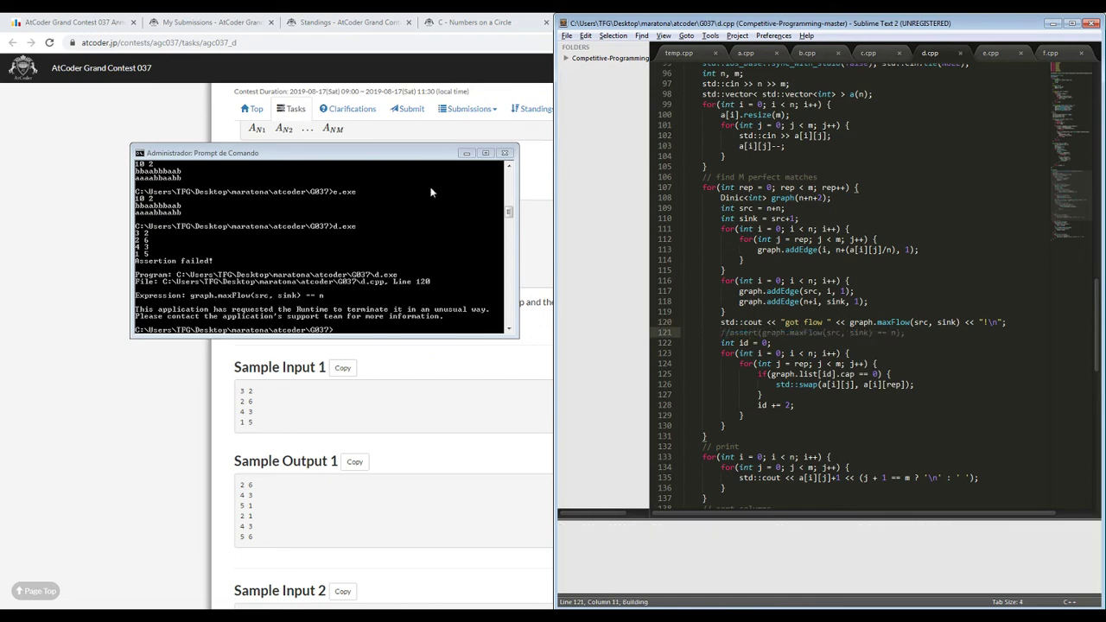
- Copy Sample Input 1 from the AtCoder task page and run d.exe on it in the Command Prompt
click(434, 193)
click(342, 368)
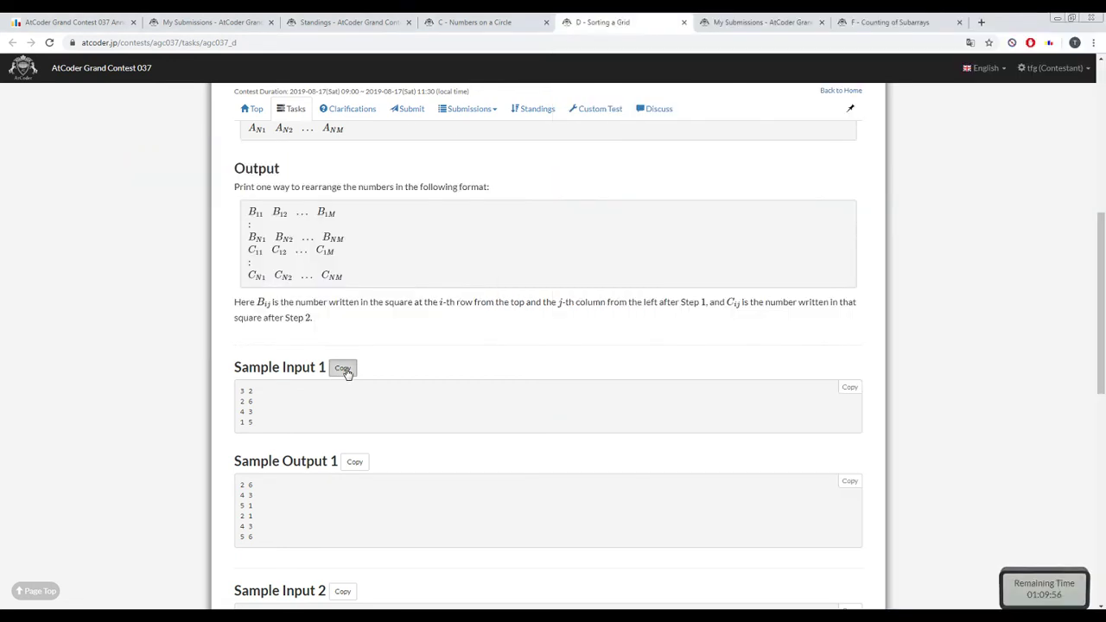
key(alt+Tab)
key(alt+Tab)
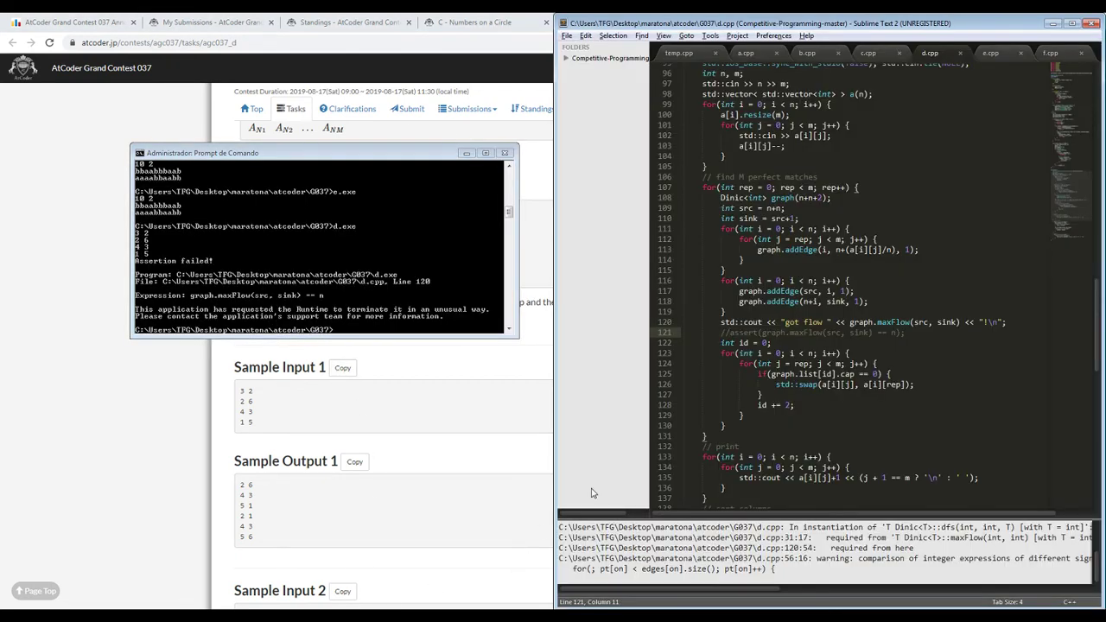
click(331, 269)
key(Up)
key(Return)
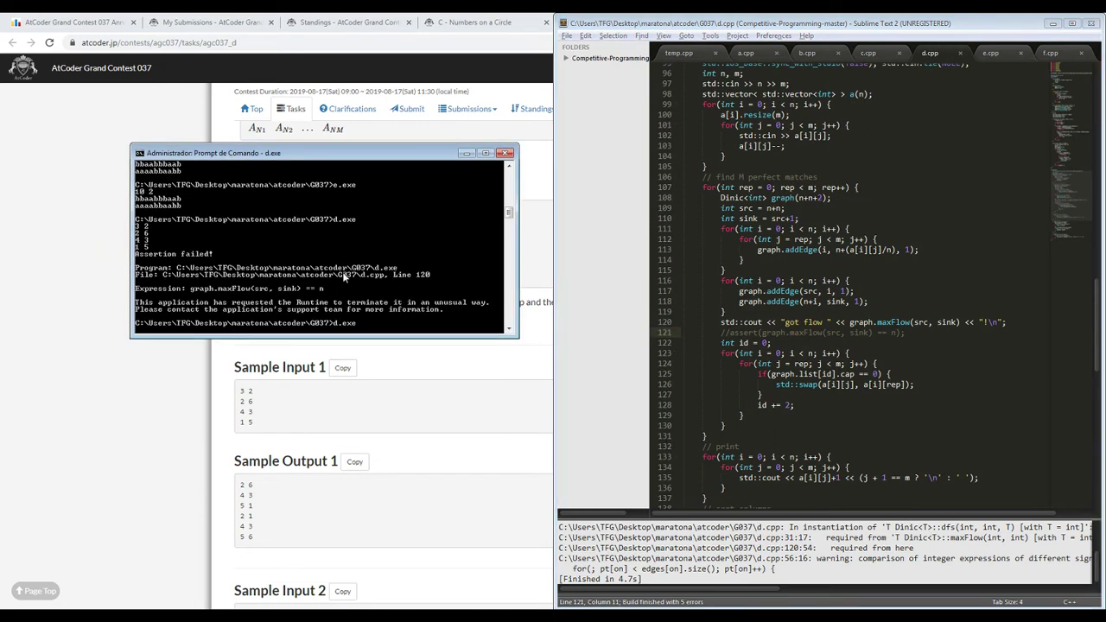
right_click(344, 274)
click(309, 310)
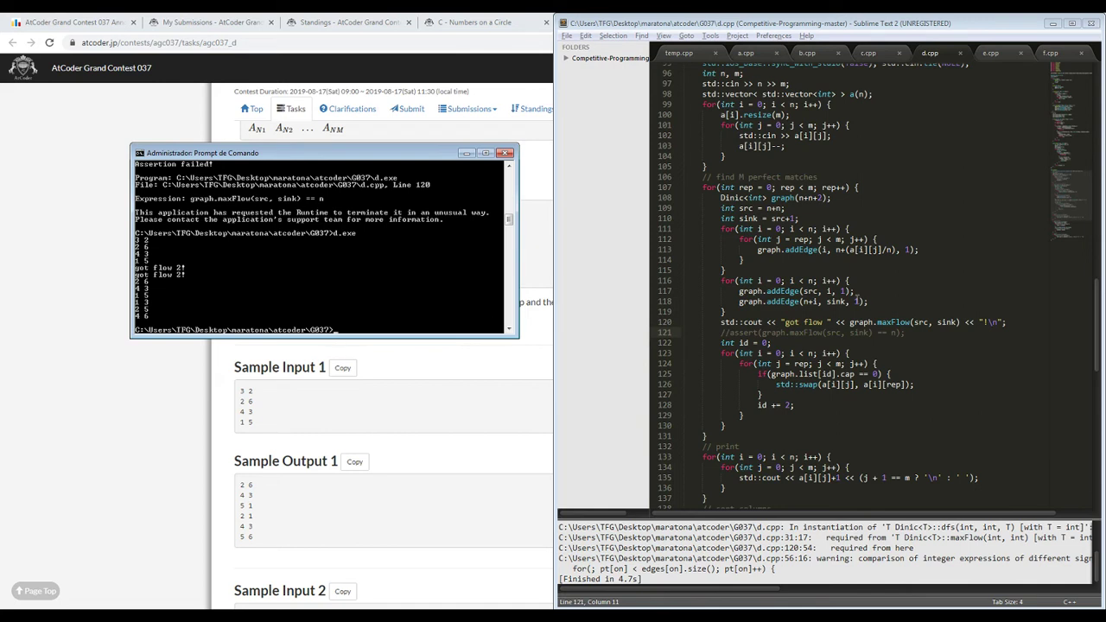
- Change the divisor in the row-to-group graph.addEdge call to m, giving n+(a[i][j]/m), and rebuild
double_click(889, 249)
text(m)
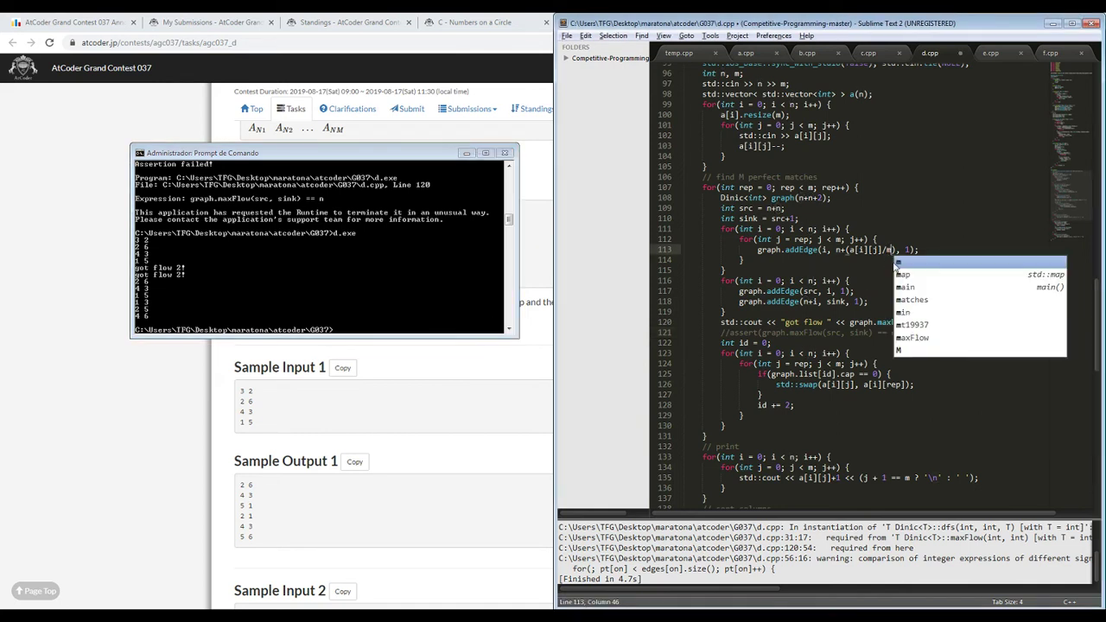
key(ctrl+b)
- Rerun the rebuilt d.exe on Sample Input 1 in the Command Prompt
click(363, 266)
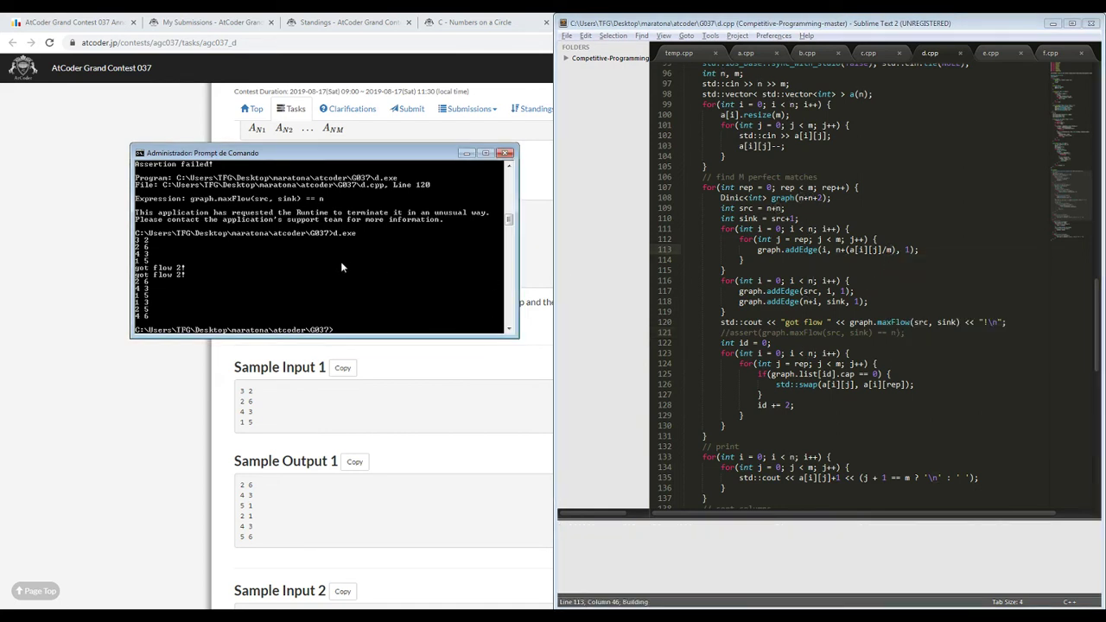
key(Up)
key(Return)
right_click(412, 295)
click(389, 326)
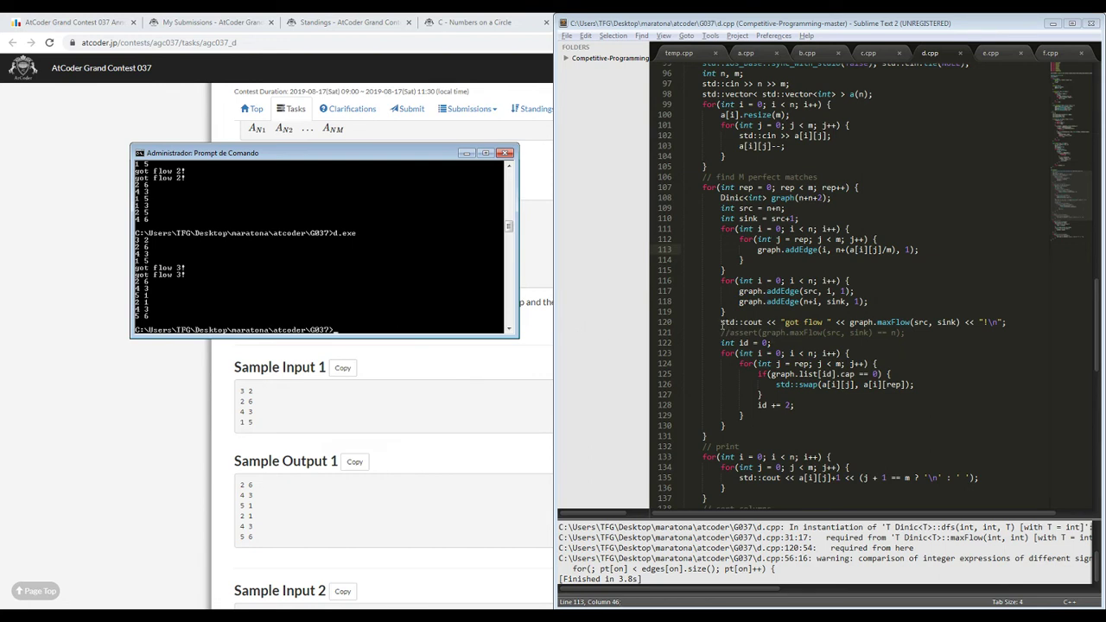
- Comment out the "got flow" debug print, re-enable the maxFlow assert and rebuild d.cpp
click(722, 323)
text(//)
key(Down)
key(BackSpace)
key(BackSpace)
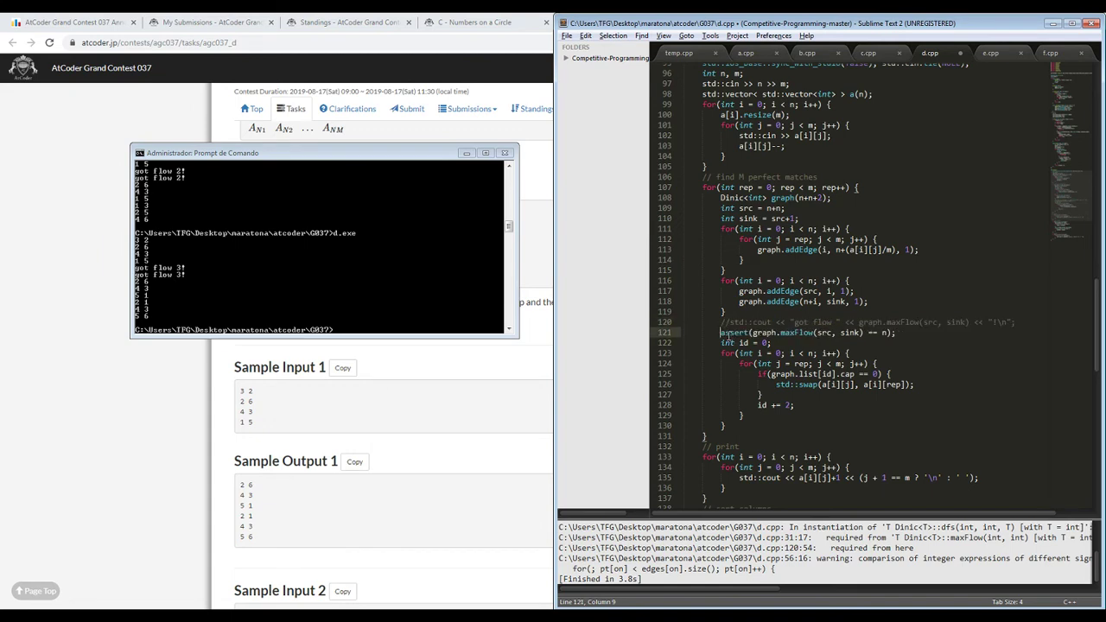
key(ctrl+b)
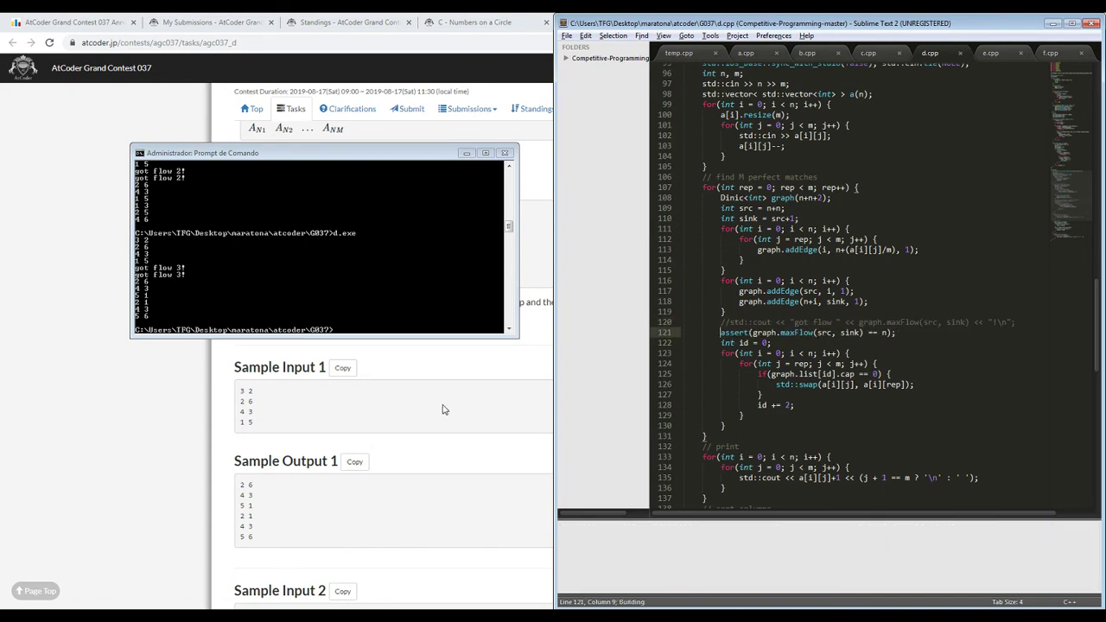
- Copy Sample Input 2 from the task page and run d.exe on it in the Command Prompt
click(442, 410)
scroll(443, 410, down, 3)
key(alt+Tab)
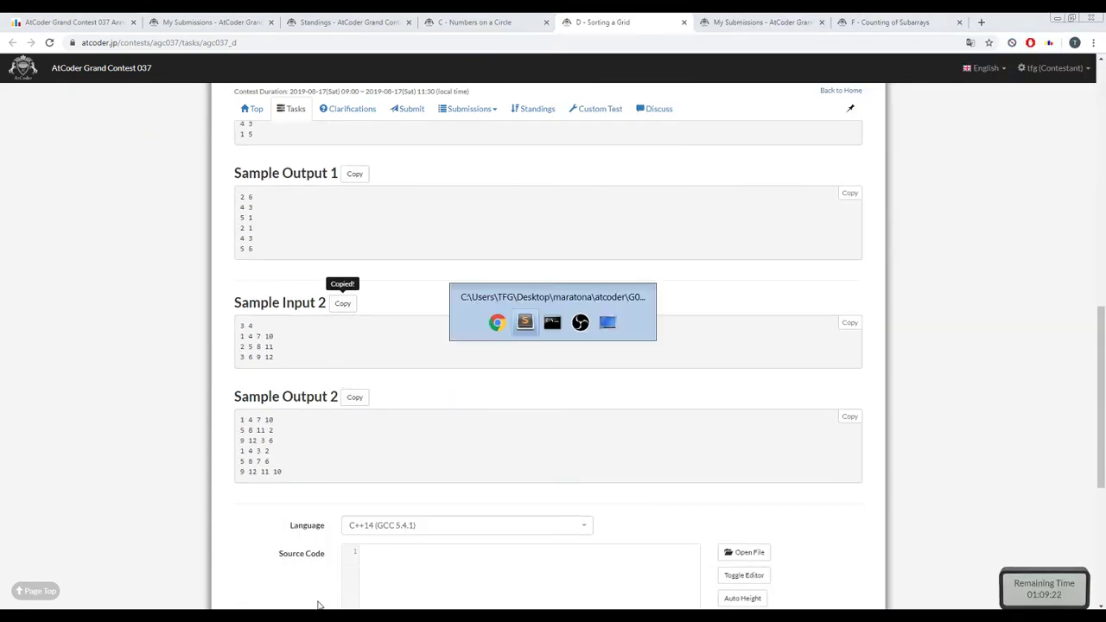
key(alt+Tab)
key(Up)
key(Return)
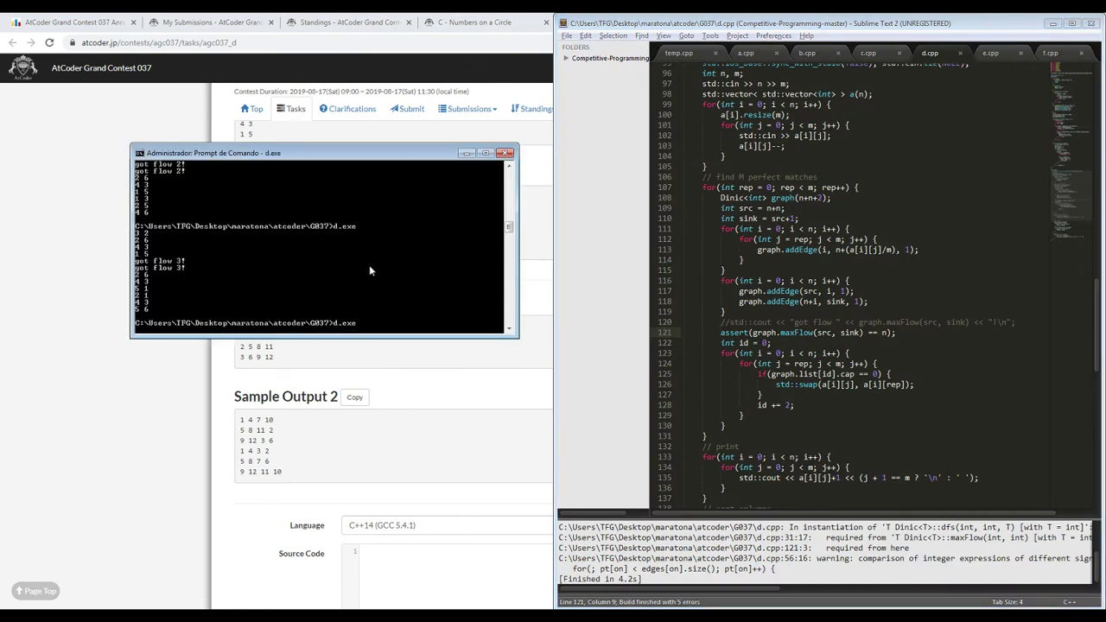
right_click(369, 265)
click(353, 301)
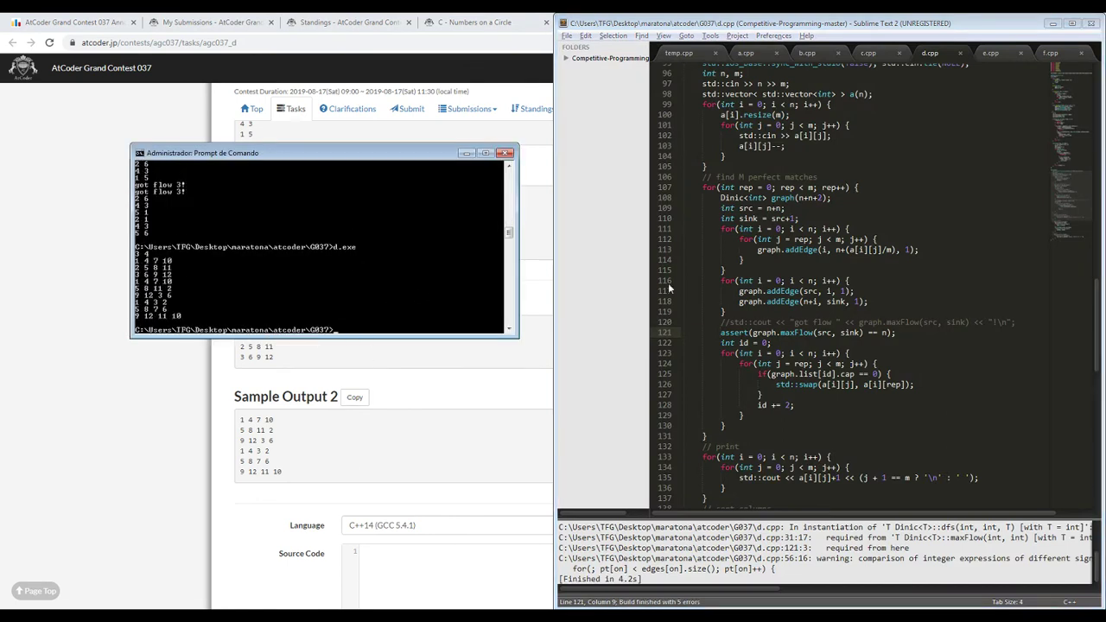
- Submit the entire d.cpp source for task D - Sorting a Grid on AtCoder and refresh the submissions list
click(848, 273)
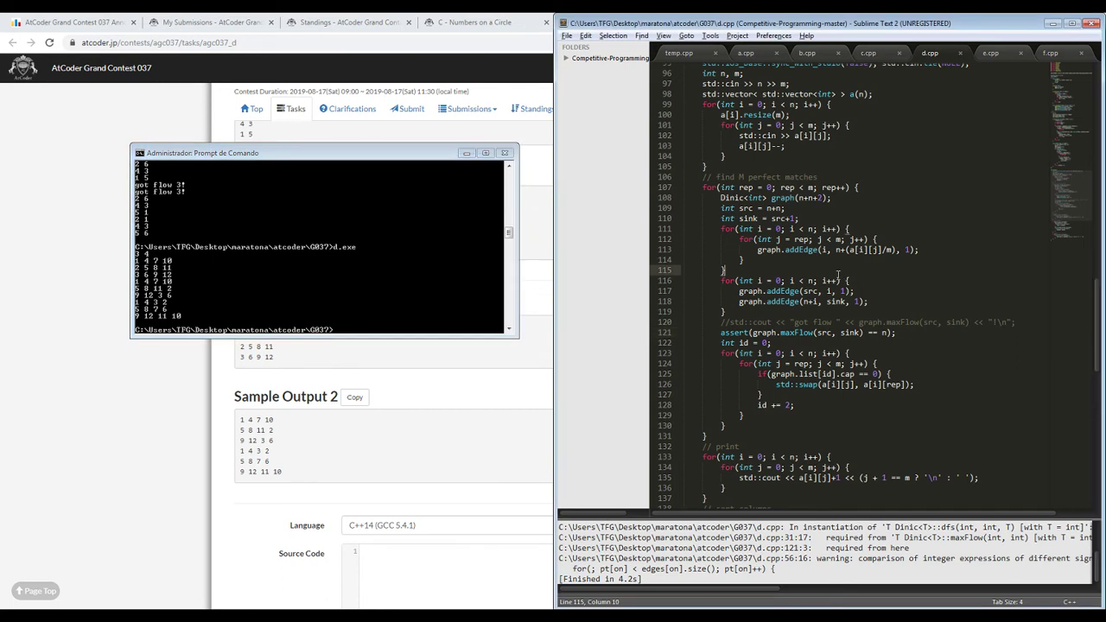
key(ctrl+a)
key(ctrl+c)
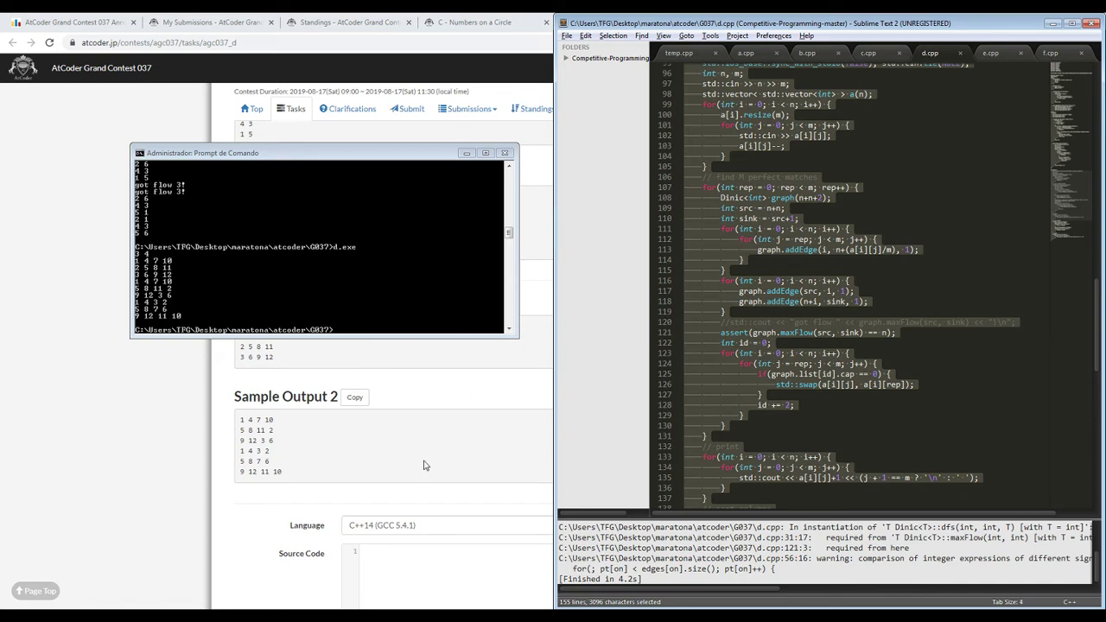
click(390, 469)
scroll(411, 518, down, 4)
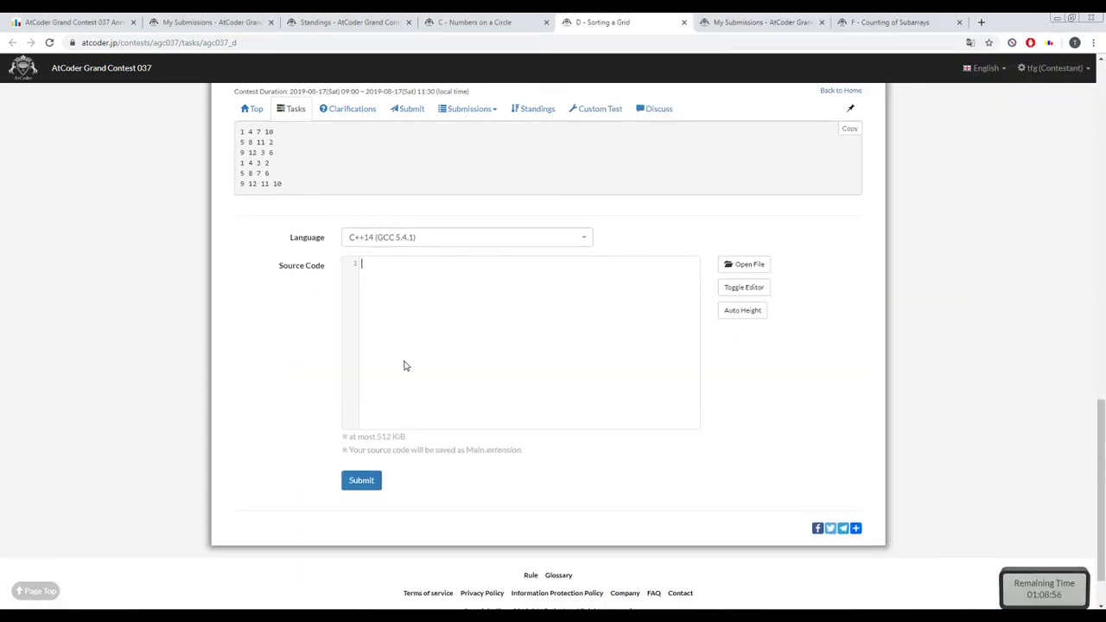
key(ctrl+v)
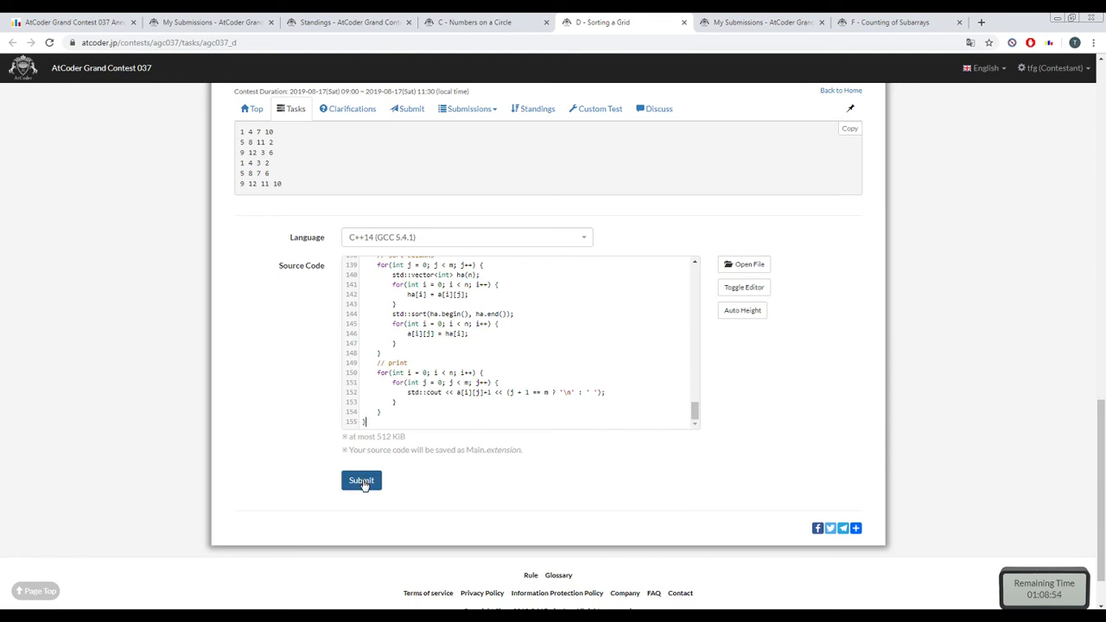
click(362, 482)
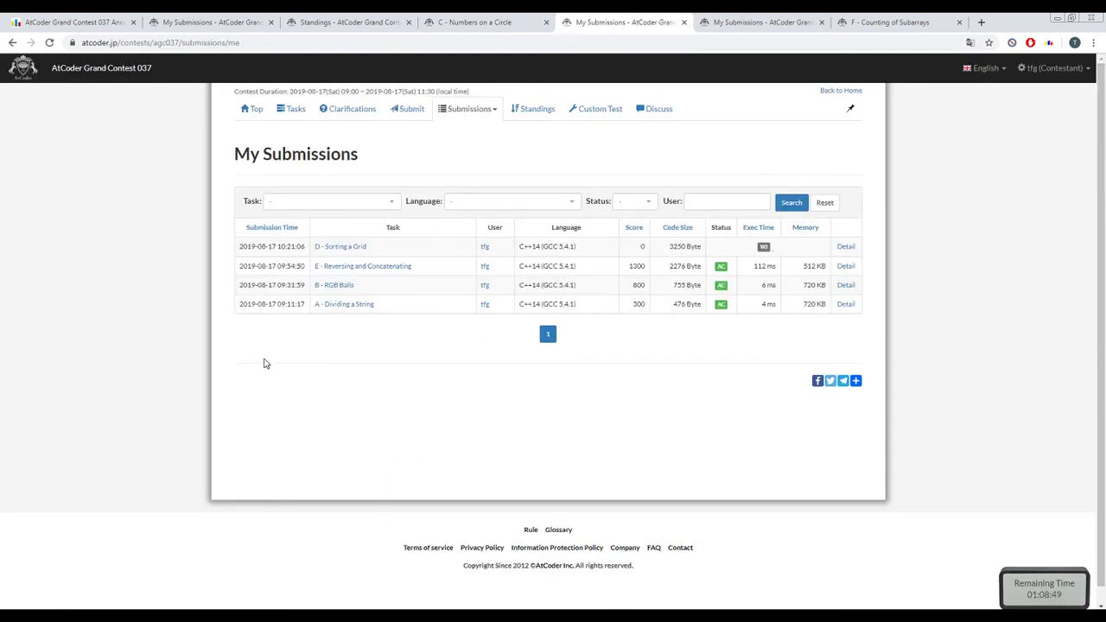
key(F5)
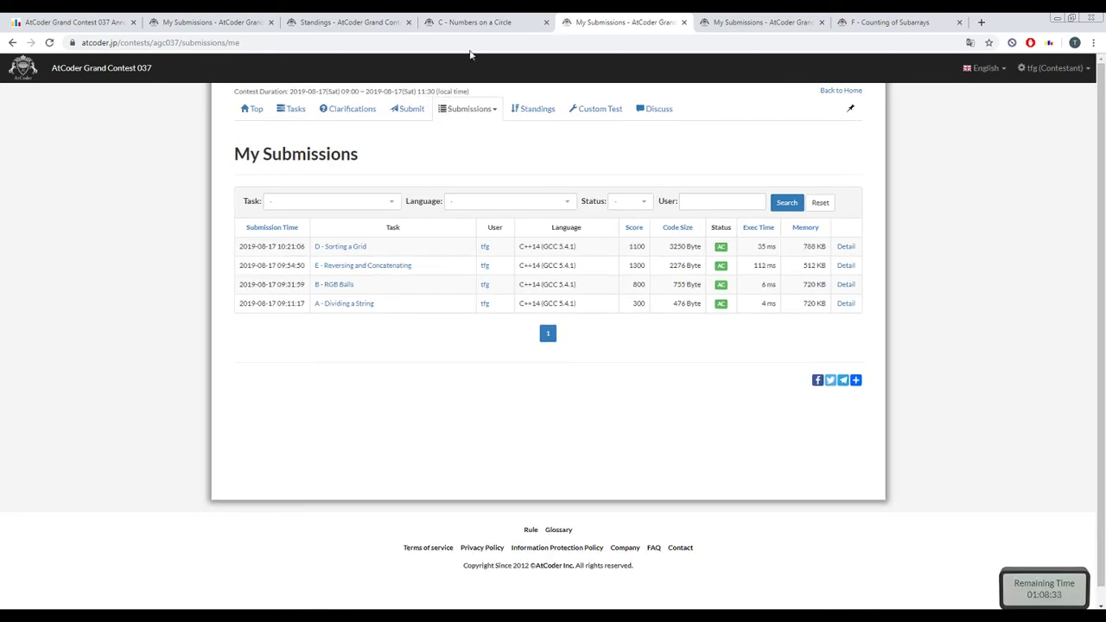
- Review the refreshed contest standings and return to the task page C - Numbers on a Circle
click(494, 21)
click(353, 21)
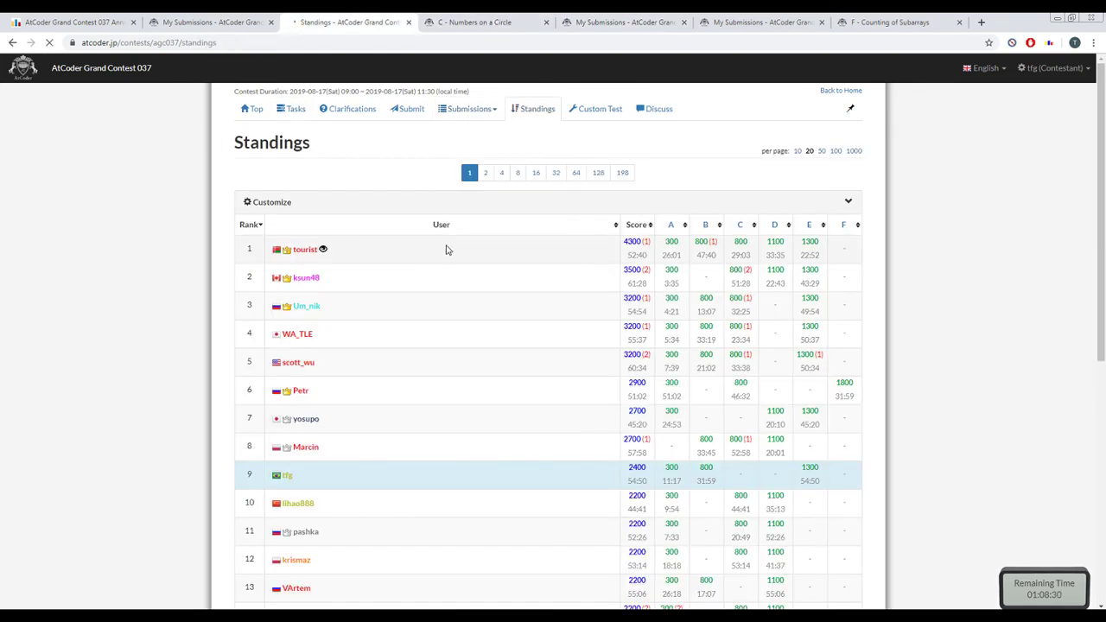
scroll(440, 250, down, 5)
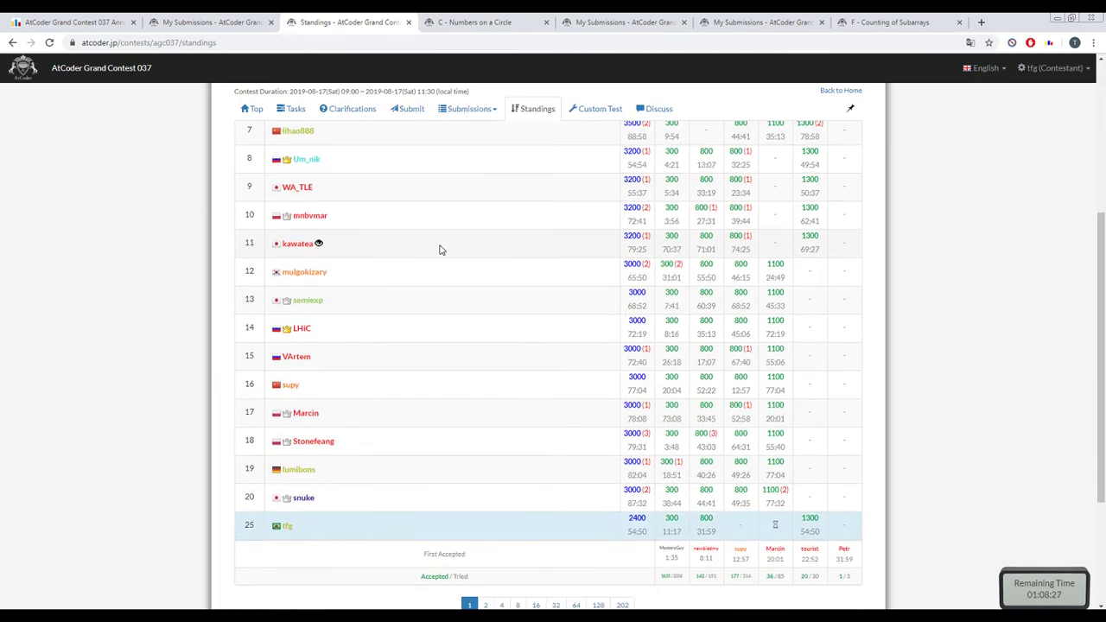
key(F5)
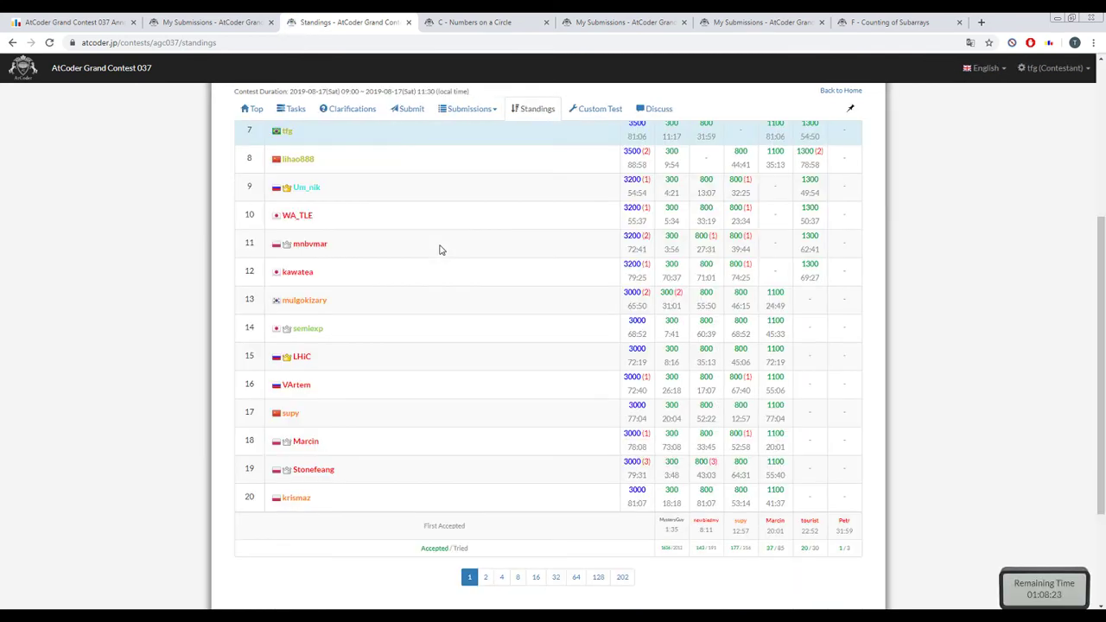
scroll(439, 250, up, 2)
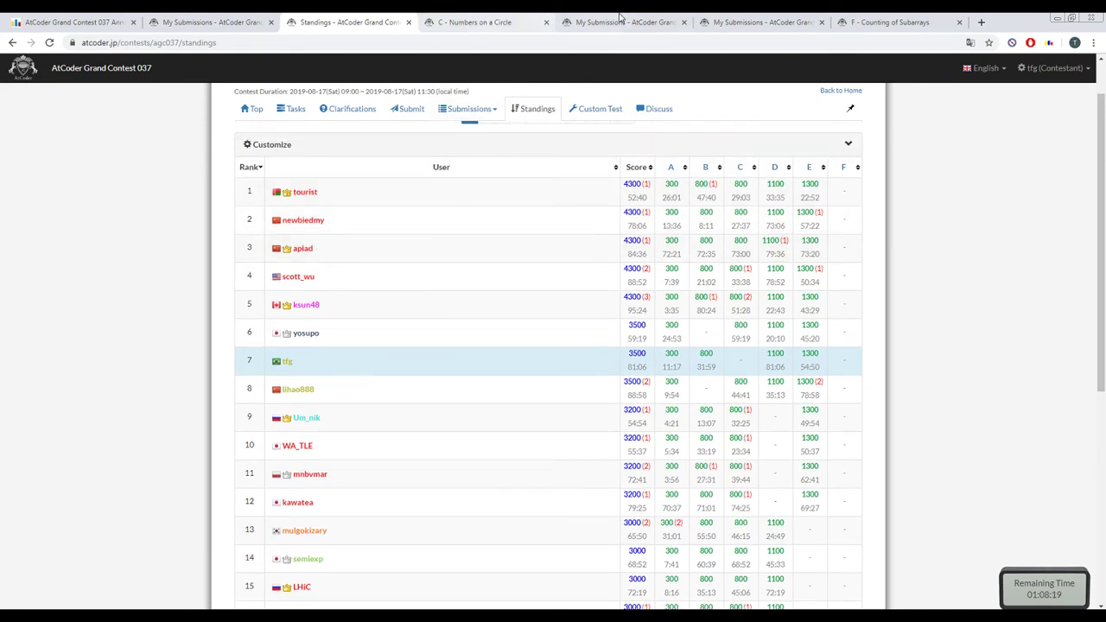
click(518, 19)
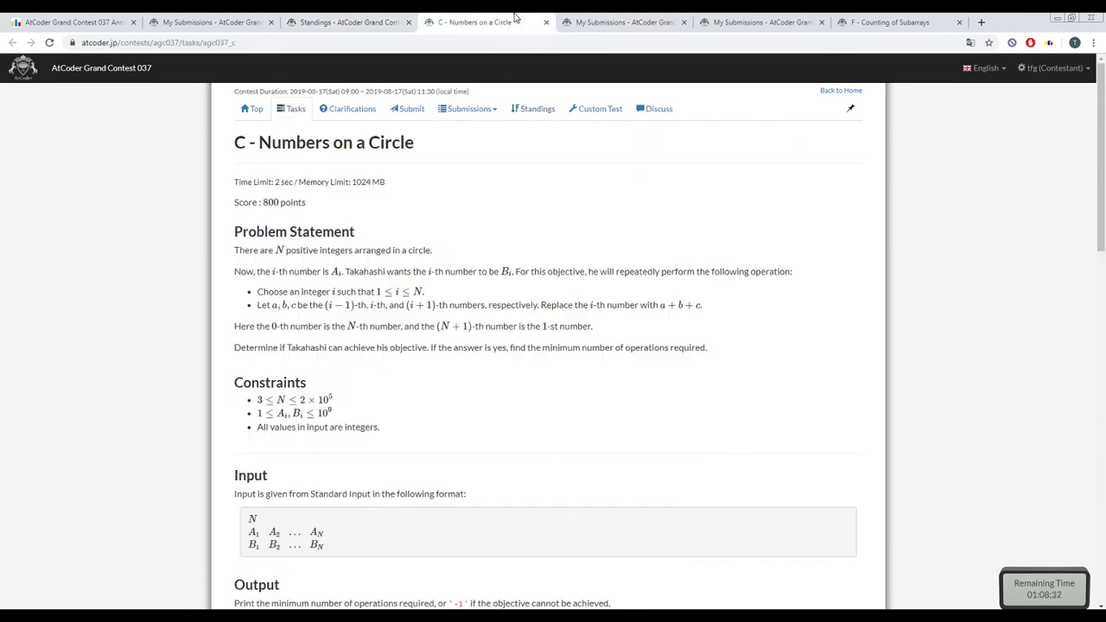
- Review the first page of the contest standings, down to rank 20 and back to the leaders
key(ctrl+shift+Tab)
scroll(501, 230, down, 3)
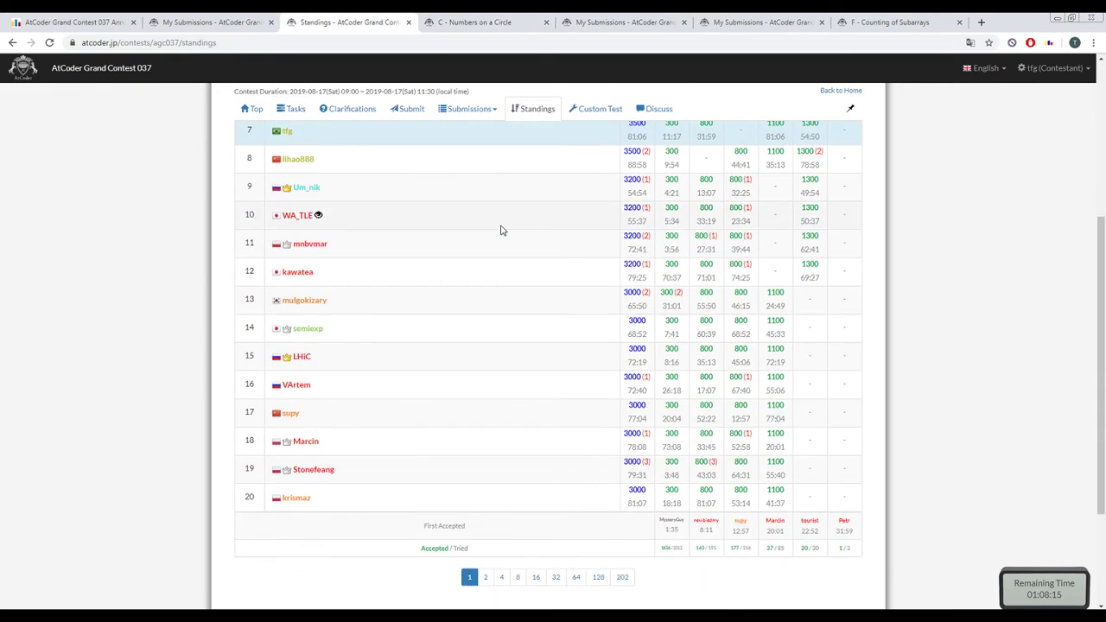
scroll(501, 230, up, 3)
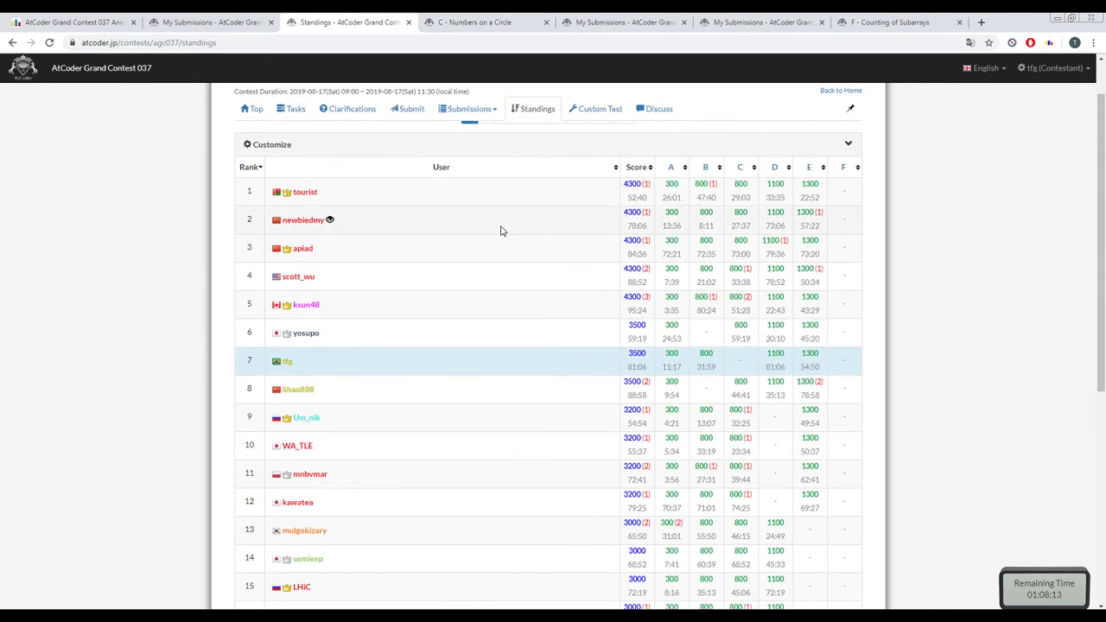
- Open task F - Counting of Subarrays and read its problem statement, constraints and sample inputs
click(872, 22)
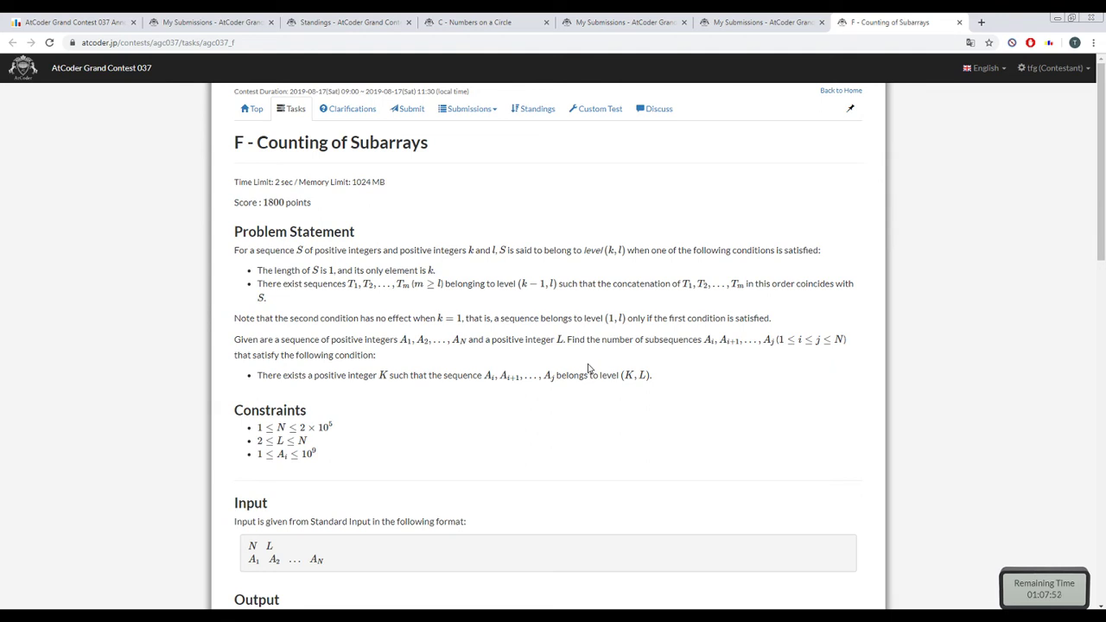
key(F5)
drag(462, 319, 603, 318)
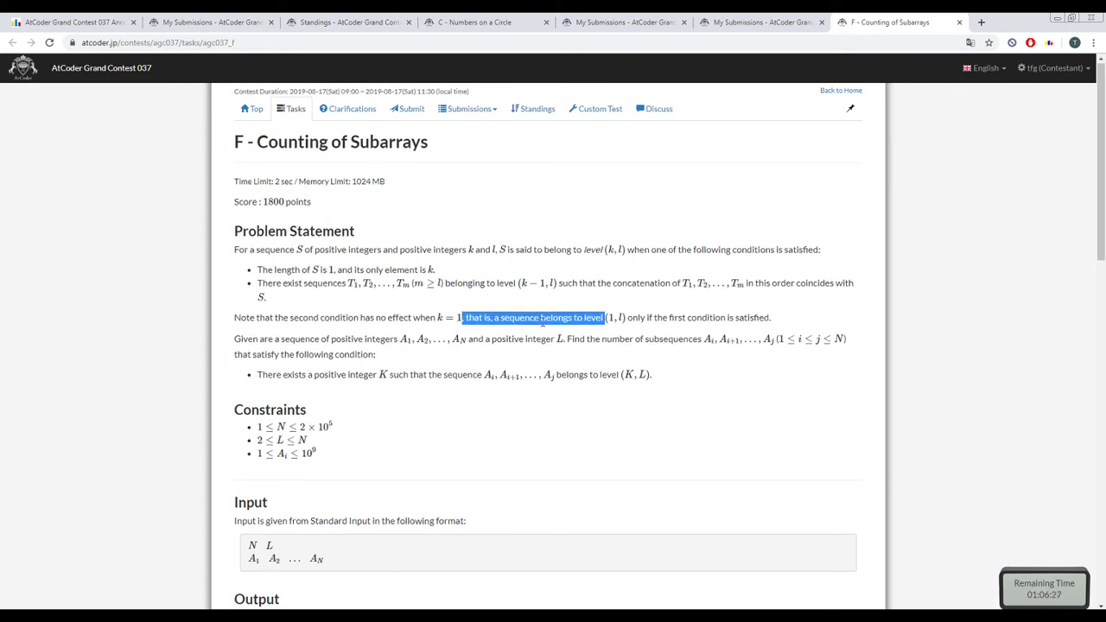
scroll(543, 321, down, 3)
click(501, 224)
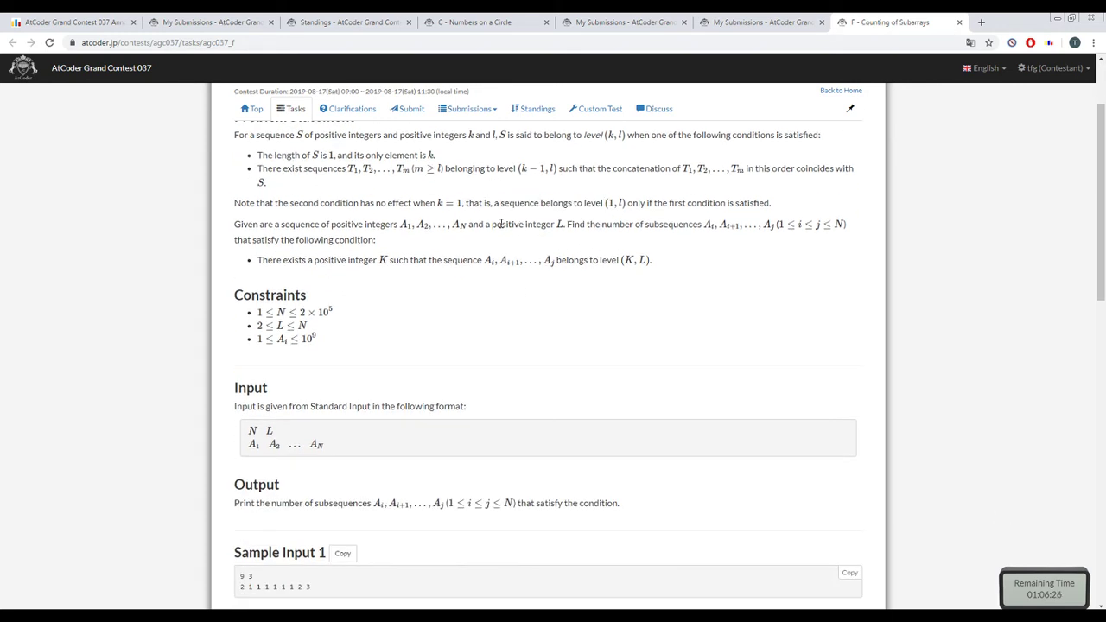
drag(557, 225, 234, 224)
click(459, 270)
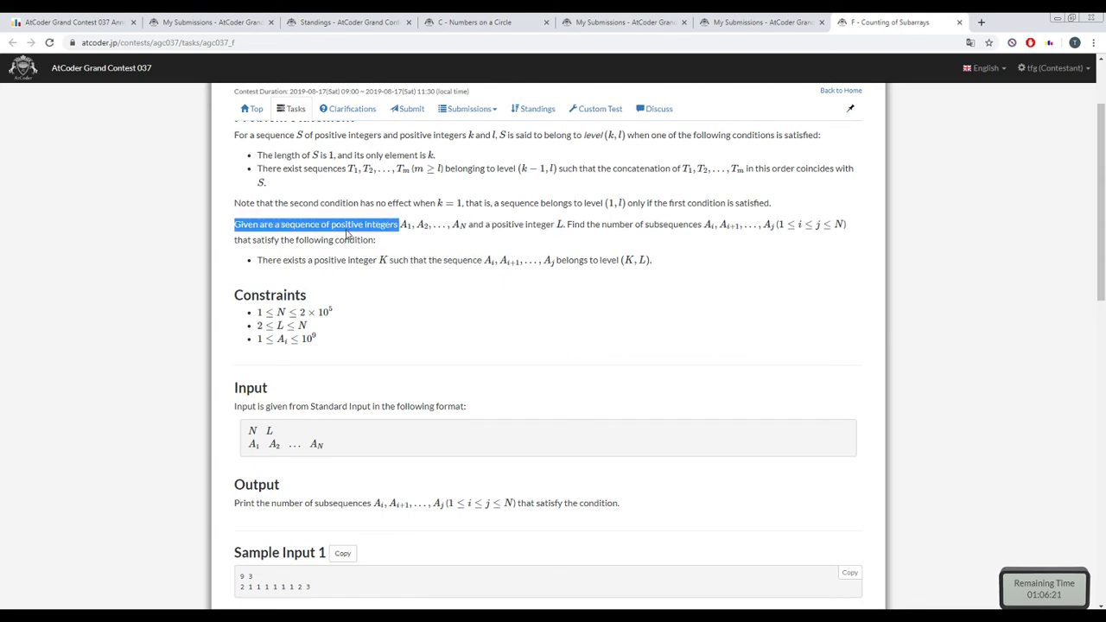
drag(556, 225, 450, 225)
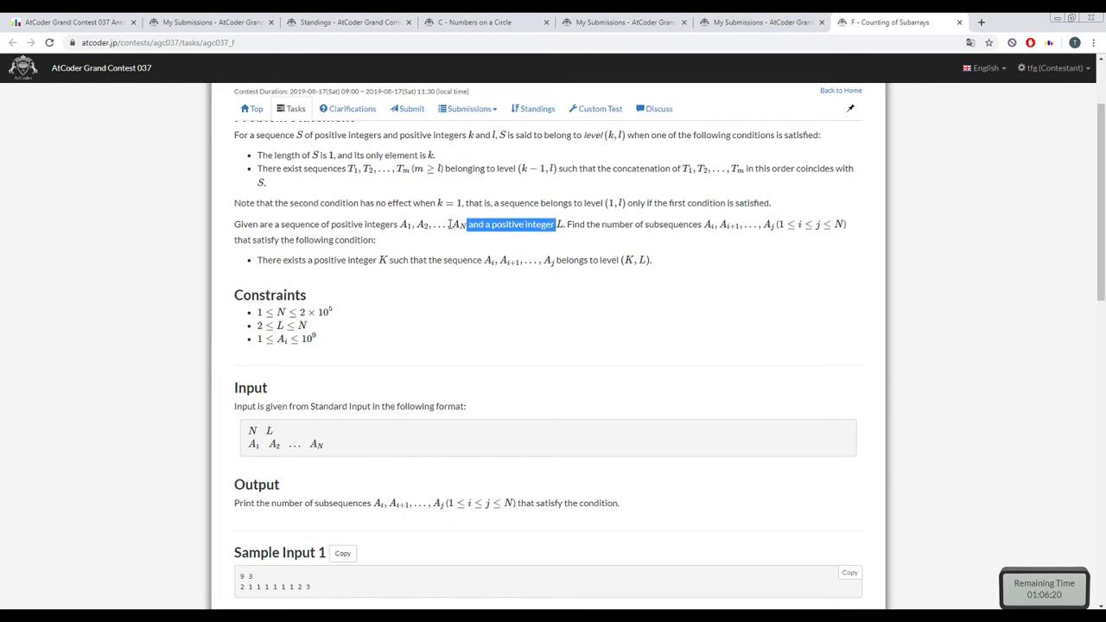
triple_click(361, 202)
scroll(368, 229, down, 3)
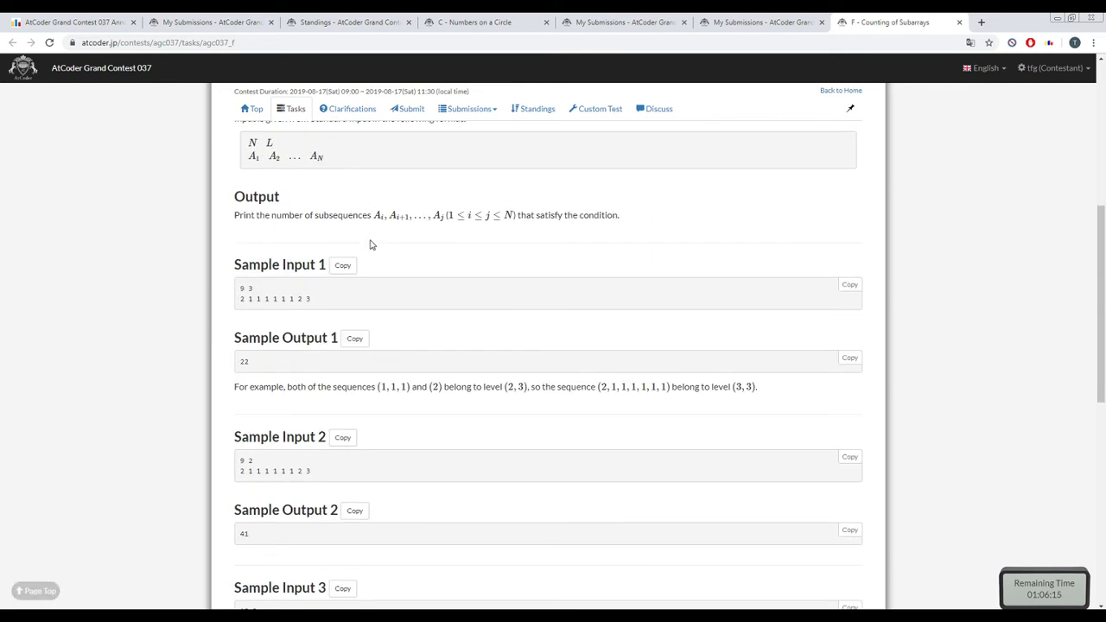
scroll(370, 244, up, 3)
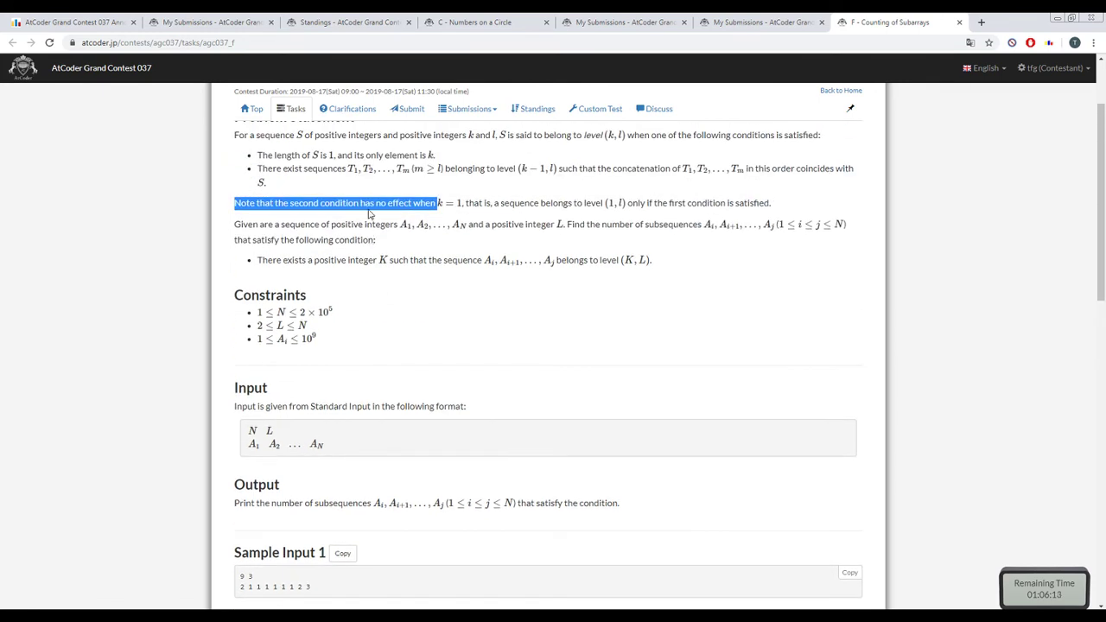
- Examine the note on k = 1 and level (1, l), checking it against the two conditions defining a level
double_click(501, 205)
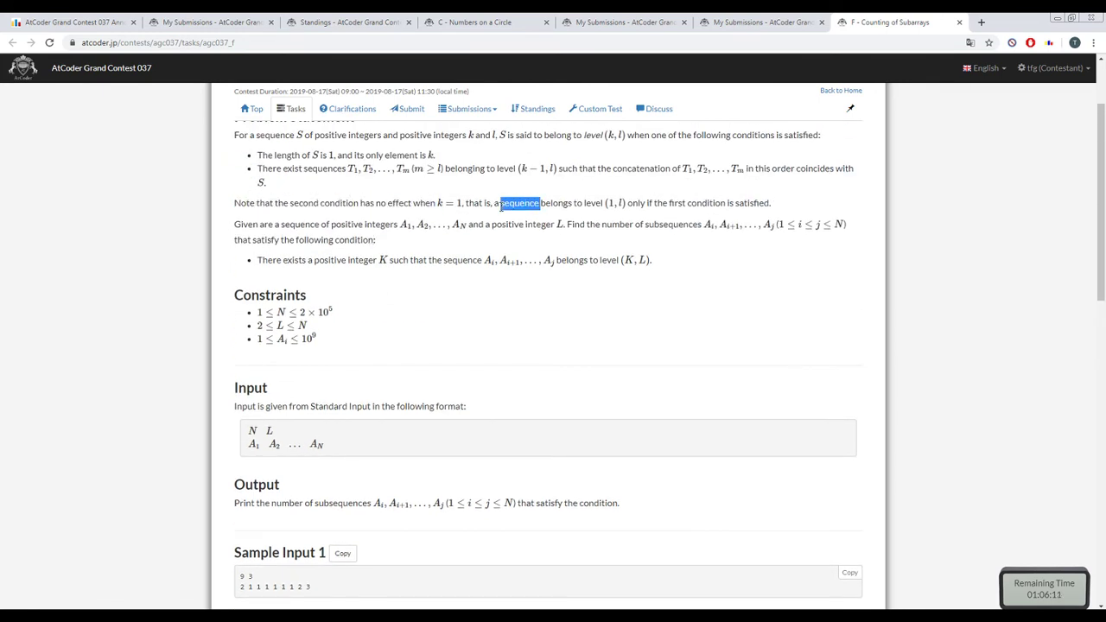
click(501, 204)
triple_click(531, 213)
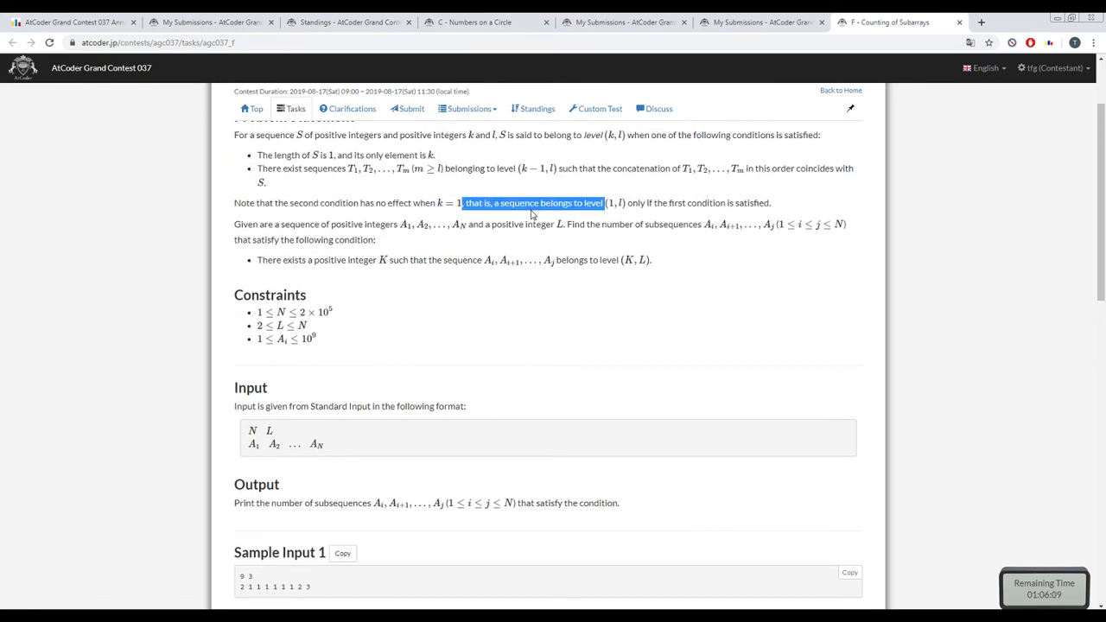
click(525, 224)
triple_click(523, 224)
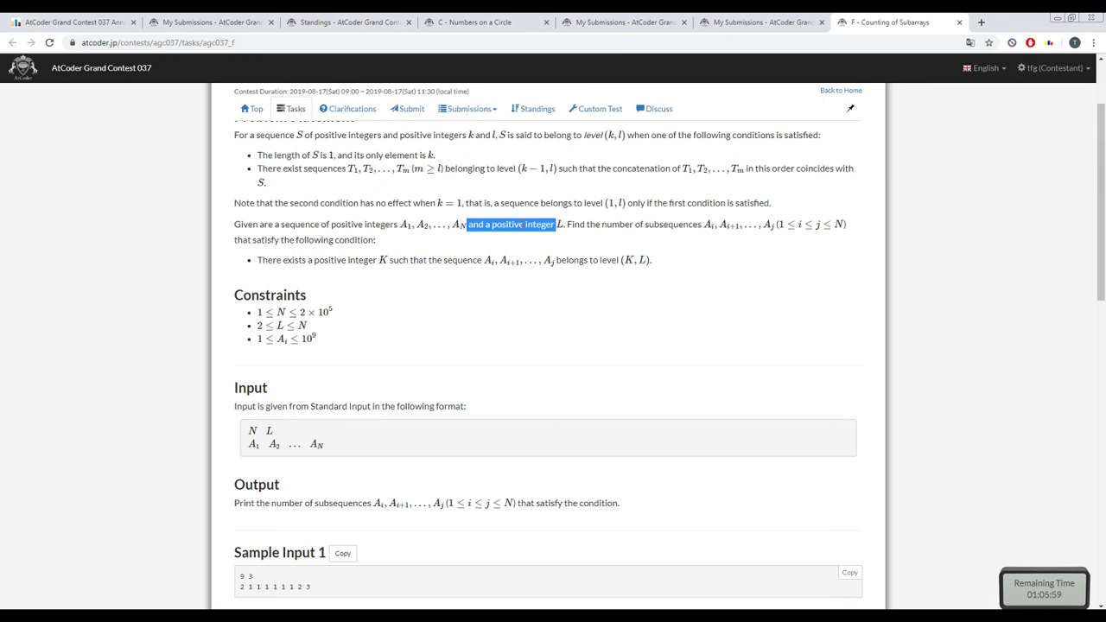
scroll(521, 222, up, 1)
scroll(496, 229, down, 1)
click(458, 177)
drag(322, 169, 259, 169)
click(521, 222)
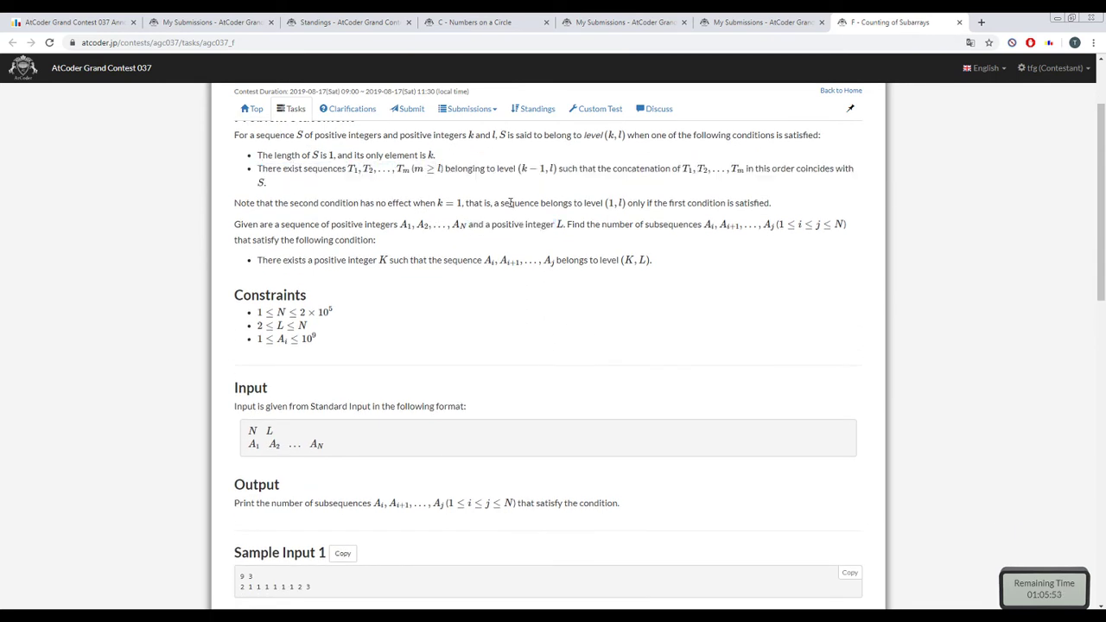
drag(463, 203, 604, 203)
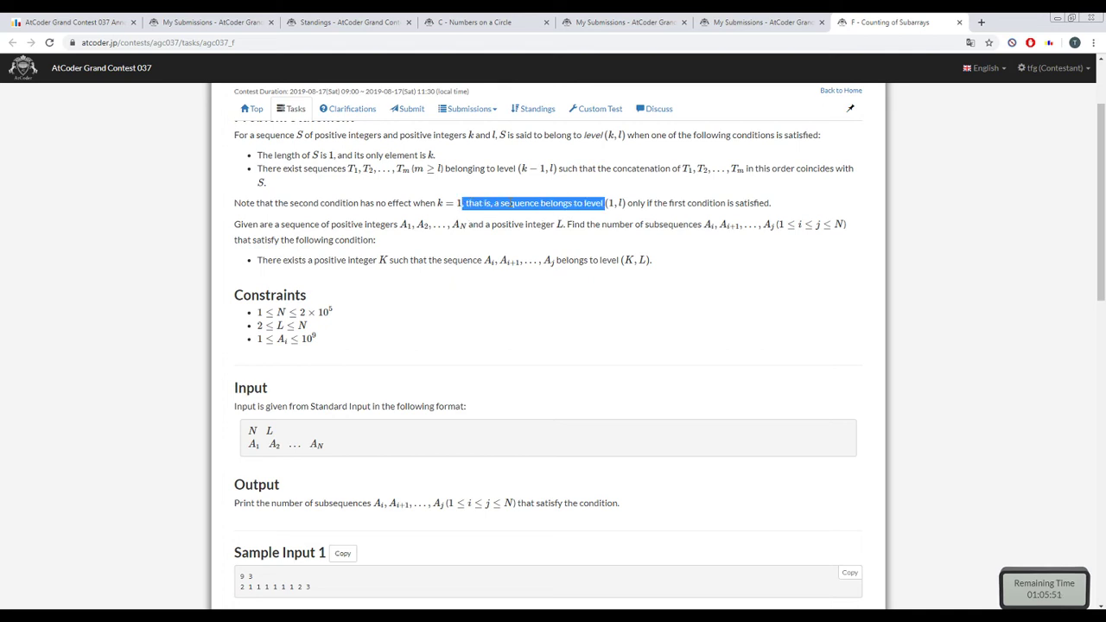
click(517, 202)
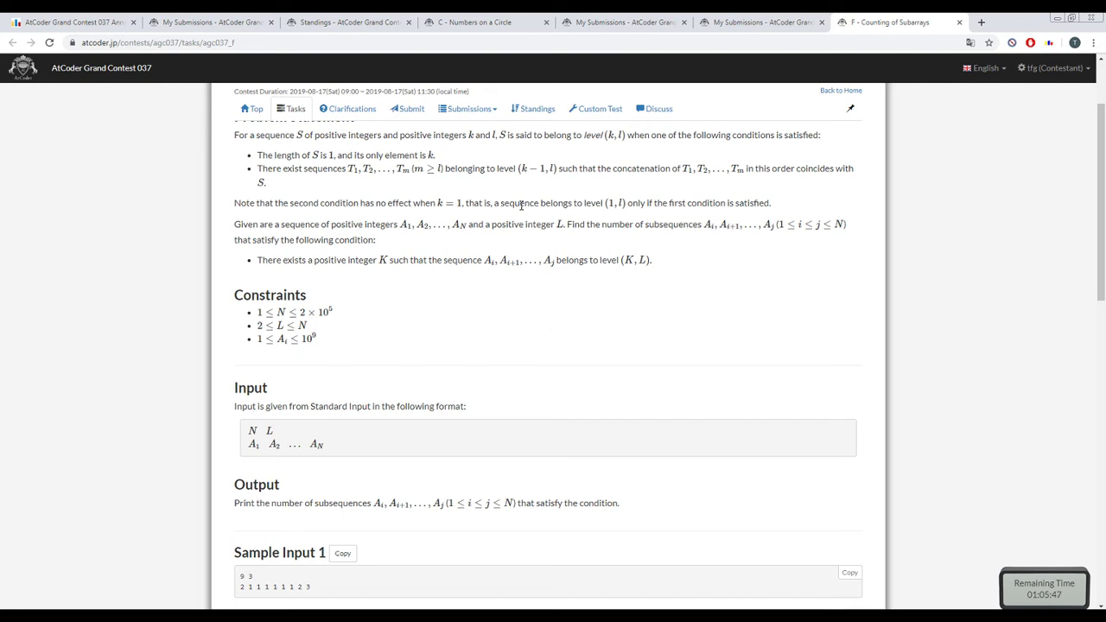
triple_click(521, 204)
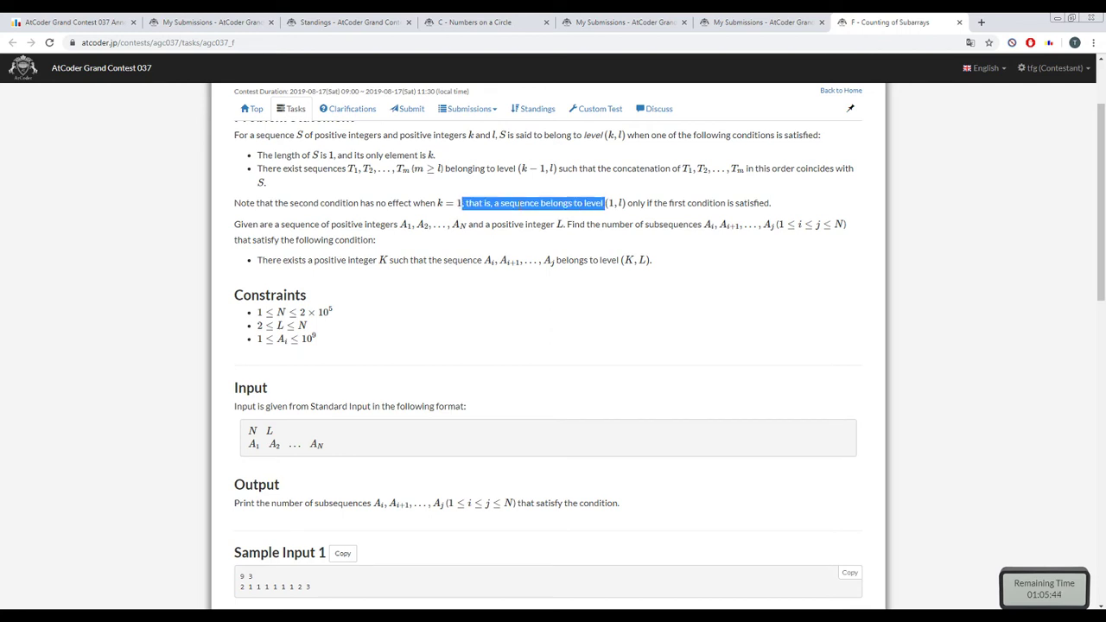
triple_click(386, 203)
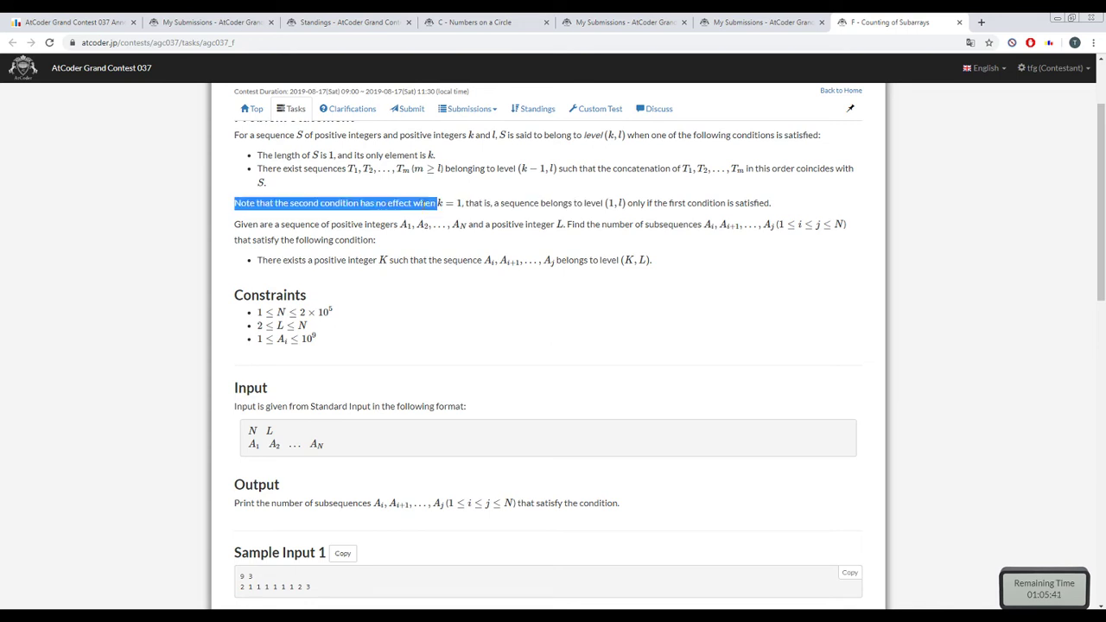
triple_click(424, 204)
click(481, 204)
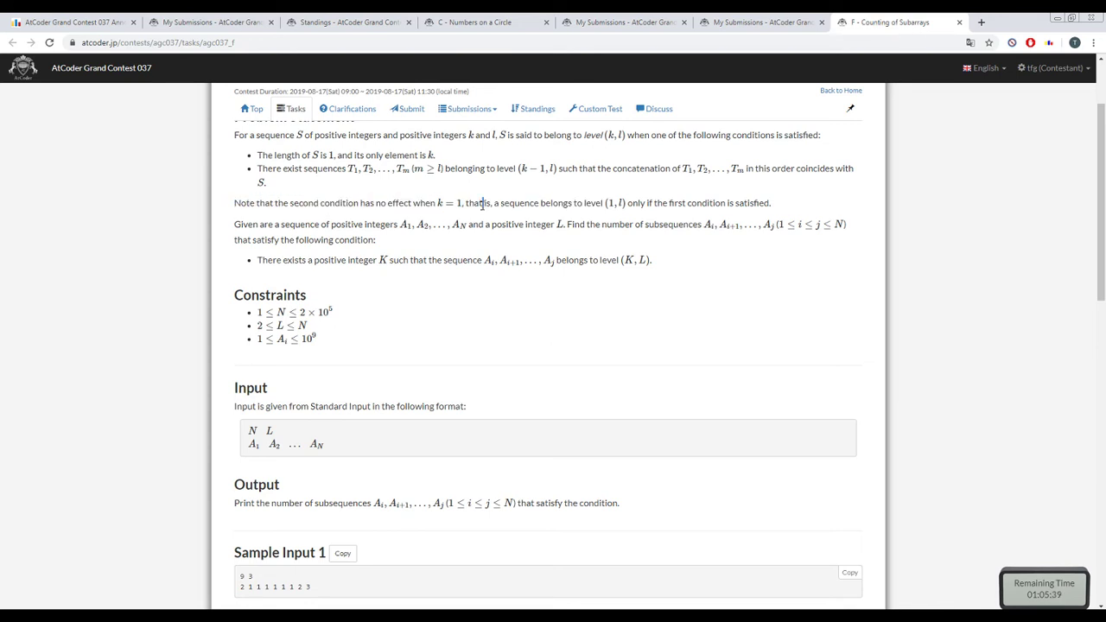
triple_click(481, 204)
- Study the given sequence A, the positive integer L and which subsequences task F asks to count
click(560, 224)
triple_click(337, 225)
click(387, 234)
triple_click(387, 231)
click(449, 227)
triple_click(527, 225)
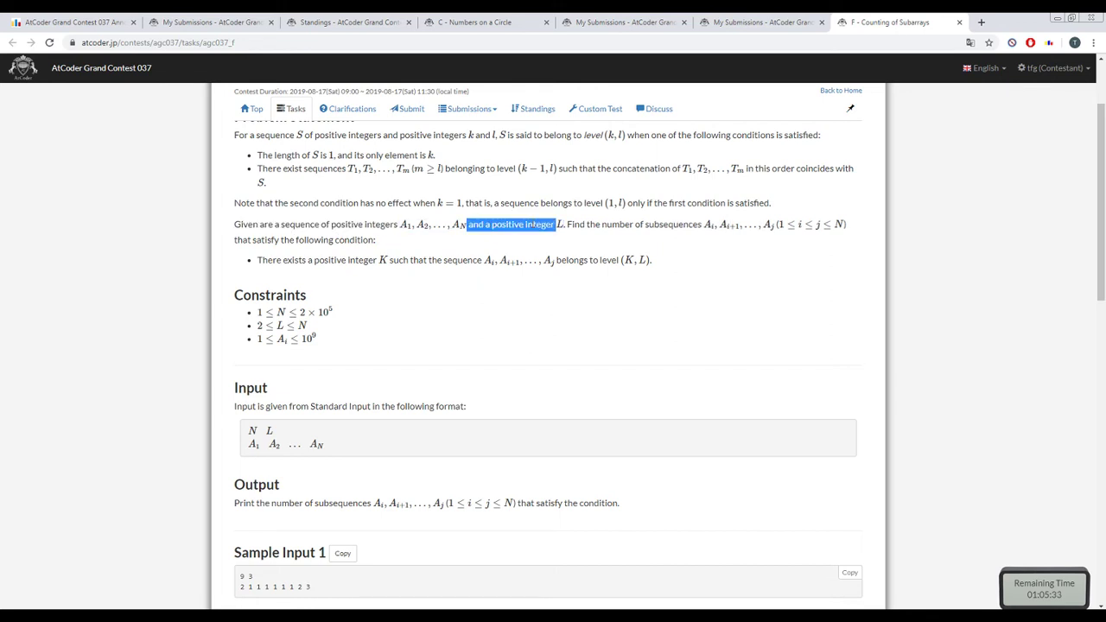
double_click(619, 224)
click(619, 224)
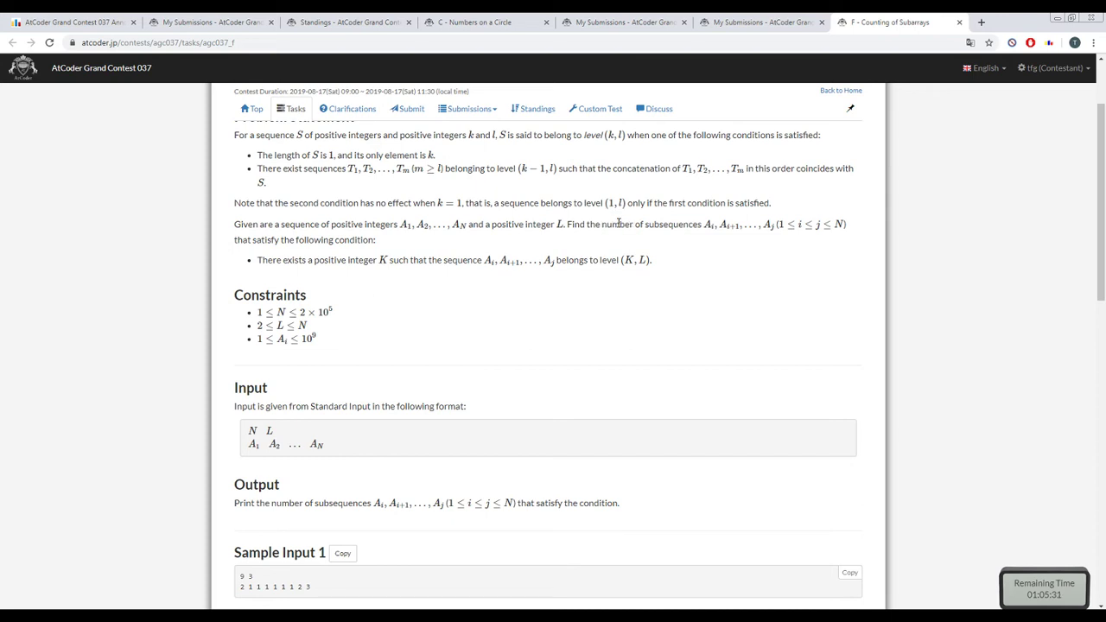
triple_click(619, 224)
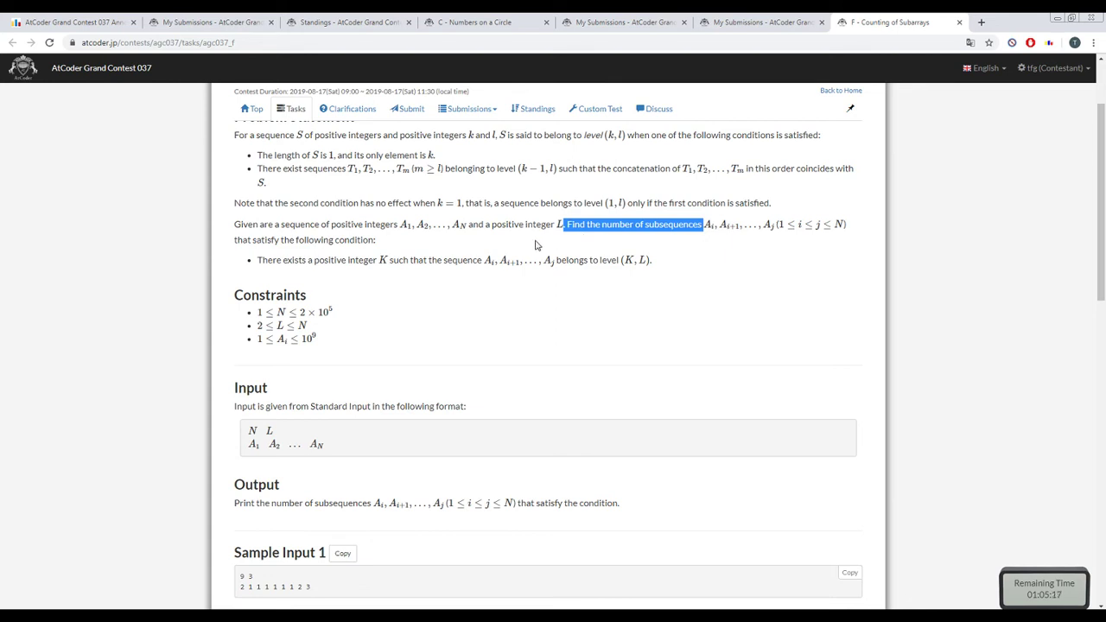
triple_click(337, 241)
triple_click(342, 242)
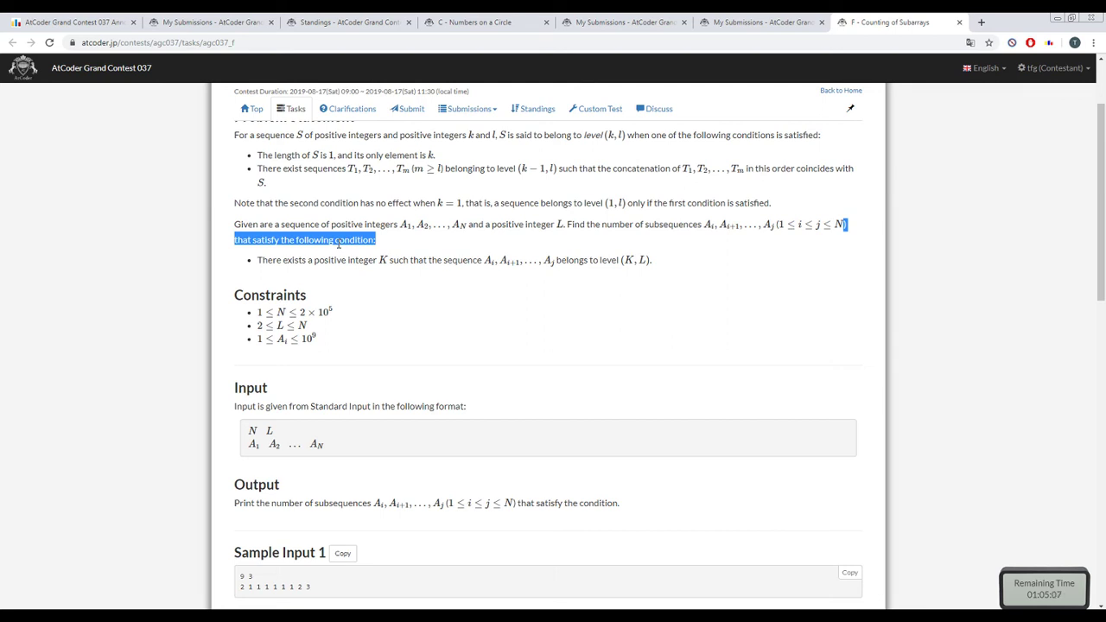
triple_click(337, 241)
- Compare the level (k−1, l) concatenation rule with the requirement that some positive integer K puts the subsequence at level (K, L)
double_click(304, 171)
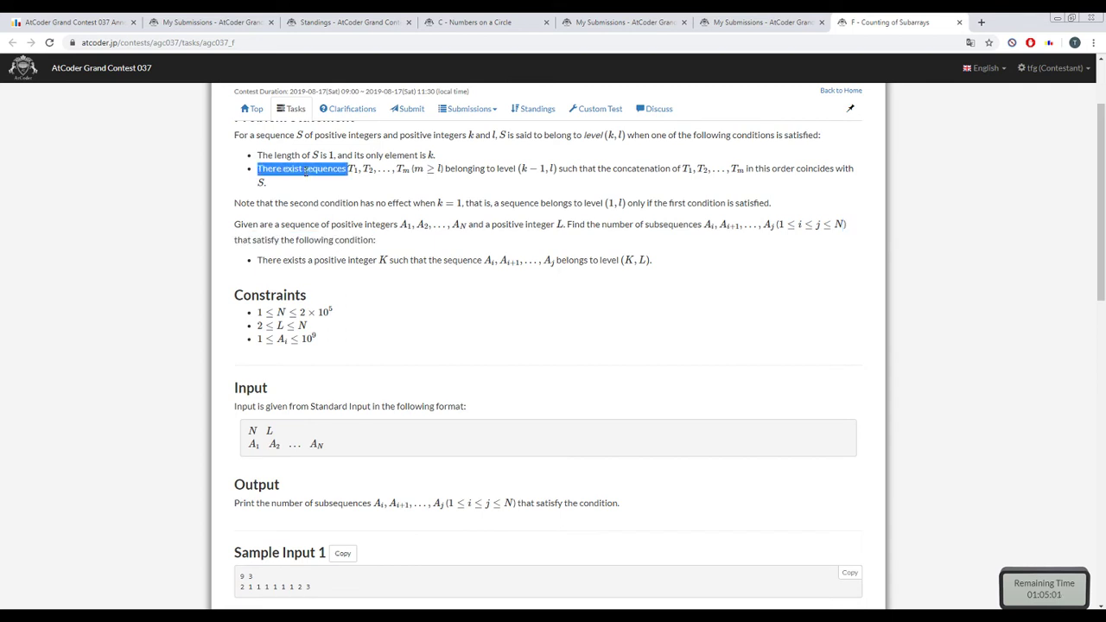
triple_click(468, 167)
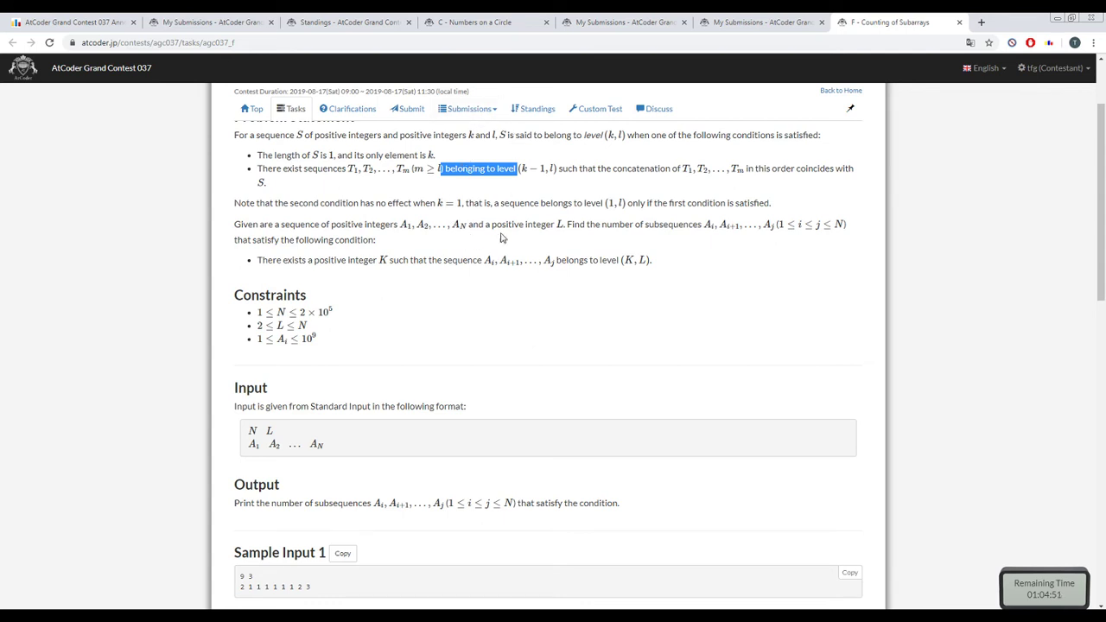
triple_click(442, 259)
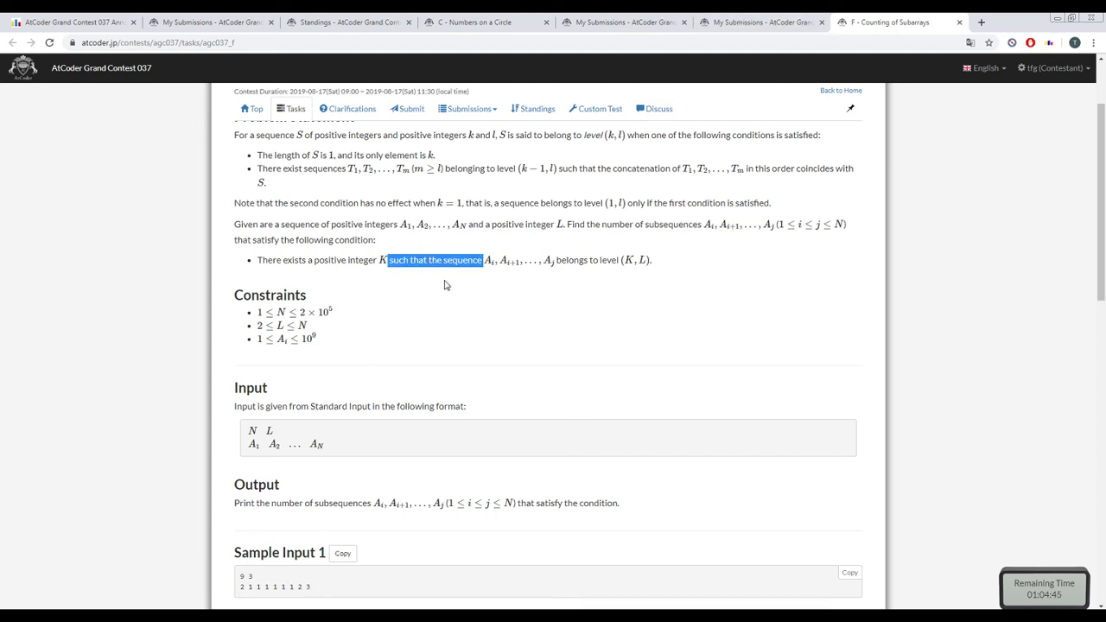
triple_click(430, 260)
triple_click(349, 240)
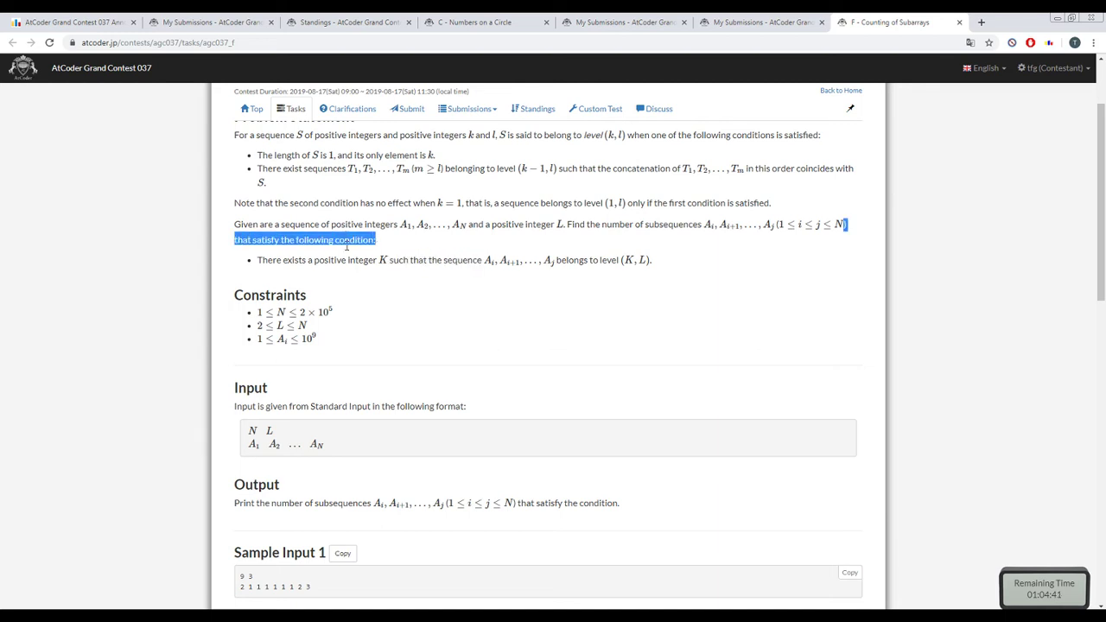
click(347, 259)
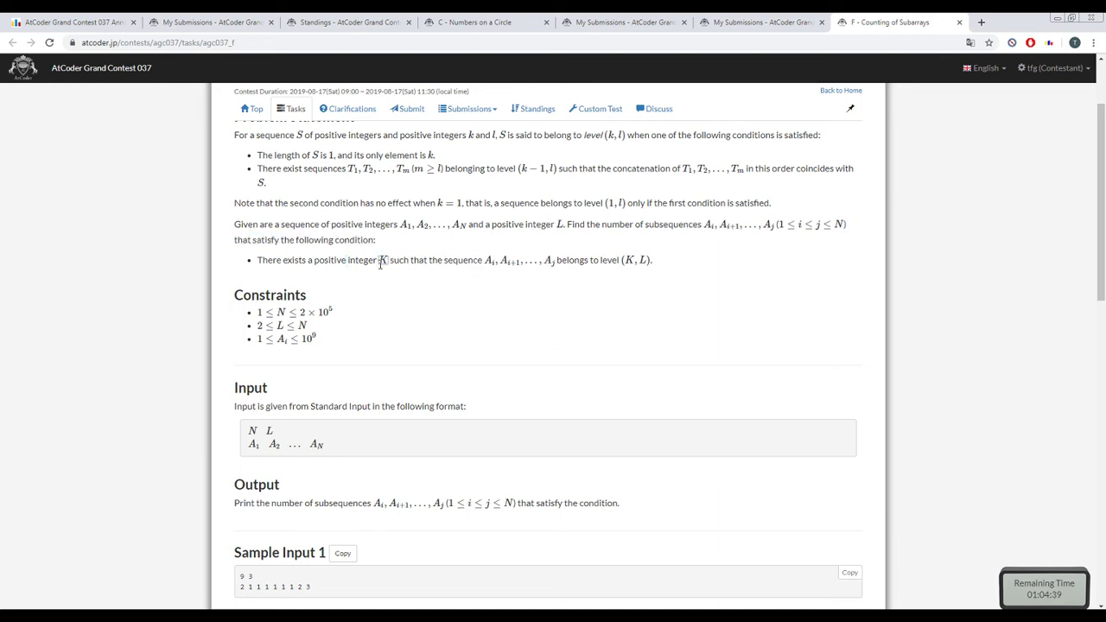
double_click(419, 260)
double_click(469, 257)
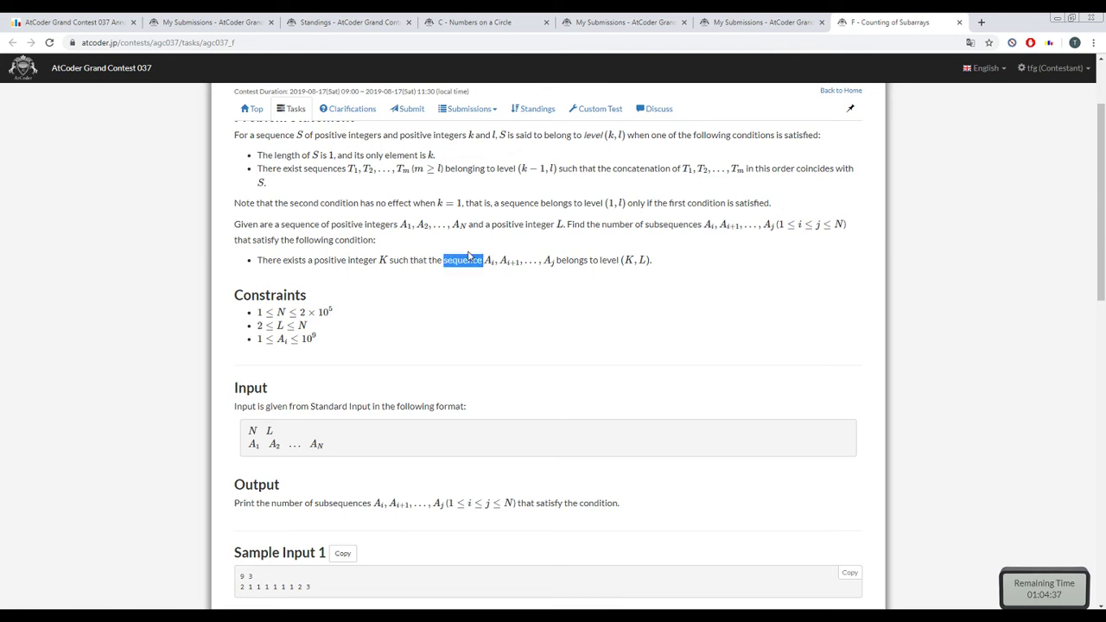
triple_click(469, 257)
triple_click(479, 260)
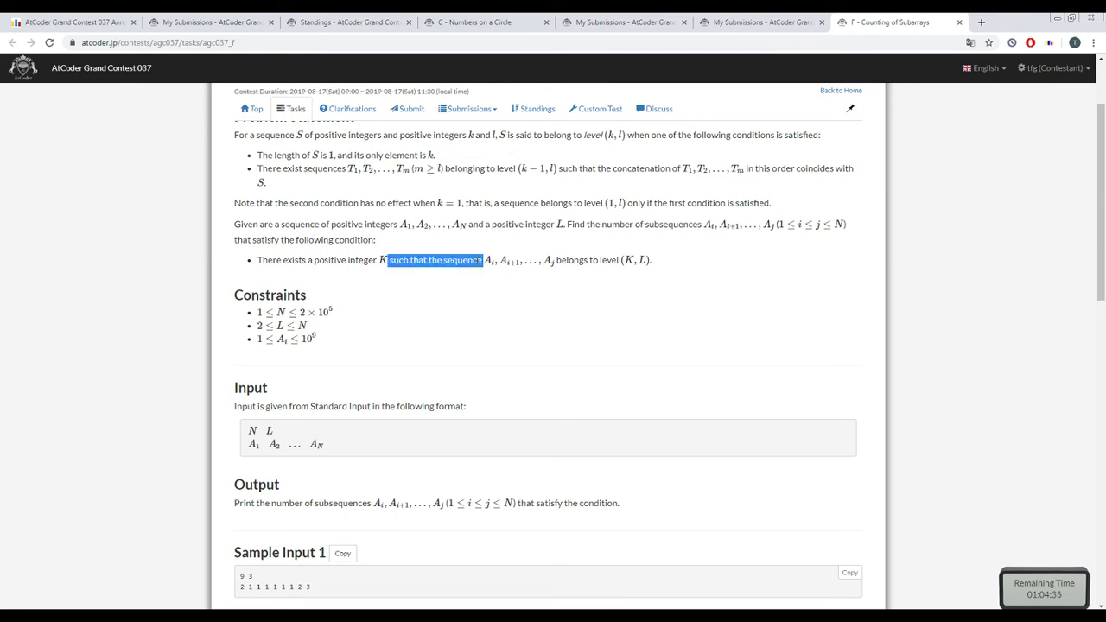
triple_click(593, 259)
double_click(628, 259)
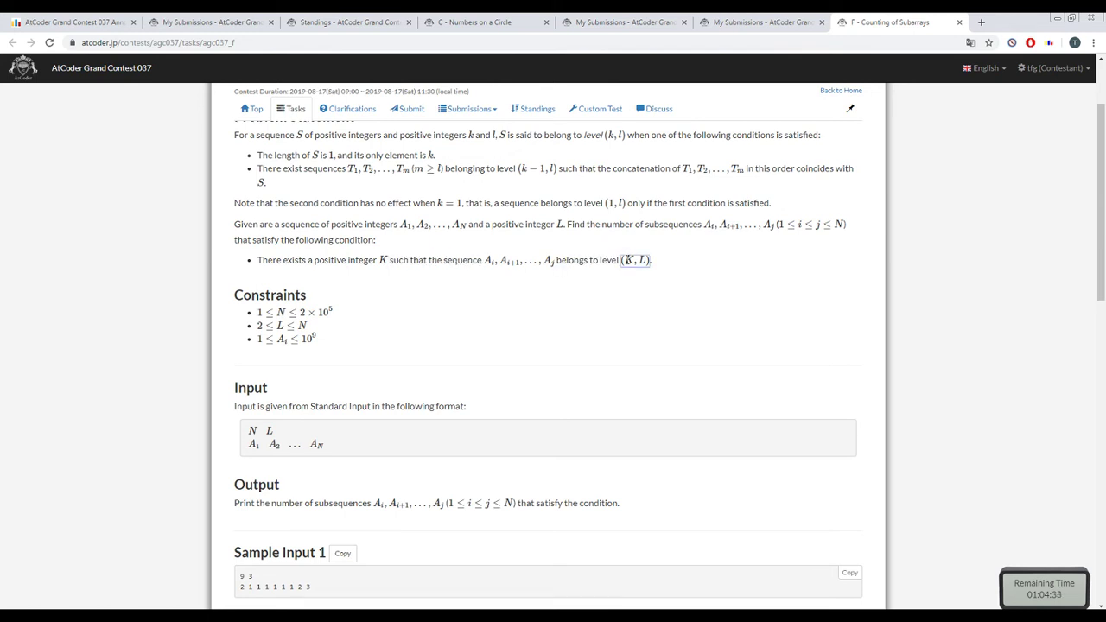
double_click(641, 260)
double_click(628, 259)
triple_click(615, 255)
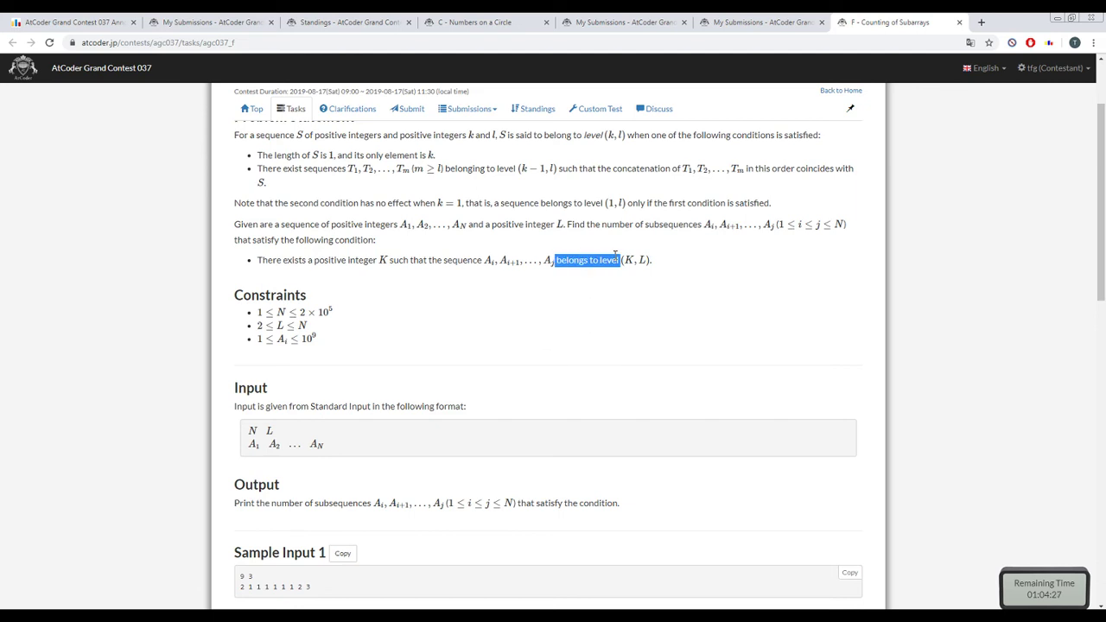
double_click(615, 256)
triple_click(615, 256)
- Examine the run of ones in Sample Input 1, the output requirement and the condition on K
scroll(469, 432, down, 3)
drag(254, 355, 301, 356)
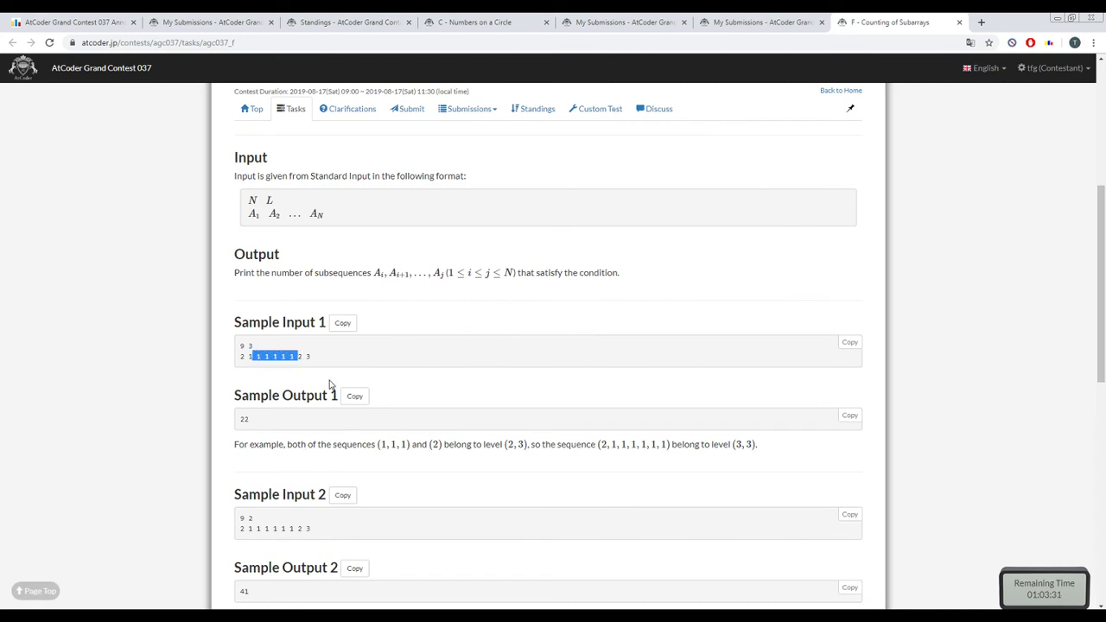
triple_click(279, 440)
scroll(279, 438, up, 2)
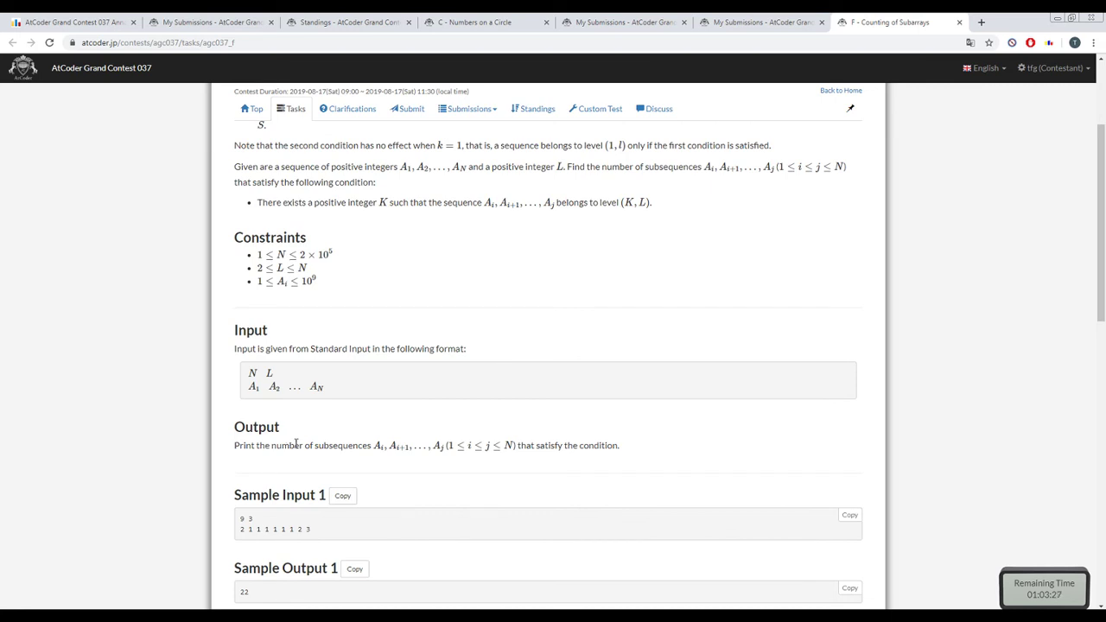
triple_click(291, 444)
click(381, 430)
drag(372, 443, 234, 445)
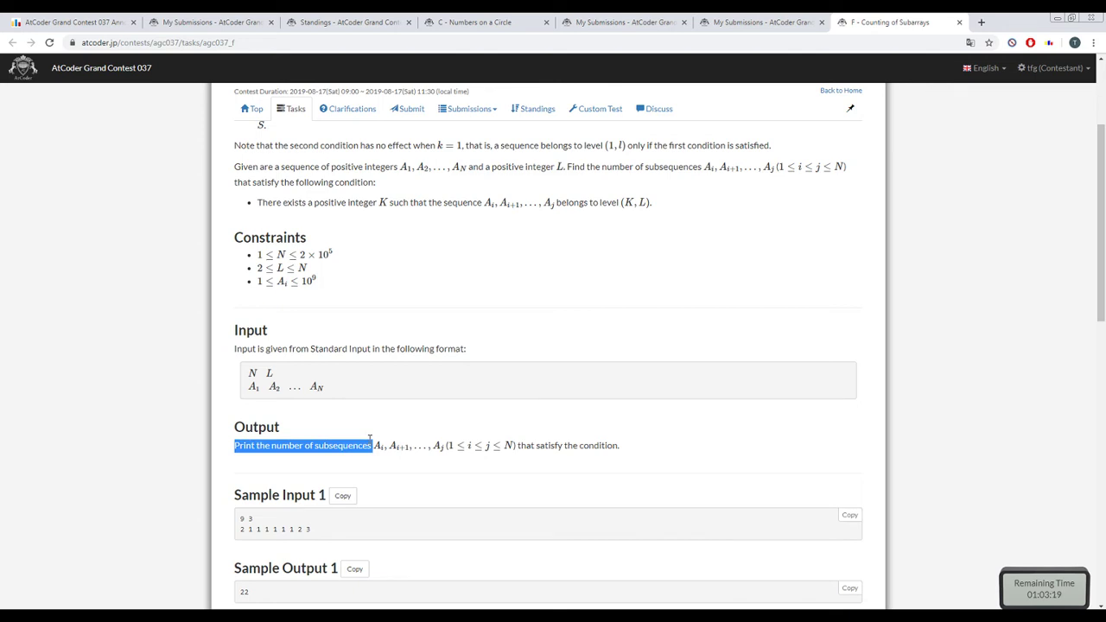
triple_click(353, 201)
triple_click(350, 200)
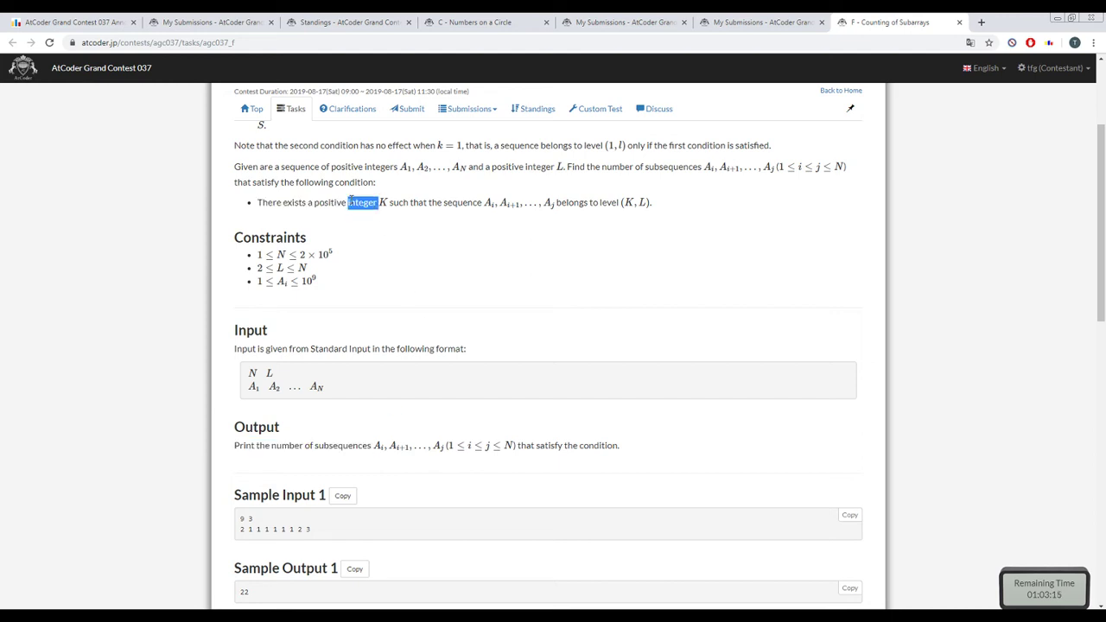
- Study task F's condition that a positive integer K exists, checking it against the samples, the constraints and the input format
triple_click(340, 182)
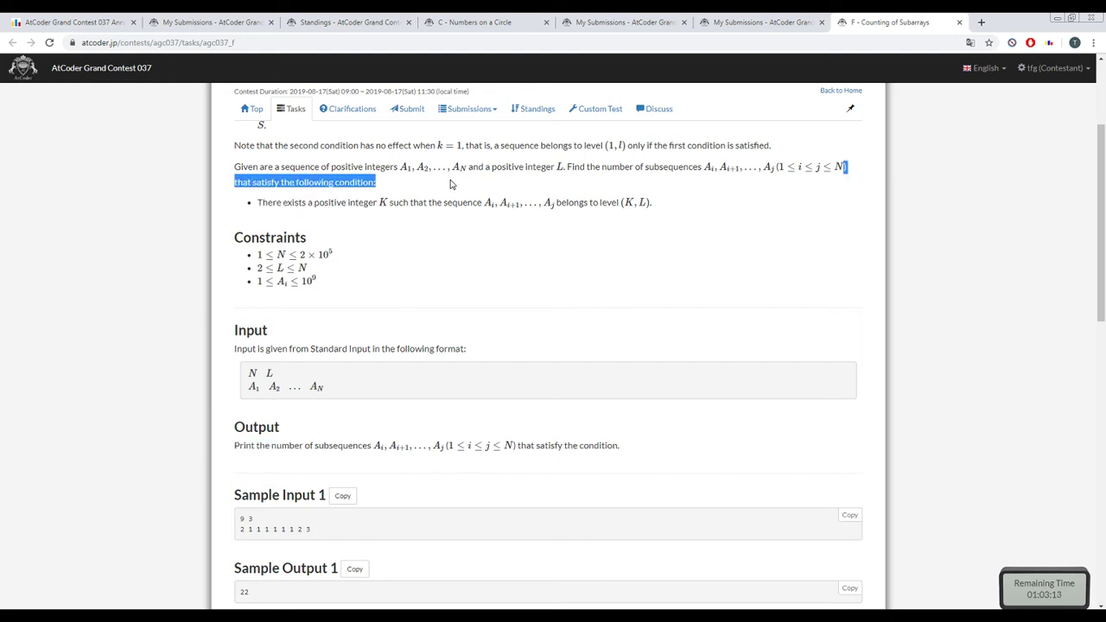
double_click(384, 202)
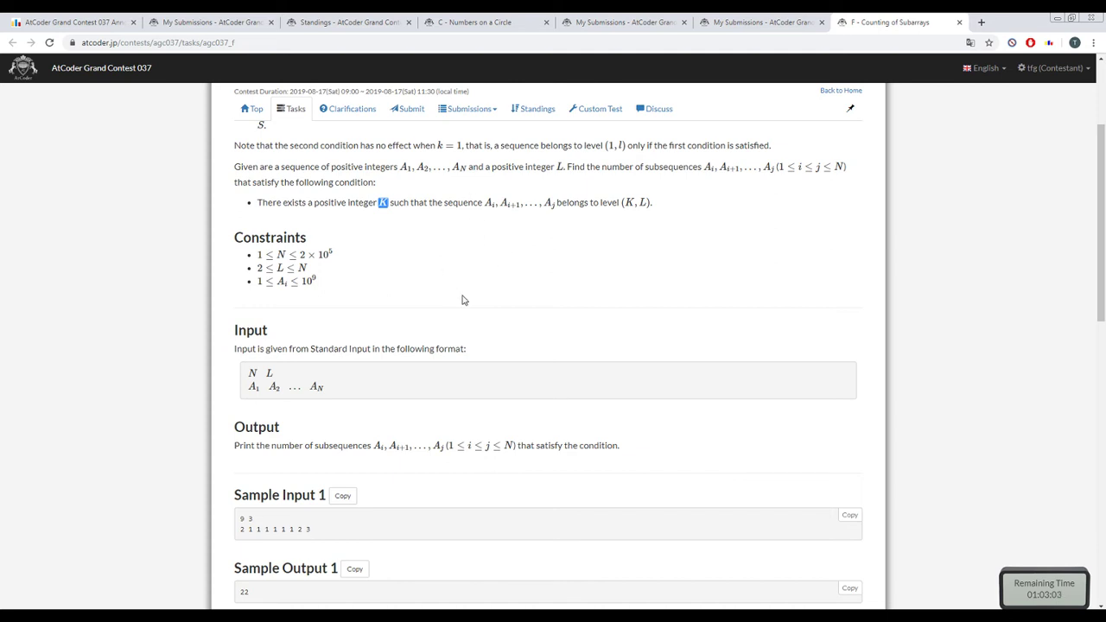
scroll(462, 296, down, 3)
scroll(458, 303, down, 1)
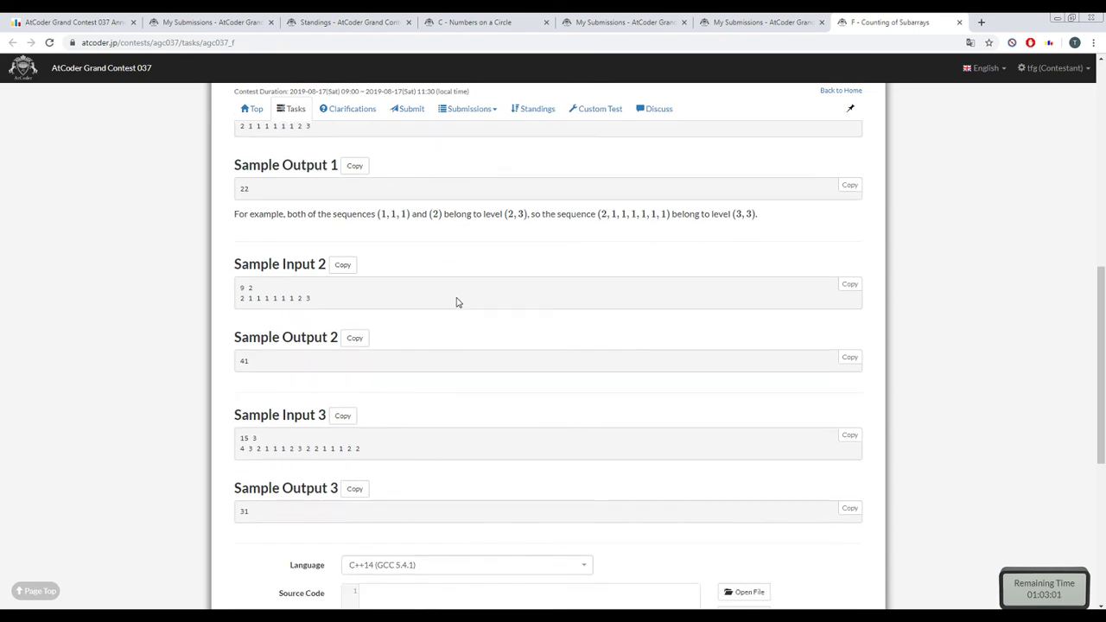
scroll(458, 302, up, 2)
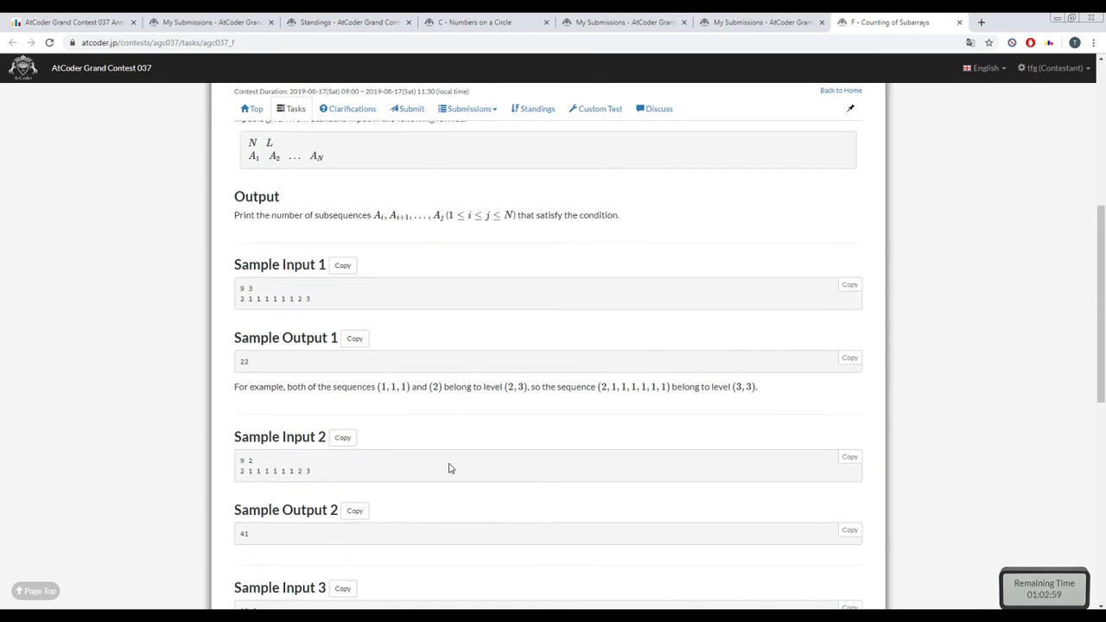
scroll(417, 353, up, 2)
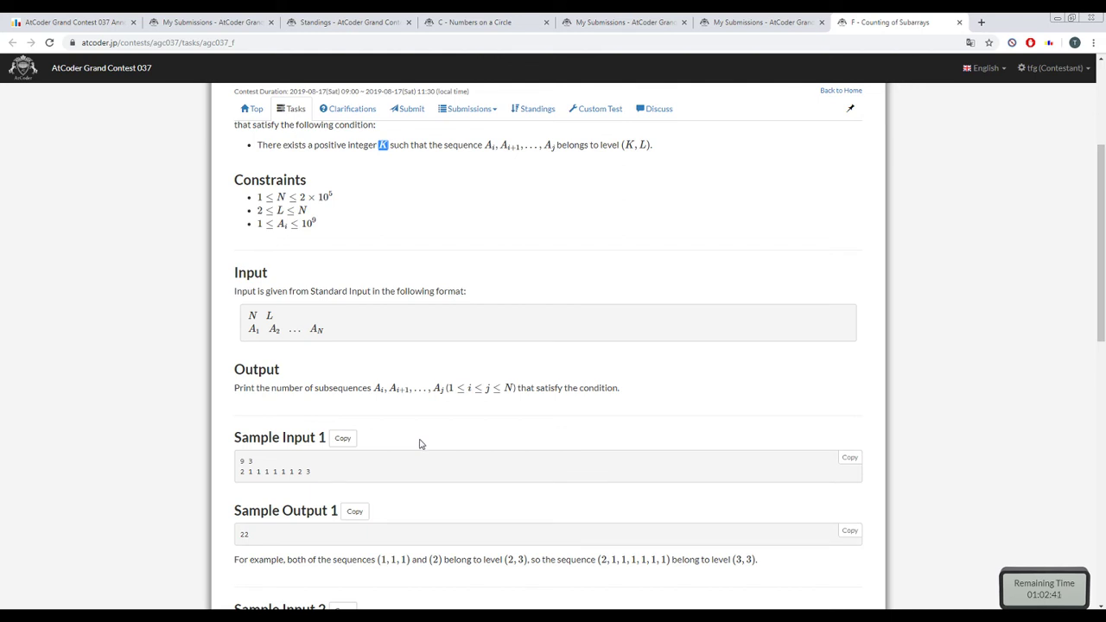
scroll(420, 444, up, 2)
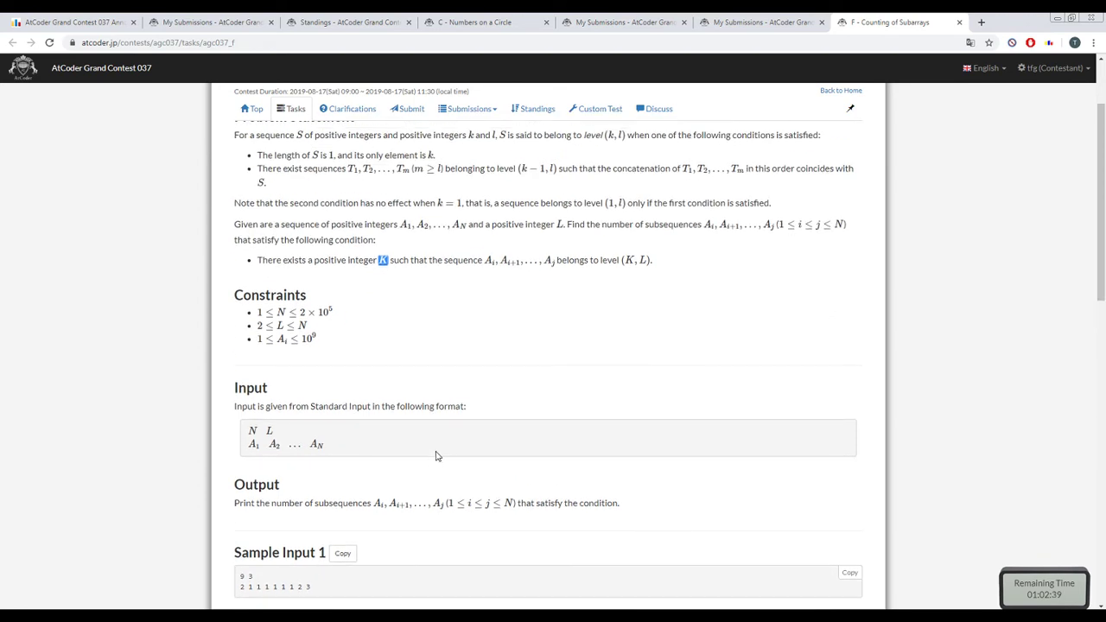
double_click(437, 455)
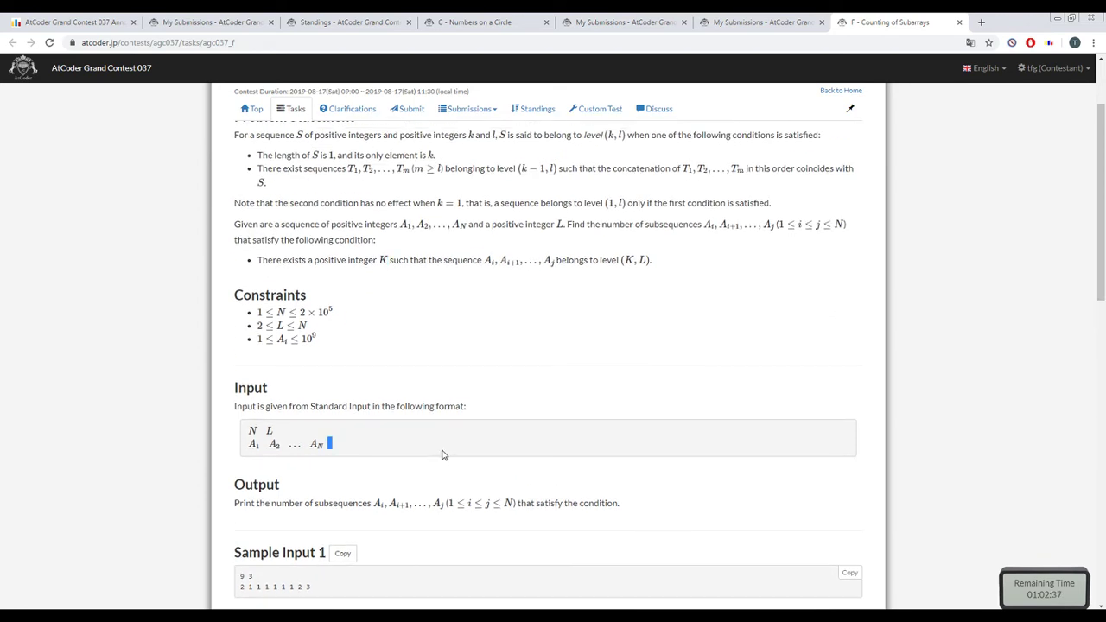
drag(442, 456, 437, 433)
double_click(438, 433)
- Refresh the contest standings and review which tasks the top-ranked contestants have solved
click(529, 19)
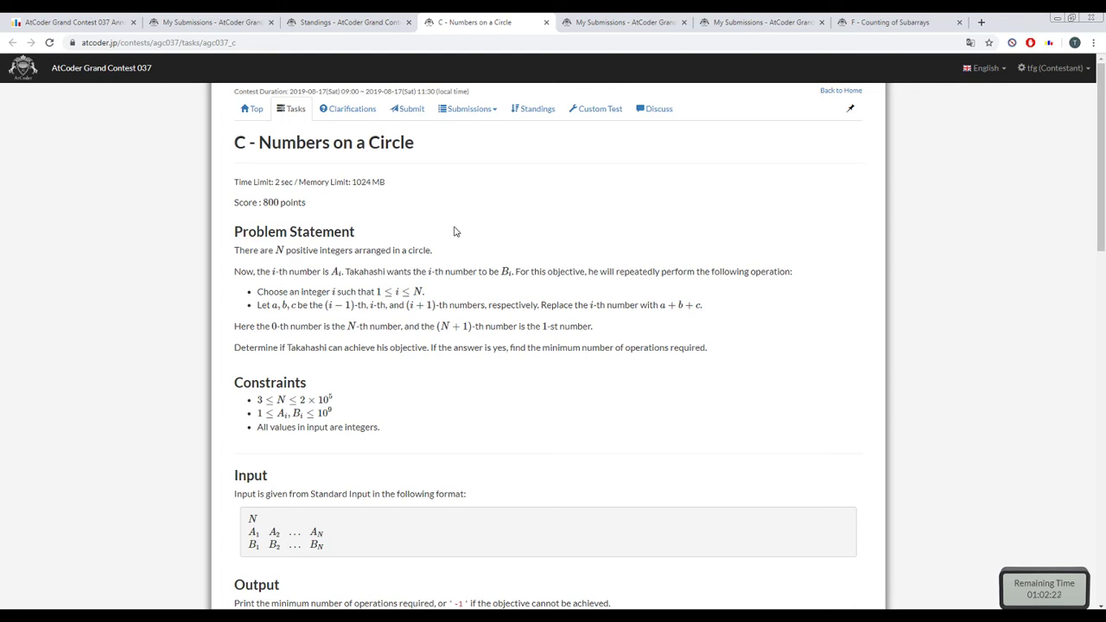
click(367, 20)
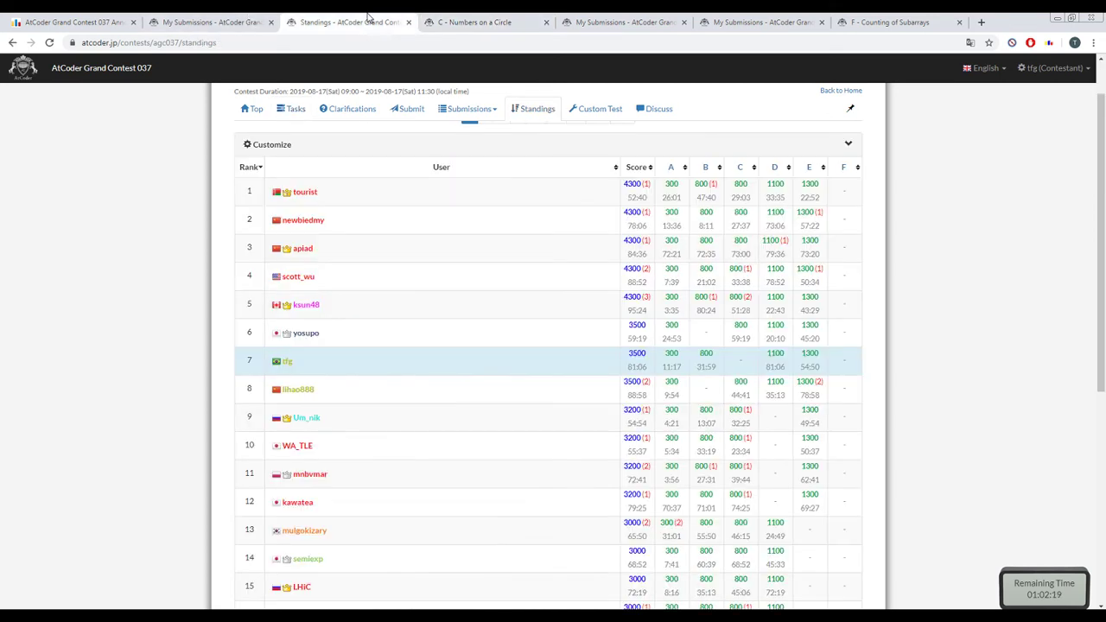
click(50, 43)
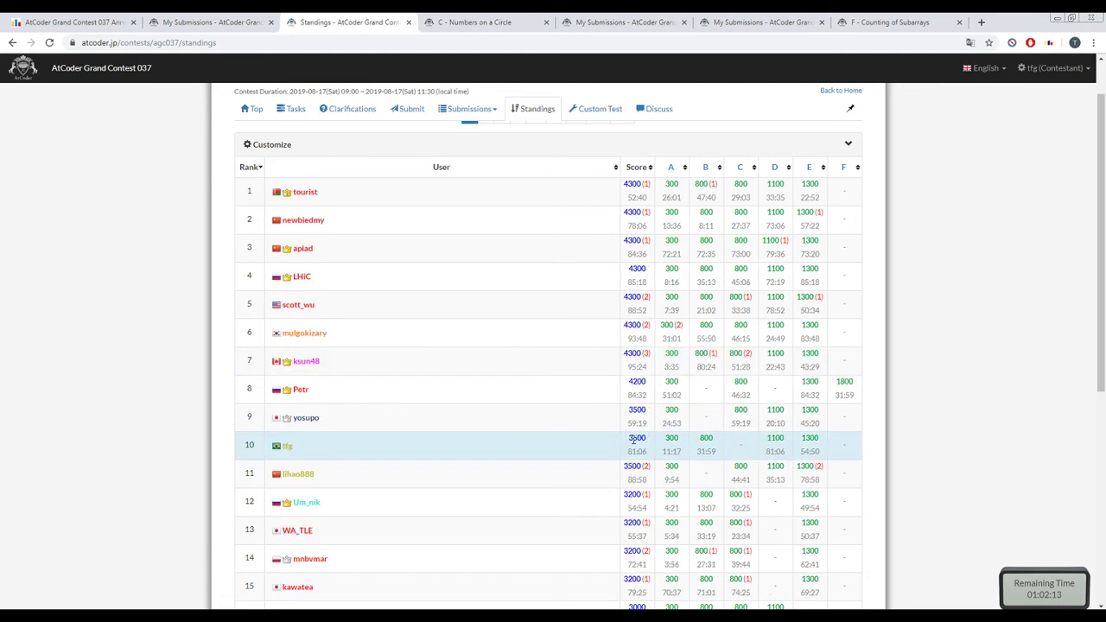
scroll(635, 441, down, 1)
scroll(630, 439, down, 1)
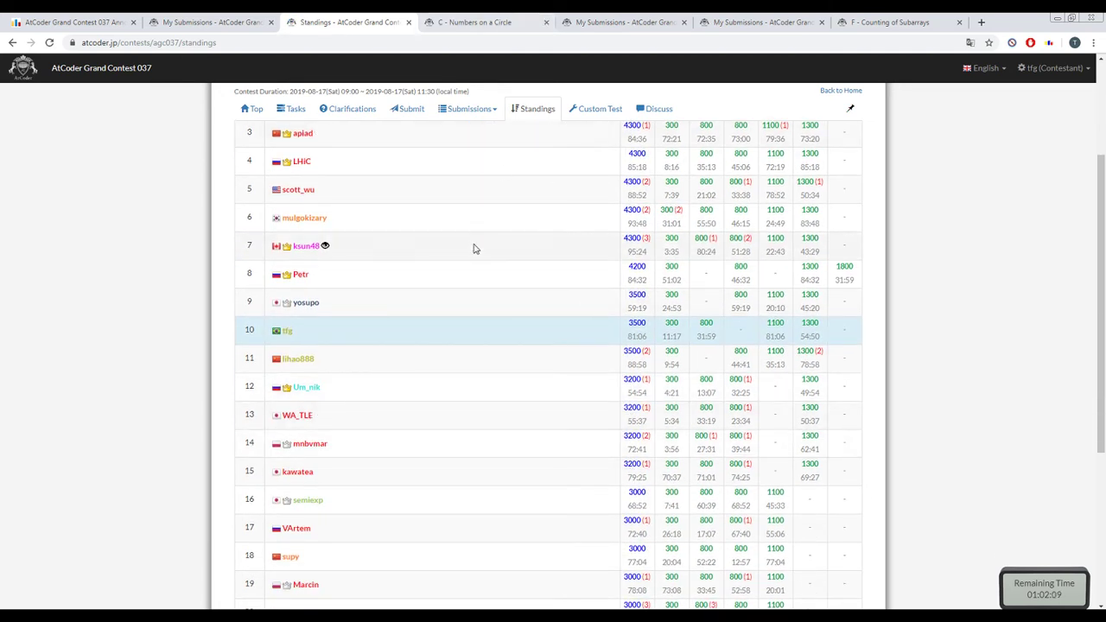
scroll(471, 216, down, 2)
- Return to task C, Numbers on a Circle, and examine the target row 13 5 7 in Sample Input 1
click(489, 19)
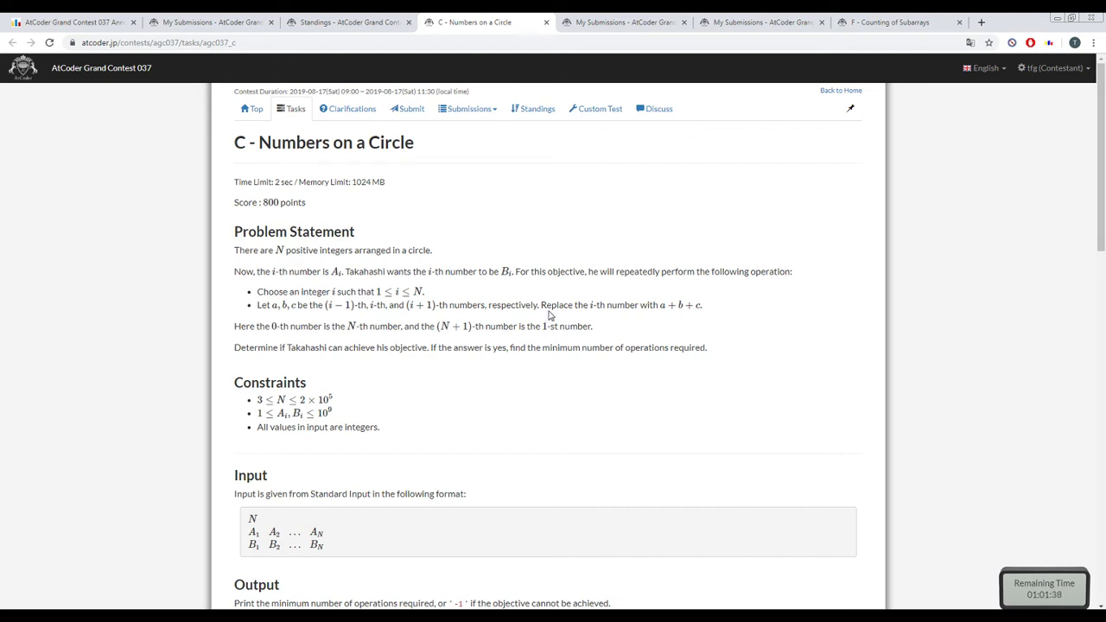
scroll(432, 378, down, 5)
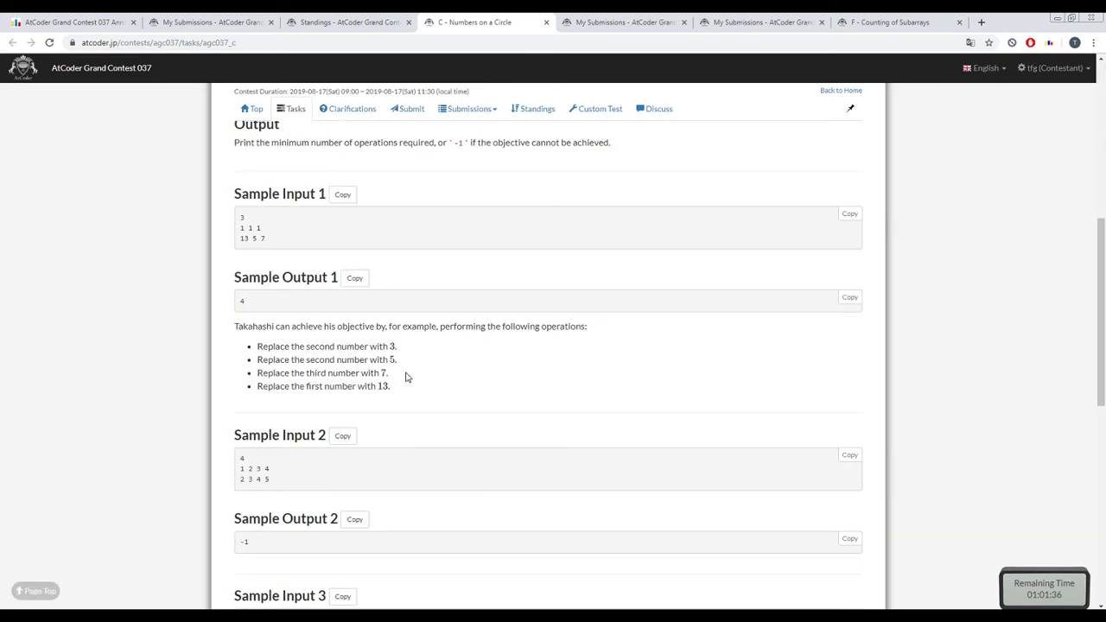
triple_click(307, 278)
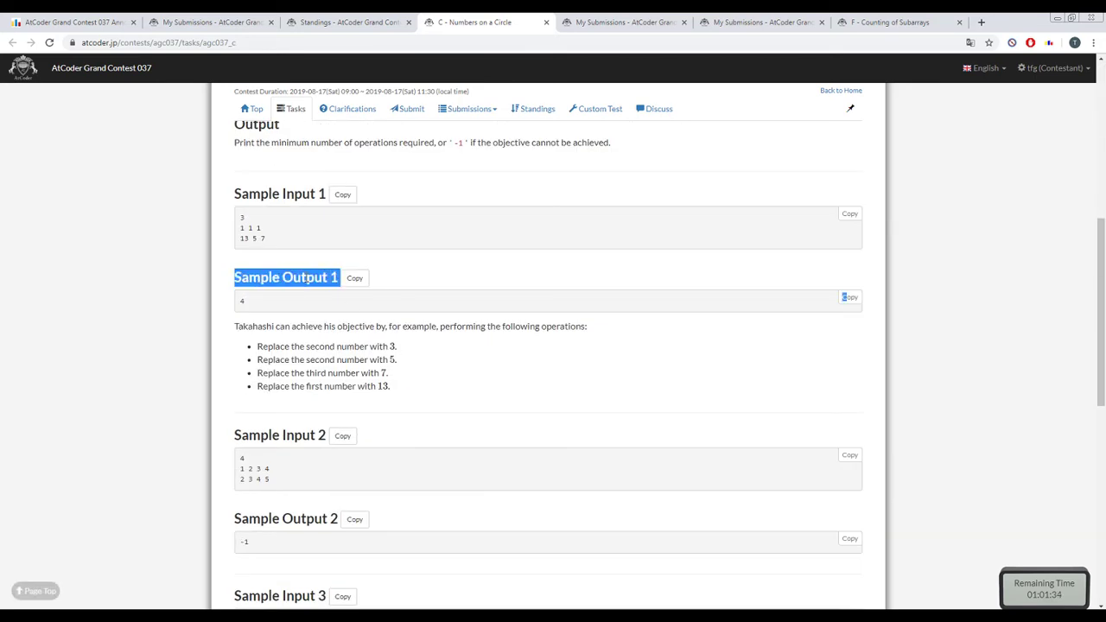
click(248, 238)
double_click(249, 238)
triple_click(249, 238)
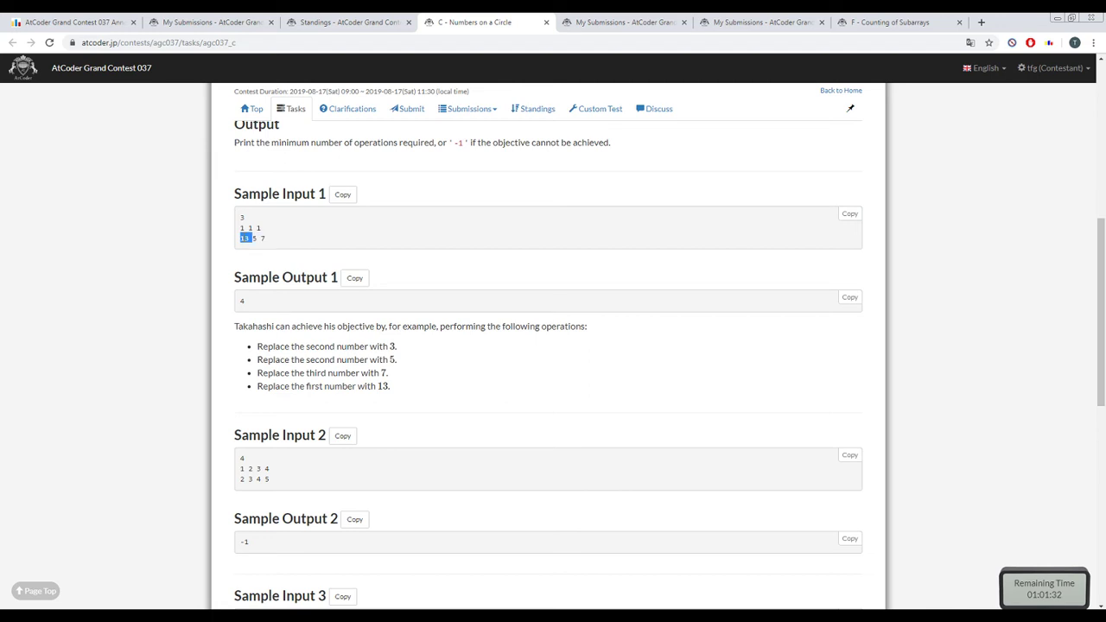
triple_click(246, 239)
double_click(247, 239)
triple_click(254, 239)
click(254, 239)
drag(262, 240, 245, 240)
click(243, 237)
double_click(243, 239)
triple_click(246, 241)
click(244, 239)
triple_click(254, 239)
- Compare task C's Sample Input 1 and Sample Output 1 with its operation rule and constraints
scroll(367, 247, up, 3)
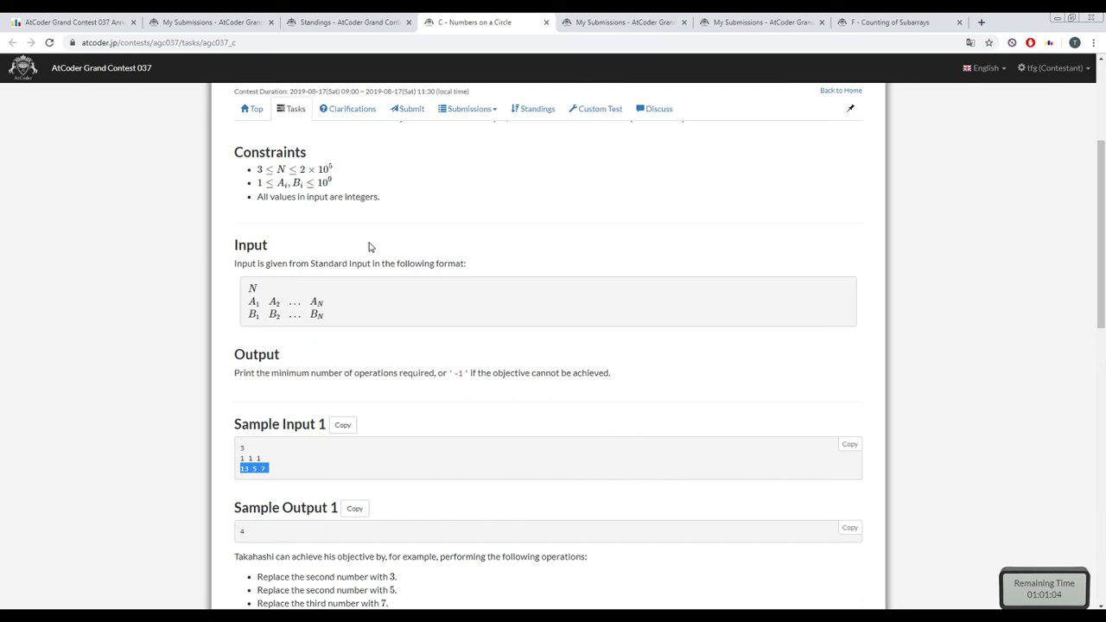
scroll(370, 248, up, 3)
scroll(403, 343, down, 3)
click(262, 471)
triple_click(262, 471)
triple_click(250, 469)
triple_click(282, 529)
triple_click(285, 531)
triple_click(262, 510)
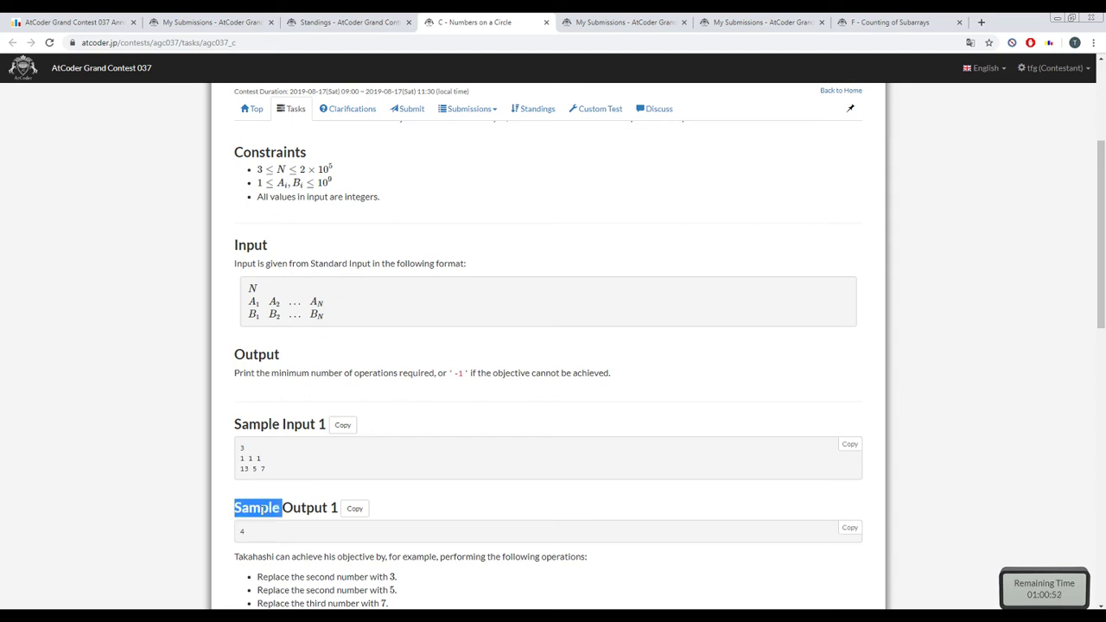
scroll(264, 516, up, 2)
scroll(263, 516, up, 2)
scroll(263, 515, down, 4)
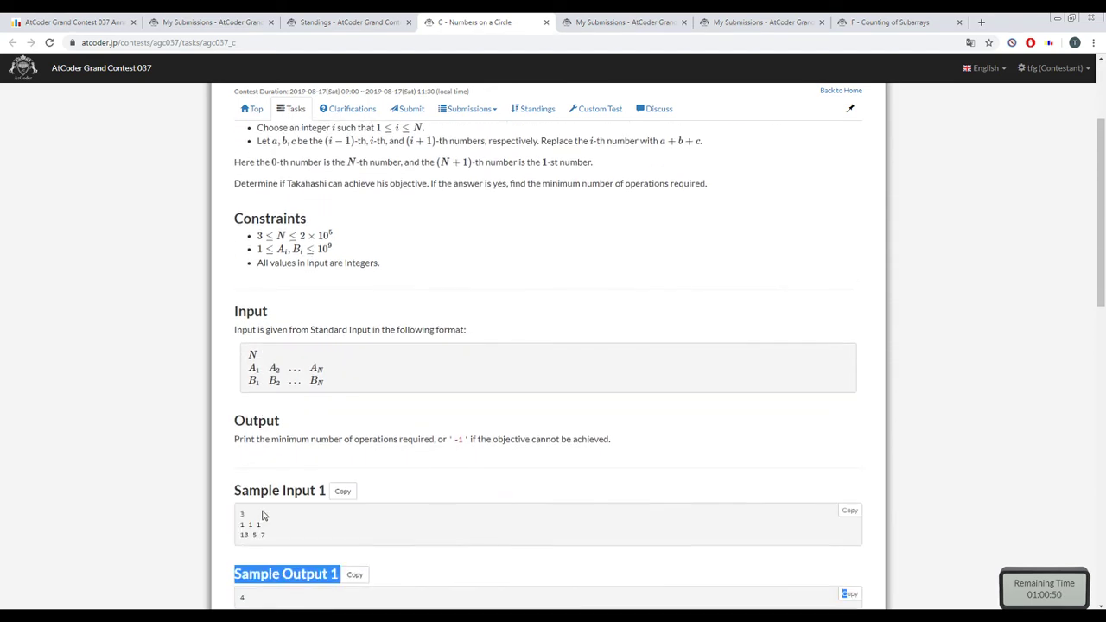
- Switch to c.cpp in Sublime Text and add a new line after the sync_with_stdio and cin.tie statements in main
key(alt+Tab)
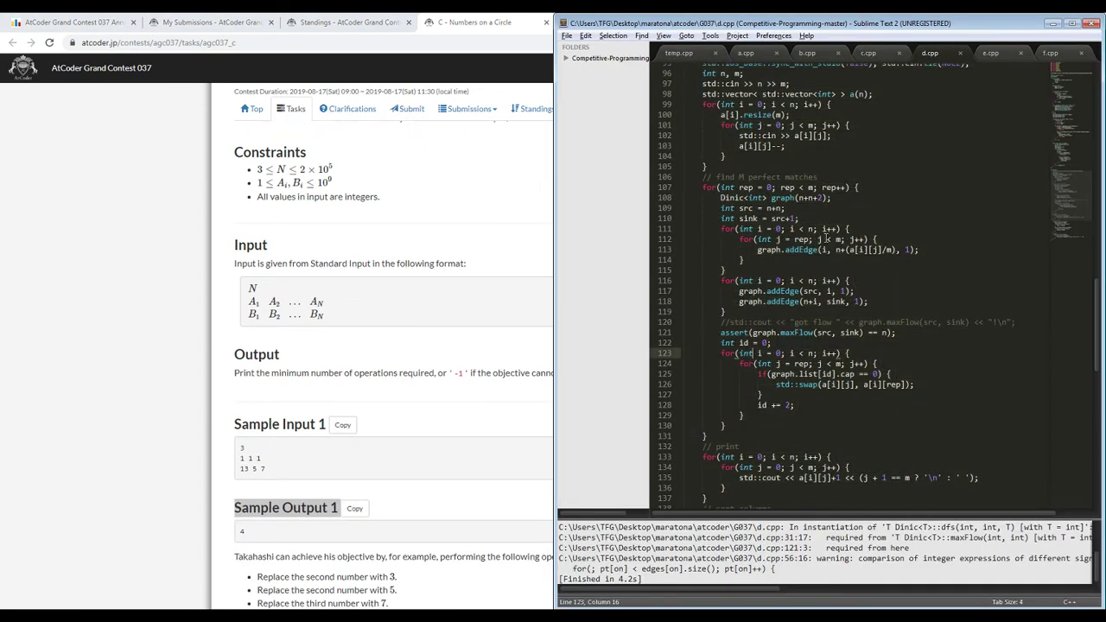
click(868, 56)
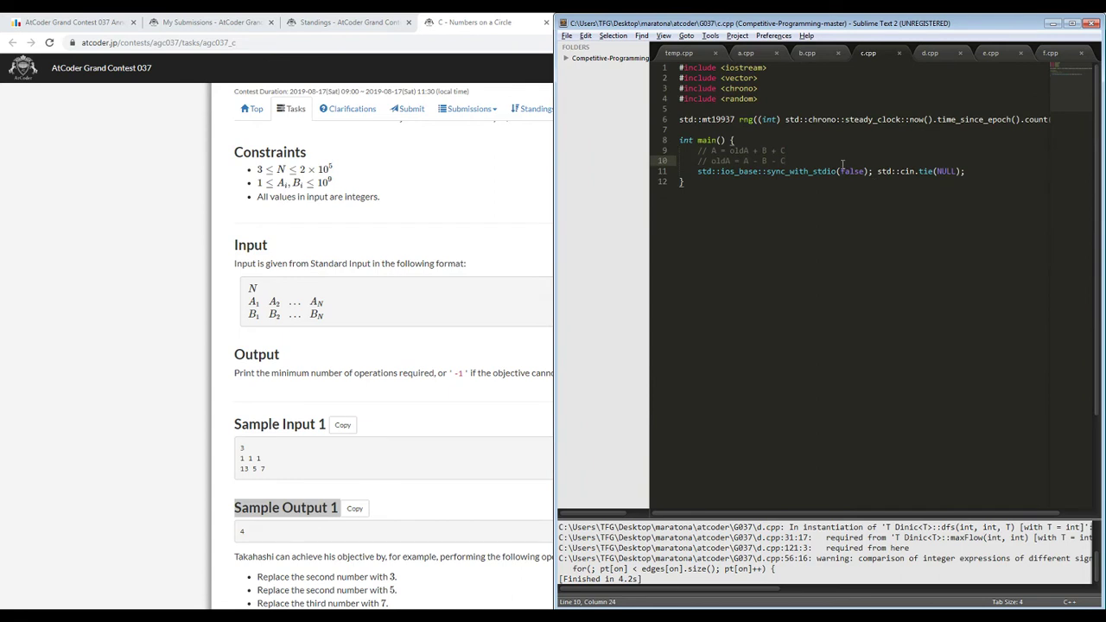
click(977, 171)
key(alt+Tab)
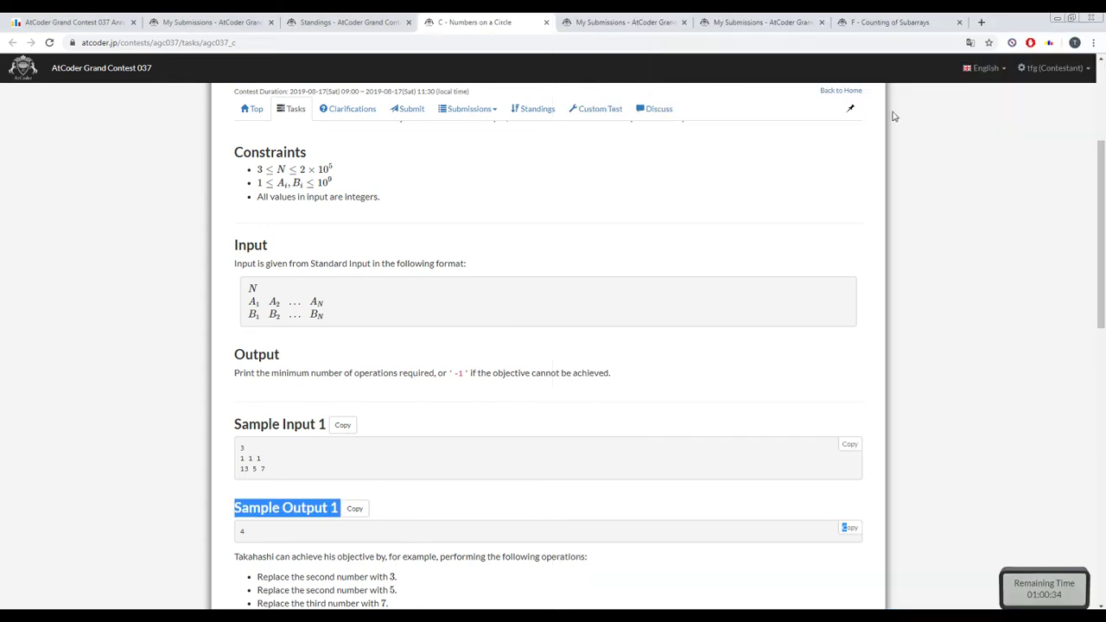
key(alt+Tab)
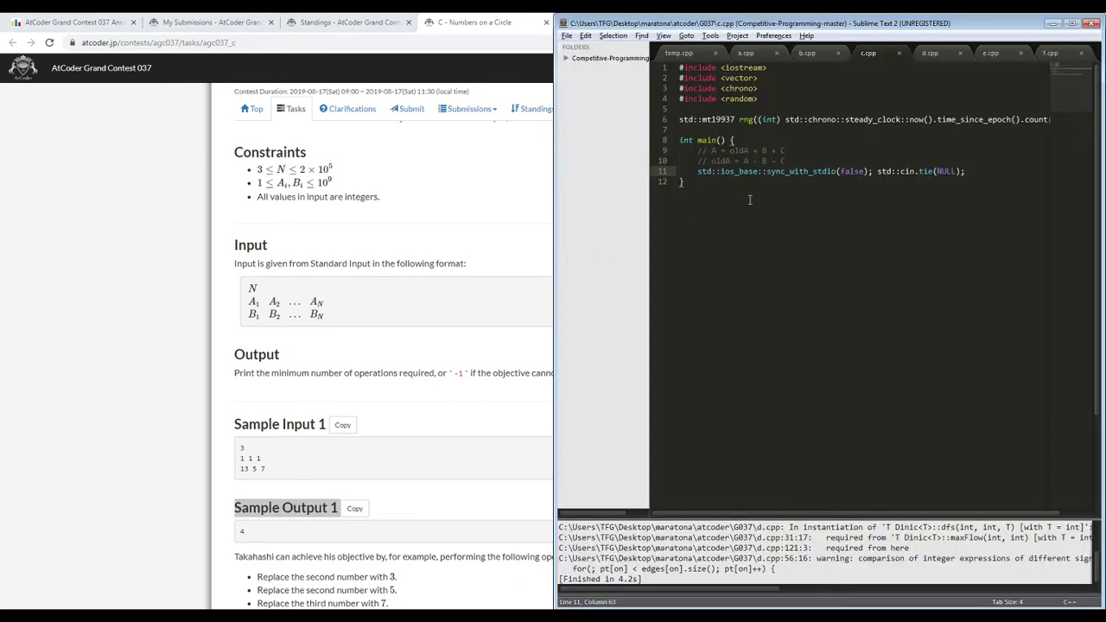
key(Return)
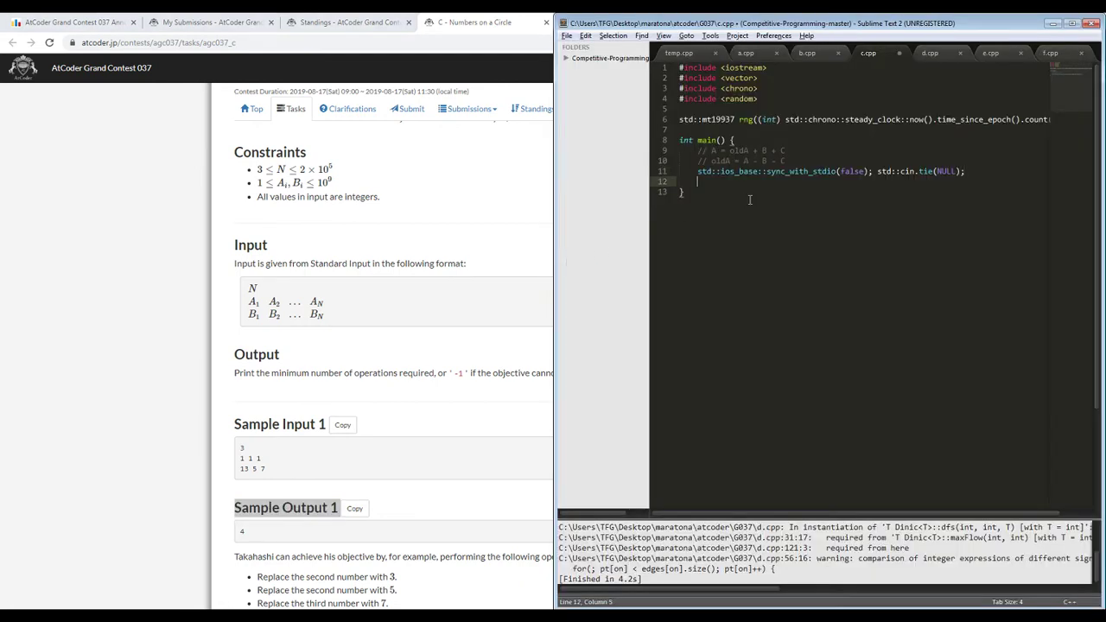
key(alt+Tab)
key(alt+Tab)
- Declare int n, read it with std::cin, and declare the std::vector<int> arrays a(n) and b(n)
text(std::vector<int>)
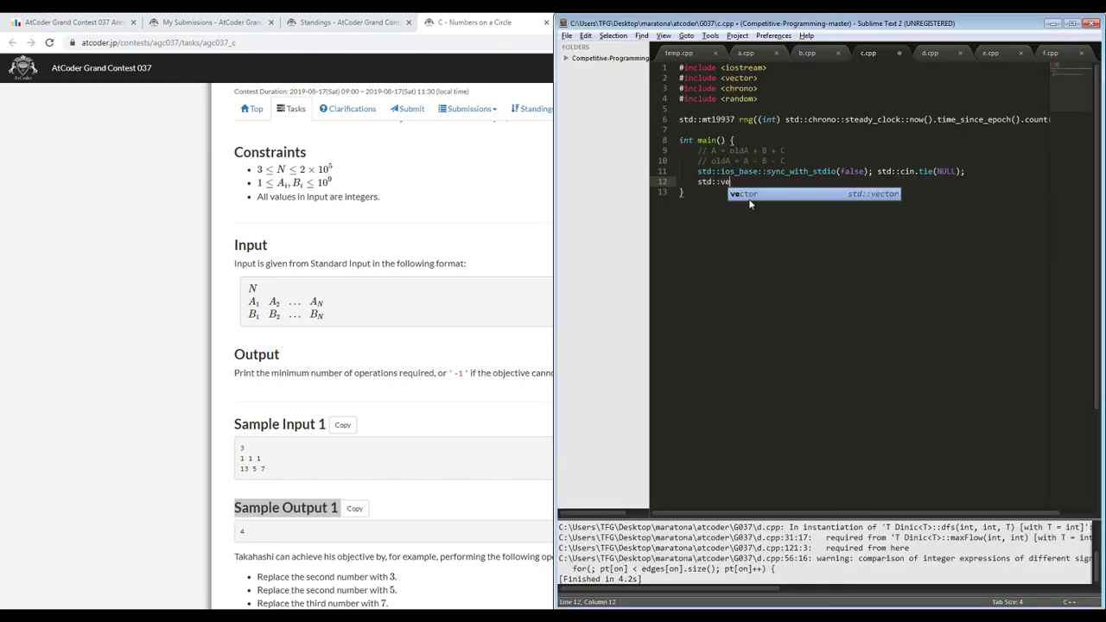
key(Left)
key(Left)
key(Left)
key(Left)
key(Left)
key(Left)
key(Left)
key(Left)
key(Left)
key(Left)
key(Left)
key(Left)
key(Left)
key(Left)
key(Left)
key(Left)
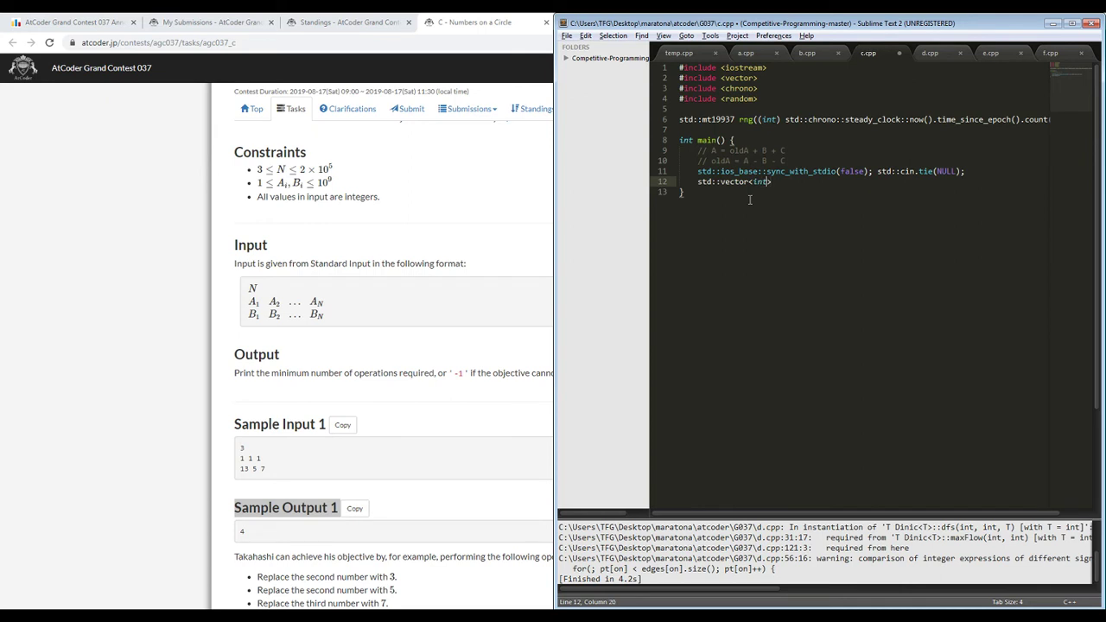
key(Return)
key(Up)
text(int n;)
key(Return)
text(std::cin >> n;)
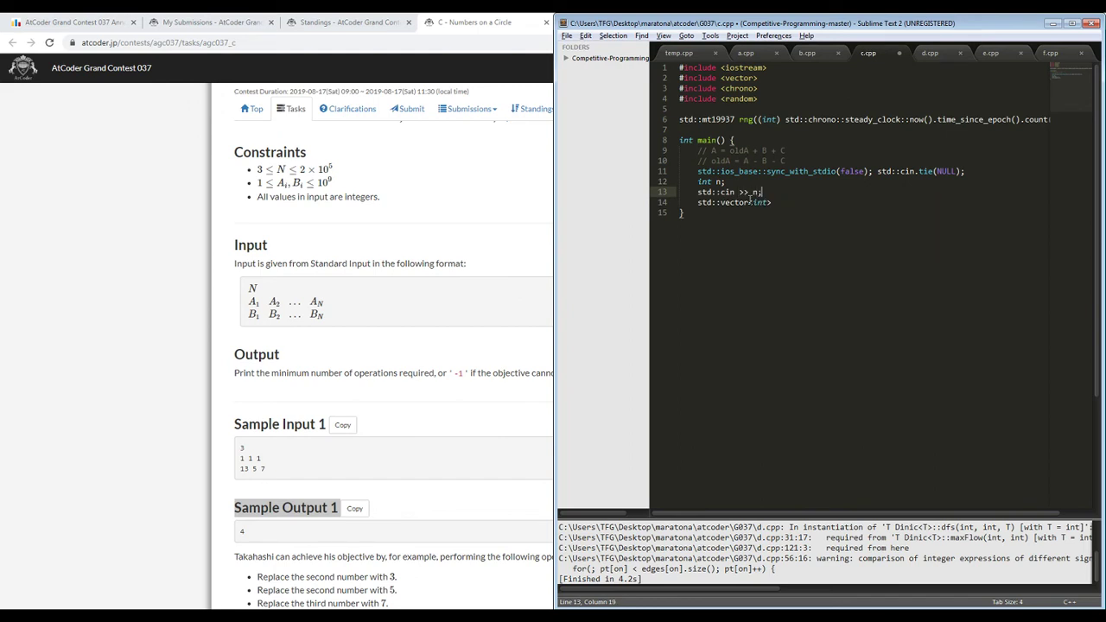
key(Down)
key(End)
text(a(n), b(n);)
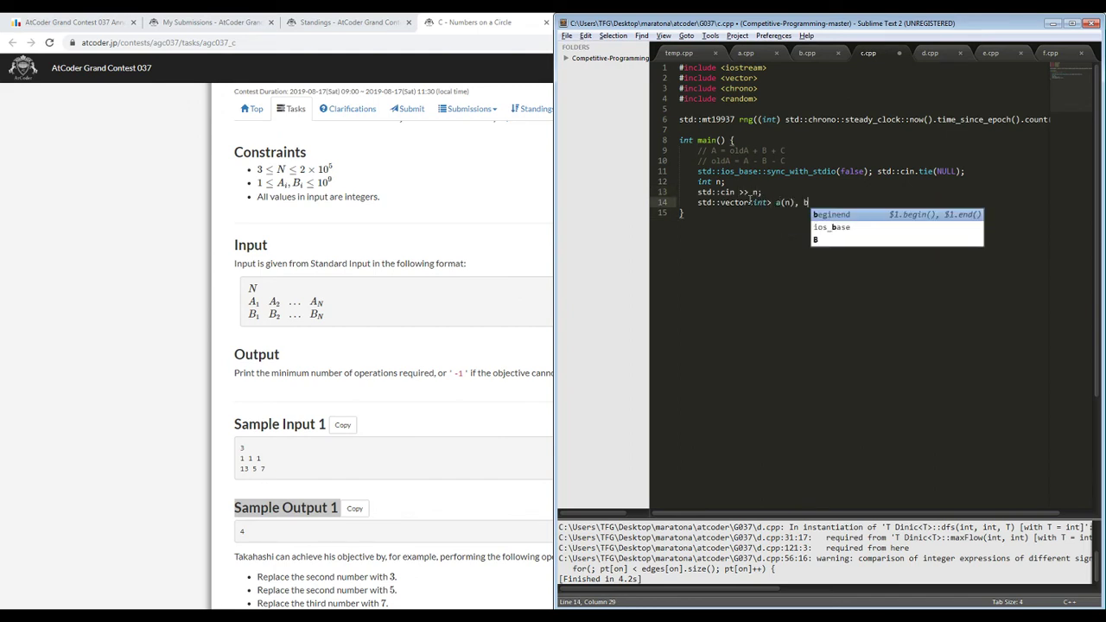
- Add a for loop over i from 0 to n that reads a[i] with std::cin
key(Return)
text(f)
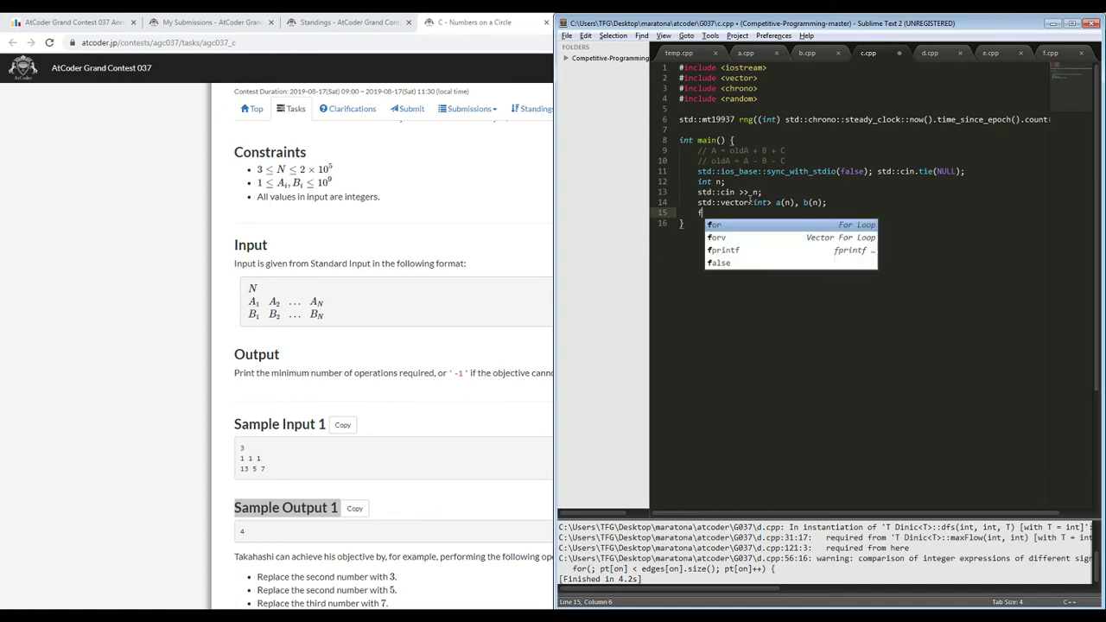
text(or(int i = 0; i < n; i++))
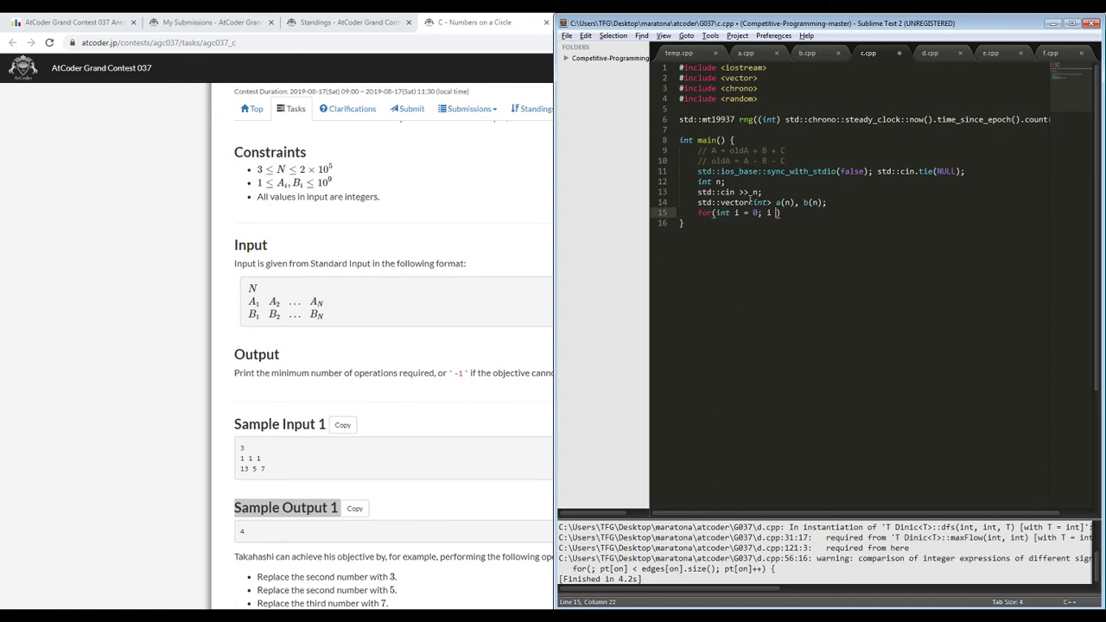
text( {)
key(Return)
text(std::cin >> a[i];)
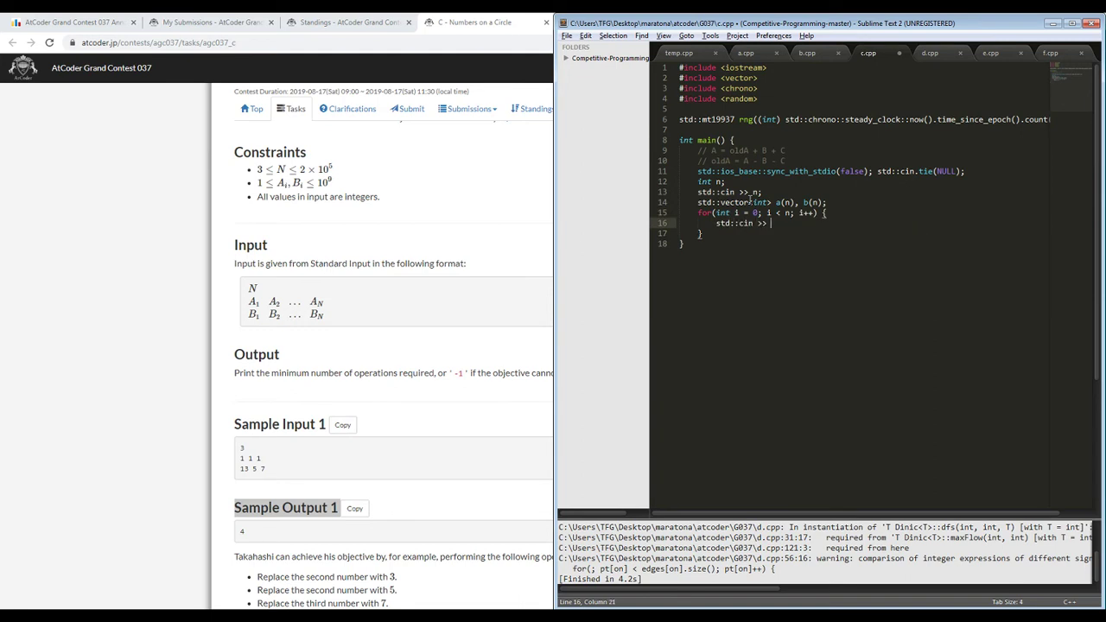
- Add a second for loop over i from 0 to n that reads b[i] with std::cin
text(for)
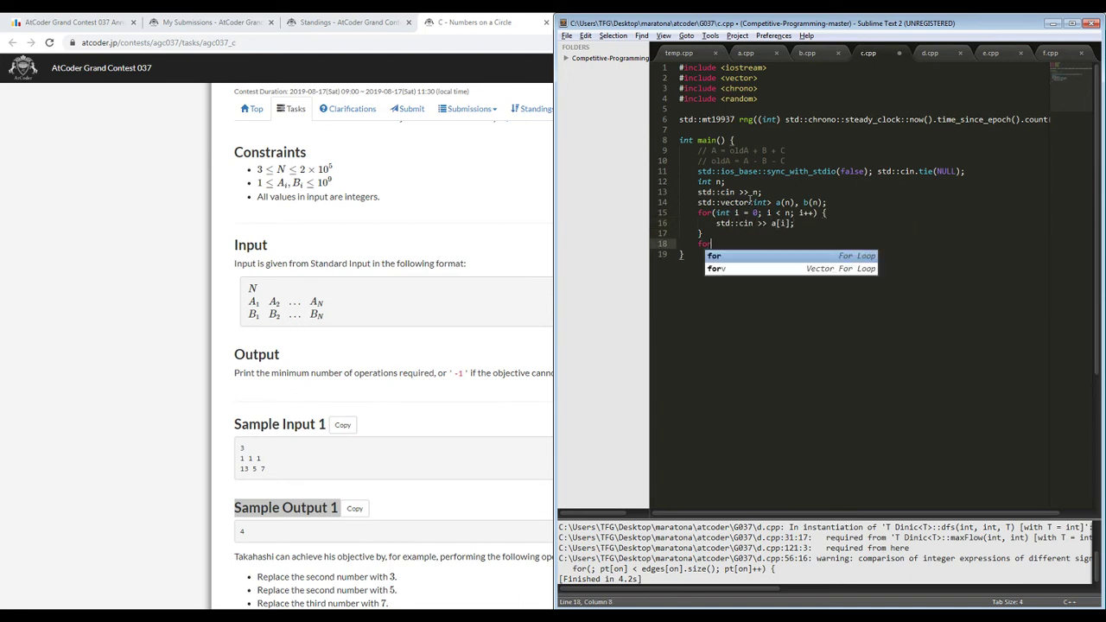
text((int i = 0; i < n; i++)
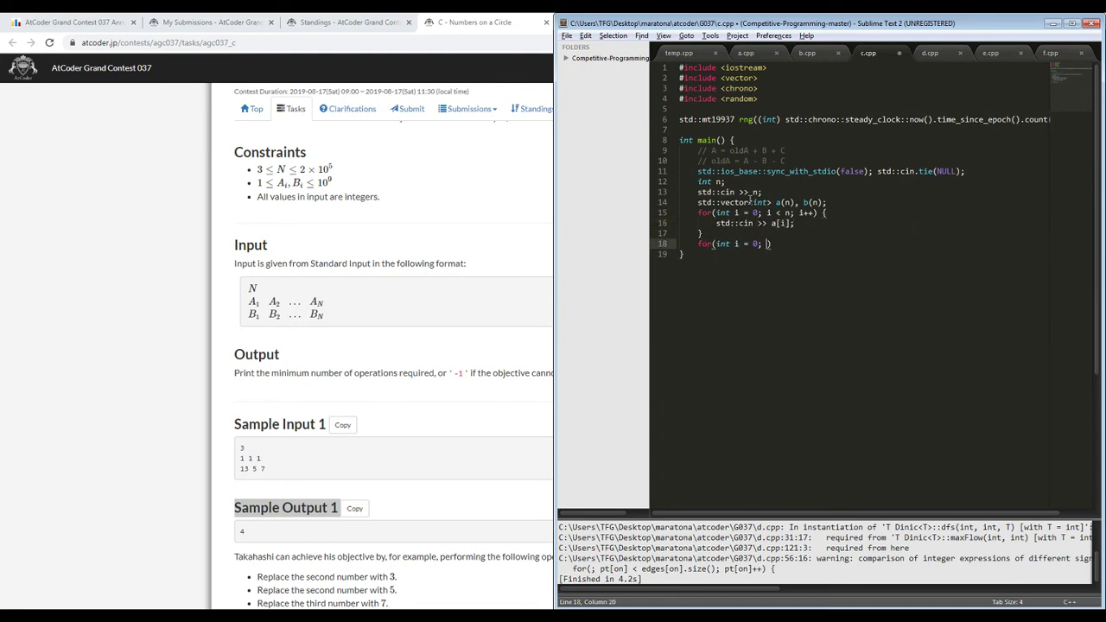
text() {)
key(Return)
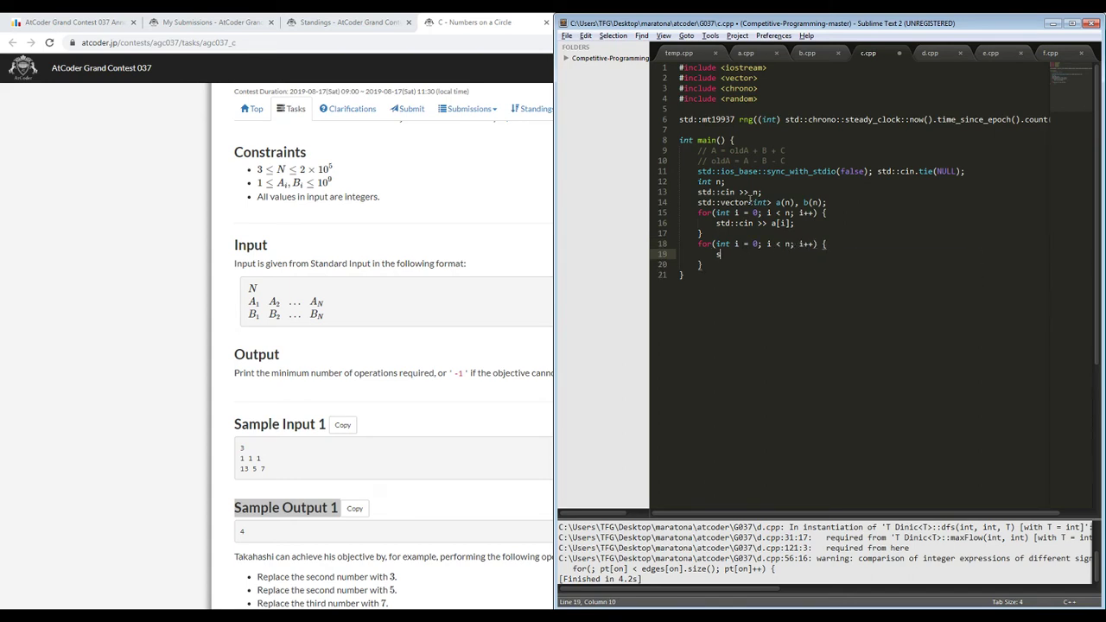
text(std::cin >> b[i];)
- Declare long long ans = 0; between the two reading loops and place the cursor after the second loop's closing brace
key(Up)
key(Up)
key(Return)
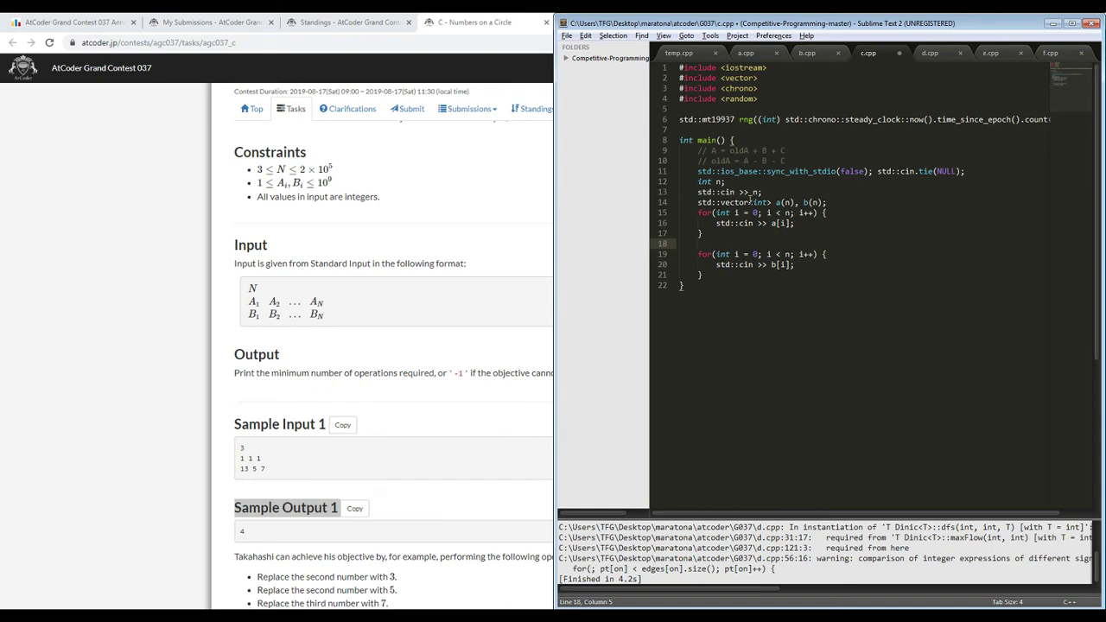
text(long long ans = 0;)
key(Return)
key(ctrl+shift+Down)
key(ctrl+shift+Down)
key(ctrl+shift+Down)
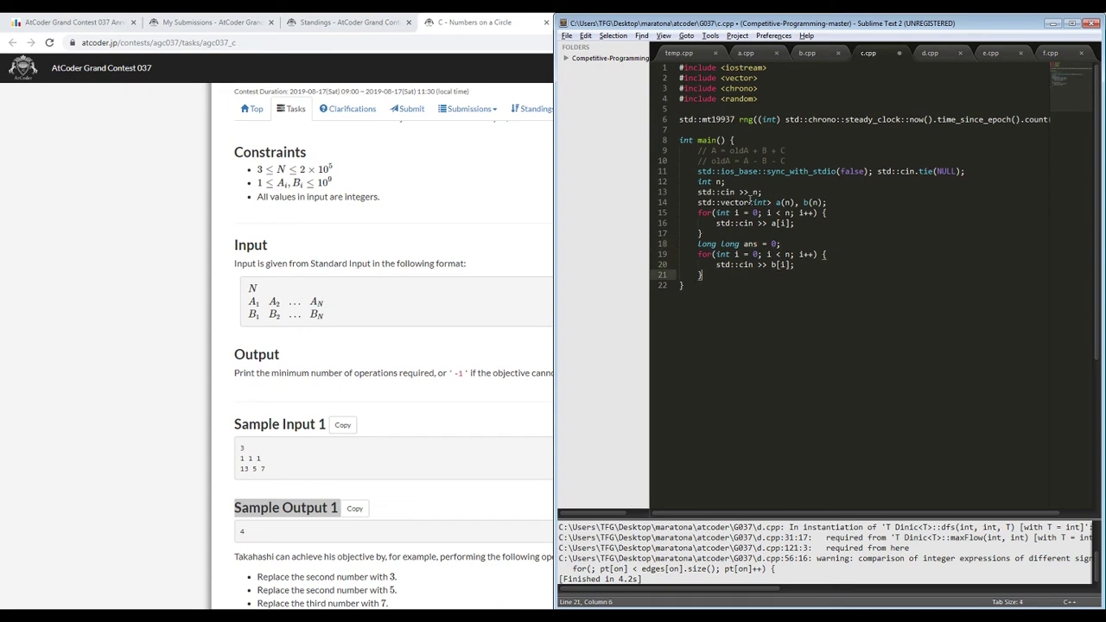
- Declare bool run = true; after the second reading loop and add a while(run) loop that begins with run = false;
text(while()
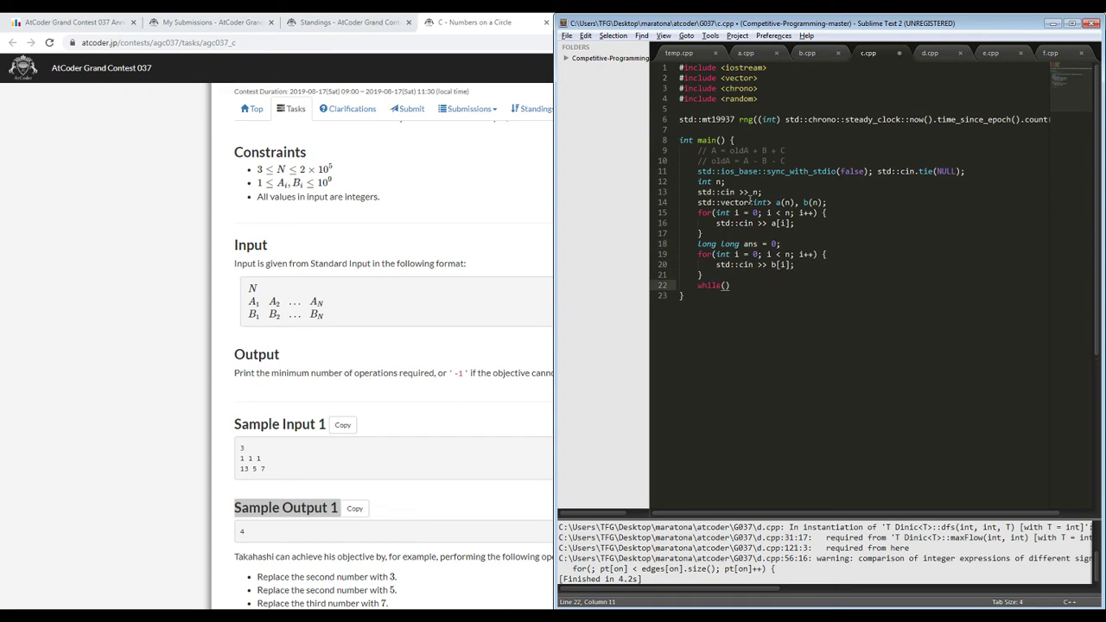
key(ctrl+shift+Return)
text(bool run = true;)
key(Down)
key(Left)
text(run)
key(Right)
text({)
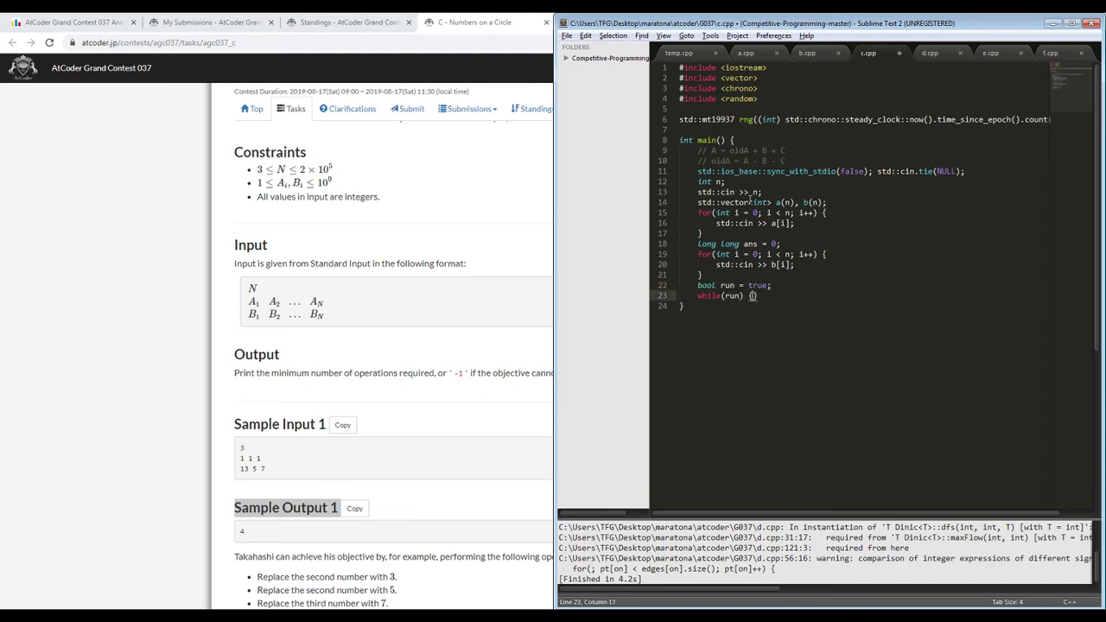
key(Return)
text(run = false;)
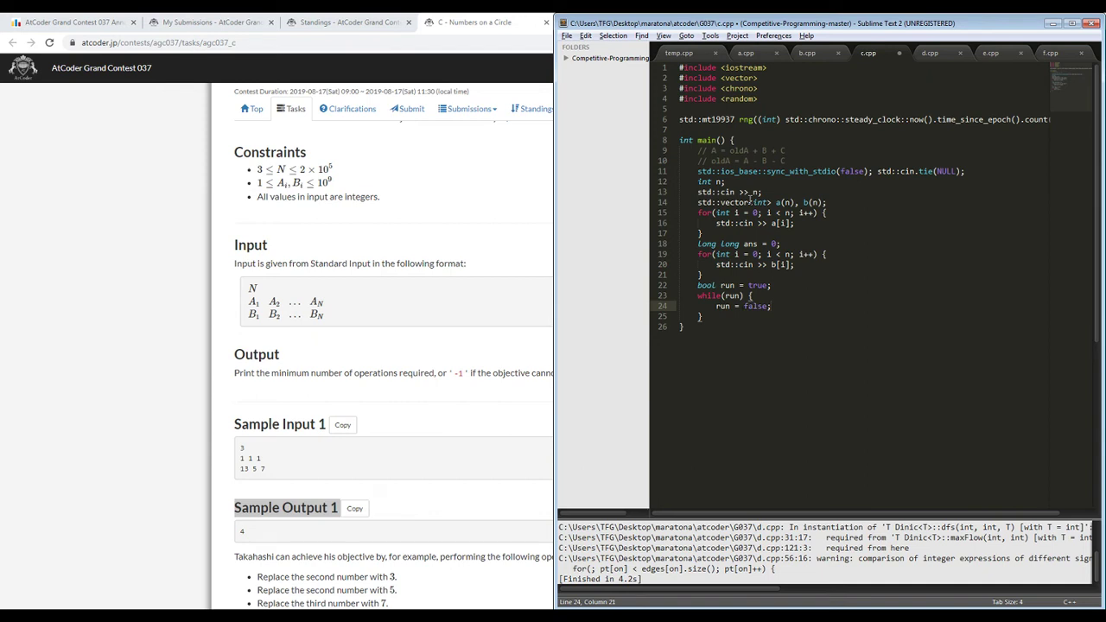
- Add a for loop over i from 0 to n inside the while(run) loop
key(Return)
text(for(int i = 0; i )
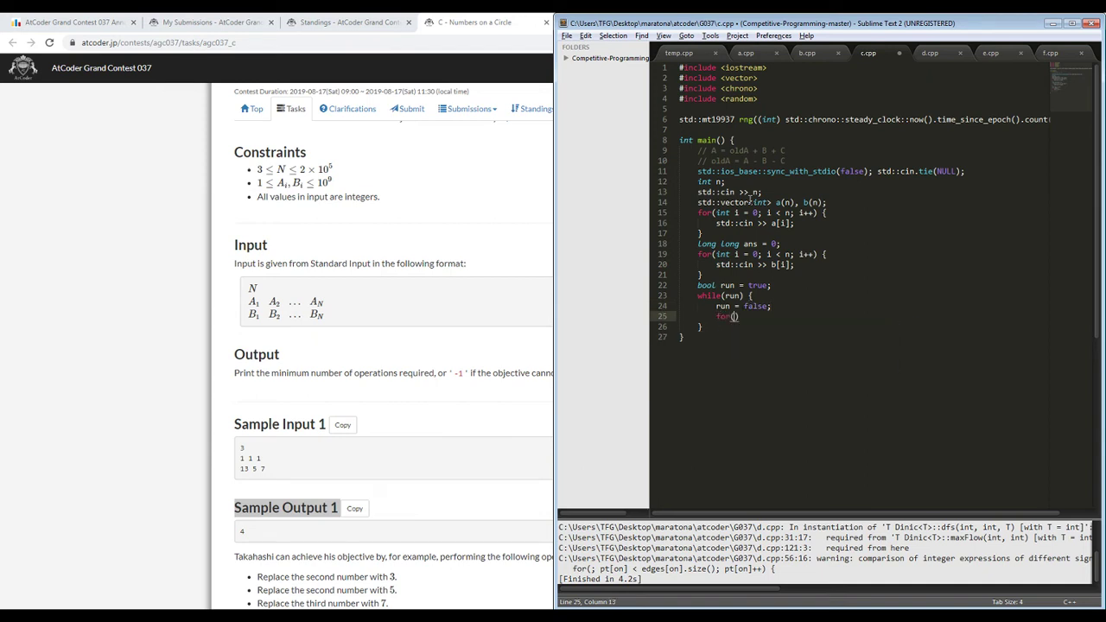
text(< )
text(n; i++) {)
key(Return)
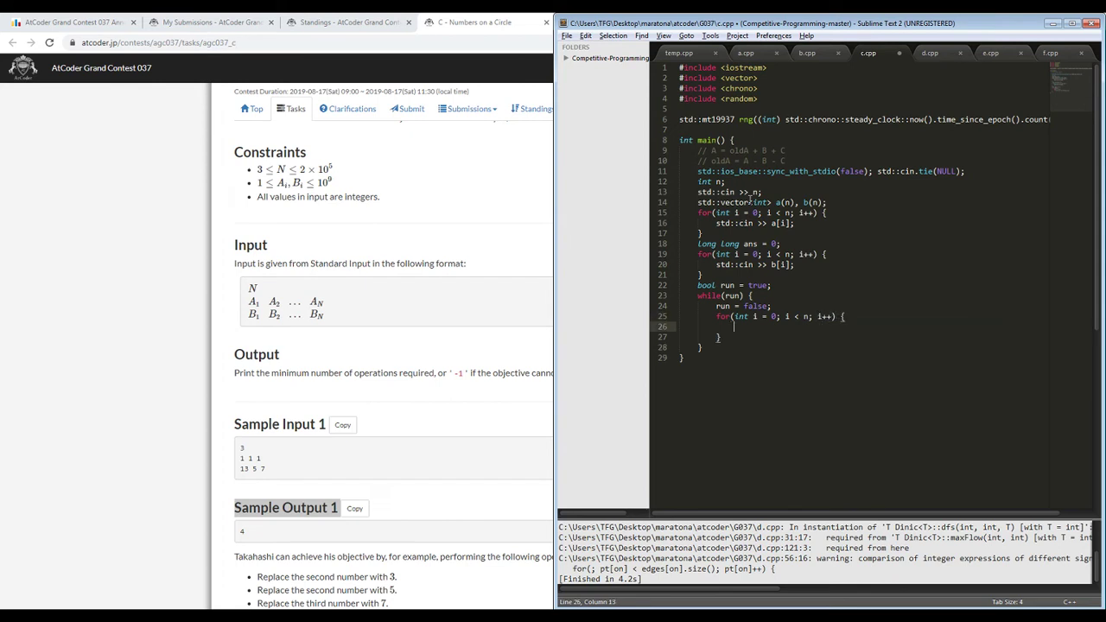
text(if(b[i])
text(>)
key(BackSpace)
key(BackSpace)
key(BackSpace)
key(BackSpace)
key(BackSpace)
key(BackSpace)
key(BackSpace)
key(BackSpace)
key(BackSpace)
key(BackSpace)
key(BackSpace)
text(int a, b, c)
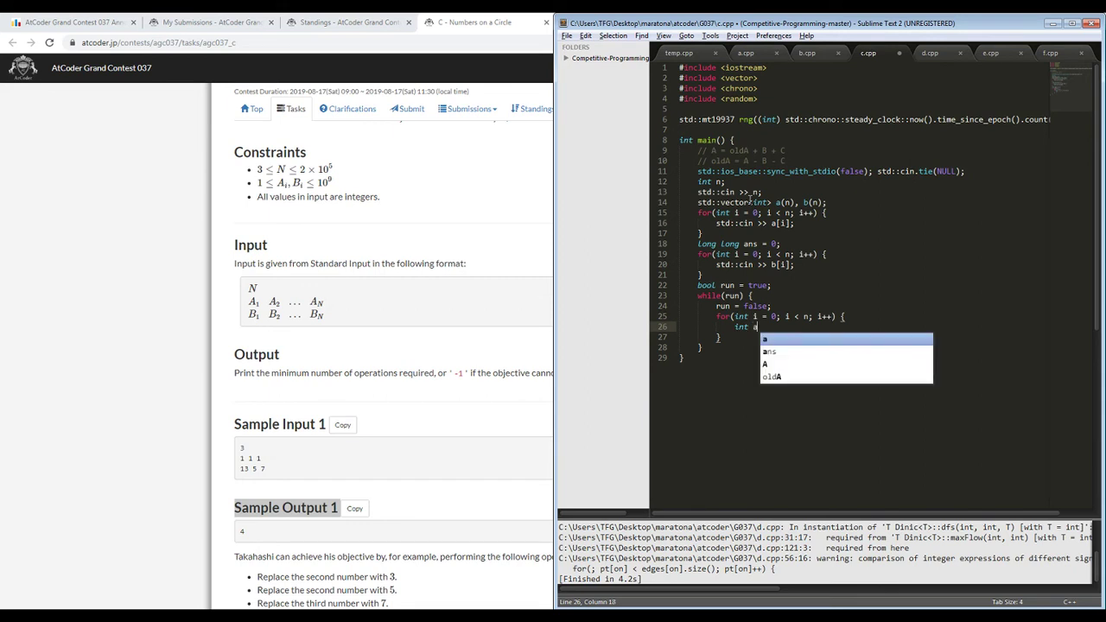
key(BackSpace)
key(BackSpace)
key(BackSpace)
key(BackSpace)
key(BackSpace)
key(BackSpace)
key(BackSpace)
key(BackSpace)
key(BackSpace)
key(BackSpace)
key(BackSpace)
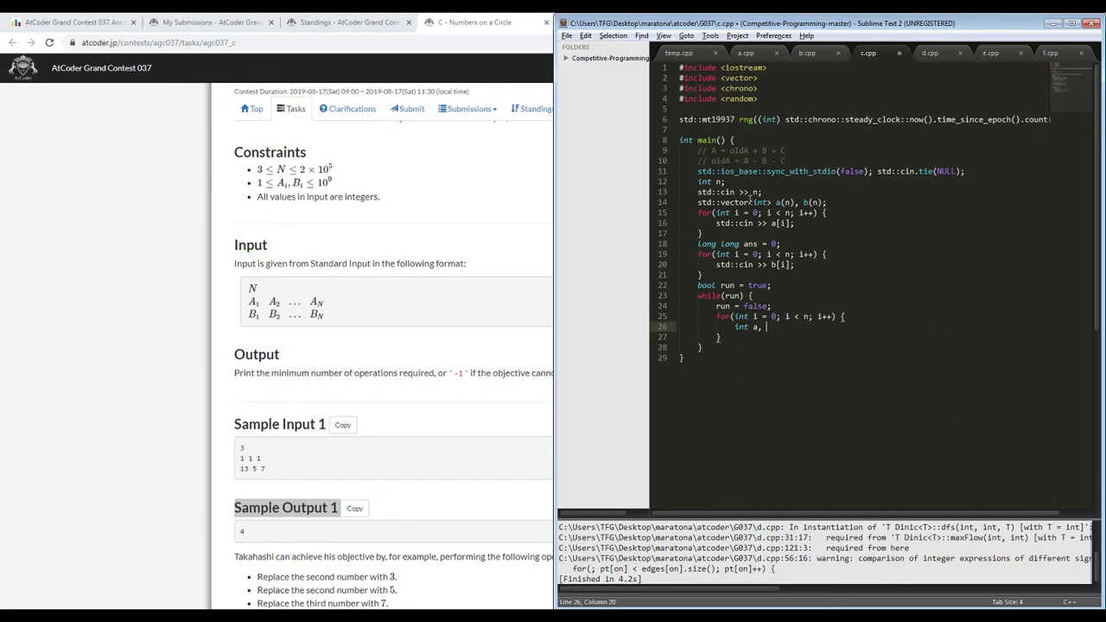
- Declare int v[3]; in the loop over i and fill it with v[j+1] = b[(i+j+n)%n]; for j from -1 to 1
text(int v[3];)
key(Return)
text(for(int j = -1; j < )
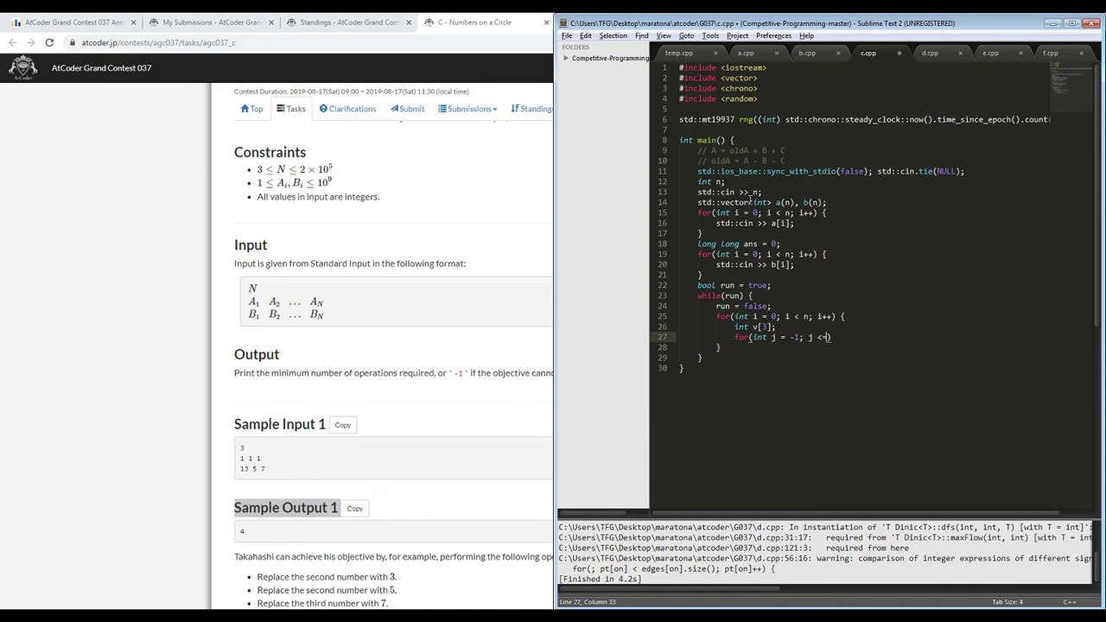
text( 1; j++) {)
key(Return)
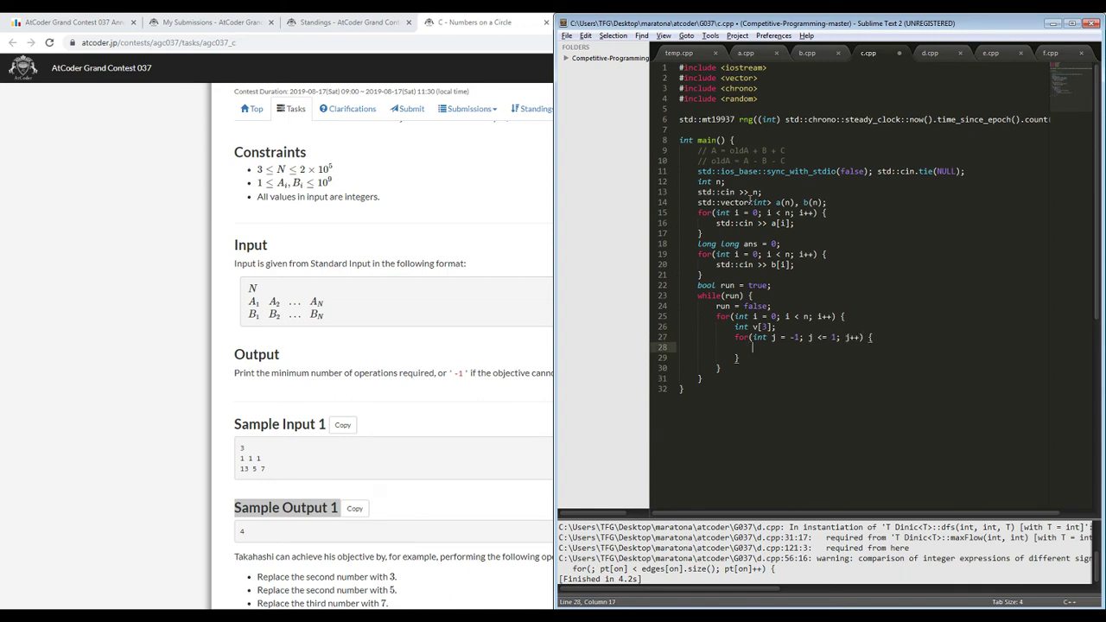
text(v[j+1] = b[(i+j+n)%n];)
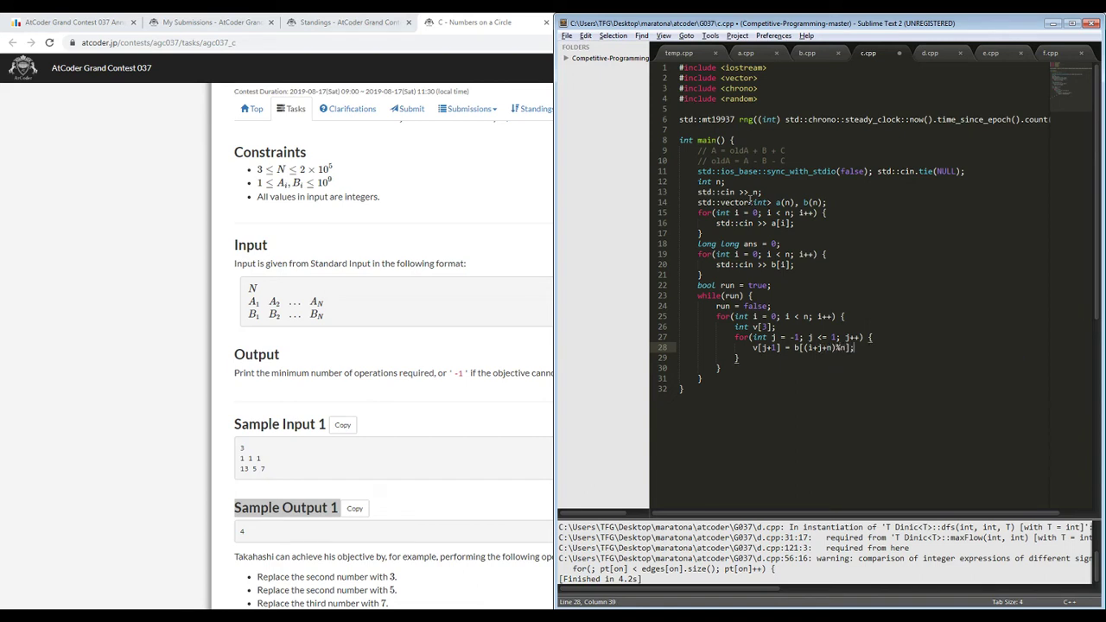
key(Return)
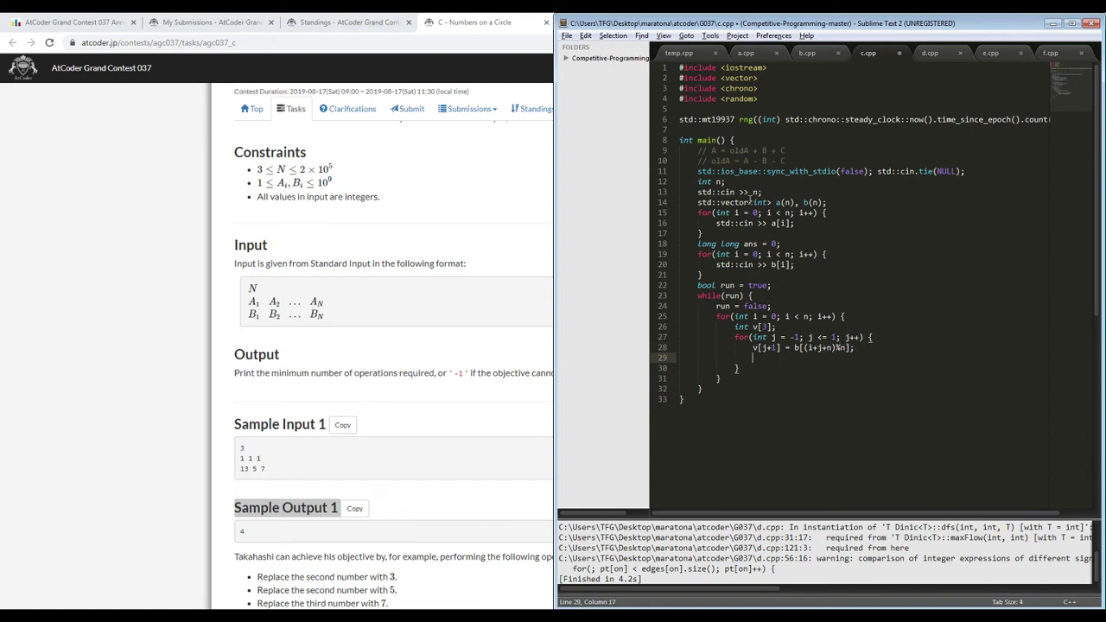
key(Delete)
key(End)
- Start an if condition comparing v[1] with > below the loop over j
key(Return)
text(if()
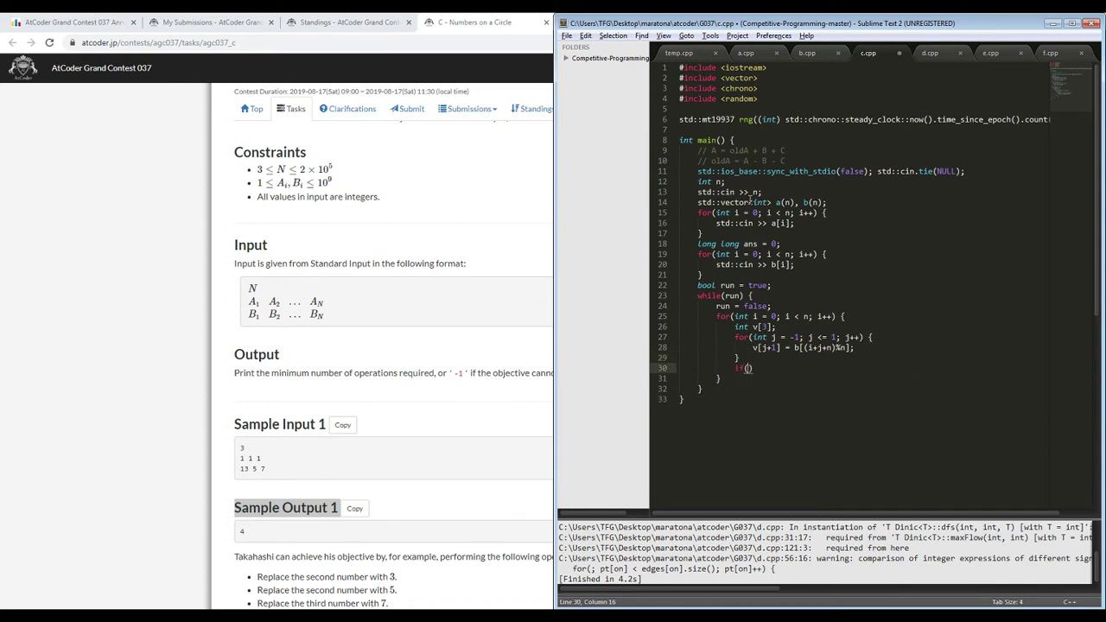
text(v[1] >)
key(End)
key(shift+Up)
- Recheck the task's constraints and samples, and clear the body of the for loop over i inside the while loop
click(478, 369)
scroll(476, 365, down, 4)
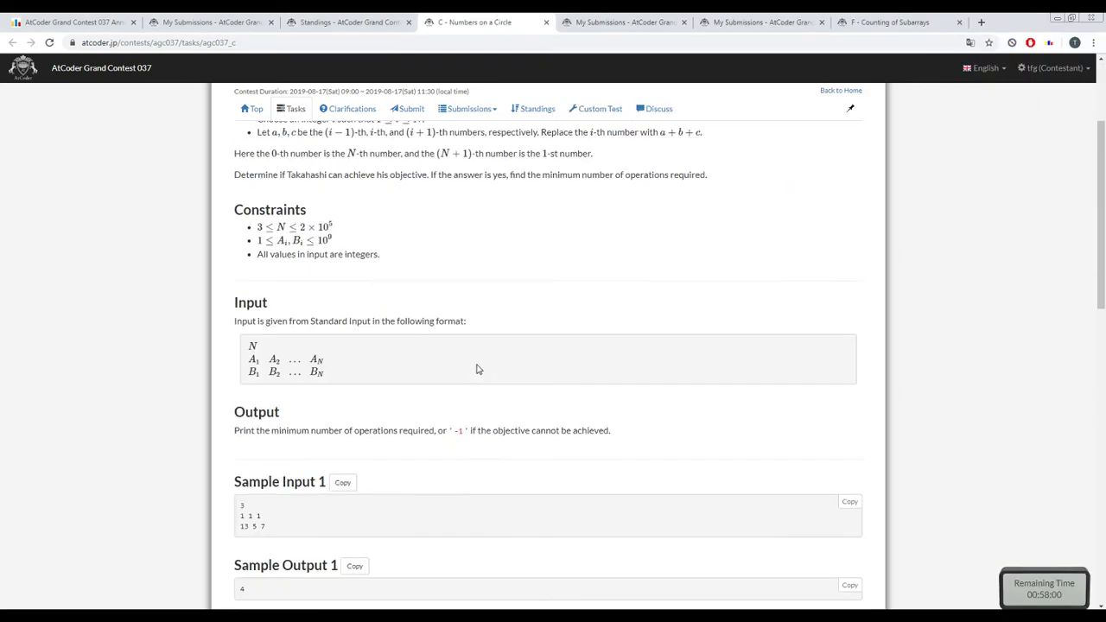
key(alt+Tab)
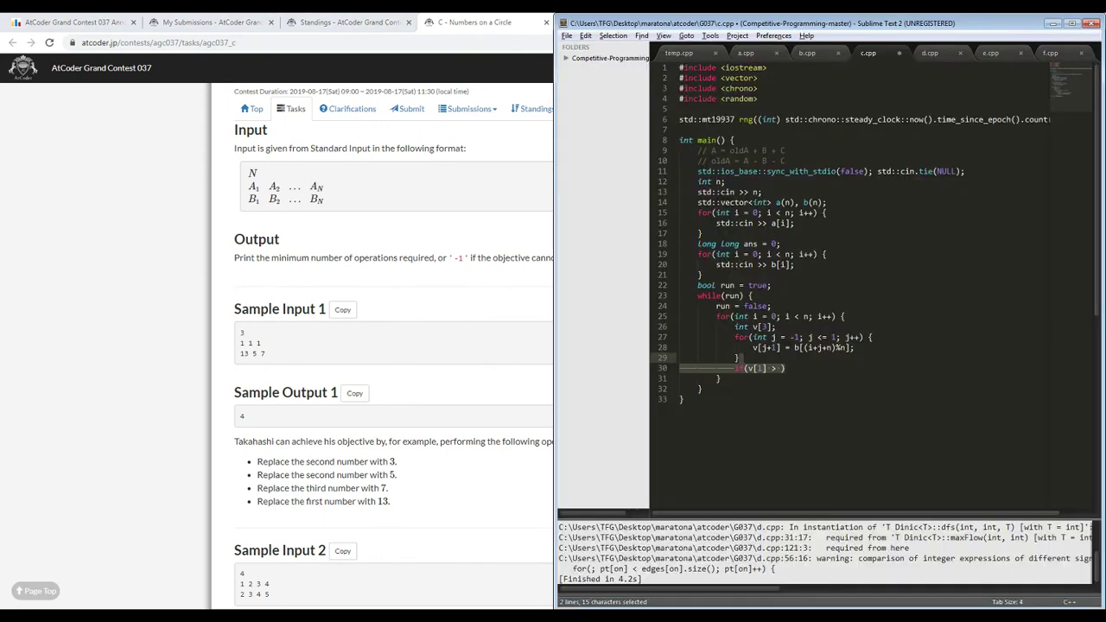
key(Right)
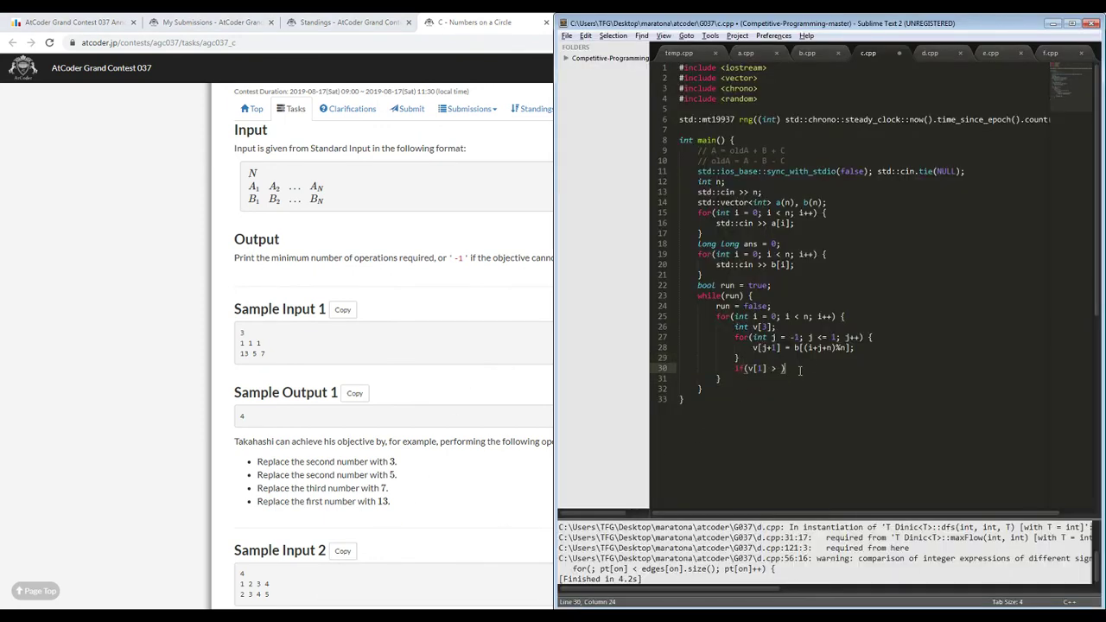
drag(788, 370, 881, 315)
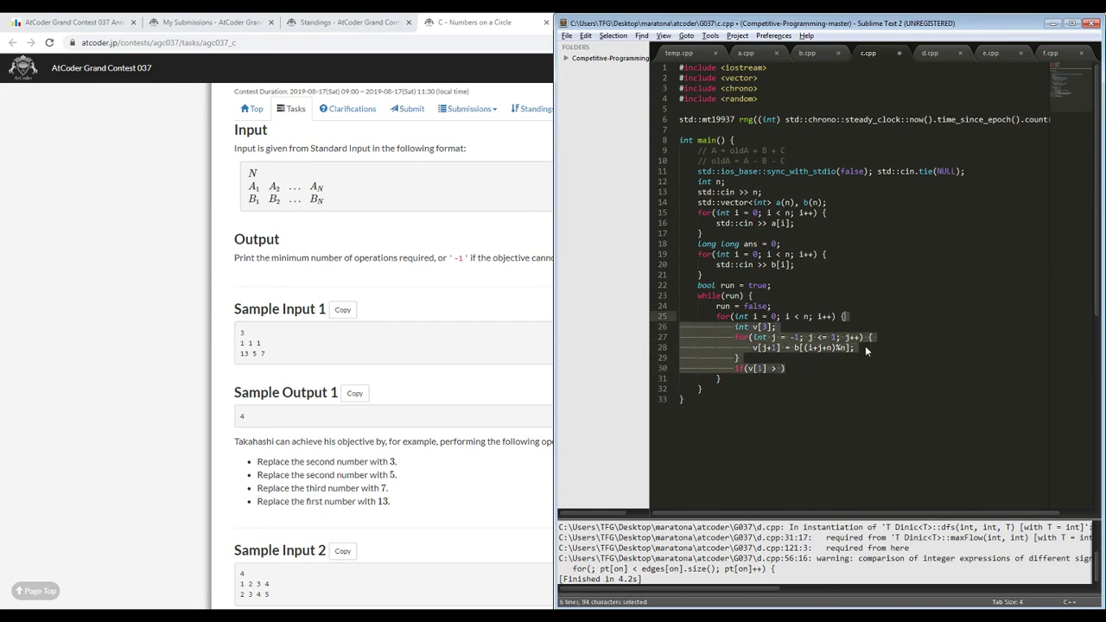
key(Return)
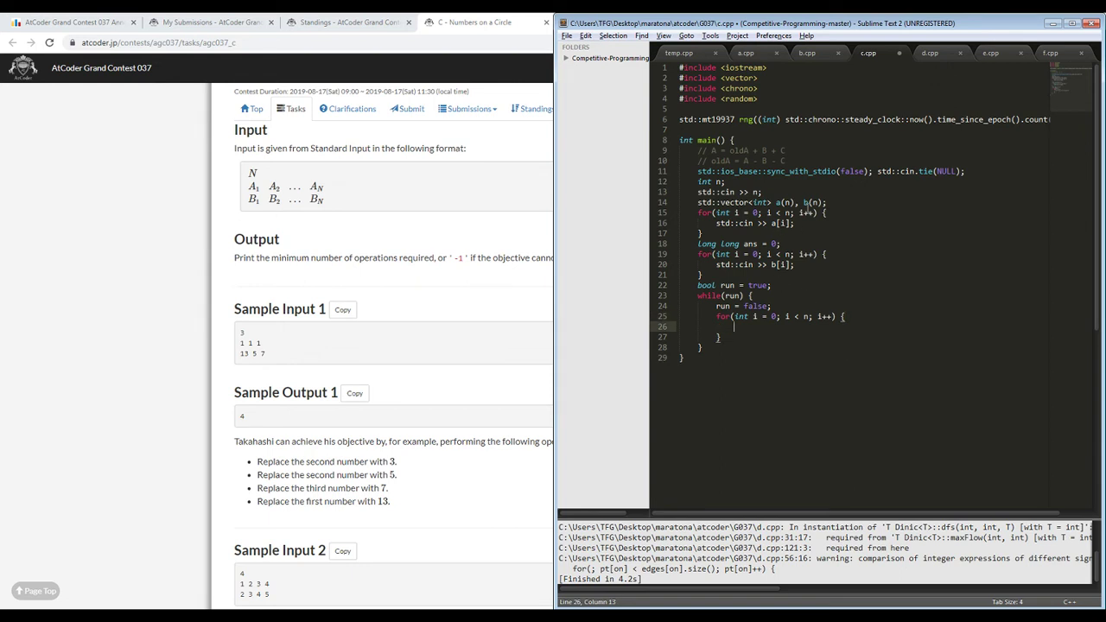
- Move int n; out of main to global scope, dropping the std::cin >> n; line and the vector declarations of a and b
drag(835, 202, 999, 169)
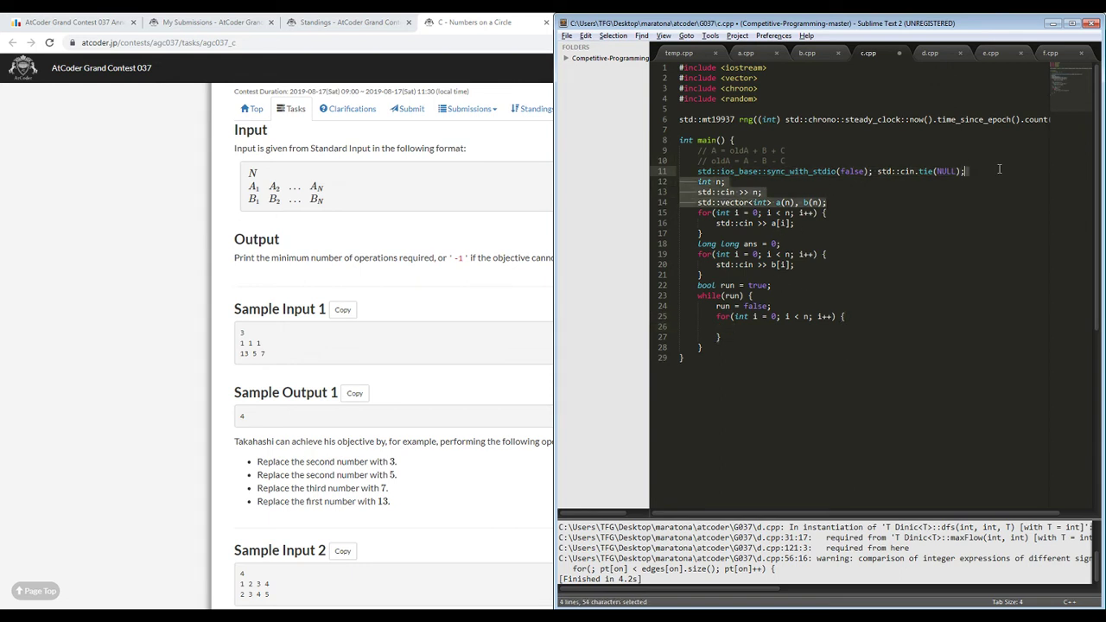
key(ctrl+x)
click(760, 131)
key(Return)
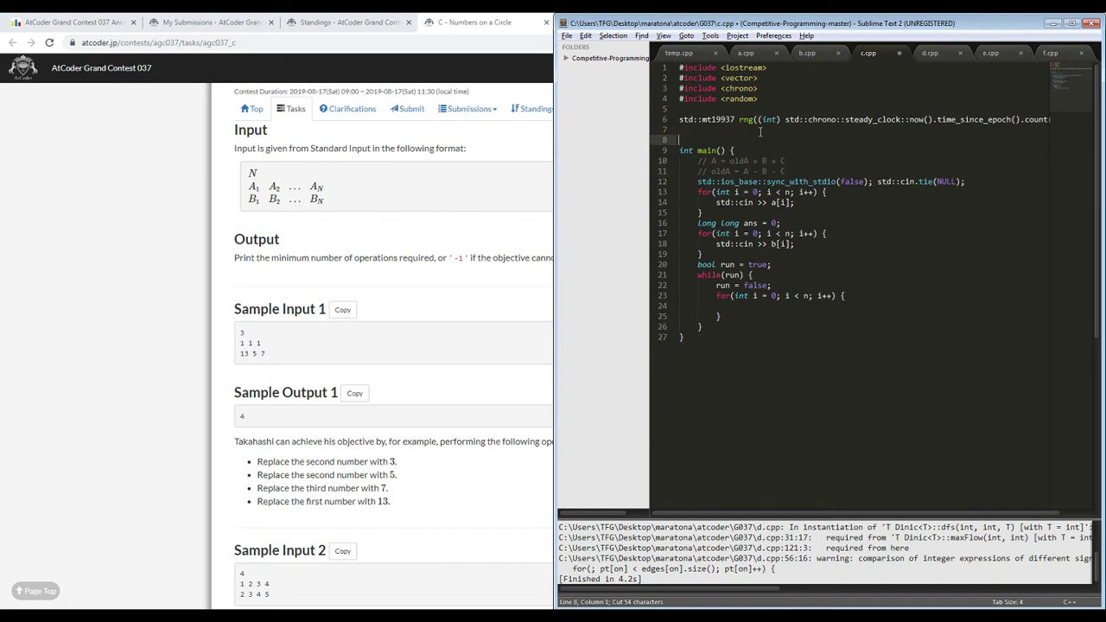
key(ctrl+v)
key(shift+Up)
key(shift+Up)
key(BackSpace)
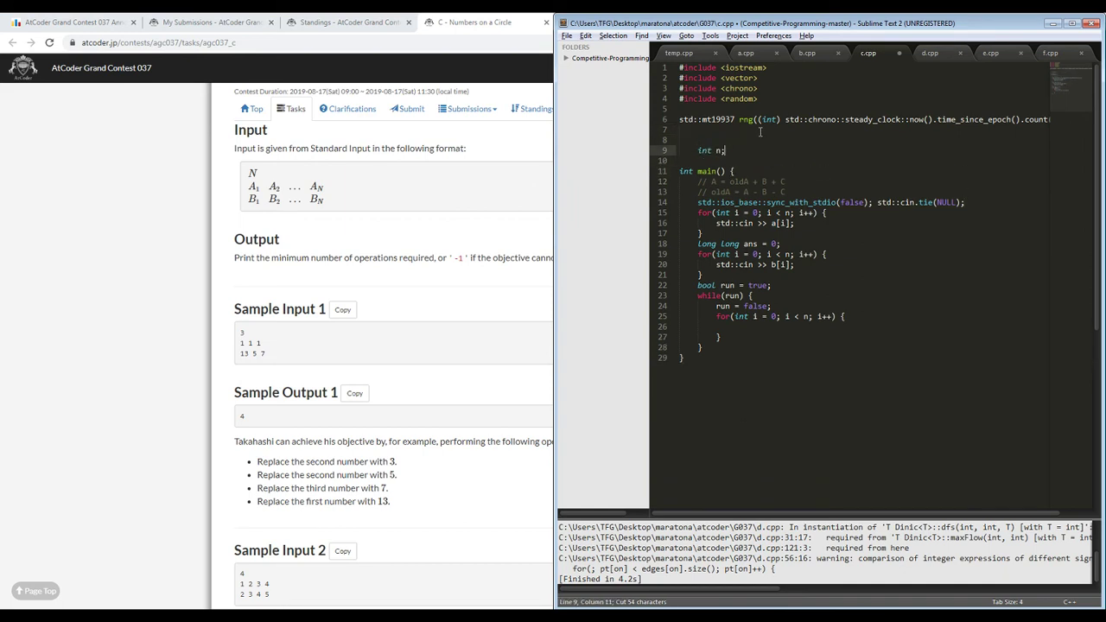
key(Home)
key(BackSpace)
key(End)
key(Return)
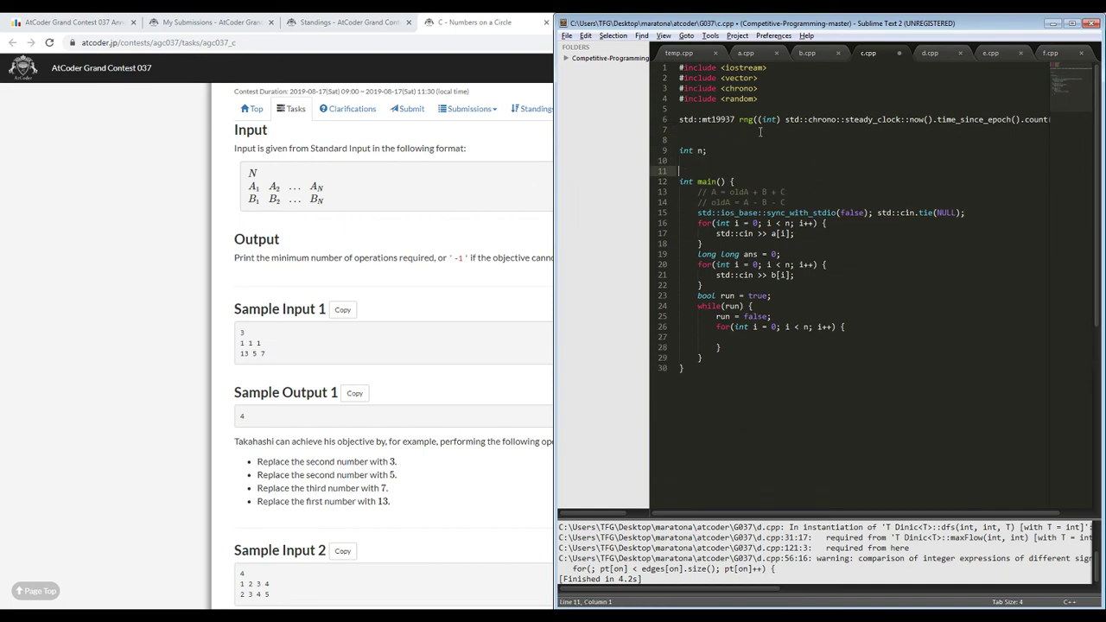
- Declare the global constant const int ms = 200200; and, below int n;, the global arrays int a[ms], b[ms];
key(Up)
key(Up)
key(Up)
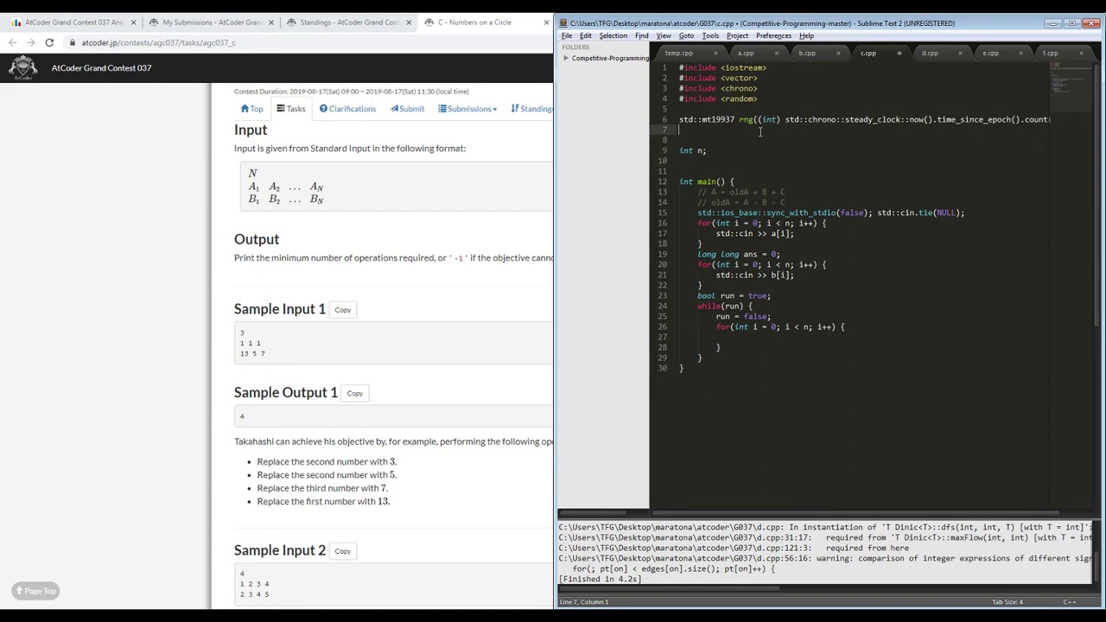
key(Return)
text(const int )
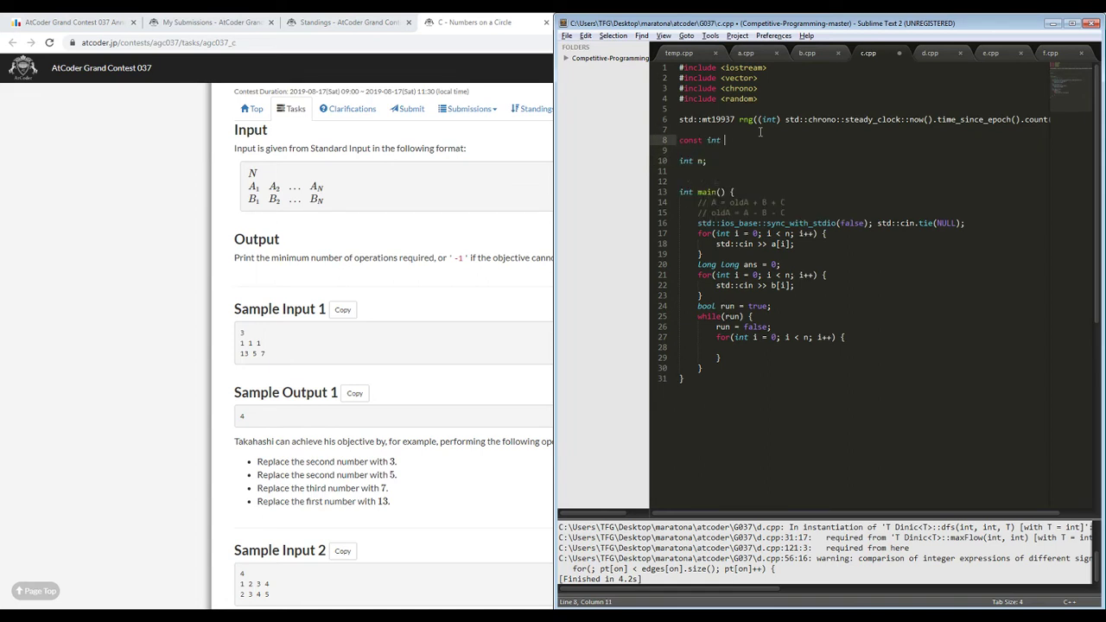
text(ms = 200200;)
key(Down)
key(Down)
key(Down)
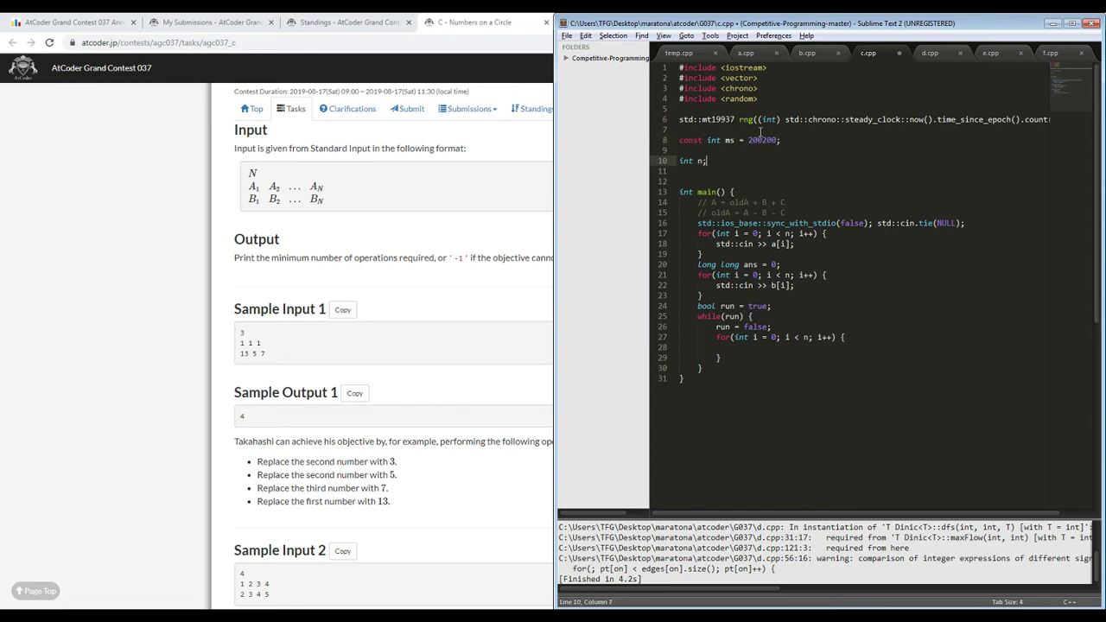
text(int a[ms], b[ms];)
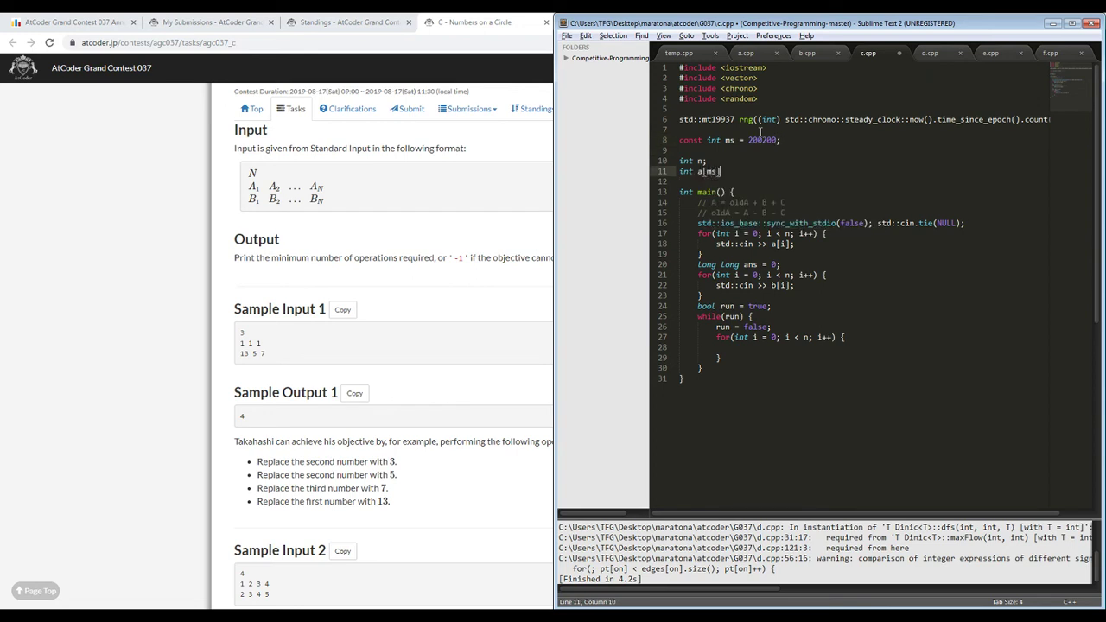
- Add an empty function void dfs(int on) between the global arrays and main
key(Return)
key(Return)
text(void )
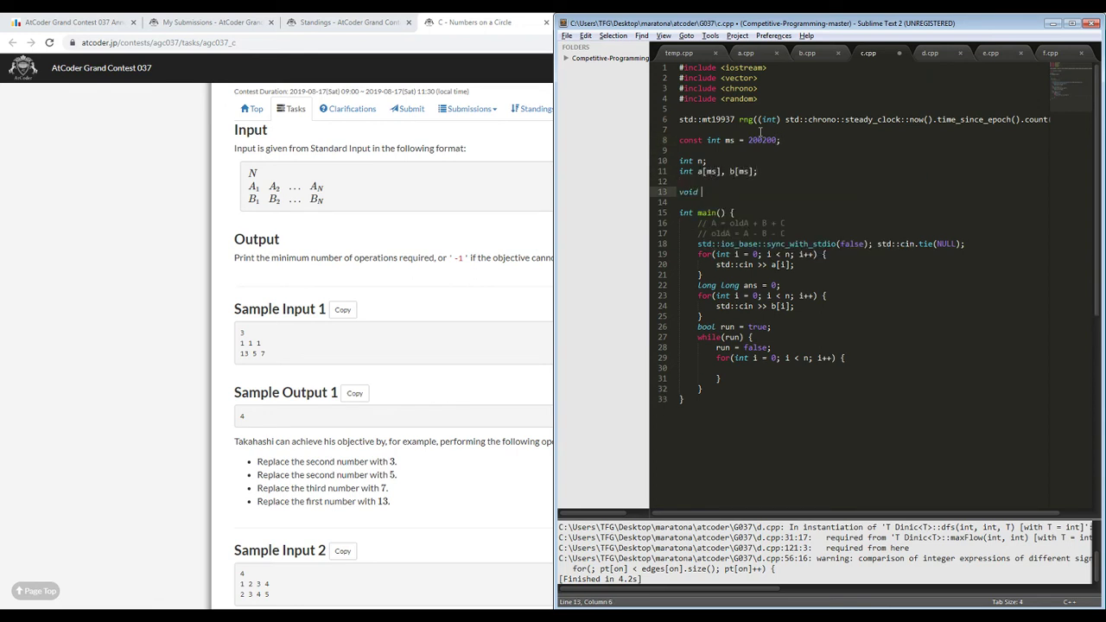
text(dfs(int on) {)
key(Return)
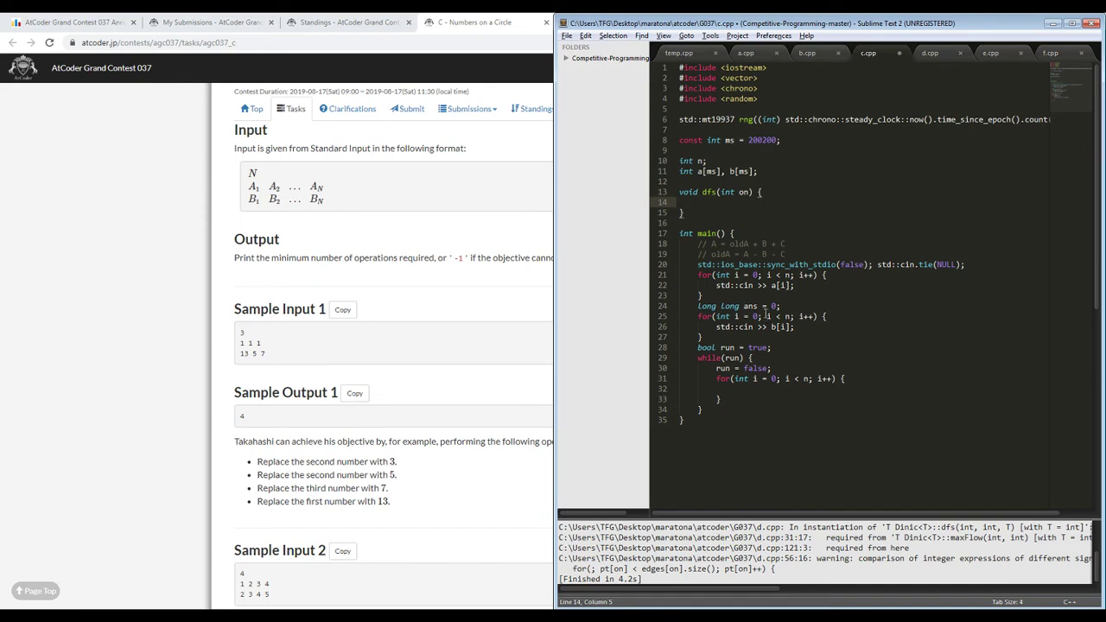
- Delete the bool run declaration and the whole while(run) loop from main
drag(737, 411, 793, 336)
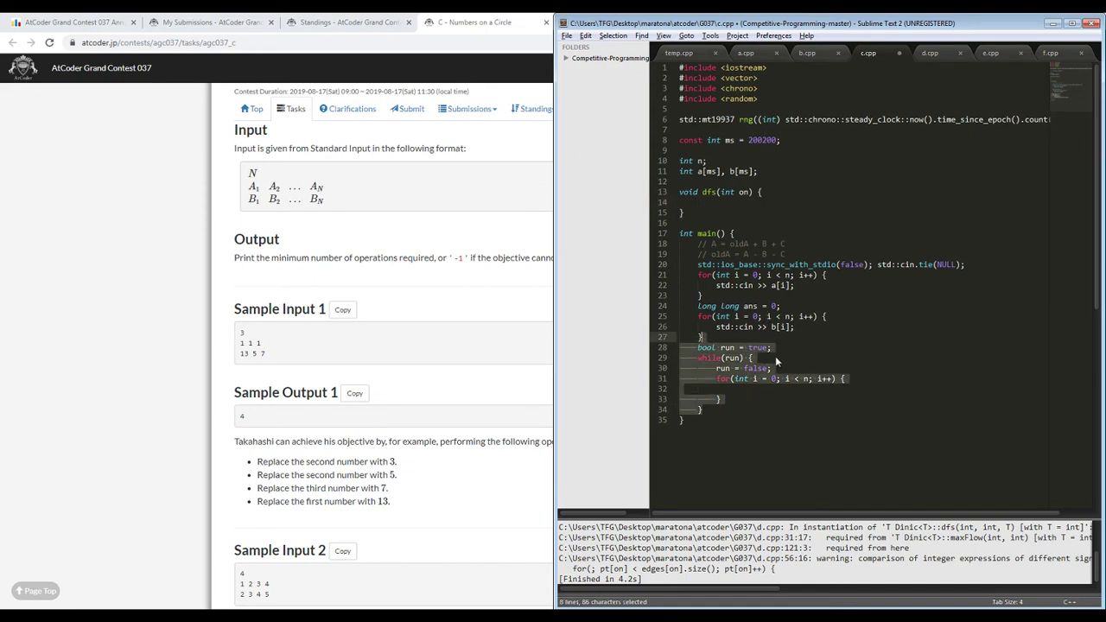
drag(741, 418, 739, 333)
key(BackSpace)
- Add the loop for(int rep = 0; rep < 50; rep++) after the b[i] reading loop and begin a nested for inside it
key(Return)
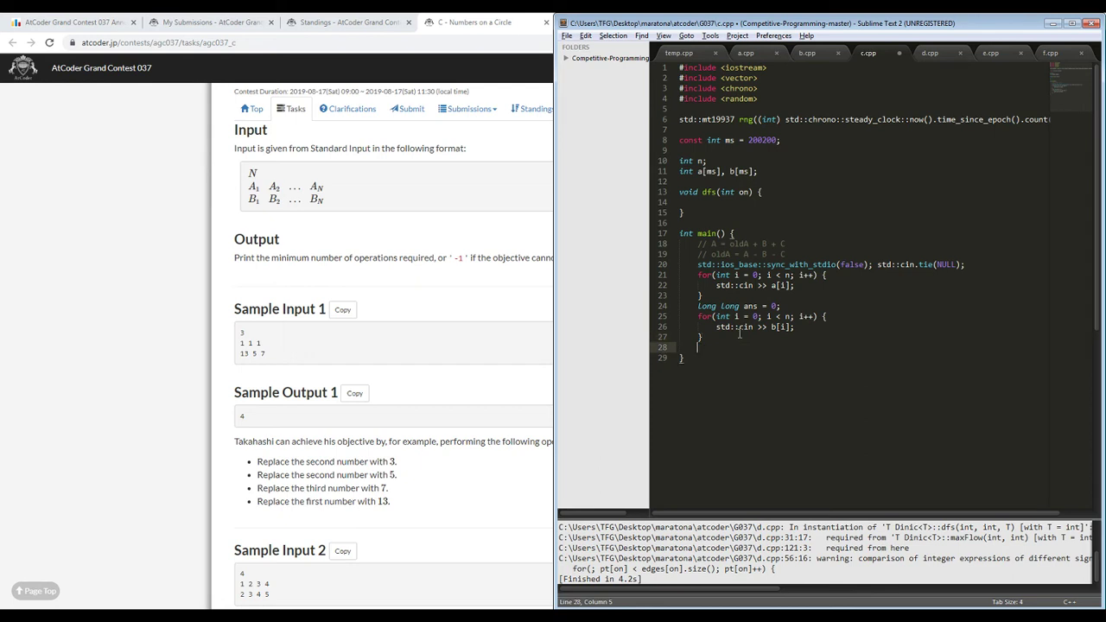
text(for(int i = 0; i)
key(BackSpace)
key(BackSpace)
key(BackSpace)
key(BackSpace)
key(BackSpace)
key(BackSpace)
key(BackSpace)
key(BackSpace)
key(BackSpace)
key(BackSpace)
key(BackSpace)
key(BackSpace)
text(int rep = 0; rep < 50; rep++) {)
key(Return)
text(for)
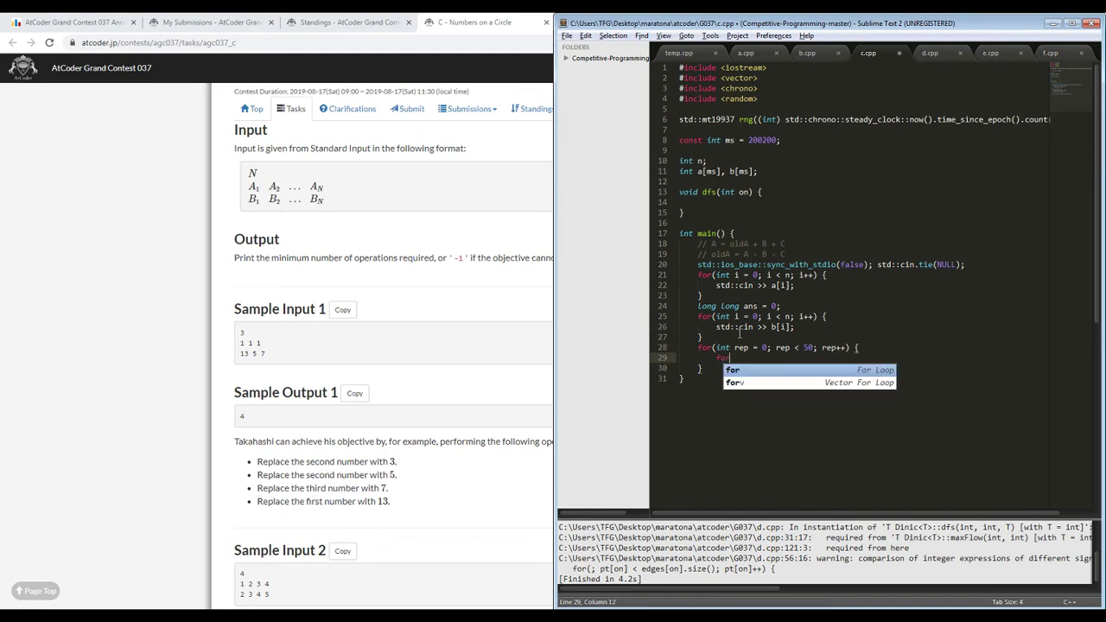
- Move long long ans = 0; out of main to global scope, between the ms constant and int n;
click(782, 305)
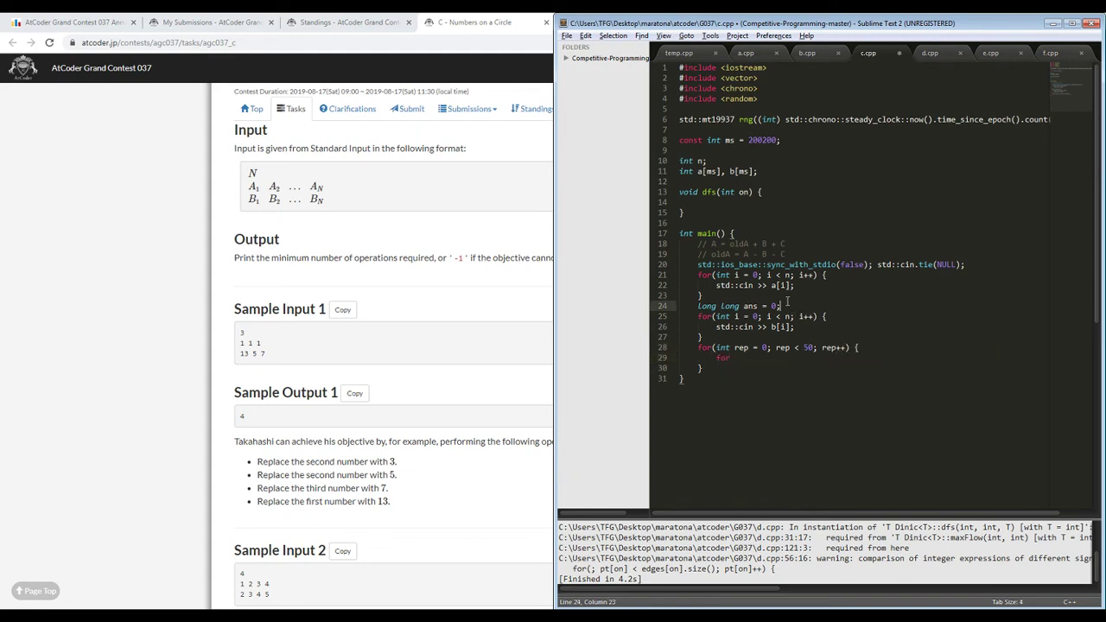
key(shift+Up)
key(BackSpace)
click(766, 171)
click(767, 152)
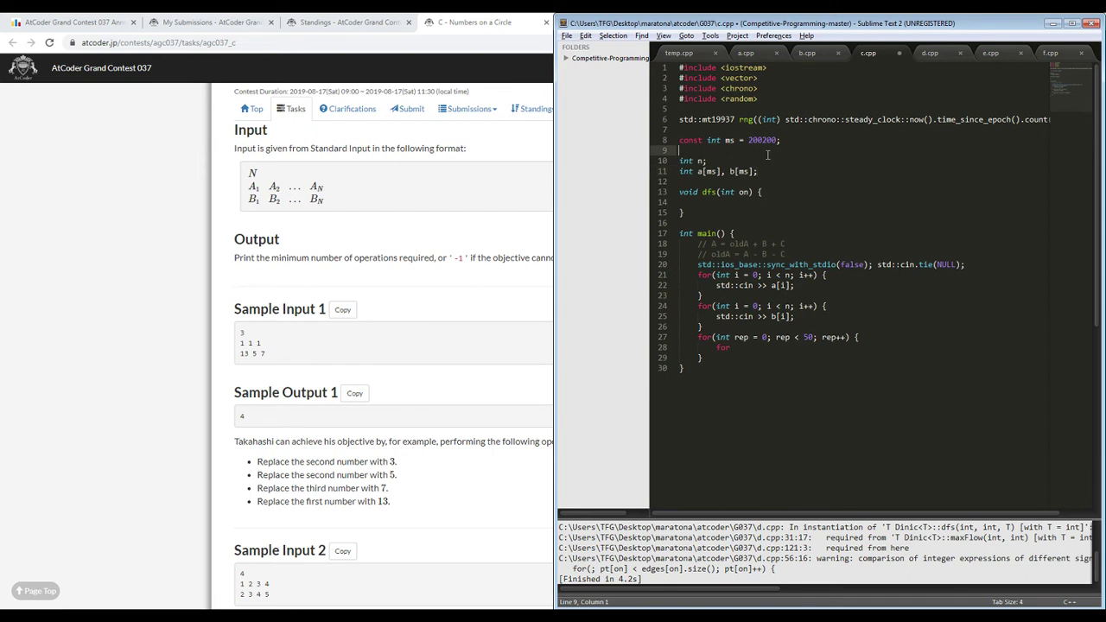
key(Return)
key(Return)
key(Up)
text(long l)
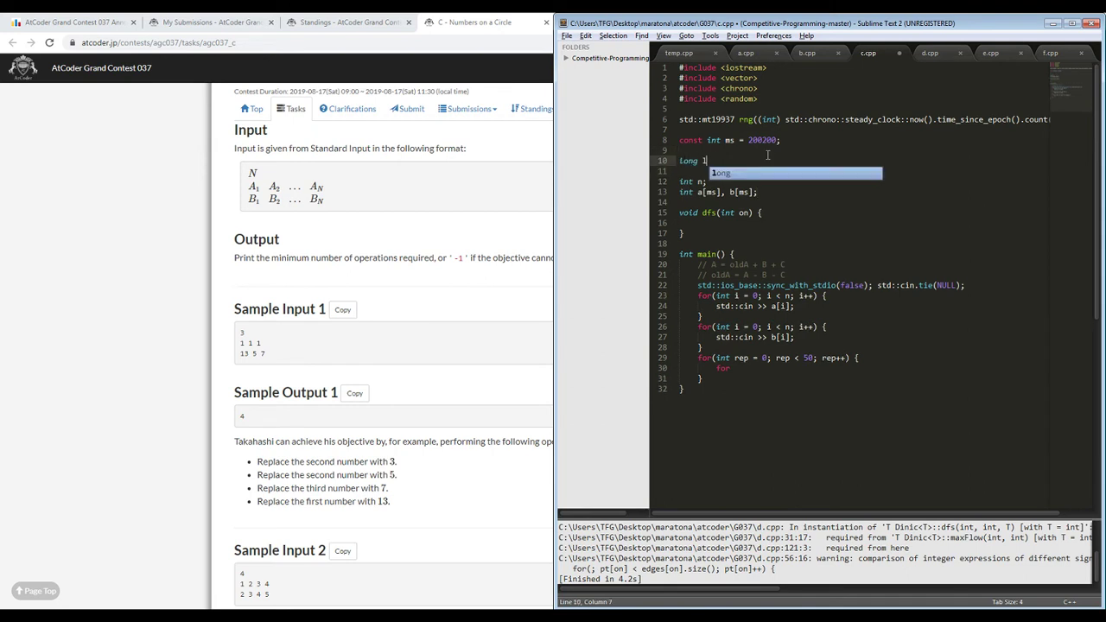
text(ong ans = 0;)
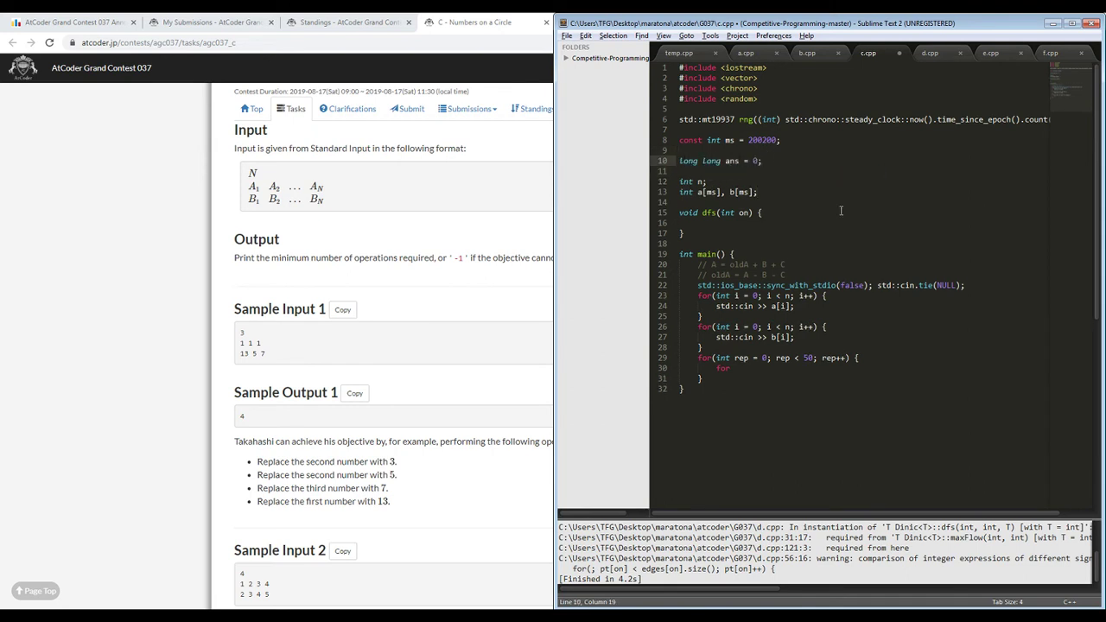
- Complete the nested loop inside the rep loop as for(int i = 0; i < n; i++) with dfs(i); as its body
click(795, 366)
text((int i = 0; i )
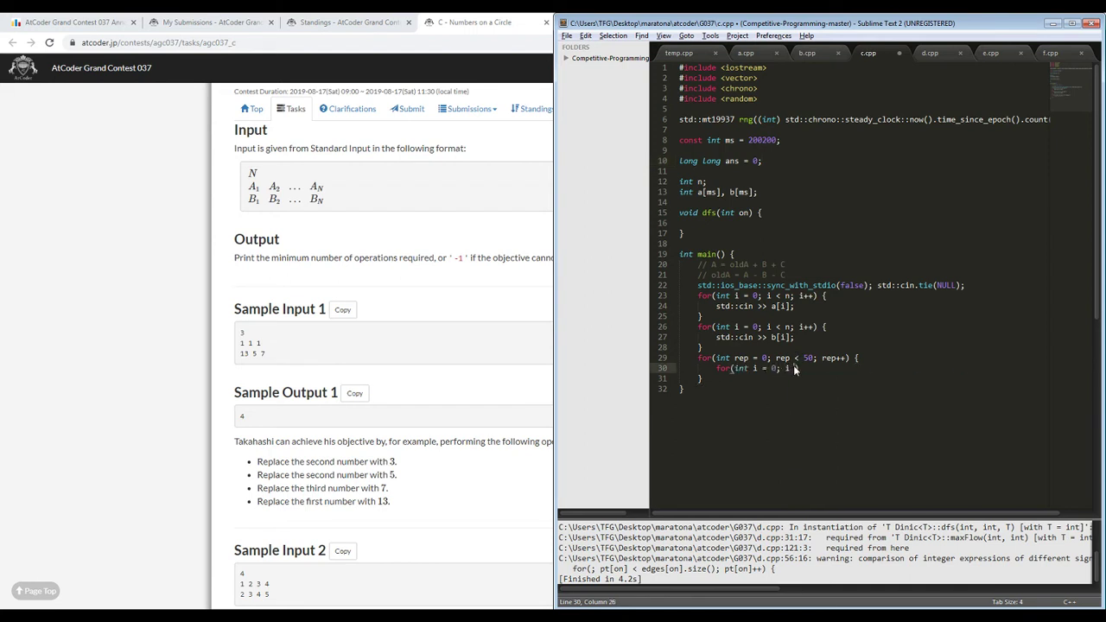
text(< n; i++) {)
key(Return)
text(df)
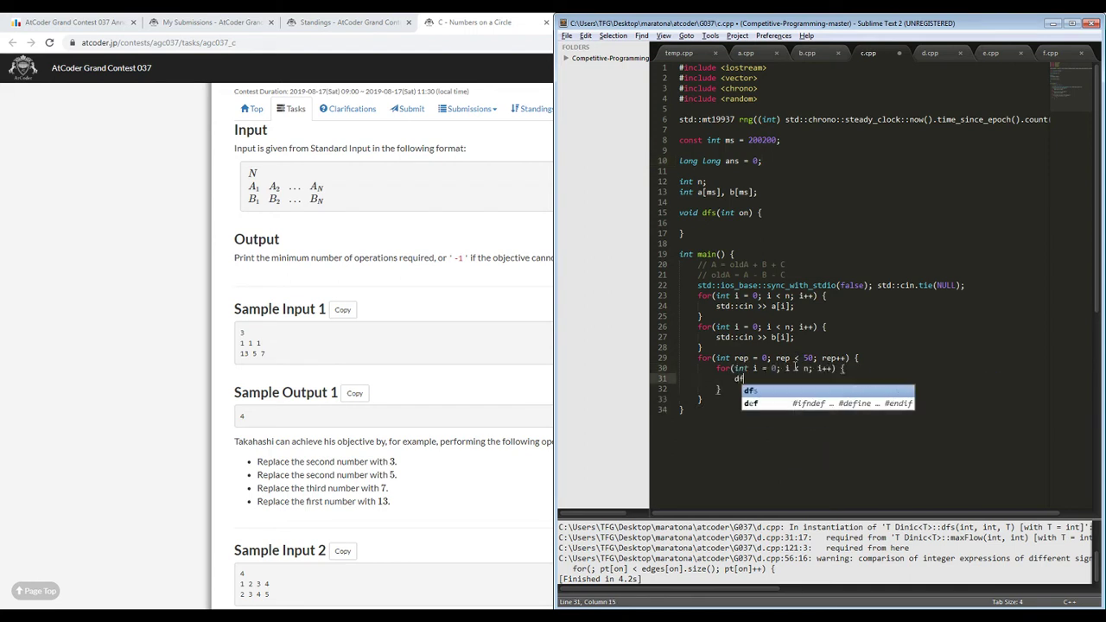
text(s(i);)
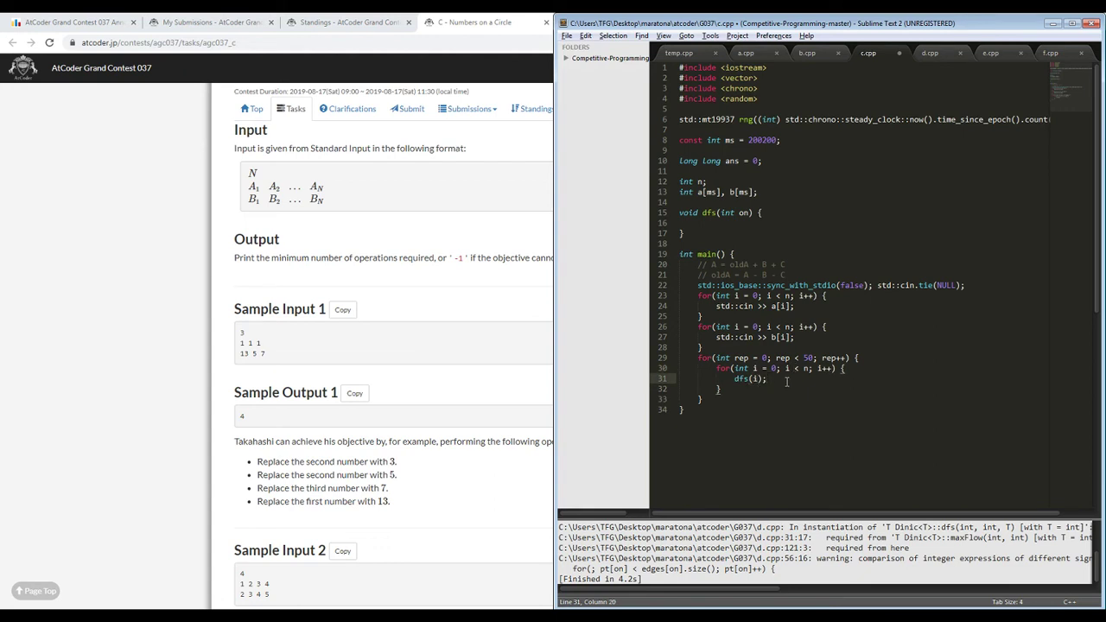
- Declare the local array int v[3]; as the first line of the dfs body
click(752, 222)
key(Tab)
text(int v )
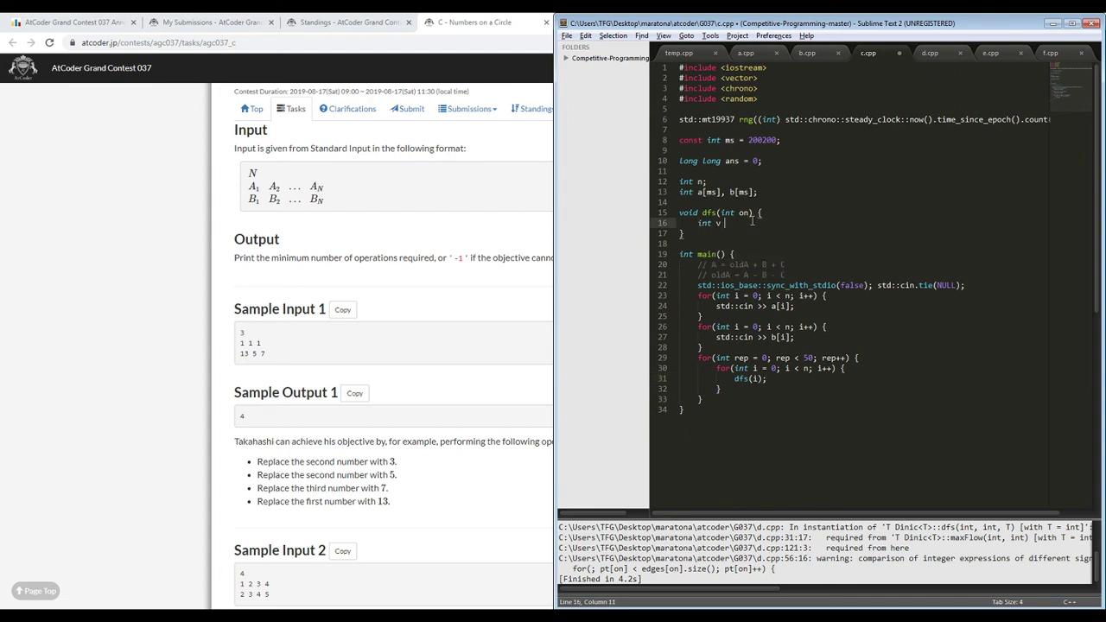
text([3];)
key(Return)
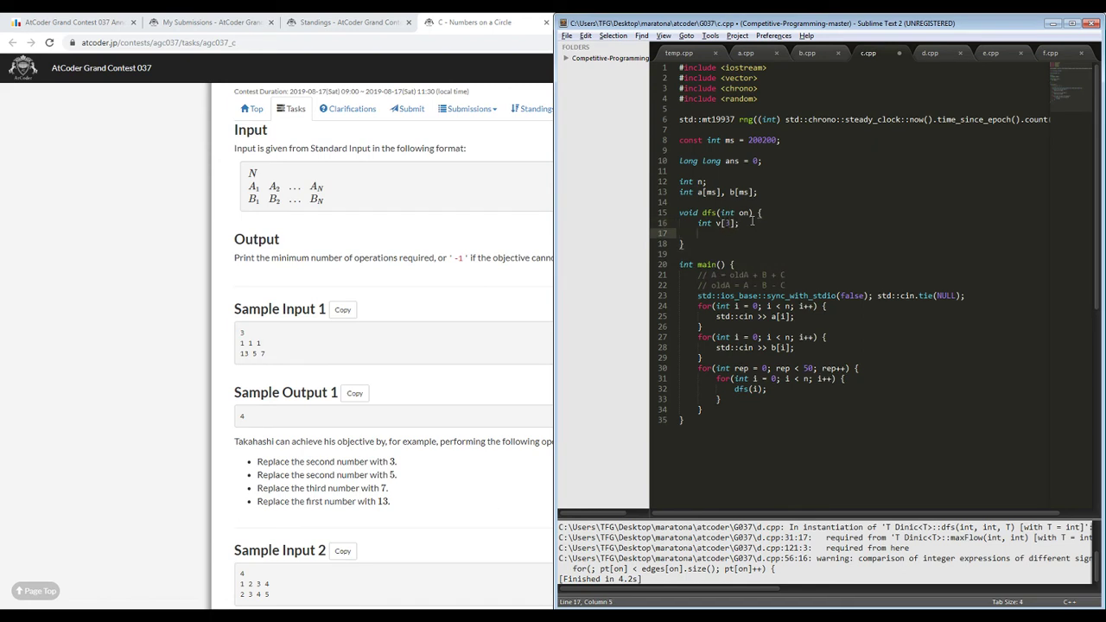
- Add the loop for(int i = -1; i <= 1; i++) in dfs that sets v[i+1] = b[(on+i+n)%n];
text(for(int i = -1; i <= 1; i++) {)
key(Return)
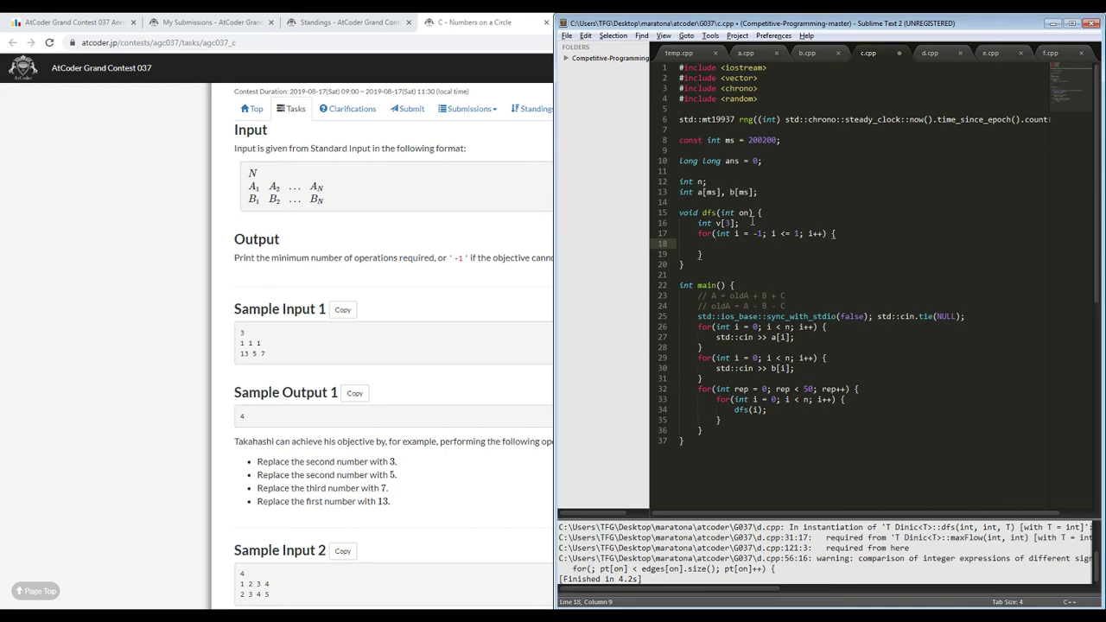
text(v[i+1] = a)
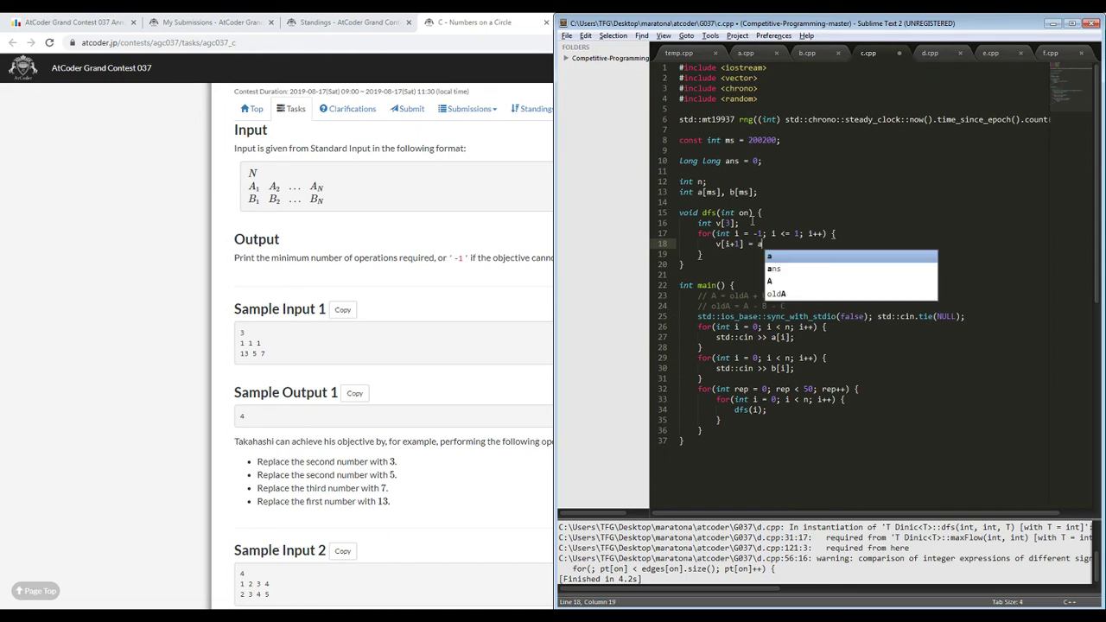
key(BackSpace)
text(b[(on)
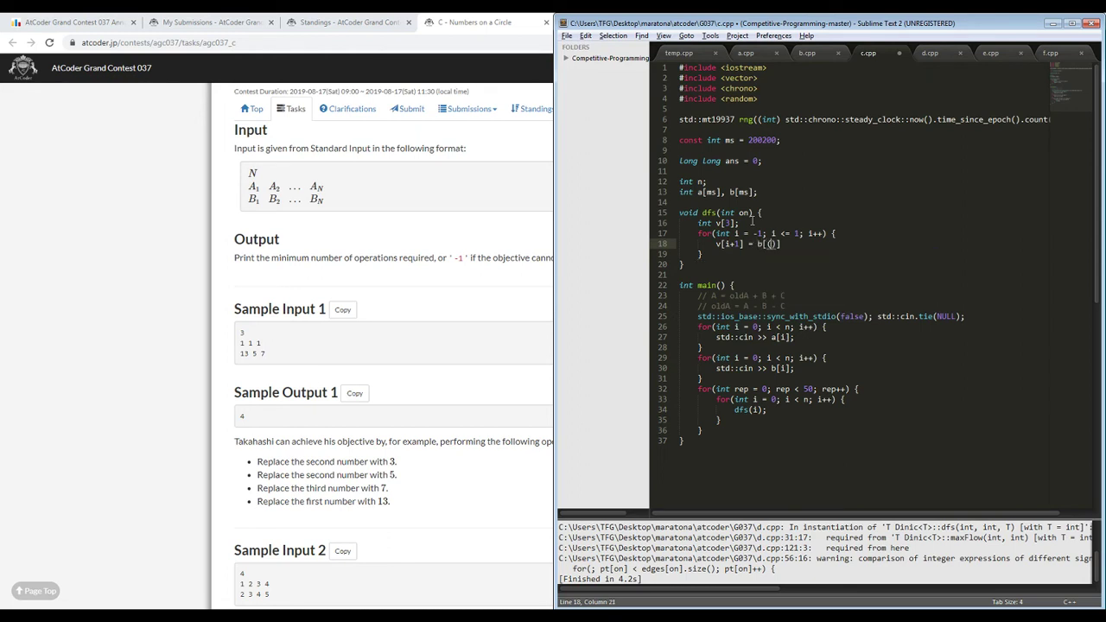
text(+i+n)%n];)
key(Down)
key(Return)
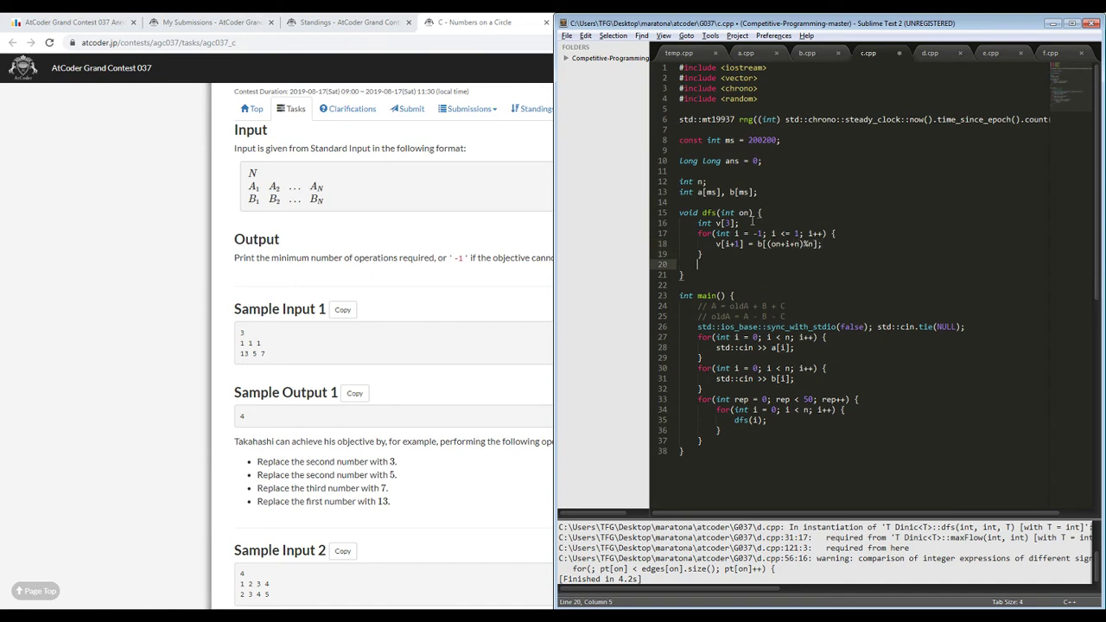
- Add an early return to dfs under the condition if(v[1] <= v[0] + v[2])
text(if(v[1] <= v[0] + v[2]) {)
key(Return)
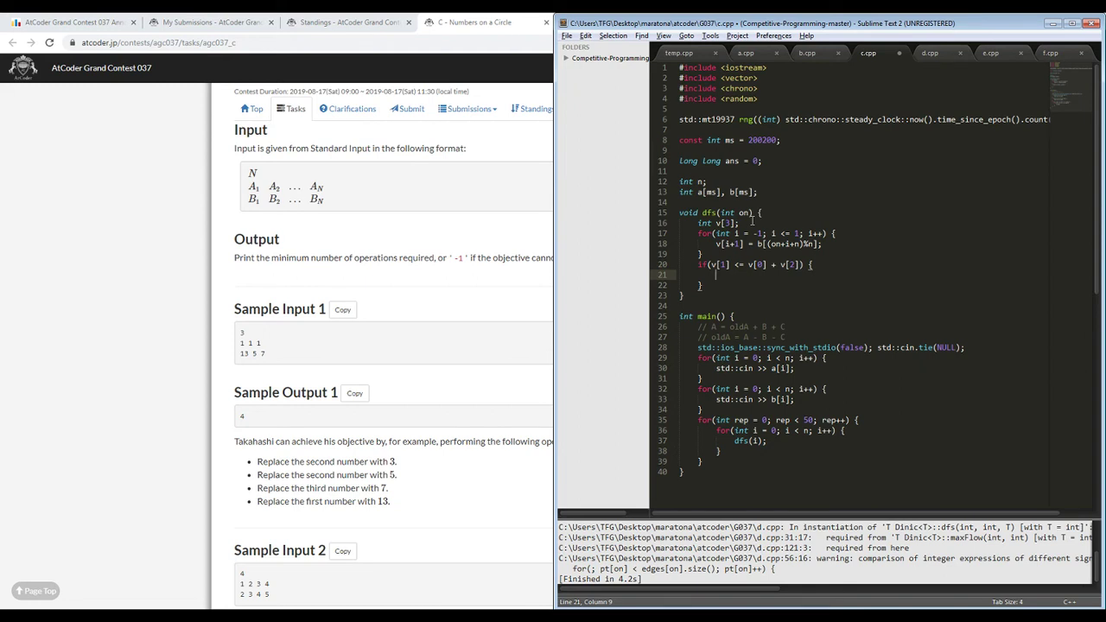
text(return;)
key(Down)
key(Return)
text(if()
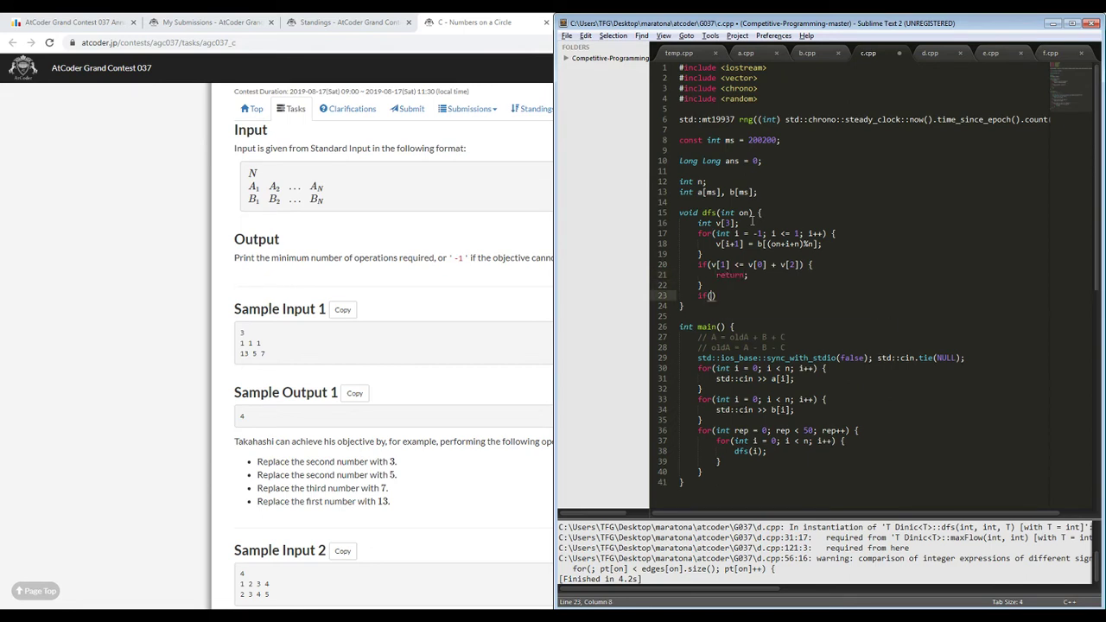
text(v[1])
key(BackSpace)
key(BackSpace)
key(BackSpace)
key(BackSpace)
key(BackSpace)
key(BackSpace)
key(BackSpace)
- Declare int use = v[1] / (v[0] + v[2]); in dfs and begin the line use = std::min(use, below it
text(int to)
key(BackSpace)
key(BackSpace)
key(BackSpace)
key(BackSpace)
text(se =)
text( (v[0])
key(BackSpace)
key(BackSpace)
key(BackSpace)
key(BackSpace)
key(BackSpace)
key(BackSpace)
text(v[1] / (v[0] + v2)
key(BackSpace)
text([2)
key(Right)
key(Right)
text(;)
key(Return)
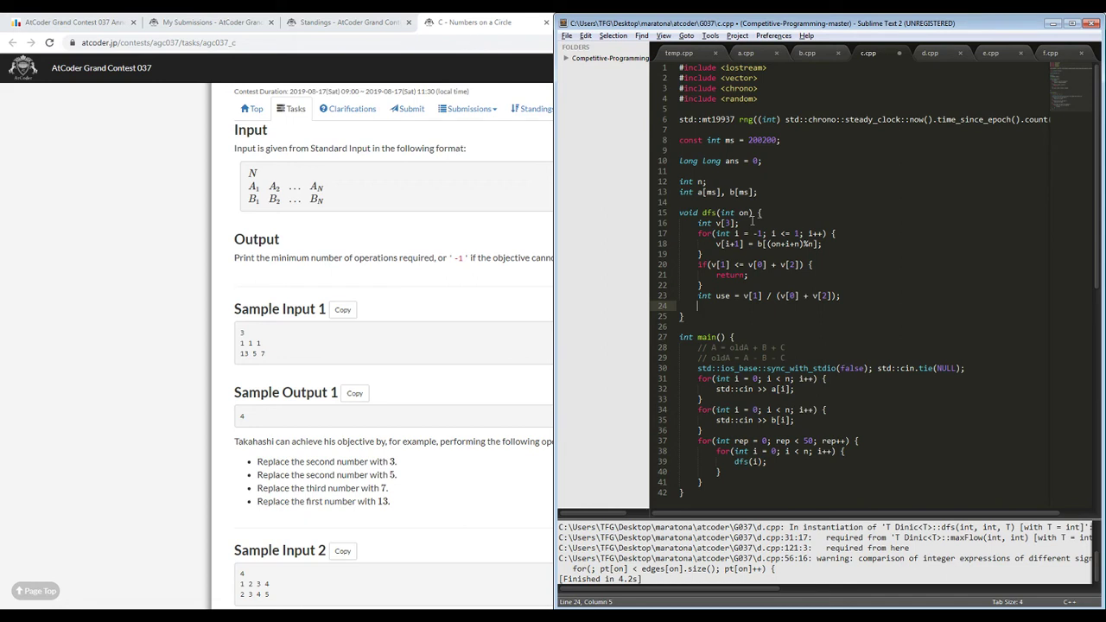
text(use = std::min(use,)
- Delete the if(v[1] <= v[0] + v[2]) early-return block from dfs
drag(742, 285, 735, 253)
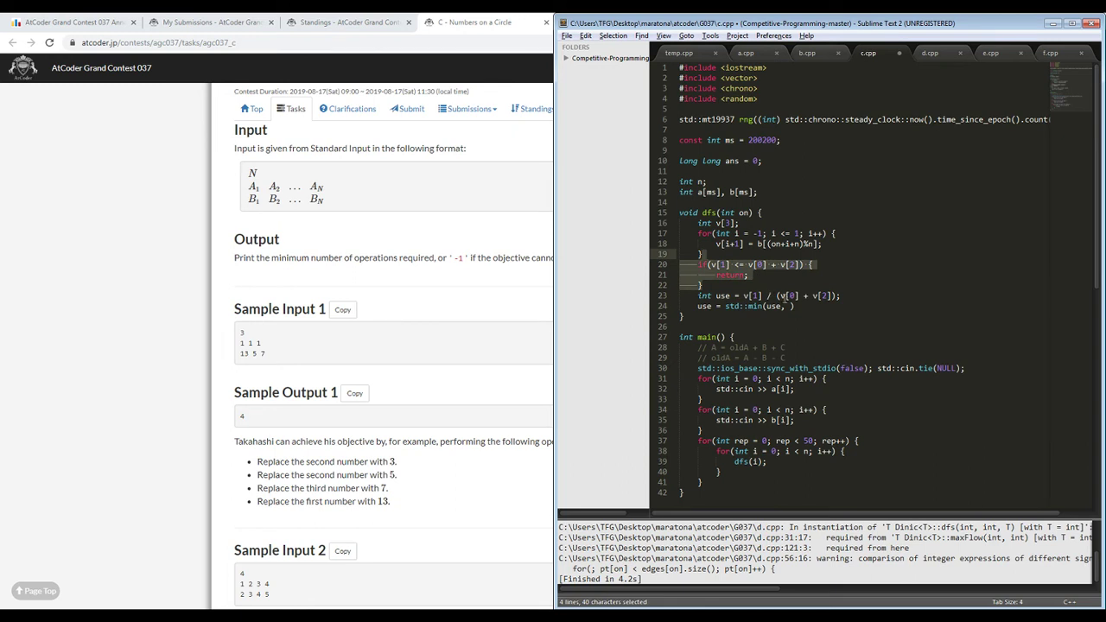
key(BackSpace)
- Complete the std::min call with (v[1] - a[on]) / (v[0] + v[2]) as its second argument
click(789, 276)
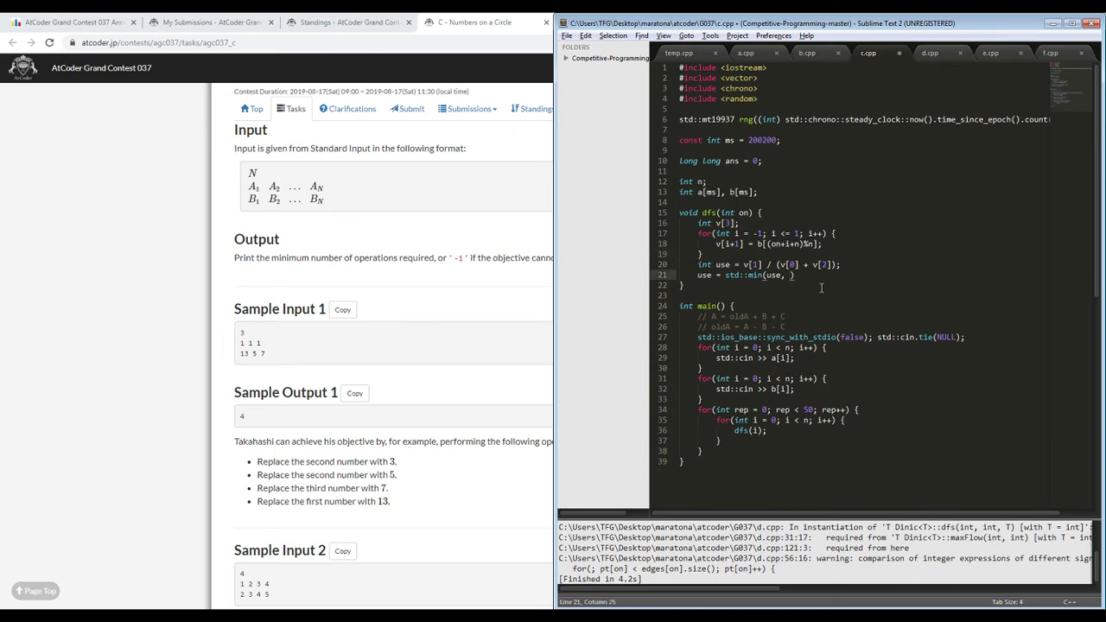
text((v[1] -)
text(a[on]) / (v[0] + v[2]));)
key(Return)
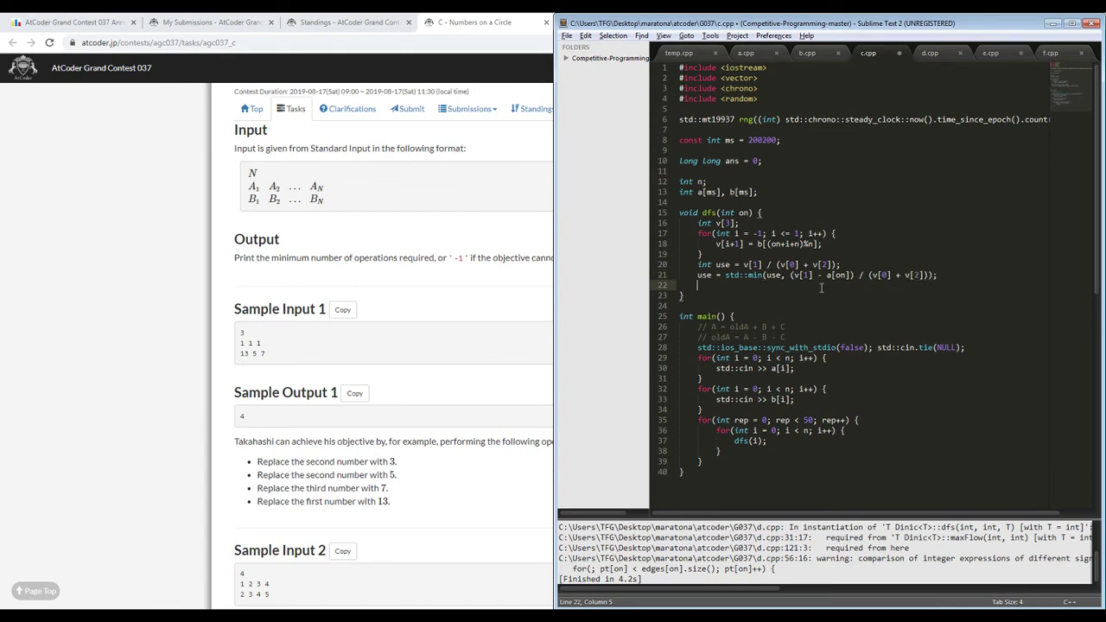
- Add an if(use == 0) block to dfs that returns early
text(if(use == 0) {)
key(Return)
text(return;)
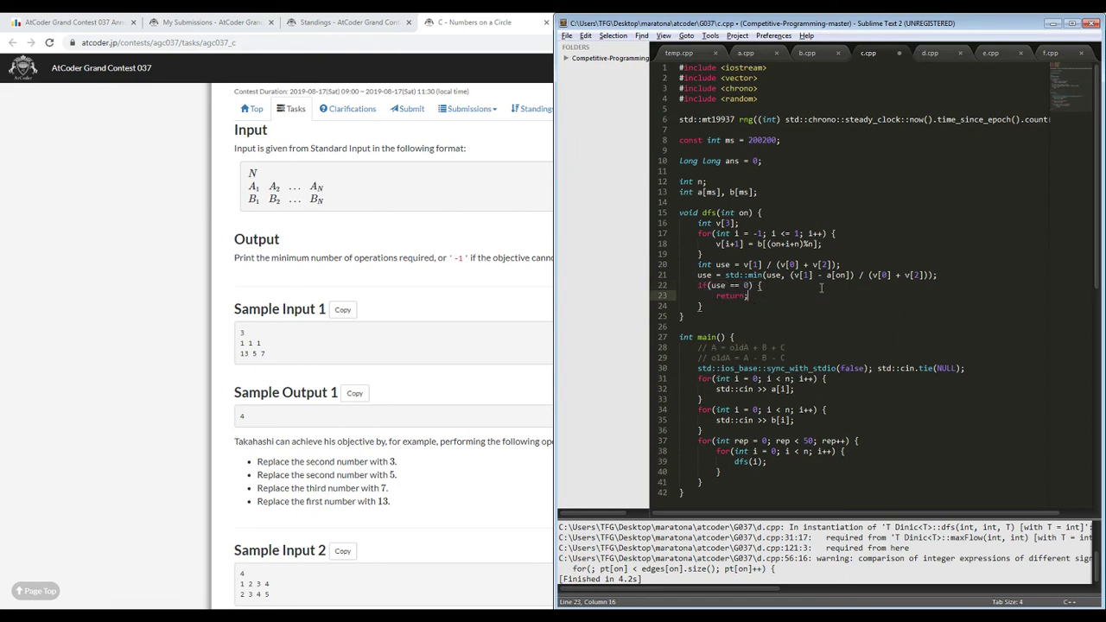
key(Down)
key(Return)
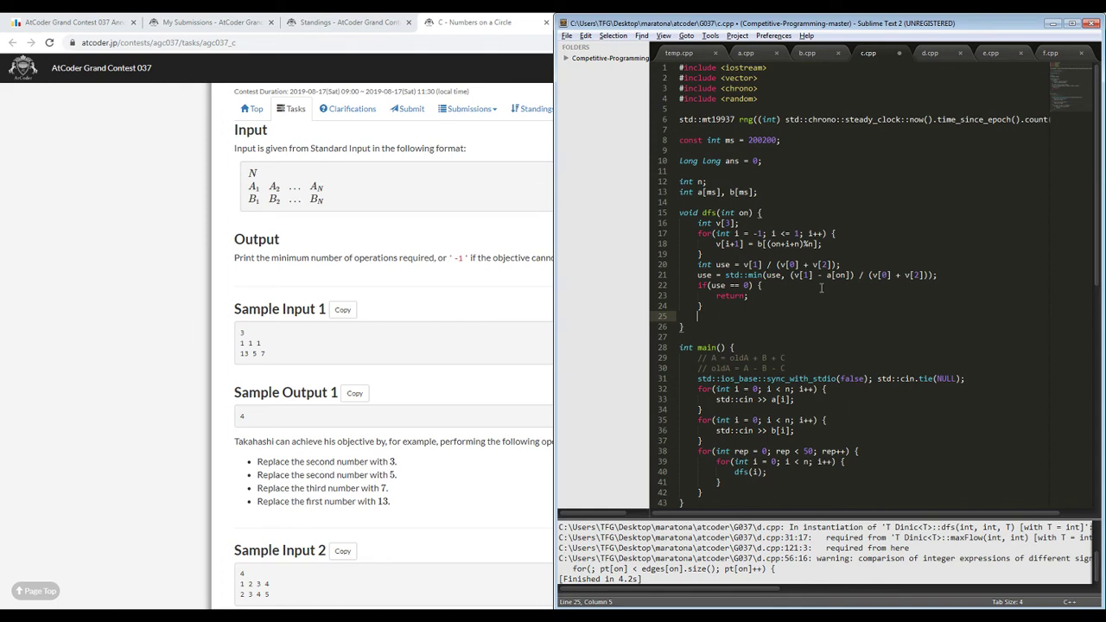
- Add ans += use; and b[on] -= use * (v[0] + v[2]); after the early return in dfs
text(ans += use;)
key(Return)
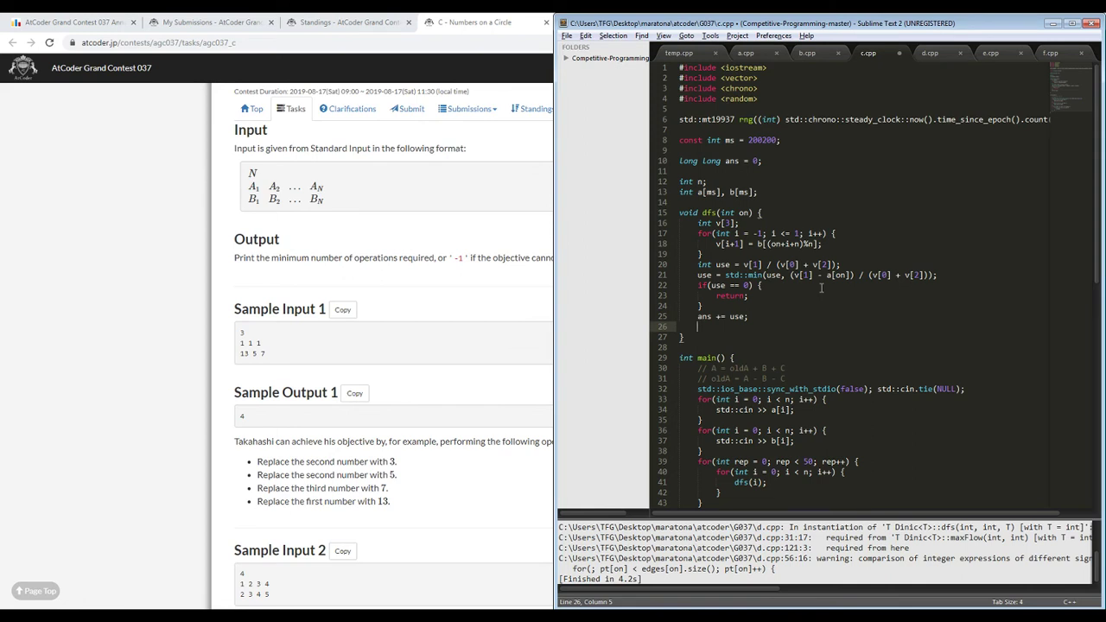
text(b[on] -= use * (v[0] + v[2]);)
key(Return)
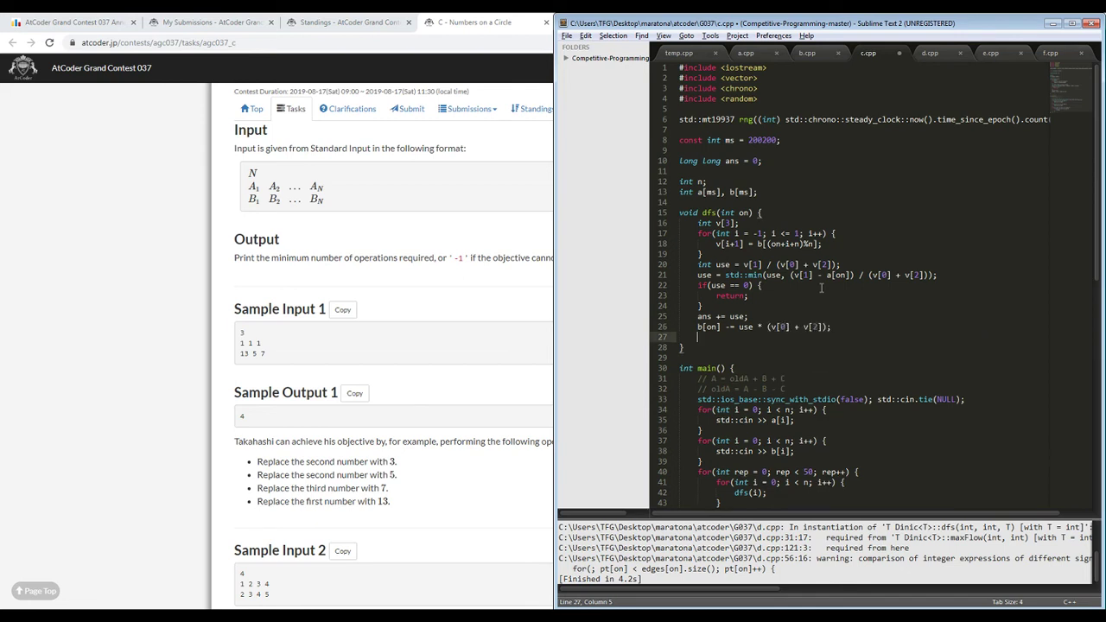
- End dfs with the recursive calls dfs((on-1+n)%n); and dfs((on+1+n)%n);
text(dfs((on-1+n)%n);)
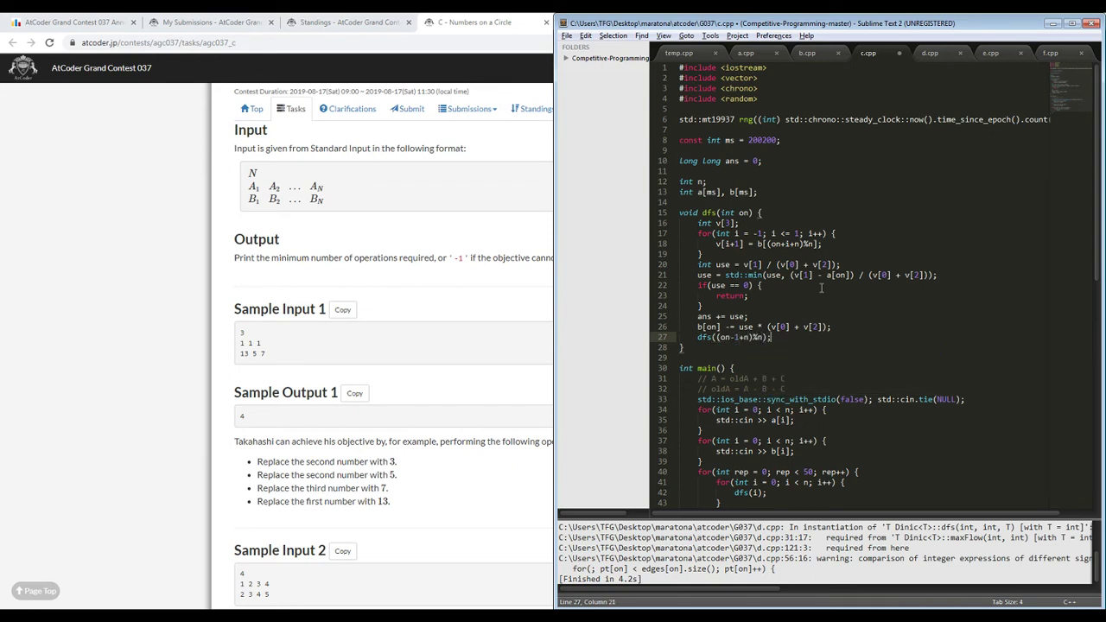
key(Return)
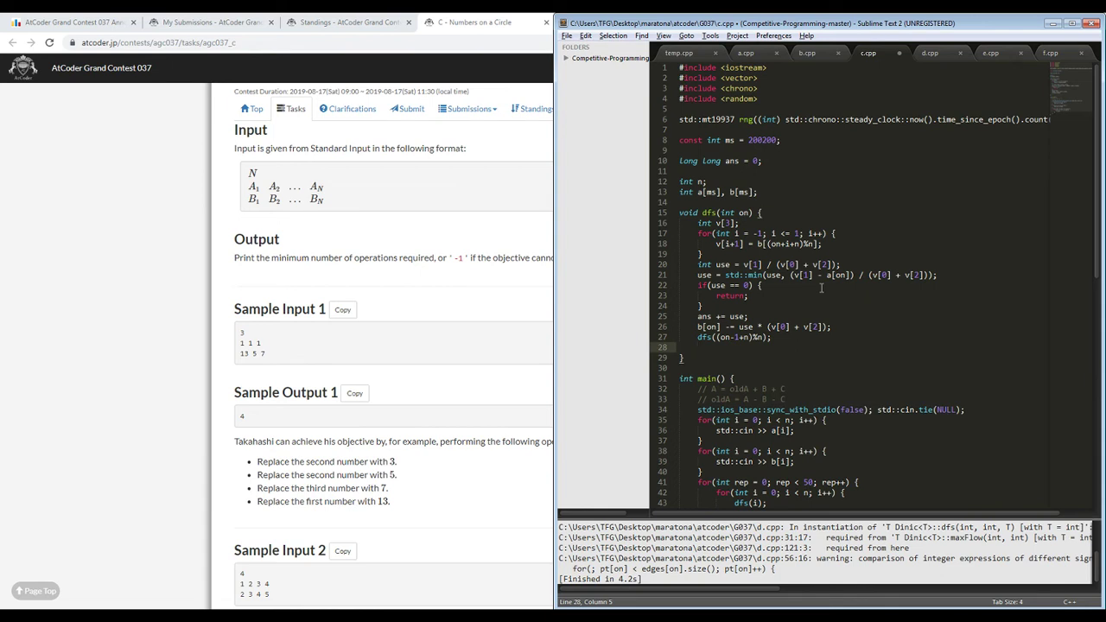
text(dfs((on+1+n)%n);)
- Add a for(int i = 0; i < n; i++) loop in main after the rep loop
scroll(868, 285, down, 4)
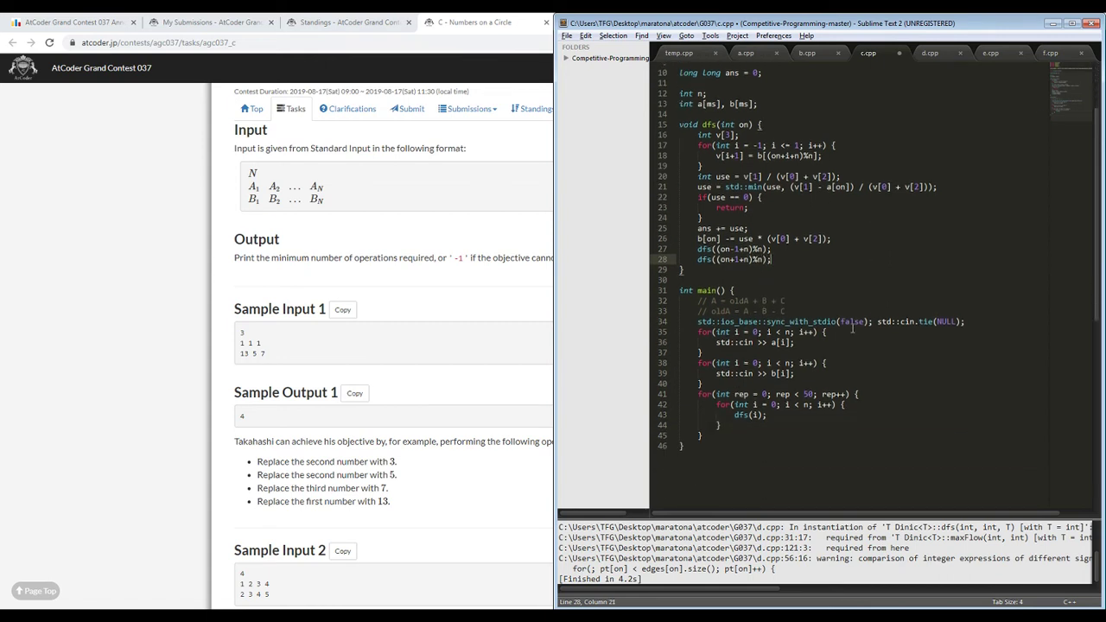
click(754, 398)
key(Return)
text(fo)
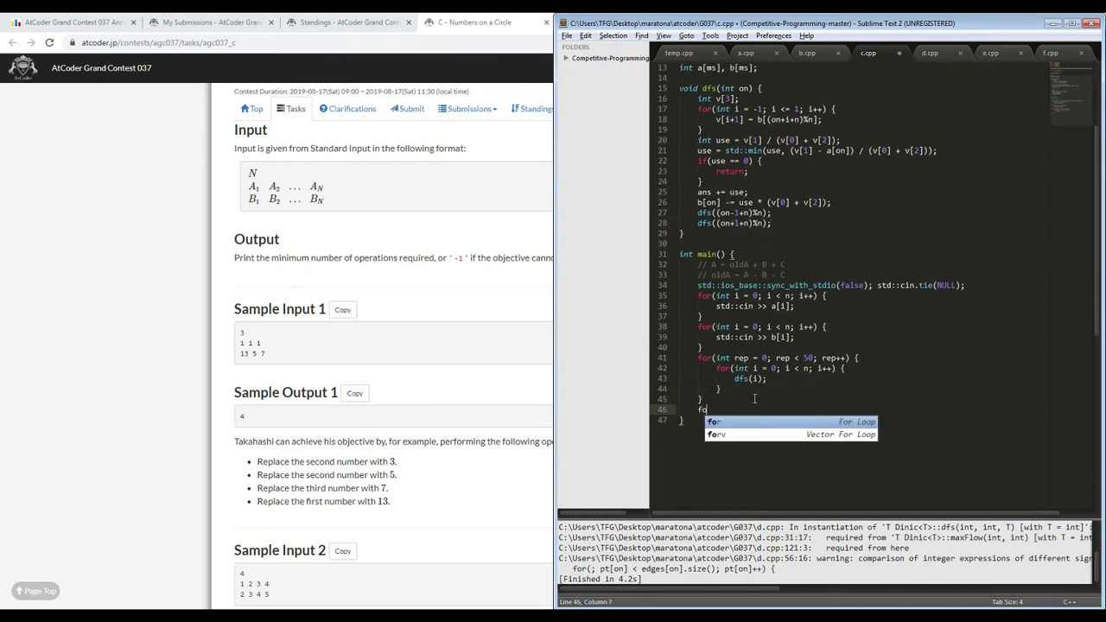
text(r(int i = 0; i < )
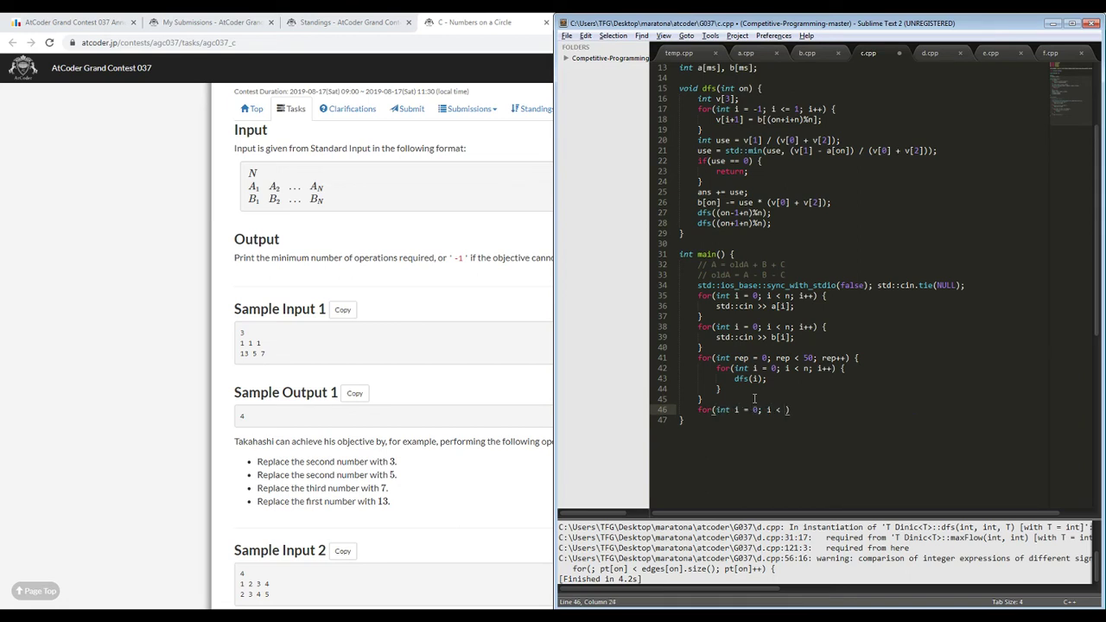
text(n; i++) {)
key(Return)
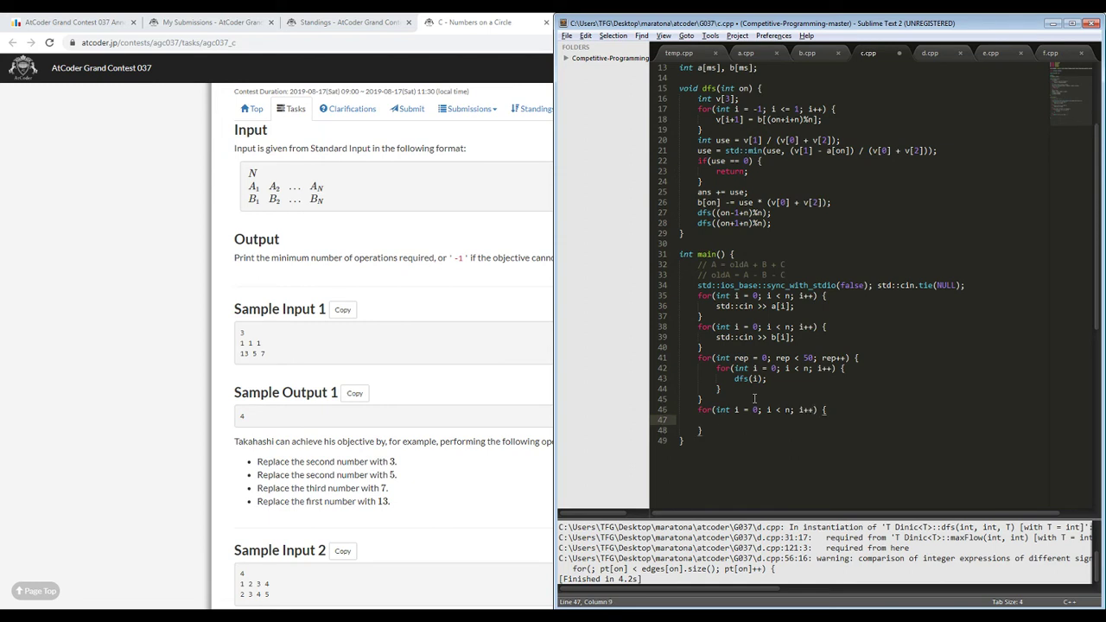
- Inside the final loop of main, set ans = -1; when a[i] != b[i]
text(if)
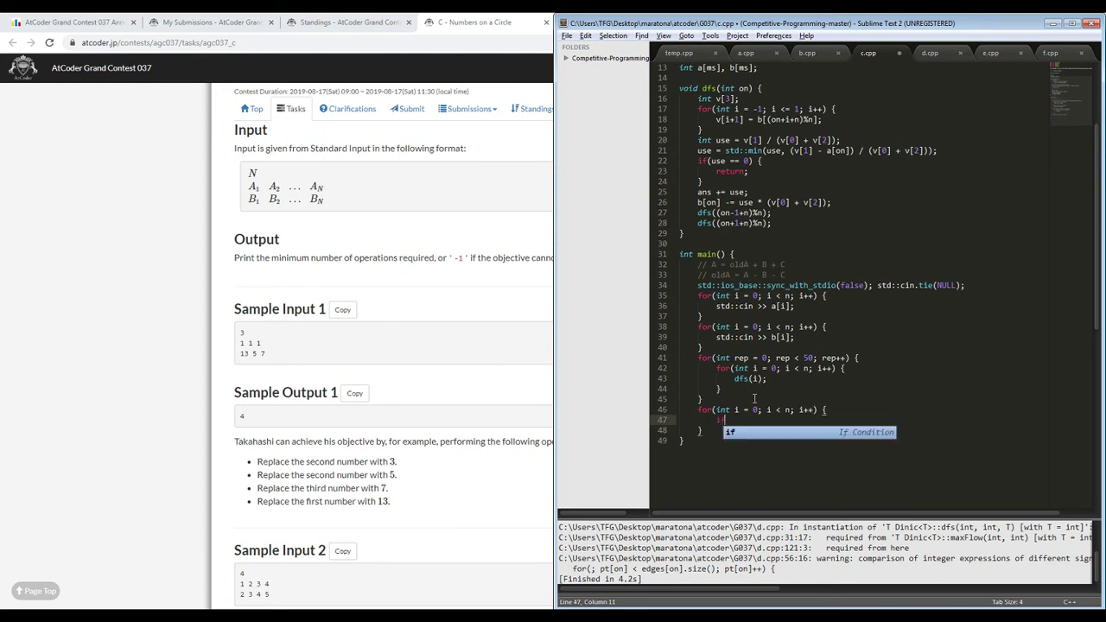
text((a[i] != b[i]) {)
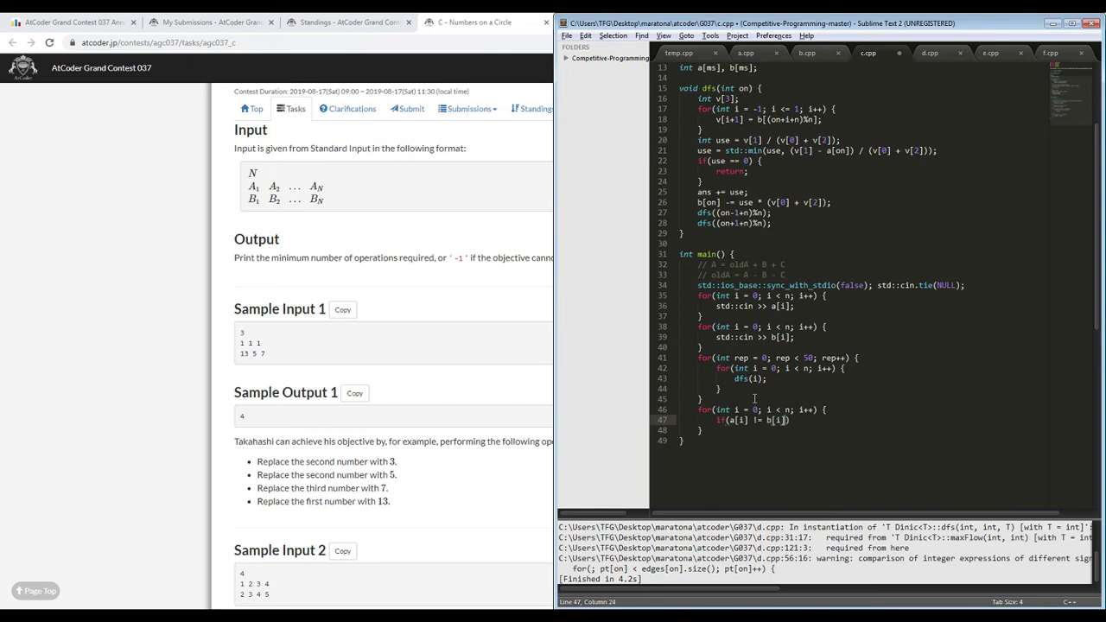
key(Return)
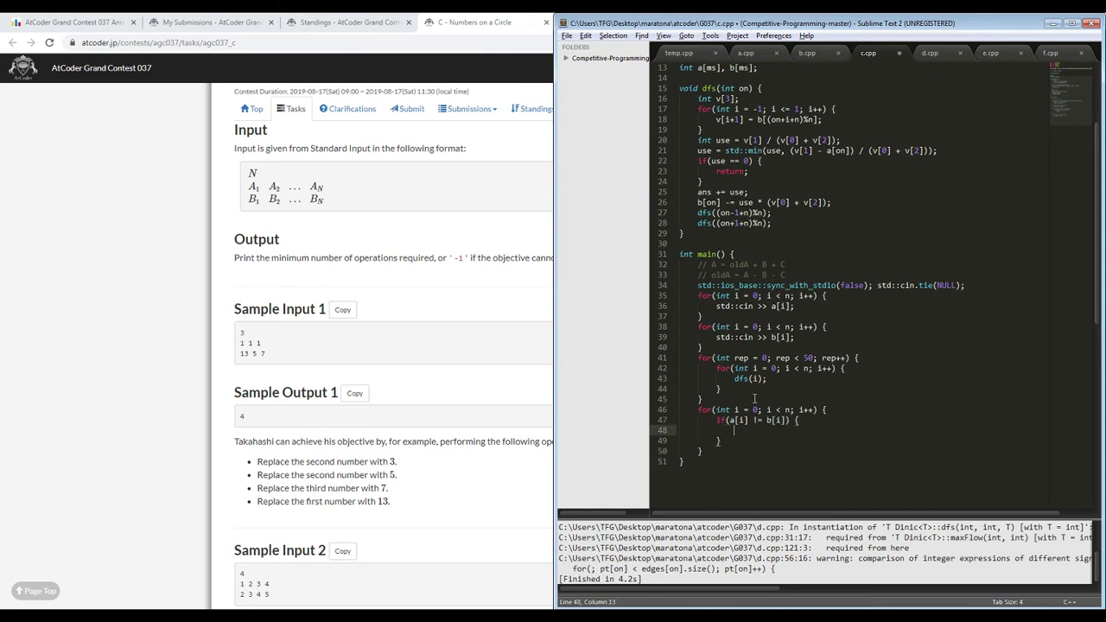
text(std::)
key(BackSpace)
key(BackSpace)
key(BackSpace)
key(BackSpace)
key(BackSpace)
text(ans = -1;)
- Print the answer at the end of main with std::cout << ans << '\n';
key(Down)
key(Down)
key(Return)
text(std::cout << ans << ' ';)
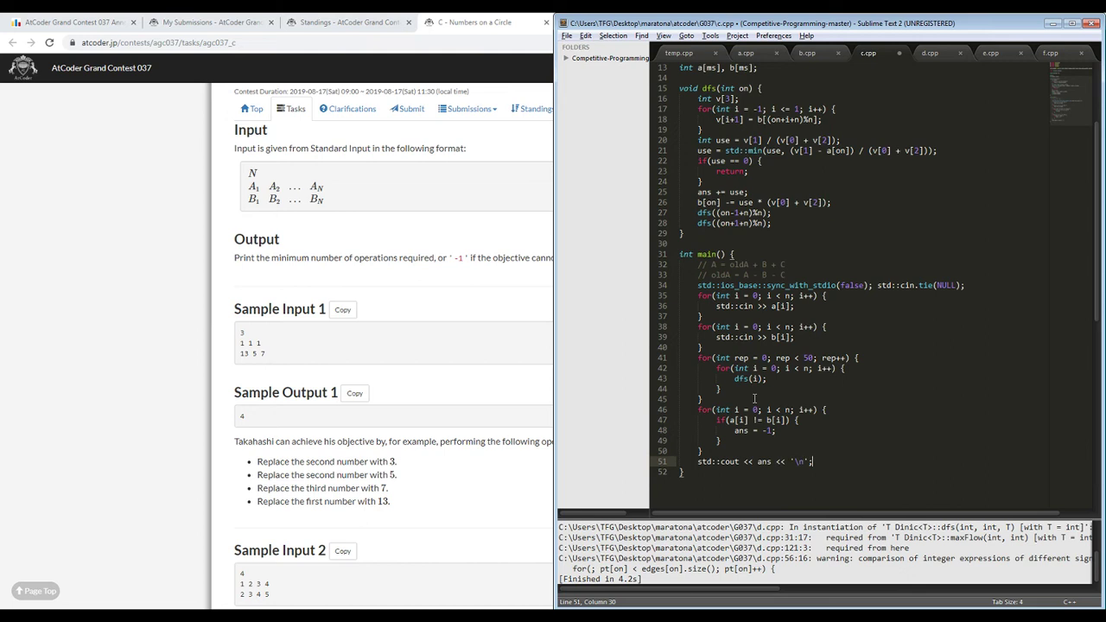
- Build c.cpp and run c.exe in the Command Prompt
key(ctrl+b)
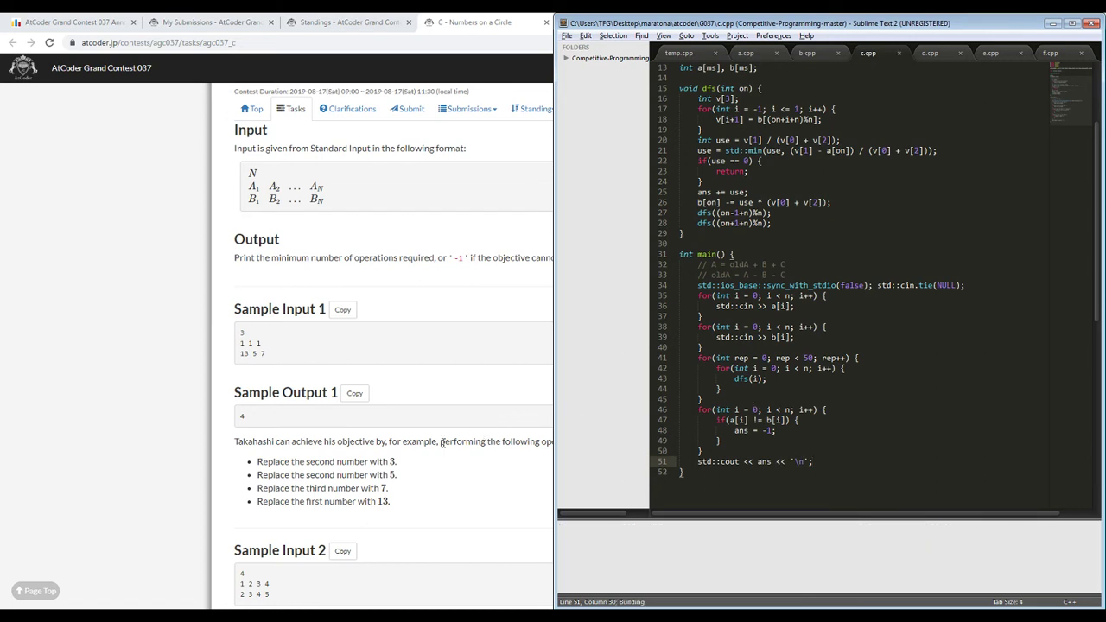
key(alt+Tab)
text(c.exe)
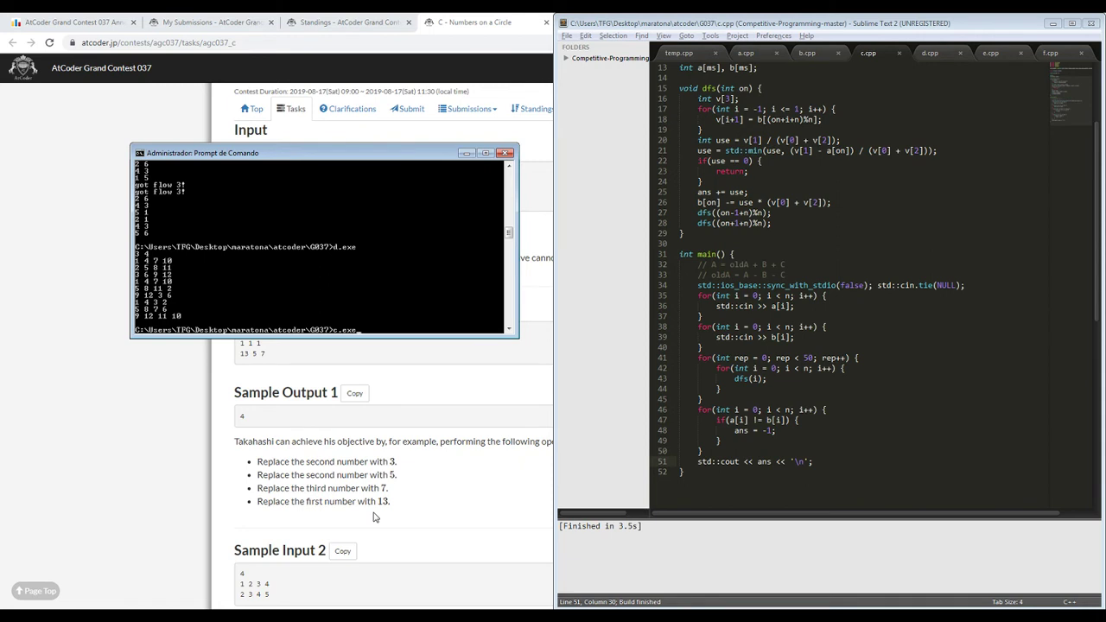
key(Return)
text(3)
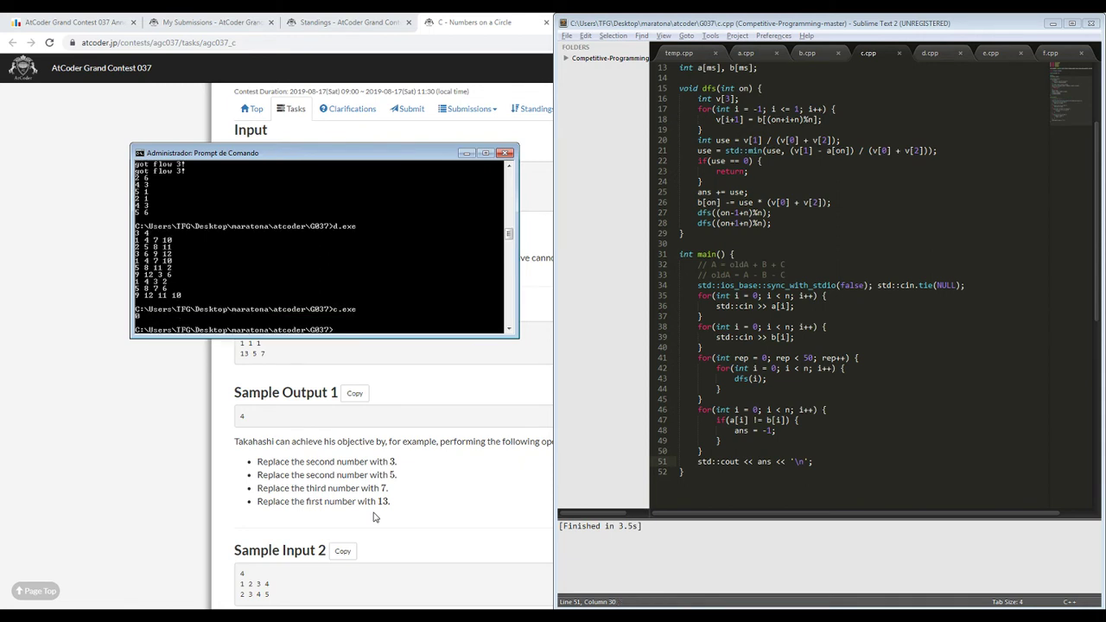
- Read n with std::cin >> n; right after the sync_with_stdio line in main, and rebuild c.cpp
click(357, 464)
scroll(358, 464, up, 2)
key(alt+Tab)
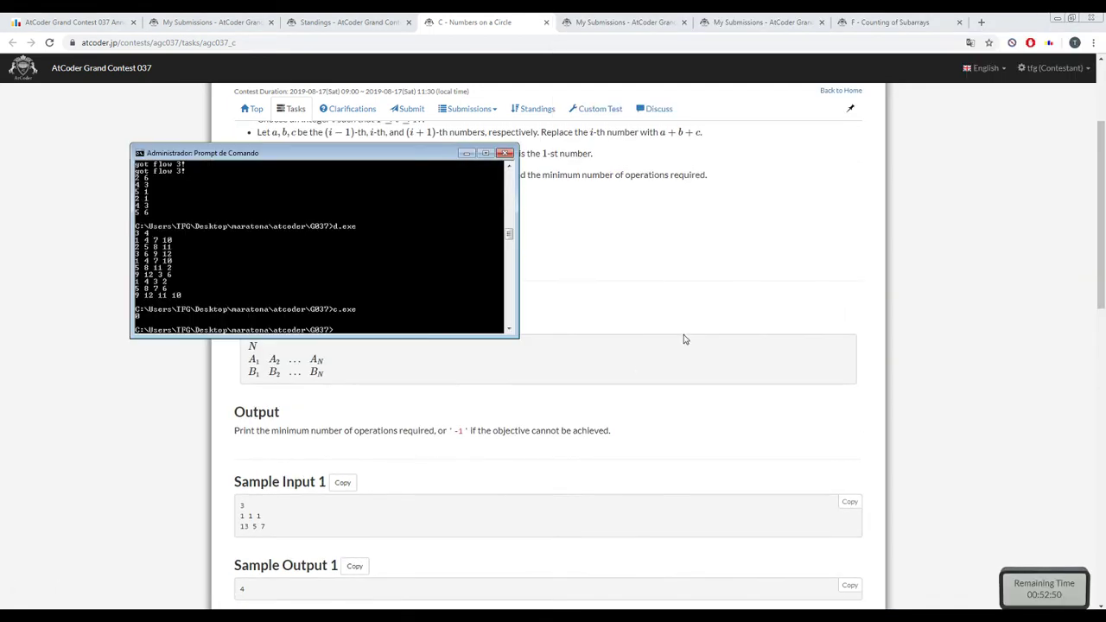
click(304, 597)
key(alt+Tab)
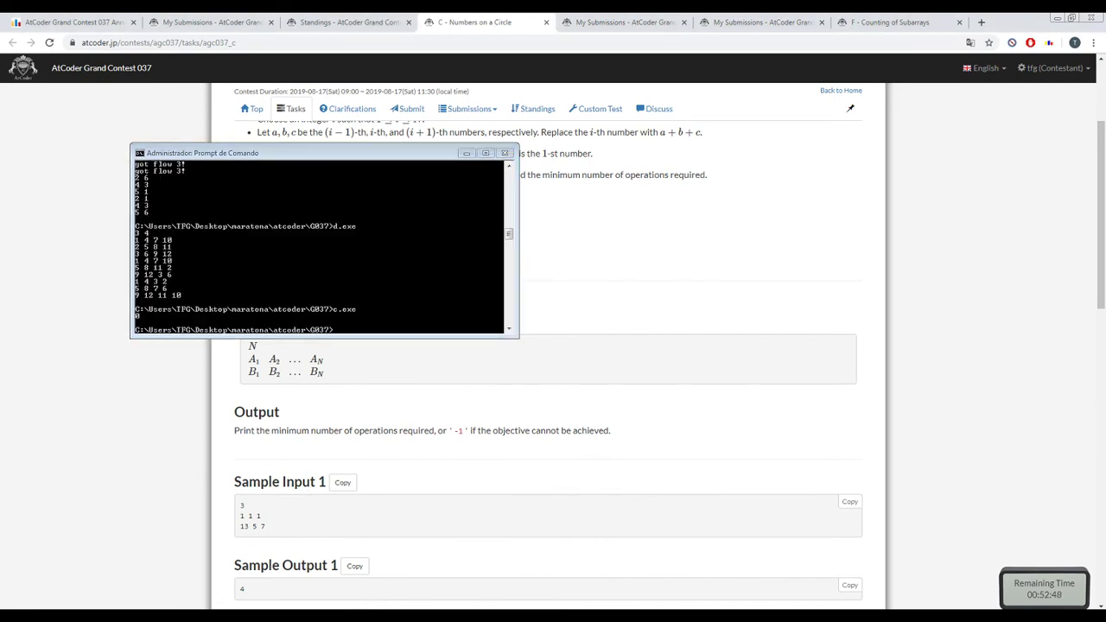
key(alt+Tab)
click(991, 285)
key(Return)
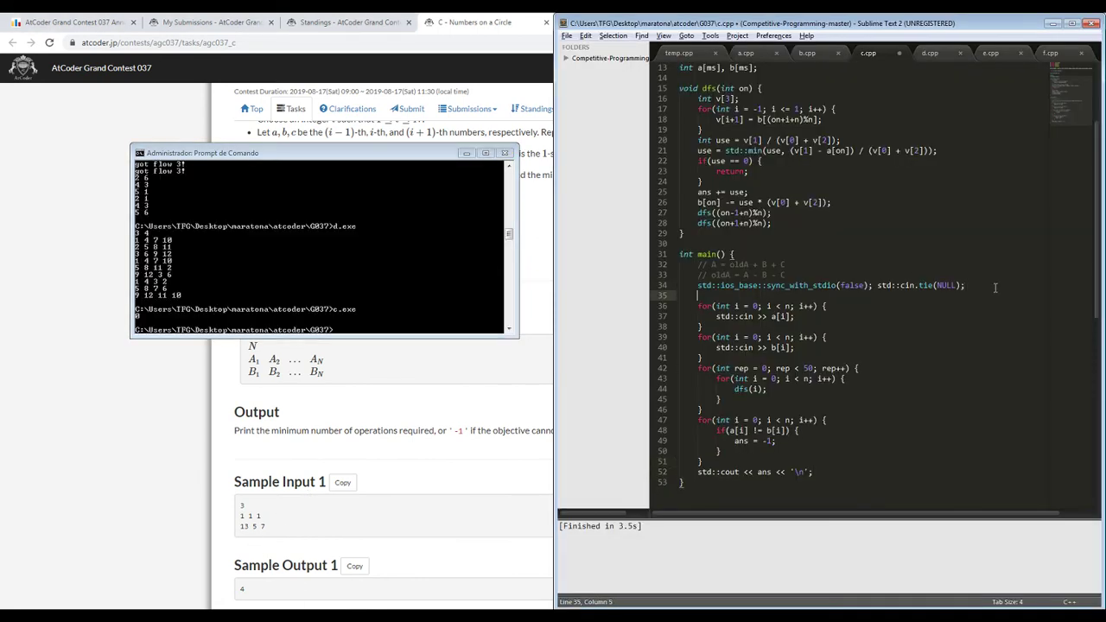
text(std::cin >> n;)
key(ctrl+b)
- Run c.exe in the Command Prompt on Sample Input 1: 3, then 1 1 1, then 13 5 7
click(344, 271)
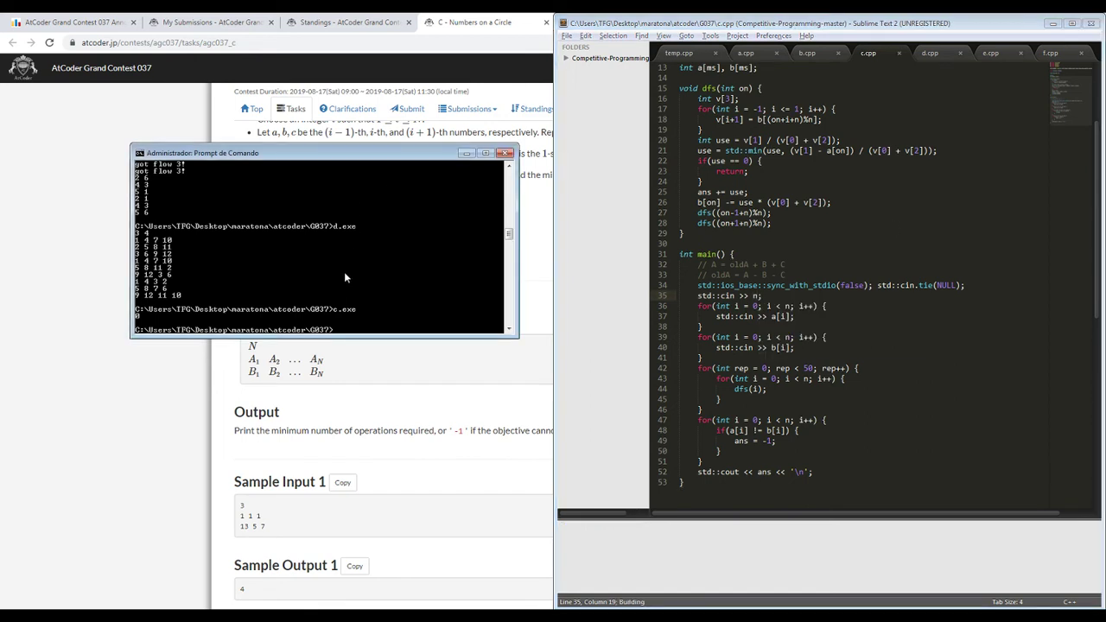
key(Up)
key(Return)
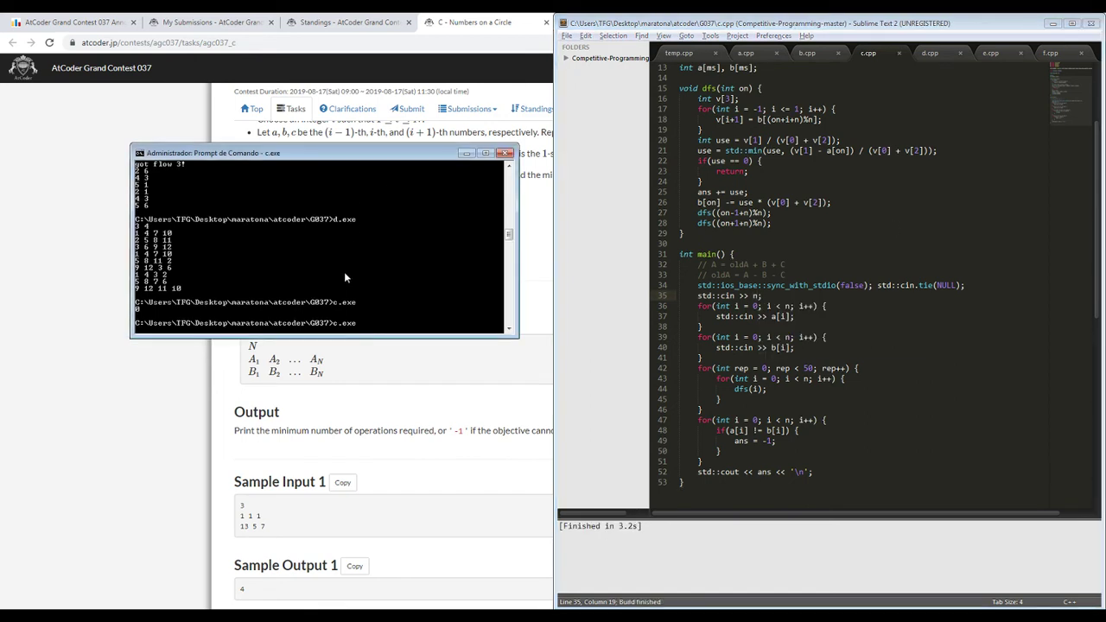
text(3)
key(Return)
text(1 1 1)
key(Return)
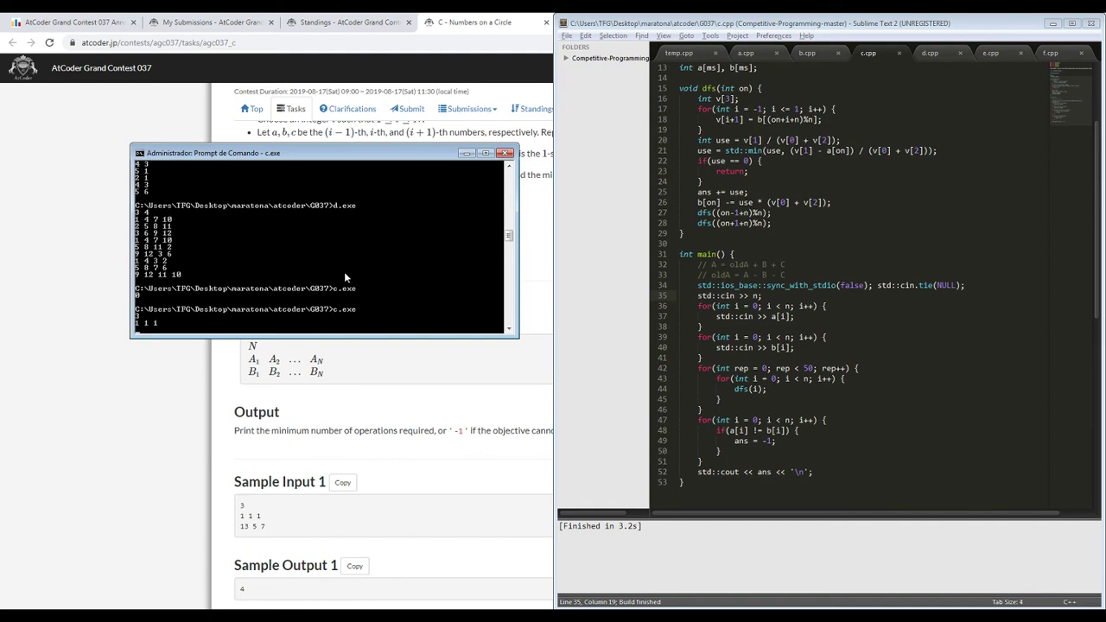
text(13 5 7)
key(Return)
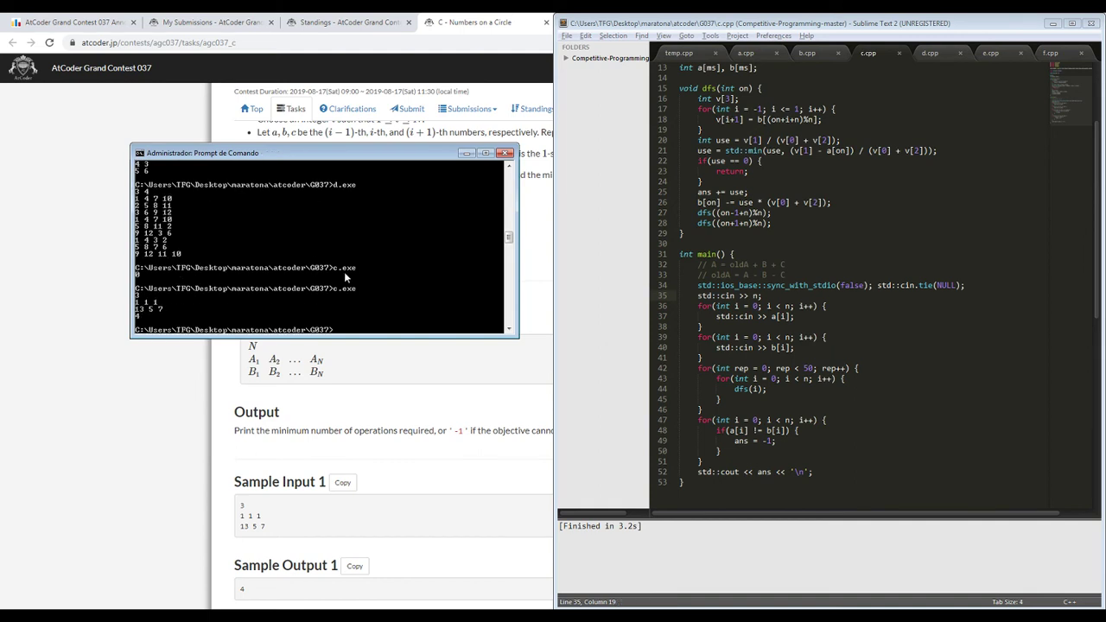
- Copy Sample Input 3 from the task C page and run c.exe on it
click(448, 509)
scroll(441, 504, down, 6)
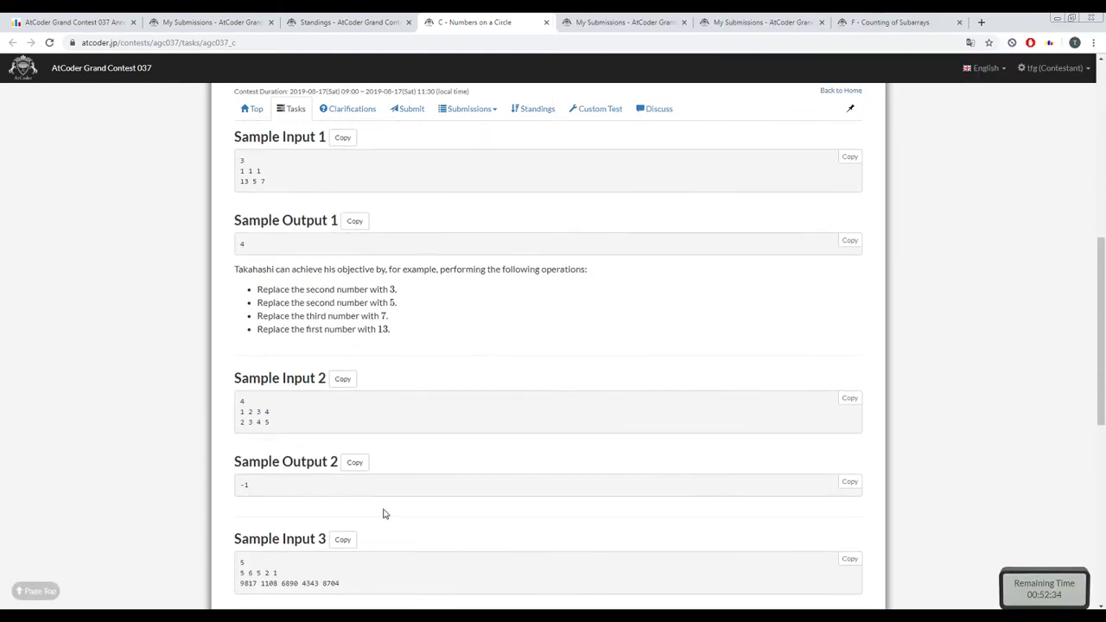
scroll(344, 427, up, 1)
click(343, 425)
key(alt+Tab)
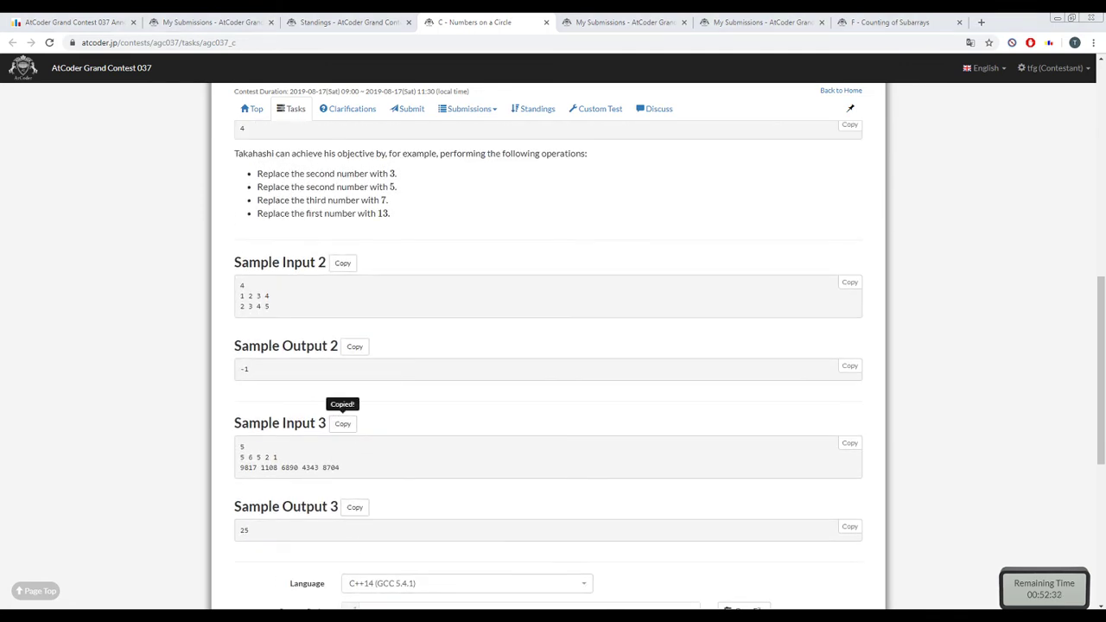
key(Up)
key(Return)
right_click(344, 290)
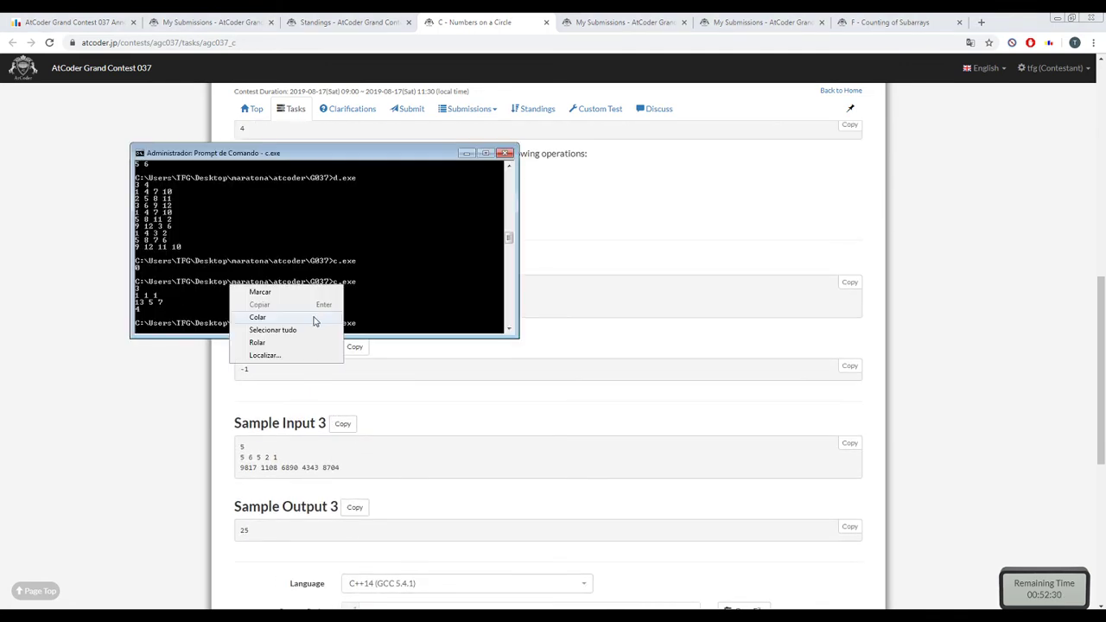
click(314, 321)
- Copy Sample Input 2 from the task C page and run c.exe on it
key(alt+Tab)
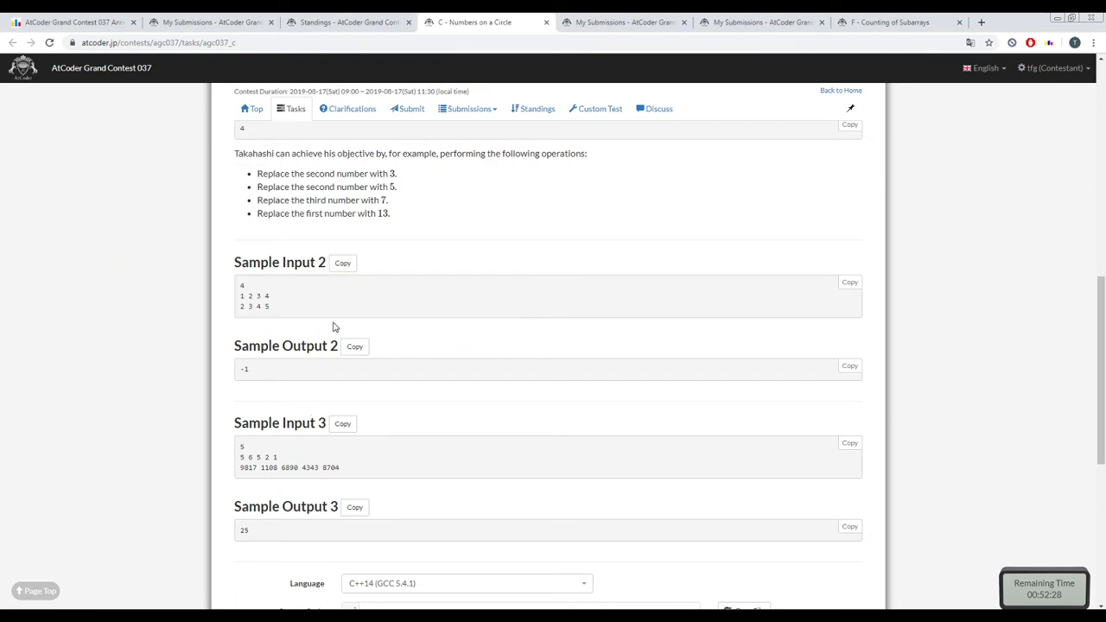
click(343, 262)
key(alt+Tab)
key(Up)
key(Return)
right_click(320, 293)
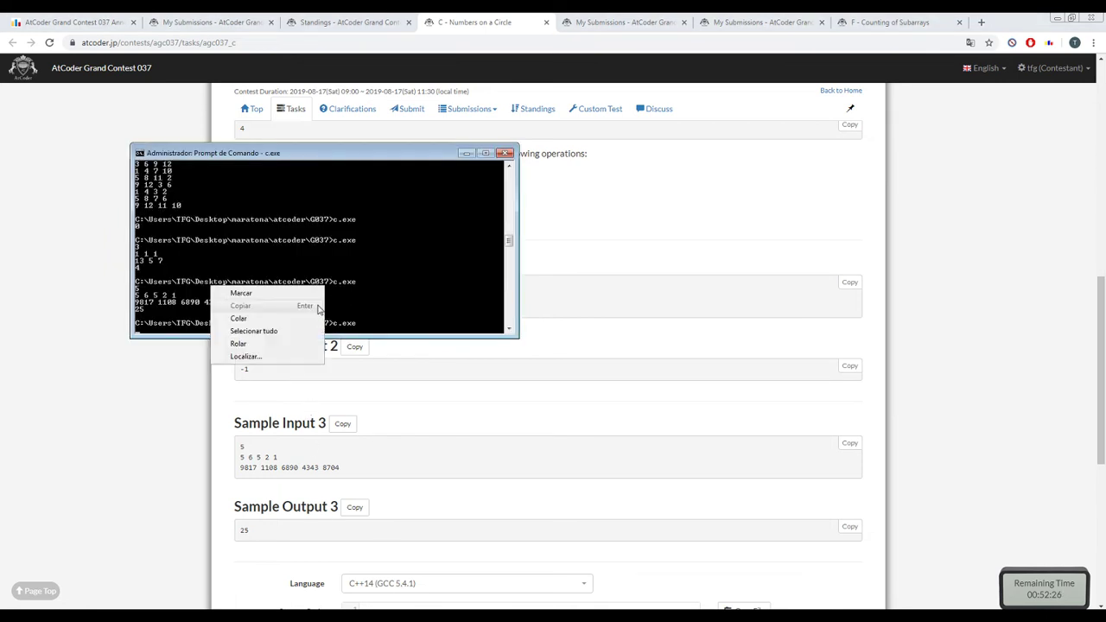
click(306, 317)
- Copy the entire c.cpp code into the task C source code form and submit it as C++14 (GCC 5.4.1)
key(alt+Tab)
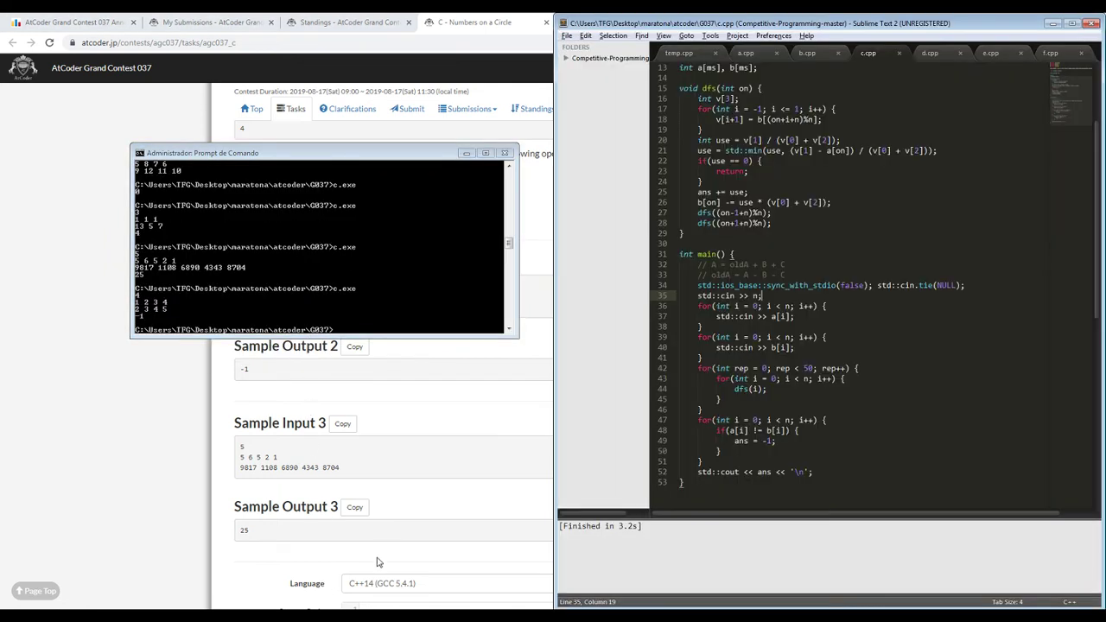
key(ctrl+a)
key(ctrl+c)
click(455, 447)
scroll(454, 446, down, 2)
click(436, 487)
key(ctrl+v)
scroll(436, 487, down, 3)
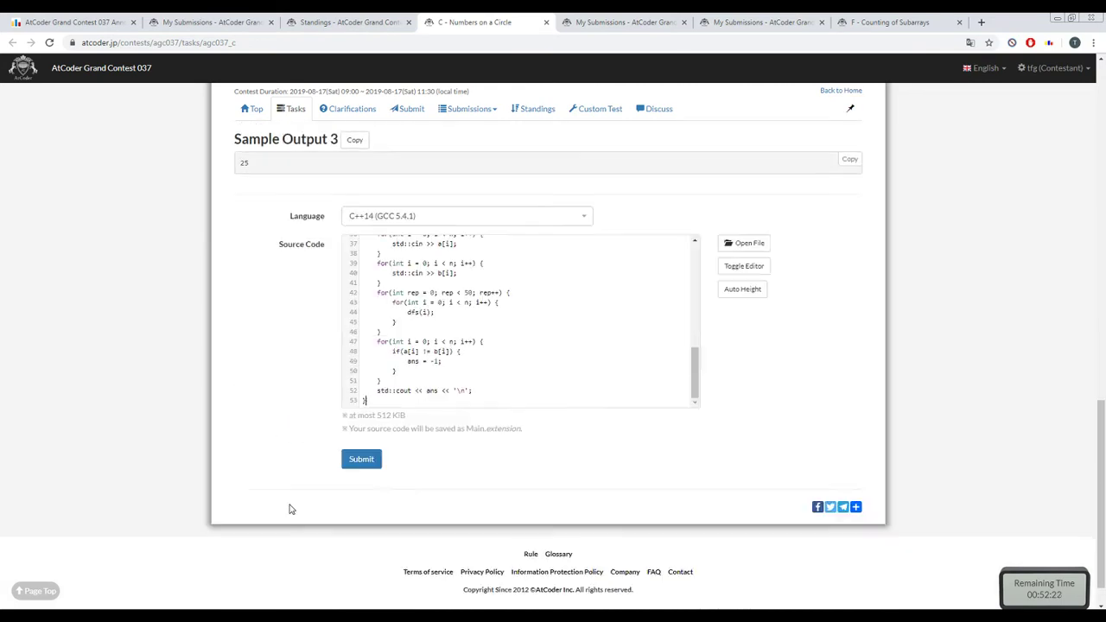
click(366, 430)
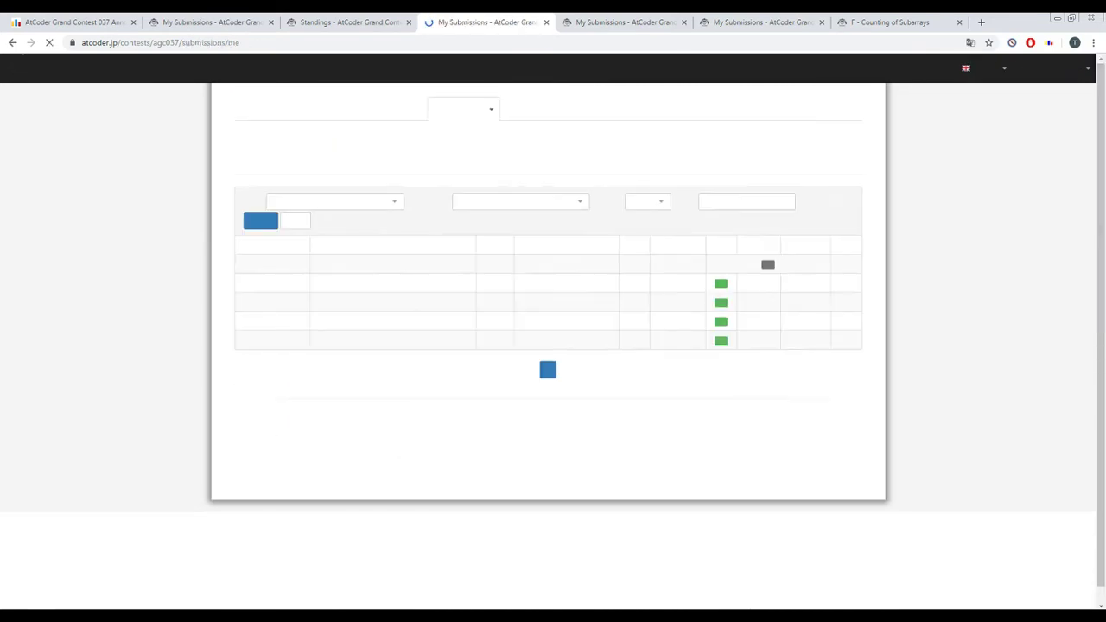
- Review the rep loop in main and the body of the dfs function in c.cpp
key(alt+Tab)
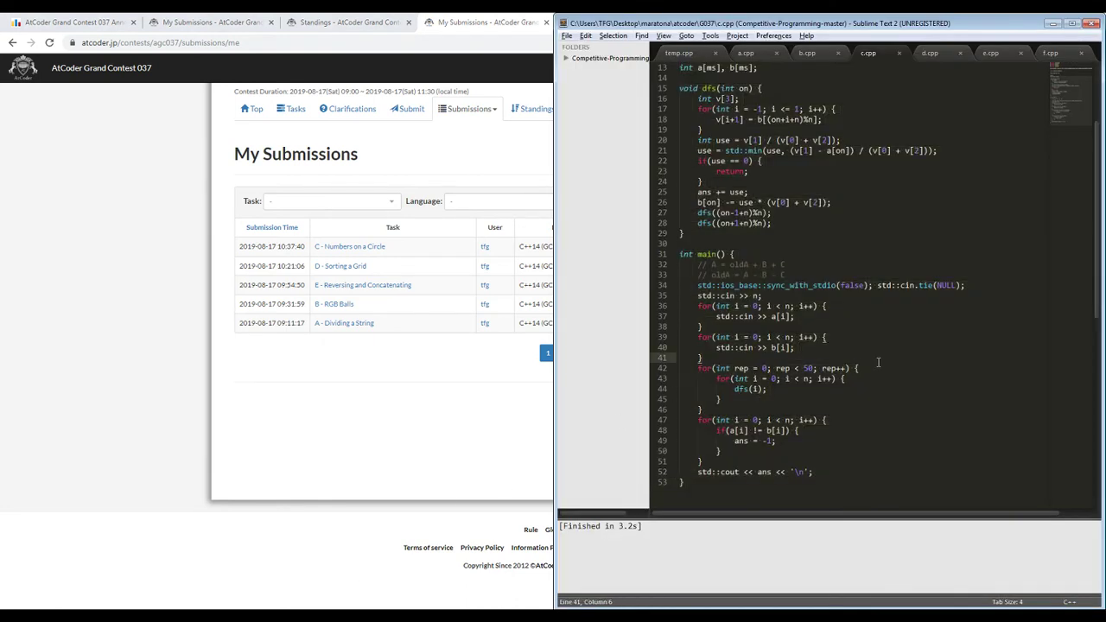
drag(845, 369, 710, 367)
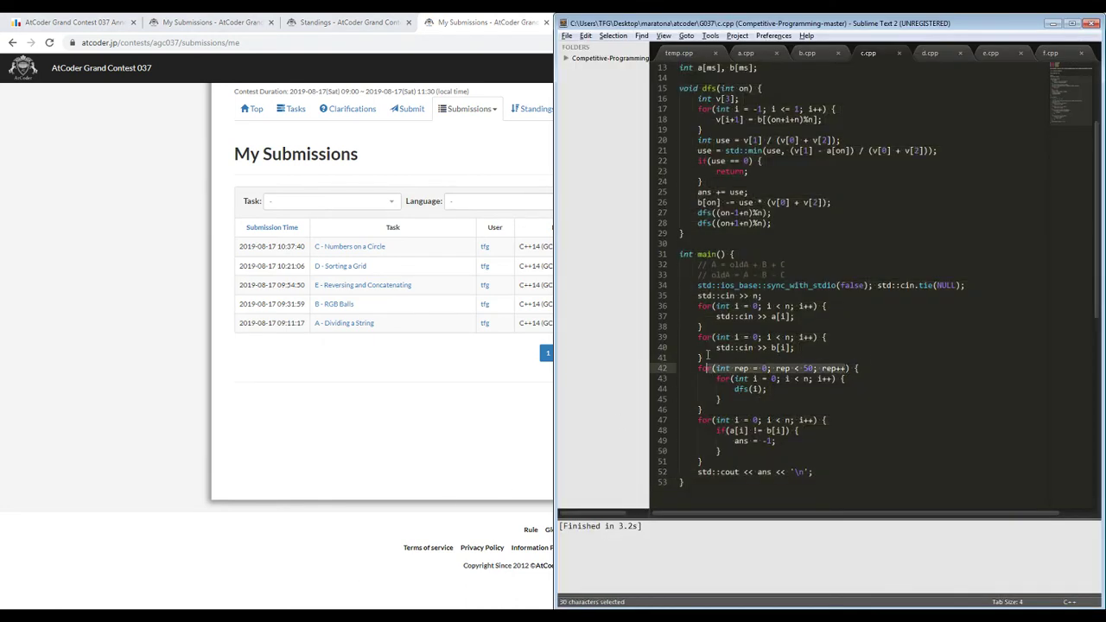
scroll(710, 368, up, 2)
drag(681, 306, 693, 203)
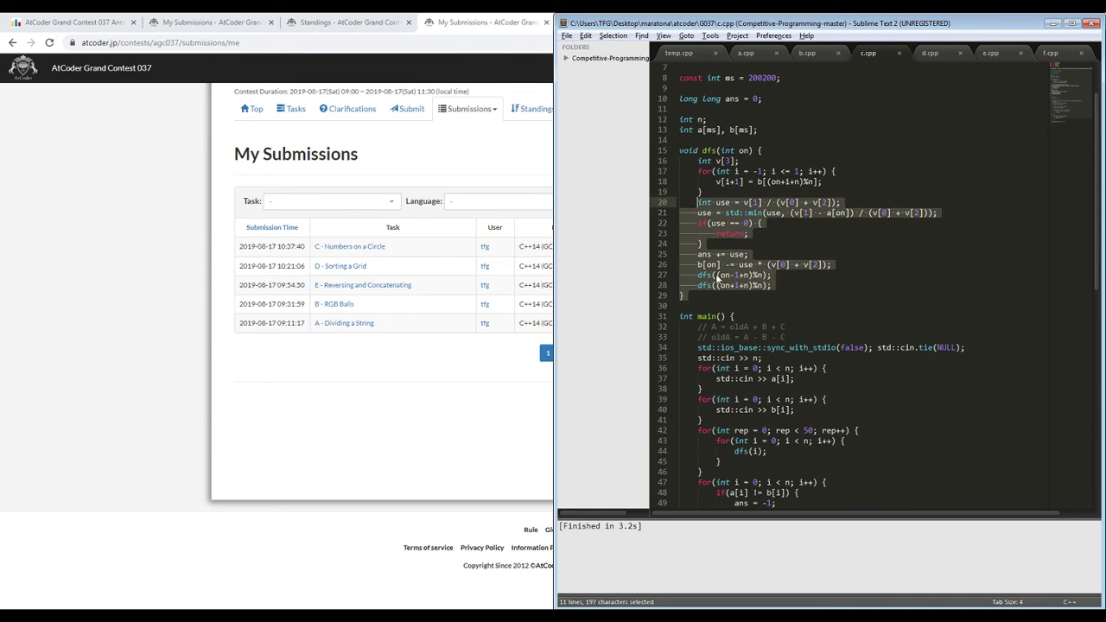
drag(685, 296, 698, 200)
- Check the task C submission's status, refresh the contest standings and examine the top-ranked contestants' scores per task
click(411, 386)
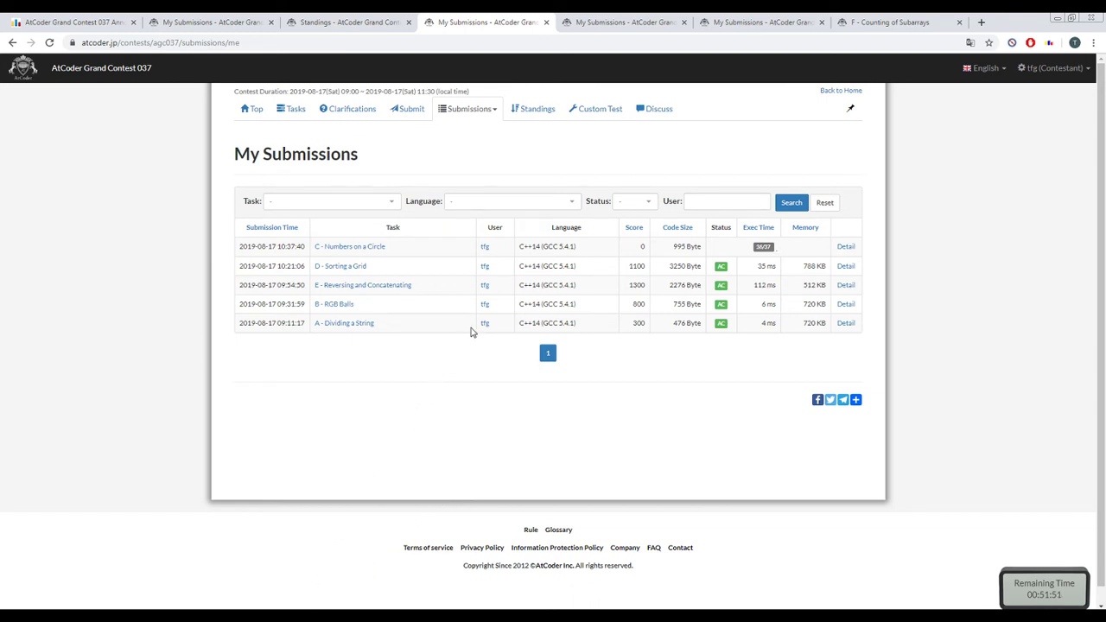
click(338, 25)
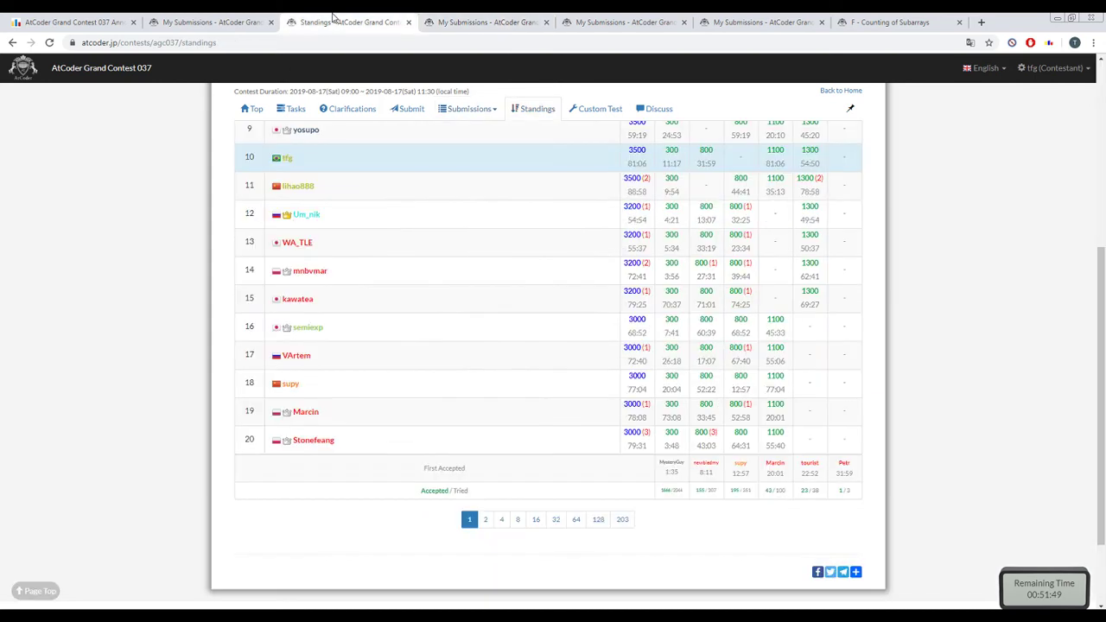
scroll(516, 343, up, 3)
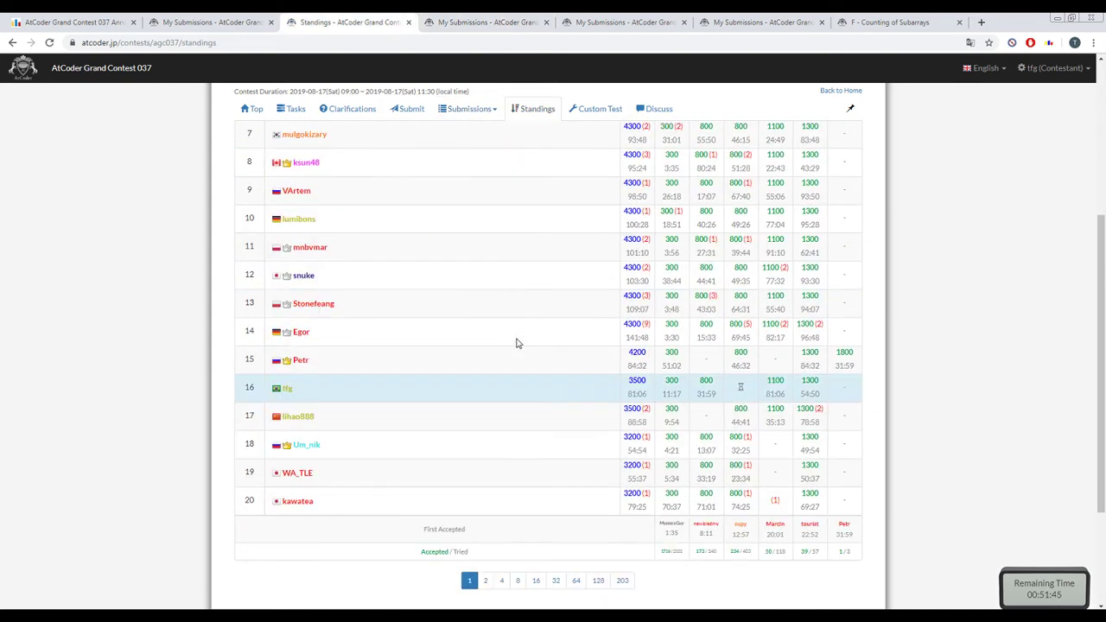
key(F5)
scroll(516, 343, up, 1)
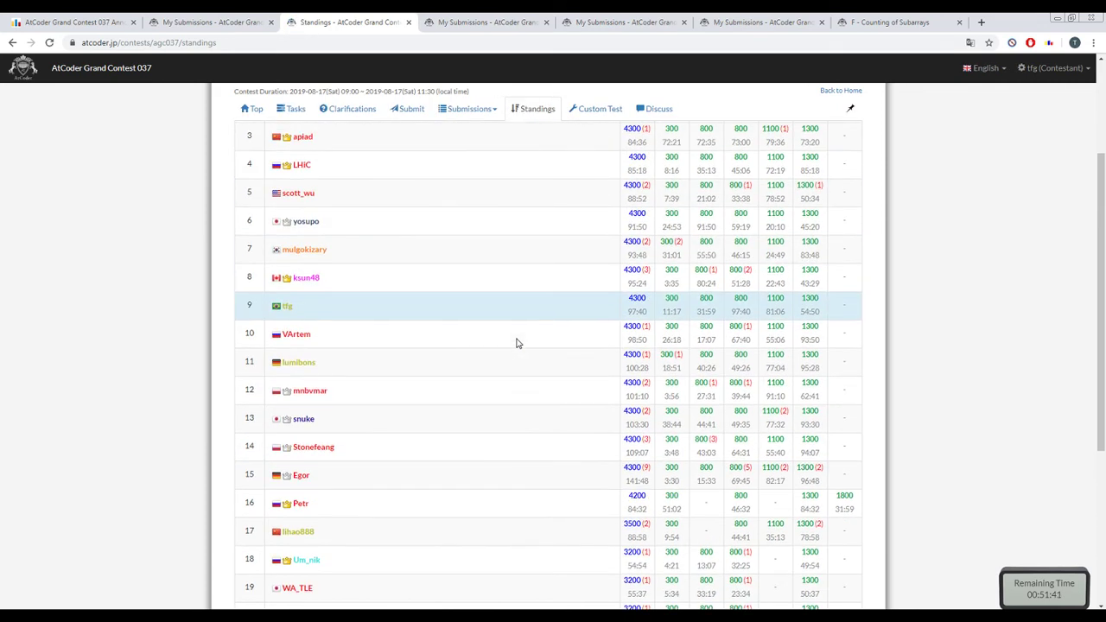
scroll(516, 343, up, 2)
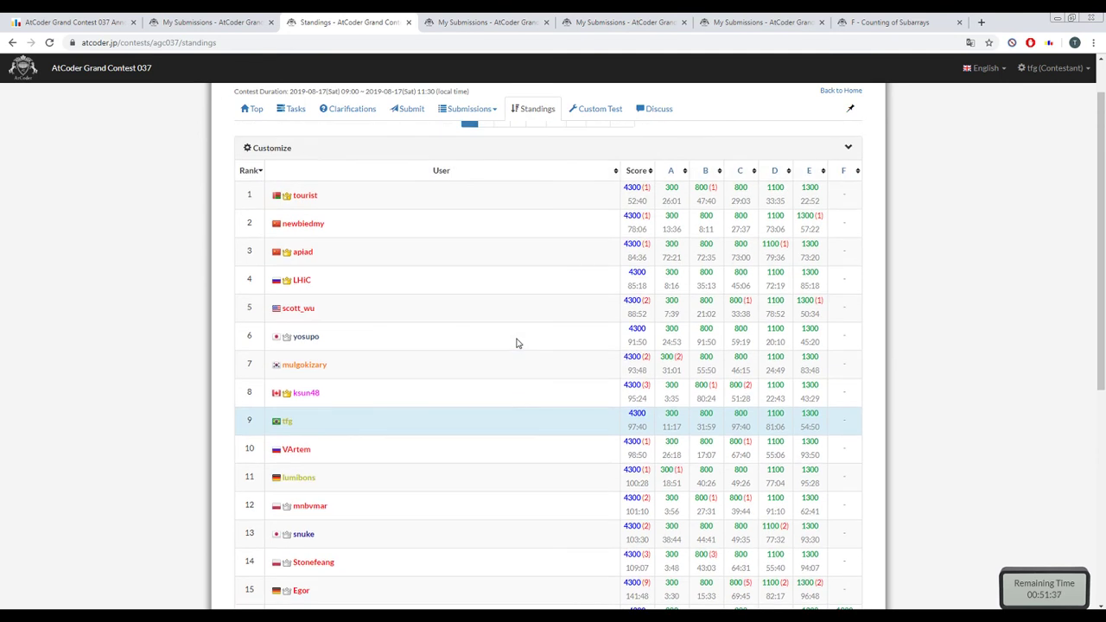
scroll(516, 343, down, 2)
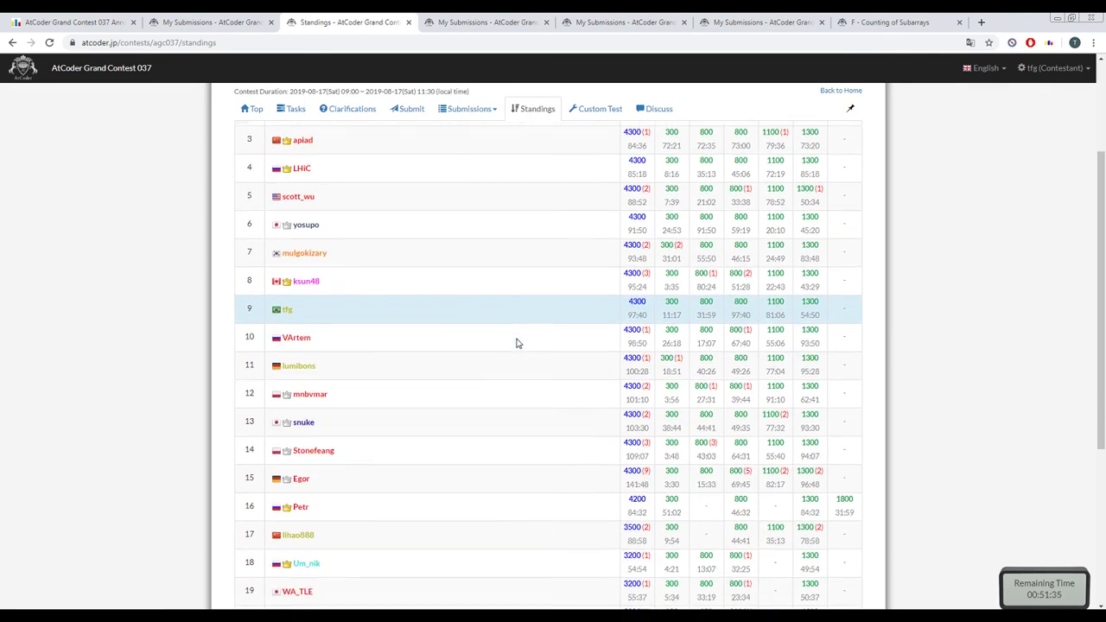
scroll(516, 343, up, 3)
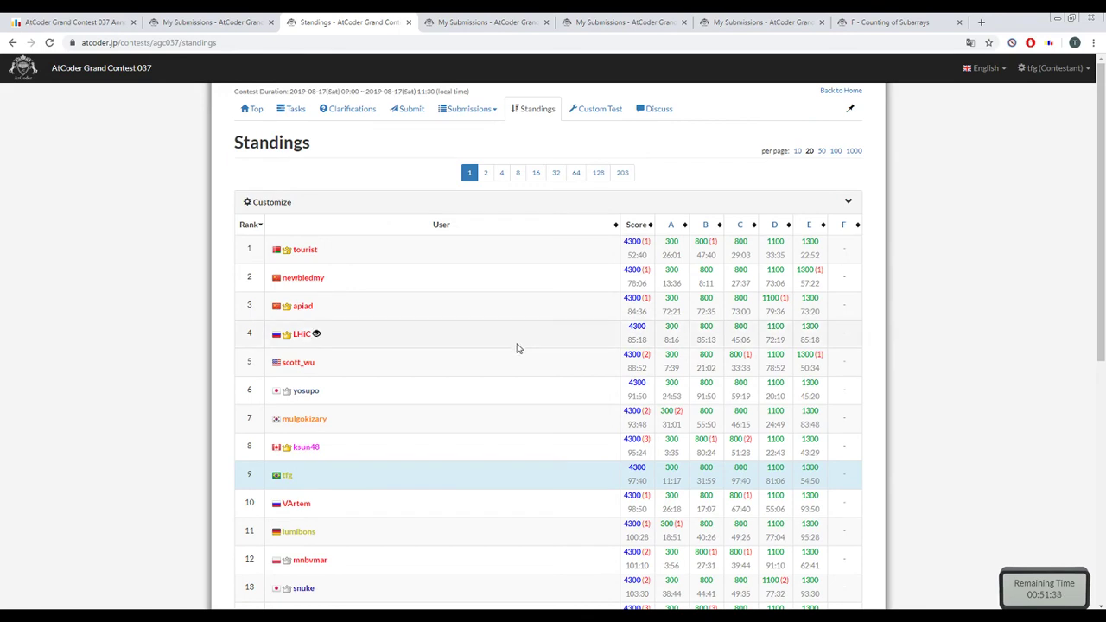
scroll(563, 319, down, 1)
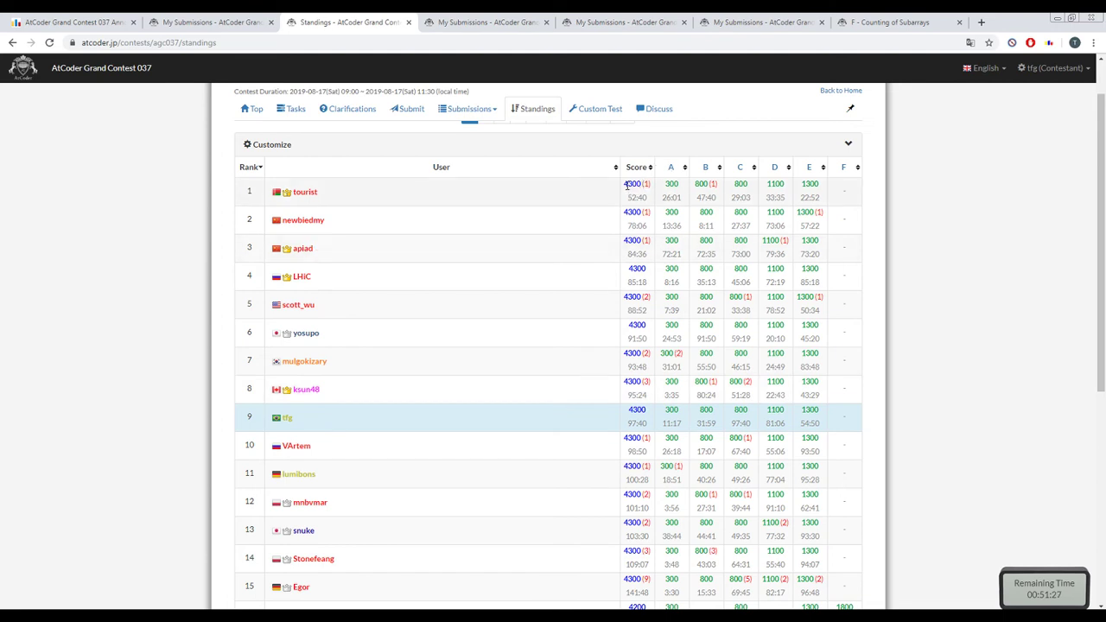
scroll(590, 234, down, 2)
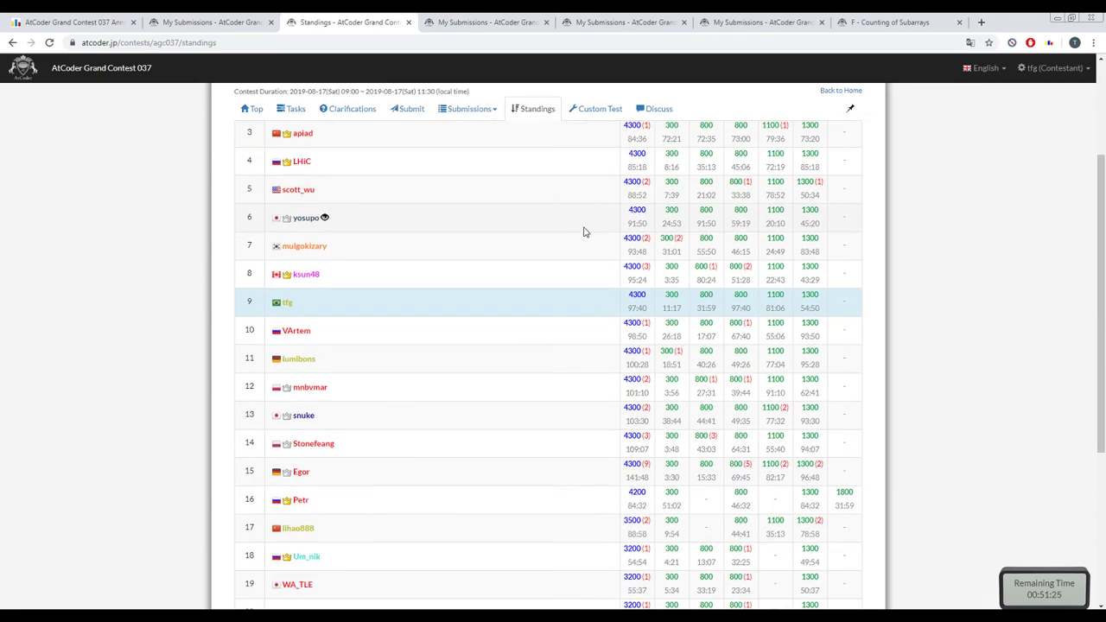
scroll(584, 231, up, 2)
scroll(555, 256, down, 2)
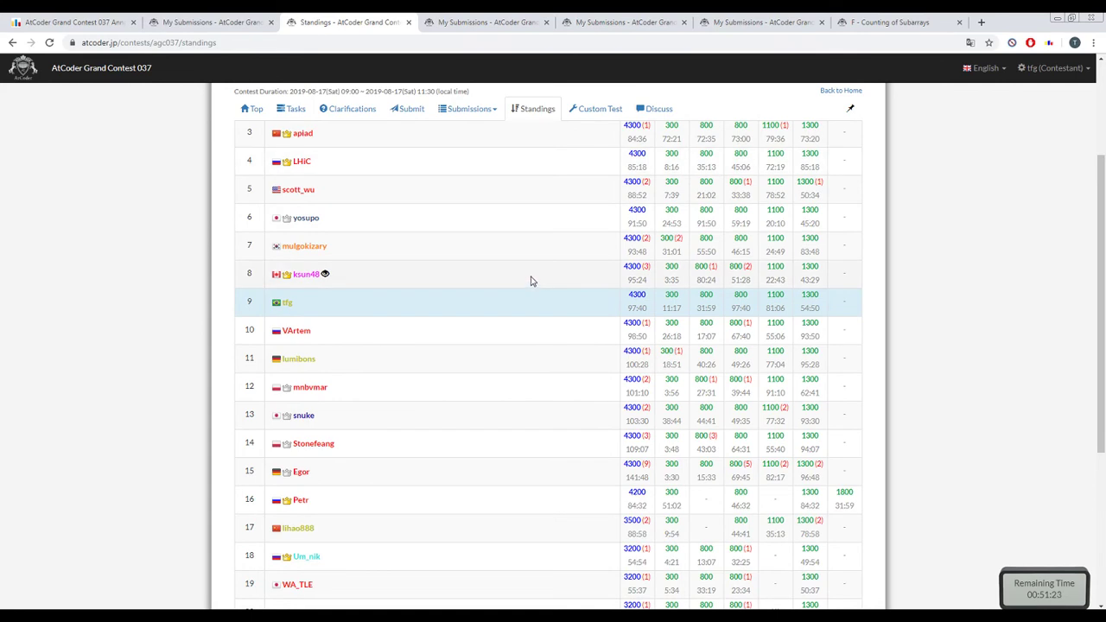
scroll(531, 276, up, 1)
scroll(538, 231, down, 2)
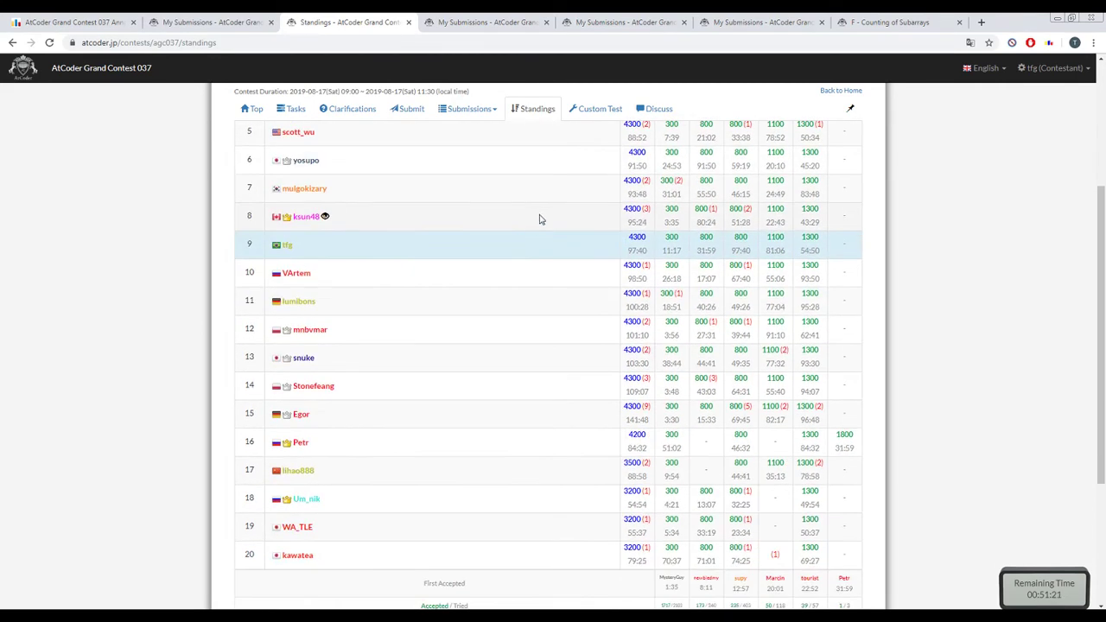
scroll(553, 163, up, 3)
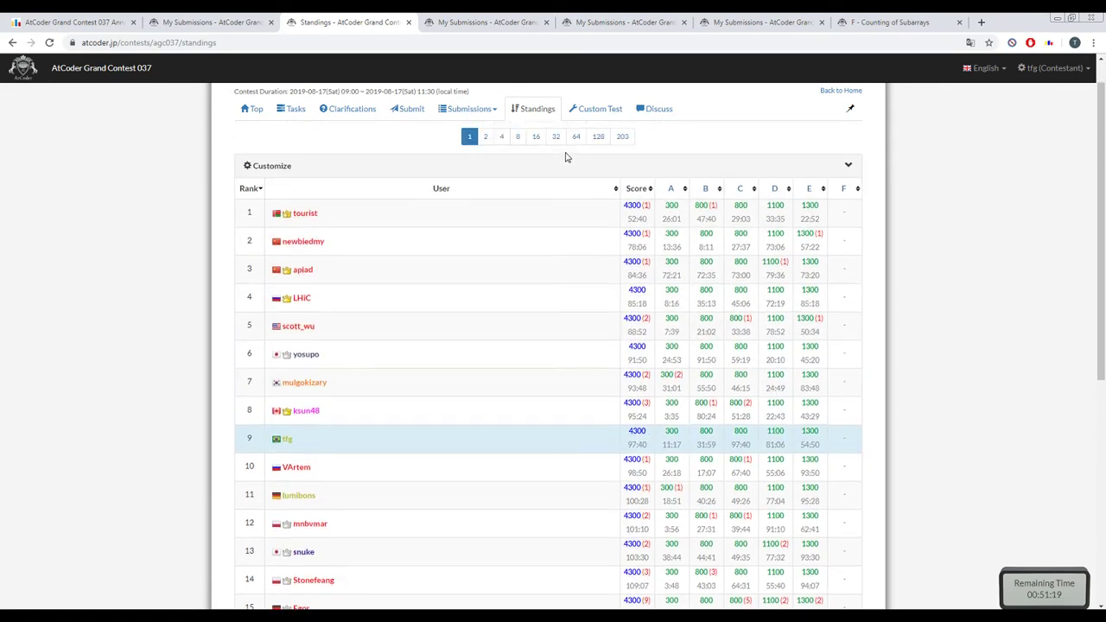
- Open task F (Counting of Subarrays) and read its level (k, l) definition and the sample cases
click(888, 19)
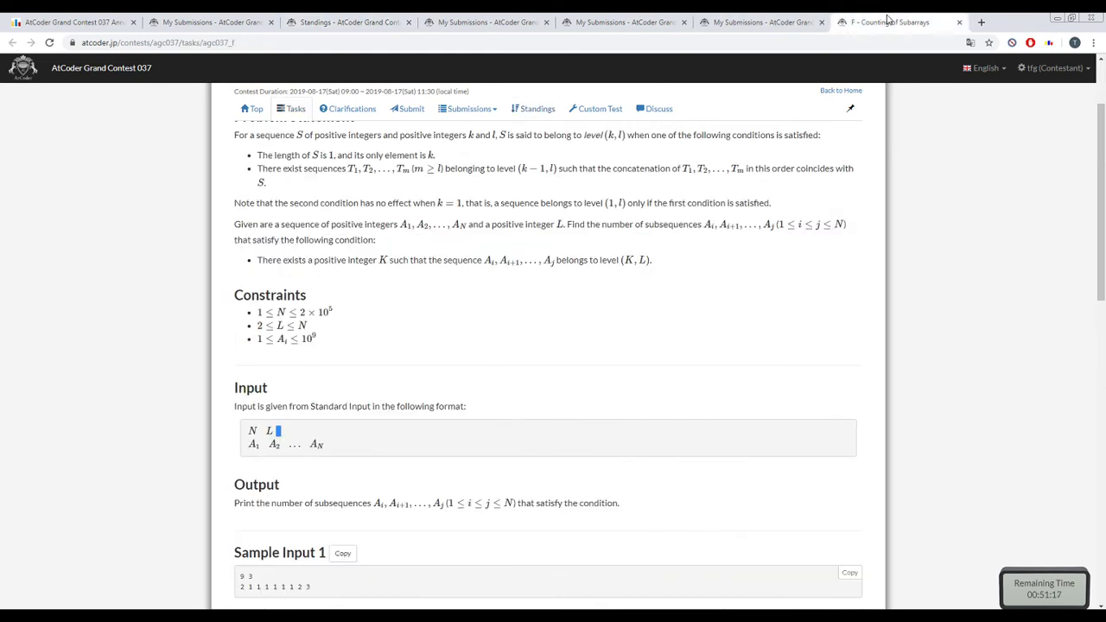
scroll(590, 358, up, 1)
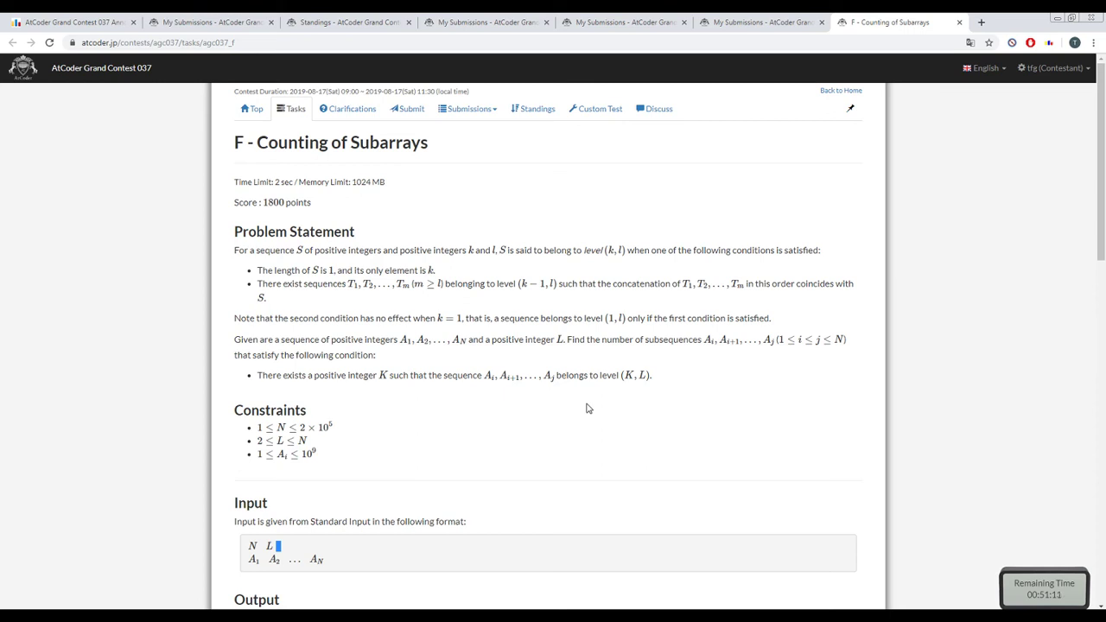
drag(464, 283, 257, 284)
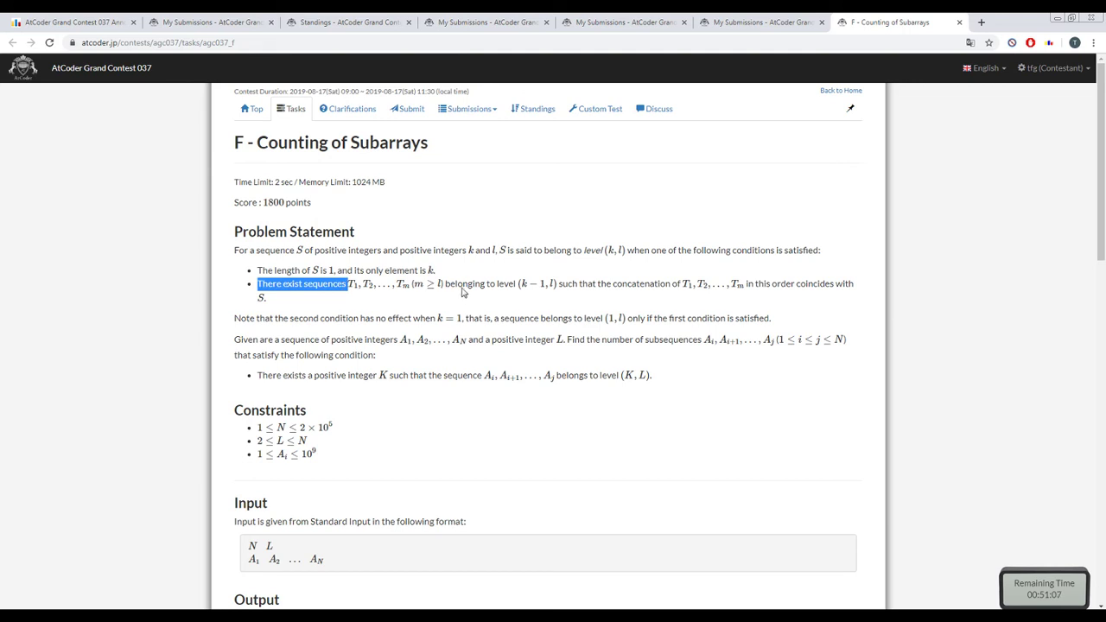
double_click(464, 283)
drag(464, 283, 516, 284)
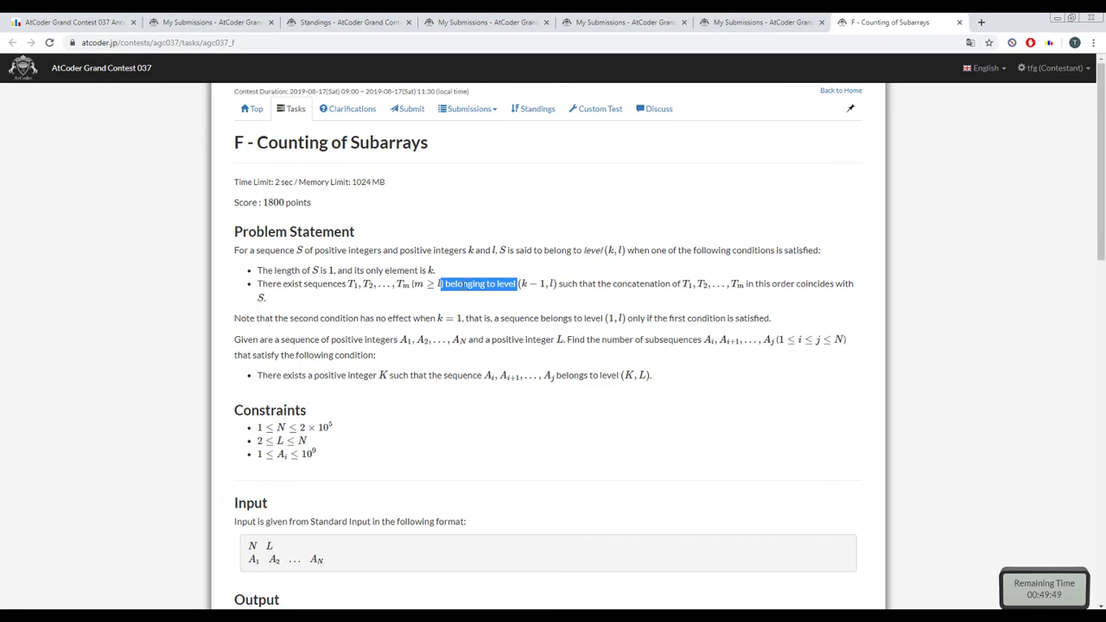
scroll(432, 289, down, 7)
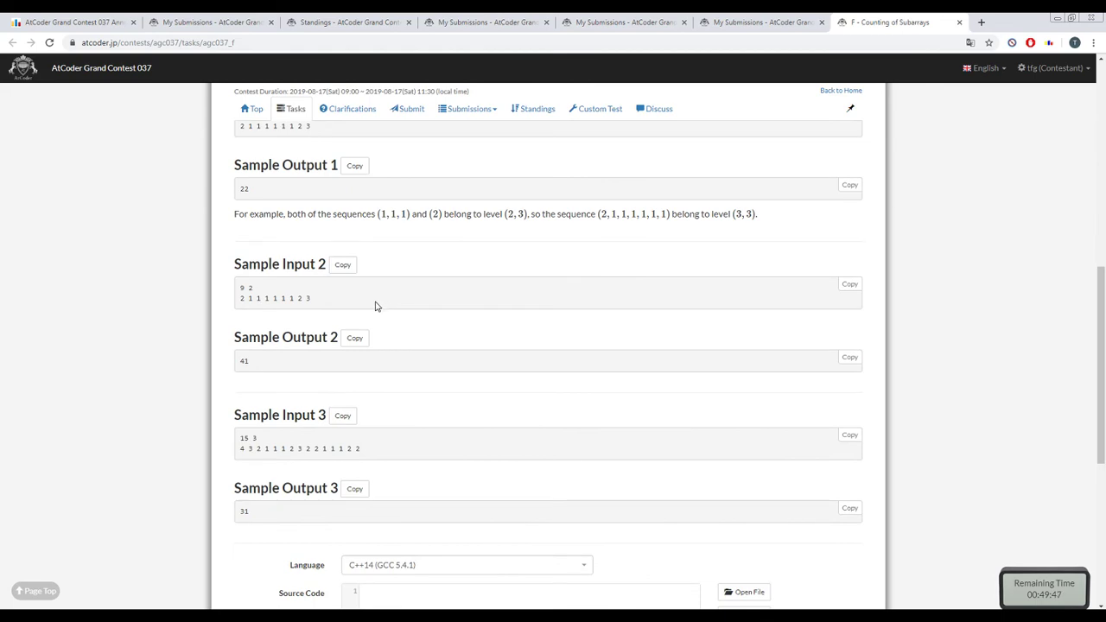
- Recheck task F's sample cases and reread the note about k = 1 and the description of the given sequence
scroll(369, 308, down, 1)
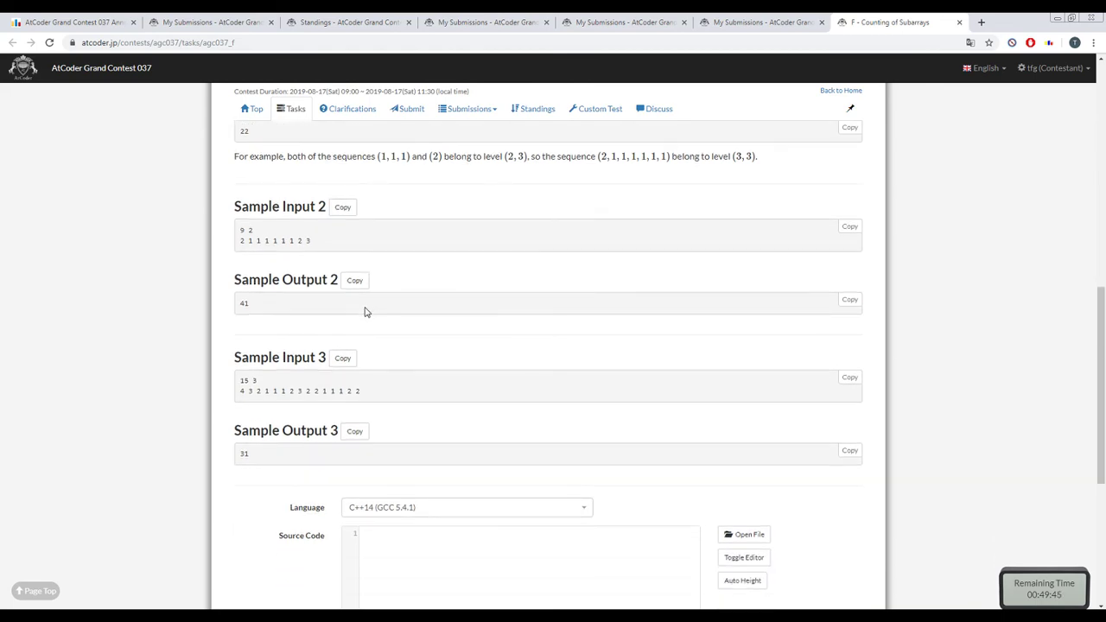
scroll(364, 312, up, 10)
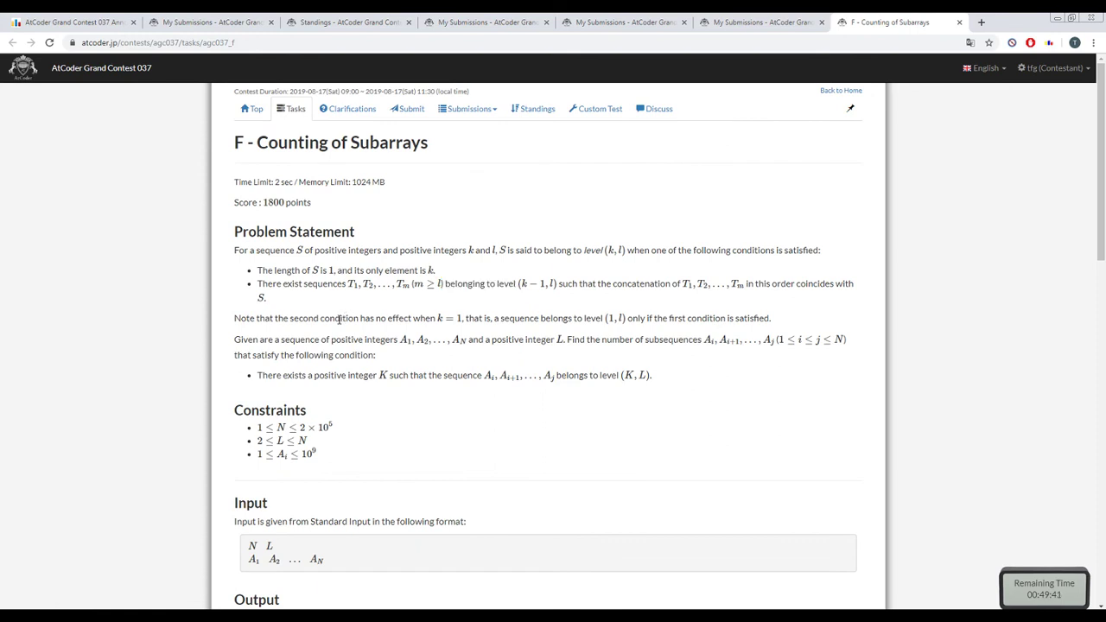
triple_click(341, 318)
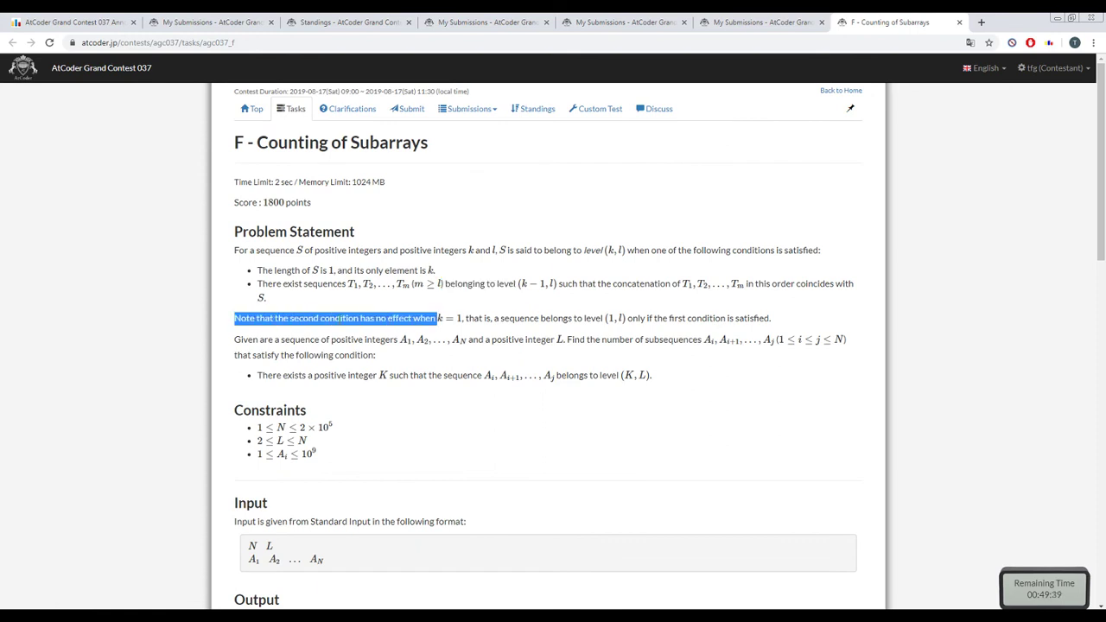
triple_click(341, 318)
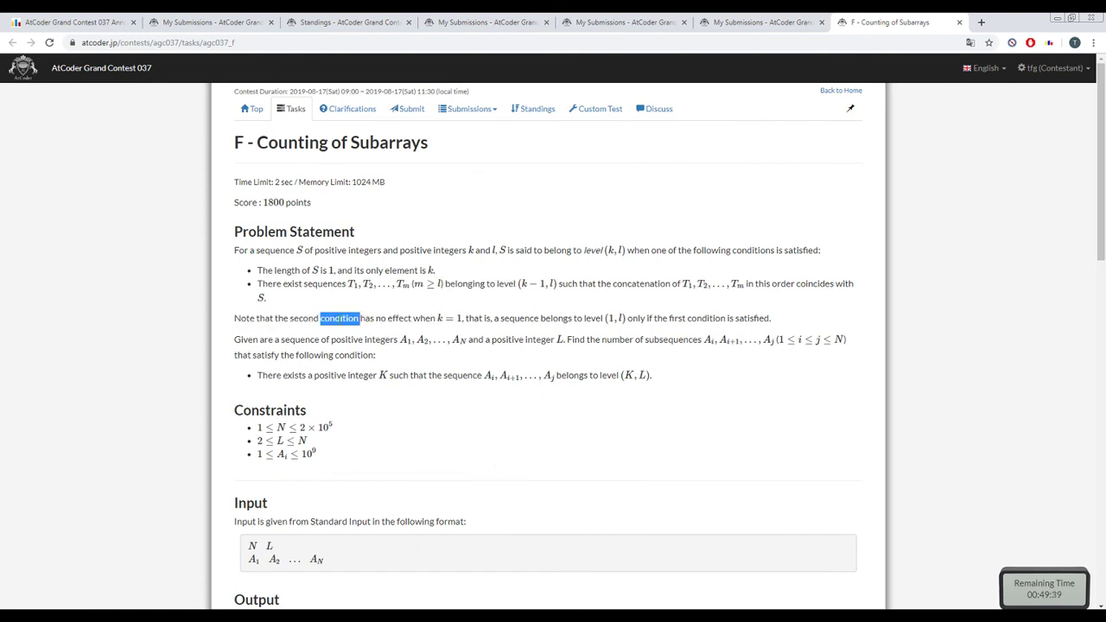
triple_click(330, 330)
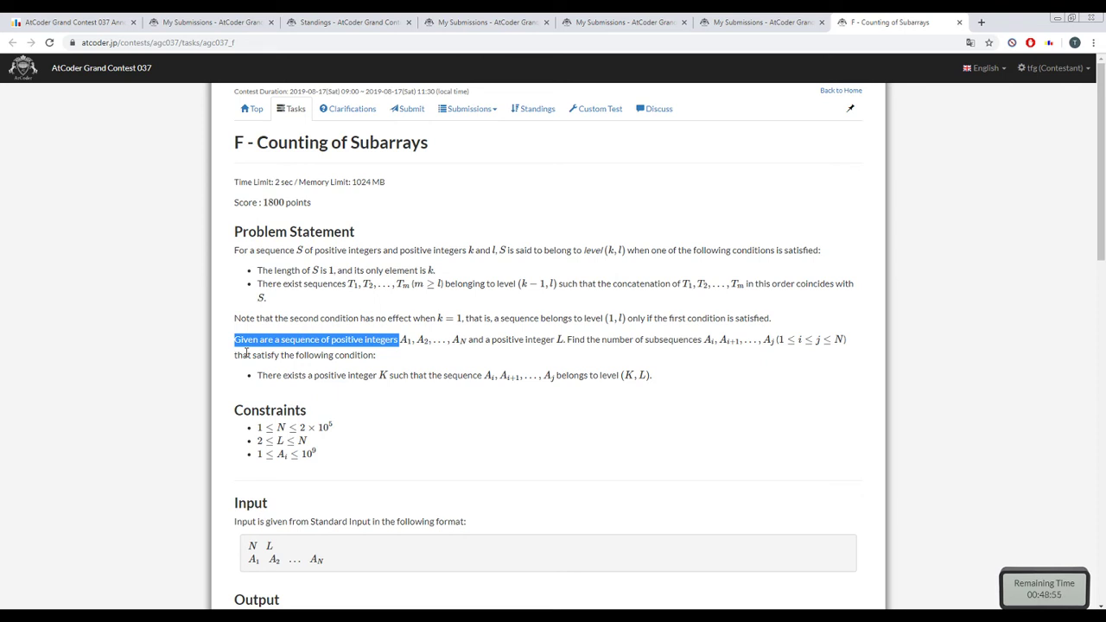
- Study the definition of level (k, l), focusing on the m ≥ l requirement and the note on the second condition
click(439, 285)
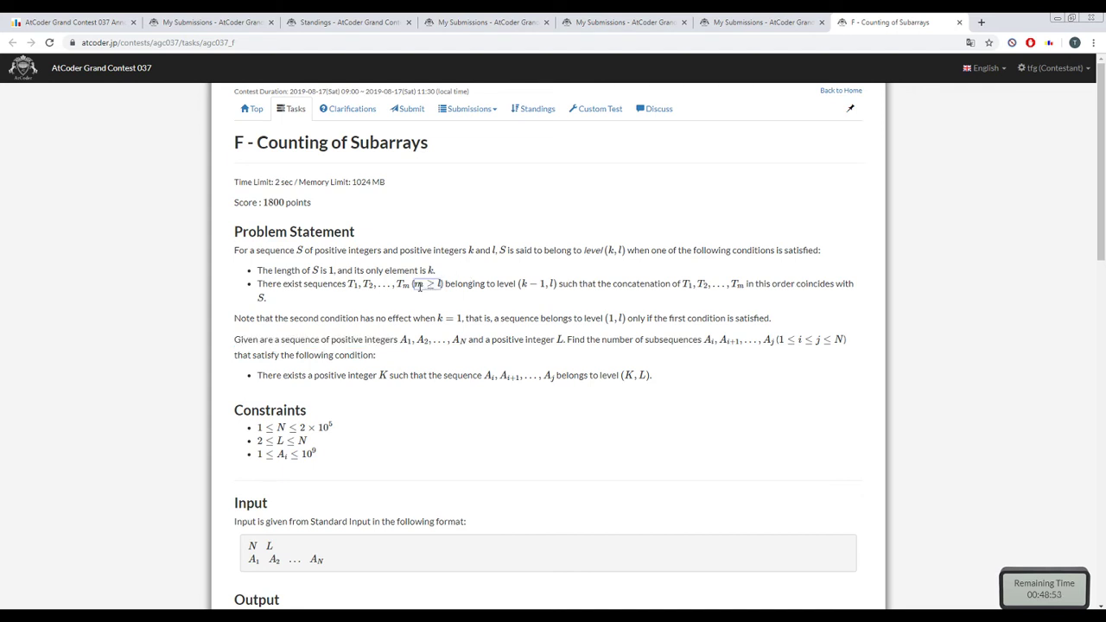
drag(441, 289, 427, 286)
click(370, 312)
double_click(369, 311)
click(370, 311)
triple_click(370, 311)
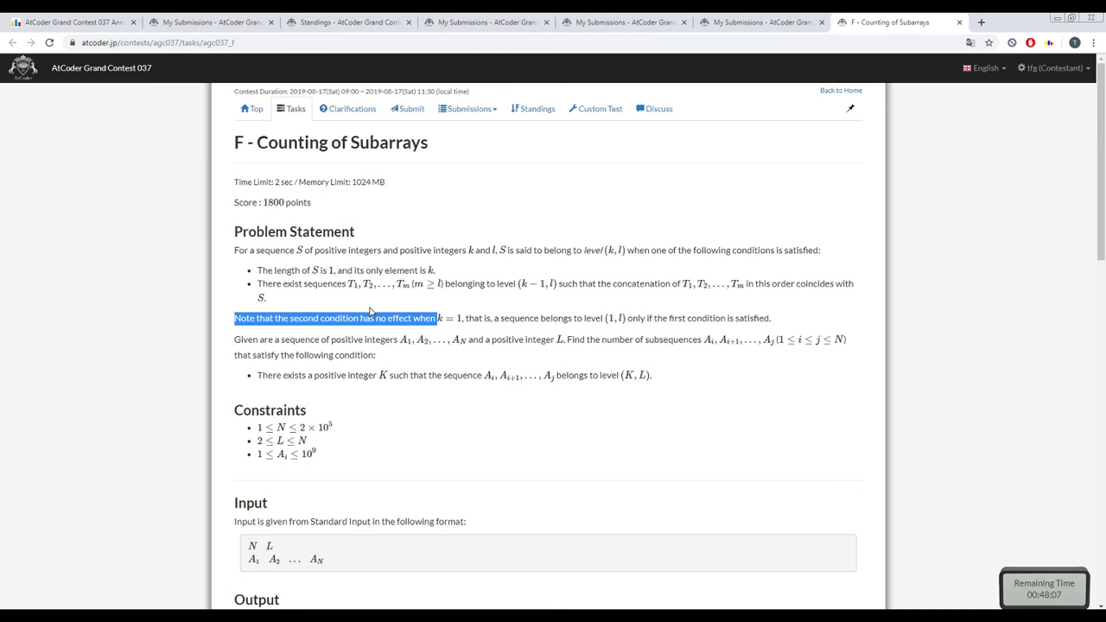
click(370, 311)
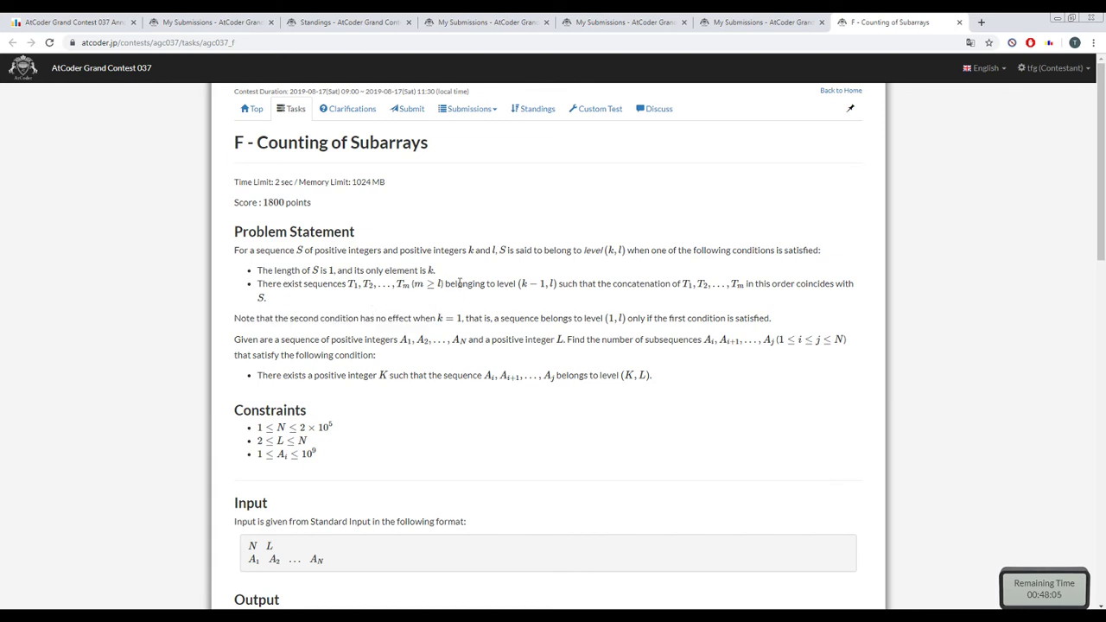
drag(440, 285, 335, 271)
click(367, 283)
drag(623, 250, 596, 251)
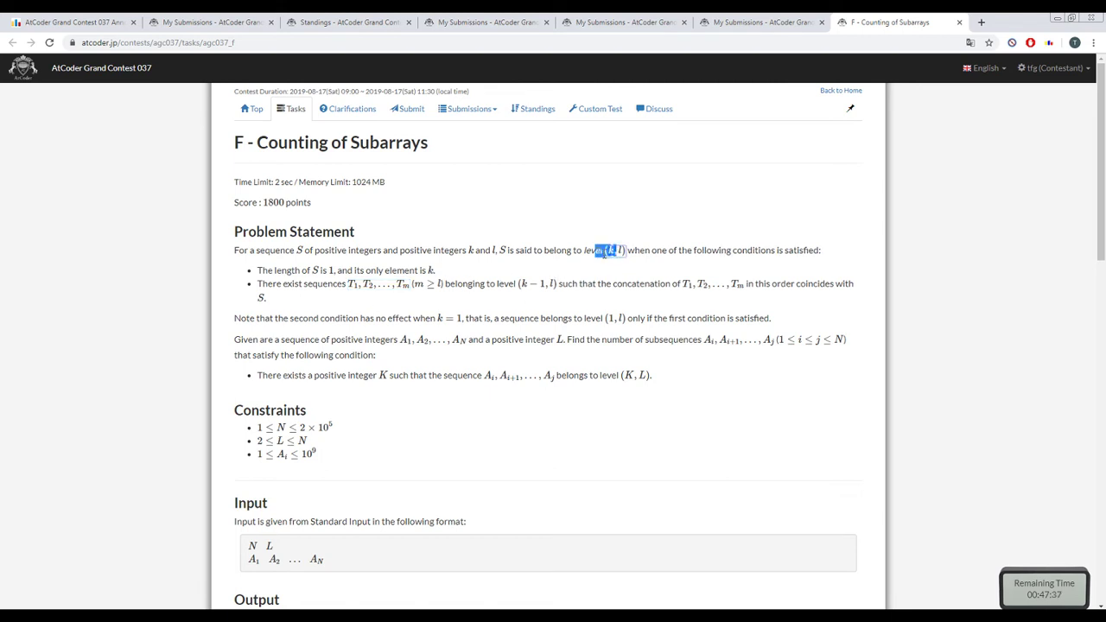
click(611, 250)
- Go through the three sample inputs and outputs of task F and compare them with the constraints and input format
scroll(524, 386, down, 5)
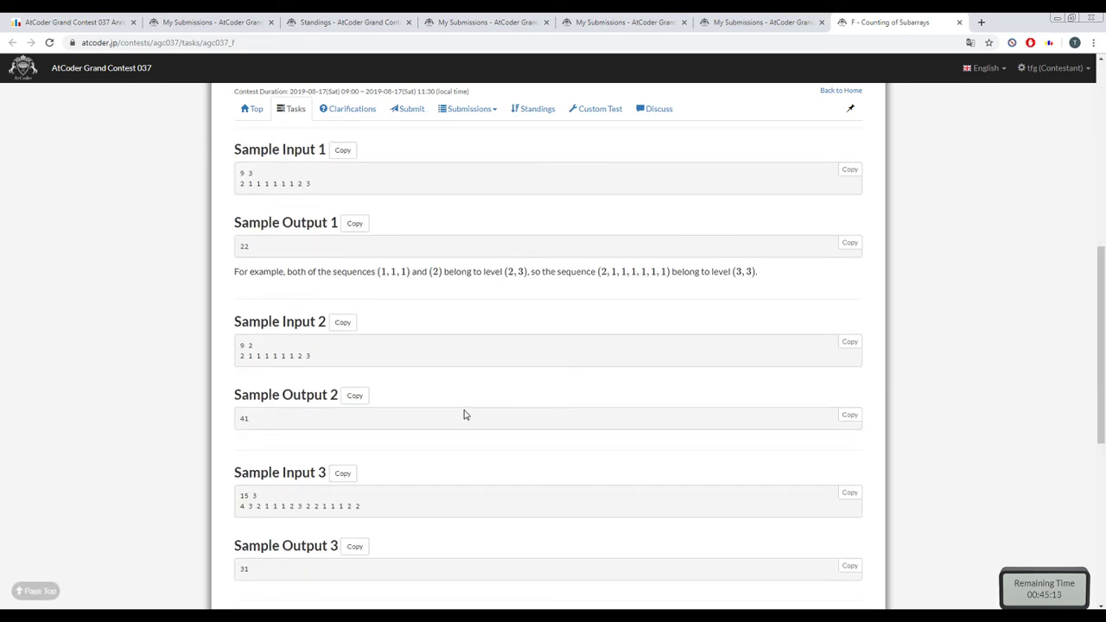
scroll(426, 488, down, 1)
scroll(424, 484, down, 1)
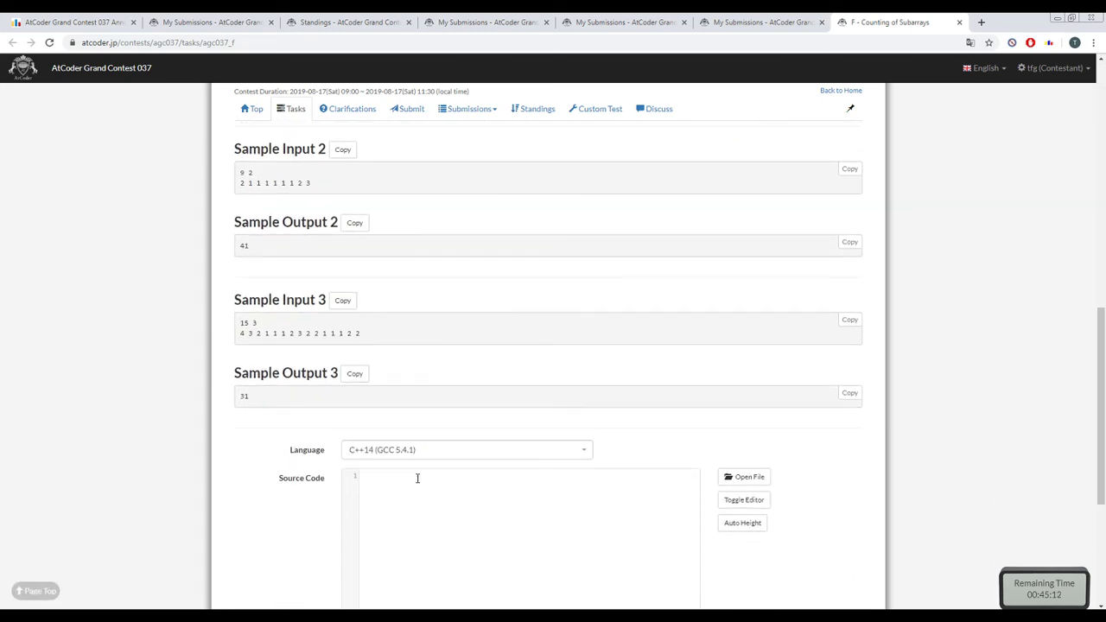
scroll(415, 477, up, 1)
scroll(412, 481, up, 4)
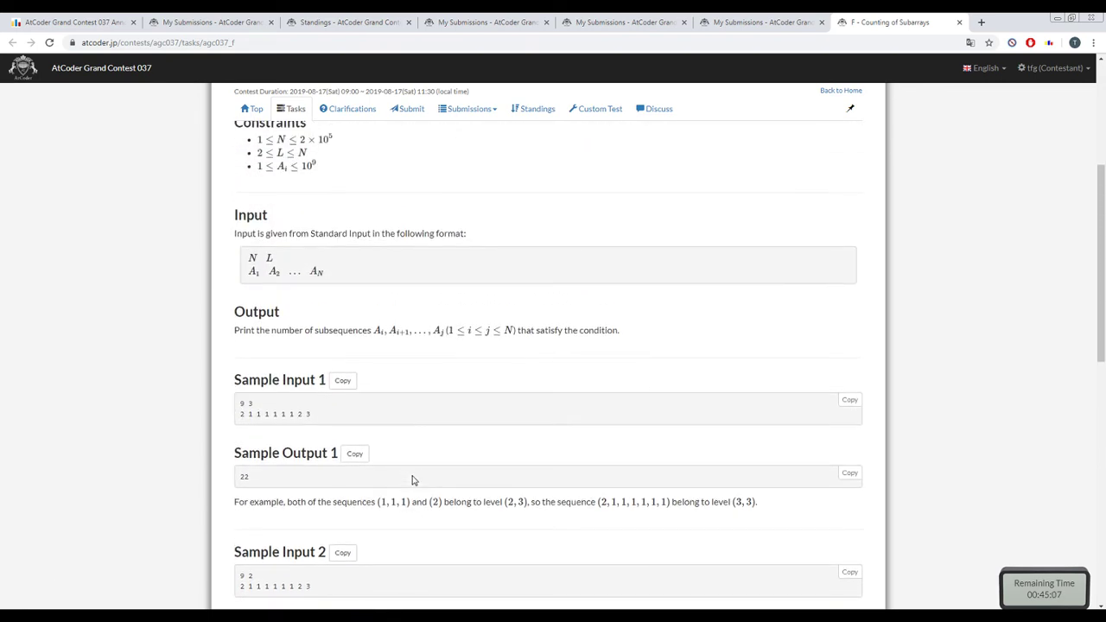
scroll(412, 481, up, 2)
scroll(412, 480, up, 1)
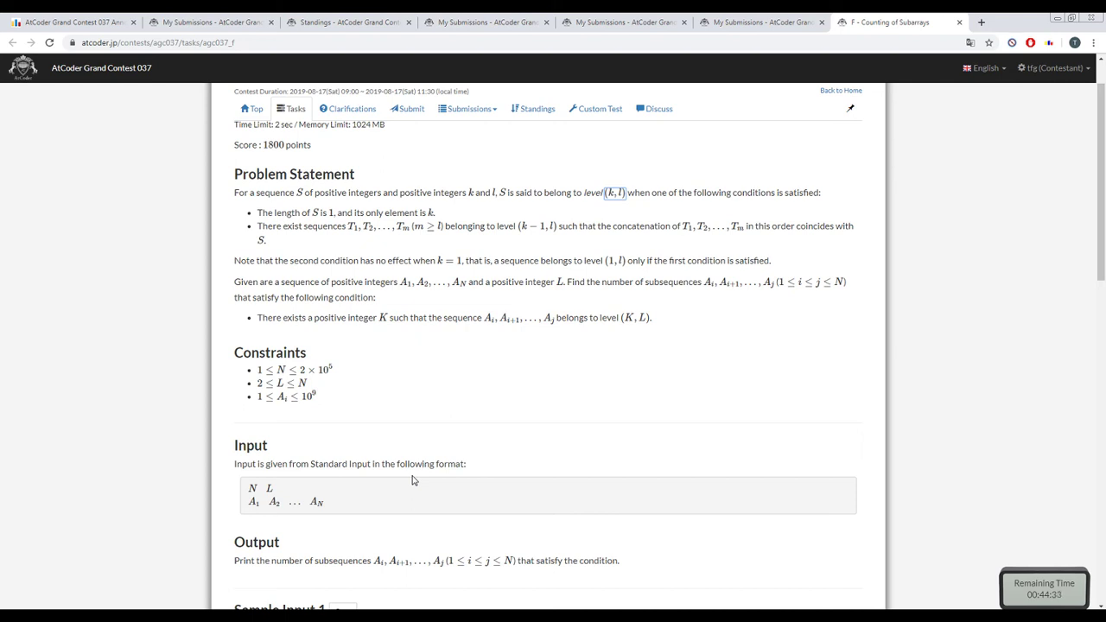
scroll(417, 478, down, 3)
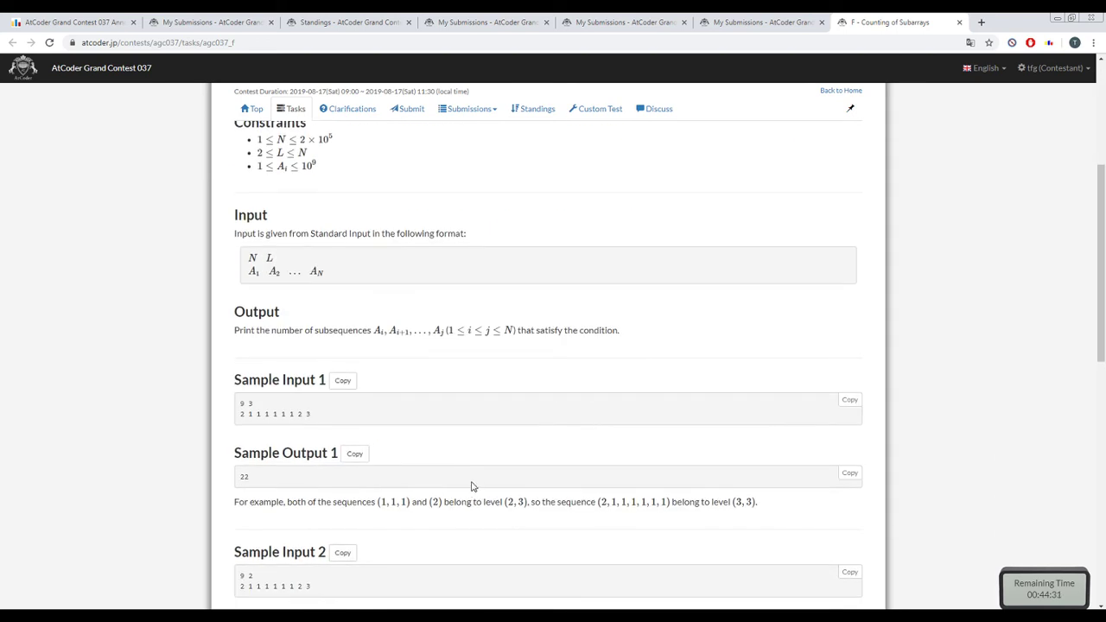
scroll(471, 484, down, 2)
right_click(463, 458)
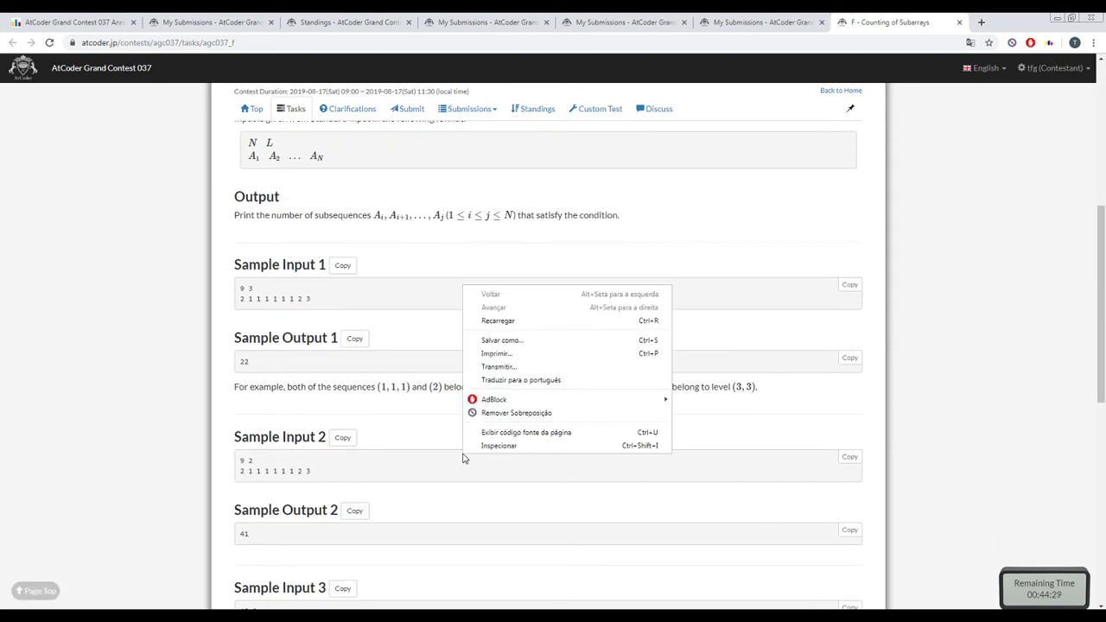
click(449, 455)
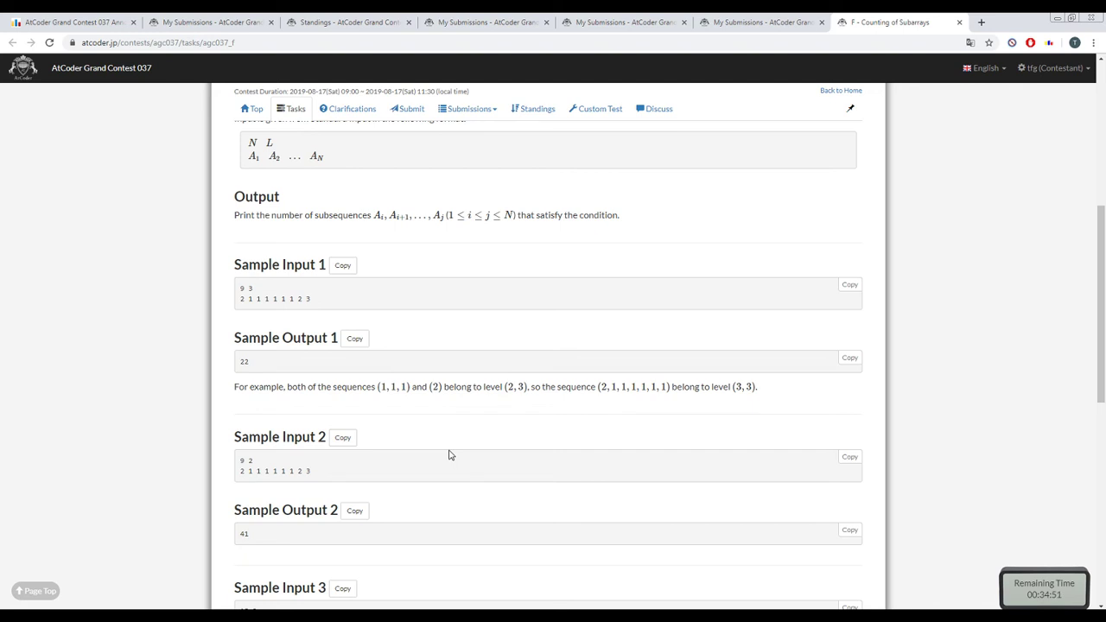
- Reread the task F page from the problem statement through the constraints to sample 1
scroll(381, 449, up, 2)
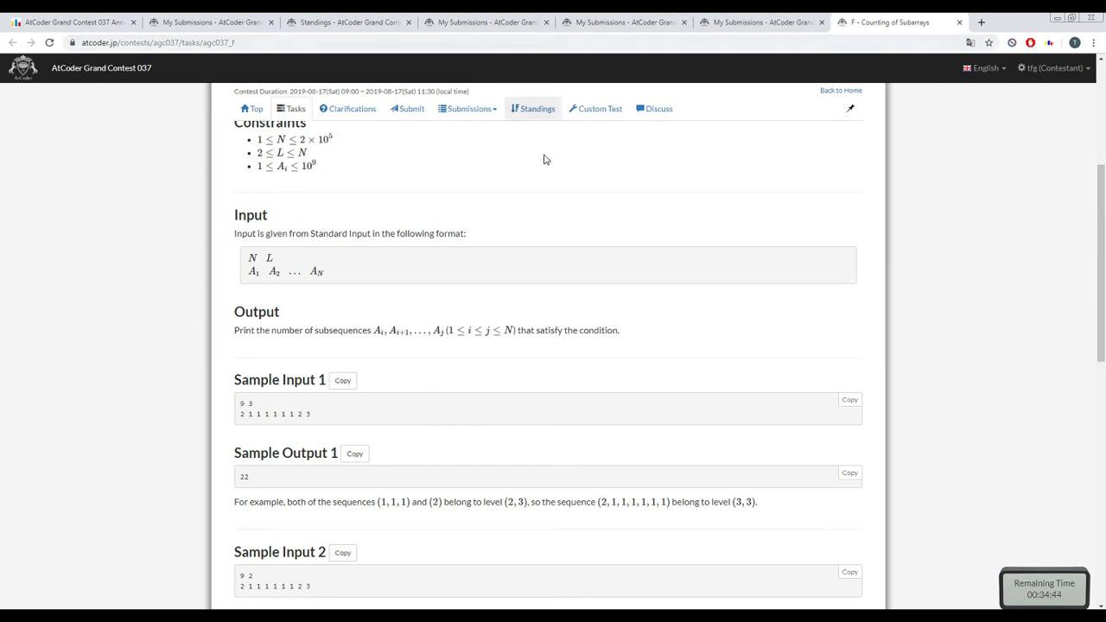
scroll(482, 219, up, 1)
scroll(486, 234, up, 3)
scroll(496, 259, up, 2)
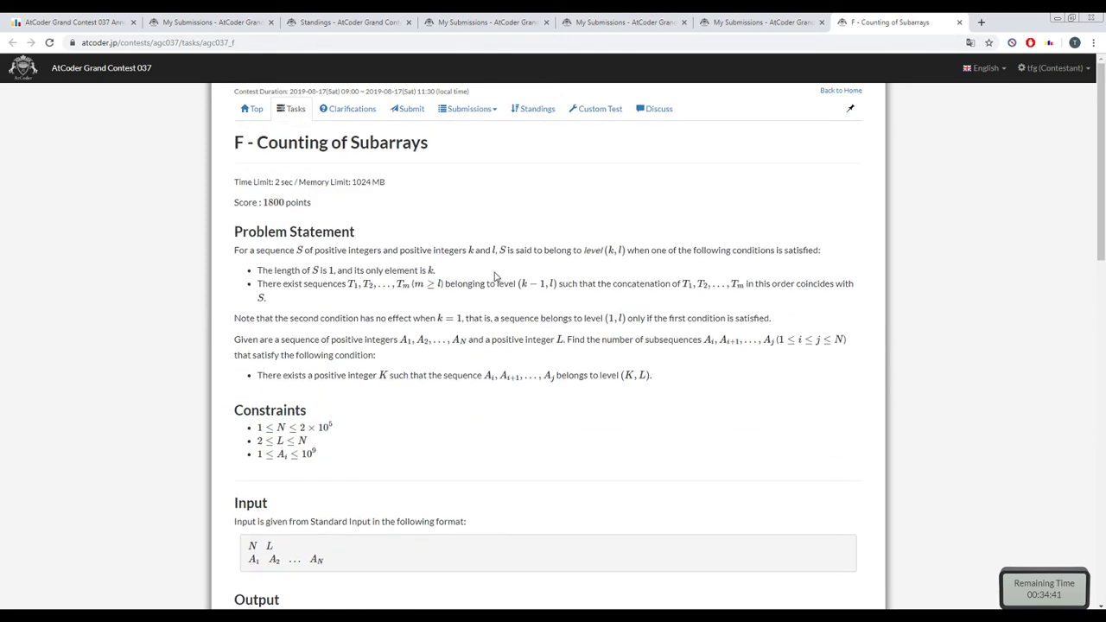
scroll(467, 320, down, 2)
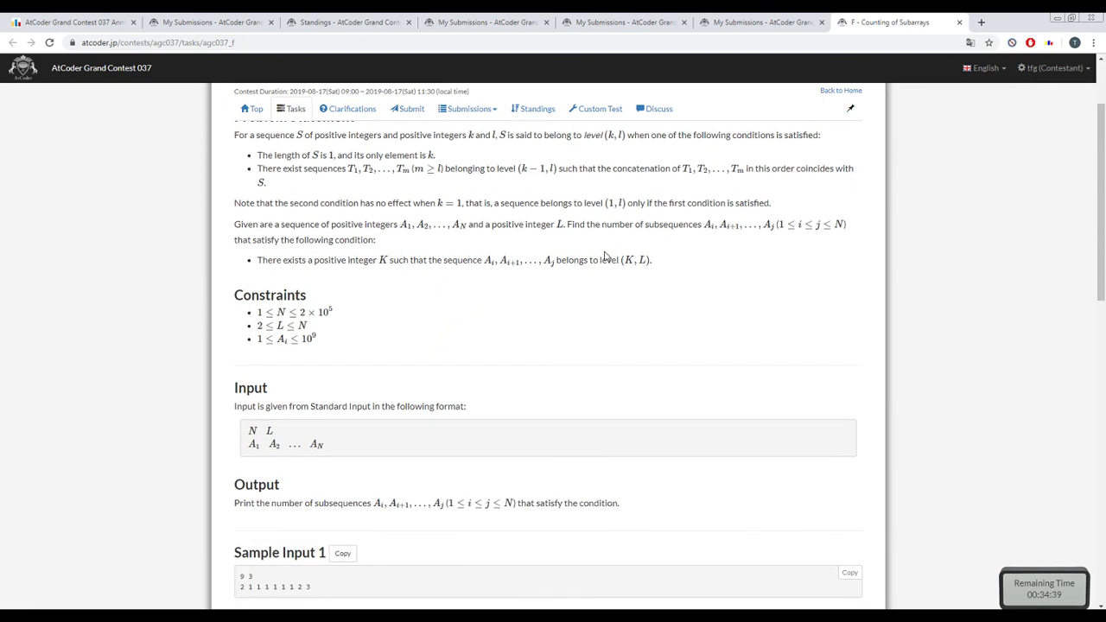
scroll(442, 370, down, 3)
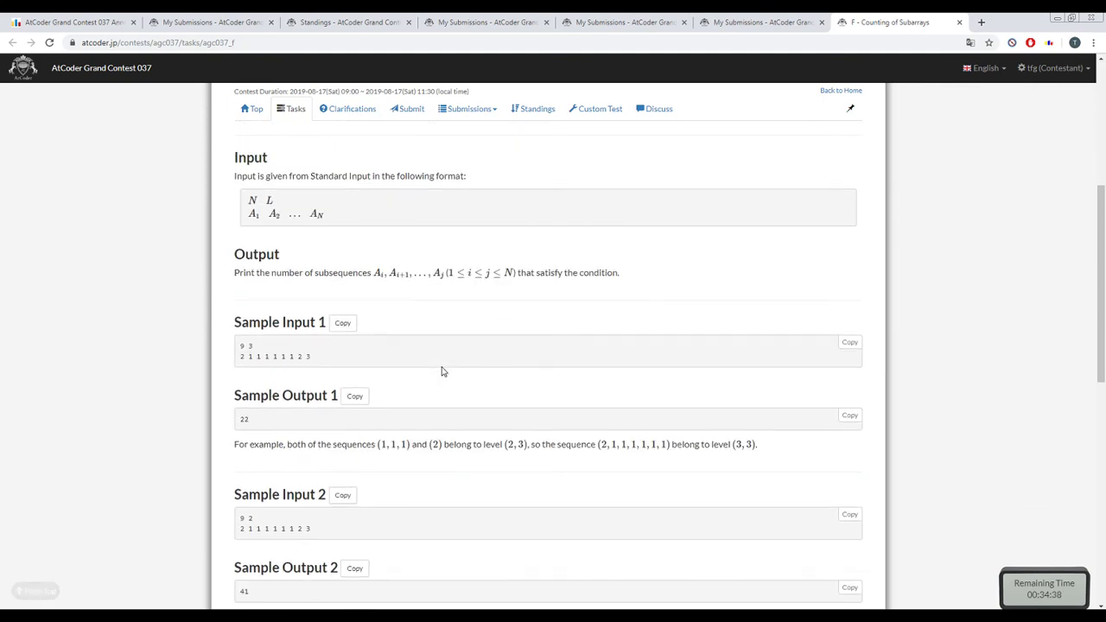
scroll(441, 371, up, 2)
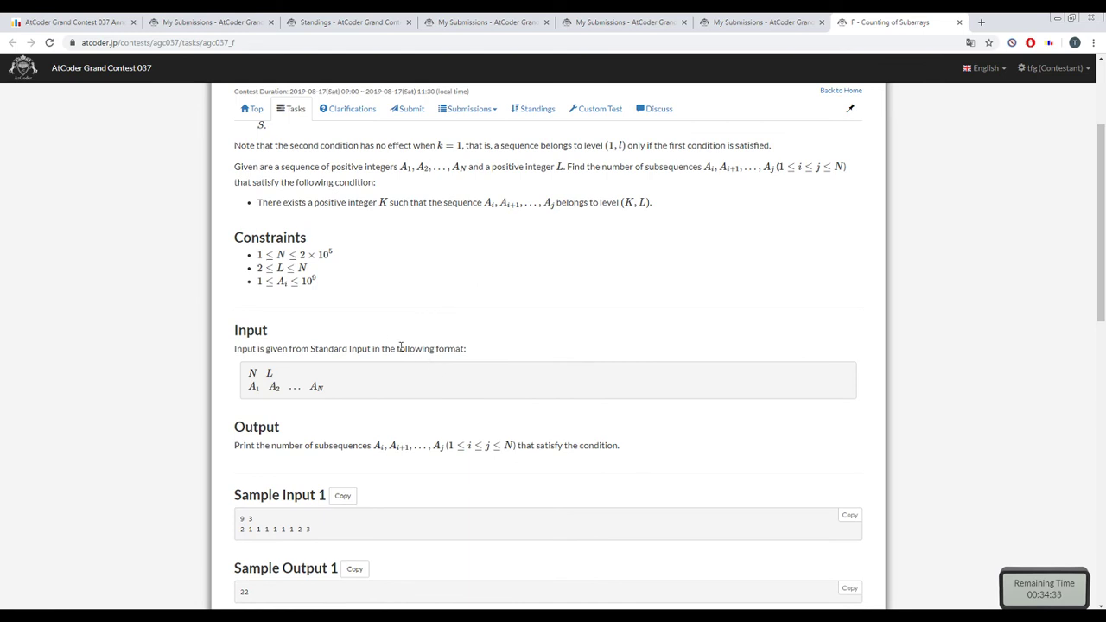
scroll(344, 323, up, 3)
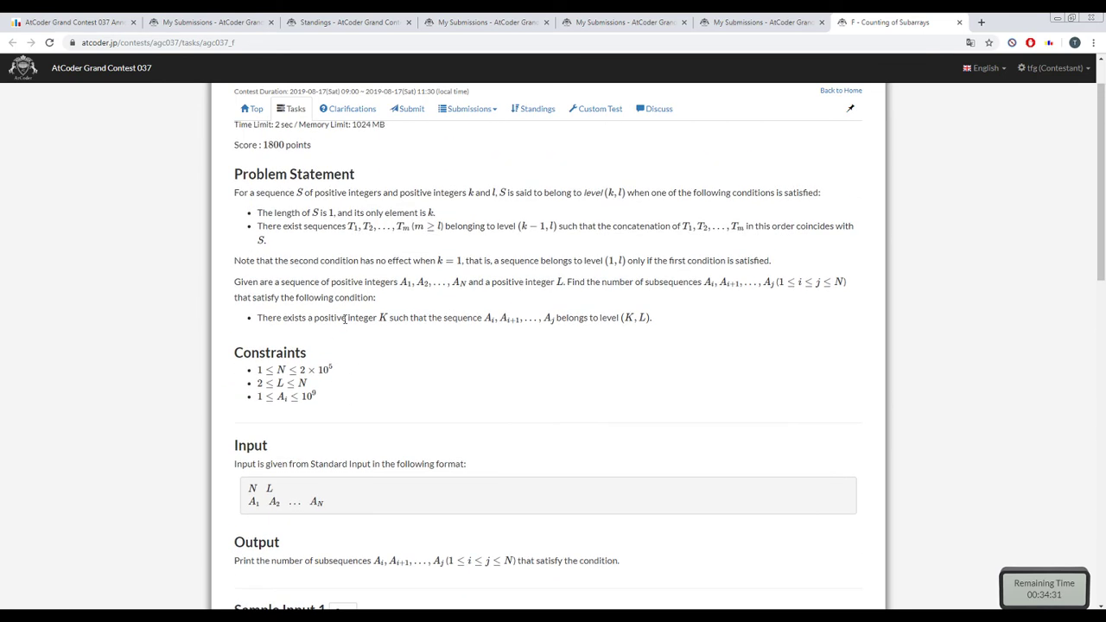
- Examine the condition that a positive integer K exists such that the subsequence from Ai to Aj belongs to level (K, L)
drag(482, 318, 546, 315)
click(581, 339)
double_click(585, 334)
triple_click(570, 317)
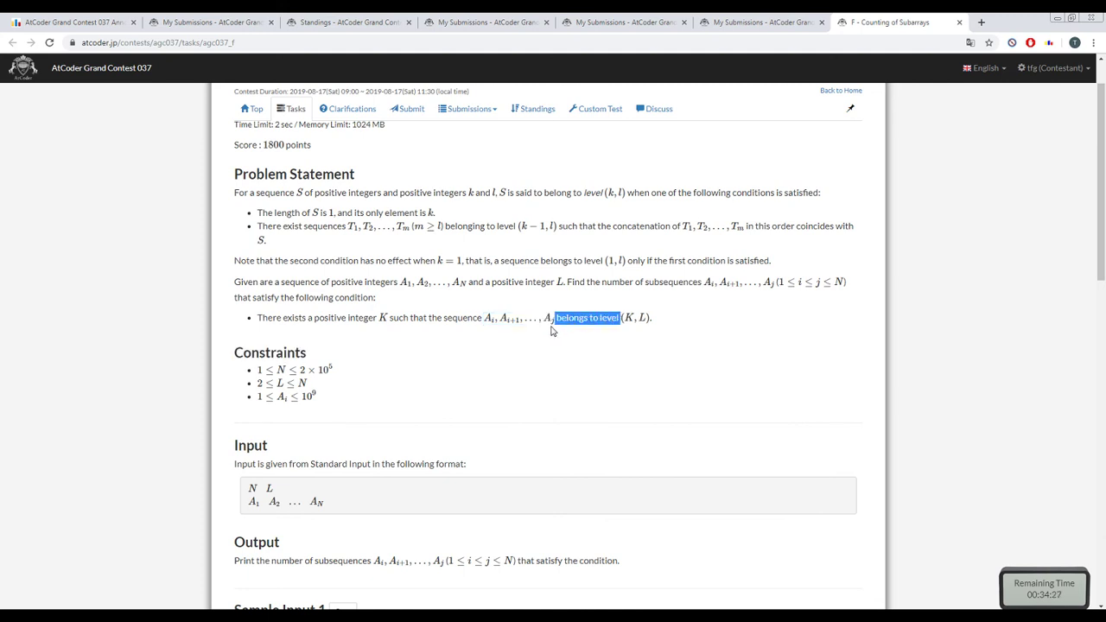
click(427, 317)
triple_click(427, 317)
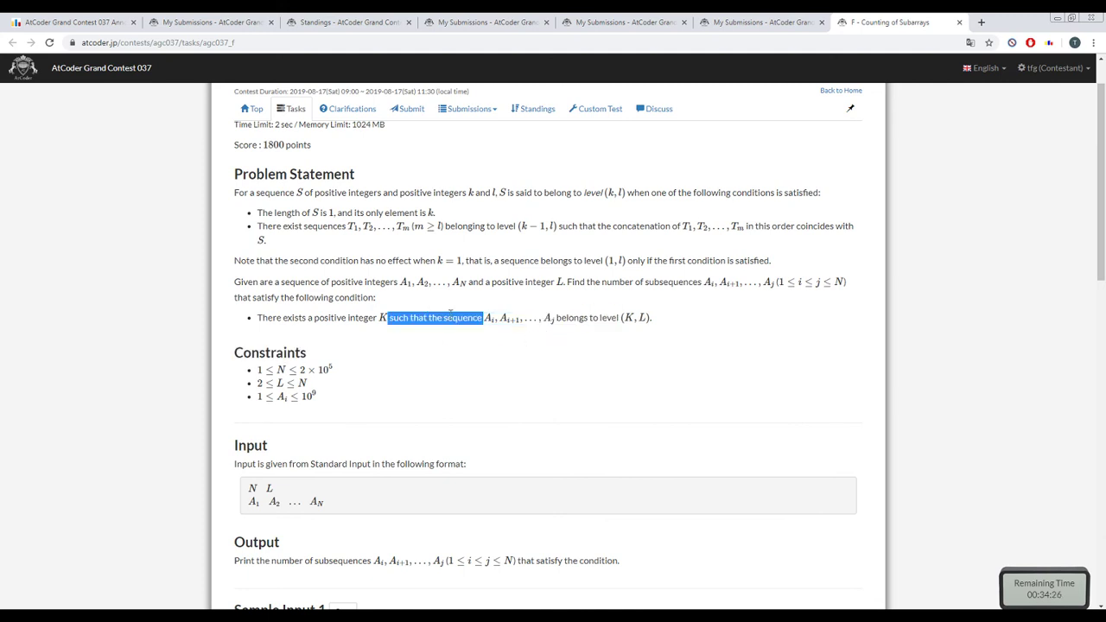
click(451, 314)
triple_click(450, 314)
click(460, 320)
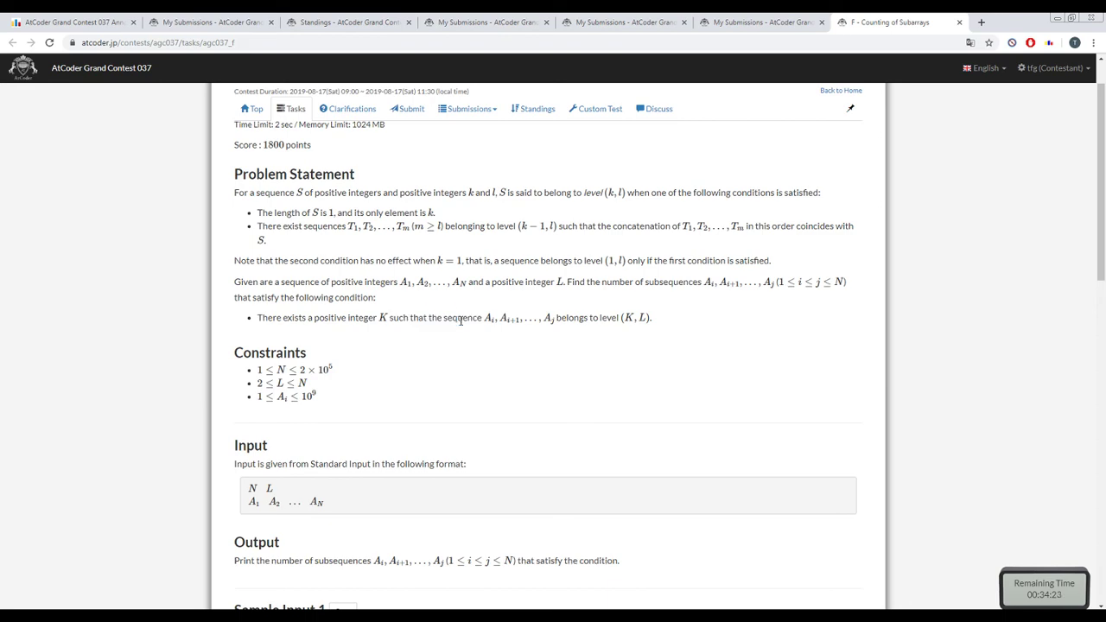
scroll(461, 319, down, 3)
scroll(461, 319, up, 3)
triple_click(460, 320)
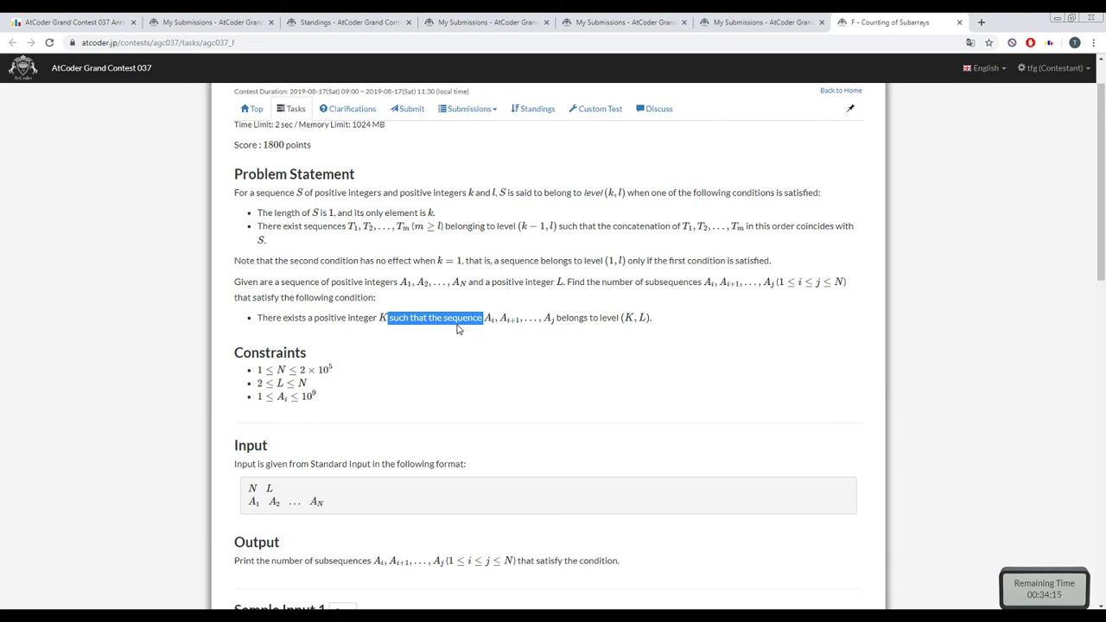
triple_click(458, 320)
- Check the contest standings for the leaders' scores on task F, then return to the task F statement
click(377, 22)
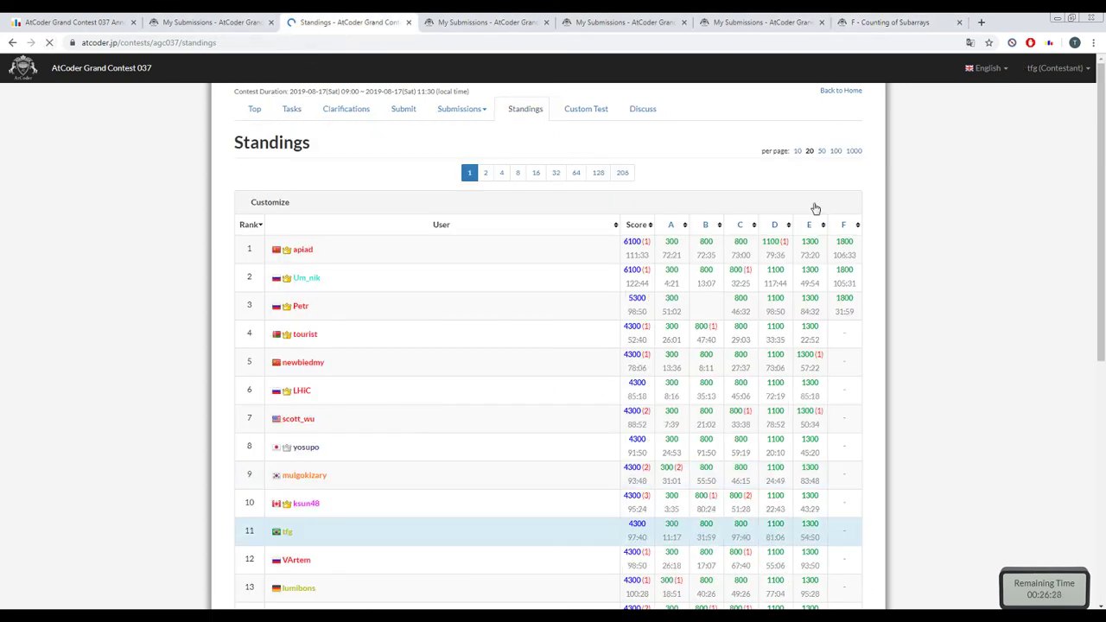
scroll(815, 209, down, 1)
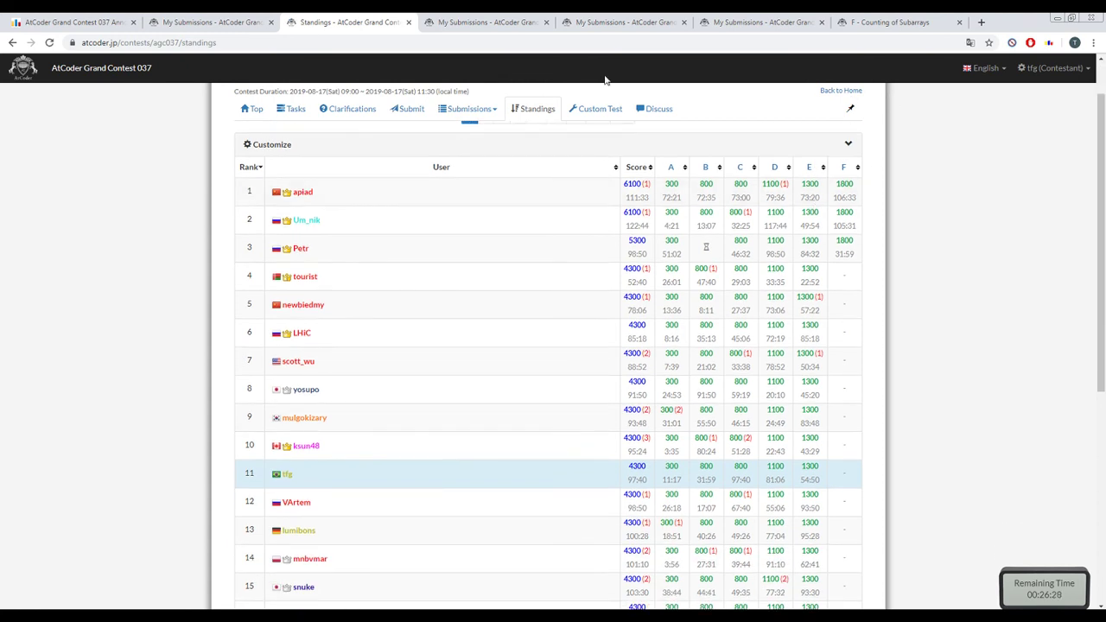
click(855, 19)
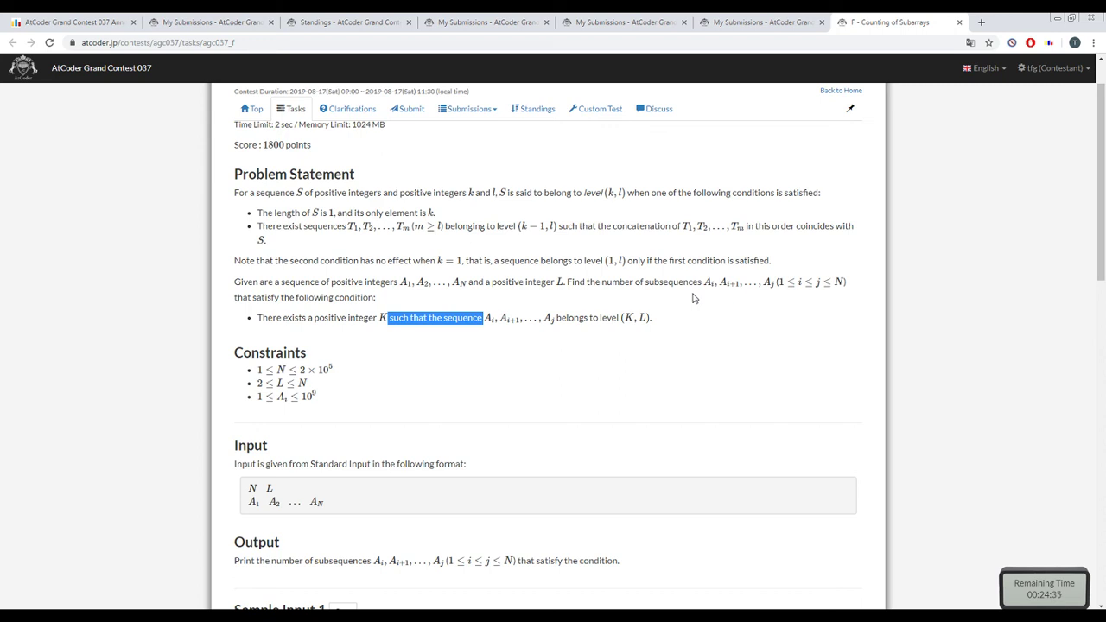
- Review the m ≥ l condition and the role of L in task F, and look over the sample cases again
drag(446, 226, 382, 228)
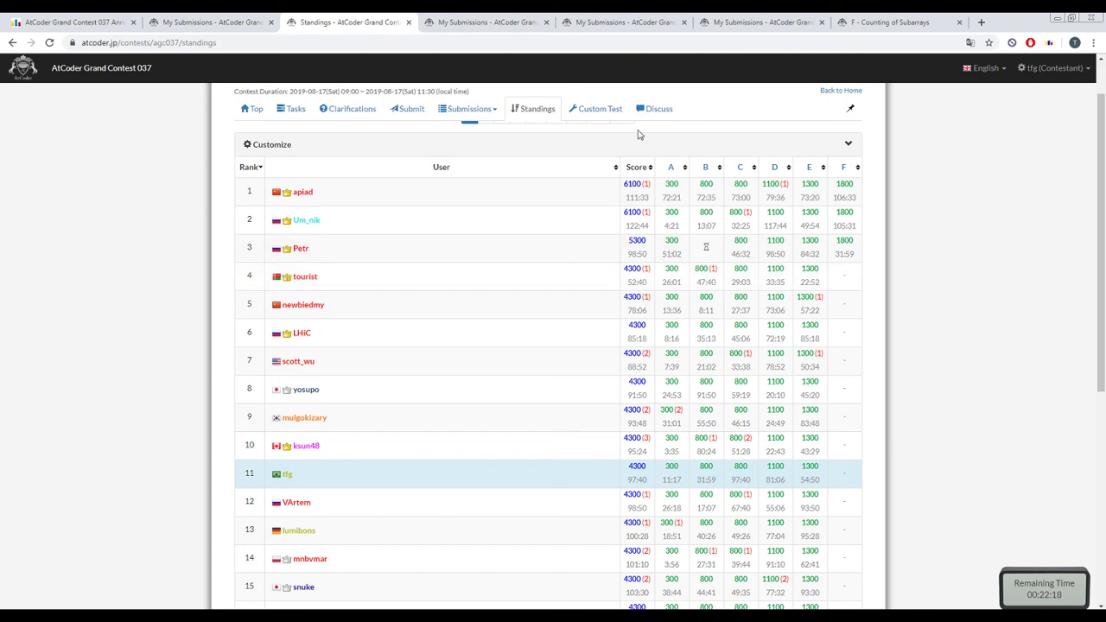
click(873, 21)
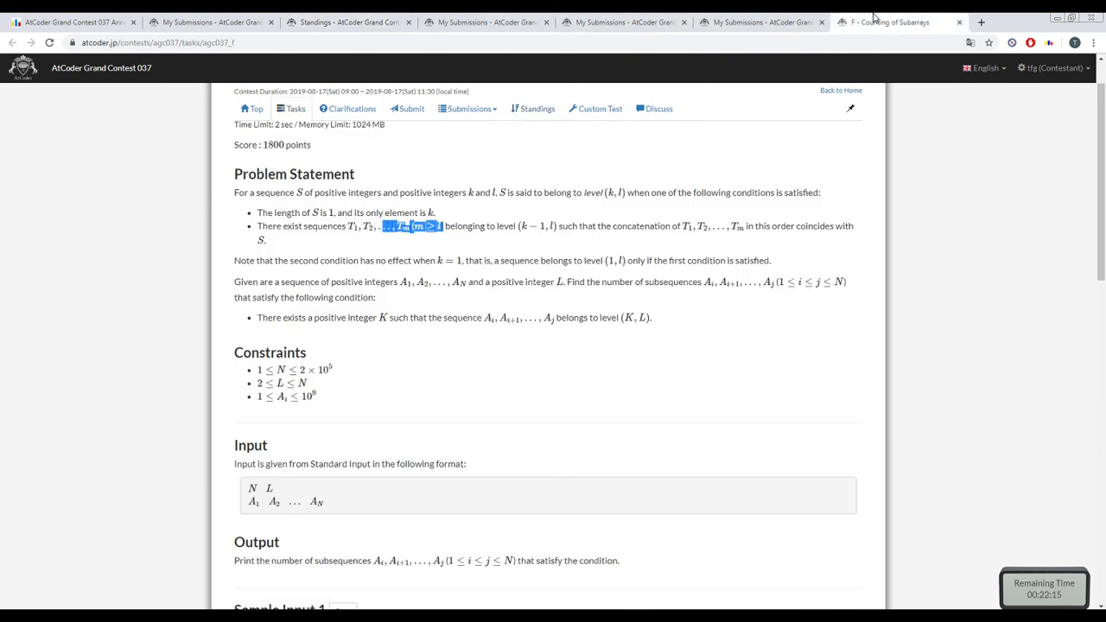
click(536, 315)
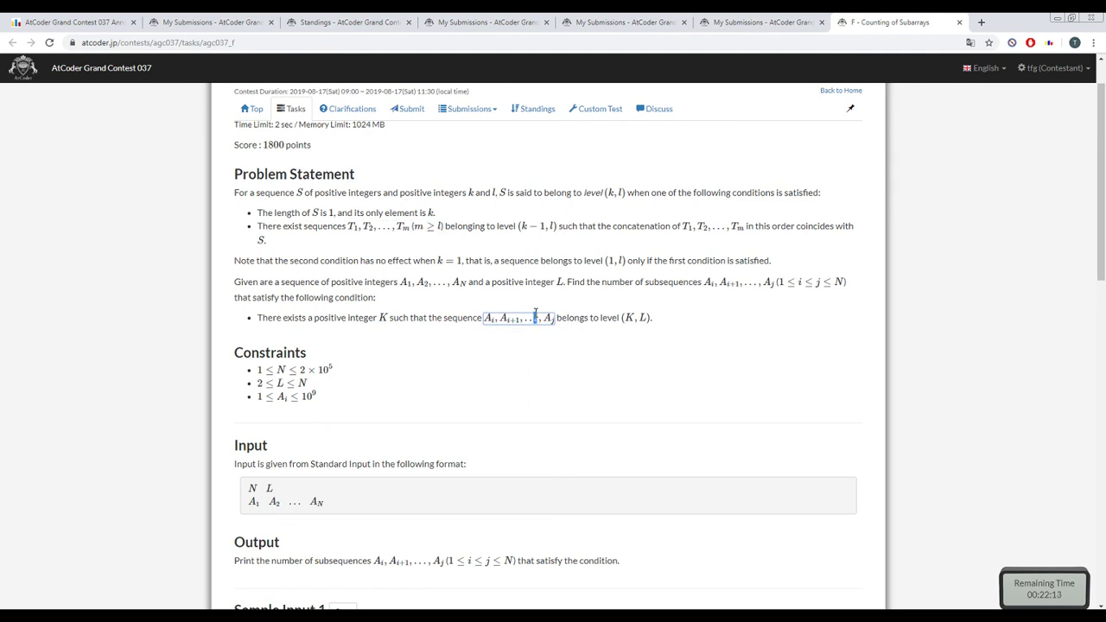
drag(543, 286, 471, 284)
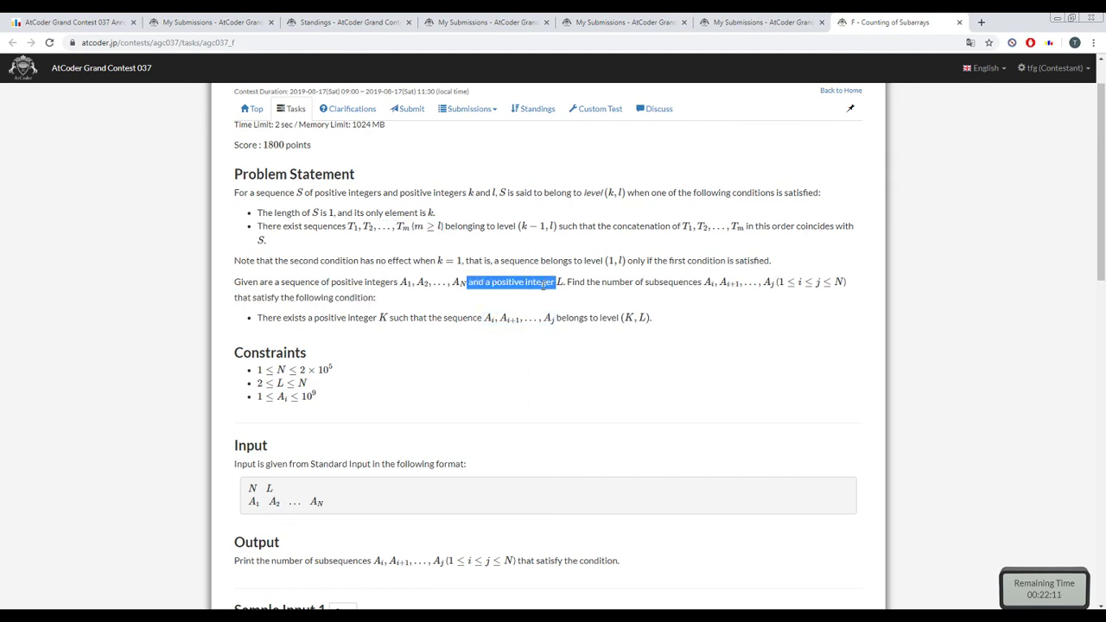
scroll(523, 294, down, 5)
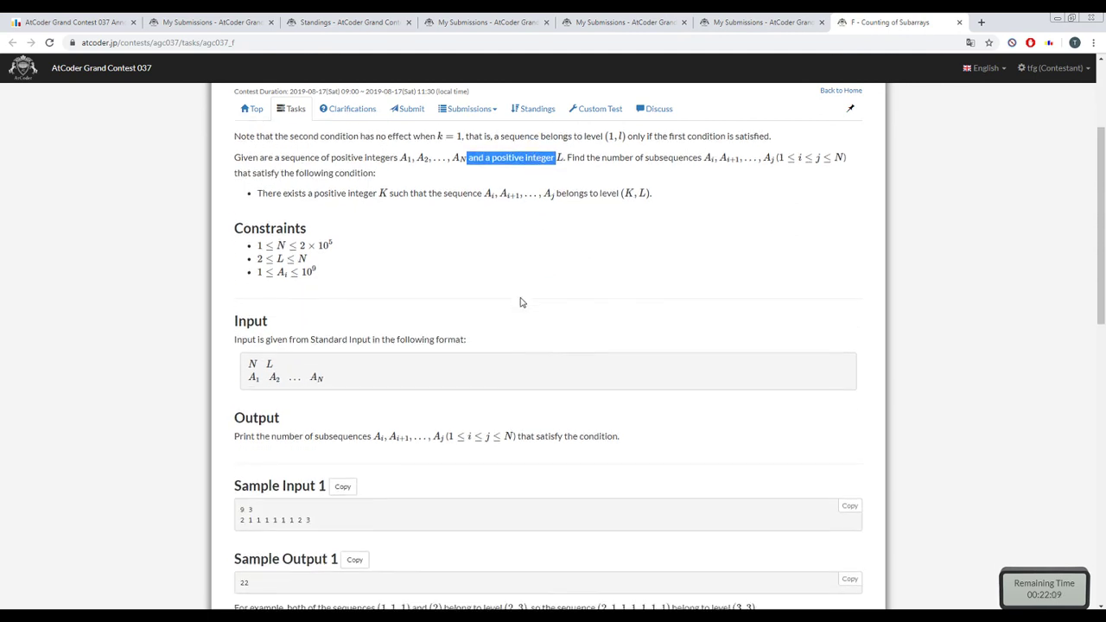
scroll(521, 301, down, 3)
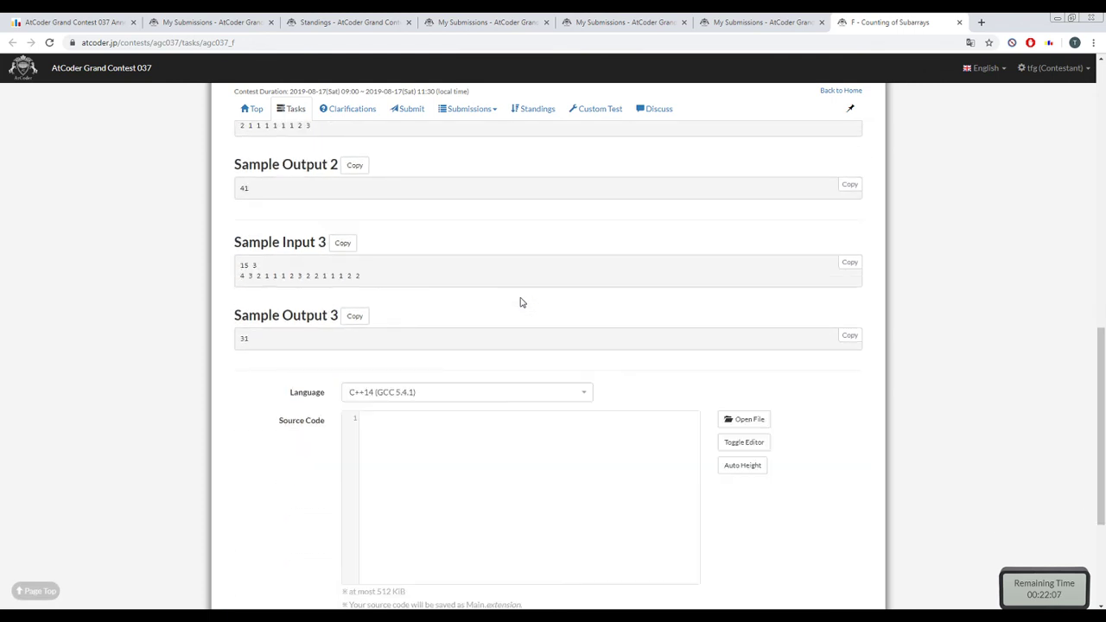
- Recheck the m ≥ l condition in task F's level definition, and compare it with the sample cases and constraints
scroll(521, 301, up, 3)
scroll(521, 301, up, 2)
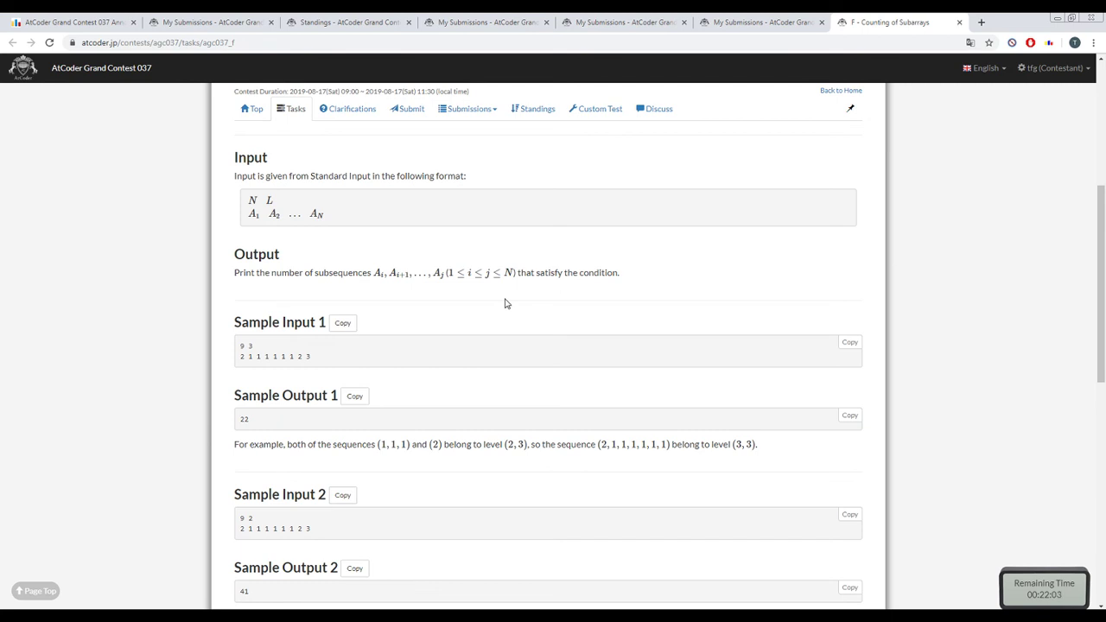
scroll(506, 304, up, 5)
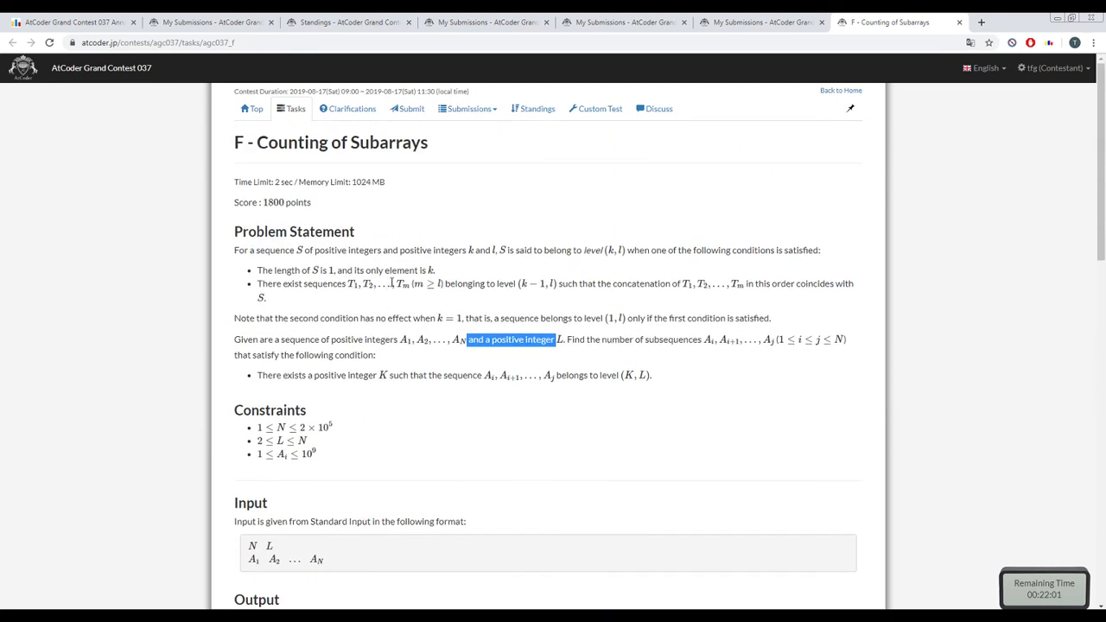
drag(414, 283, 436, 283)
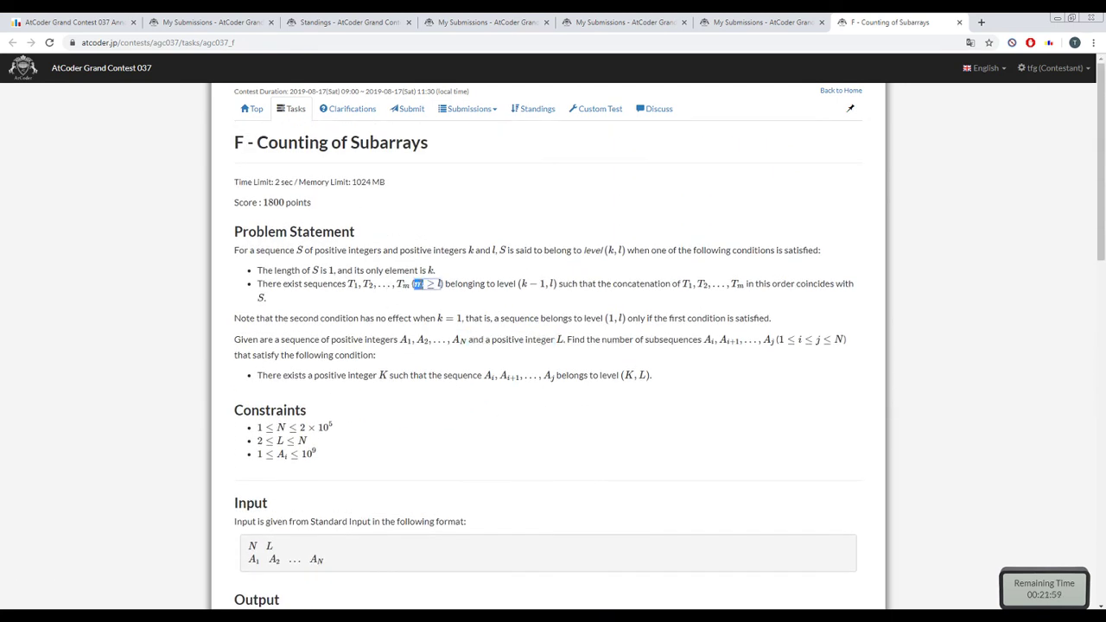
double_click(431, 285)
mouse_move(437, 285)
mouse_down()
mouse_move(452, 303)
mouse_move(432, 285)
mouse_up()
double_click(430, 285)
click(469, 318)
scroll(346, 198, down, 5)
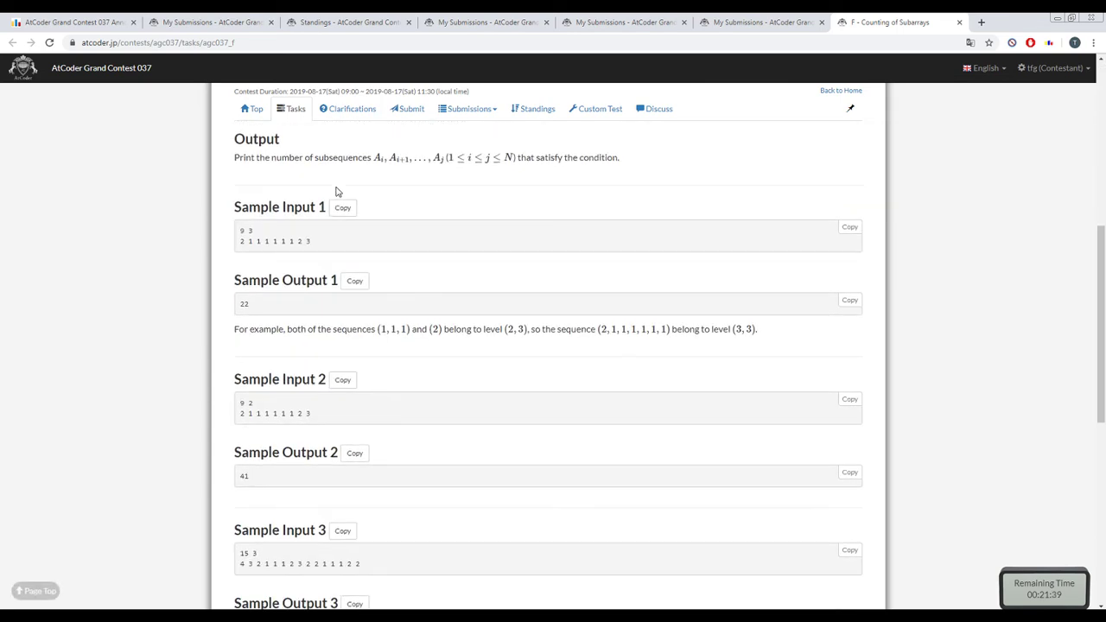
scroll(337, 192, up, 4)
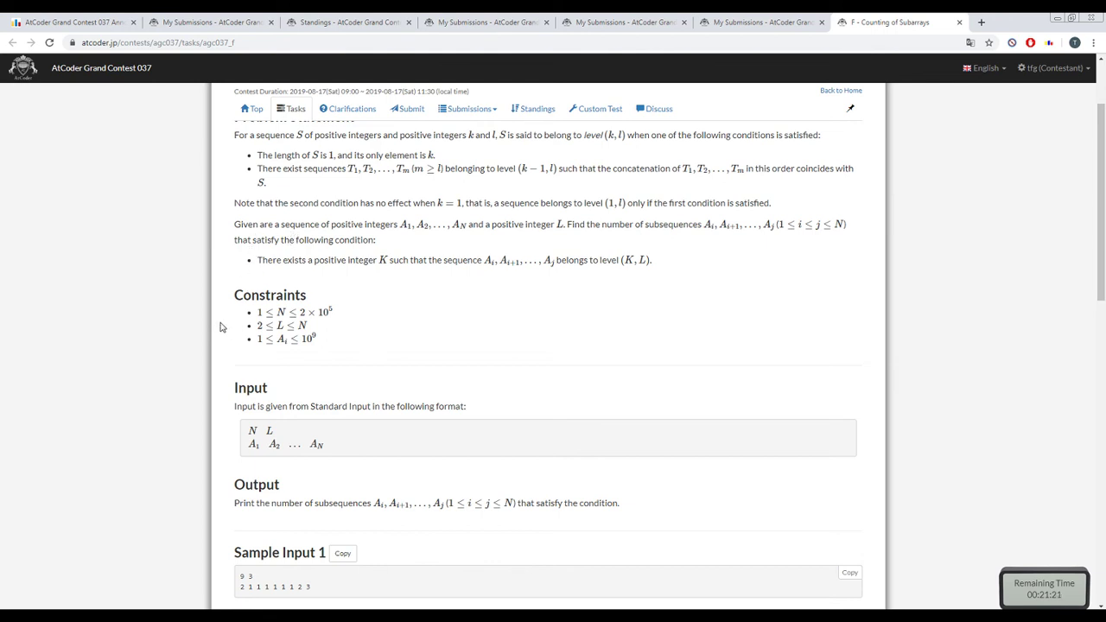
scroll(220, 327, up, 1)
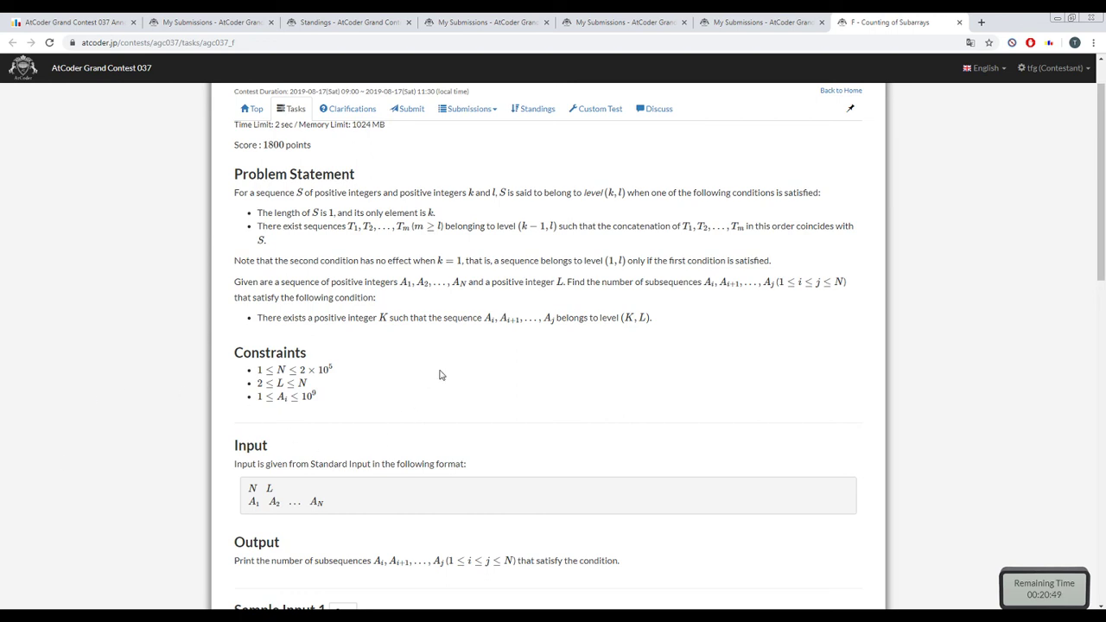
- Examine the Ai to Aj sequence condition and the constraint on Ai in the task F statement
double_click(485, 319)
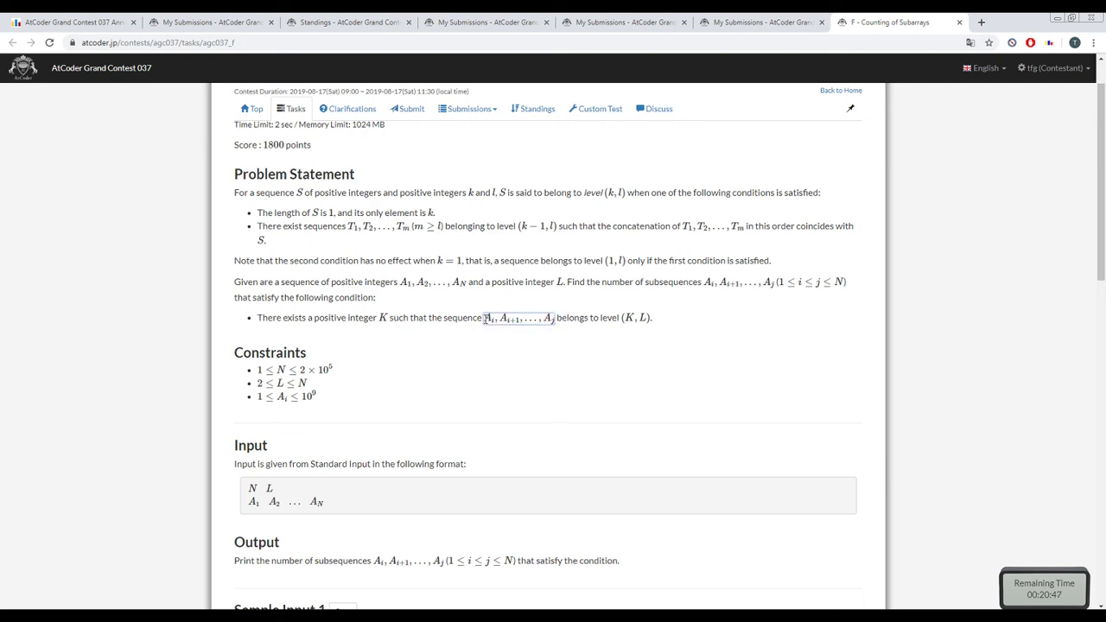
double_click(464, 326)
drag(464, 327, 506, 400)
triple_click(473, 397)
right_click(472, 397)
click(472, 396)
click(498, 349)
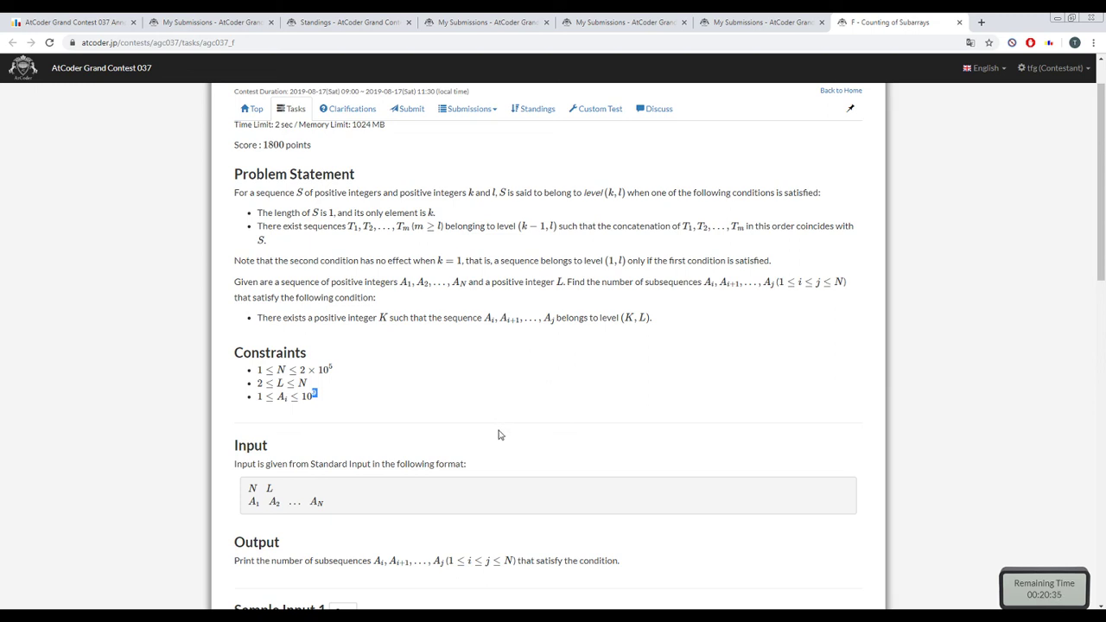
- Check the contest clarifications, then reopen task F, Counting of Subarrays, and reread its statement and constraints
click(349, 112)
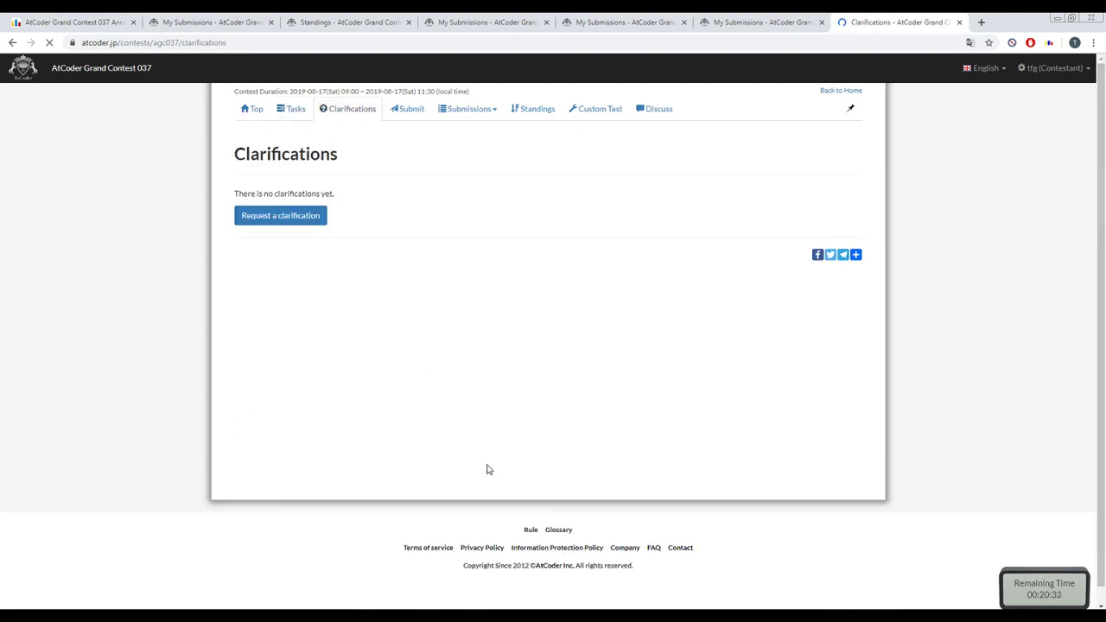
click(291, 121)
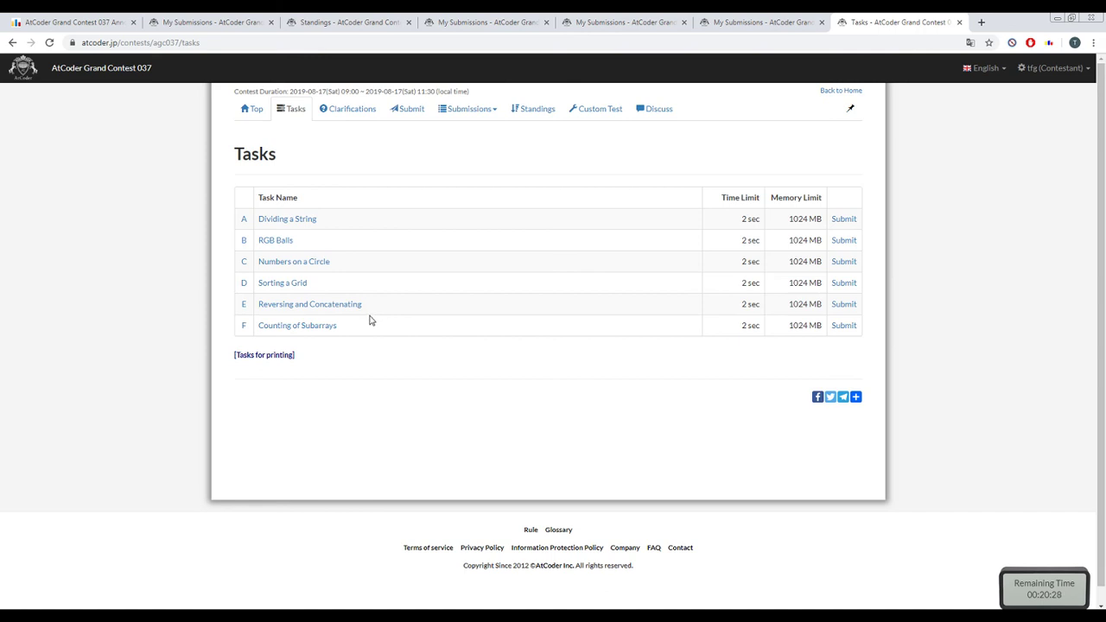
click(318, 329)
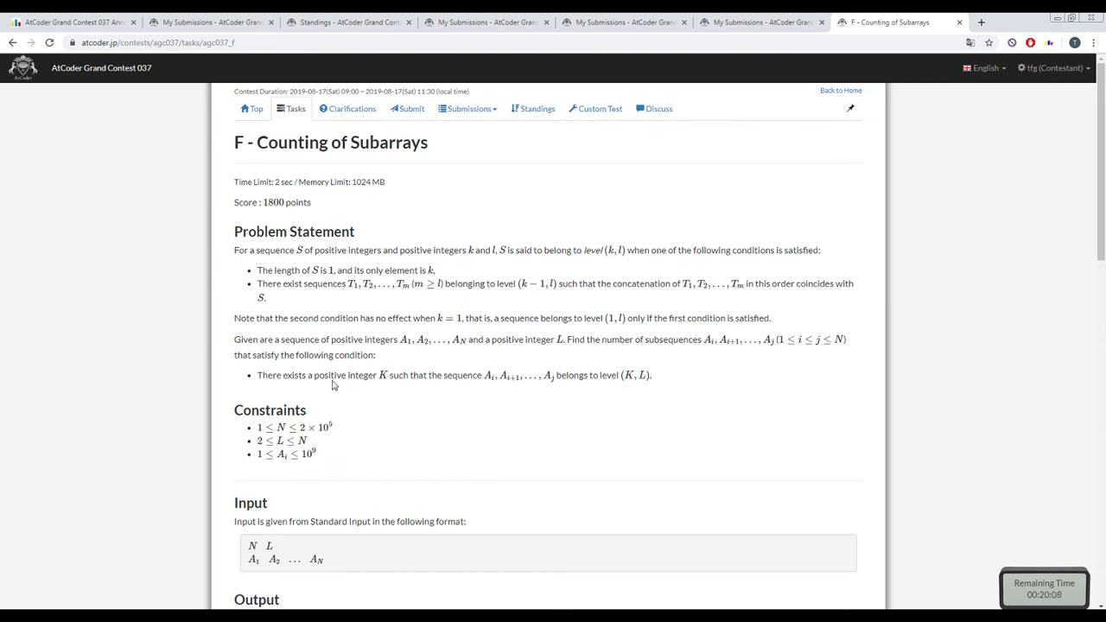
scroll(332, 394, down, 1)
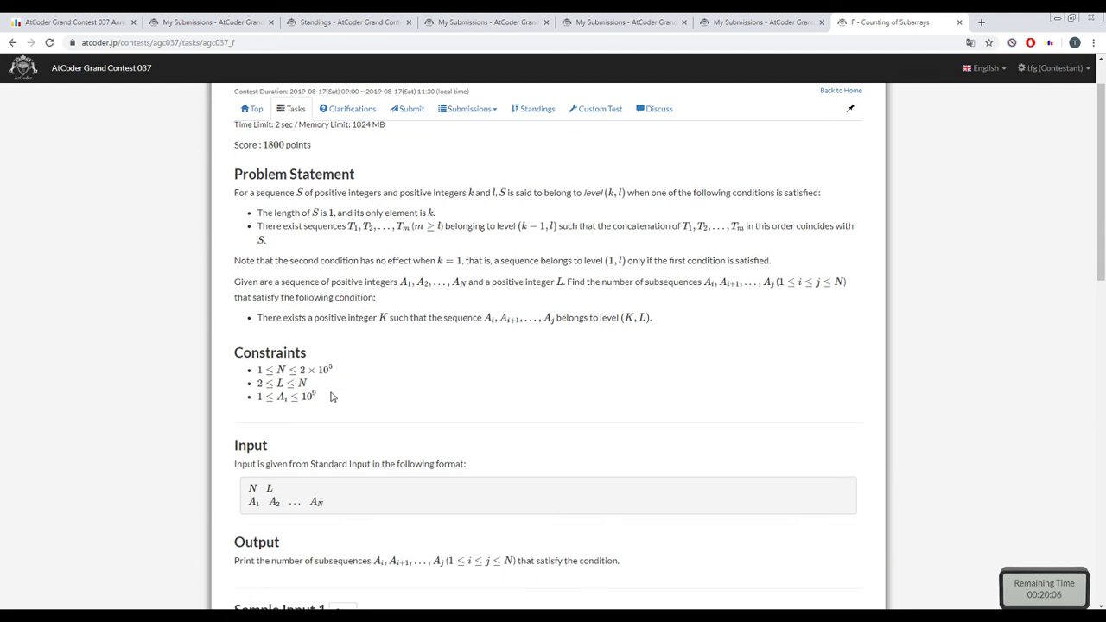
scroll(332, 396, down, 1)
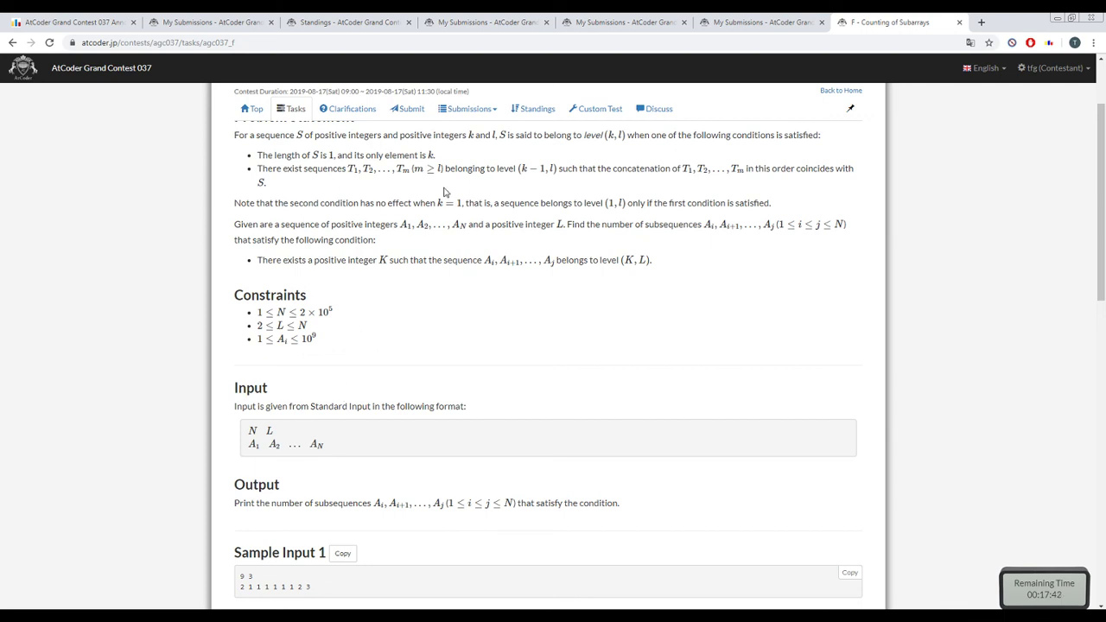
scroll(445, 194, up, 2)
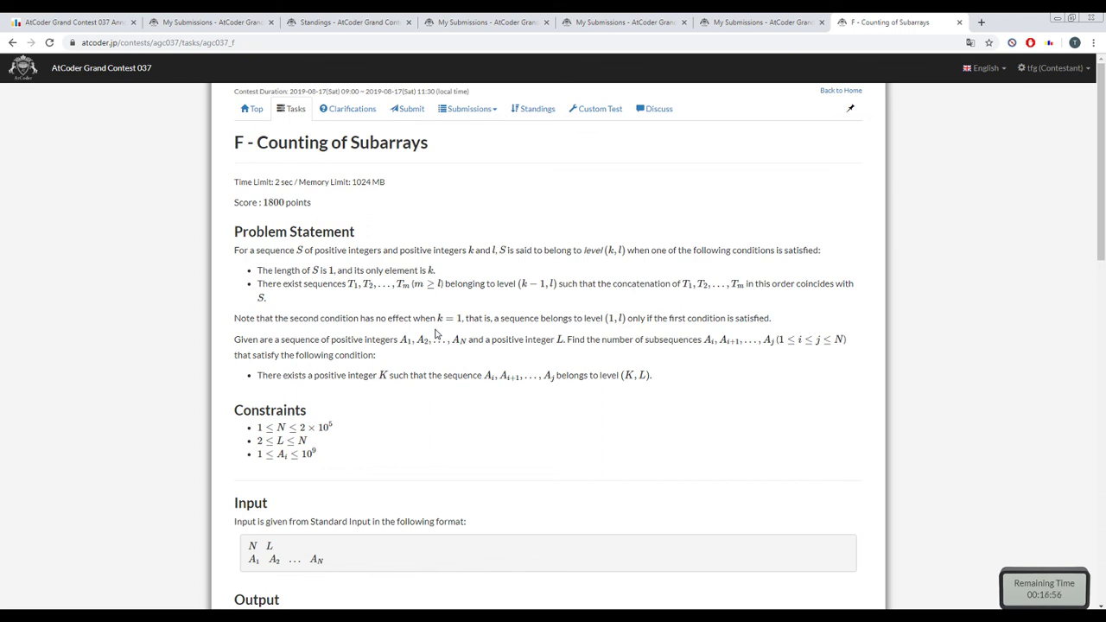
- Open task A, Dividing a String, and review the partition of S into K strings with Si ≠ Si+1
click(290, 123)
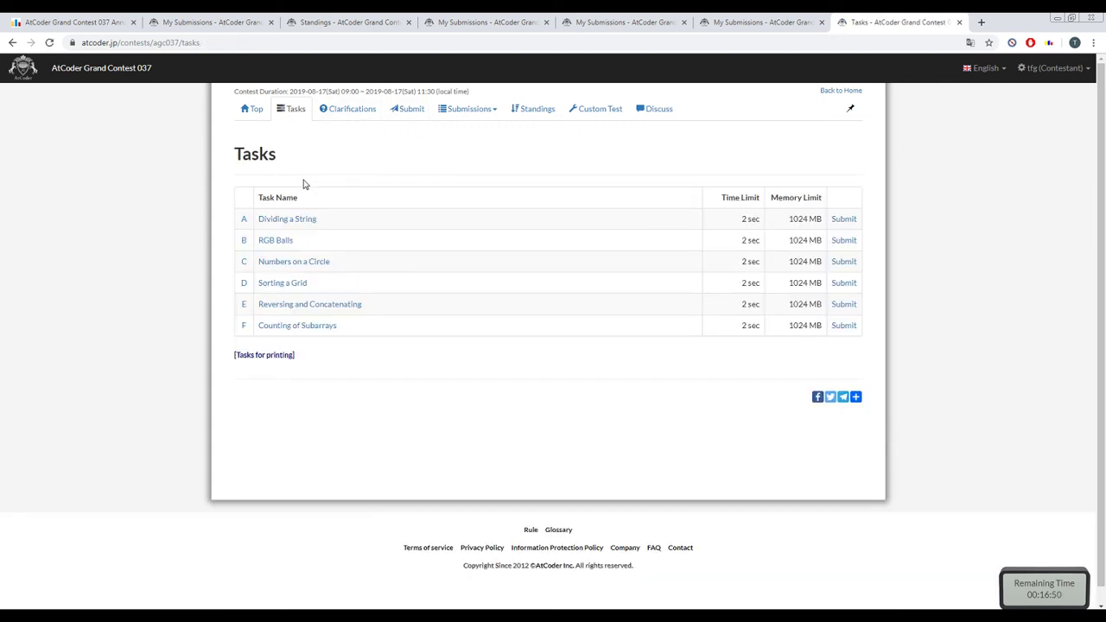
click(302, 218)
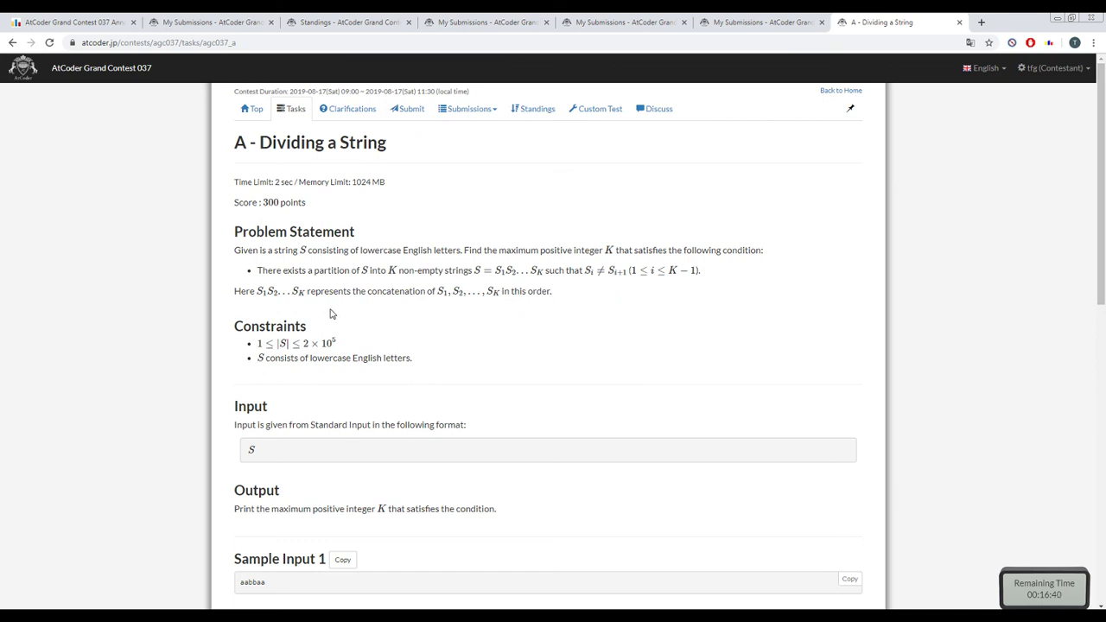
scroll(402, 214, down, 2)
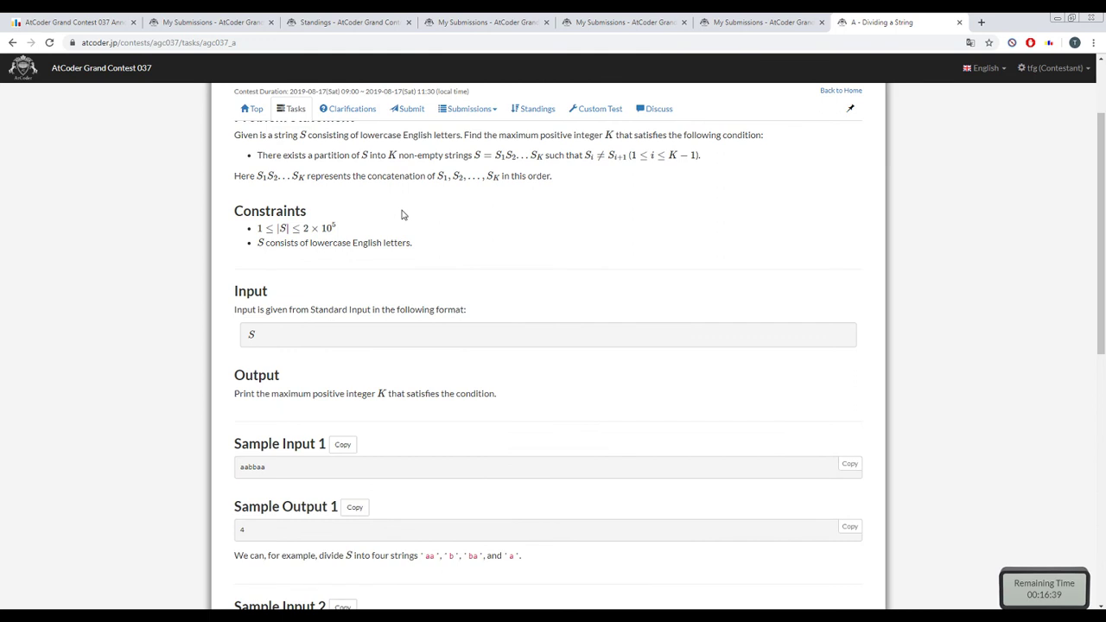
triple_click(344, 156)
drag(345, 157, 472, 157)
click(429, 158)
mouse_move(607, 158)
mouse_down()
mouse_move(621, 168)
mouse_move(611, 156)
mouse_up()
right_click(603, 154)
click(531, 165)
drag(627, 156, 606, 183)
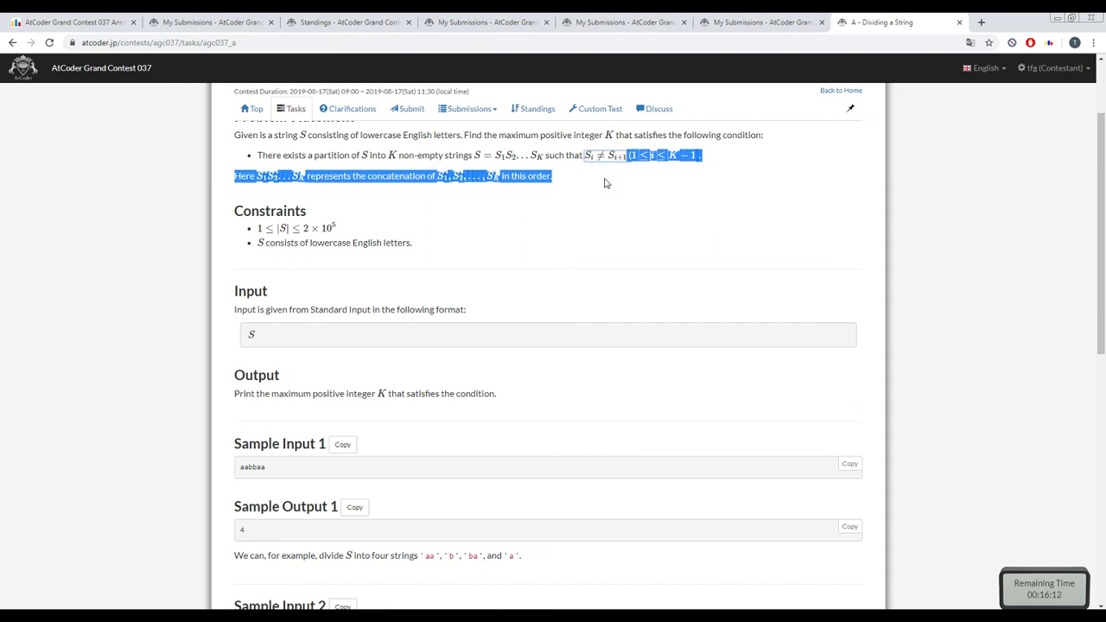
click(484, 333)
scroll(282, 216, up, 2)
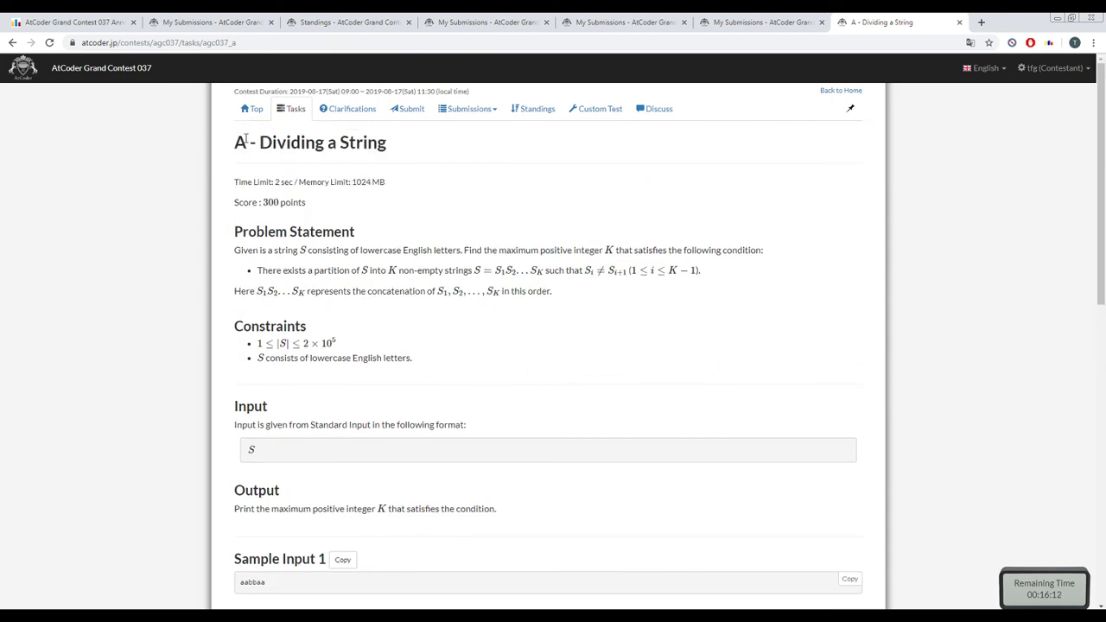
- Reread the statement of task B, RGB Balls, then open task C, Numbers on a Circle
click(292, 121)
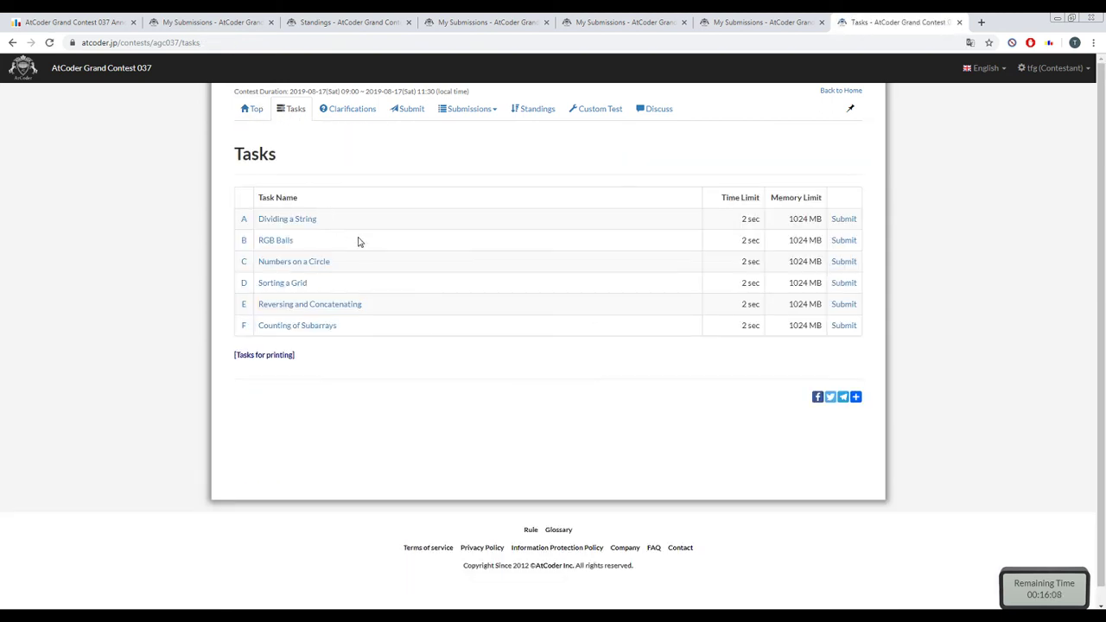
click(284, 242)
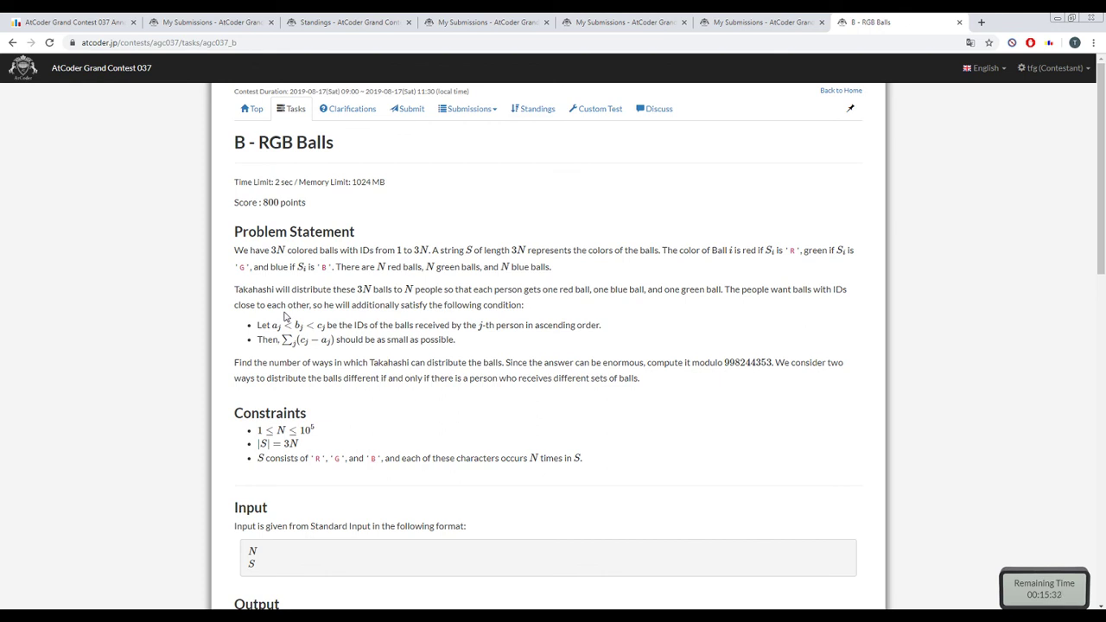
click(294, 114)
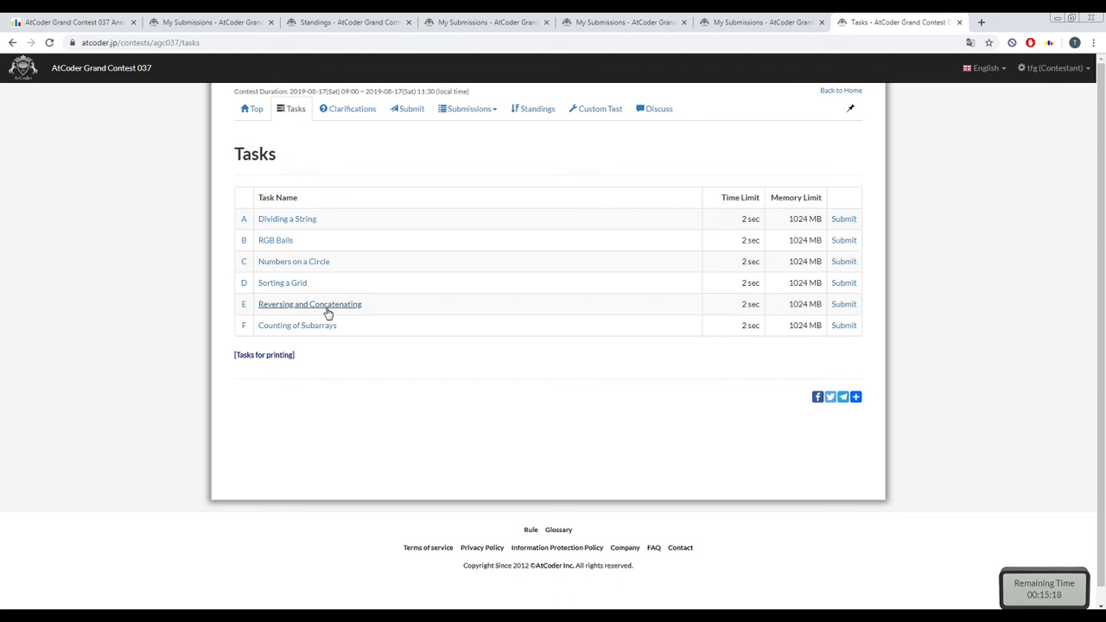
click(320, 263)
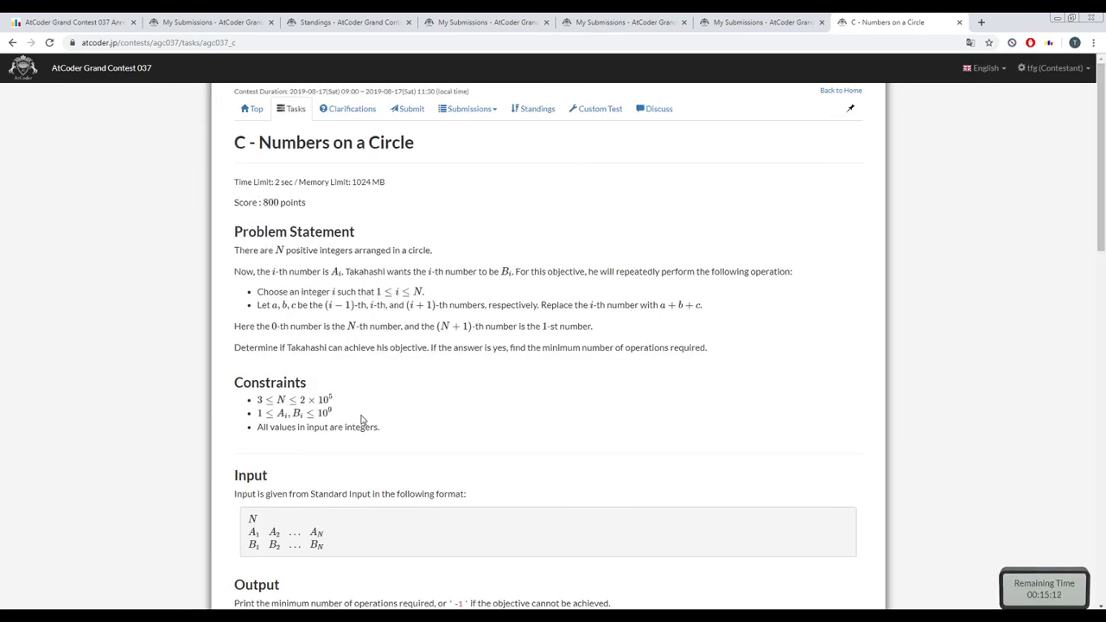
- Examine the starting and target numbers of sample 1 in task C, then return to its statement
scroll(362, 424, down, 5)
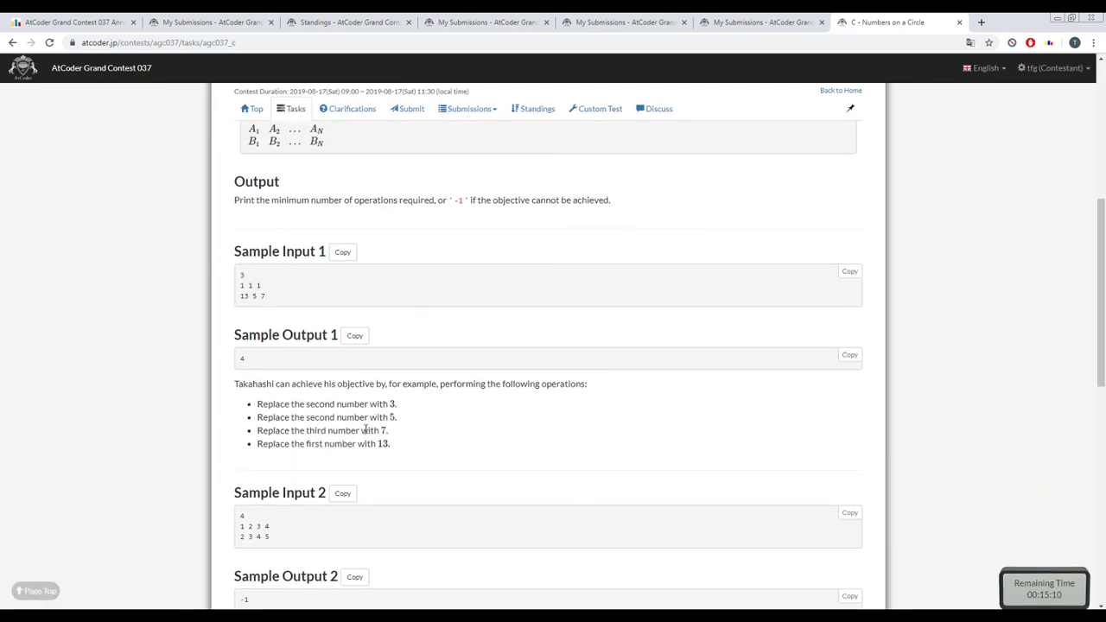
drag(249, 295, 244, 295)
click(242, 286)
double_click(247, 296)
double_click(255, 296)
scroll(316, 355, up, 5)
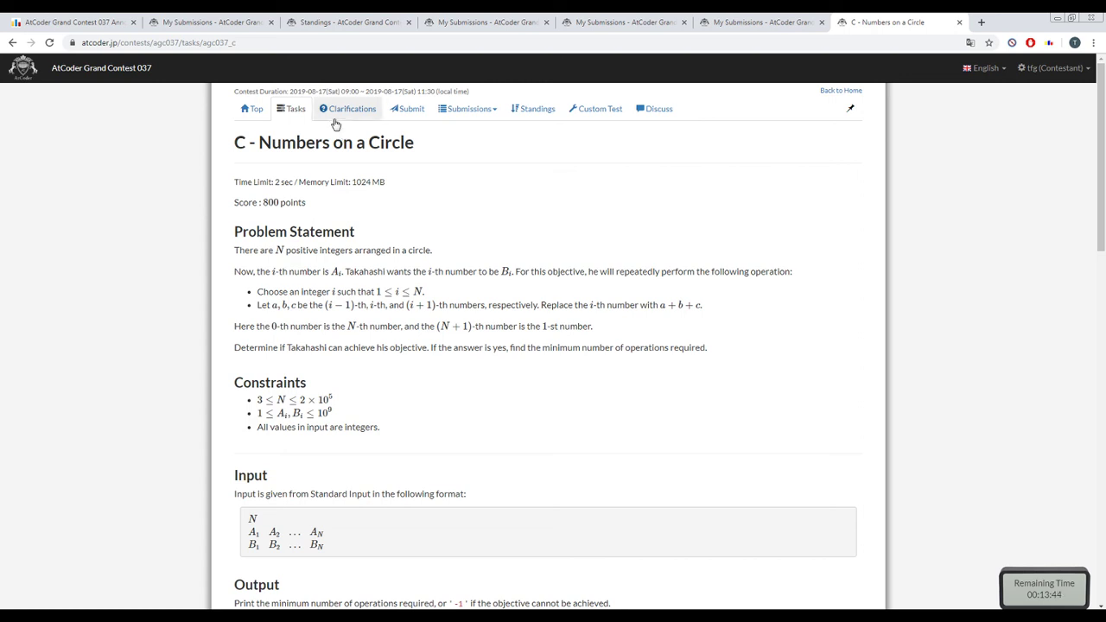
- Open task D, Sorting a Grid, and review its rearrangement rules, constraints and input and output formats
click(278, 114)
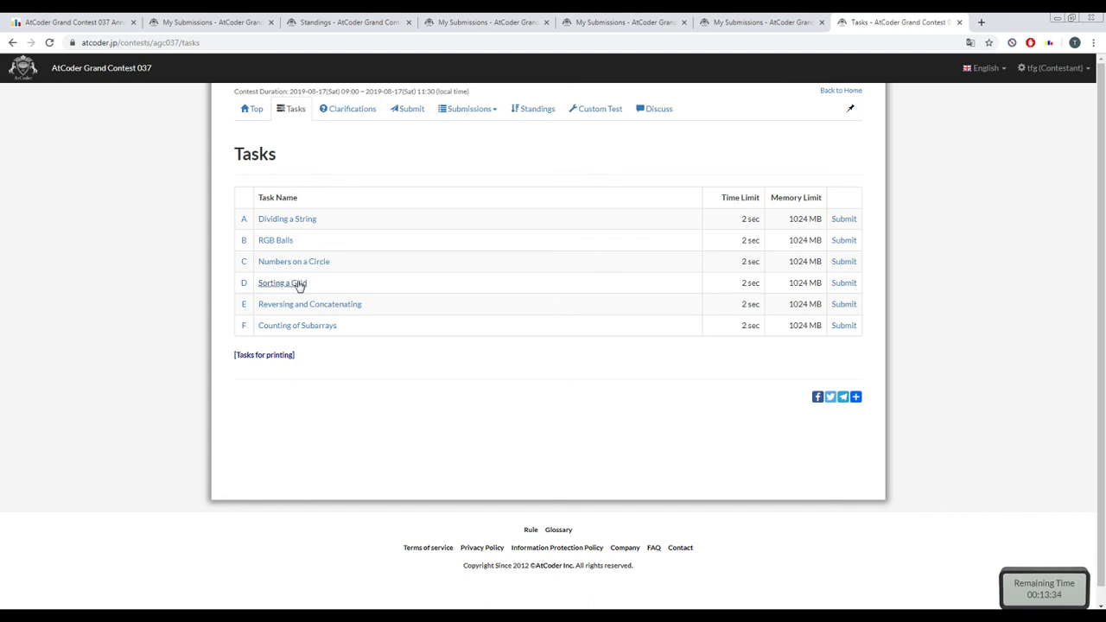
click(298, 286)
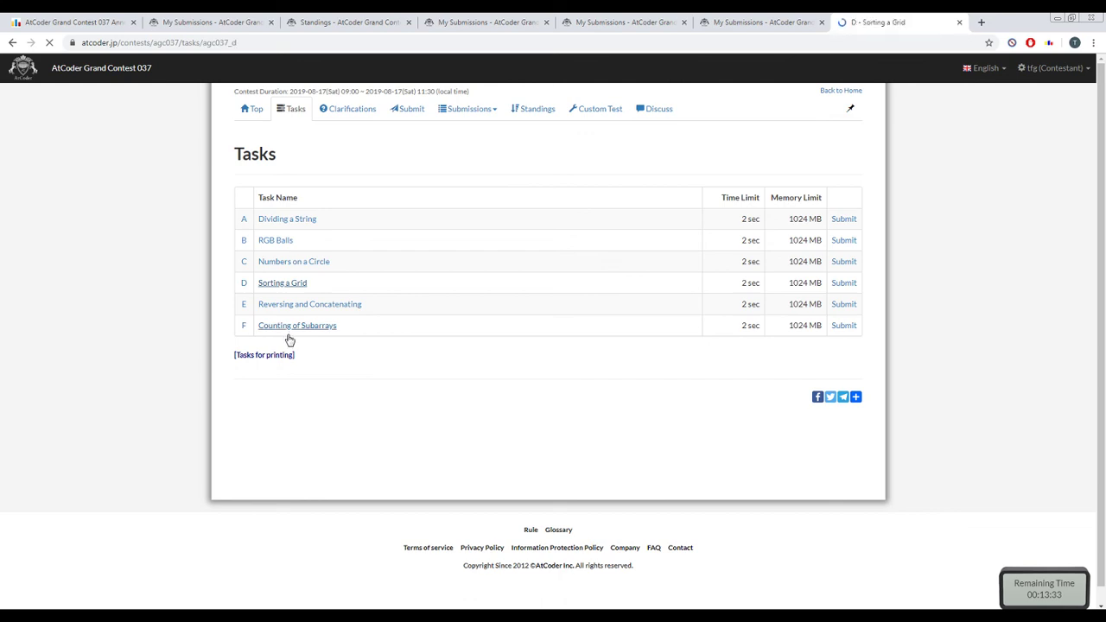
scroll(289, 335, down, 2)
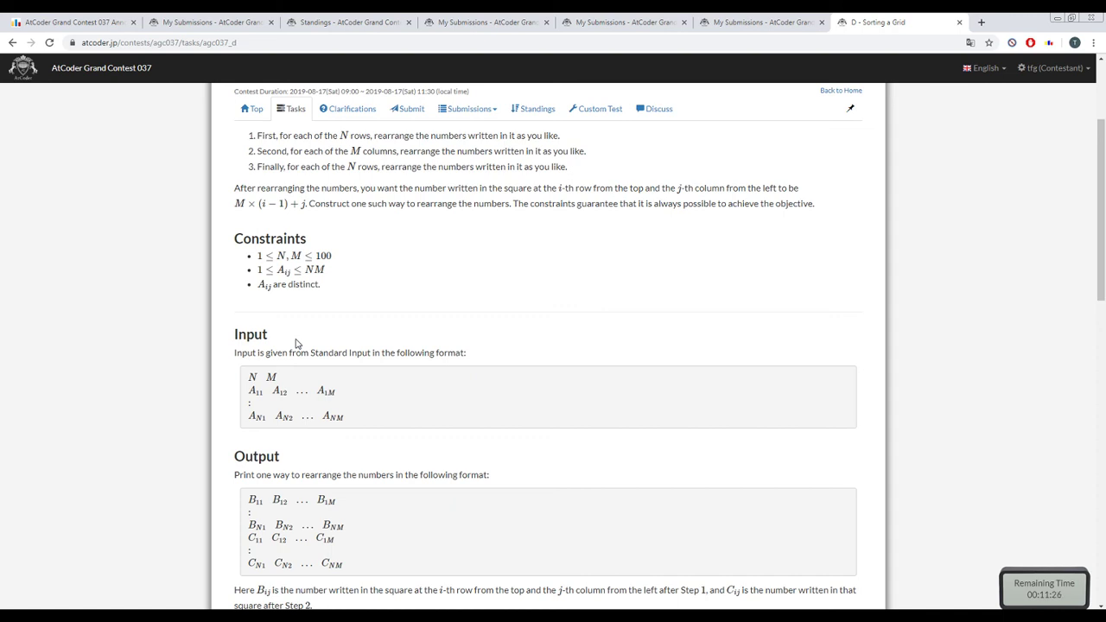
scroll(296, 343, up, 2)
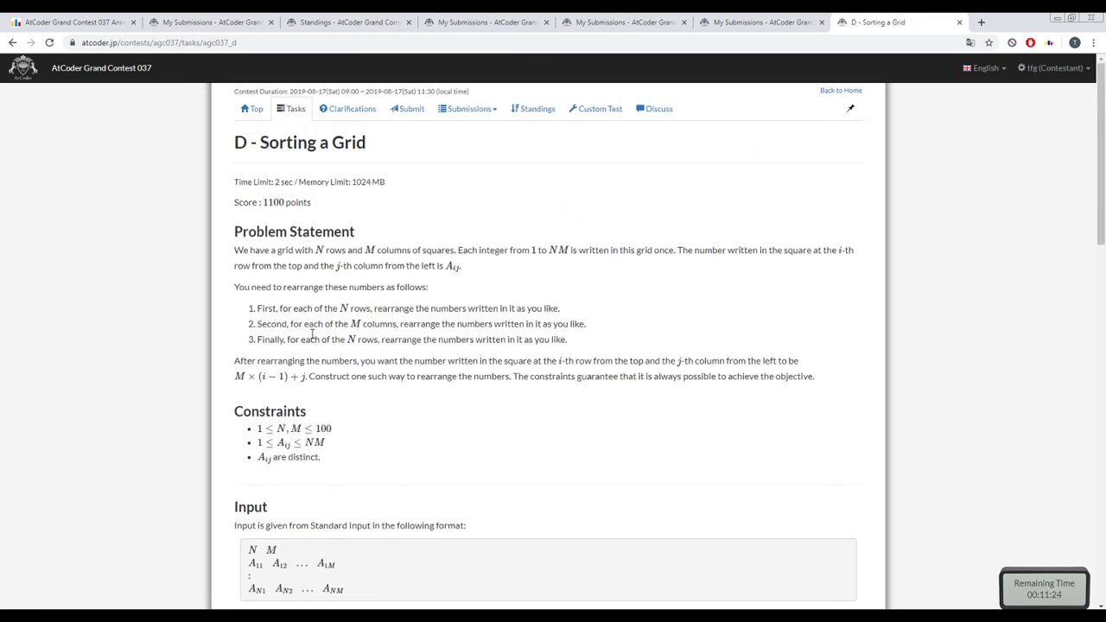
- Open the statement of task E, Reversing and Concatenating
click(294, 108)
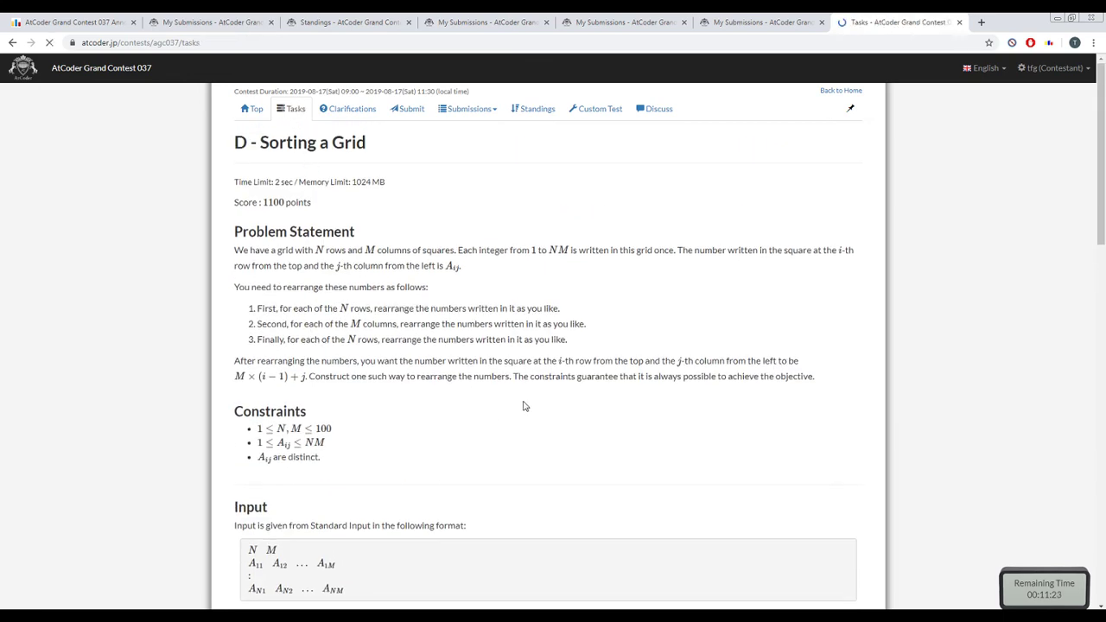
click(326, 306)
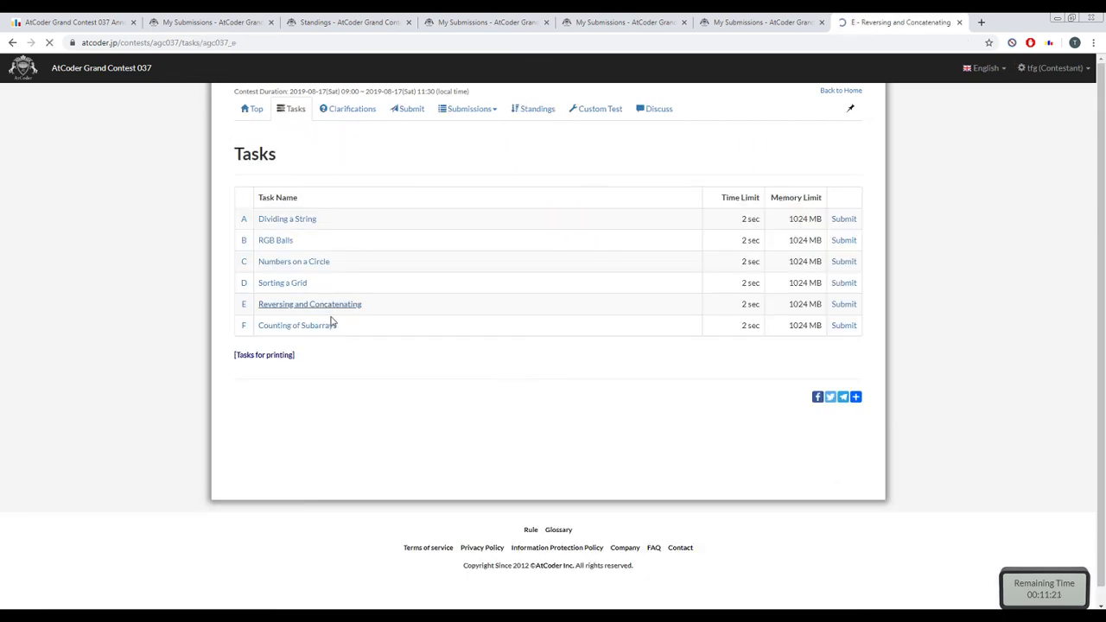